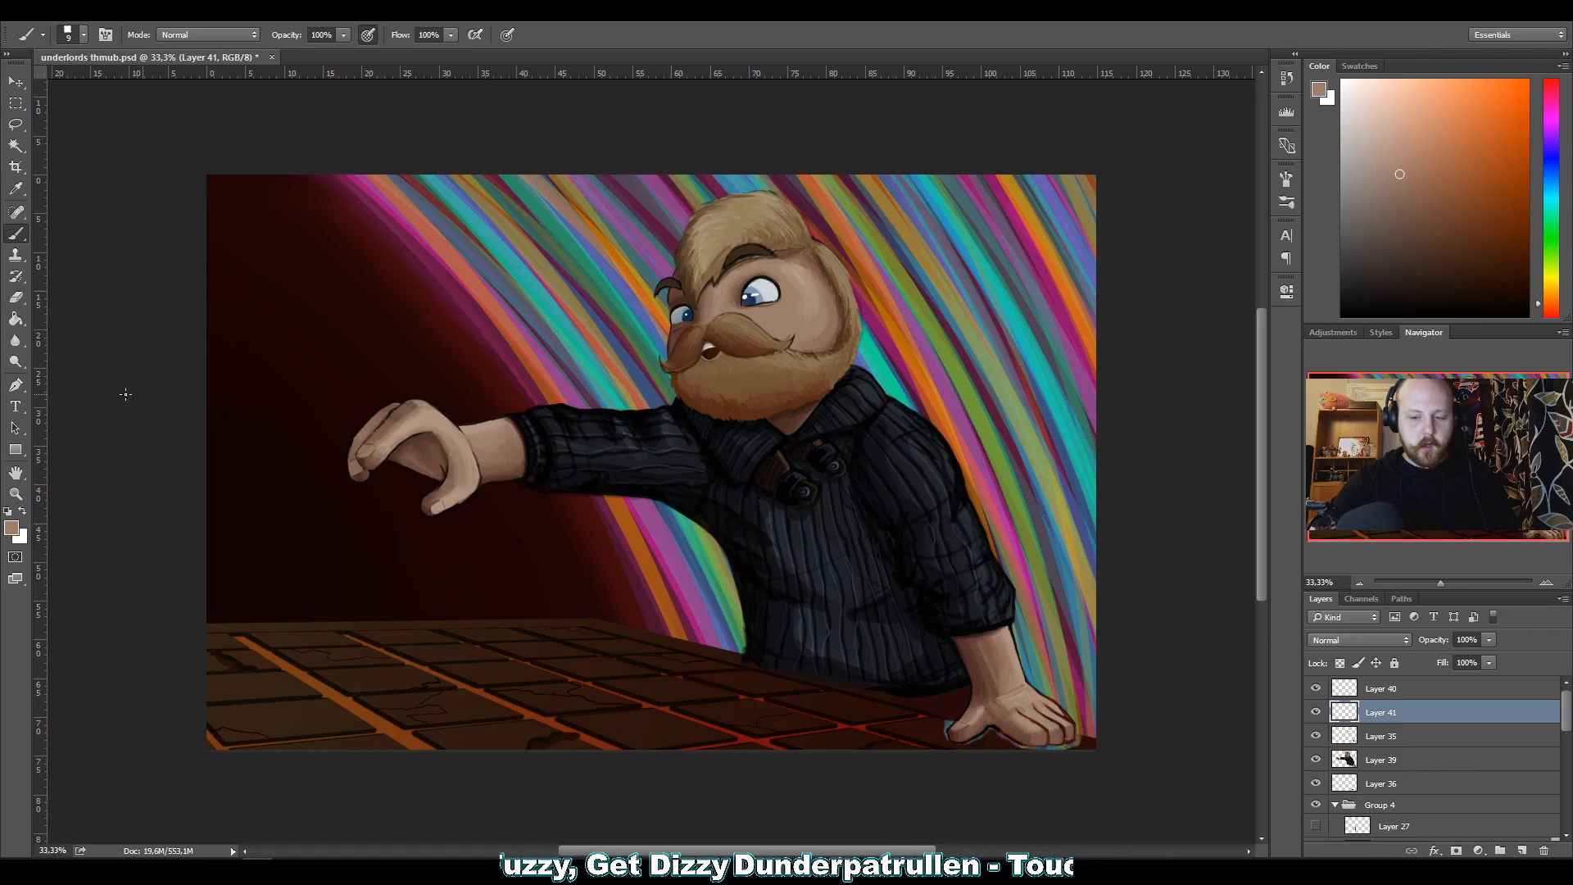
On Layer 41, refine the edges of the red line between the first two fingers of the resting hand using a 7 px brush.
key("z")
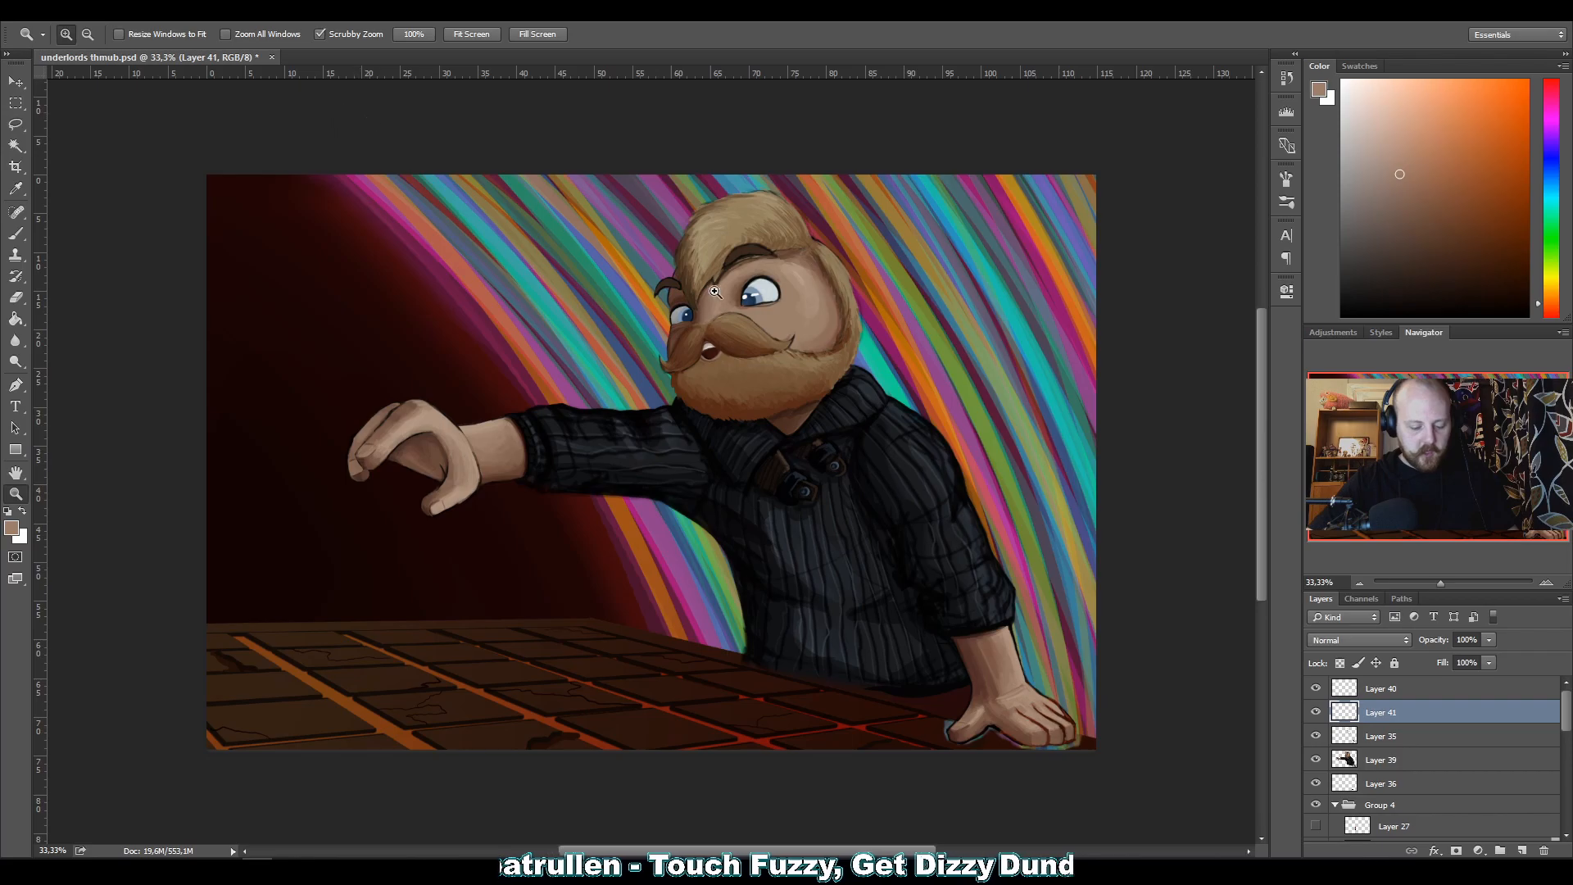
left_click_drag(973, 679, 980, 647)
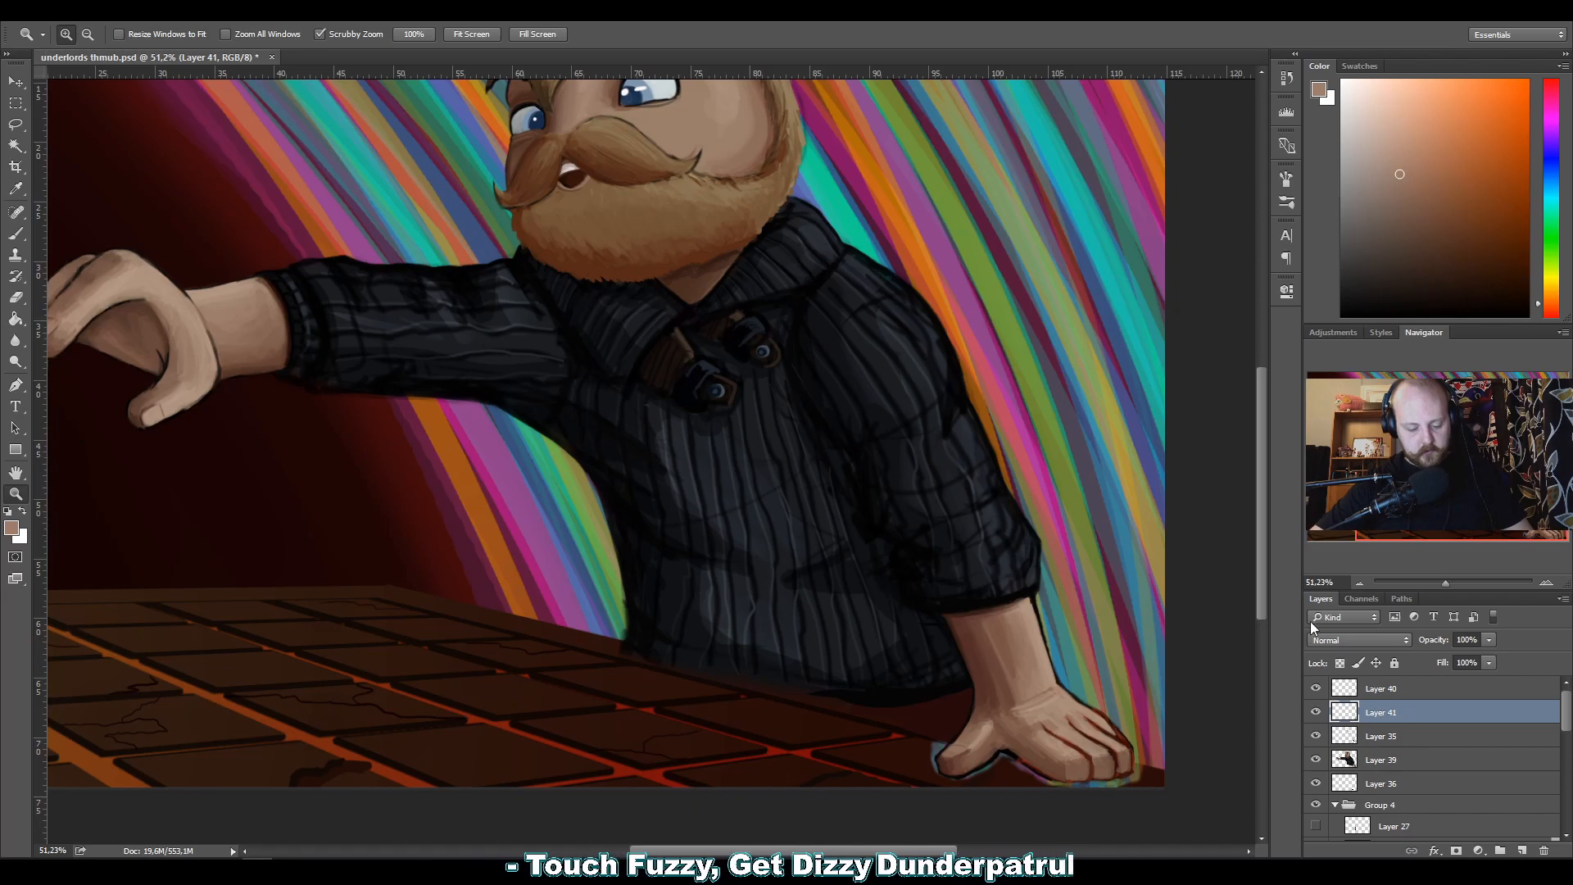
left_click(1315, 712)
left_click(1315, 712)
left_click_drag(1009, 676, 723, 182)
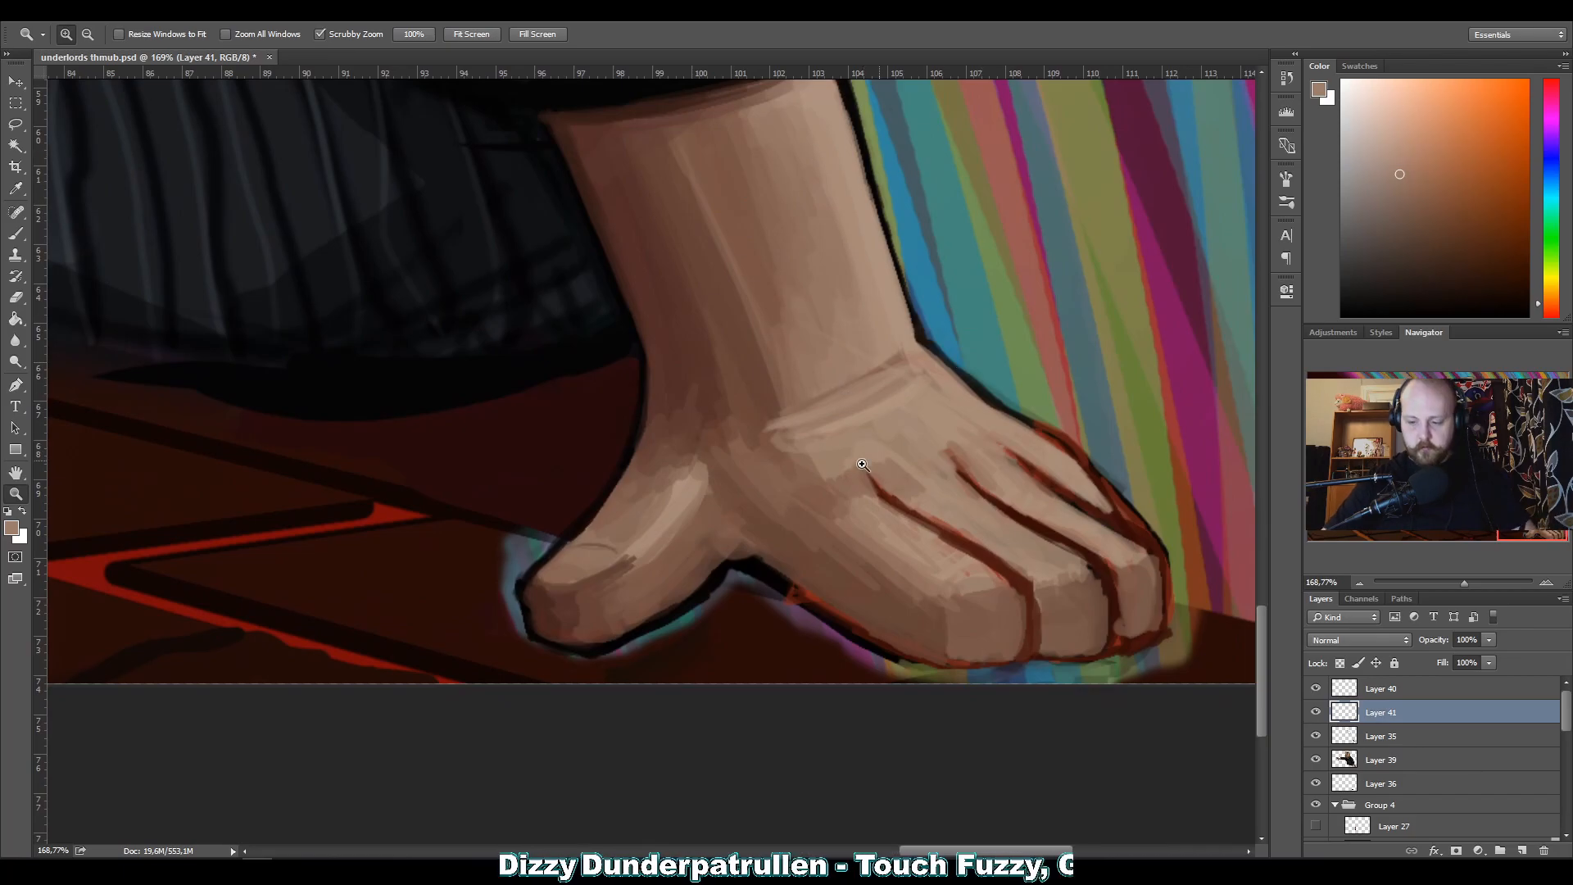
key("b")
left_click(1001, 611, "alt")
key("bracketleft")
key("bracketleft")
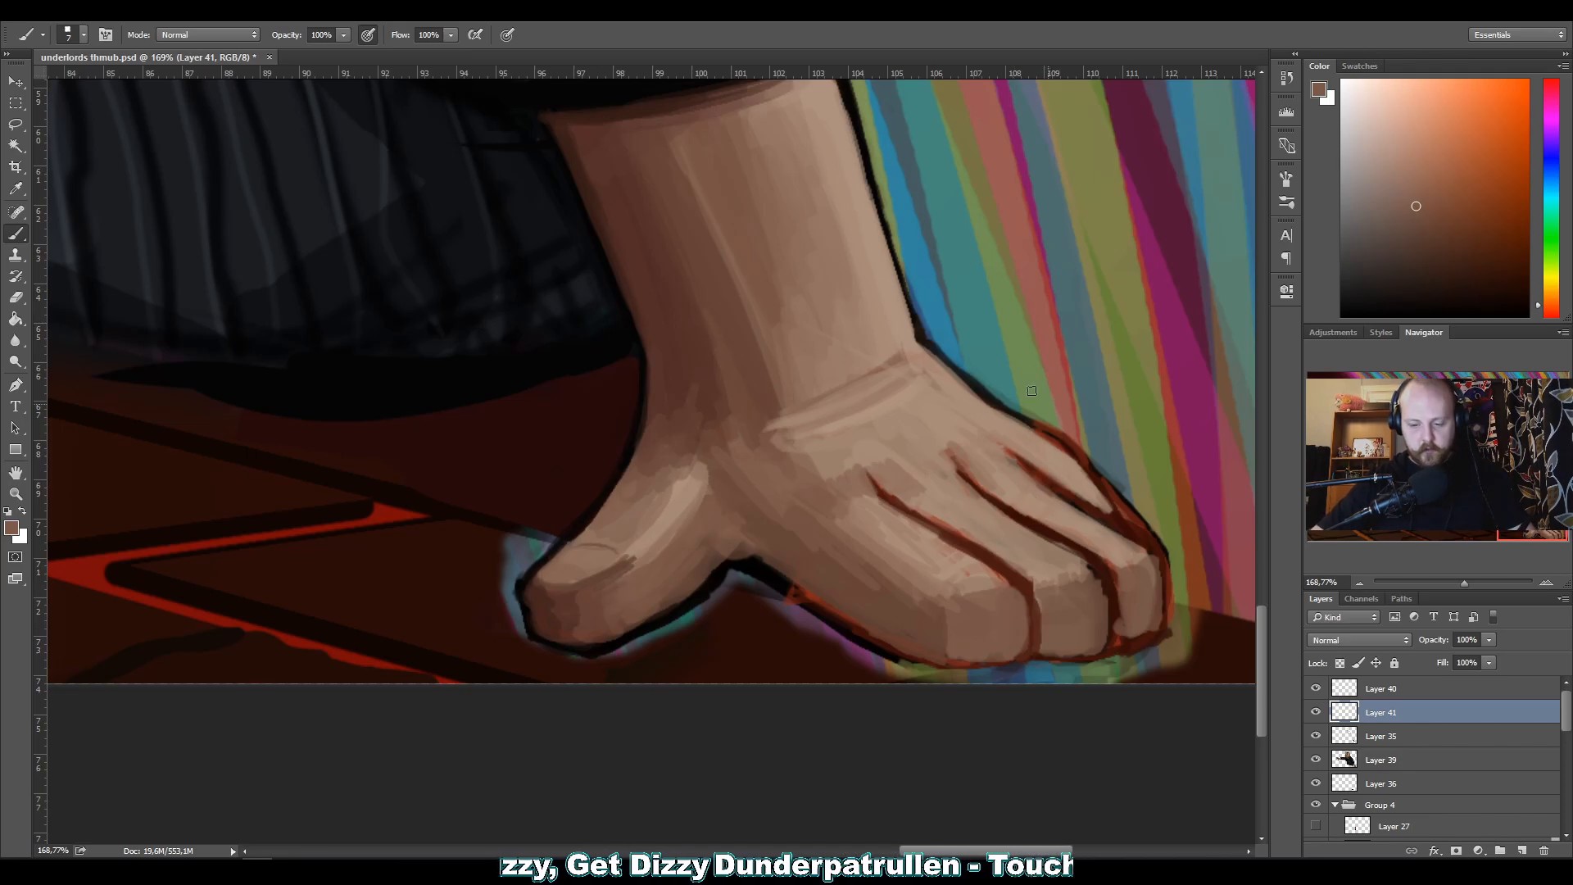
left_click(1035, 579, "alt")
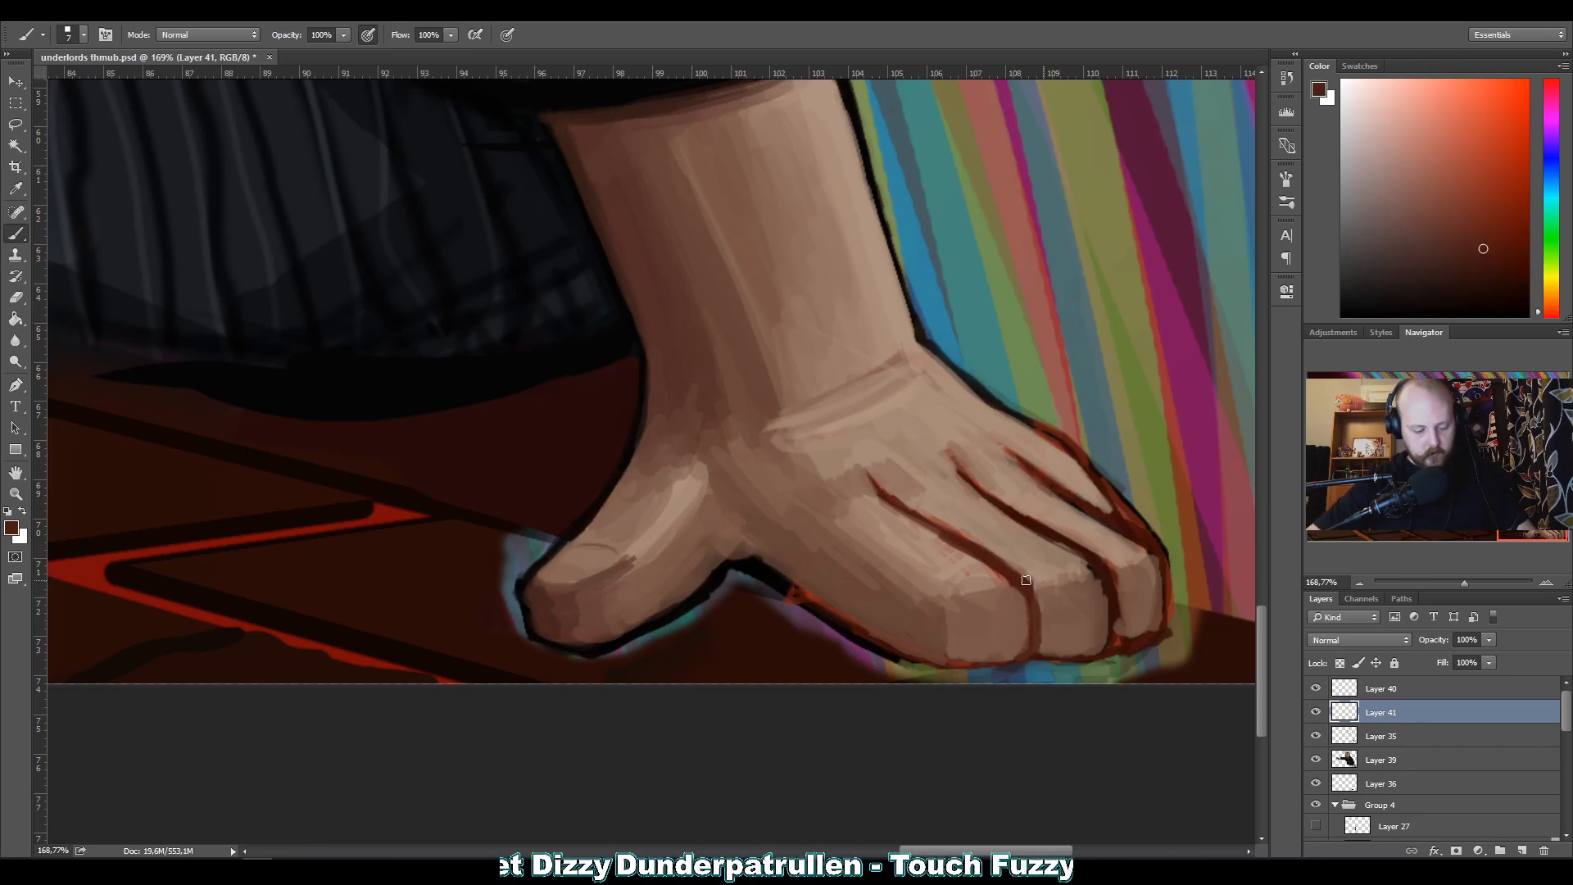
left_click(1091, 641, "alt")
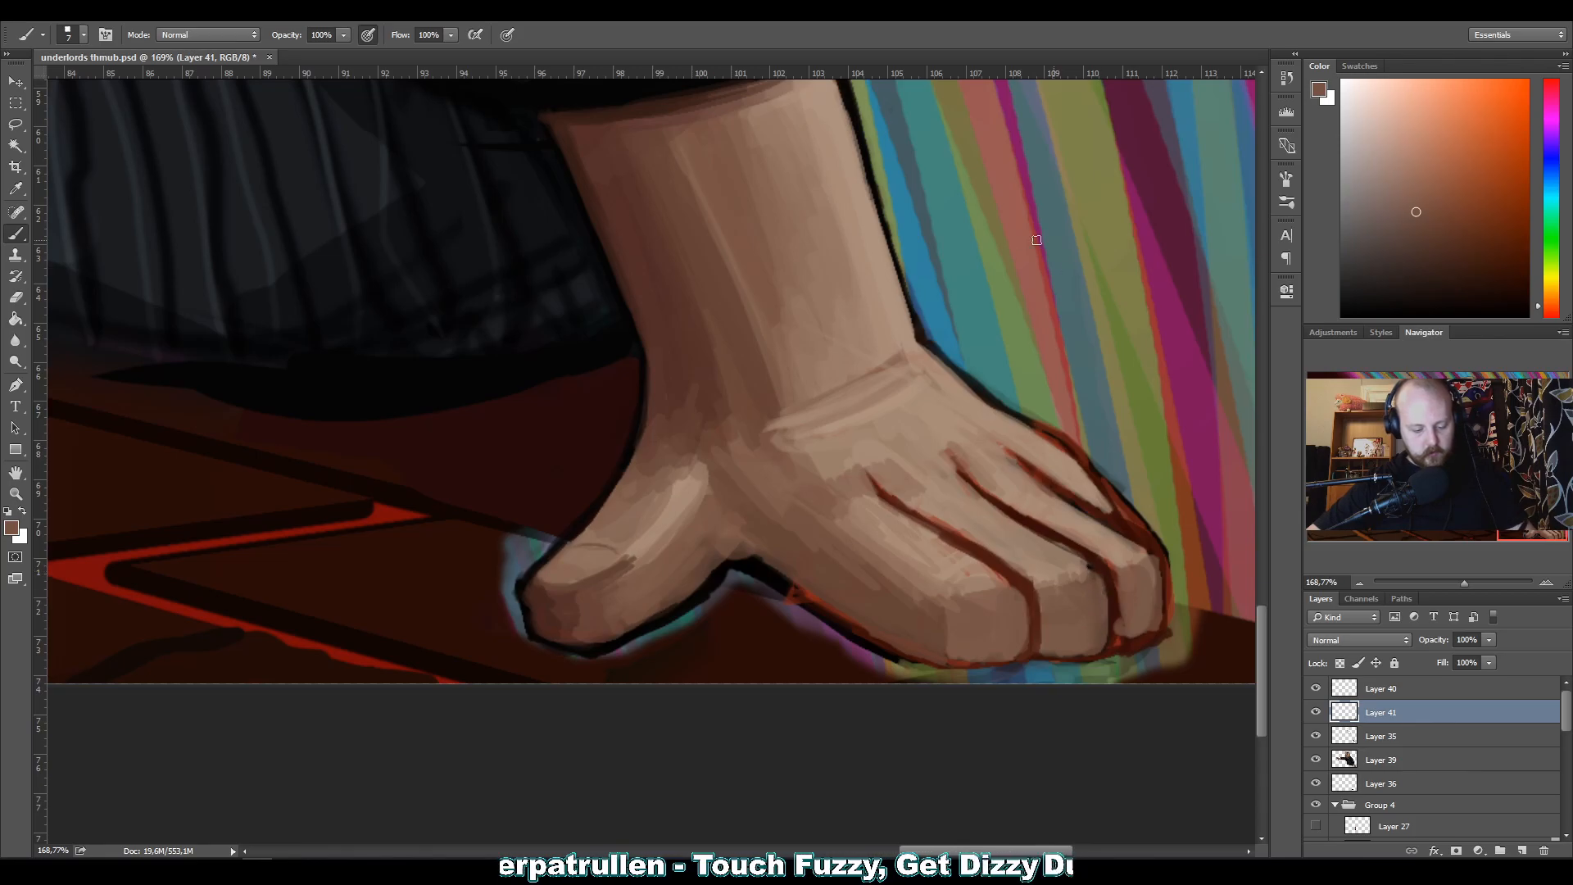
Paint sampled skin tones over the rough red edge of the little finger's tip to narrow the gap line.
left_click(1127, 598, "alt")
left_click_drag(1121, 597, 1115, 643)
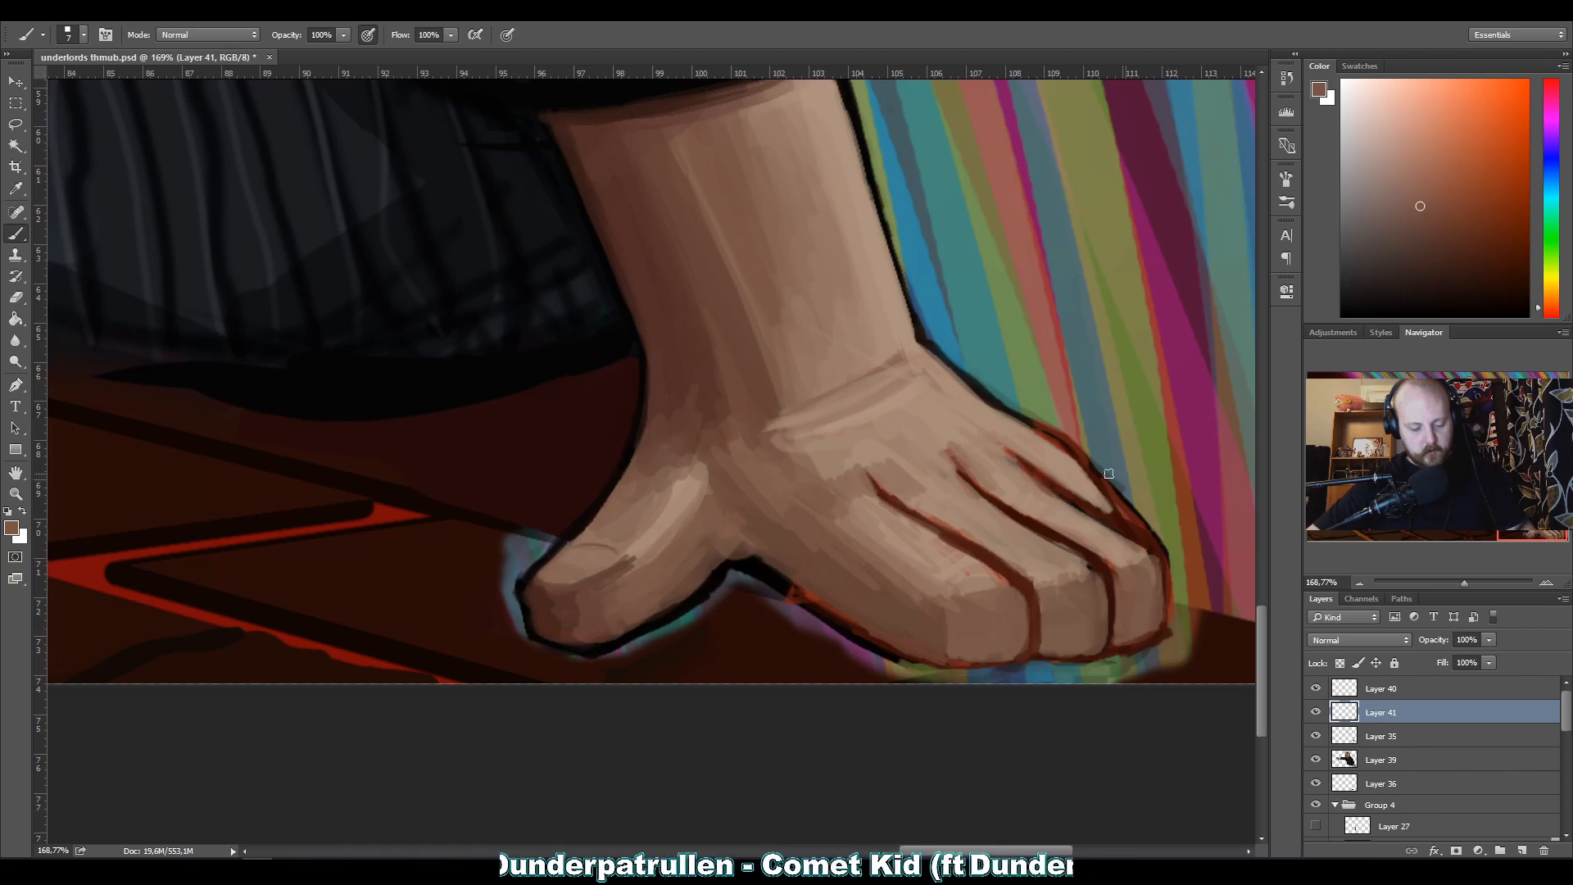
left_click(1122, 586, "alt")
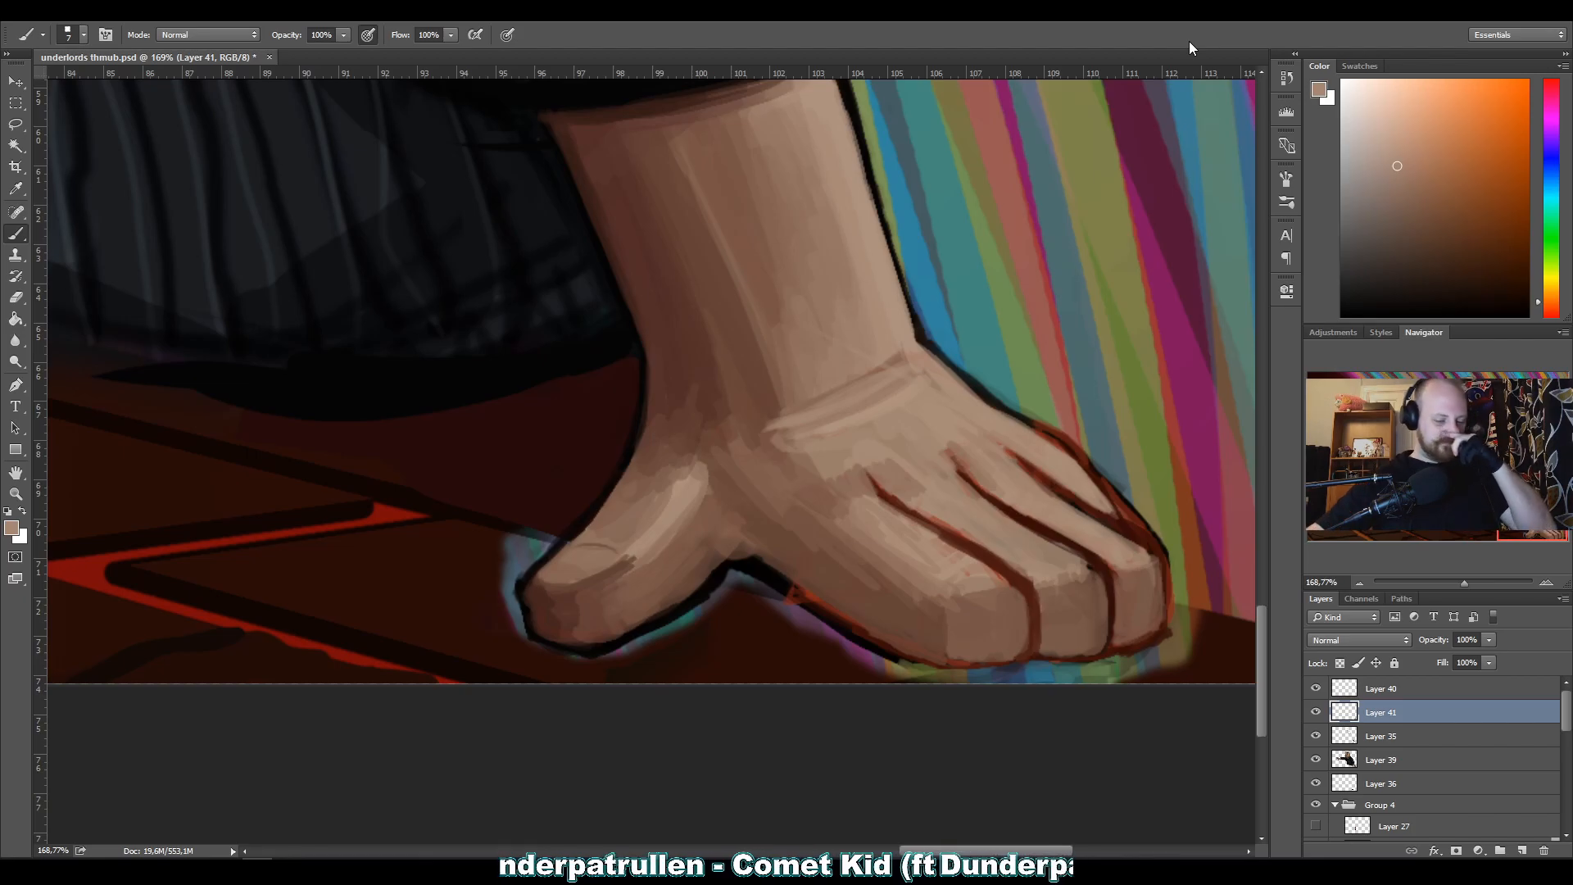
Darken the lines between the fingers and the little finger's outer outline with sampled black.
left_click(642, 395, "alt")
mouse_move(906, 507)
left_mouse_down()
mouse_move(1011, 580)
mouse_move(969, 548)
mouse_move(1005, 574)
mouse_move(1000, 561)
mouse_move(1030, 640)
mouse_move(1029, 591)
mouse_move(1023, 655)
left_mouse_up()
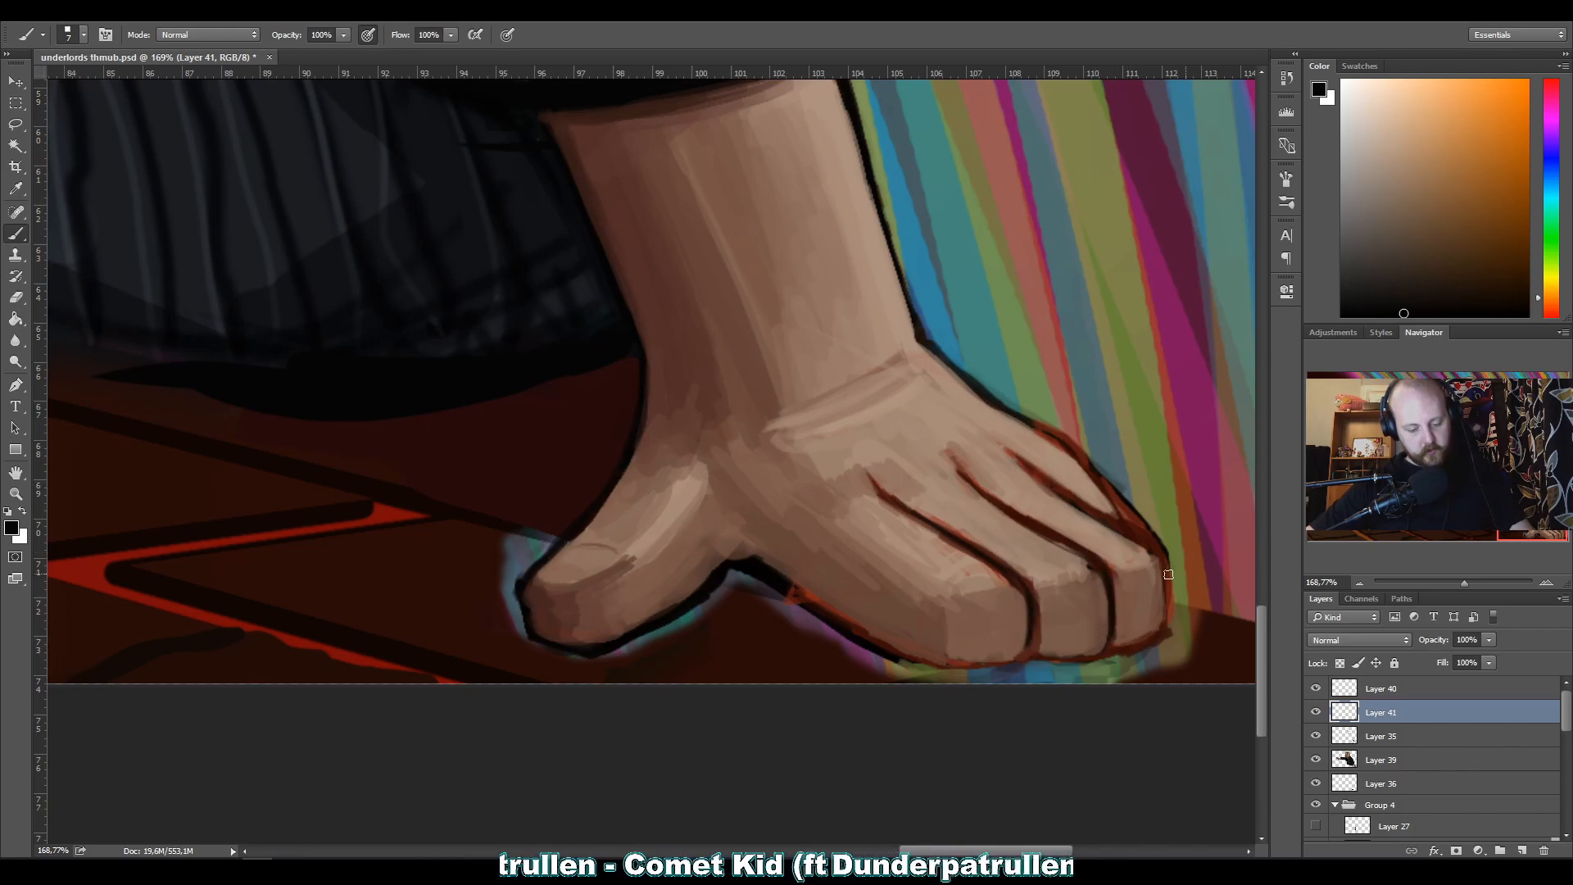
left_click_drag(1166, 583, 1167, 620)
left_click_drag(1153, 541, 1164, 556)
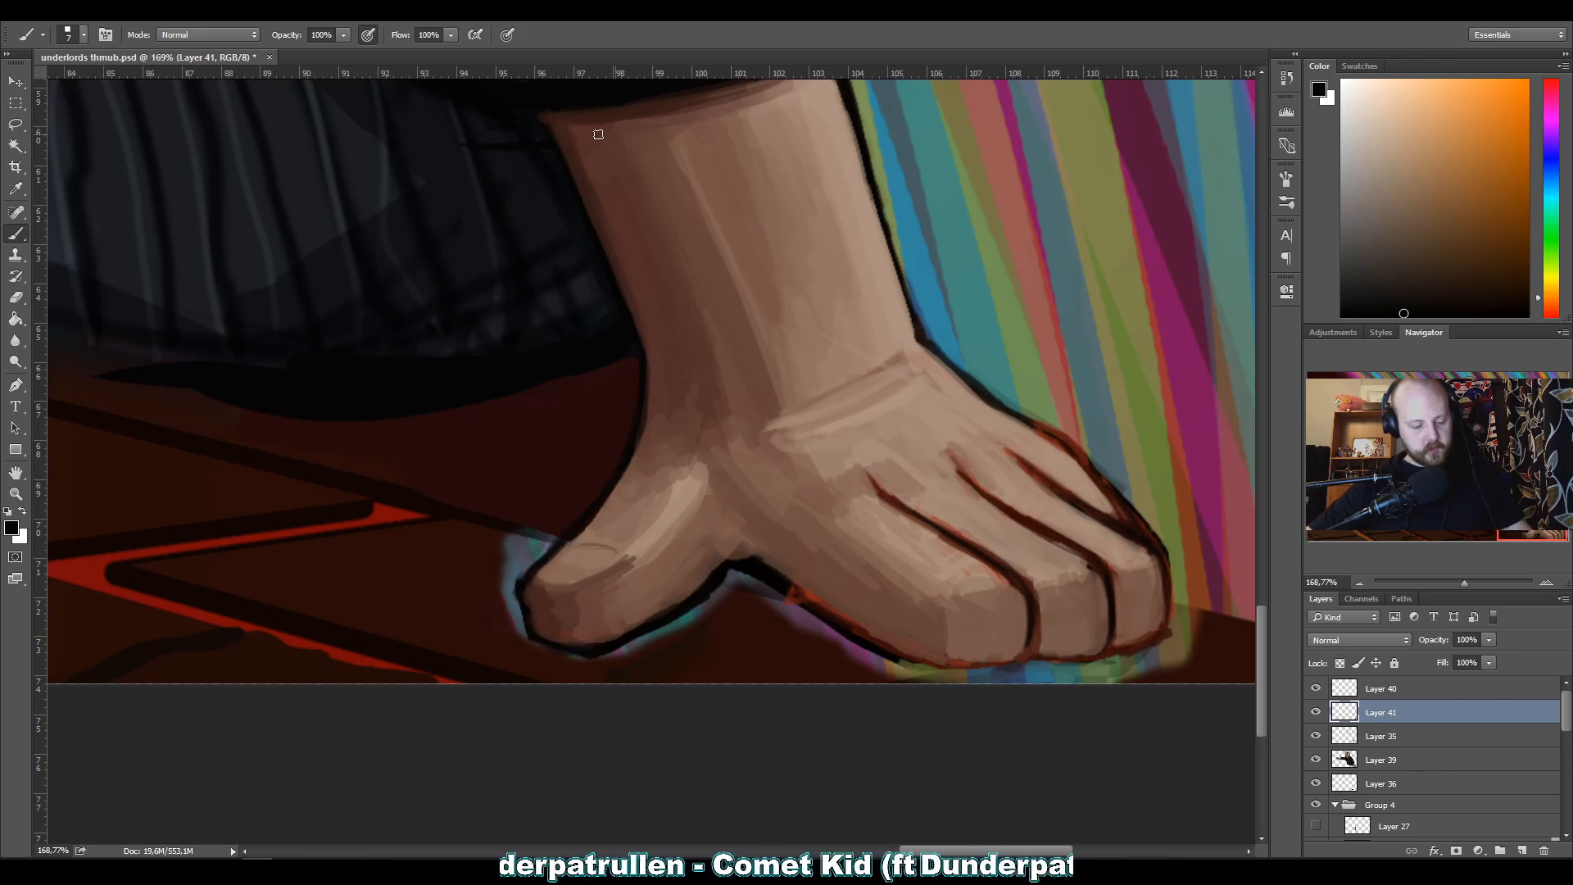
key("e")
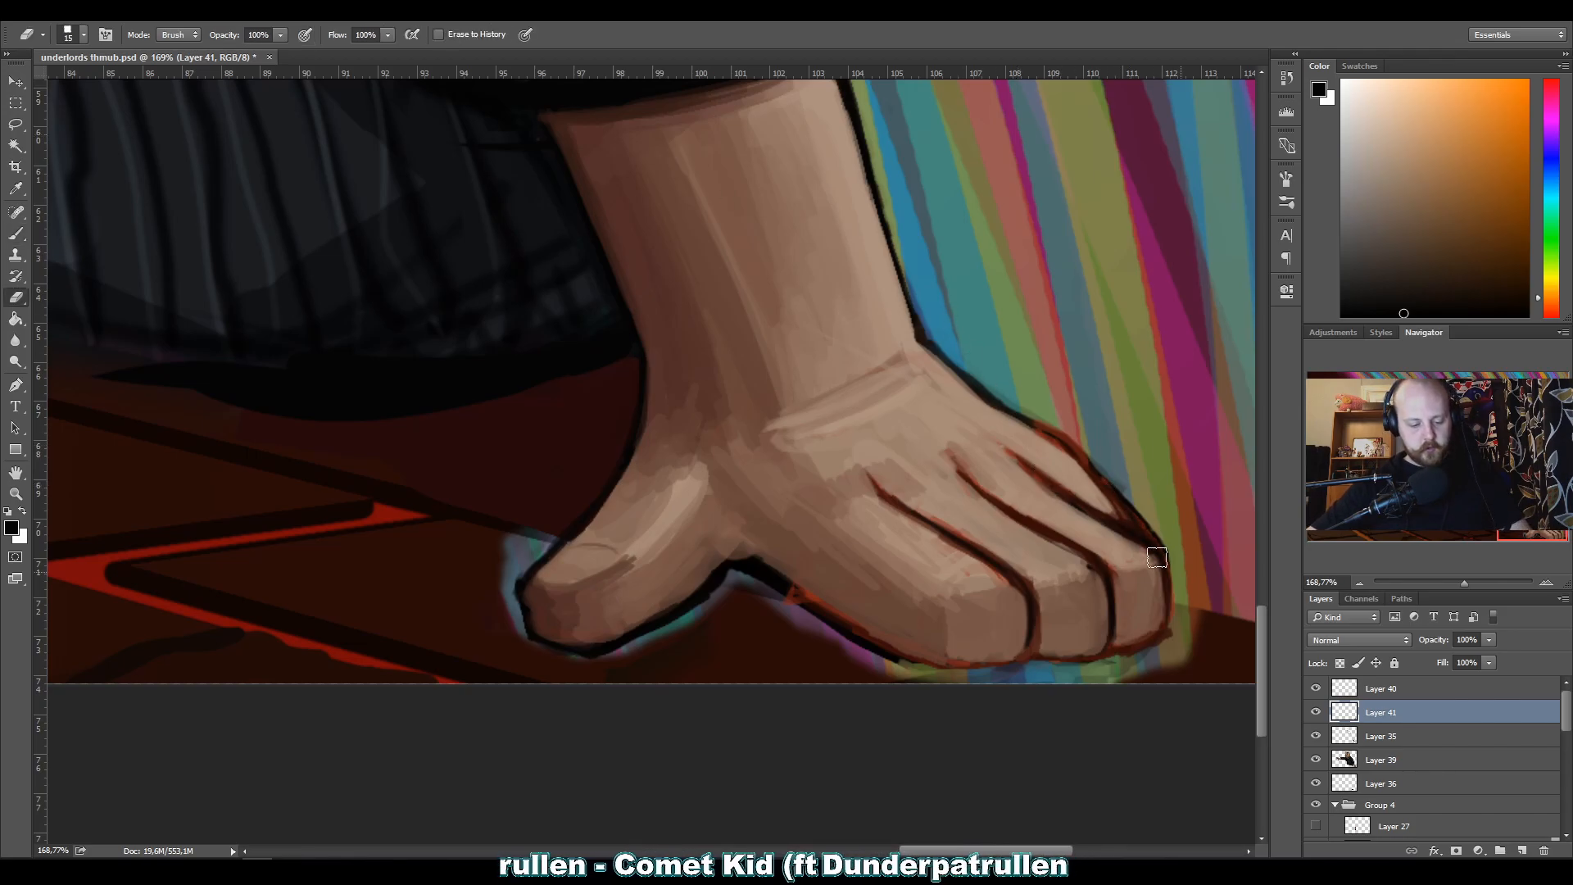
left_click(1345, 757)
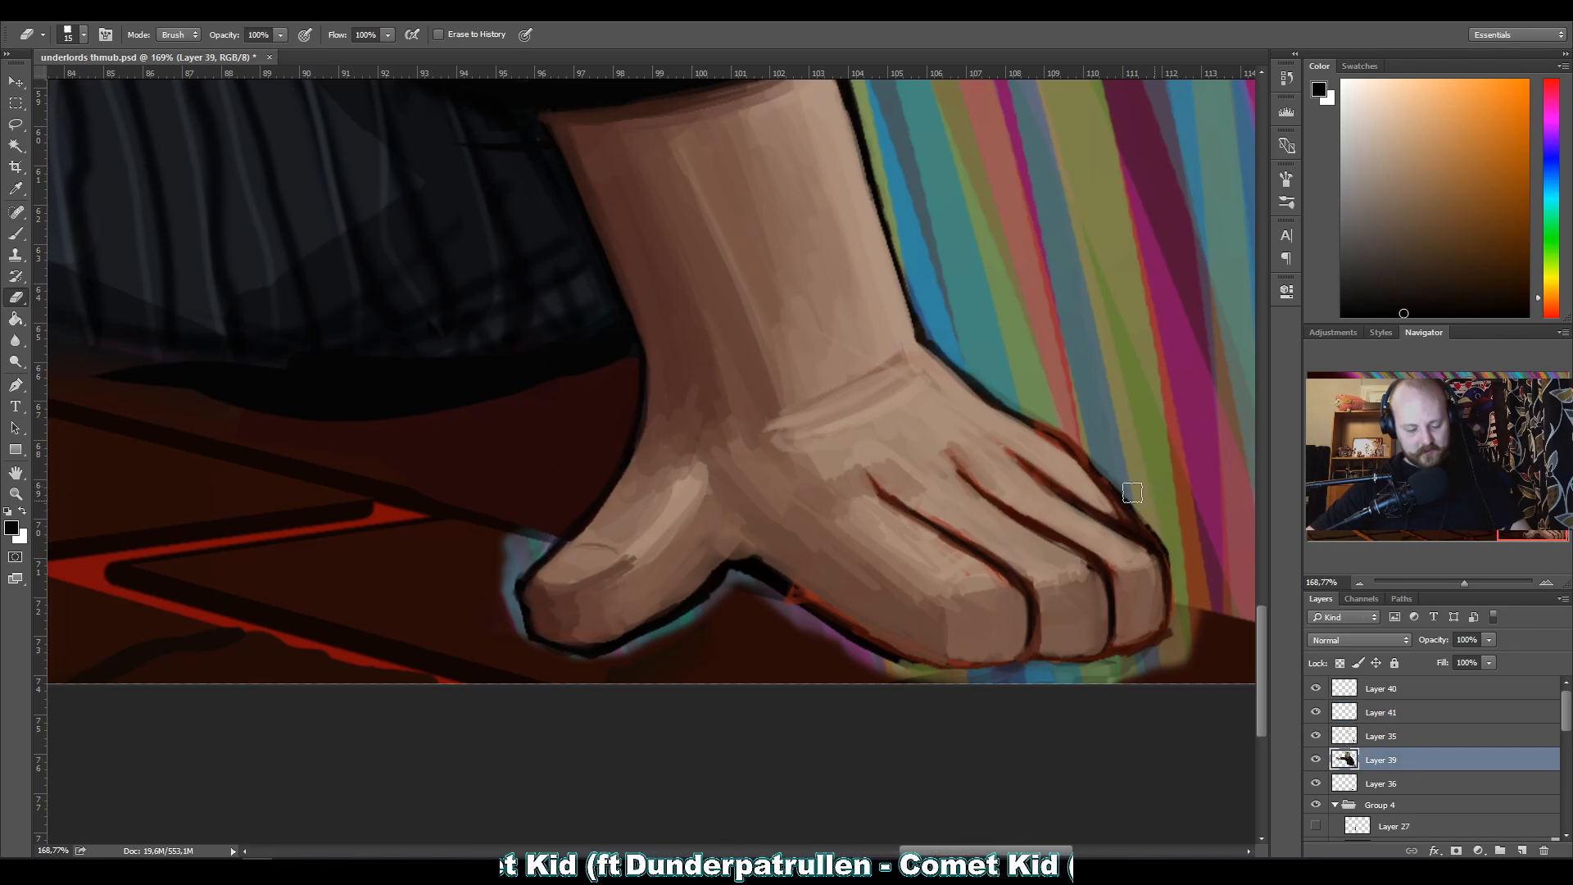
left_click(1329, 734)
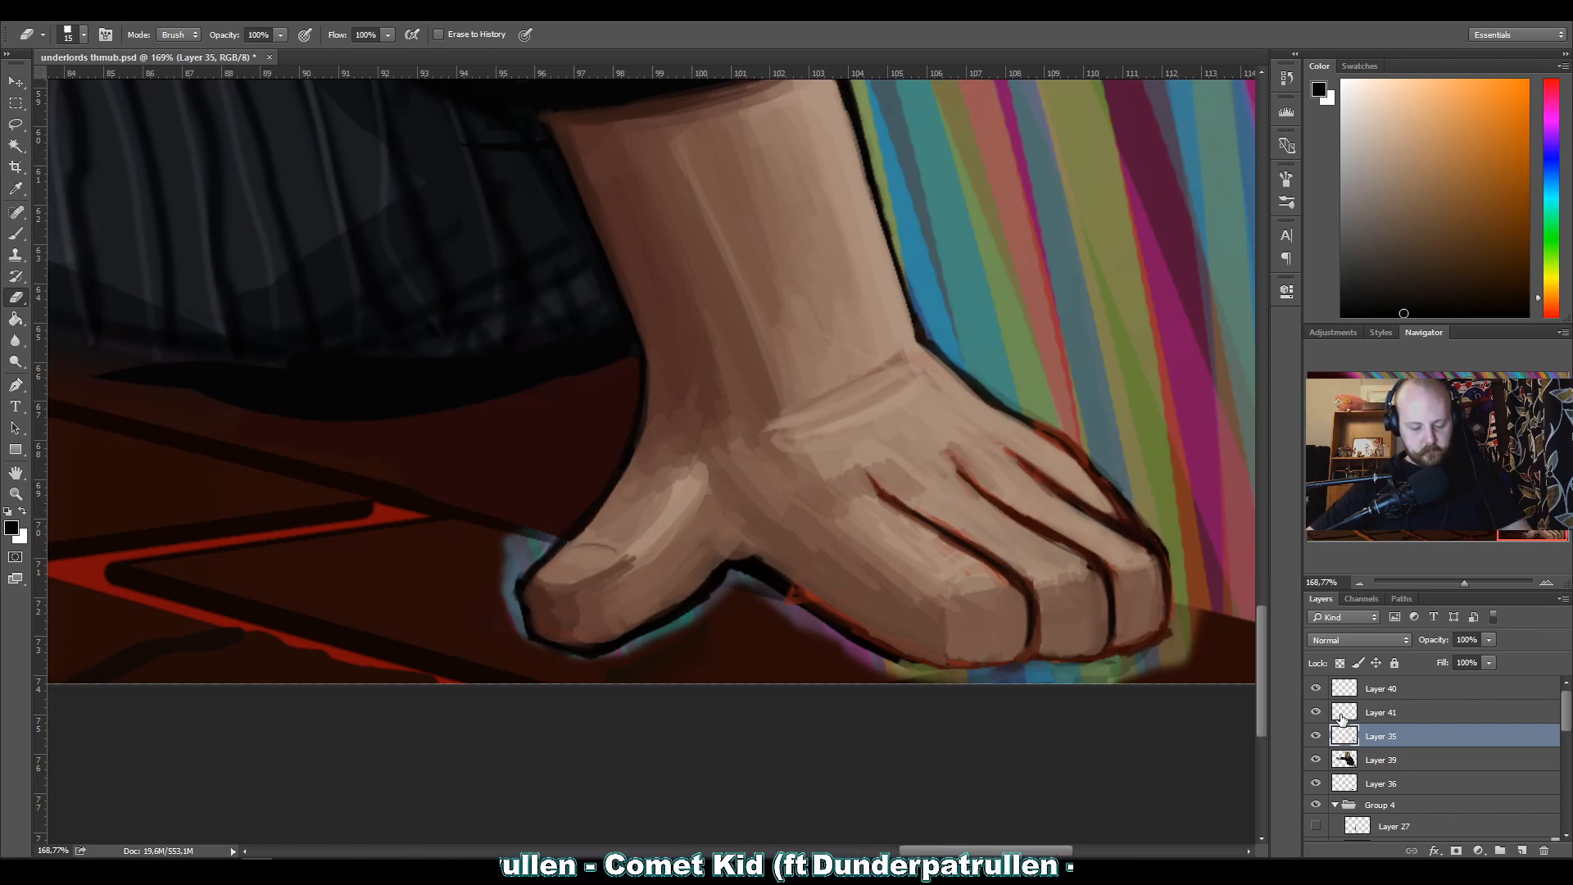
left_click(1315, 715)
left_click(1315, 715)
left_click(1337, 719)
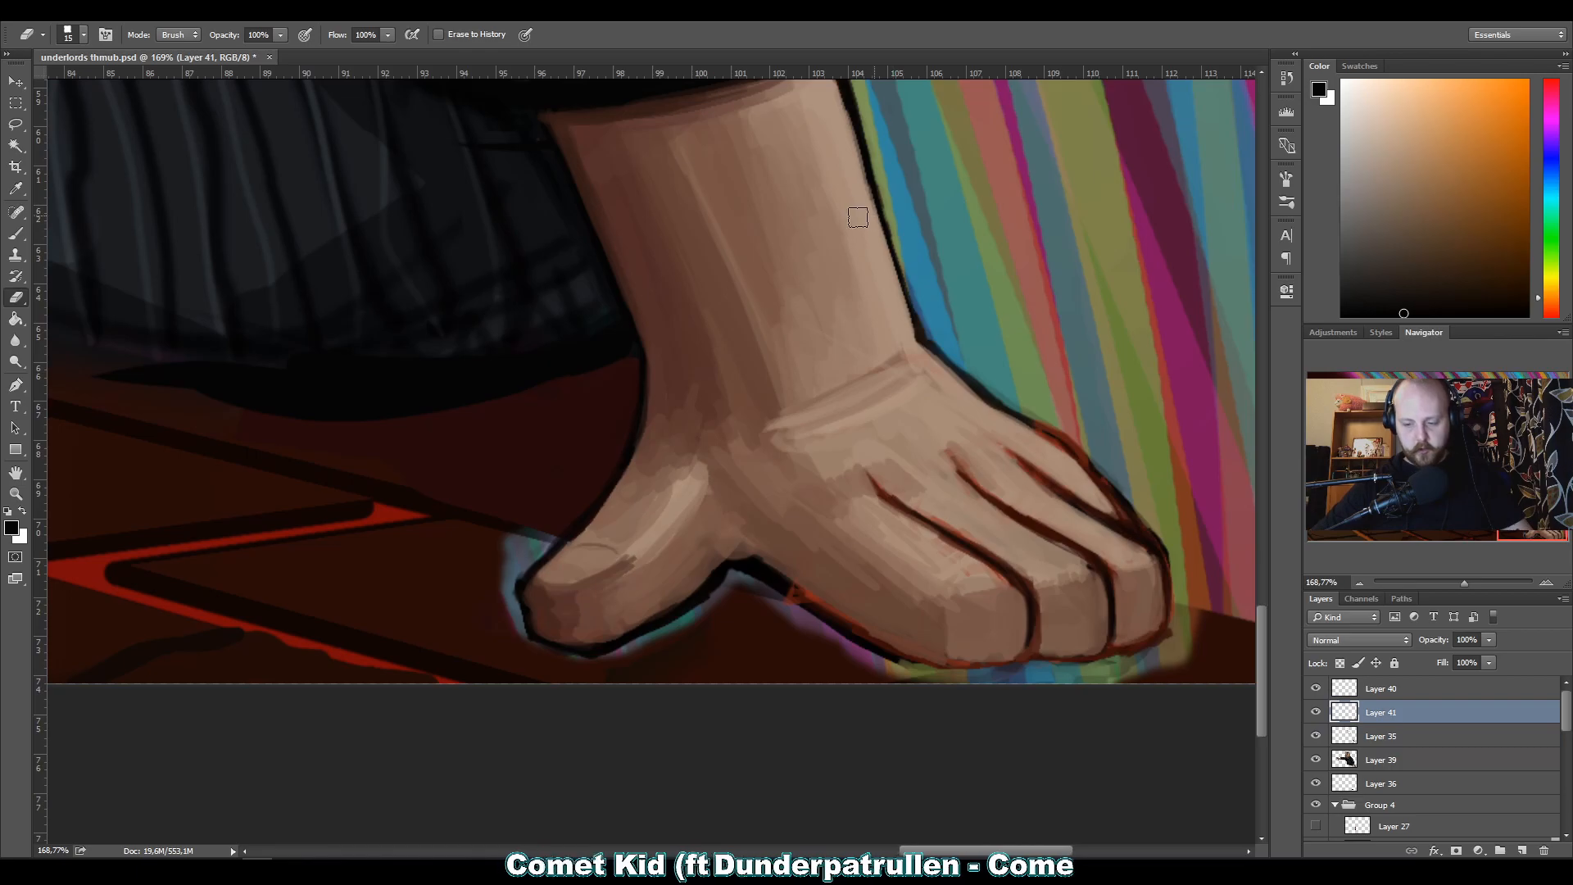
Touch up the upper edge of the little finger with a sampled skin tone and an 8 px brush.
key("b")
left_click(1037, 456, "alt")
left_click(1078, 489, "alt")
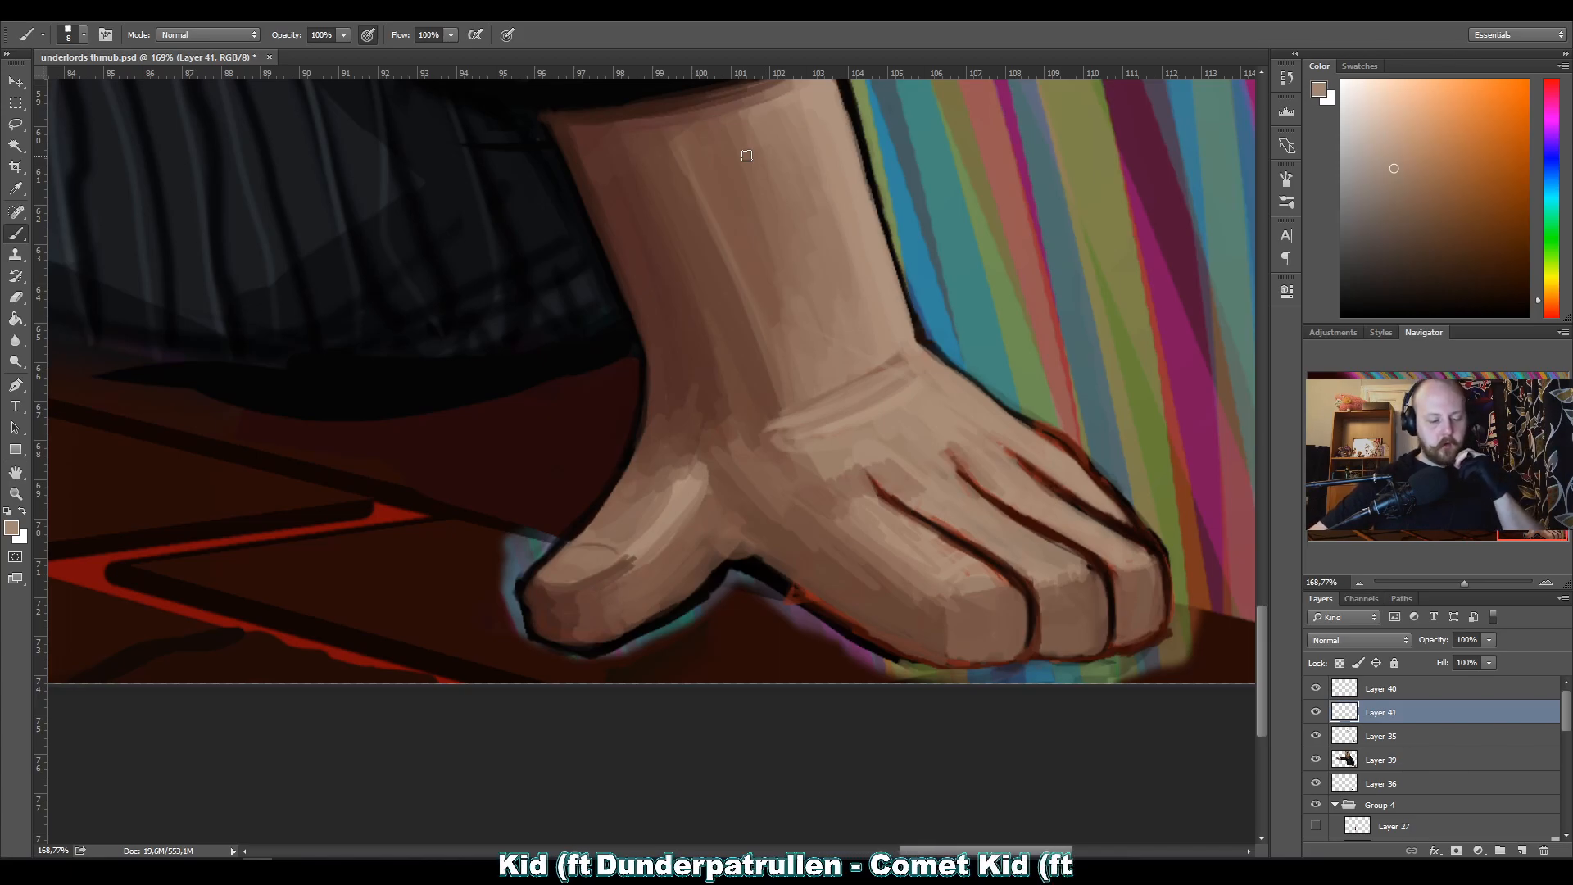
Draw the lower edge of the thumbnail in dark red sampled from the finger lines, using a 4 px brush.
key("alt")
left_click(992, 556, "alt")
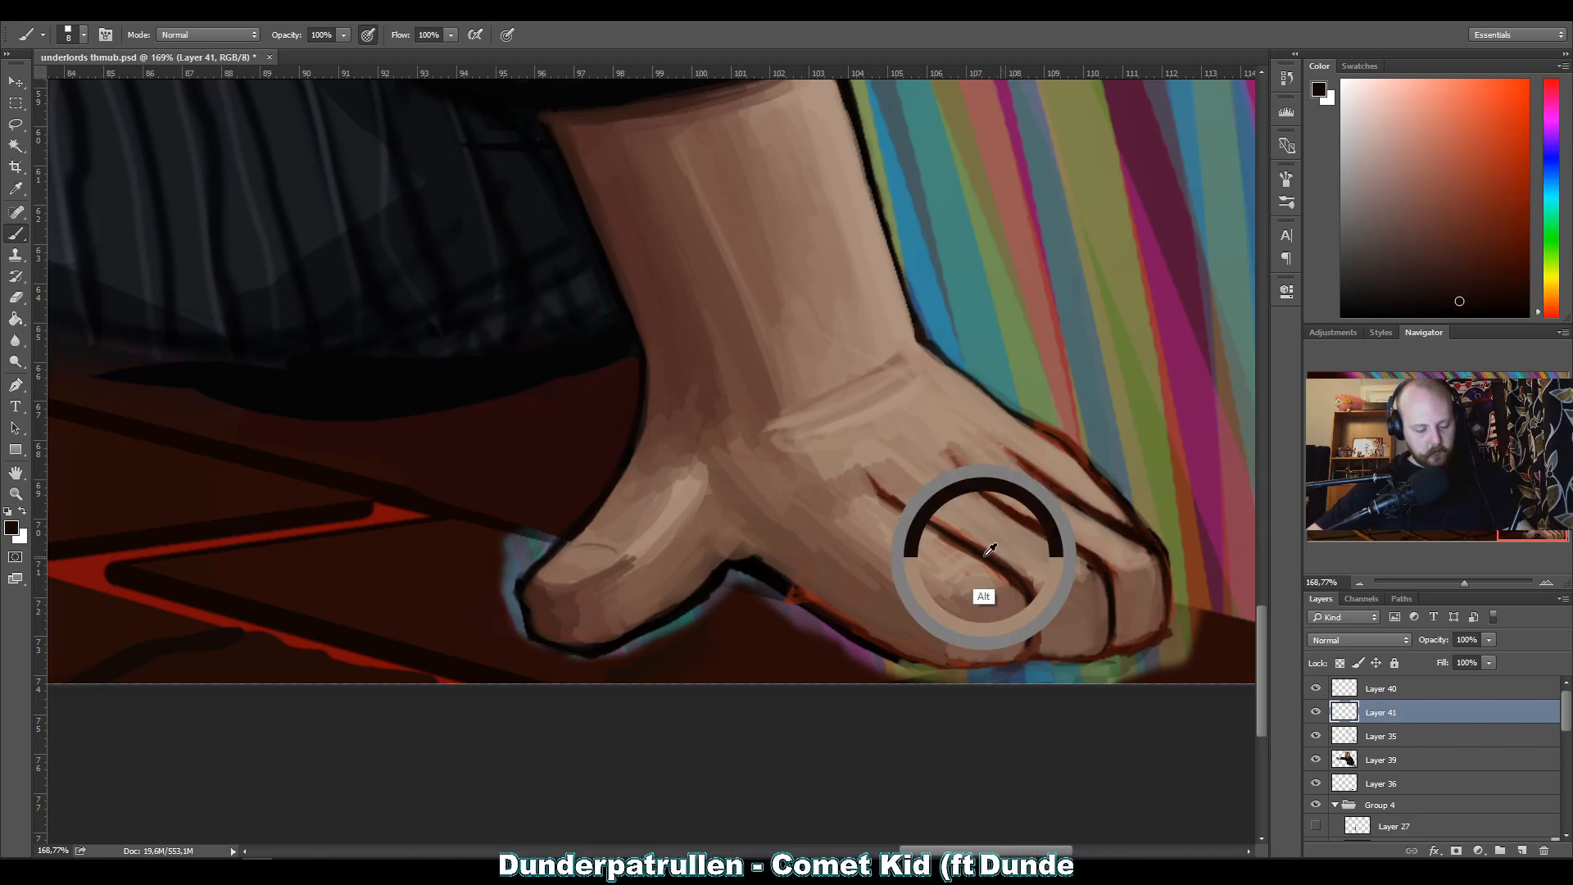
left_click(1035, 518, "alt")
key("bracketleft")
key("bracketleft")
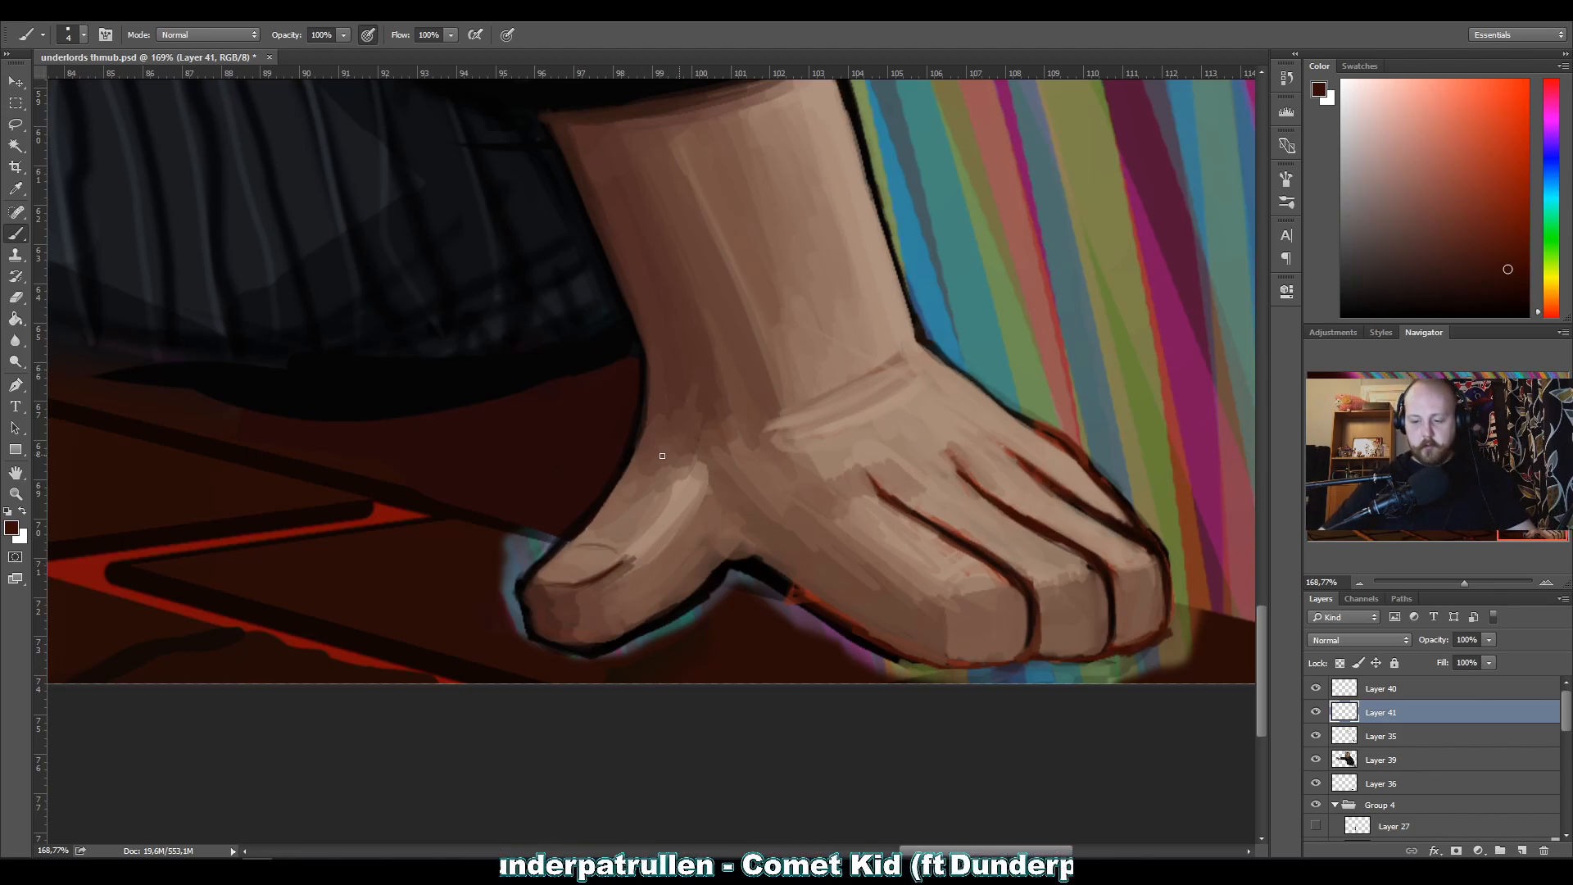
Soften the thumbnail line and blend the skin around it with sampled skin tones and an 8 px brush.
left_click(632, 560, "alt")
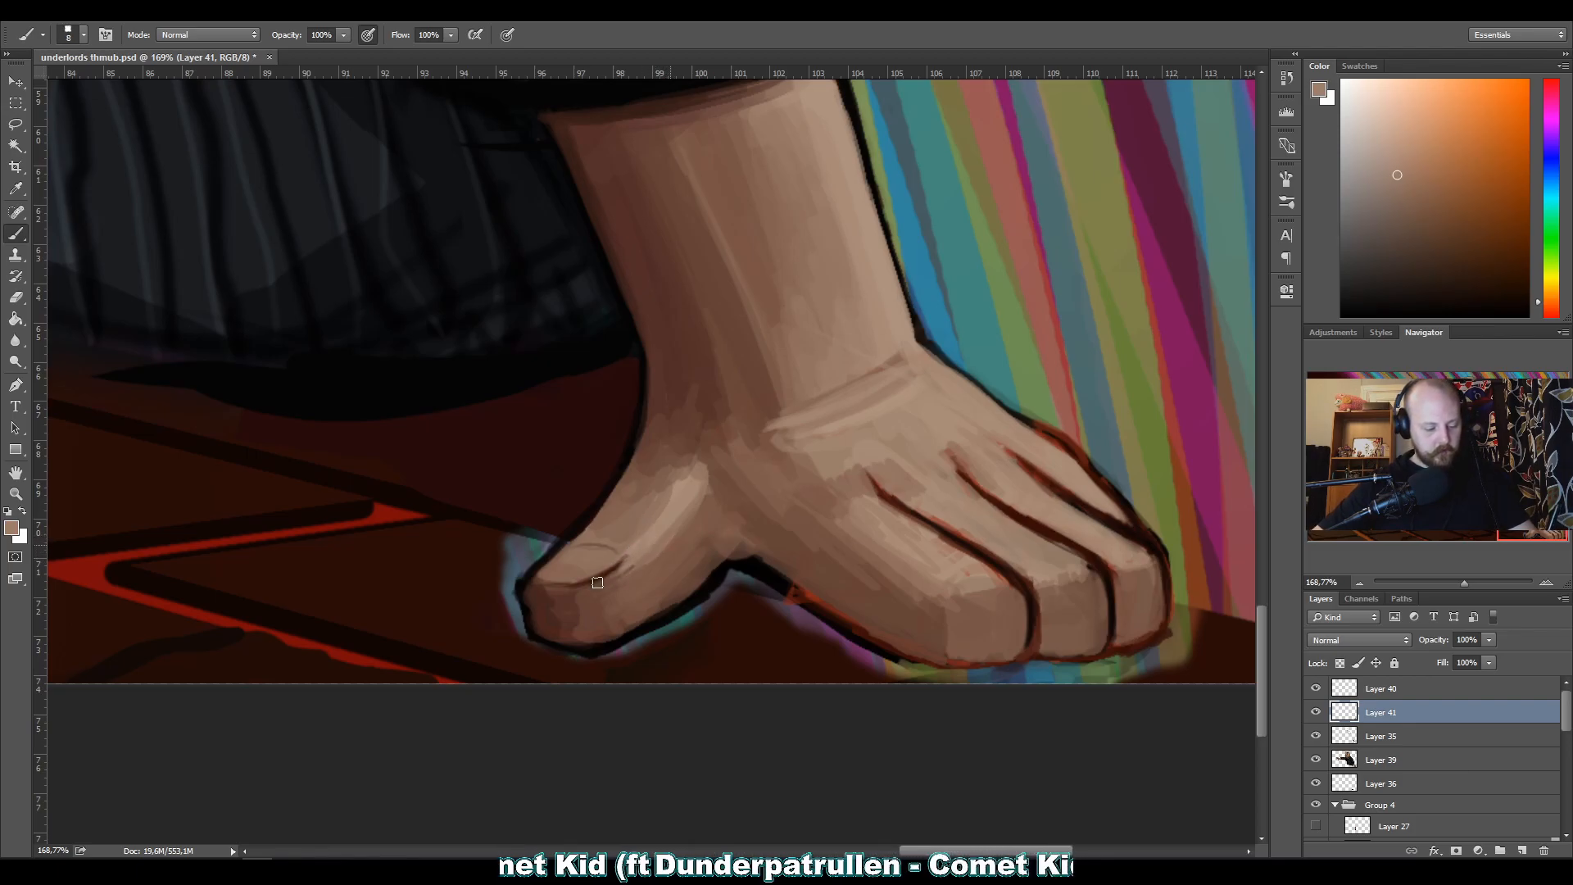
left_click(616, 578, "alt")
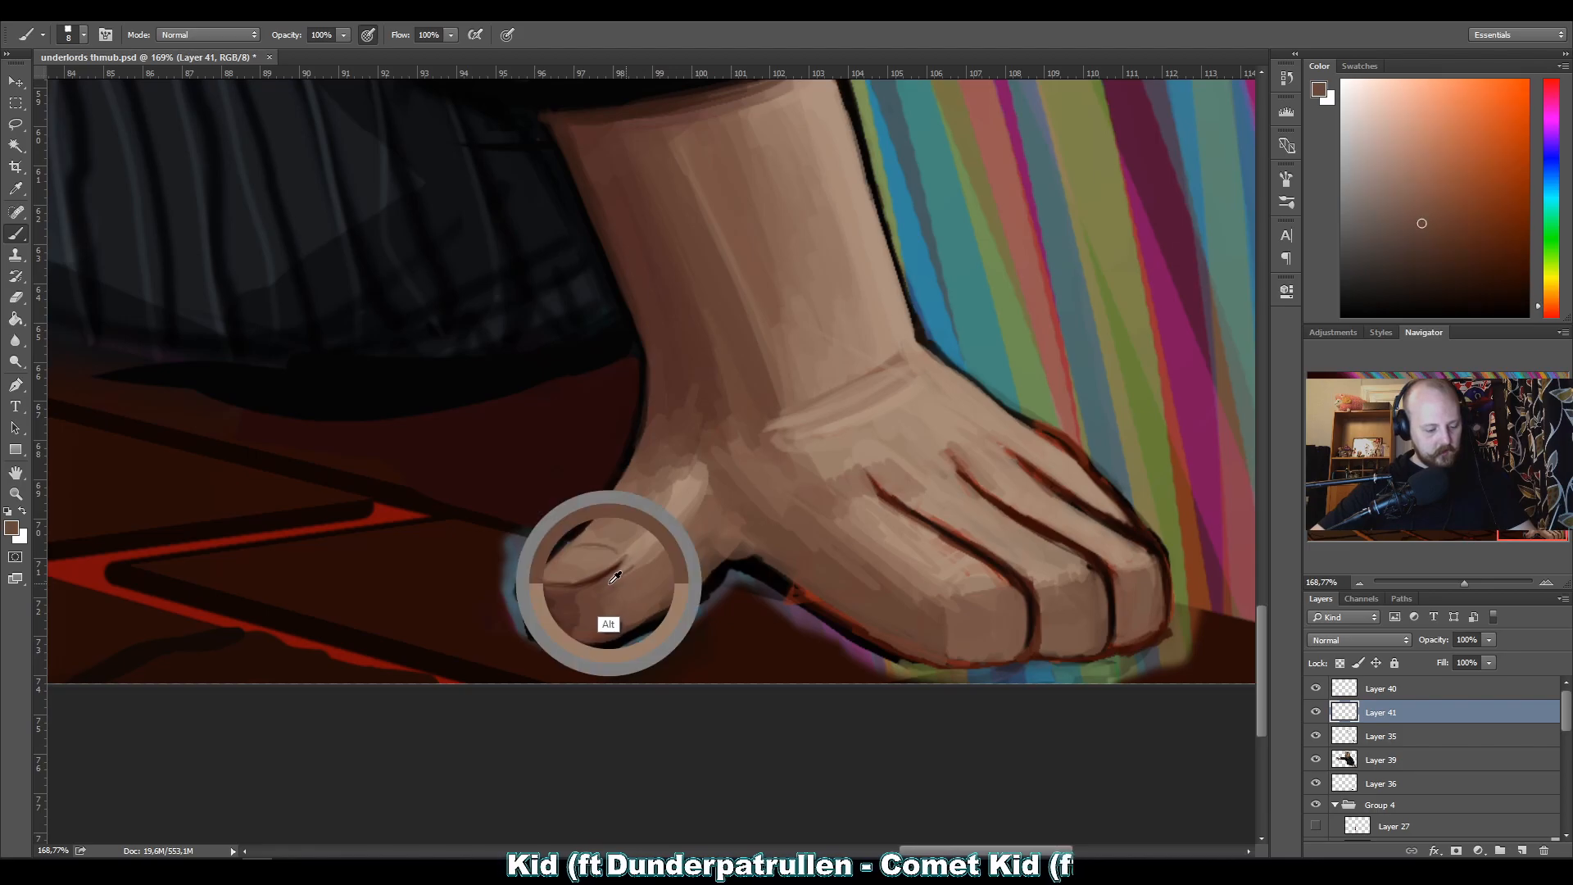
left_click(651, 547, "alt")
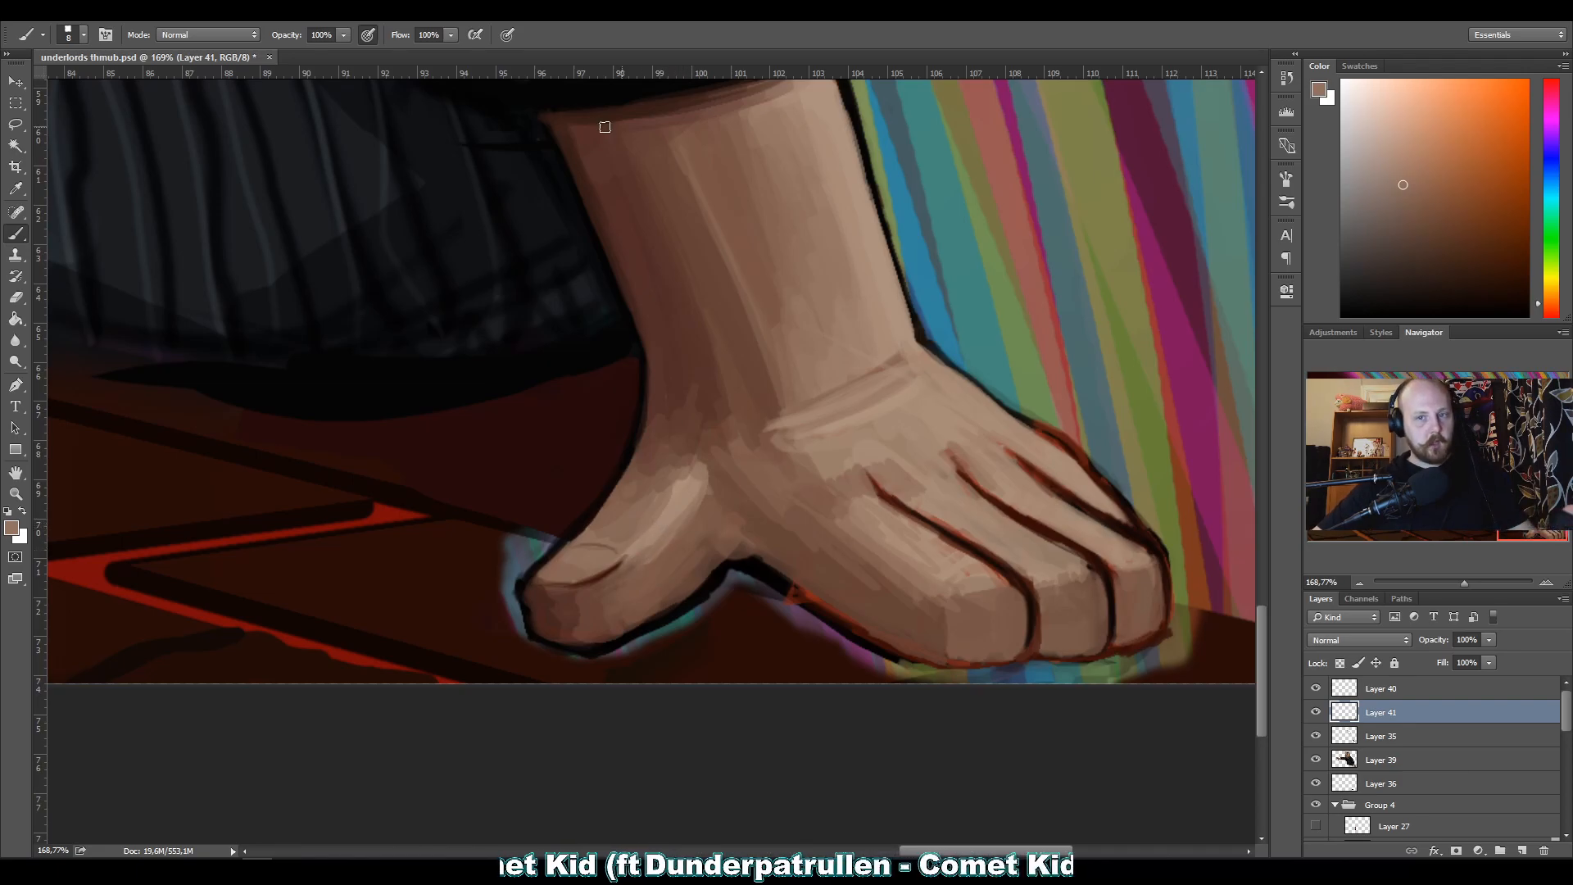
left_click(650, 532, "alt")
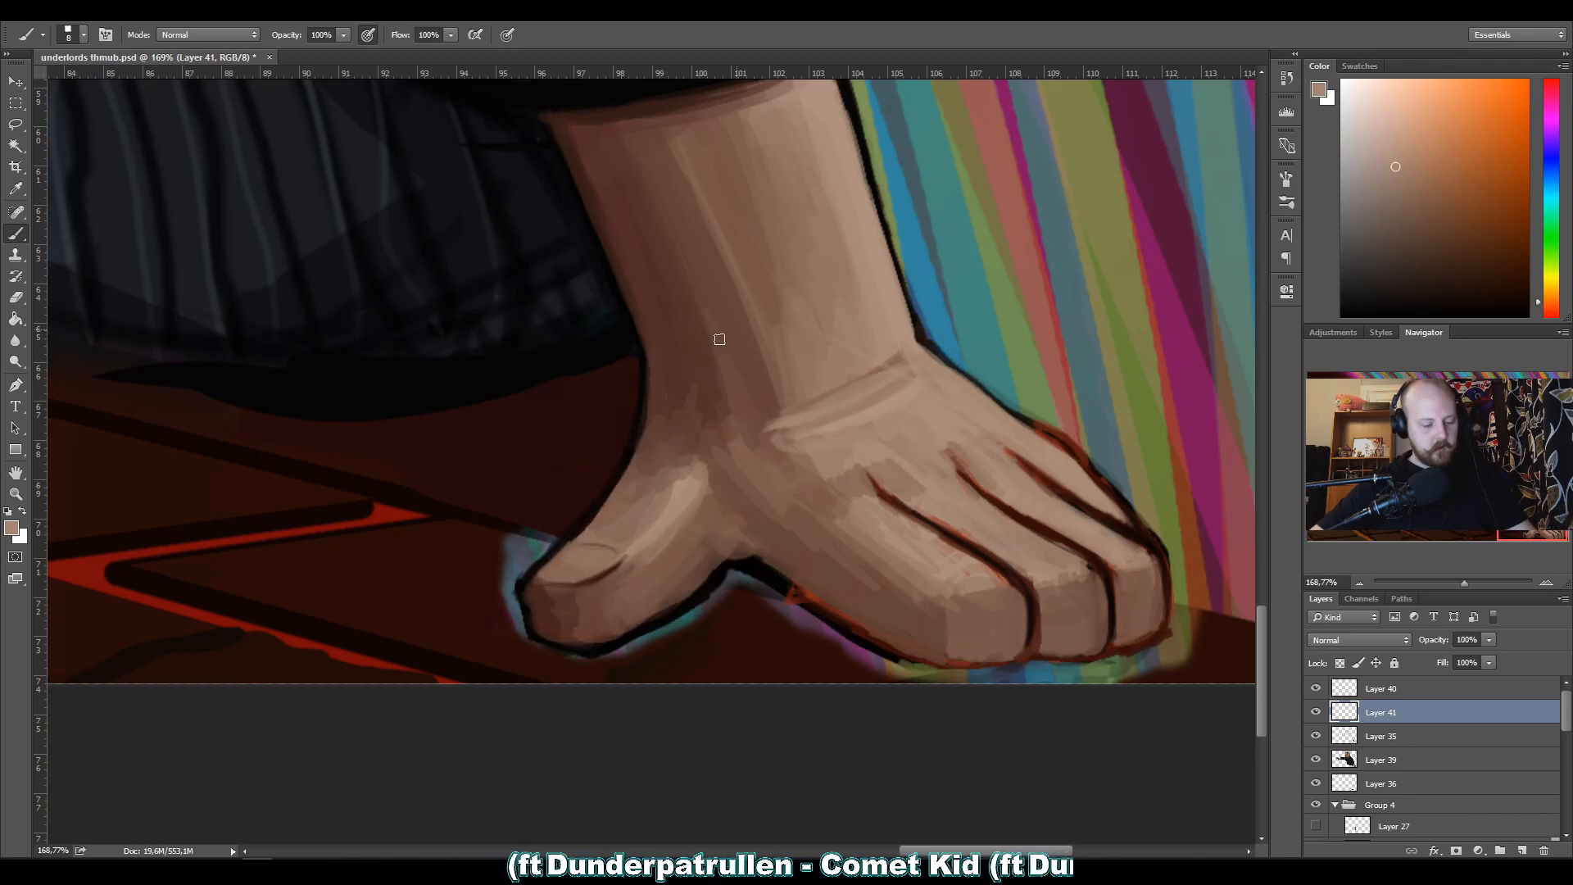
Extend the light skin highlight along the thumb toward the wrist with a 15 px brush.
key("bracketright")
key("bracketright")
key("bracketright")
left_click(672, 518, "alt")
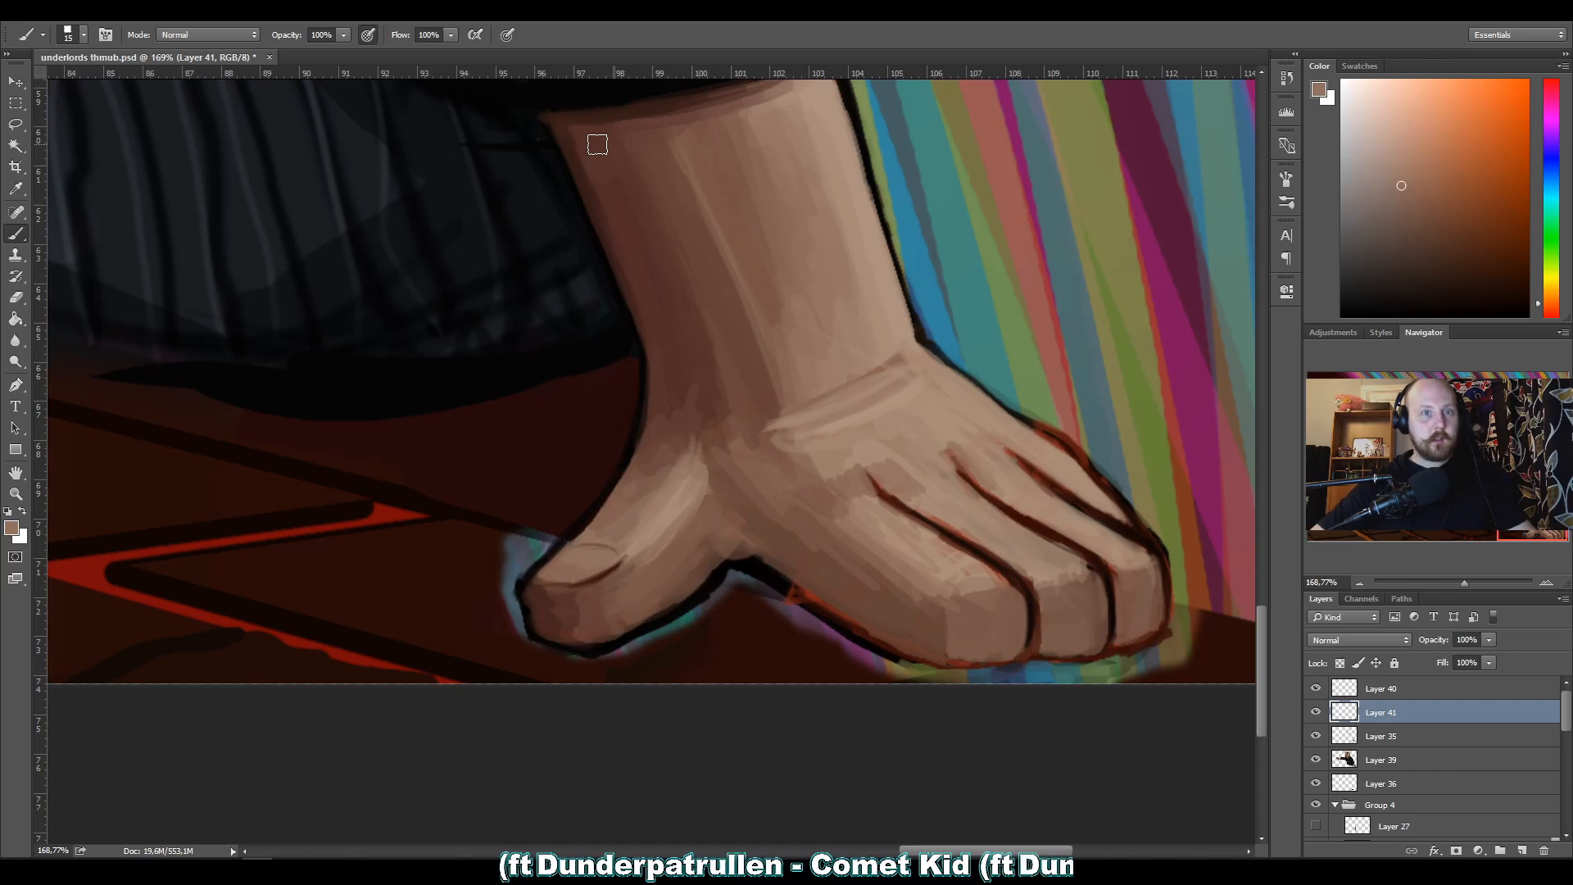
Redraw the thumbnail's contour in sampled dark red with a 3 px brush.
left_click(604, 570, "alt")
key("bracketleft")
key("bracketleft")
key("bracketleft")
key("bracketleft")
key("bracketleft")
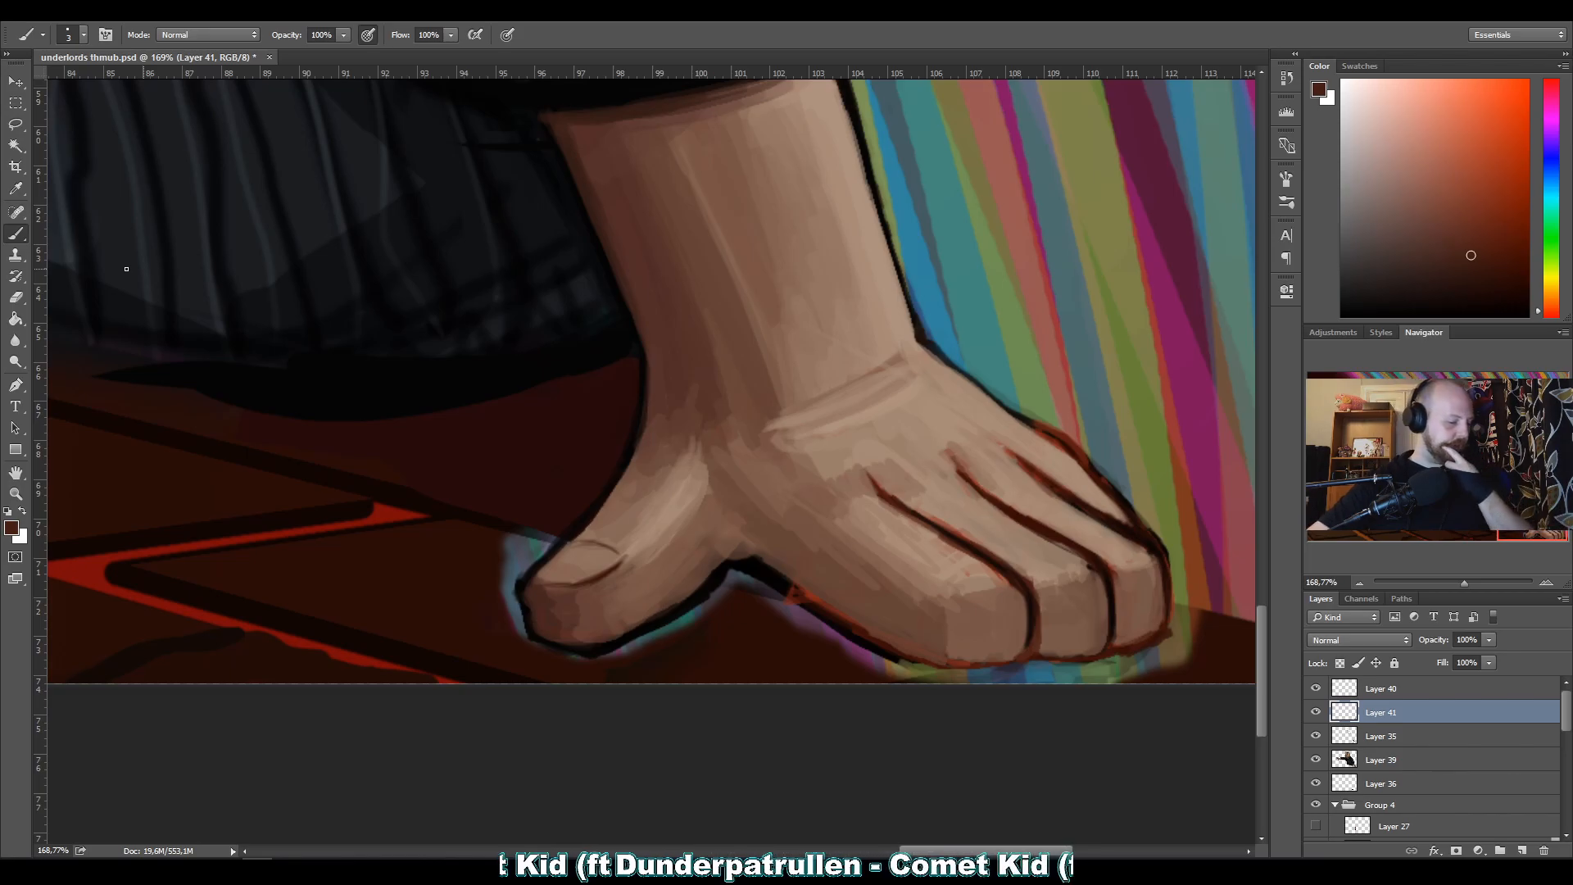
Touch up the skin above the thumbnail and along the little finger's edge with sampled skin tones at 3 px.
key("alt")
left_click(596, 530, "alt")
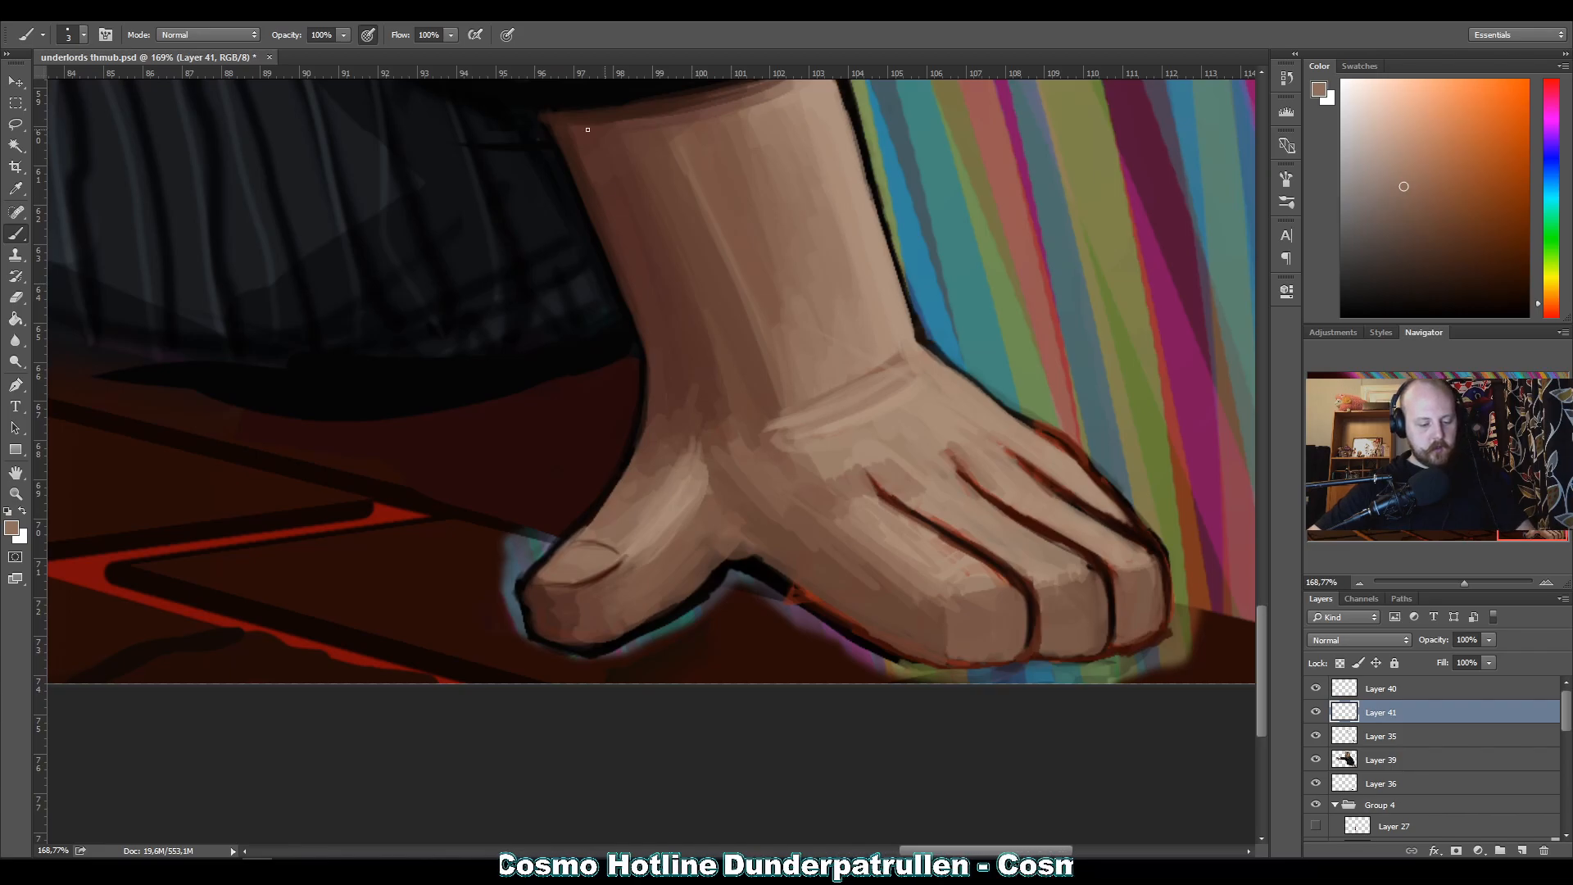
left_click(1046, 438, "alt")
left_click(1042, 441, "alt")
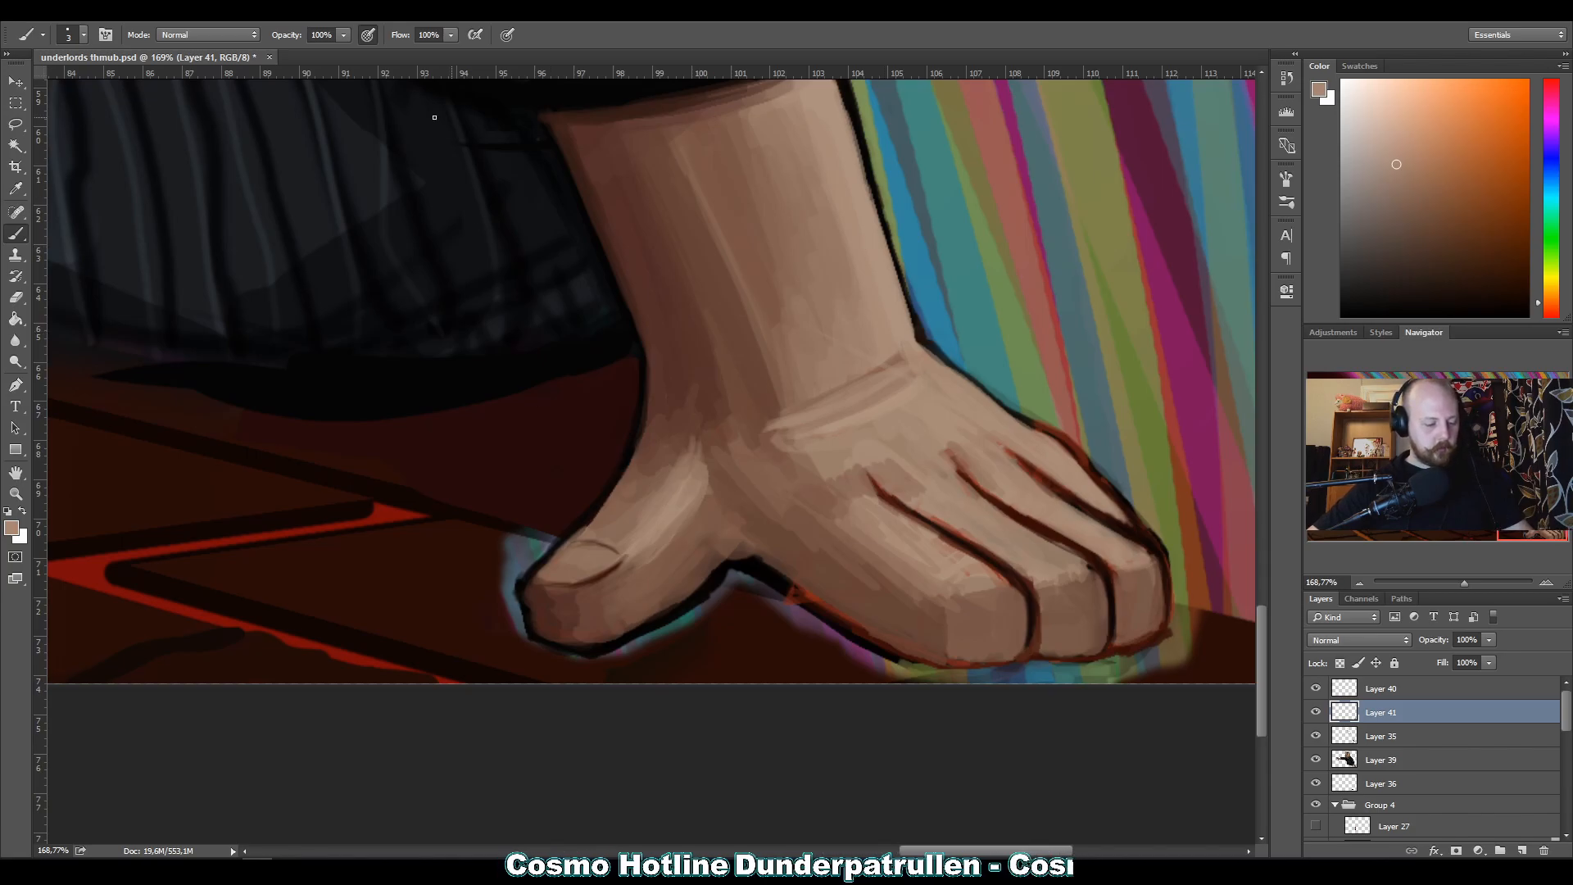
Blend the shading at the base of the thumb and wrist with sampled brown skin tones and a 10 px brush.
left_click(647, 329, "alt")
key("bracketright")
key("bracketright")
key("bracketright")
key("bracketright")
key("bracketright")
key("bracketright")
key("bracketright")
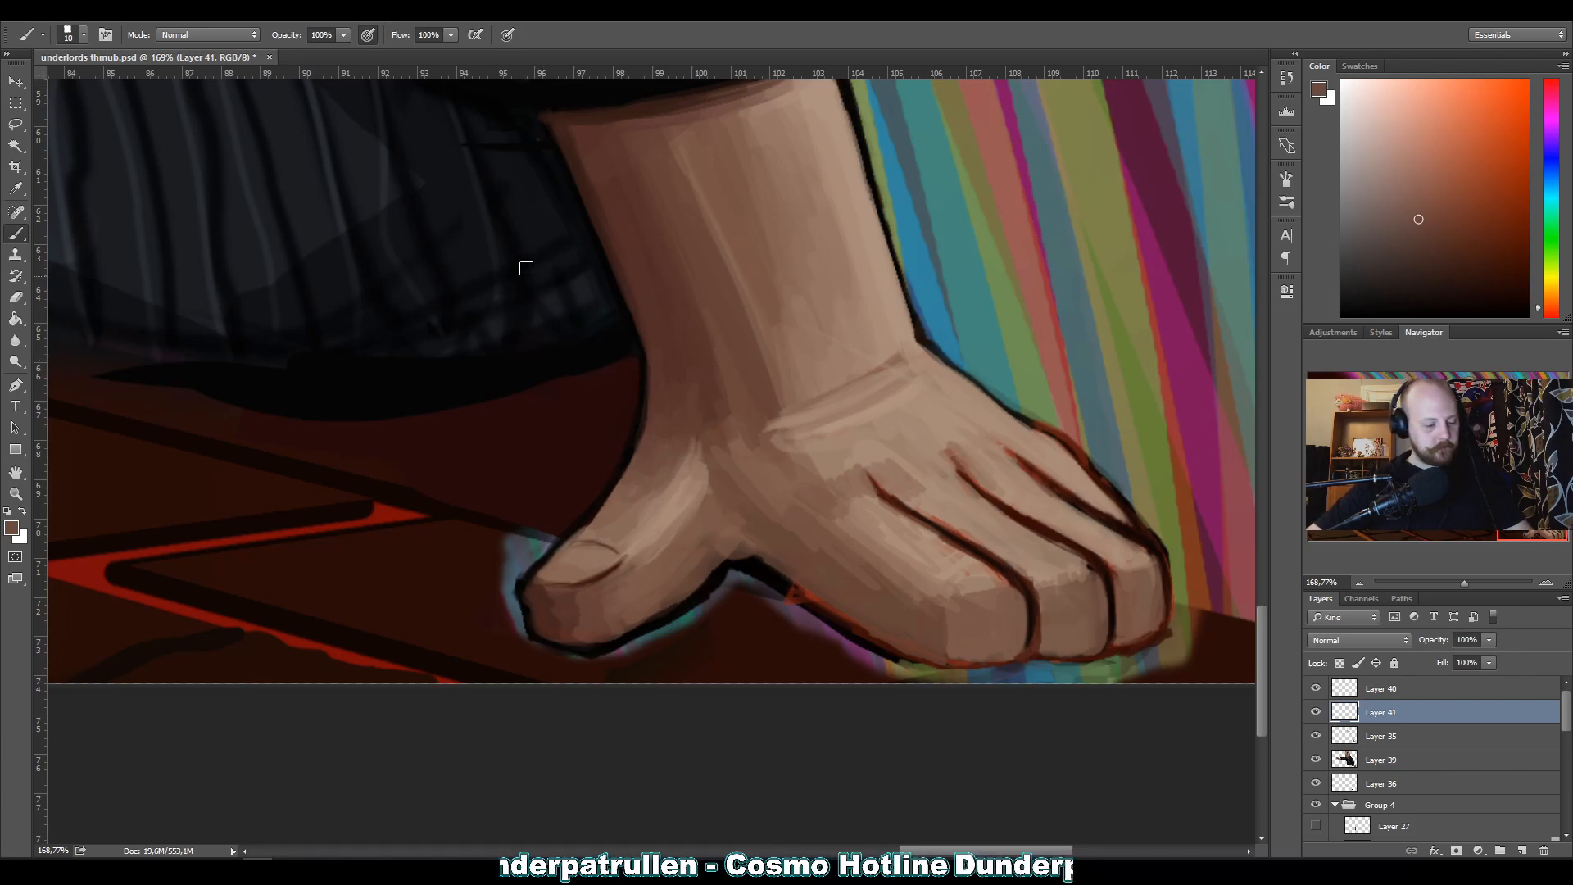
left_click(634, 486, "alt")
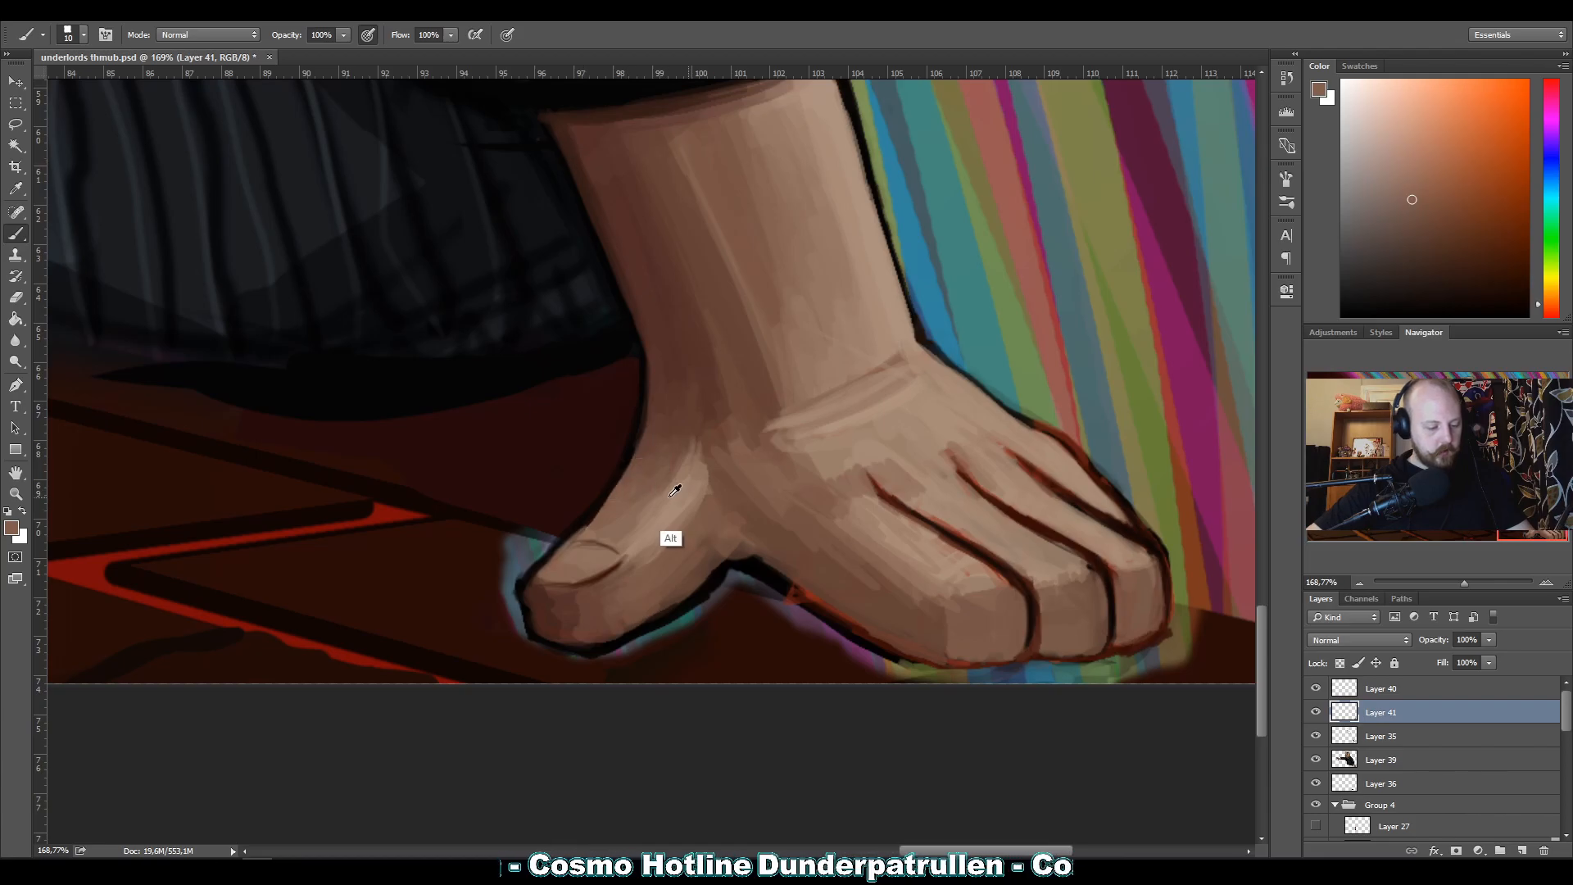
left_click(627, 524, "alt")
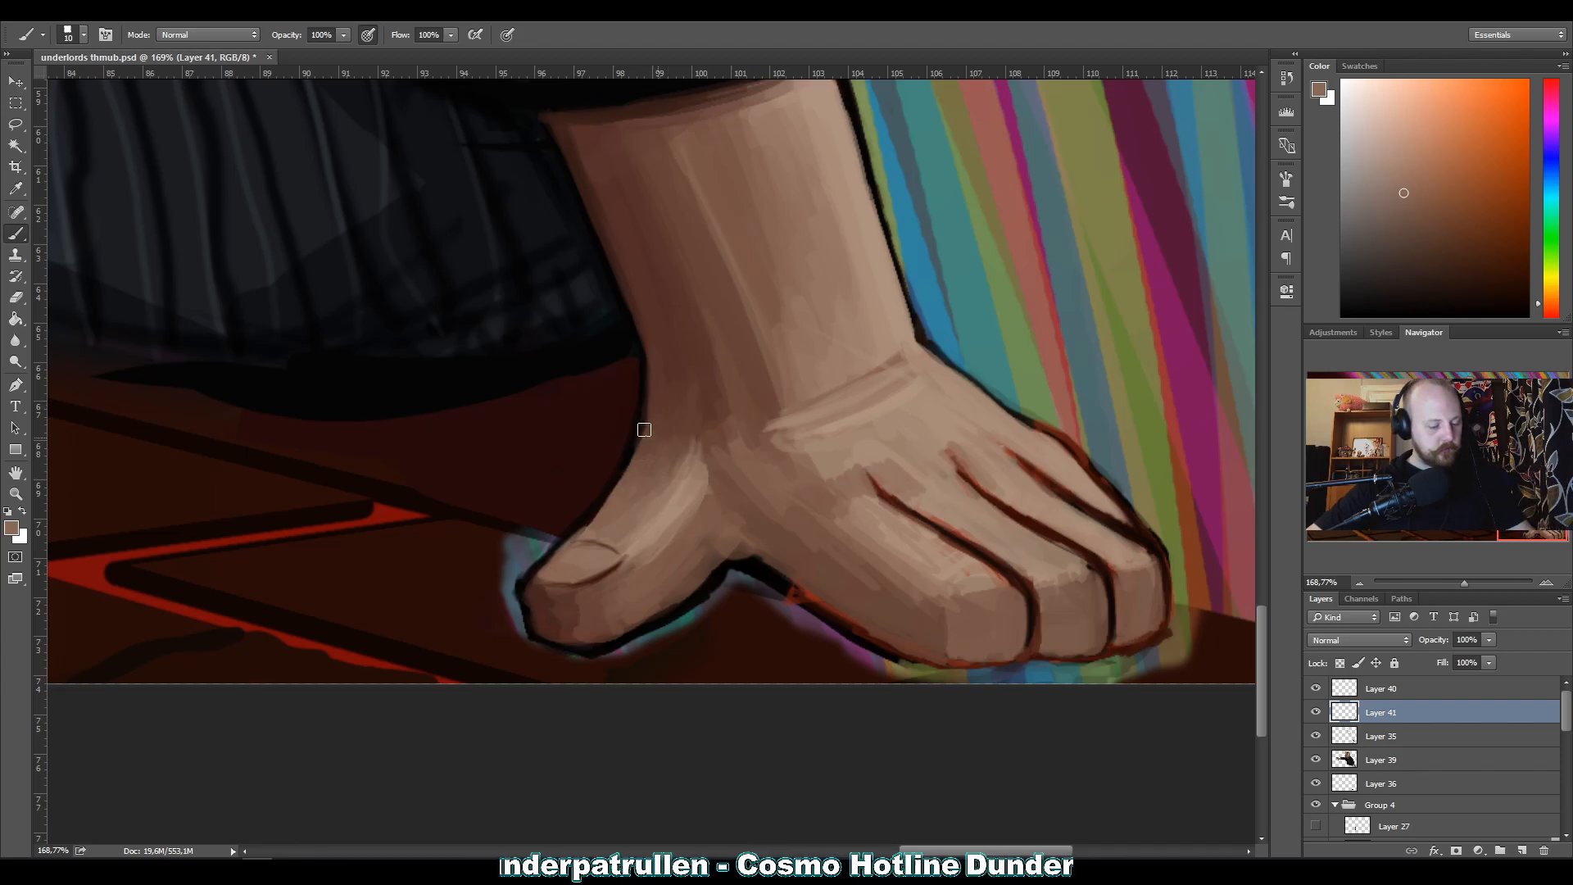
left_click(709, 442, "alt")
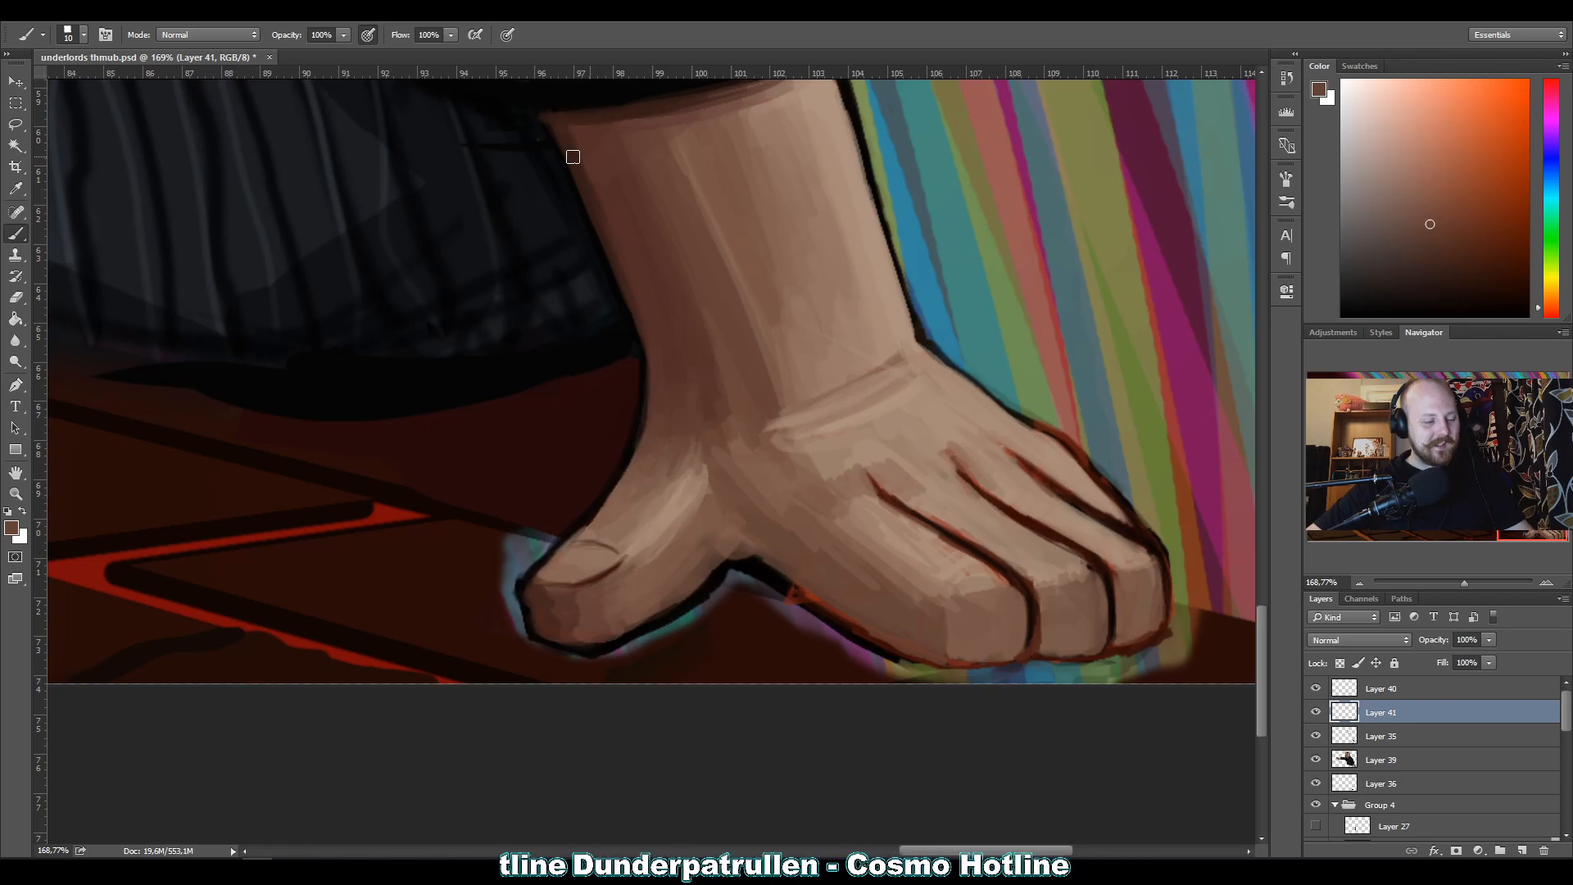
Shade the thumb tip in sampled dark brown and lighten the thumbnail with a light skin tone.
key("alt")
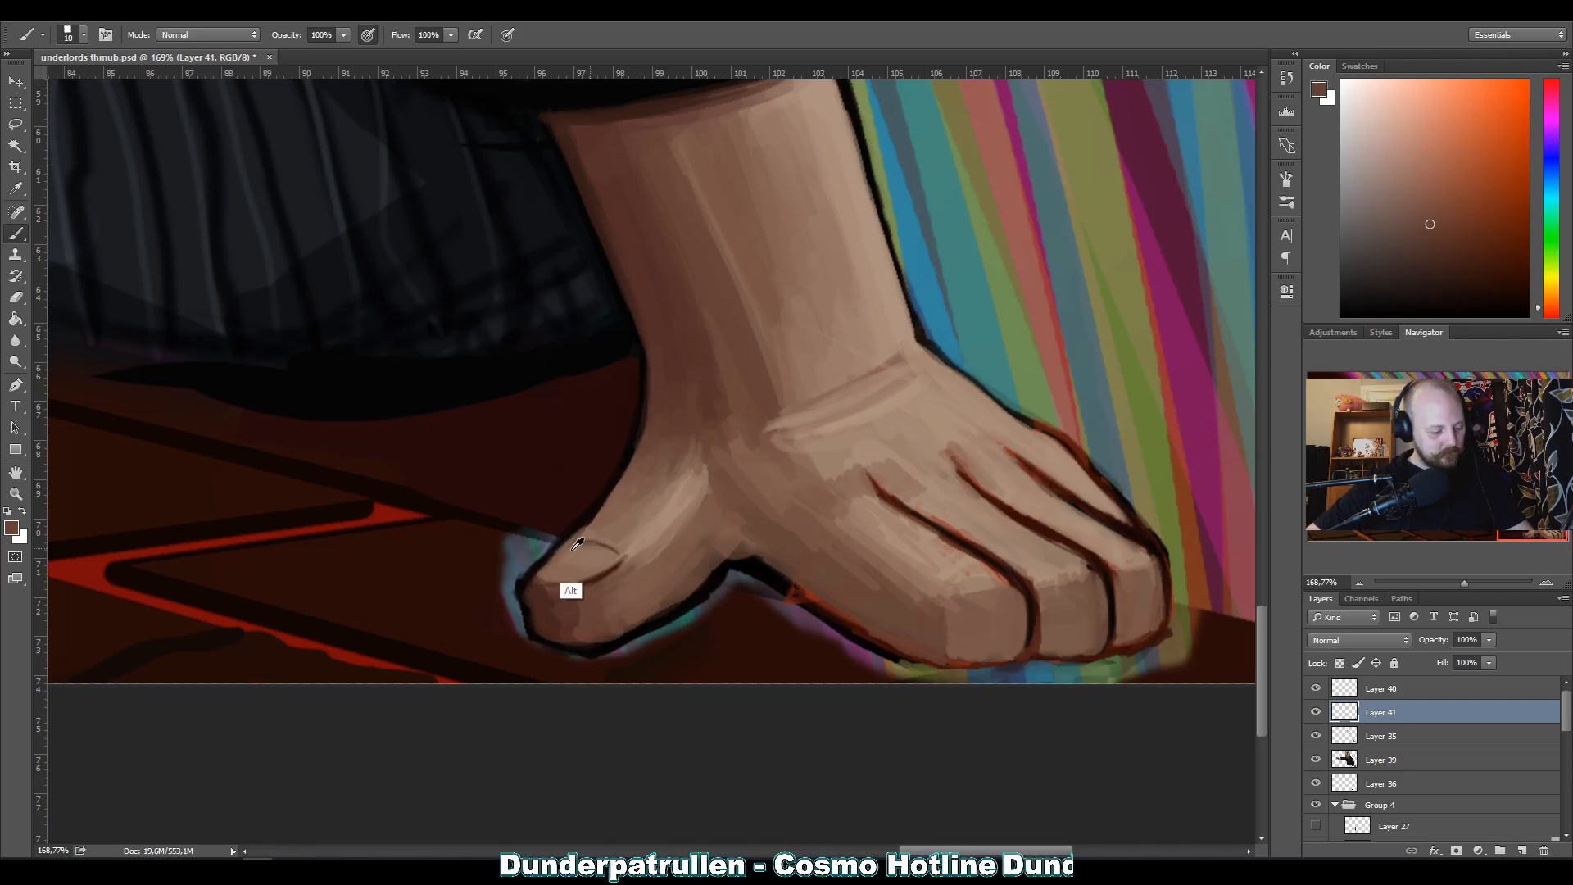
left_click(565, 607, "alt")
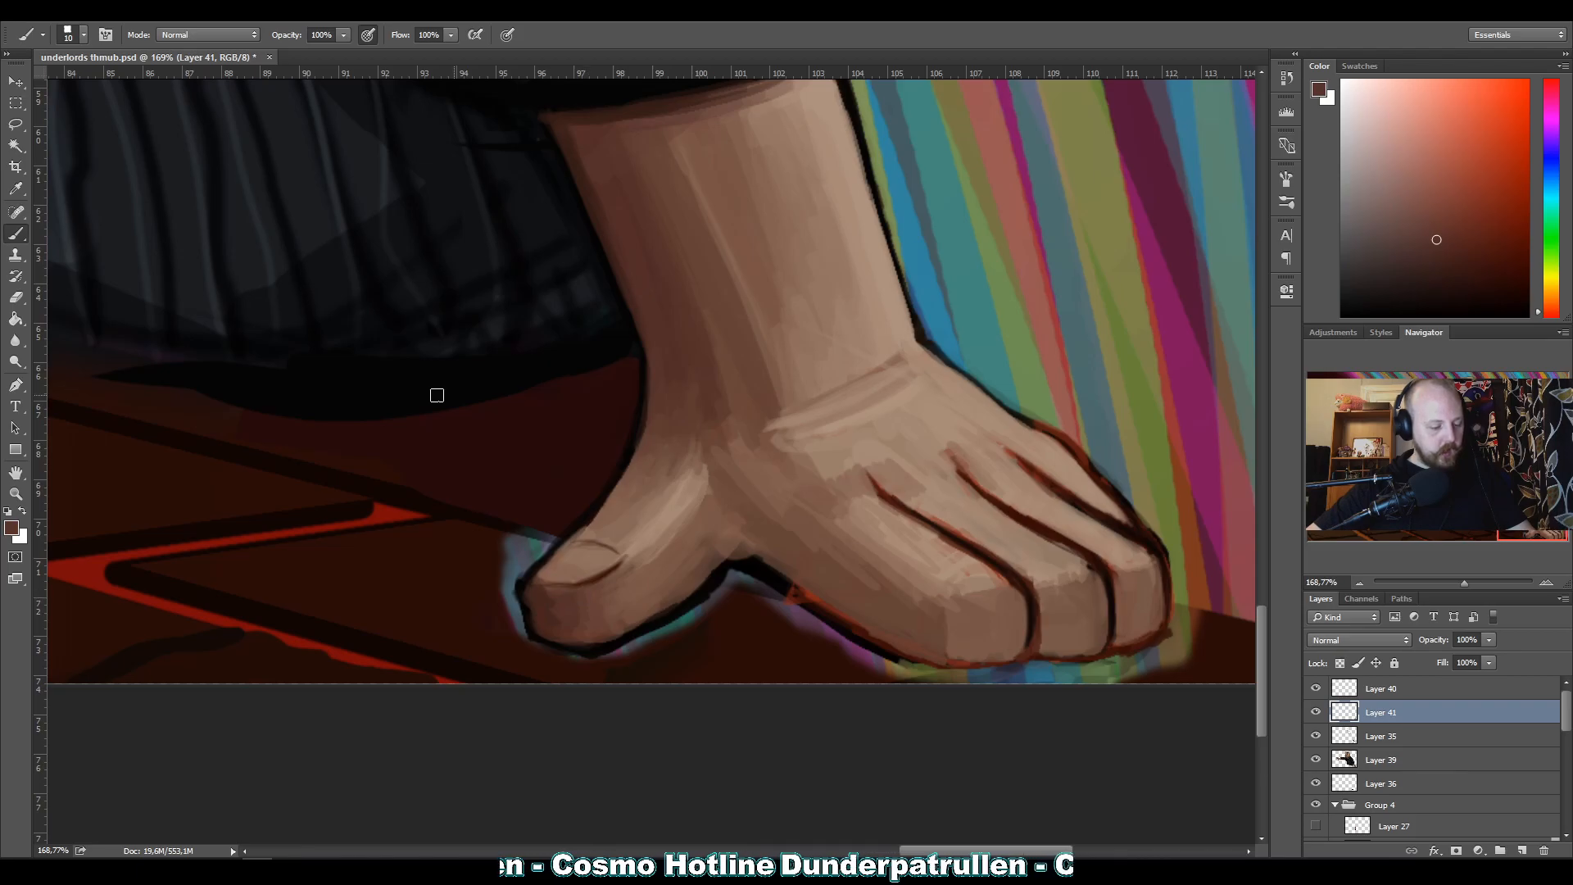
left_click(578, 562, "alt")
left_click(662, 513, "alt")
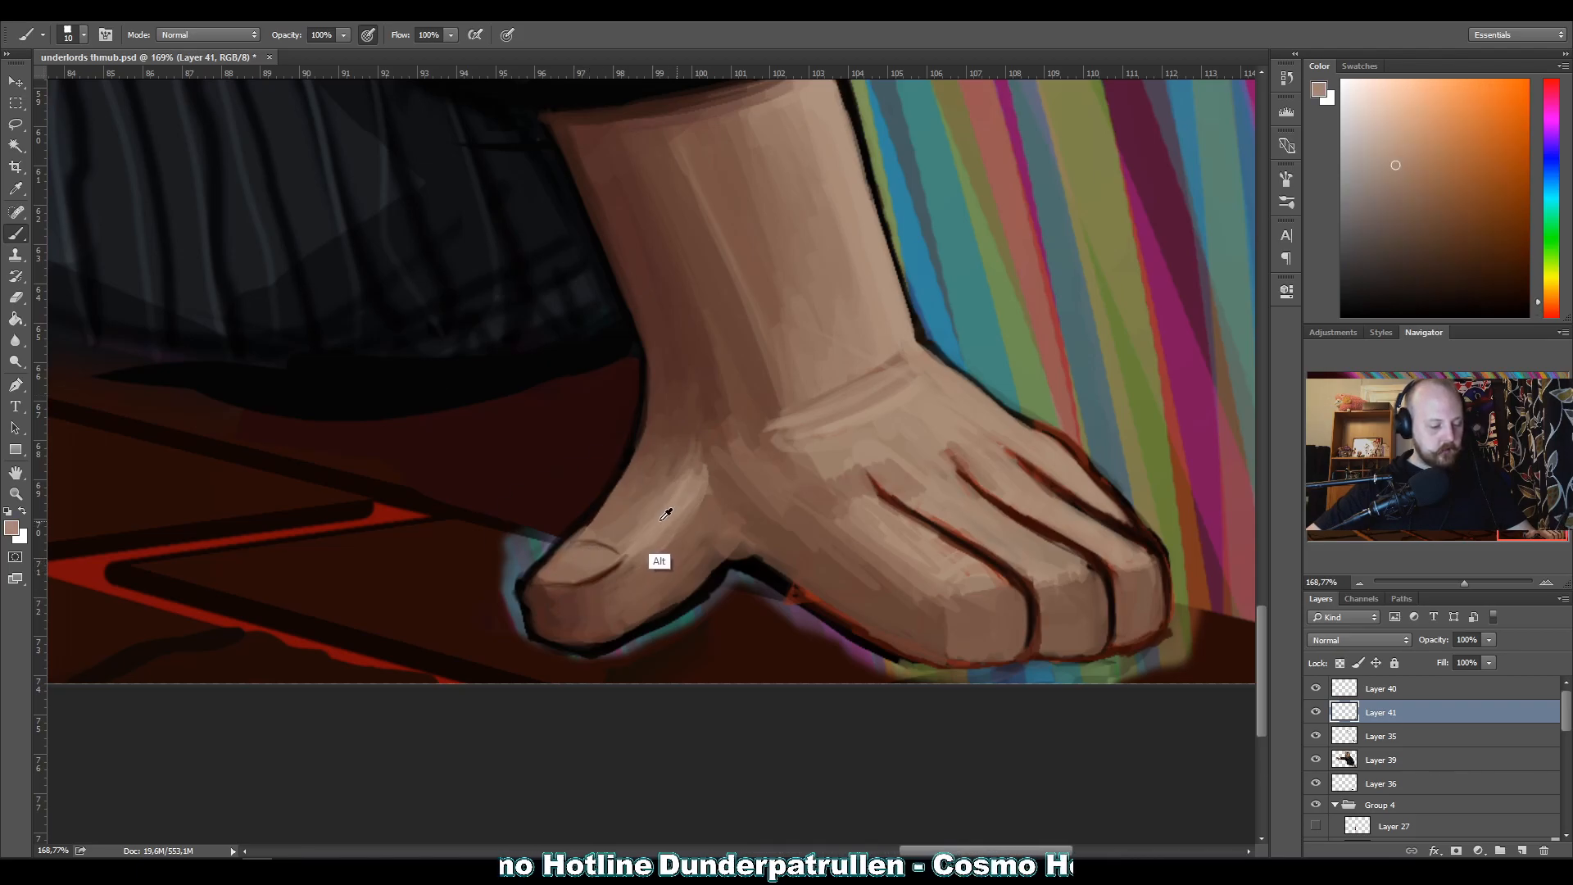
left_click(564, 566, "alt")
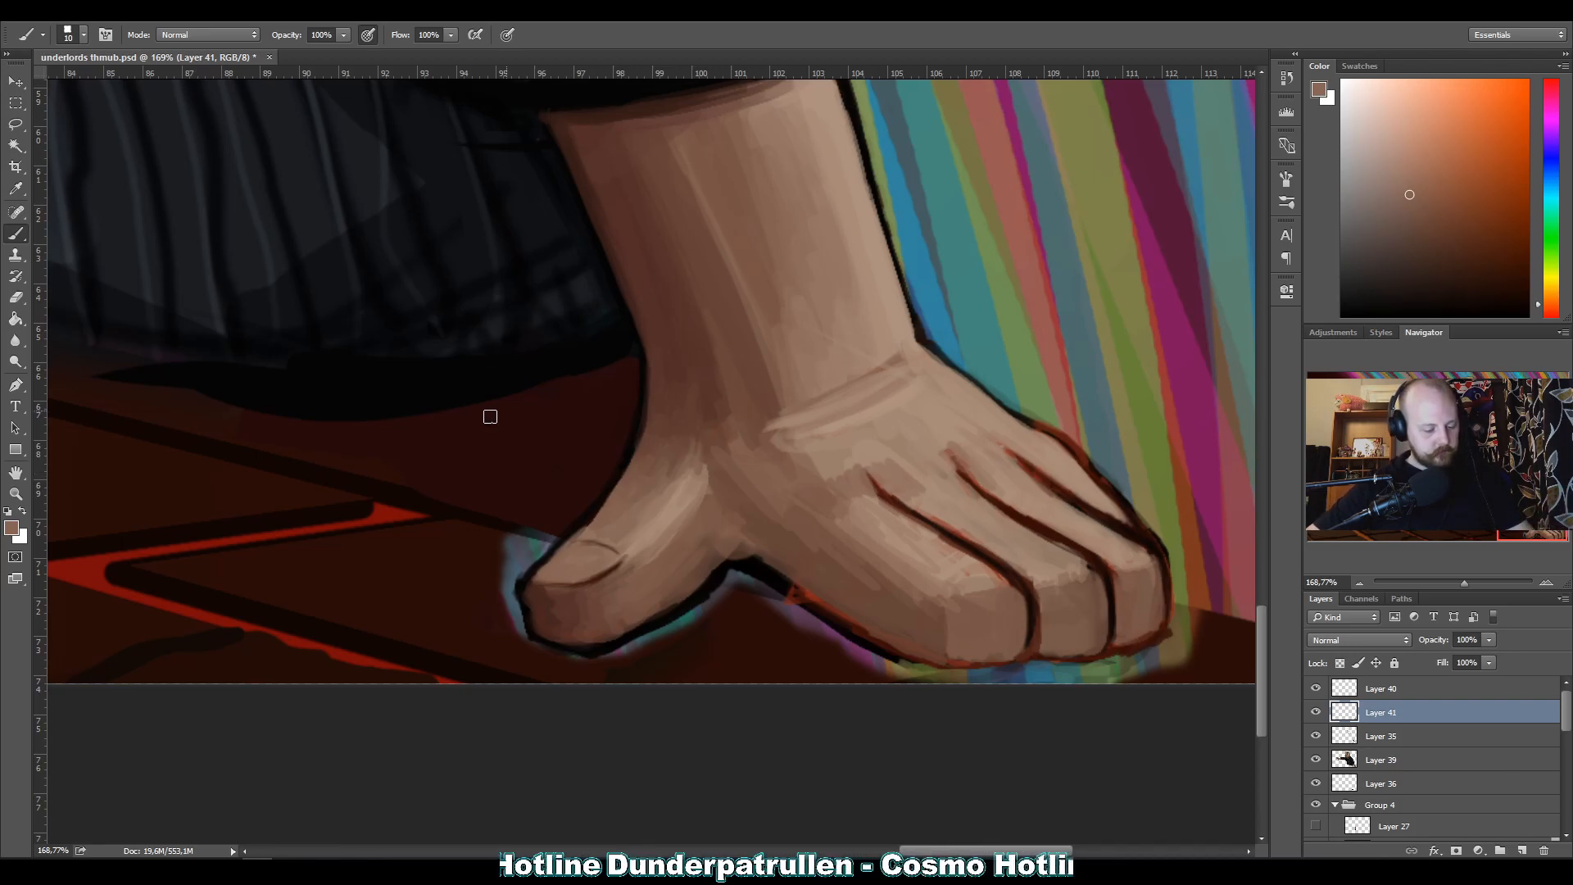
Paint sampled black over the red part of the outline beneath the index finger.
left_click(791, 591, "alt")
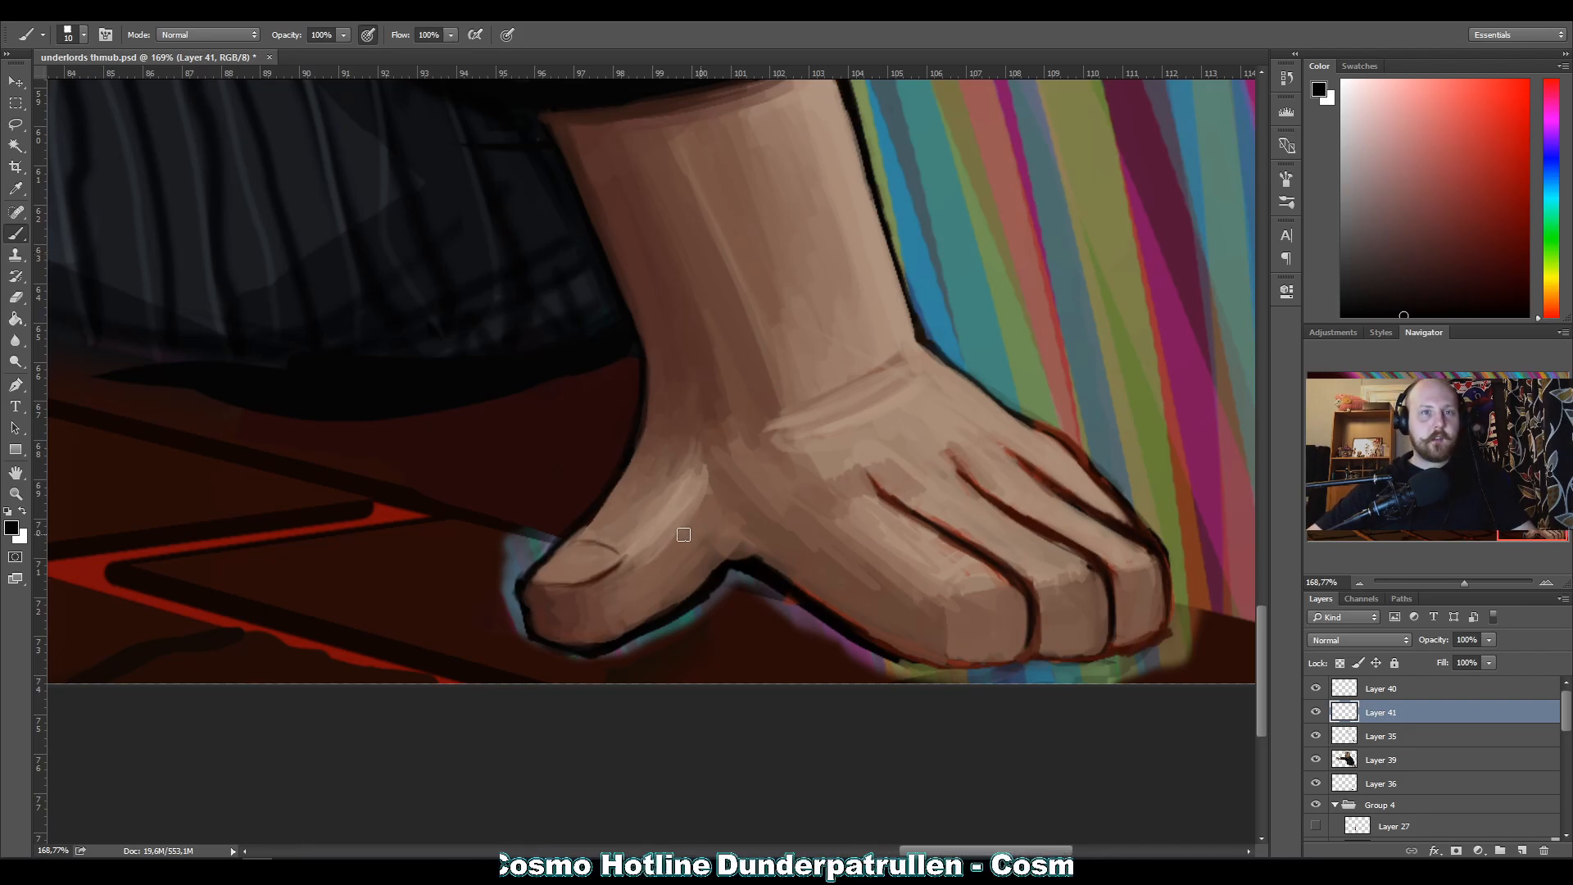
key("e")
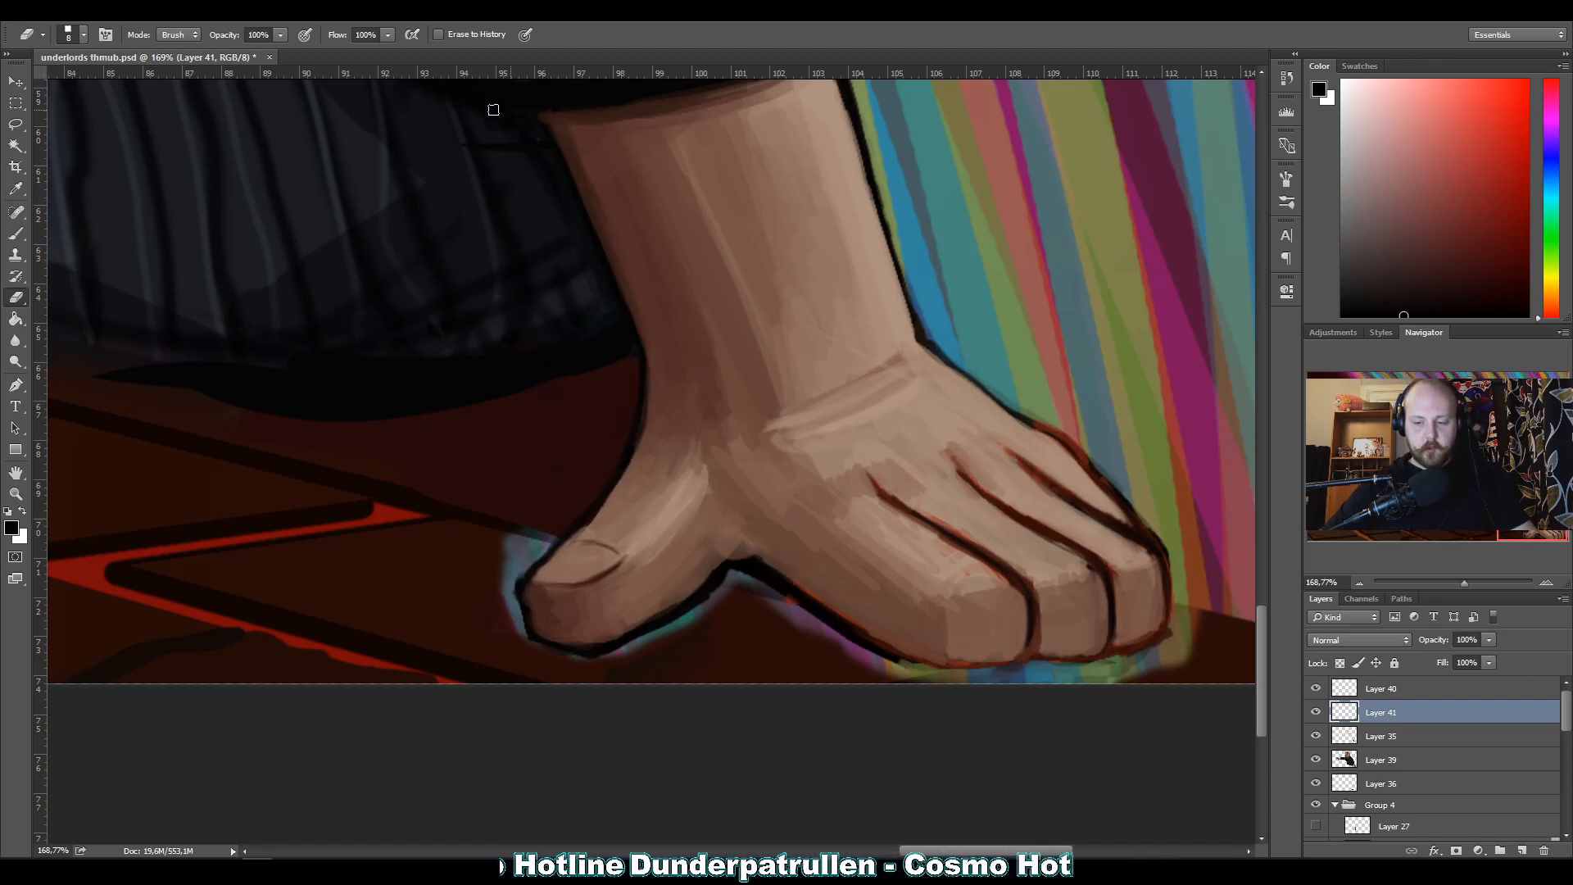
Touch up the dark outline along the outer edge of the resting forearm with sampled near-black at 6 px.
key("b")
key("alt")
left_click(916, 318, "alt")
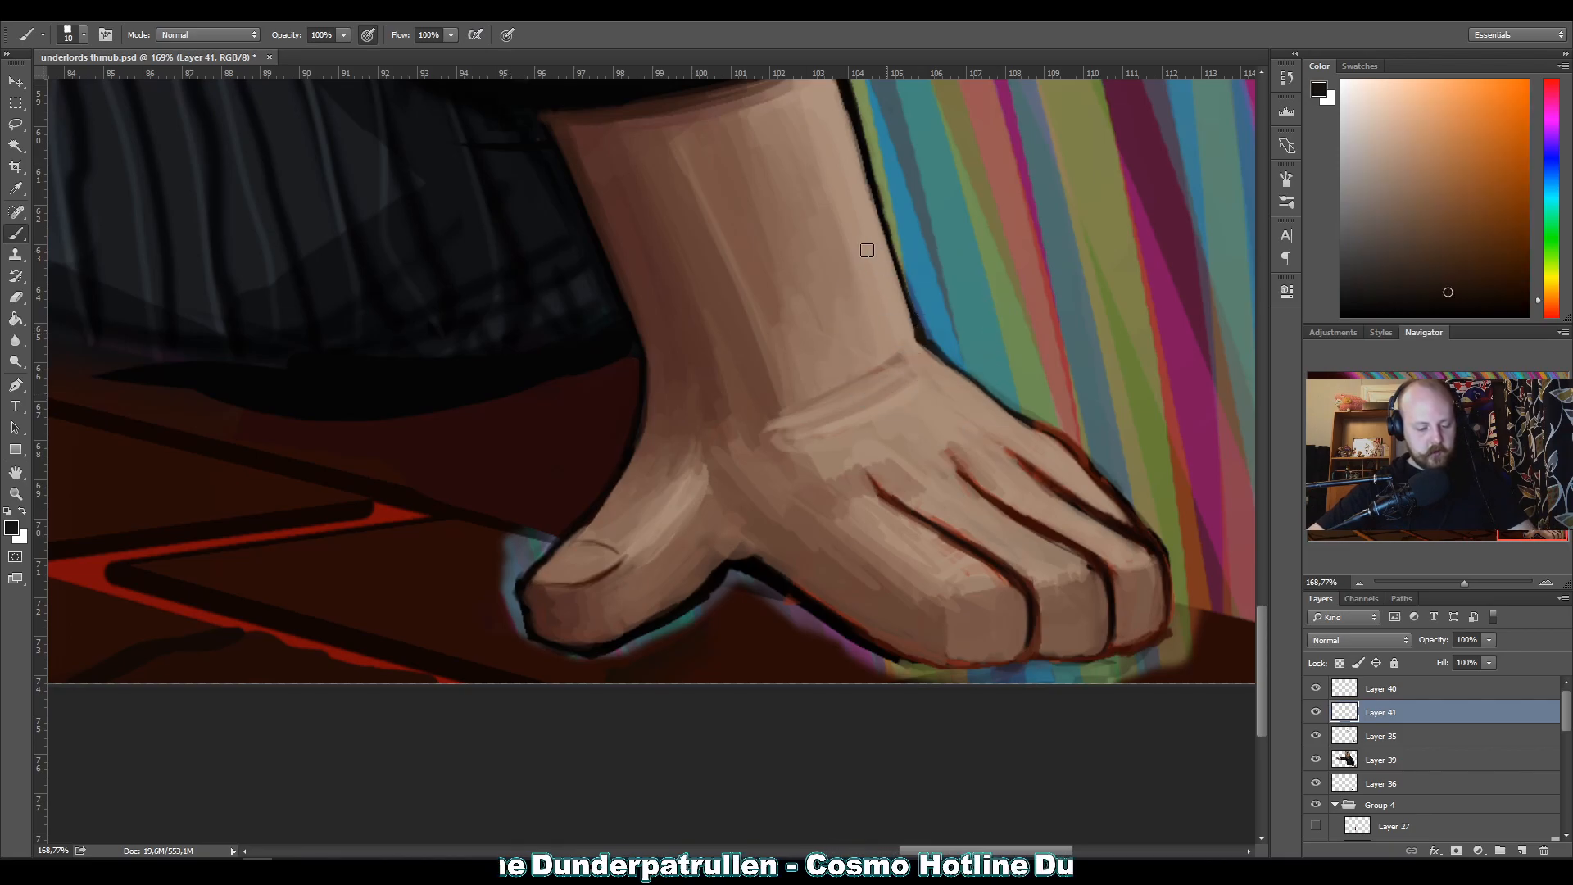
key("bracketleft")
key("bracketleft")
key("bracketleft")
key("bracketleft")
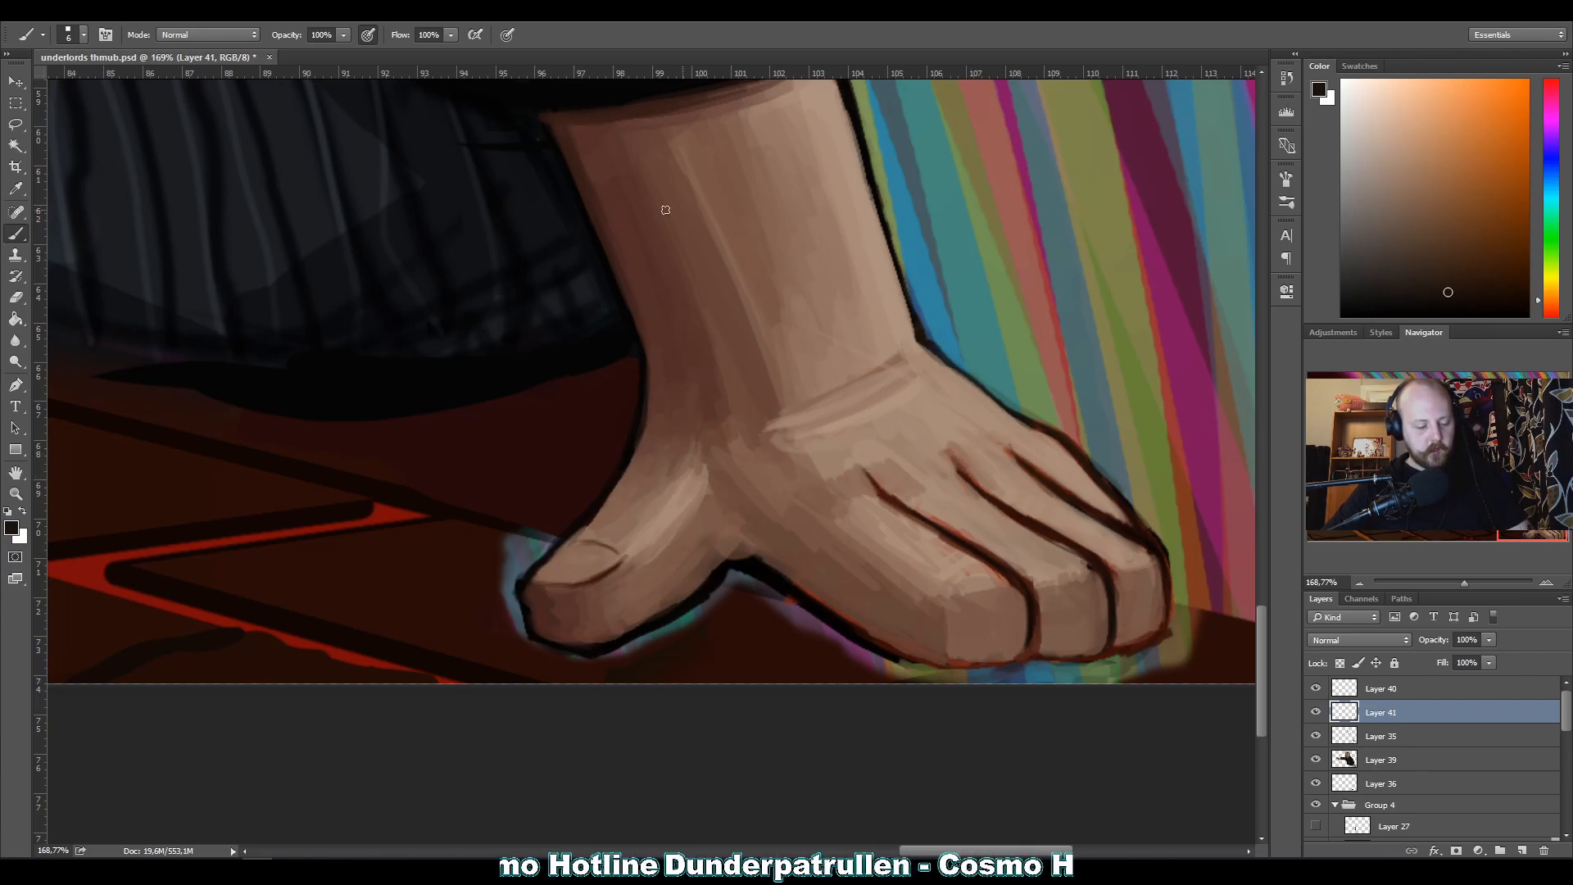
Repaint the skin of the resting hand's index and middle fingers with sampled skin tones at 15 px, covering stray outline edges.
left_click(956, 569, "alt")
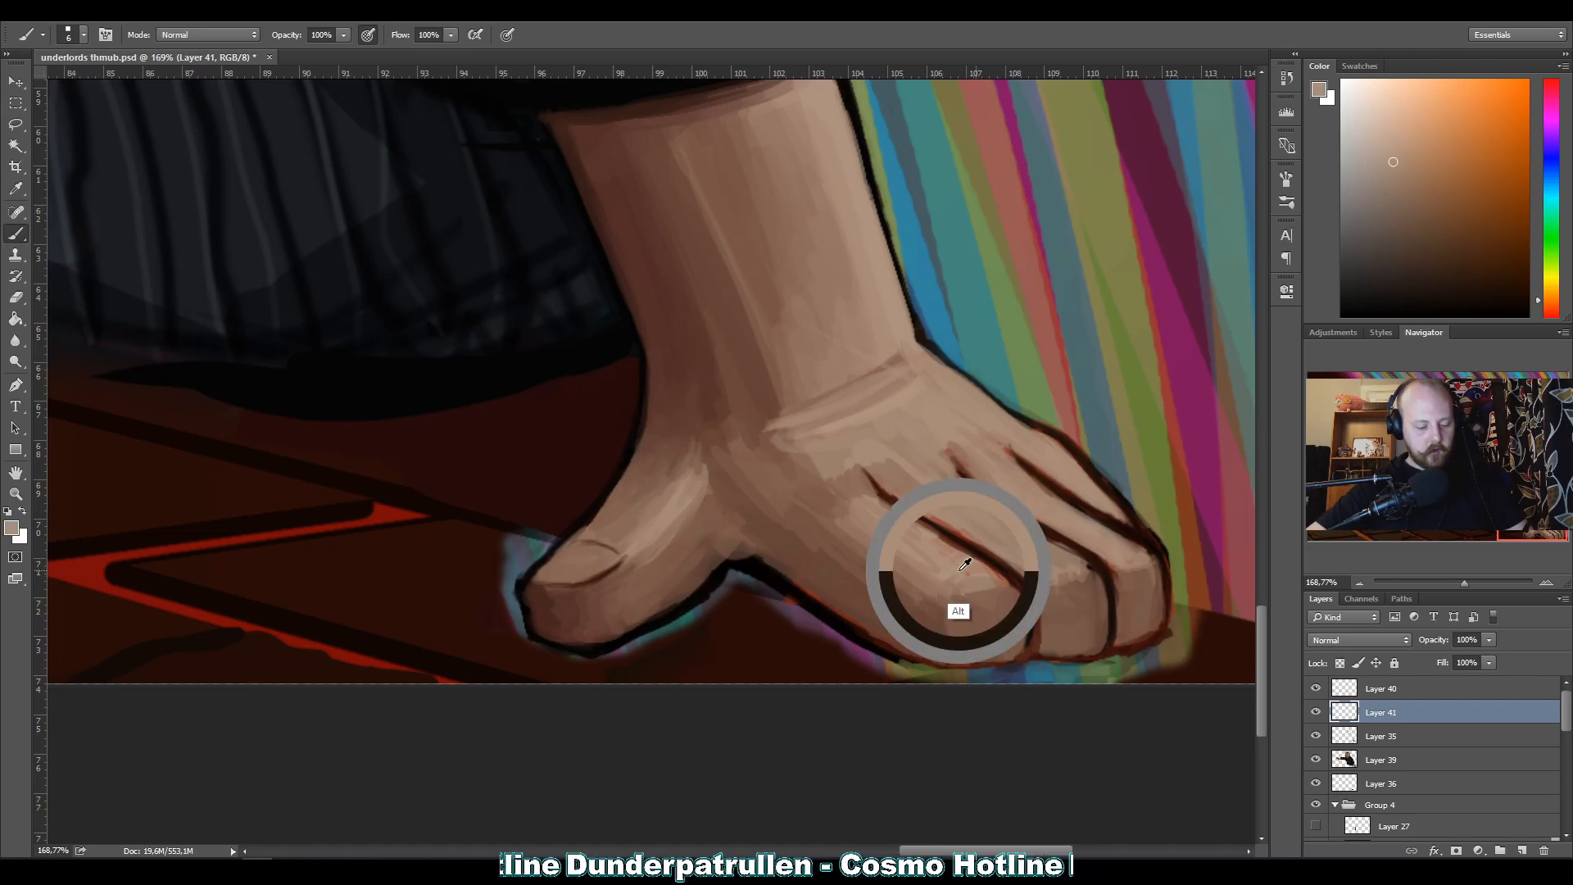
key("bracketright")
key("bracketright")
key("bracketright")
key("bracketright")
key("bracketright")
key("bracketright")
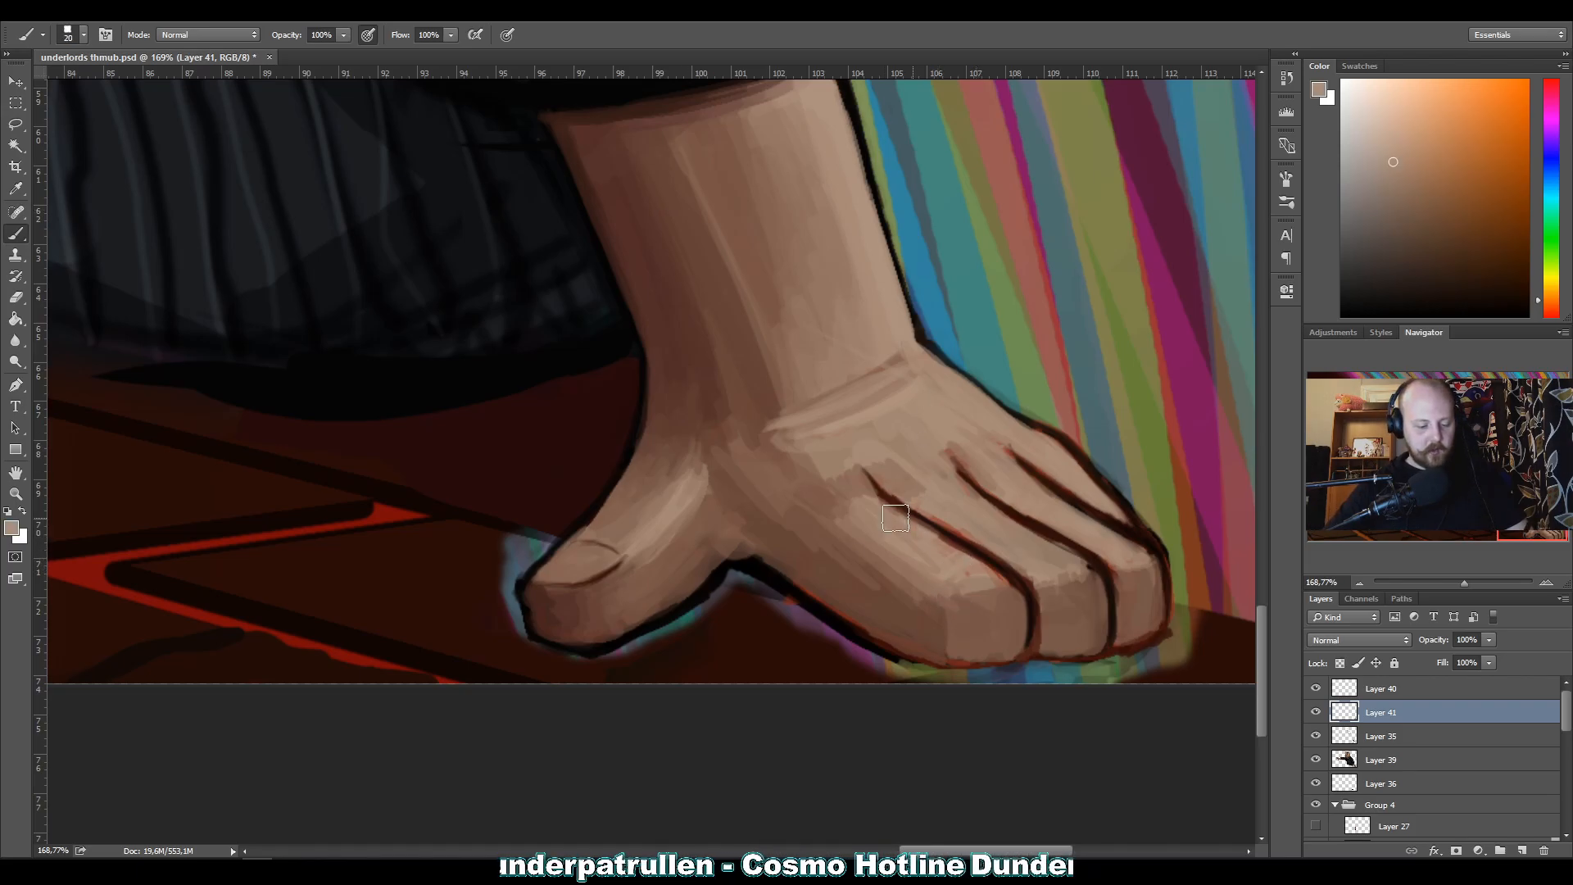
key("bracketleft")
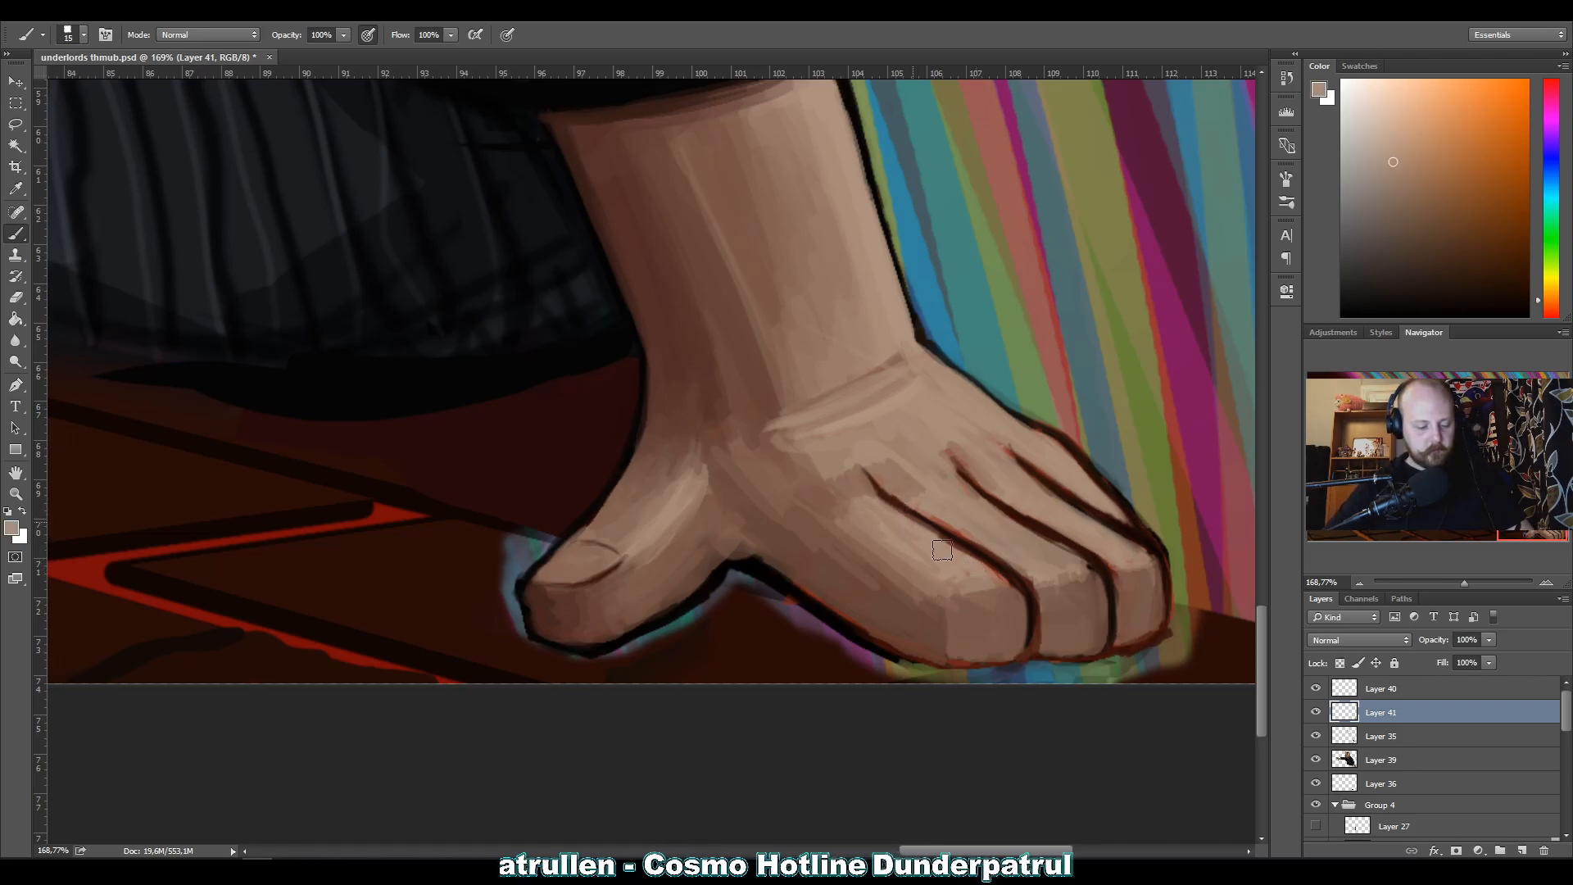
left_click_drag(914, 528, 975, 559)
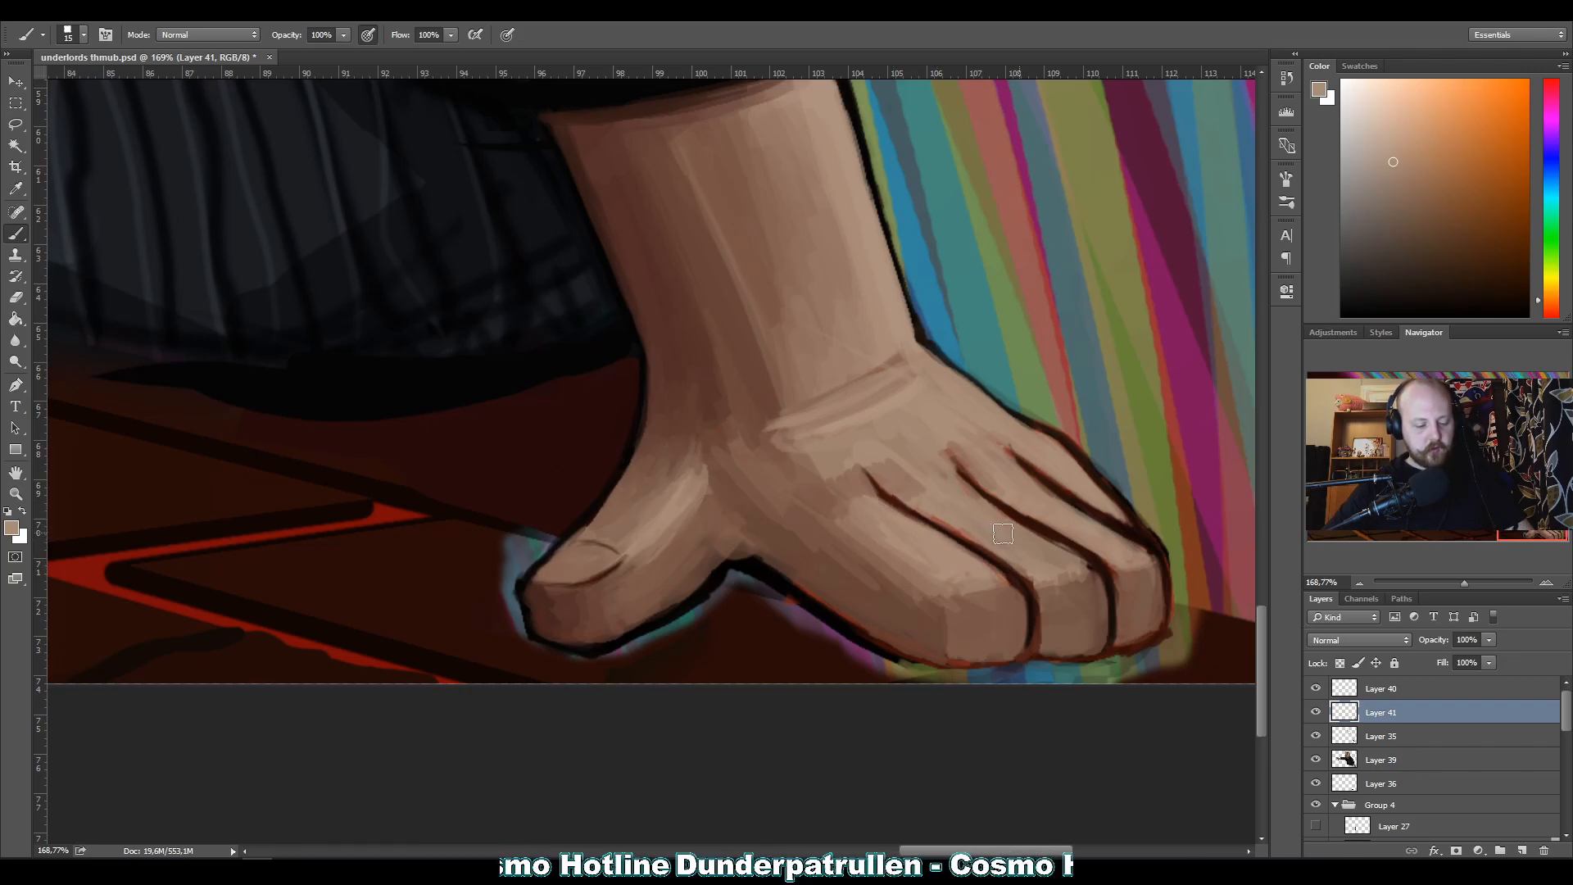
left_click_drag(946, 505, 977, 537)
mouse_move(905, 489)
left_mouse_down()
mouse_move(1002, 553)
mouse_move(965, 531)
left_mouse_up()
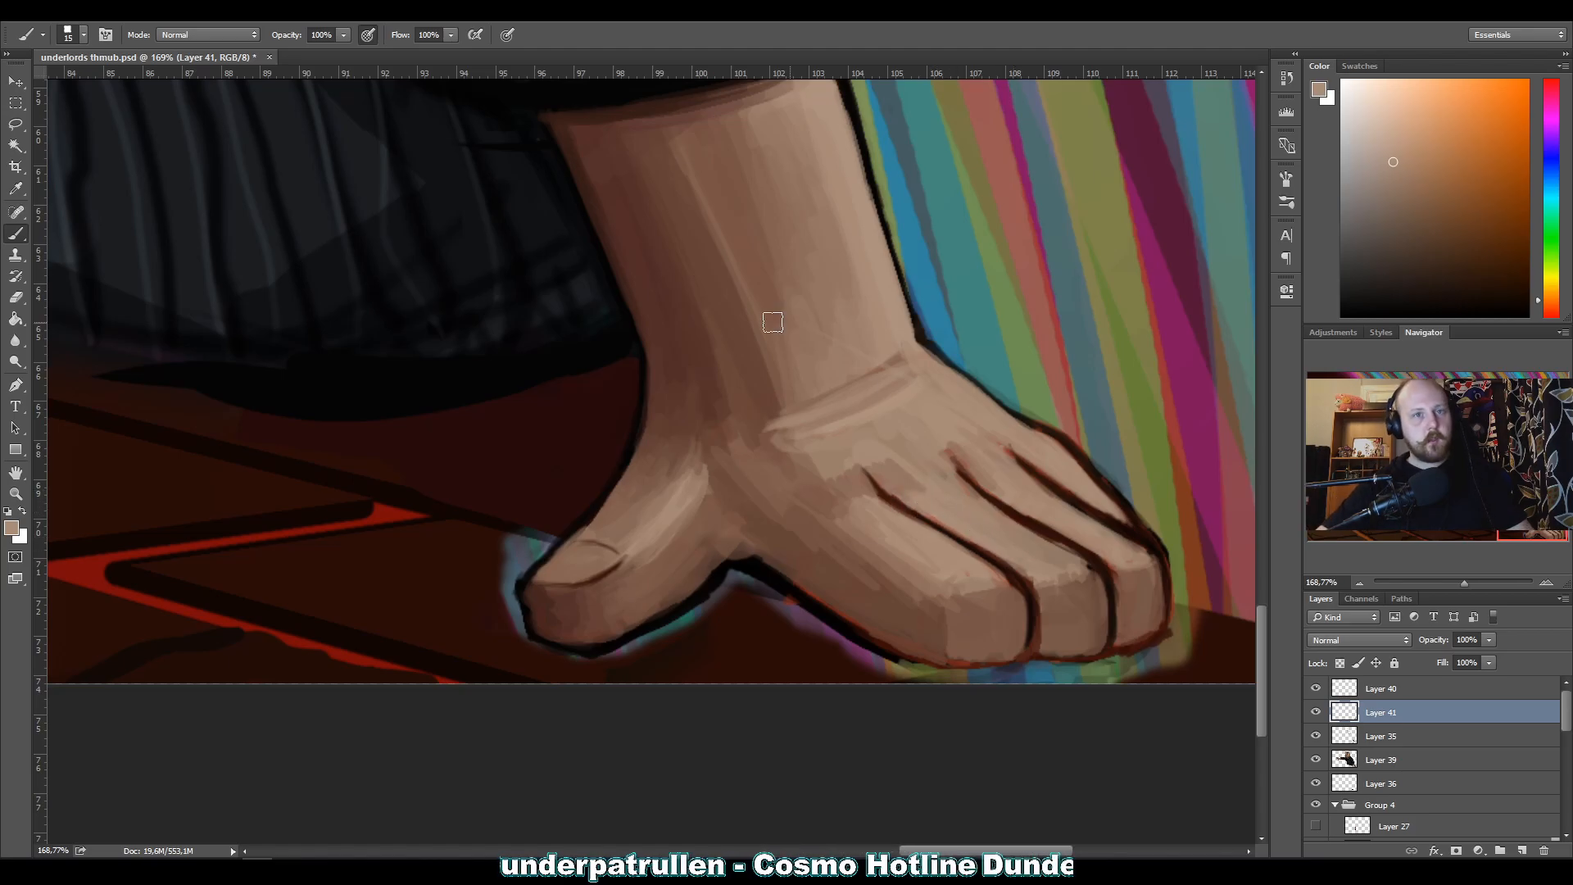
key("alt")
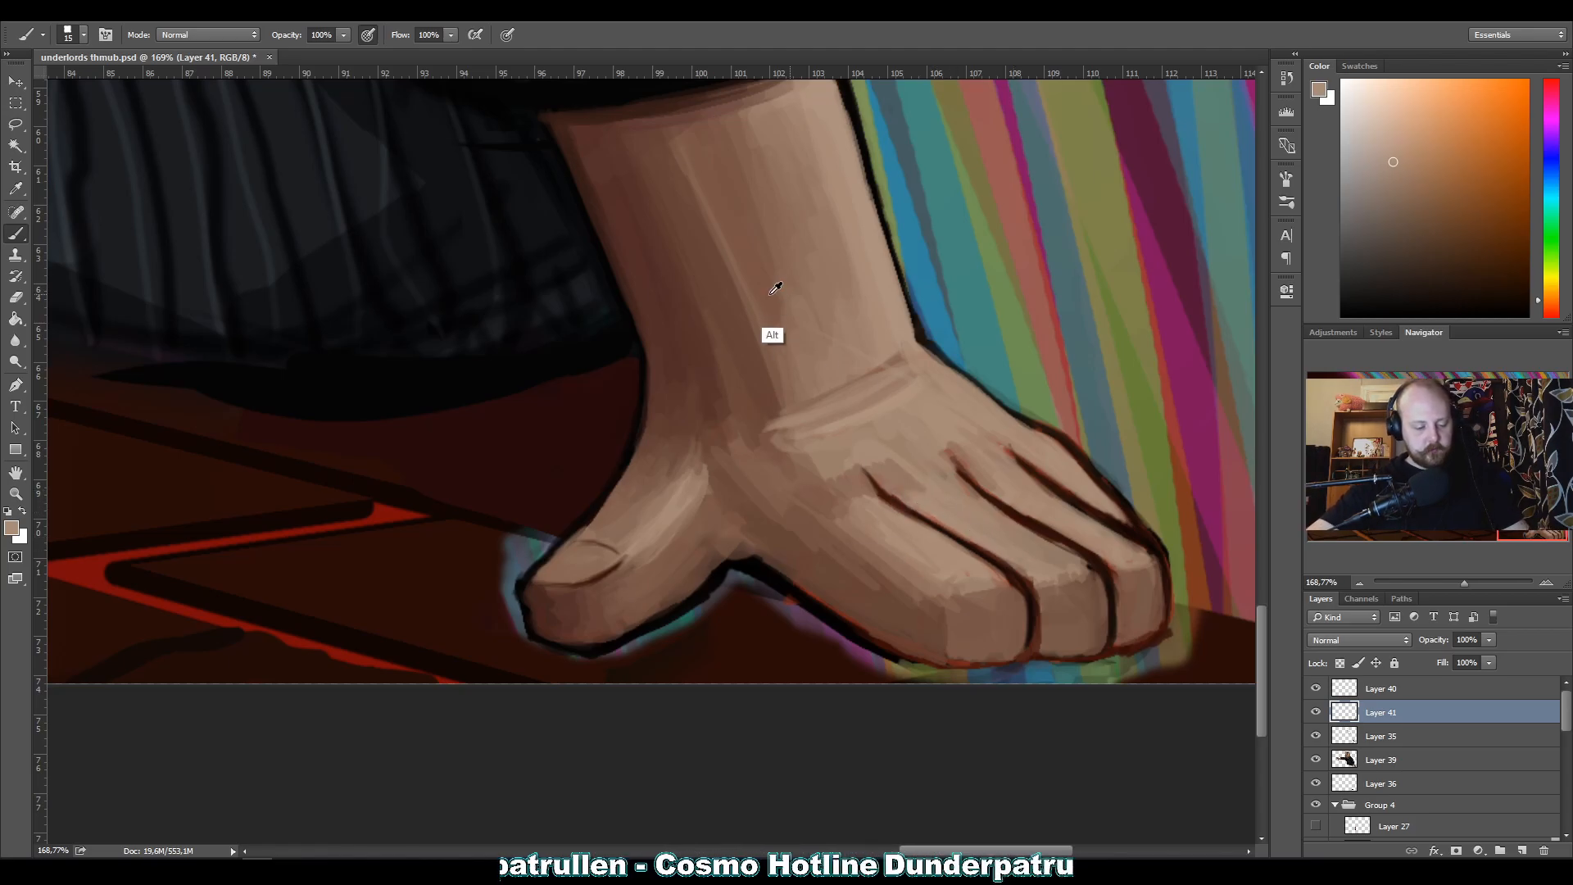
left_click(876, 567, "alt")
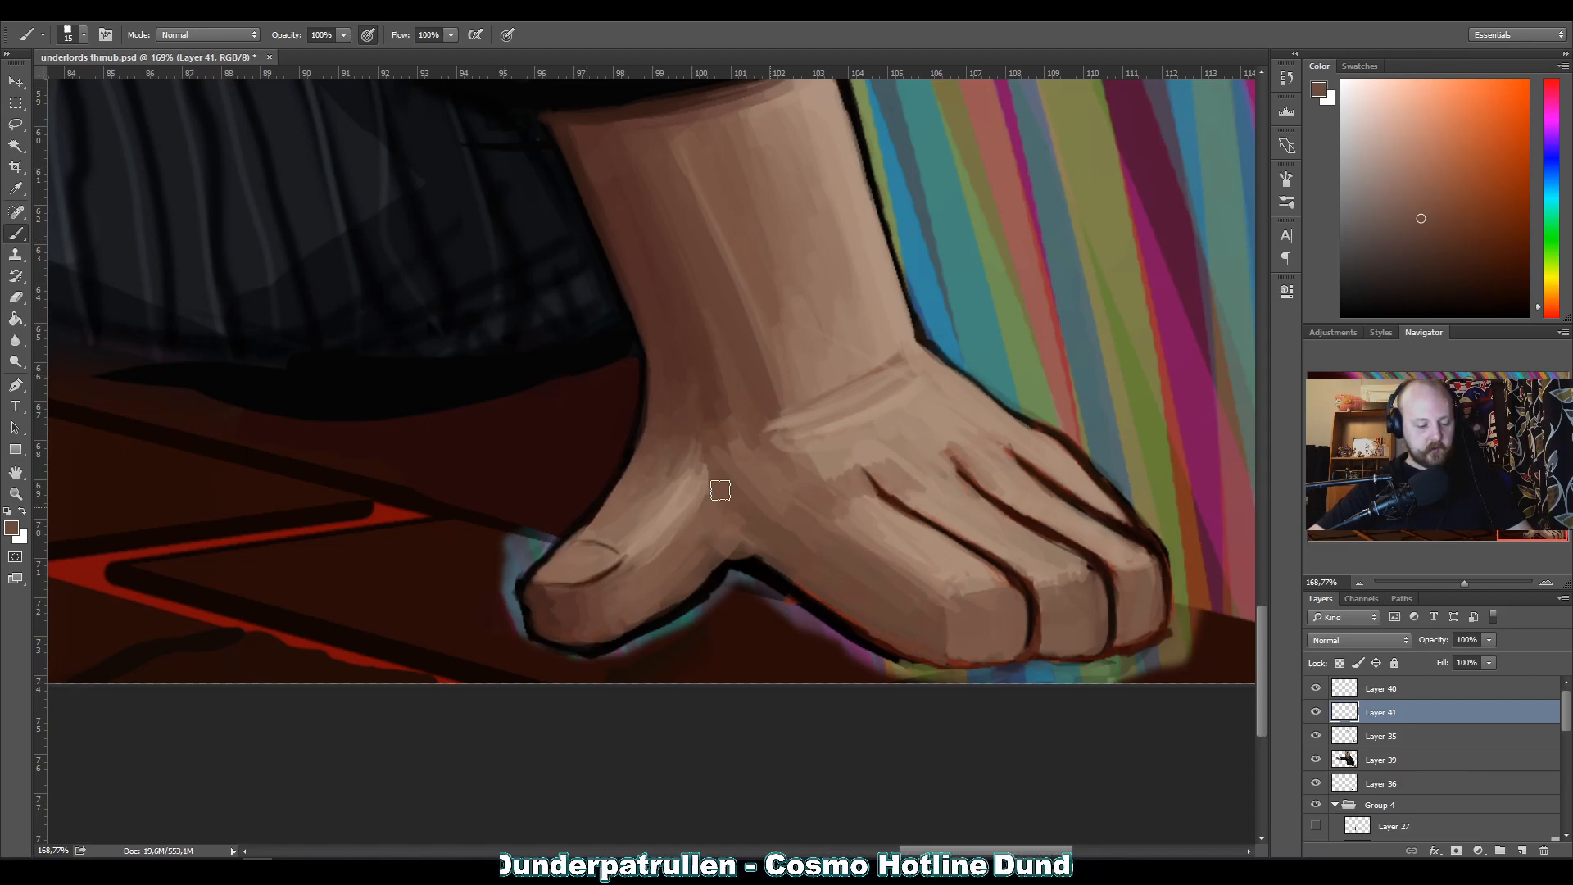
Draw the resting hand's fingernails on a new layer with sampled dark reddish brown at 3 px and touch them up with skin tones.
left_click(1004, 560, "alt")
key("bracketleft")
key("bracketleft")
key("bracketleft")
key("bracketleft")
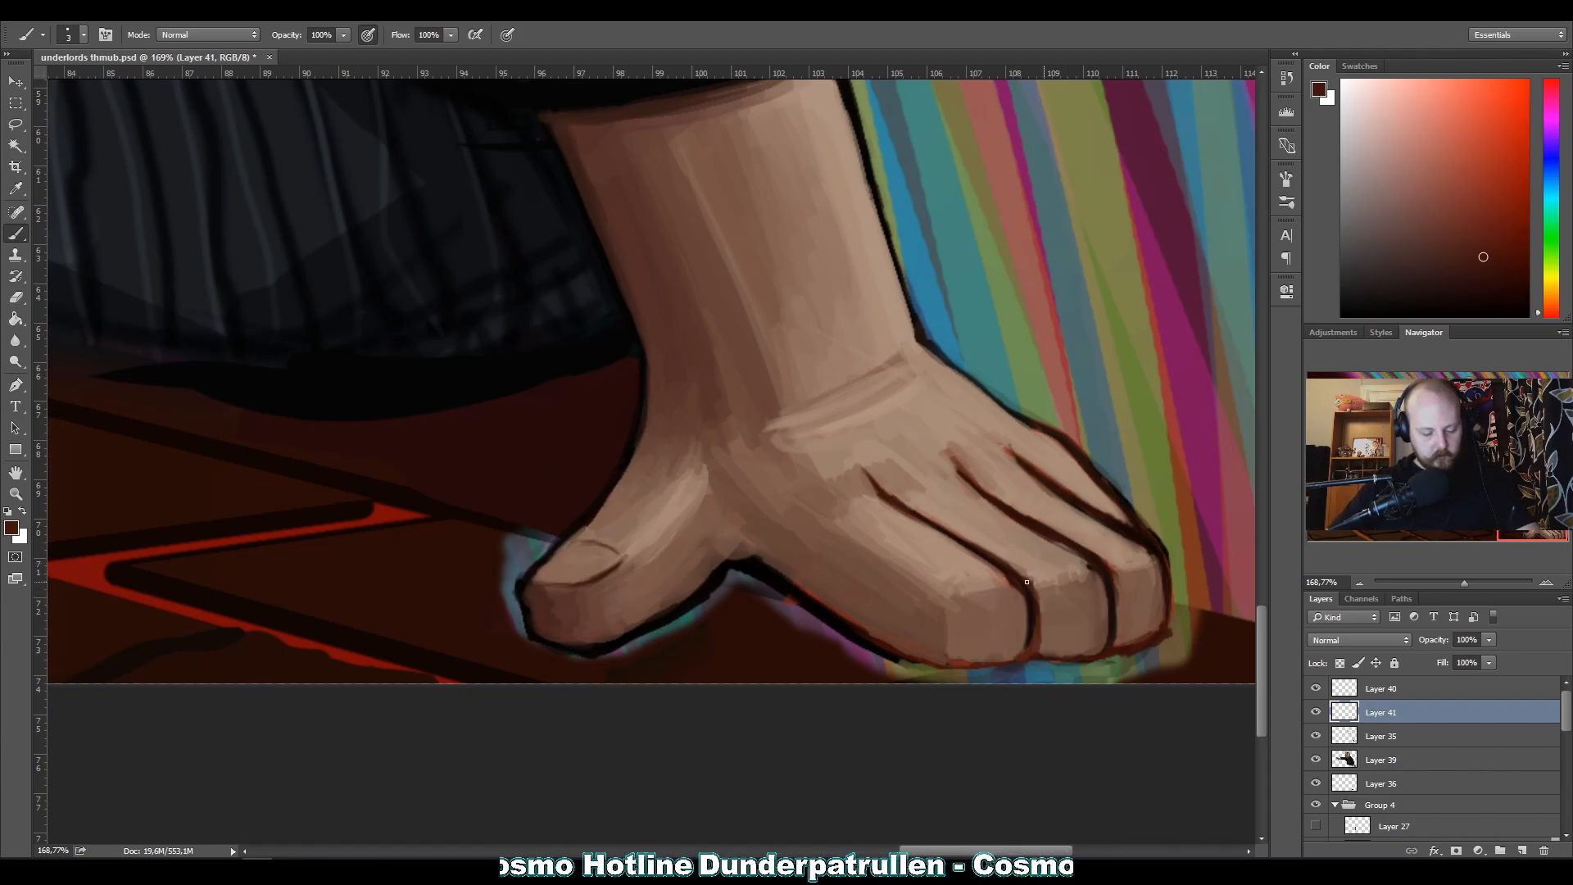
left_click(1521, 851)
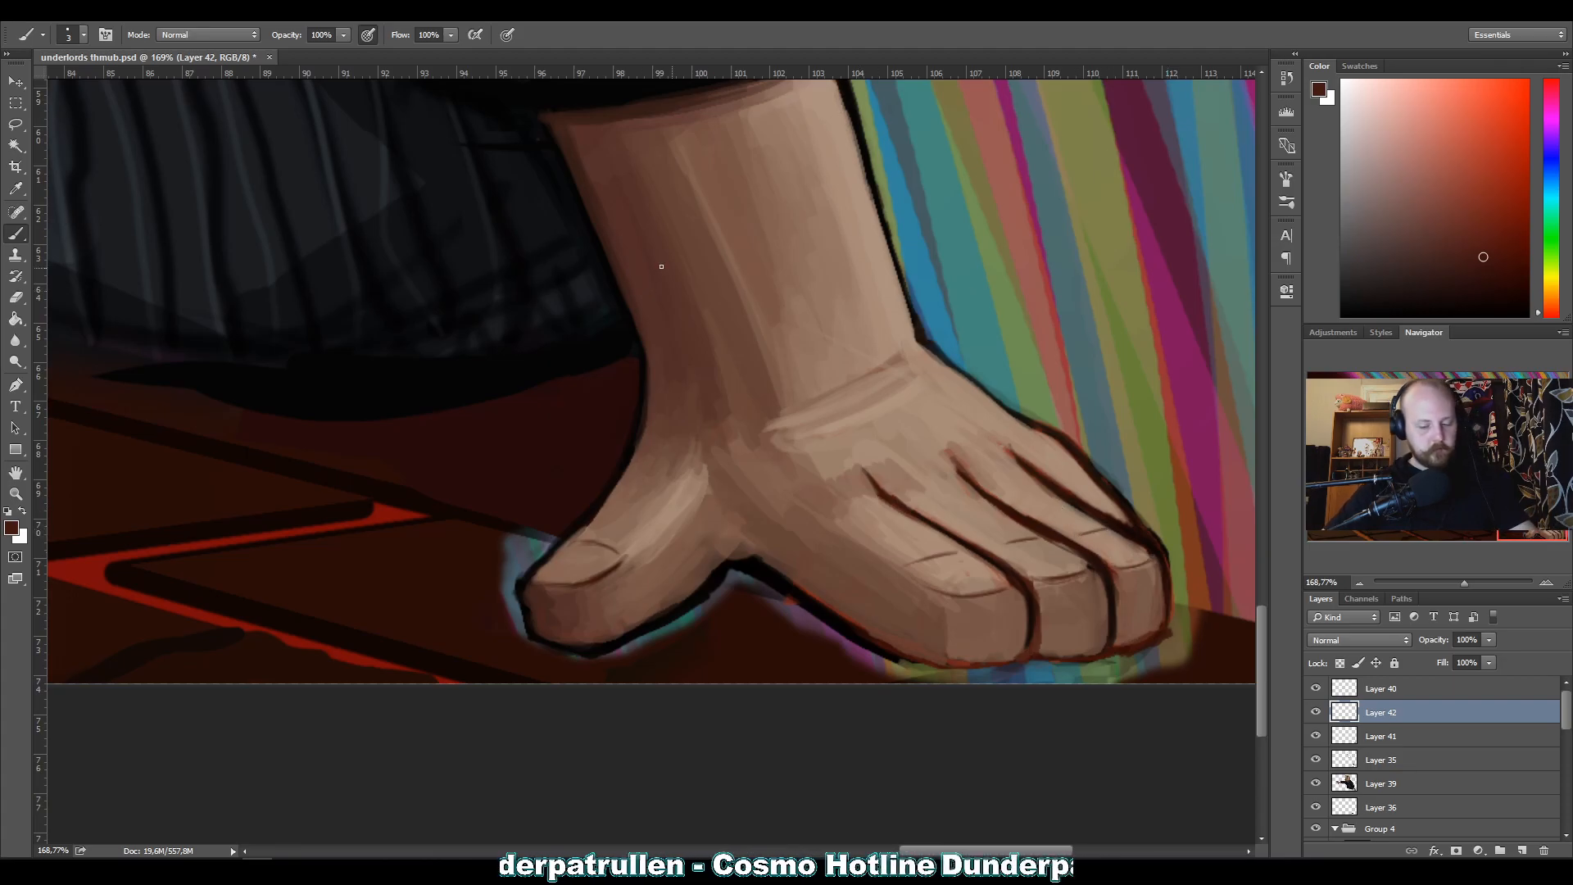
left_click(983, 558, "alt")
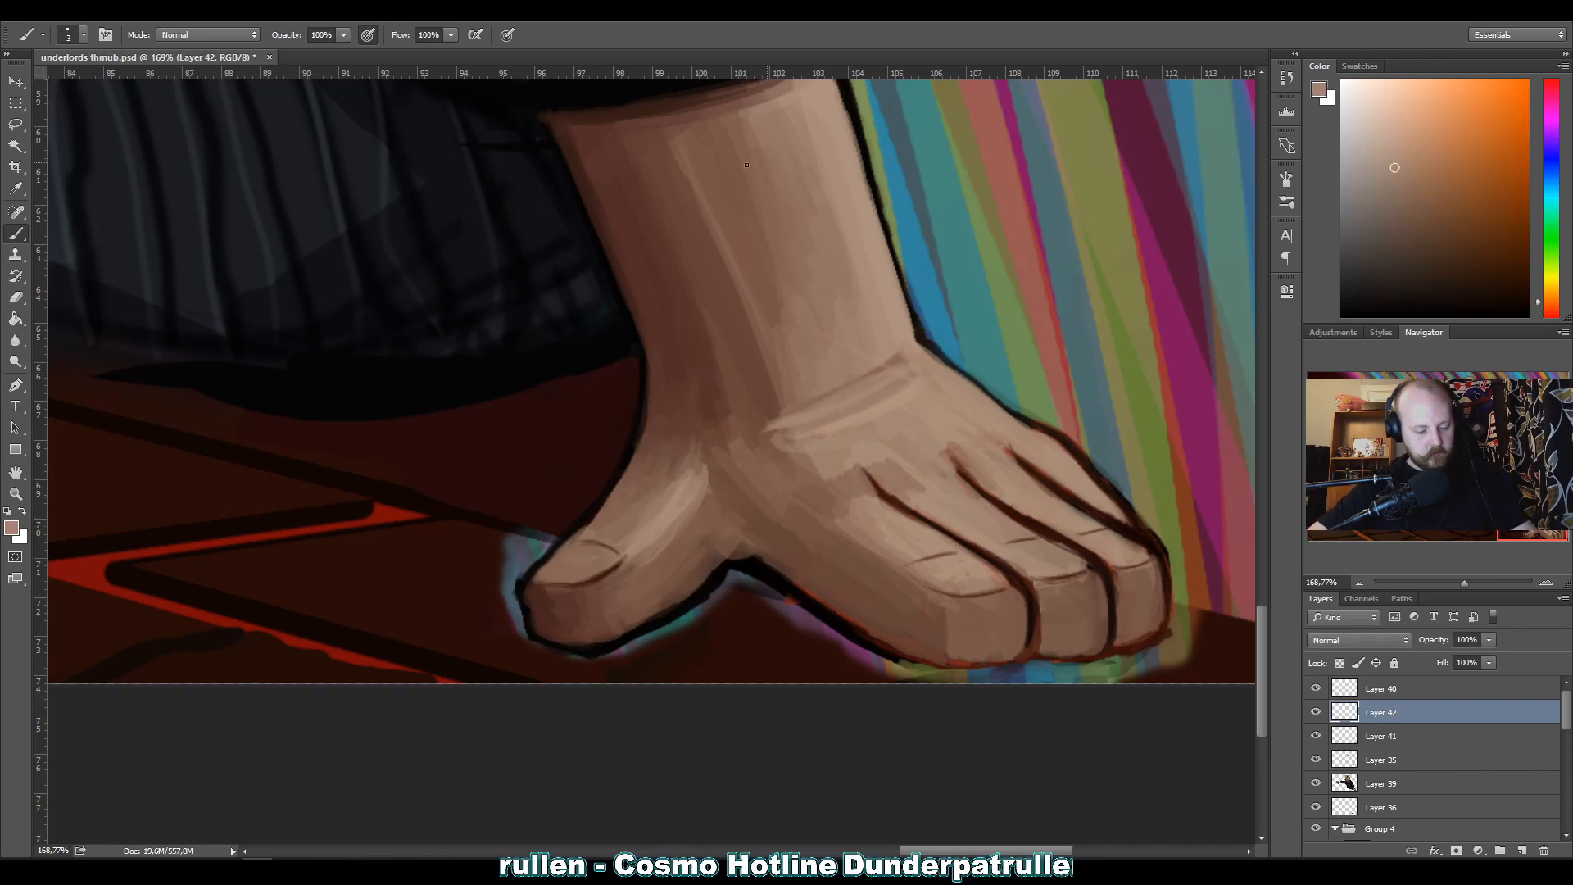
left_click(870, 242, "alt")
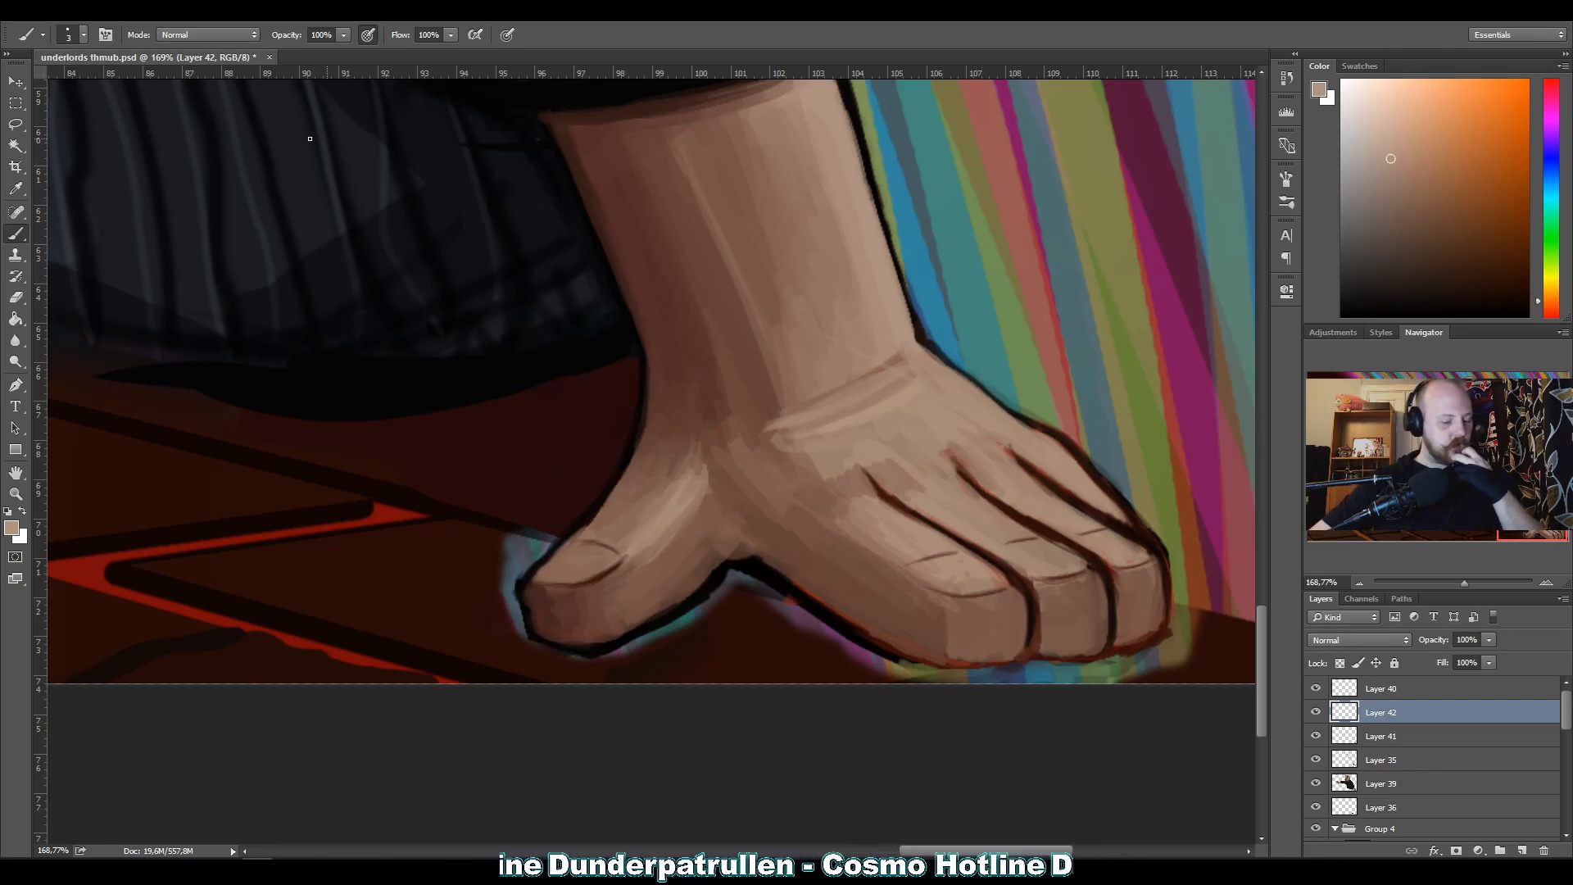
Examine the outstretched hand, the resting hand, the sweater and the face for areas that still need cleanup.
key("z")
left_click_drag(360, 144, 632, 389)
left_click_drag(203, 237, 206, 251)
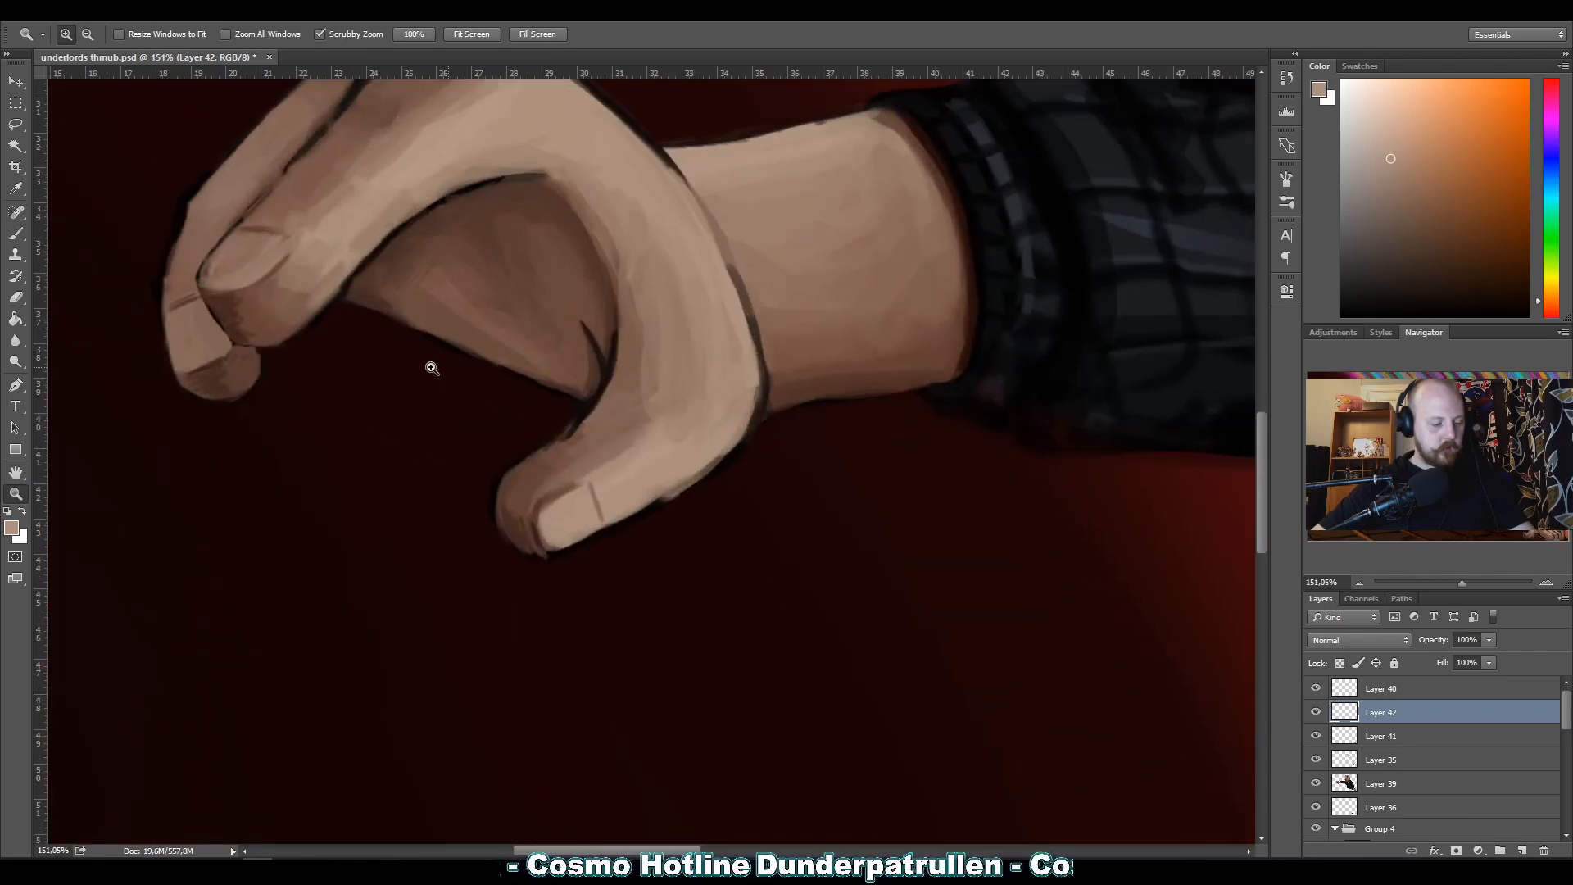
left_click_drag(432, 367, 662, 339)
left_click_drag(843, 487, 474, 431)
left_click_drag(349, 268, 382, 303)
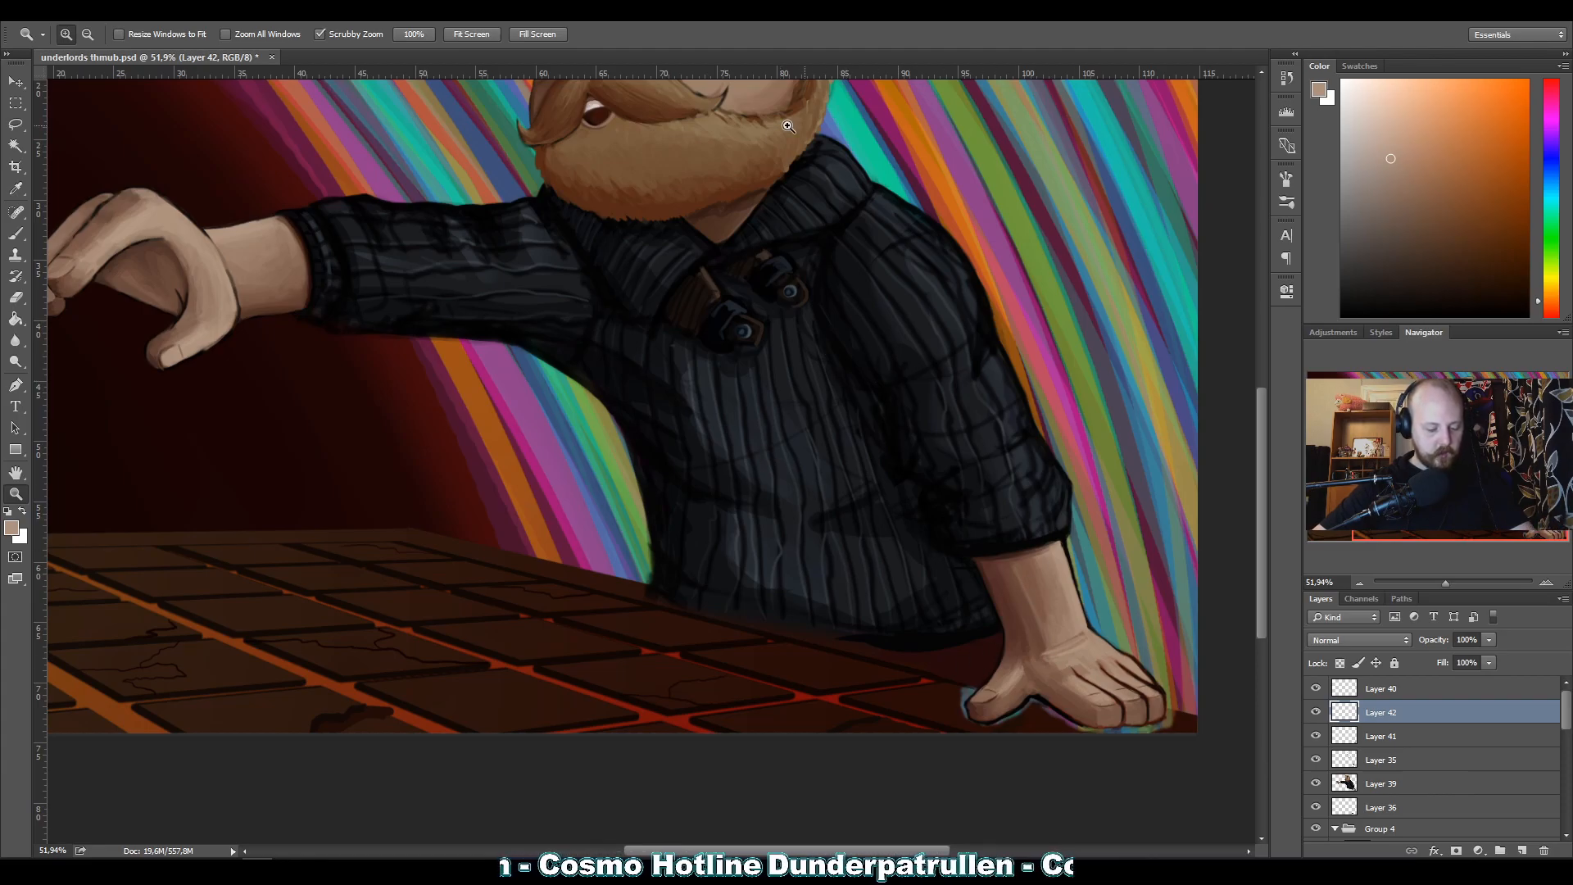
left_click_drag(996, 620, 892, 417)
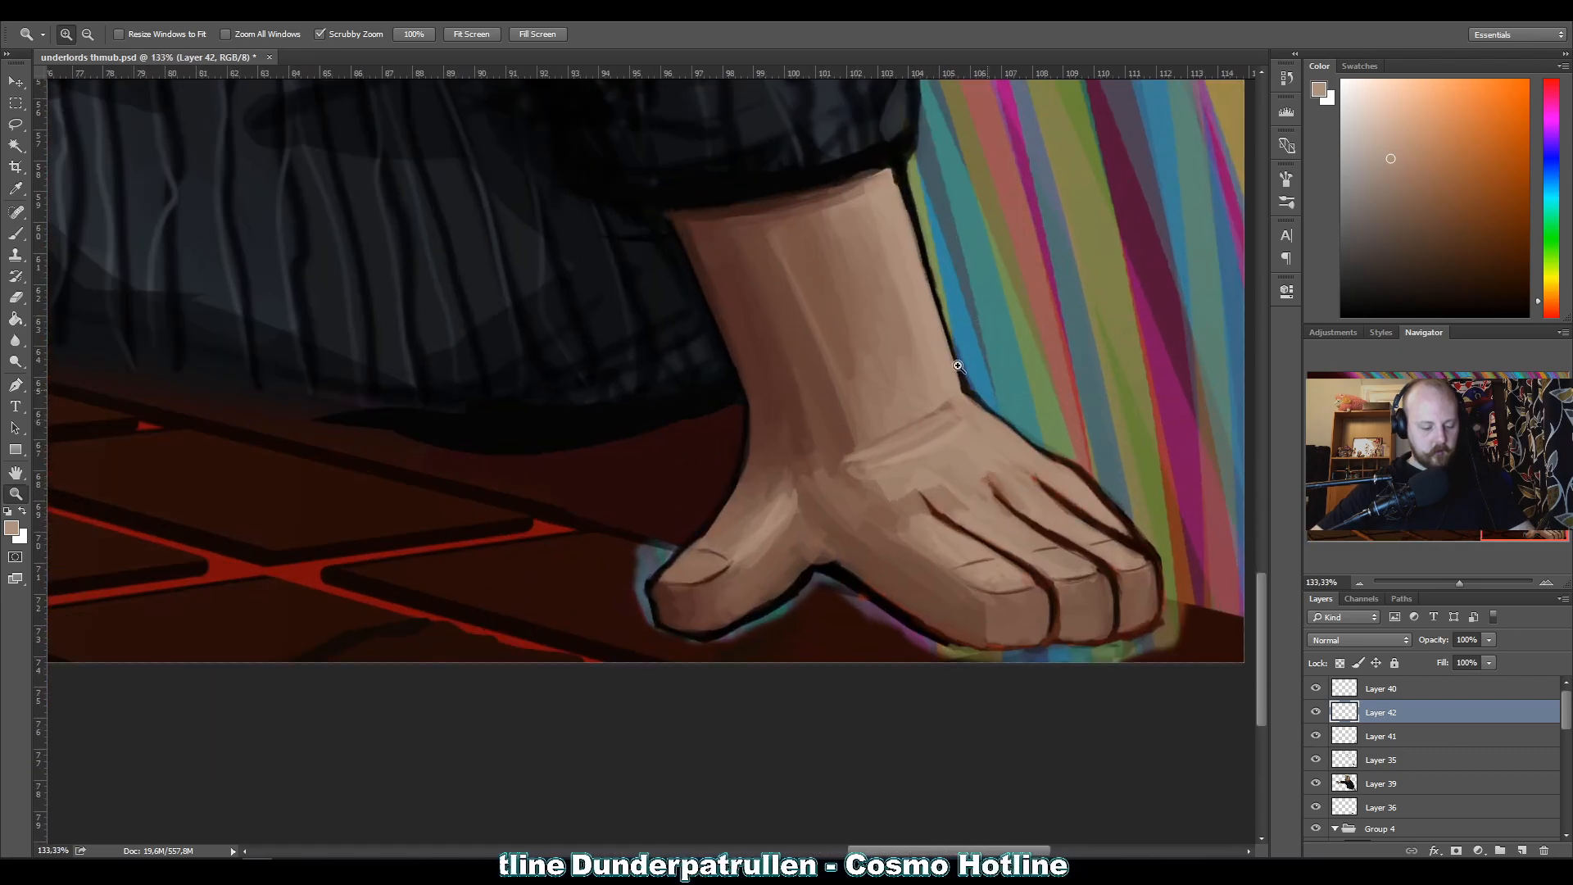
left_click_drag(713, 361, 569, 341)
left_click_drag(663, 418, 629, 387)
left_click_drag(448, 250, 656, 319)
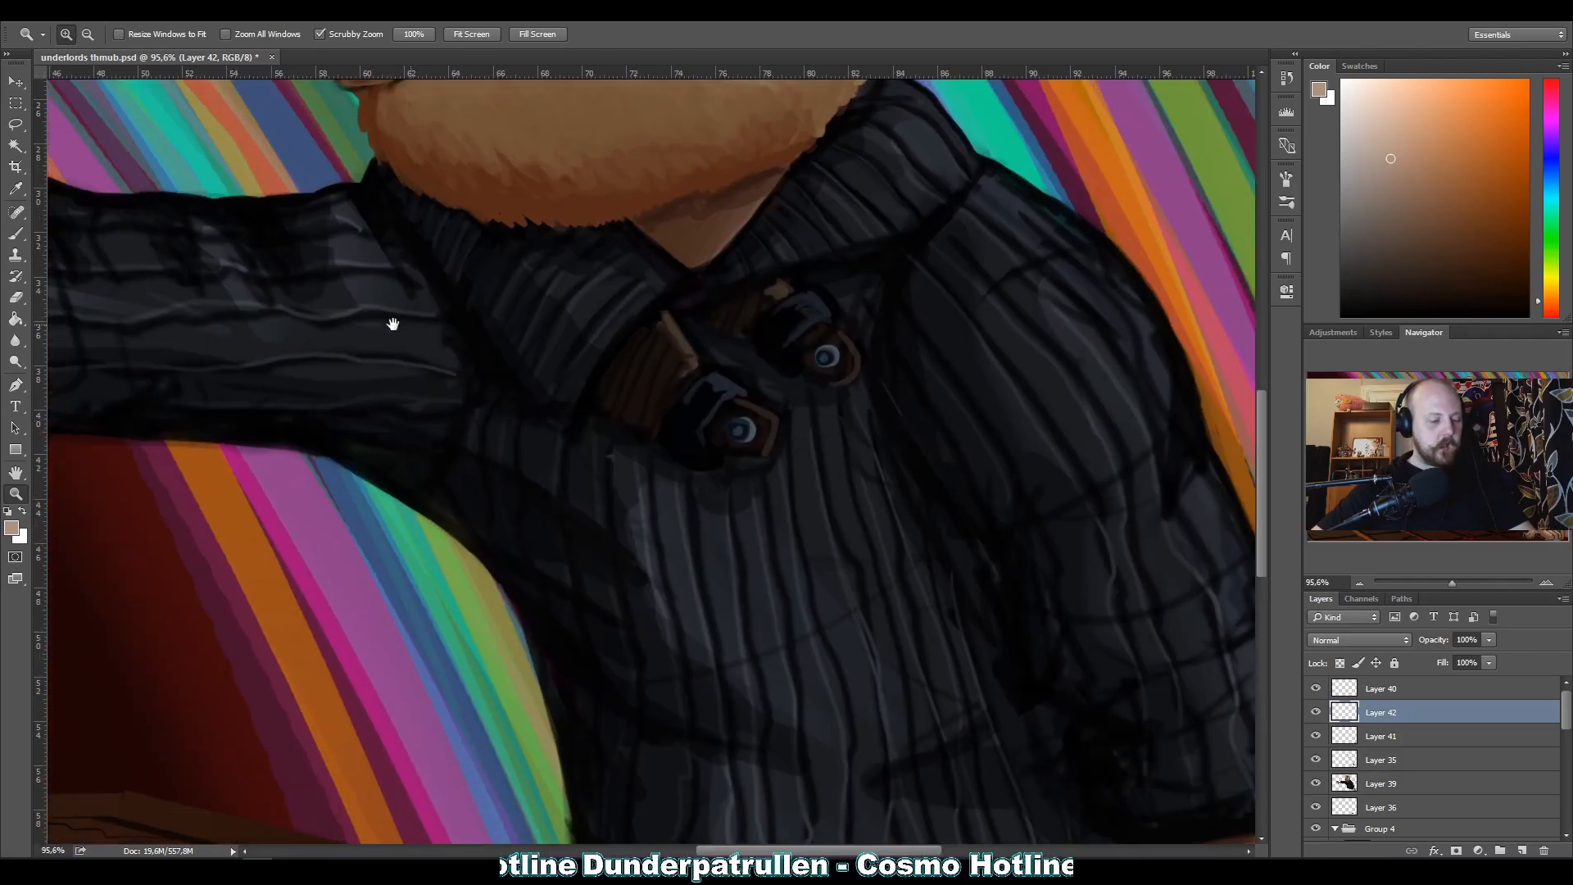
left_click_drag(393, 324, 640, 455)
left_click_drag(414, 407, 659, 331)
left_click_drag(514, 416, 549, 574)
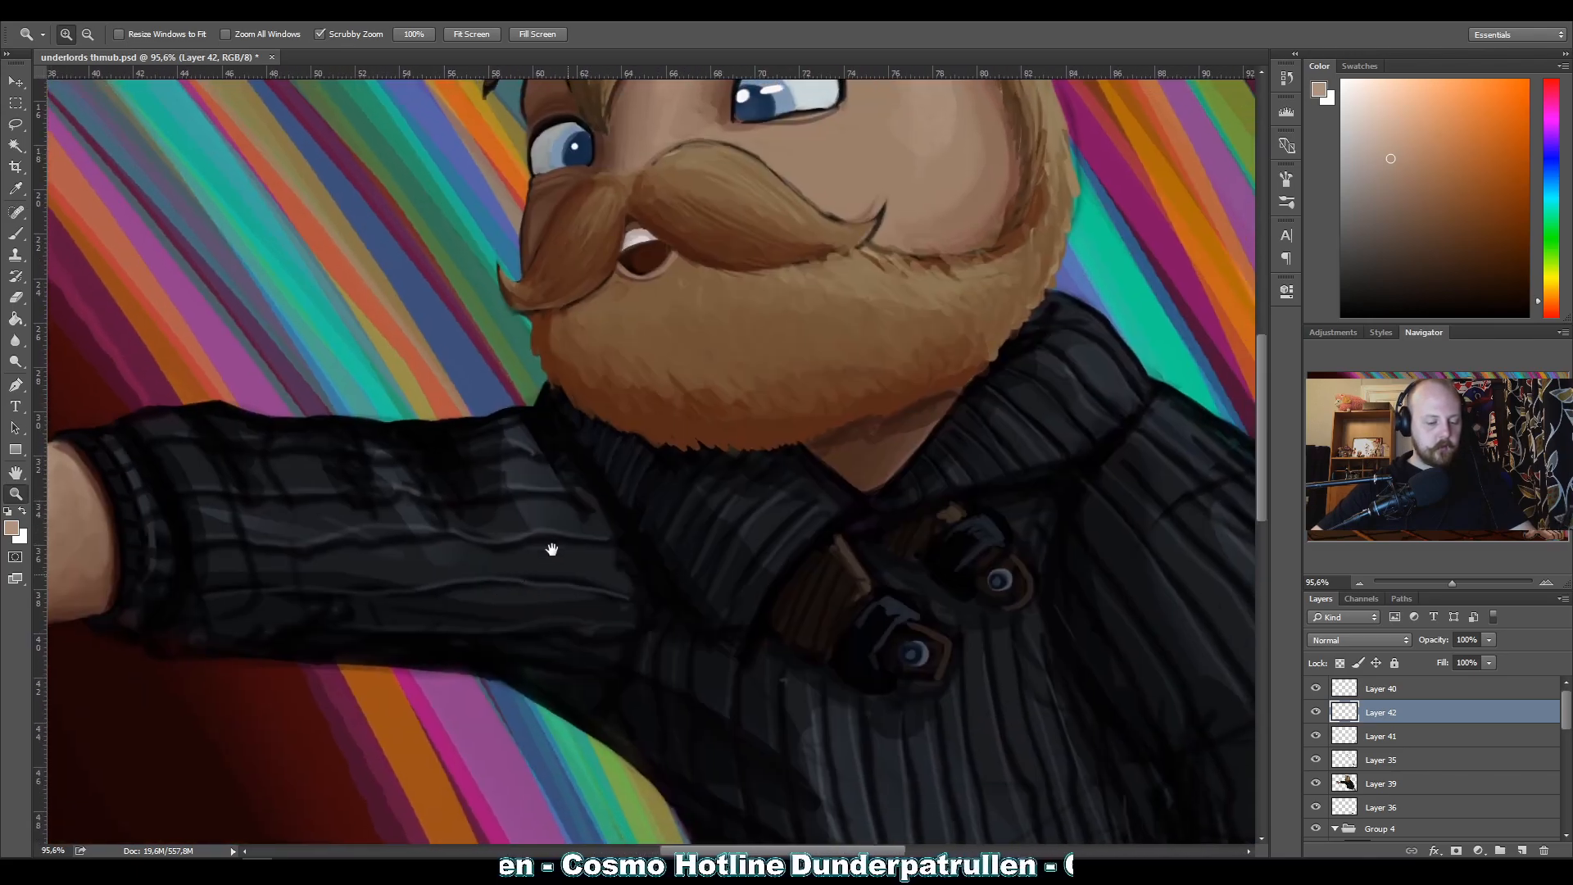
left_click_drag(836, 440, 699, 569)
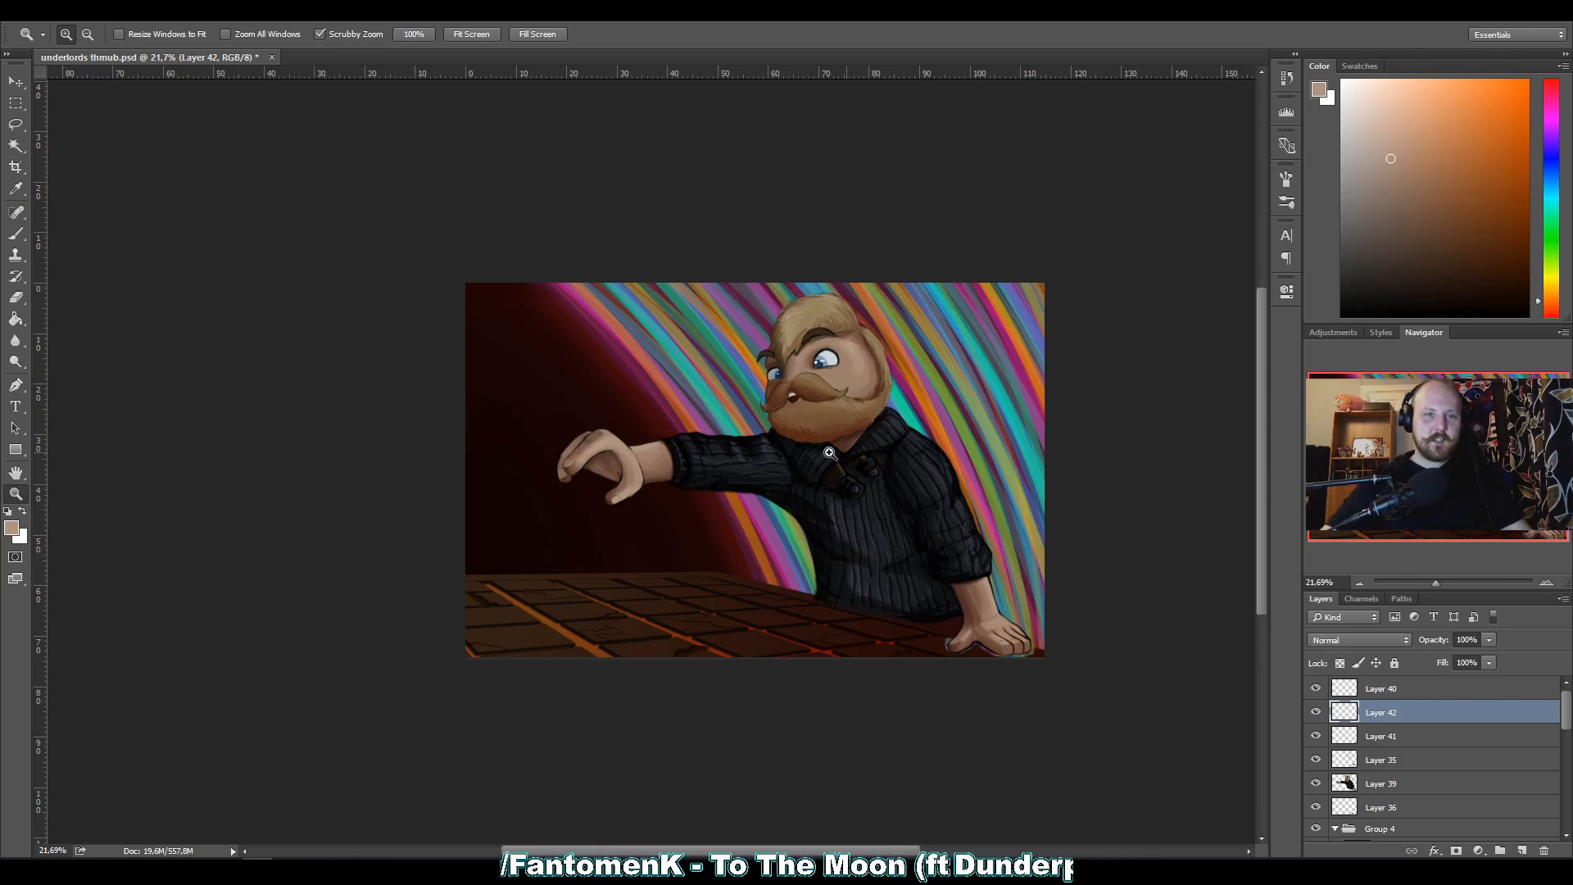
left_click_drag(759, 470, 877, 432)
left_click_drag(756, 439, 646, 529)
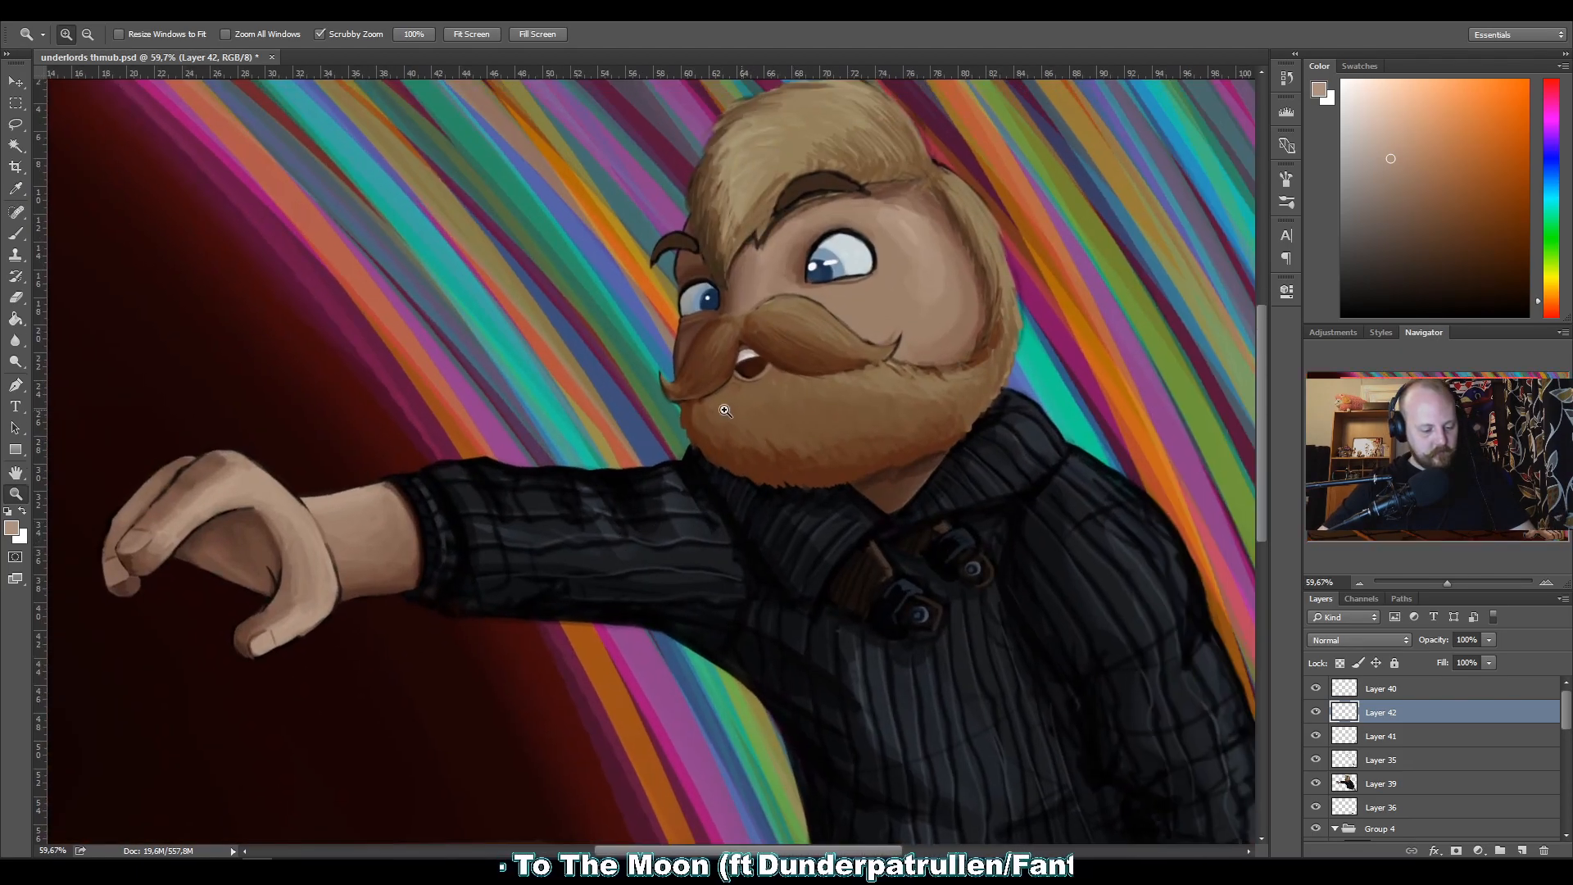
left_click_drag(713, 477, 623, 521)
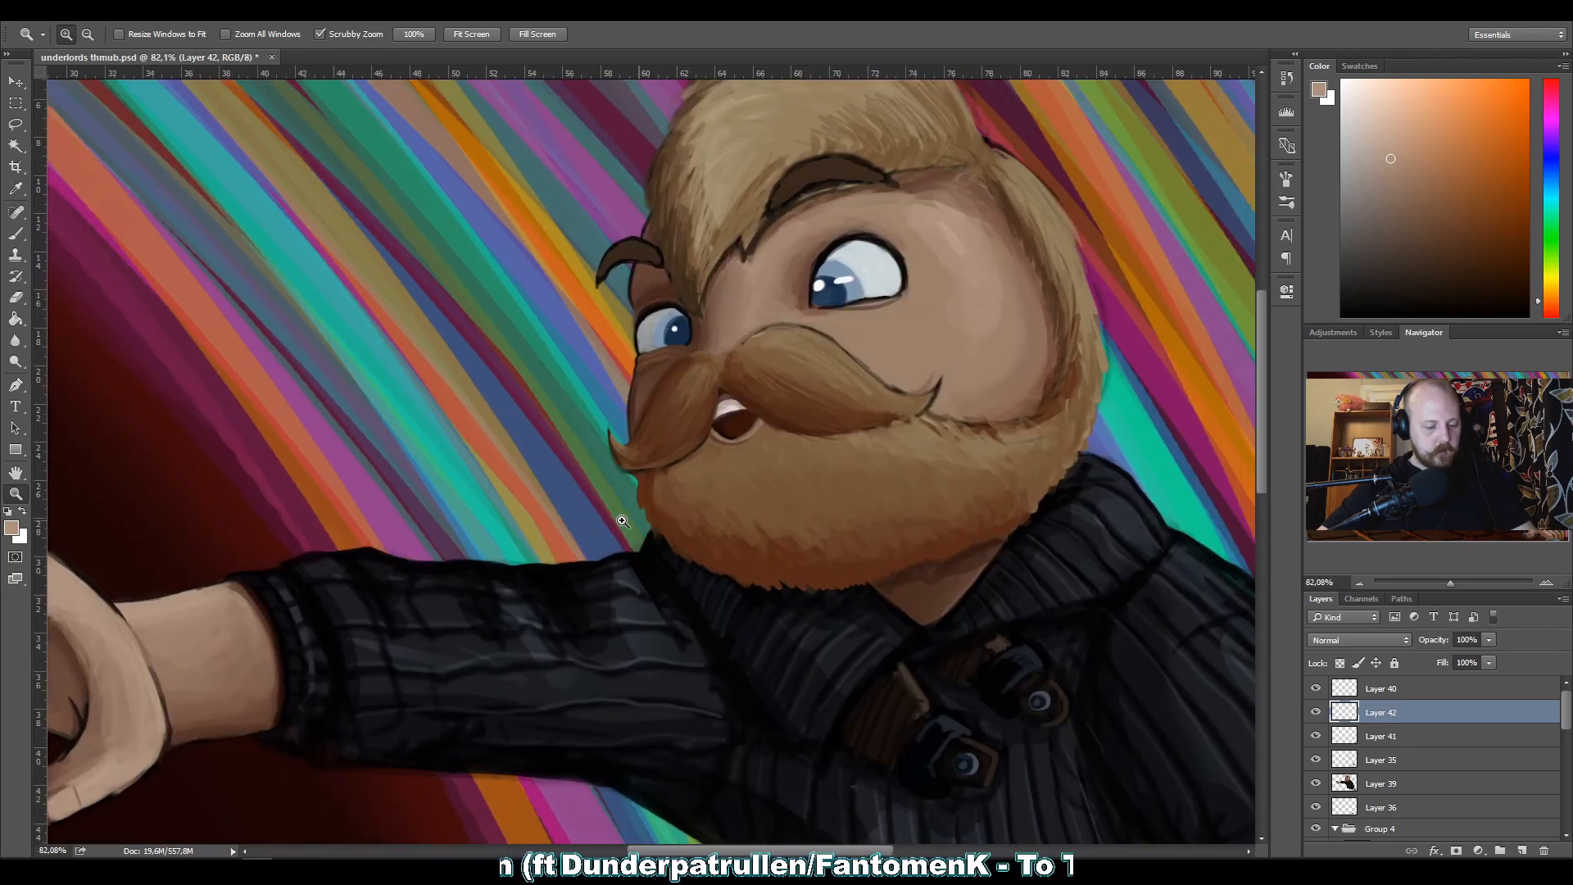
Save the painting.
key("ctrl+s")
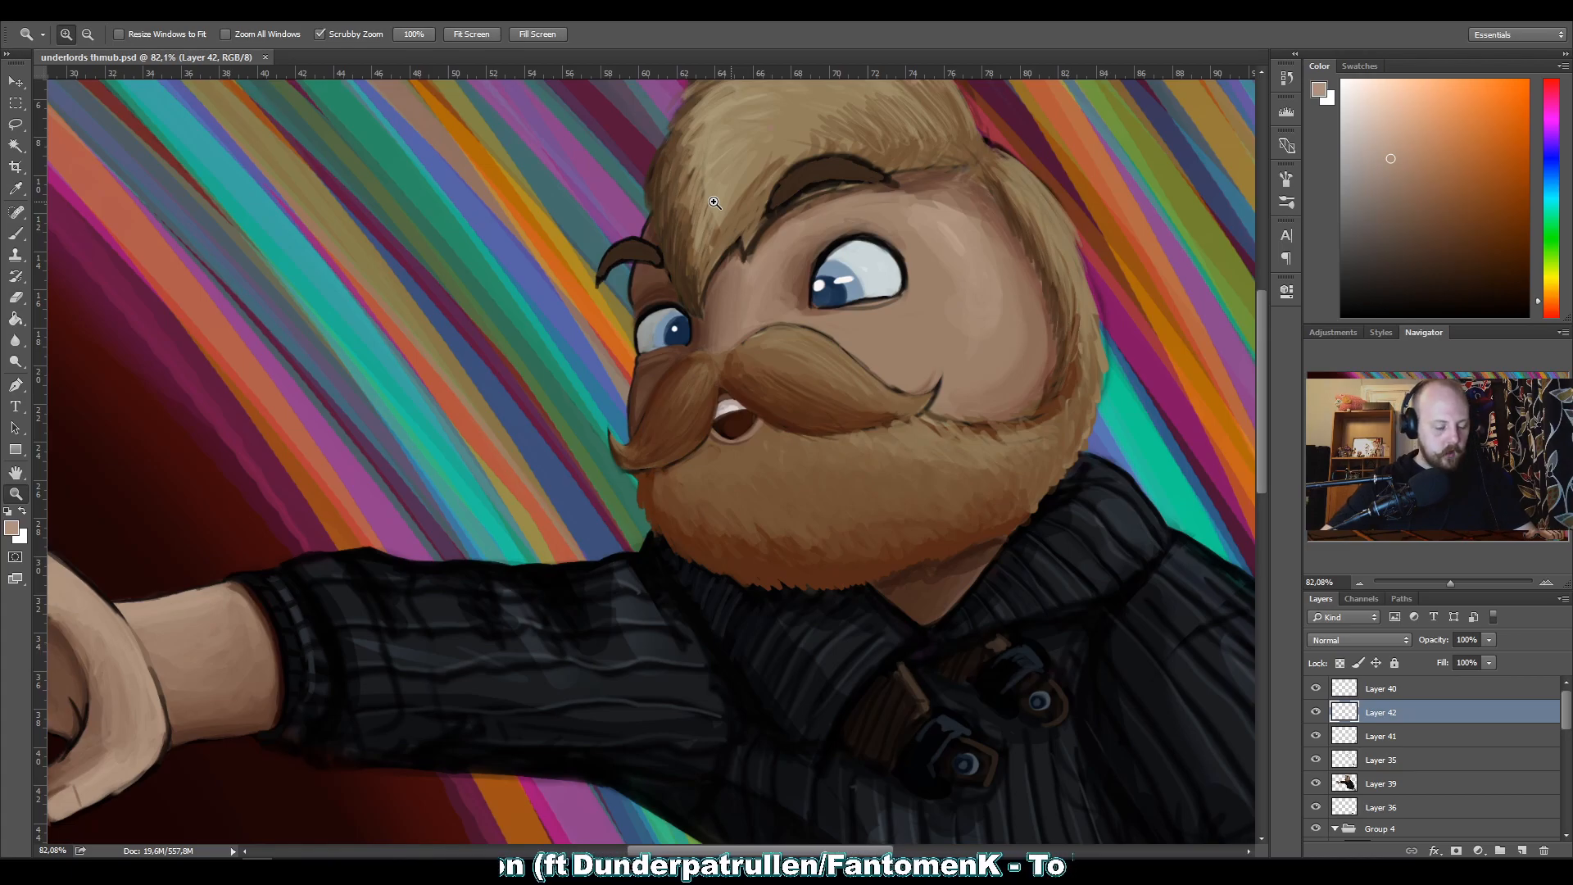
Clean up the sweater collar's outlines and folds beneath the beard with sampled black and near-black tones.
mouse_move(881, 629)
left_mouse_down()
mouse_move(918, 616)
mouse_move(898, 615)
left_mouse_up()
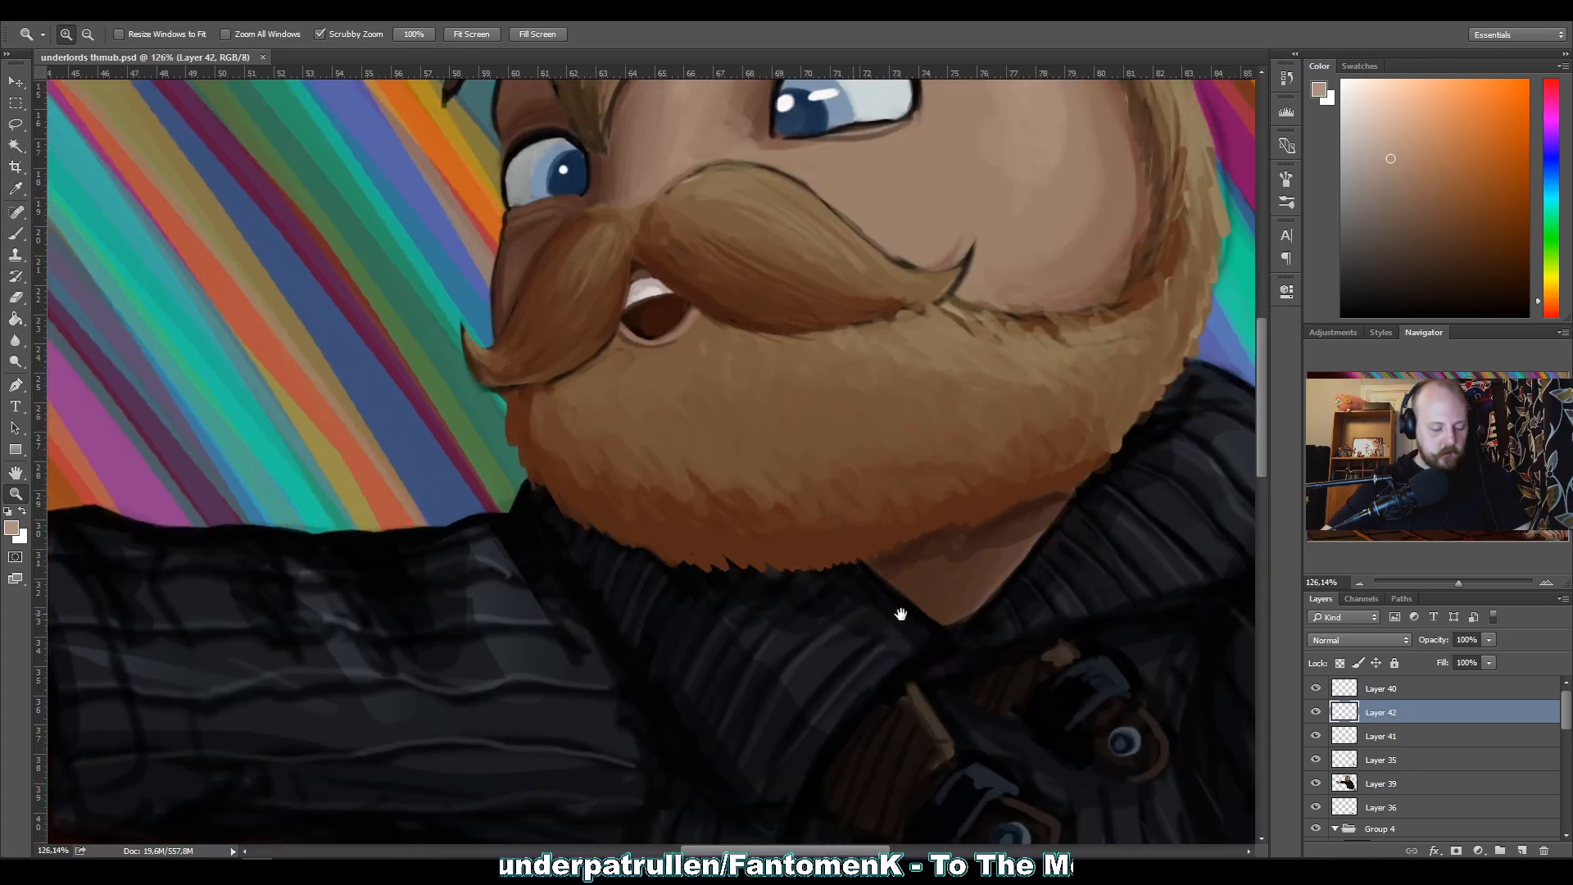
key("b")
key("alt")
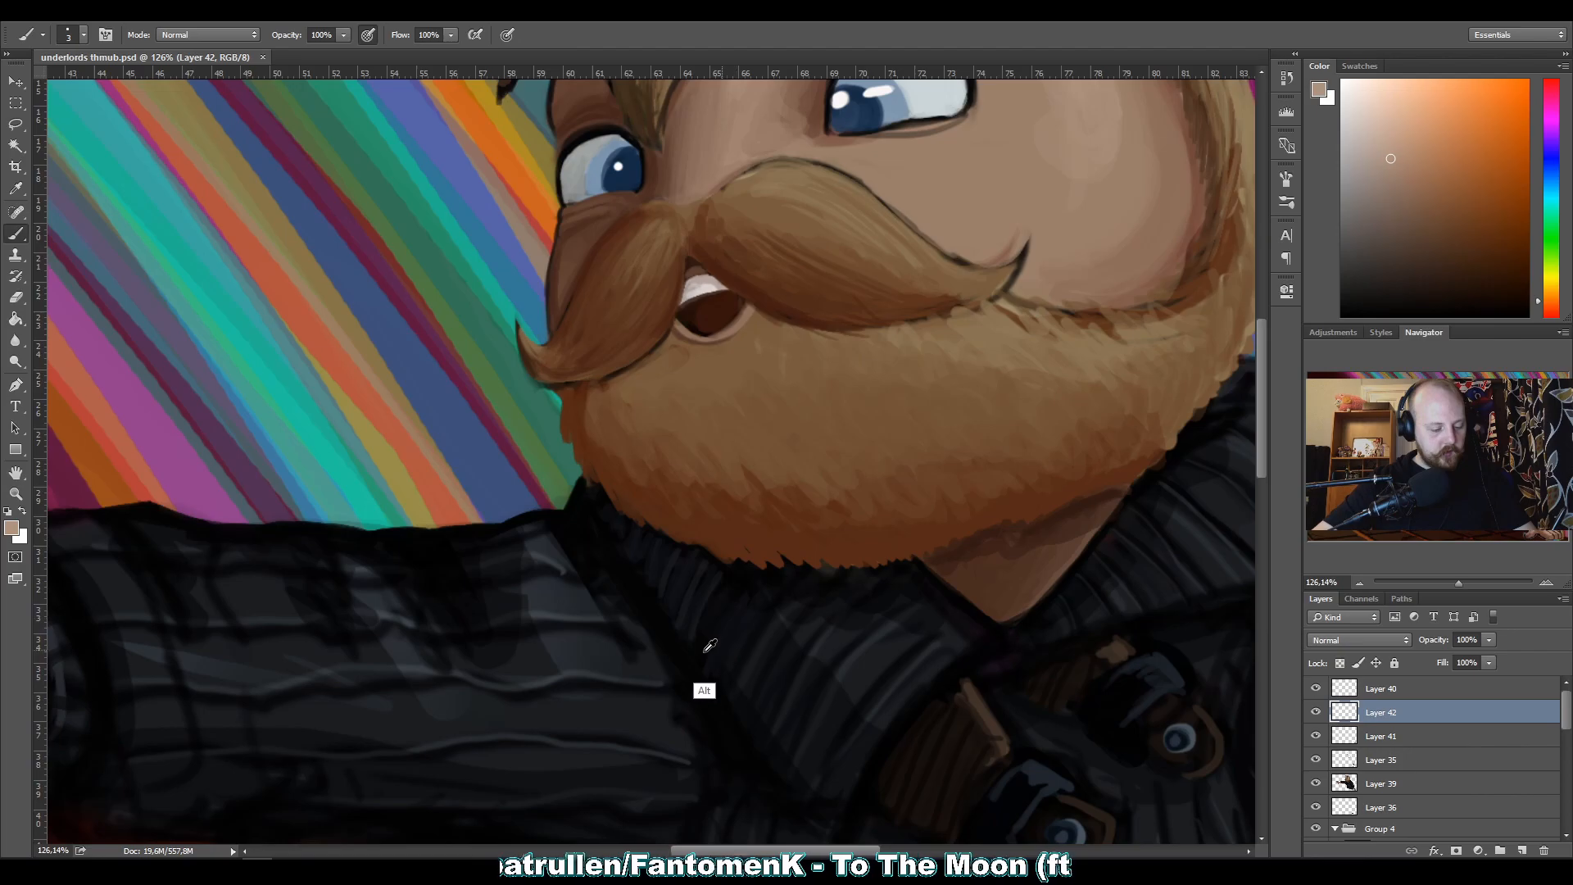
left_click(719, 632, "alt")
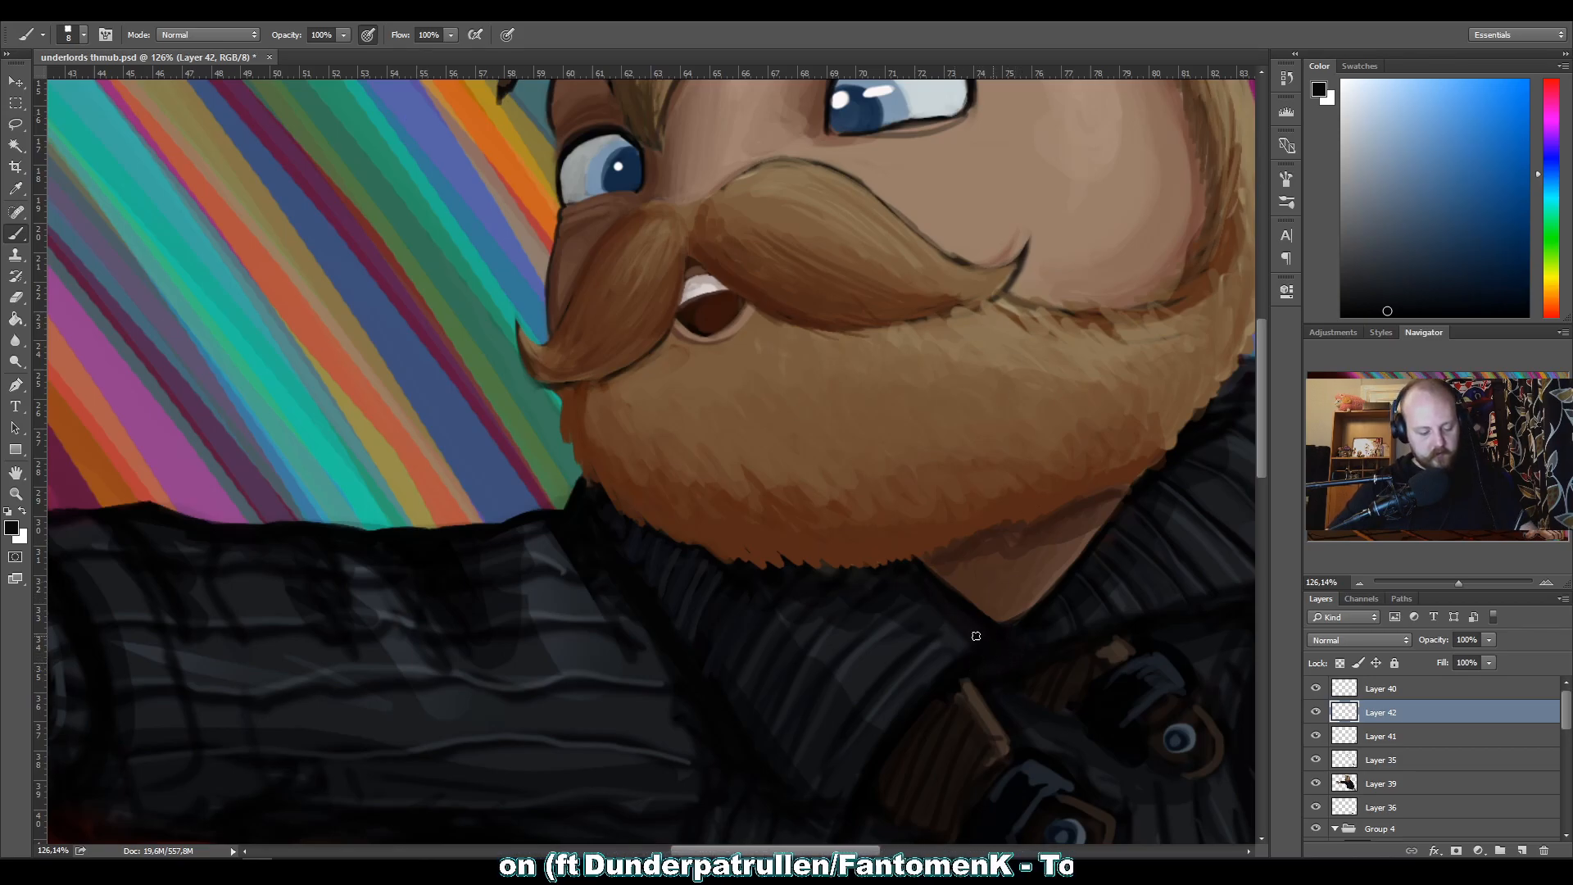
left_click(926, 700, "alt")
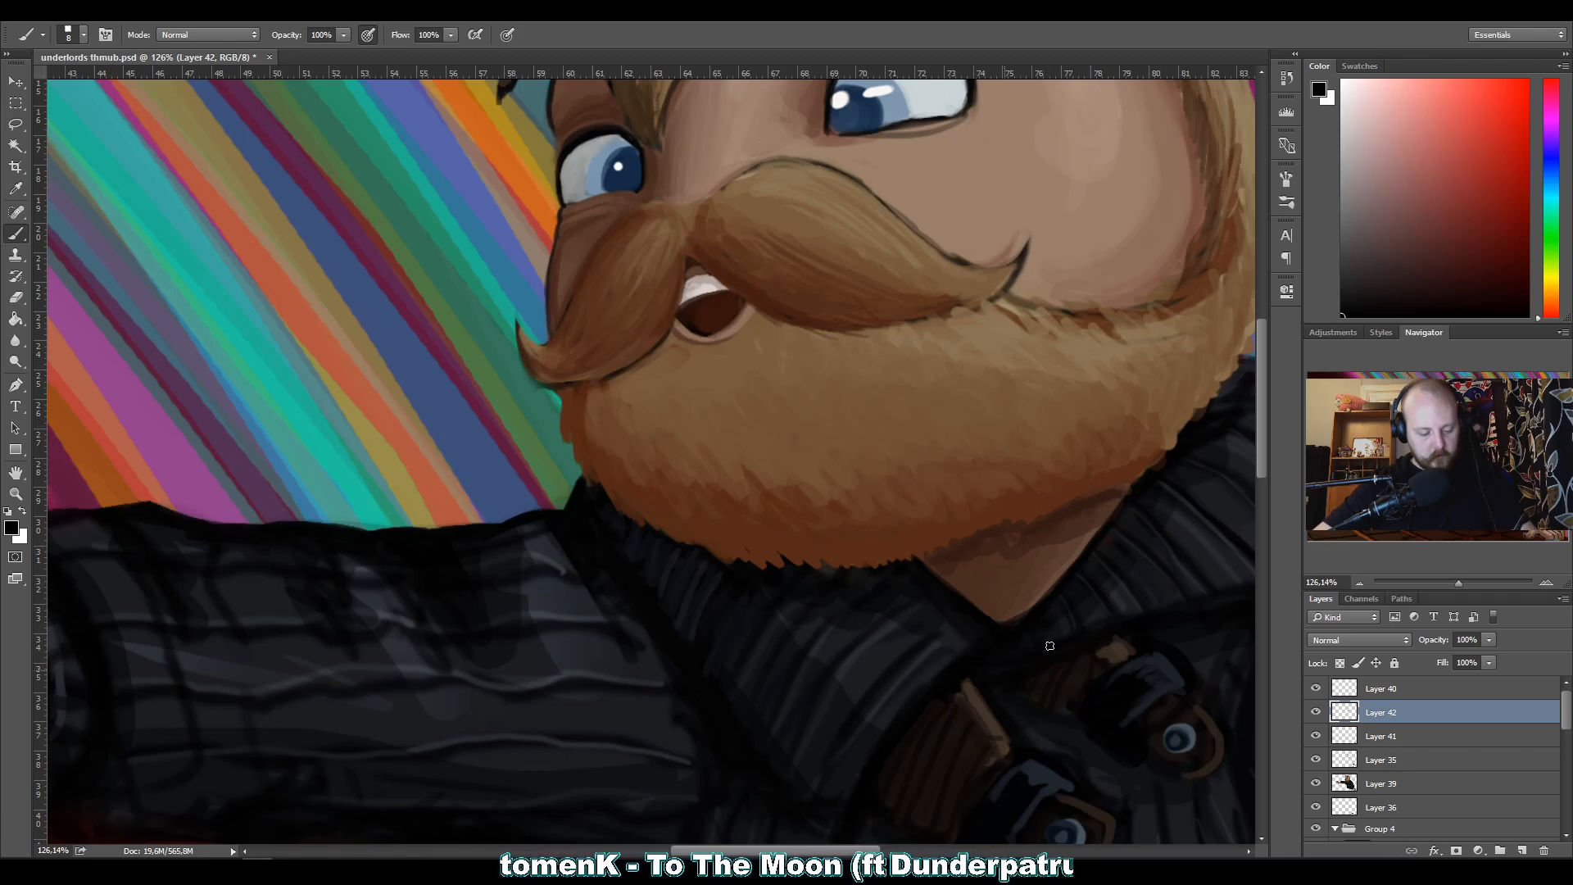
left_click_drag(953, 626, 739, 660)
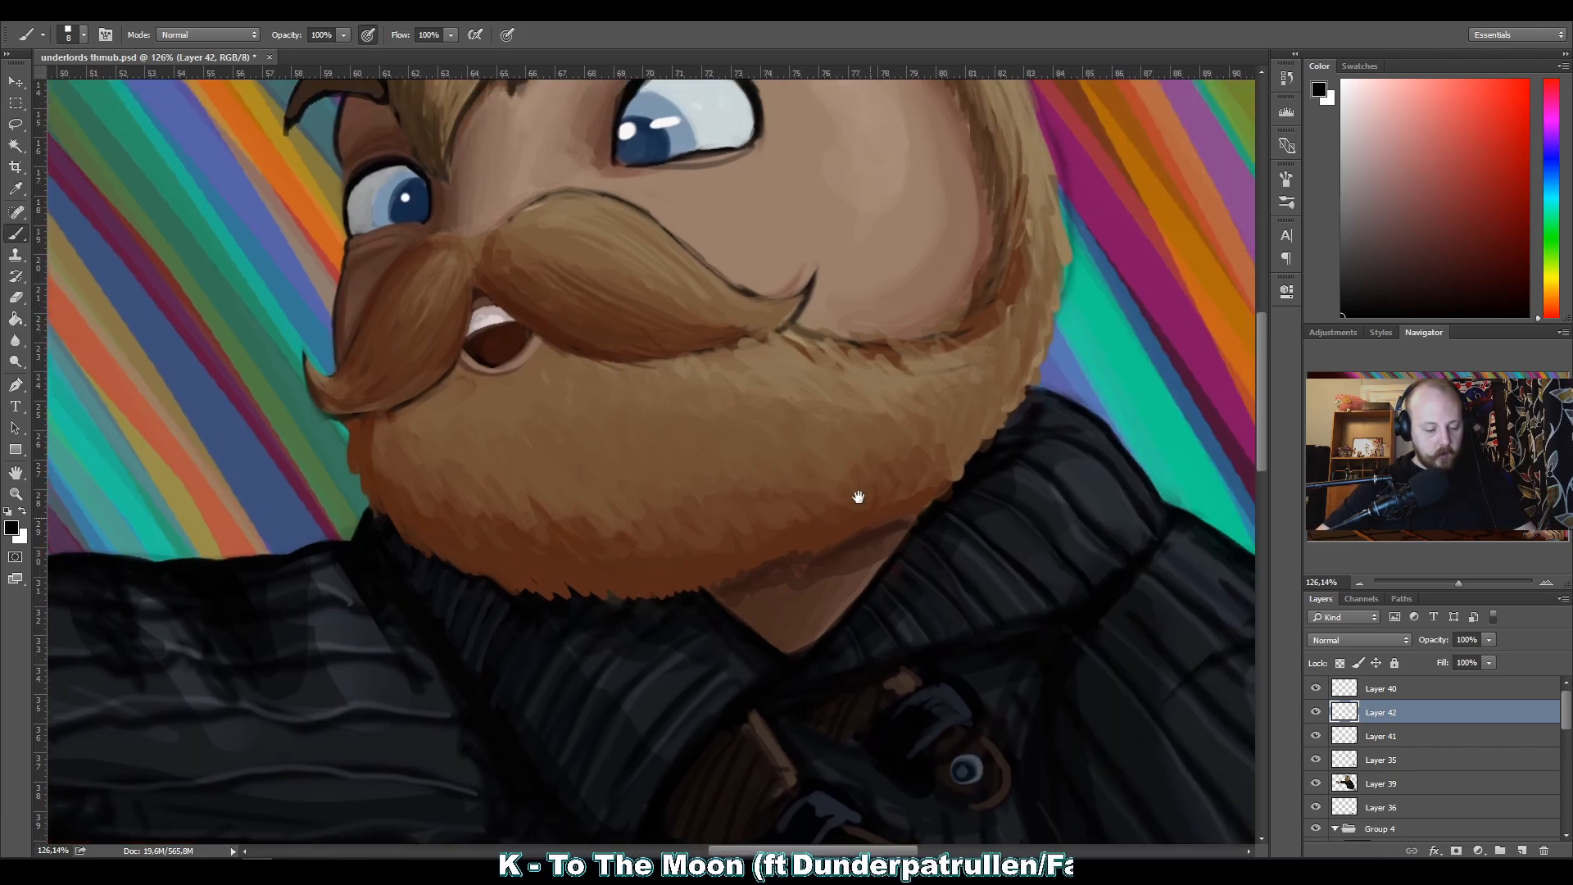
left_click(895, 622, "alt")
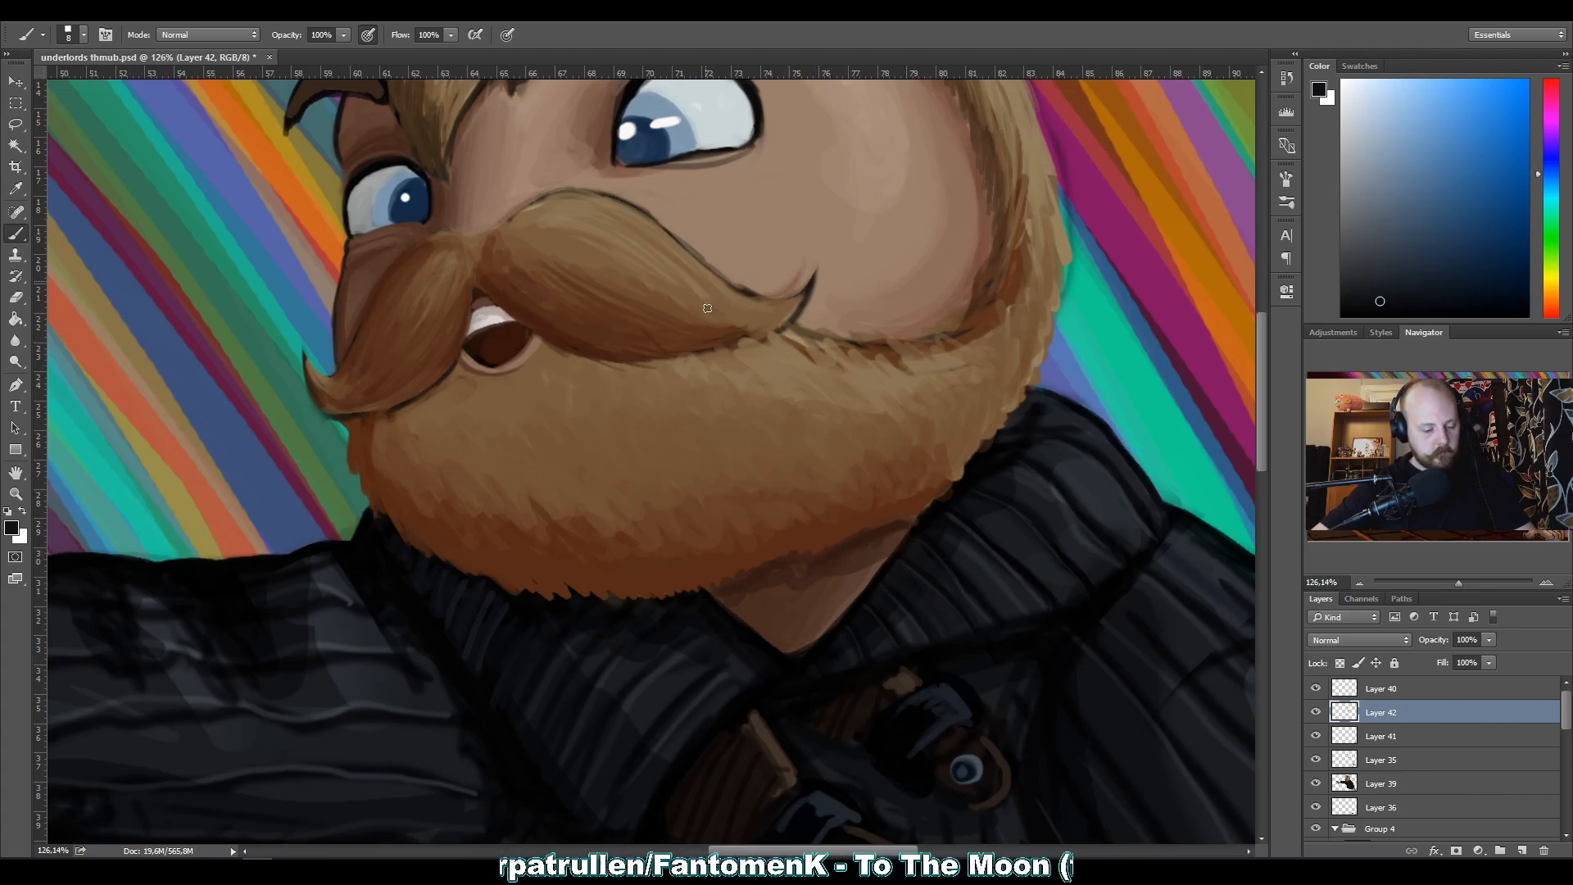
Paint reddish-brown hair strokes along the beard's lower edge above the neck and collar with sampled beard tones.
left_click(924, 499, "alt")
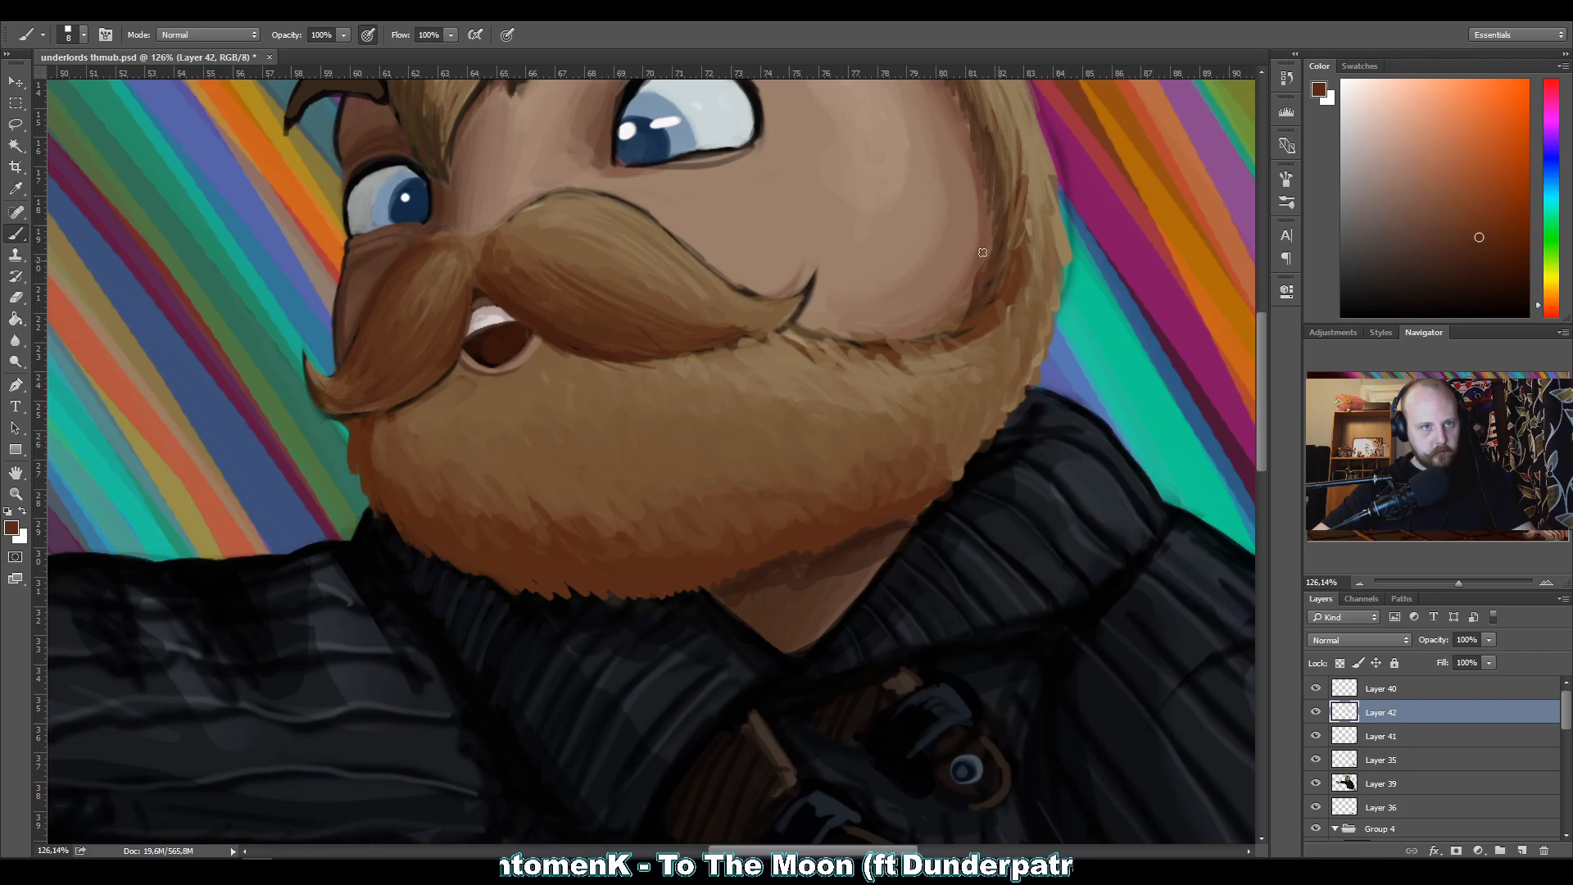
key("z")
left_click_drag(835, 392, 635, 356)
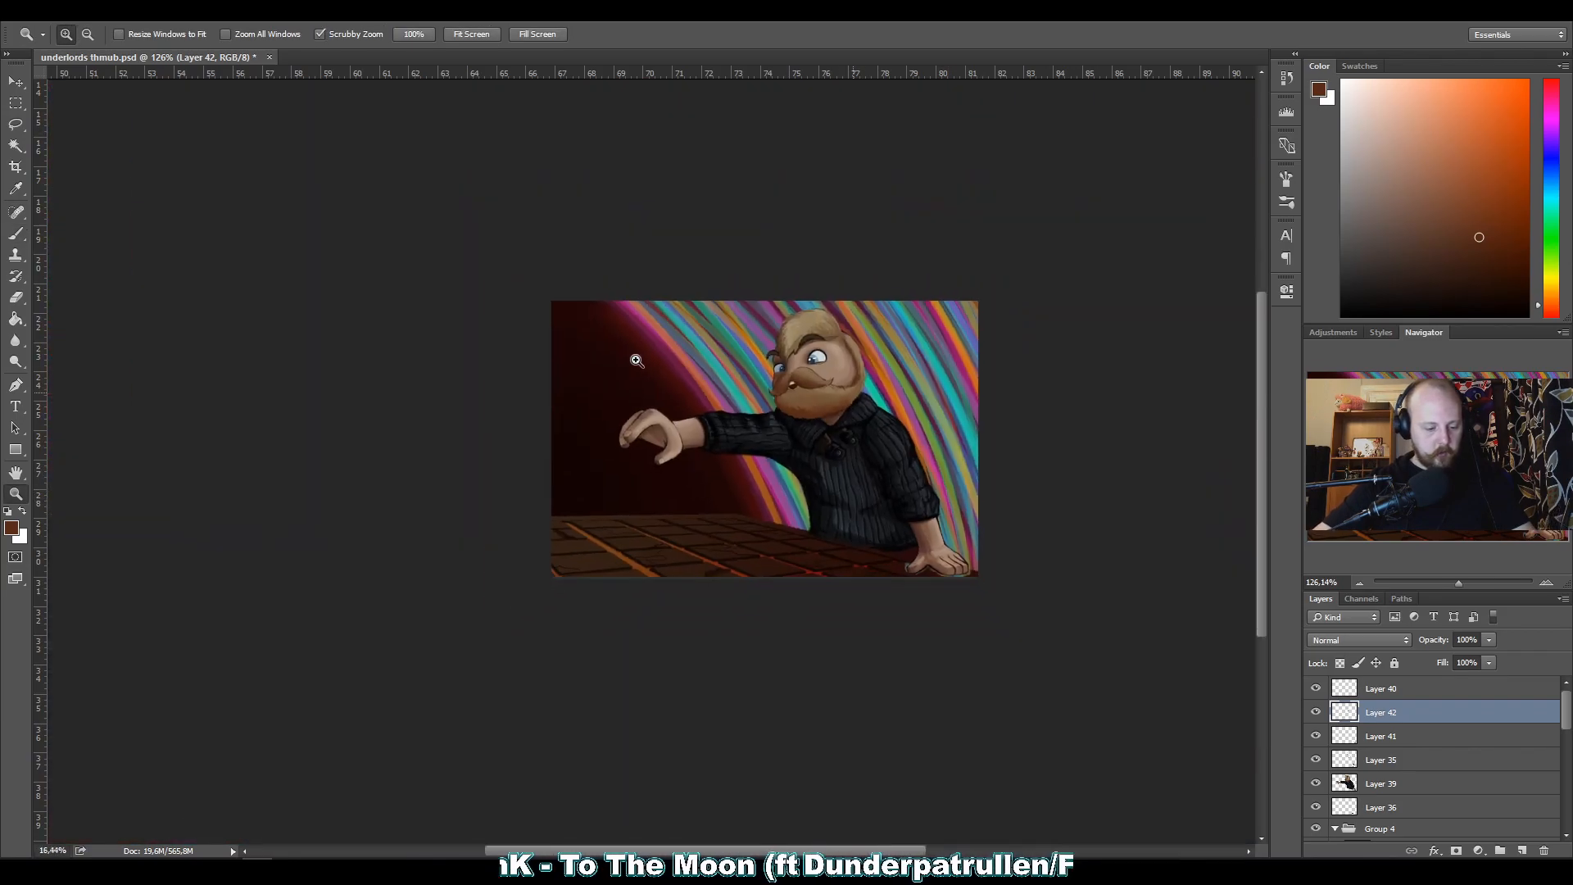
mouse_move(820, 388)
left_mouse_down()
mouse_move(914, 366)
mouse_move(904, 420)
left_mouse_up()
left_click_drag(934, 457, 874, 330)
key("b")
left_click(889, 505, "alt")
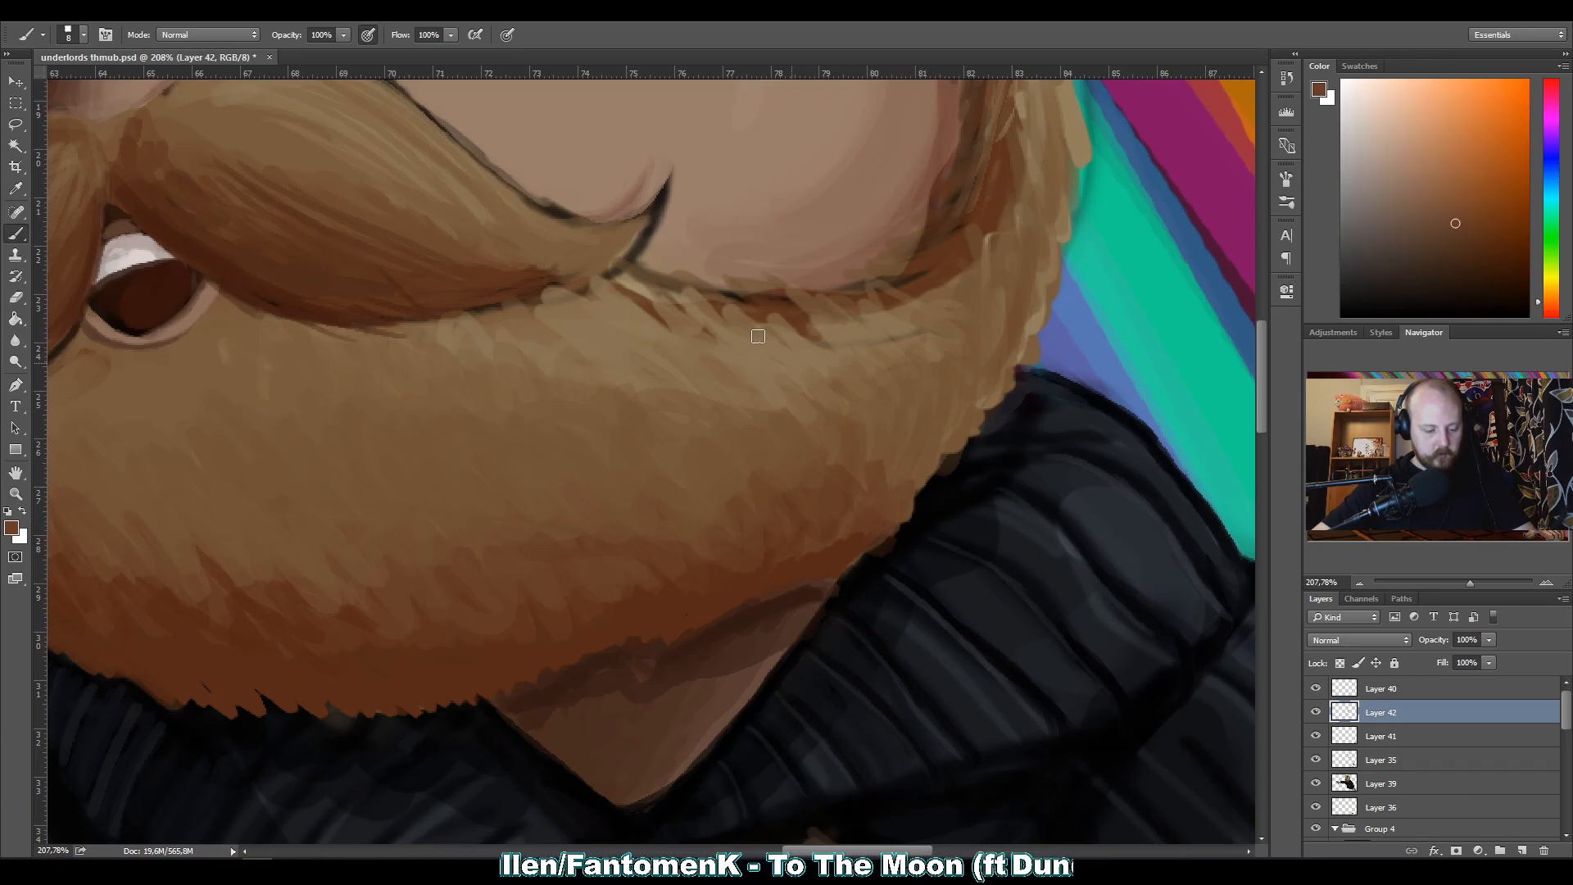
left_click(862, 531, "alt")
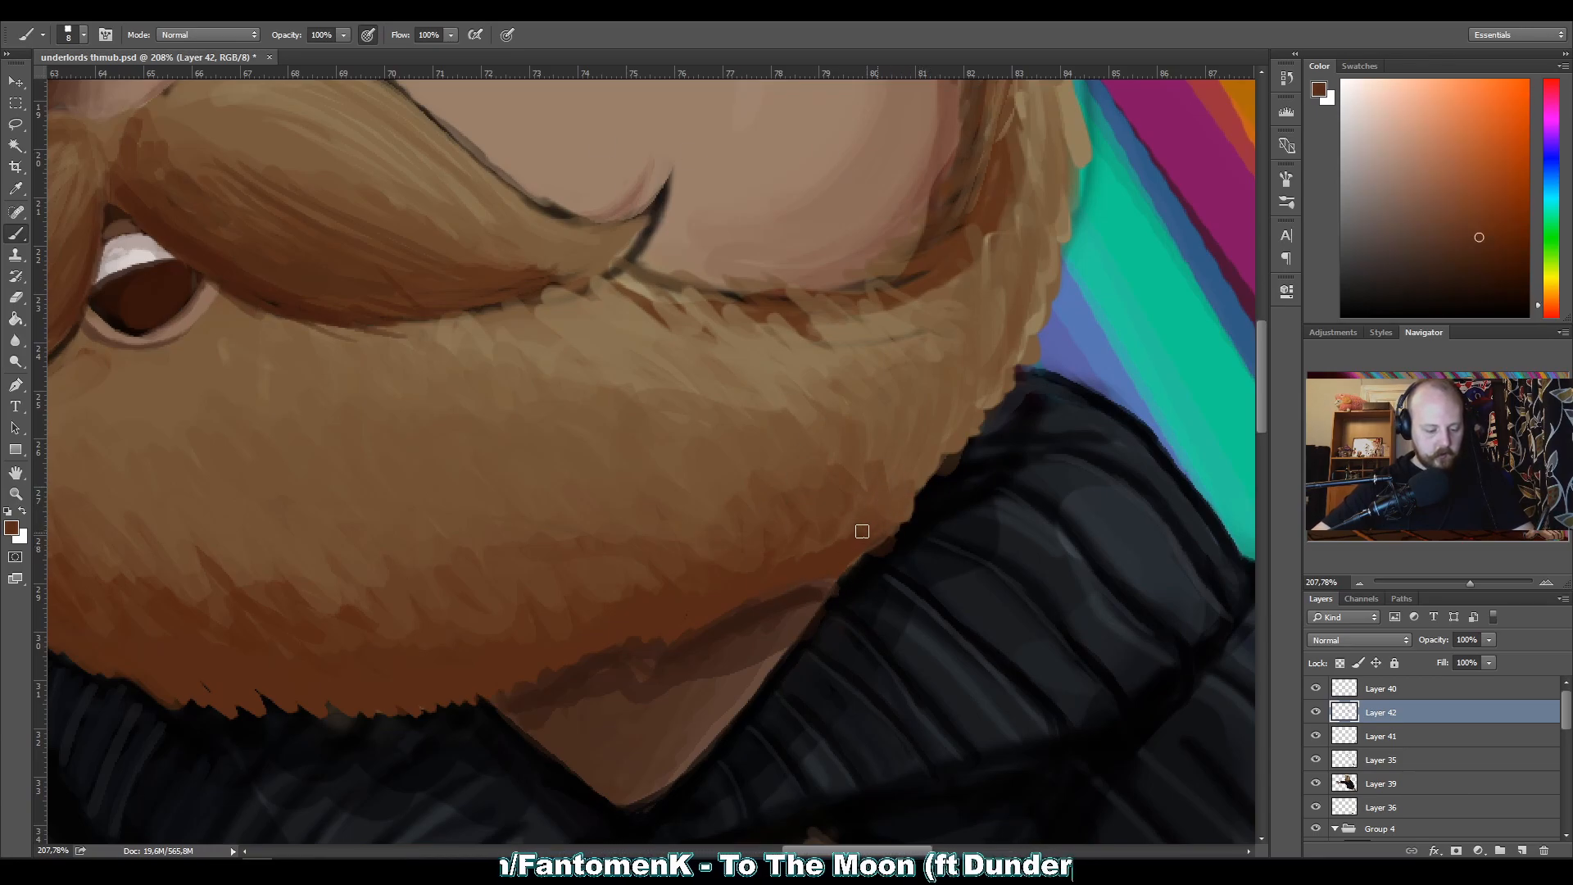
left_click(903, 502, "alt")
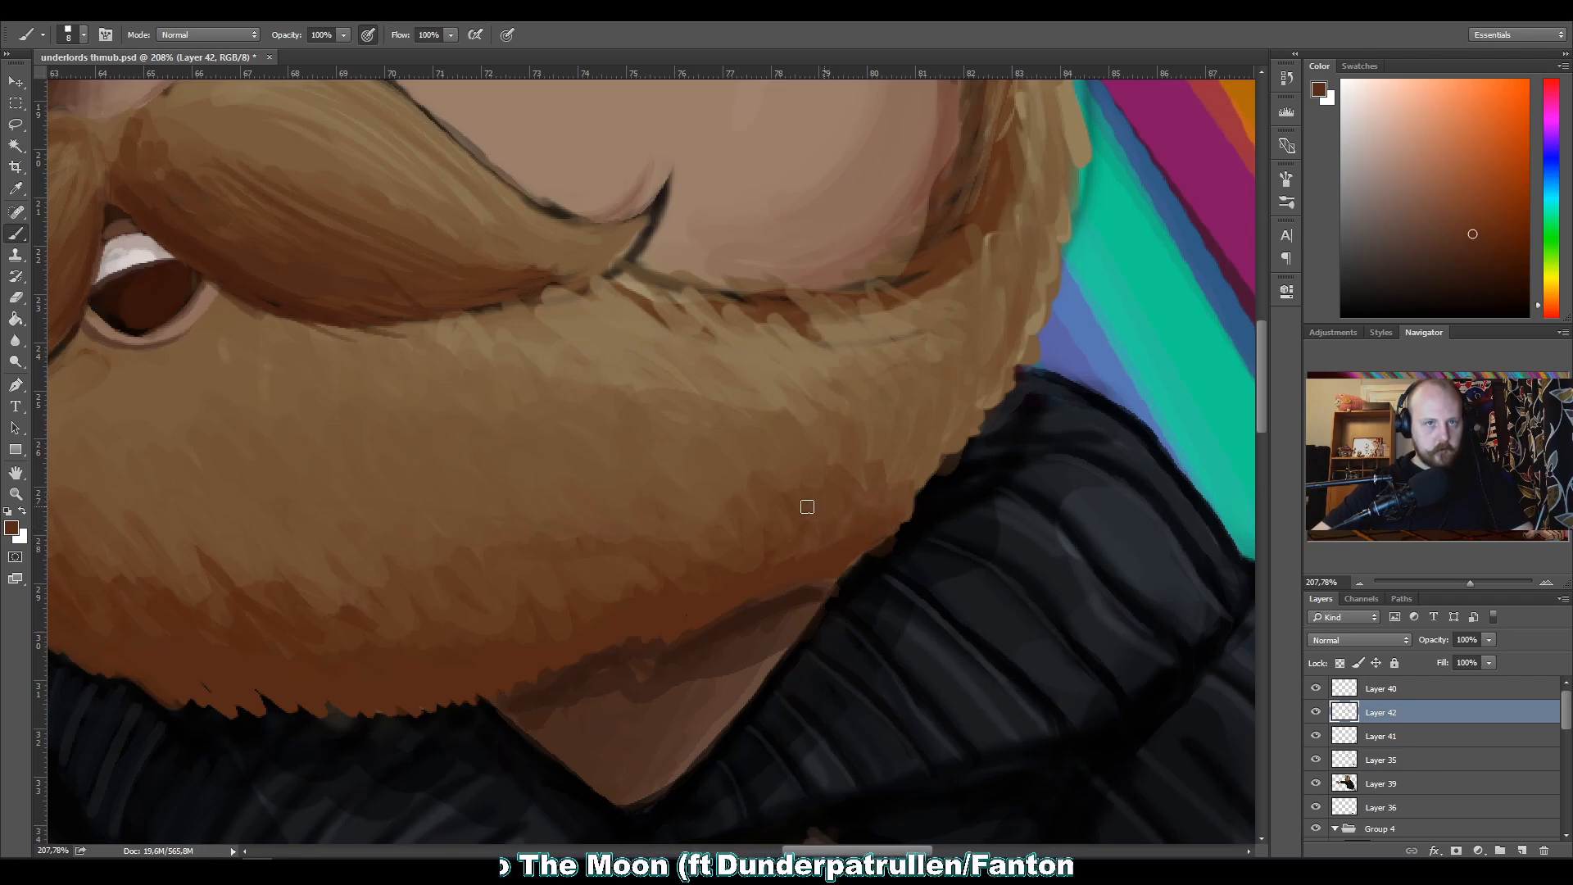
Blend strokes into the beard's mid and lower shading with a size 20 brush and sampled light and reddish browns.
key("z")
mouse_move(833, 463)
left_mouse_down()
mouse_move(618, 460)
mouse_move(793, 502)
mouse_move(820, 483)
left_mouse_up()
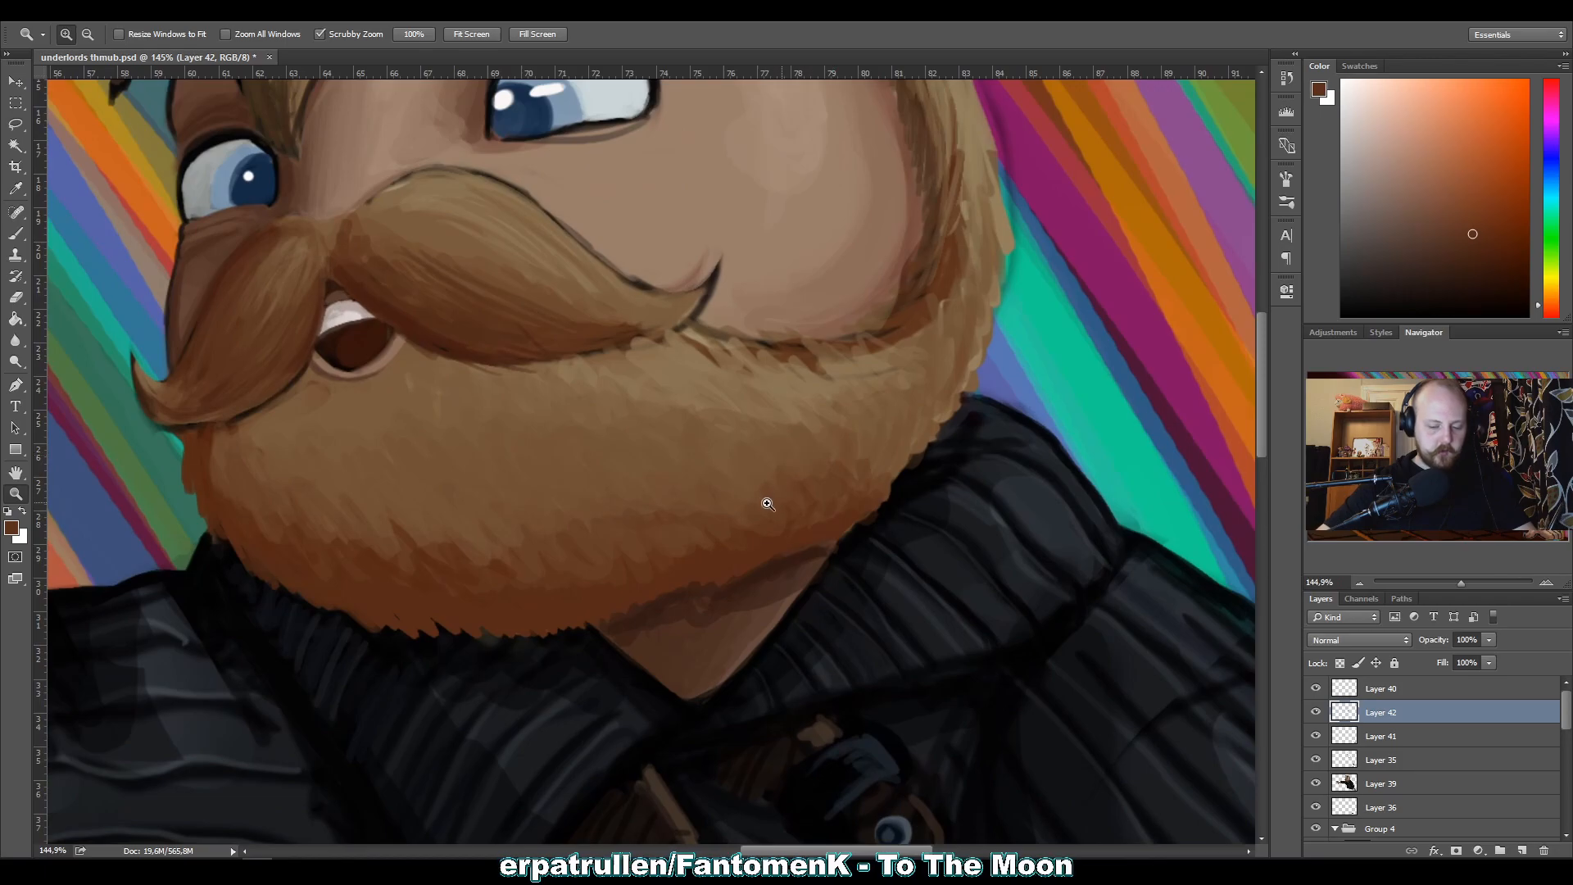
key("b")
left_click(890, 464, "alt")
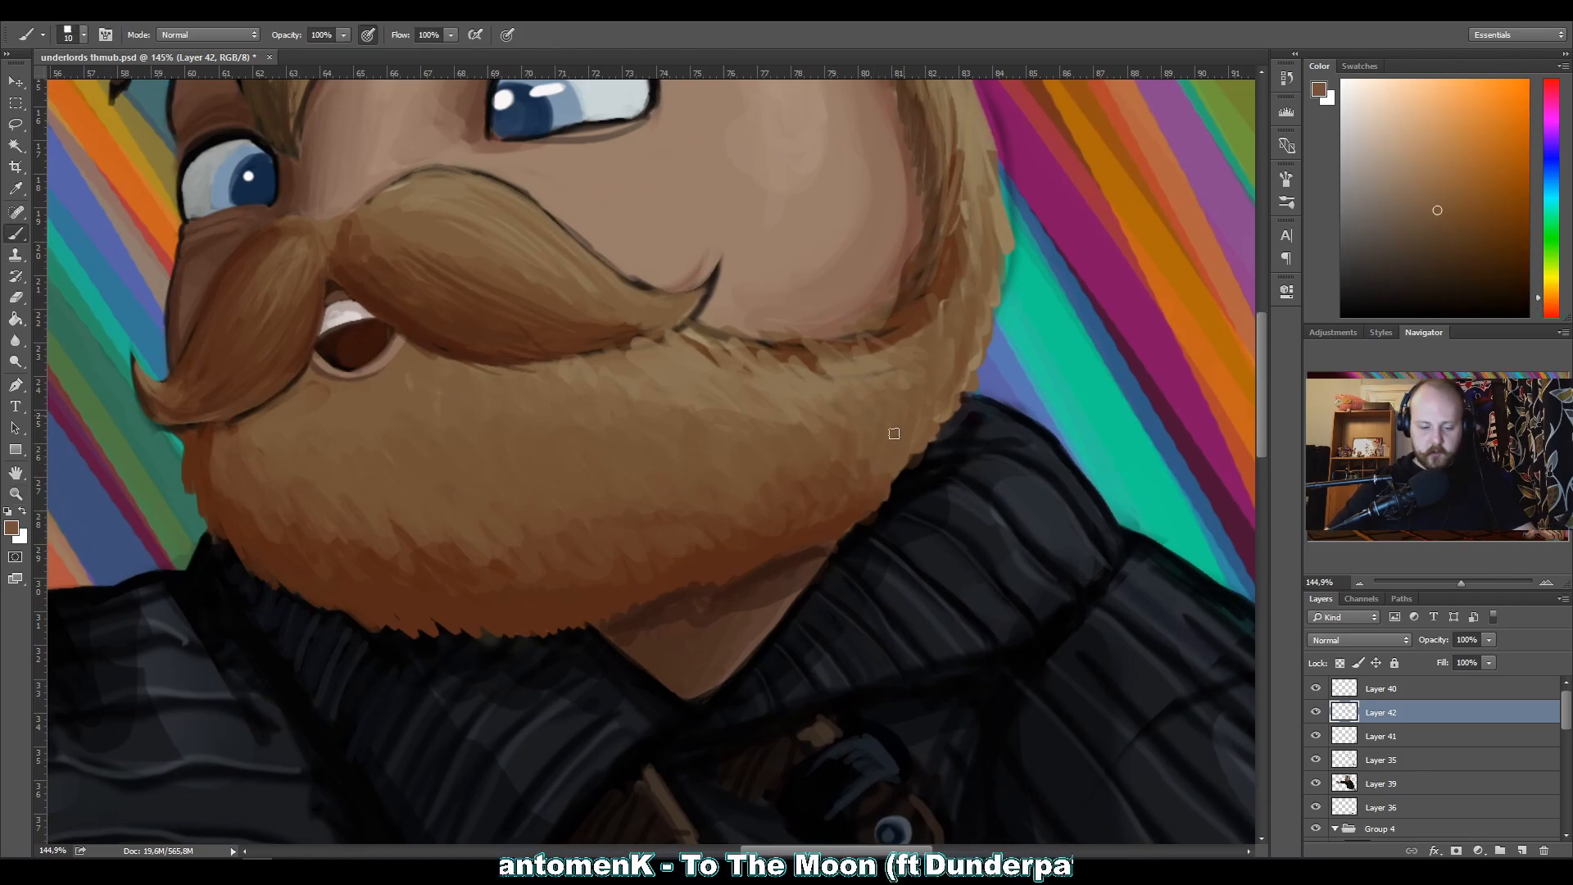
key("bracketright")
key("bracketright")
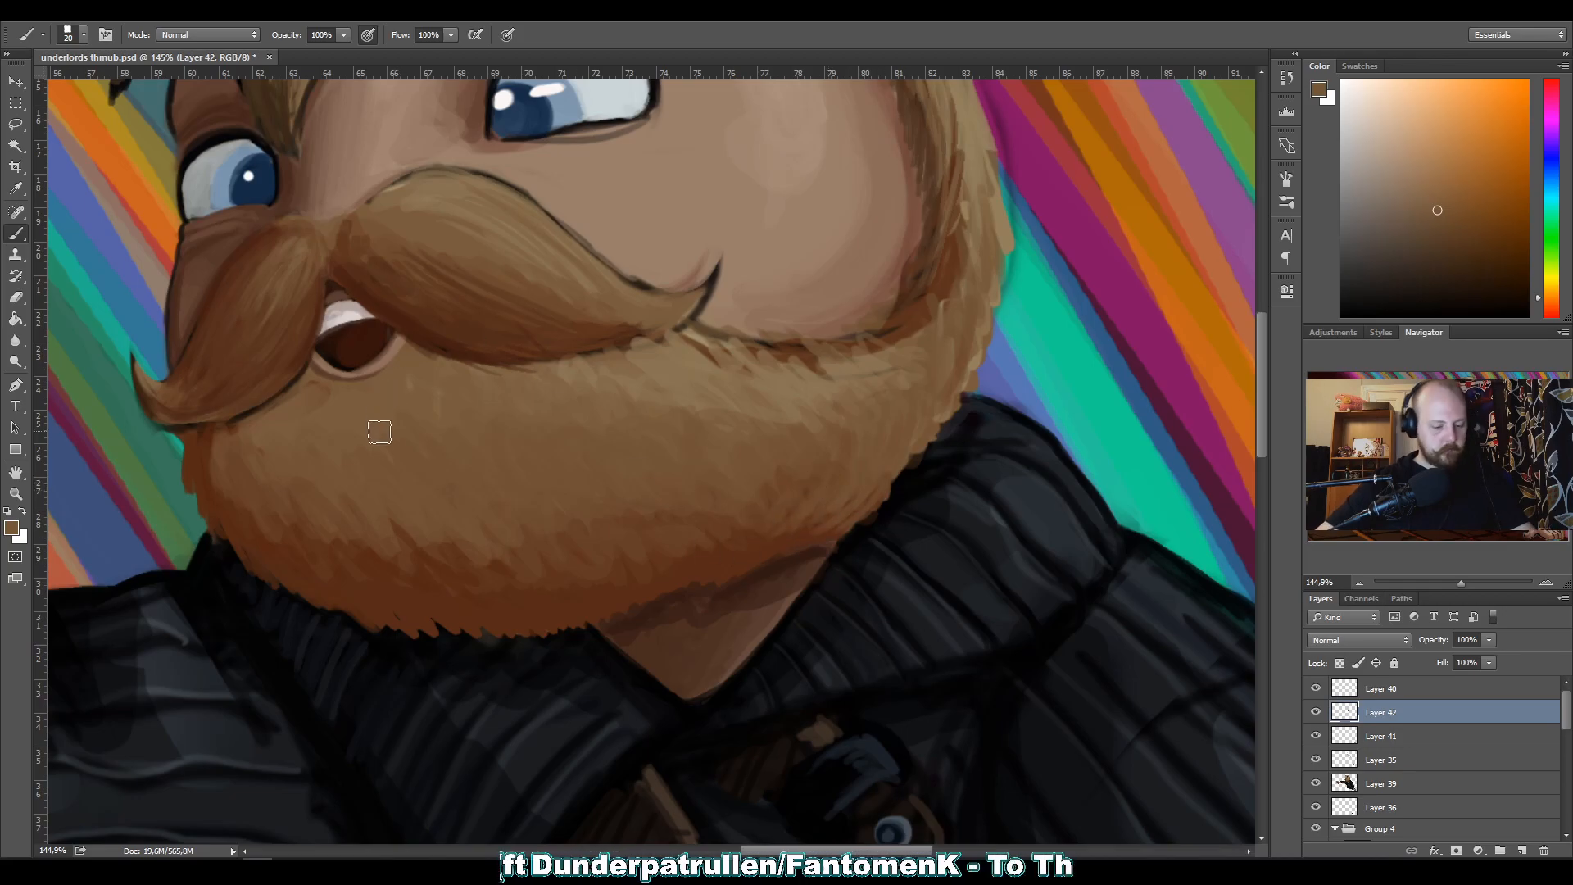
left_click(802, 532, "alt")
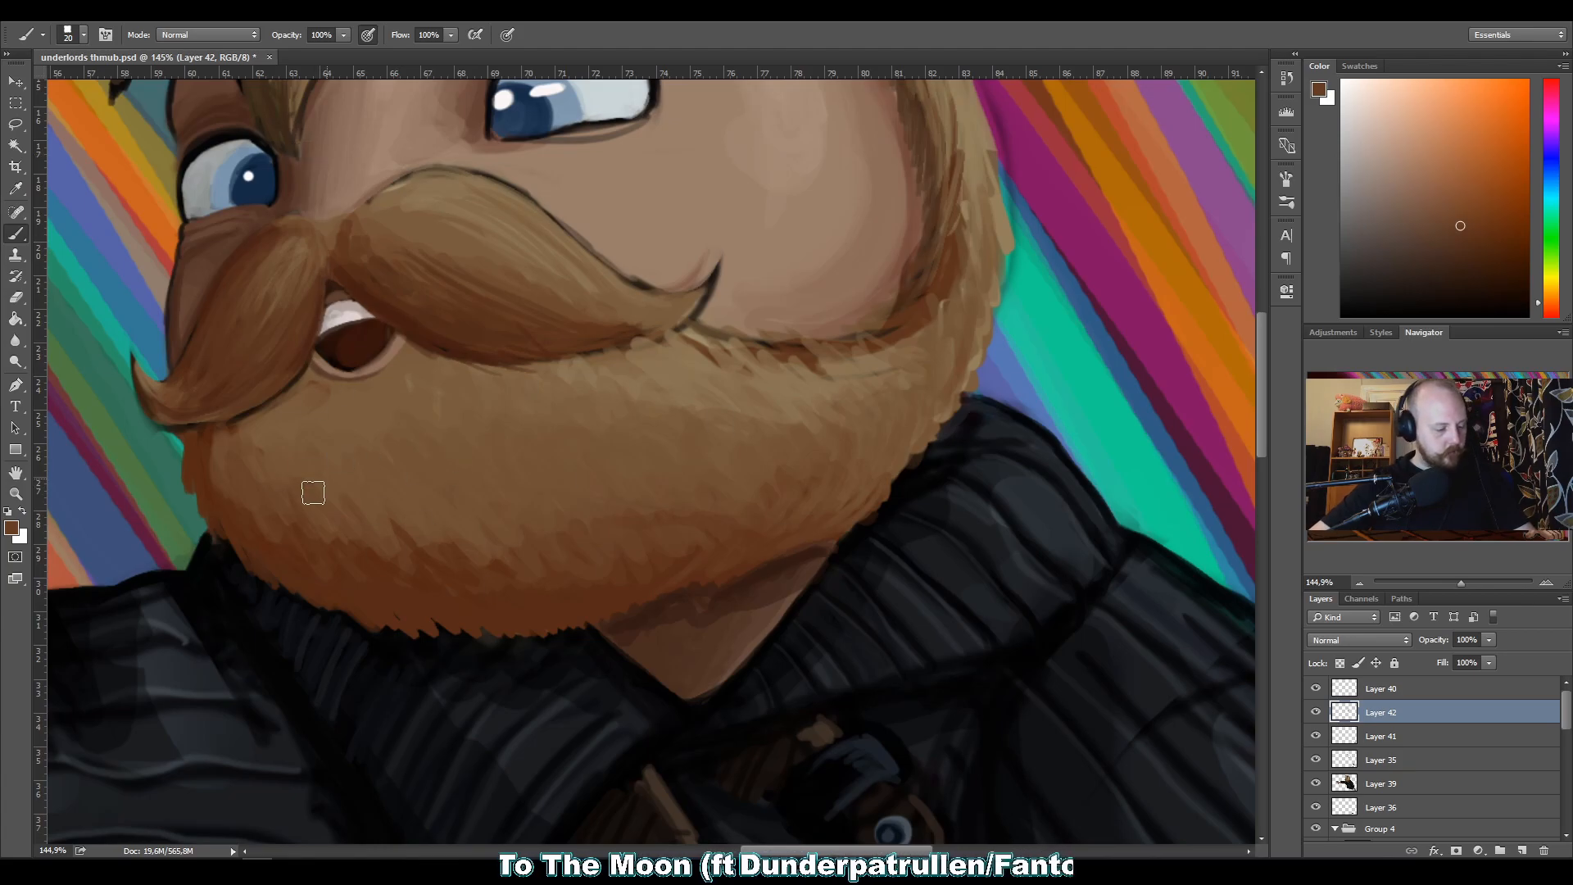
Touch up the dark shading along the beard's lower edge above the collar with a sampled deep reddish brown.
key("z")
left_click_drag(466, 386, 439, 397)
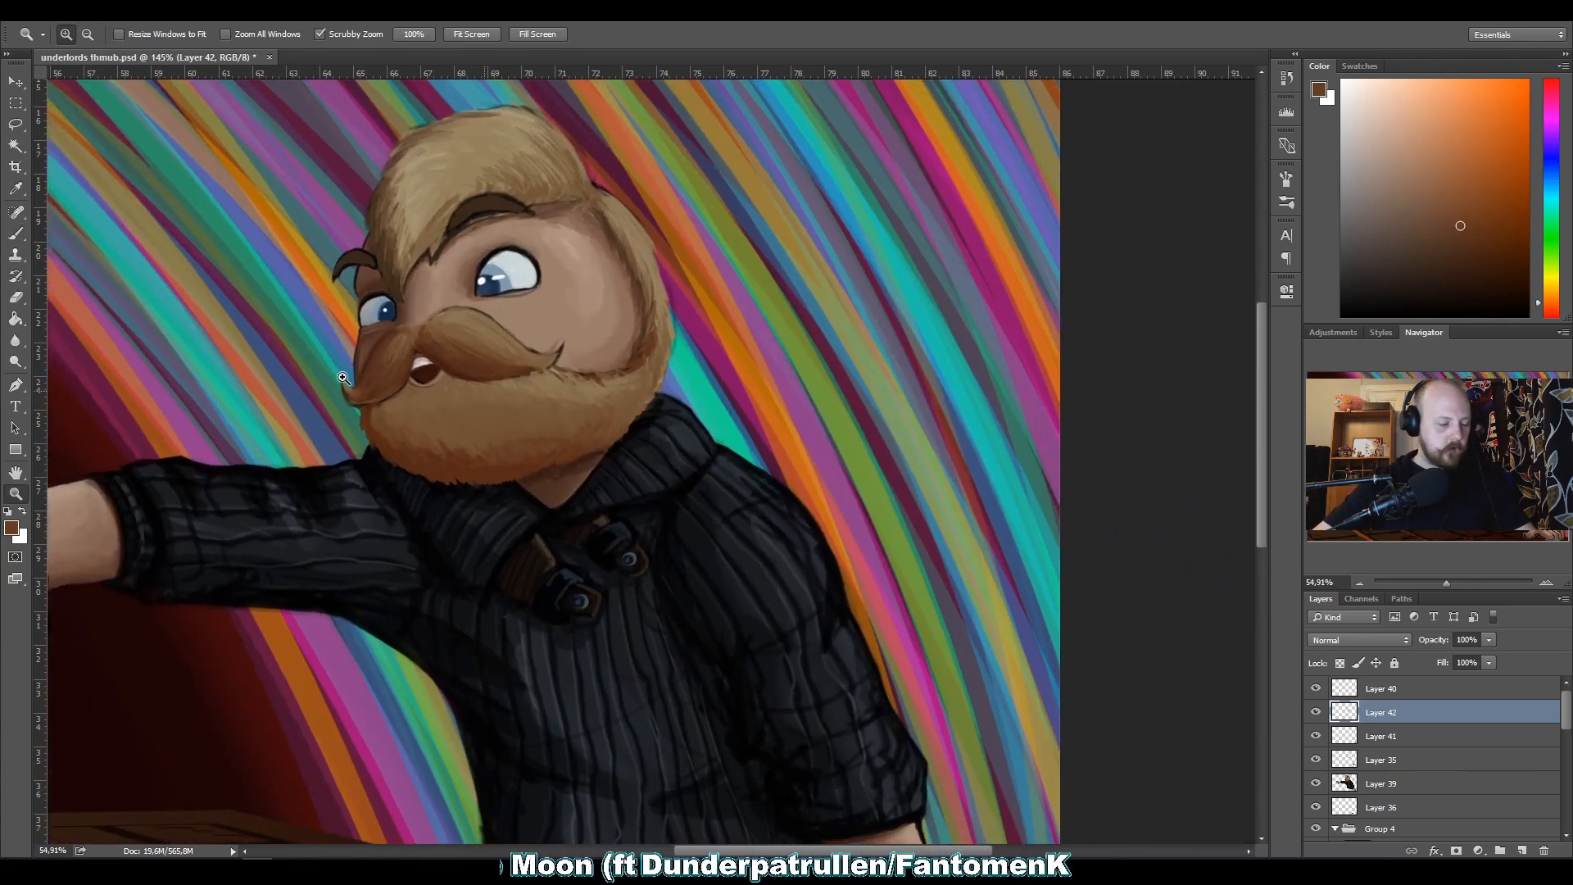
left_click(455, 441)
left_click_drag(335, 443, 635, 434)
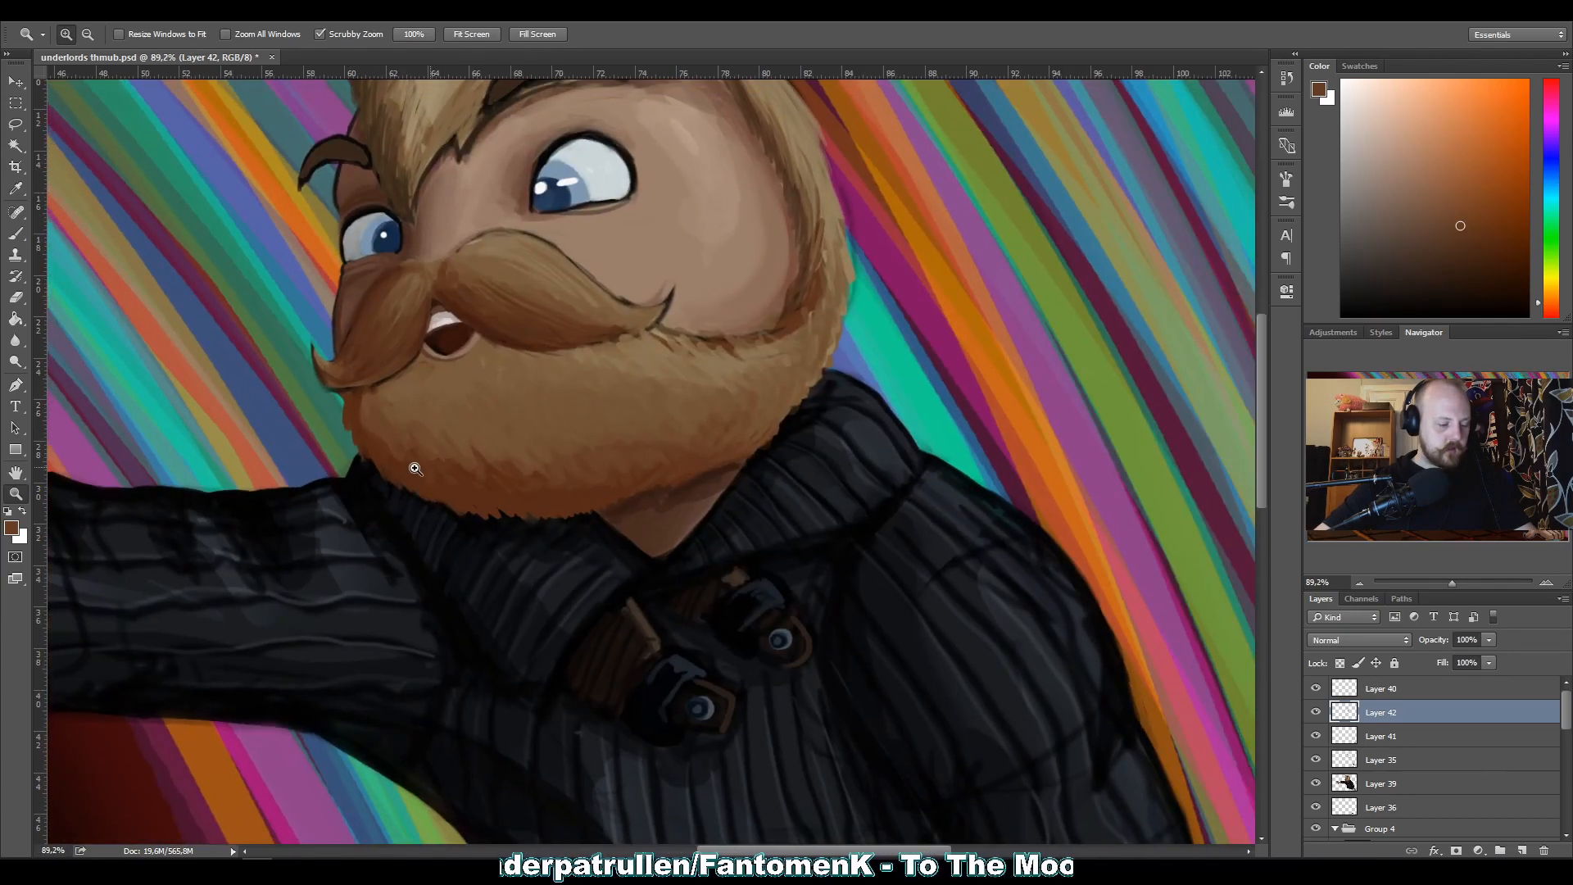
left_click_drag(446, 482, 537, 428)
key("b")
key("alt")
left_click(525, 529, "alt")
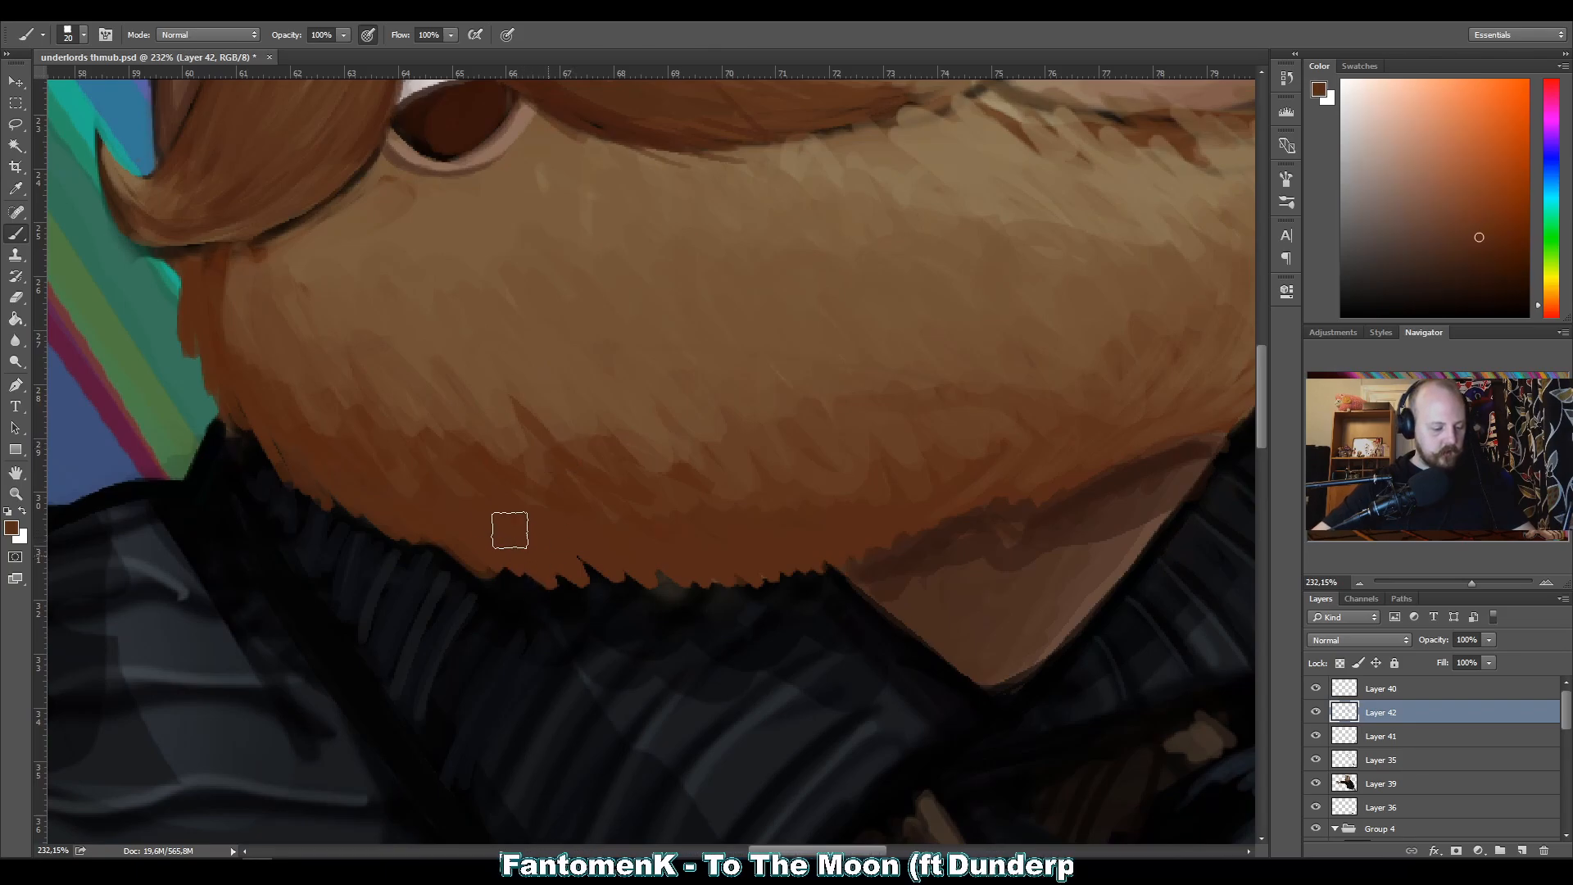
Try covering the open mouth with sampled beard and moustache browns on a new layer, using a size 30 brush.
key("z")
left_click_drag(526, 361, 394, 365)
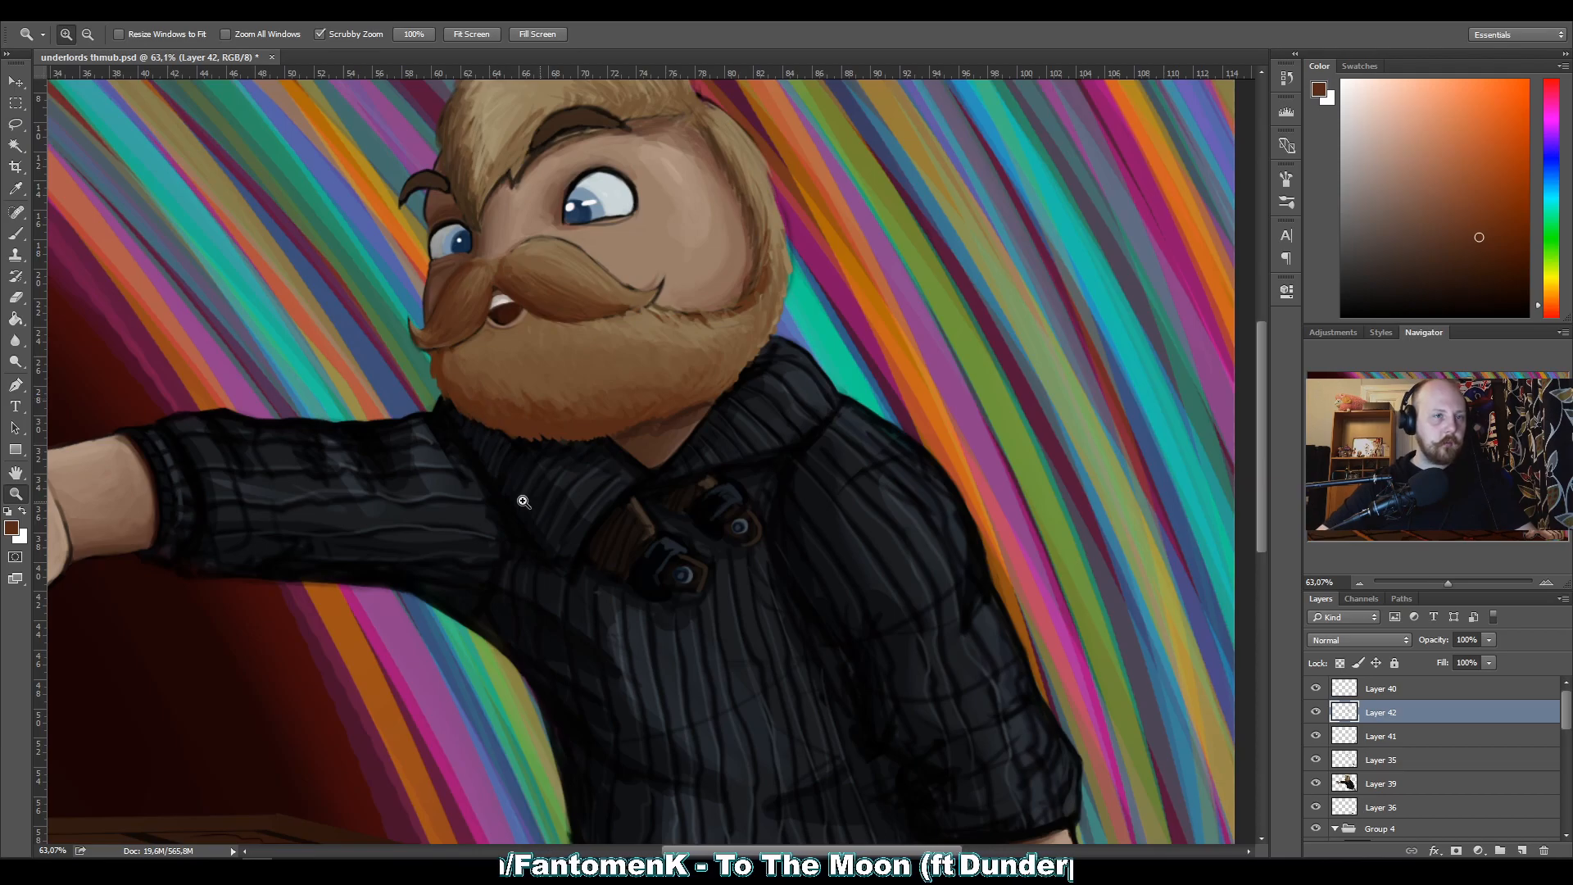
left_click(423, 321)
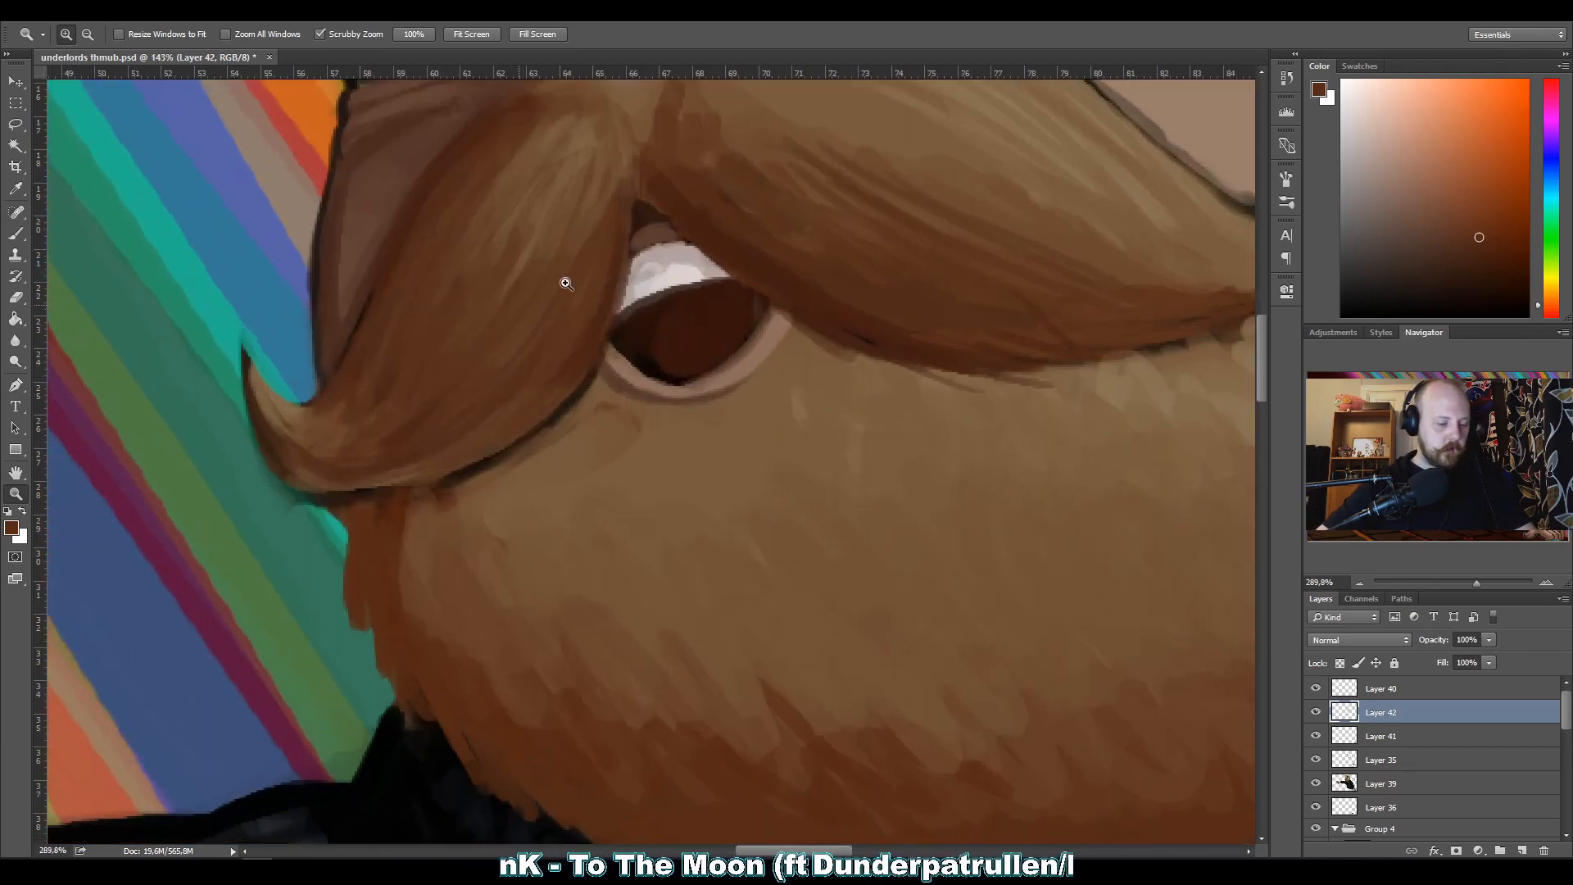
left_click(562, 281)
left_click(502, 475)
left_click_drag(512, 495, 429, 508)
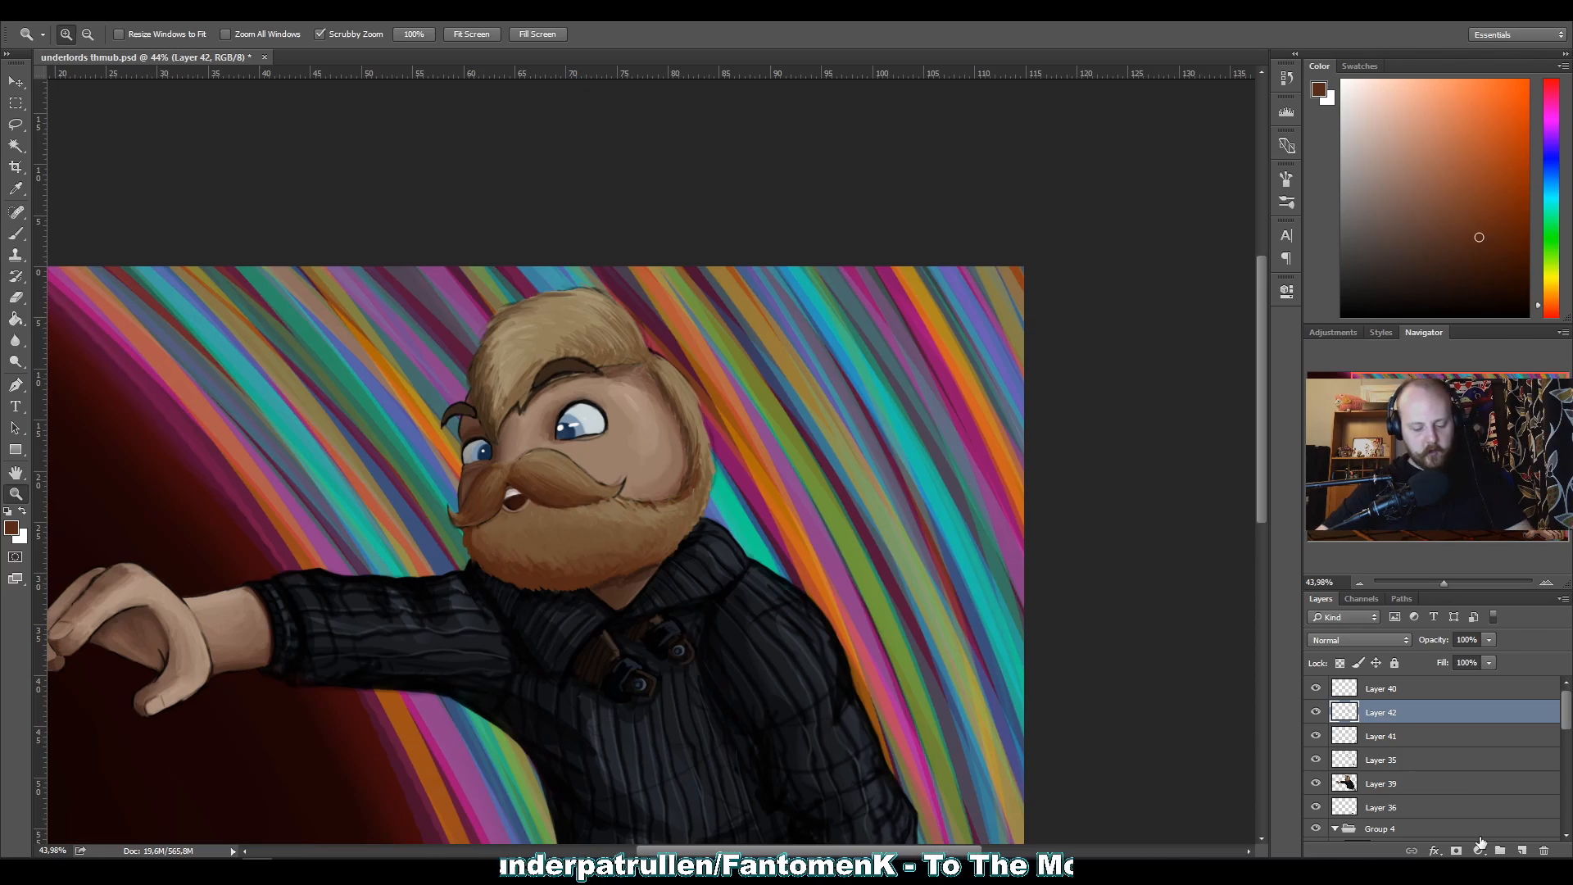
left_click(1521, 850)
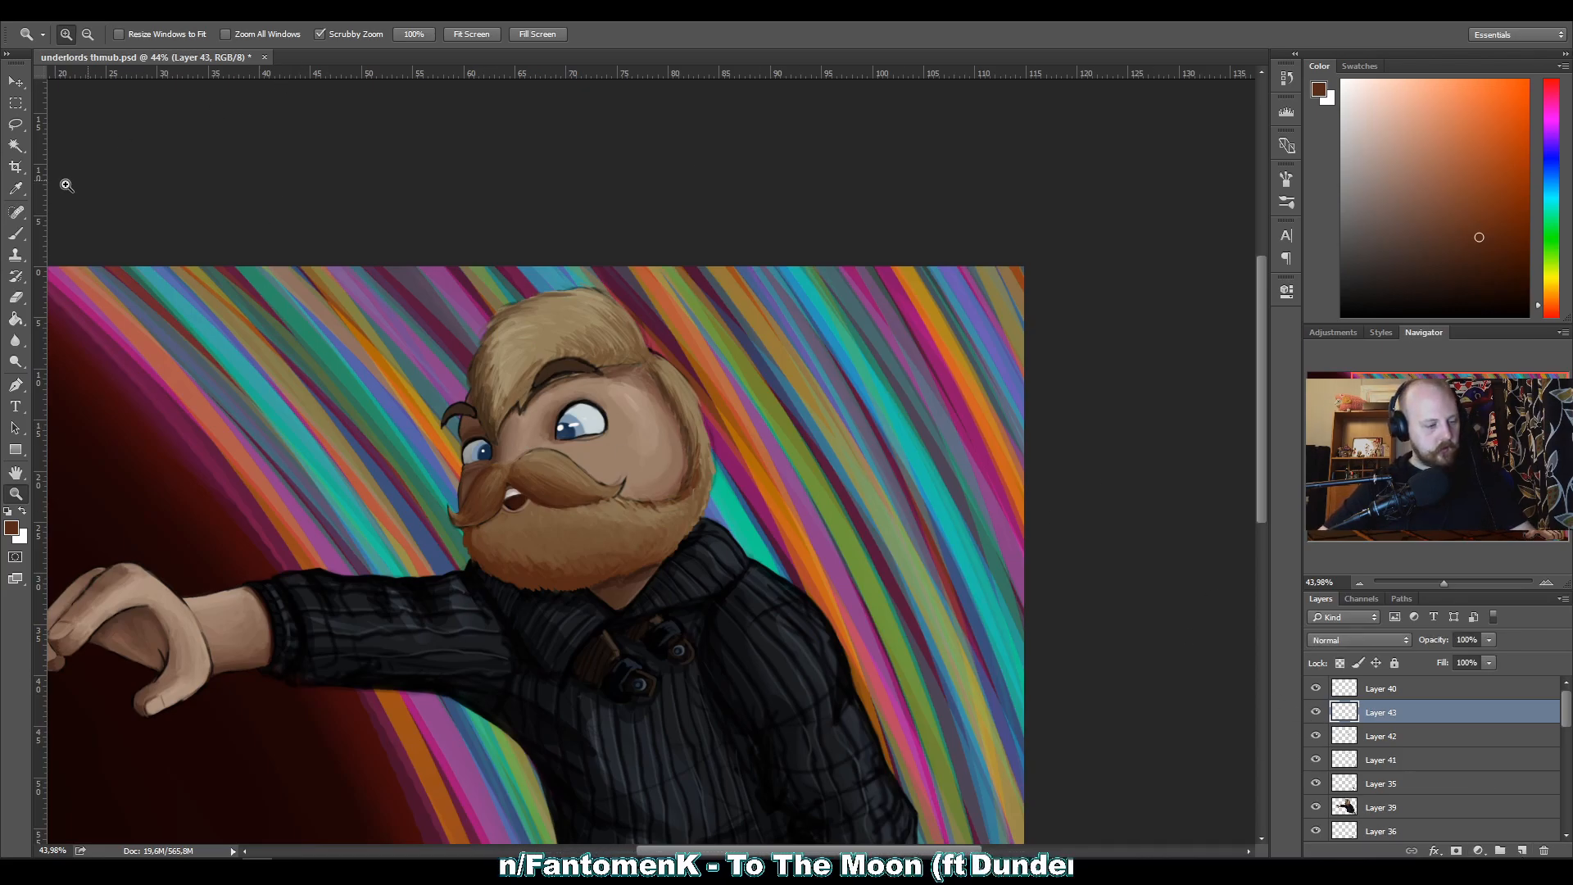
key("b")
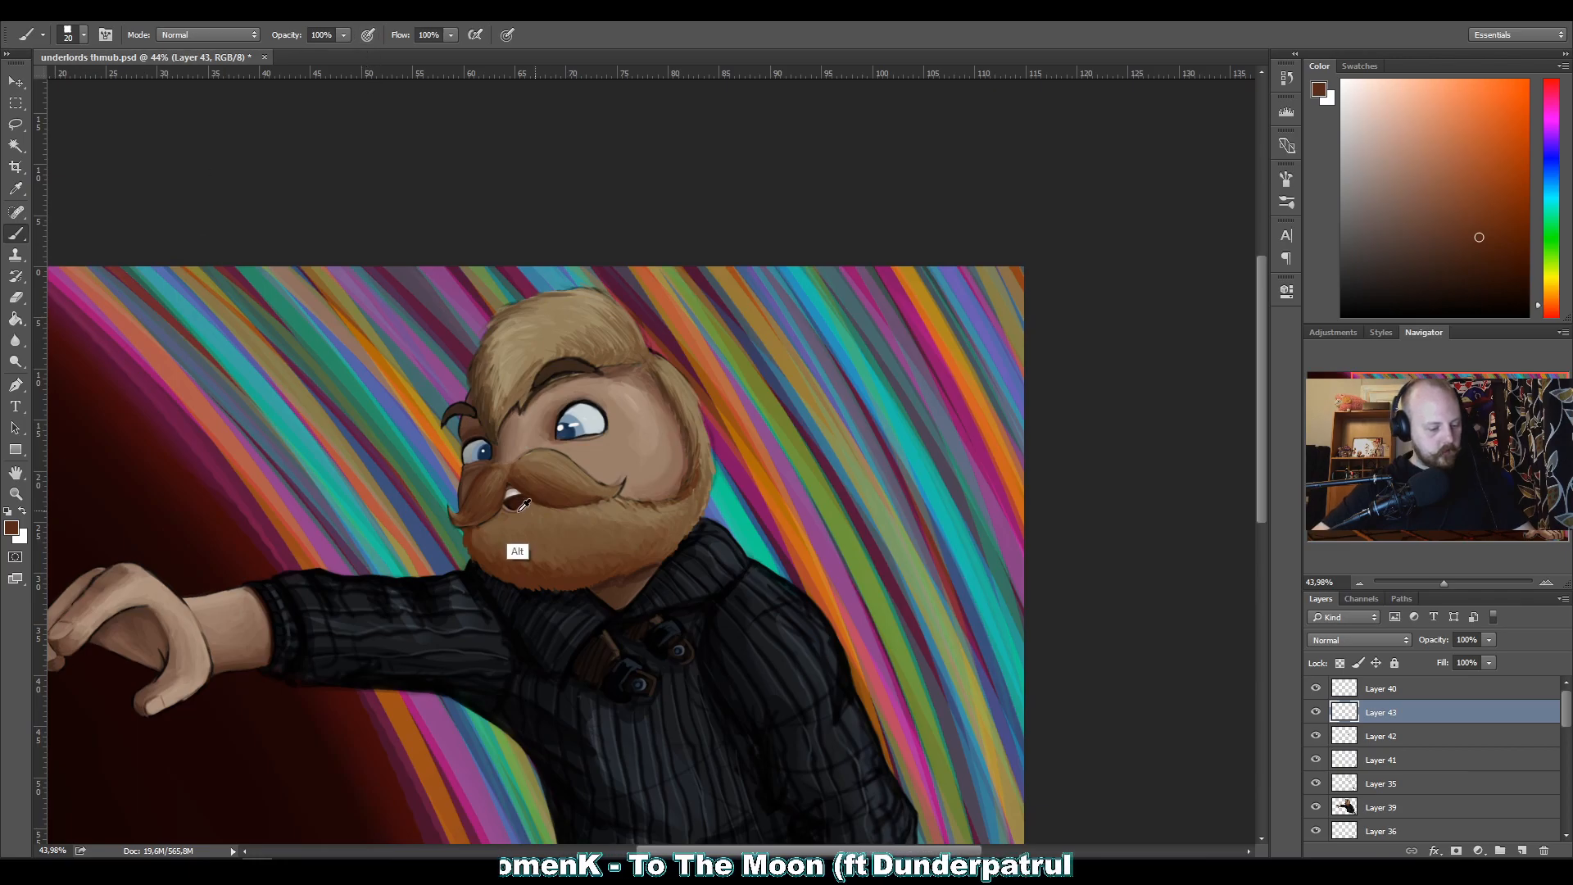
left_click(521, 553, "alt")
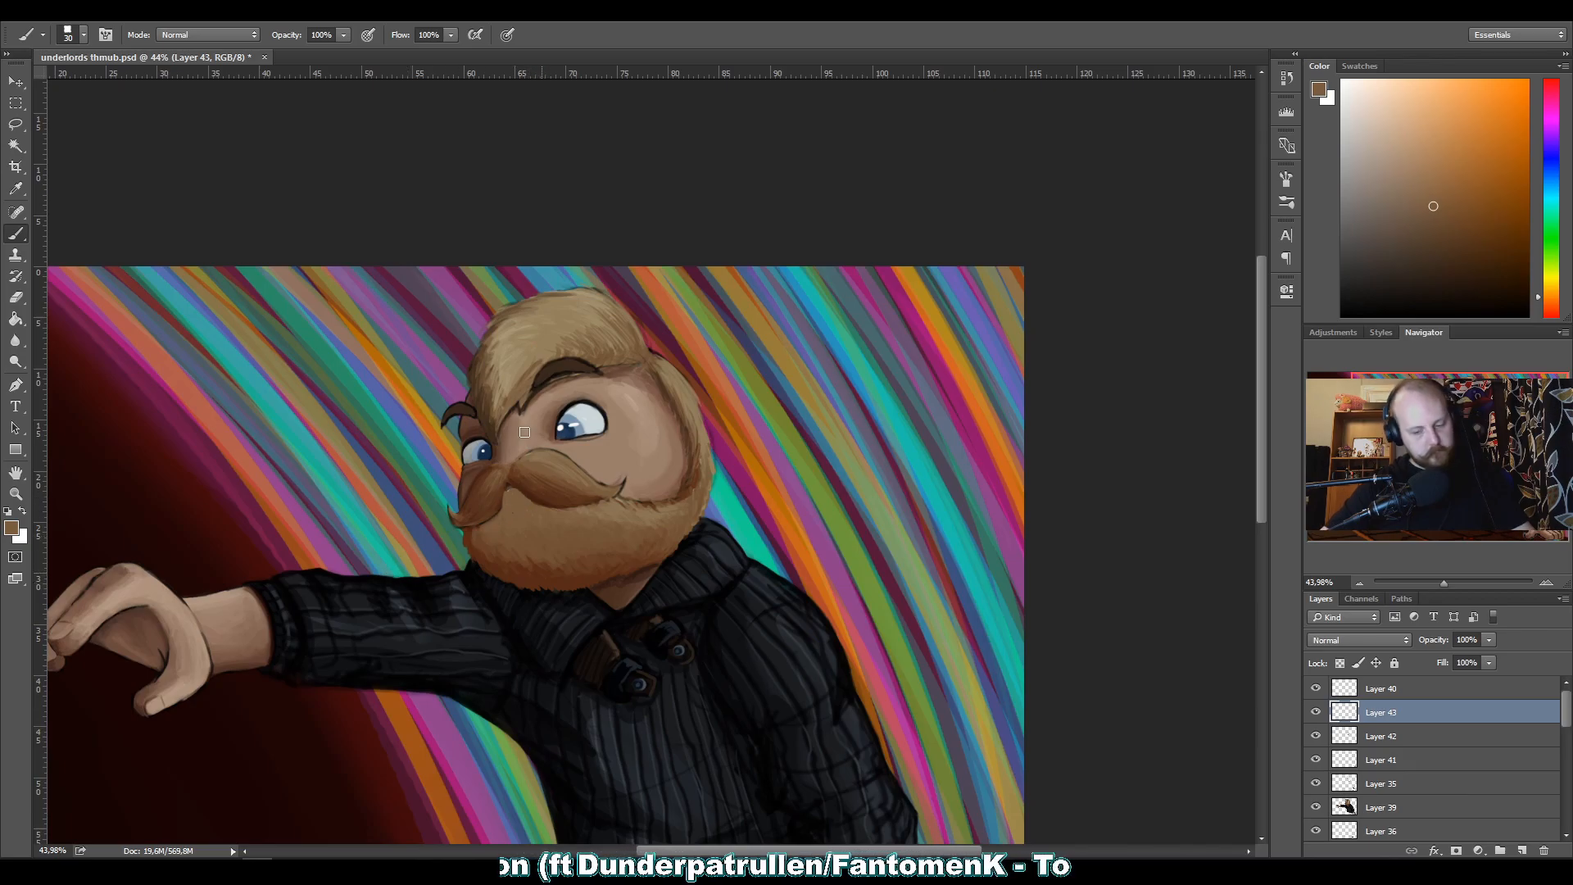
left_click(495, 512, "alt")
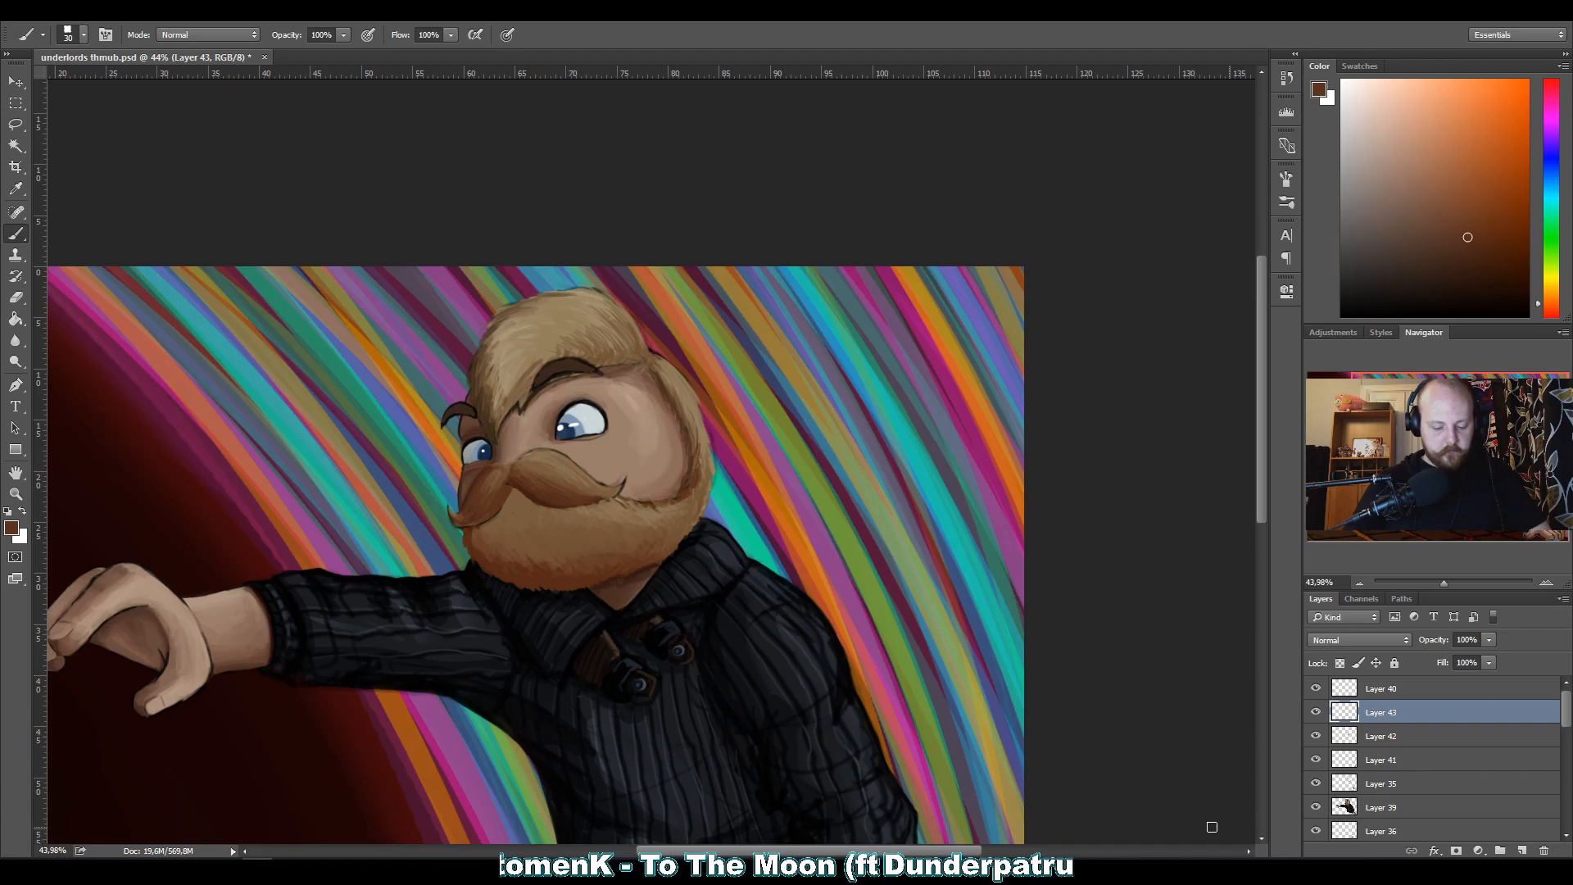
Compare the face with and without the layer that covers the mouth, and delete that layer.
left_click(1316, 712)
left_click(1320, 716)
left_click(1319, 716)
left_click(1320, 716)
left_click(1320, 716)
left_click(1316, 713)
left_click(1316, 713)
left_click(1316, 713)
left_click(1316, 713)
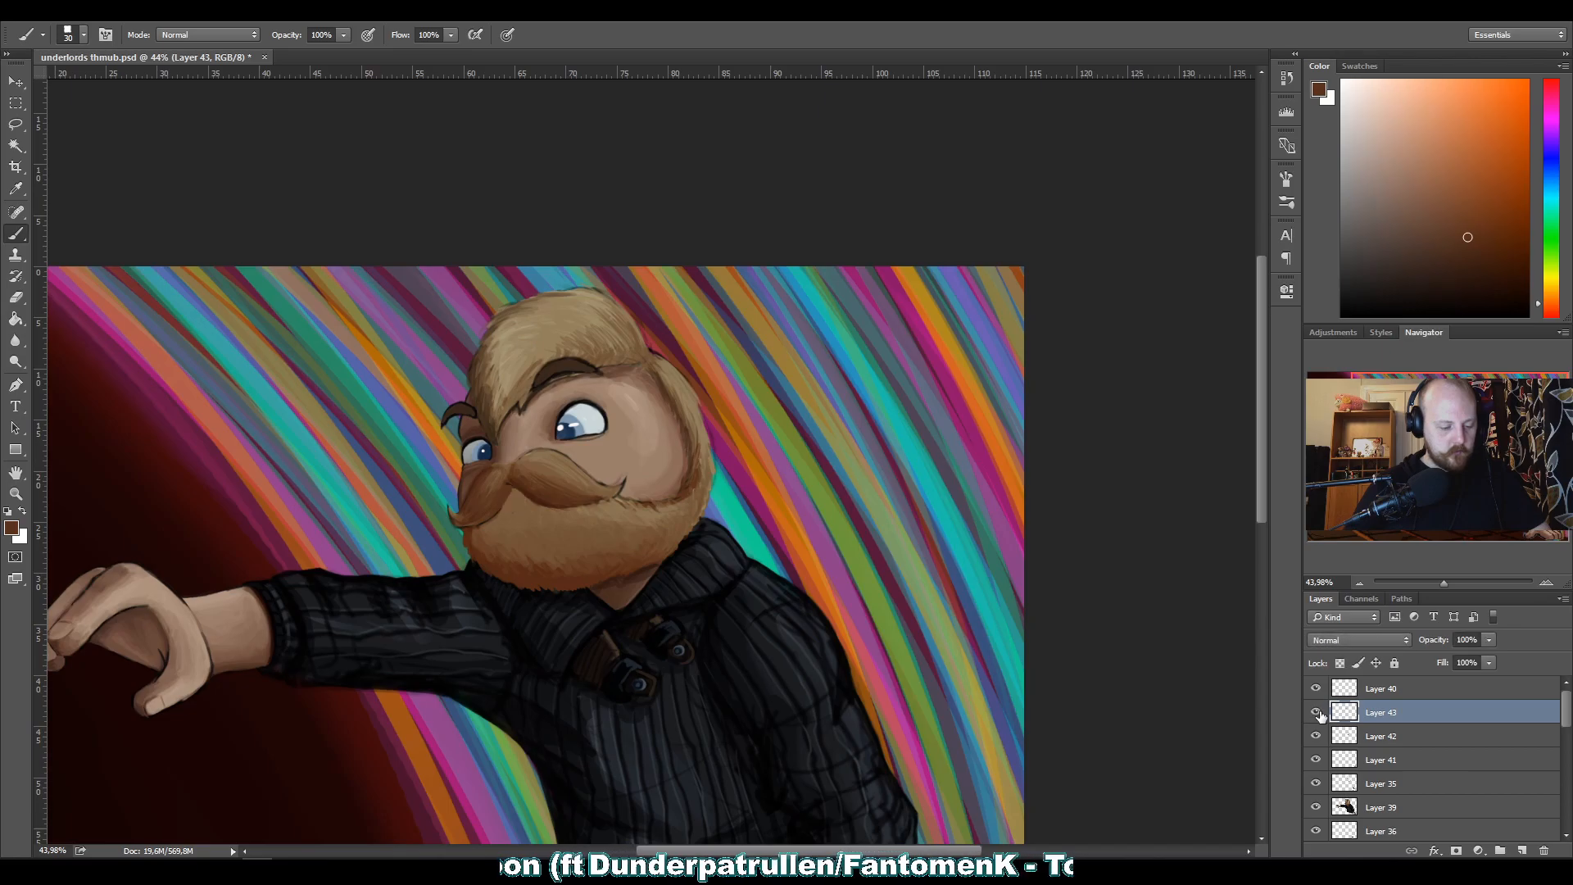
left_click(1319, 716)
left_click(1320, 716)
left_click(1319, 716)
left_click(1320, 716)
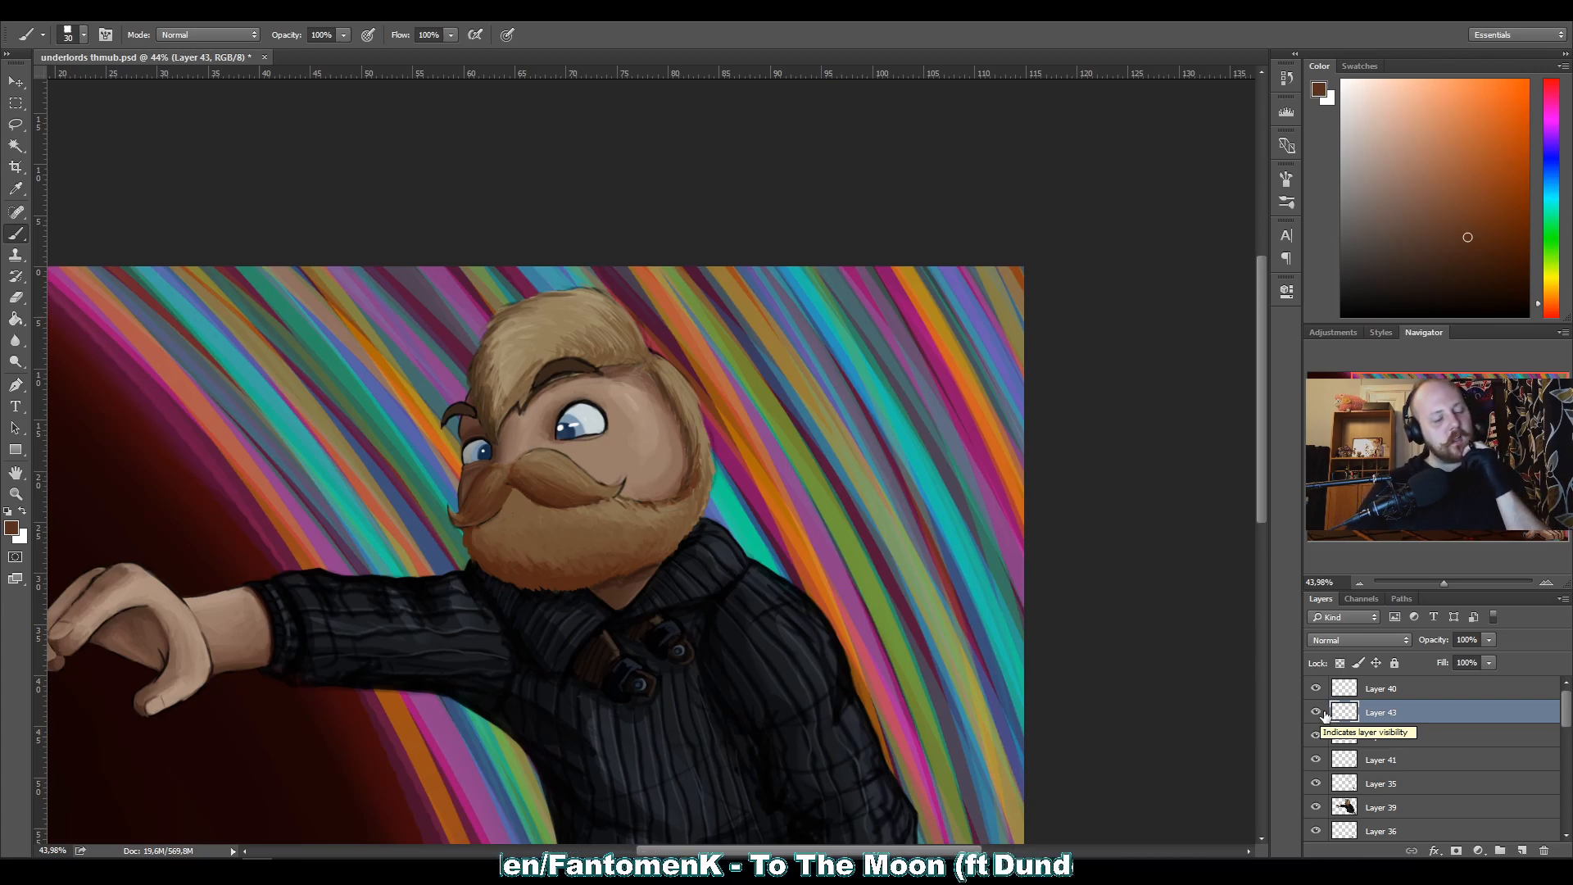
left_click(1317, 713)
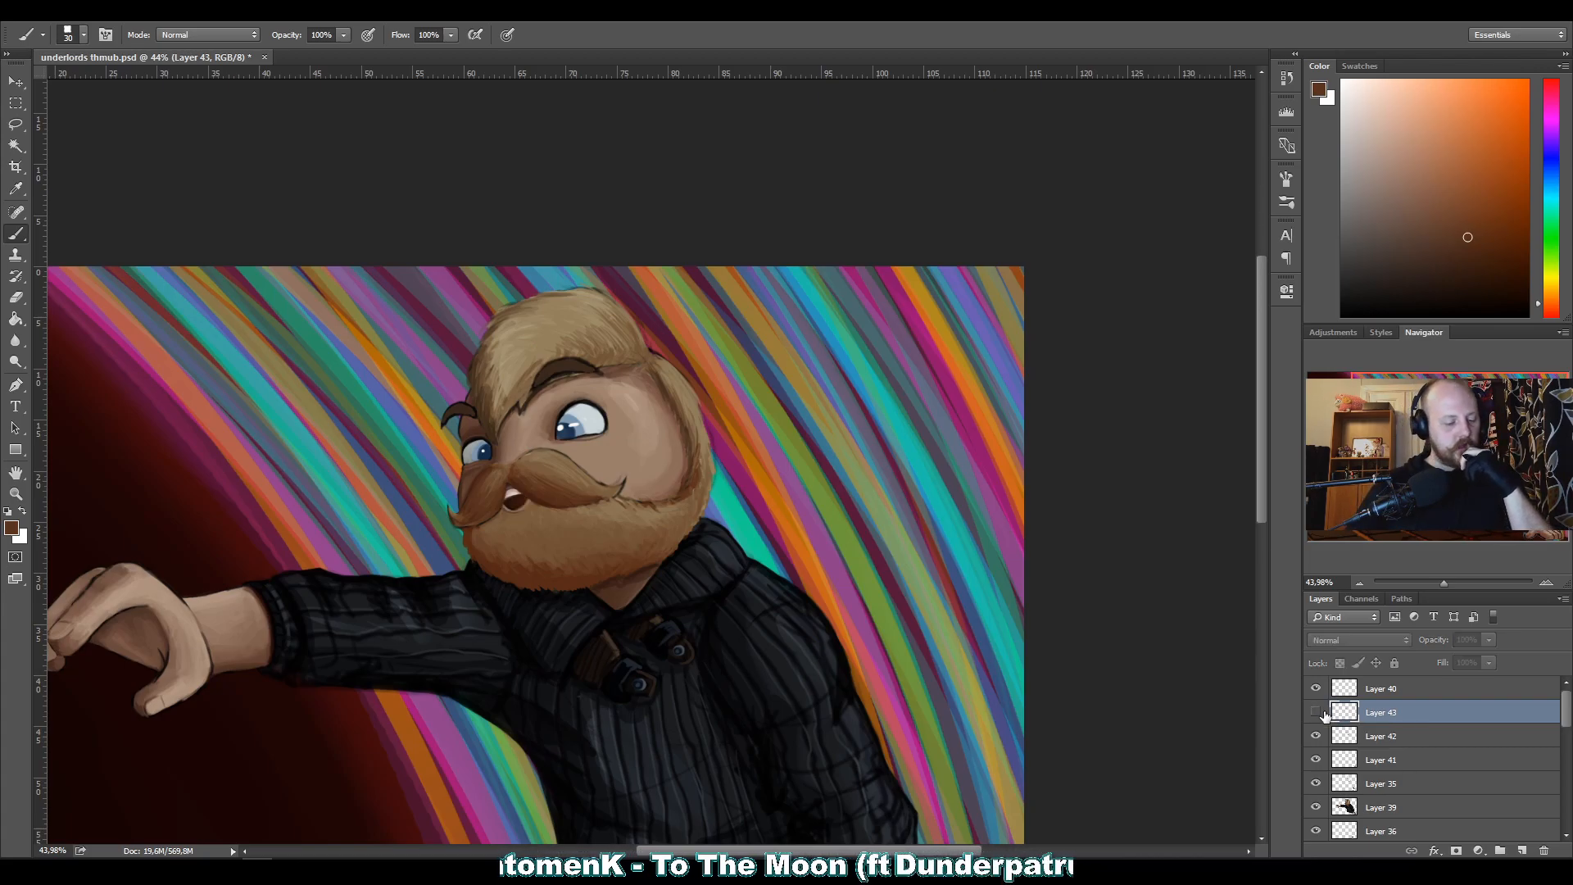
left_click(1317, 713)
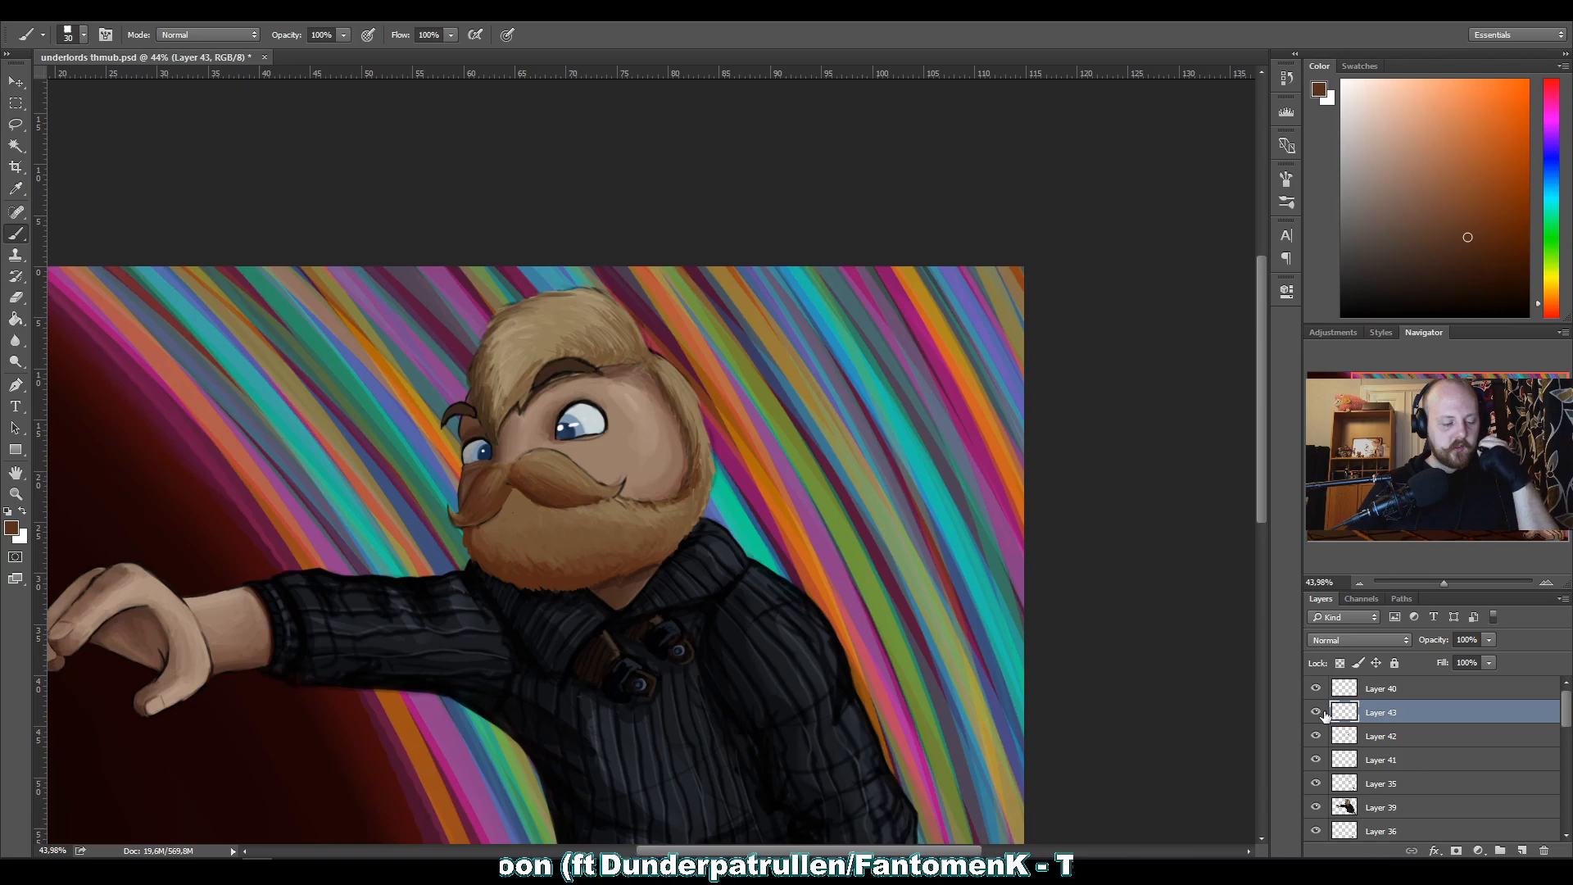
left_click(1317, 713)
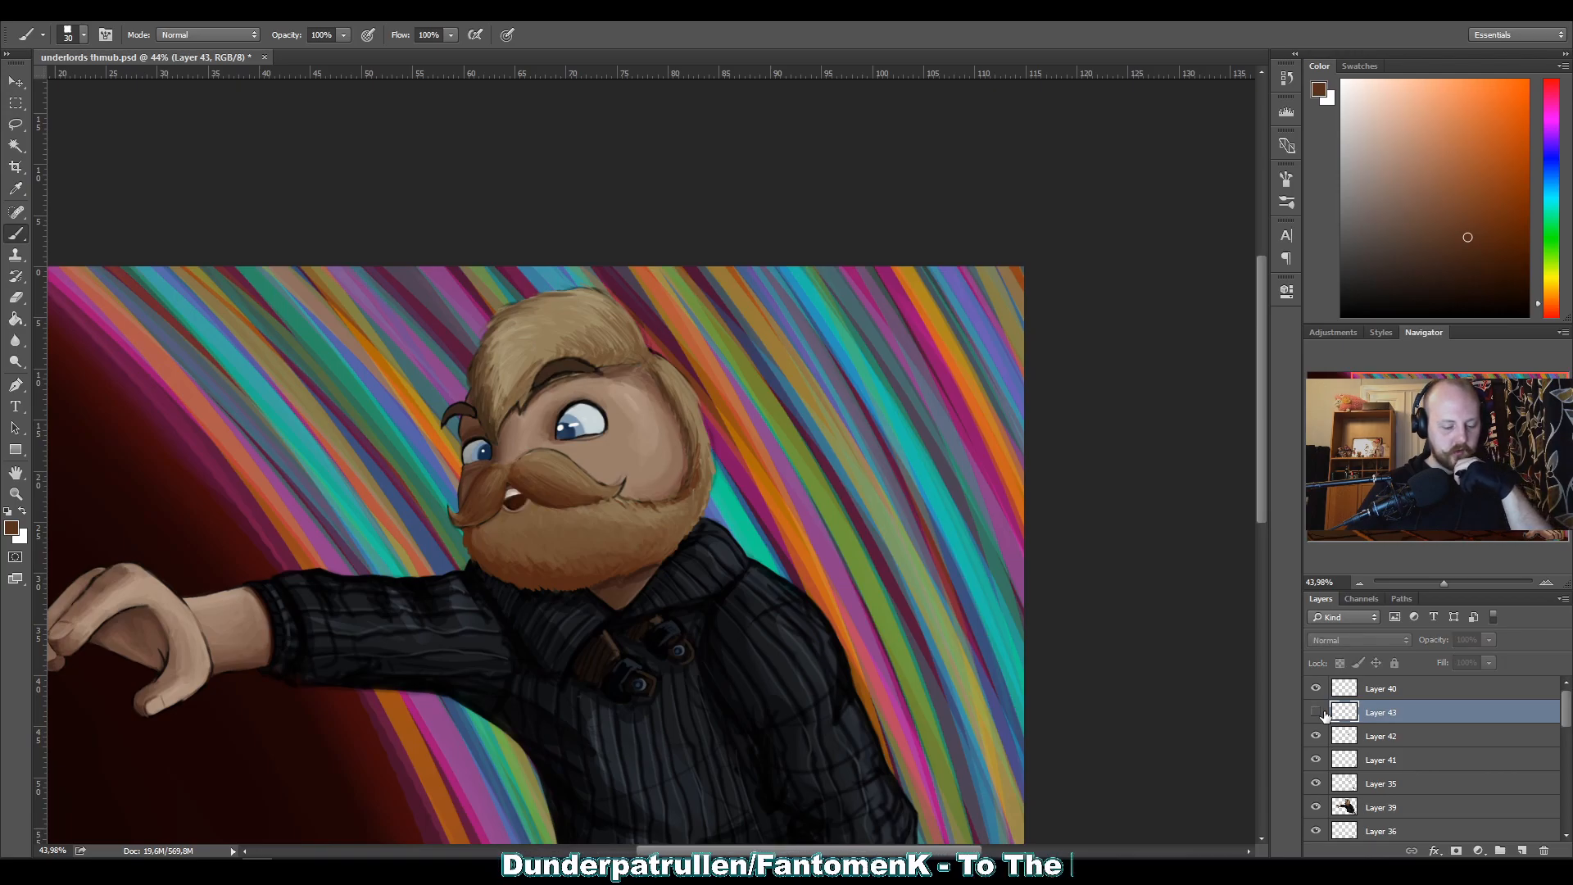
left_click_drag(1336, 712, 1543, 850)
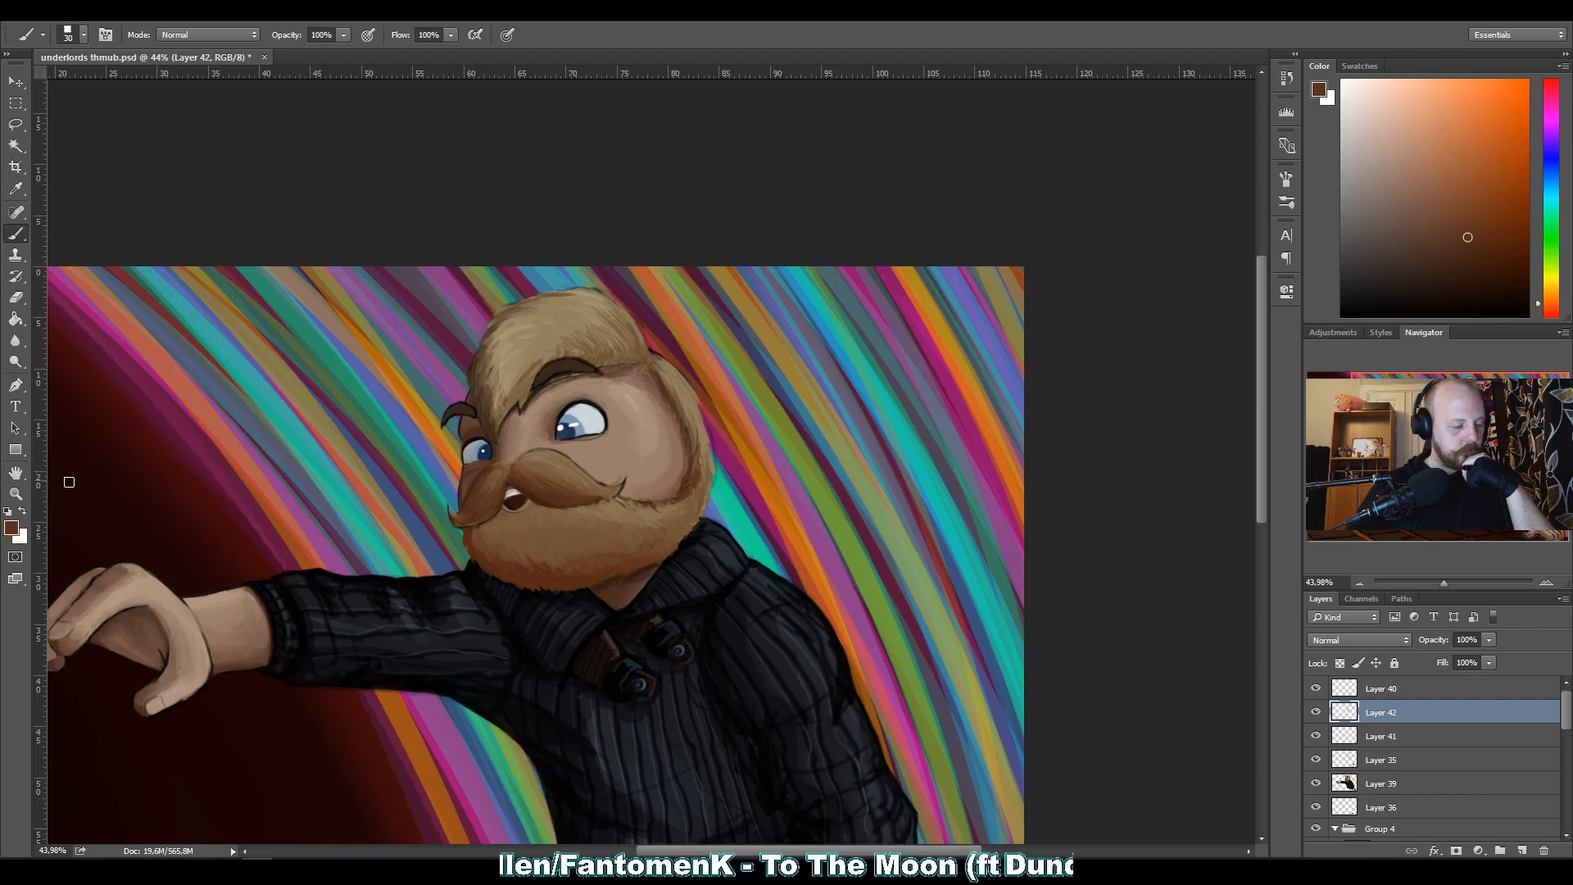
Examine the mouth and moustache, the face, the sweater, the outstretched hand and the overall composition for areas needing cleanup.
left_click(17, 494)
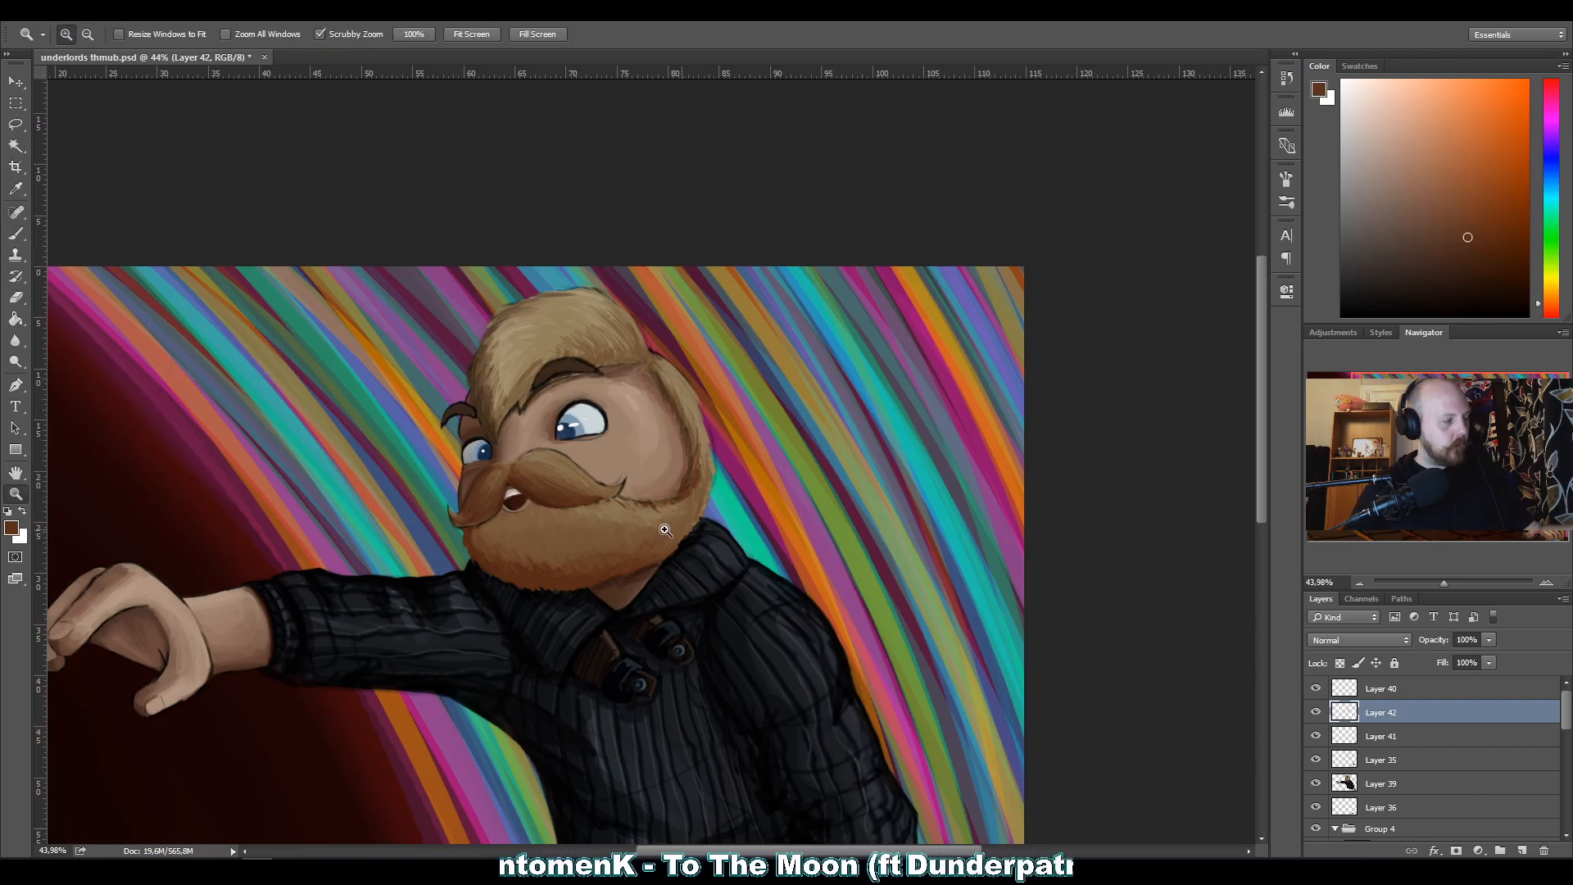
left_click_drag(511, 498, 614, 497)
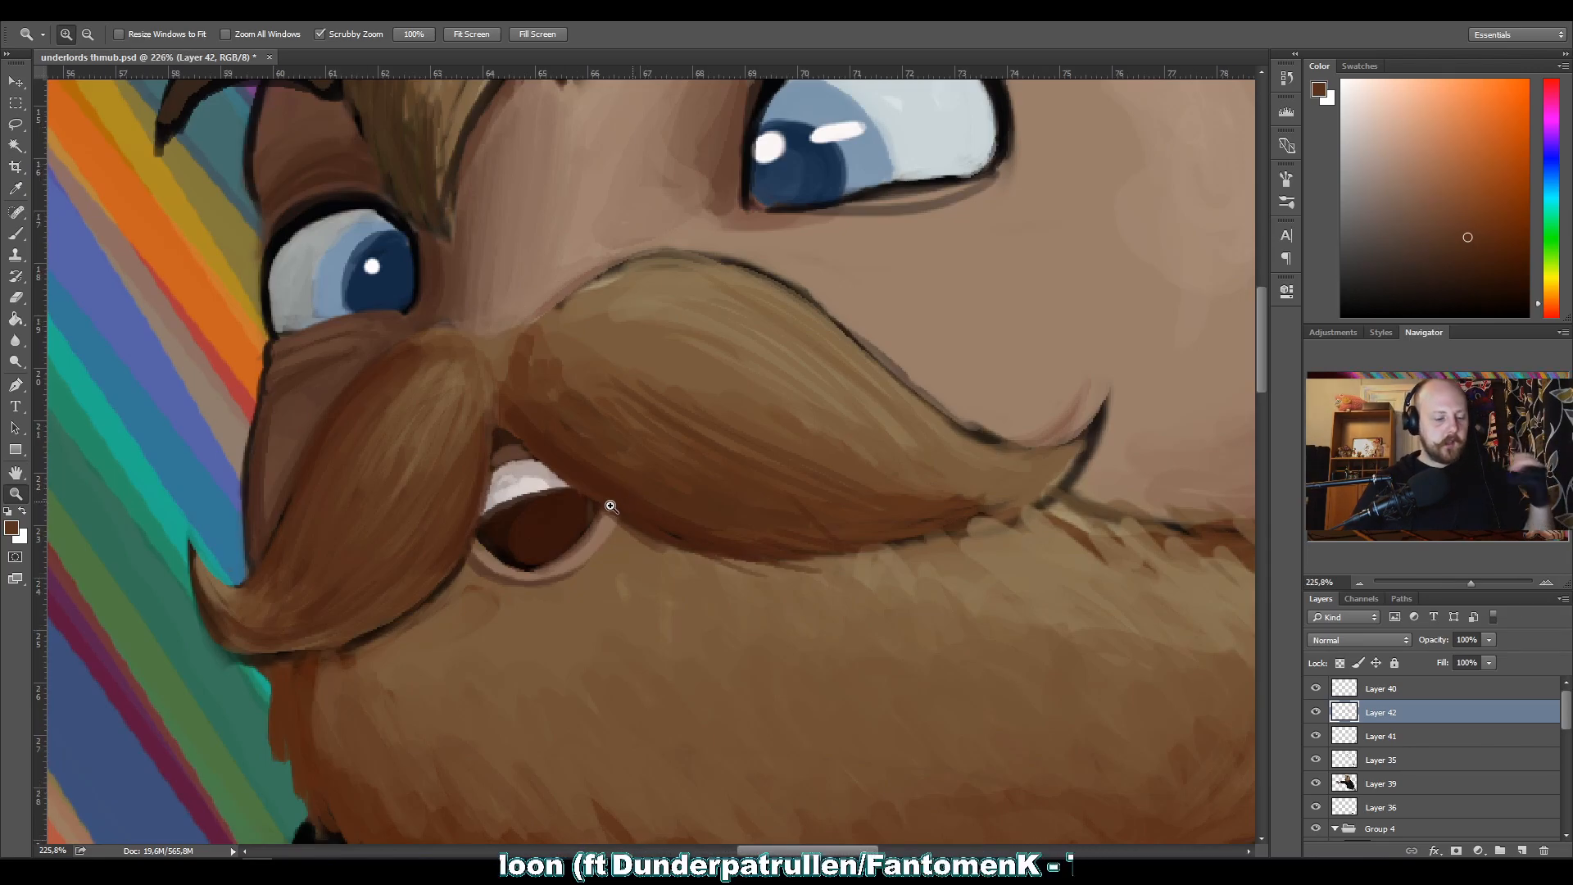
left_click_drag(671, 533, 639, 540)
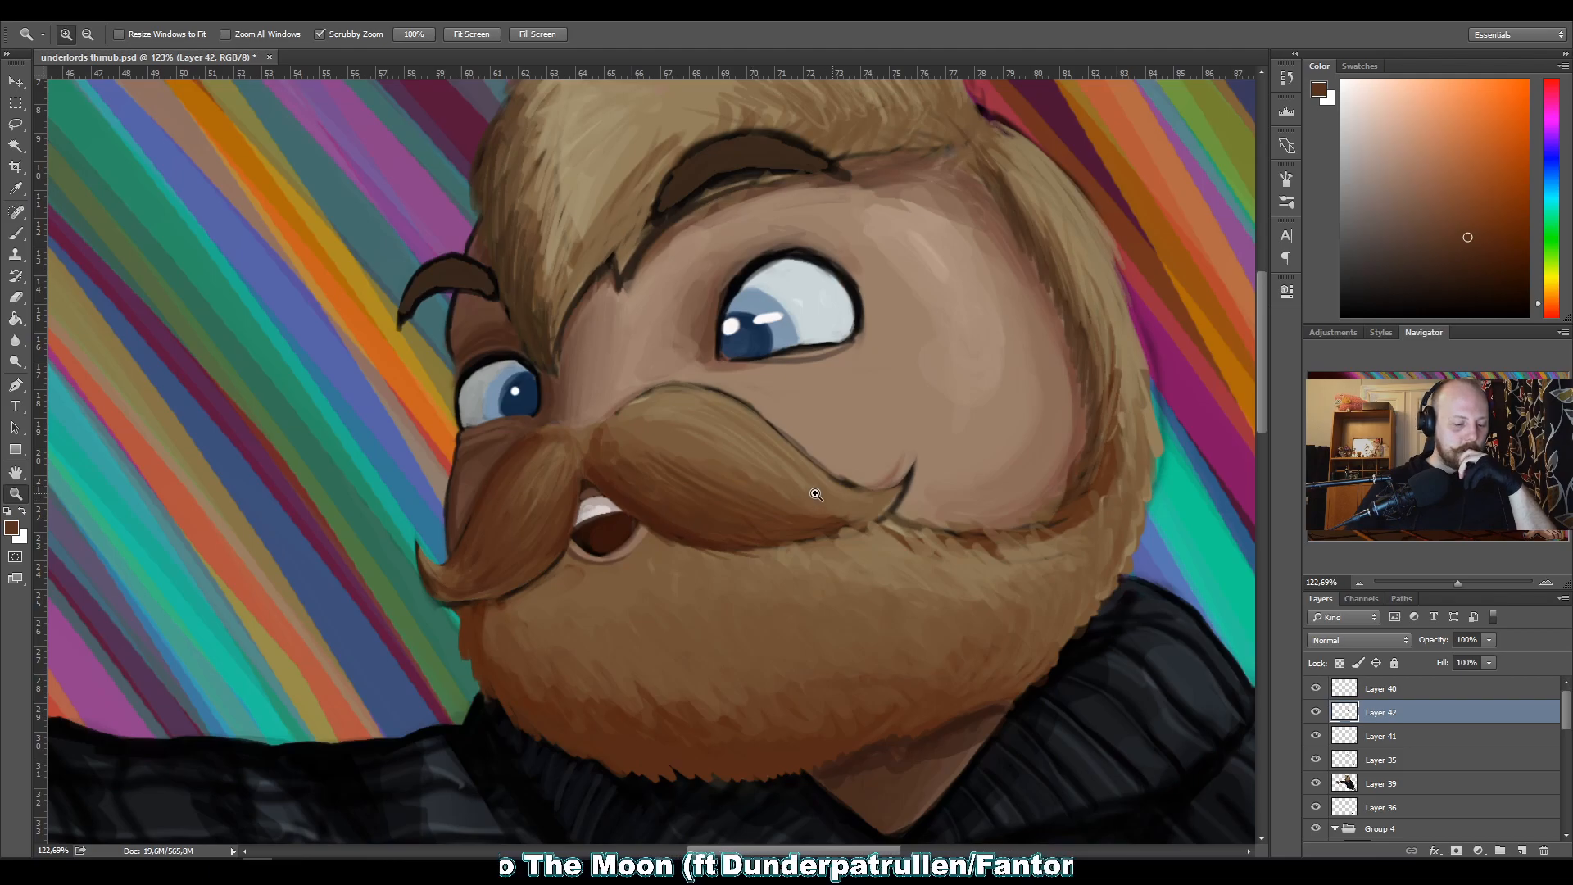
left_click_drag(803, 492, 772, 495)
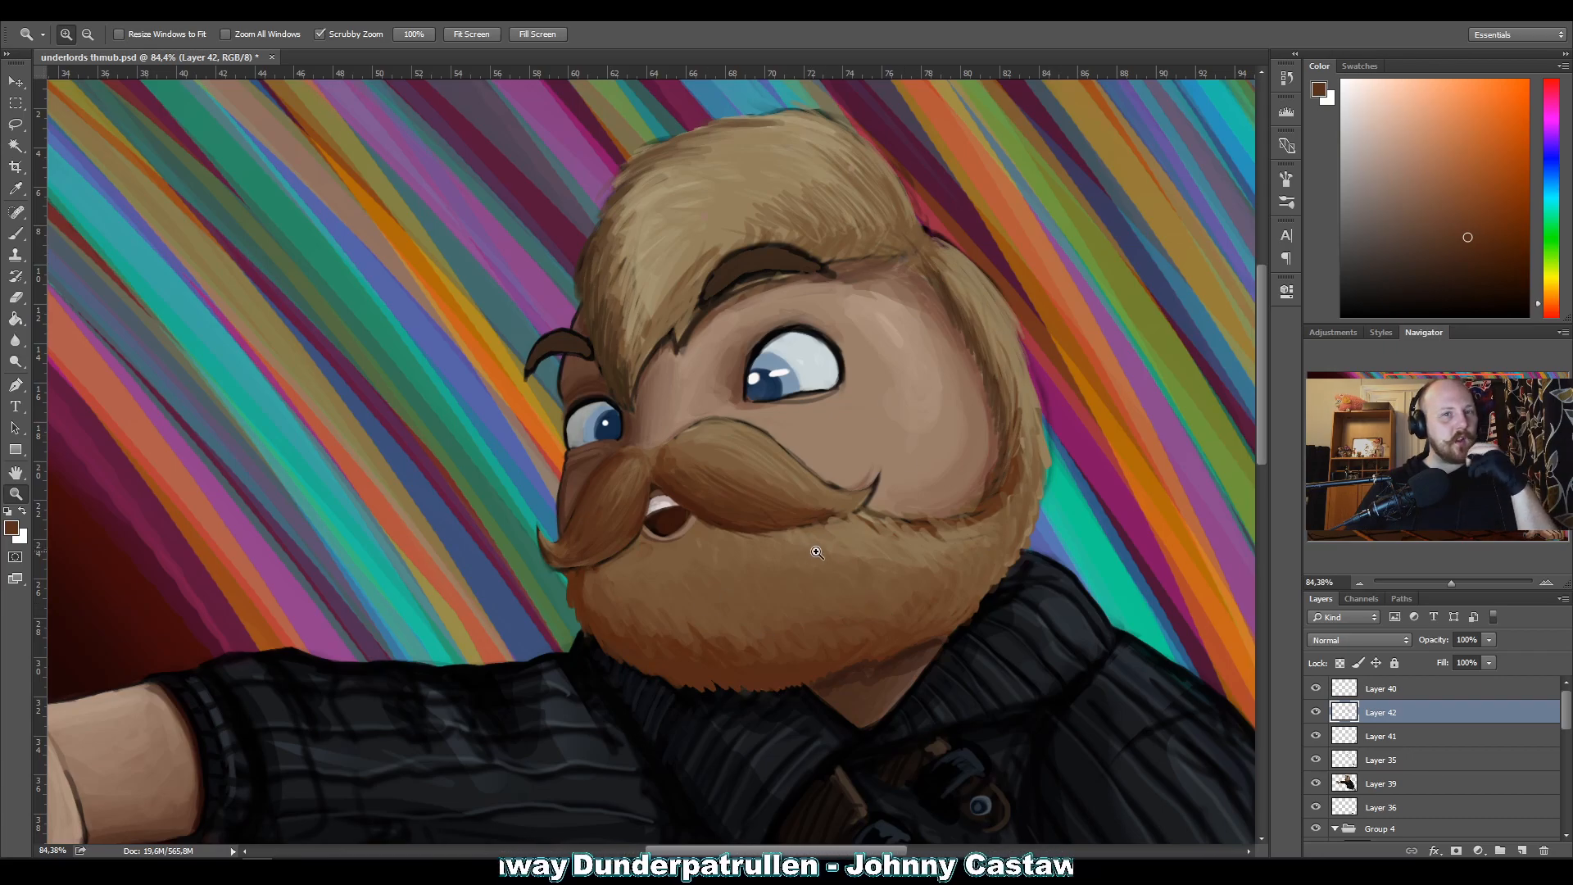
left_click_drag(972, 578, 940, 548)
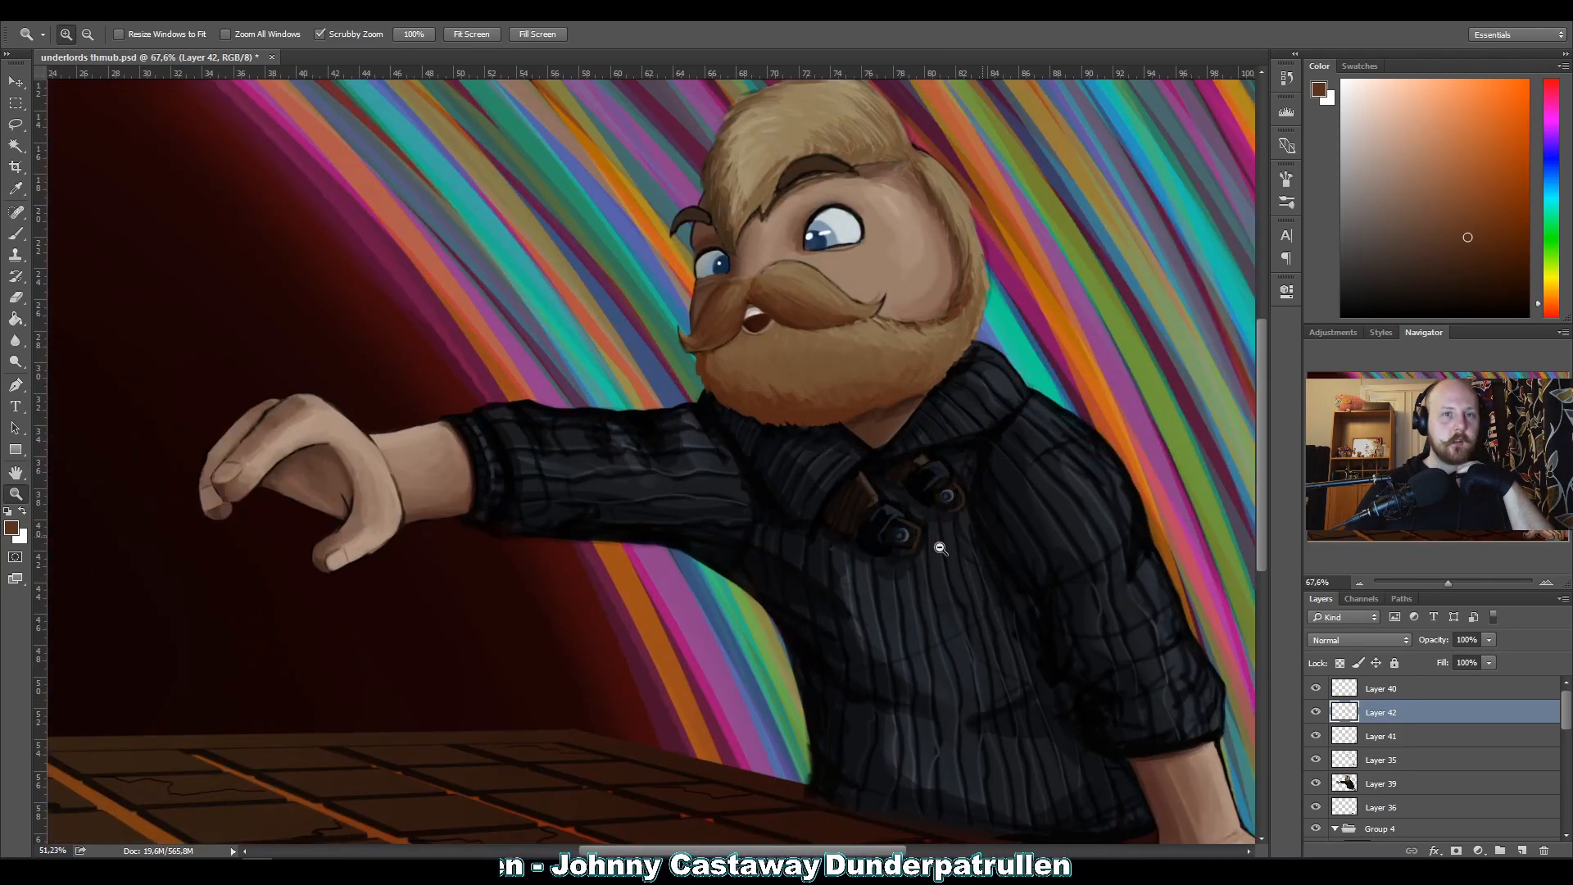
left_click_drag(1013, 527, 931, 510)
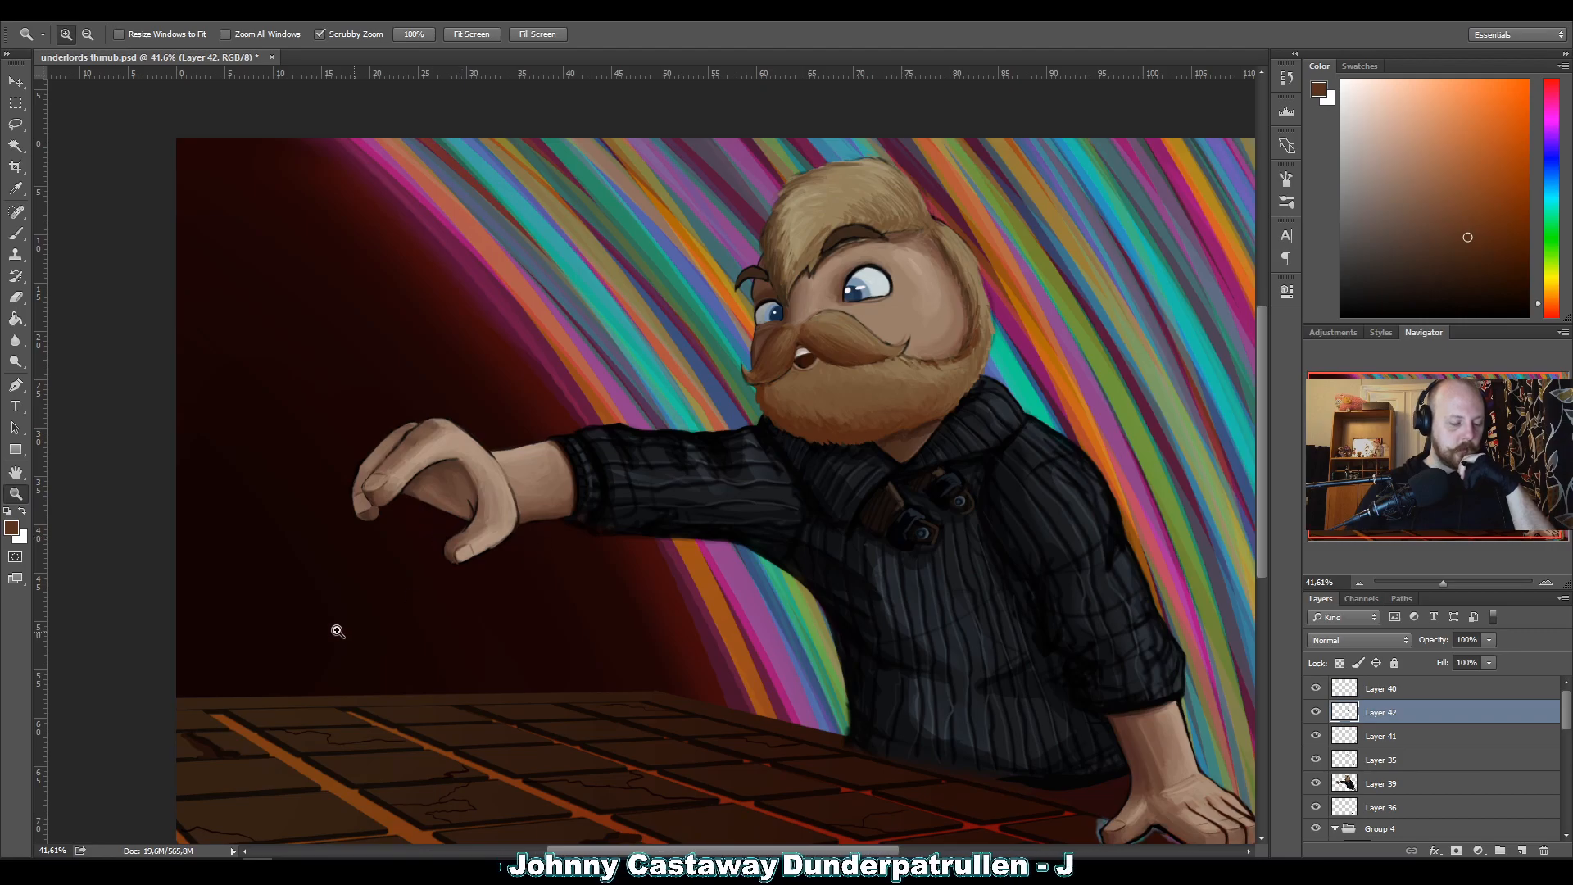
left_click_drag(658, 679, 713, 740)
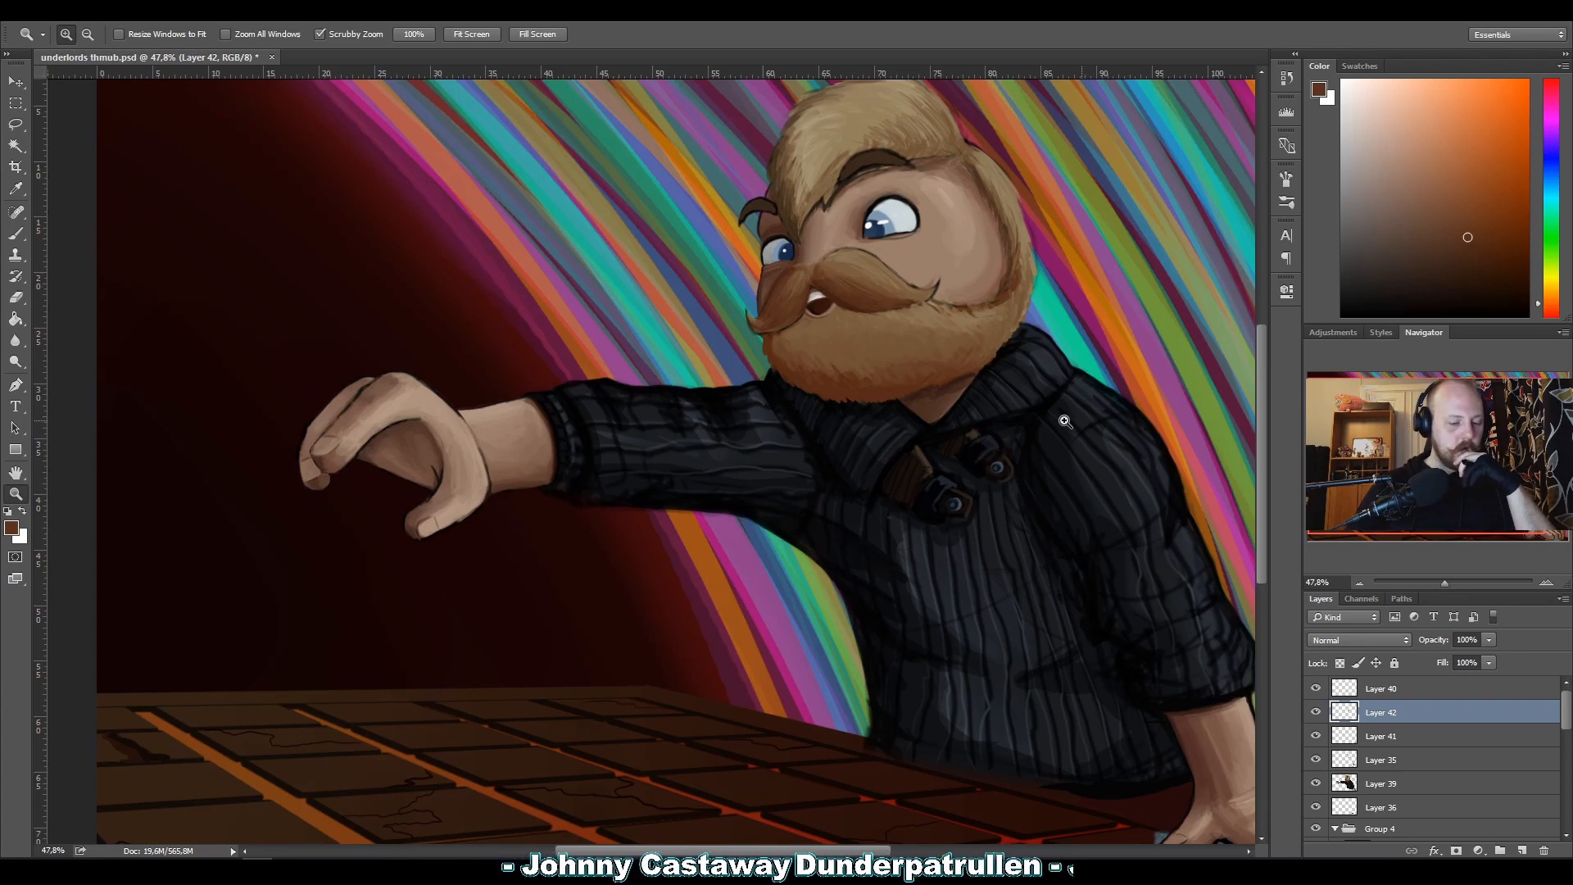
left_click_drag(1125, 282, 1098, 286)
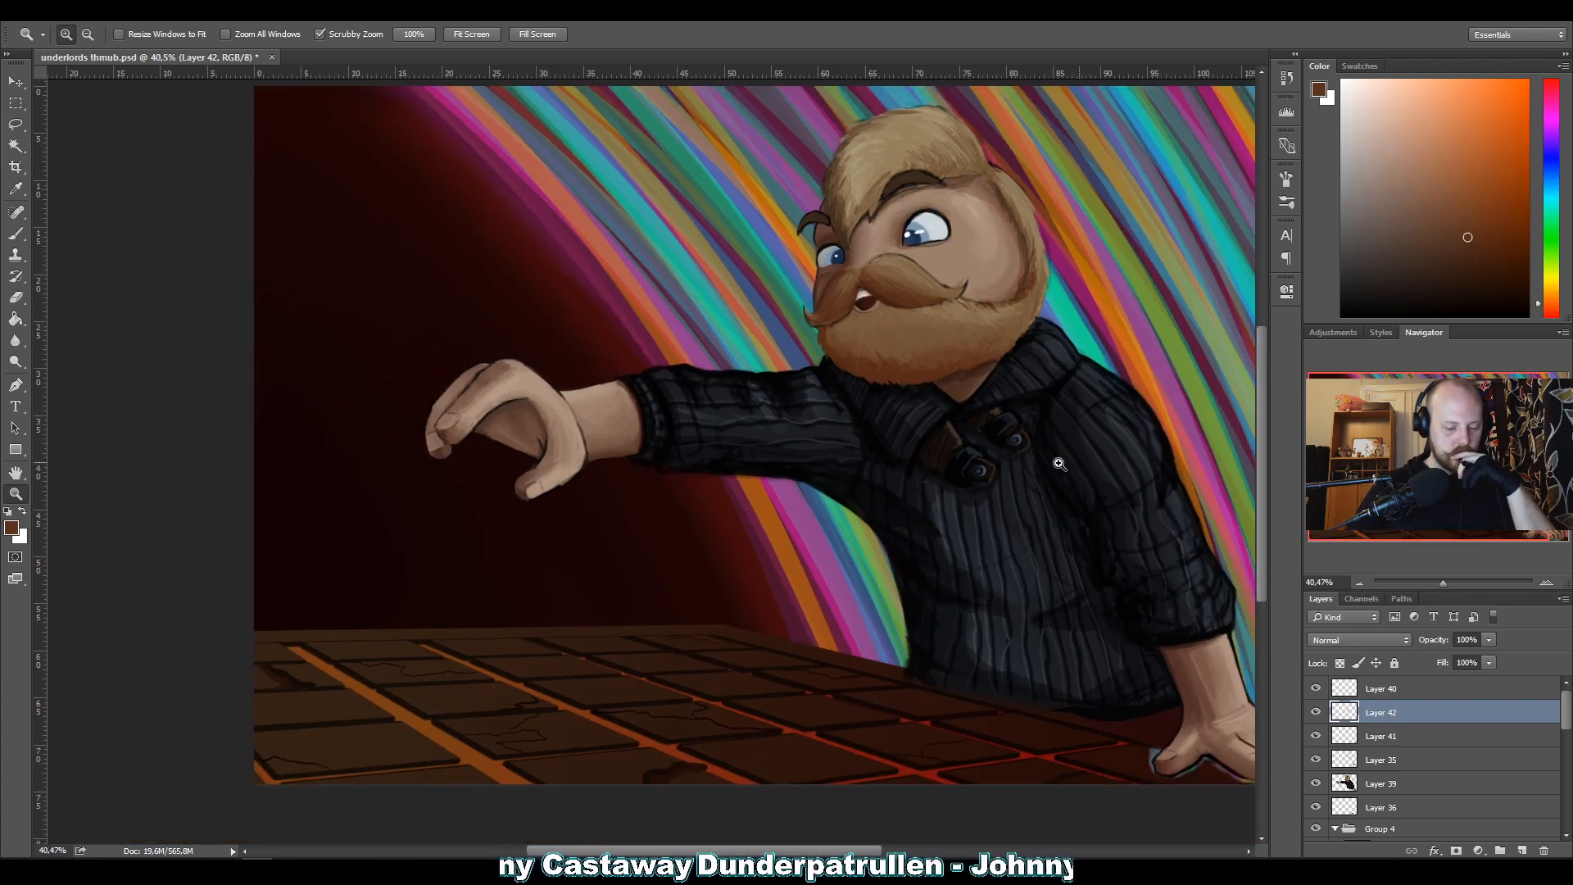
left_click_drag(1067, 461, 1006, 463)
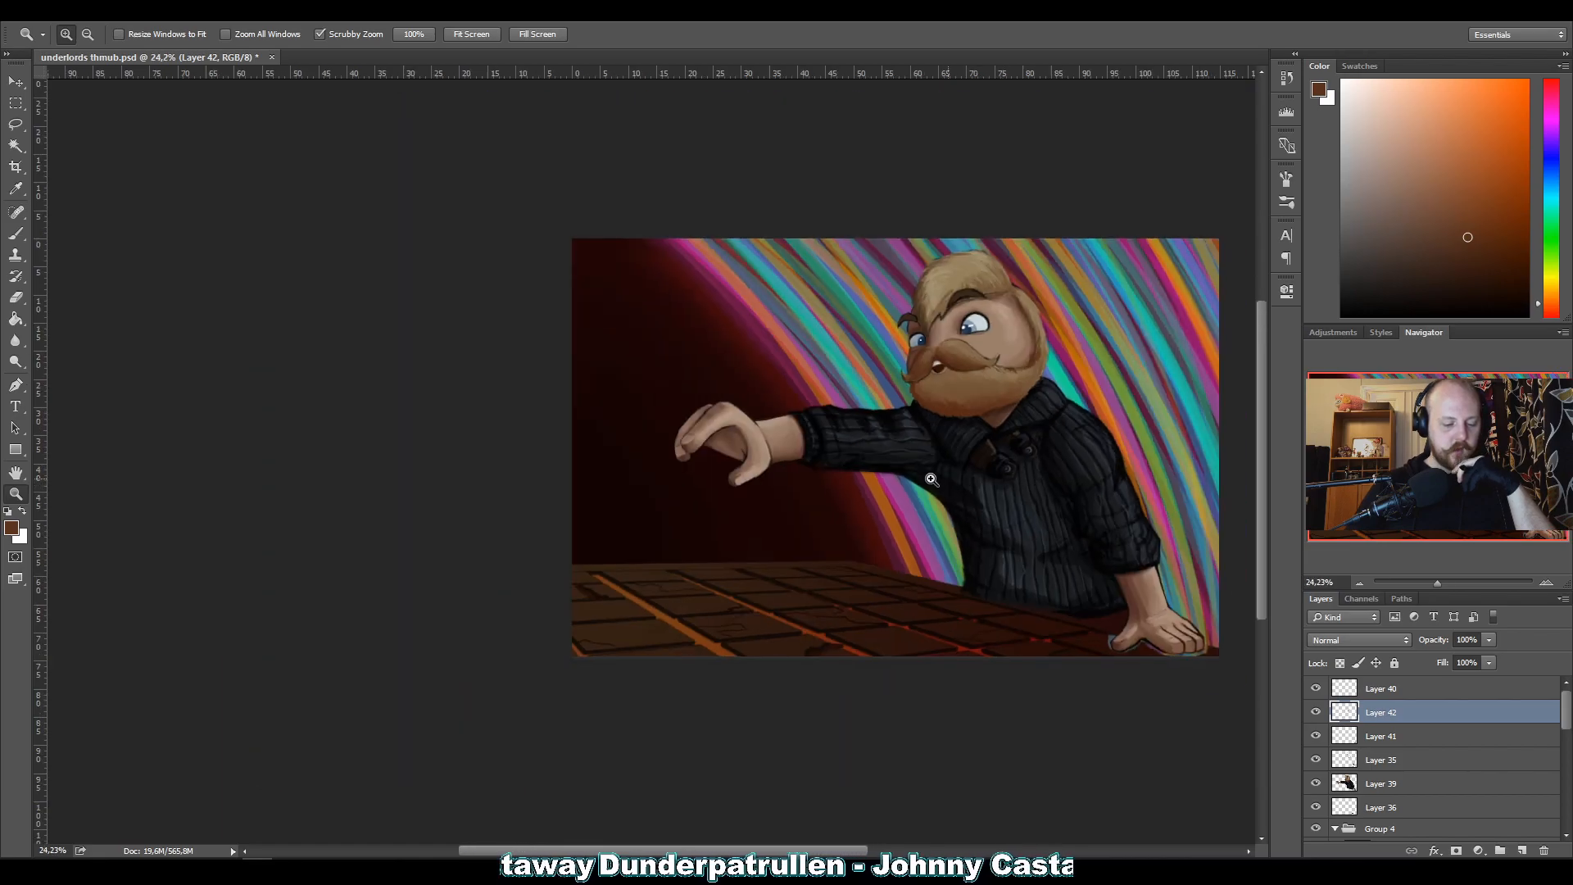
left_click_drag(722, 452, 801, 449)
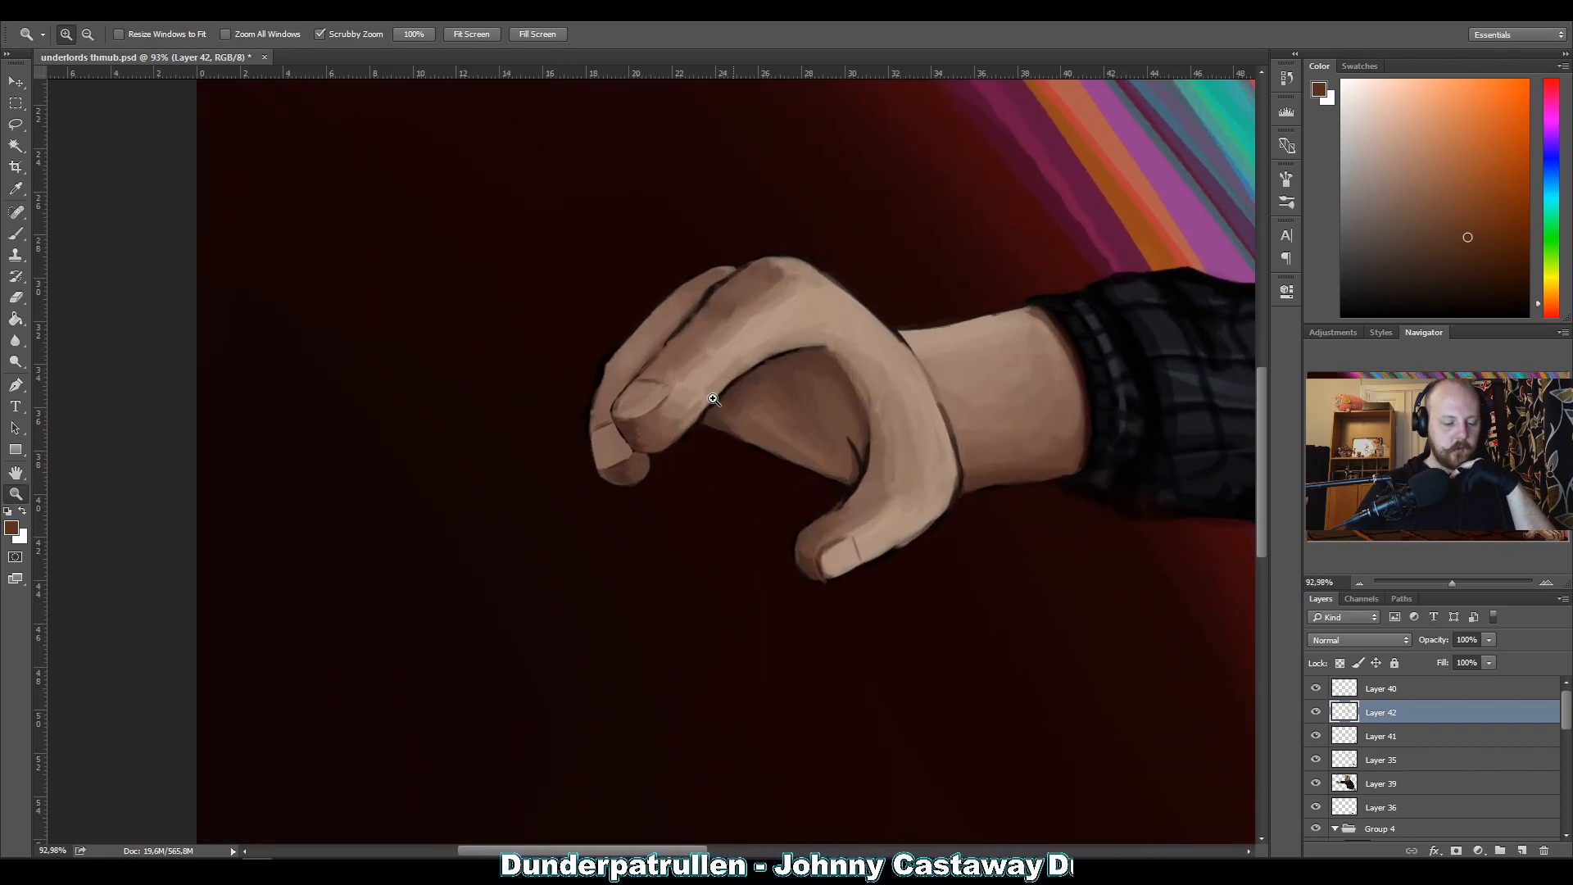
left_click_drag(1015, 451, 970, 453)
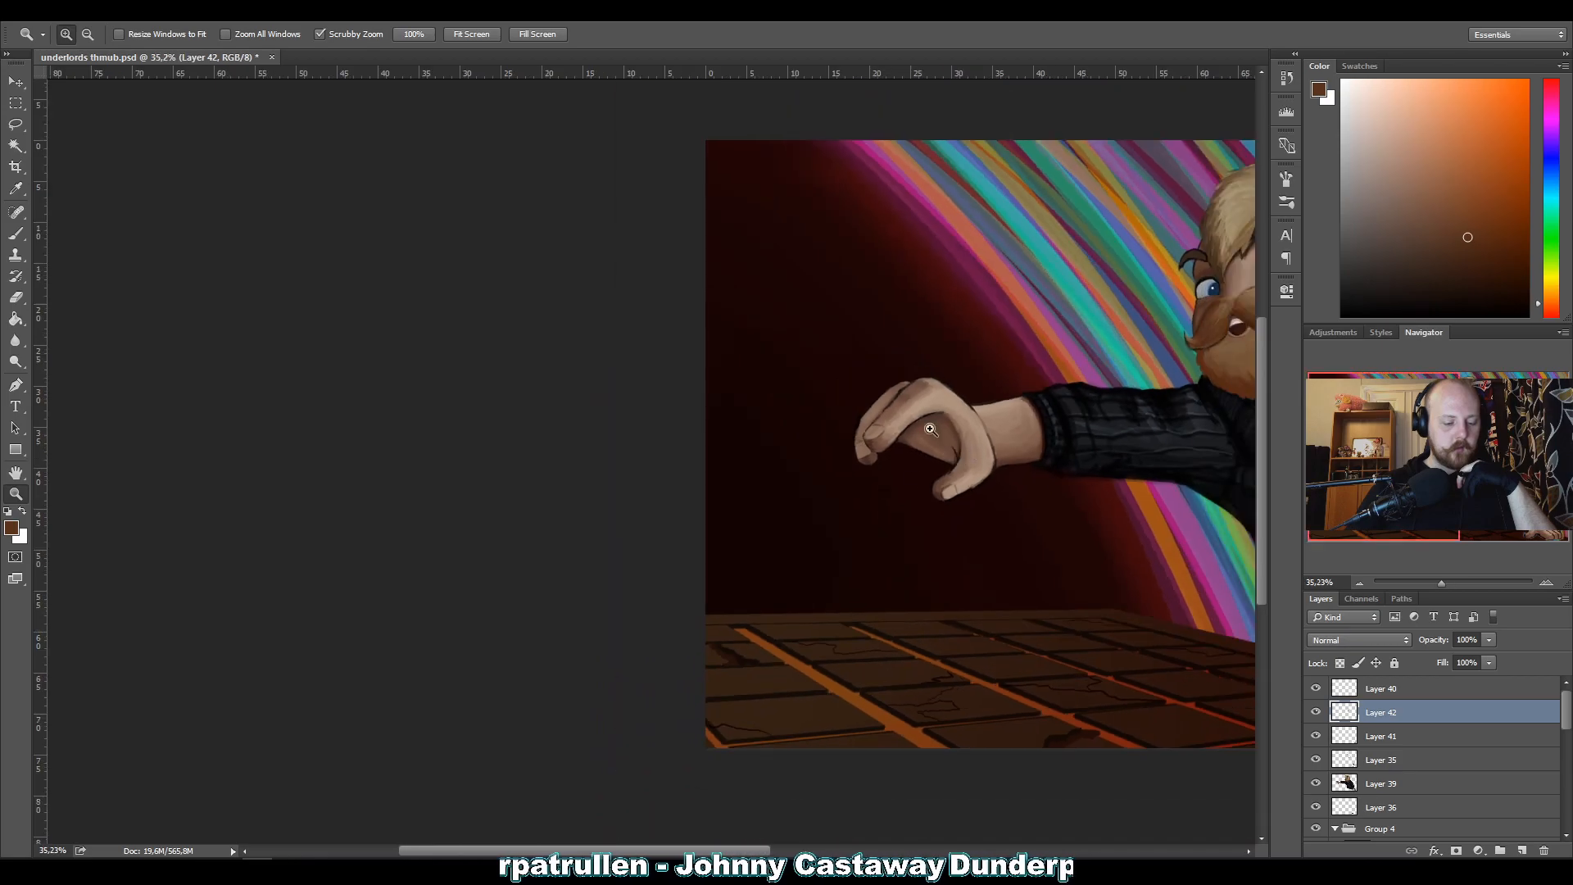
left_click_drag(1140, 508, 750, 490)
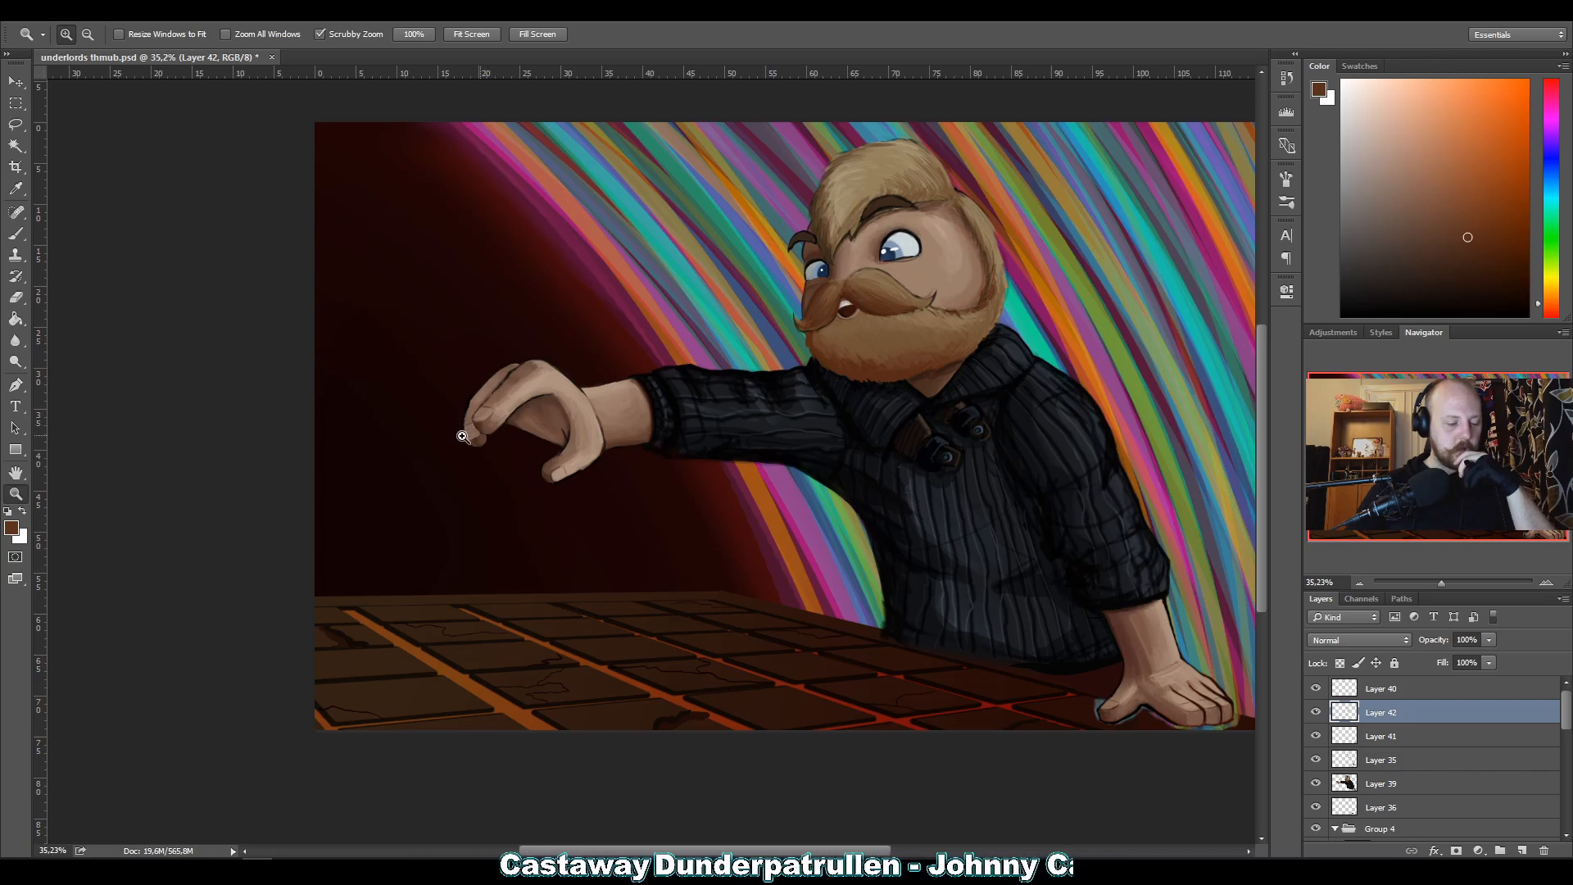
Try sketching a curved magenta guide line beside the outer fingertip of the outstretched hand with a size 9 brush.
left_click_drag(466, 446, 463, 429)
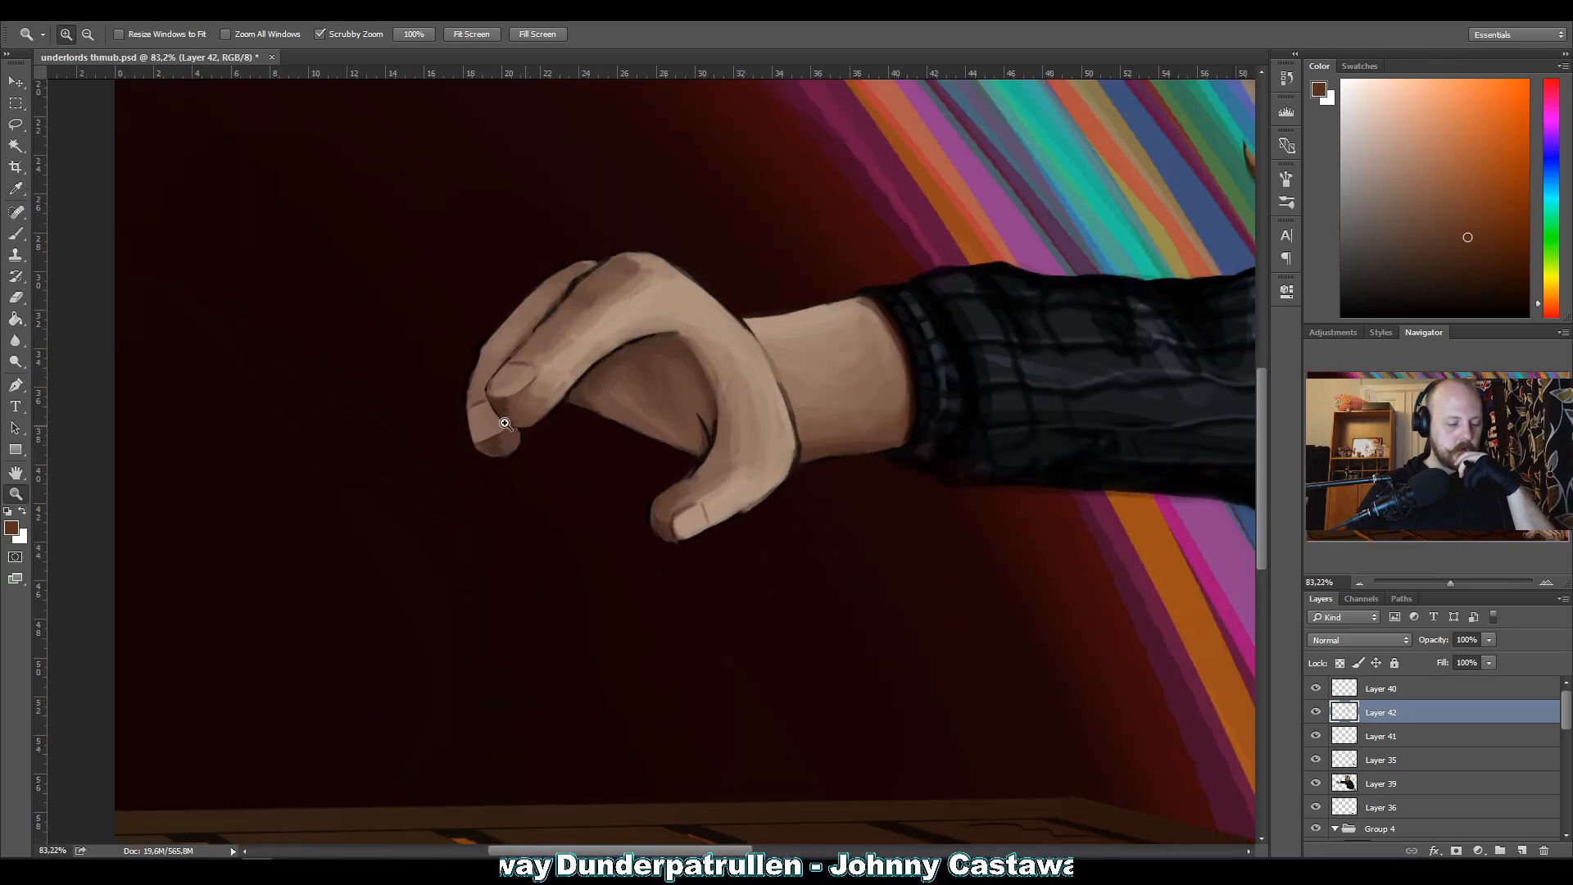
key("b")
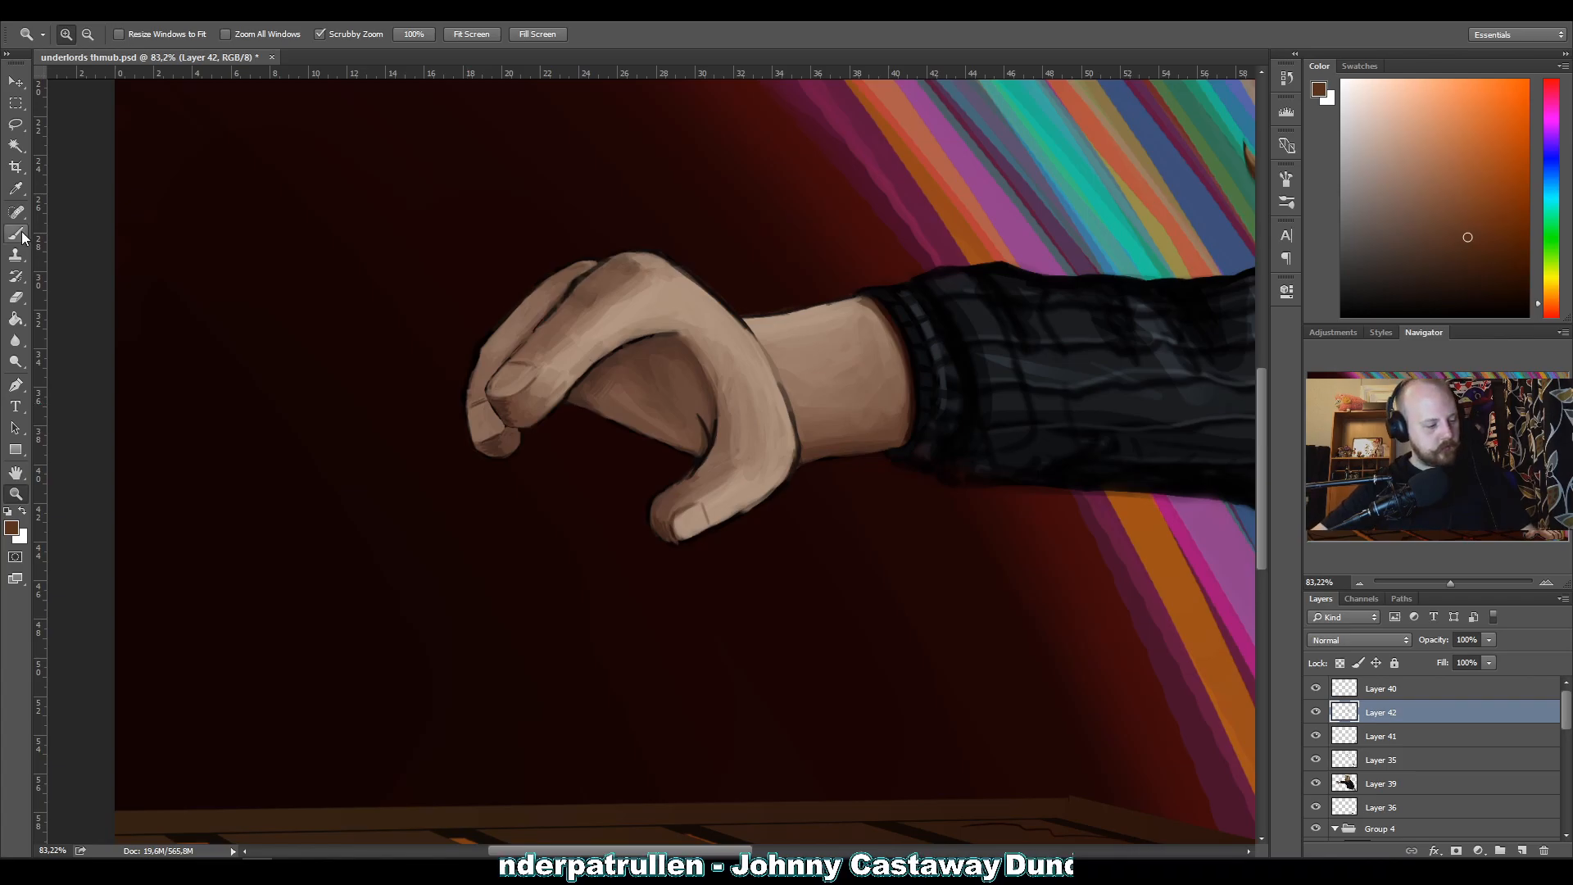
key("bracketleft")
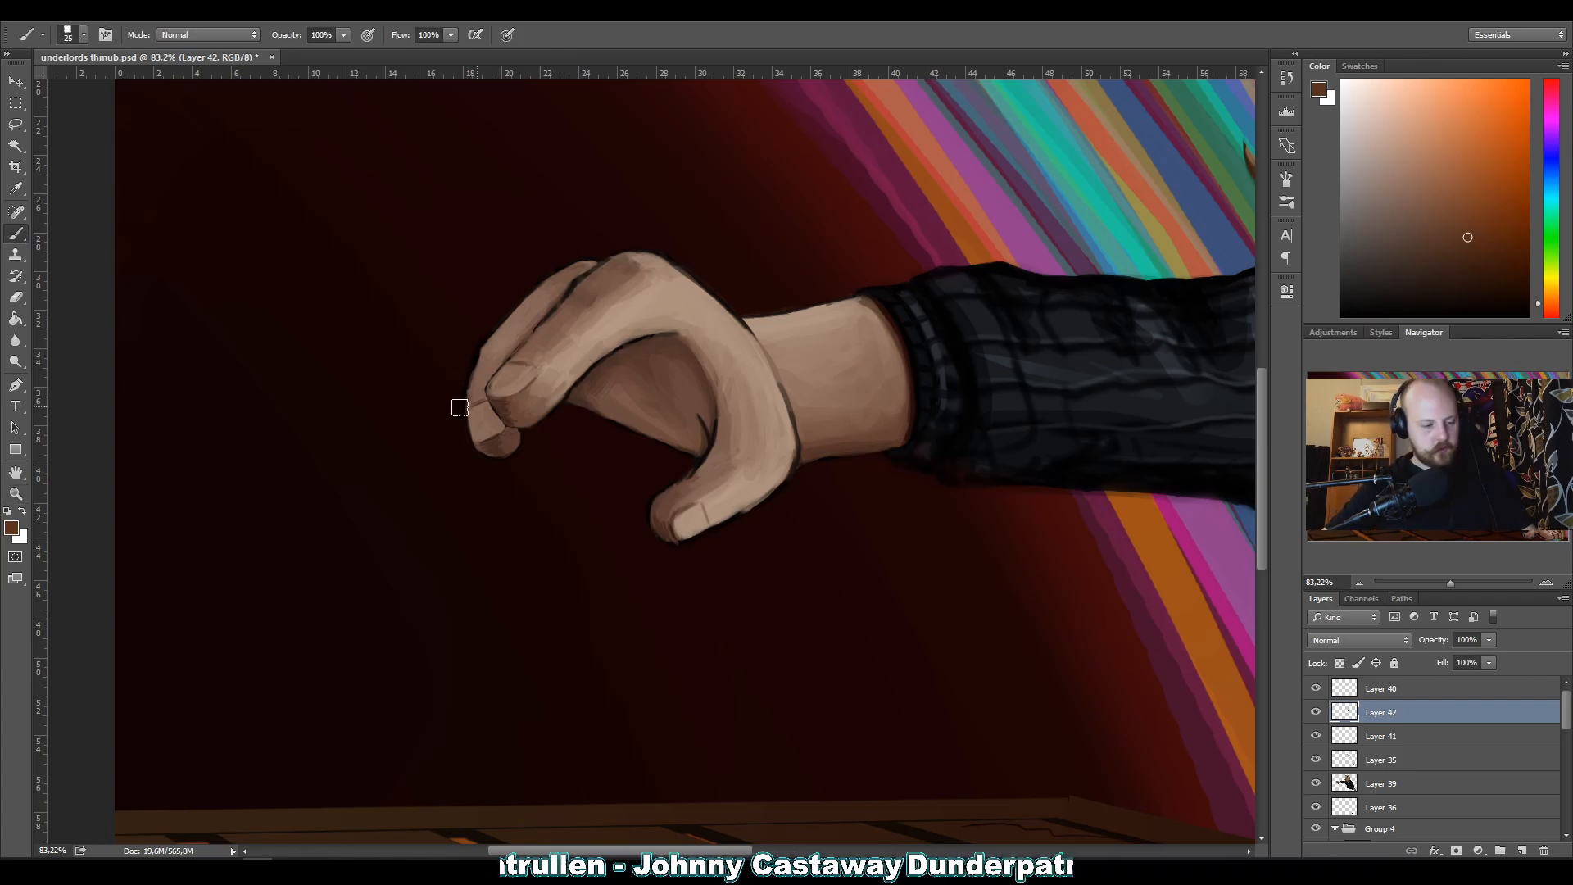
key("bracketleft")
mouse_move(1551, 130)
left_mouse_down()
mouse_move(1554, 87)
mouse_move(1557, 117)
mouse_move(1497, 139)
mouse_move(1500, 109)
left_mouse_up()
left_click_drag(466, 406, 474, 450)
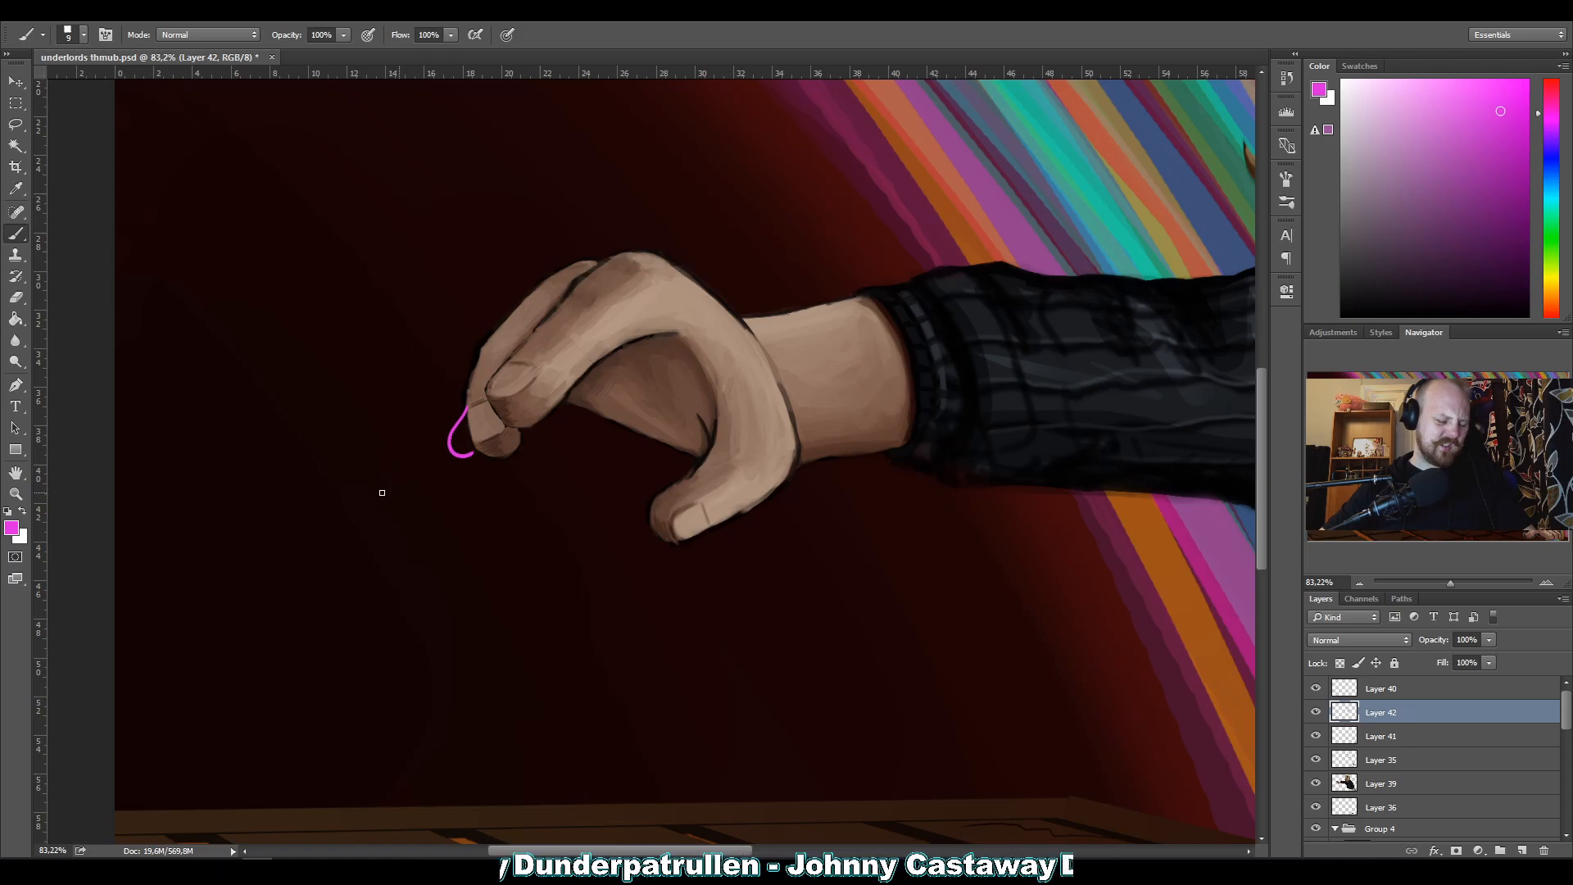
key("ctrl+z")
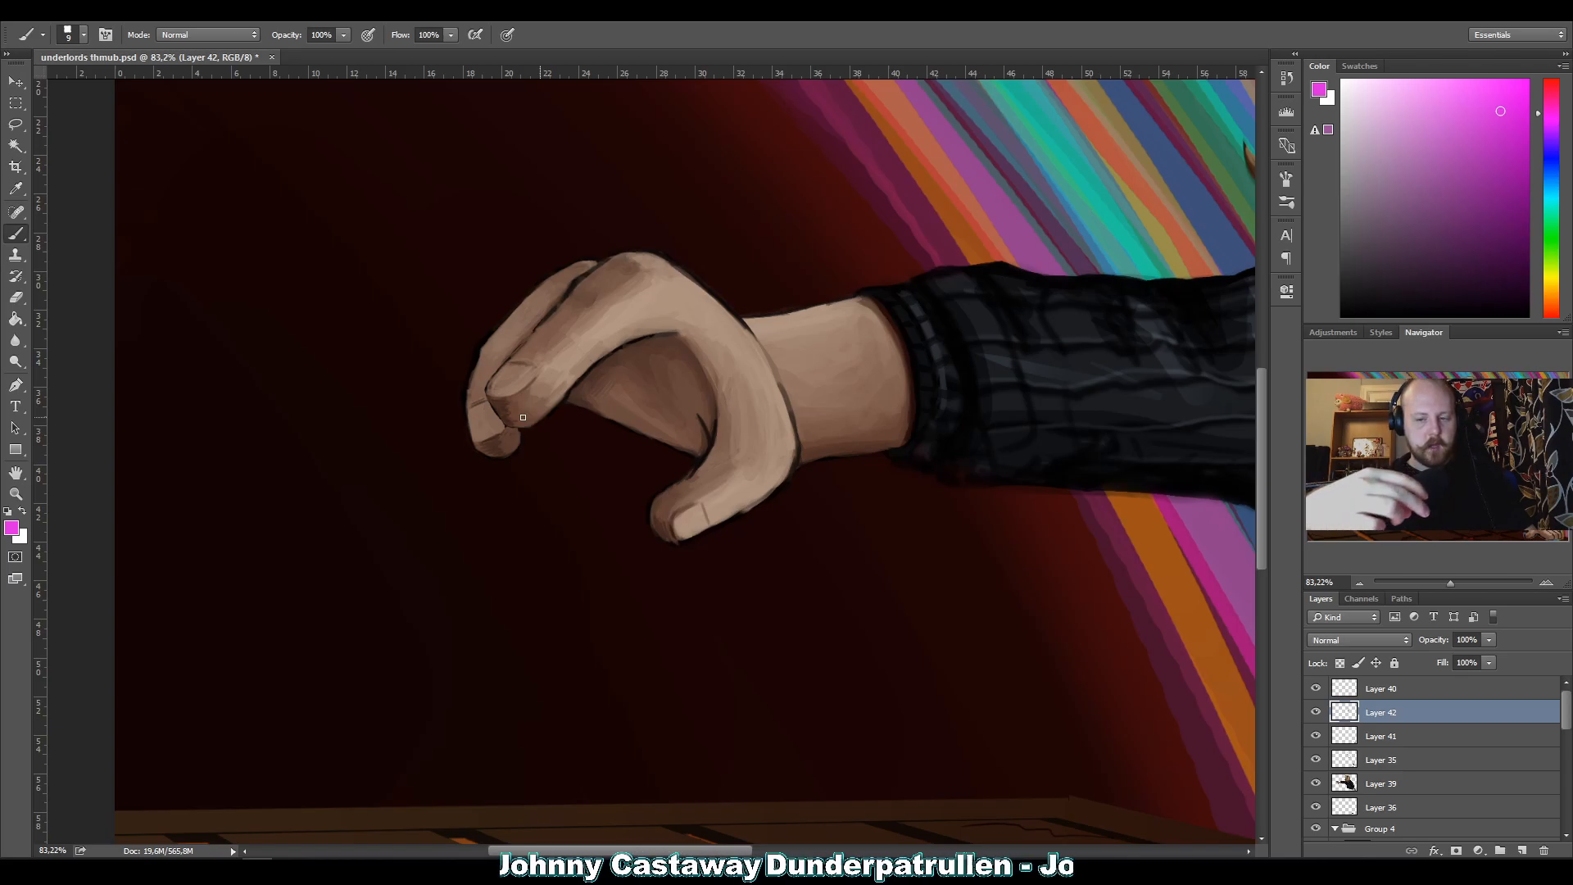
Try sketching a small magenta shape with a stem below the fingertips of the outstretched hand.
mouse_move(520, 443)
left_mouse_down()
mouse_move(555, 441)
mouse_move(534, 417)
left_mouse_up()
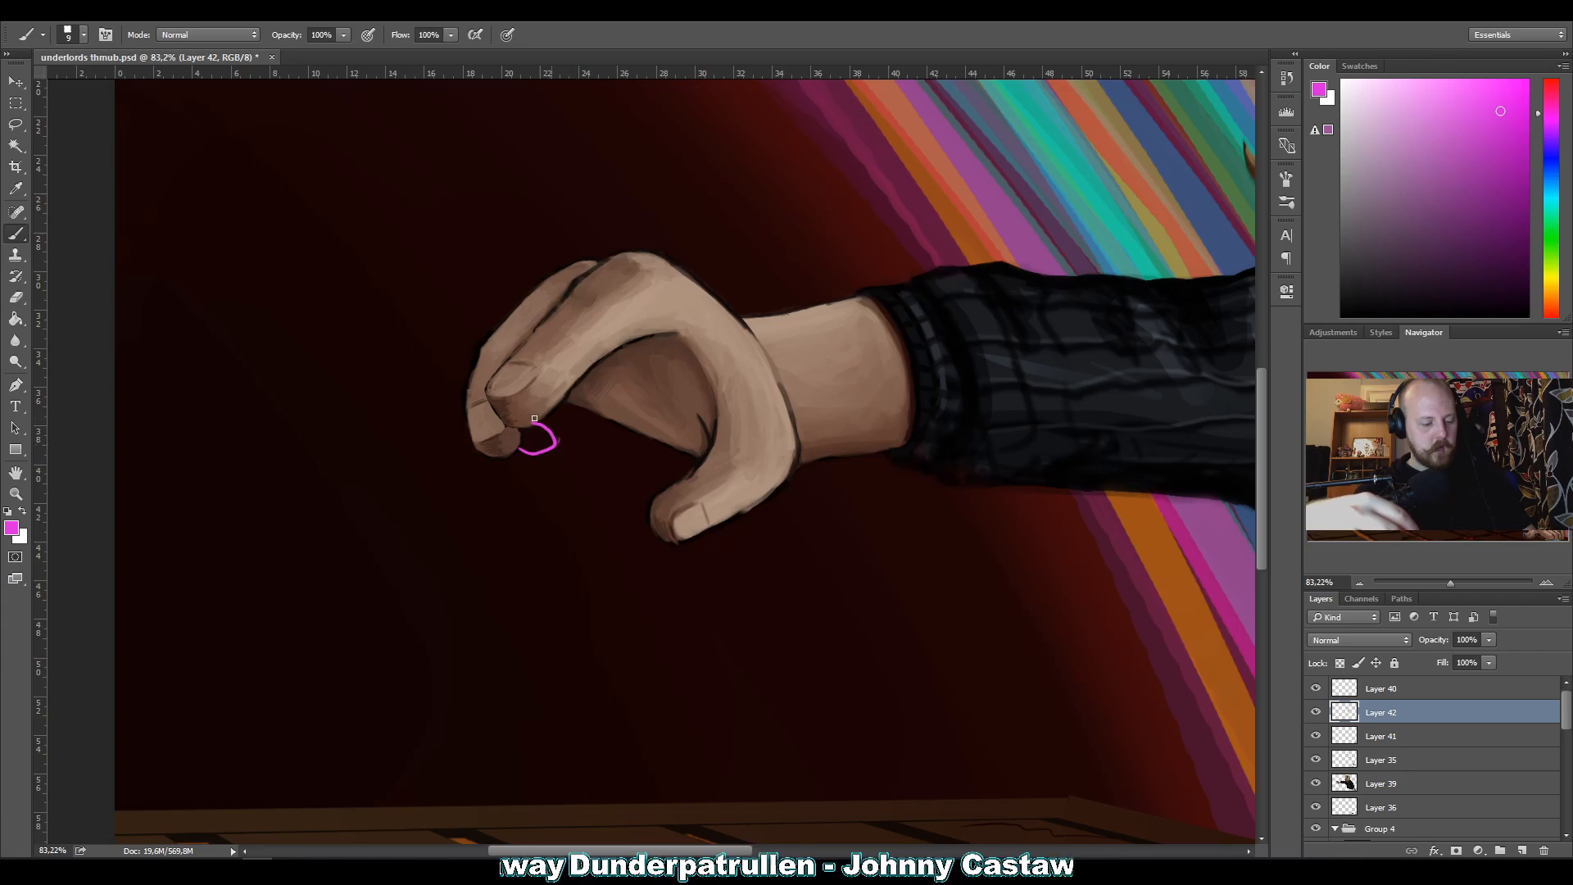
mouse_move(556, 468)
left_mouse_down()
mouse_move(570, 482)
mouse_move(543, 555)
left_mouse_up()
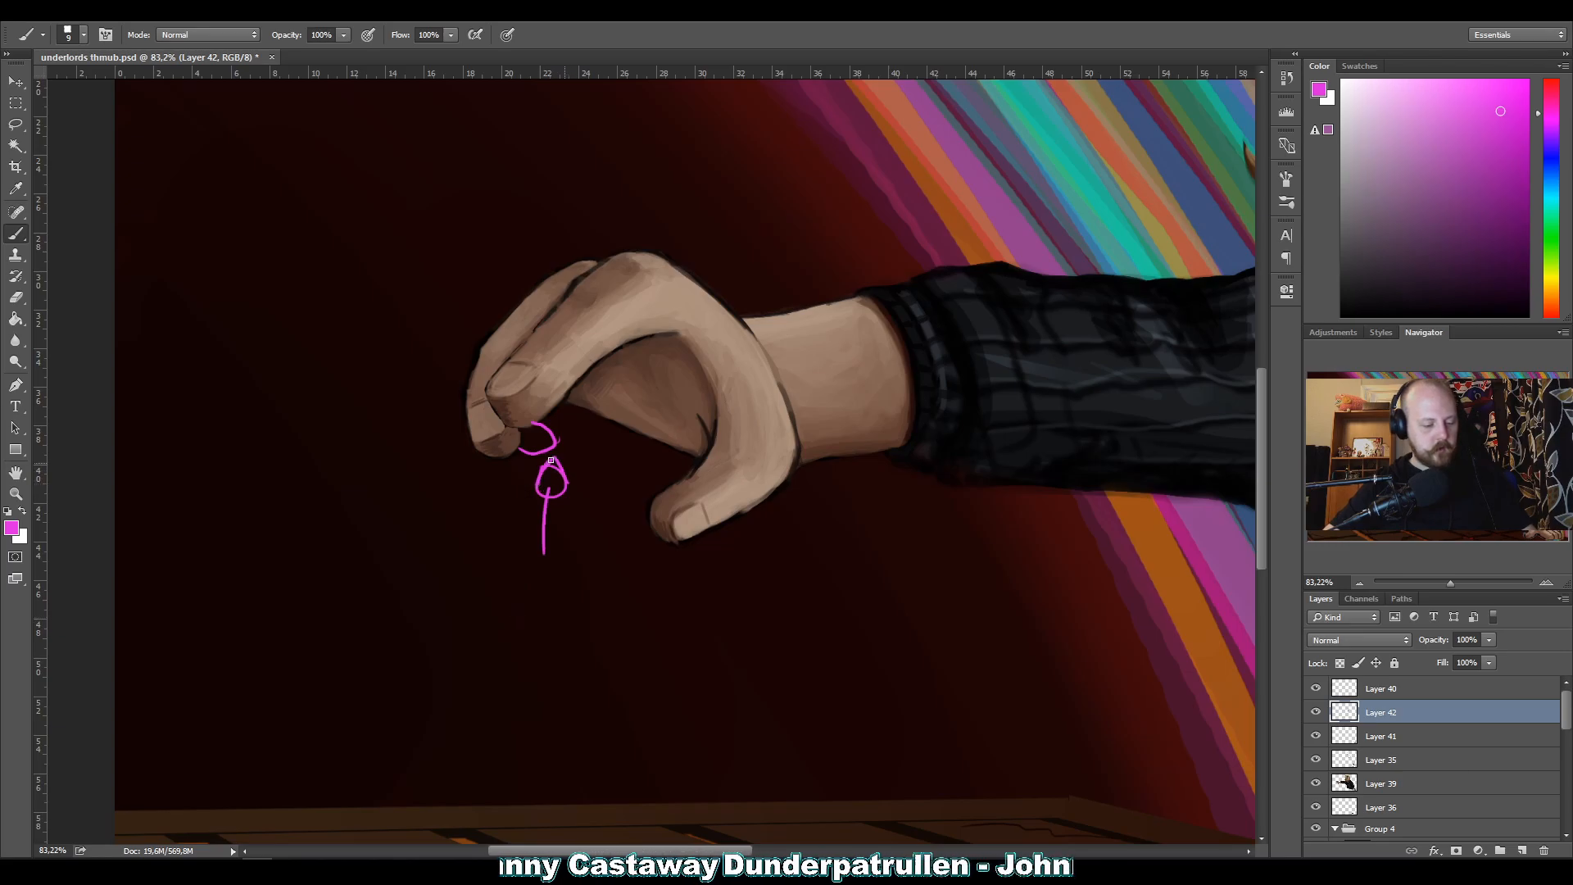
left_click_drag(560, 483, 531, 486)
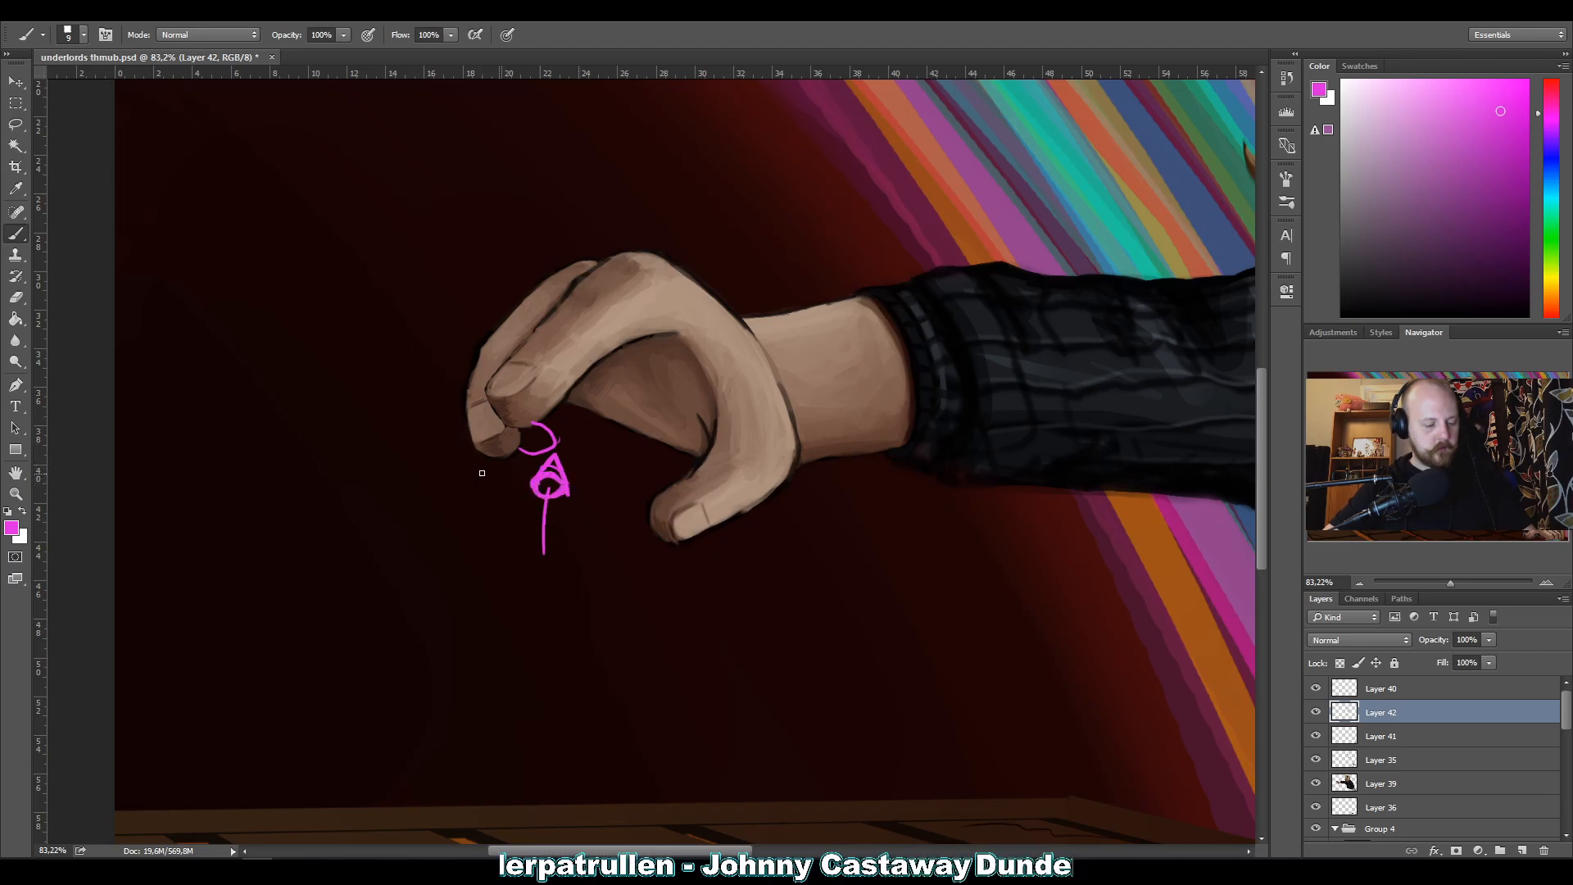
mouse_move(558, 457)
left_mouse_down()
mouse_move(555, 490)
mouse_move(555, 393)
mouse_move(532, 557)
mouse_move(519, 435)
left_mouse_up()
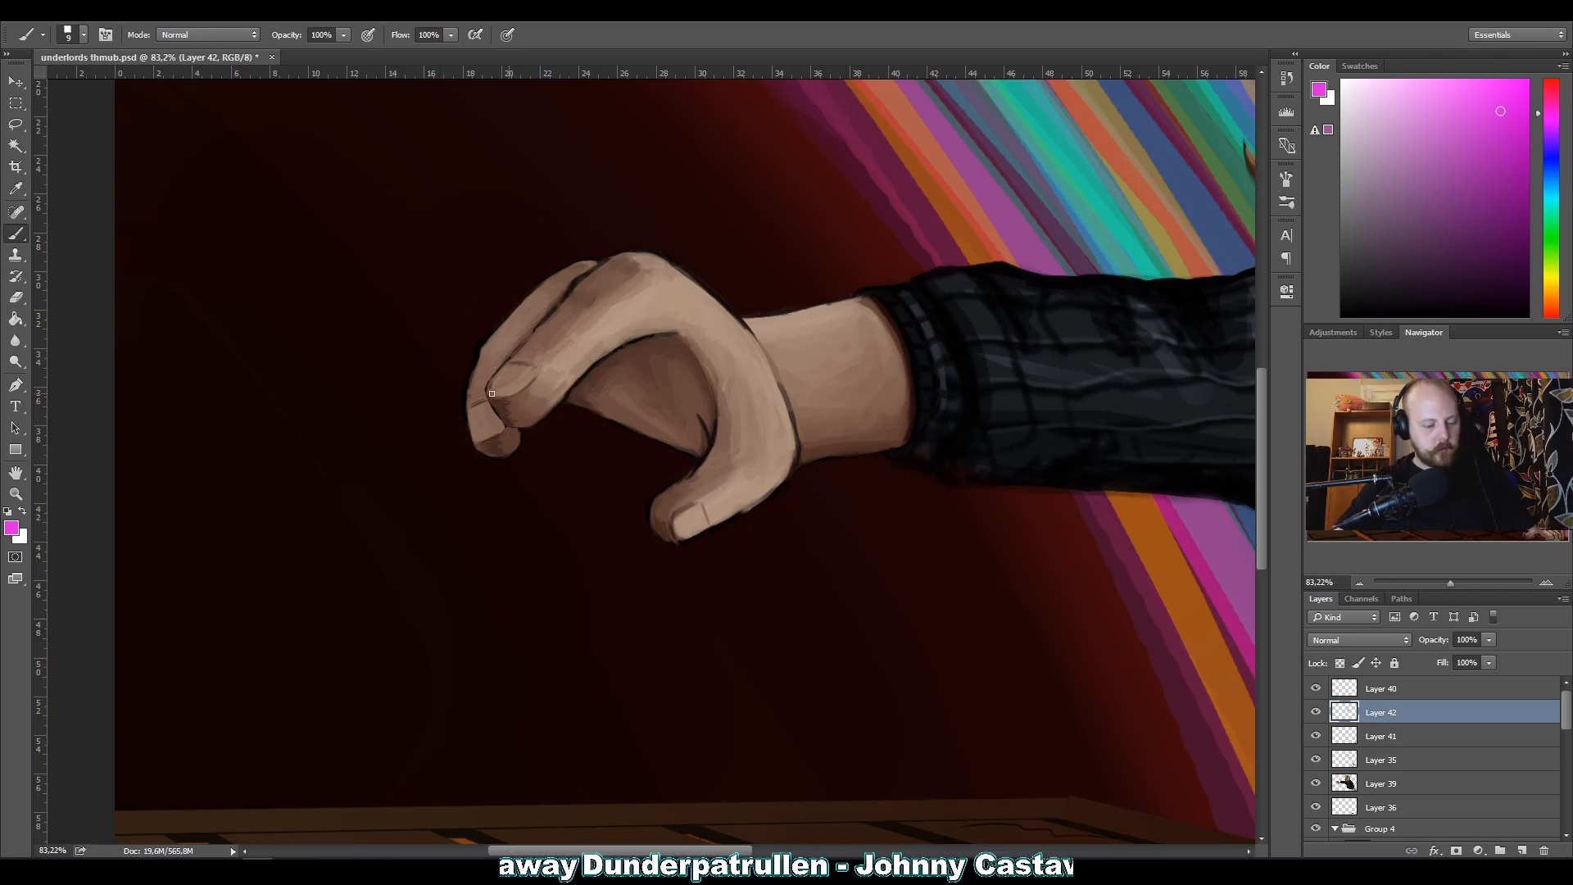
Examine the outstretched hand, sleeve and chest, and compare the painting with and without Layer 42.
left_click_drag(517, 465, 365, 551)
left_click_drag(414, 505, 534, 492)
left_click_drag(379, 458, 474, 451)
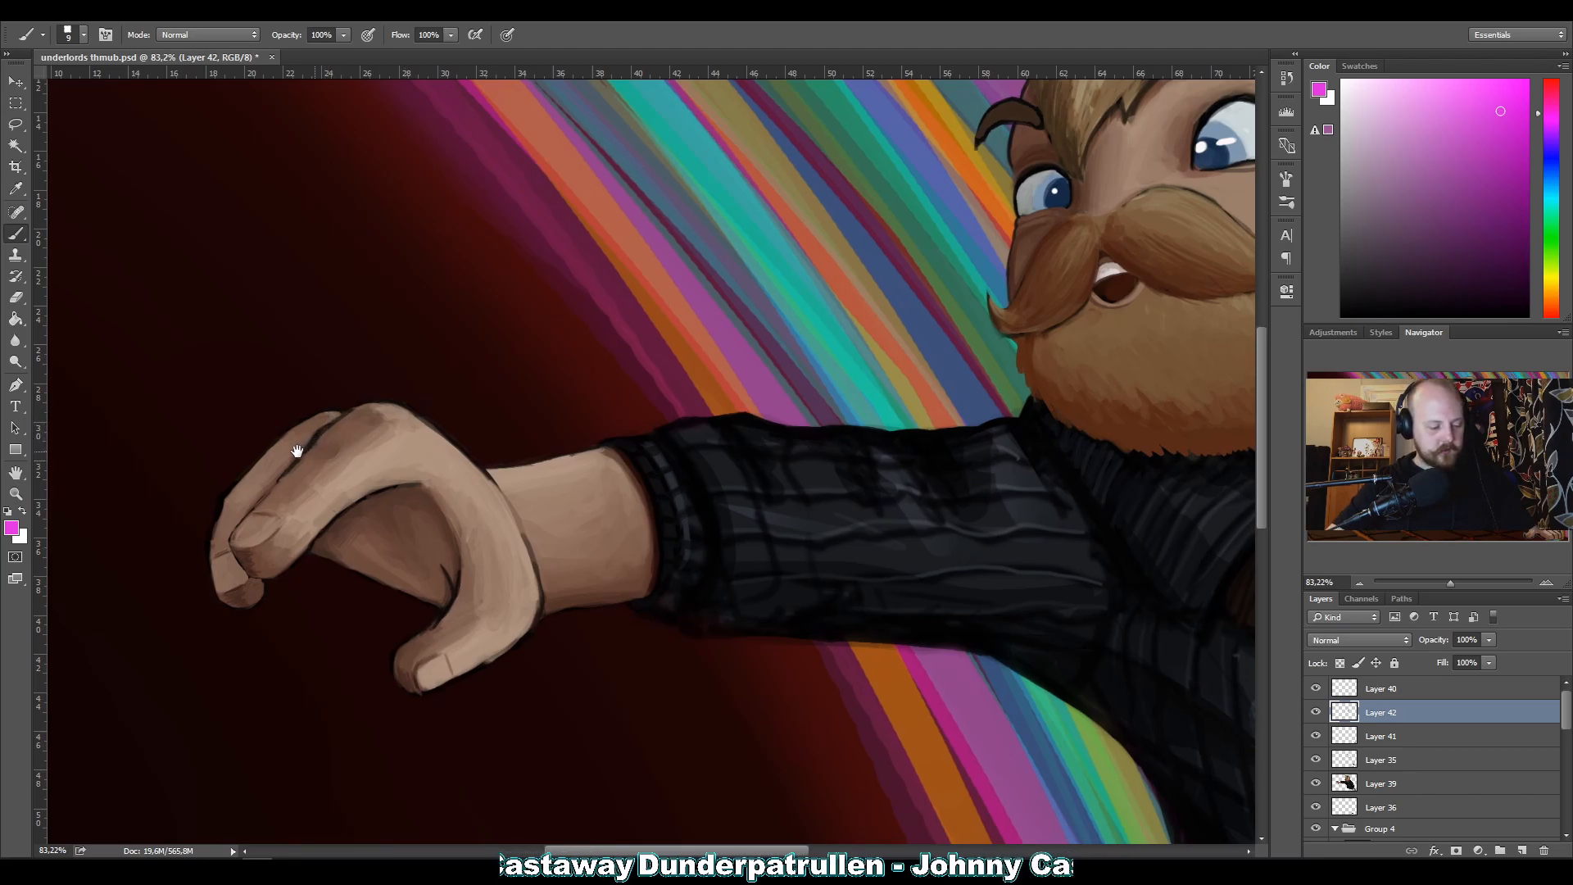
left_click_drag(302, 445, 512, 414)
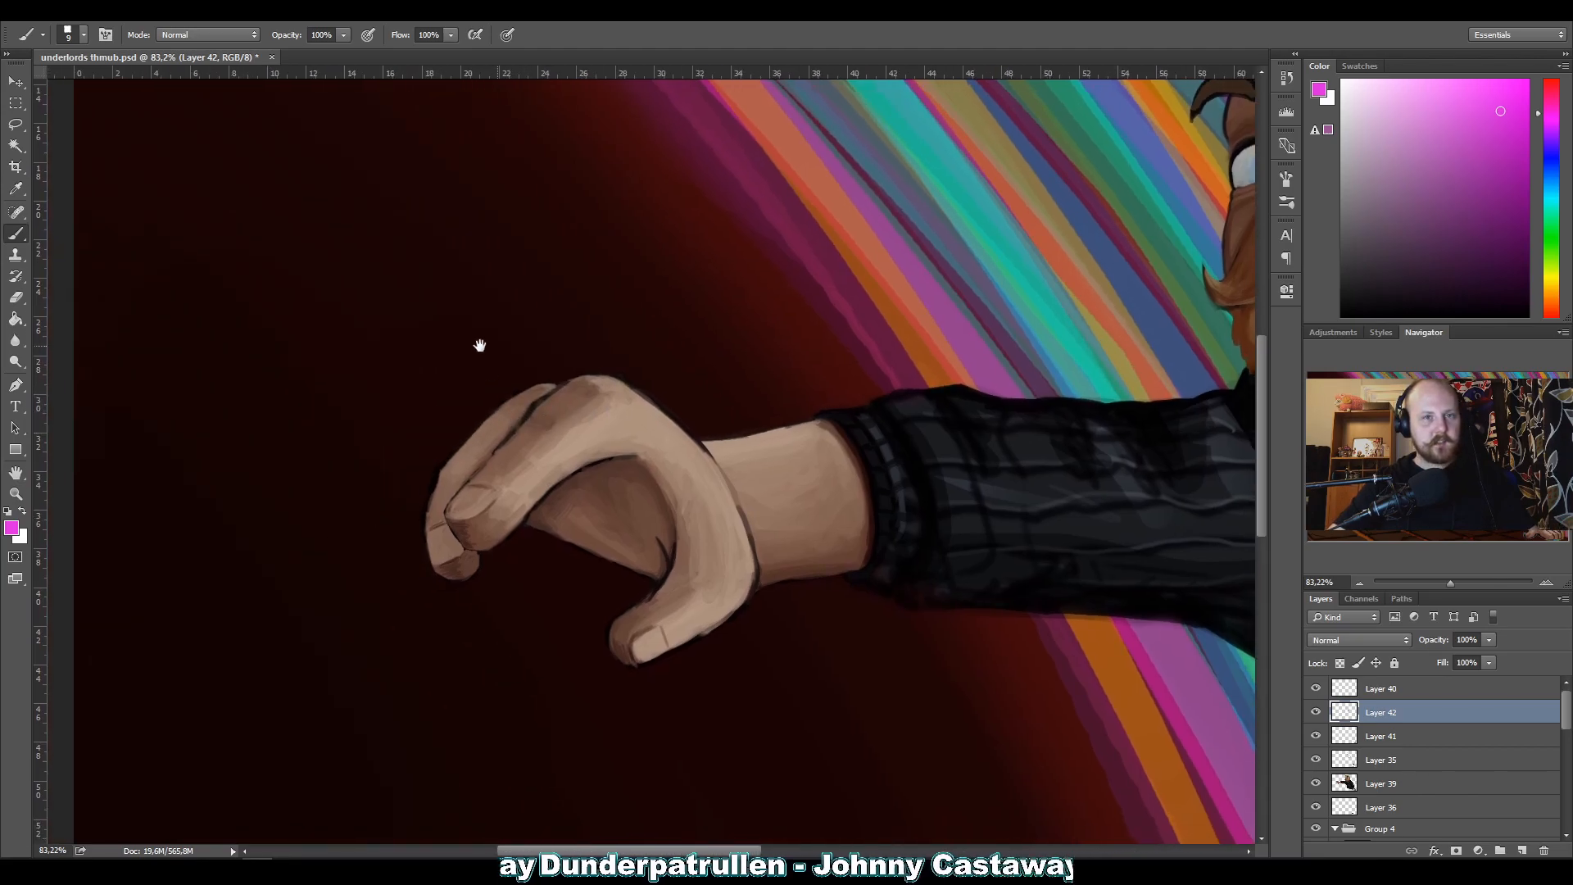
mouse_move(479, 345)
left_mouse_down()
mouse_move(415, 555)
mouse_move(527, 554)
mouse_move(472, 483)
mouse_move(457, 555)
mouse_move(481, 528)
left_mouse_up()
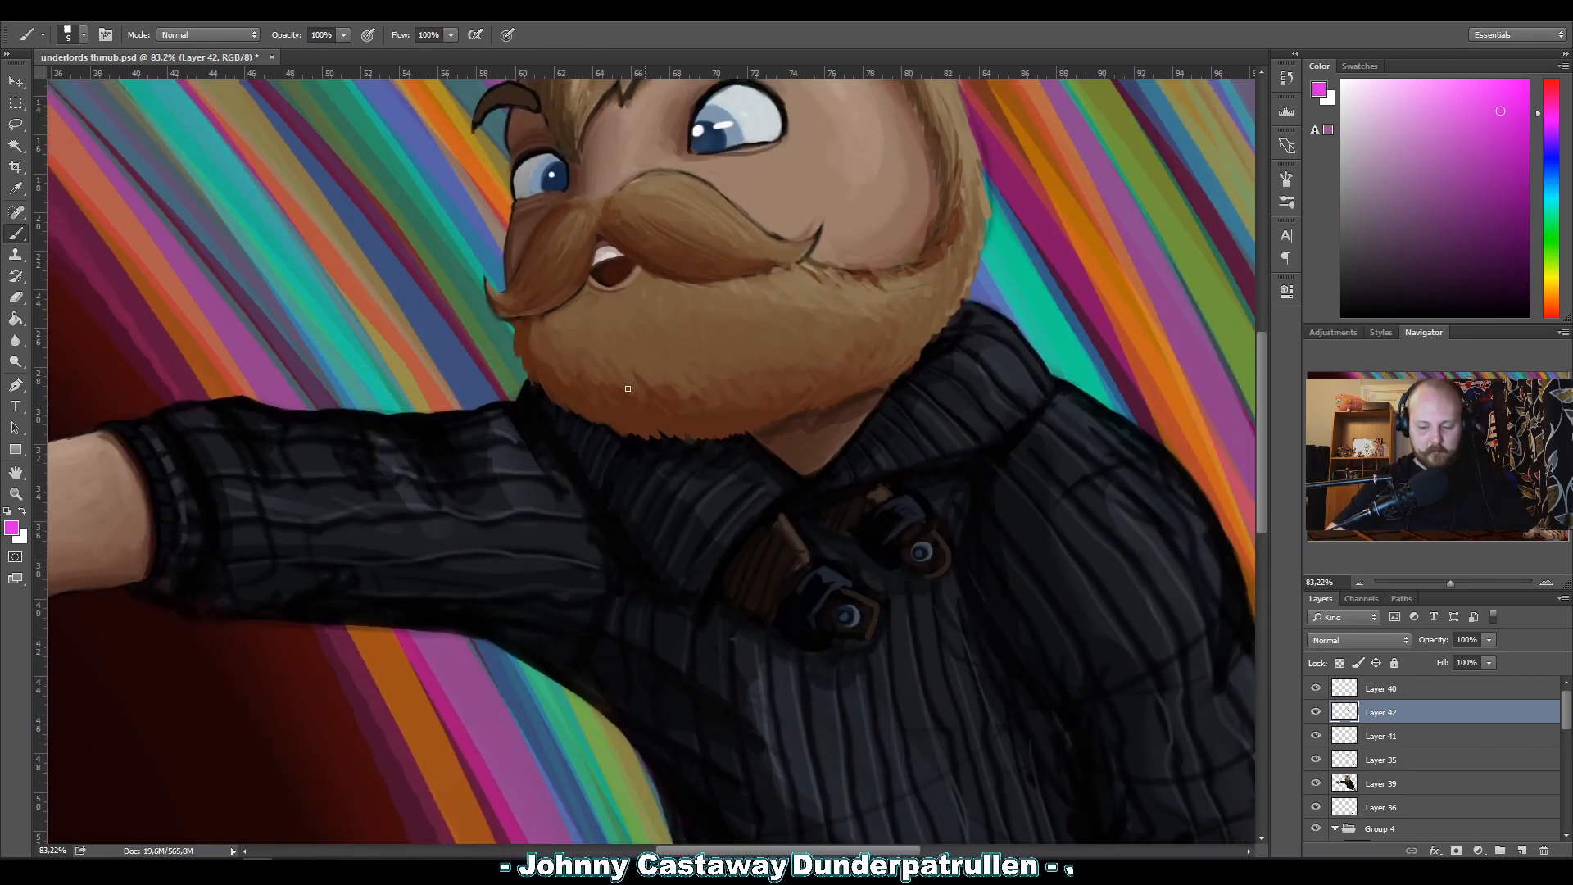
left_click(1315, 712)
left_click(1315, 713)
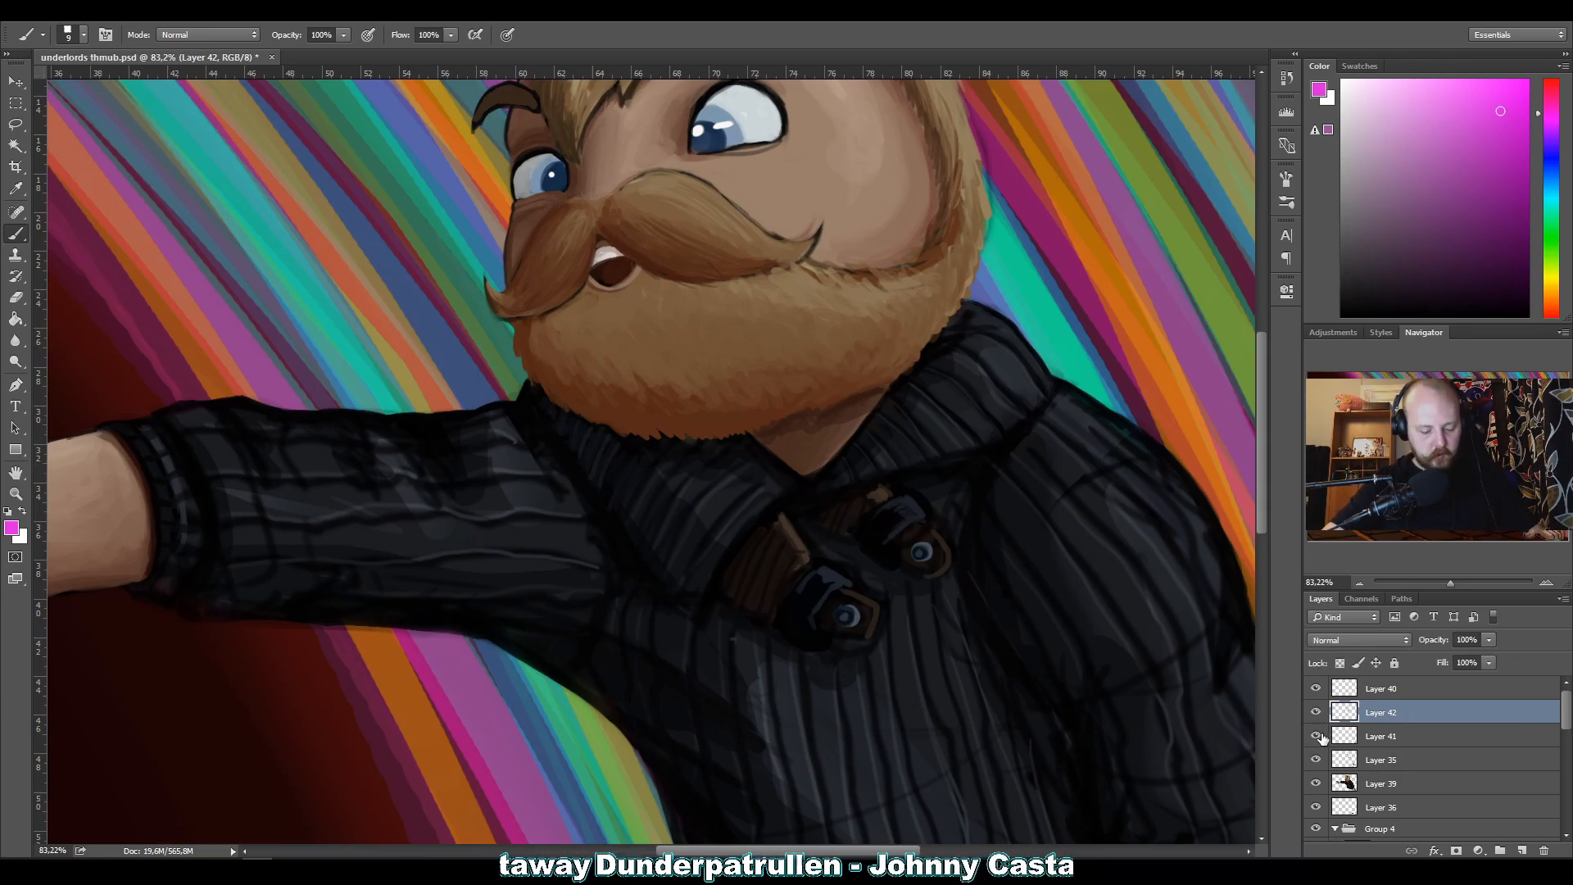
Touch up the sweater collar and the shoulder's outer edge with sampled near-black and dark grey tones at brush size 9.
left_click(697, 443, "alt")
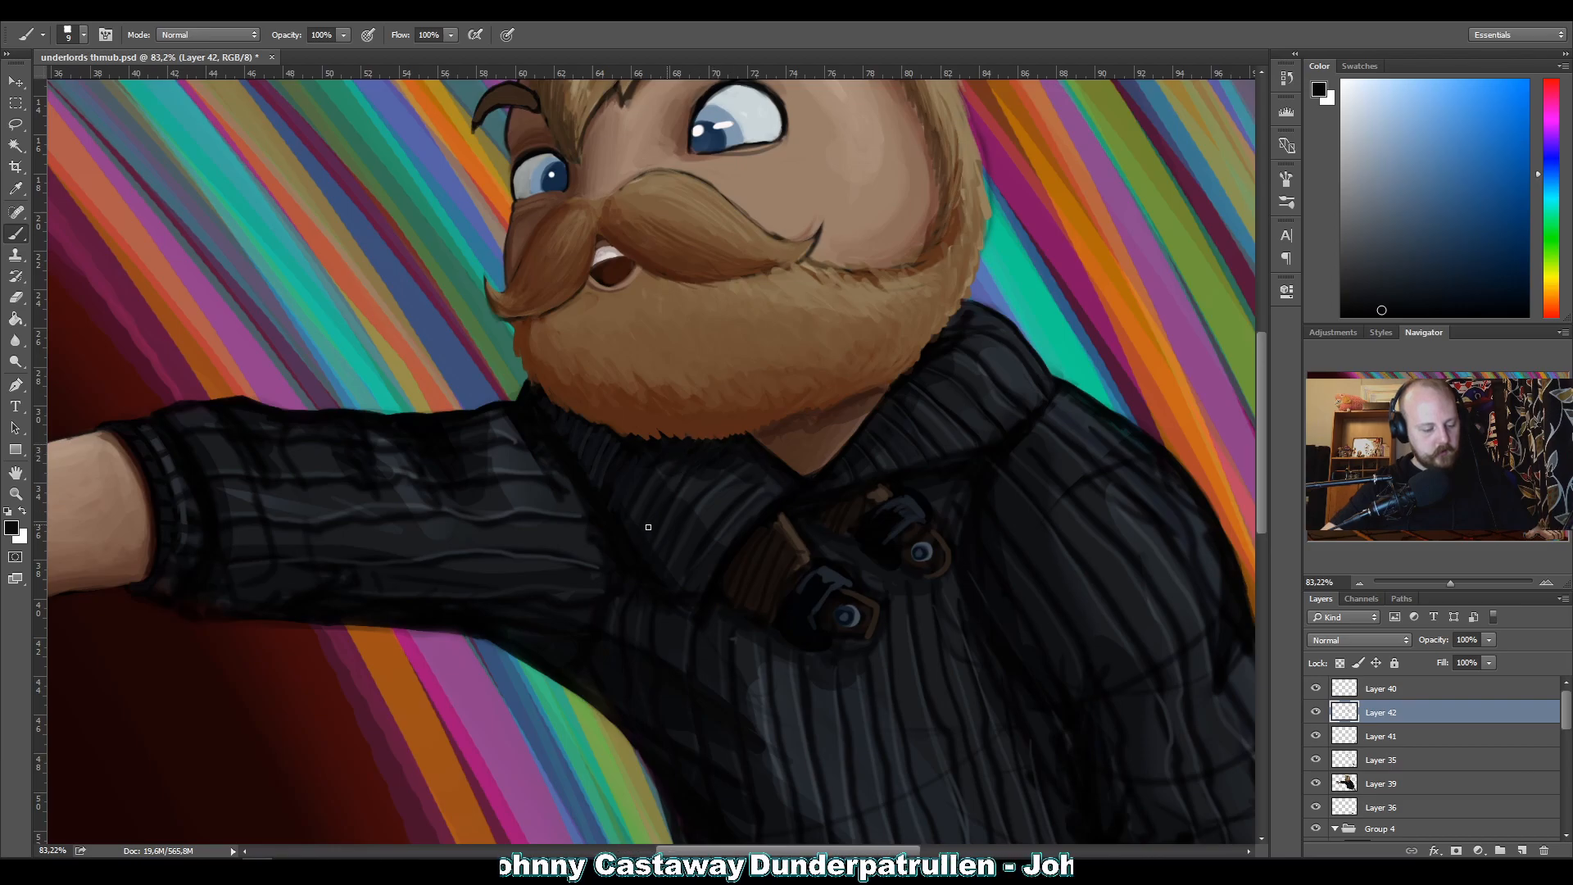
left_click(658, 496, "alt")
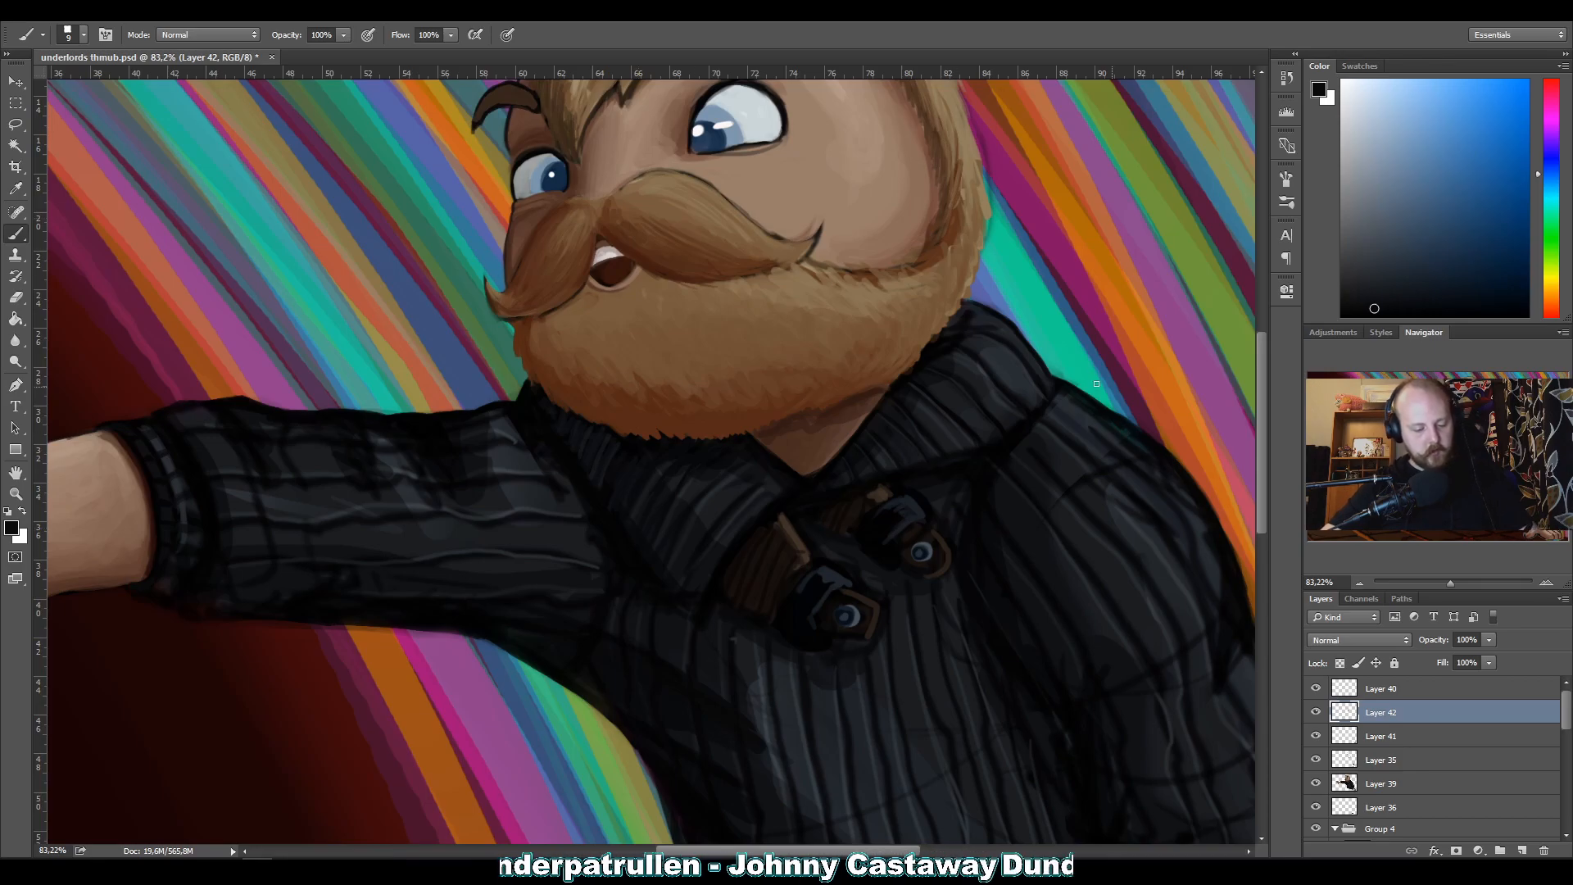
left_click(1074, 459, "alt")
left_click_drag(1095, 412, 1138, 442)
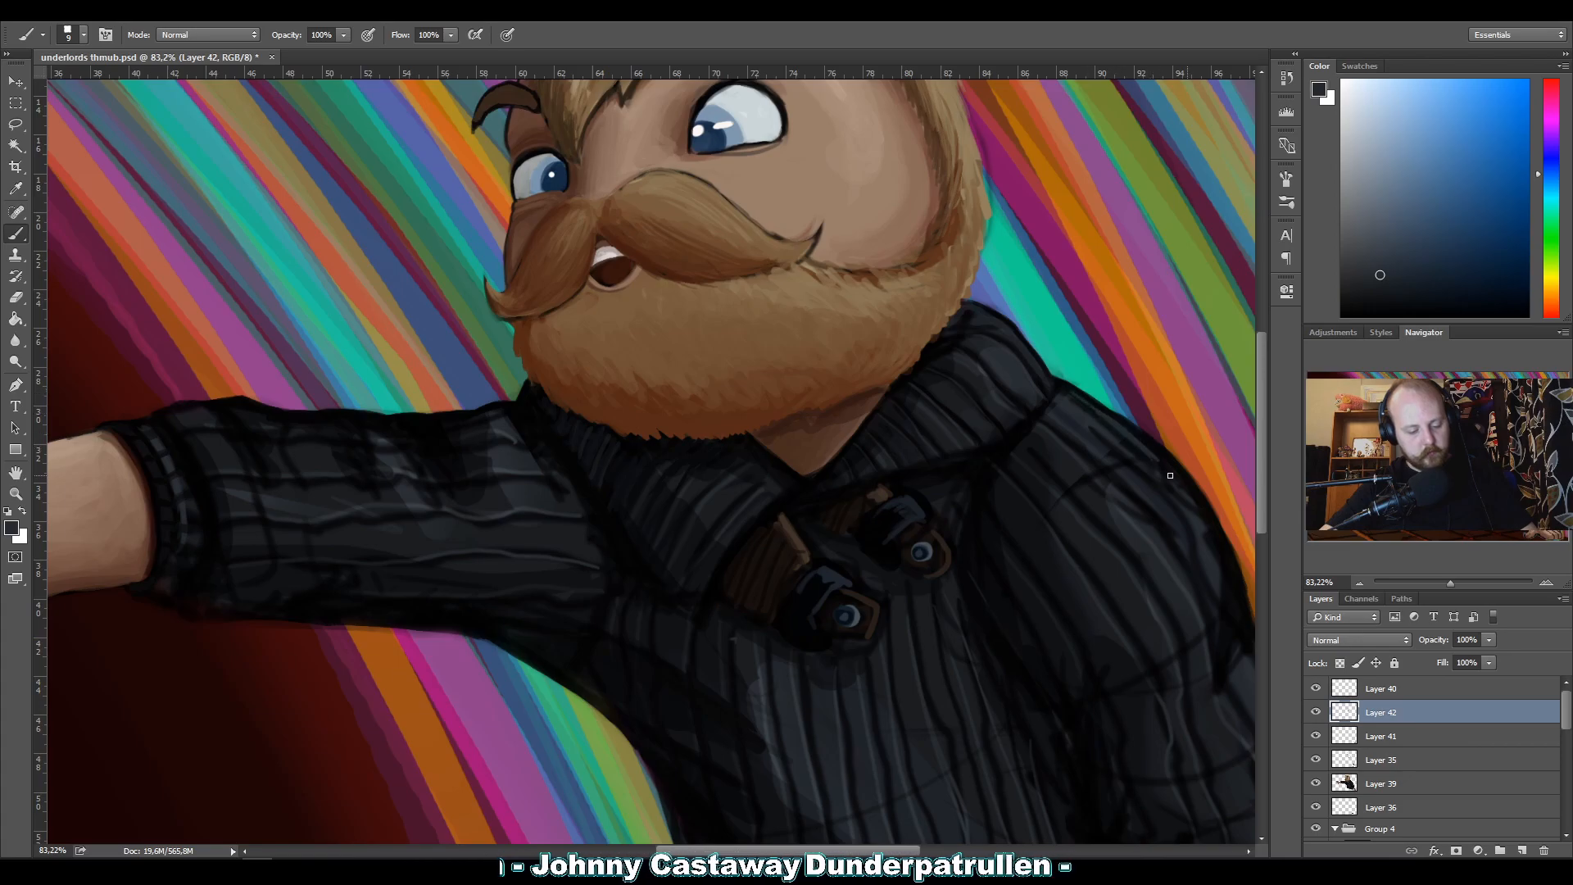
left_click_drag(1146, 448, 1177, 482)
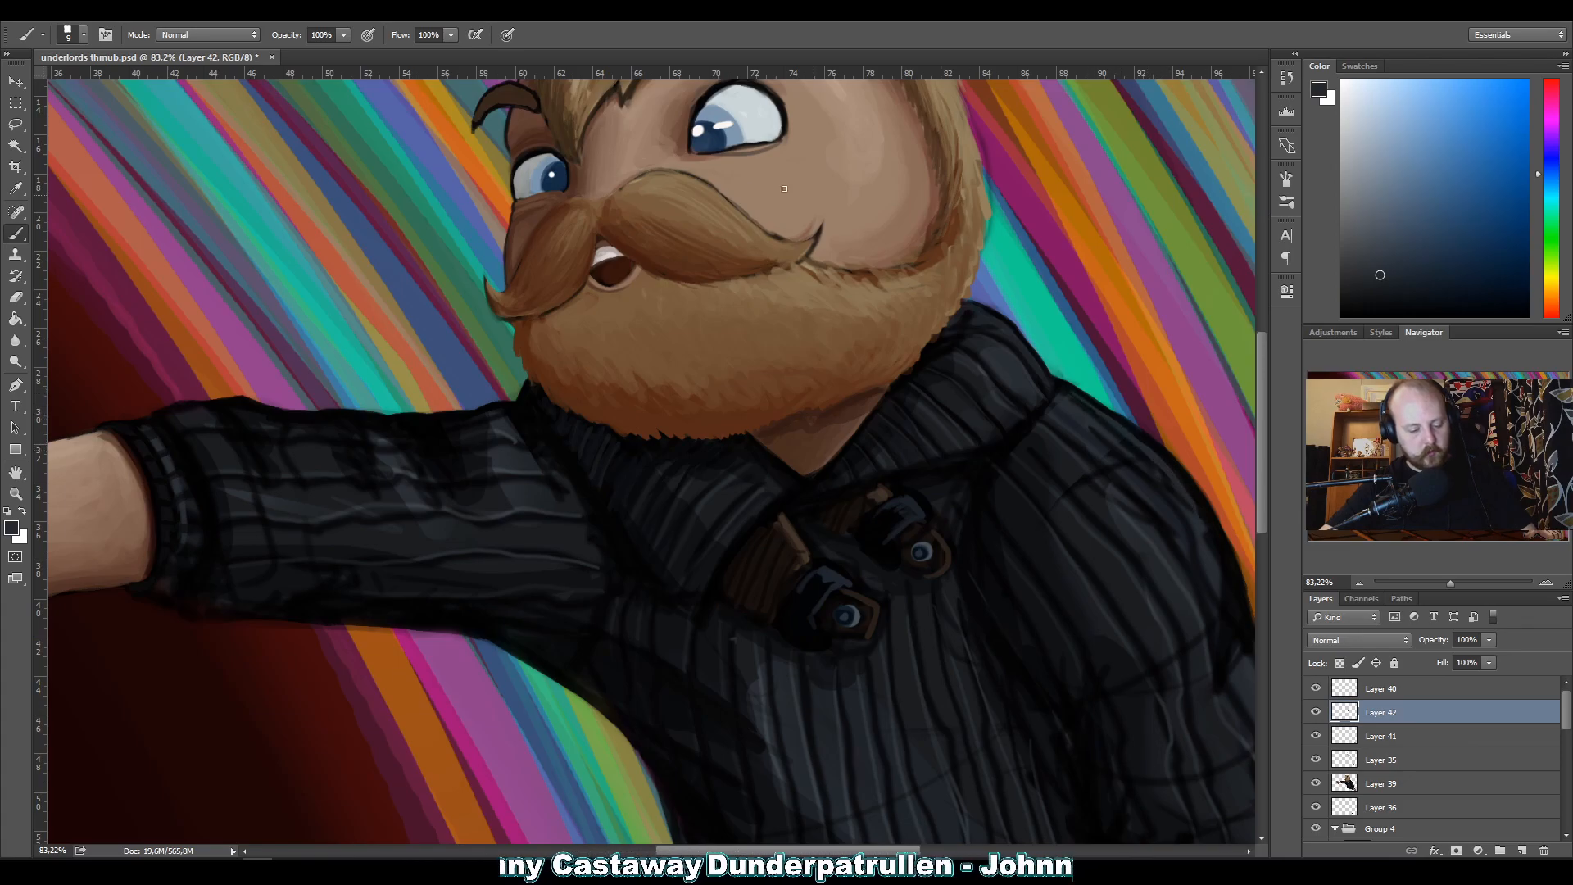
Blend the ribbing and dark folds on the bent arm's upper sleeve with sampled sweater tones, using a size 15 brush with pressure-controlled opacity.
left_click_drag(1030, 489, 768, 330)
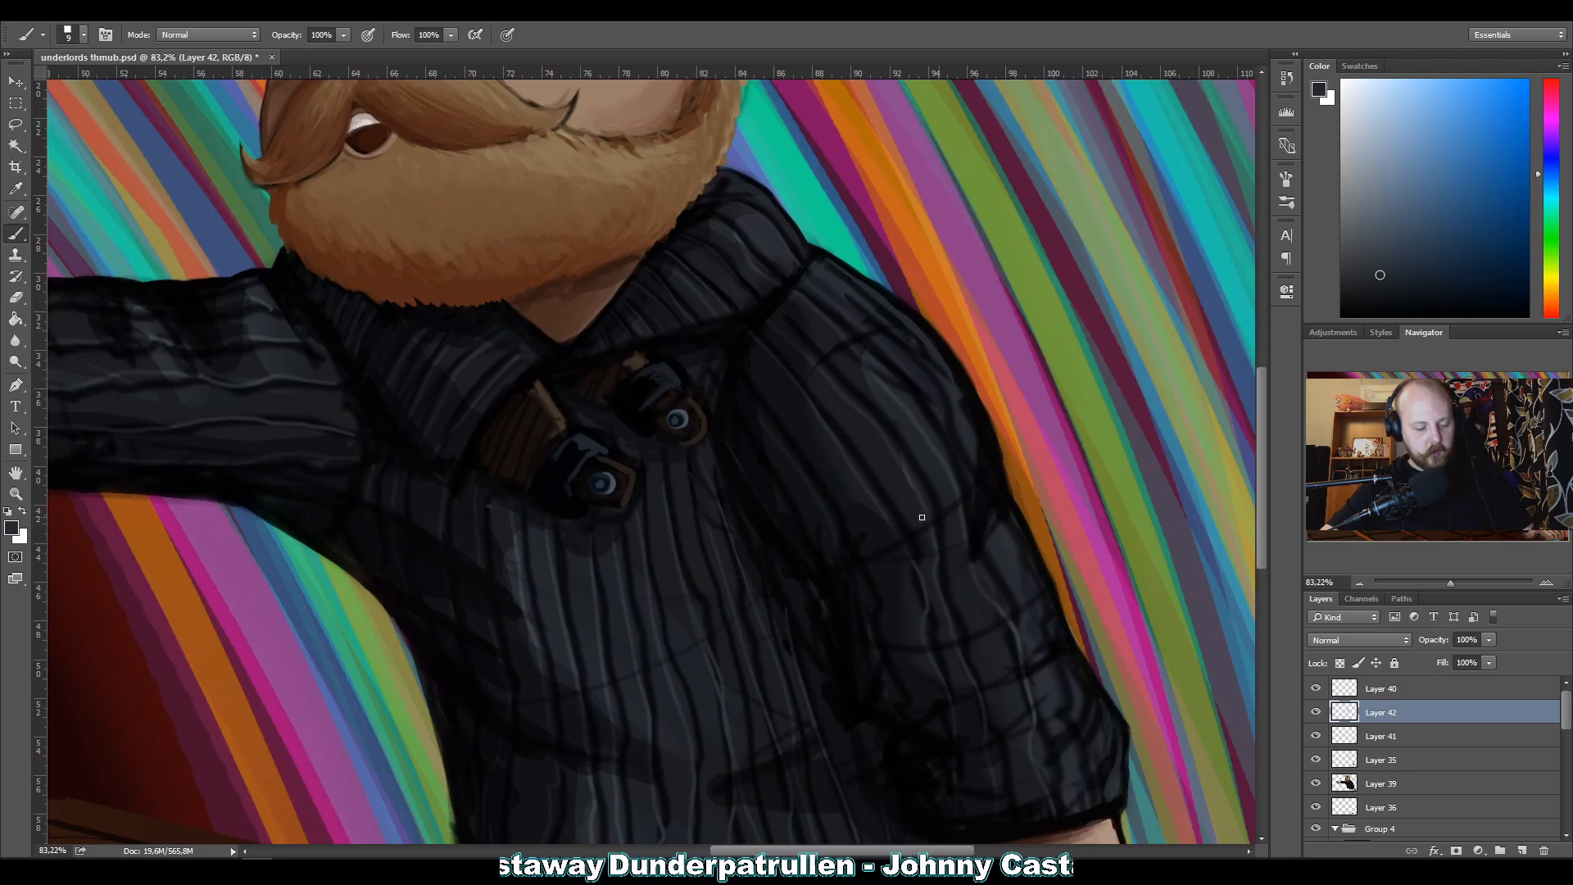
key("bracketright")
key("bracketright")
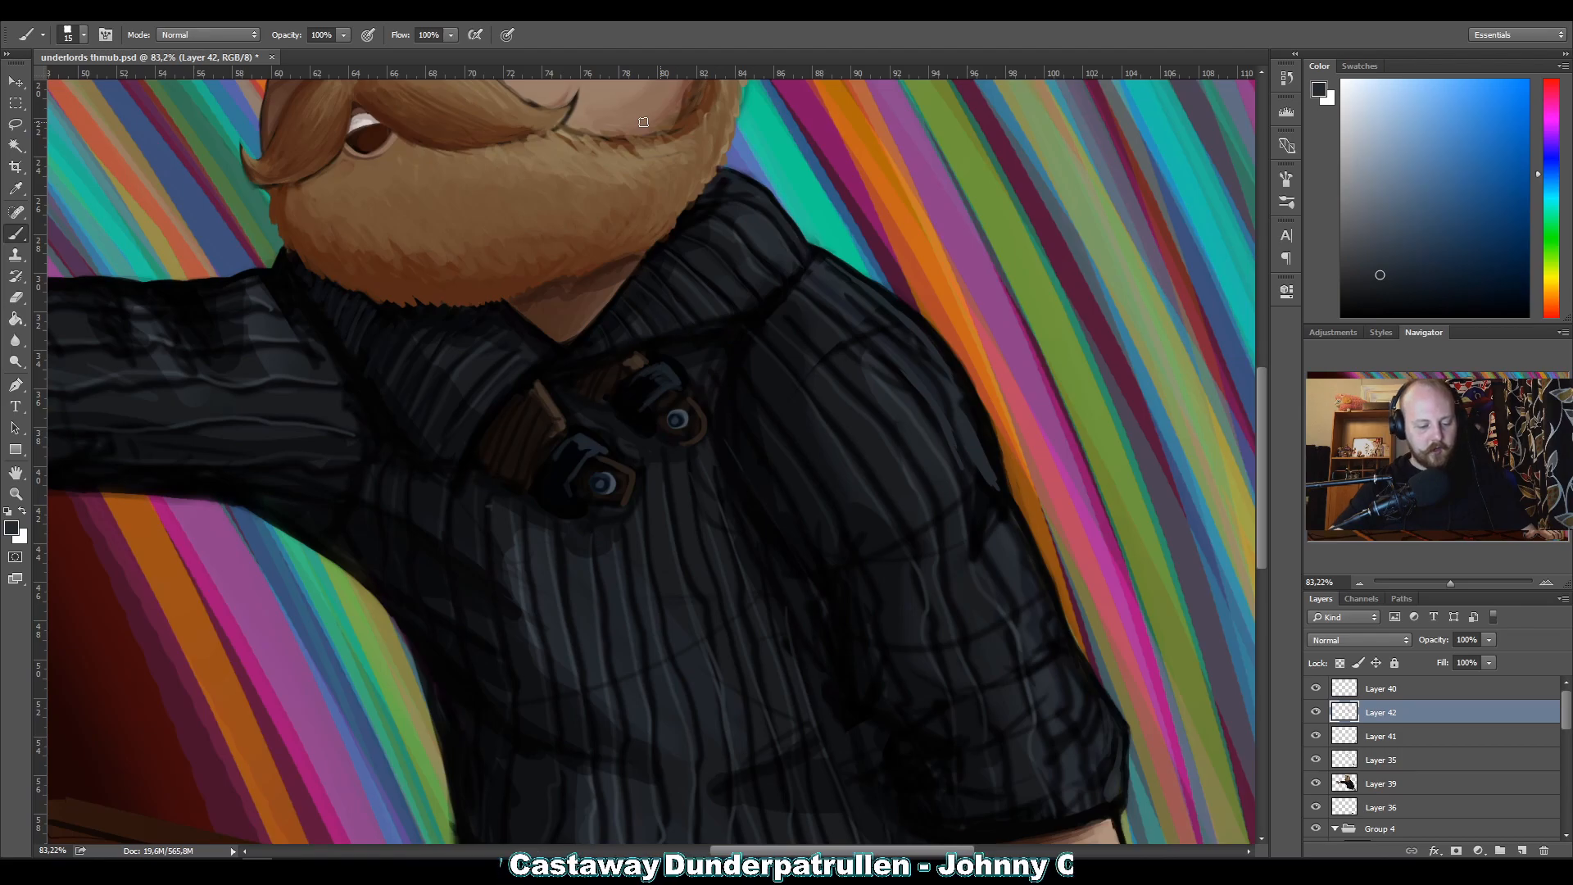
key("alt")
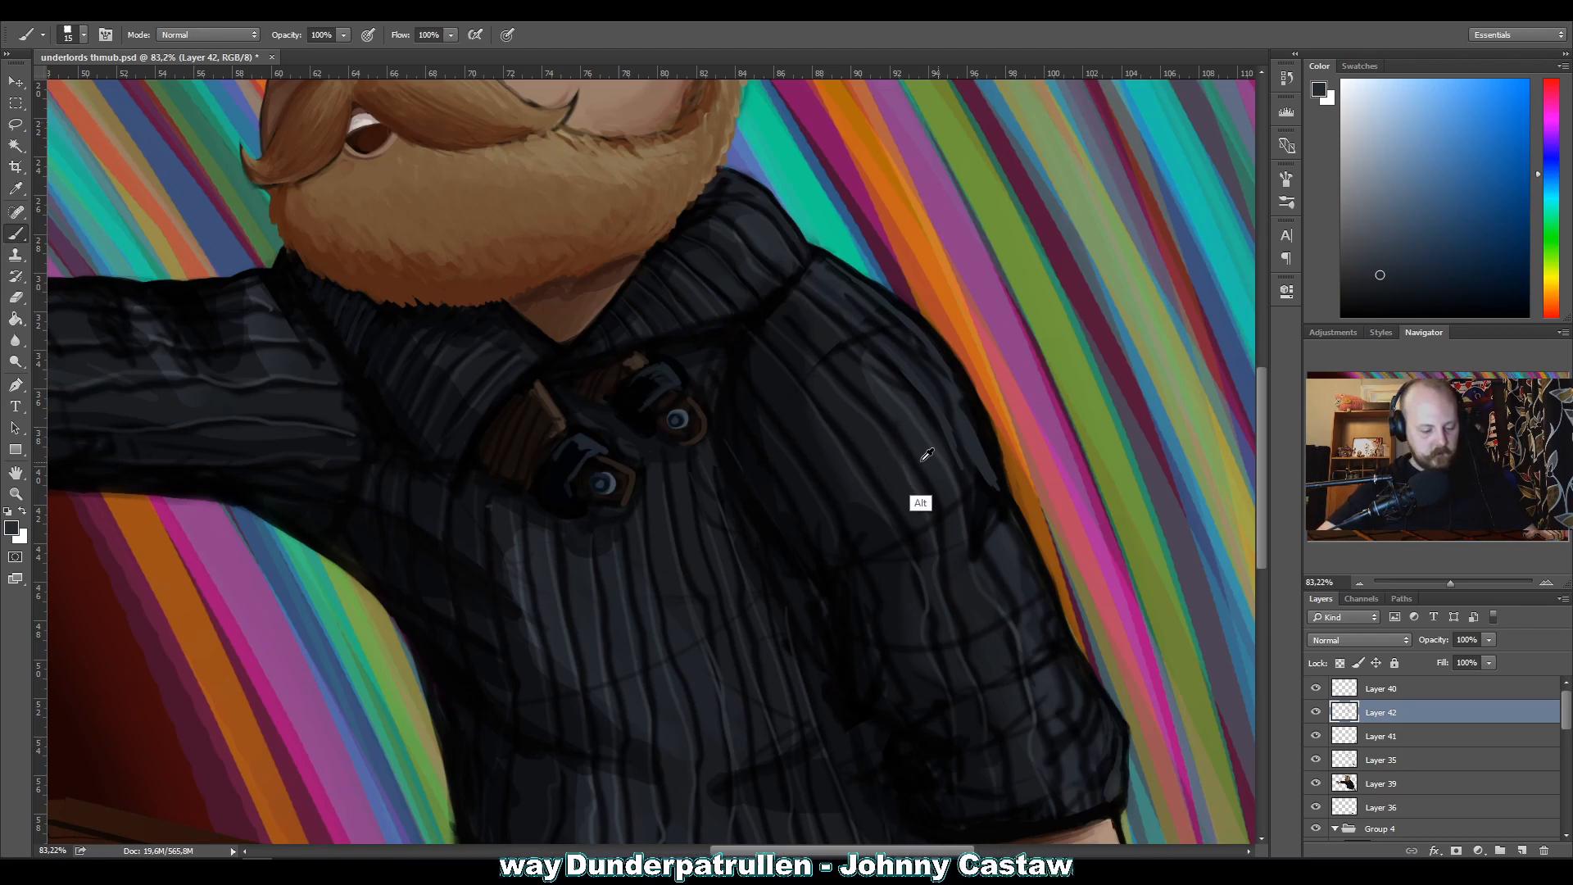
left_click(919, 423, "alt")
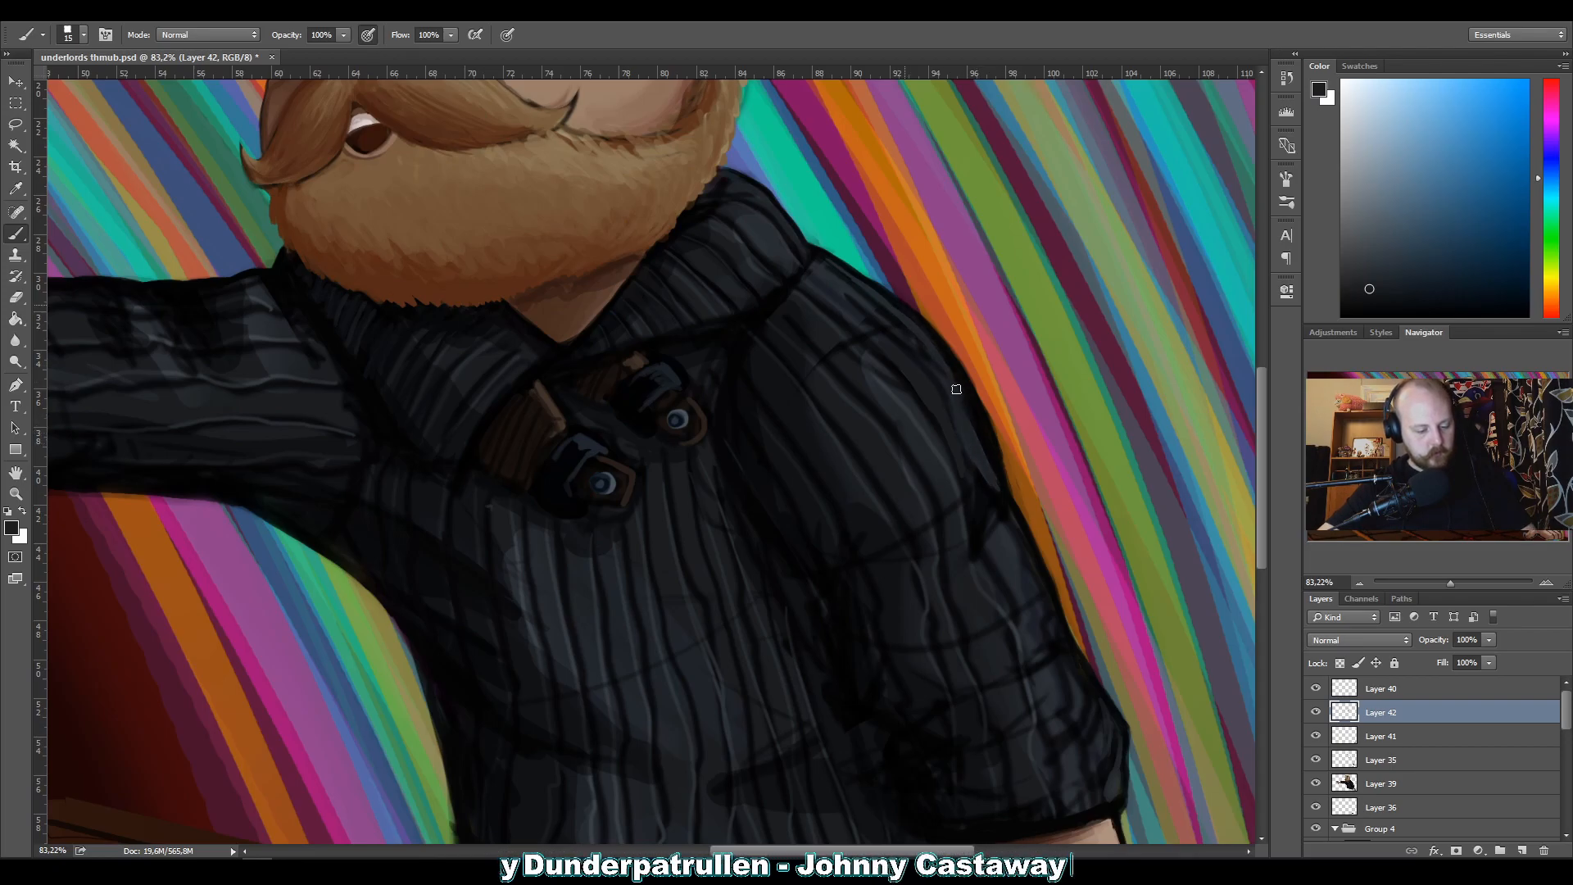
left_click(980, 536, "alt")
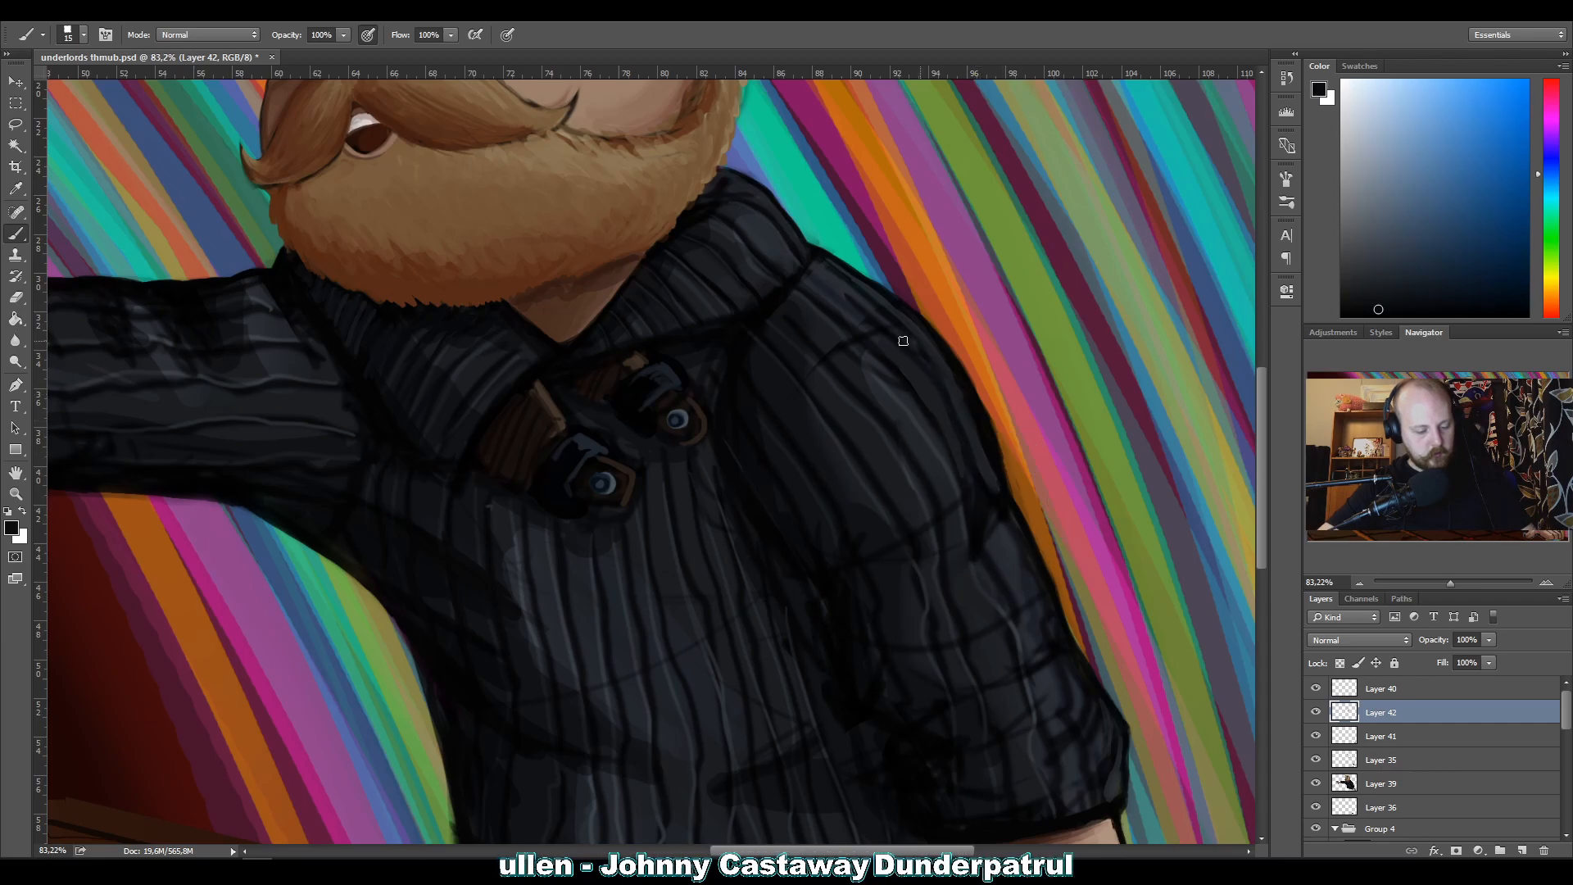
left_click(924, 461, "alt")
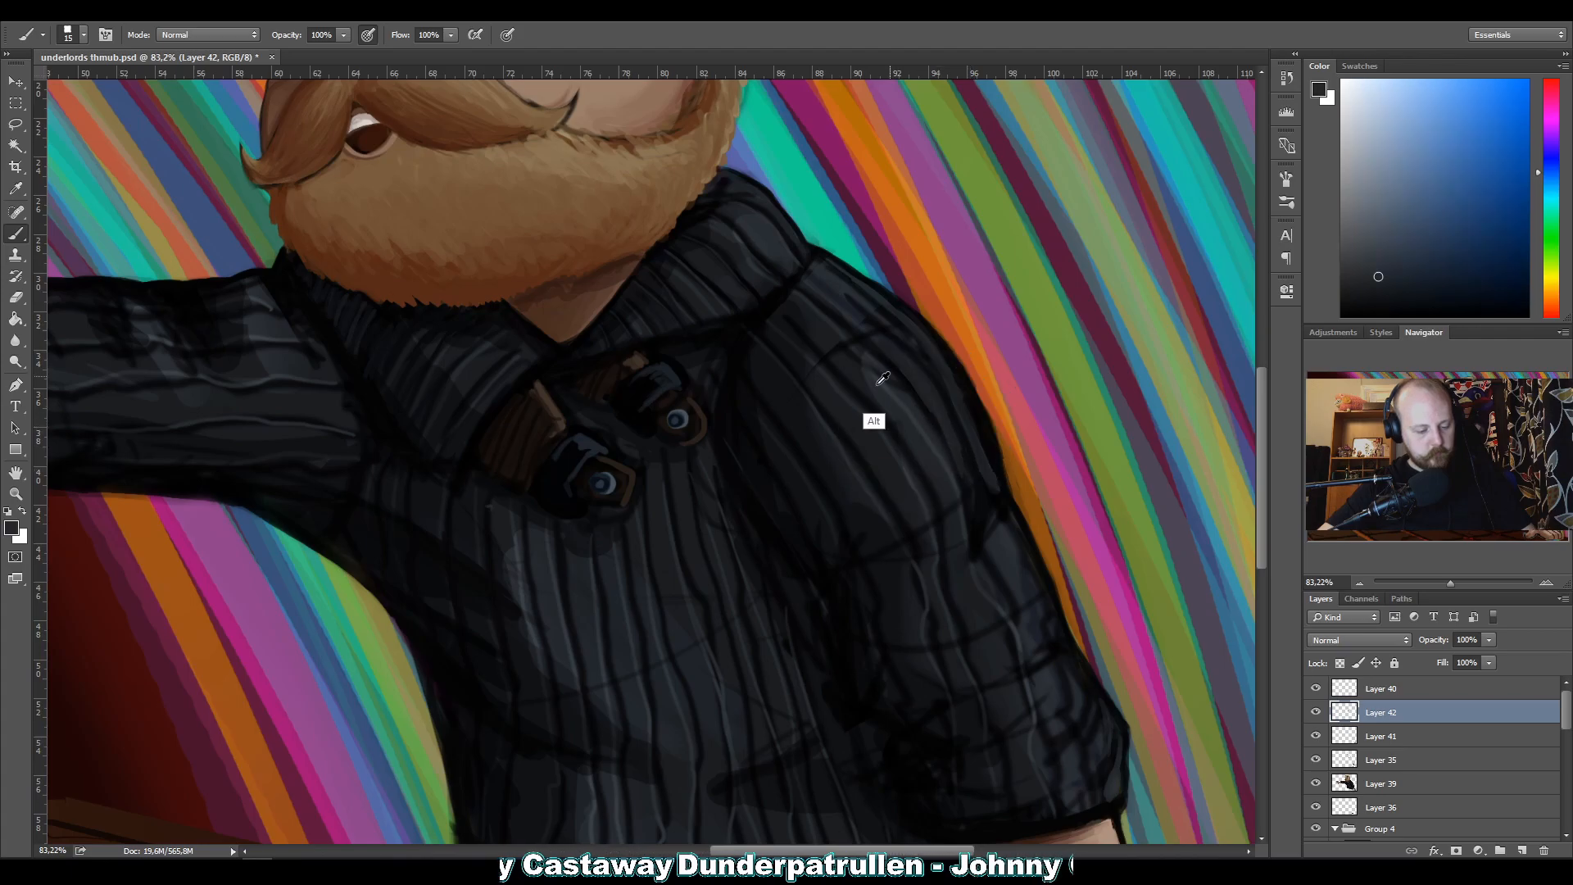
left_click(923, 498, "alt")
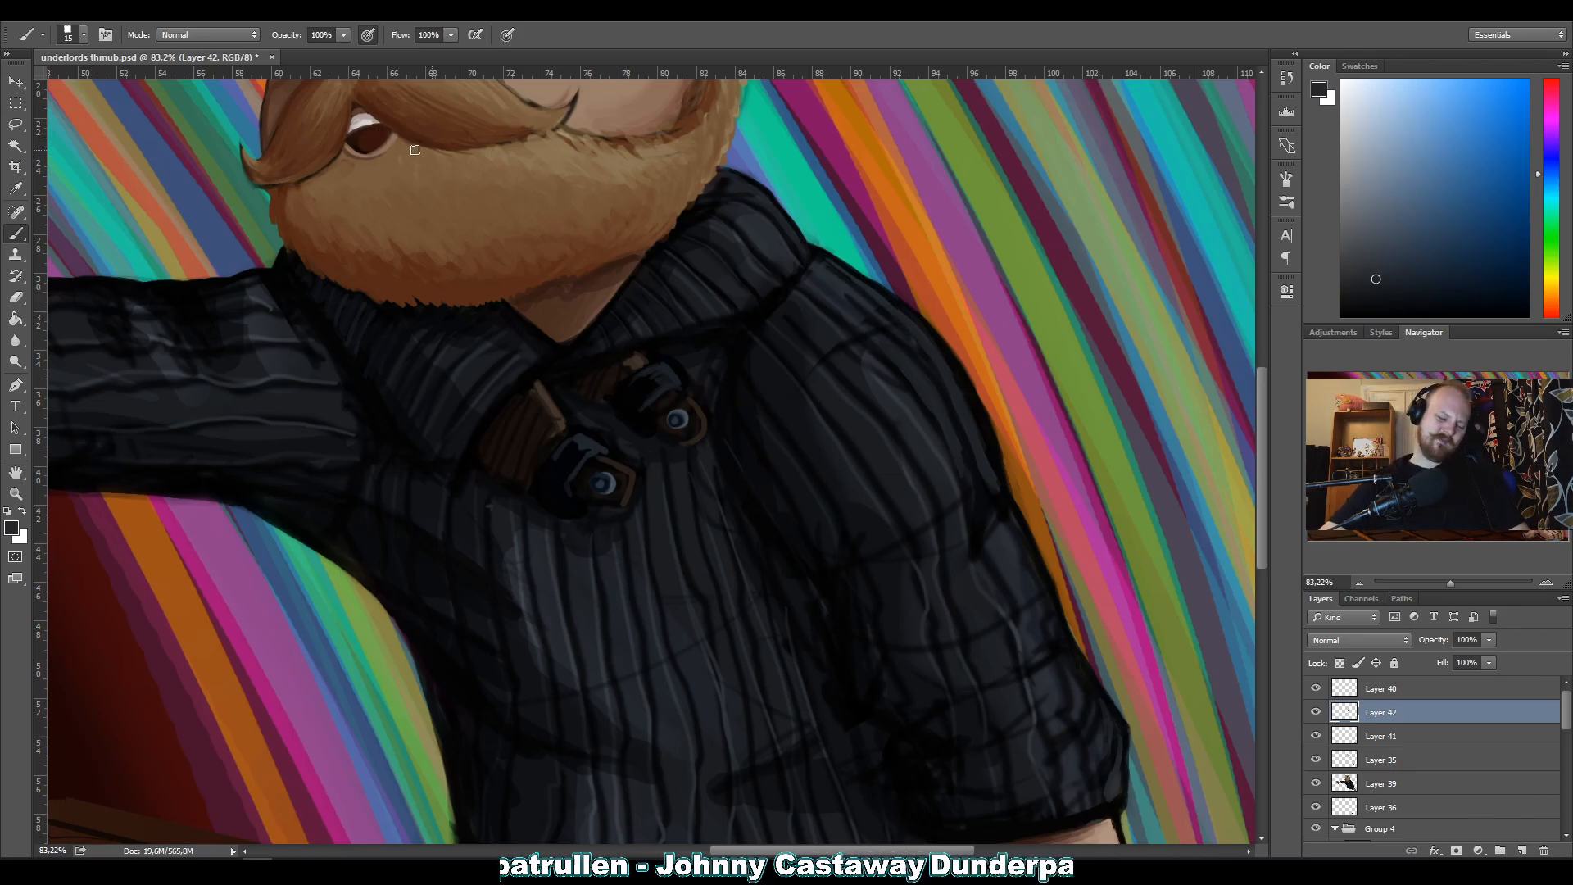
left_click(940, 421, "alt")
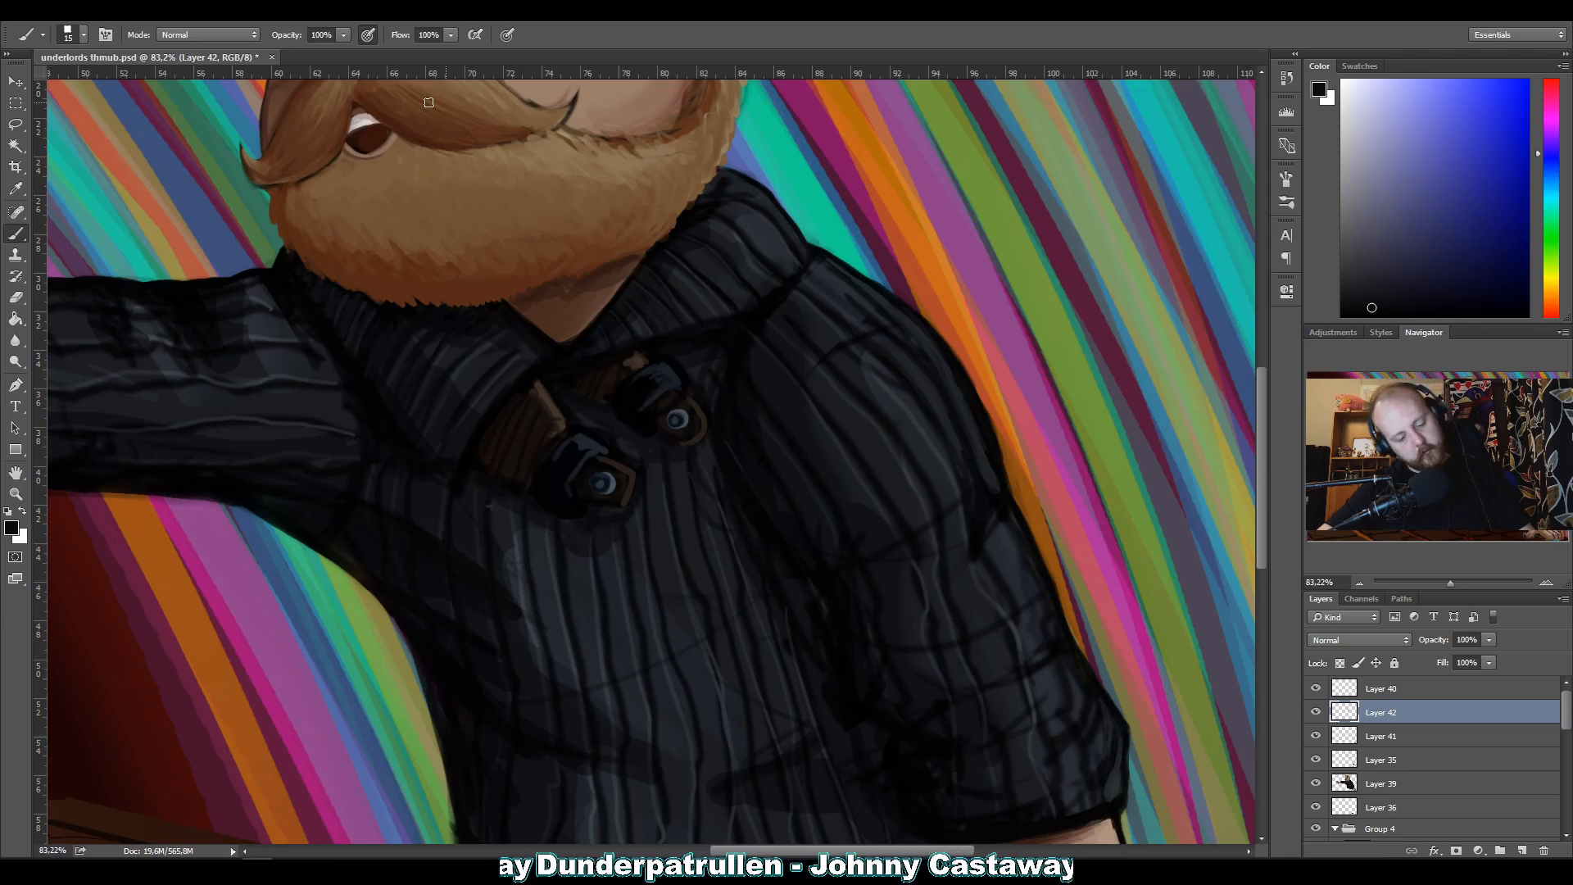
Refine the shading at the shoulder seam and on the sweater's chest ribbing with sampled blacks and dark greys.
key("alt")
left_click(774, 370, "alt")
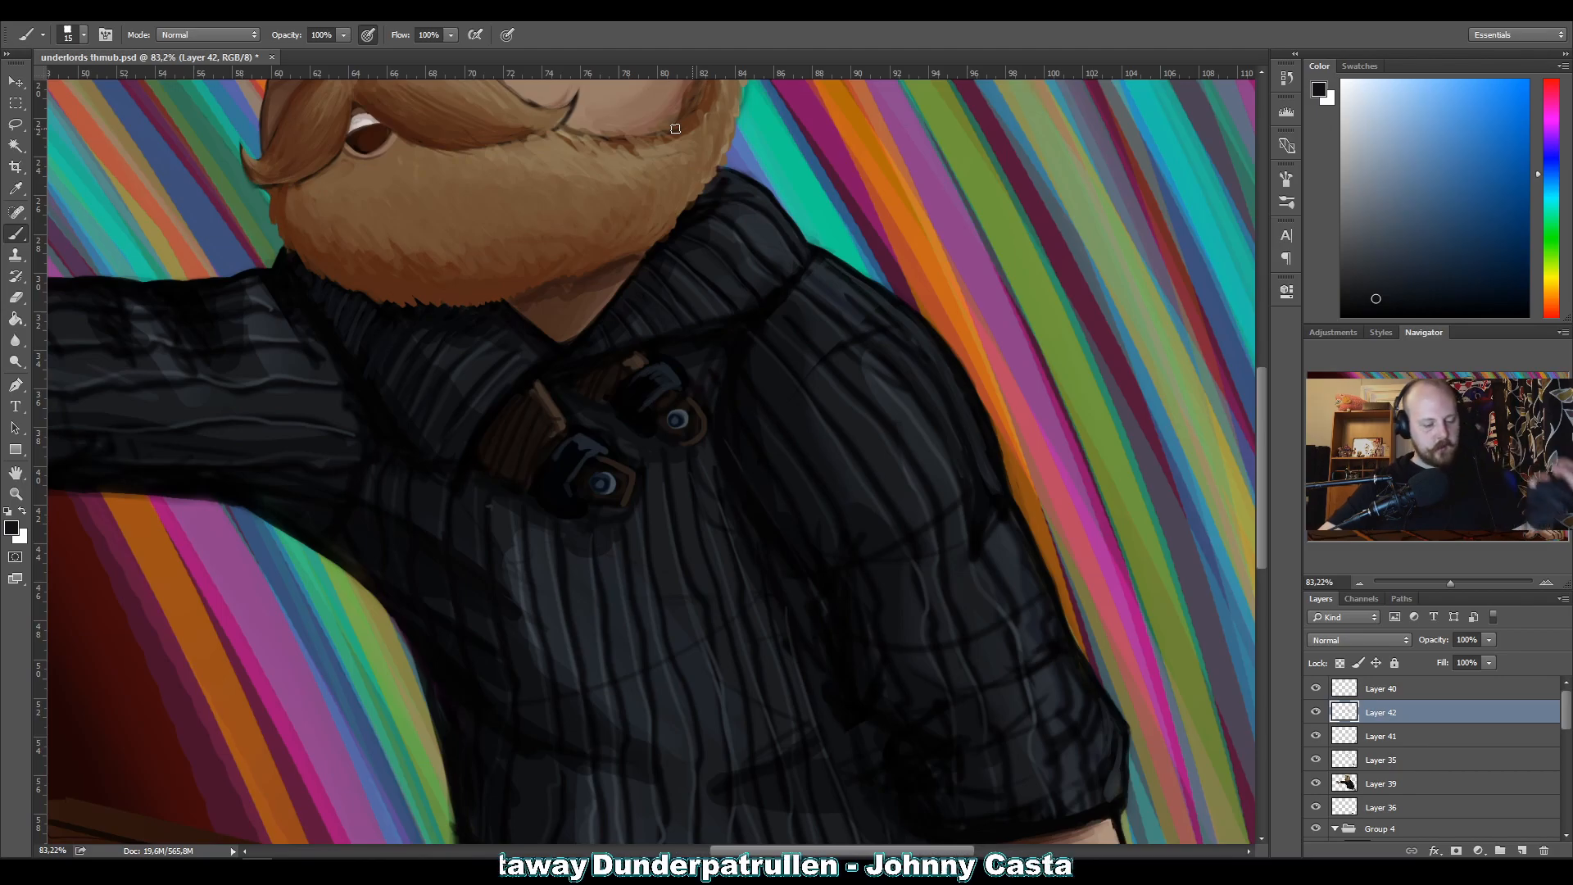
key("alt")
left_click(593, 607, "alt")
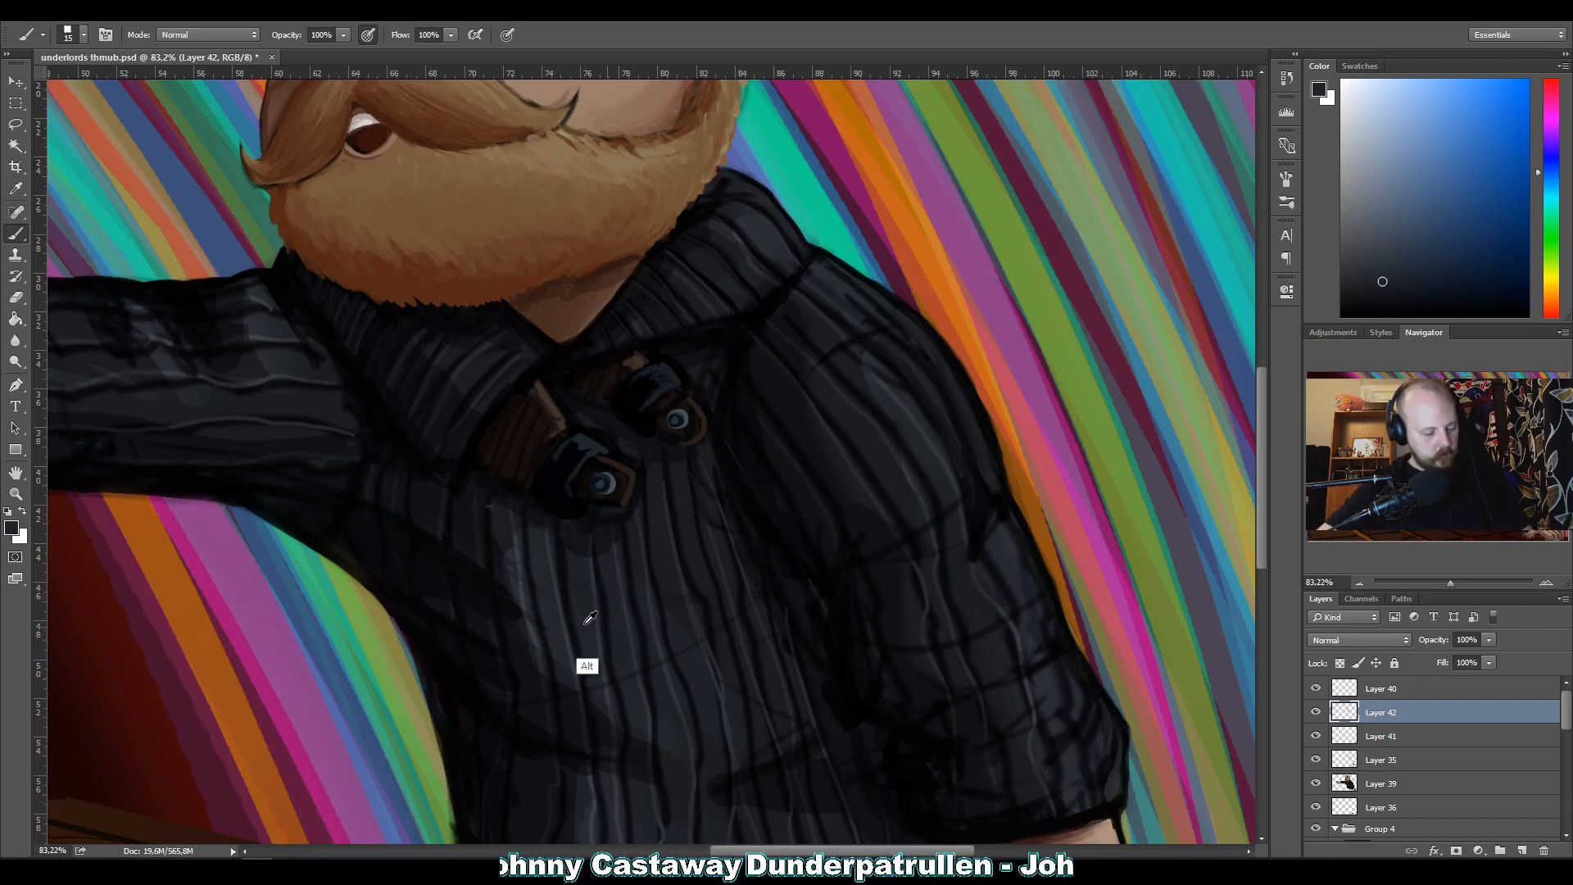
left_click(567, 652, "alt")
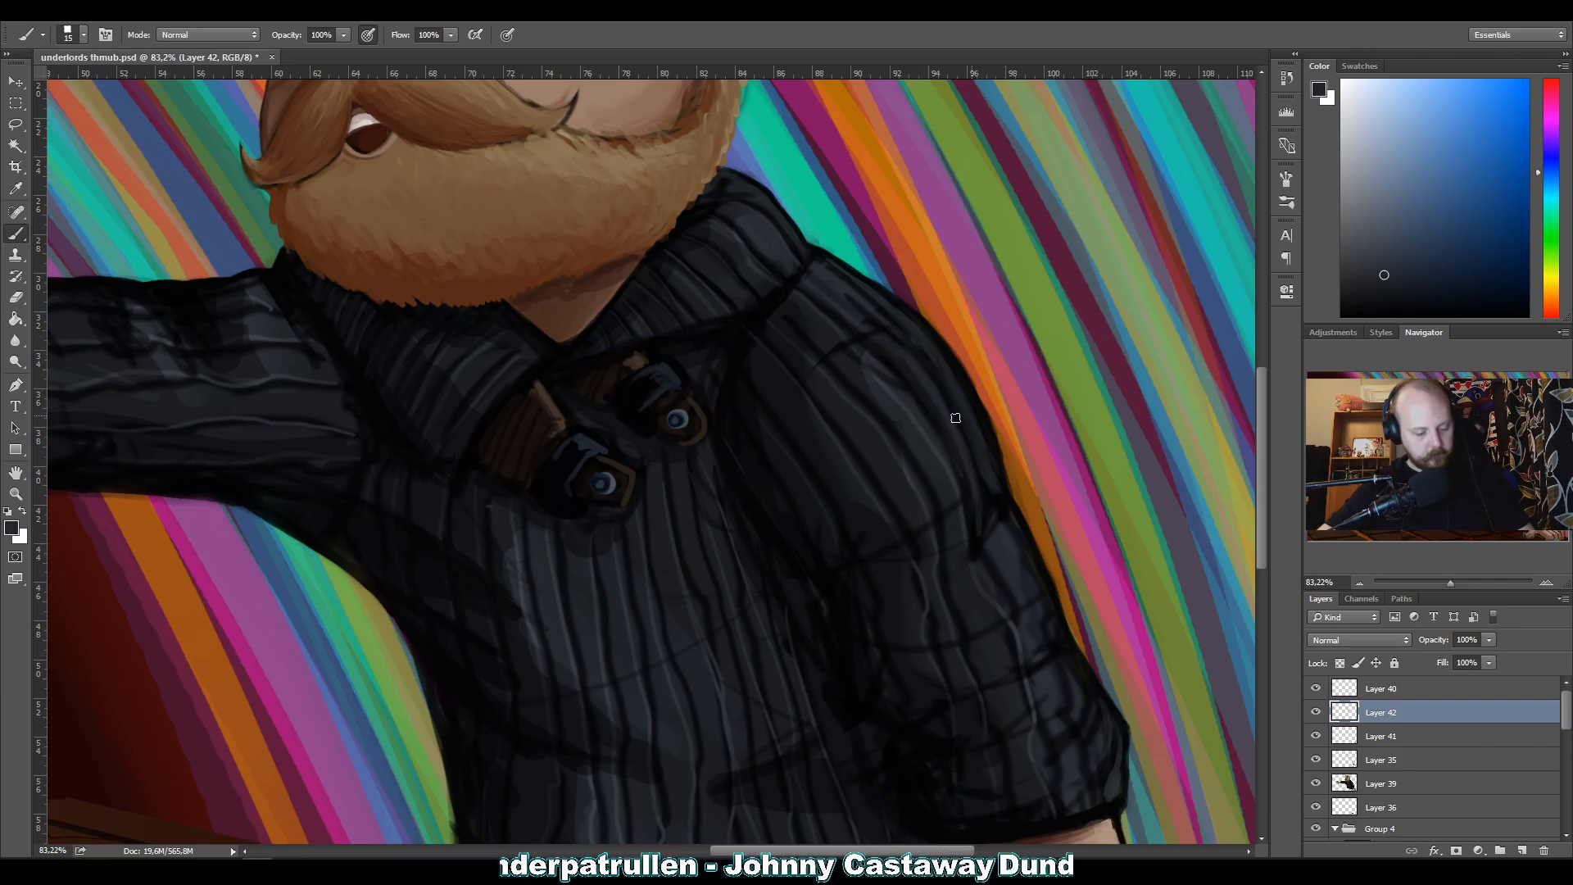
Rework the dark fold along the outer sleeve above the elbow with sampled blacks and dark greys.
left_click(991, 504, "alt")
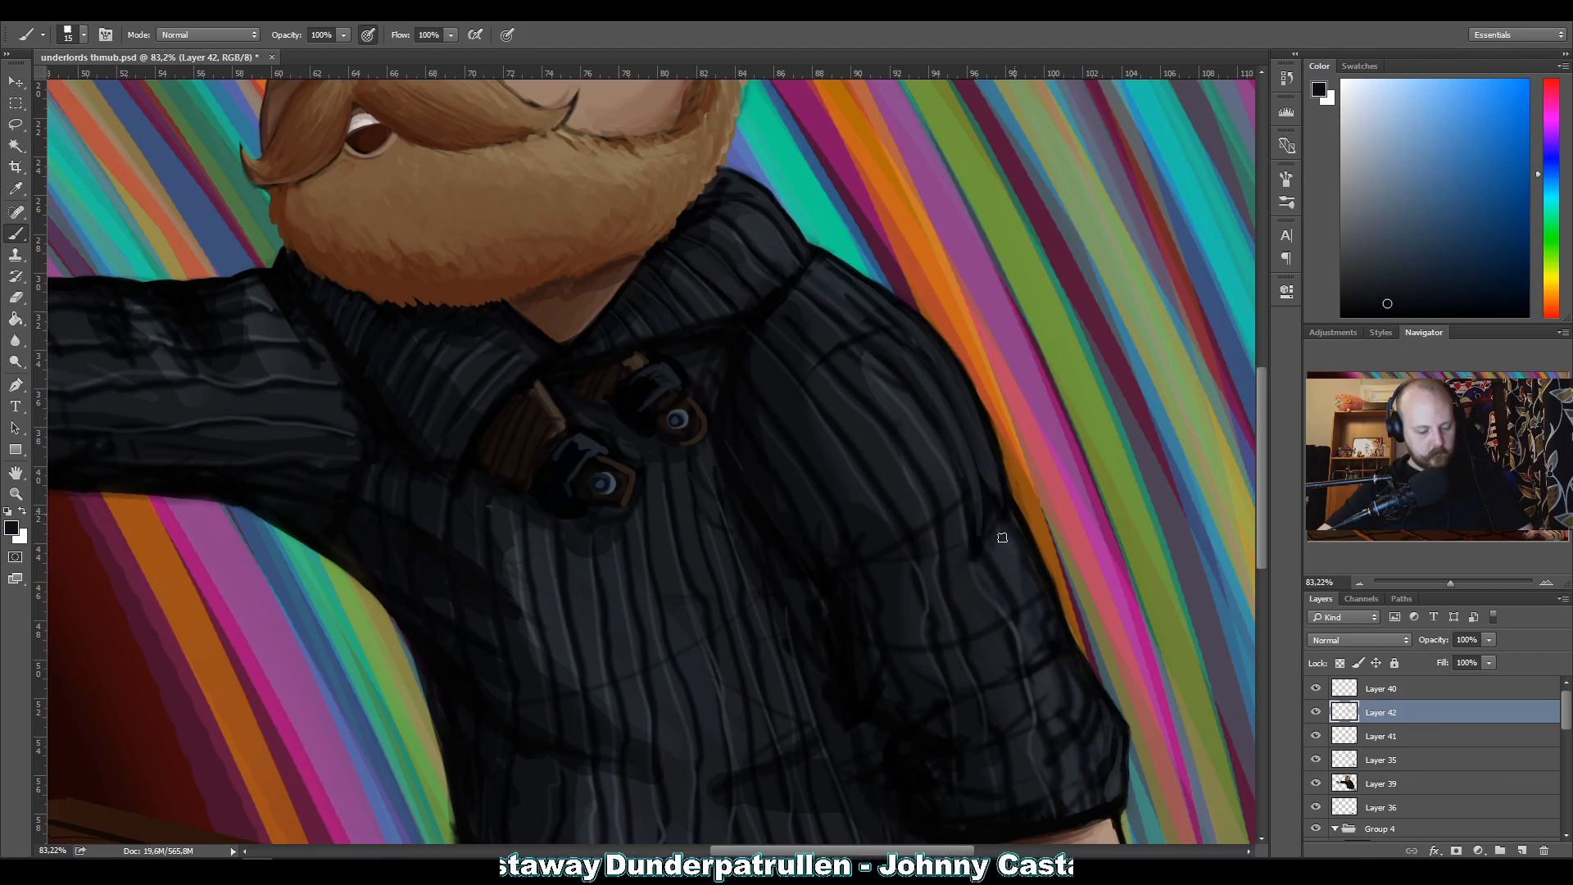
left_click(997, 532, "alt")
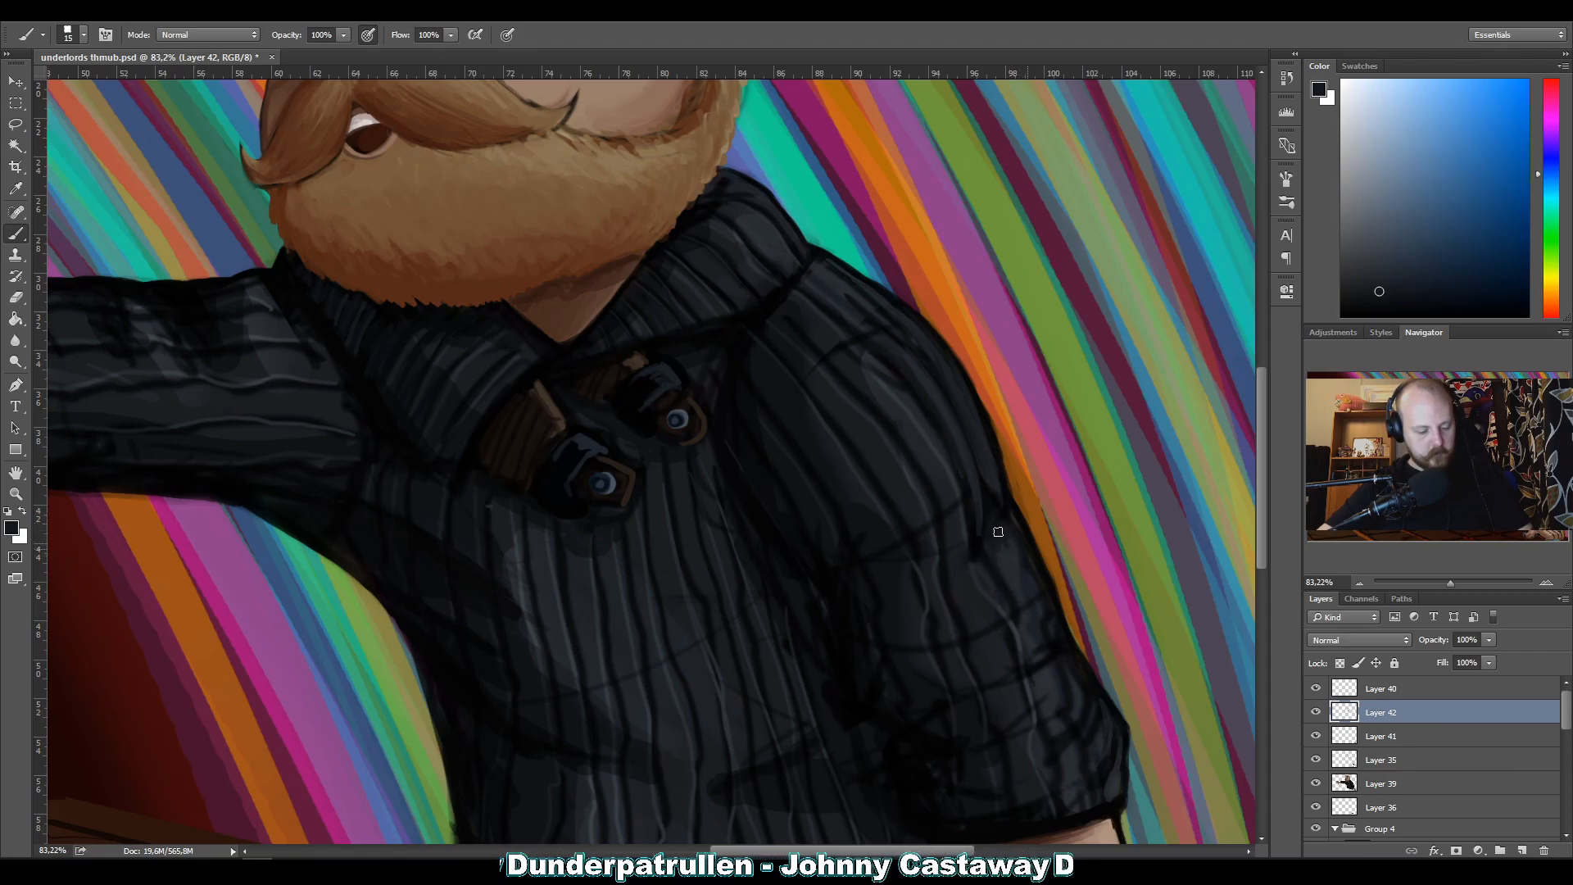
left_click(1009, 526, "alt")
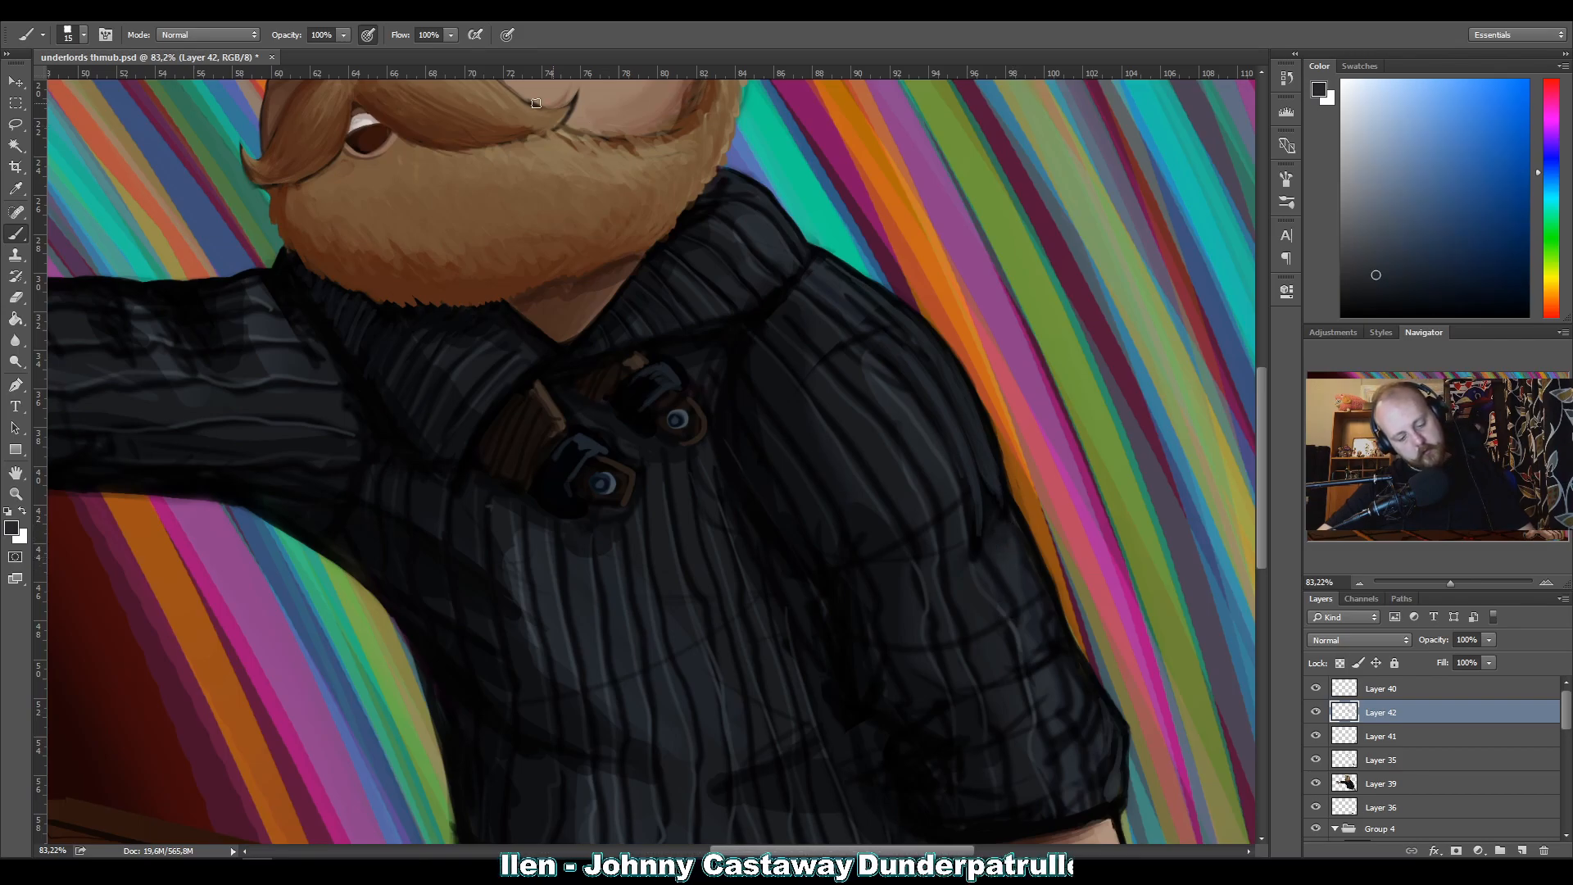
left_click(982, 557, "alt")
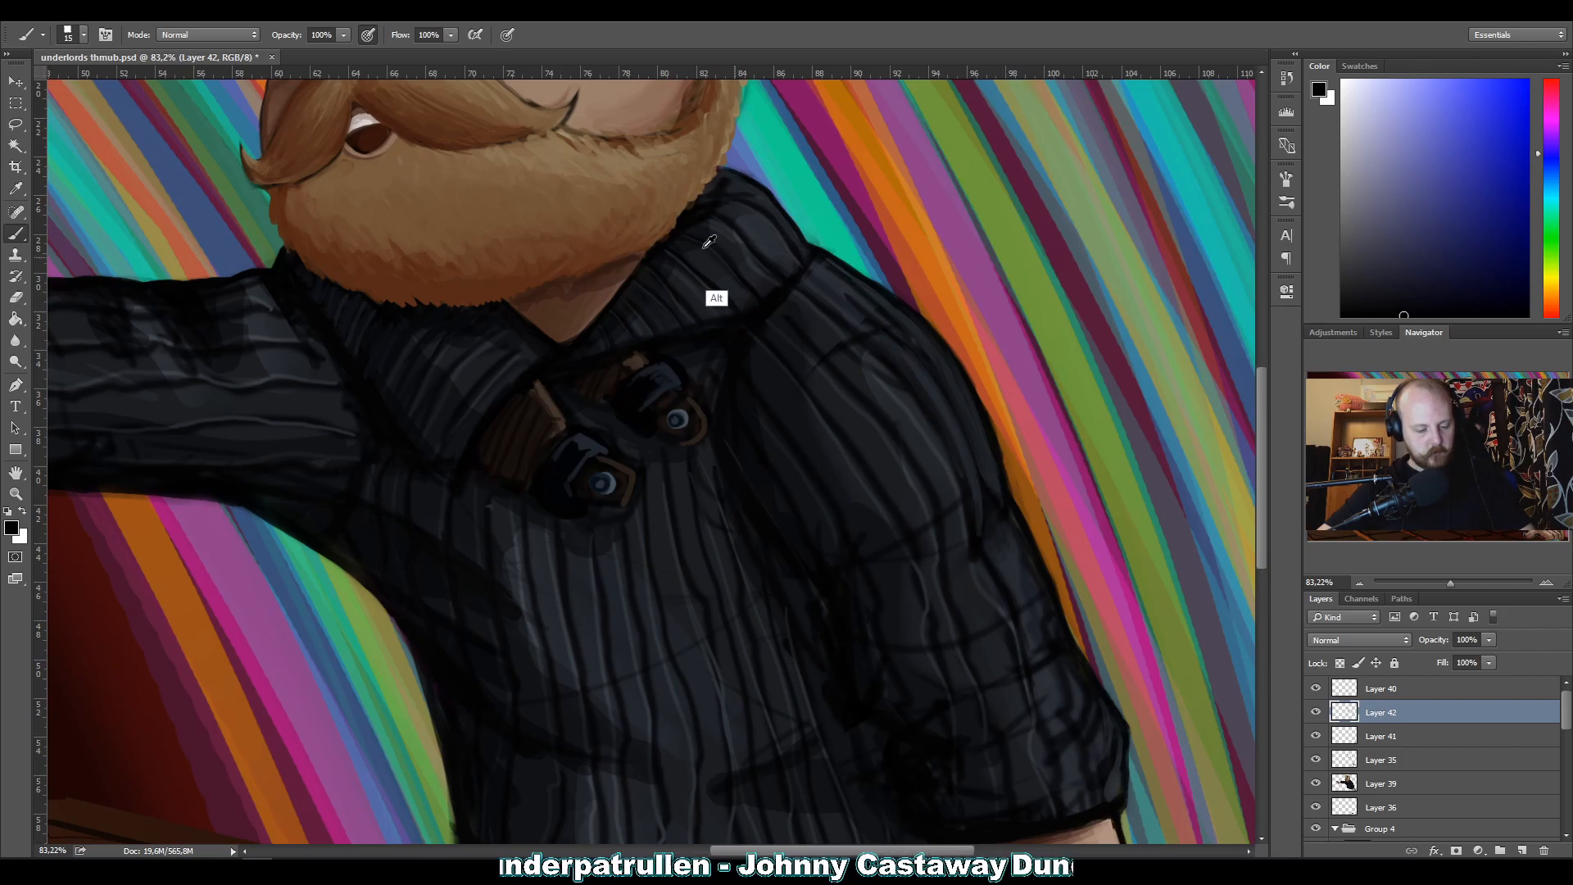
Touch up the ribbing on the upper sleeve just below the shoulder with sampled dark grey tones.
key("alt")
left_click(856, 379, "alt")
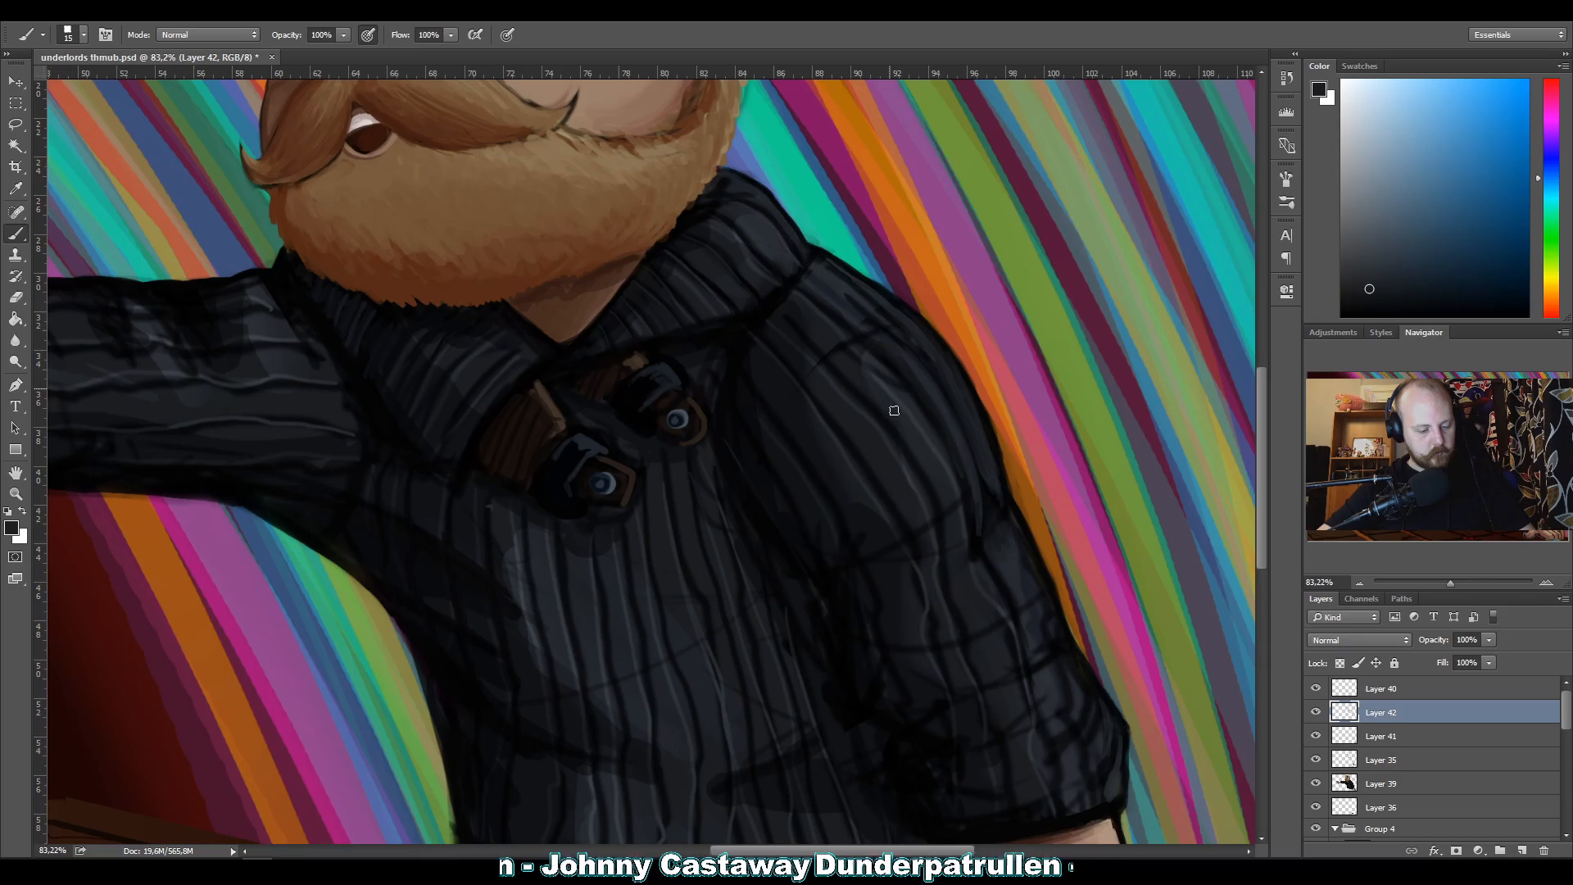
left_click(855, 346, "alt")
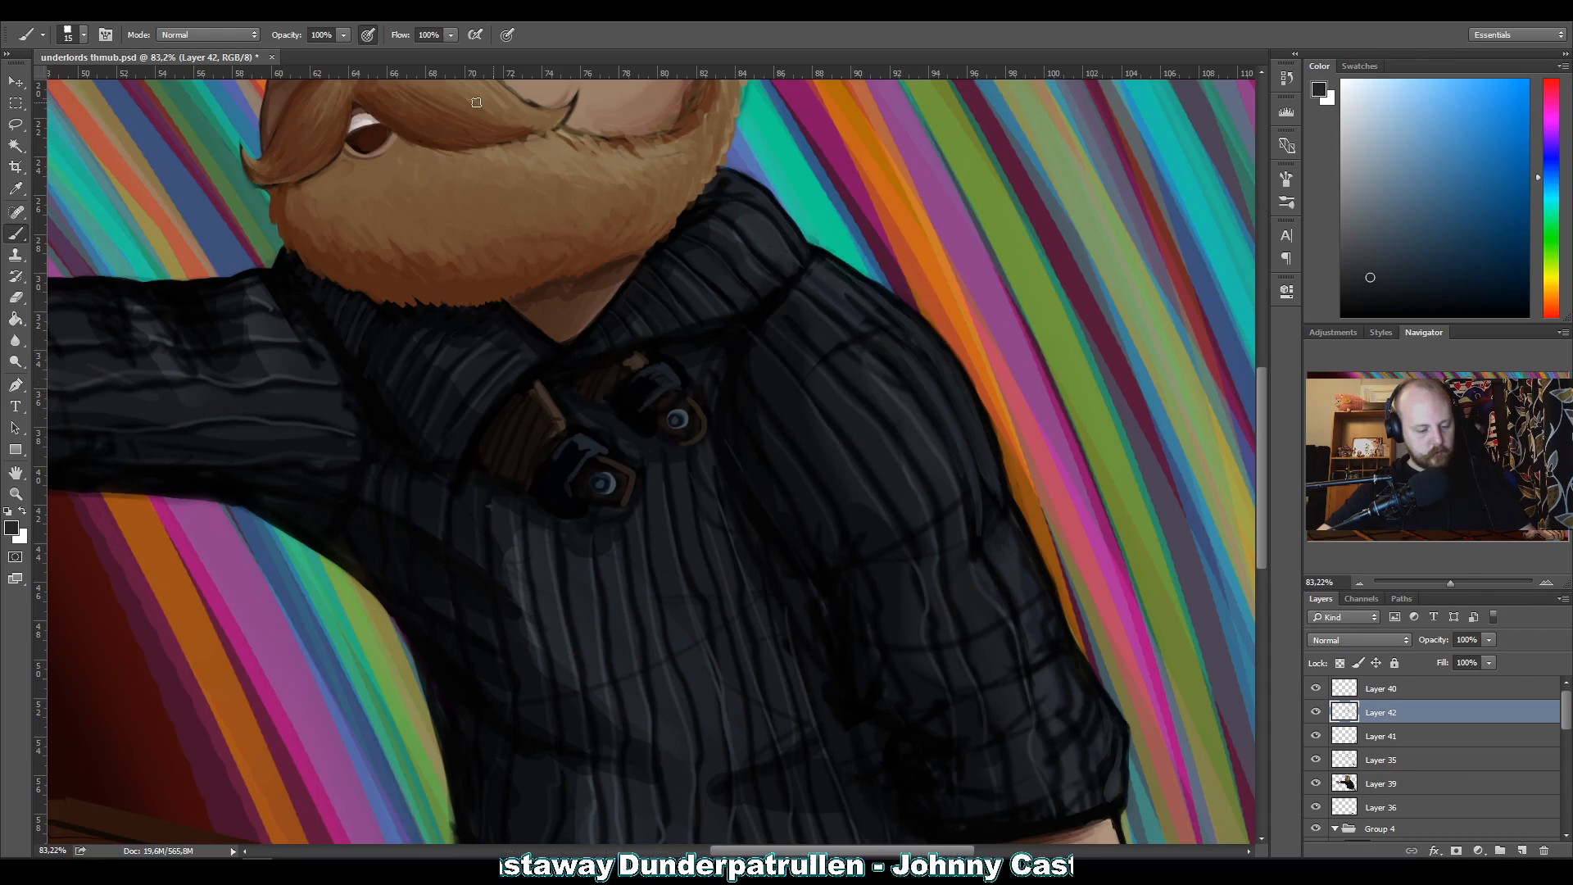
key("alt")
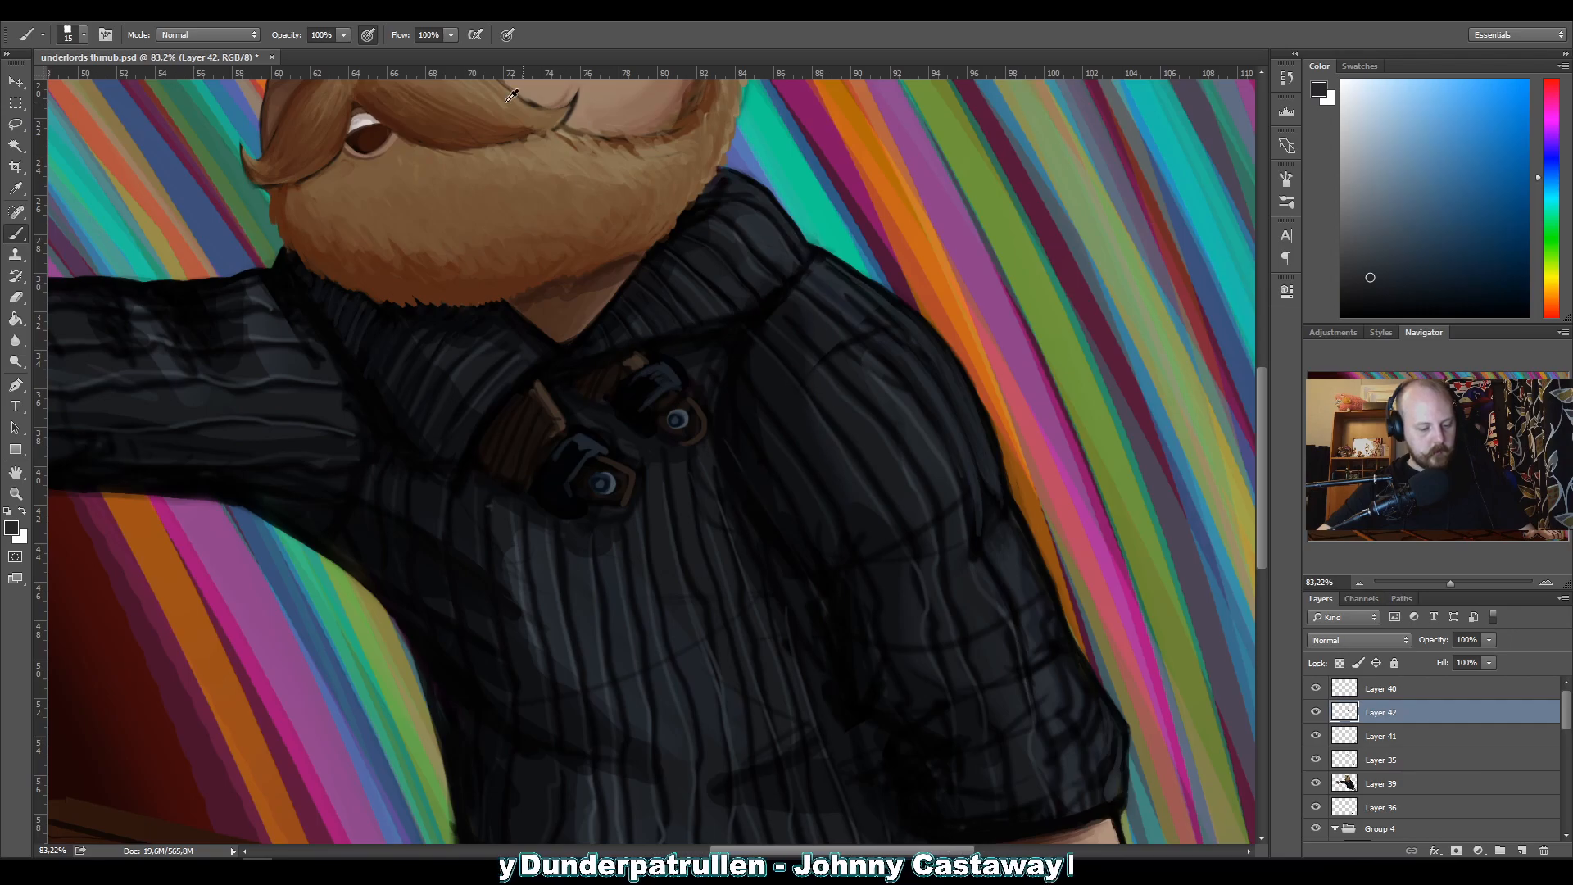
Refine the sleeve's inner edge from the shoulder seam down to the armpit with black and sampled near-black tones.
left_click_drag(675, 435, 576, 258)
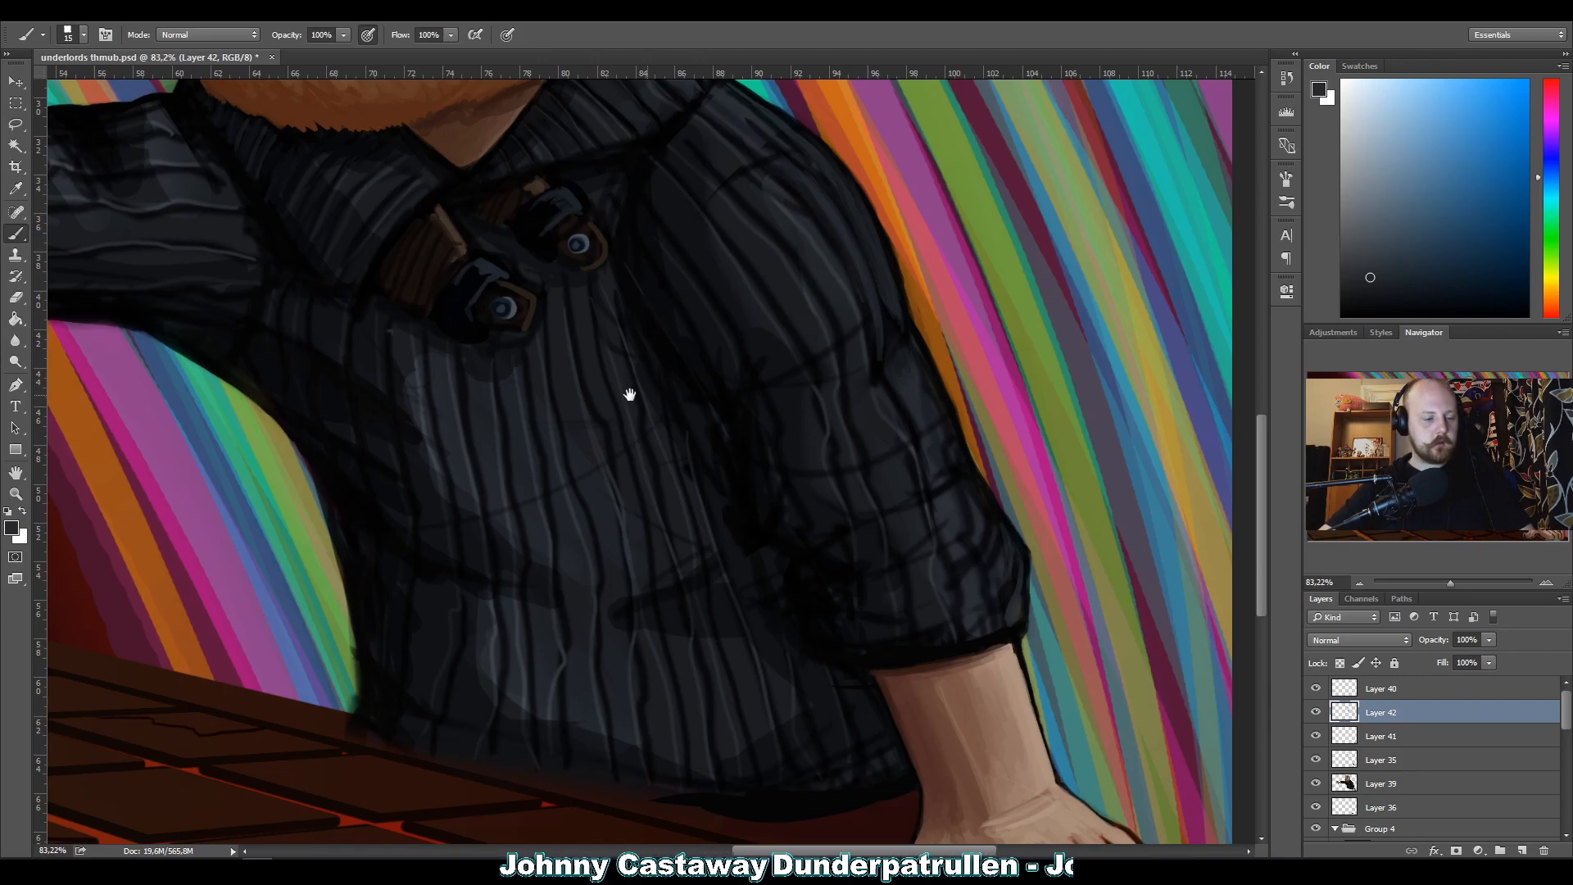
mouse_move(670, 491)
left_mouse_down()
mouse_move(667, 446)
mouse_move(681, 467)
left_mouse_up()
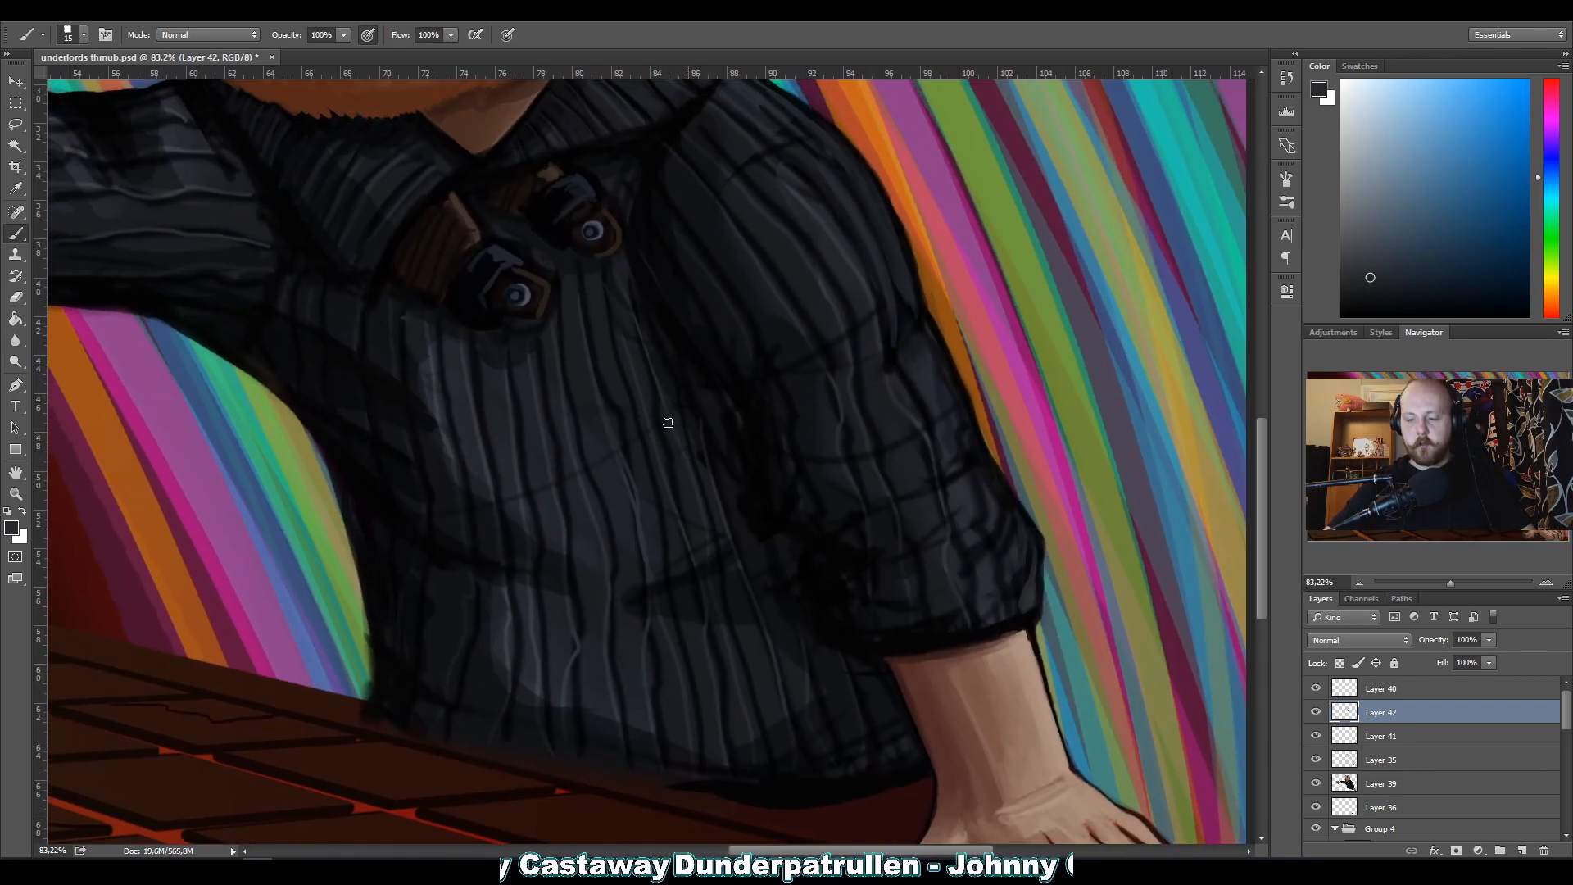
left_click(661, 123, "alt")
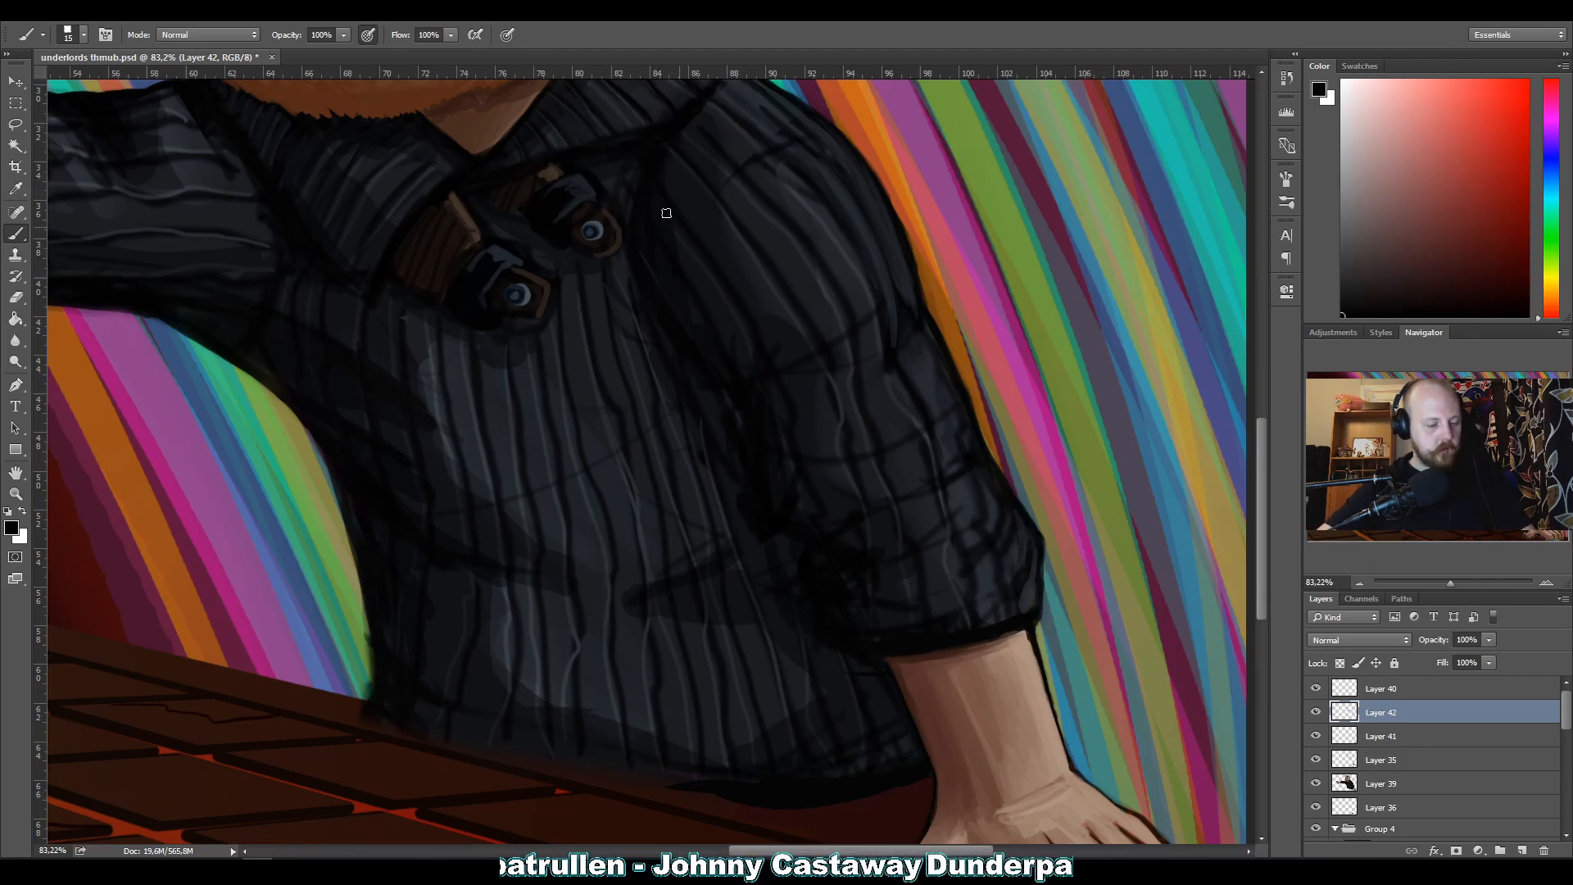
left_click(660, 173, "alt")
left_click(660, 174, "alt")
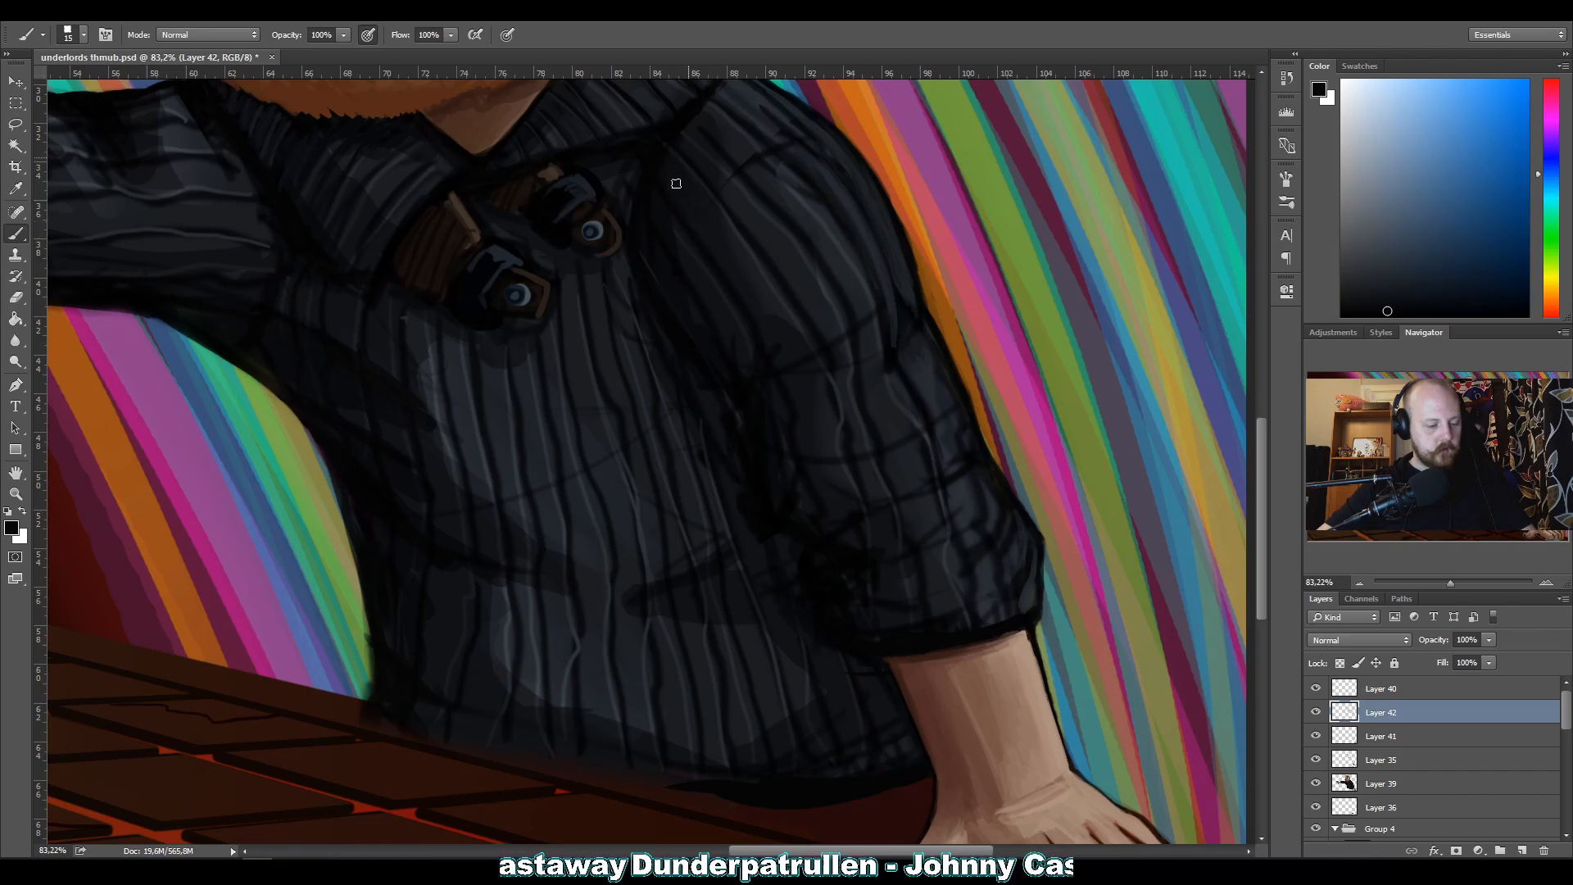
left_click(676, 252, "alt")
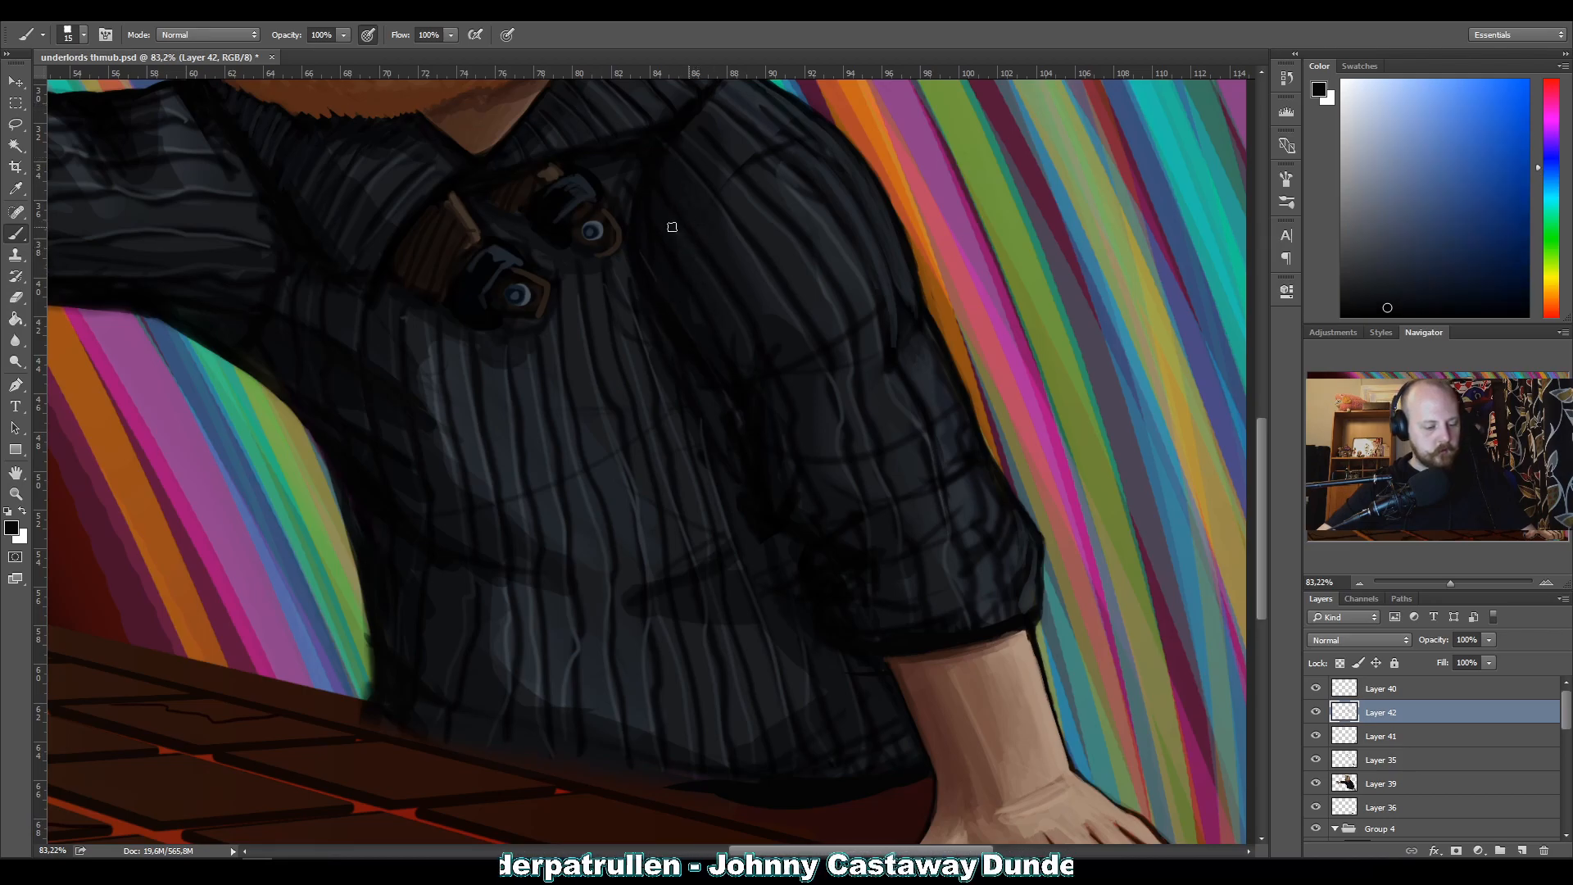
left_click(665, 238, "alt")
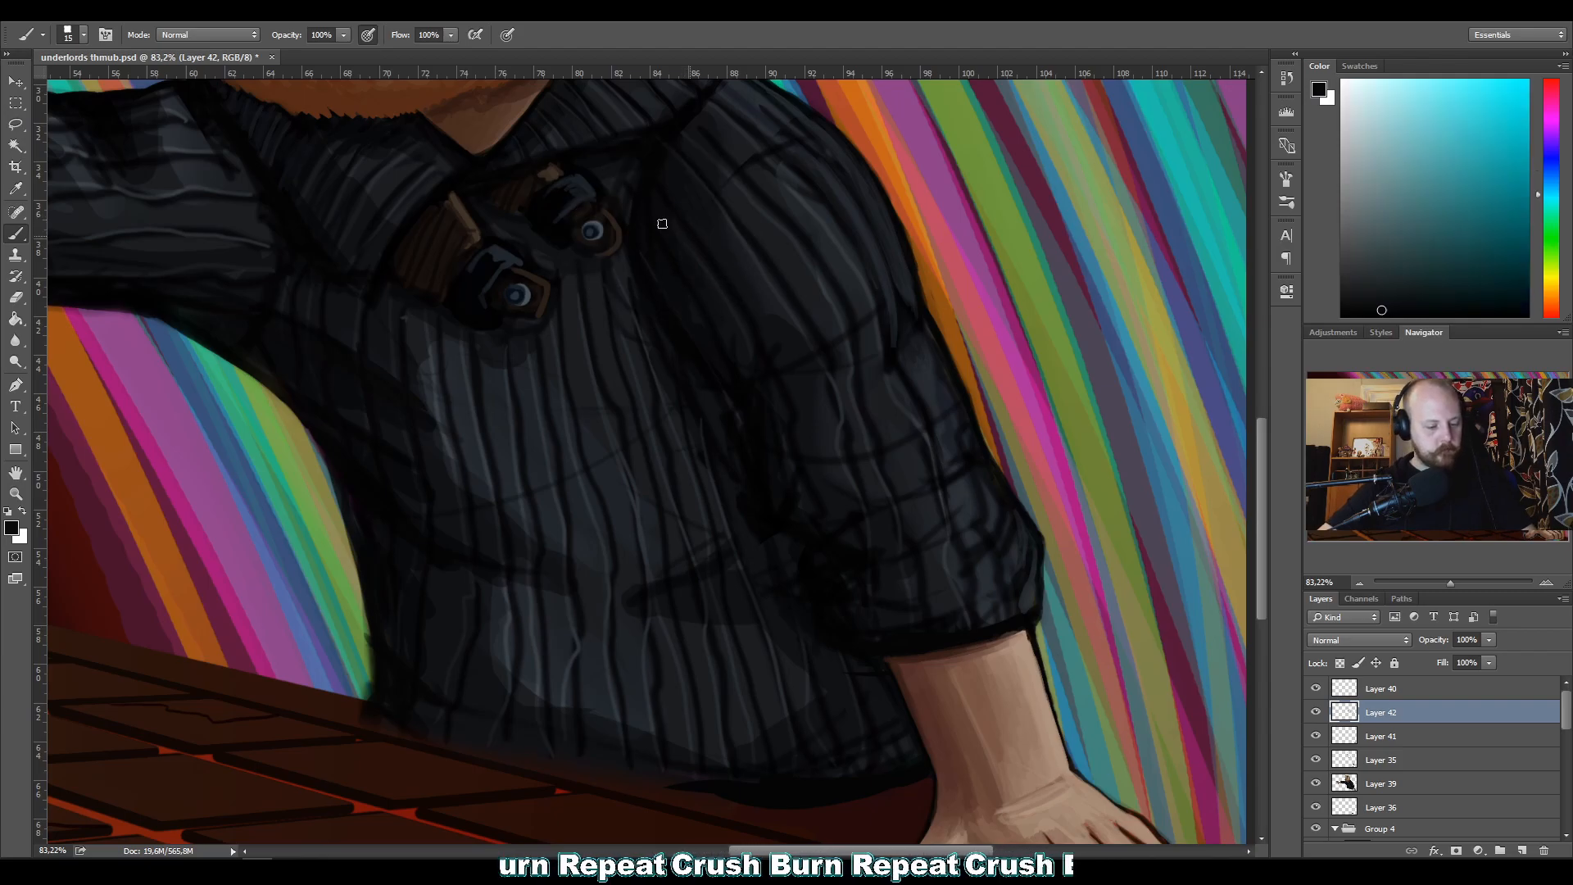
left_click(673, 288, "alt")
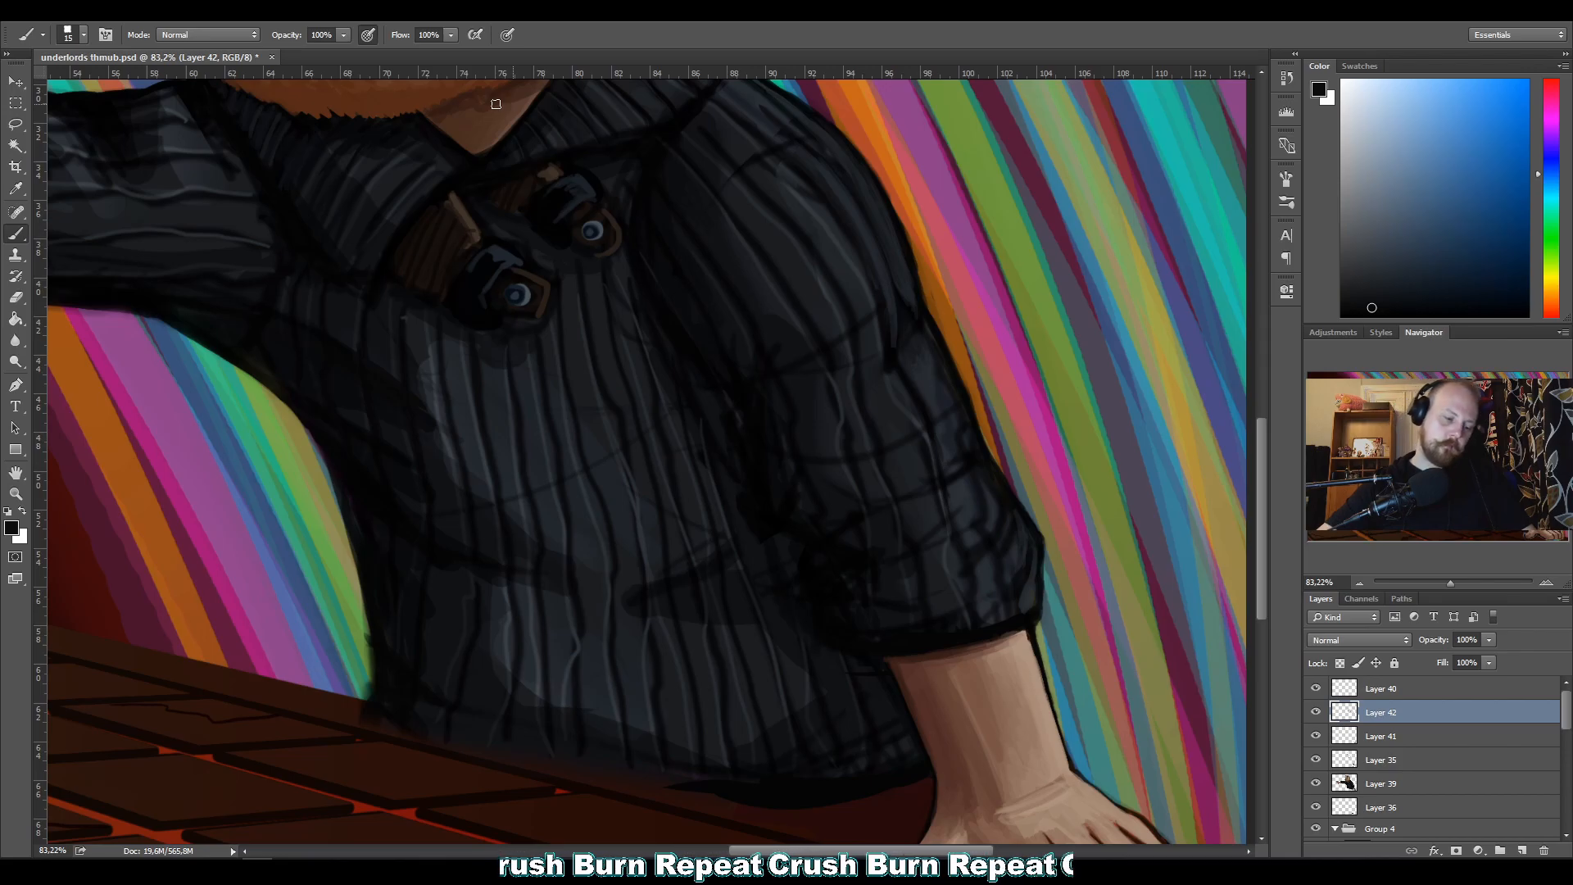
Blend the ribbing and folds on the inner half of the sleeve, from the upper arm towards the elbow, with sampled dark tones.
left_click(737, 319, "alt")
left_click(733, 325, "alt")
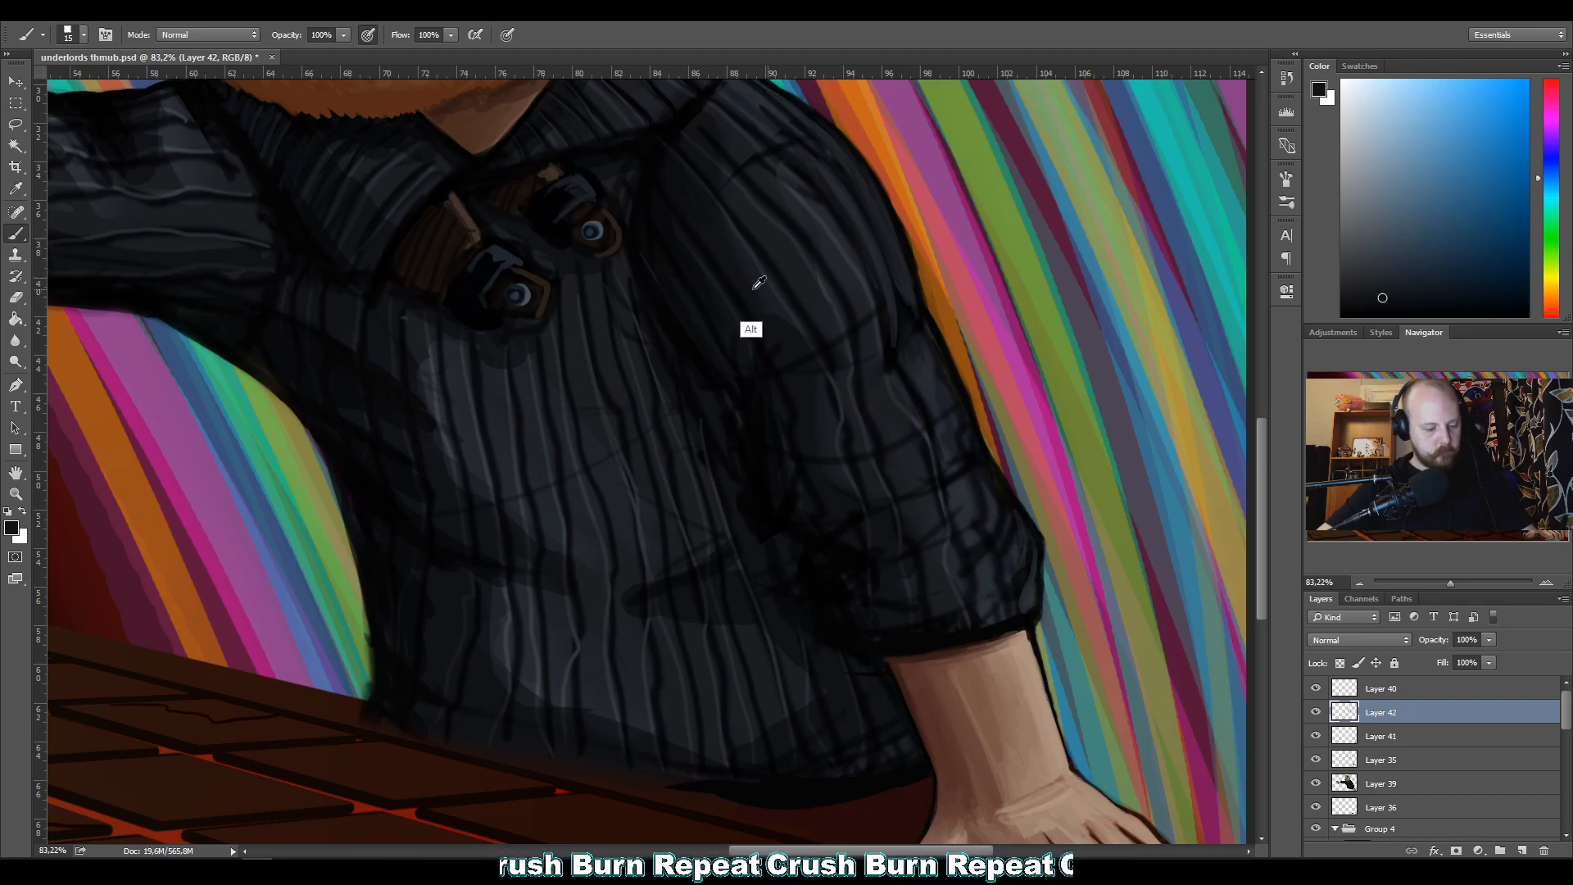
left_click(770, 348, "alt")
left_click(778, 334, "alt")
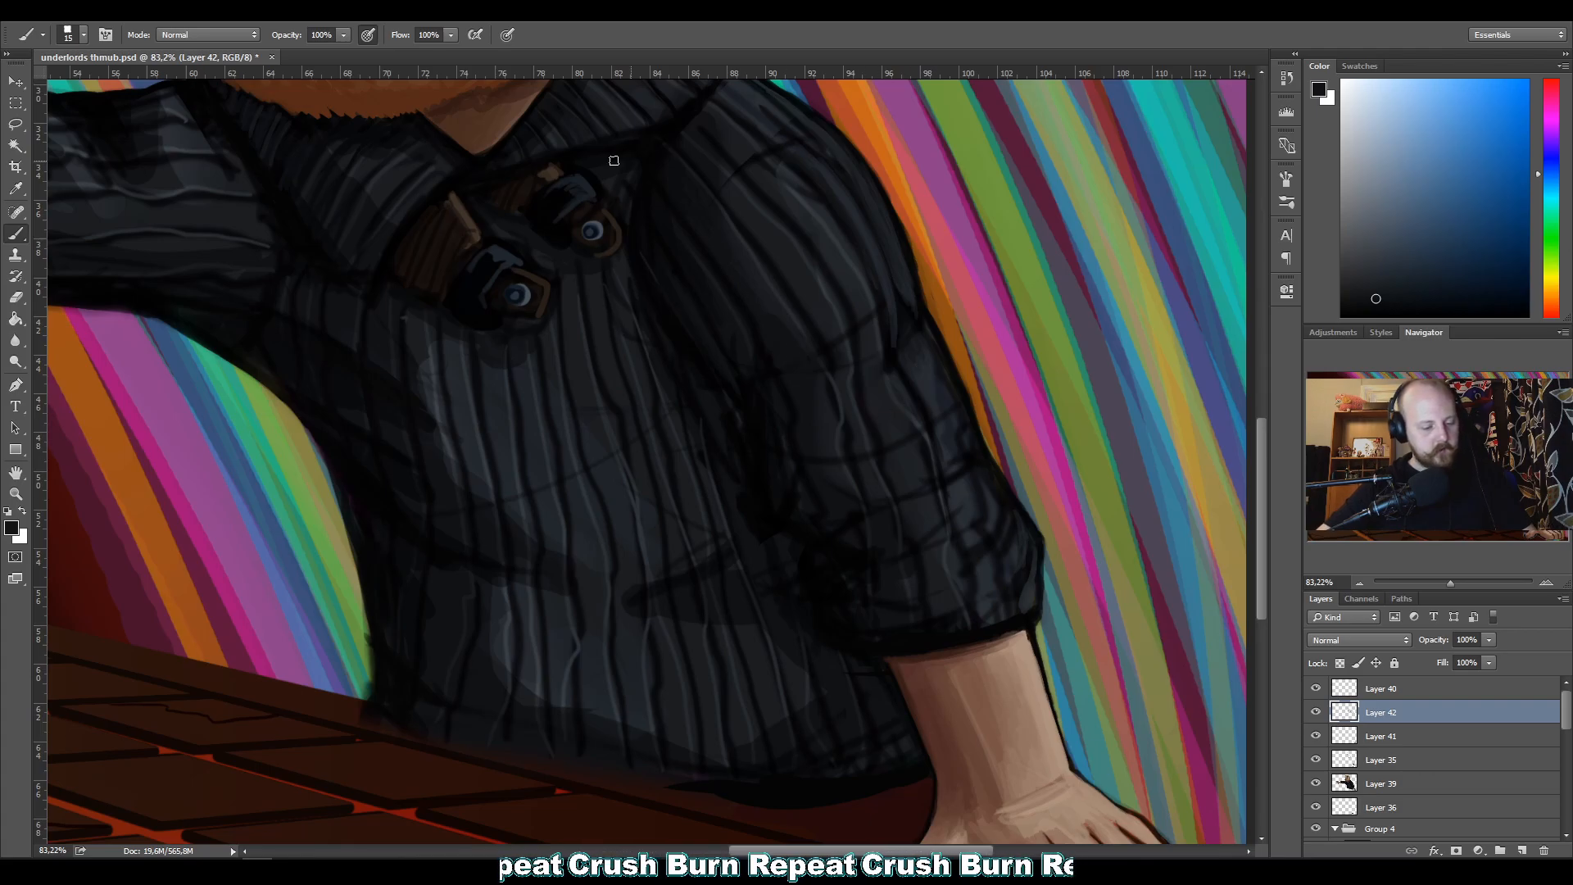
left_click(819, 449, "alt")
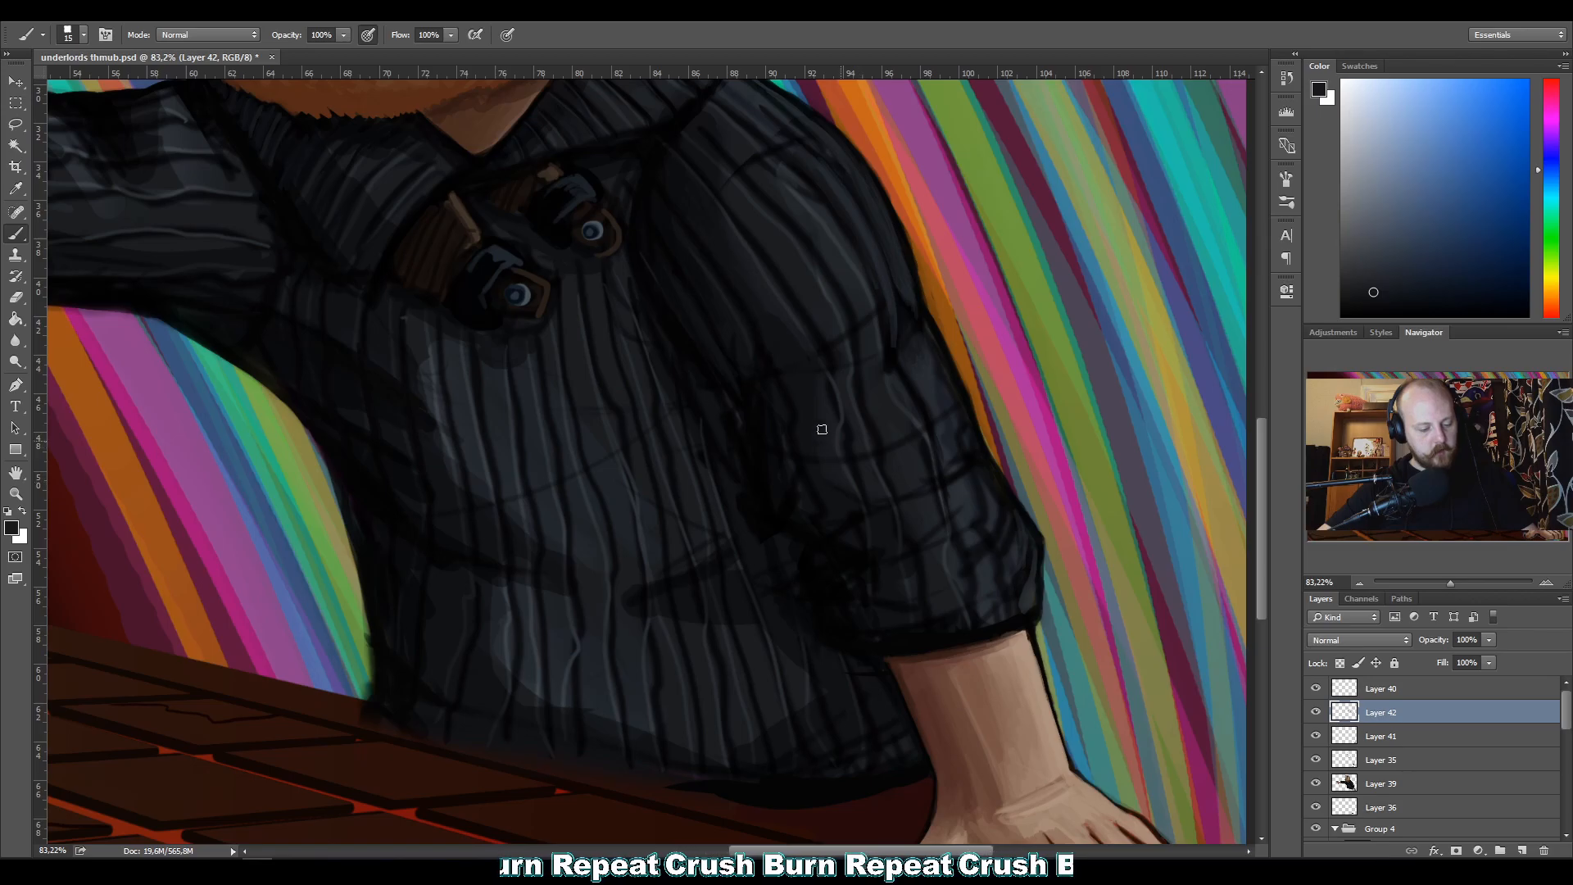
left_click(808, 445, "alt")
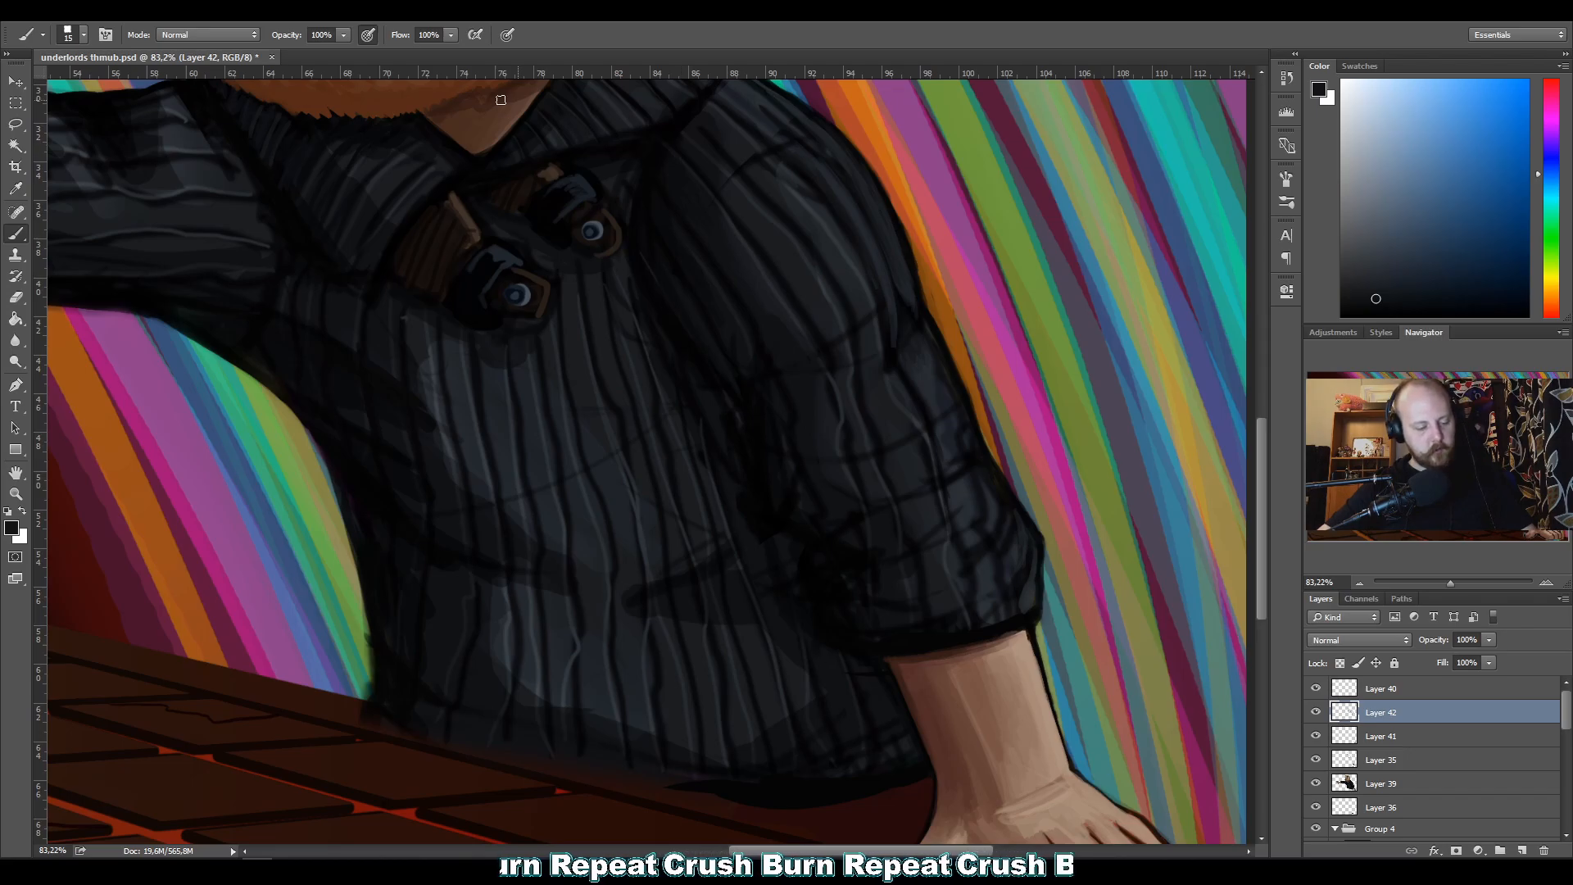
Repaint the ribs and soften the crossing fold lines along the outer elbow above the cuff, using sampled dark greys at brush size 15.
left_click_drag(526, 361, 1059, 498)
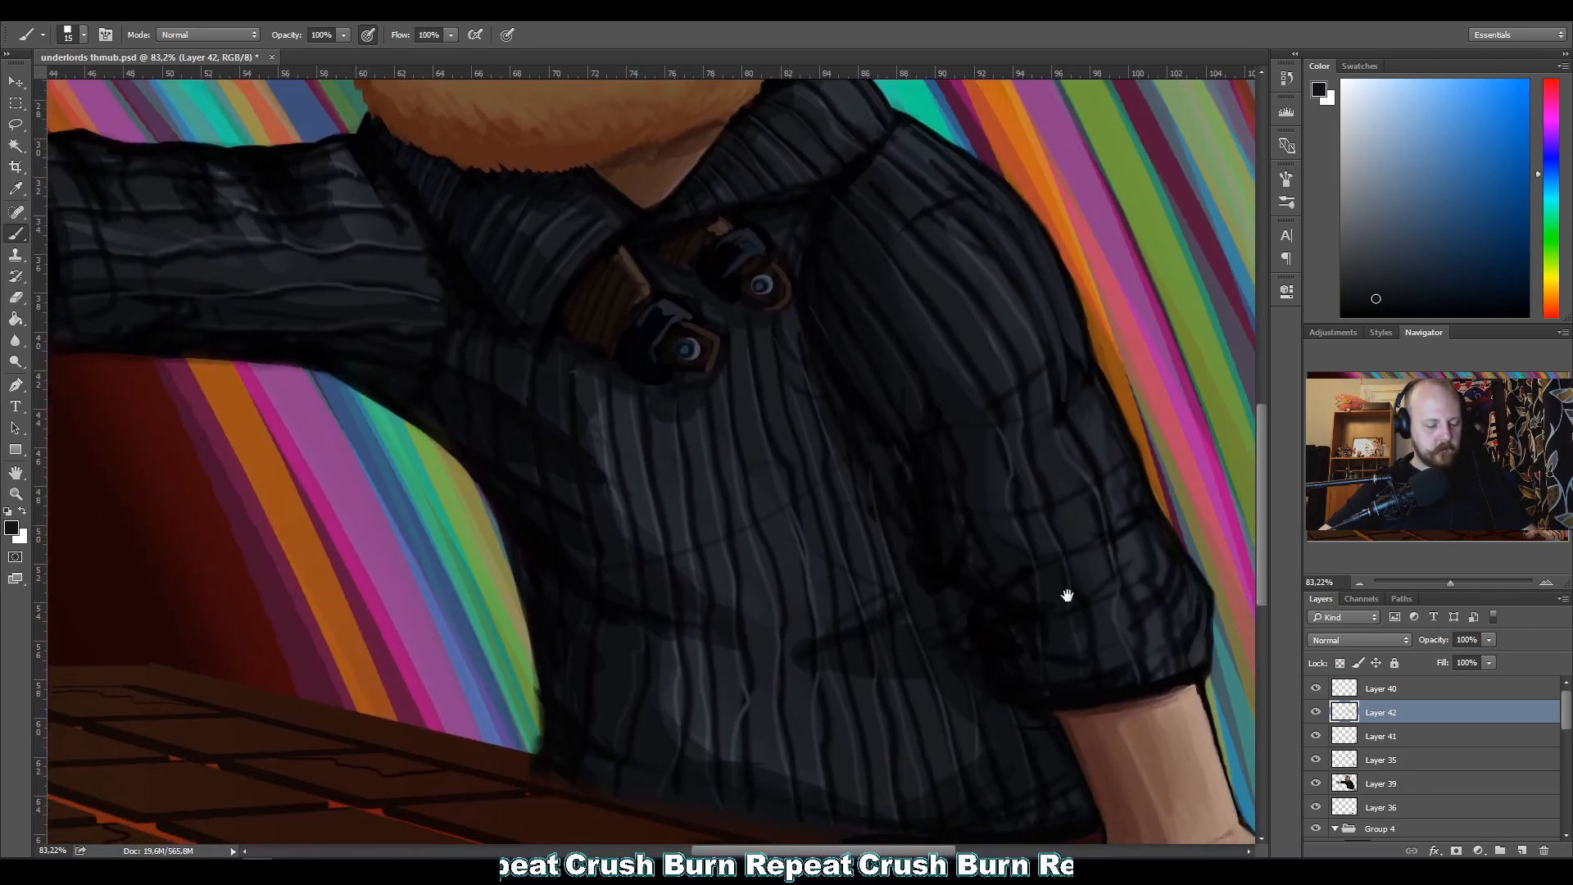
left_click_drag(648, 481, 520, 491)
key("z")
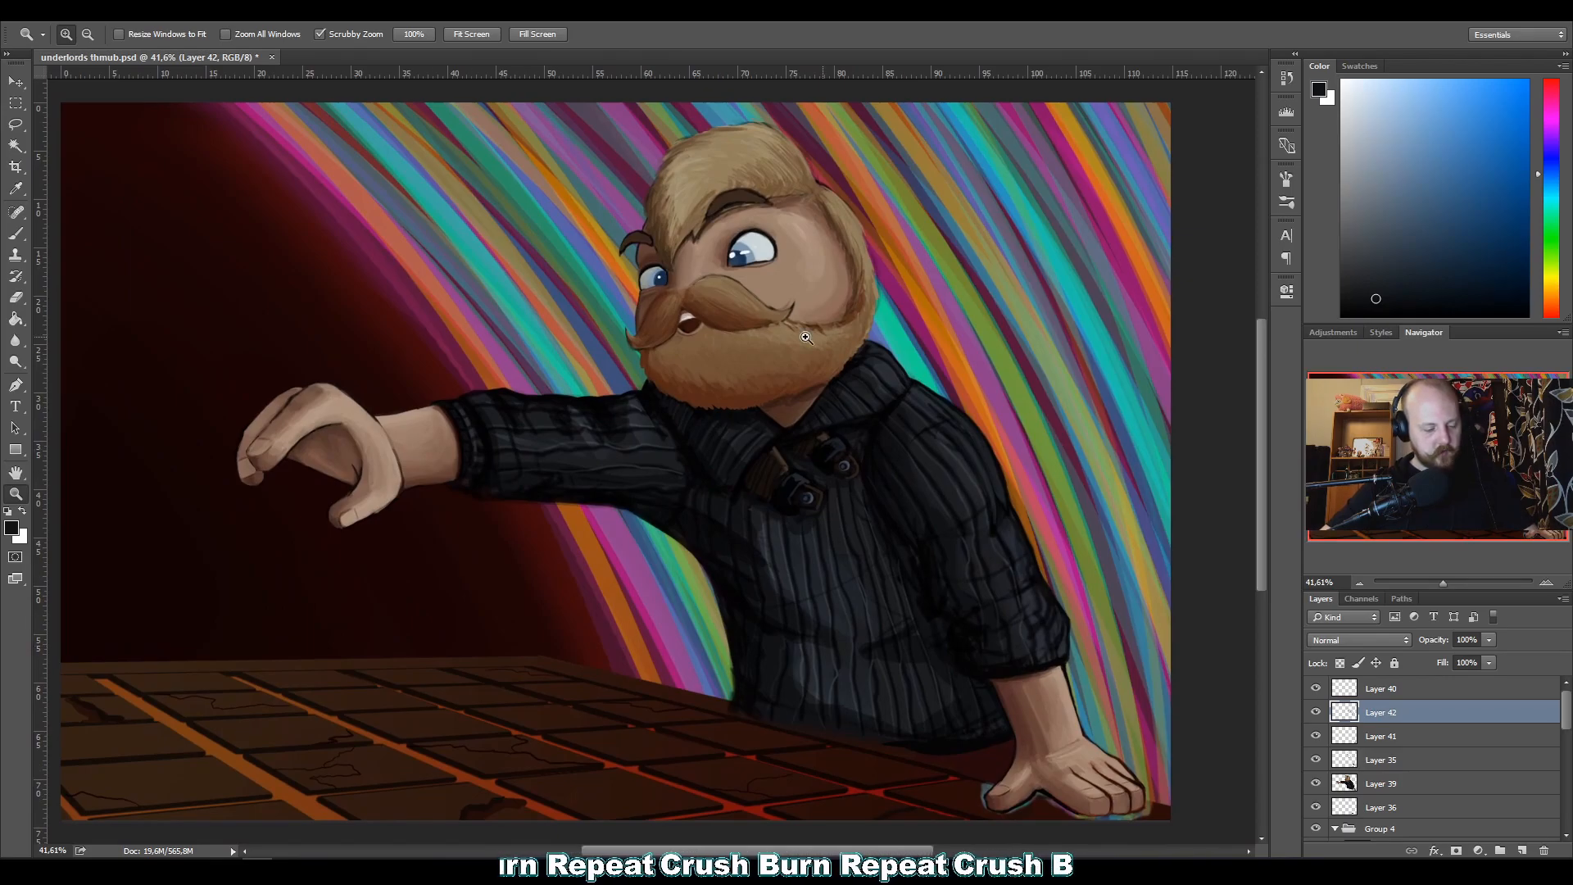
left_click_drag(945, 623, 983, 649)
key("b")
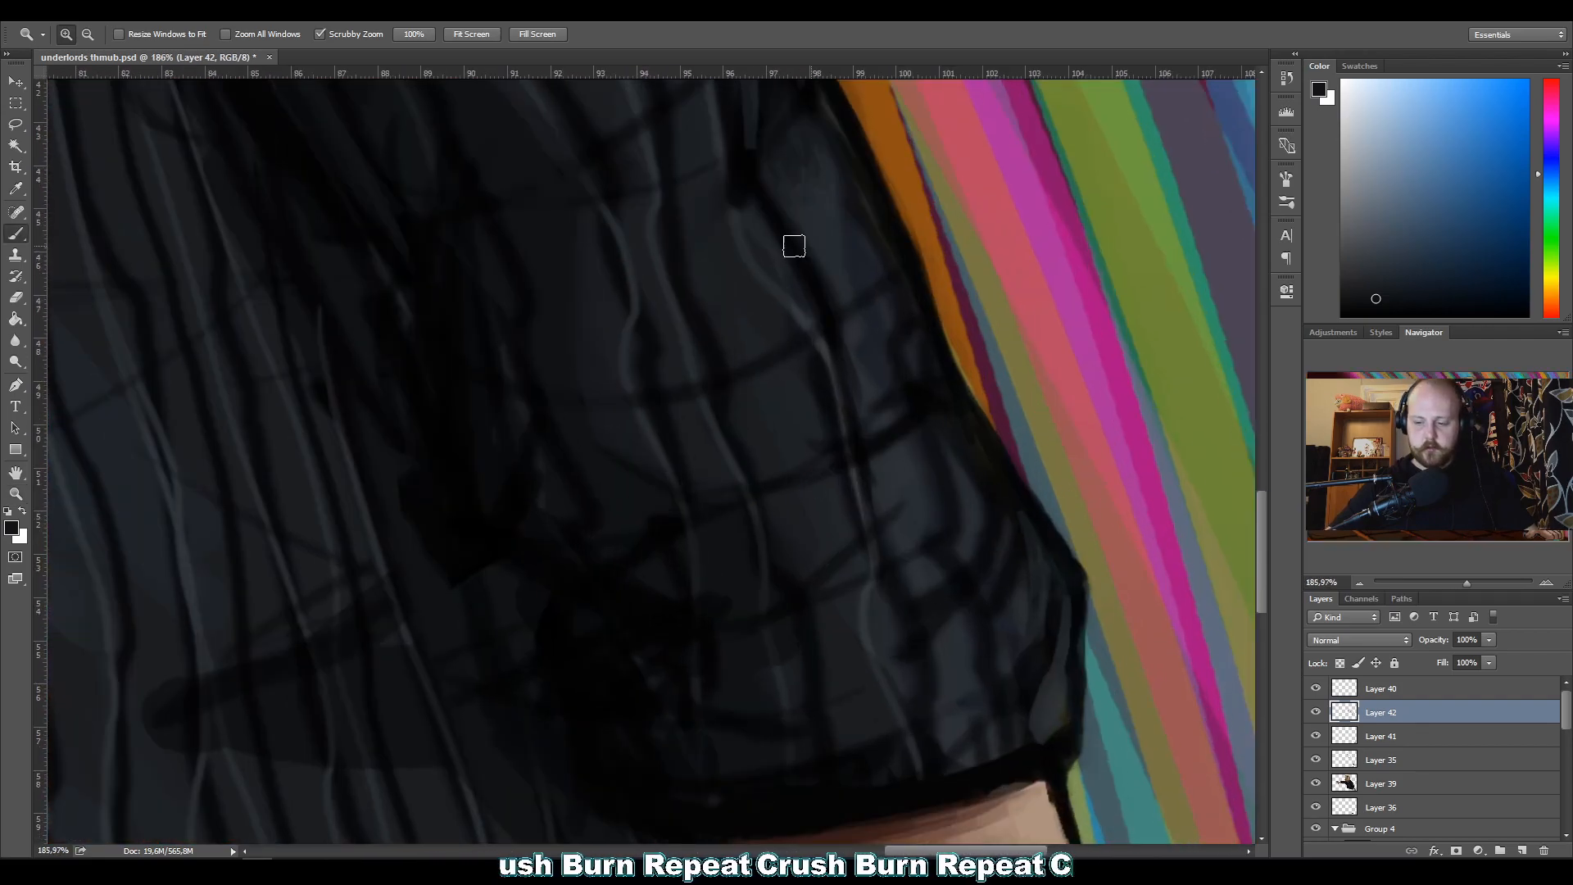
left_click(951, 661, "alt")
left_click_drag(923, 571, 966, 704)
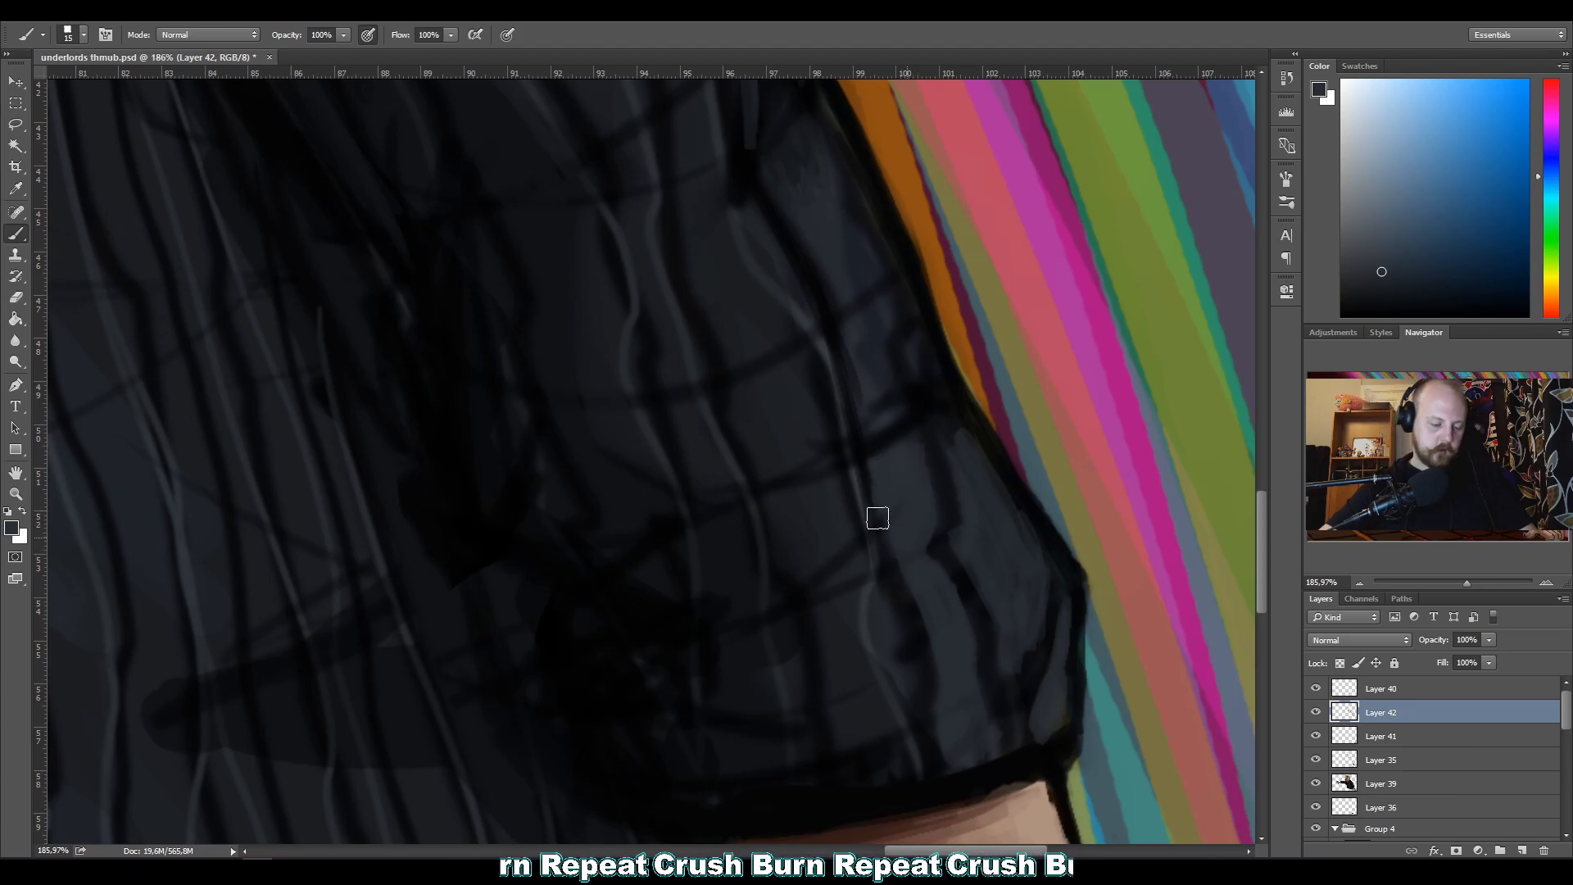
left_click(870, 373, "alt")
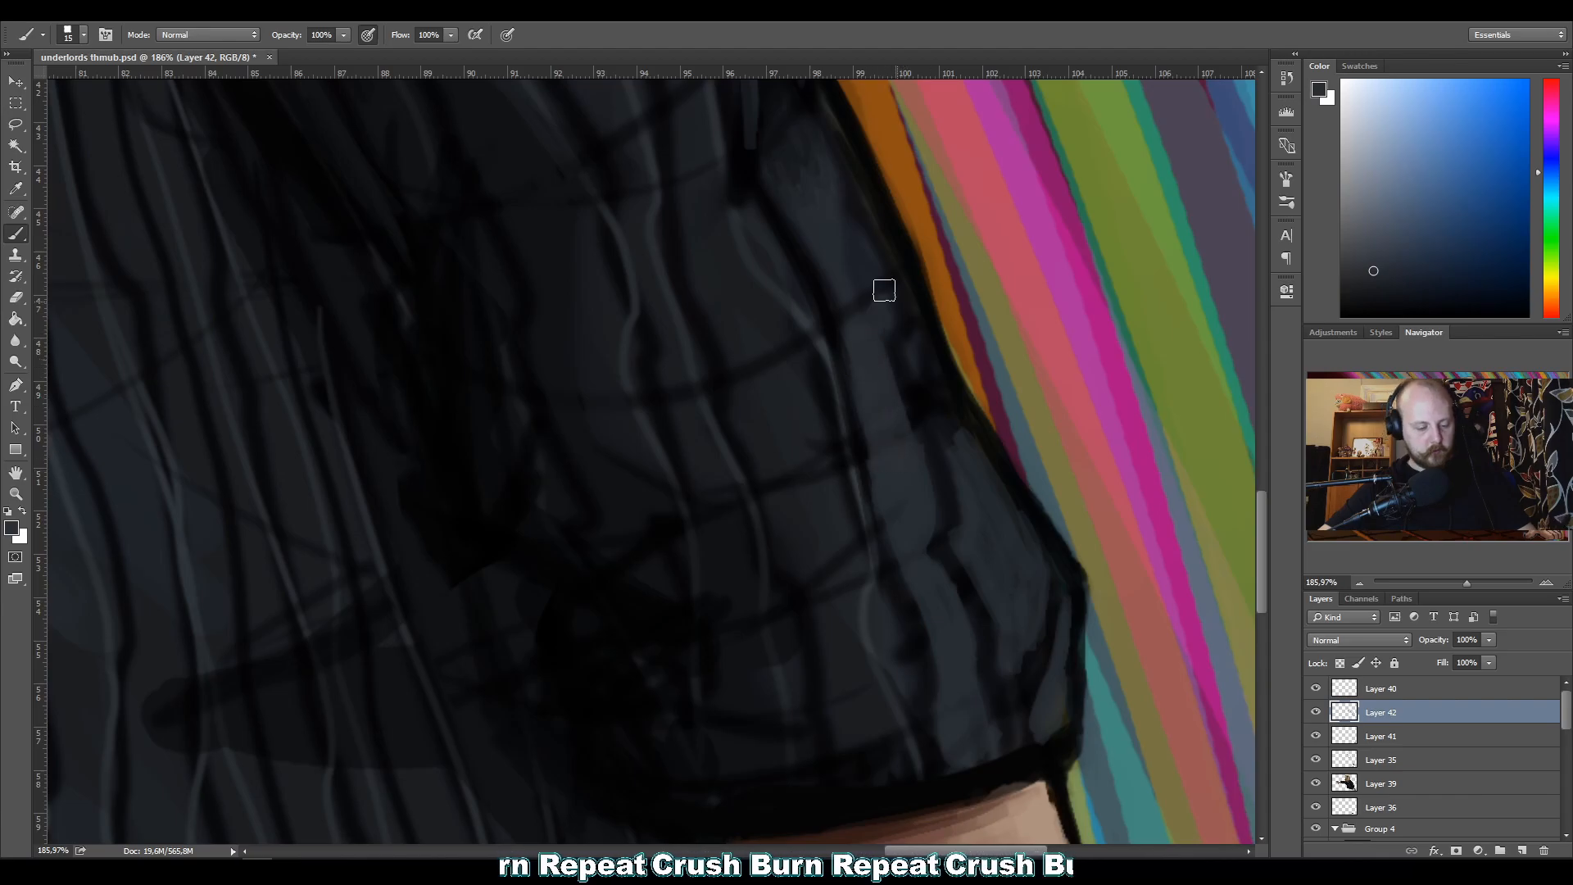
left_click_drag(678, 344, 746, 512)
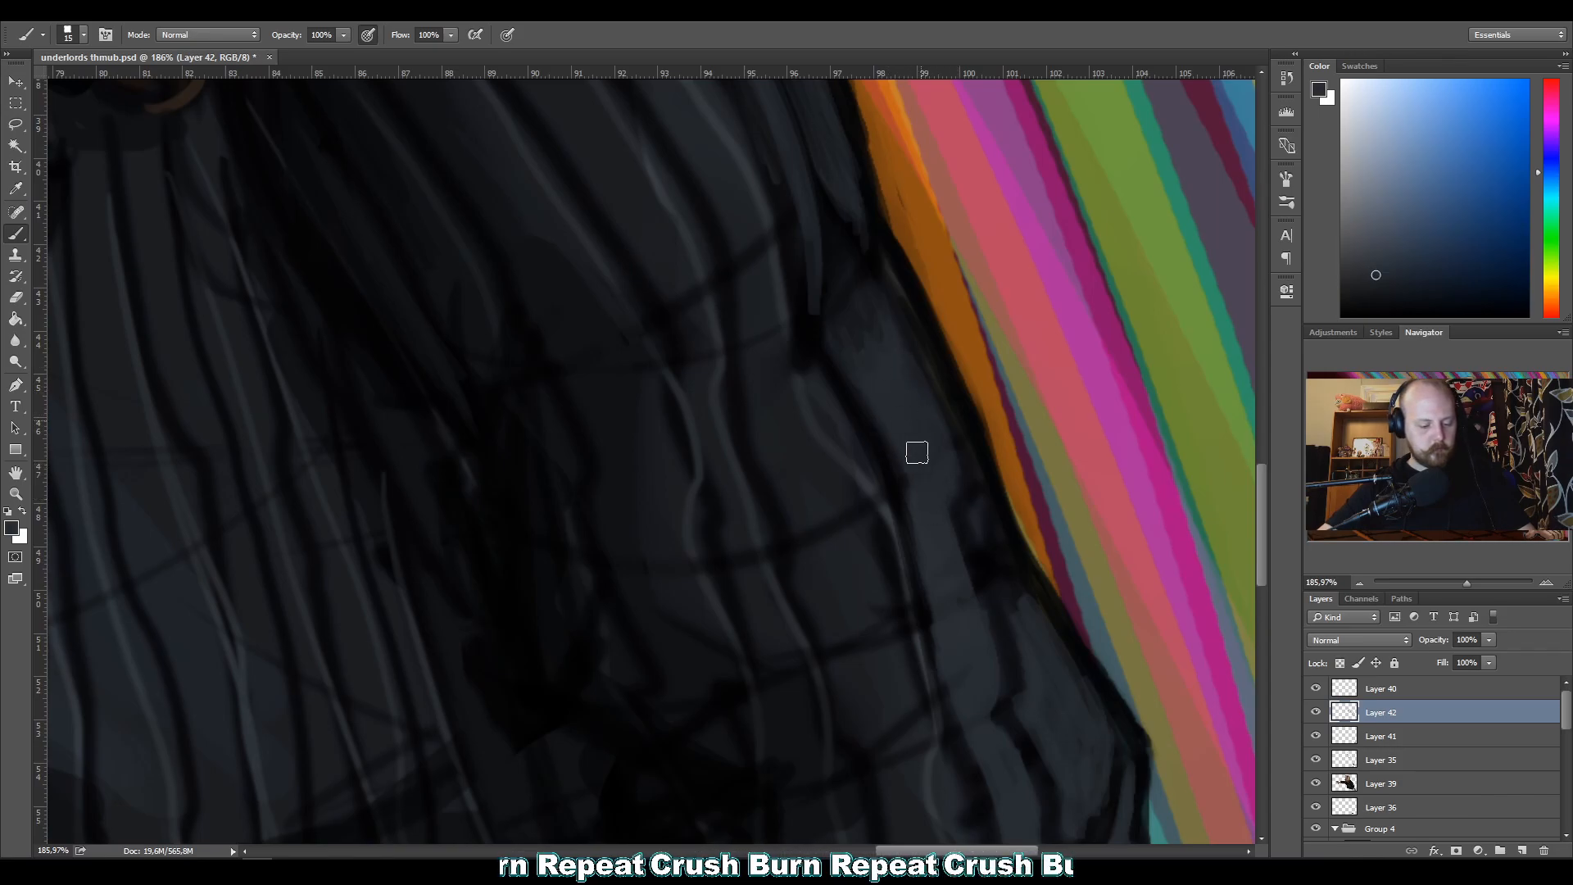
Tone down the light rib lines and fold marks on the rolled sleeve just above the cuff with sampled dark greys.
left_click_drag(911, 575, 578, 447)
key("z")
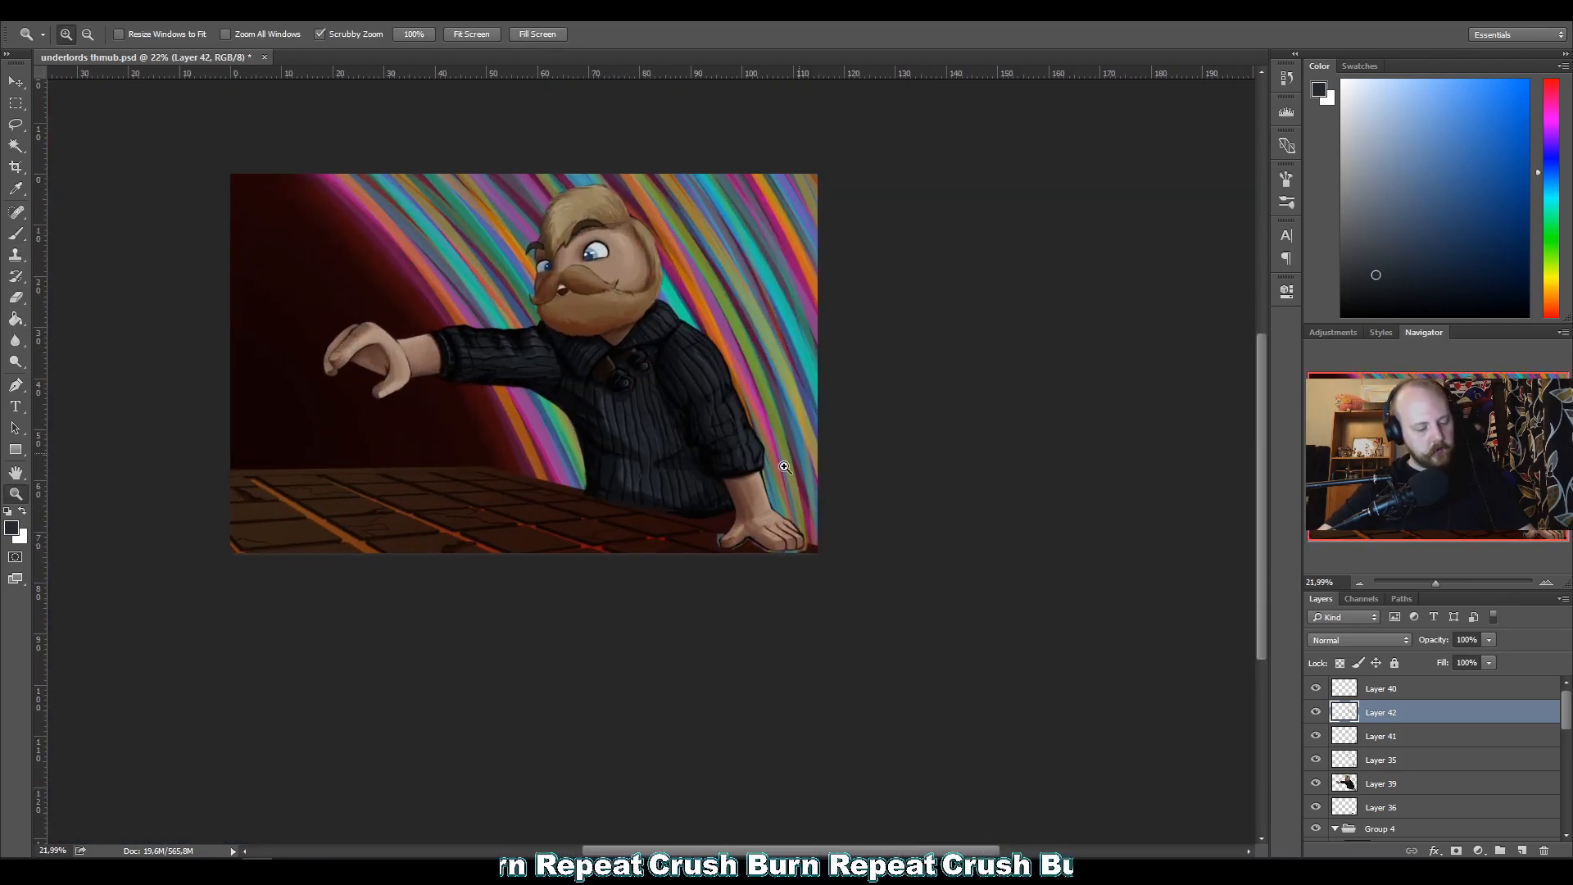
left_click_drag(668, 471, 860, 397)
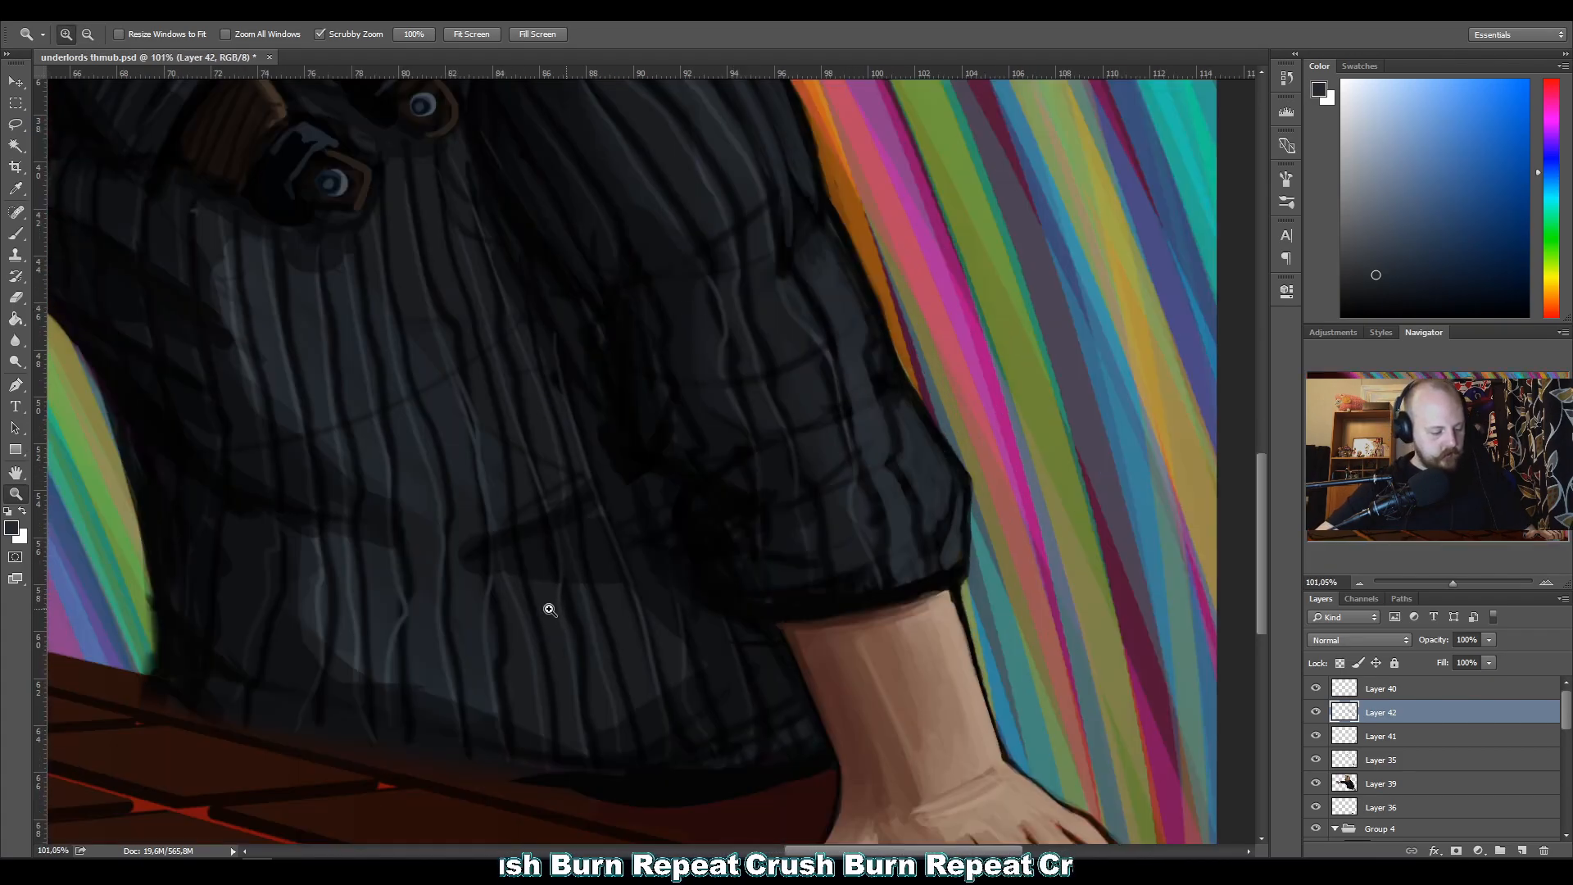
key("b")
left_click(549, 658, "alt")
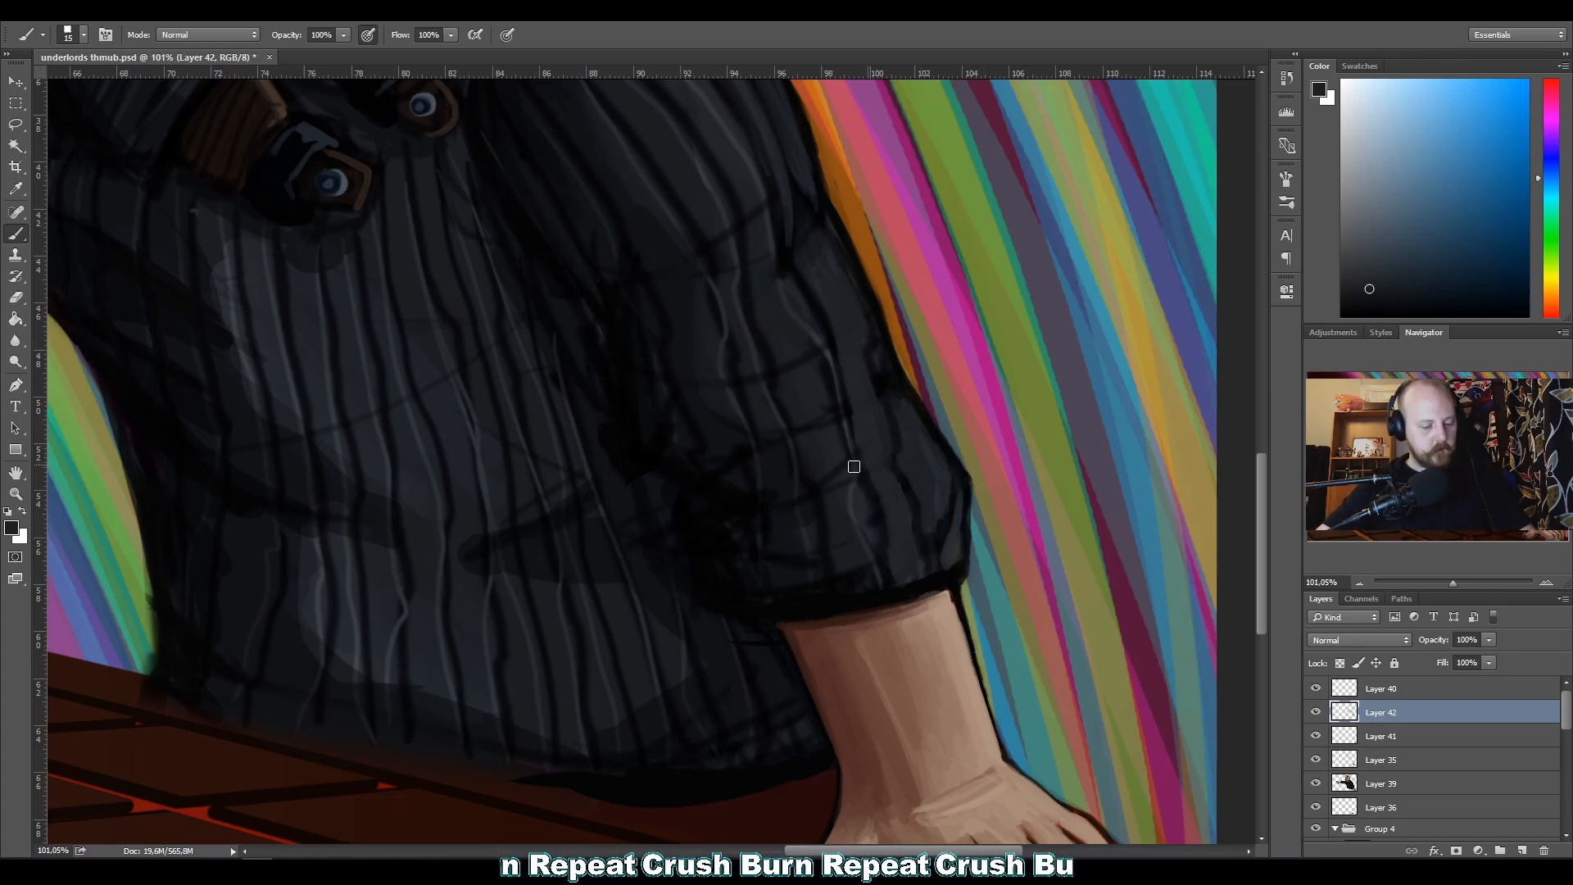
left_click(860, 506, "alt")
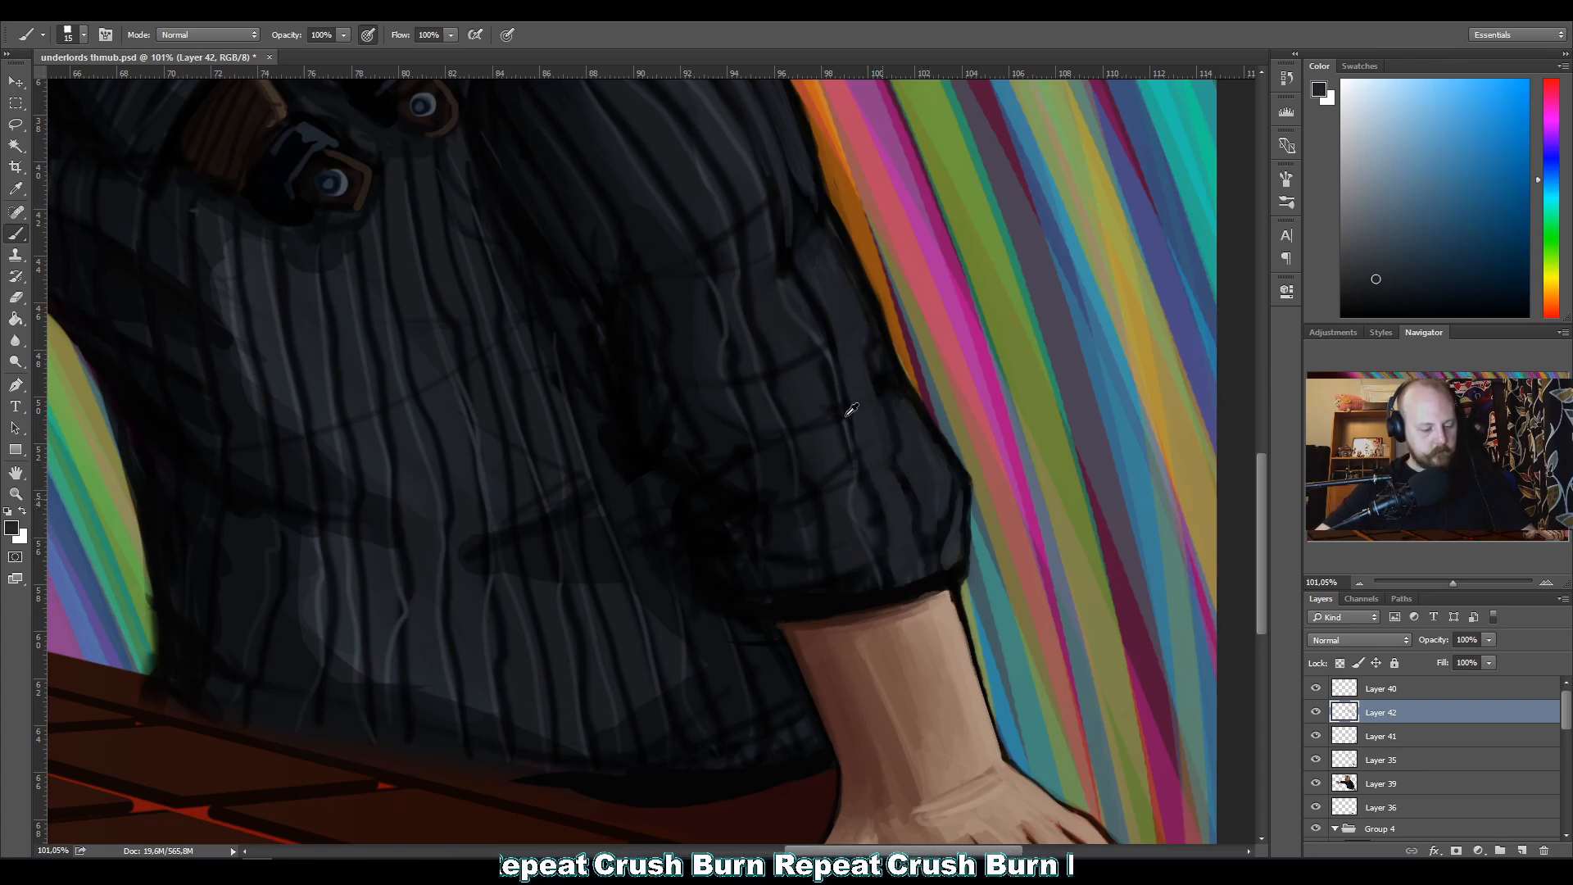
left_click(839, 516, "alt")
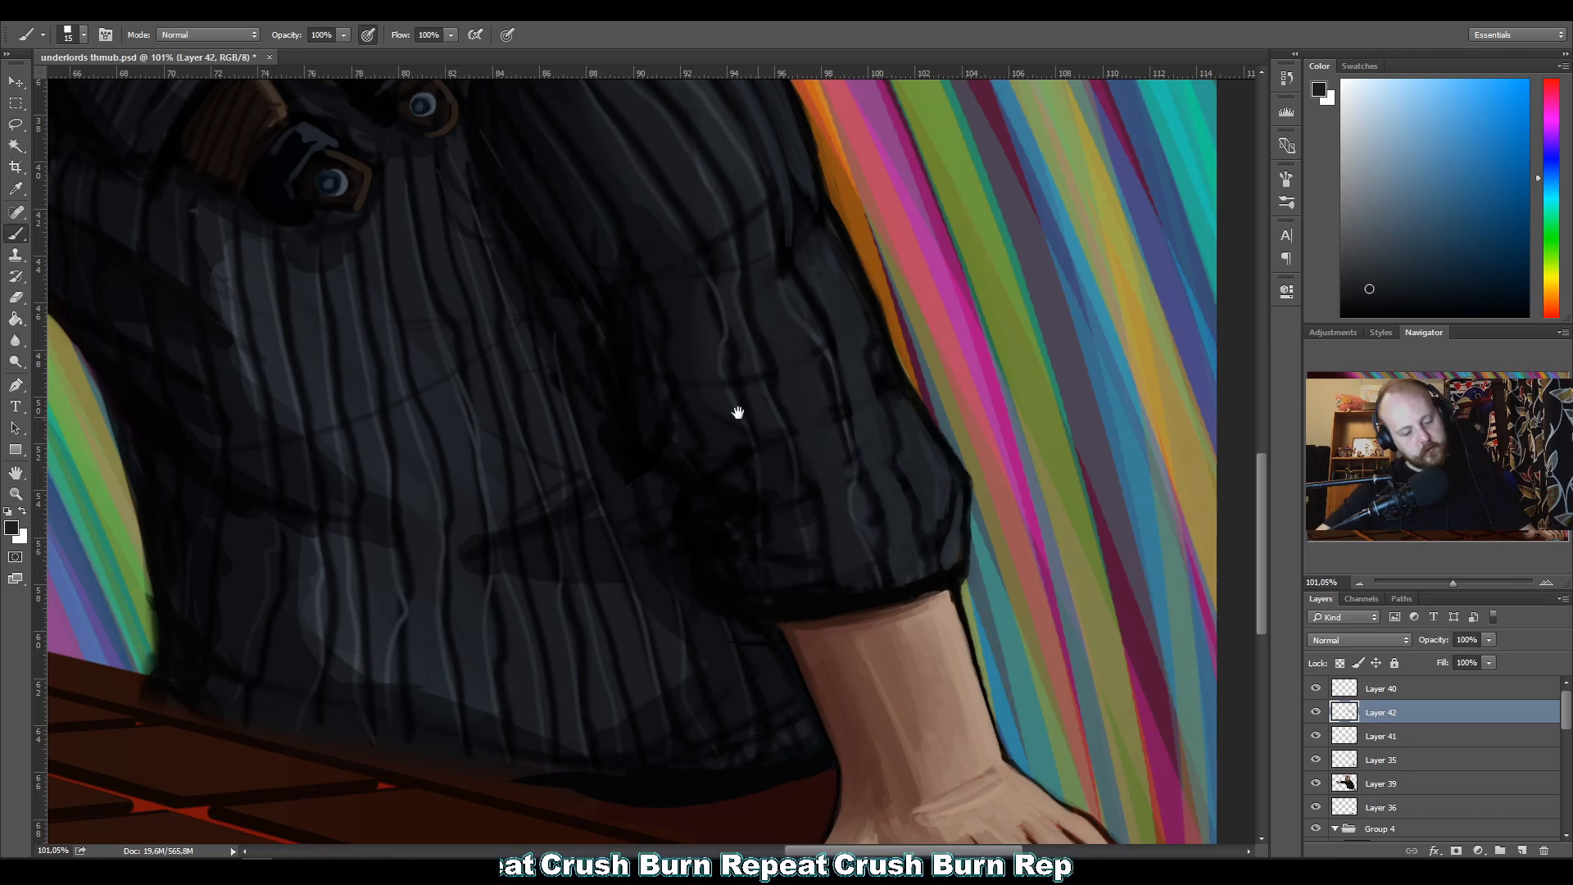
Rework the ribbing and dark creases across the middle of the lower sleeve with sampled near-black and dark grey tones.
left_click_drag(740, 418, 791, 490)
left_click(825, 548, "alt")
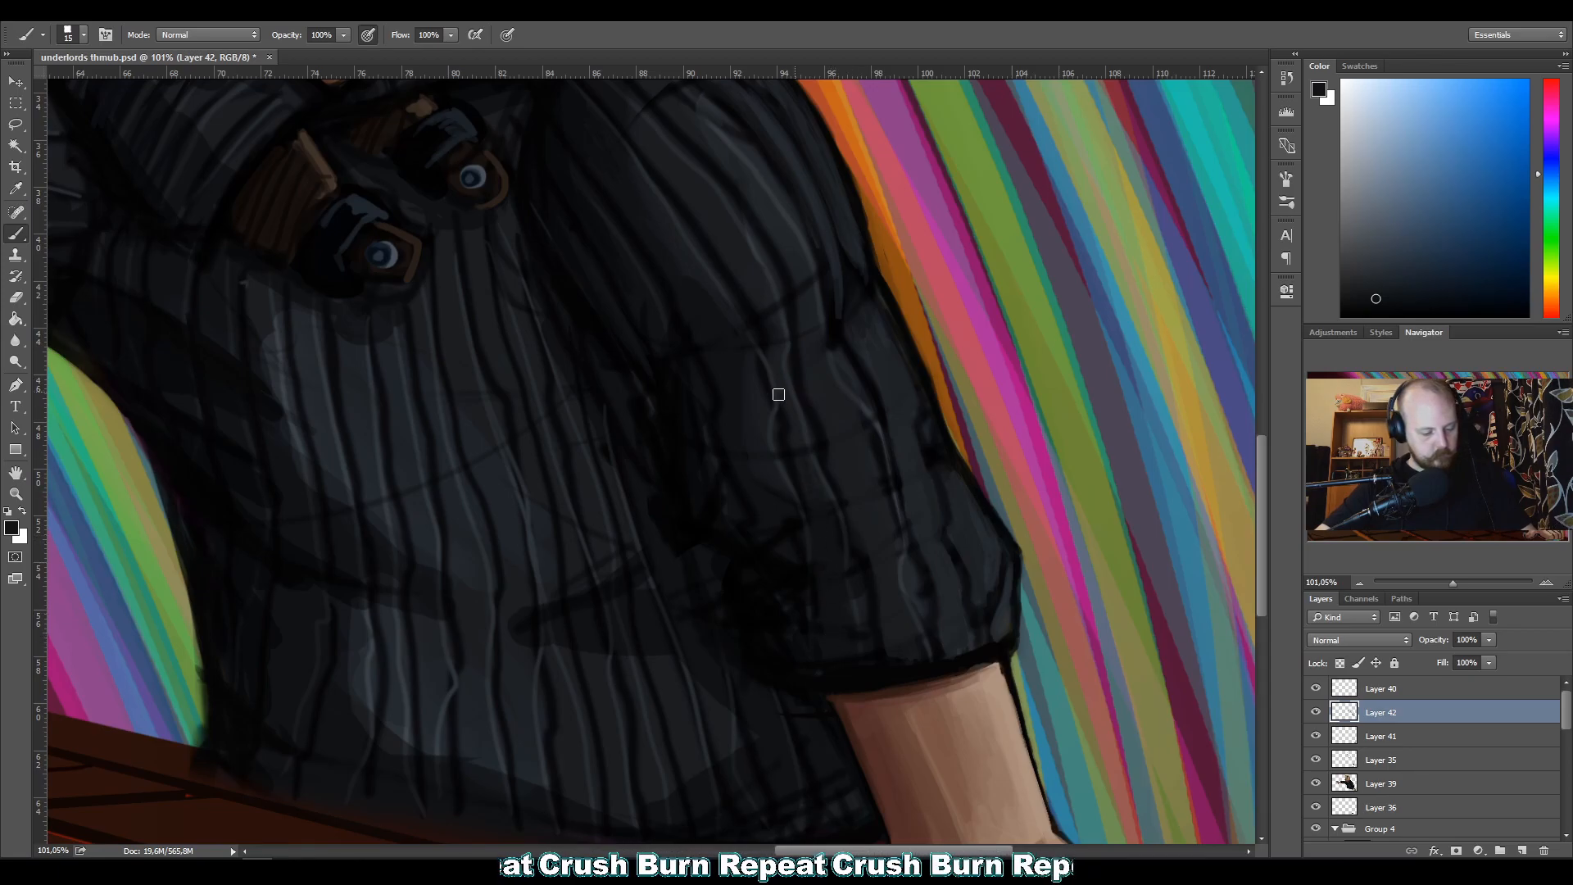
left_click(796, 432, "alt")
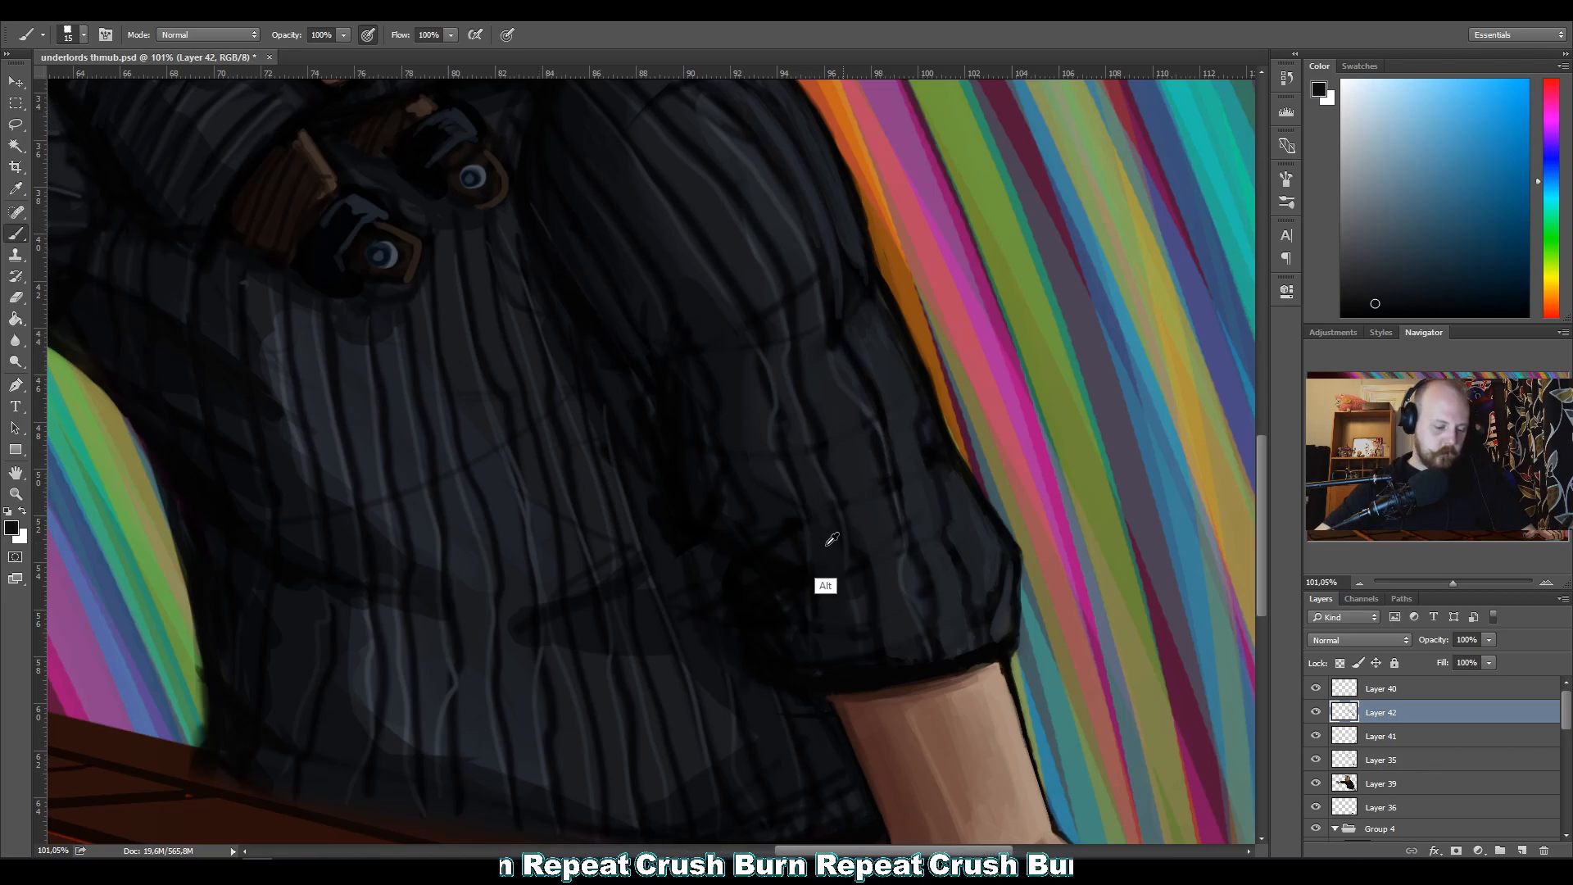
left_click(830, 529, "alt")
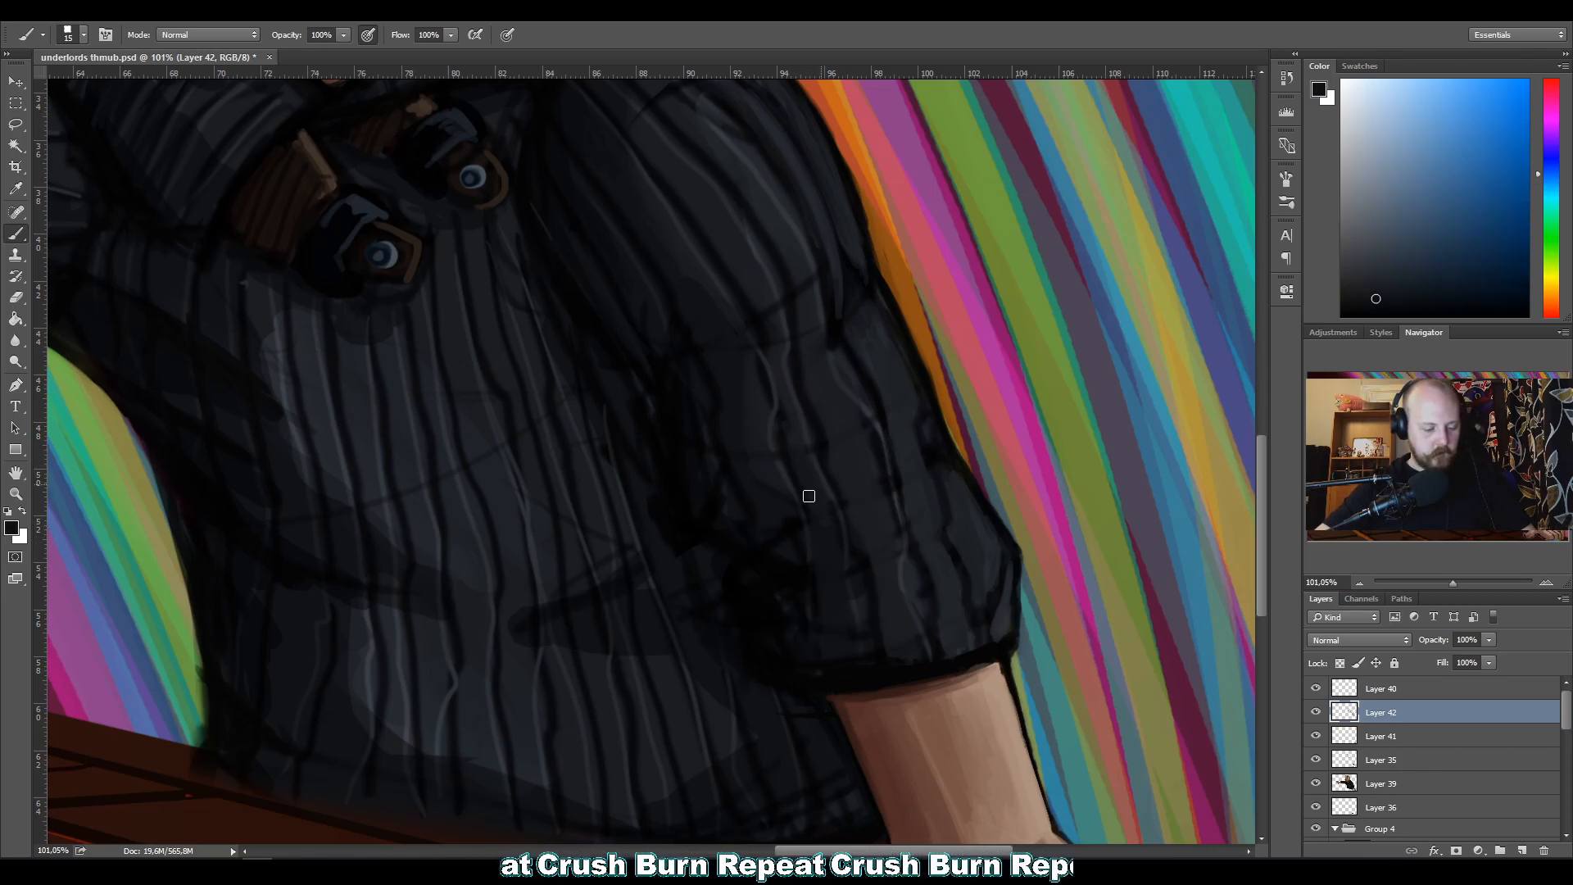
left_click(784, 430, "alt")
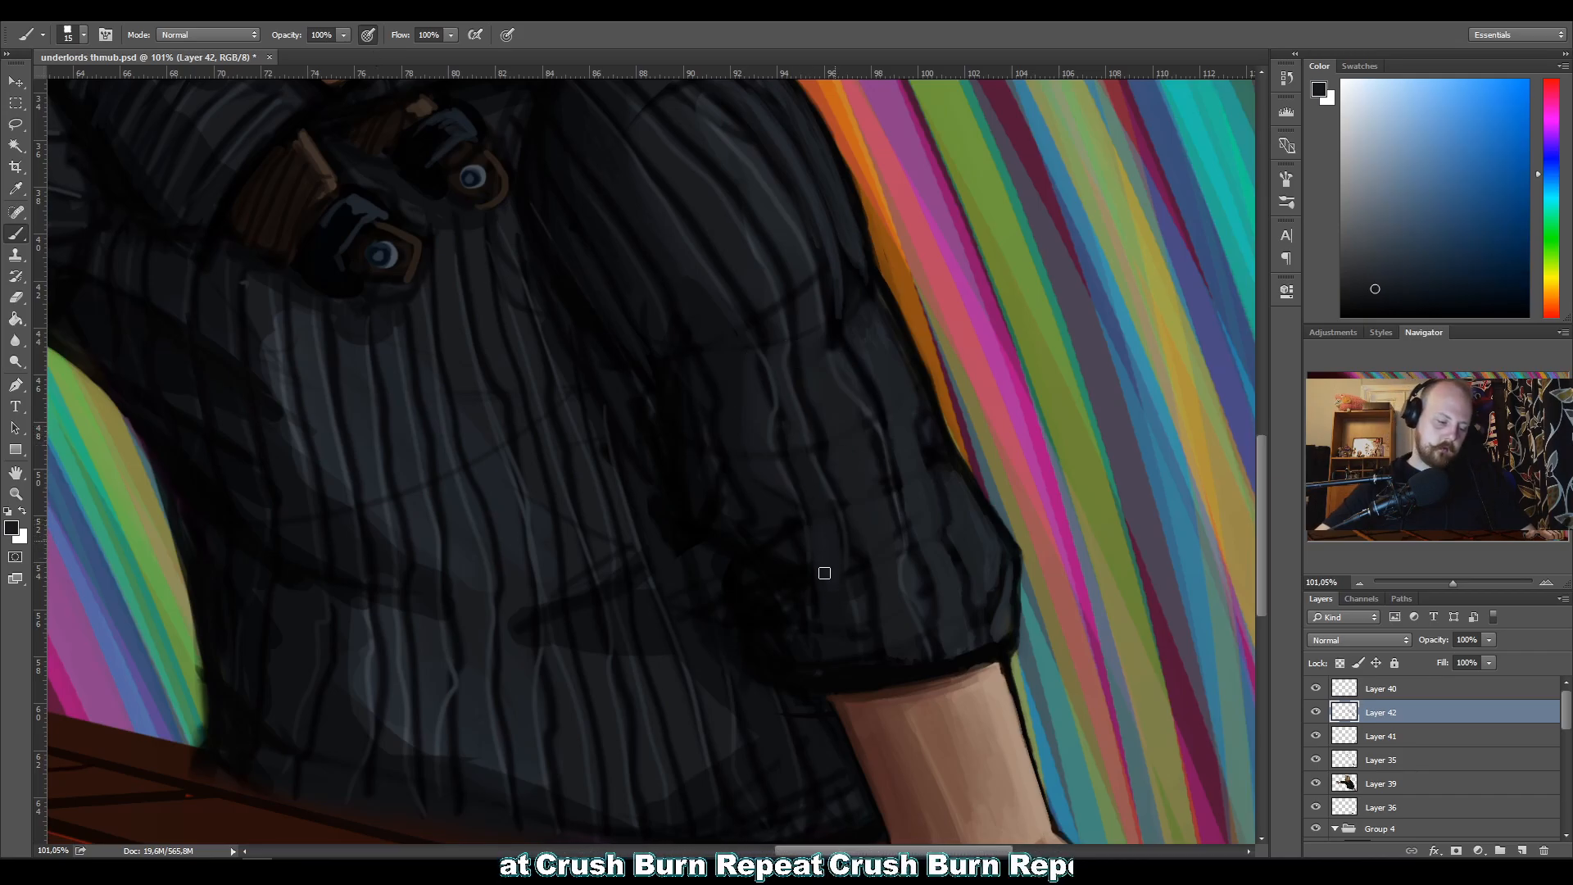
left_click(826, 609, "alt")
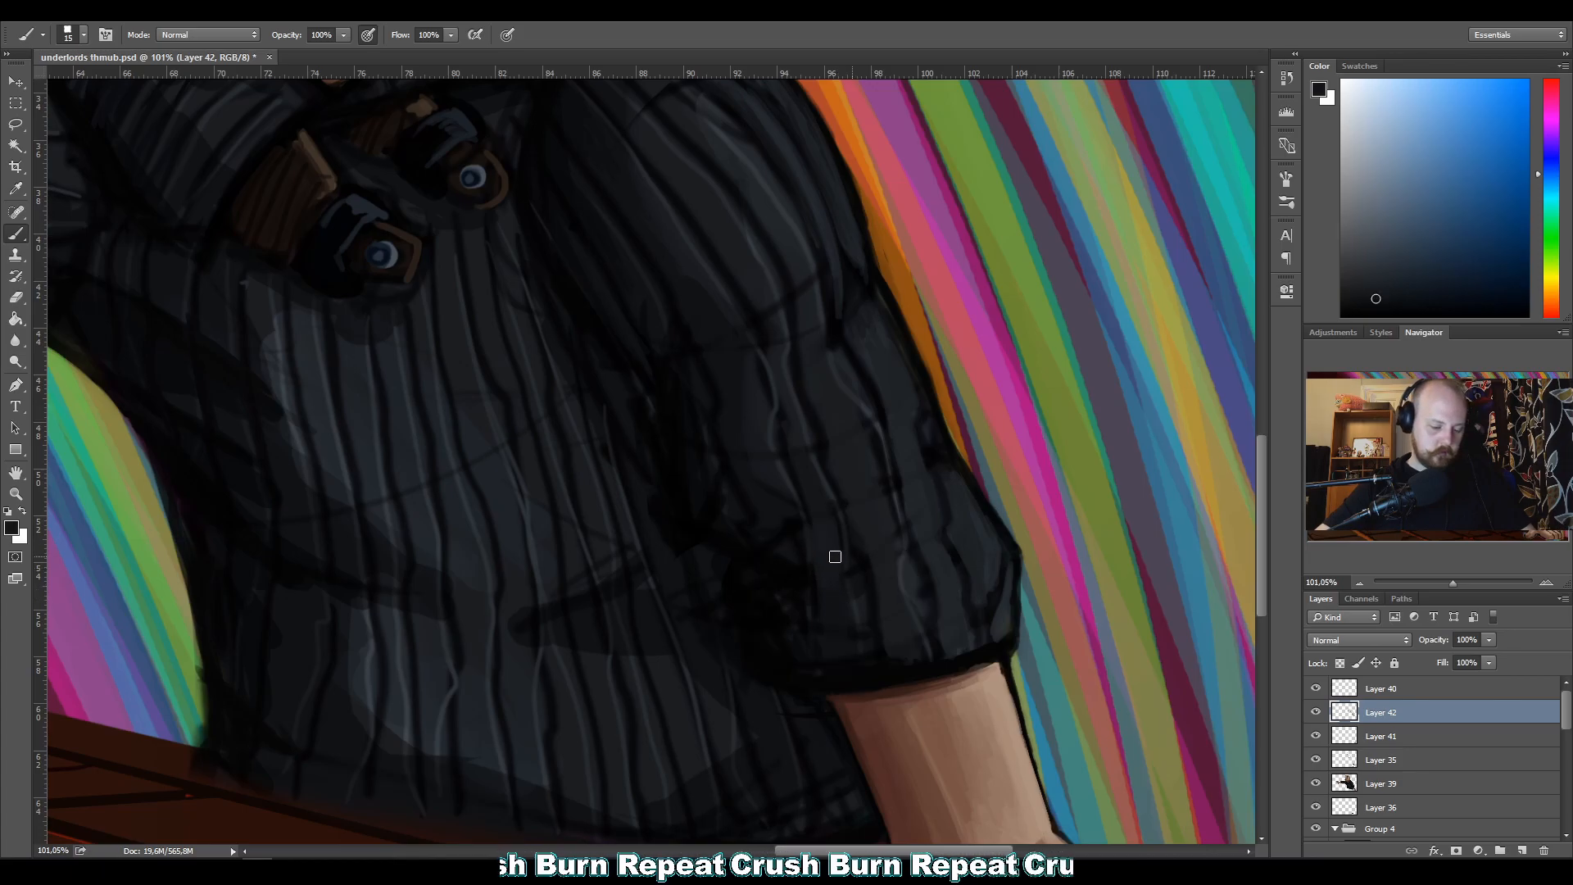
left_click(830, 562, "alt")
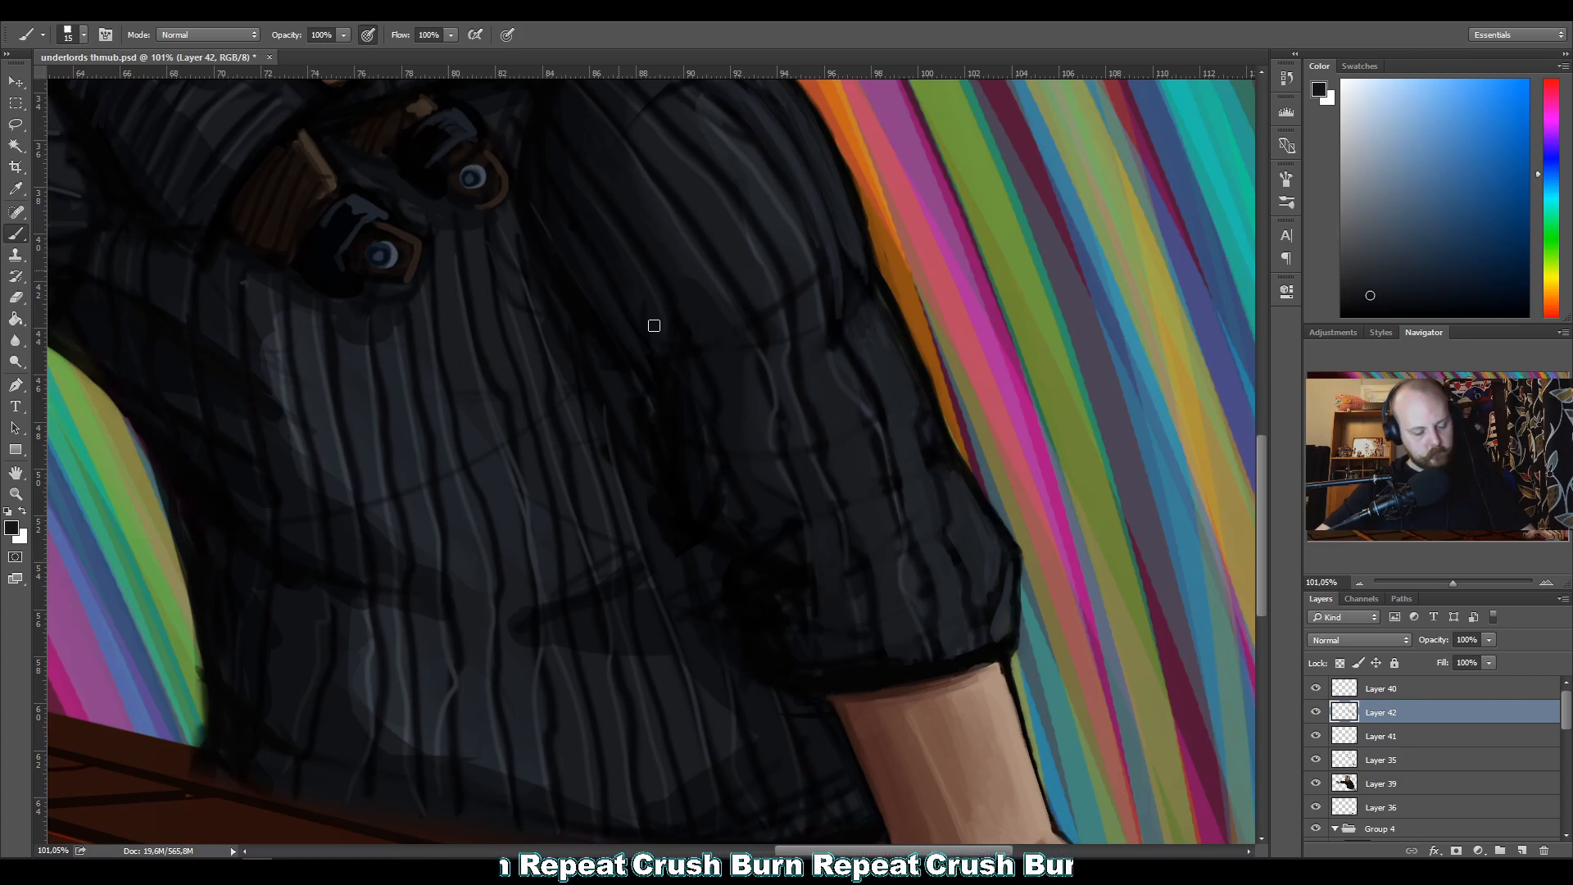
left_click(860, 606, "alt")
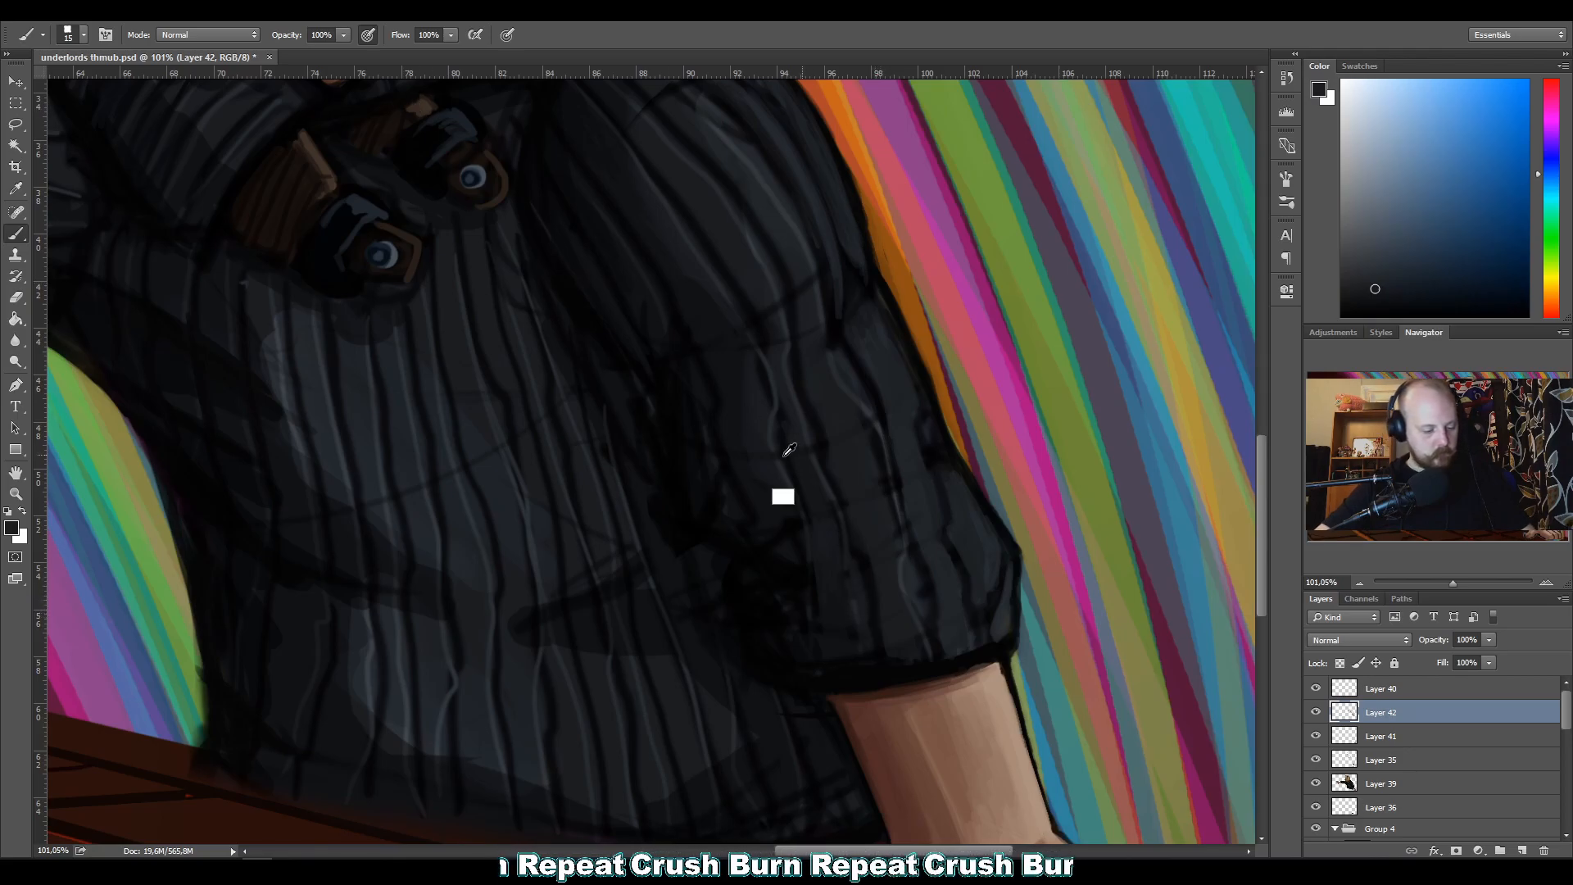
Clean up the dark shadow at the sleeve's inner elbow with default black and sampled near-black, using brush sizes from 10 to 25.
left_click(698, 303, "alt")
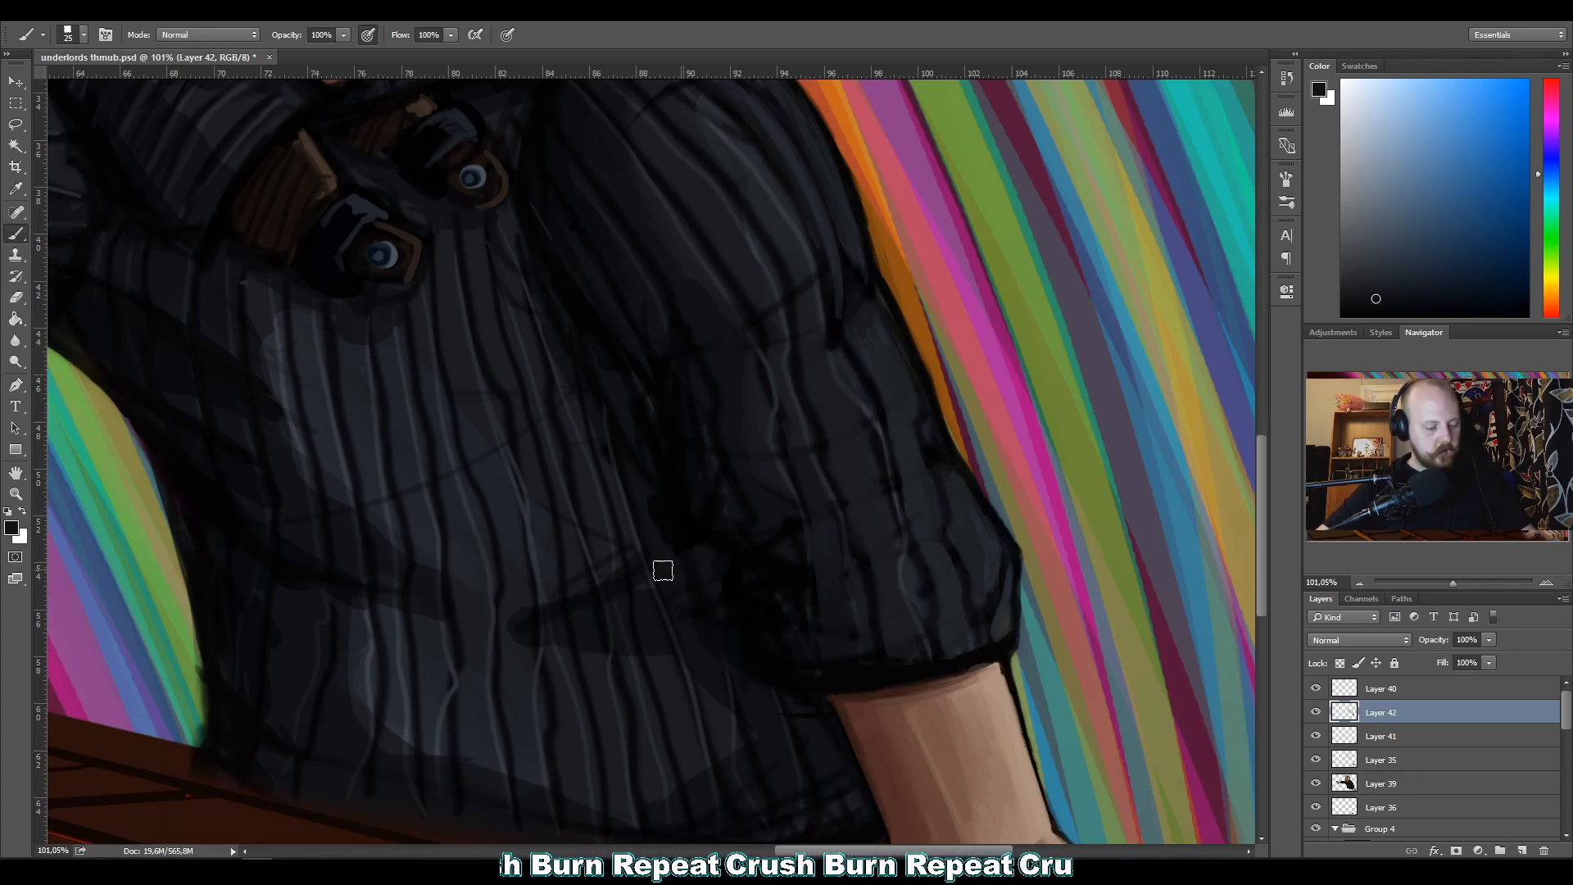
key("d")
key("bracketleft")
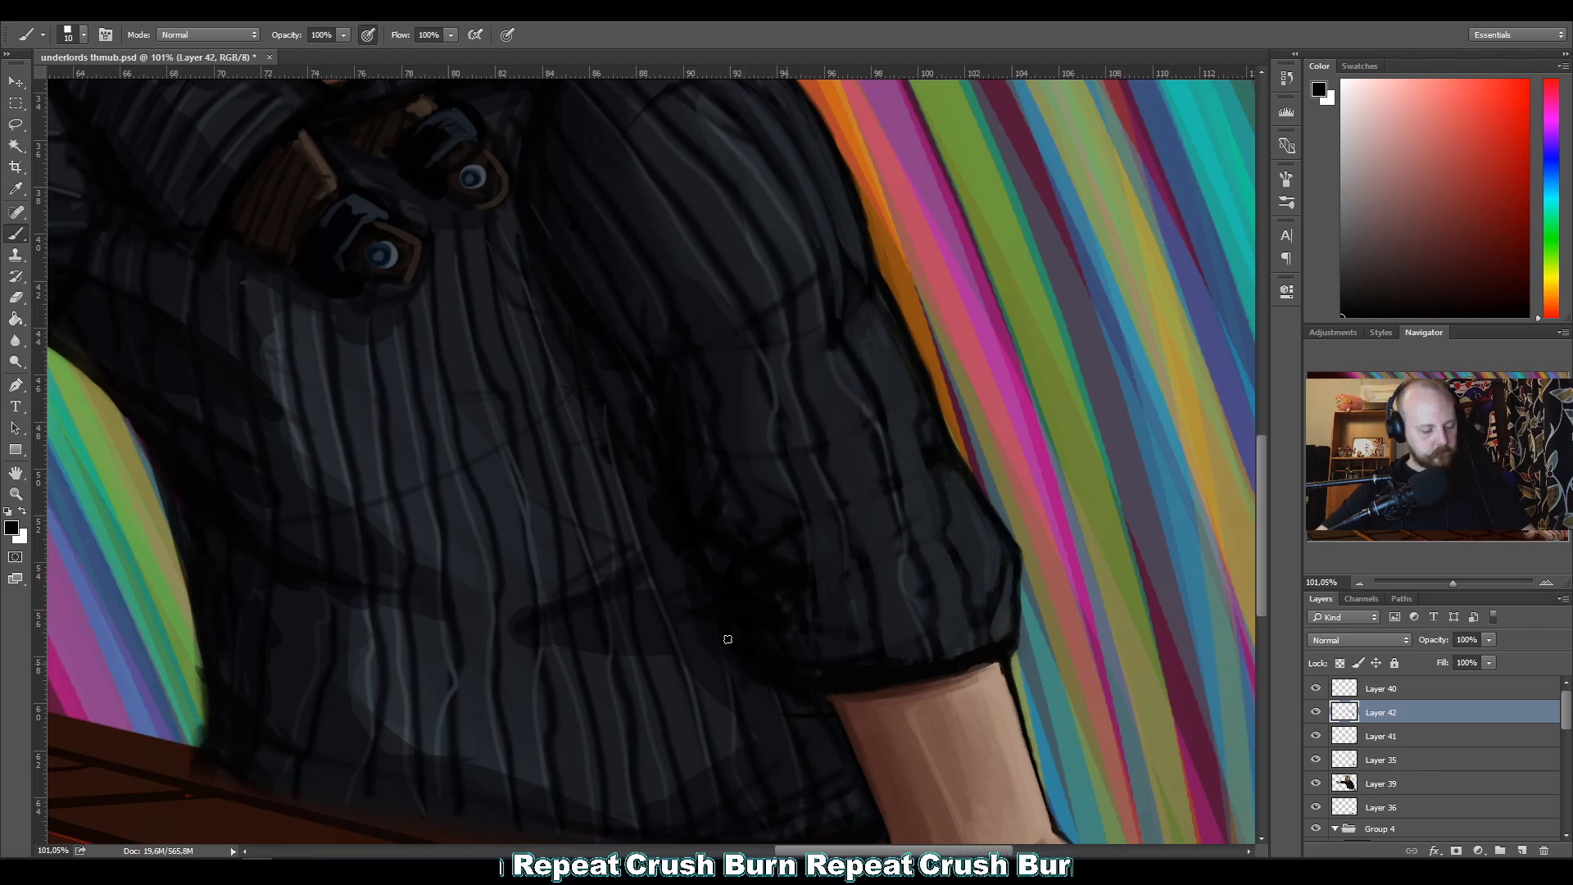
left_click(704, 493, "alt")
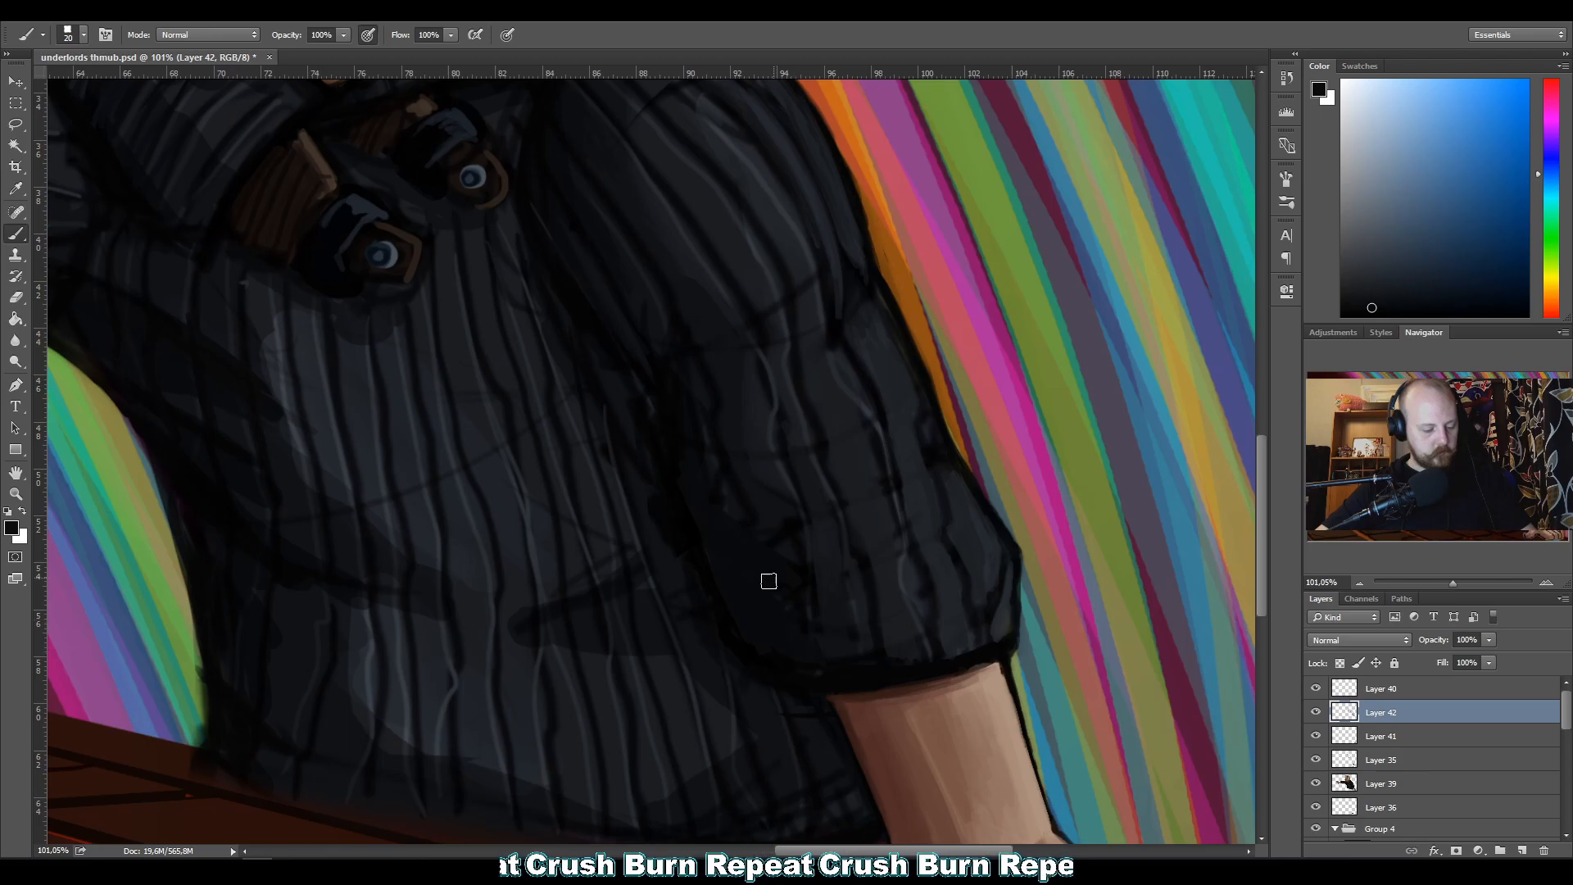
Deepen the shadow between the inner sleeve and the torso with sampled near-black tones at brush size 20.
left_click_drag(543, 326, 589, 393)
left_click(652, 369, "alt")
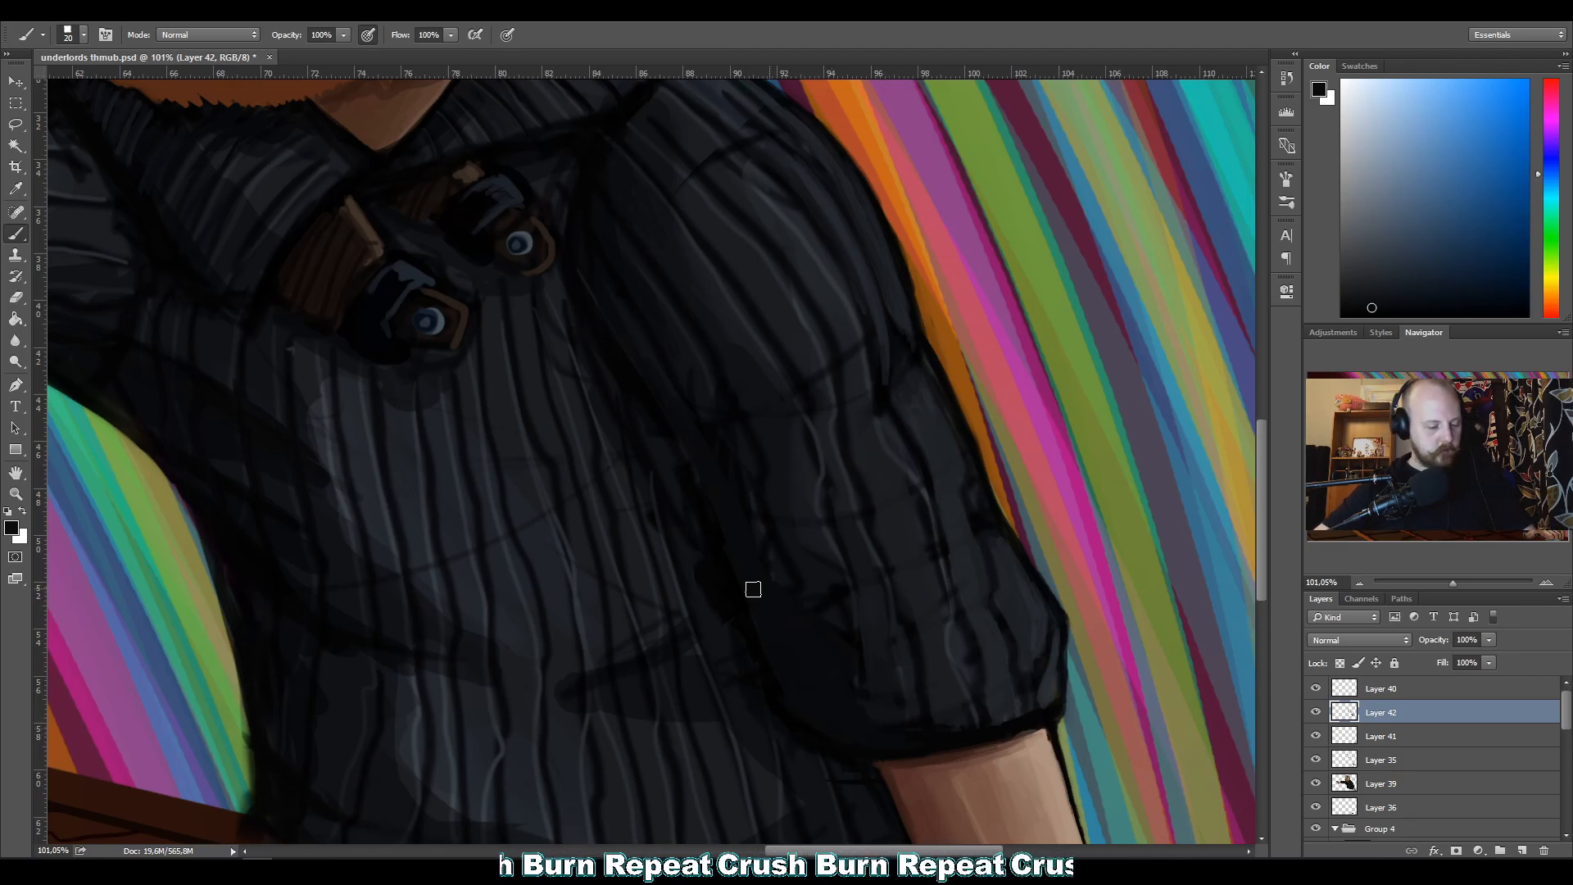
left_click(576, 240, "alt")
left_click(581, 237, "alt")
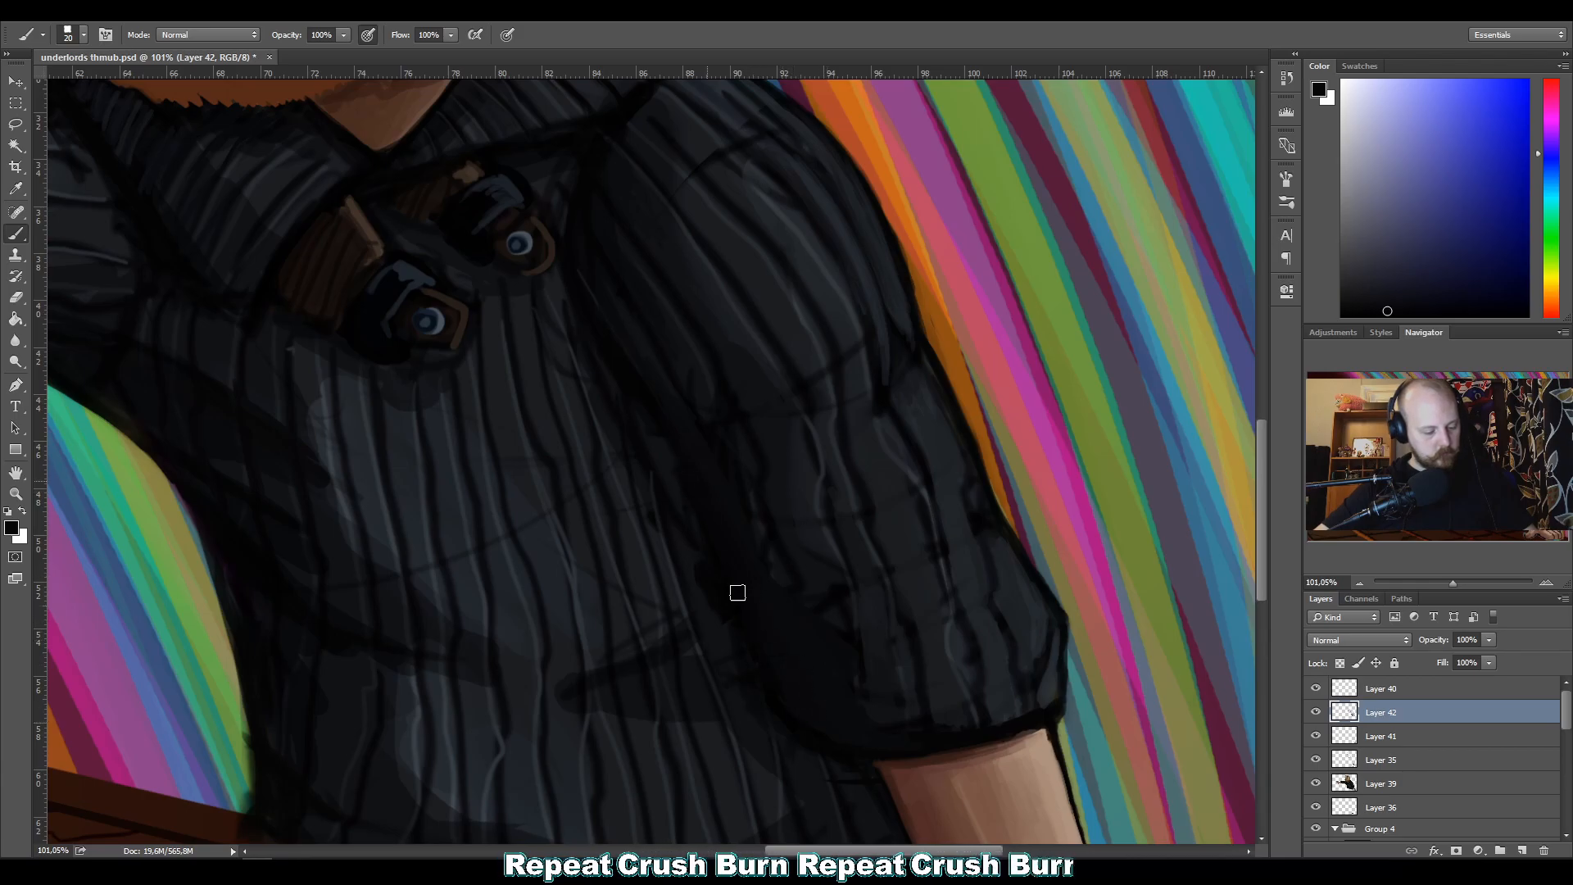
left_click(781, 703, "alt")
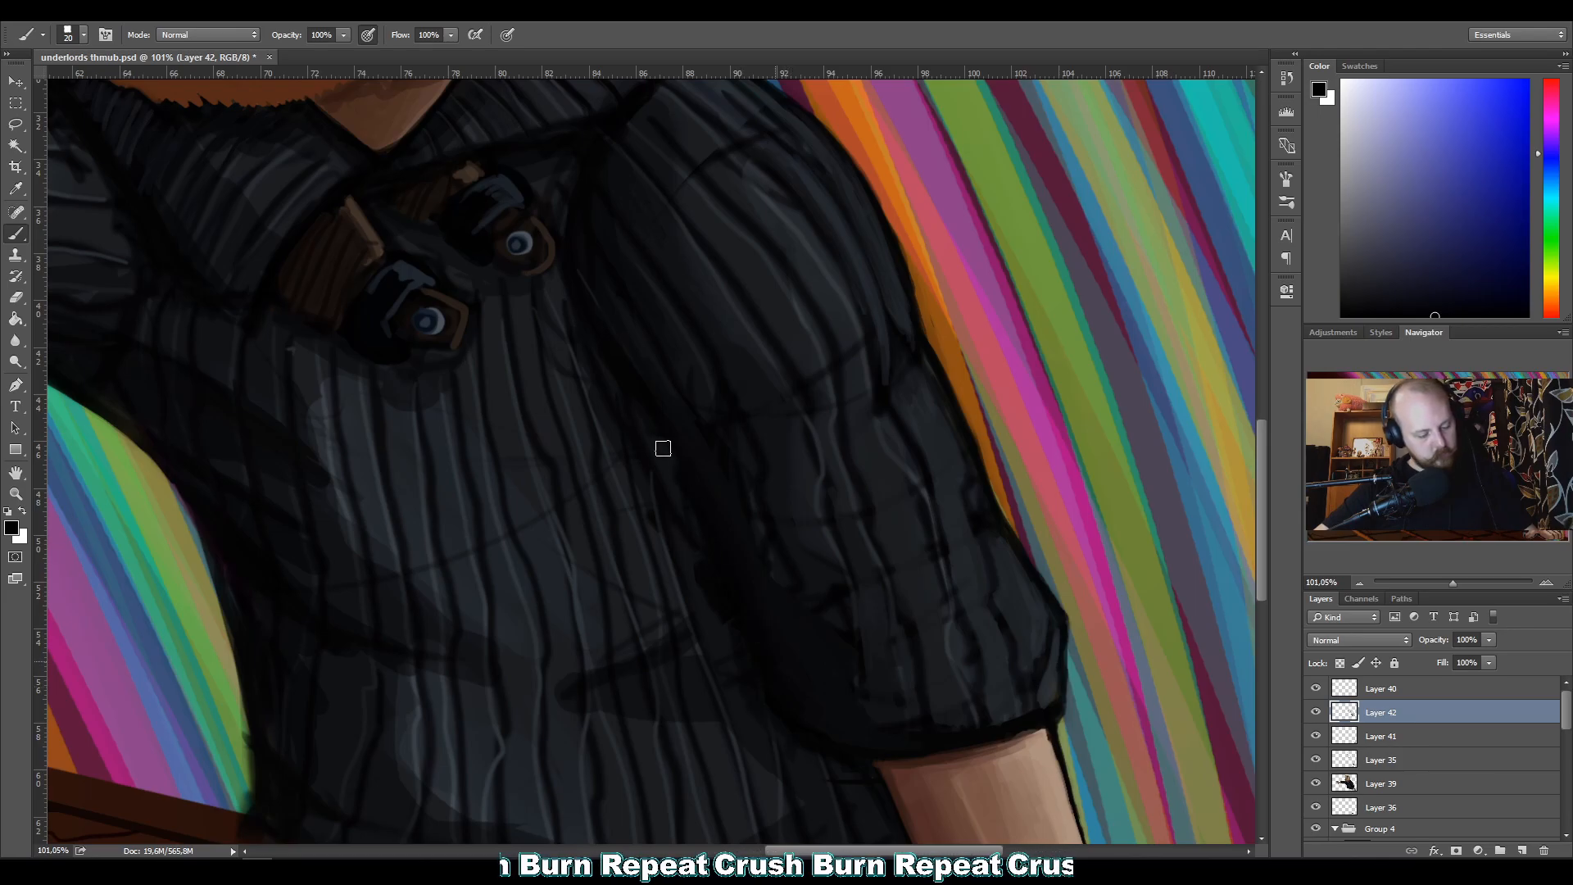
Clean up the torso ribs bordering the sleeve's shadow with sampled black and dark grey tones at brush size 10.
left_click(623, 113, "alt")
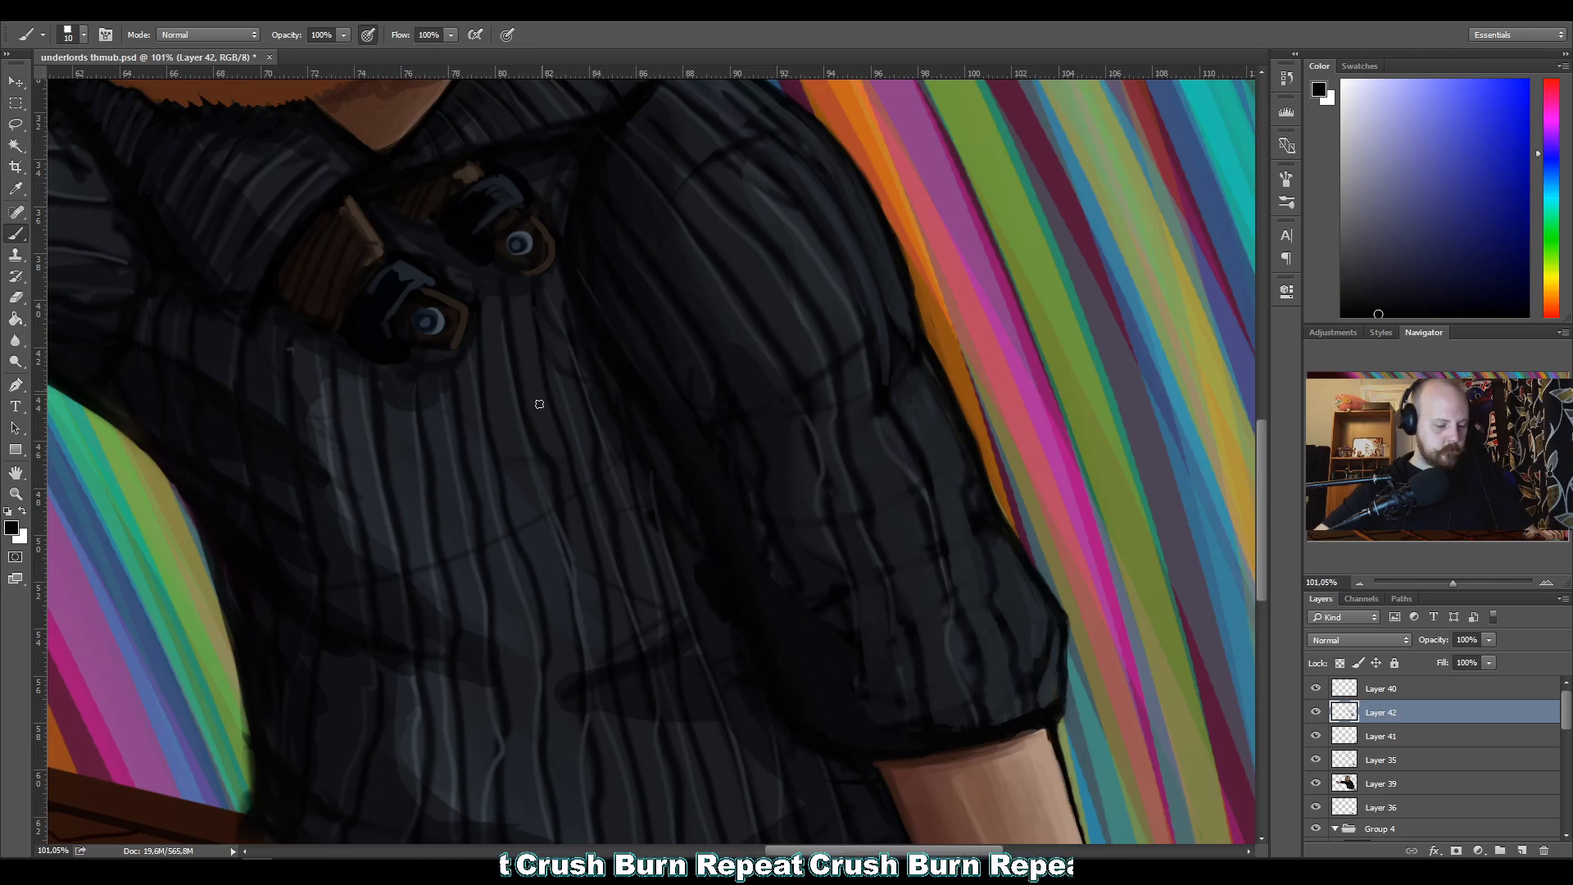
left_click(695, 651, "alt")
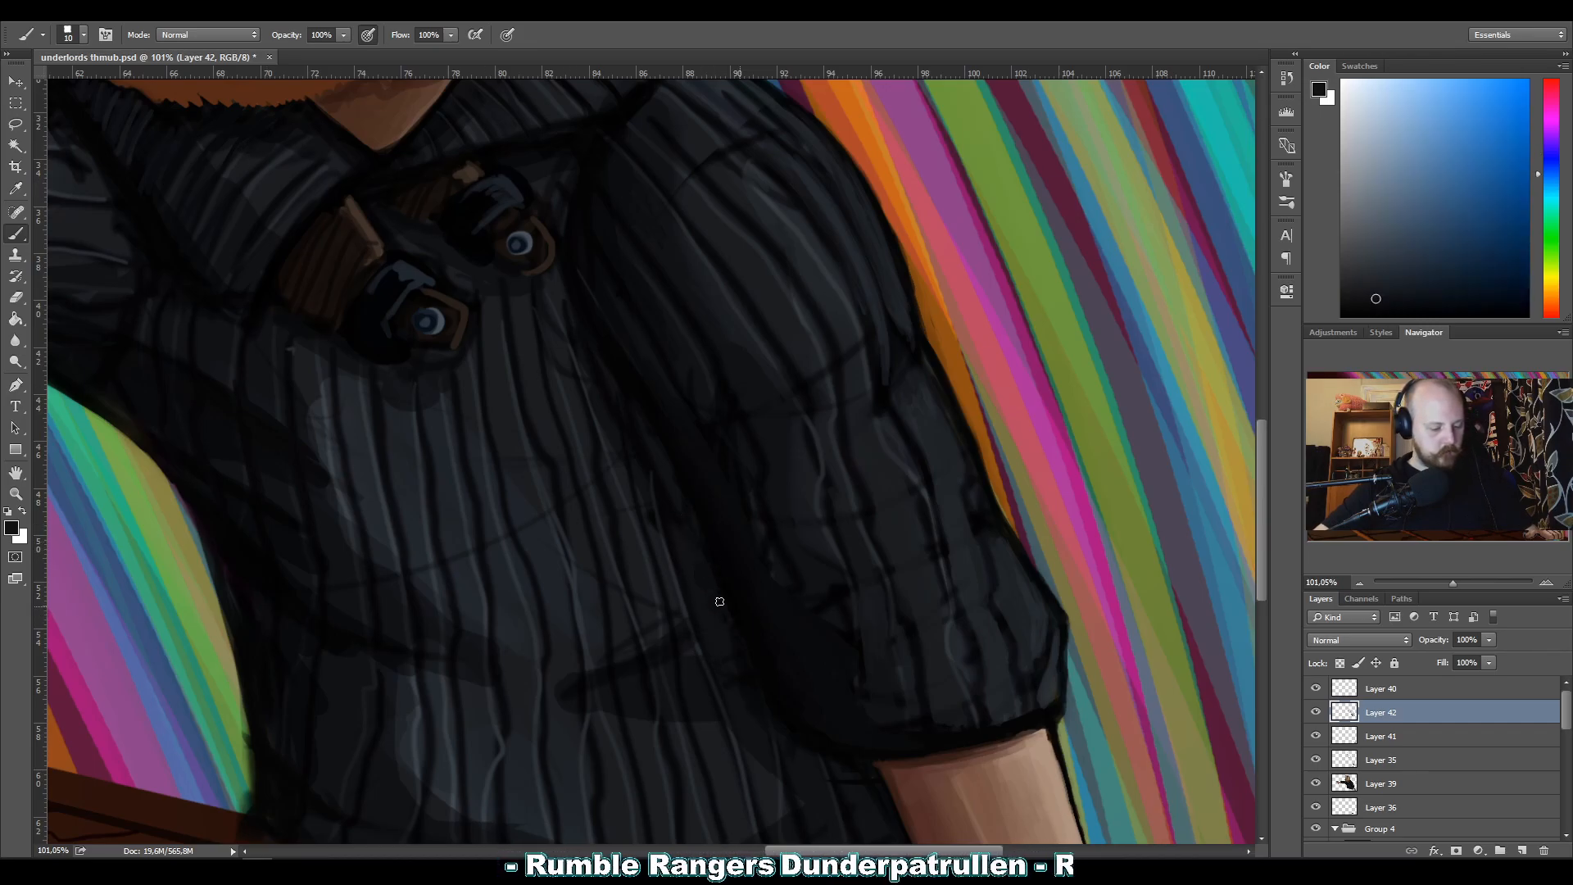
left_click(665, 461, "alt")
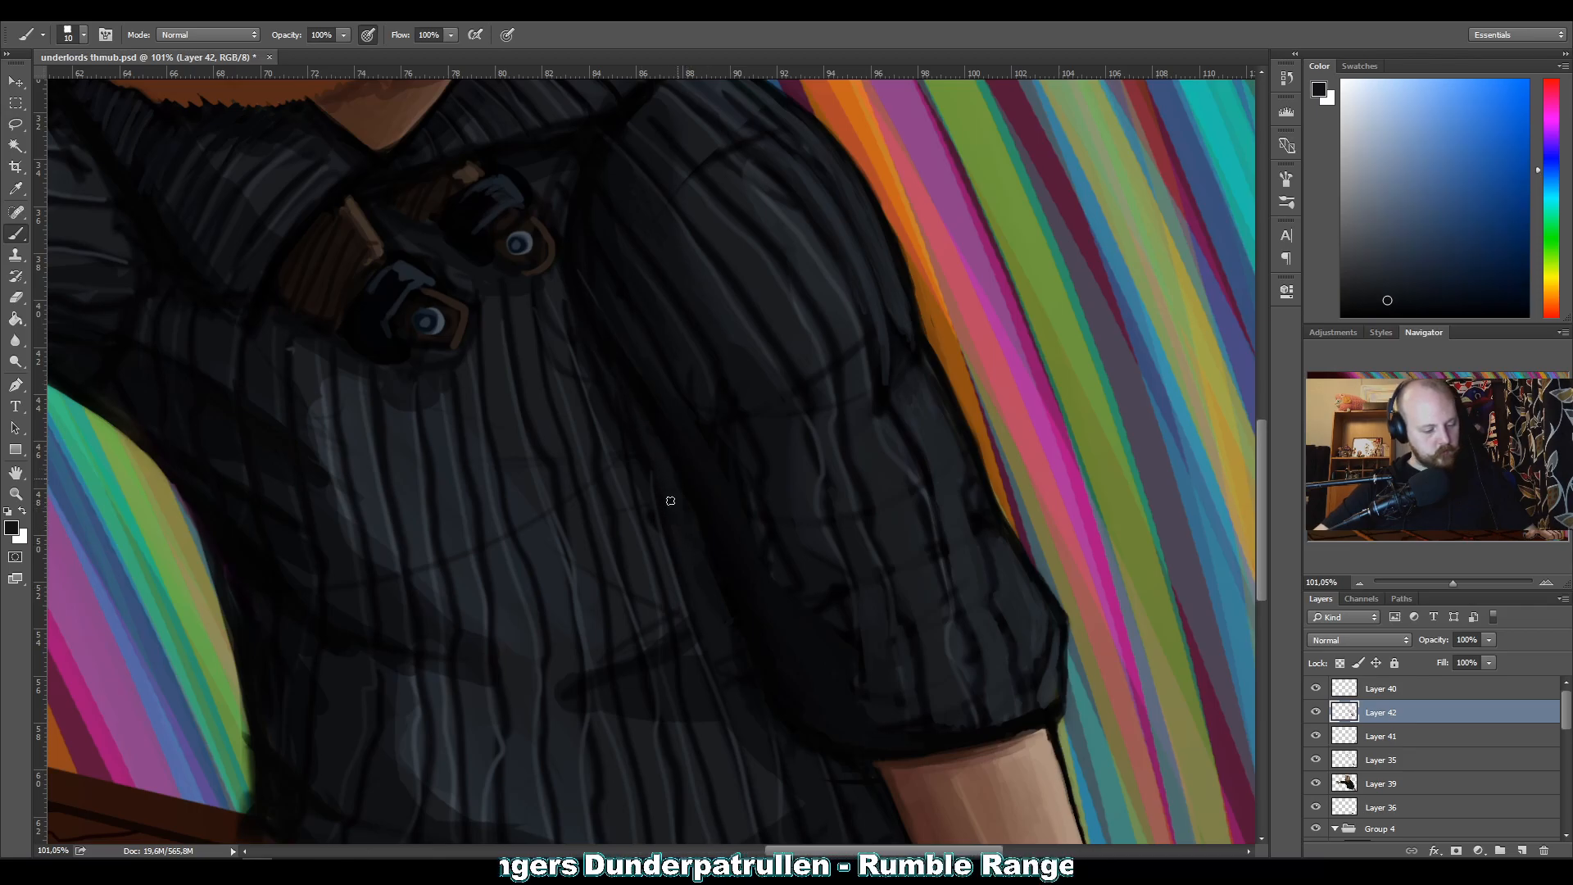
left_click(748, 692, "alt")
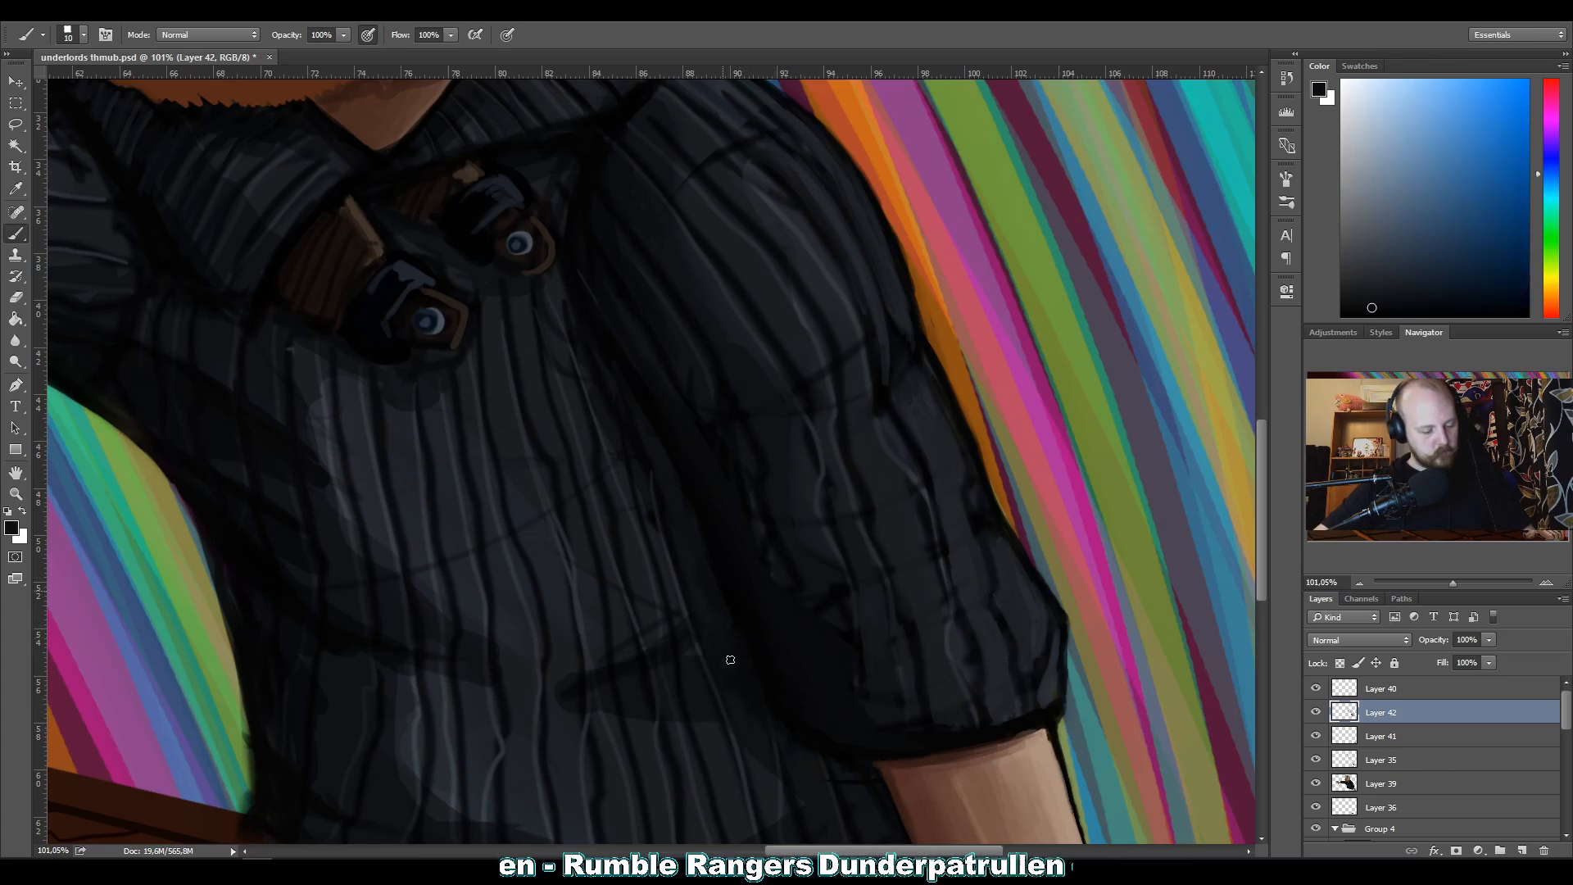
left_click(804, 762, "alt")
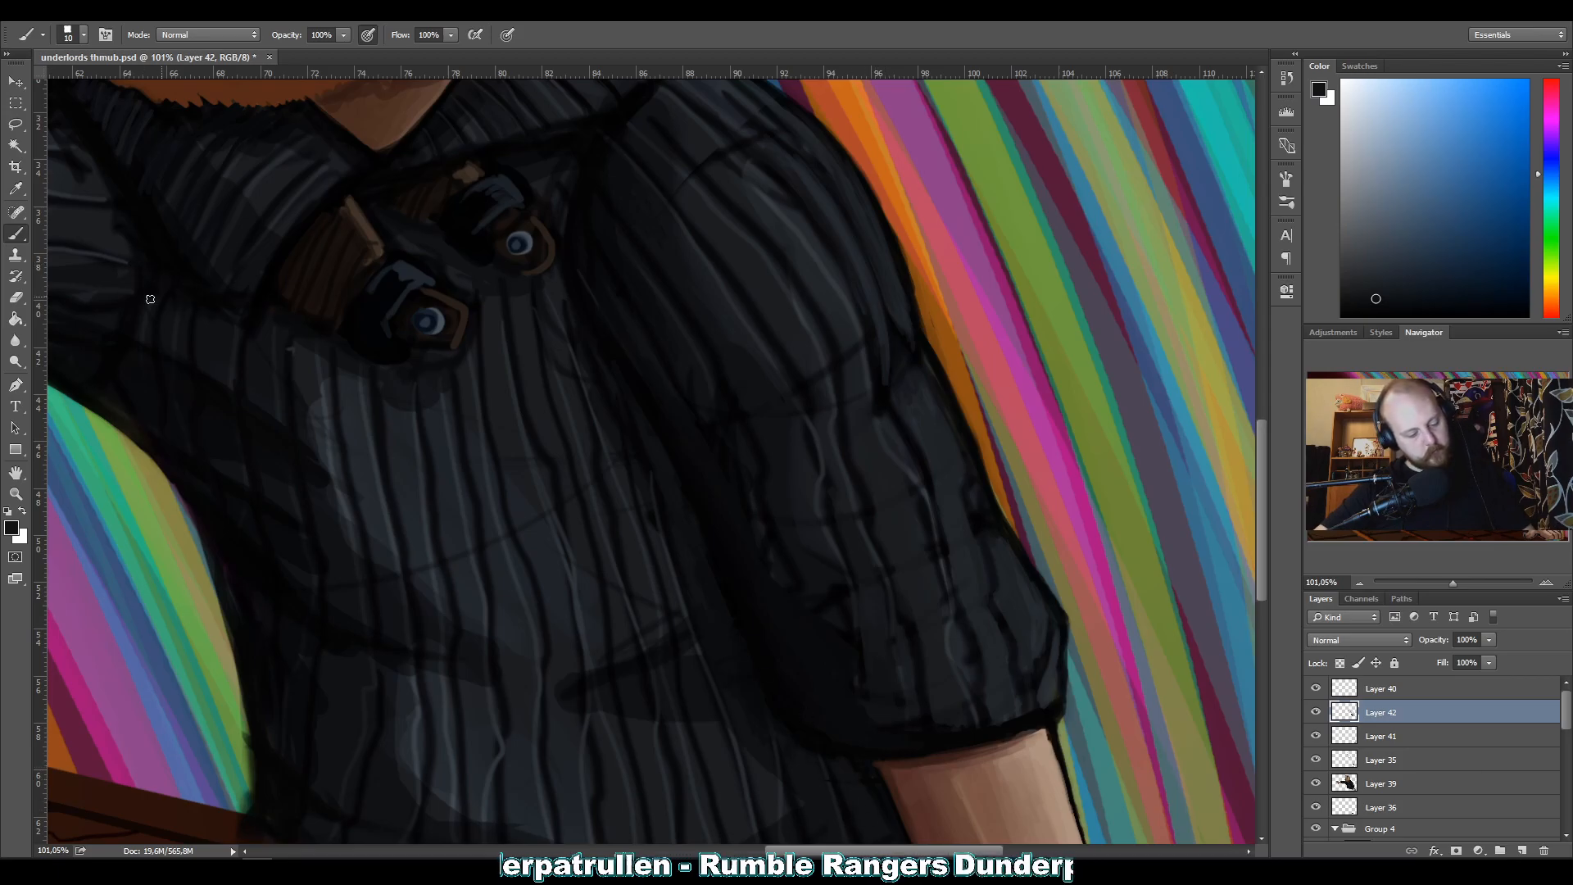
Repaint the ribs along the inner edge of the lower sleeve with sampled dark tones at brush size 10.
left_click(692, 296, "alt")
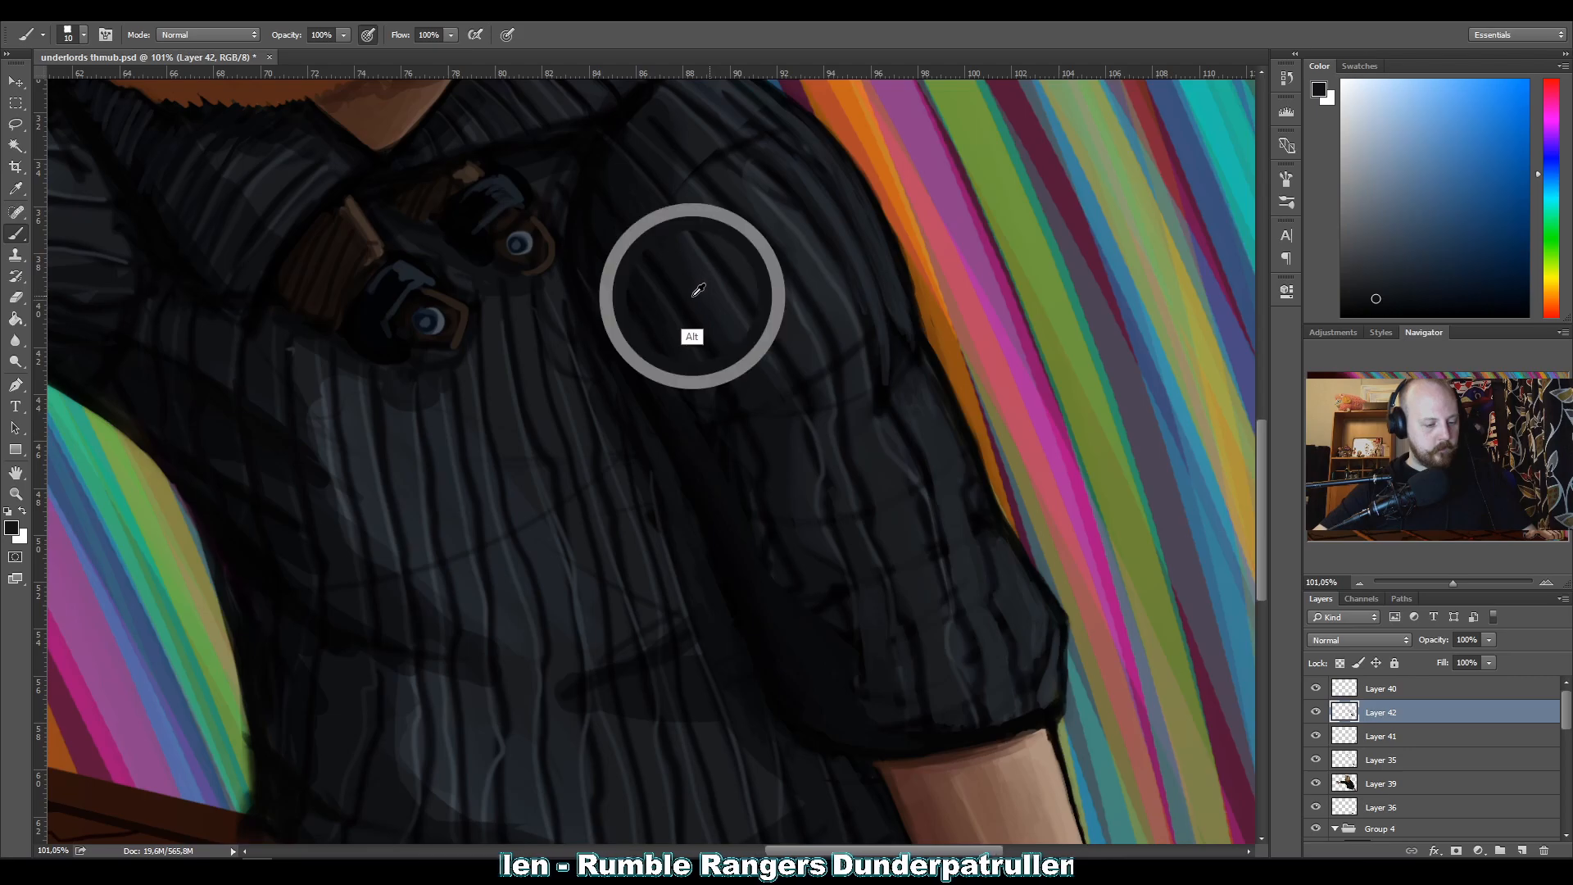
left_click(778, 533, "alt")
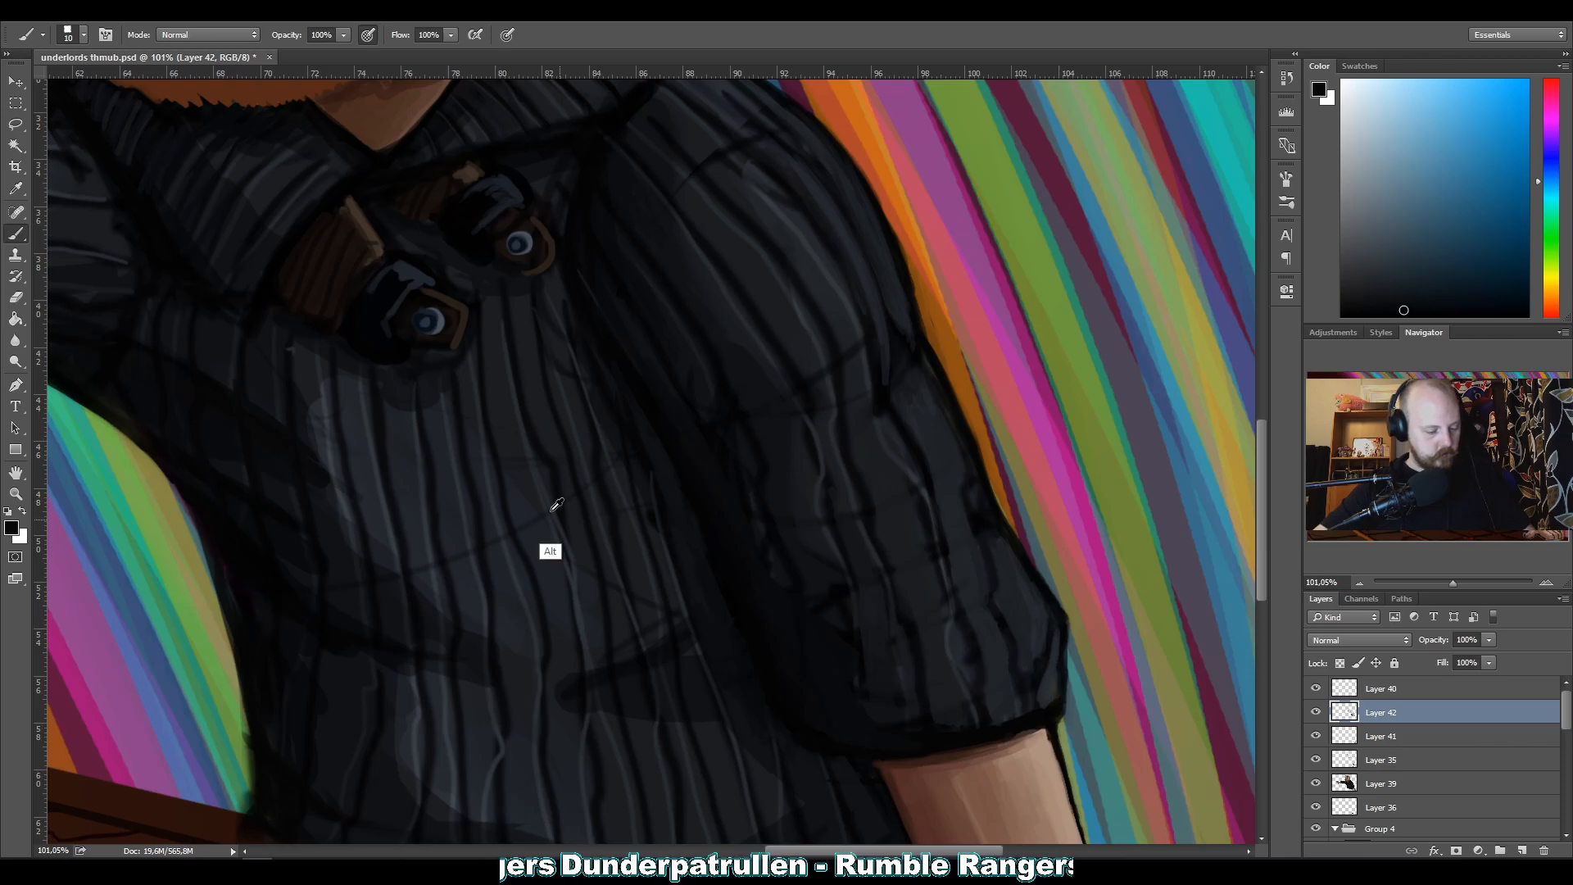
left_click(601, 179, "alt")
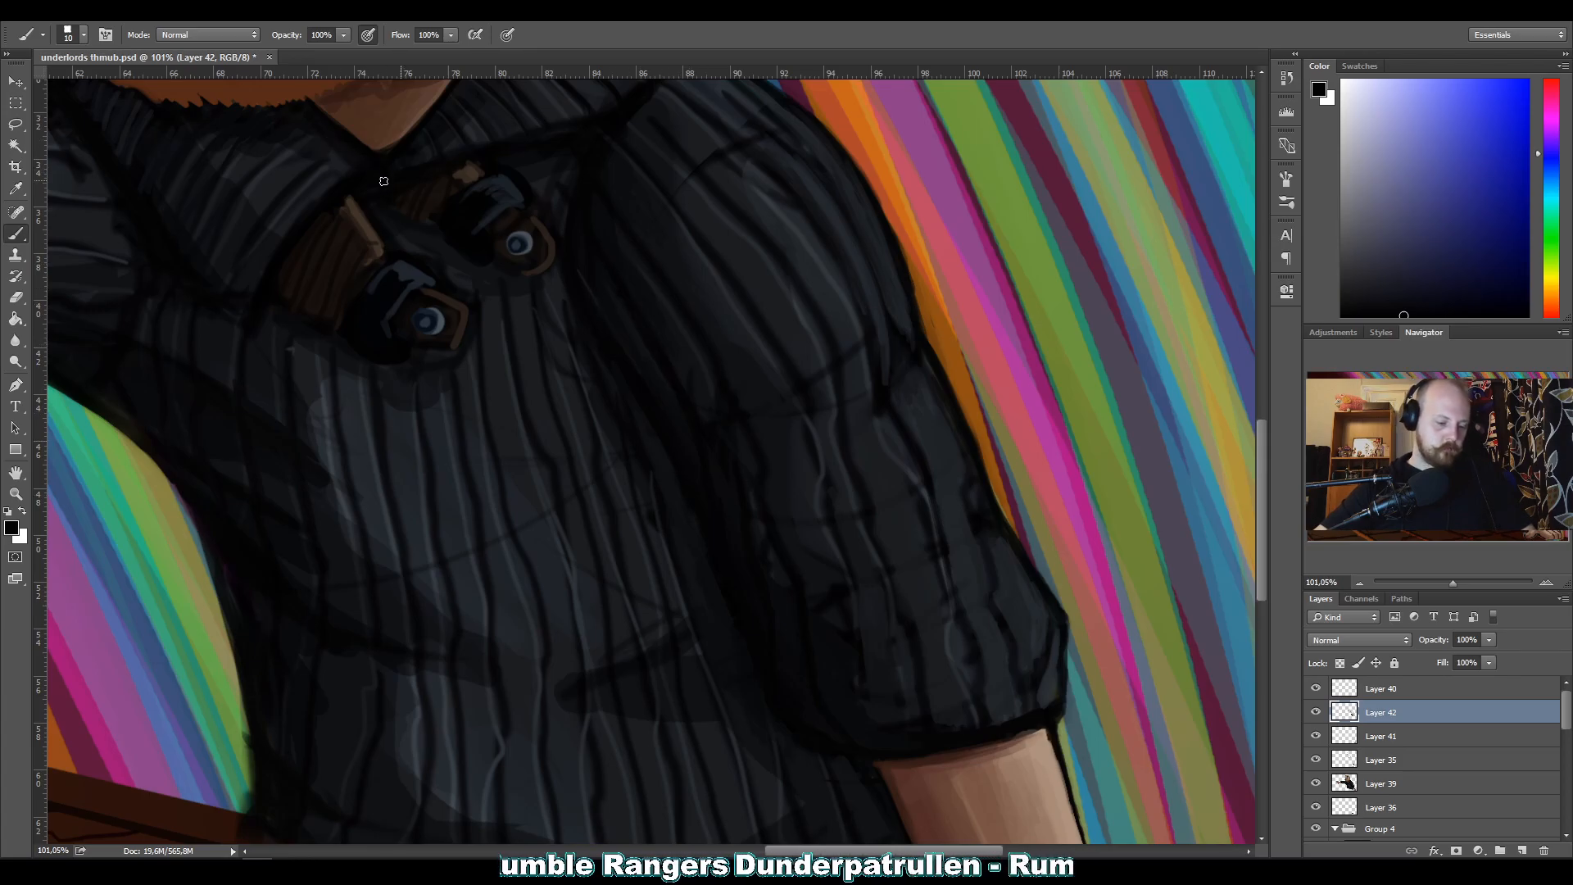
left_click(832, 622, "alt")
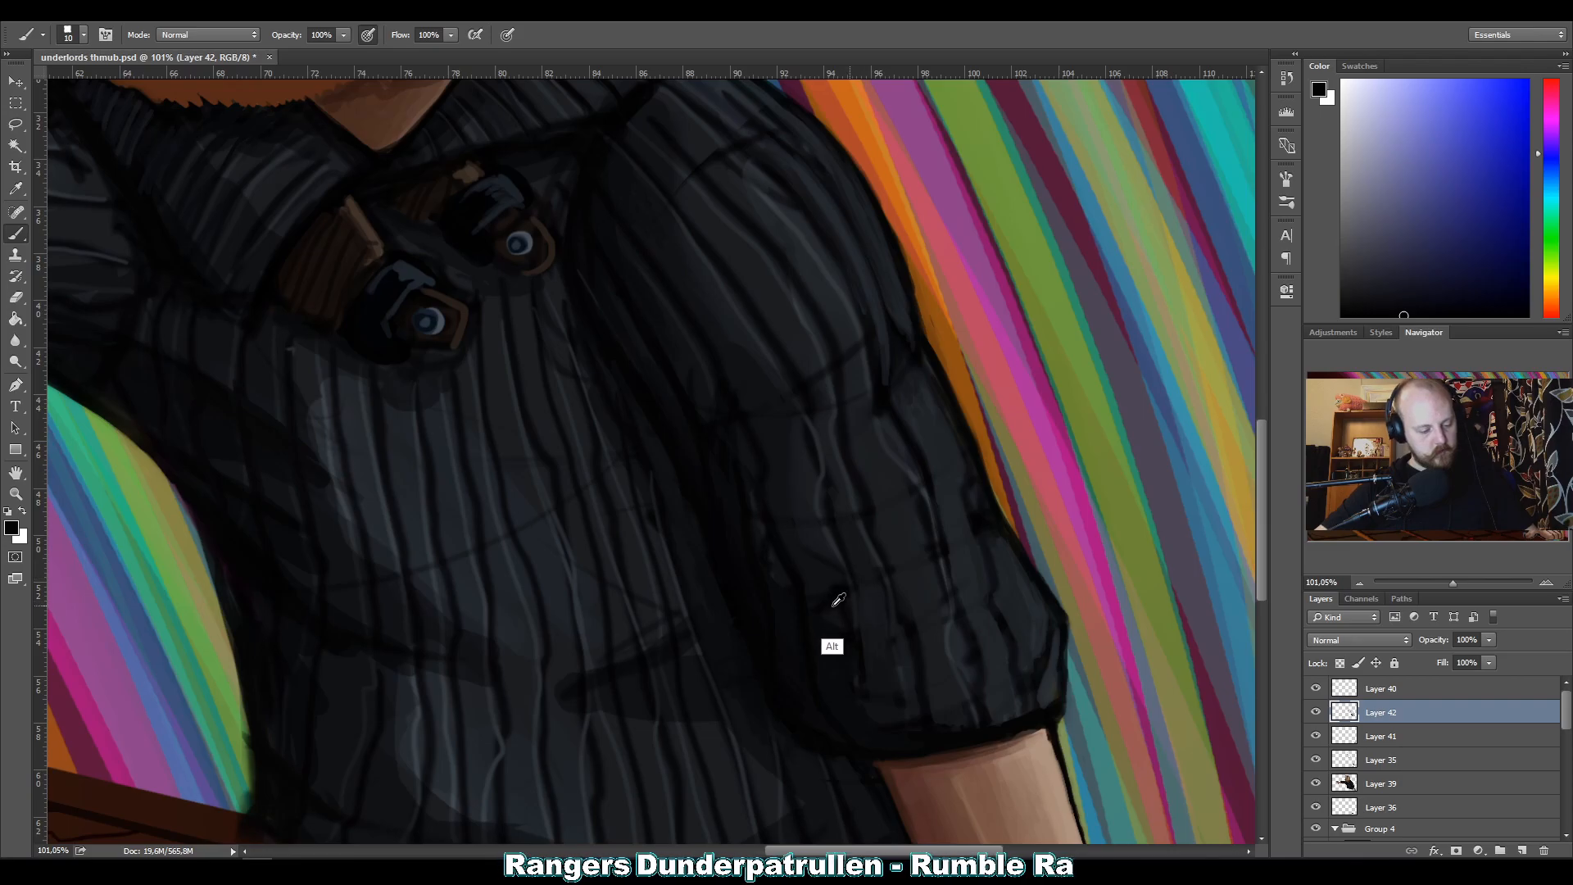
Blend the dark marks and shading at the sleeve's inner elbow with sampled dark greys at brush size 20.
key("bracketright")
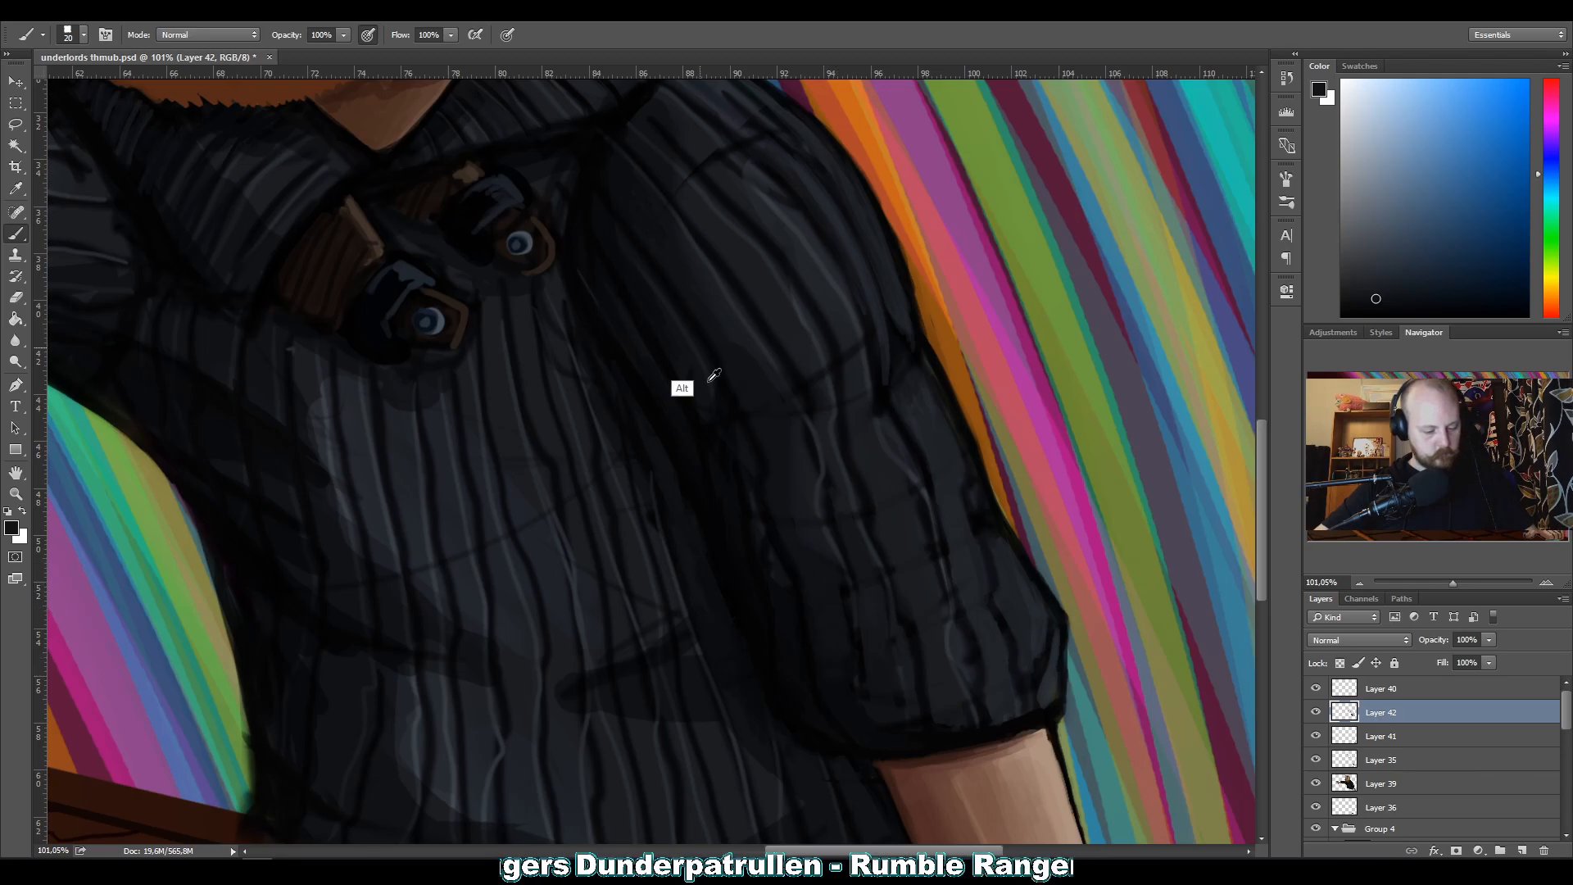
left_click(840, 695, "alt")
left_click_drag(847, 603, 840, 621)
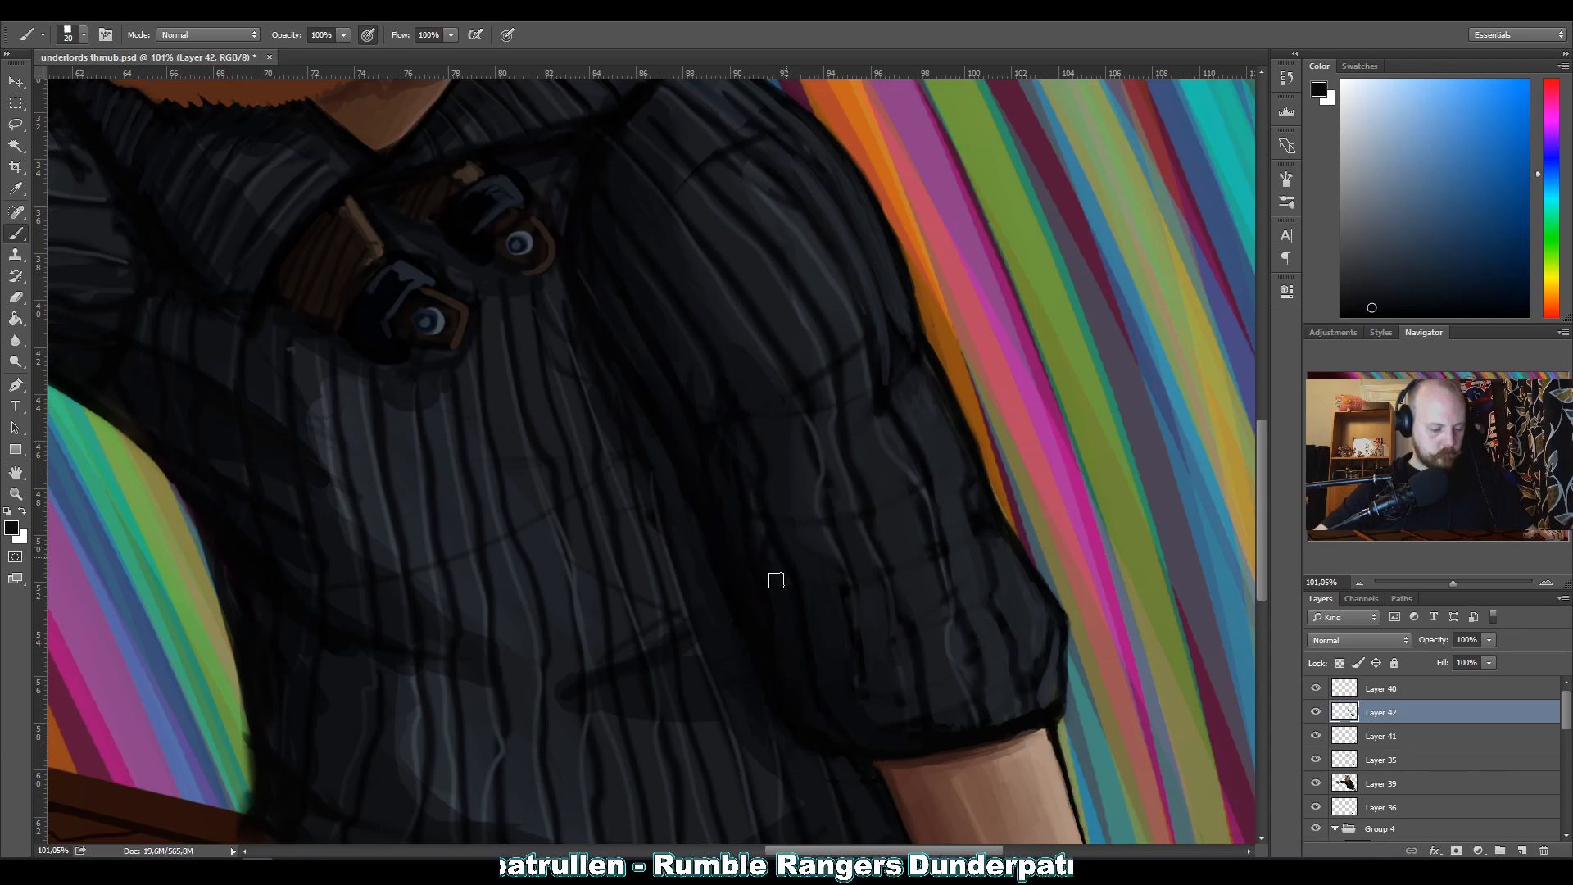
left_click(770, 600, "alt")
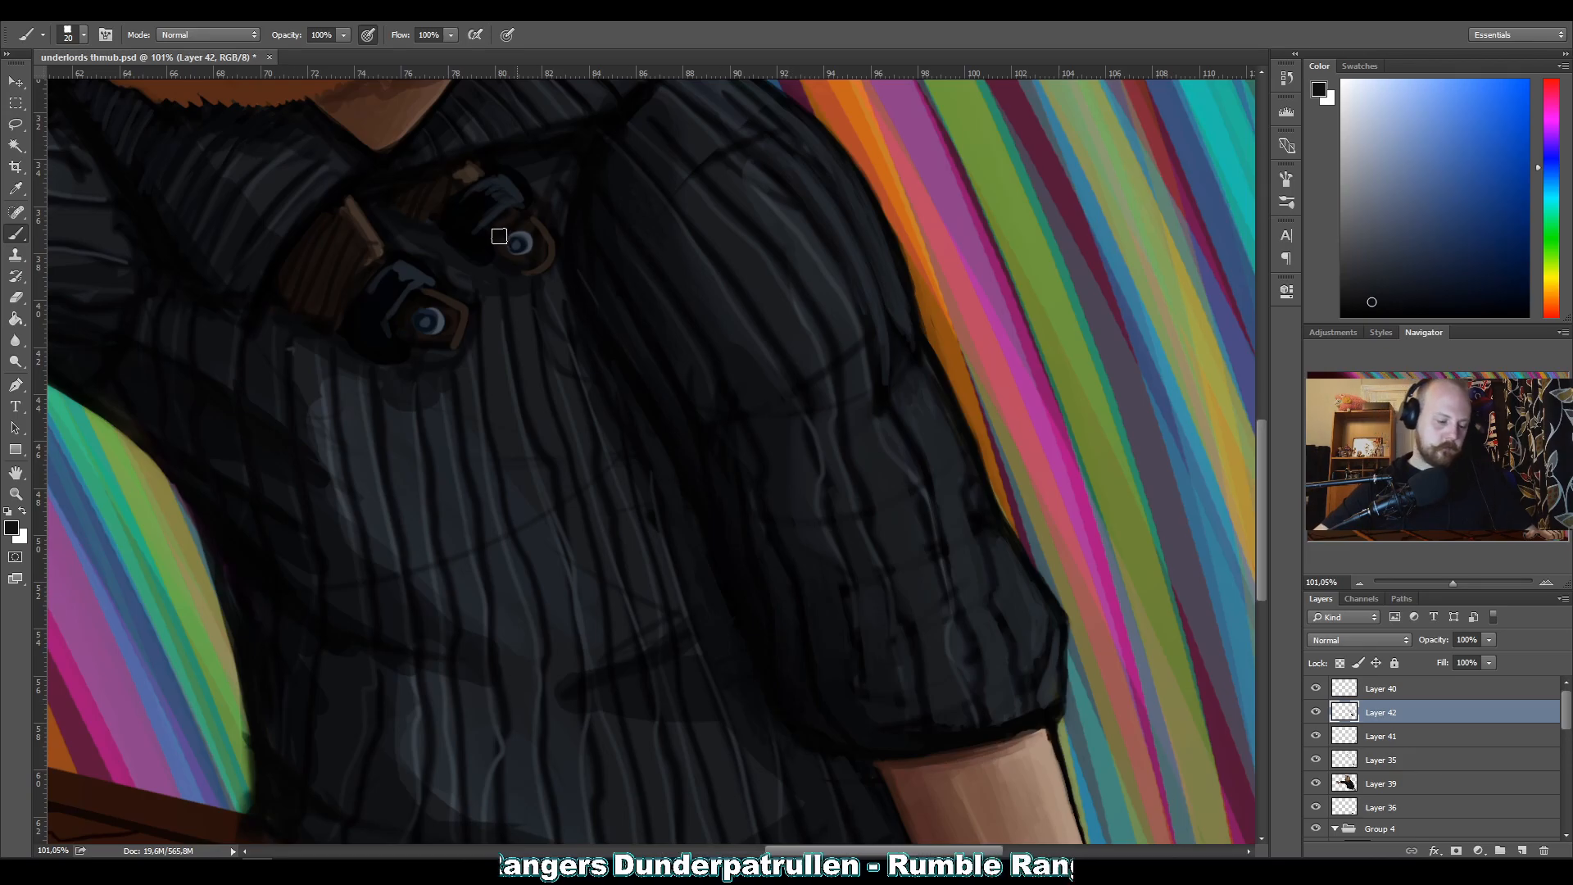
left_click(702, 404, "alt")
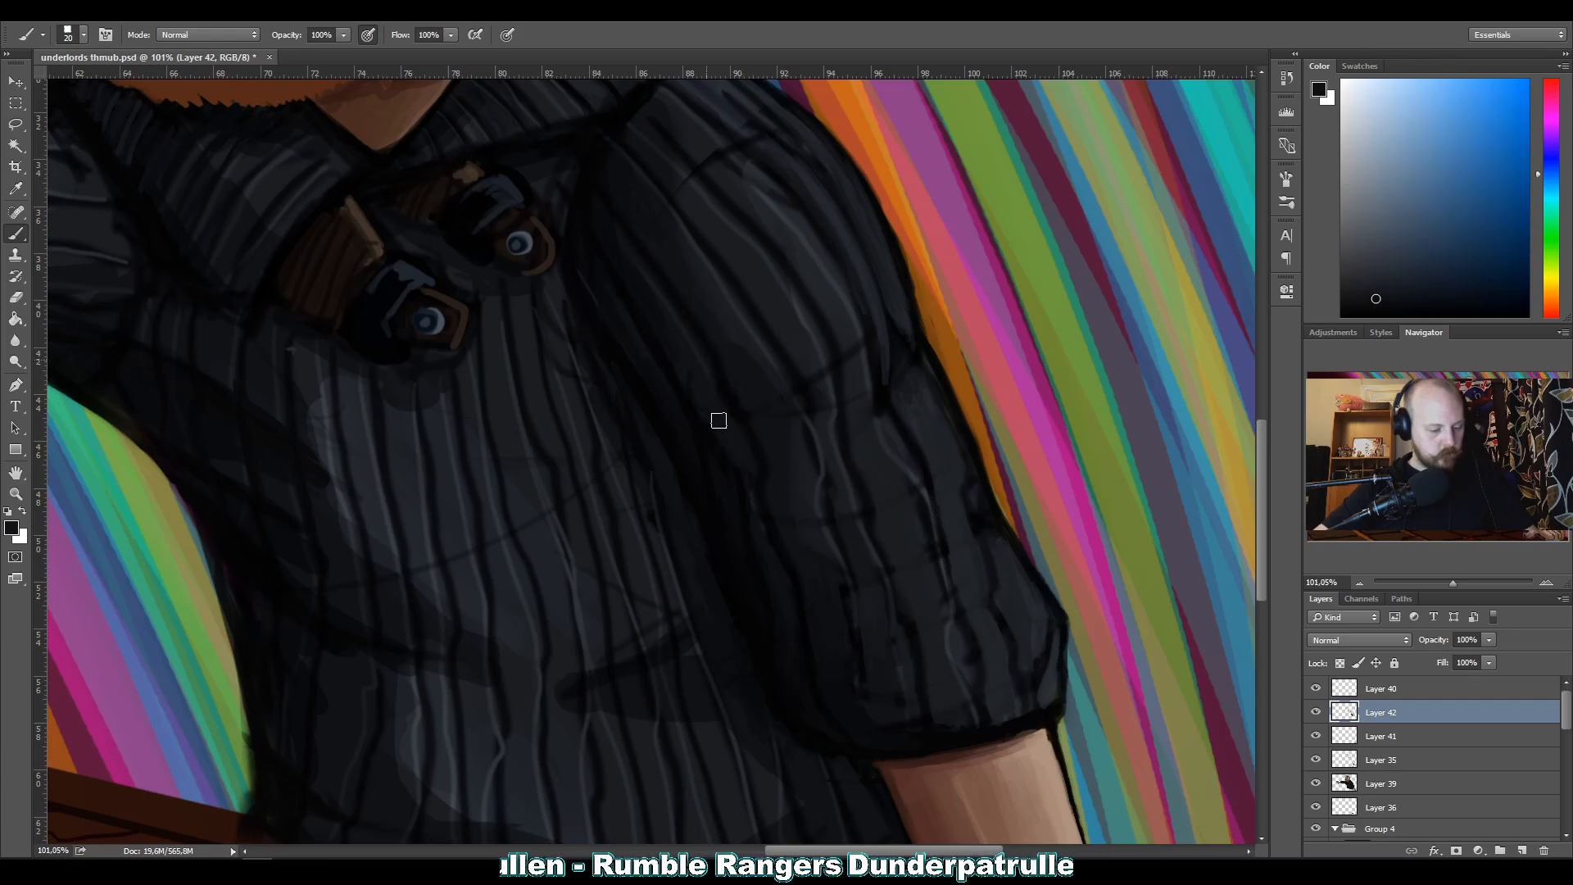
Continue the upper sleeve's ribs through the inner elbow fold with sampled dark grey and near-black, using brush sizes 10 and 20.
left_click(732, 369, "alt")
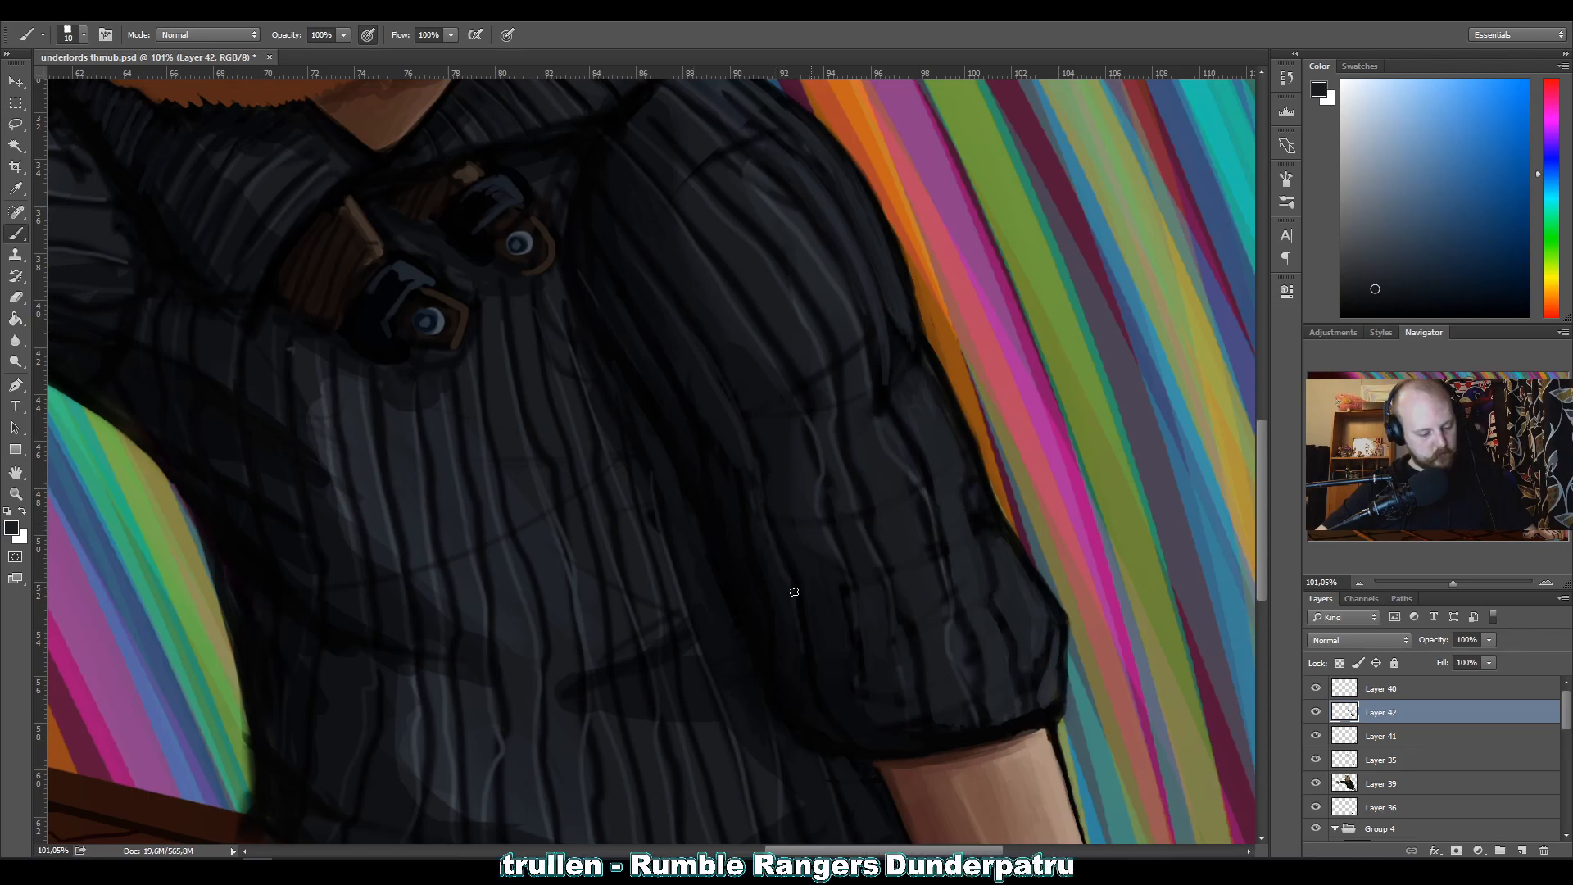
left_click(787, 635, "alt")
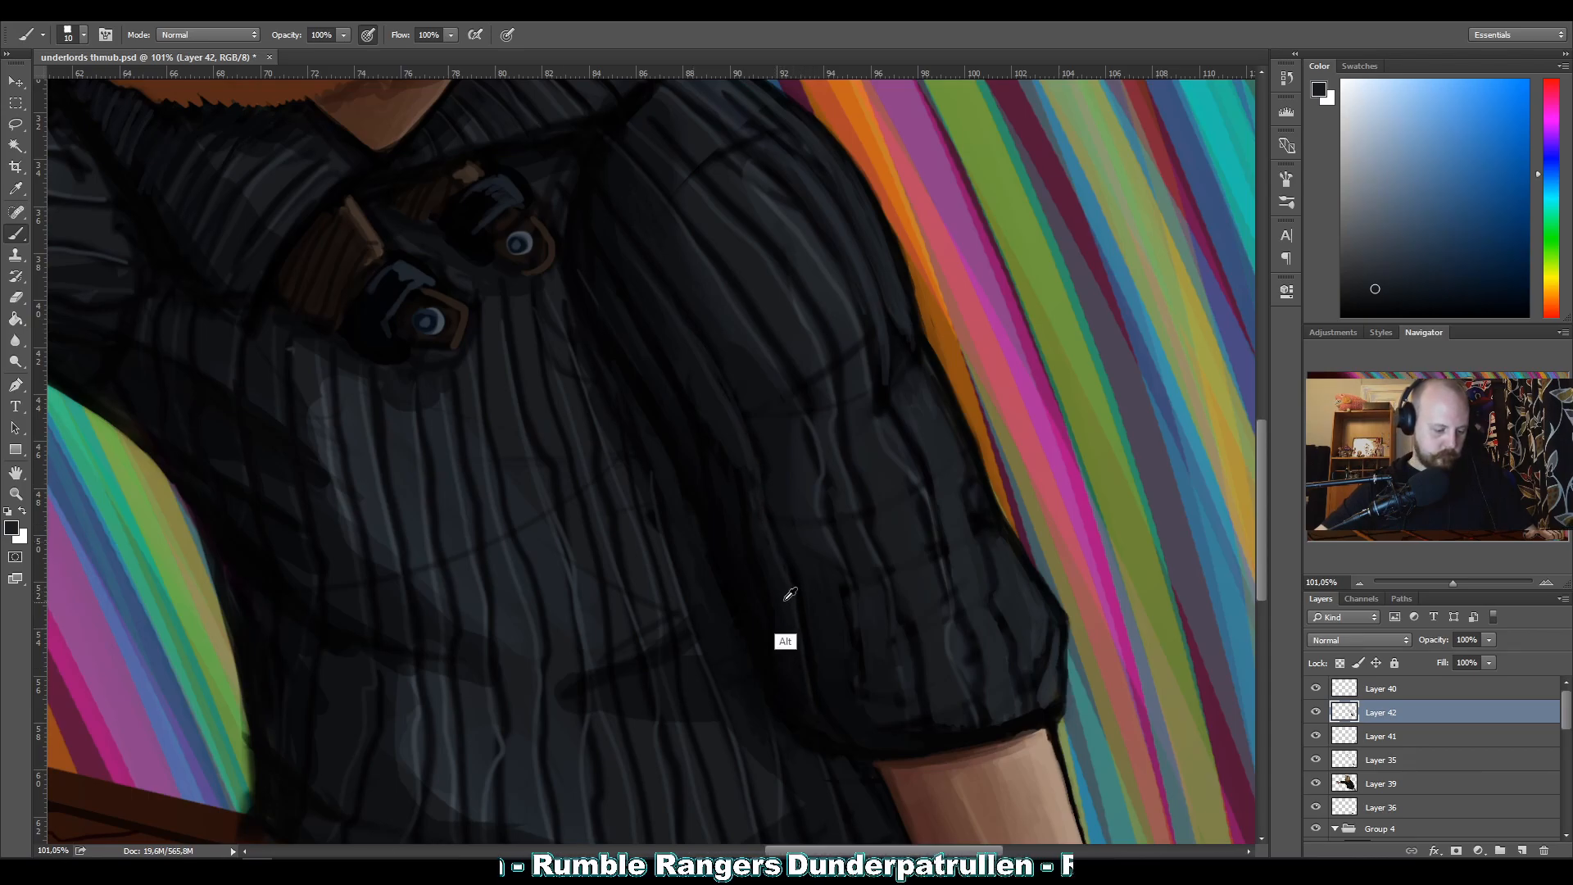
key("bracketright")
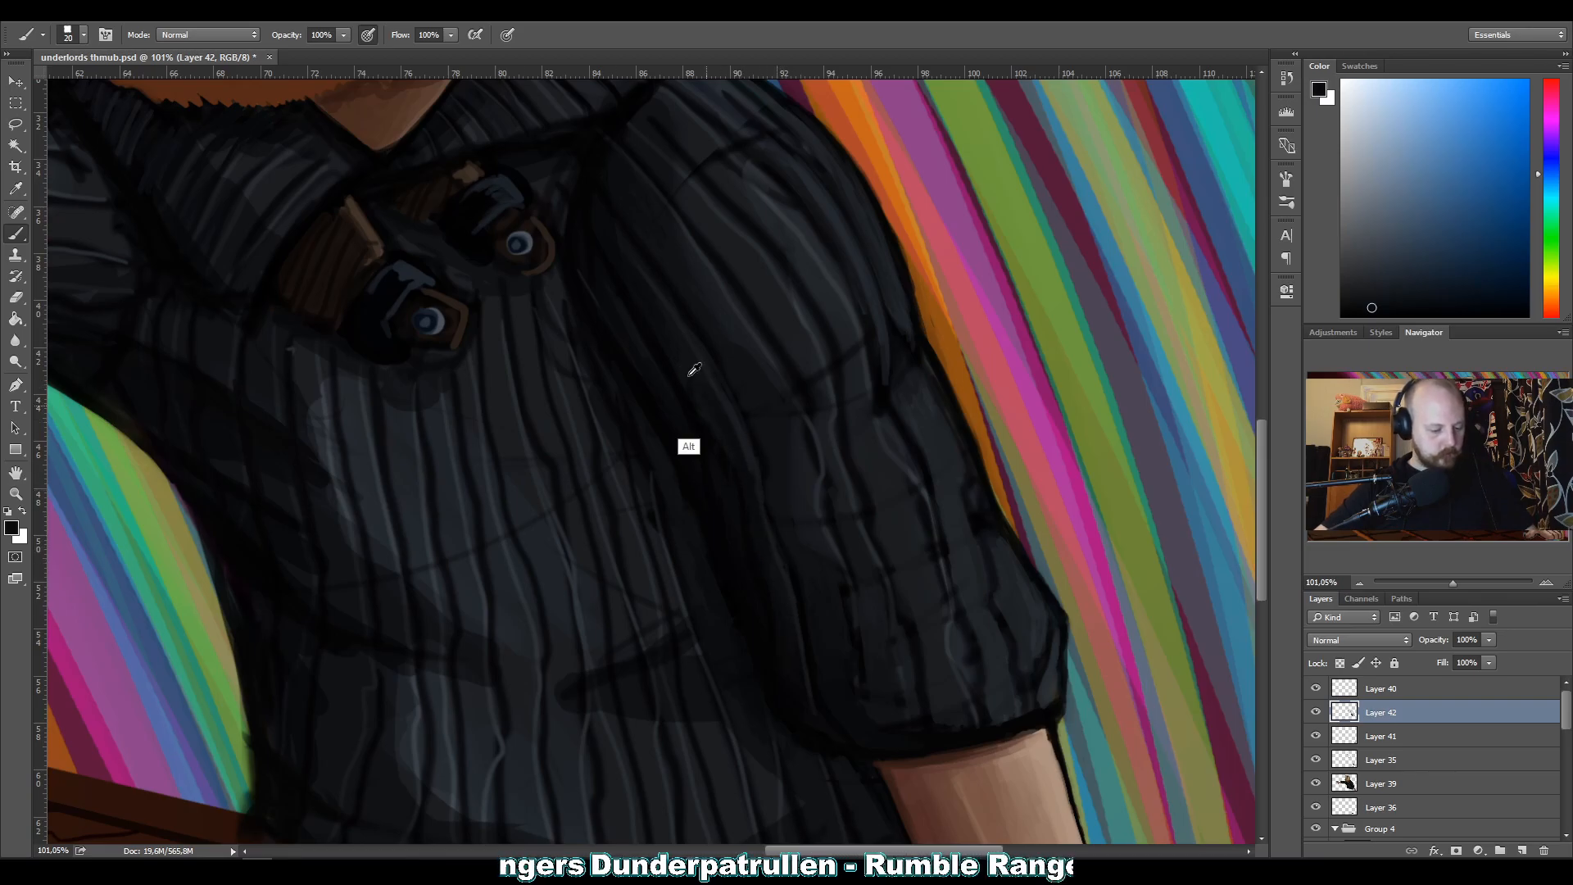
left_click(667, 353, "alt")
key("bracketleft")
key("bracketleft")
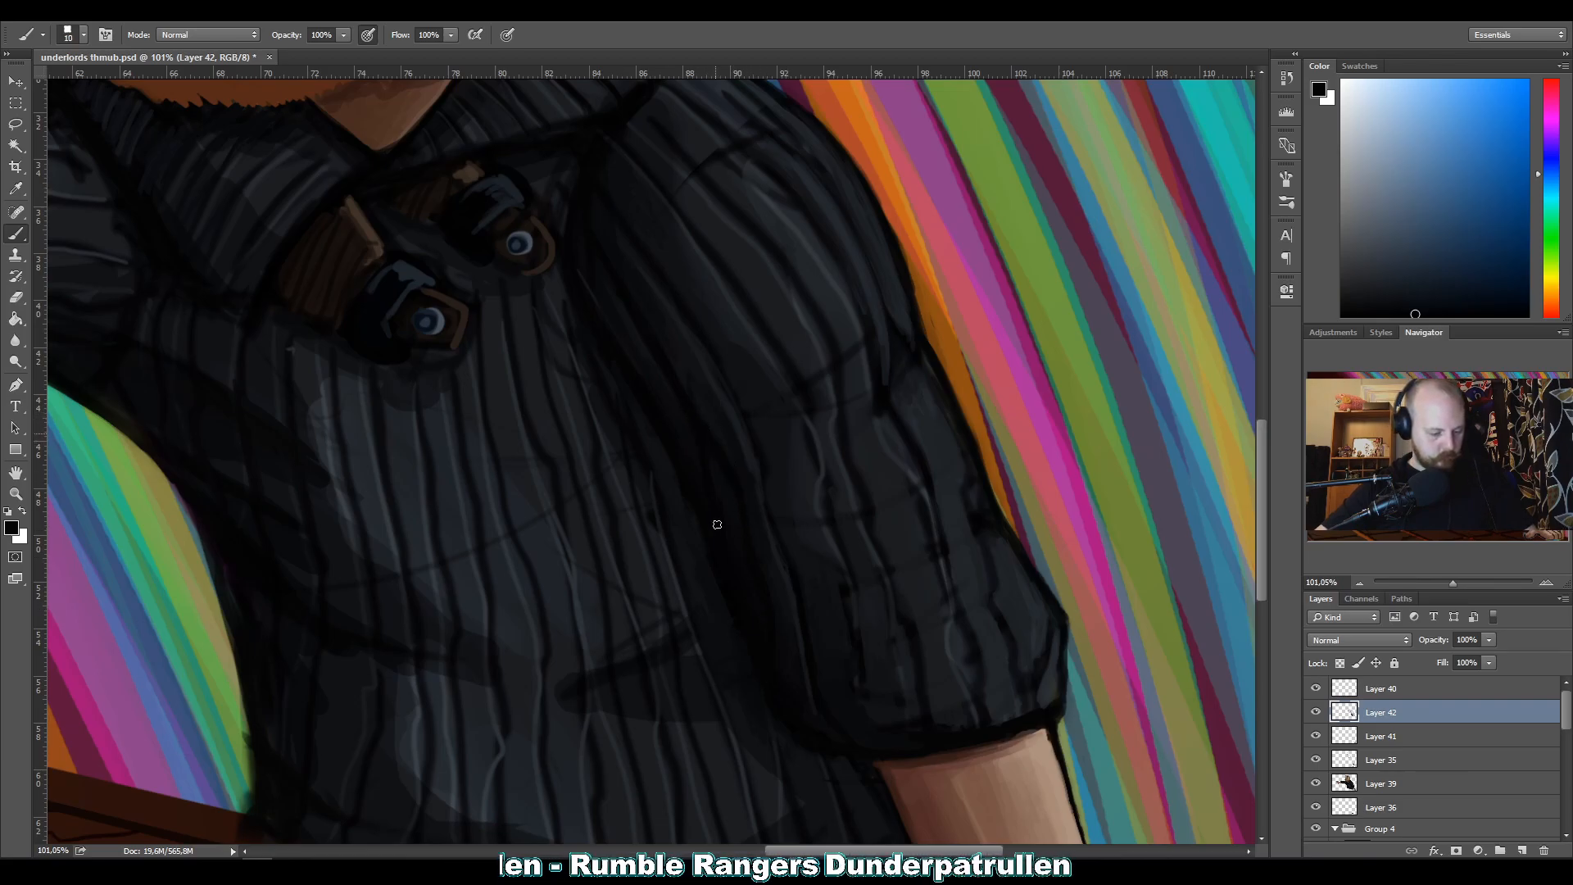
left_click(1435, 316)
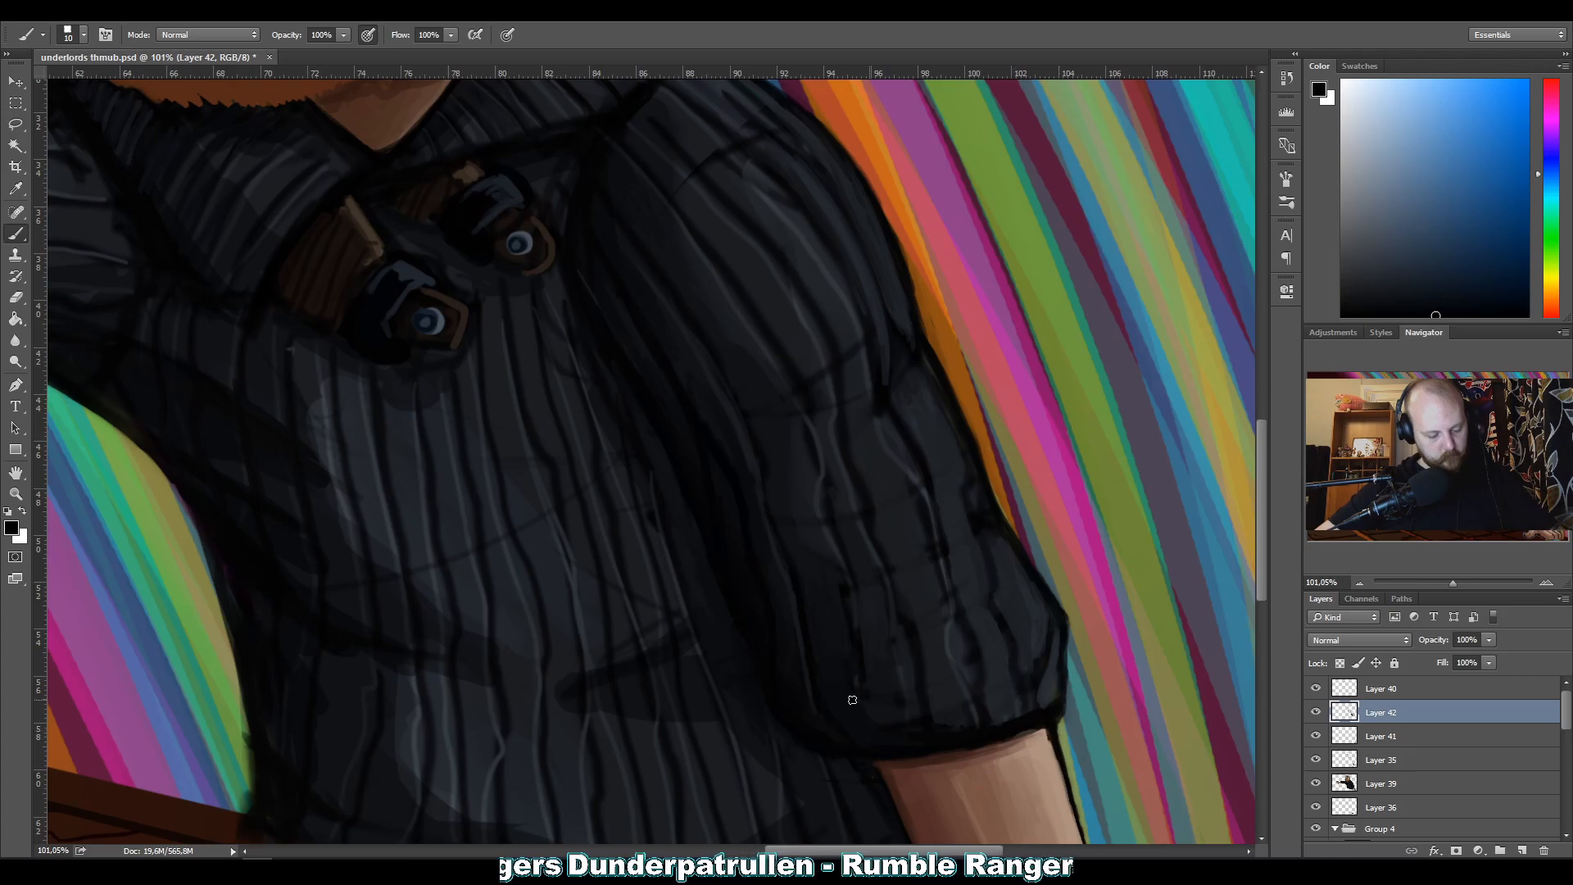
Repaint the chest area between the upper round lens and the shoulder seam with sampled dark grey at brush size 10.
key("z")
mouse_move(579, 503)
left_mouse_down()
mouse_move(213, 422)
mouse_move(293, 421)
left_mouse_up()
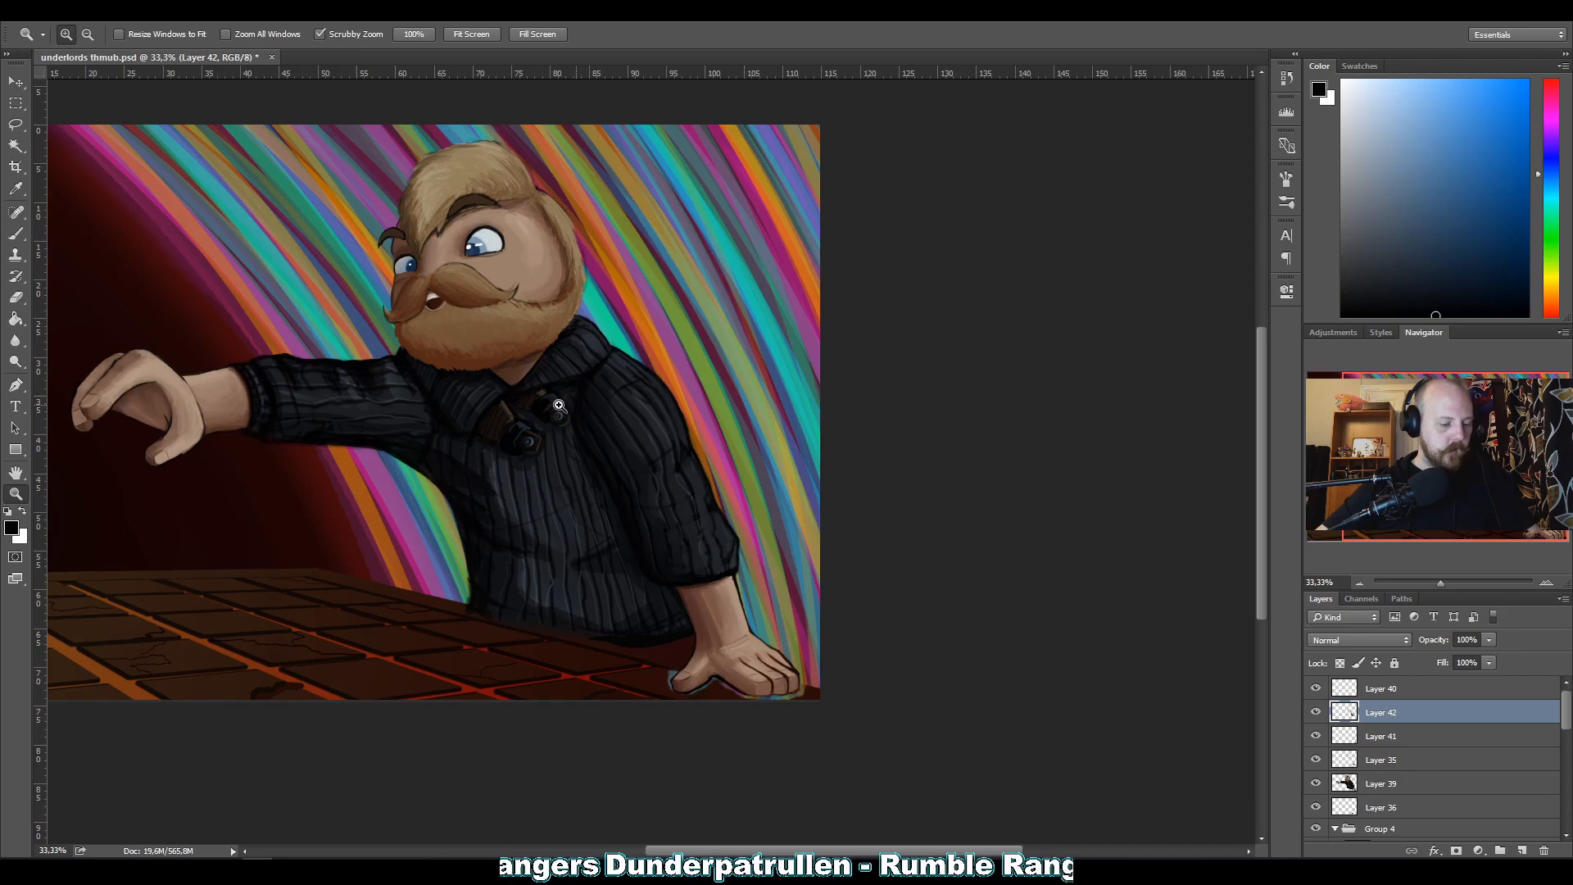
left_click_drag(520, 375, 655, 369)
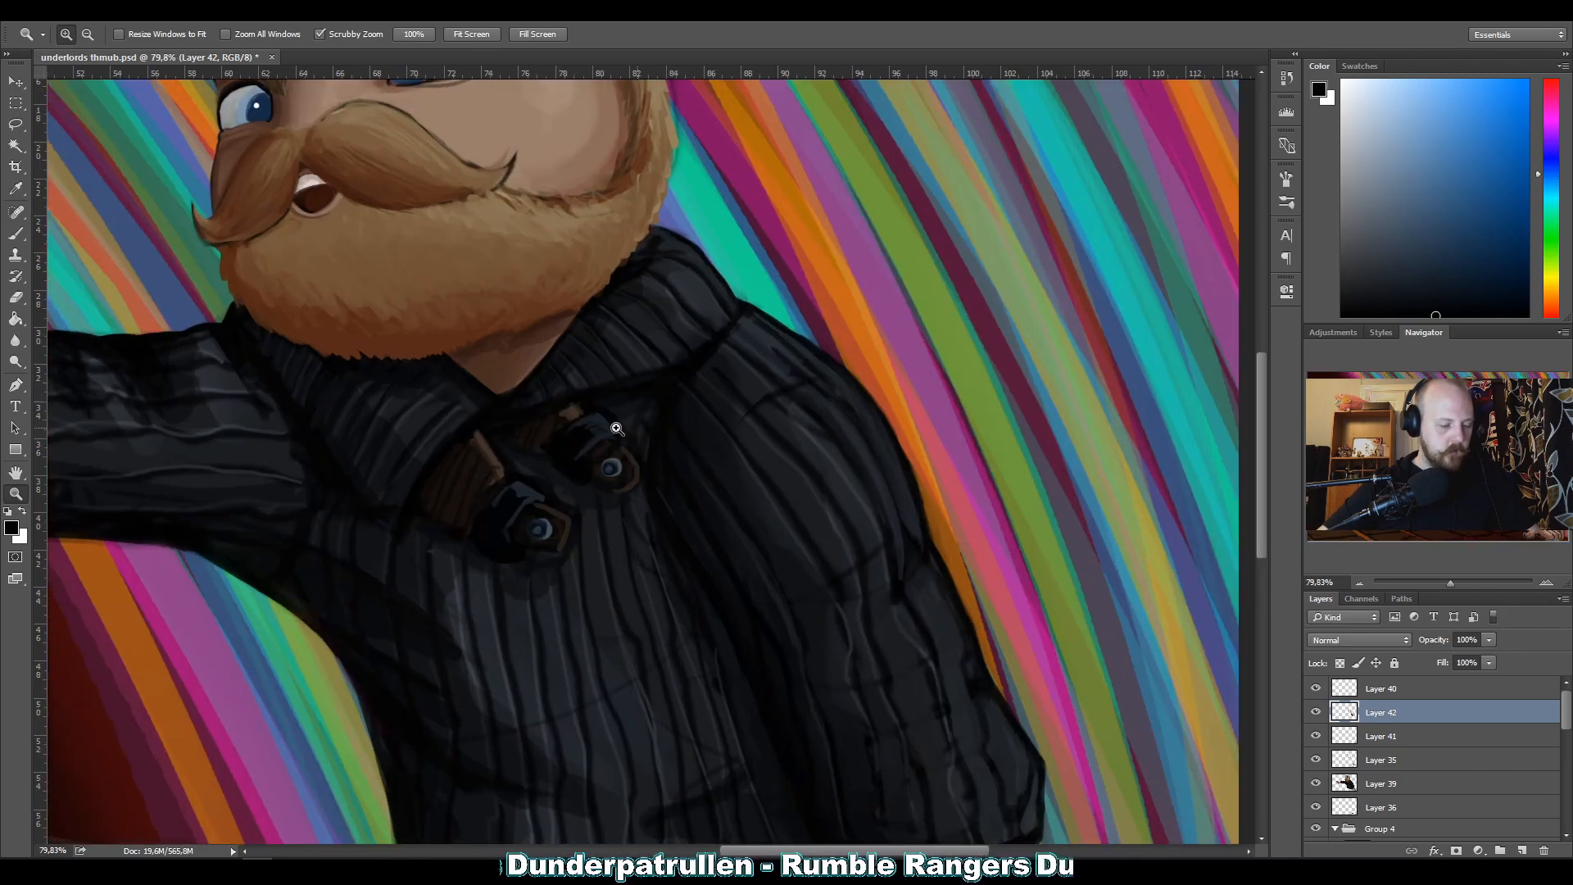
left_click_drag(618, 429, 720, 341)
left_click_drag(568, 502, 618, 516)
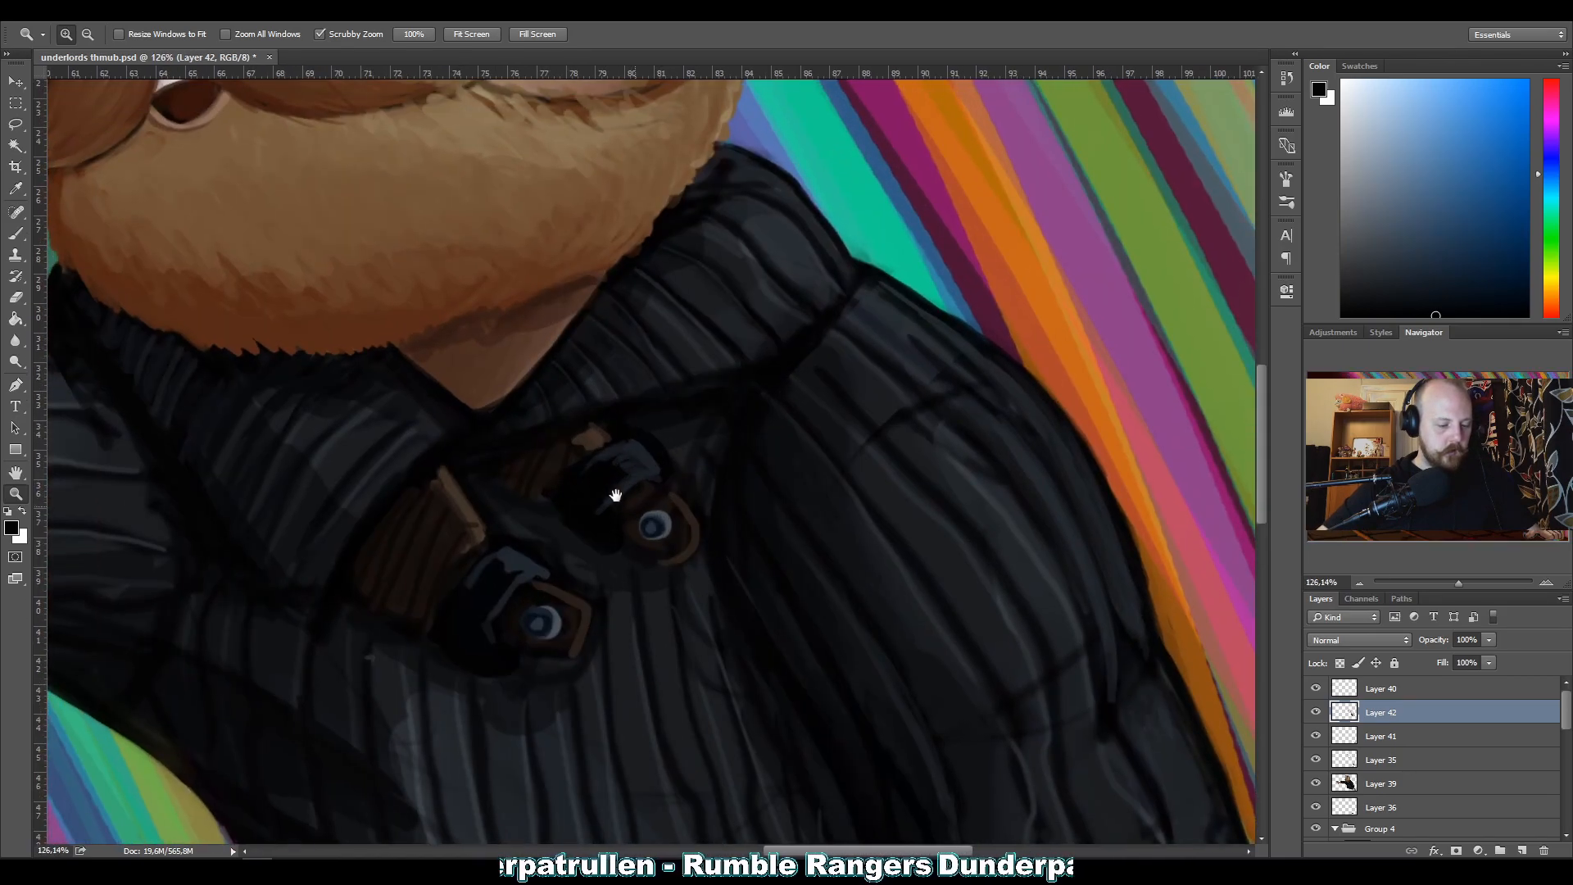
key("b")
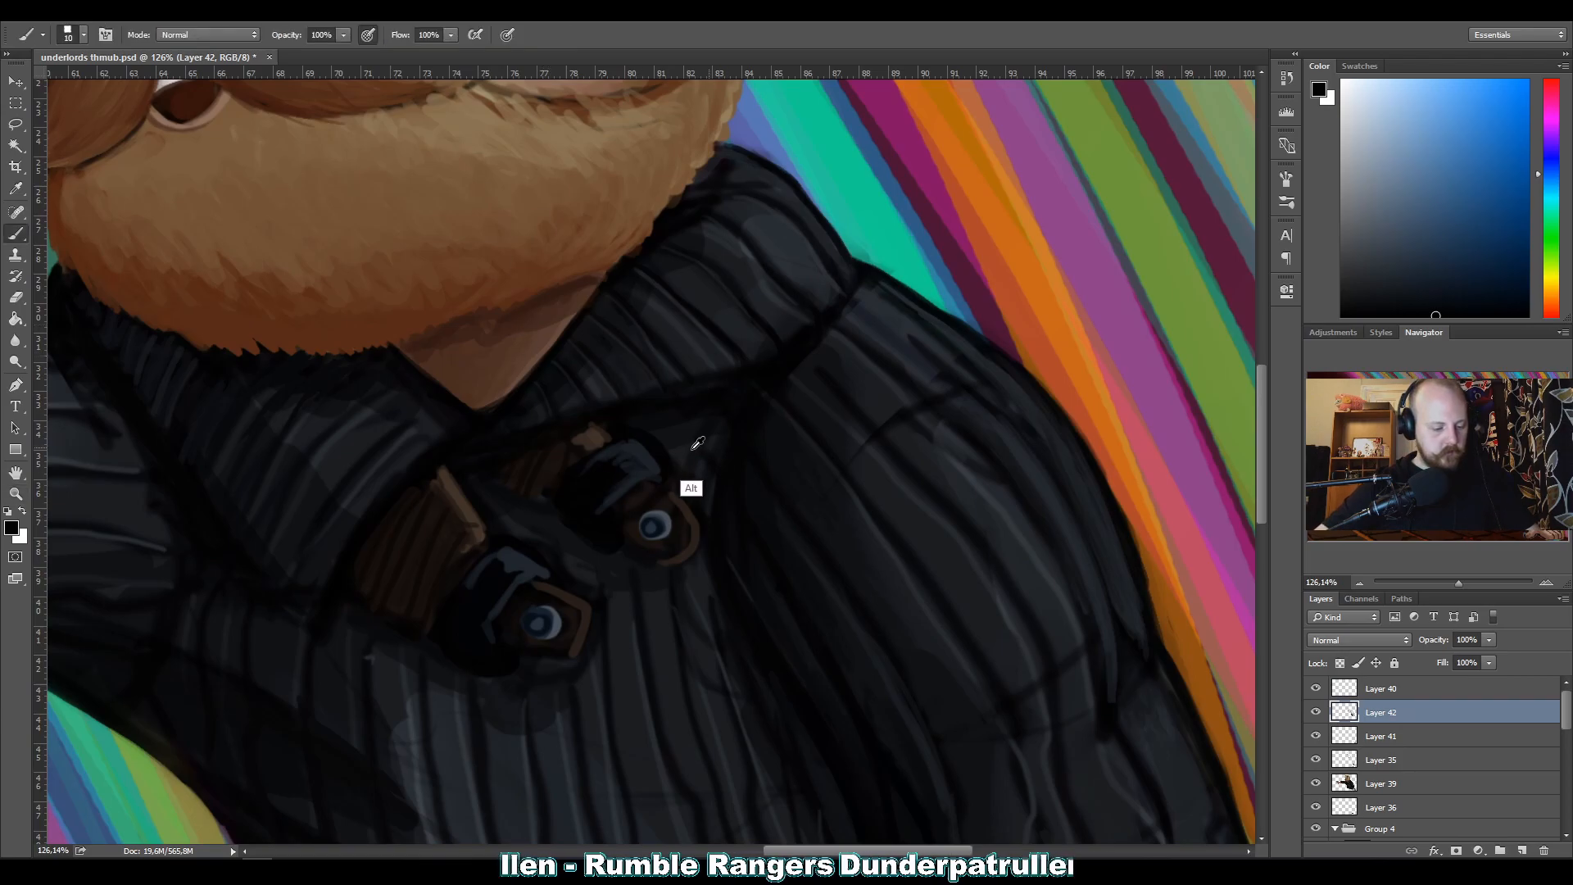
key("alt")
left_click(696, 614, "alt")
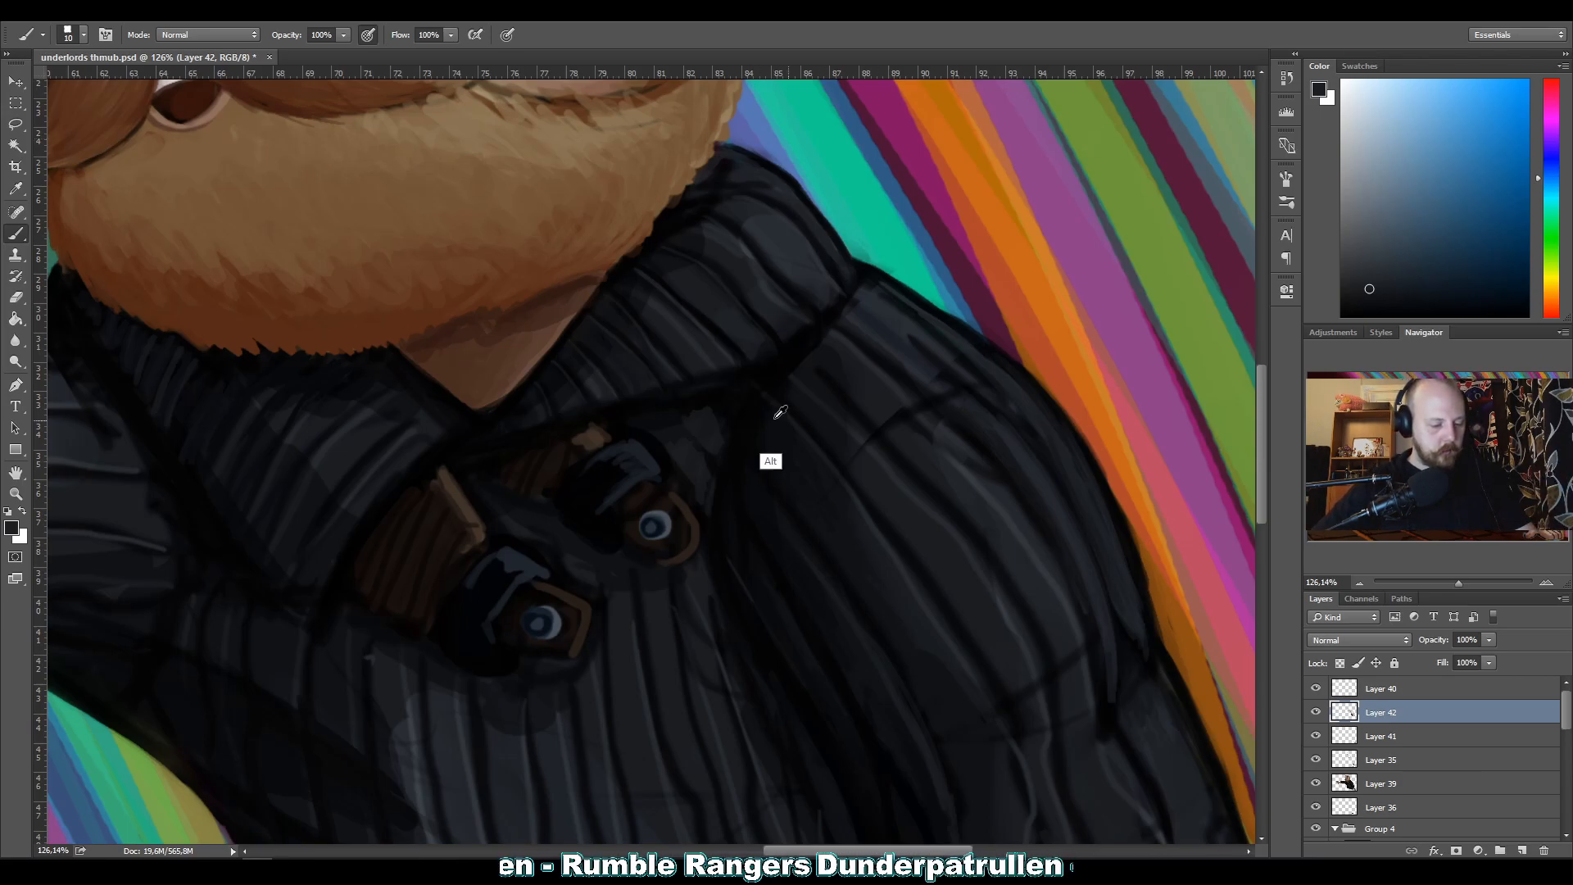
Paint dark ribs curving along the shoulder seam just below the collar with sampled near-black and dark grey tones.
left_click(752, 476, "alt")
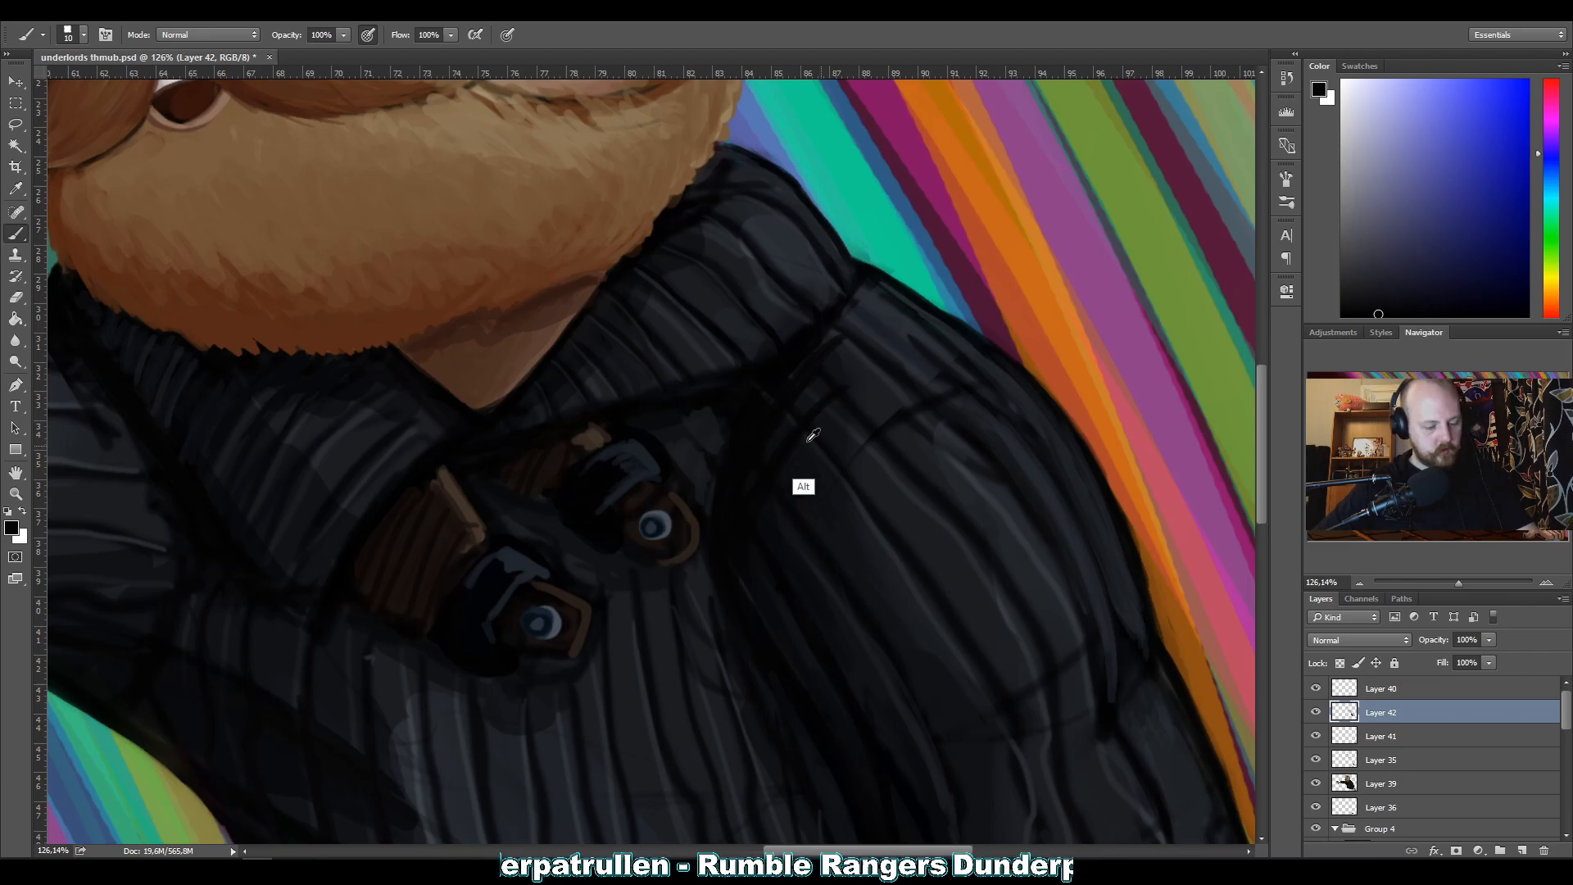
left_click(781, 434, "alt")
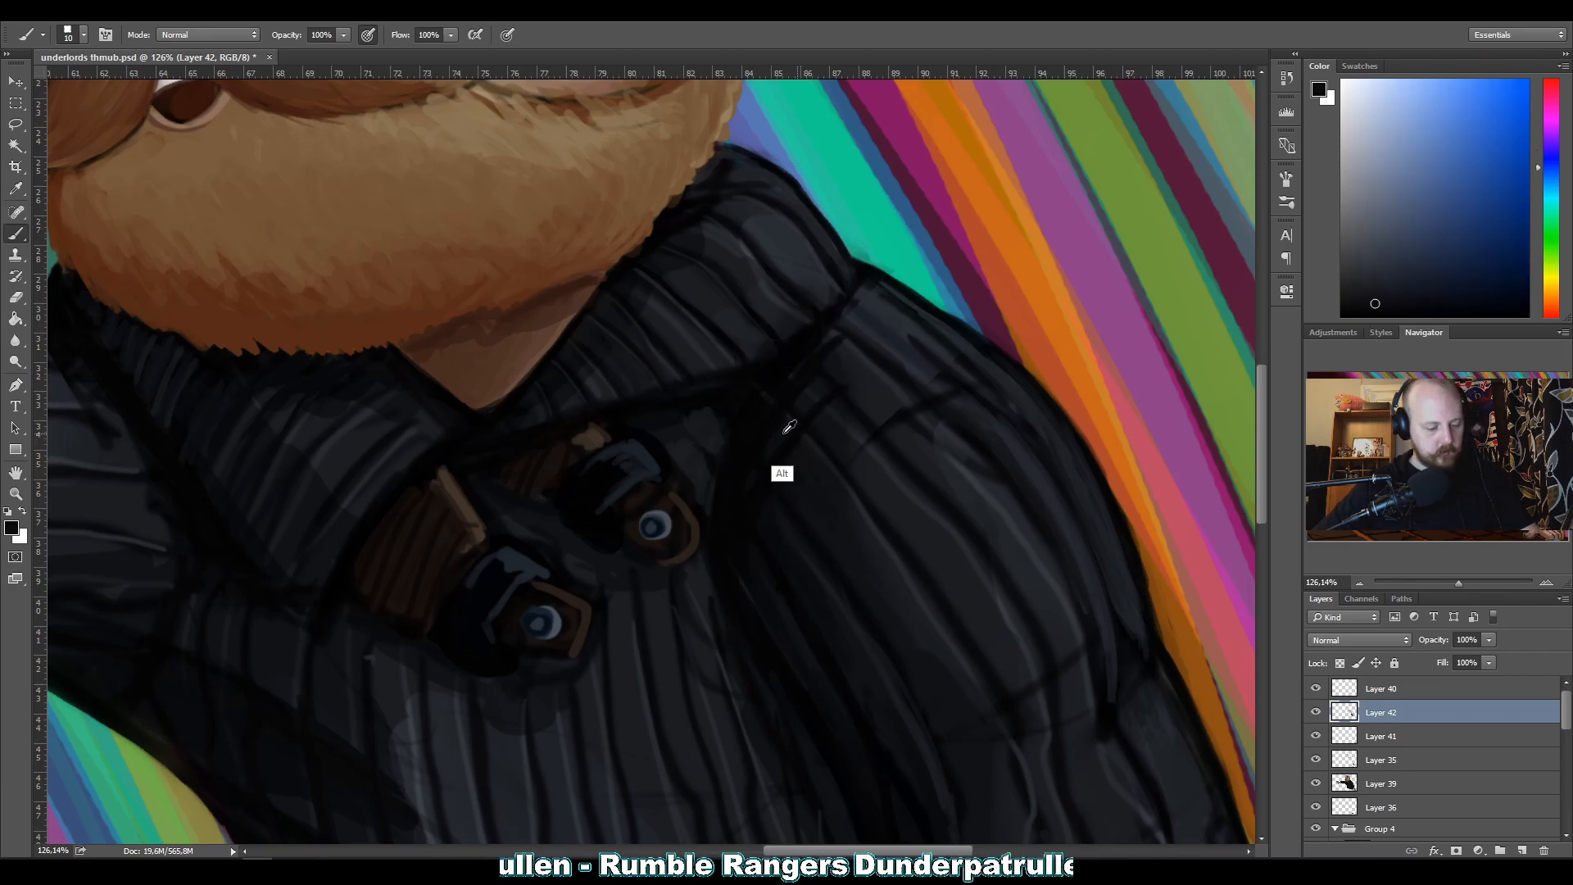
left_click(875, 482, "alt")
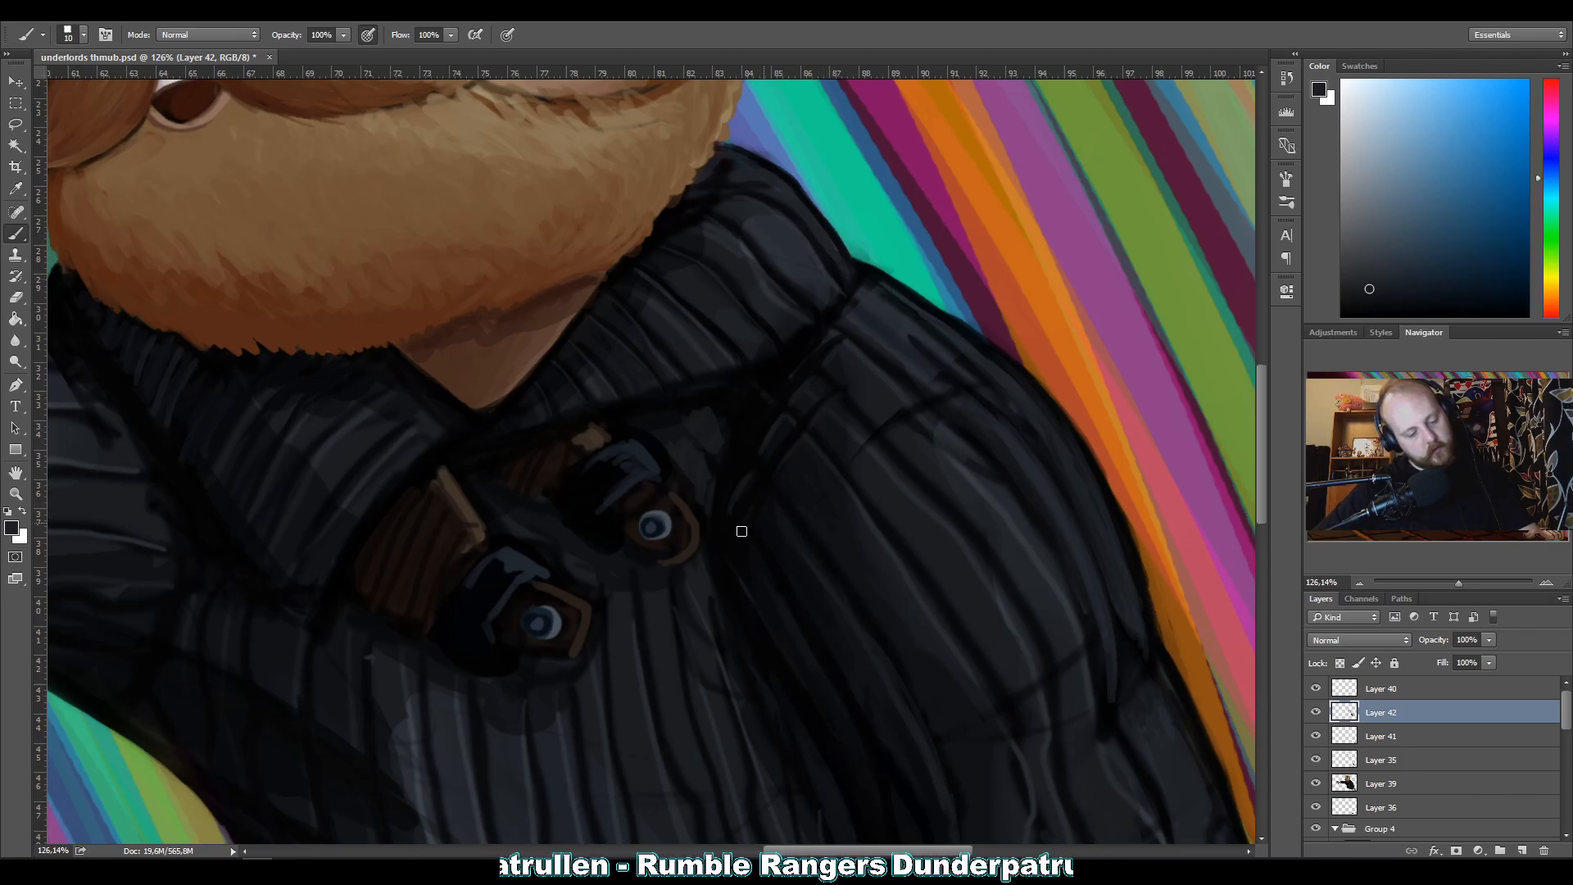
key("alt")
left_click(779, 437, "alt")
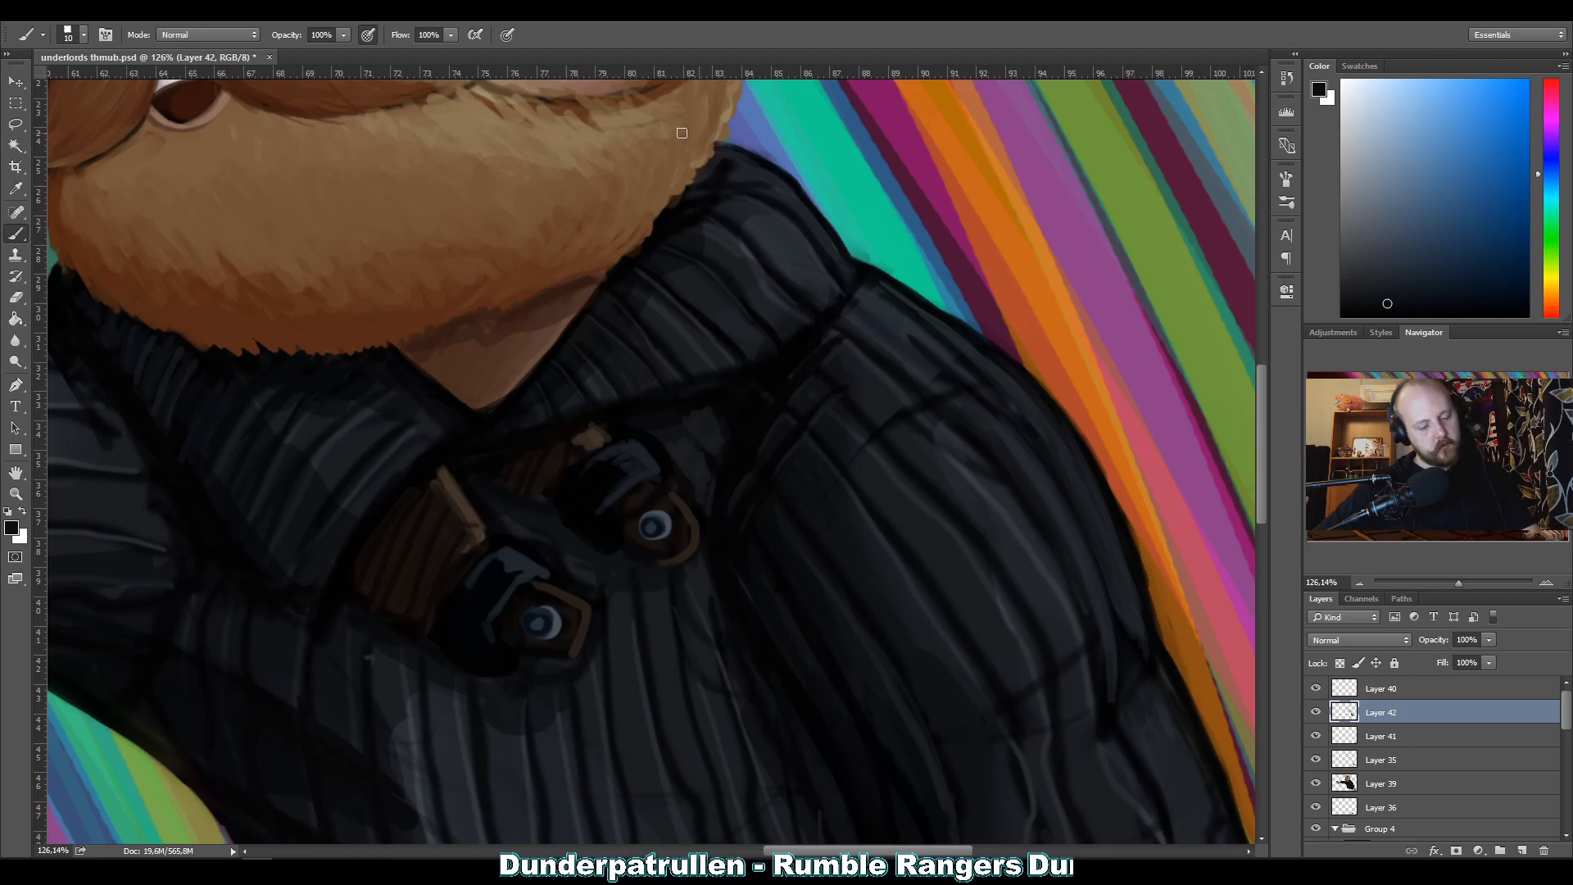
Refine the ribs around the shoulder seam and inner top of the bent sleeve with sampled dark greys and near-black at brush size 6.
left_click(844, 376, "alt")
key("bracketleft")
key("bracketleft")
key("bracketleft")
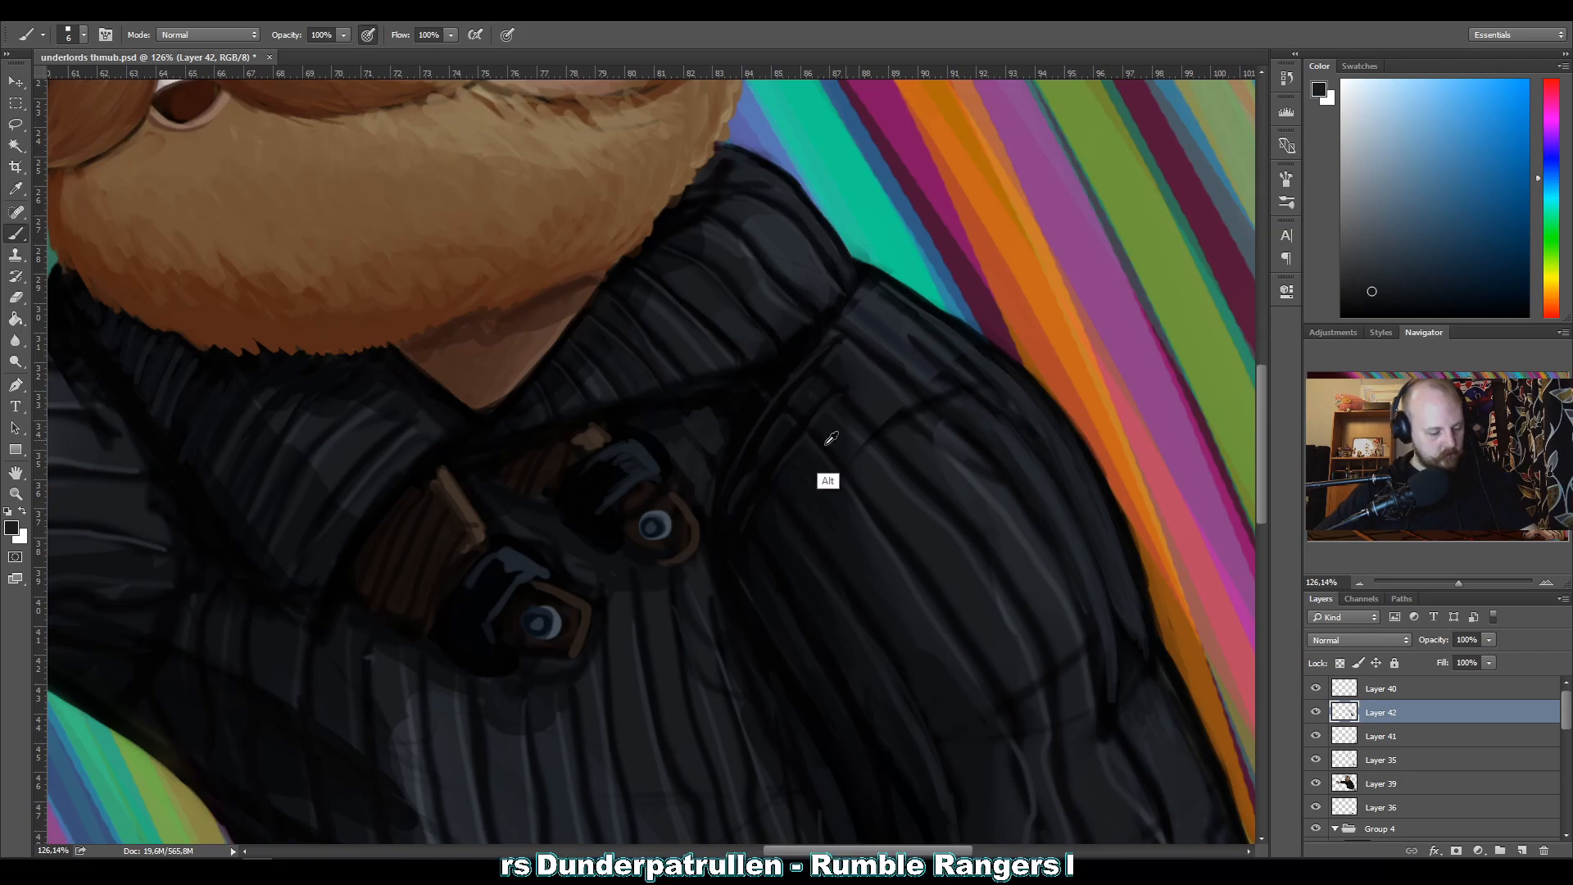
left_click(787, 479, "alt")
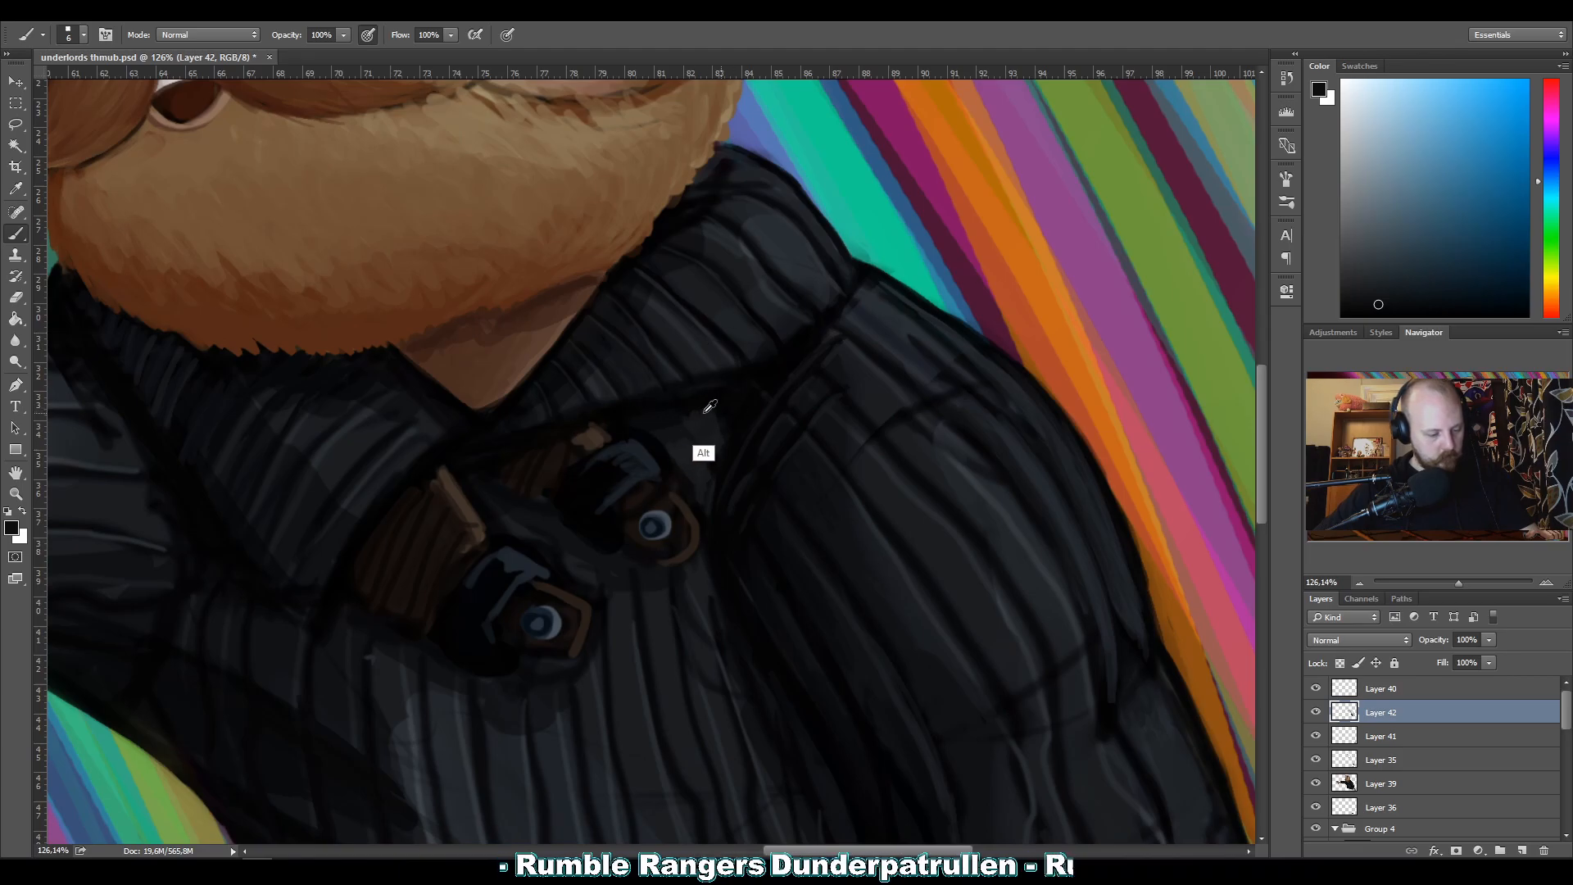
left_click(672, 412, "alt")
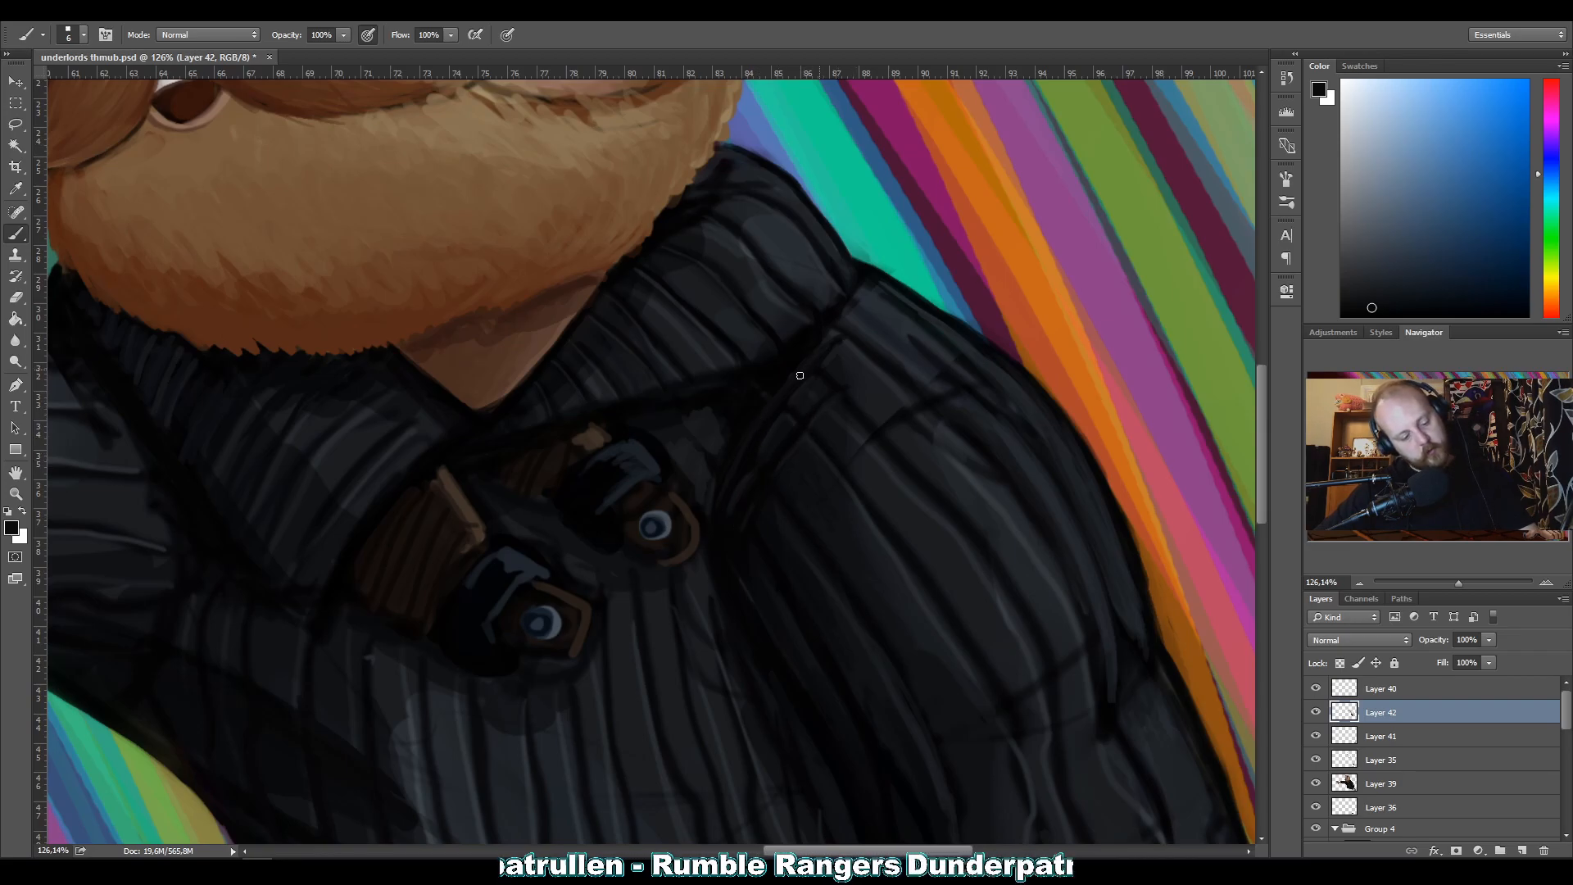
left_click(781, 444, "alt")
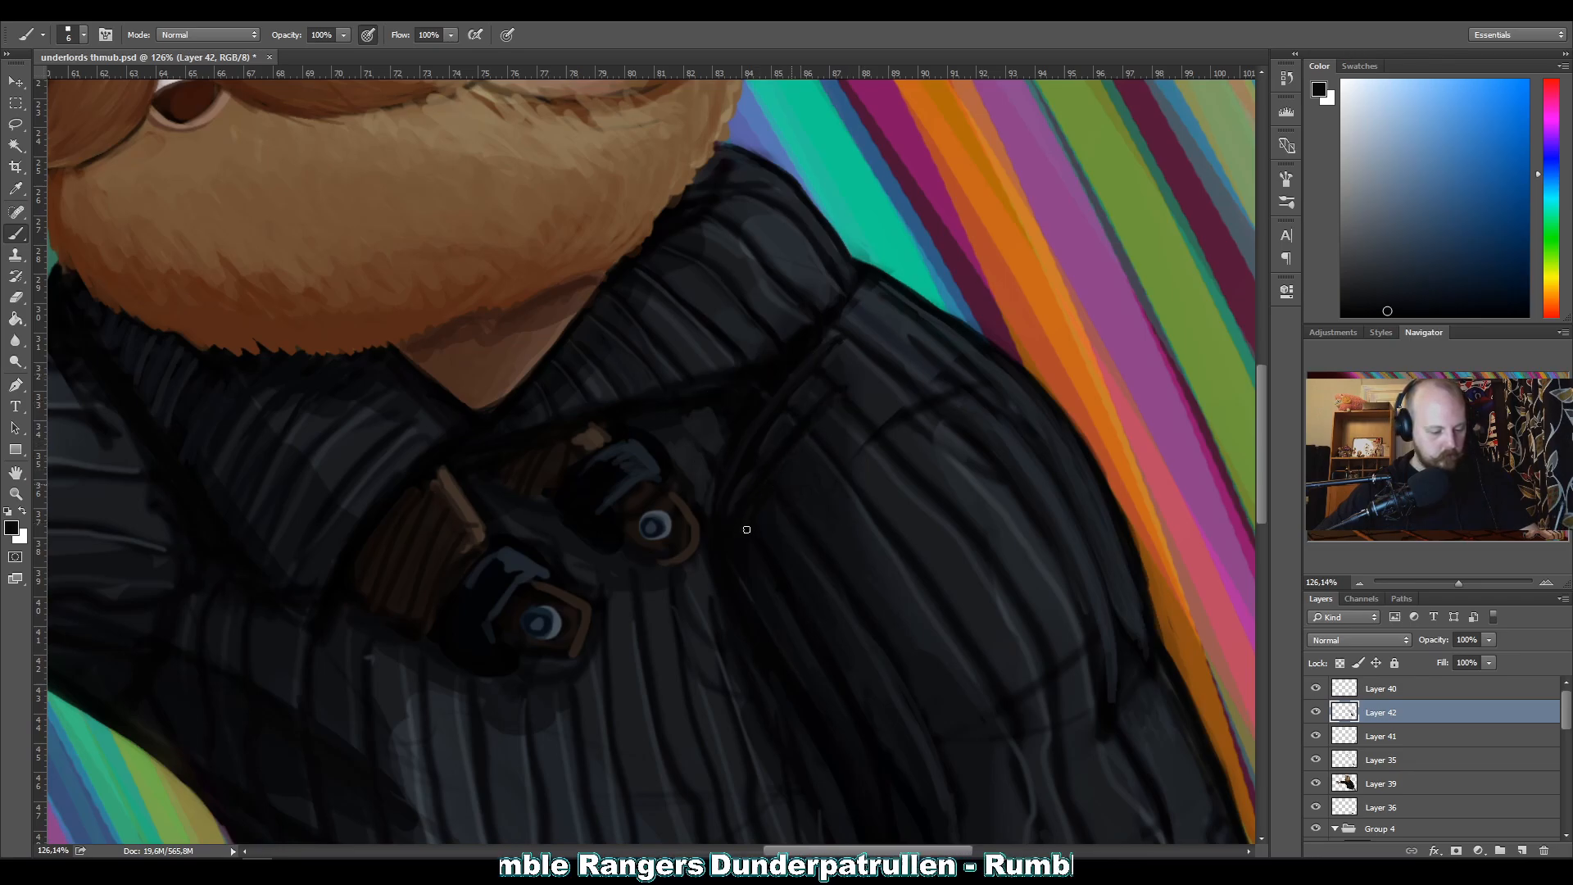
left_click(804, 337, "alt")
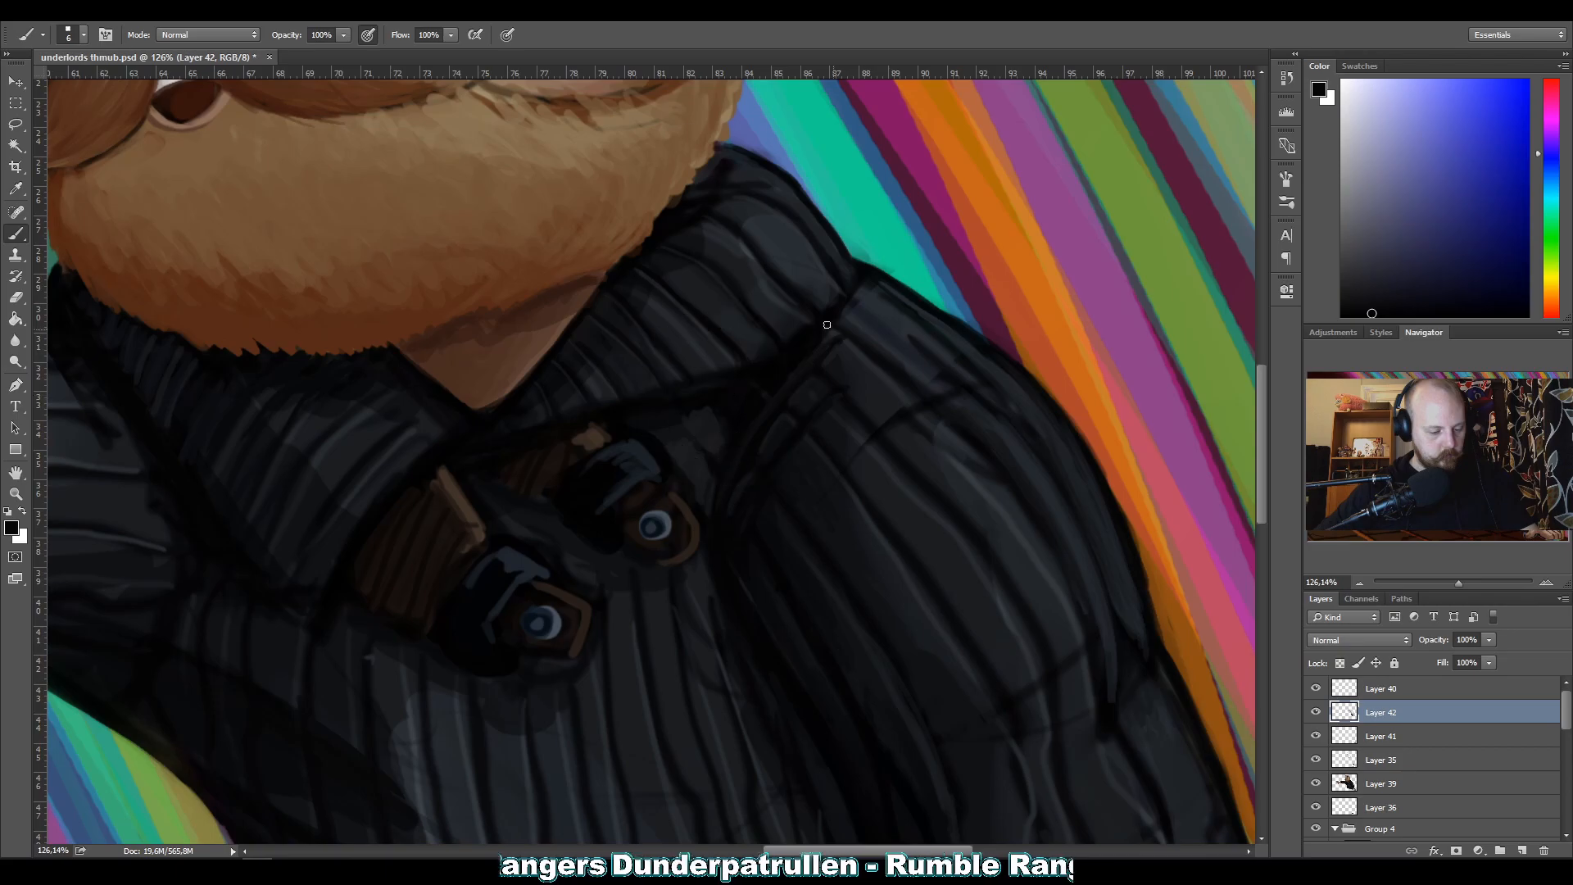
left_click(779, 434, "alt")
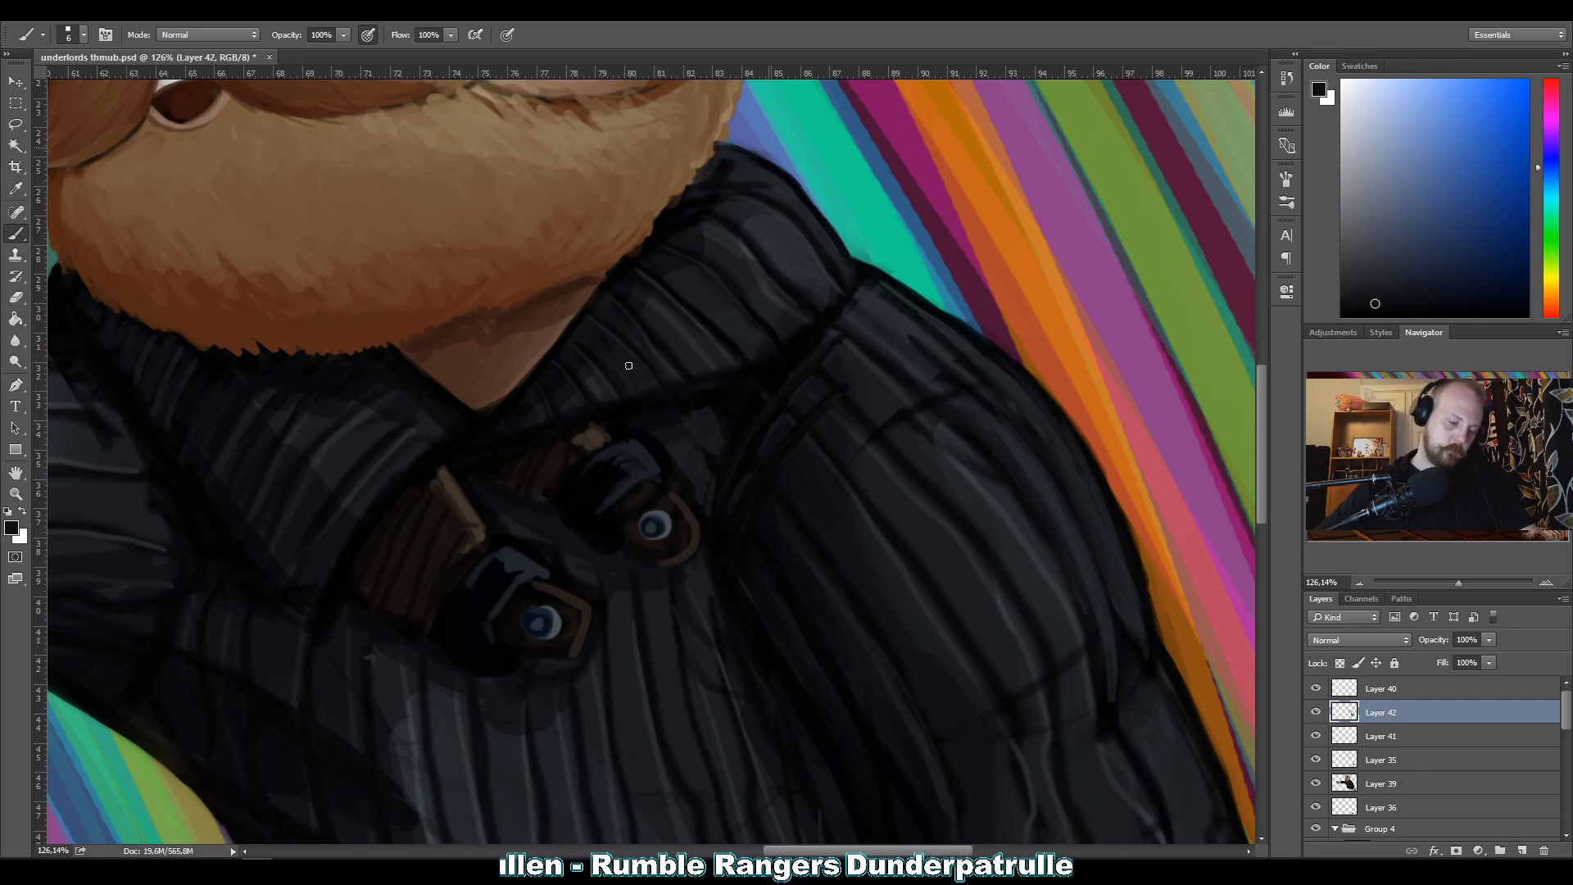
Repaint the chest area around the upper round lens with sampled dark grey and near-black, using brush sizes 8 and 9.
key("z")
left_click_drag(731, 391, 526, 384)
left_click_drag(672, 393, 757, 384)
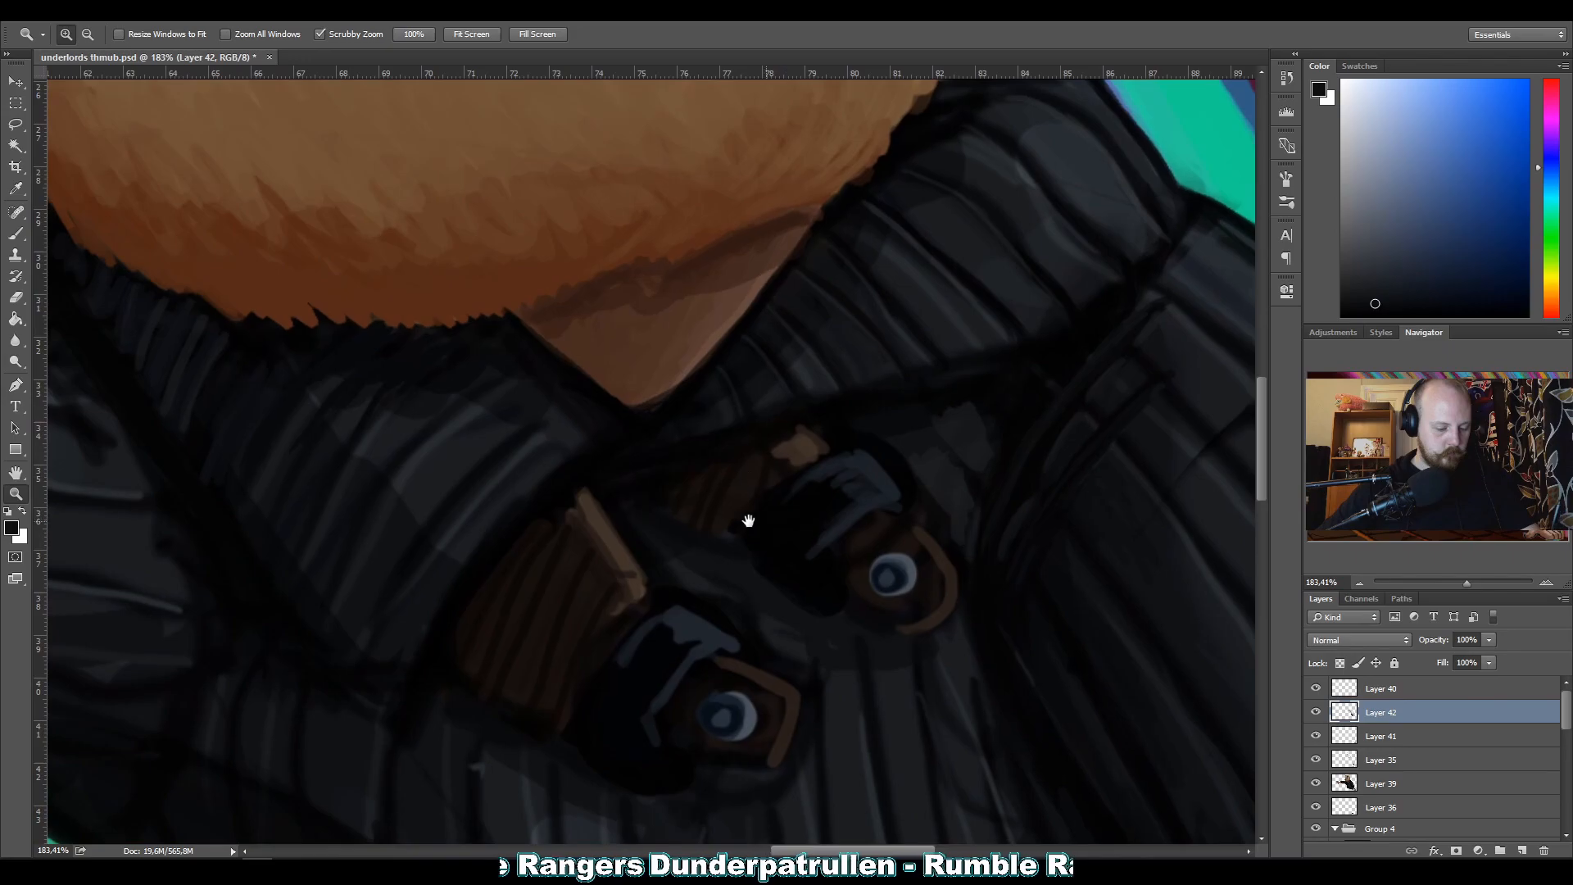
left_click_drag(747, 521, 558, 286)
left_click_drag(779, 428, 591, 391)
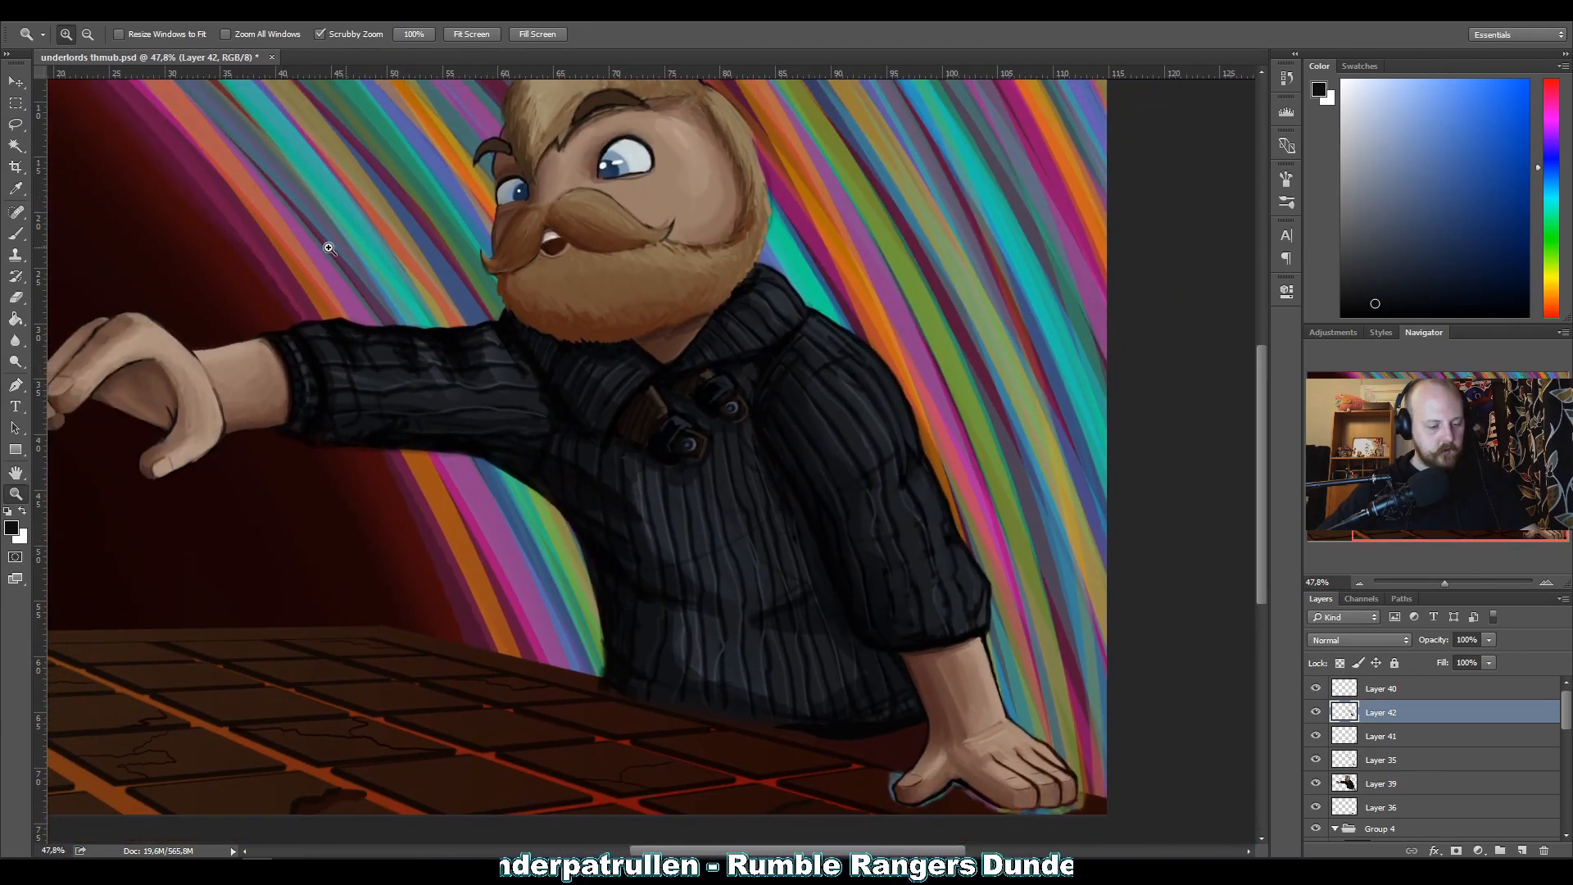
left_click_drag(762, 458, 839, 460)
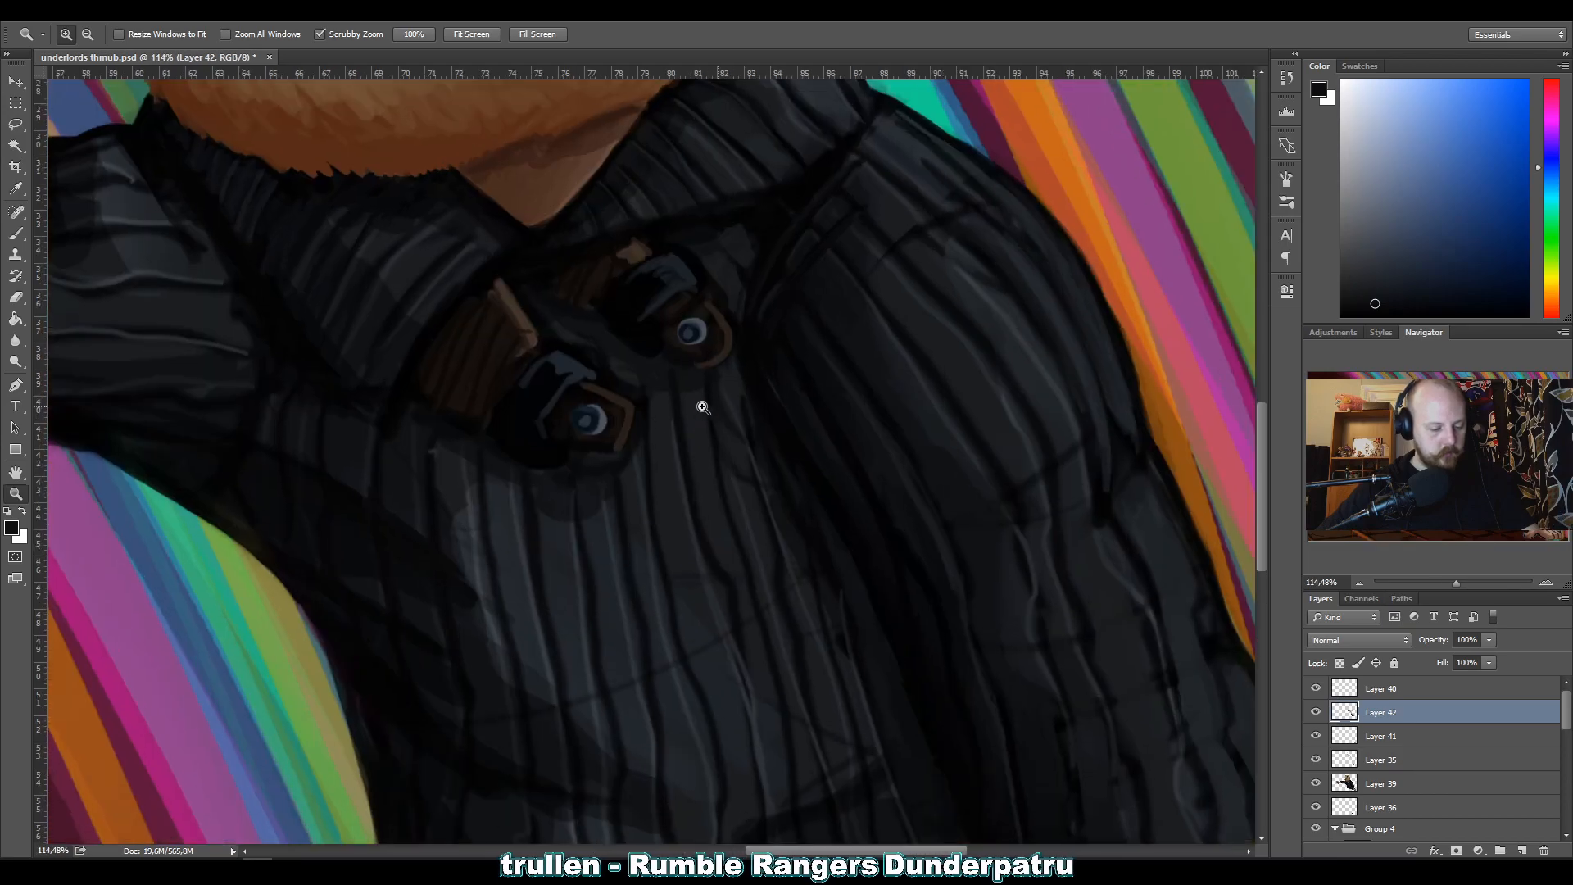
key("b")
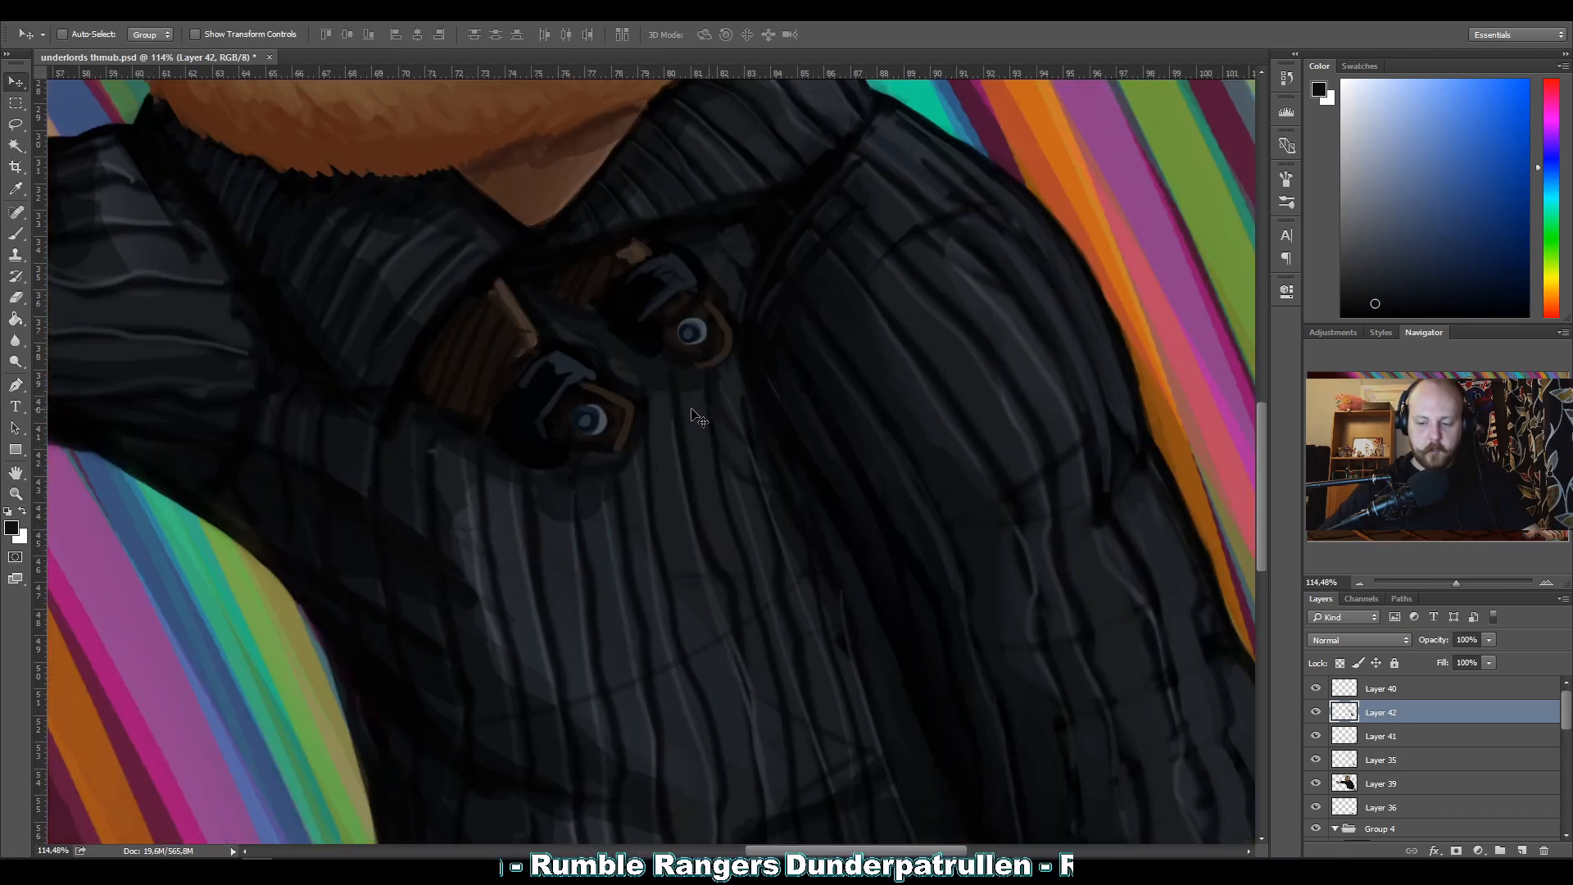
key("alt")
left_click(740, 374, "alt")
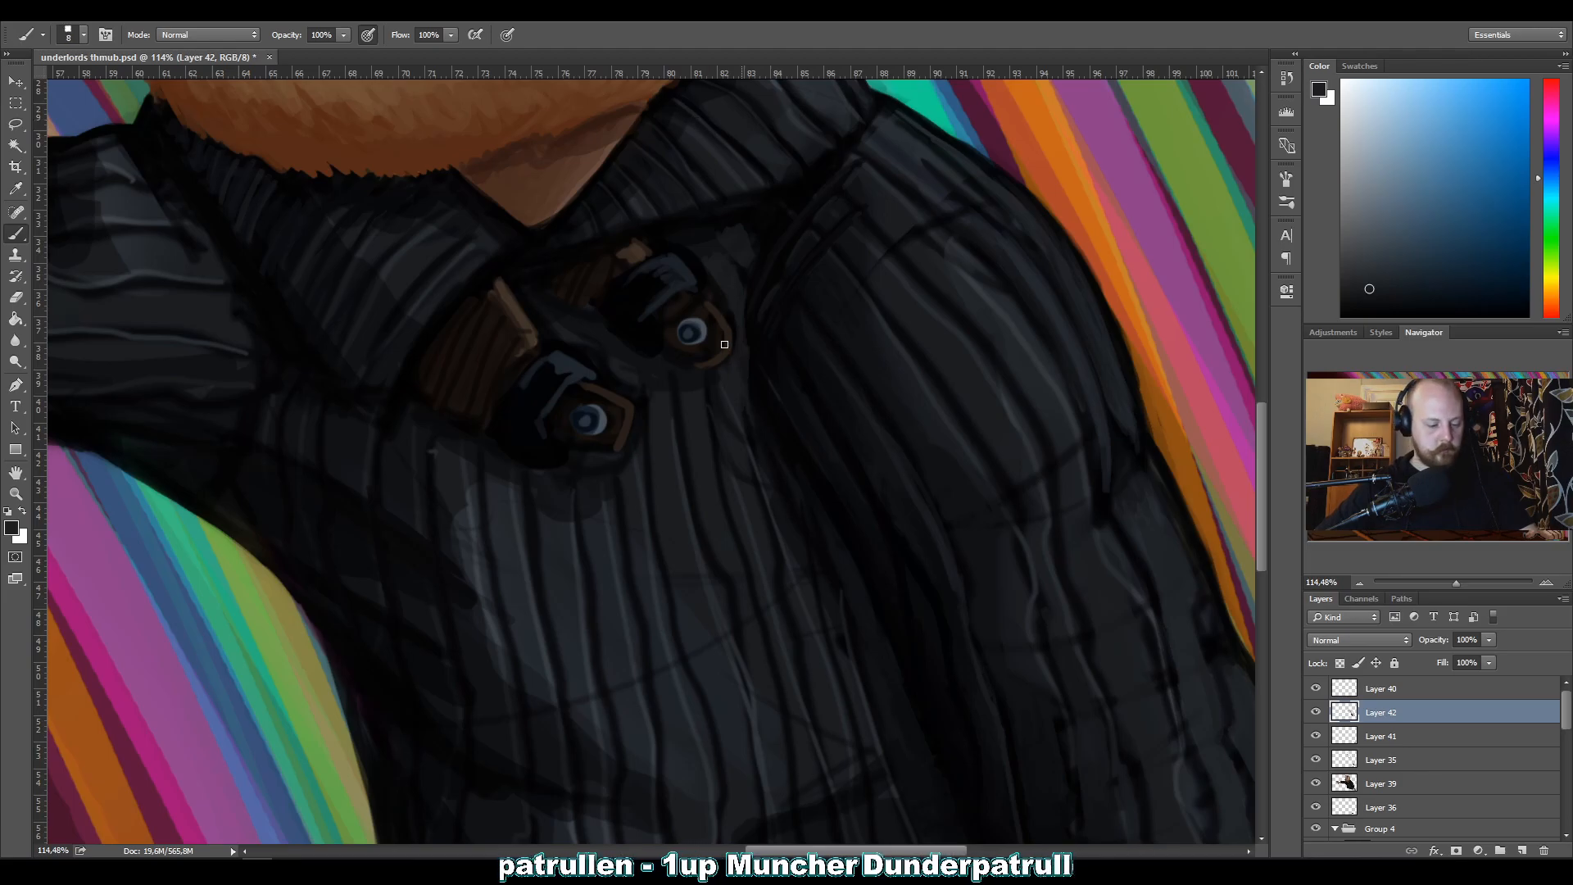
left_click(701, 240, "alt")
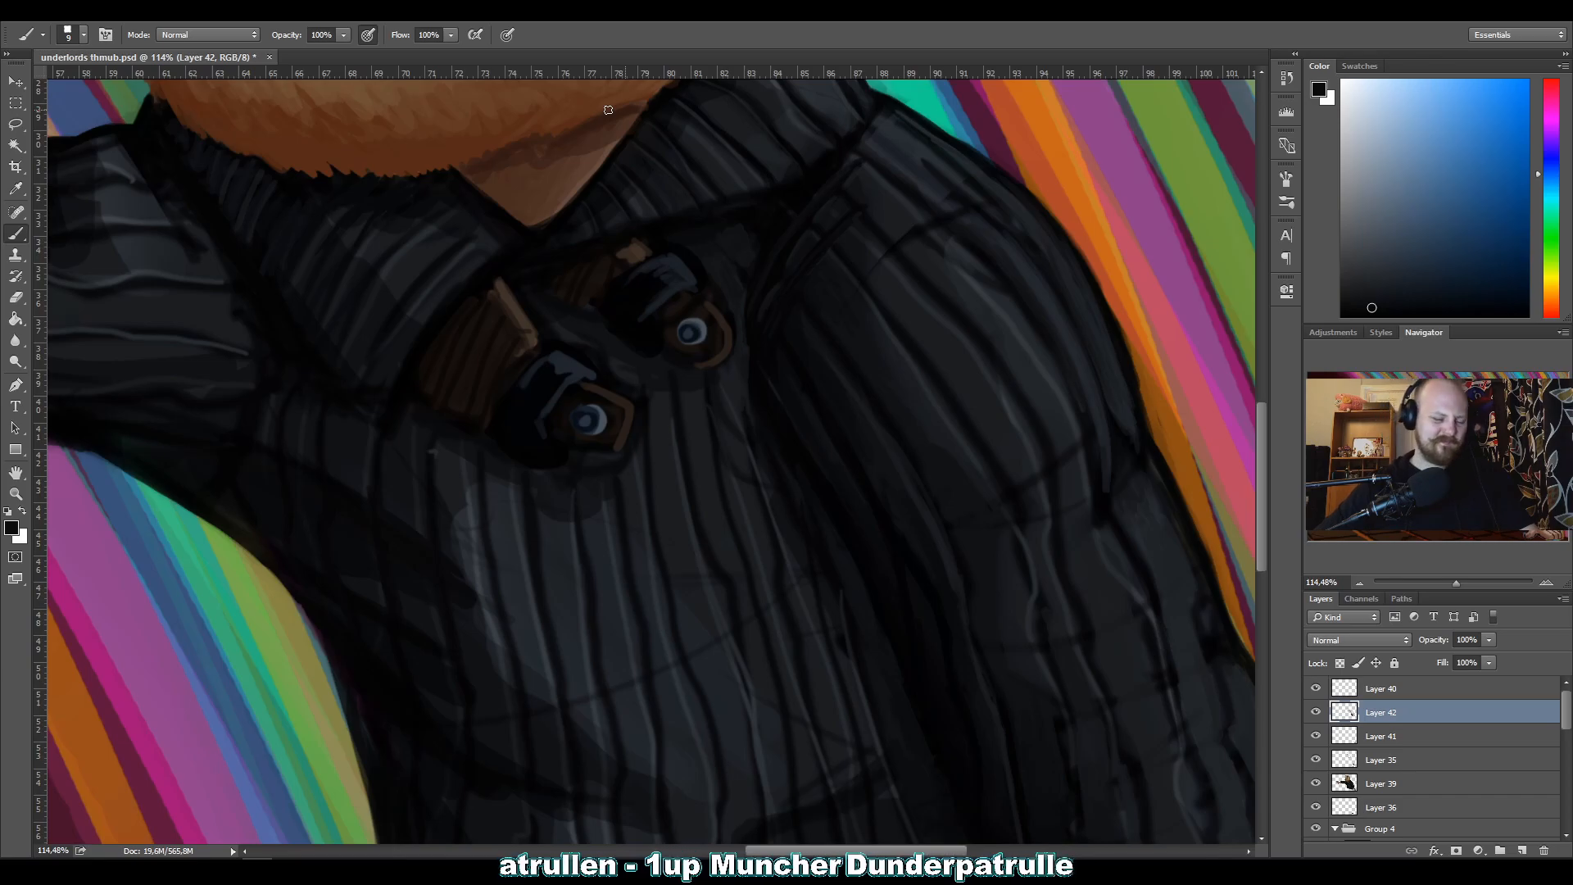
left_click(745, 278, "alt")
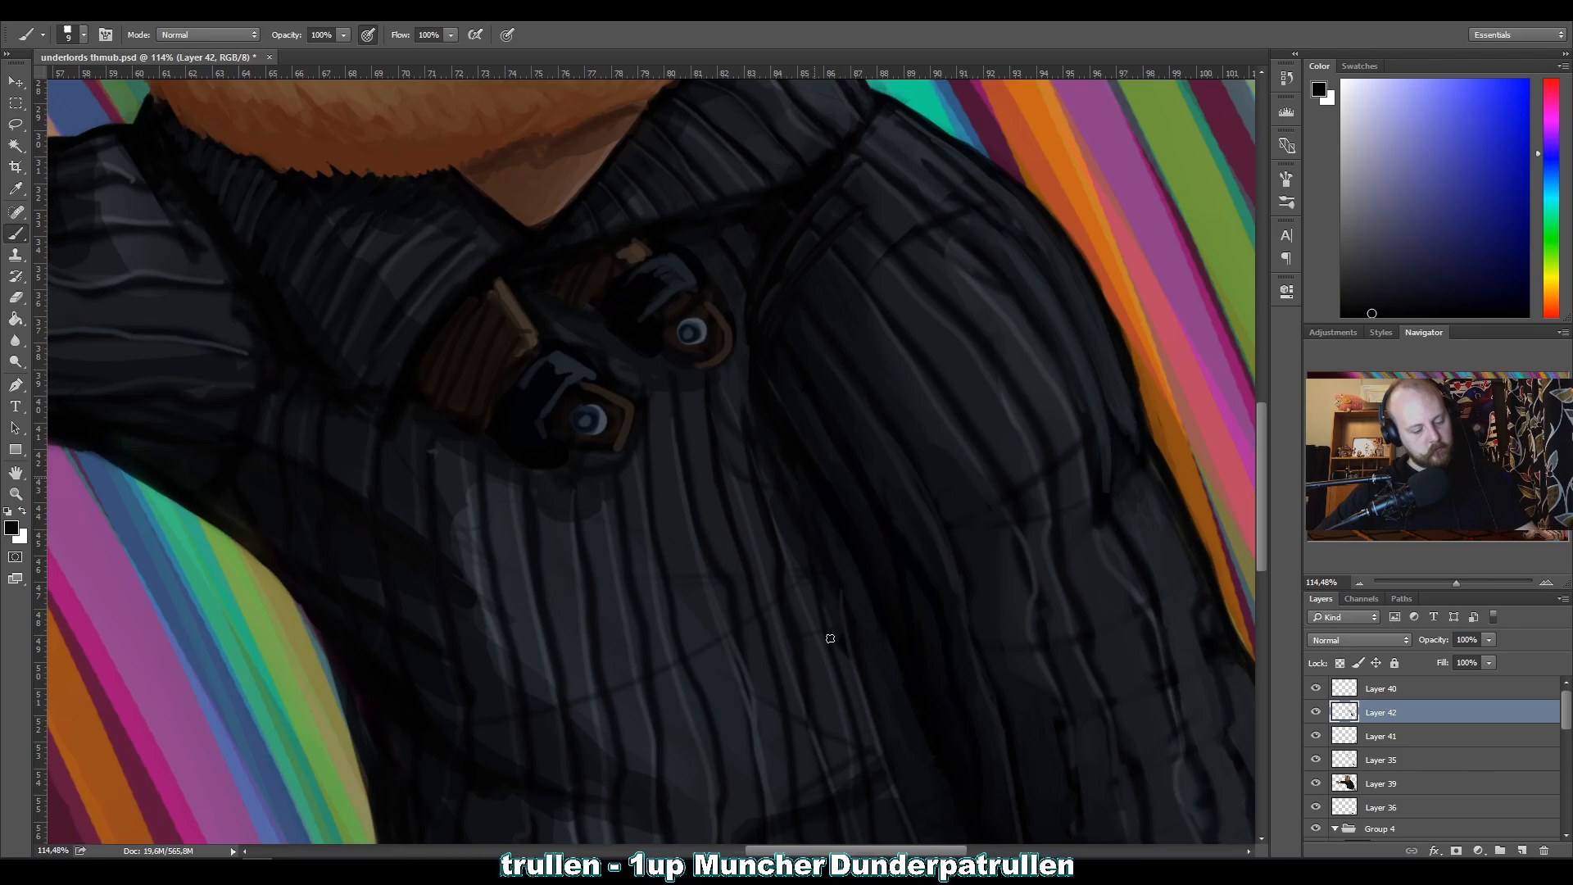
Darken the chest ribs beside the bent sleeve and the sleeve's outer elbow crease with near-black at brush size 9.
left_click_drag(840, 697, 842, 704)
left_click_drag(810, 575, 863, 809)
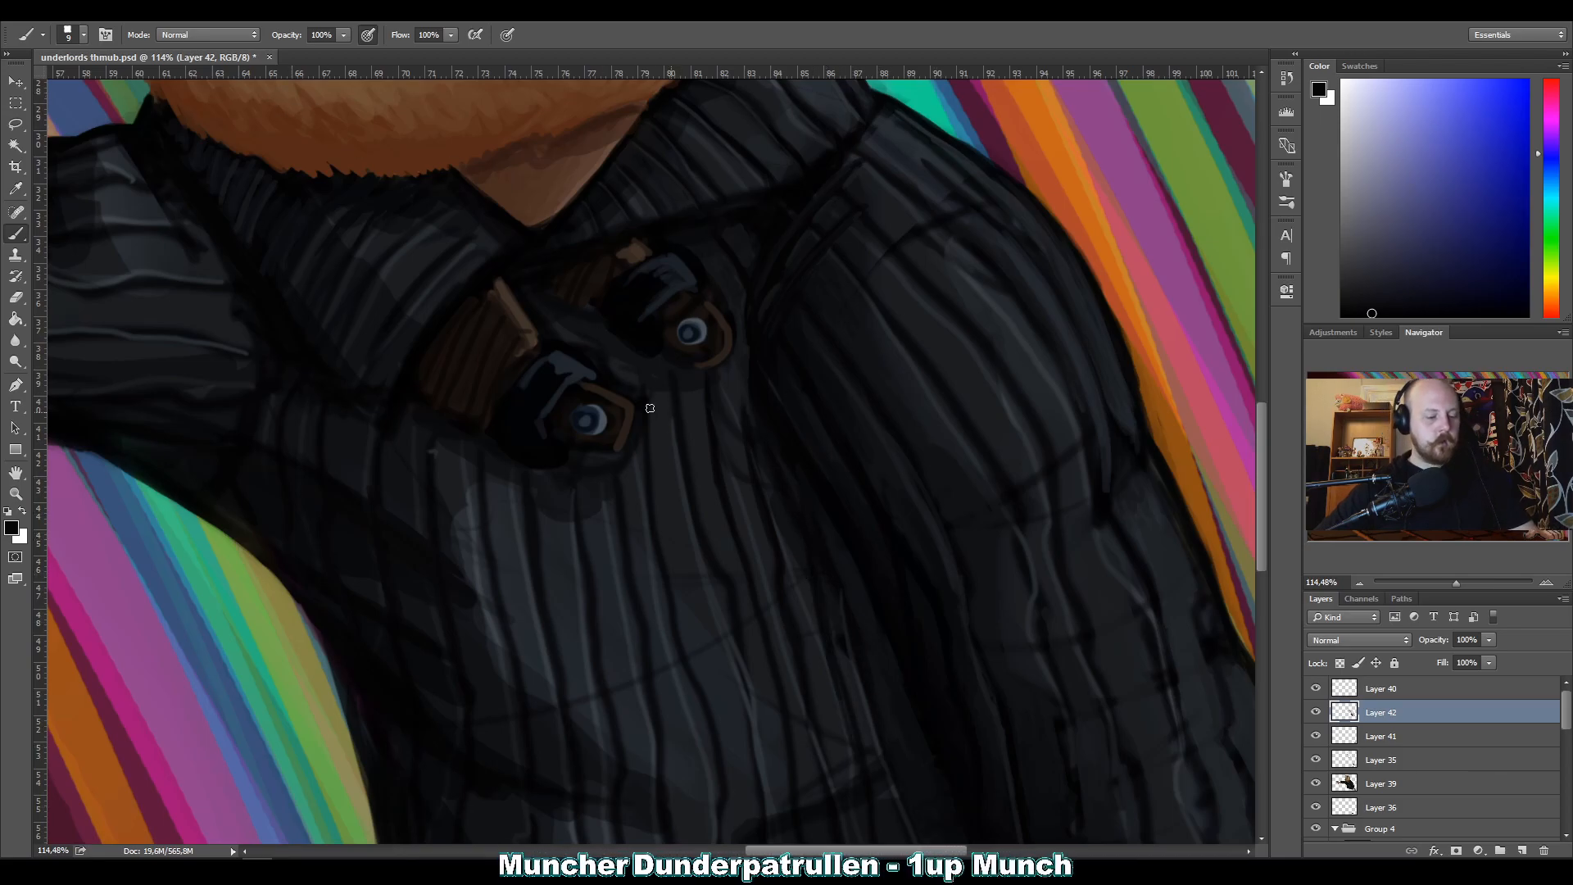
key("alt")
left_click(1094, 488, "alt")
left_click_drag(1100, 495, 1077, 357)
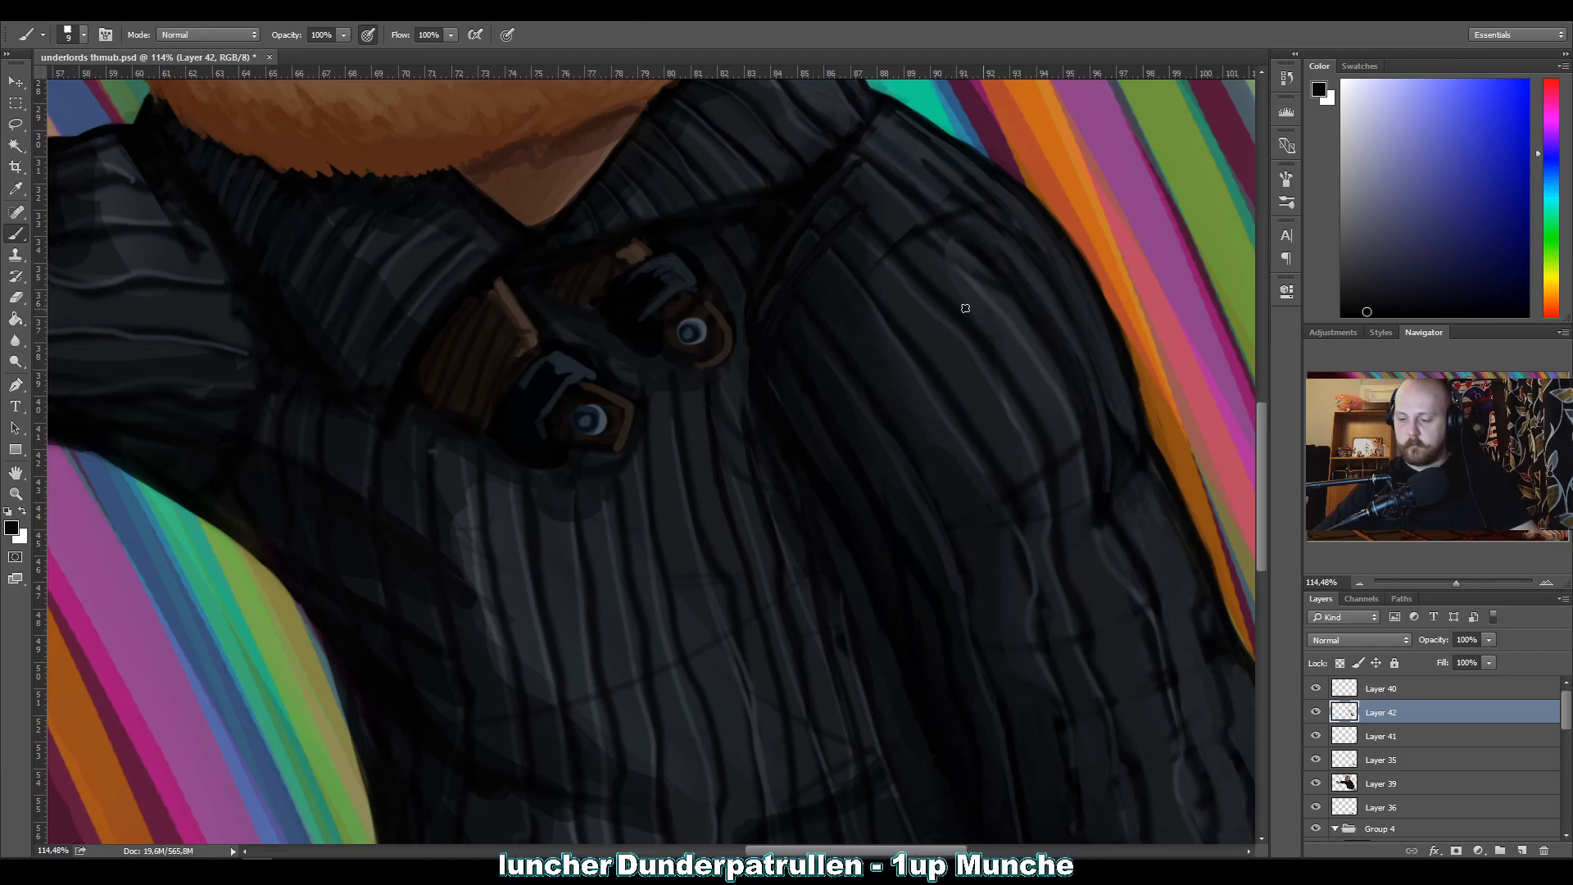
Blend the shading between the ribs of the bent upper sleeve with sampled dark grey at brush size 20.
key("bracketright")
key("bracketright")
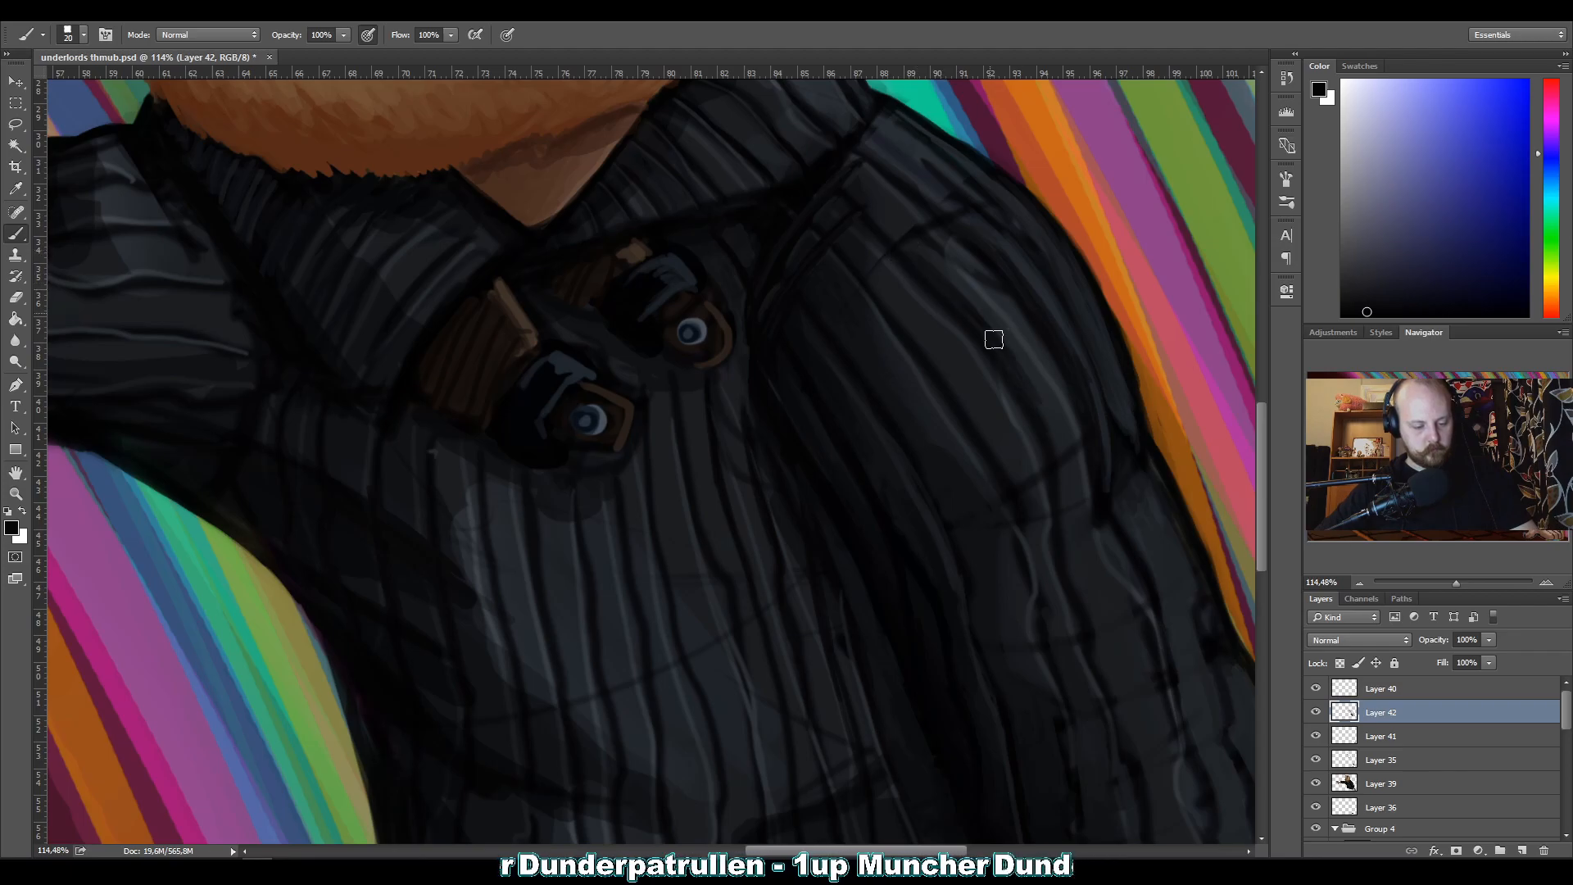
key("alt")
left_click(1049, 418, "alt")
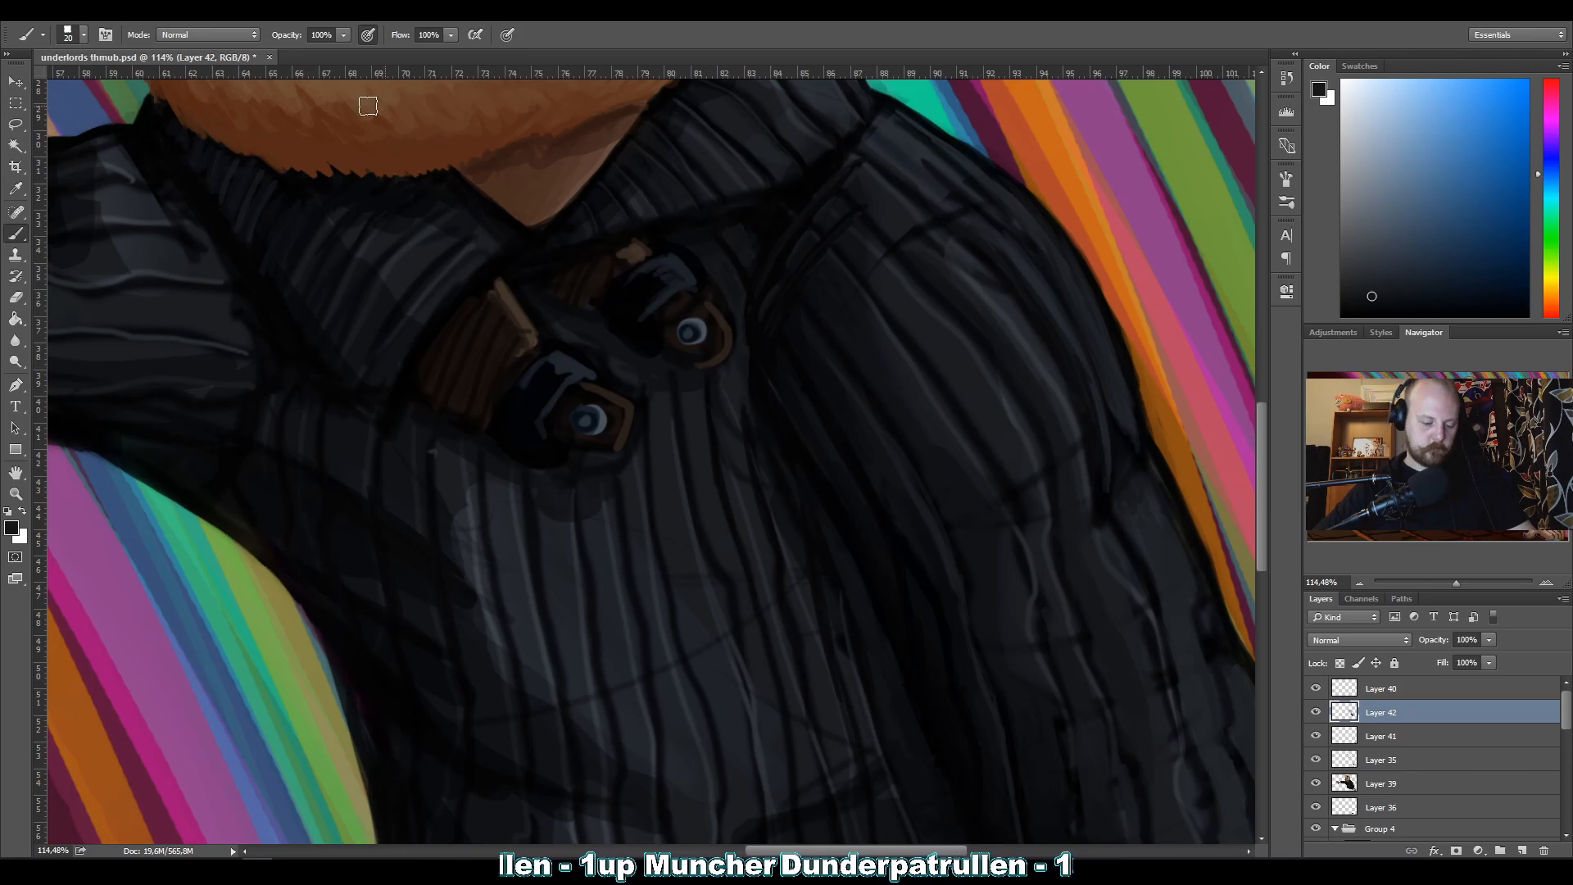
Touch up the dark fold between the outstretched sleeve and the collar with near-black, using brush sizes 20 and 10, and save the document.
left_click_drag(558, 387, 713, 639)
left_click(952, 427, "alt")
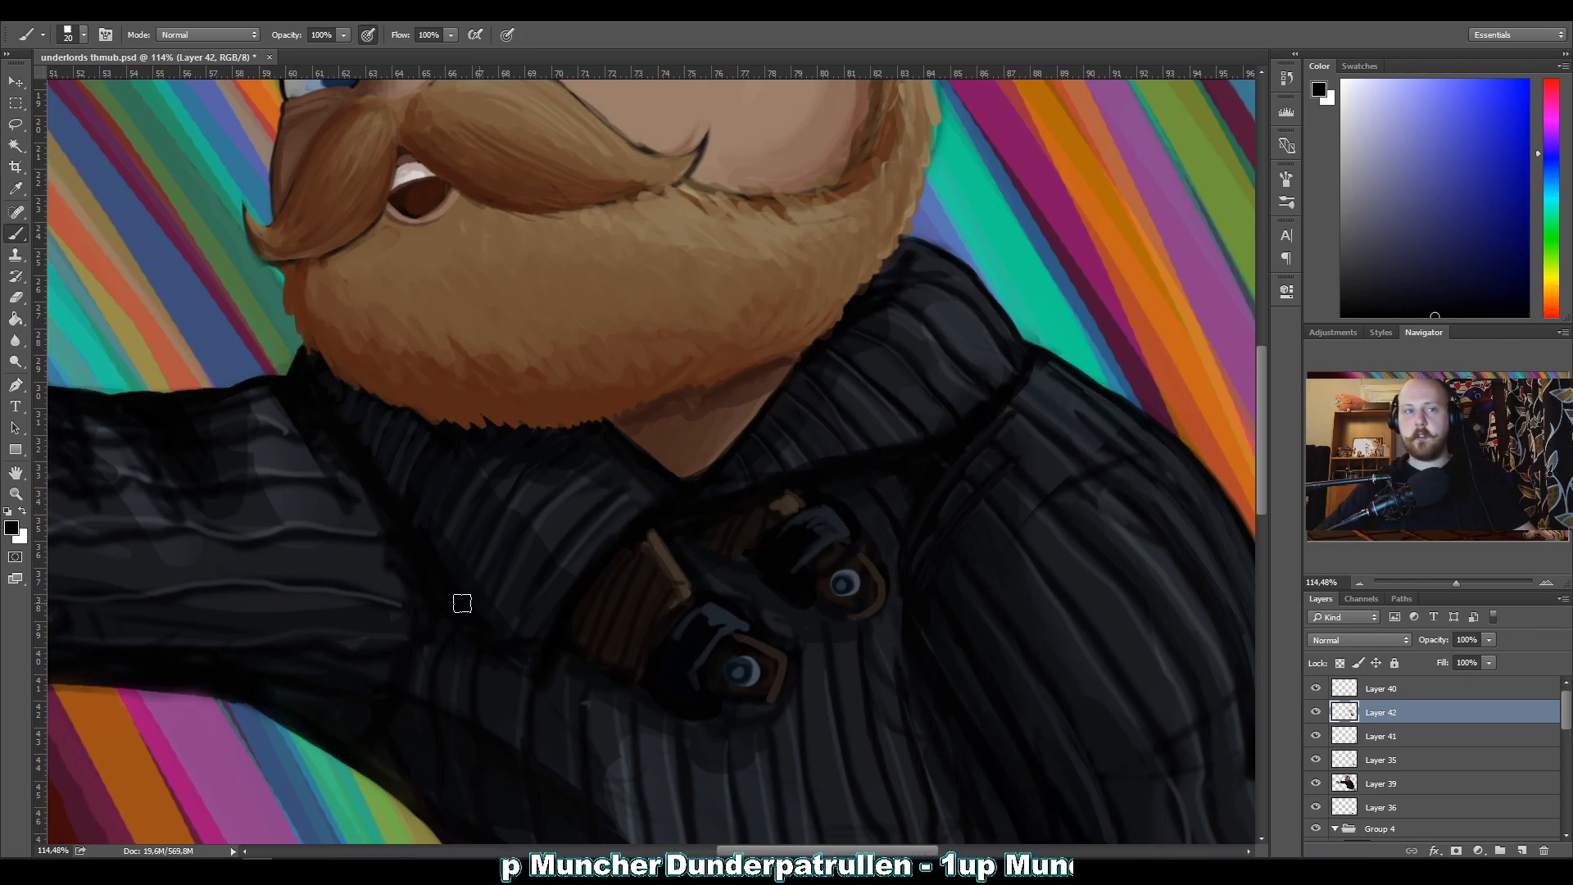
key("bracketleft")
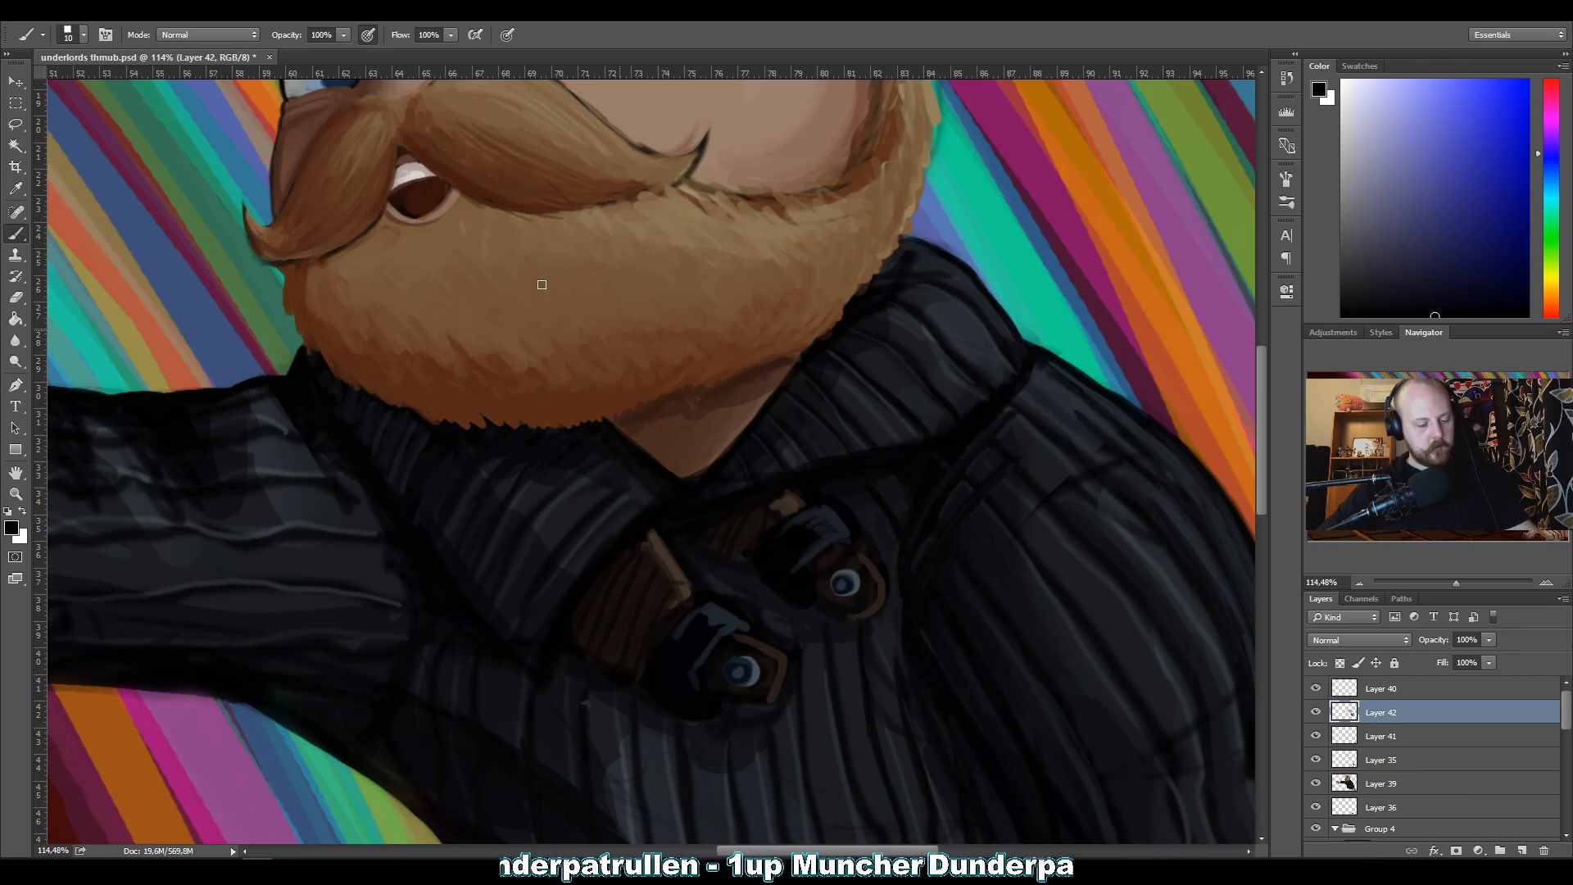
key("ctrl+s")
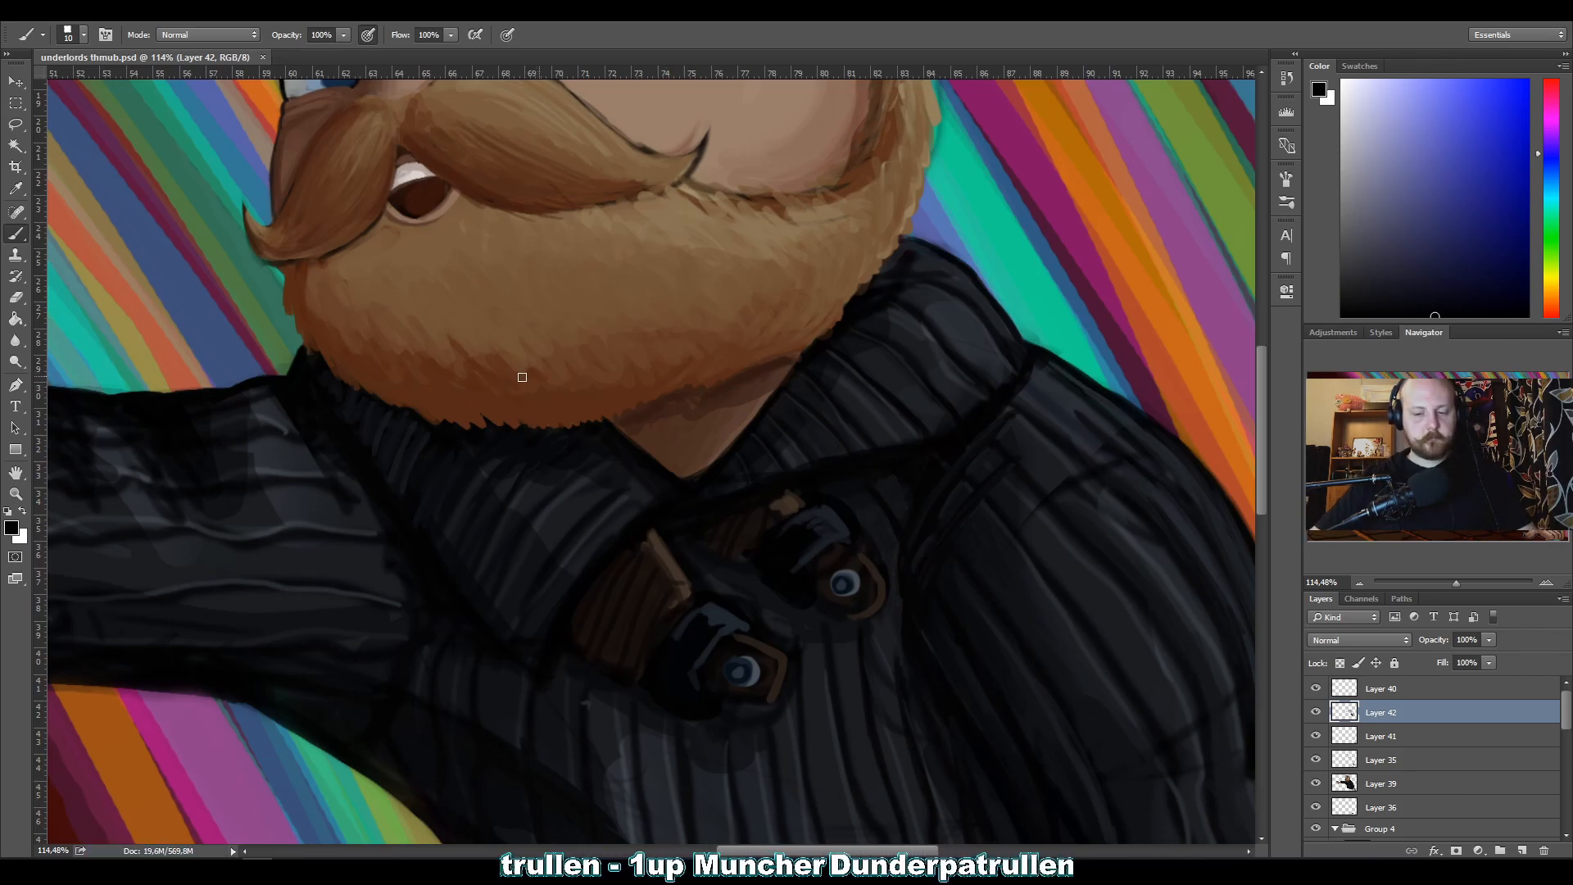
Examine the sweater's ribbing and shading up close and within the whole composition.
key("z")
left_click_drag(617, 427, 488, 447)
right_click(488, 448)
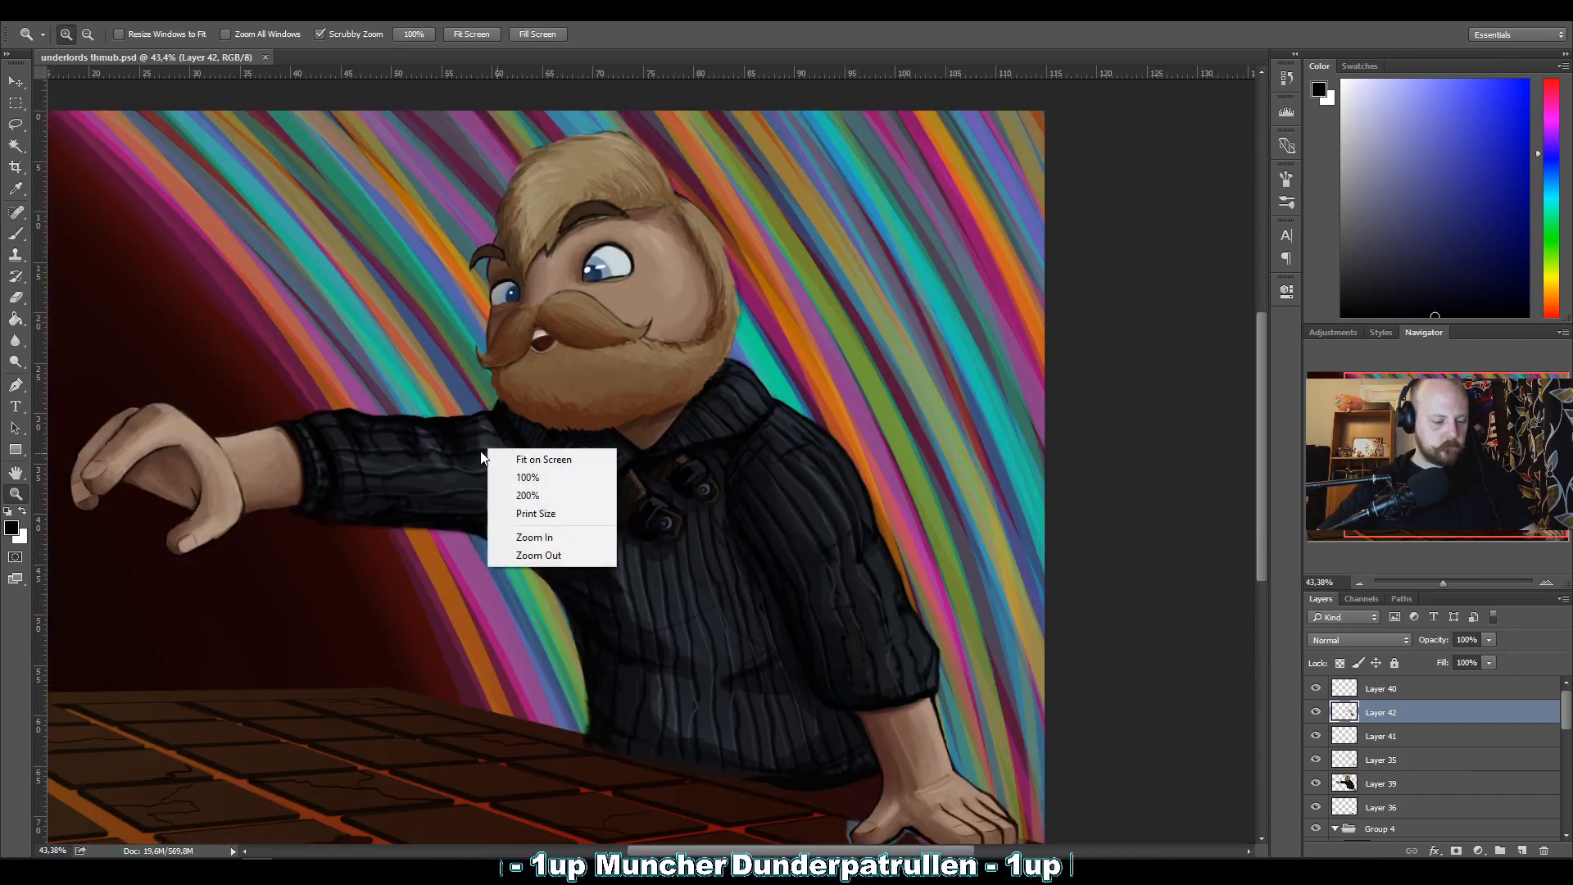
left_click(922, 351)
left_click_drag(580, 507, 520, 487)
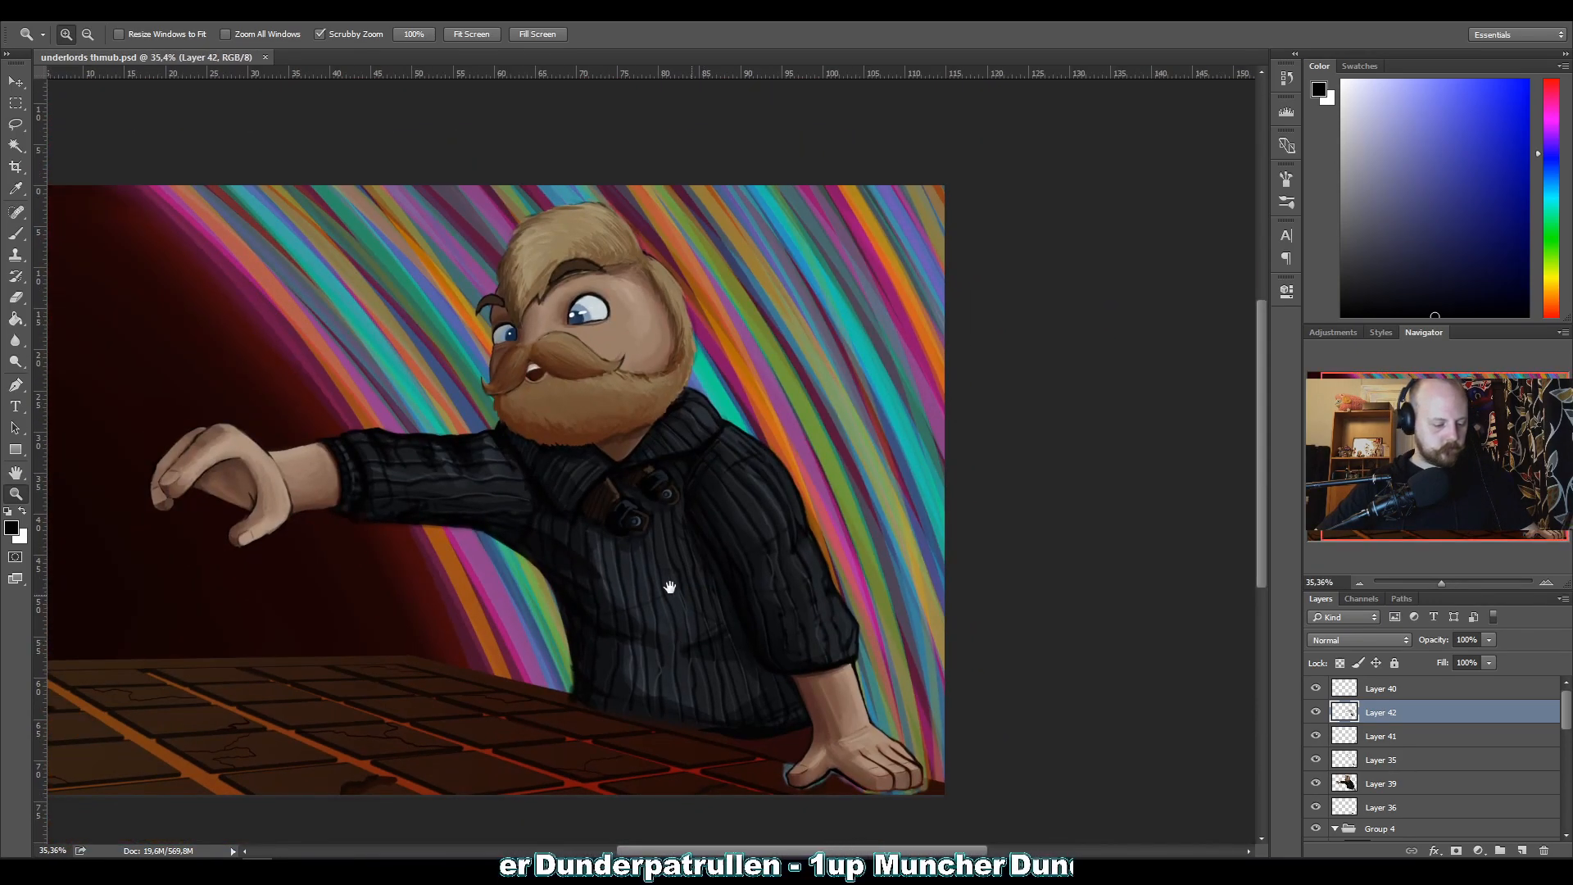
left_click_drag(692, 646, 726, 622)
left_click_drag(707, 562, 602, 435)
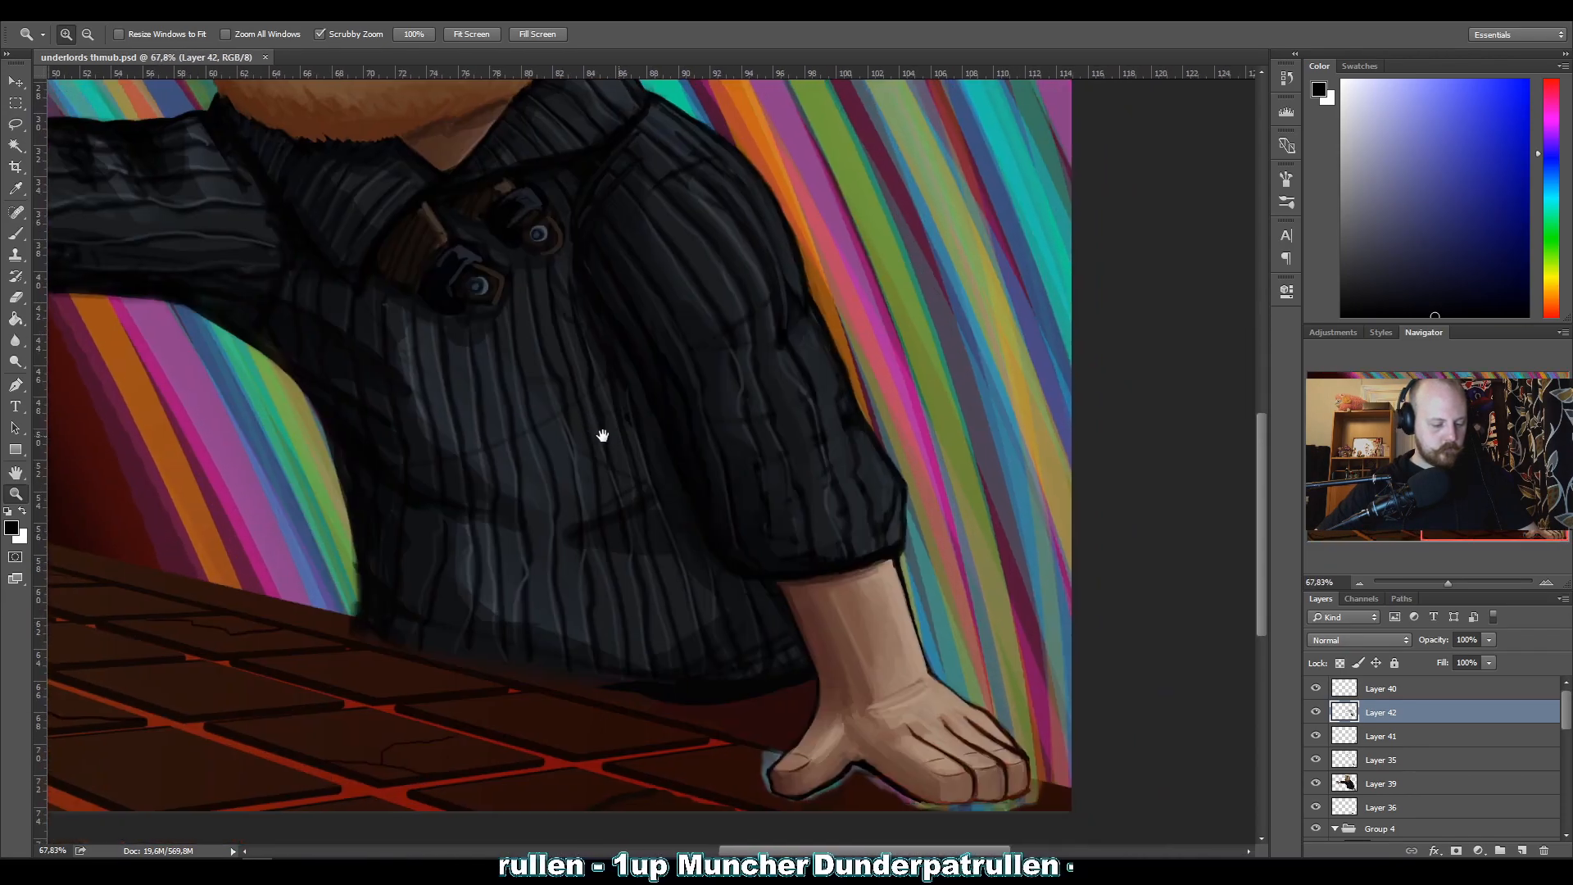
left_click_drag(519, 534, 643, 542)
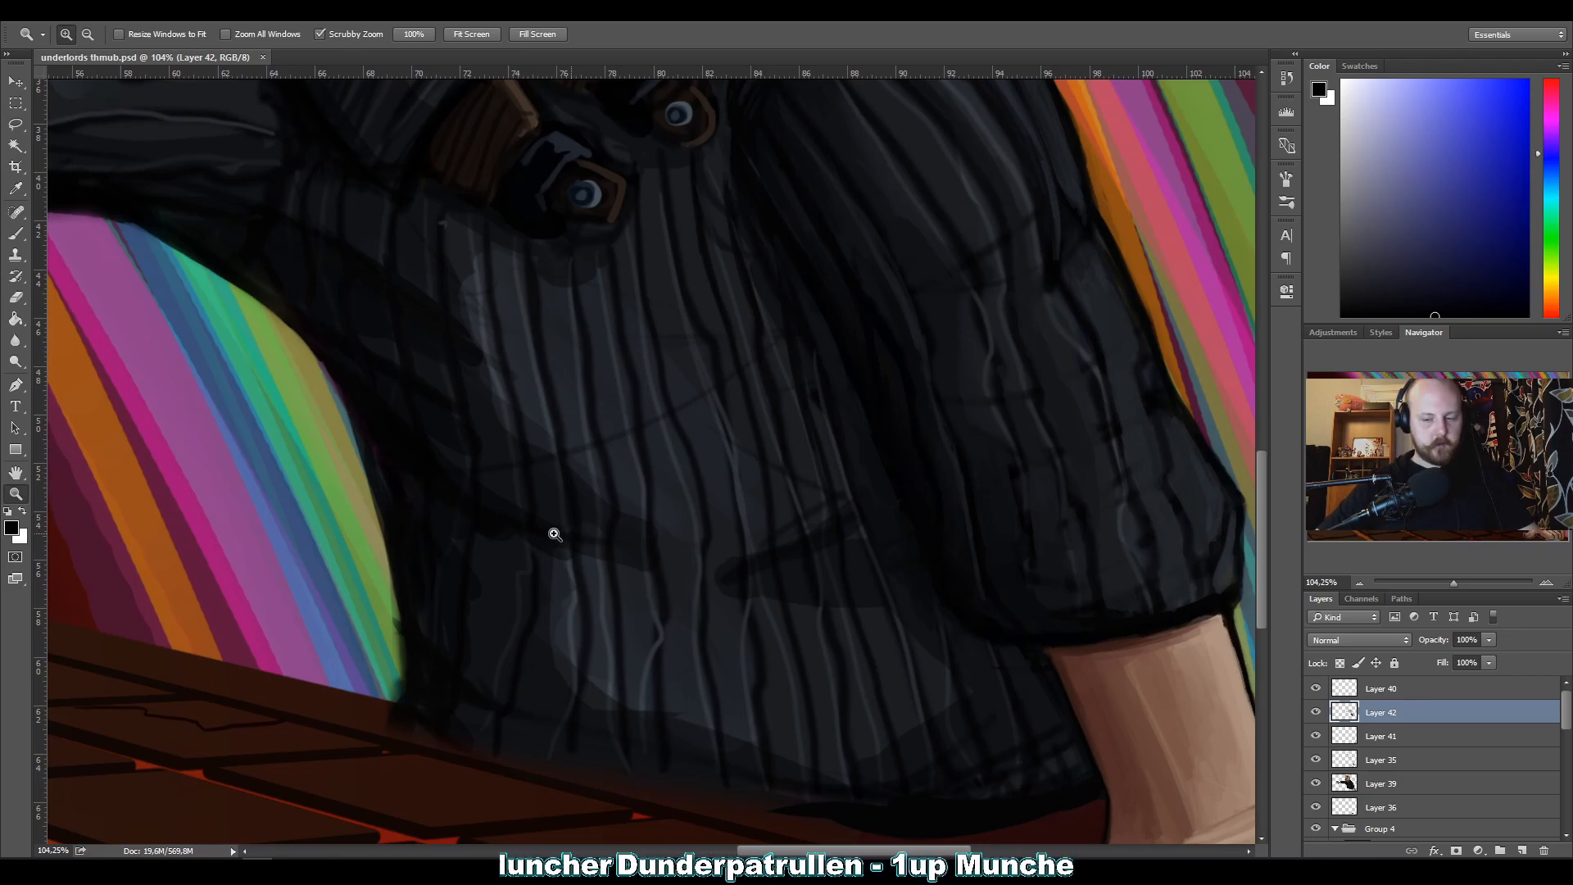
left_click_drag(583, 520, 516, 526)
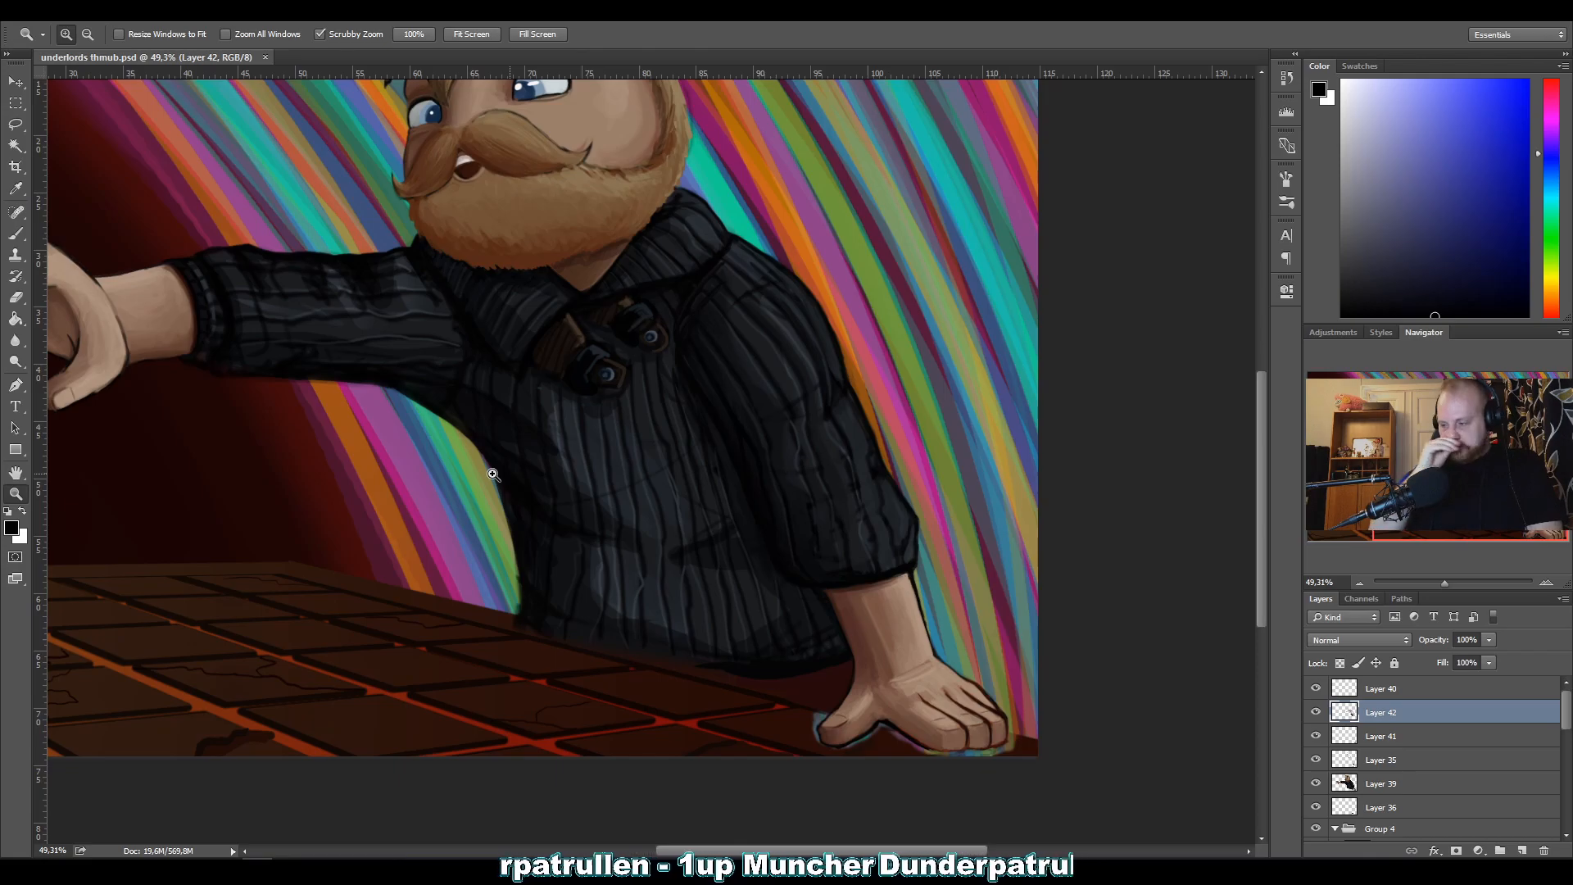
left_click_drag(455, 544, 400, 556)
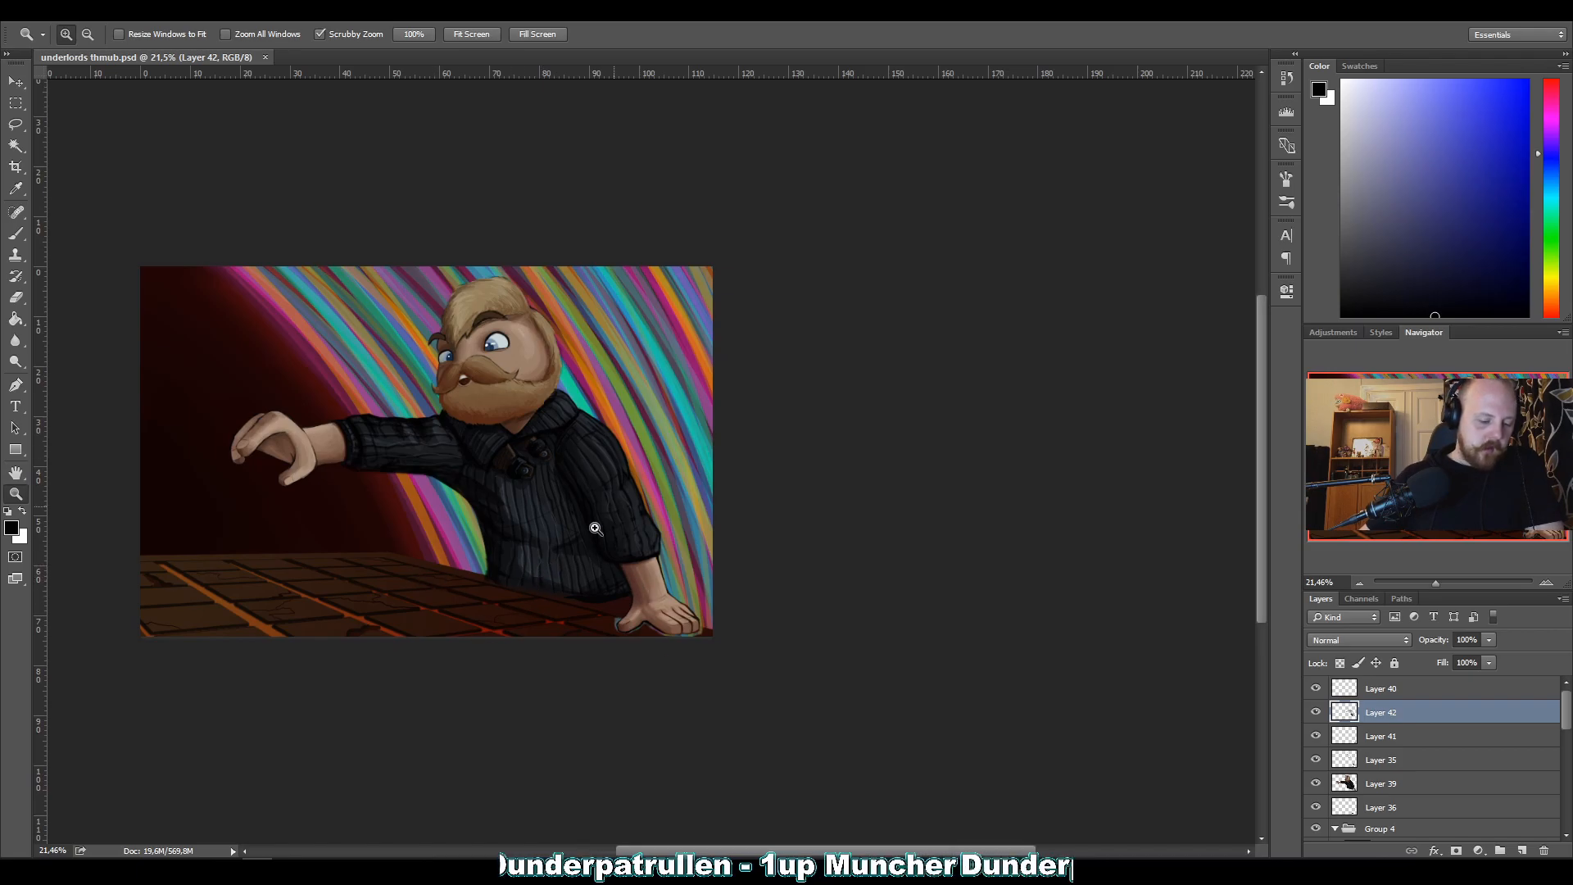
left_click_drag(645, 539, 741, 530)
left_click_drag(674, 431, 514, 466)
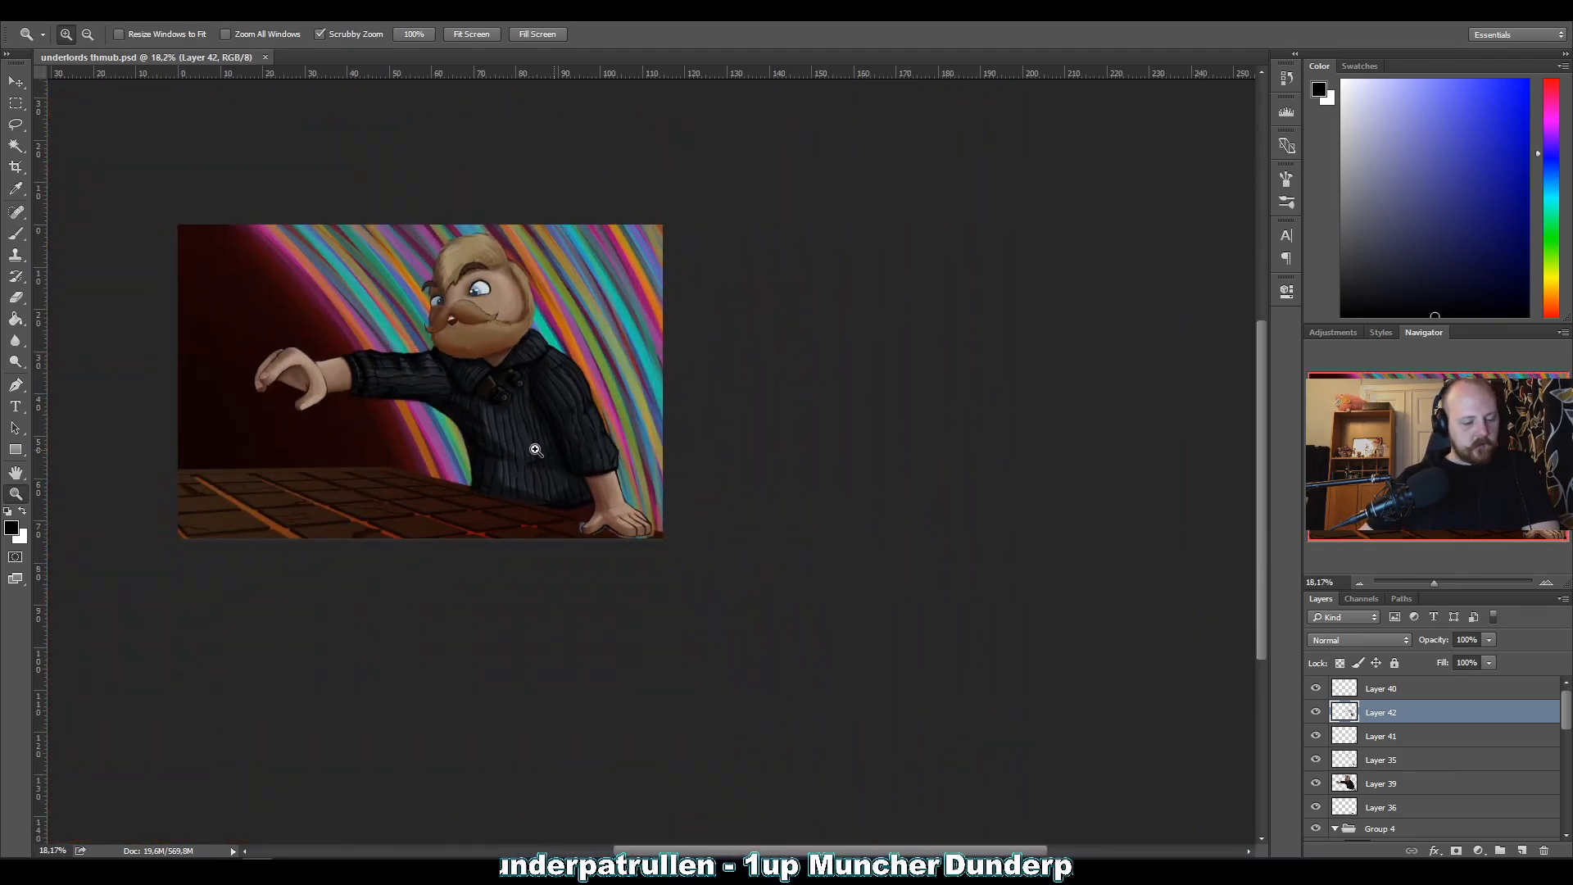
Paint along the rib running down the outer forearm of the bent sleeve with sampled dark grey at brush size 10.
left_click_drag(580, 435, 692, 421)
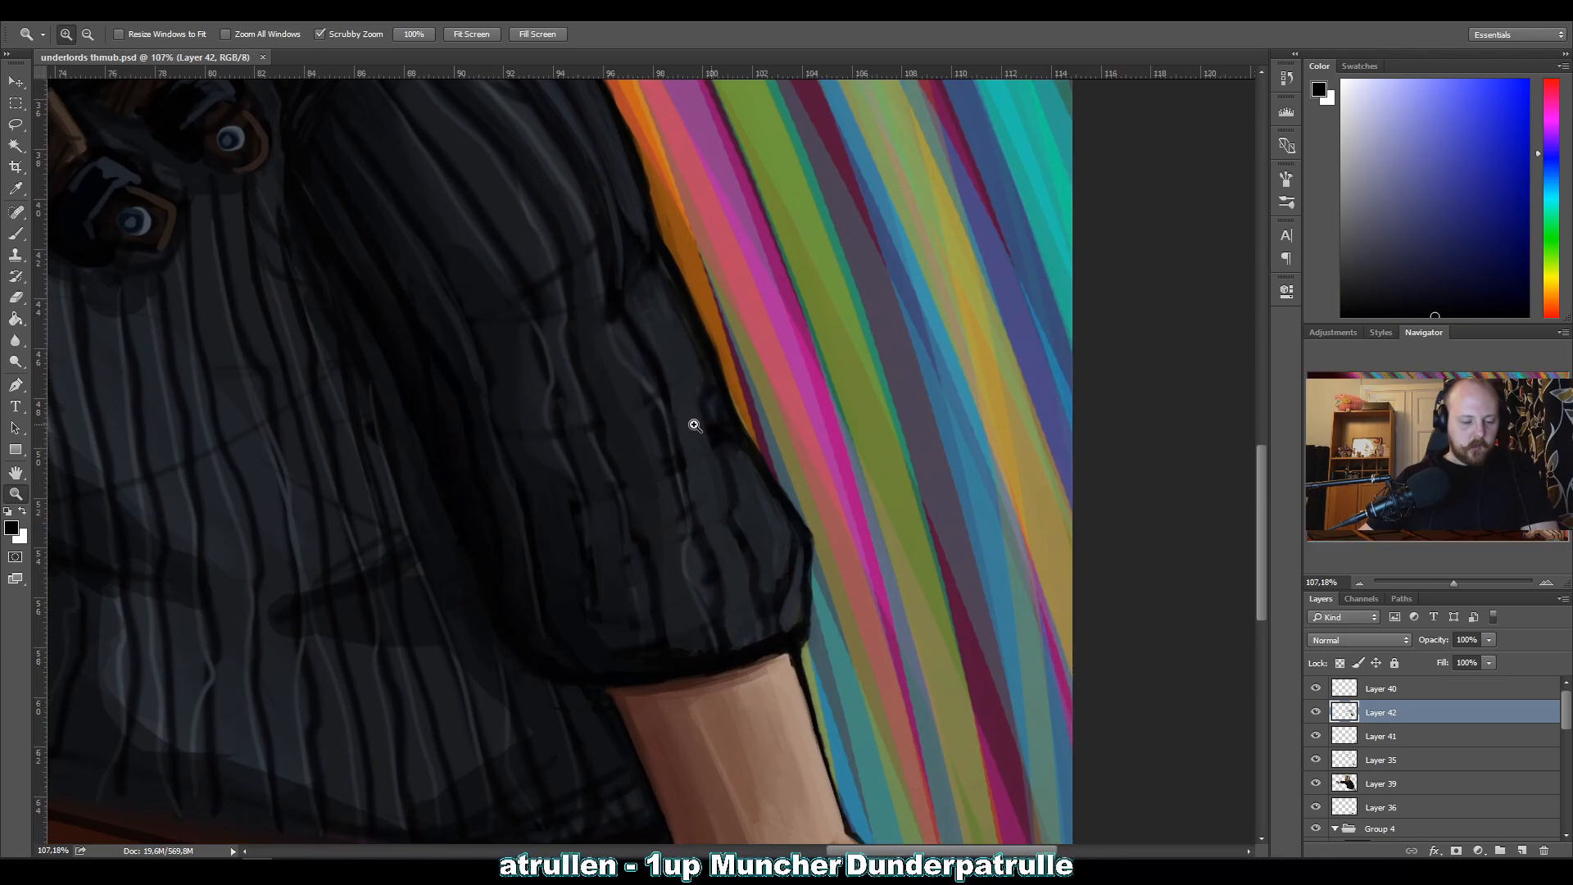
key("b")
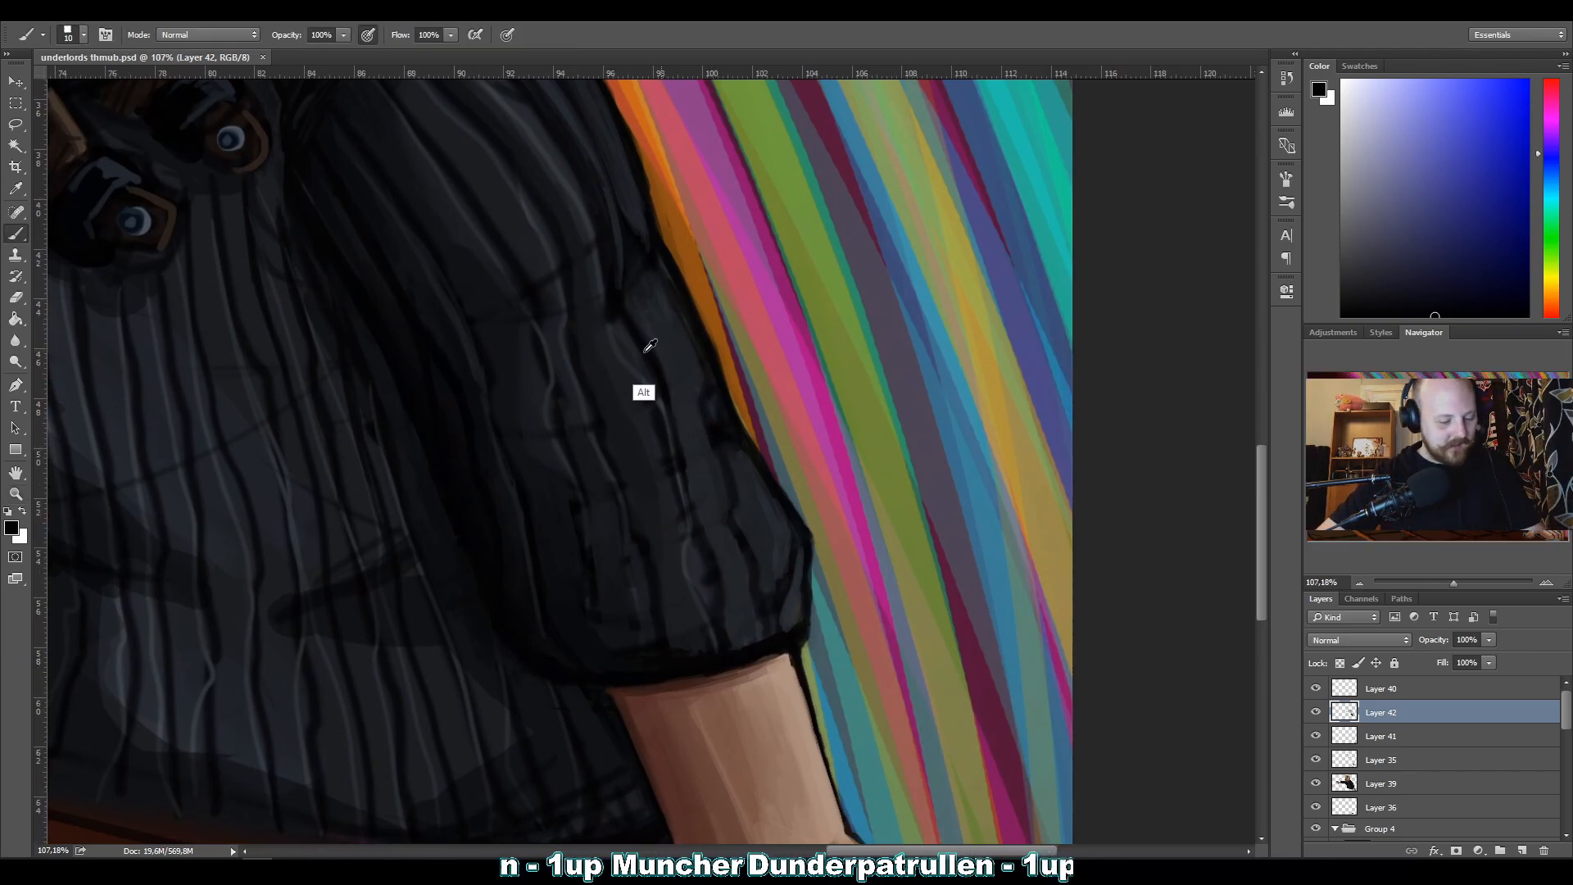
left_click(636, 262, "alt")
left_click_drag(656, 371, 687, 478)
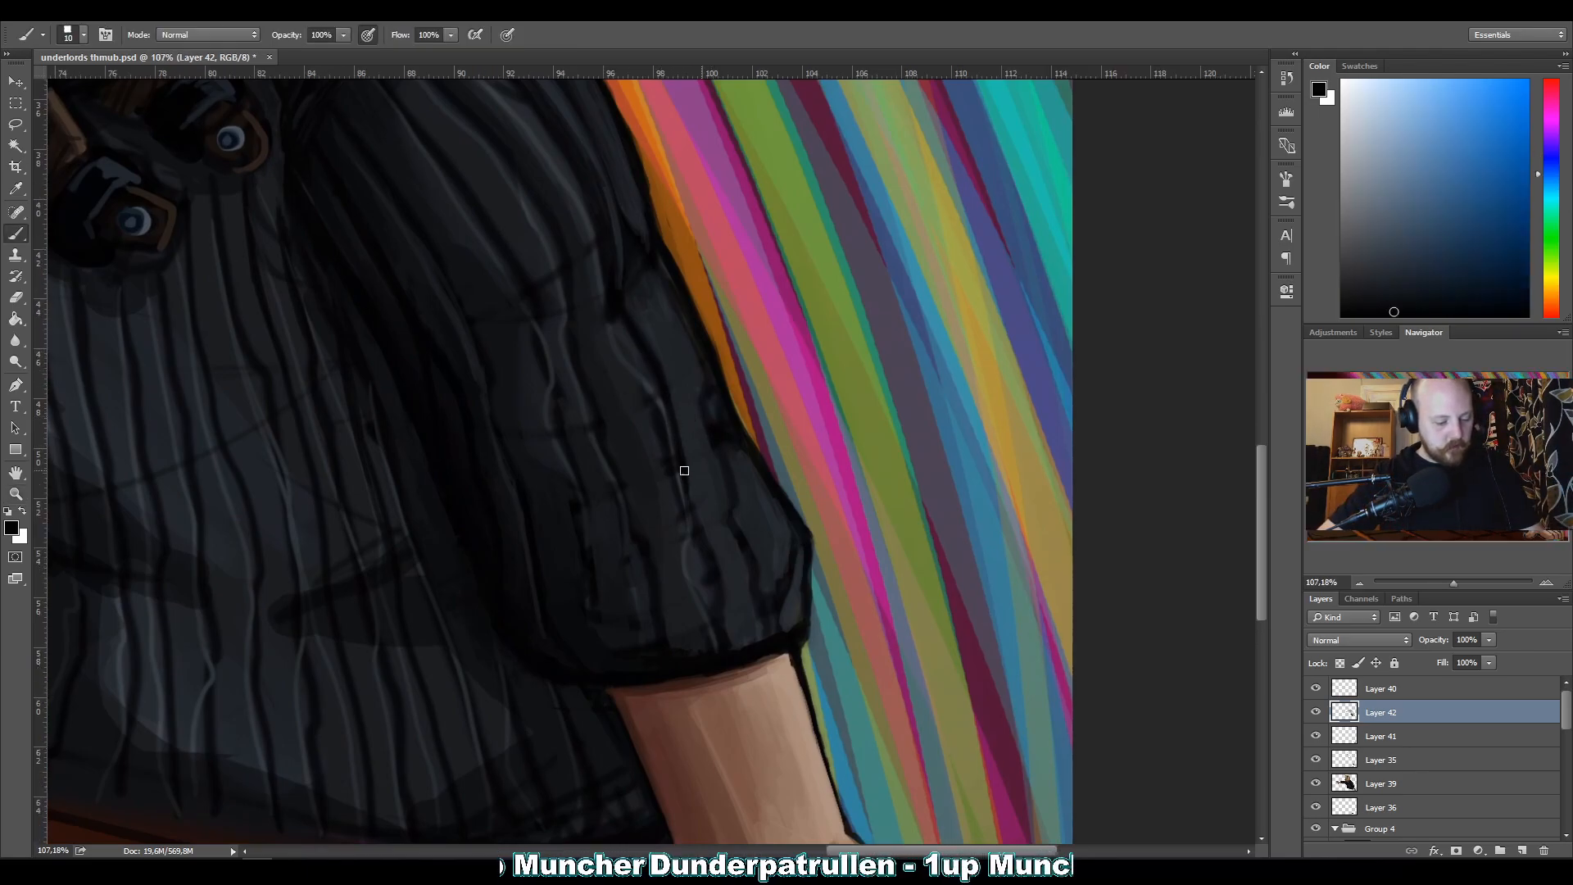
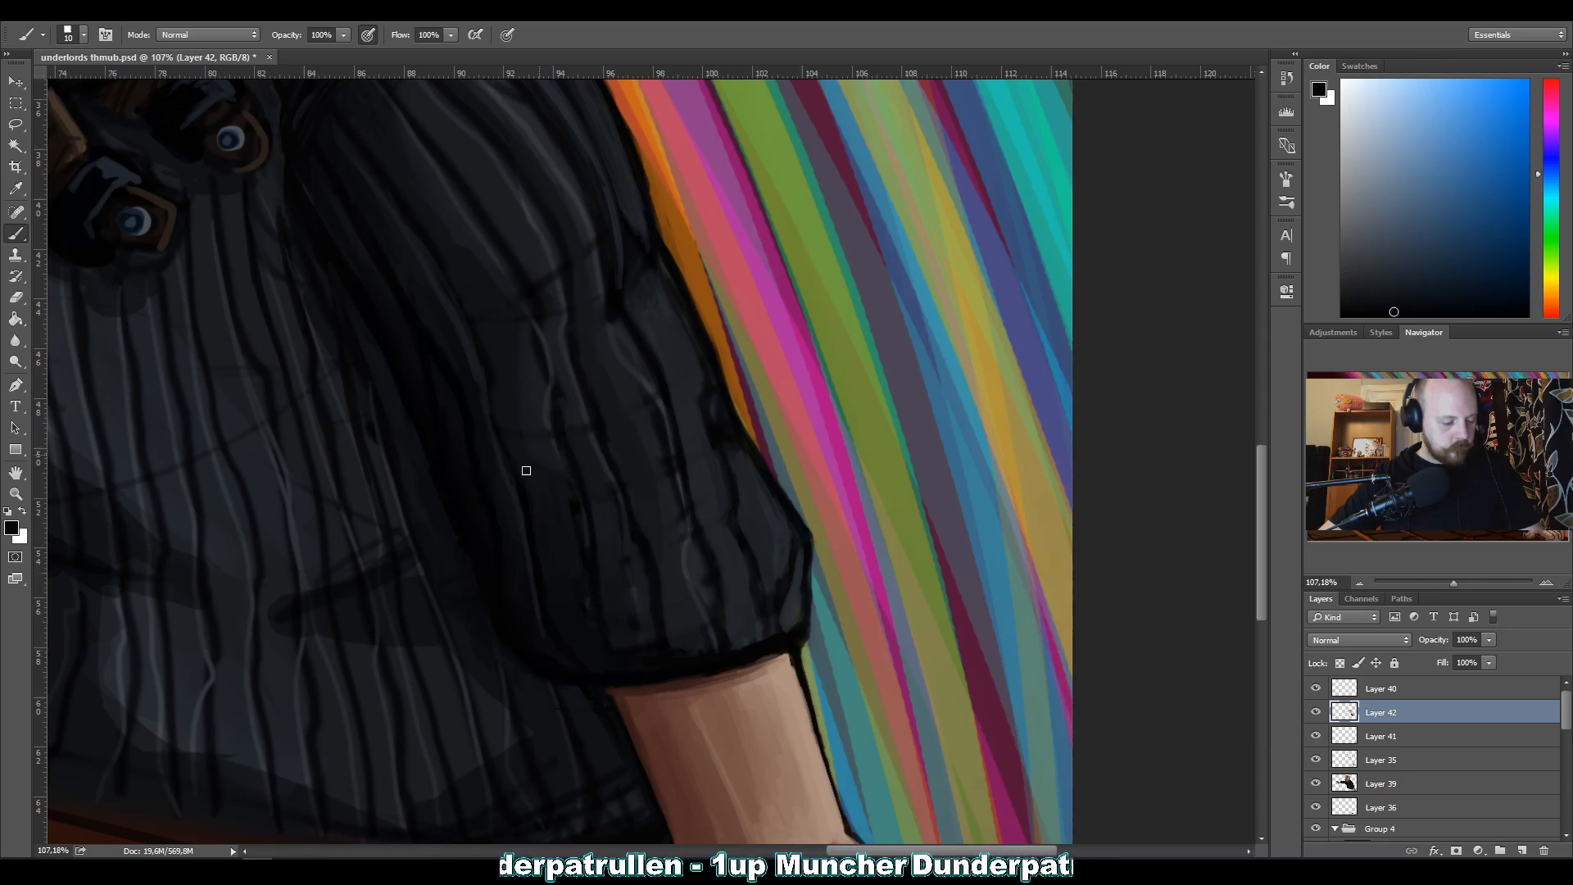
Redraw the dark rib lines down the bent sleeve's forearm with near-black and sampled dark grey at brush size 10.
left_click(596, 677, "alt")
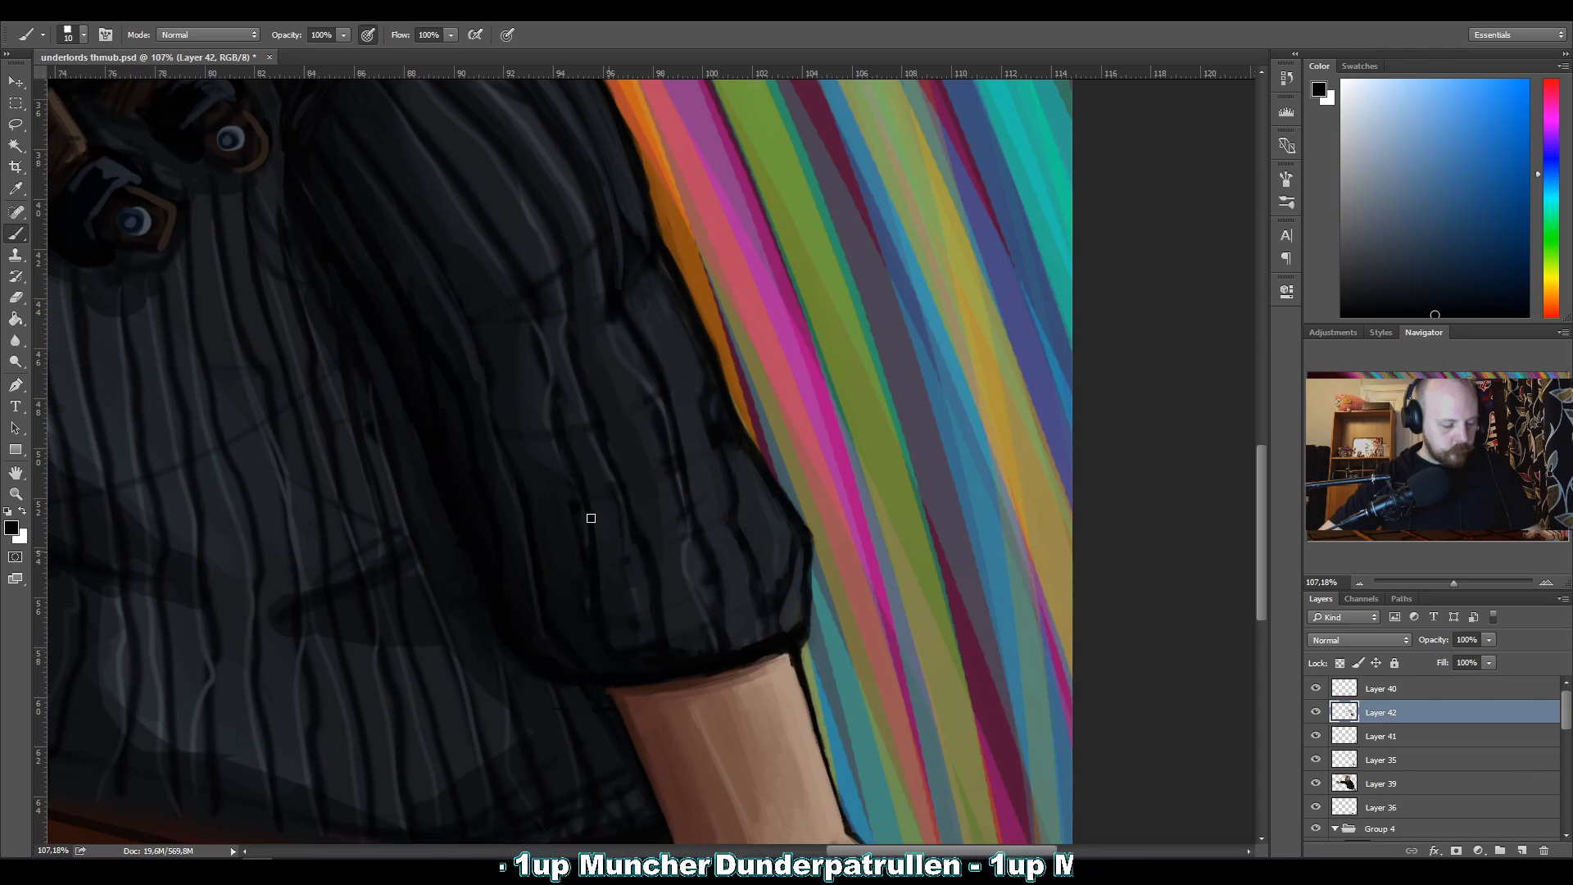
left_click_drag(608, 463, 624, 497)
left_click_drag(658, 393, 681, 509)
left_click_drag(666, 425, 686, 528)
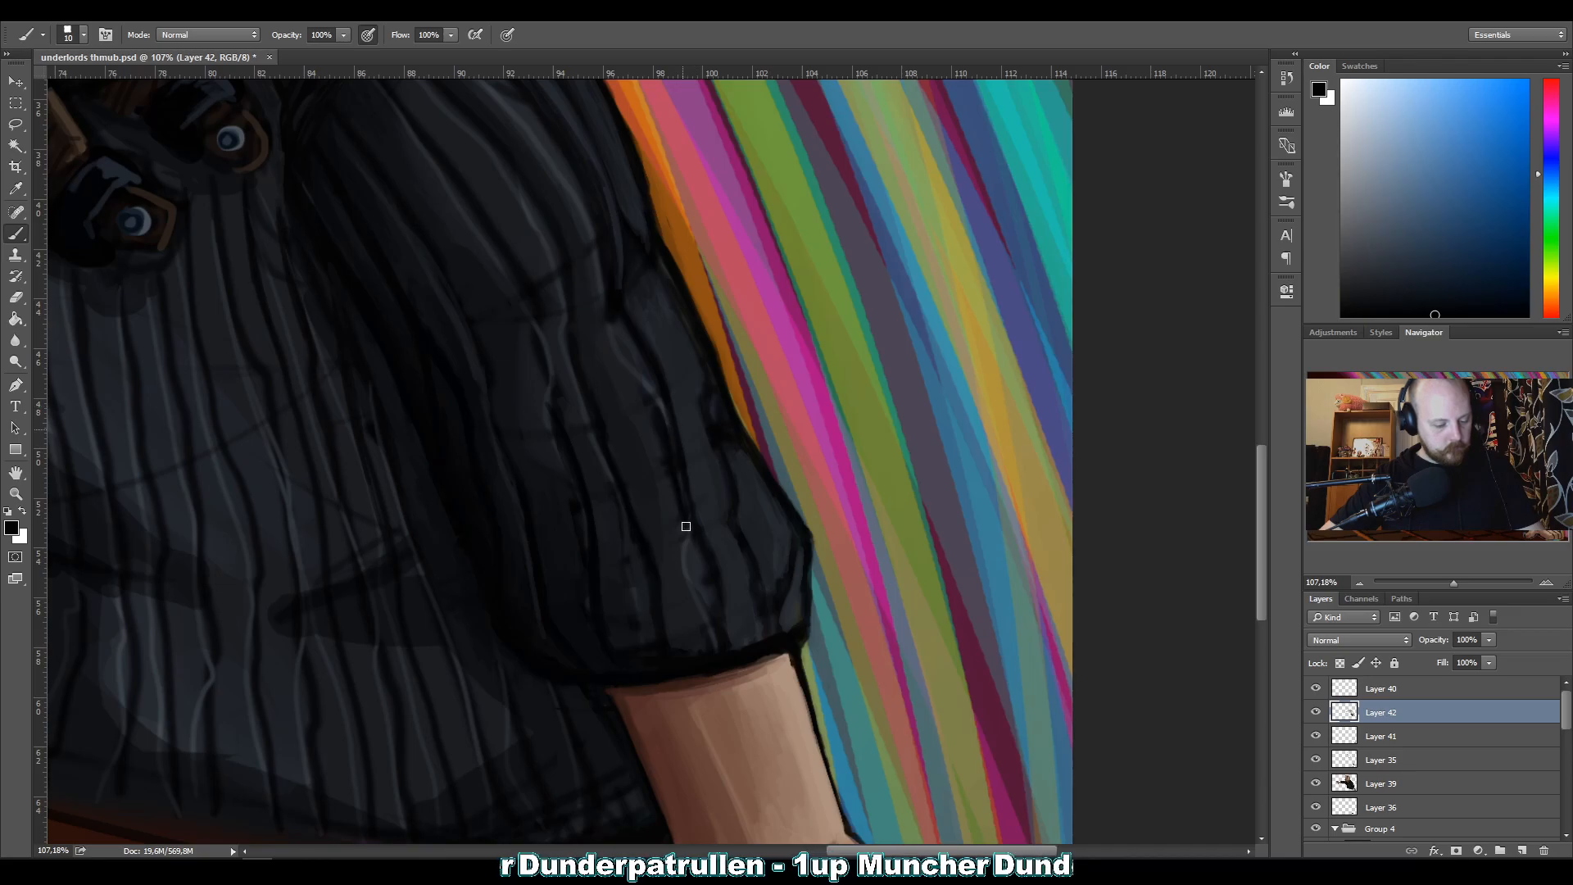
left_click(652, 485, "alt")
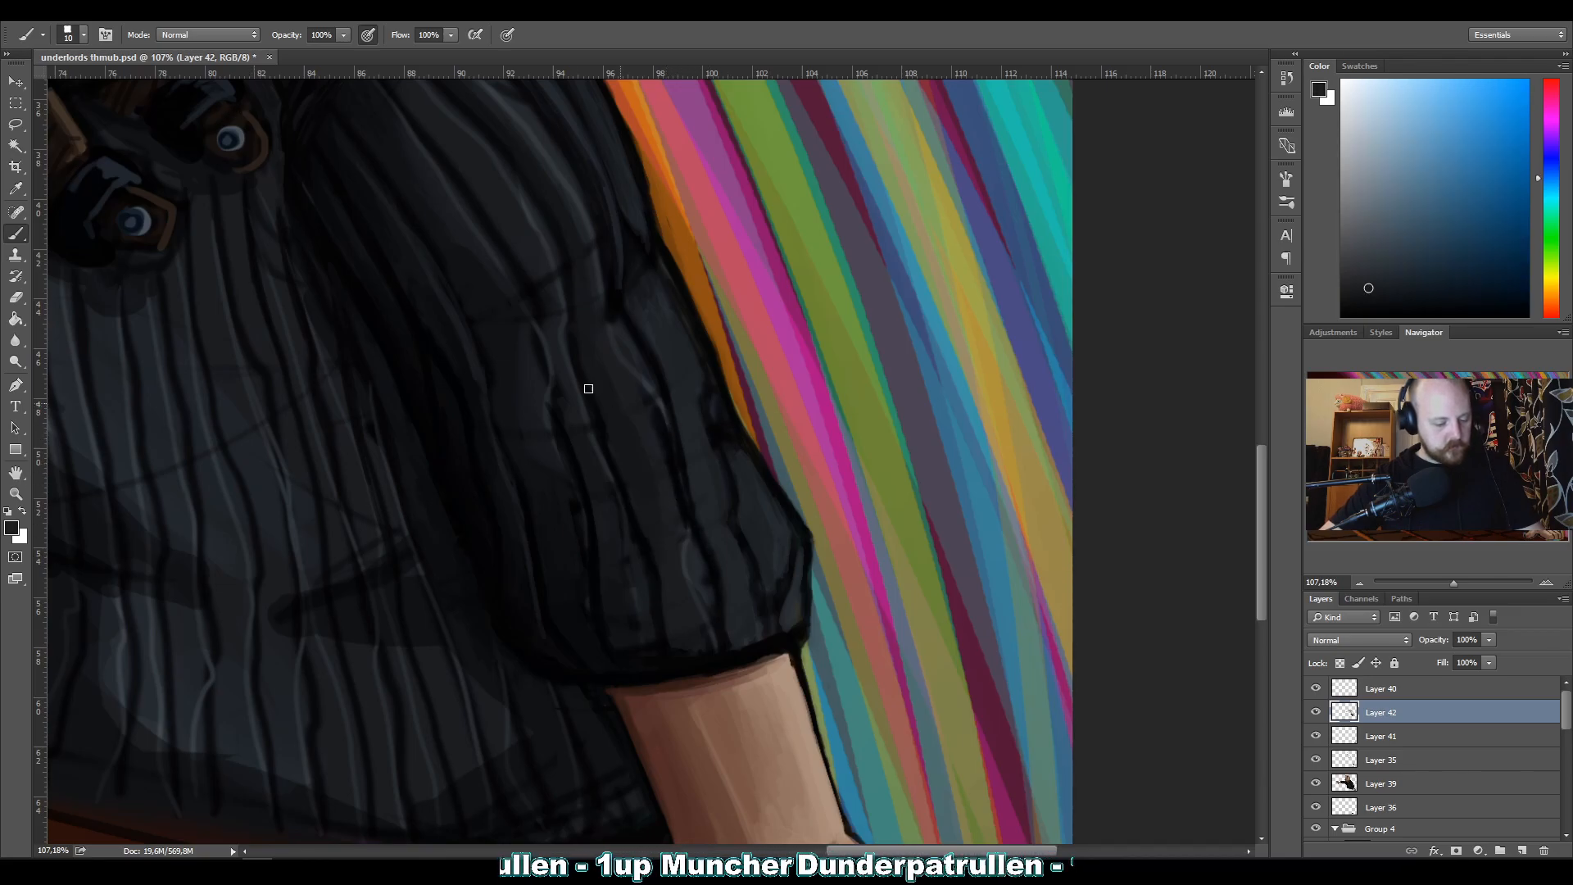
left_click(606, 555, "alt")
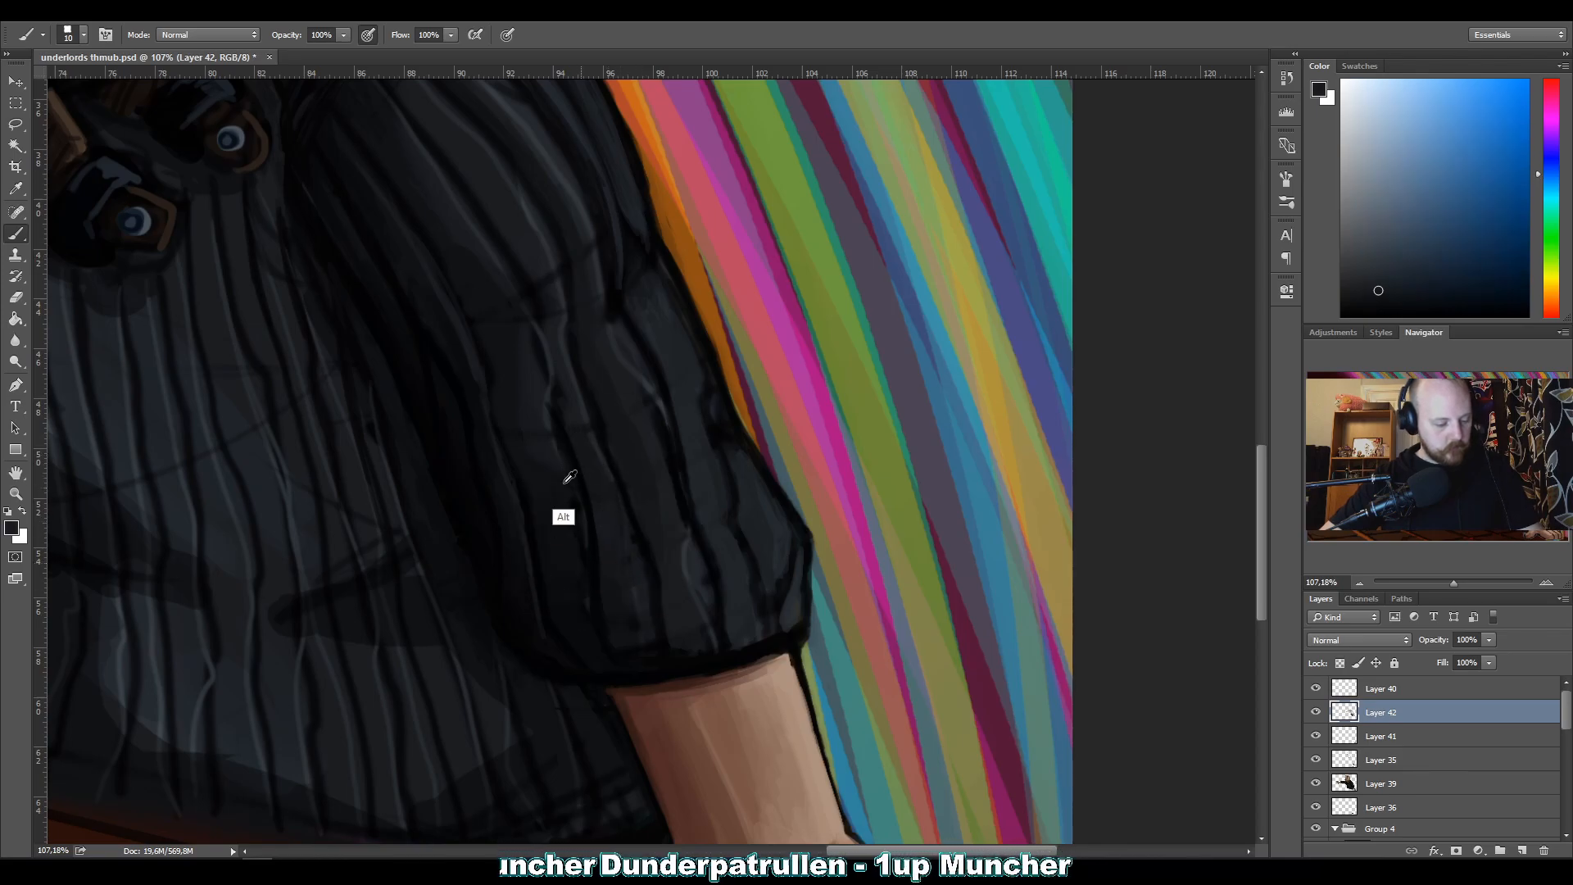
left_click(561, 546, "alt")
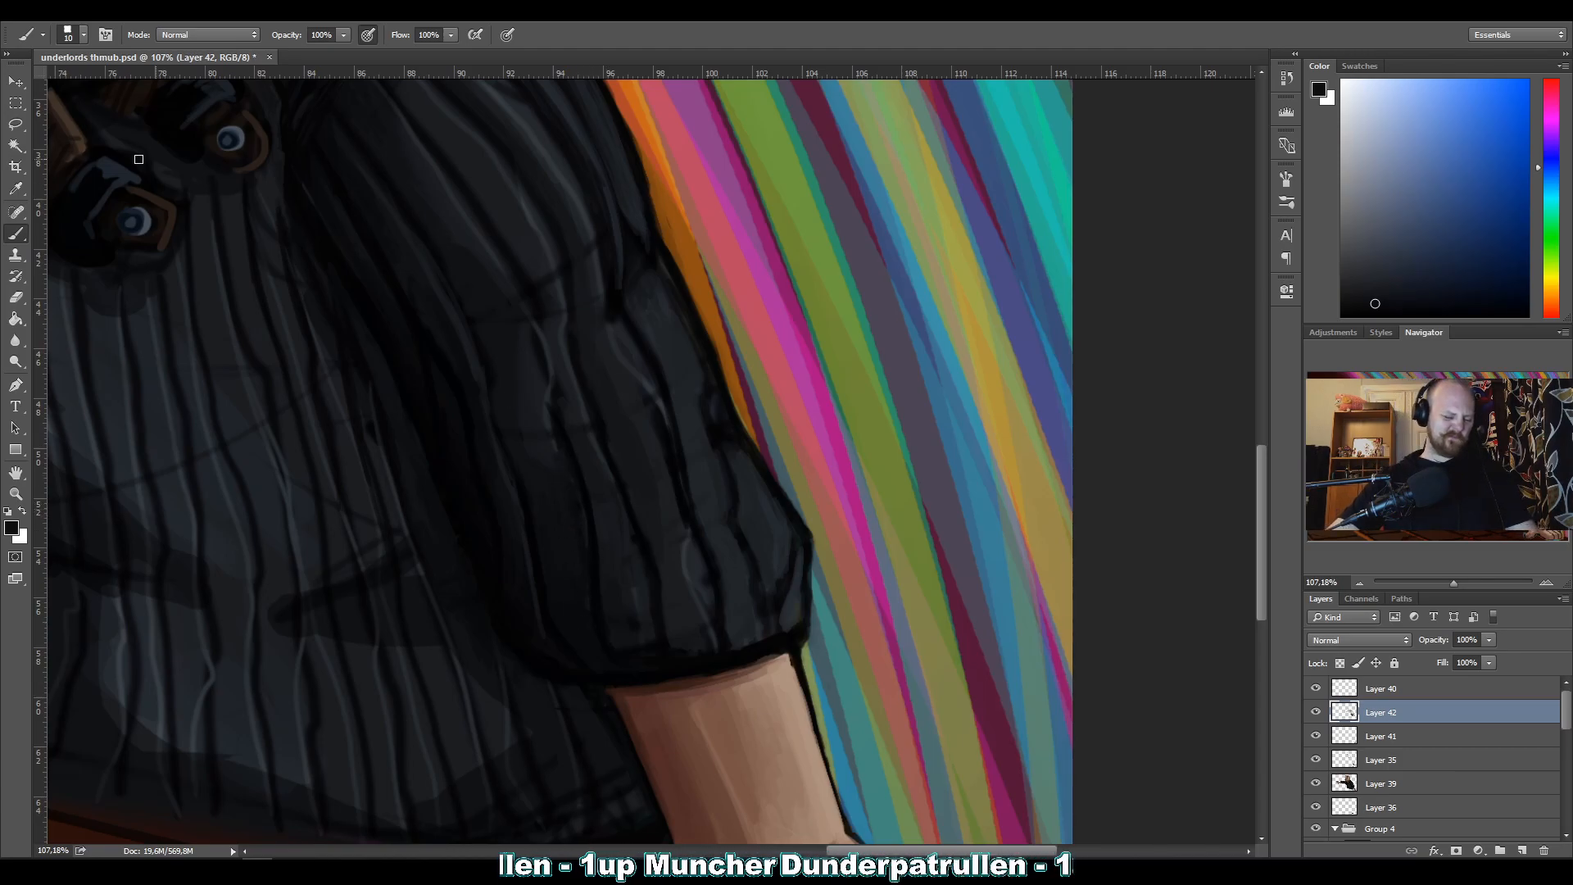
Blend the ribbing between the cuff and the outer edge of the bent forearm with sampled dark greys at brush size 10.
left_click(645, 629, "alt")
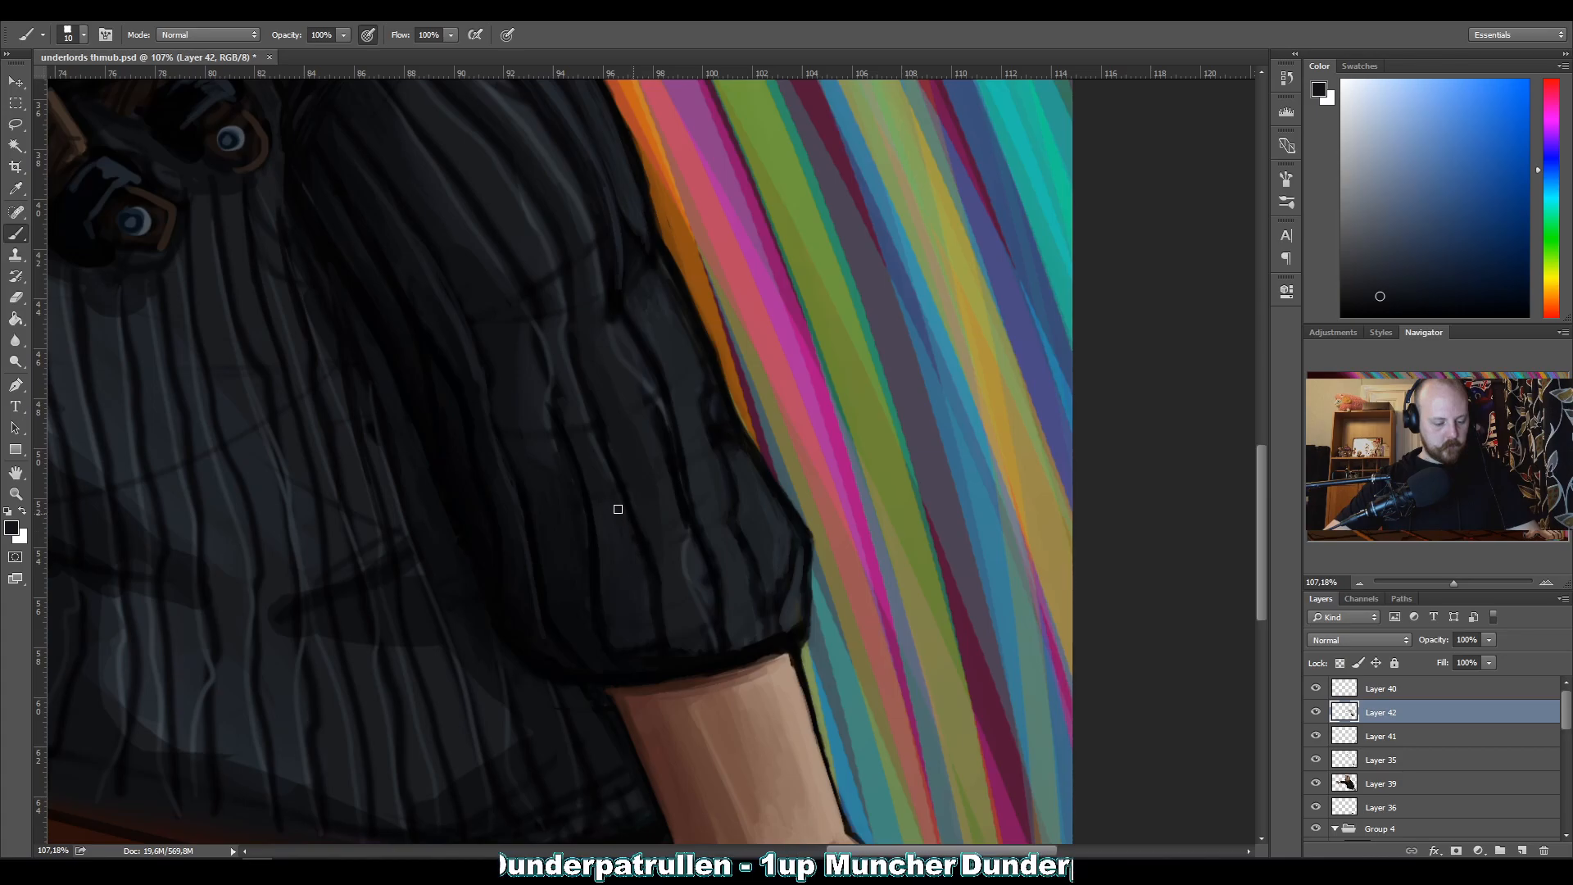
left_click(696, 558, "alt")
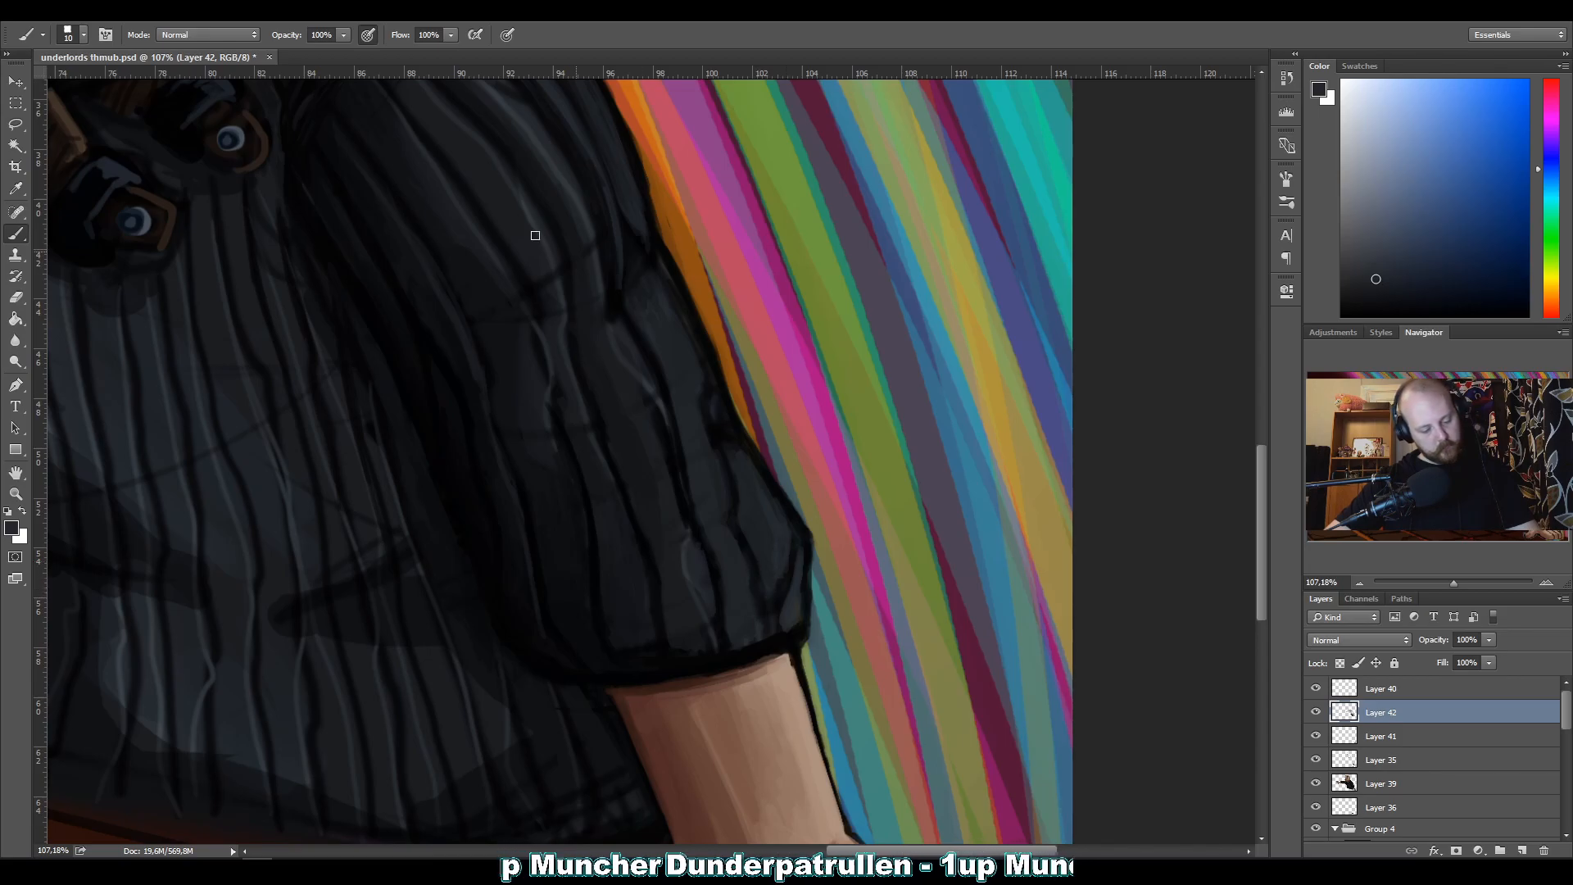
left_click(731, 460, "alt")
left_click(732, 460, "alt")
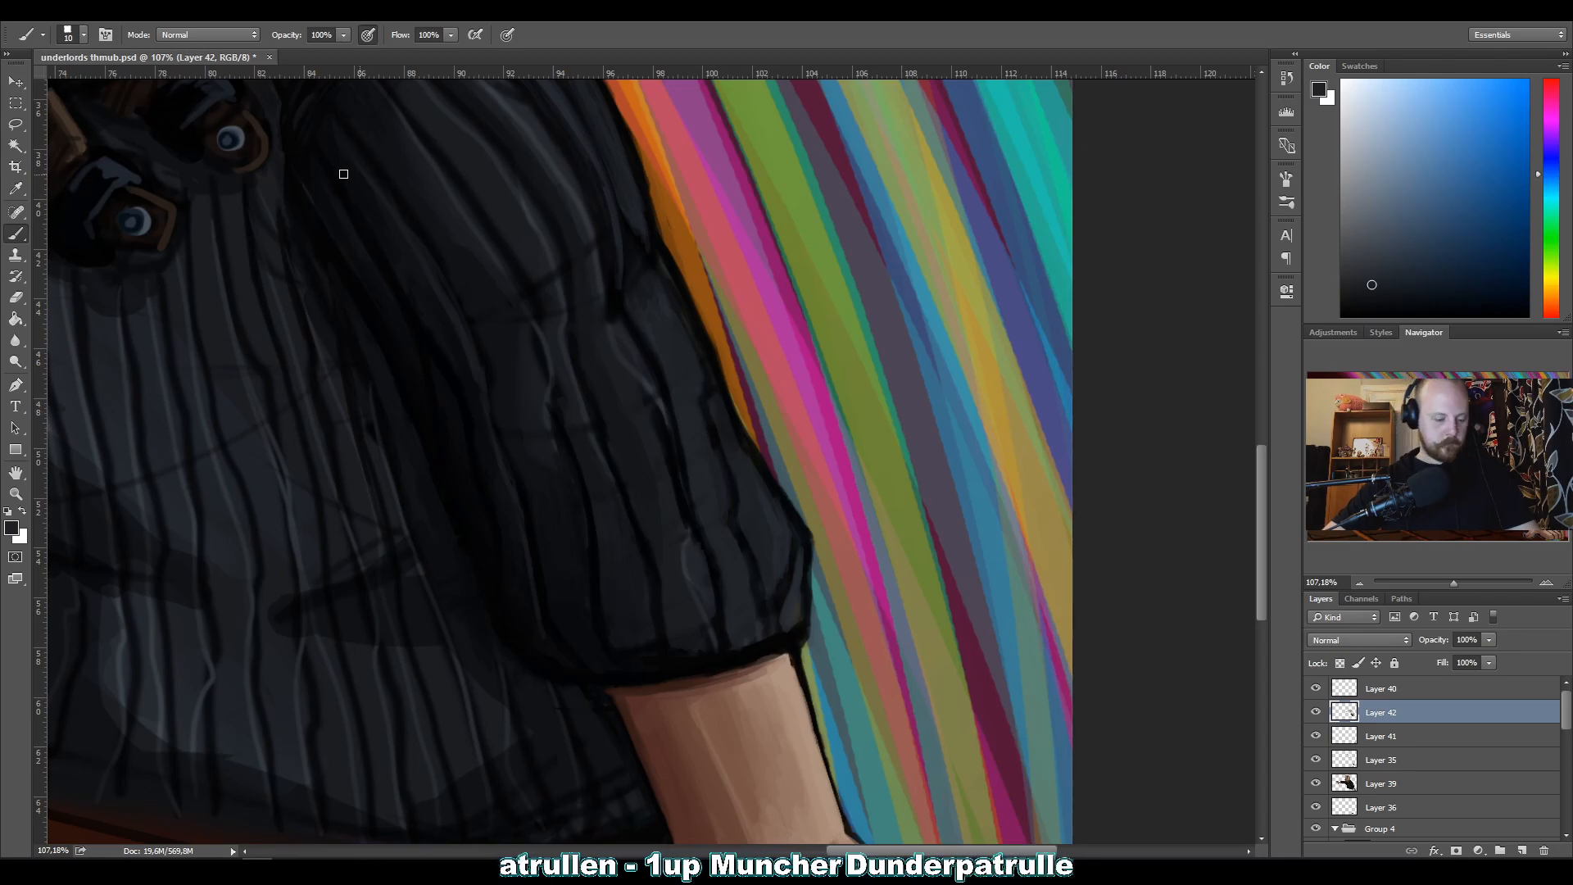
Smooth the shading between the middle ribs just below the bent sleeve's elbow crease with sampled dark greys.
left_click(532, 411, "alt")
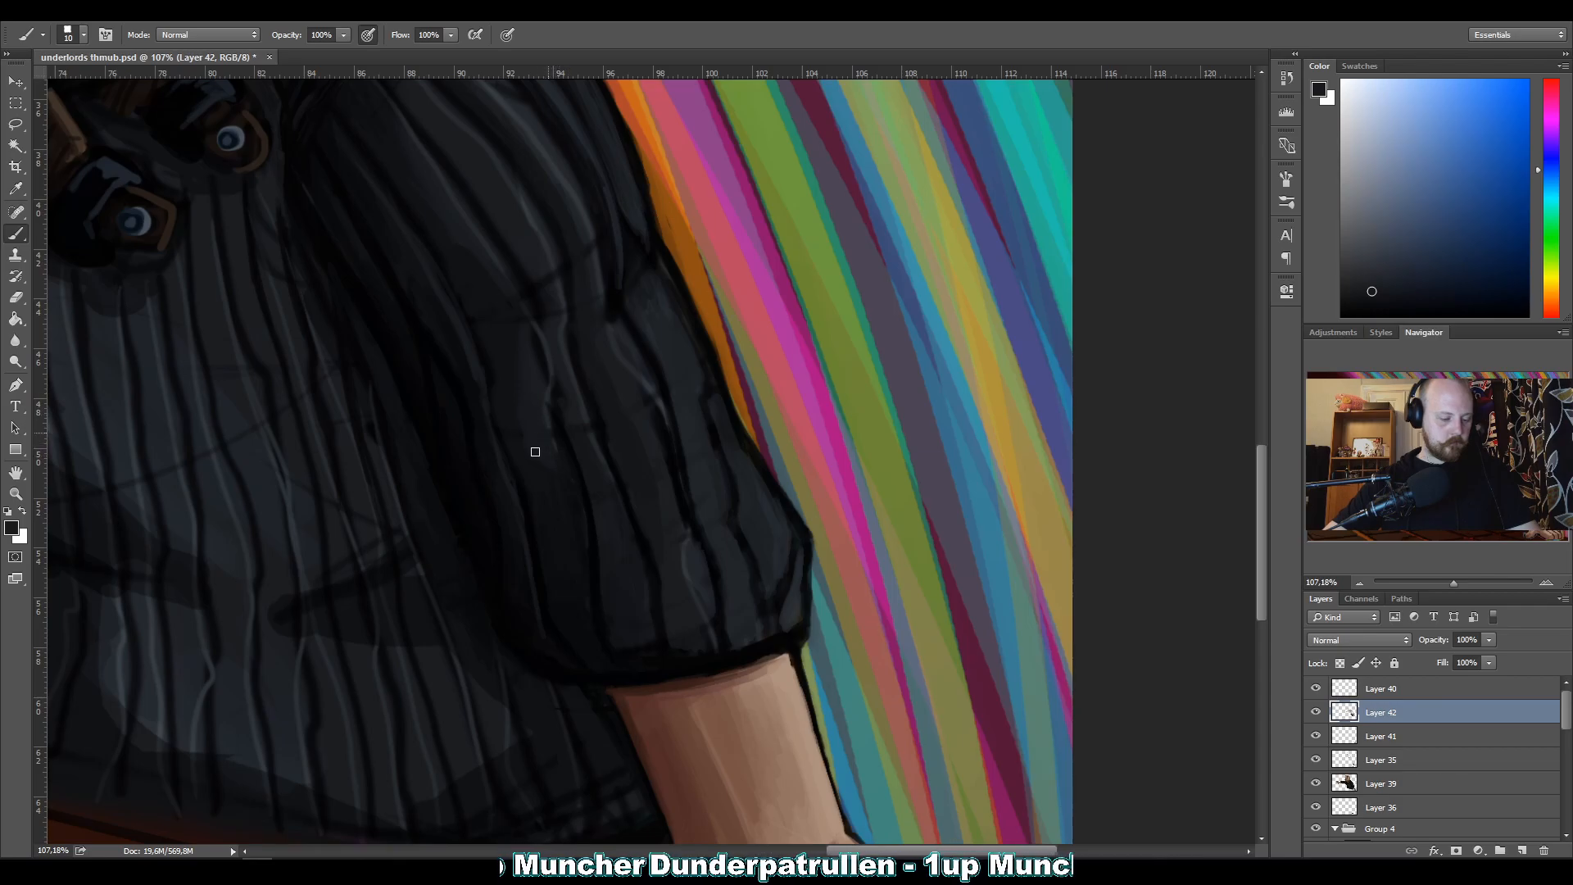
left_click(513, 402, "alt")
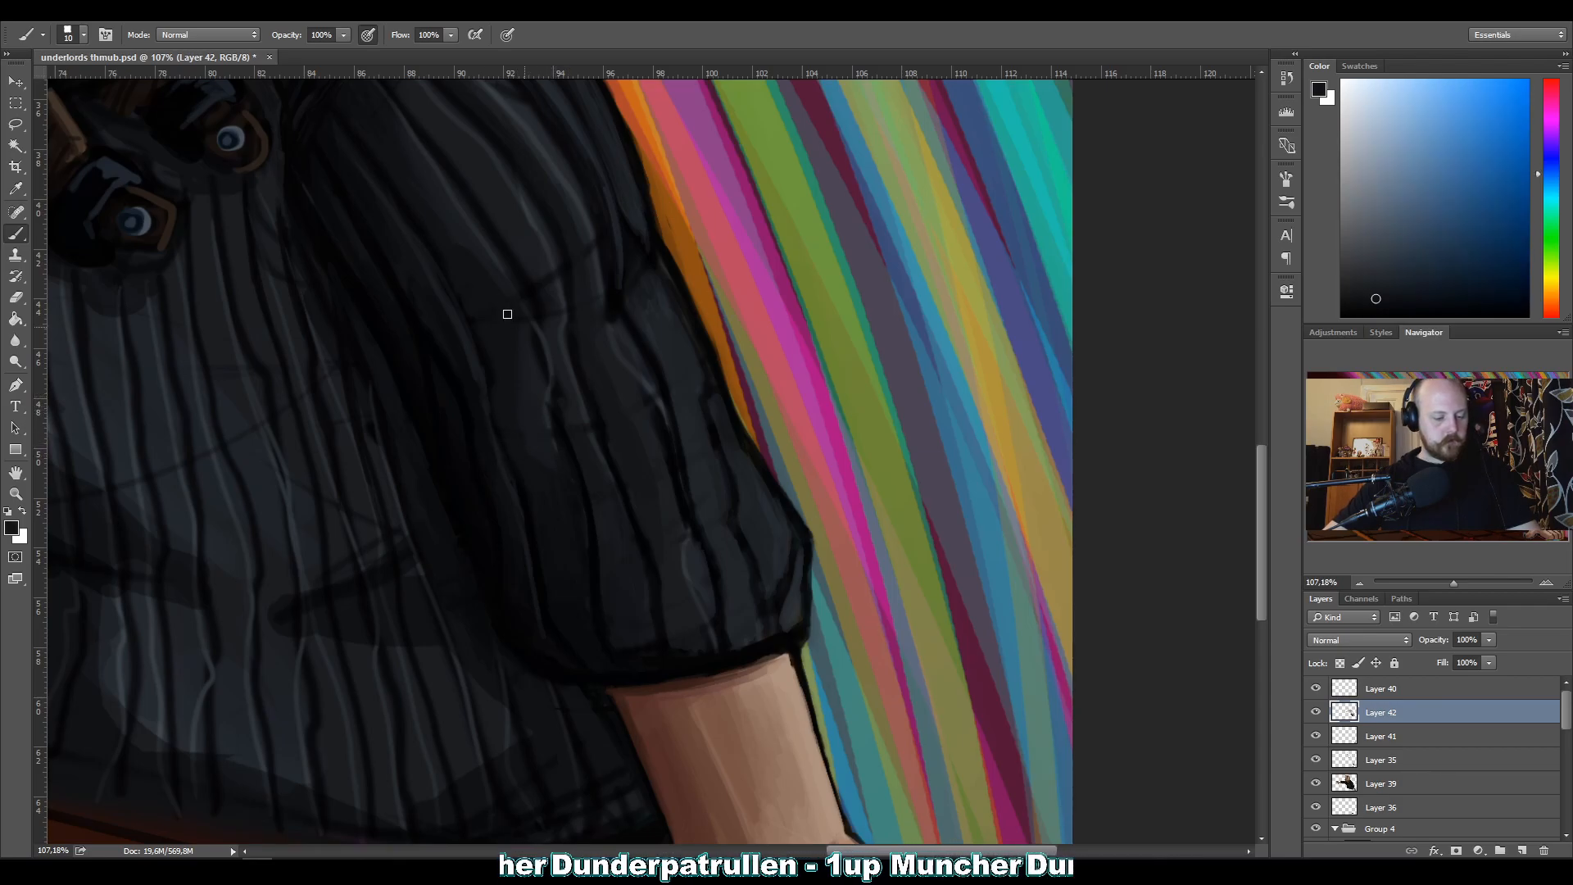
left_click(583, 448, "alt")
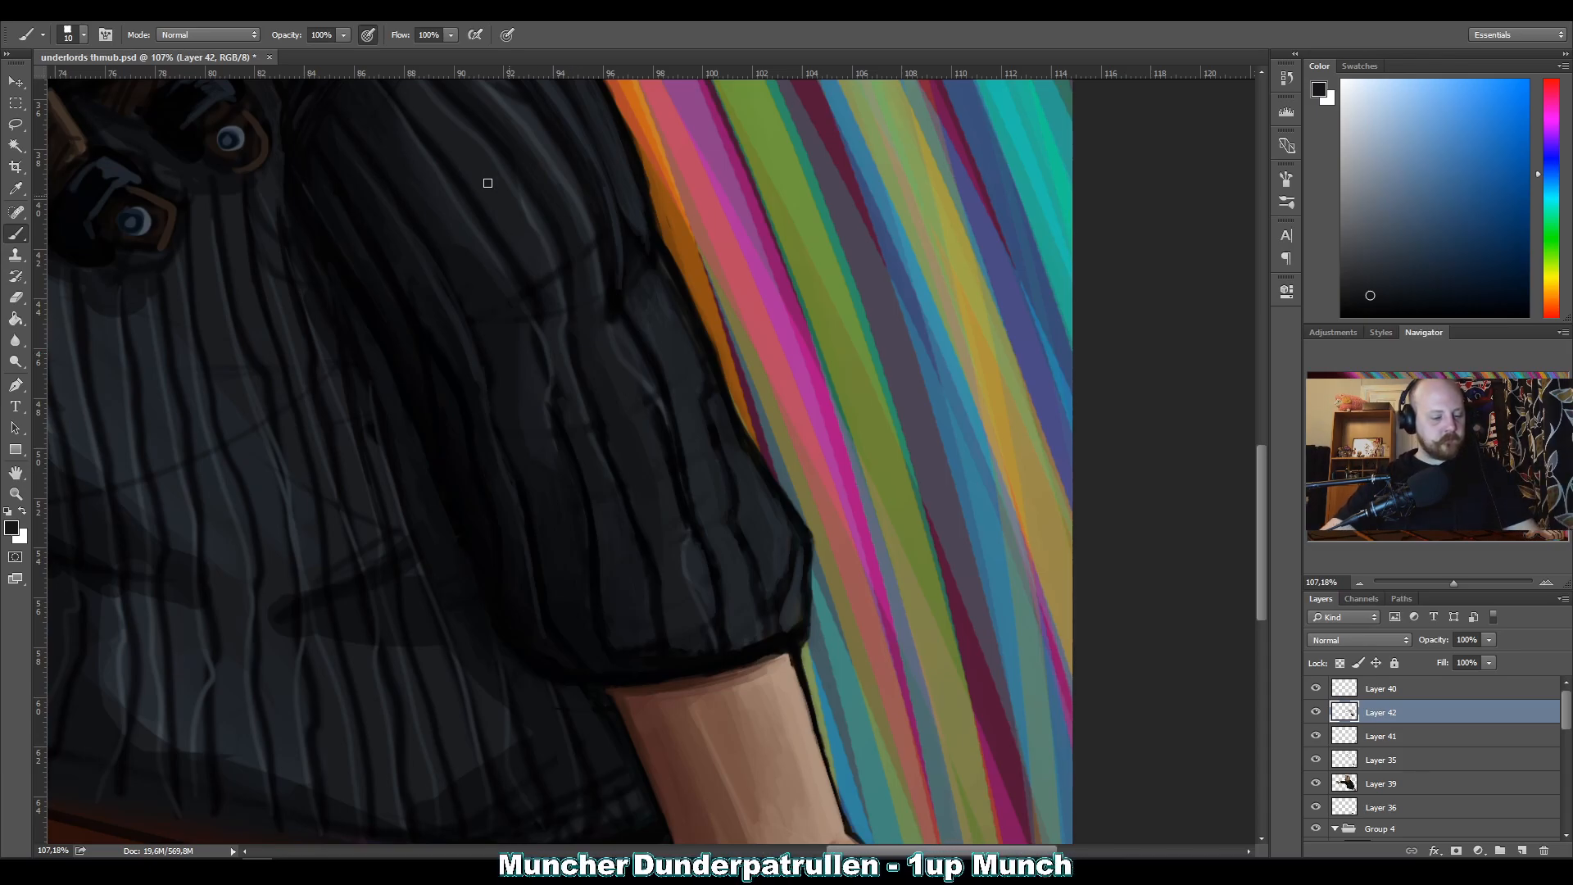
left_click(585, 441, "alt")
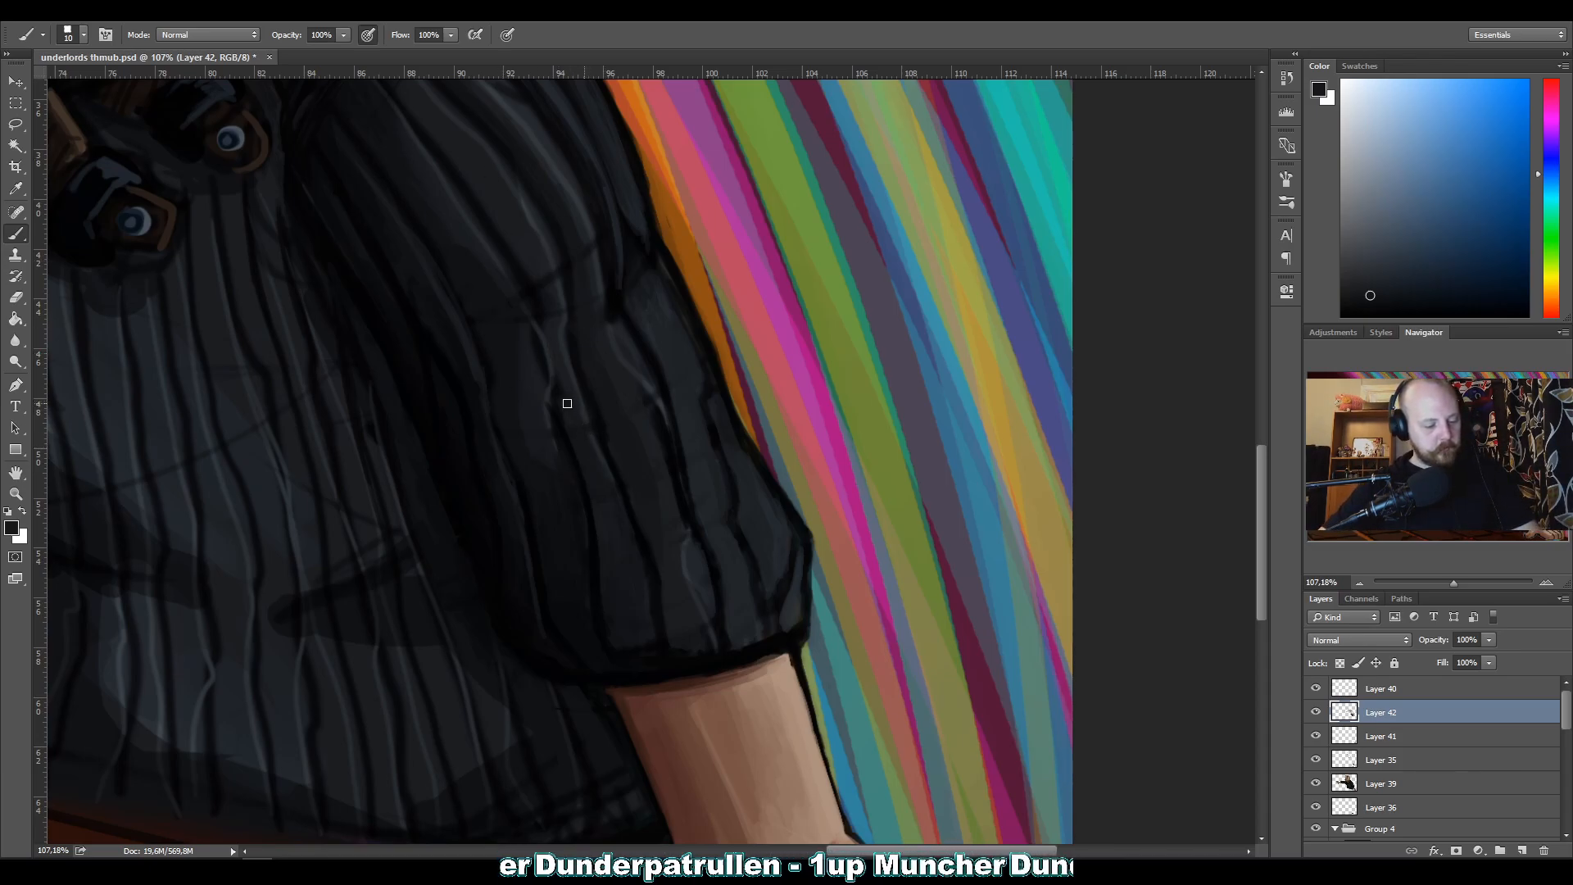
left_click(539, 418, "alt")
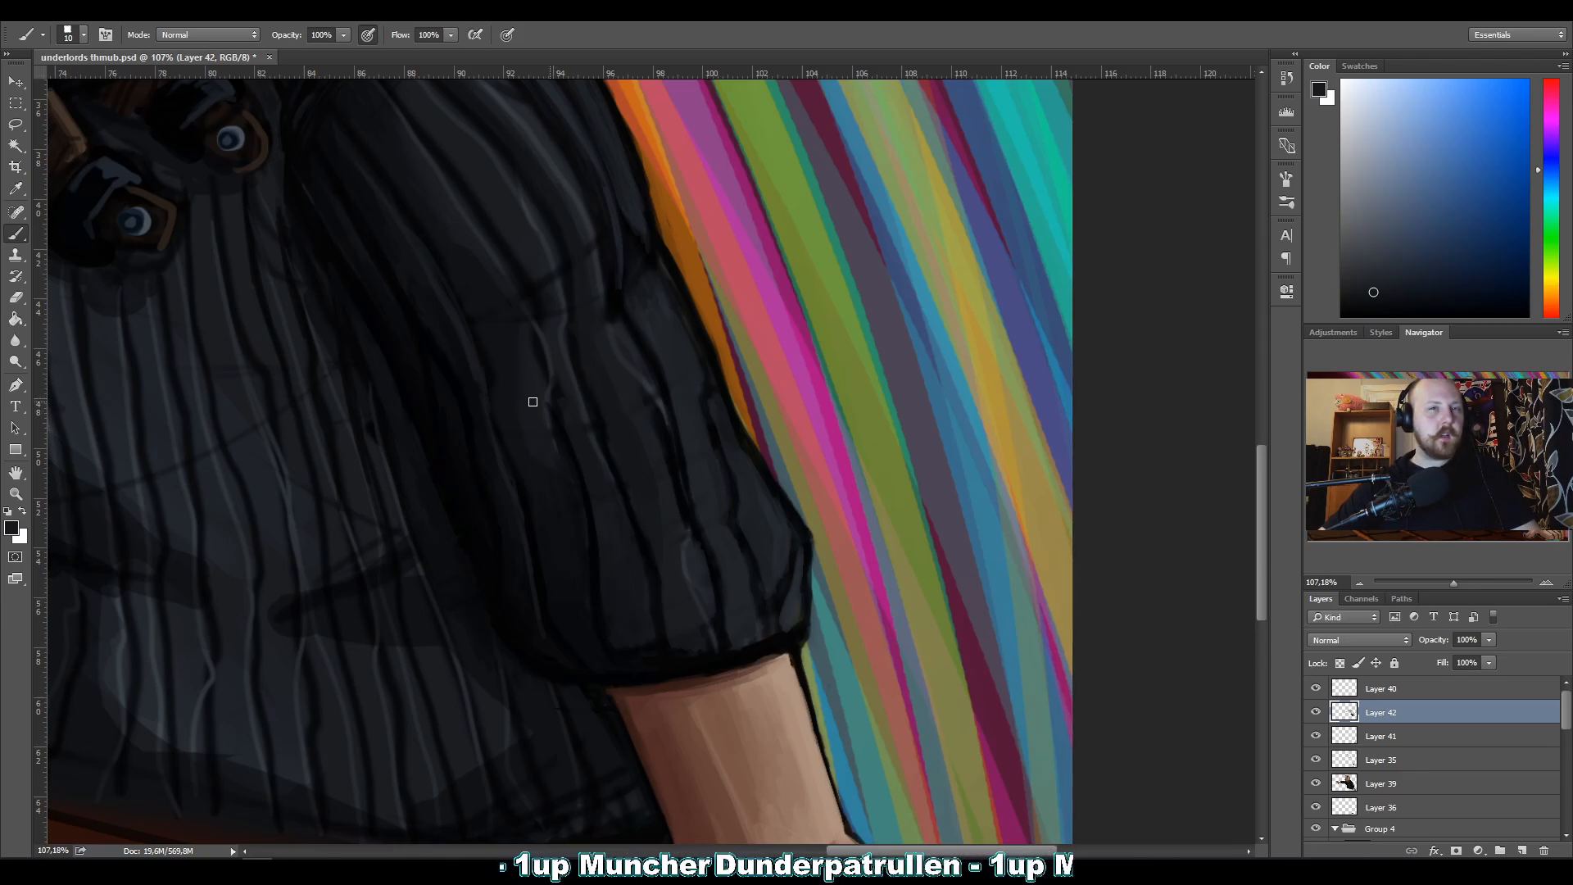
left_click(632, 438, "alt")
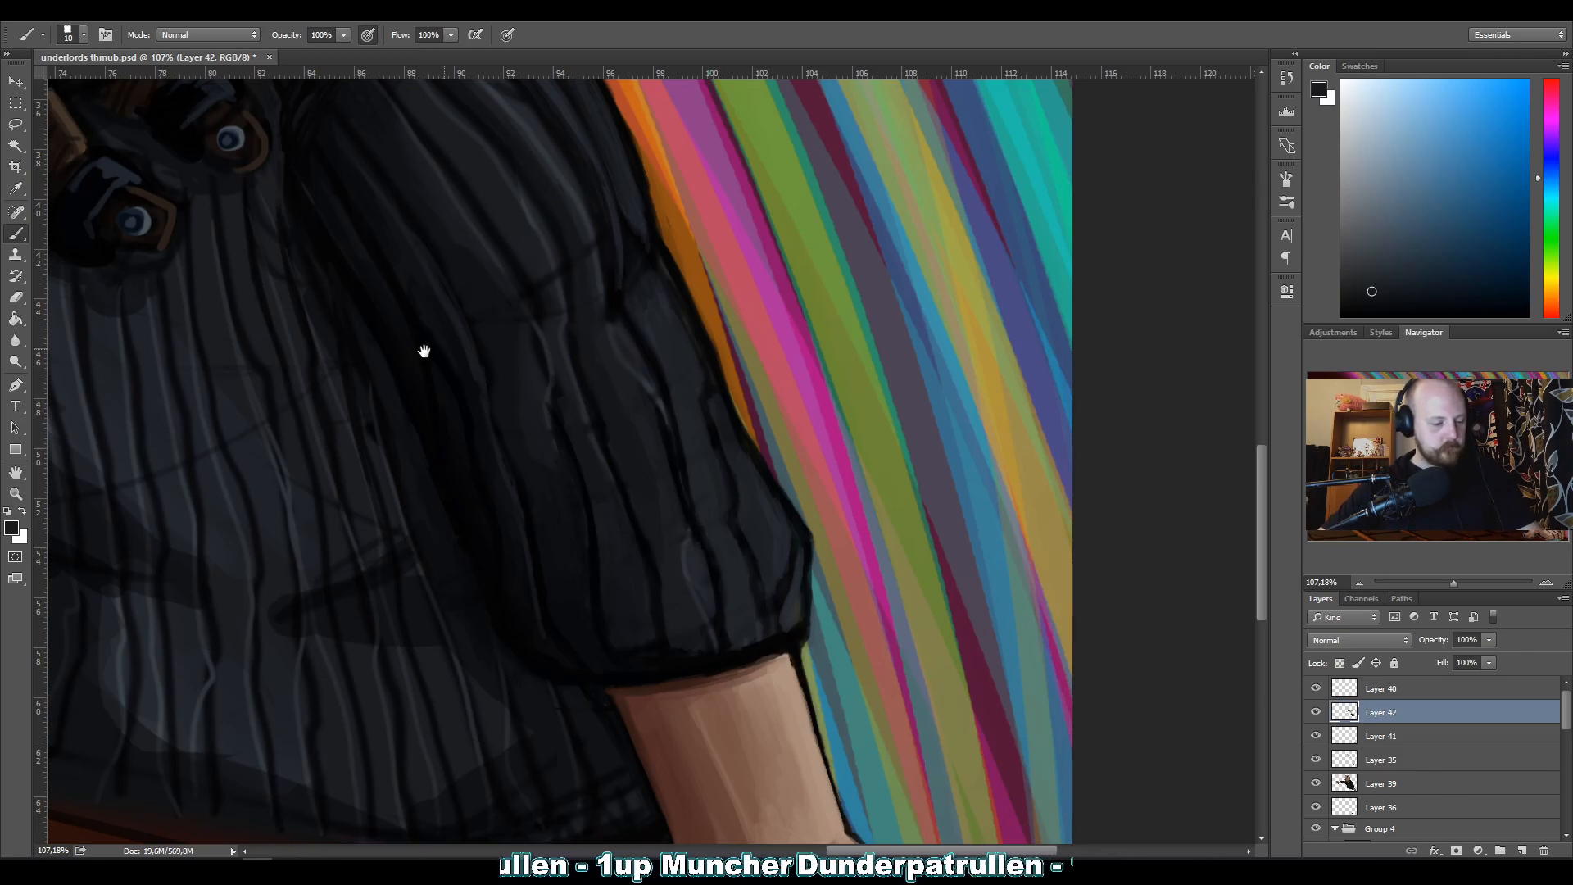
Carry the light and dark ribs from the upper arm across the bent sleeve's elbow fold into the forearm, using sampled greys.
left_click_drag(511, 334, 550, 447)
left_click(586, 375, "alt")
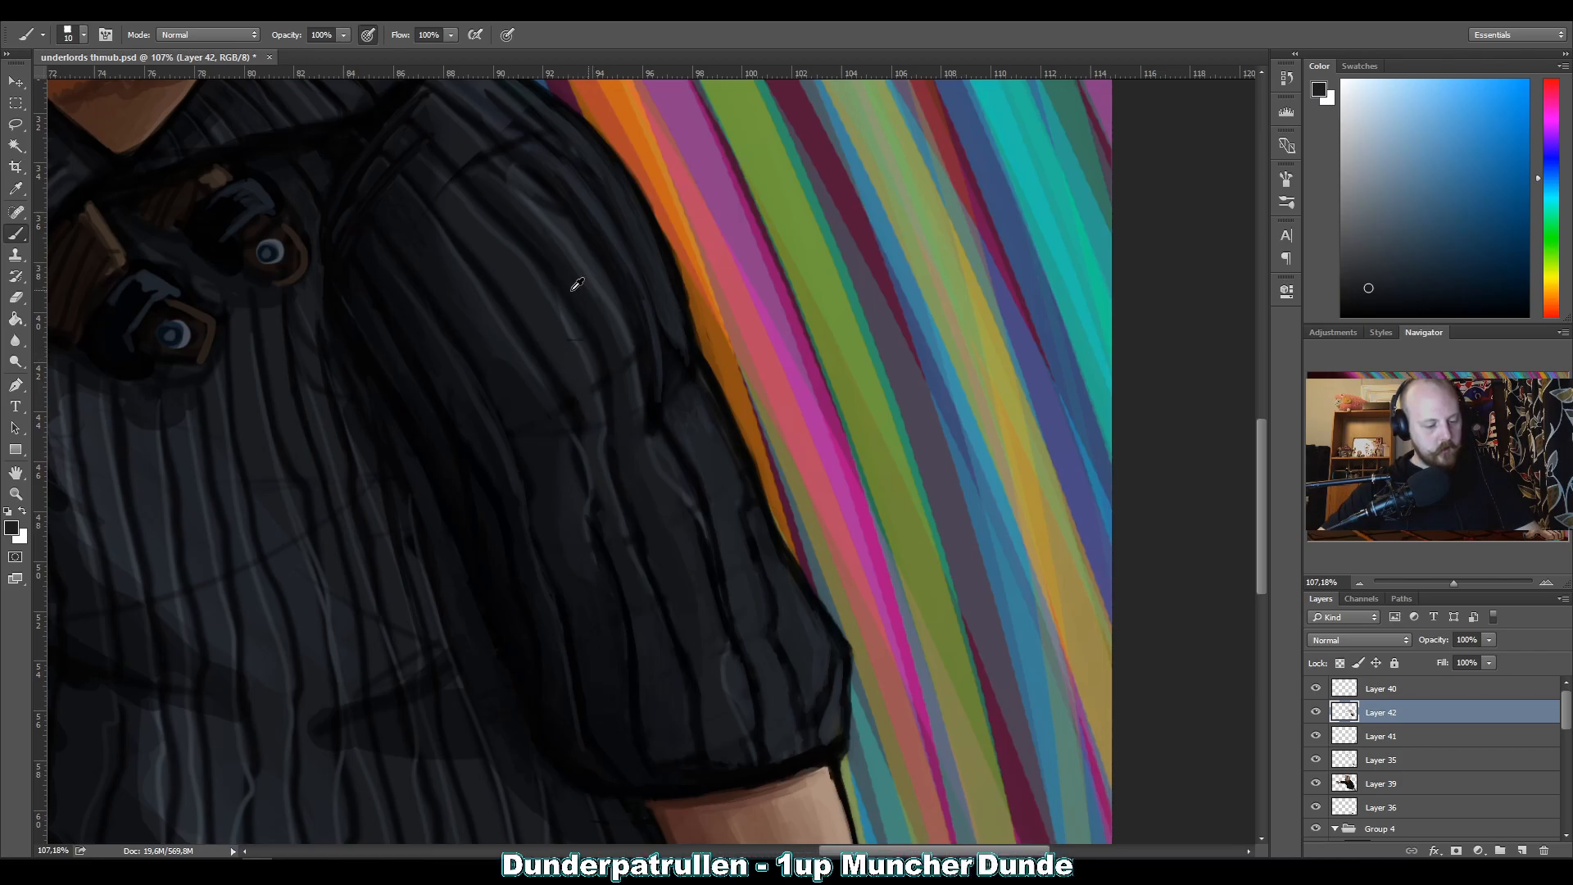
left_click(588, 376, "alt")
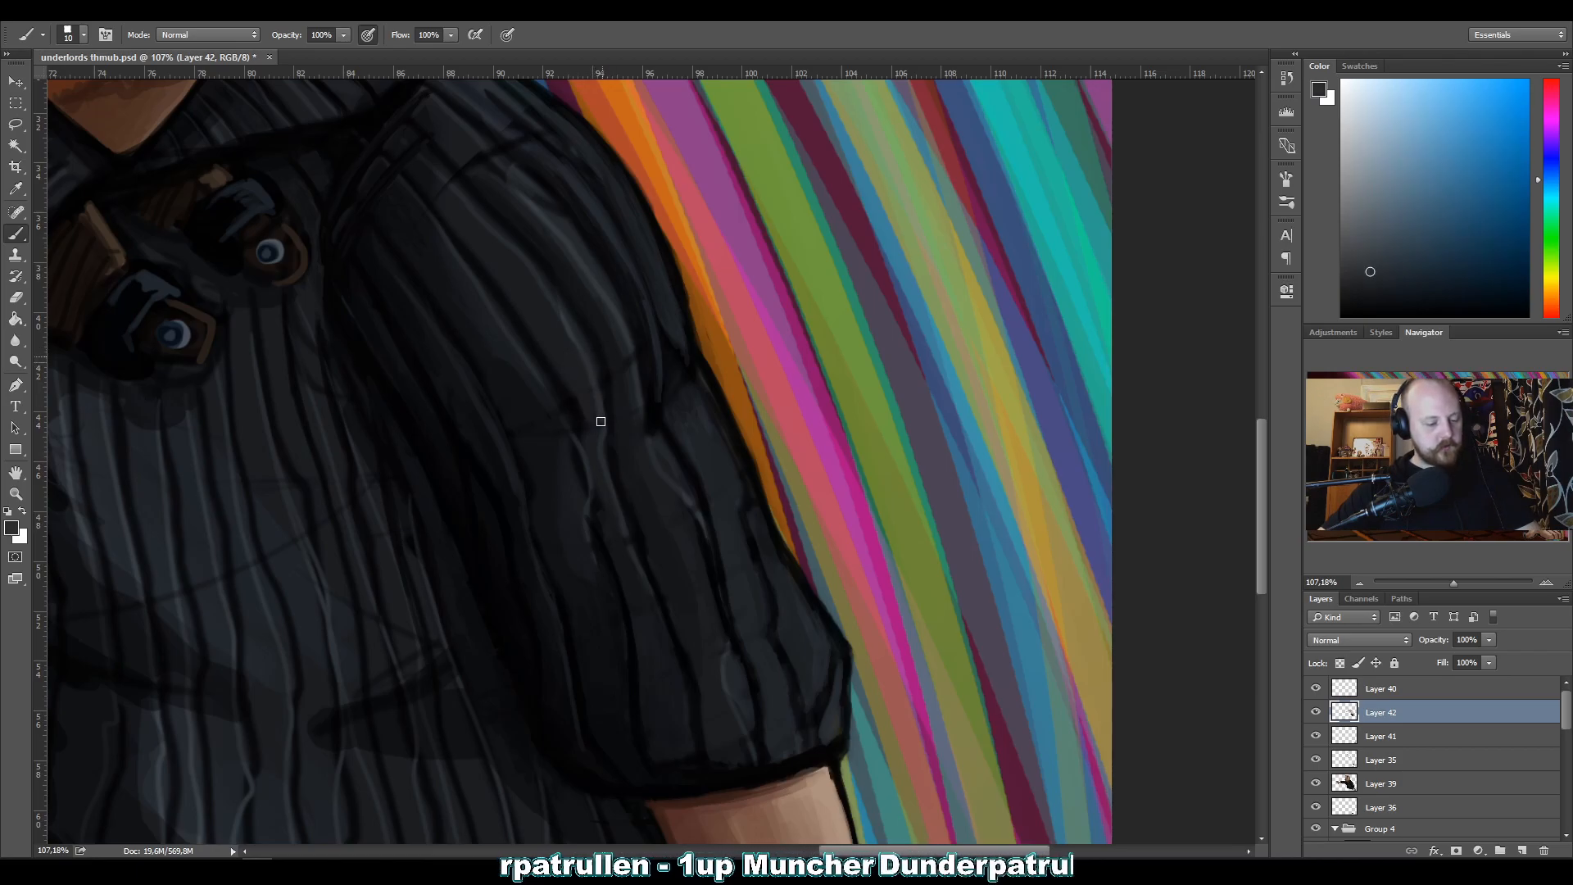
left_click(621, 385, "alt")
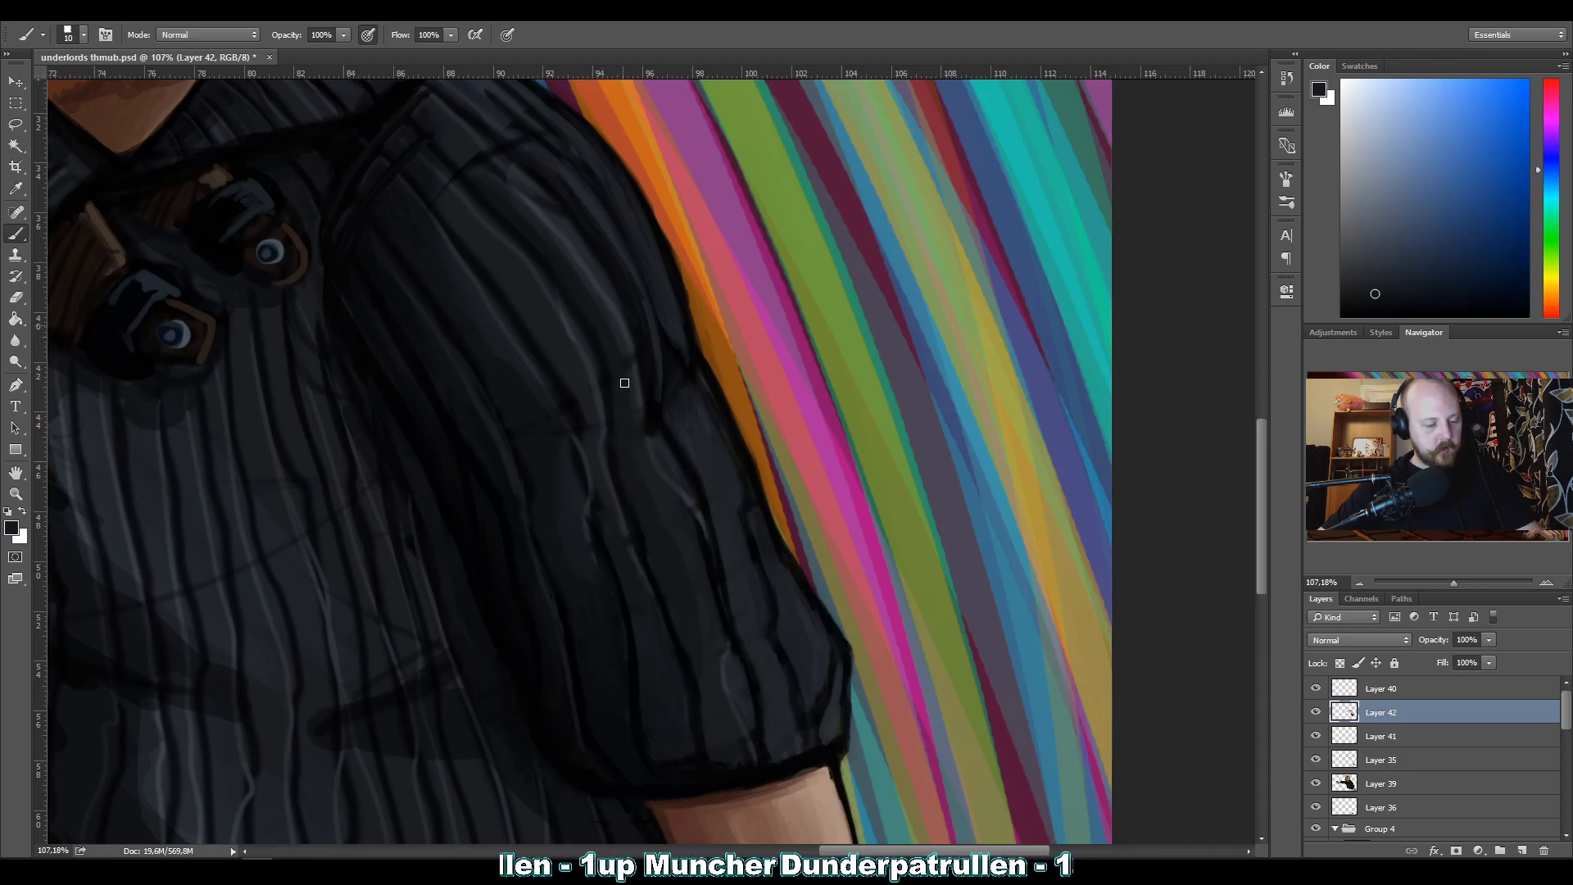
left_click(620, 328, "alt")
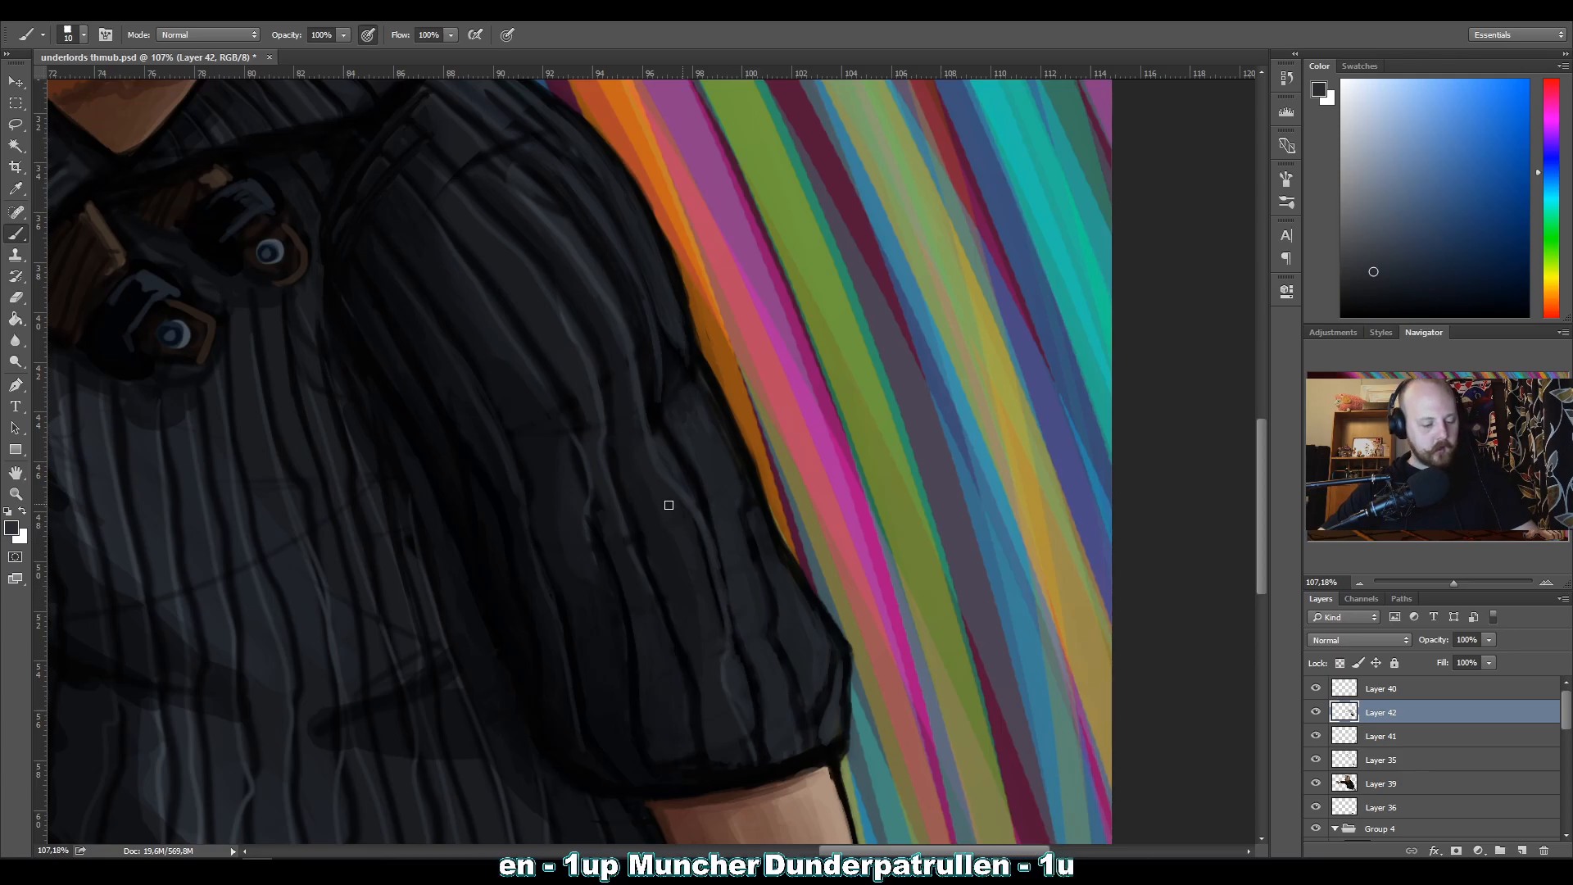
left_click(737, 688, "alt")
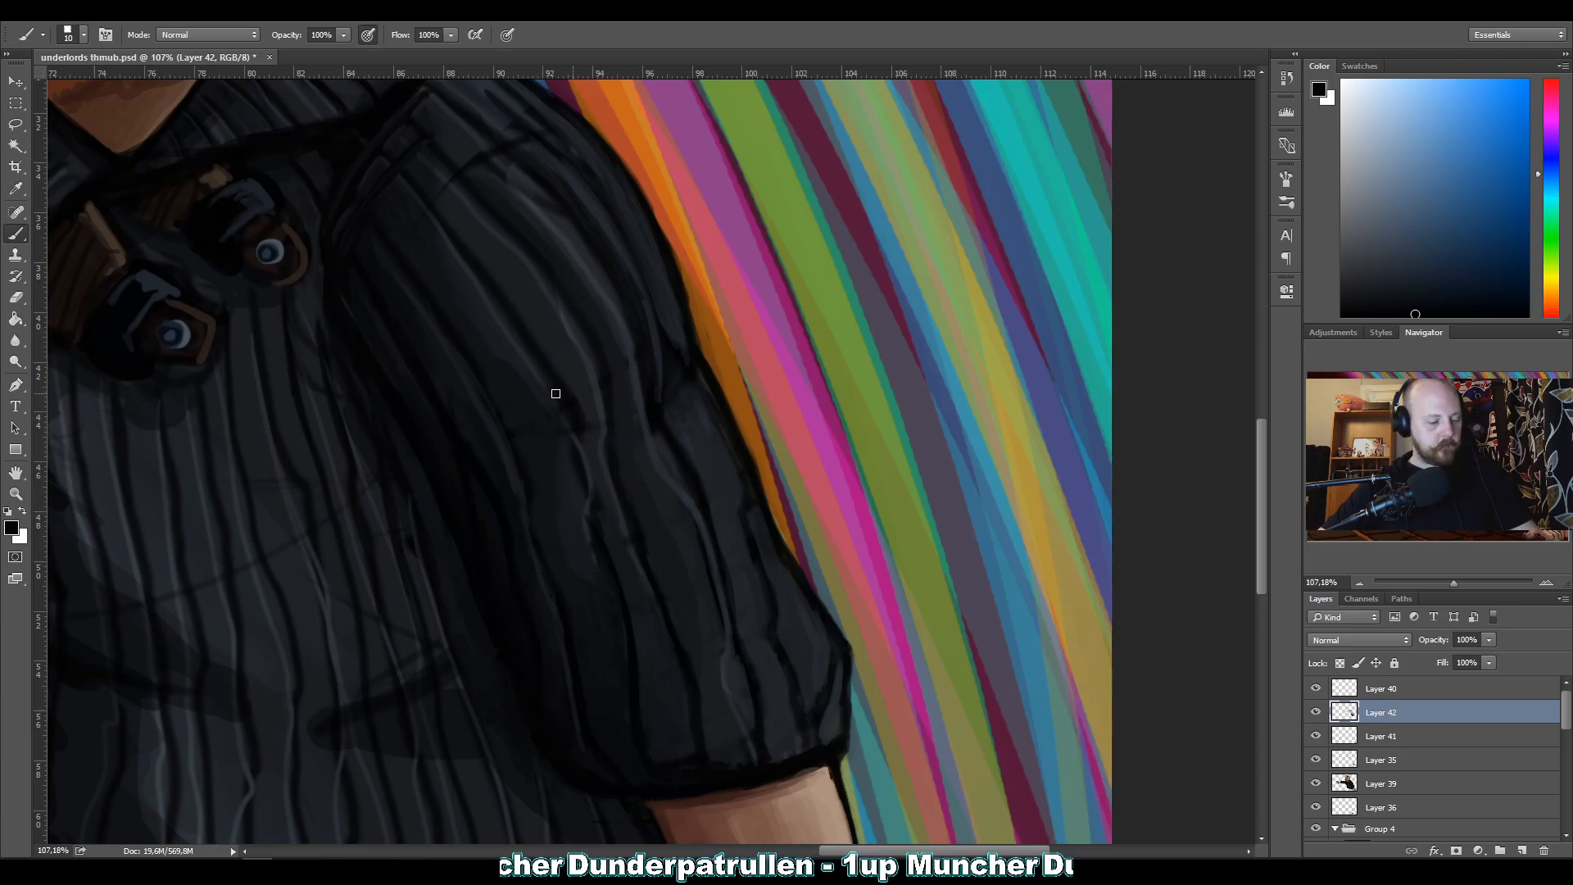
Refine the inner rib's highlight and dark edges through the bent sleeve's elbow crease with sampled greys and near-black at brush size 10.
left_click(587, 507, "alt")
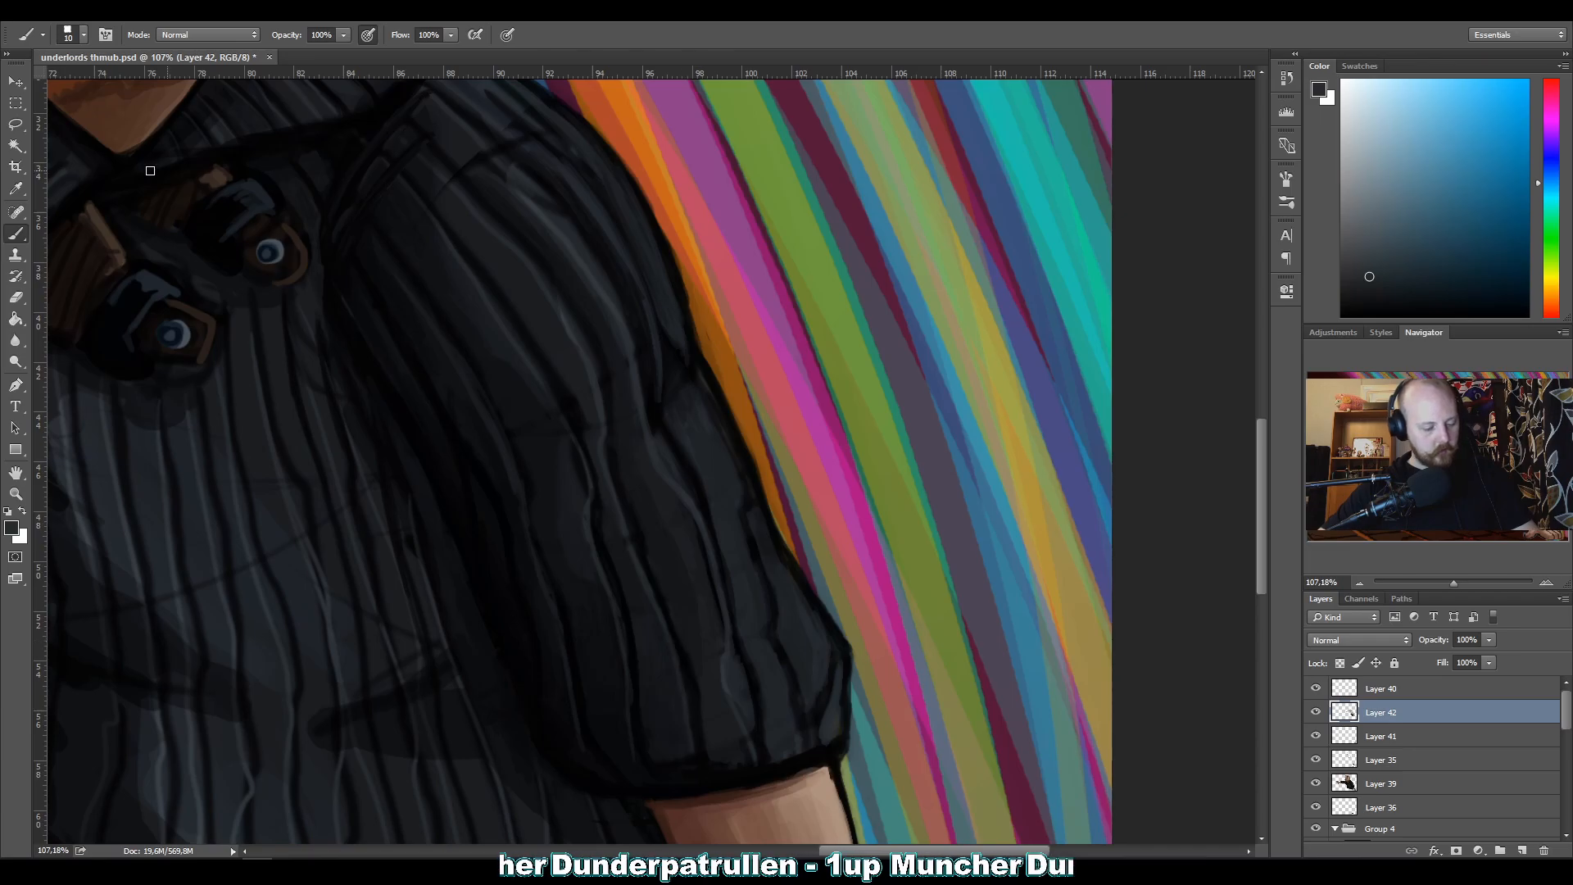
left_click(565, 451, "alt")
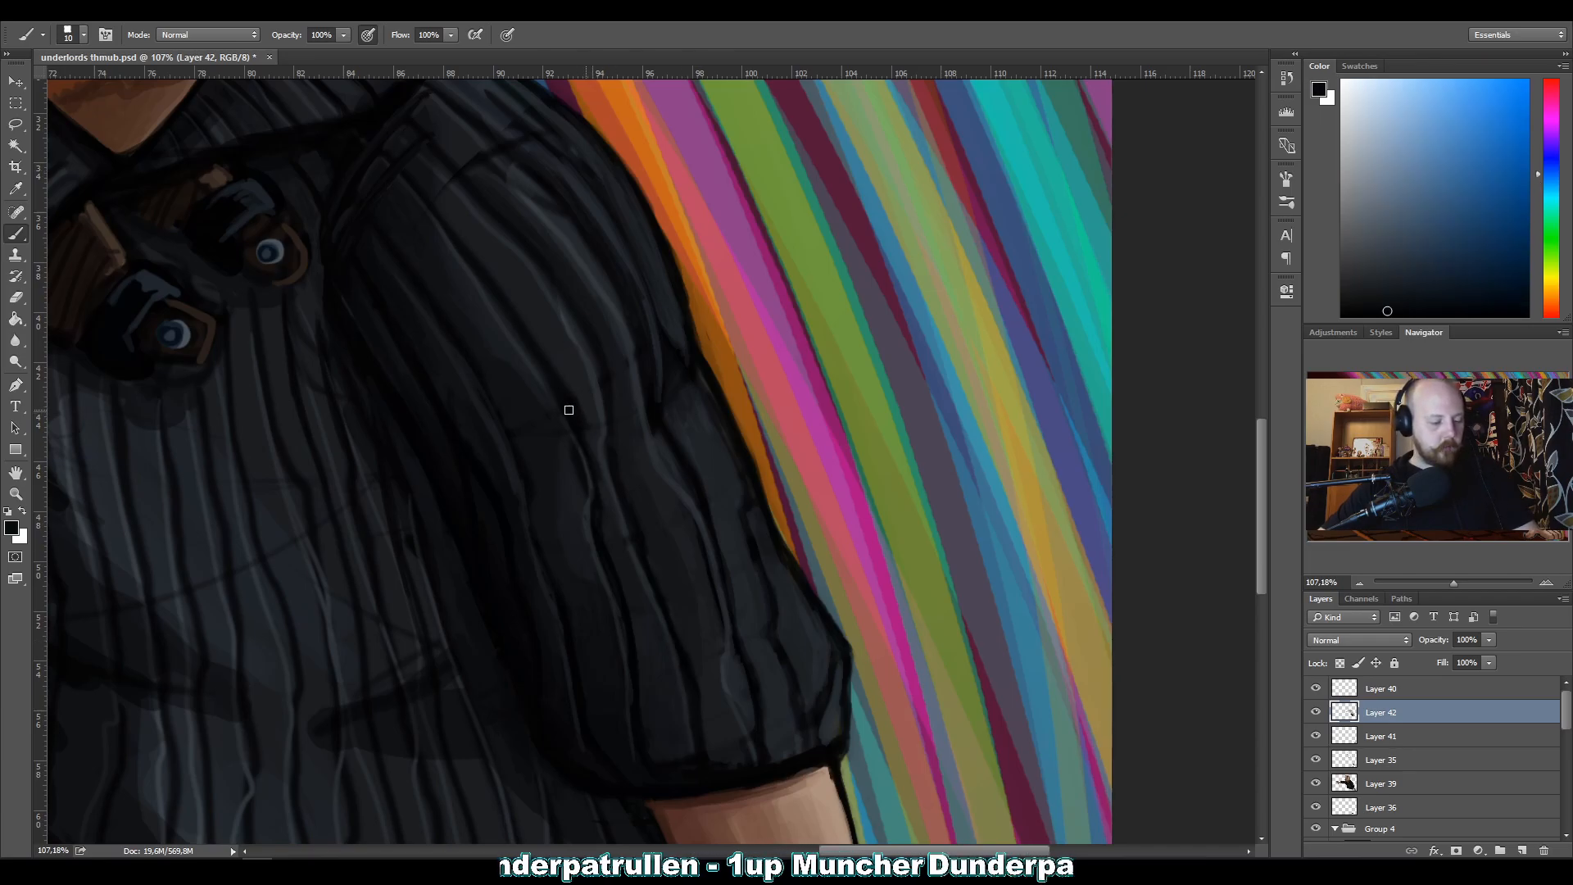
left_click(581, 438, "alt")
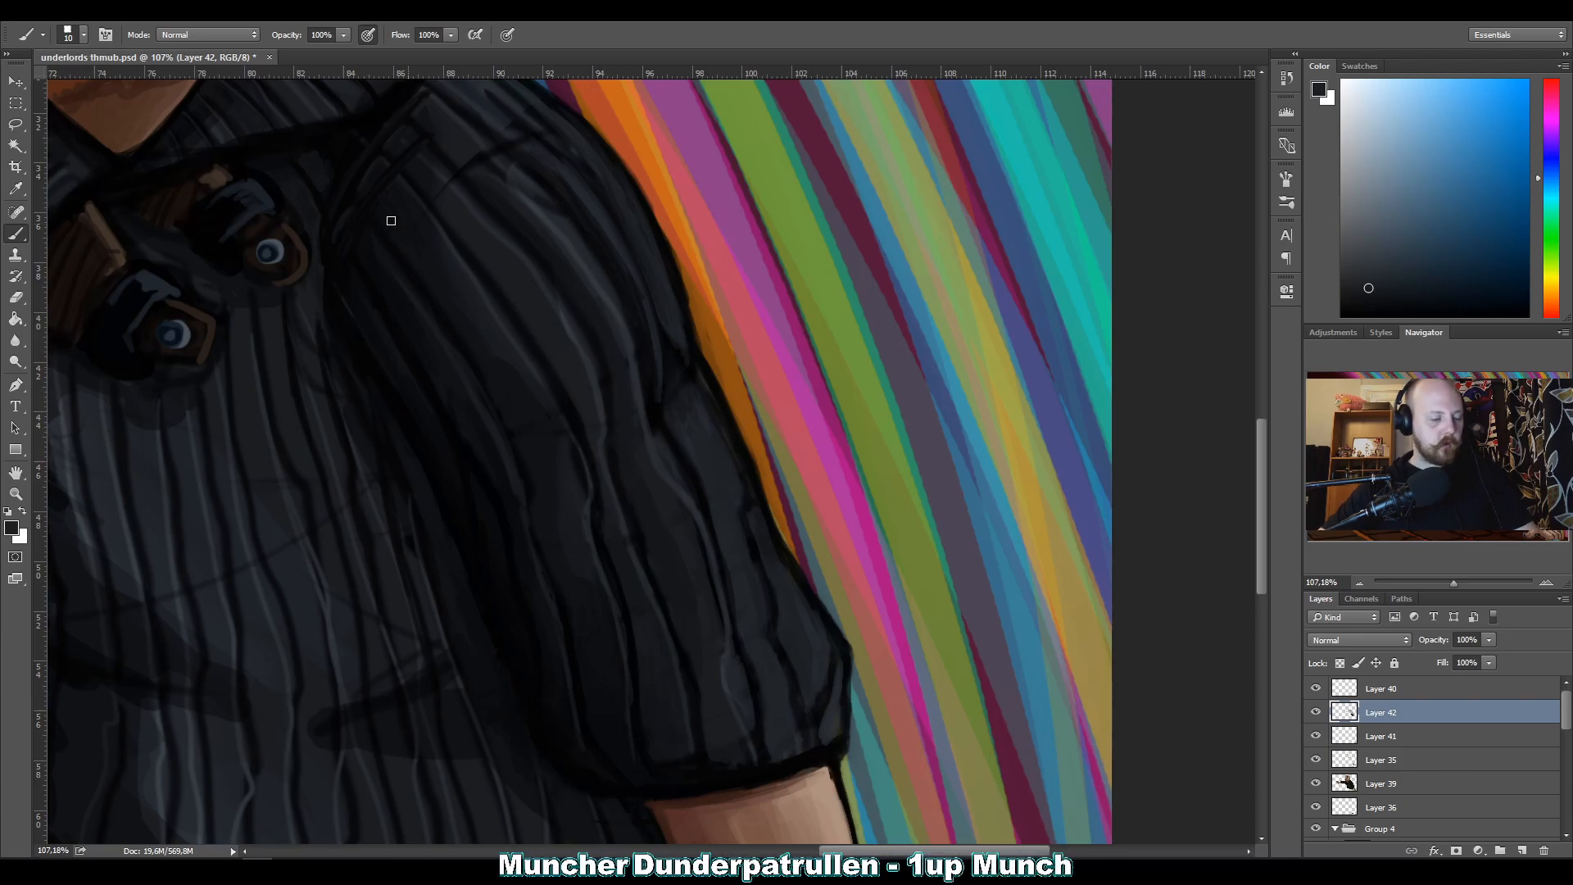
left_click(564, 490, "alt")
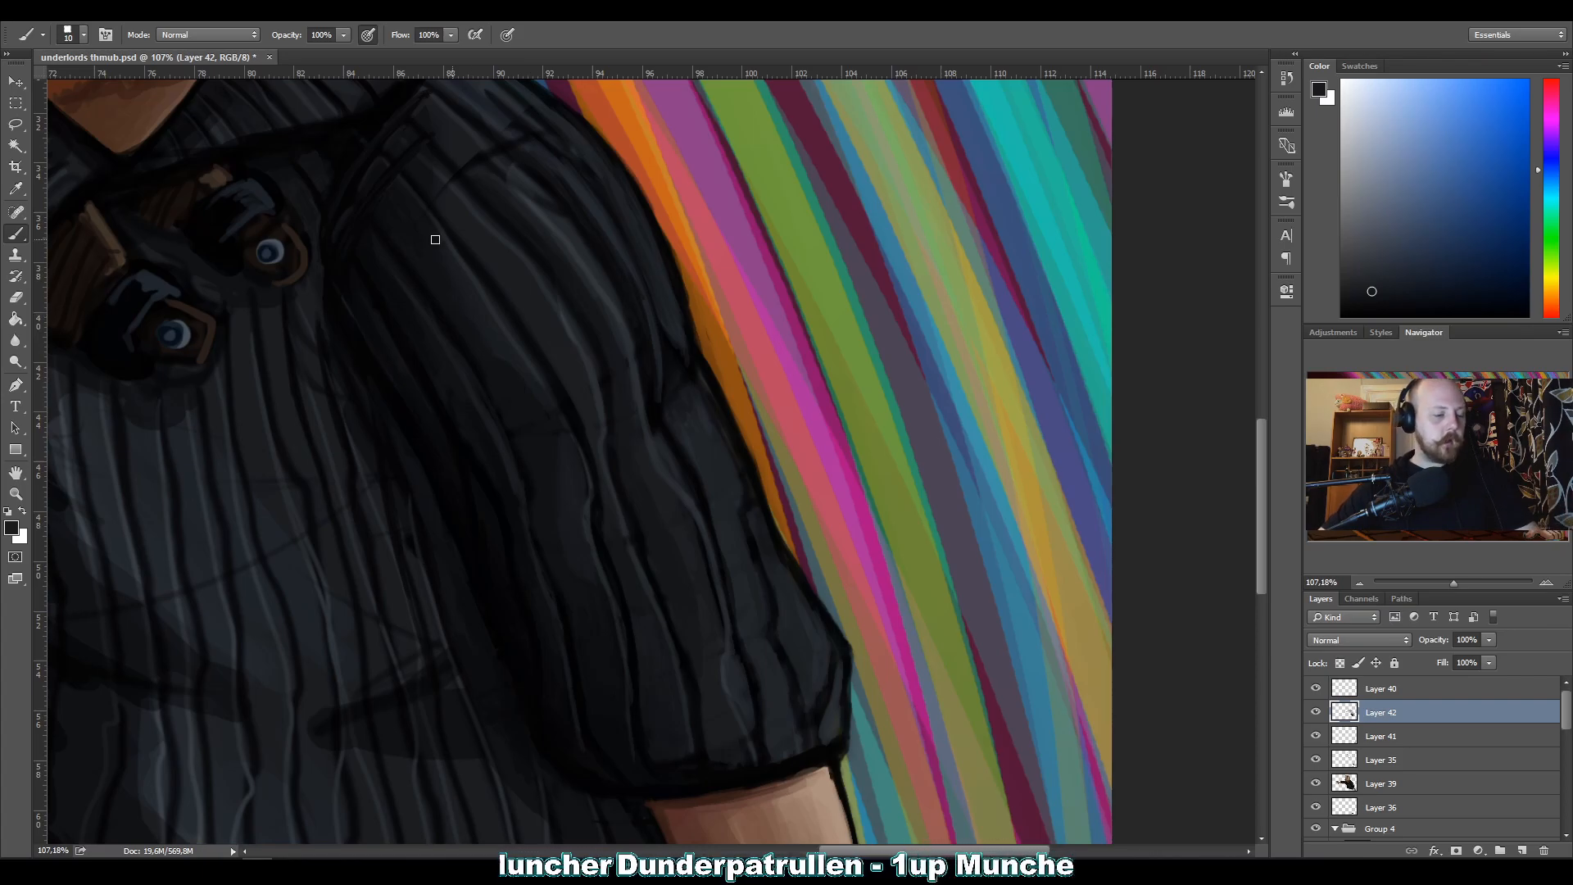
left_click(636, 361, "alt")
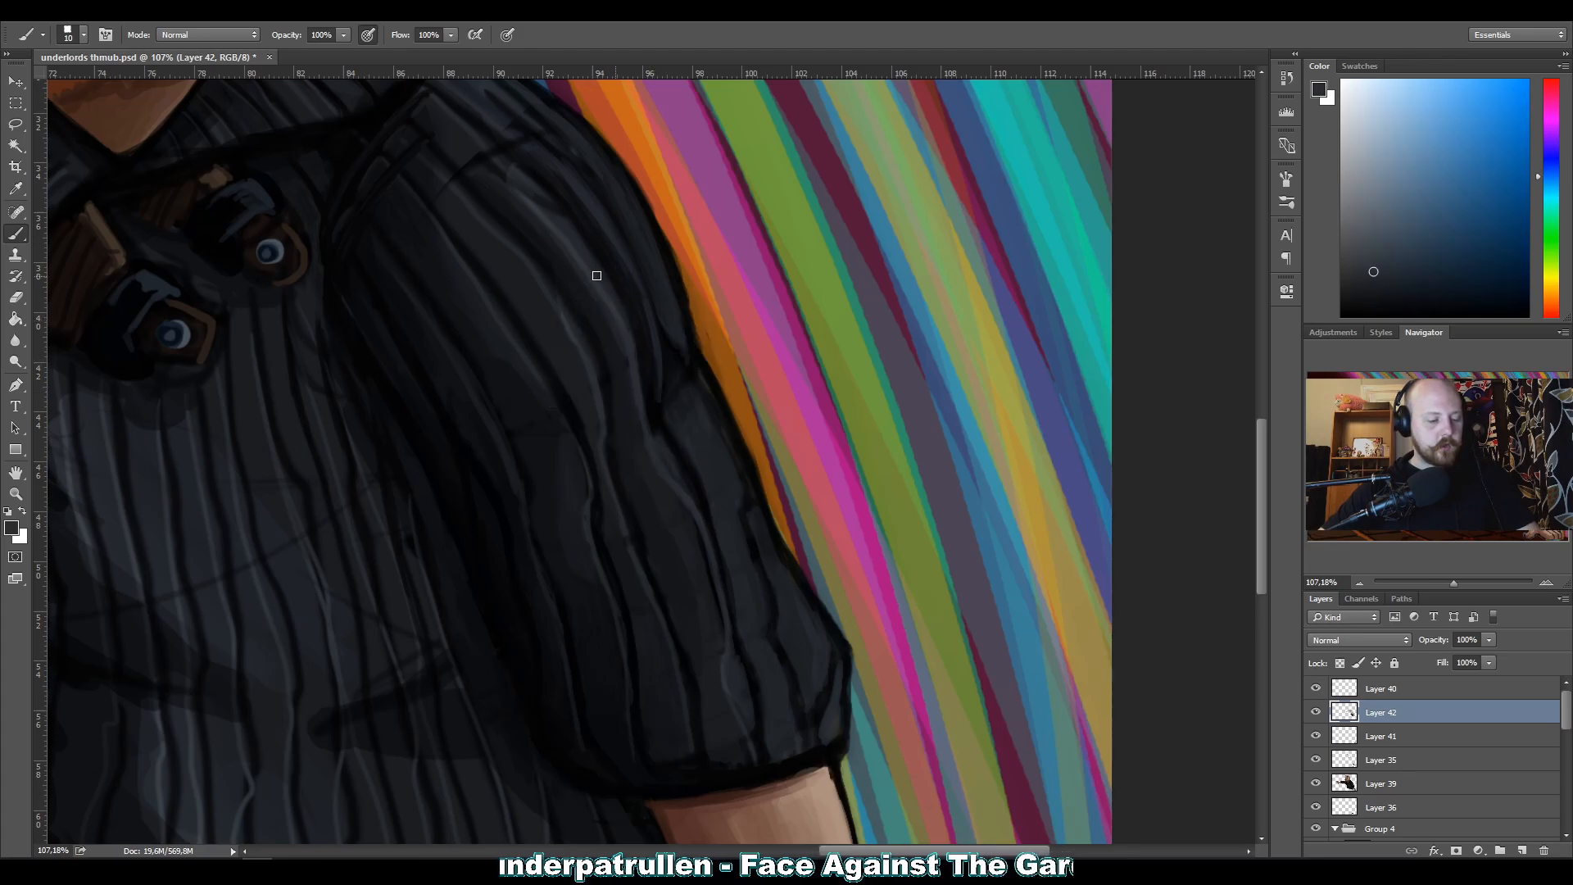
left_click(624, 390, "alt")
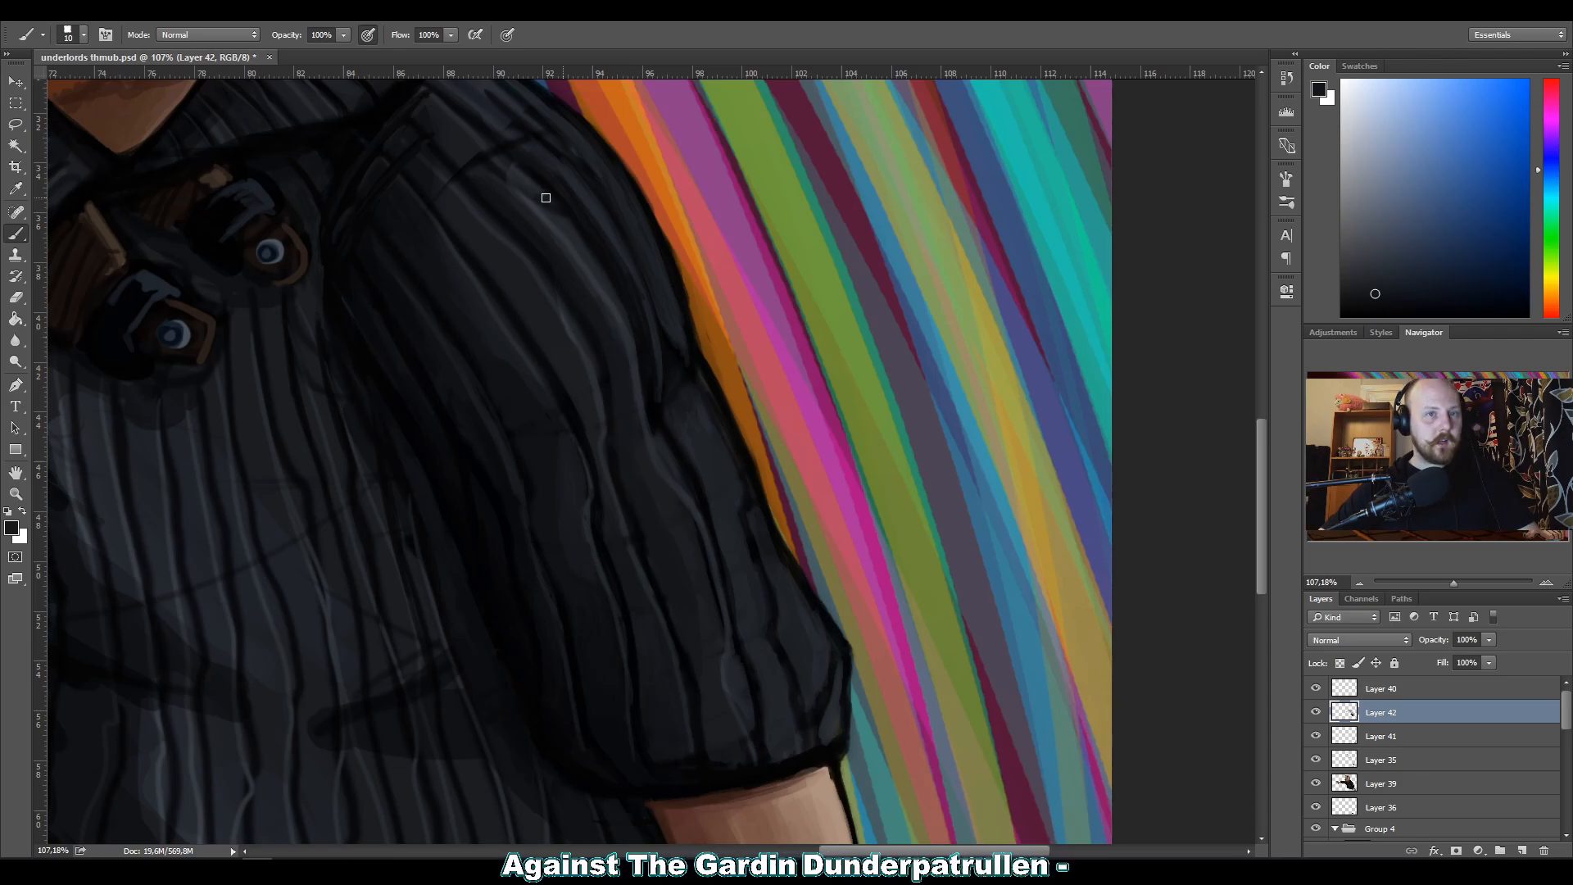
left_click(603, 379, "alt")
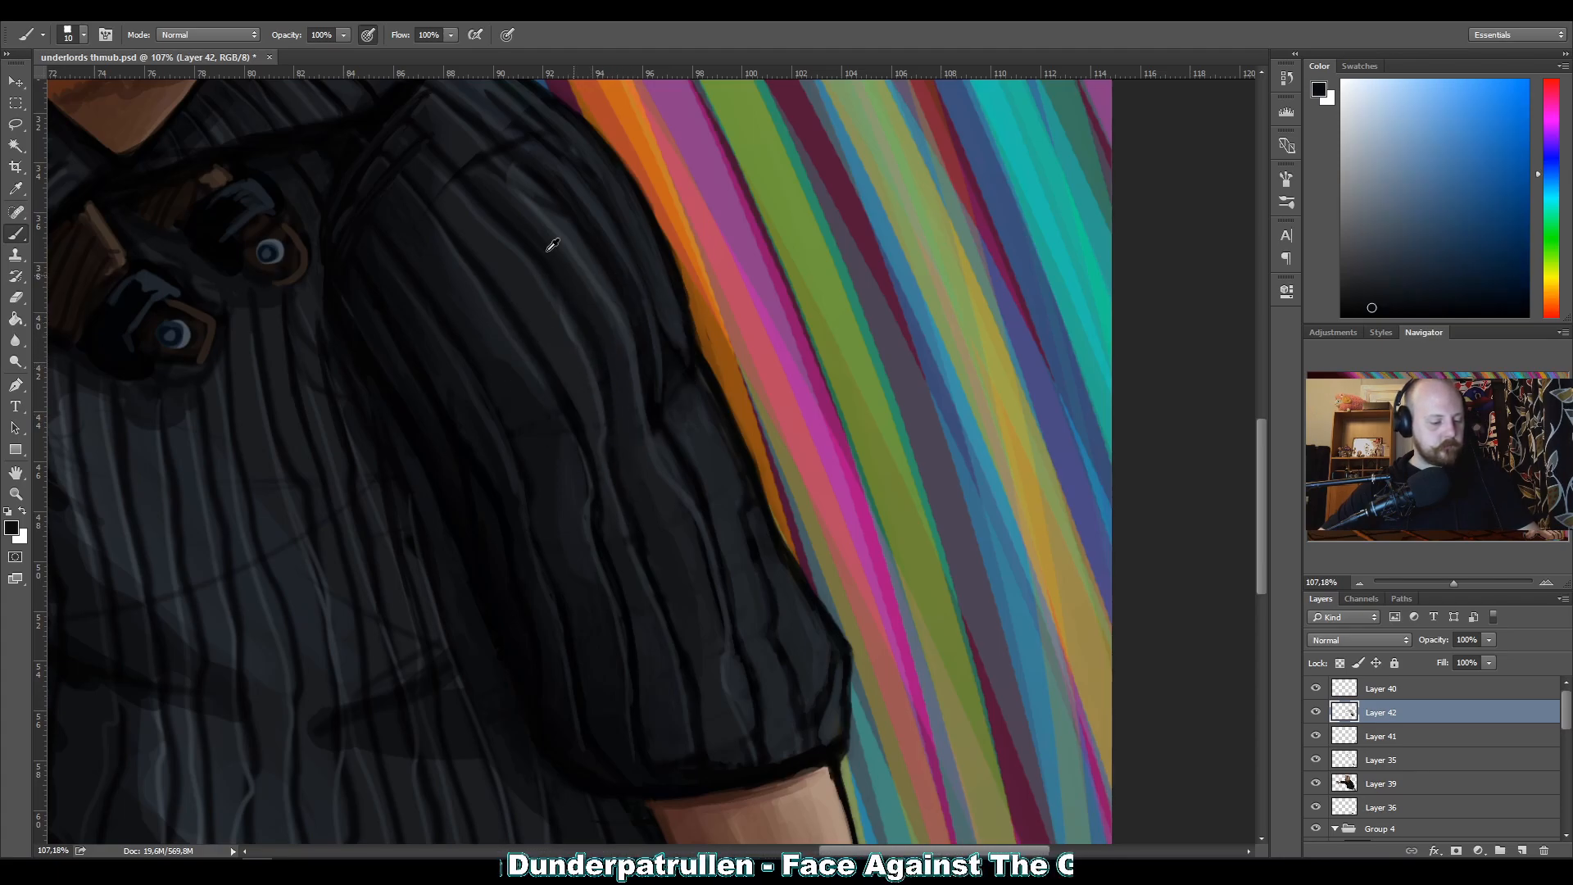
left_click(636, 553, "alt")
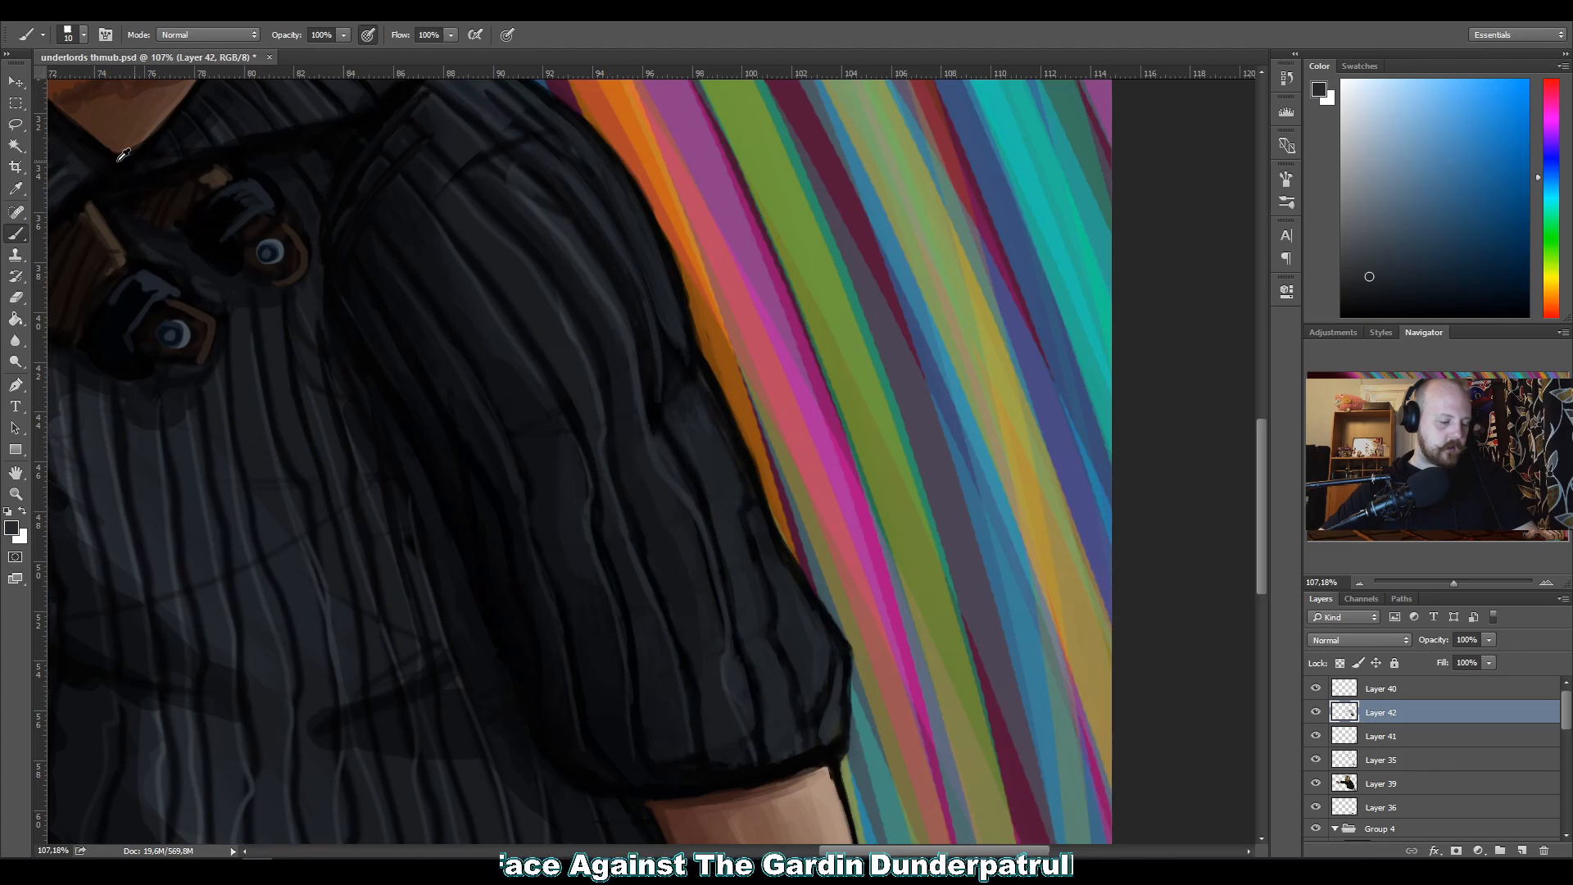
Paint over the leftover marks between the ribs at the top of the bent sleeve's shoulder with sampled dark grey.
left_click(465, 140, "alt")
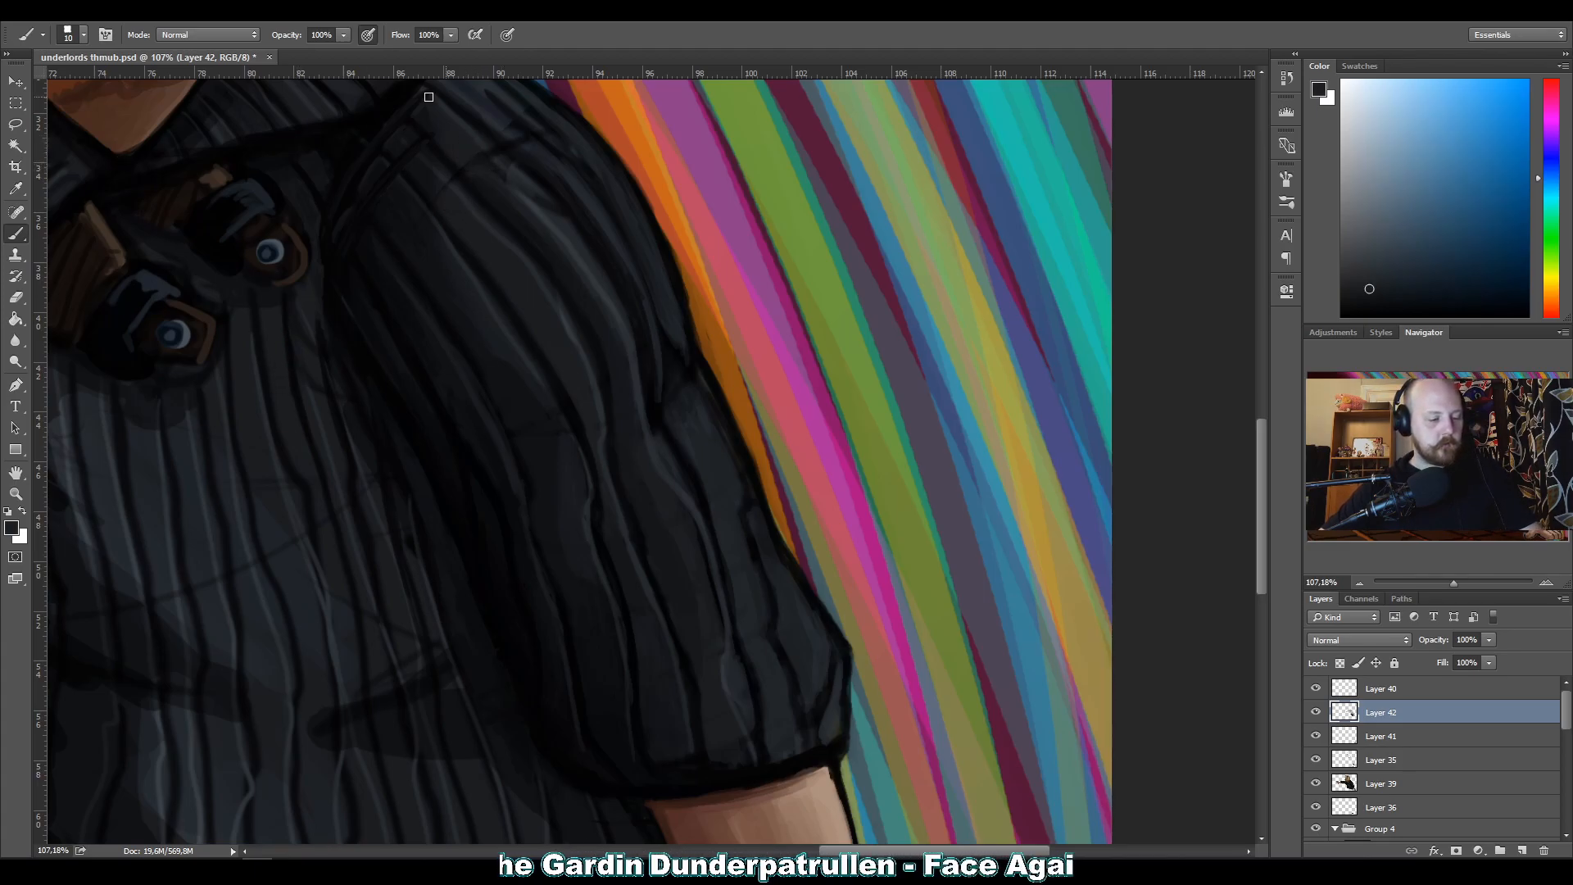
left_click(488, 109, "alt")
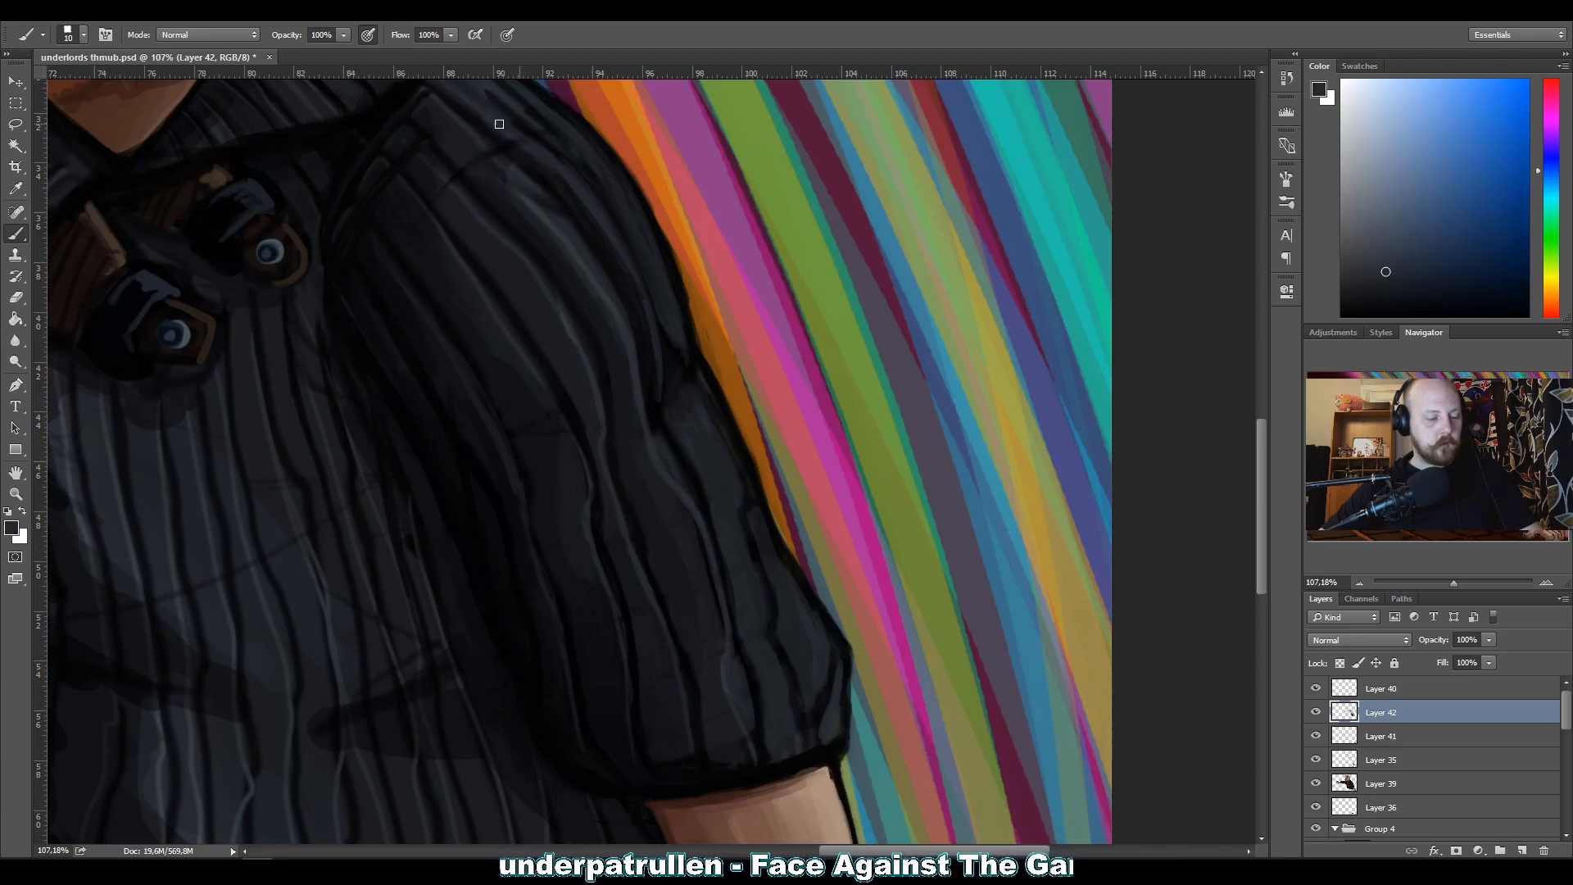
left_click_drag(509, 148, 569, 177)
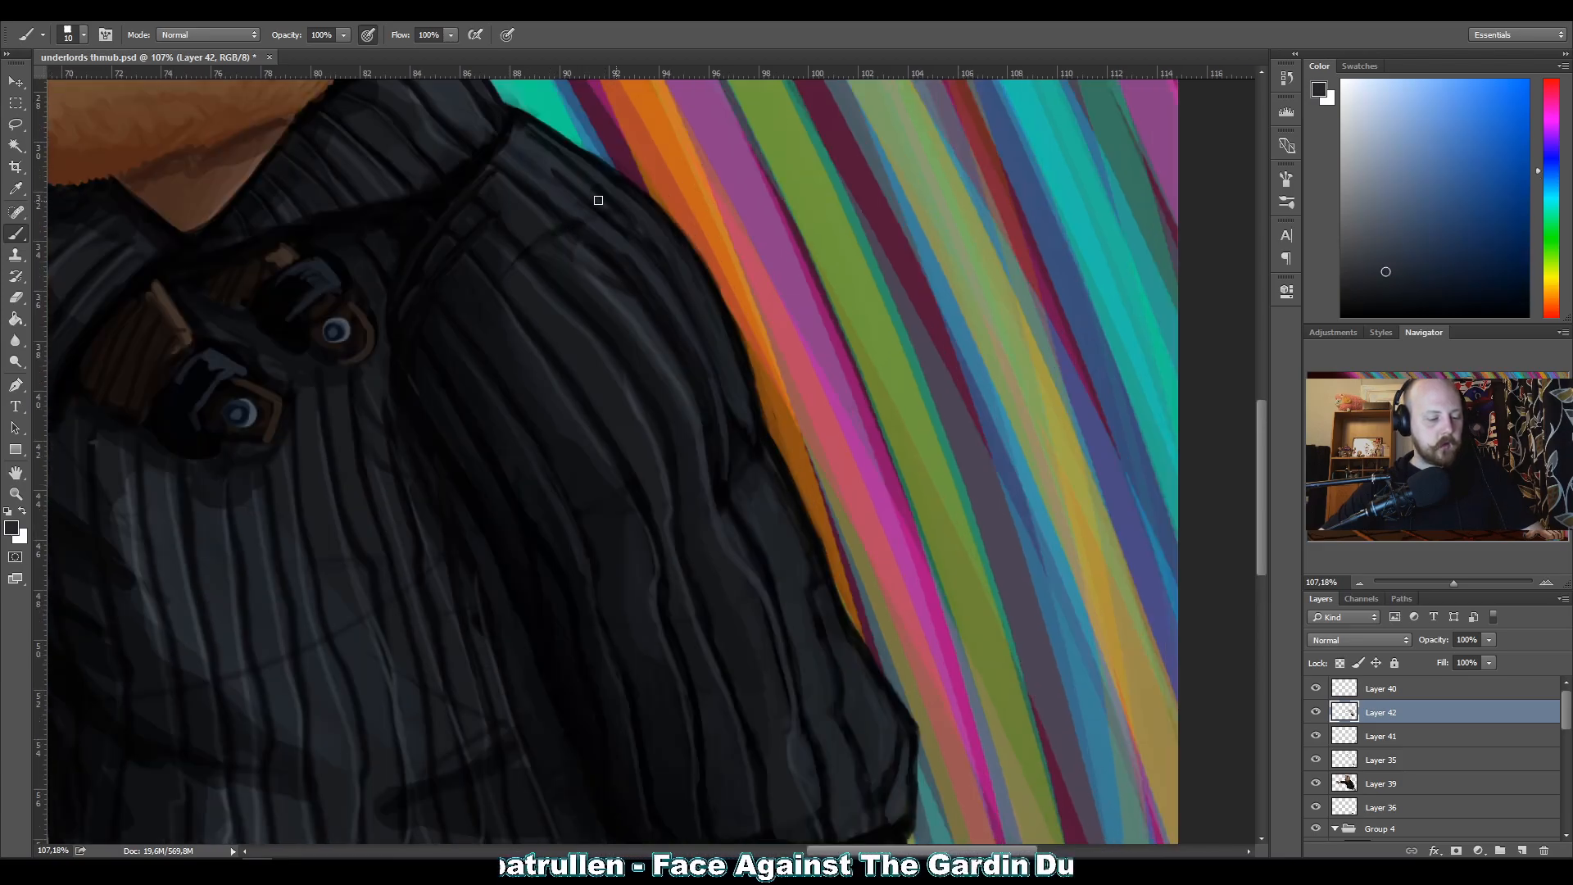
left_click(573, 177, "alt")
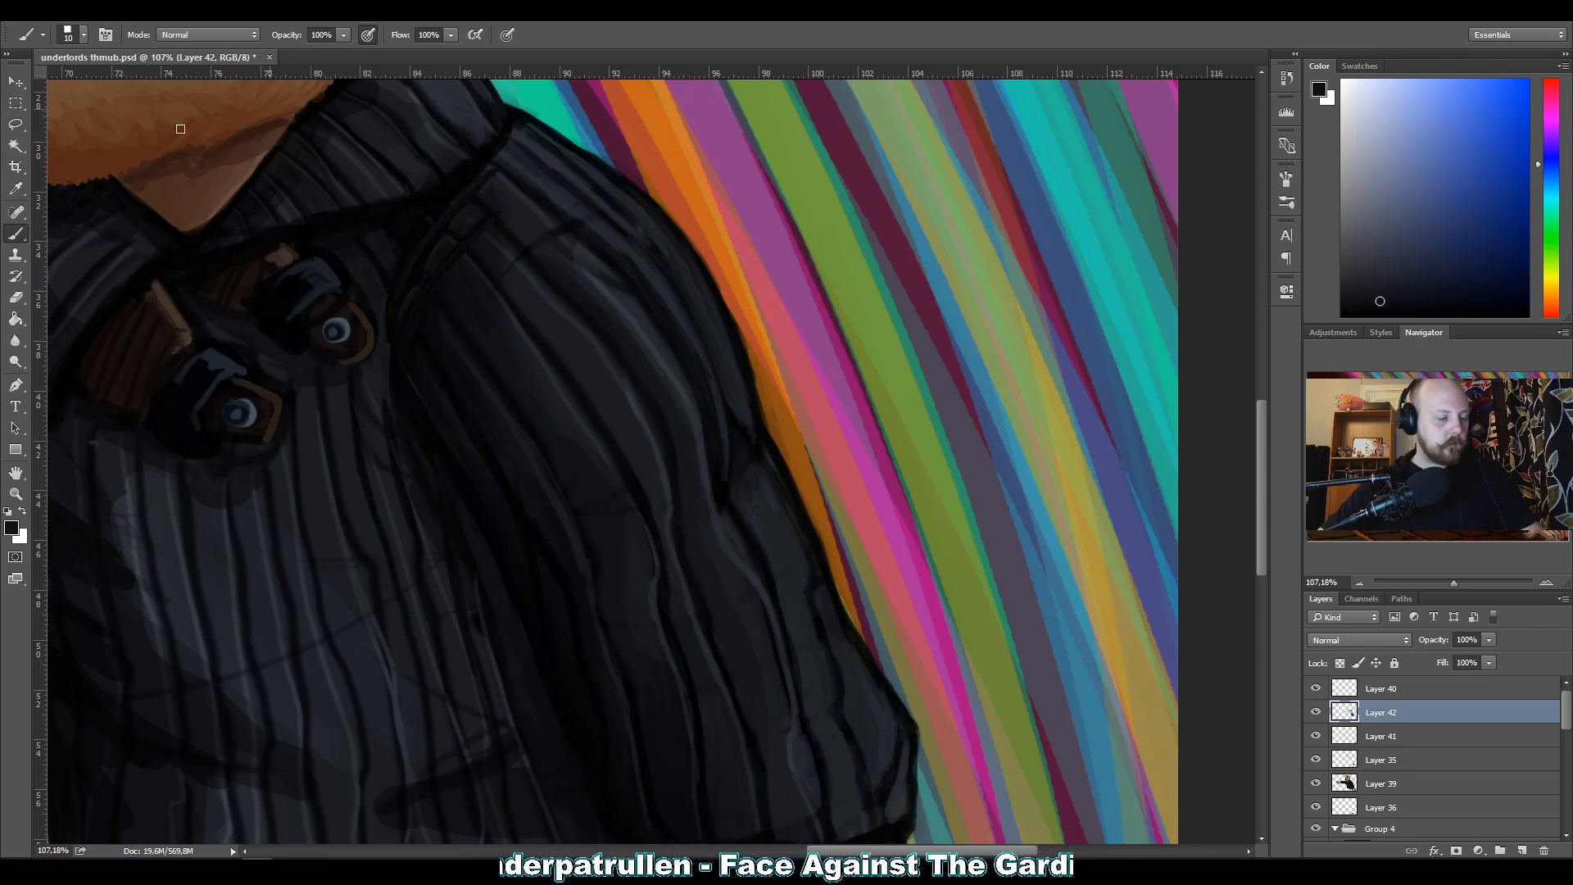
Touch up the lower ribs above the bent sleeve's cuff with near-black at brush size 10 and check the whole composition.
left_click_drag(366, 310, 365, 200)
left_click_drag(439, 309, 429, 208)
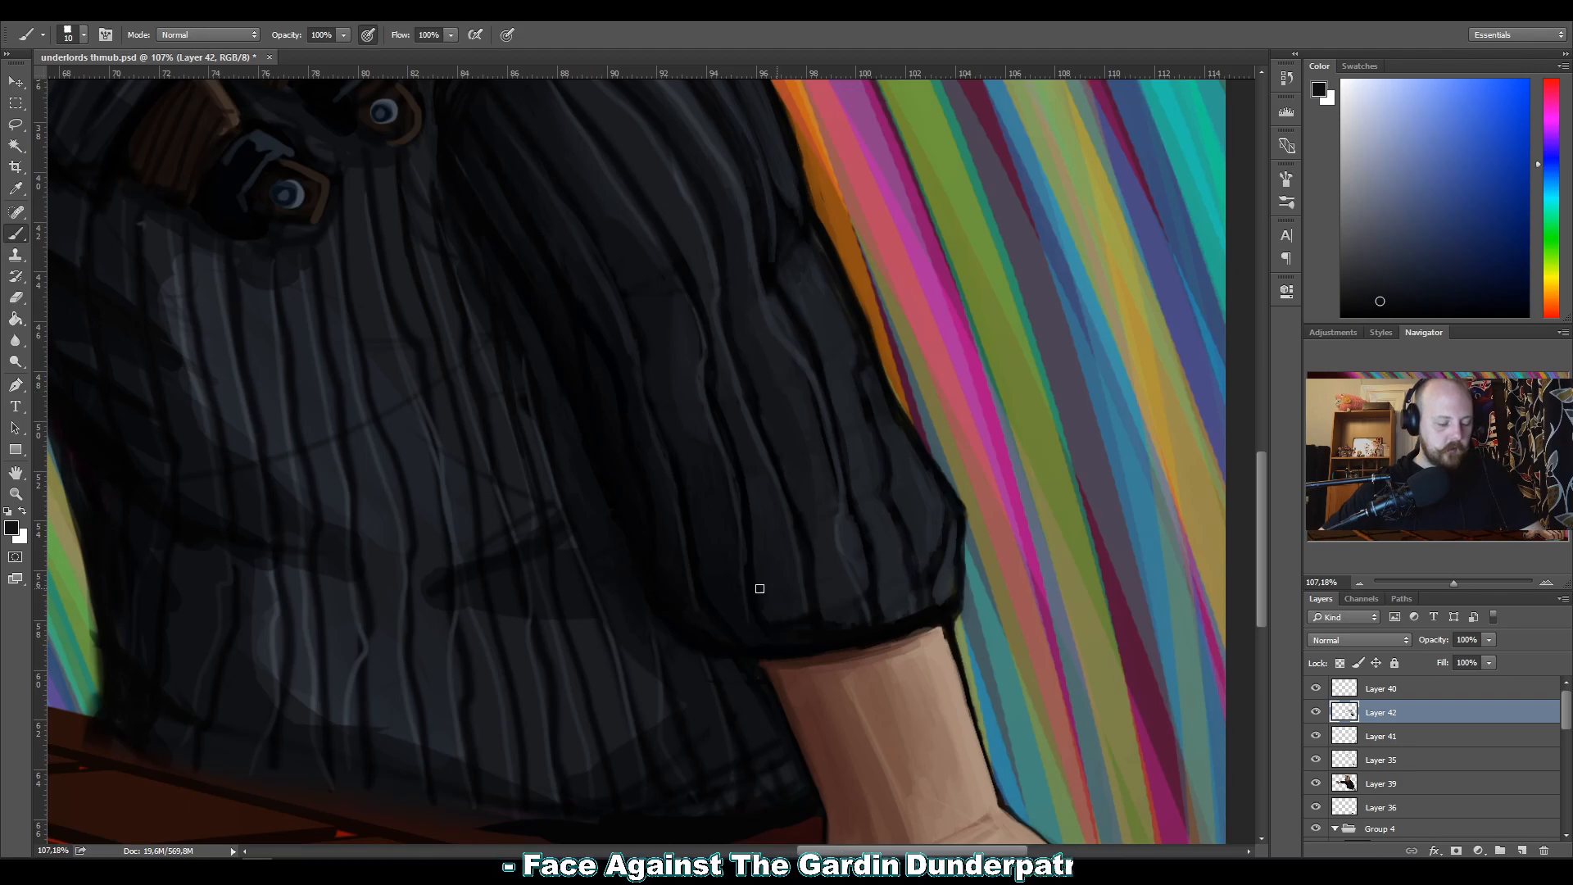
left_click(783, 631, "alt")
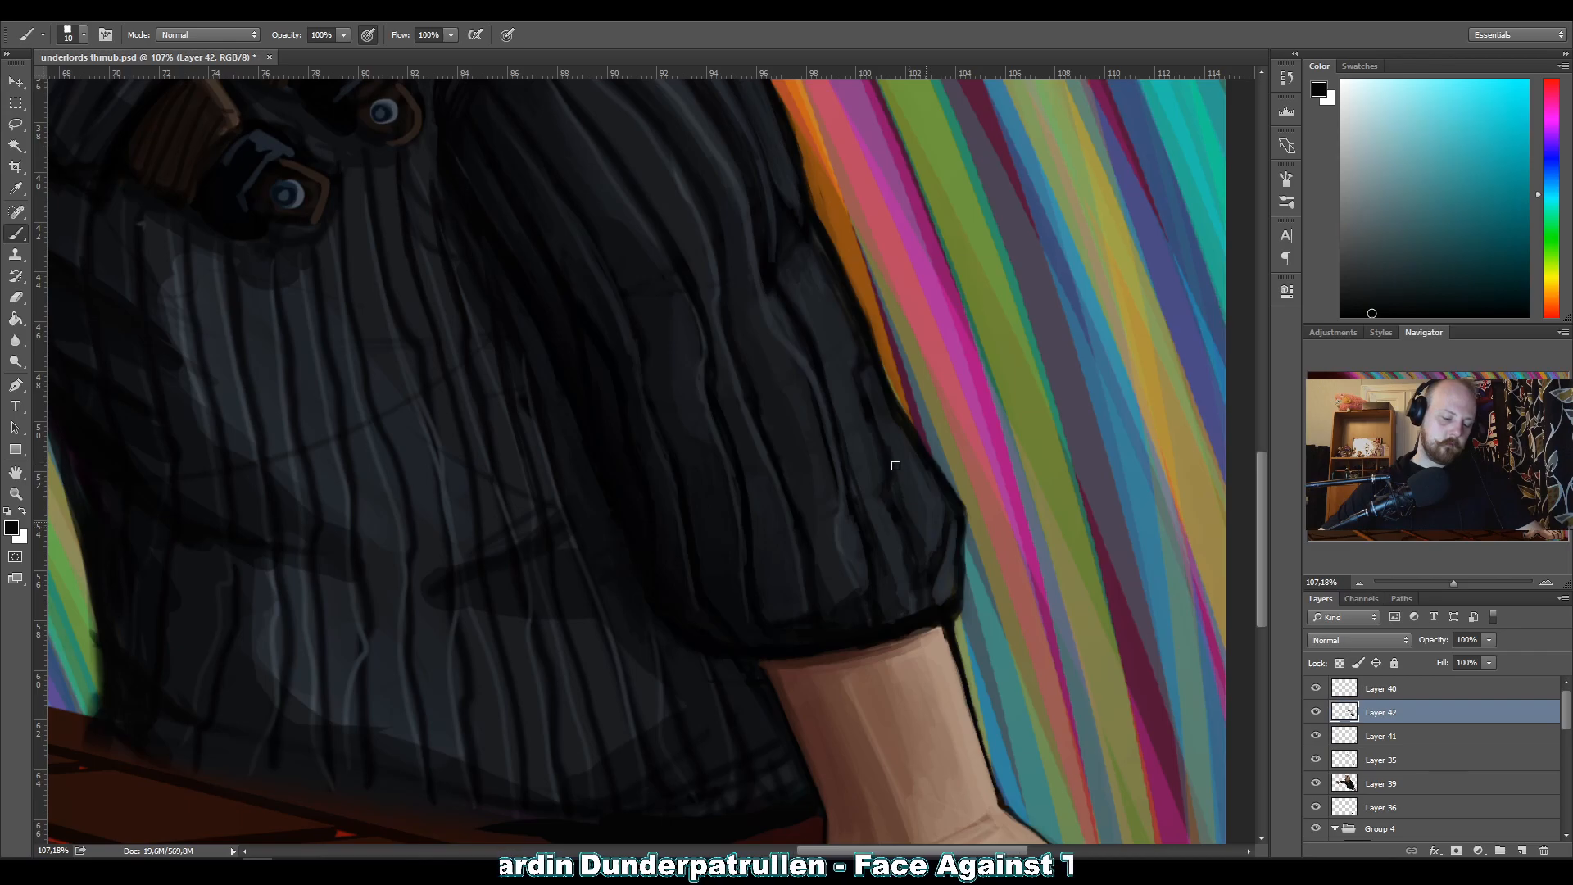
key("z")
left_click_drag(706, 363, 491, 330)
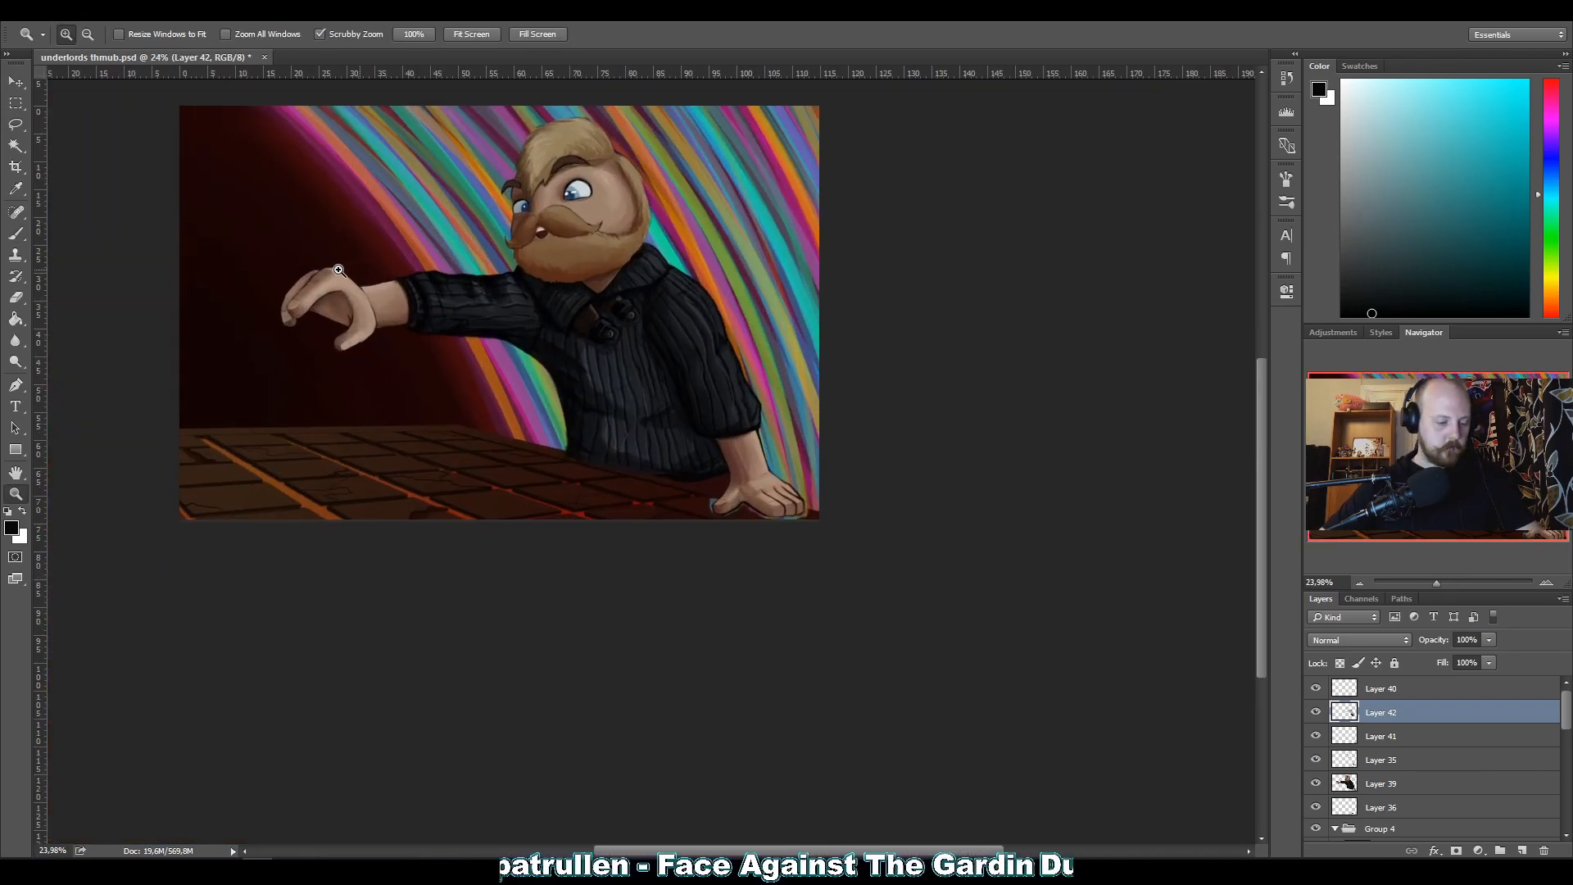
left_click_drag(643, 371, 666, 533)
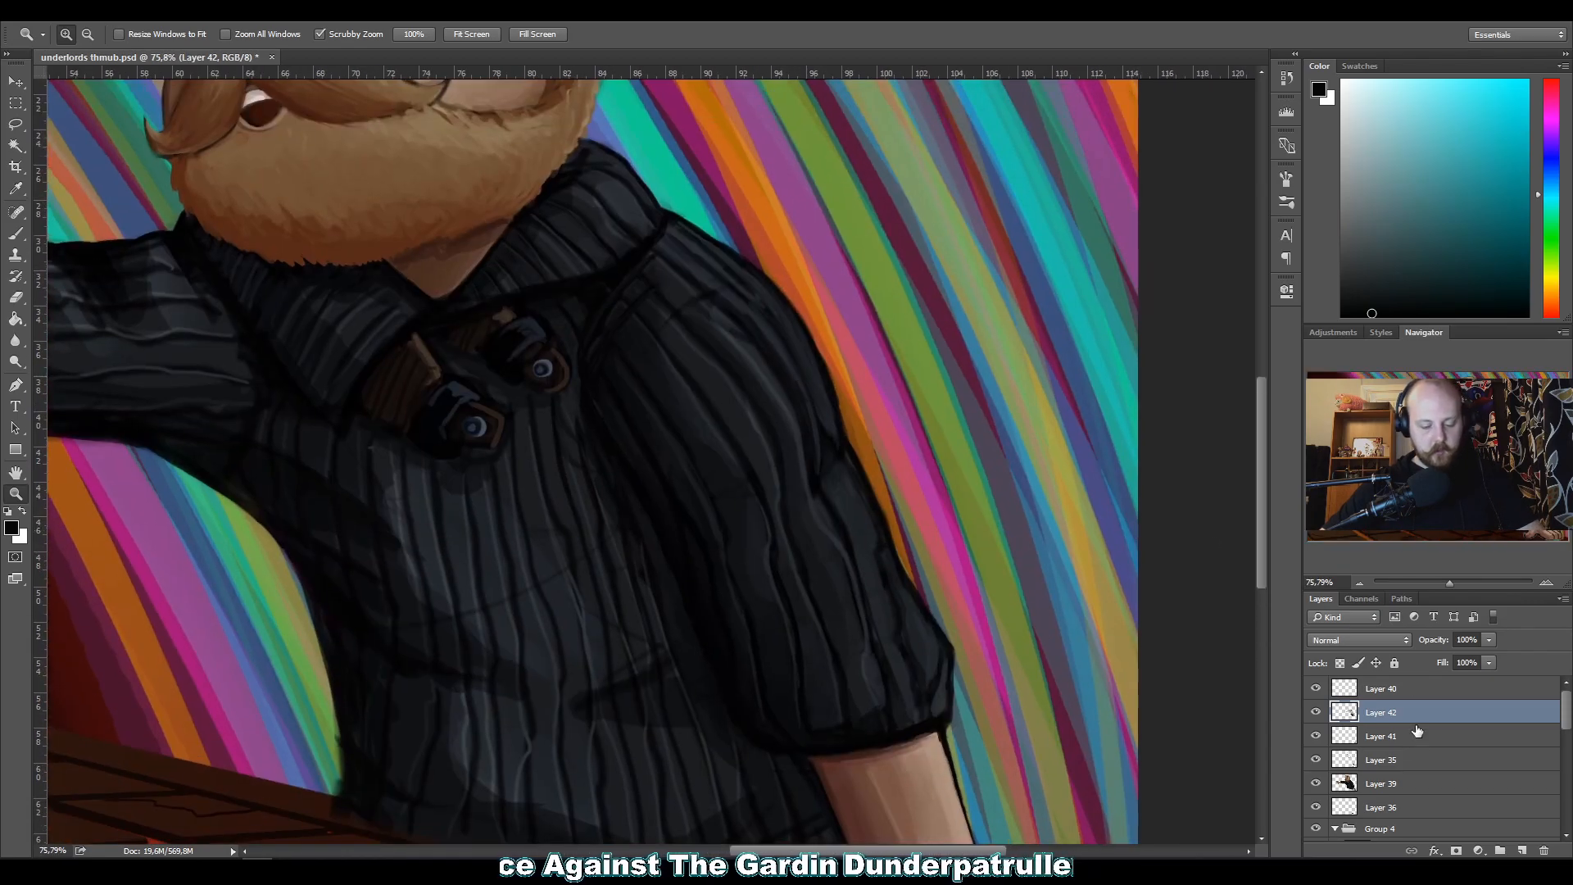
Paint a soft black shadow across the bent sleeve's upper-arm fold on a new layer above Layer 42.
left_click(1521, 850)
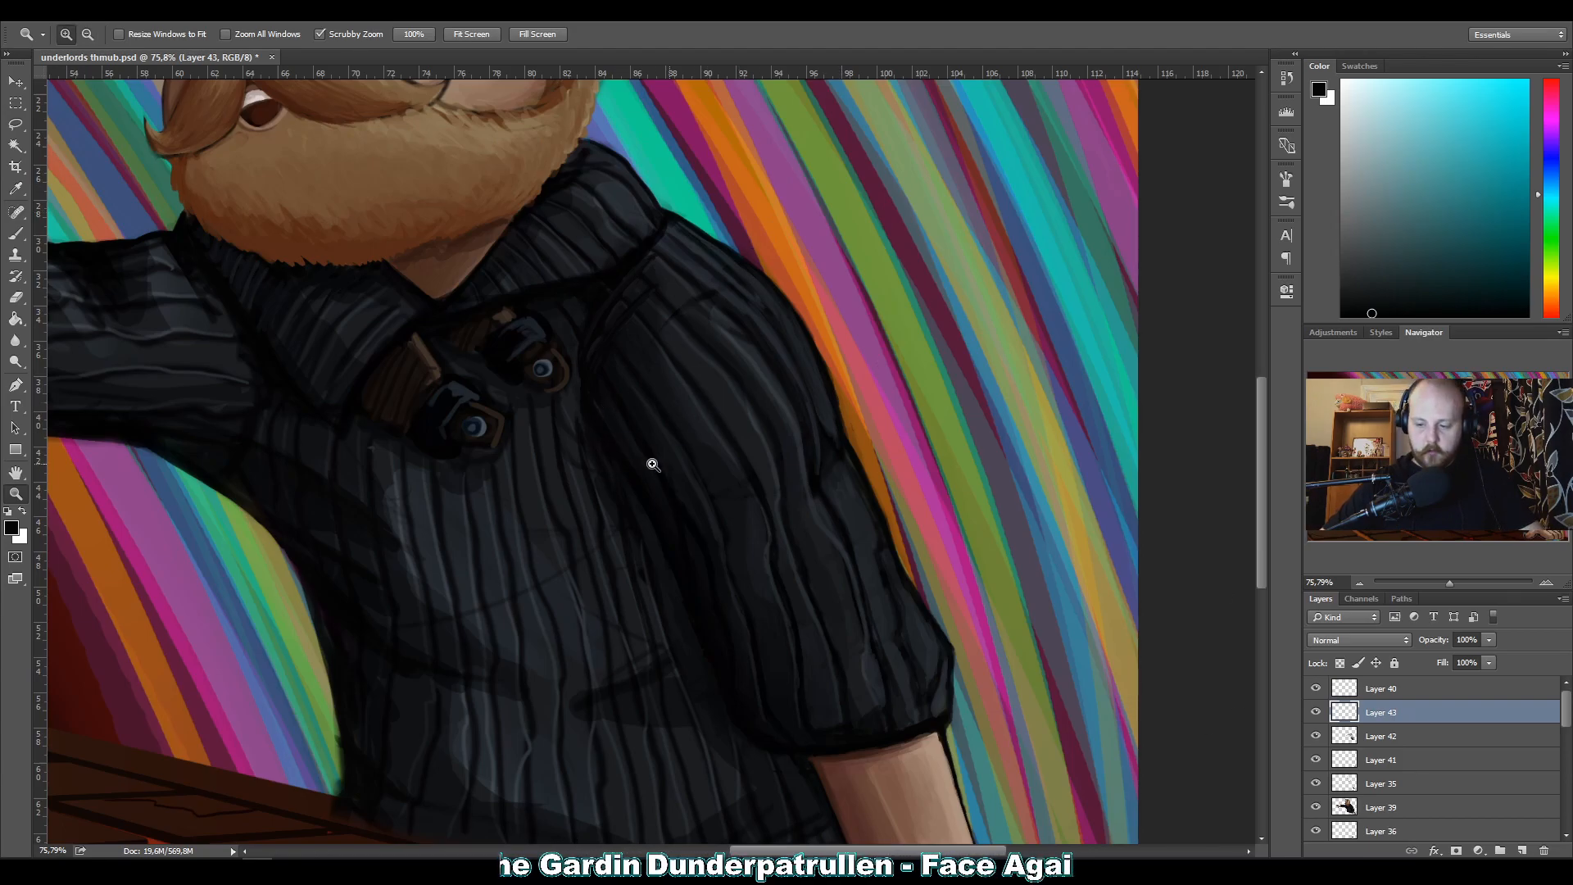
key("b")
left_click(644, 410, "alt")
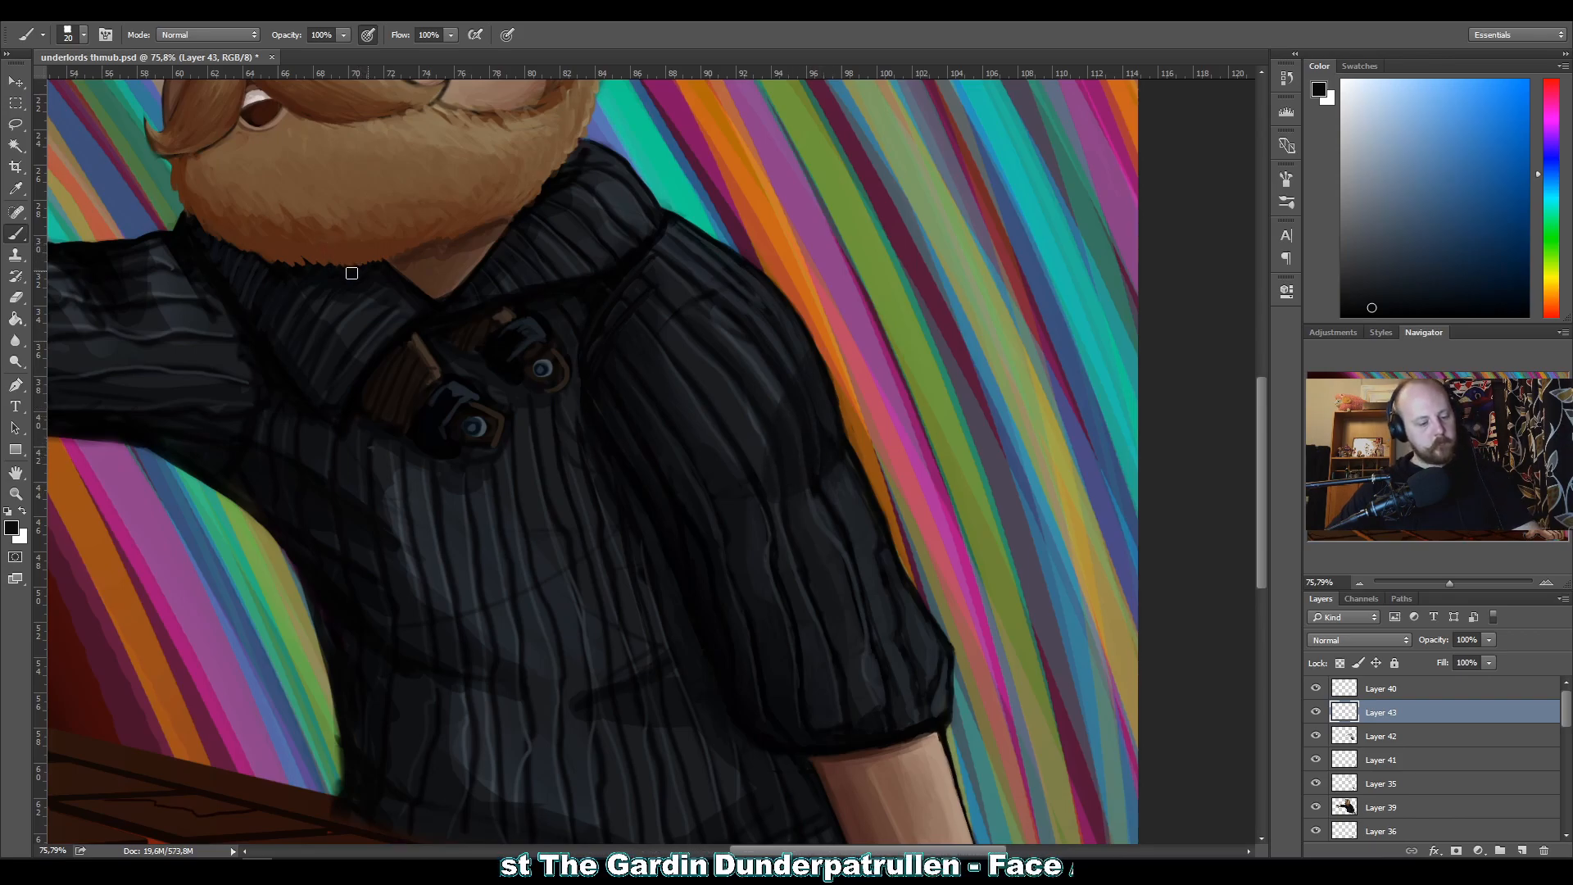
key("z")
mouse_move(537, 389)
left_mouse_down()
mouse_move(387, 374)
mouse_move(513, 403)
mouse_move(723, 407)
left_mouse_up()
key("b")
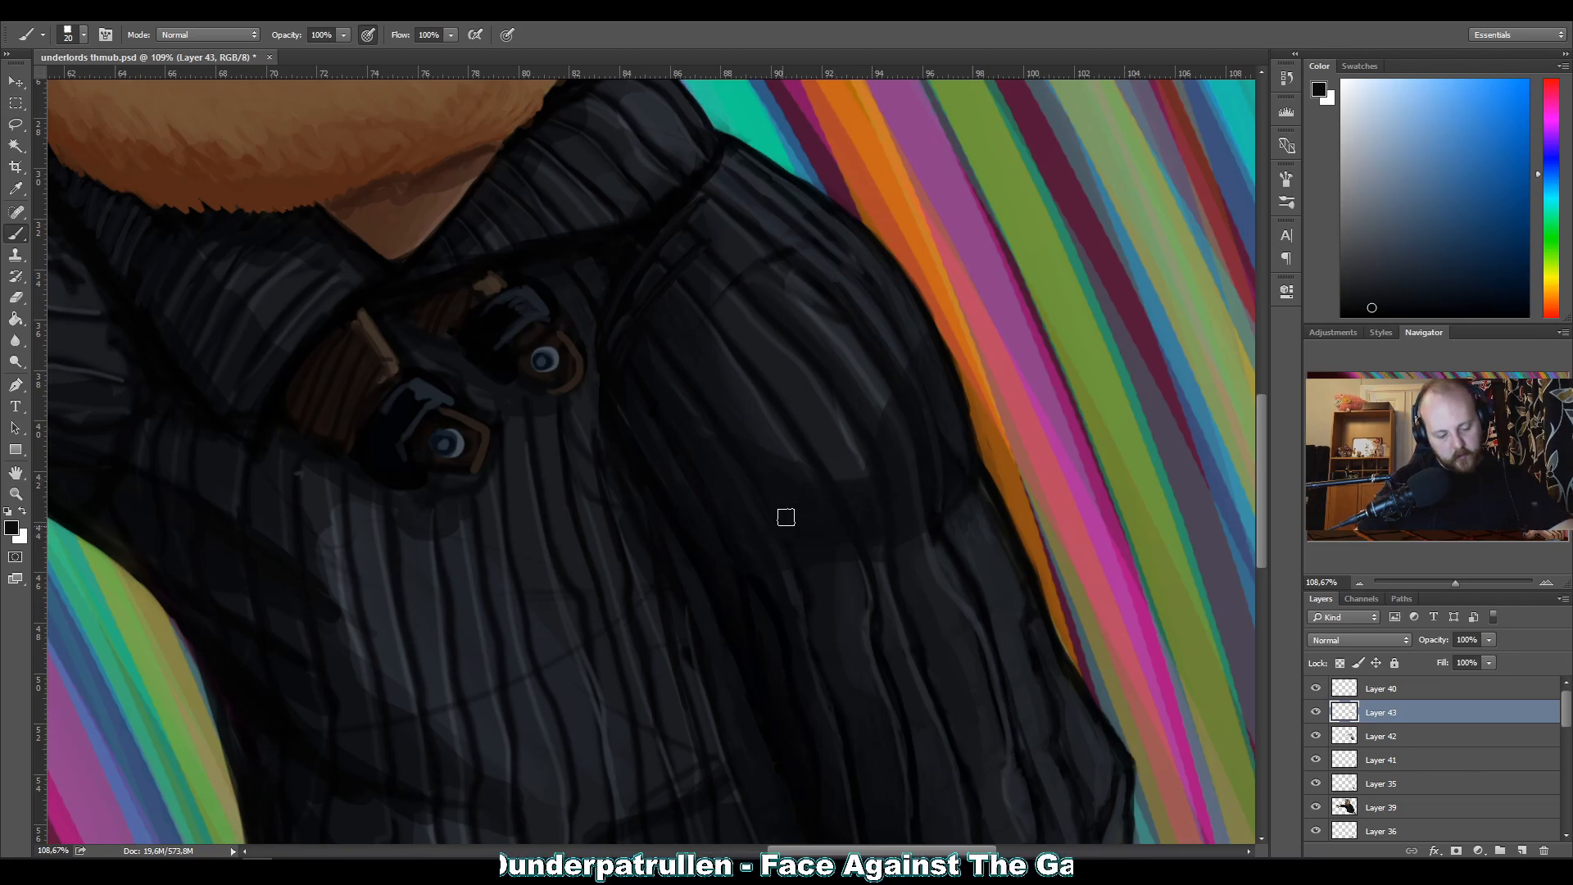
Set the sleeve shadow layer to Multiply at 42% opacity and save the document.
left_click(1337, 636)
left_click(1331, 362)
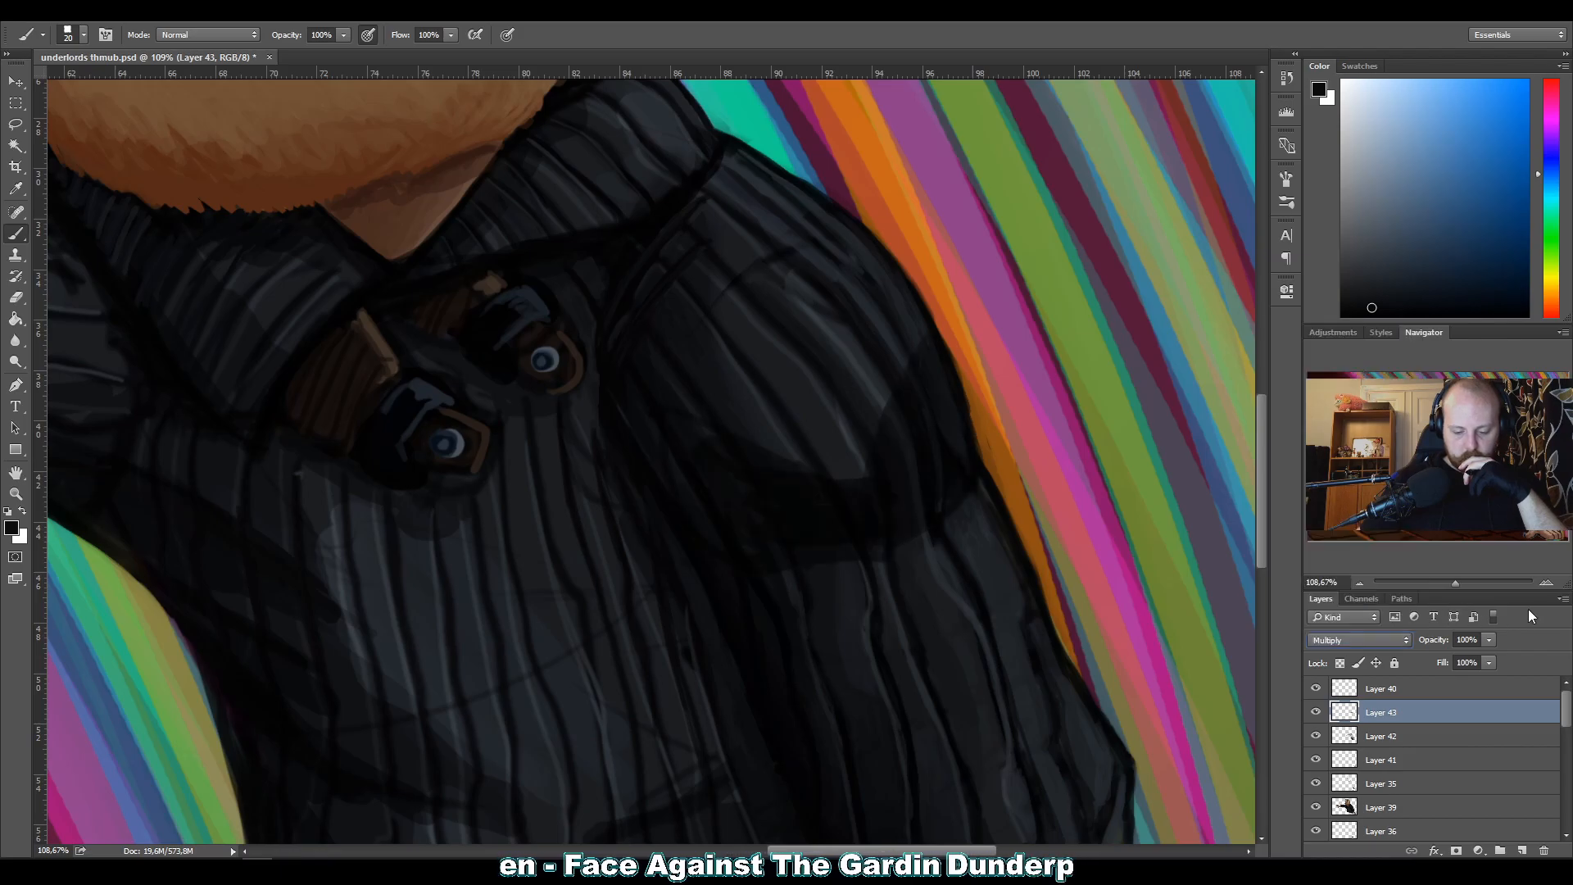
left_click(1491, 639)
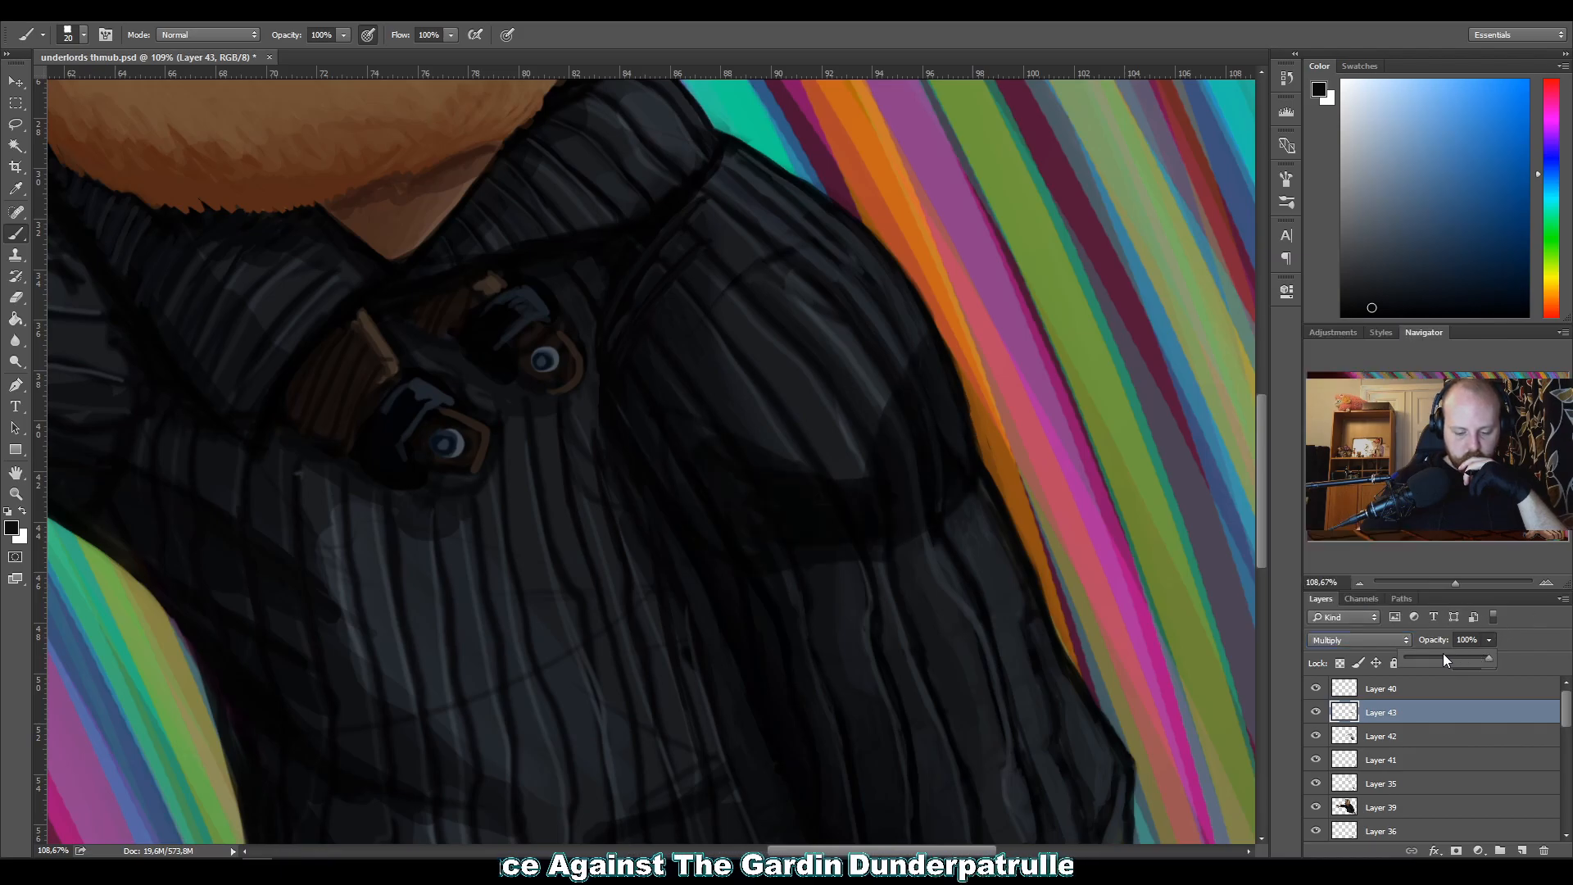
left_click(1540, 647)
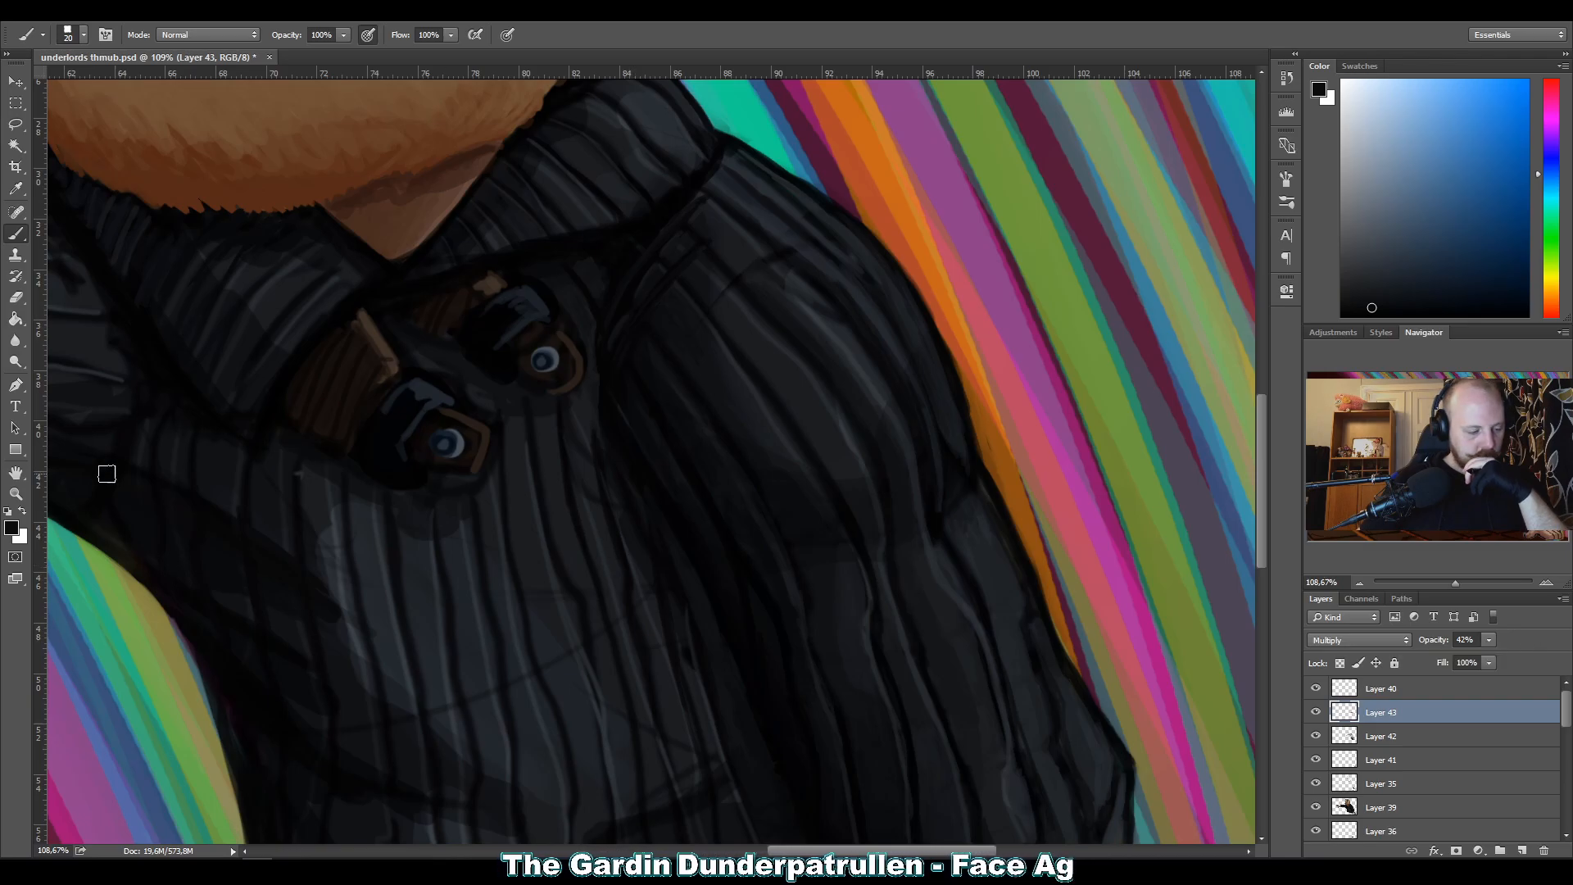
left_click(14, 493)
left_click_drag(615, 492, 516, 503)
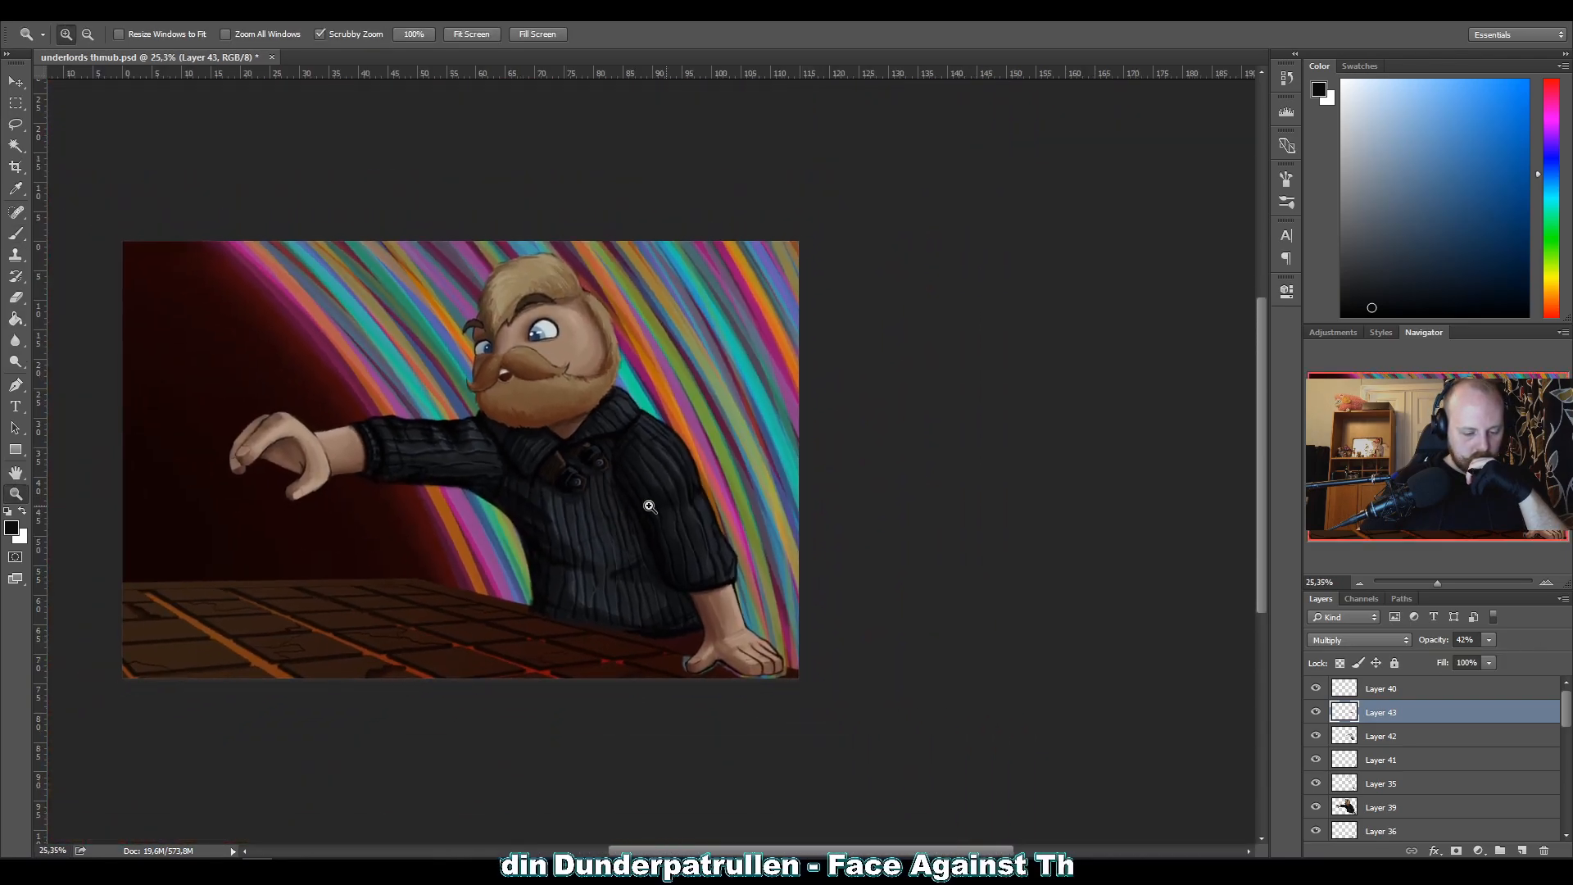
key("ctrl+s")
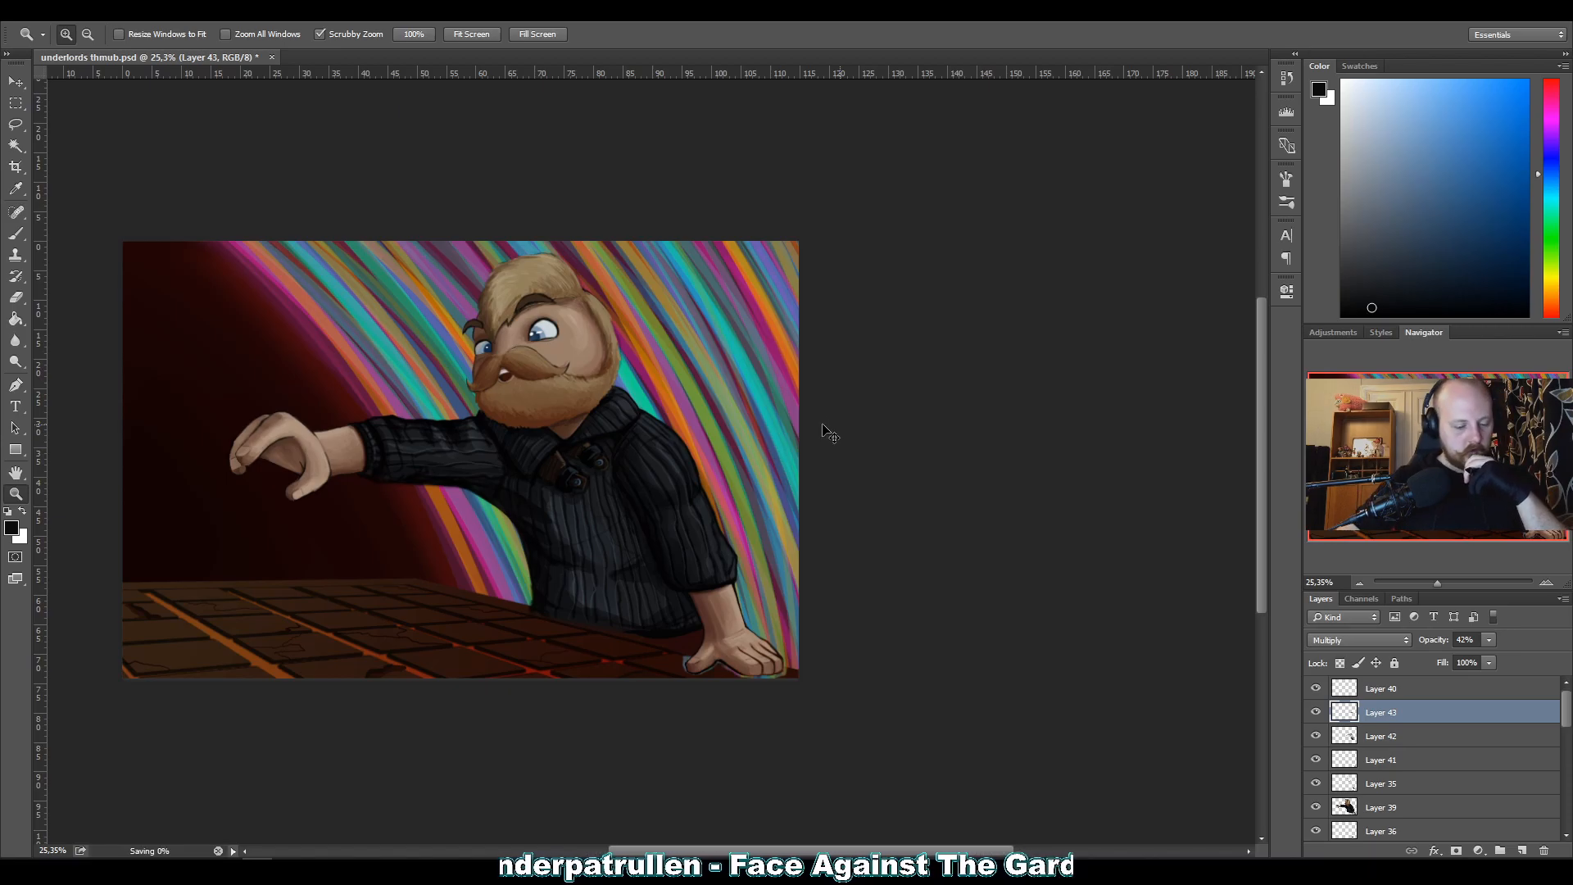
Look over the whole character and group the character layers from Layer 40 through Layer 39.
left_click_drag(610, 563, 639, 564)
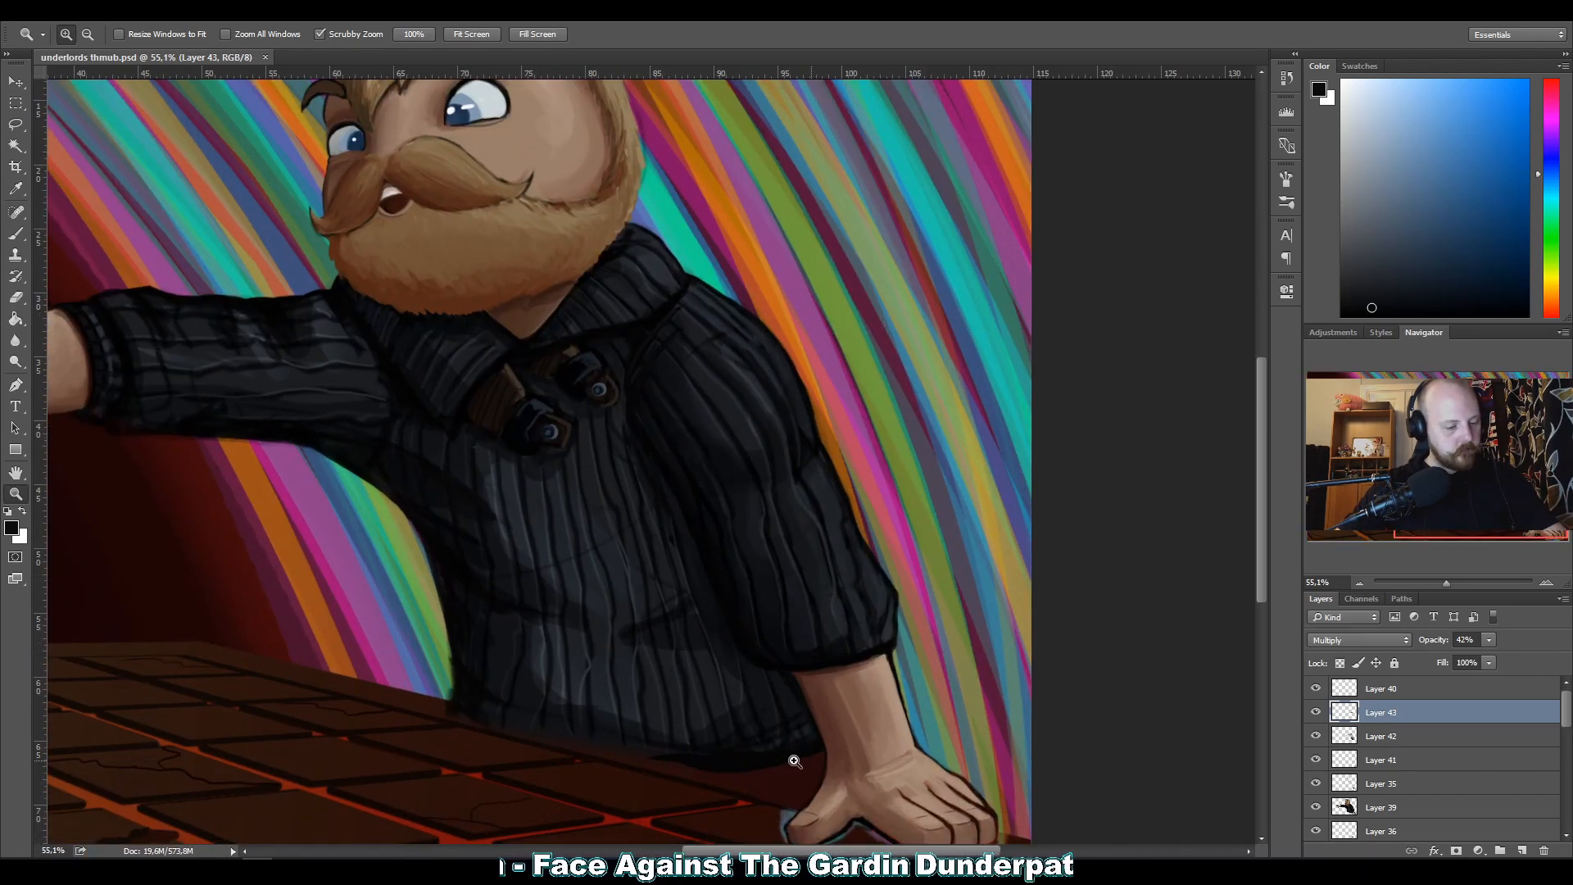
left_click_drag(347, 289, 551, 295)
left_click_drag(333, 322, 450, 466)
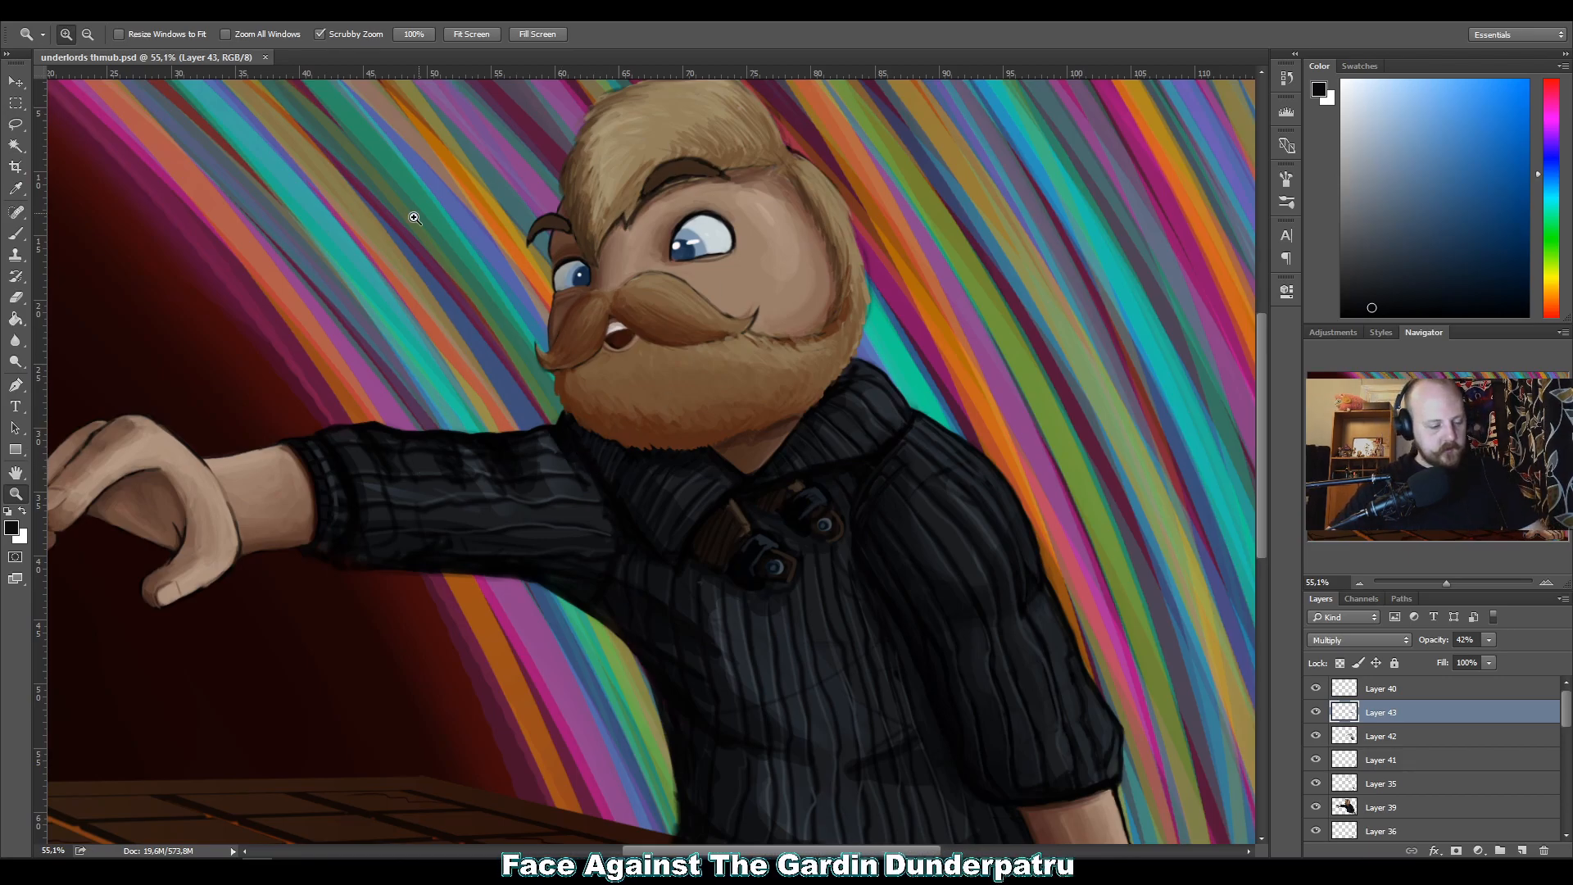
left_click_drag(414, 467, 353, 335)
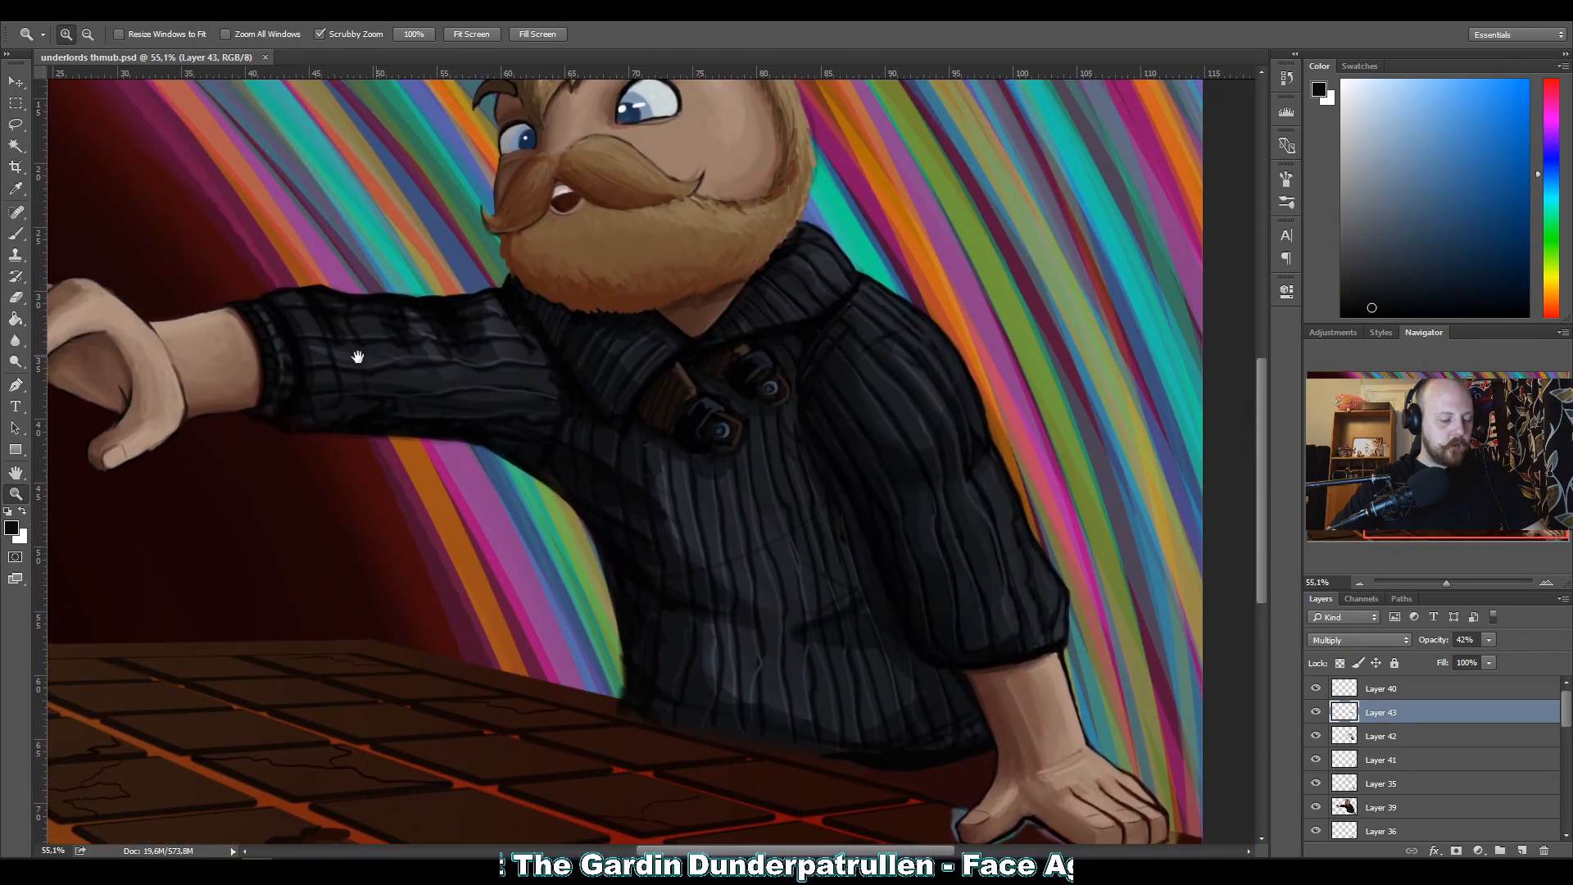
left_click_drag(452, 409, 493, 544)
left_click(1330, 688)
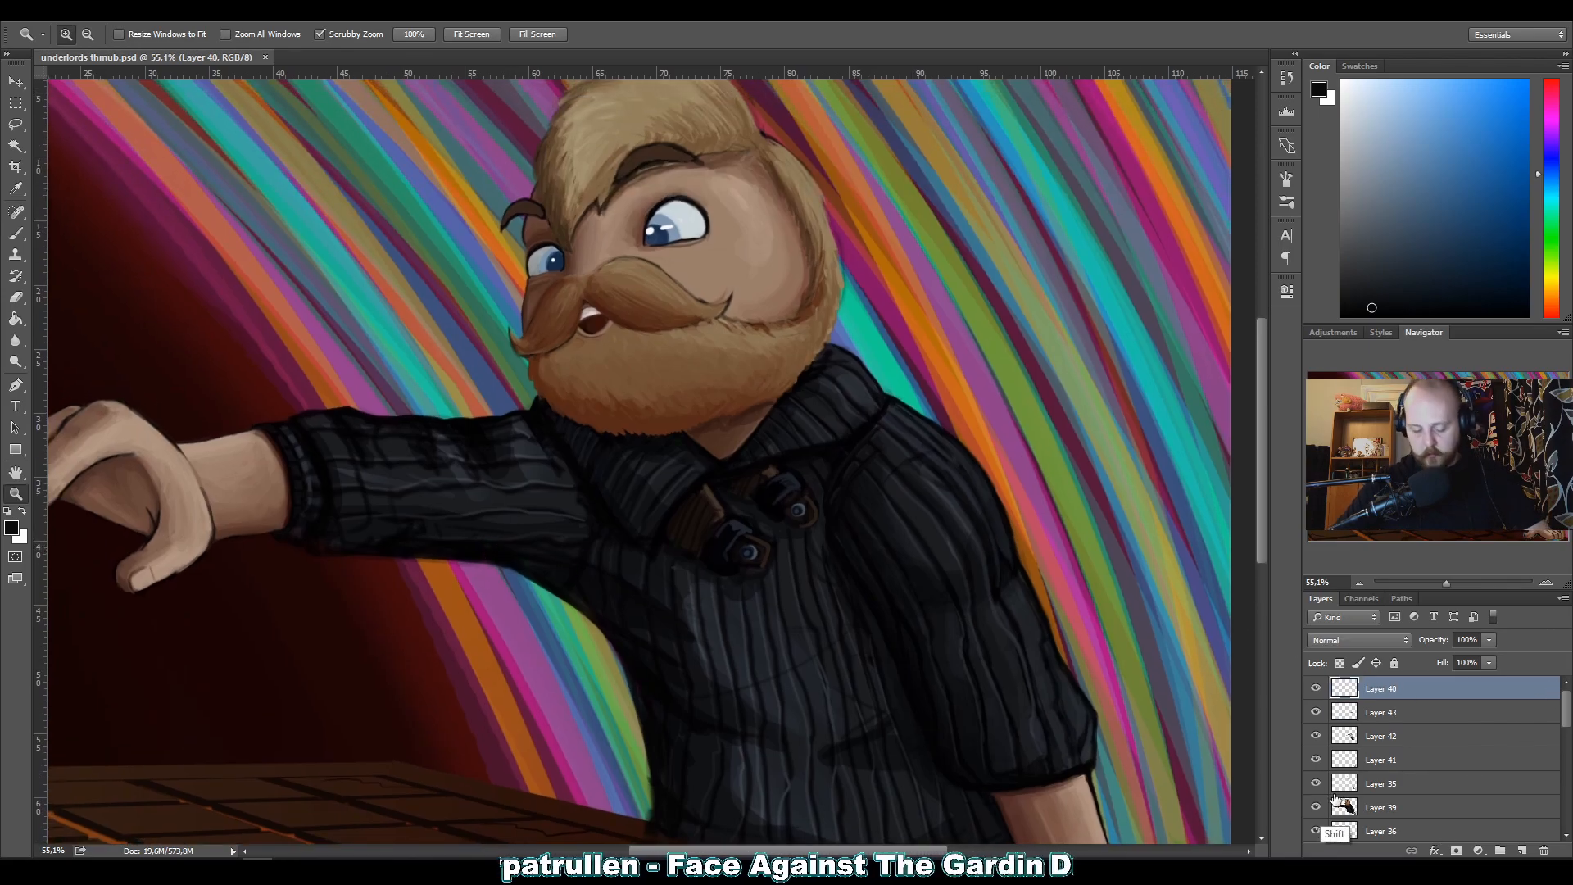
left_click(1337, 807, "shift")
left_click_drag(1509, 740, 1499, 850)
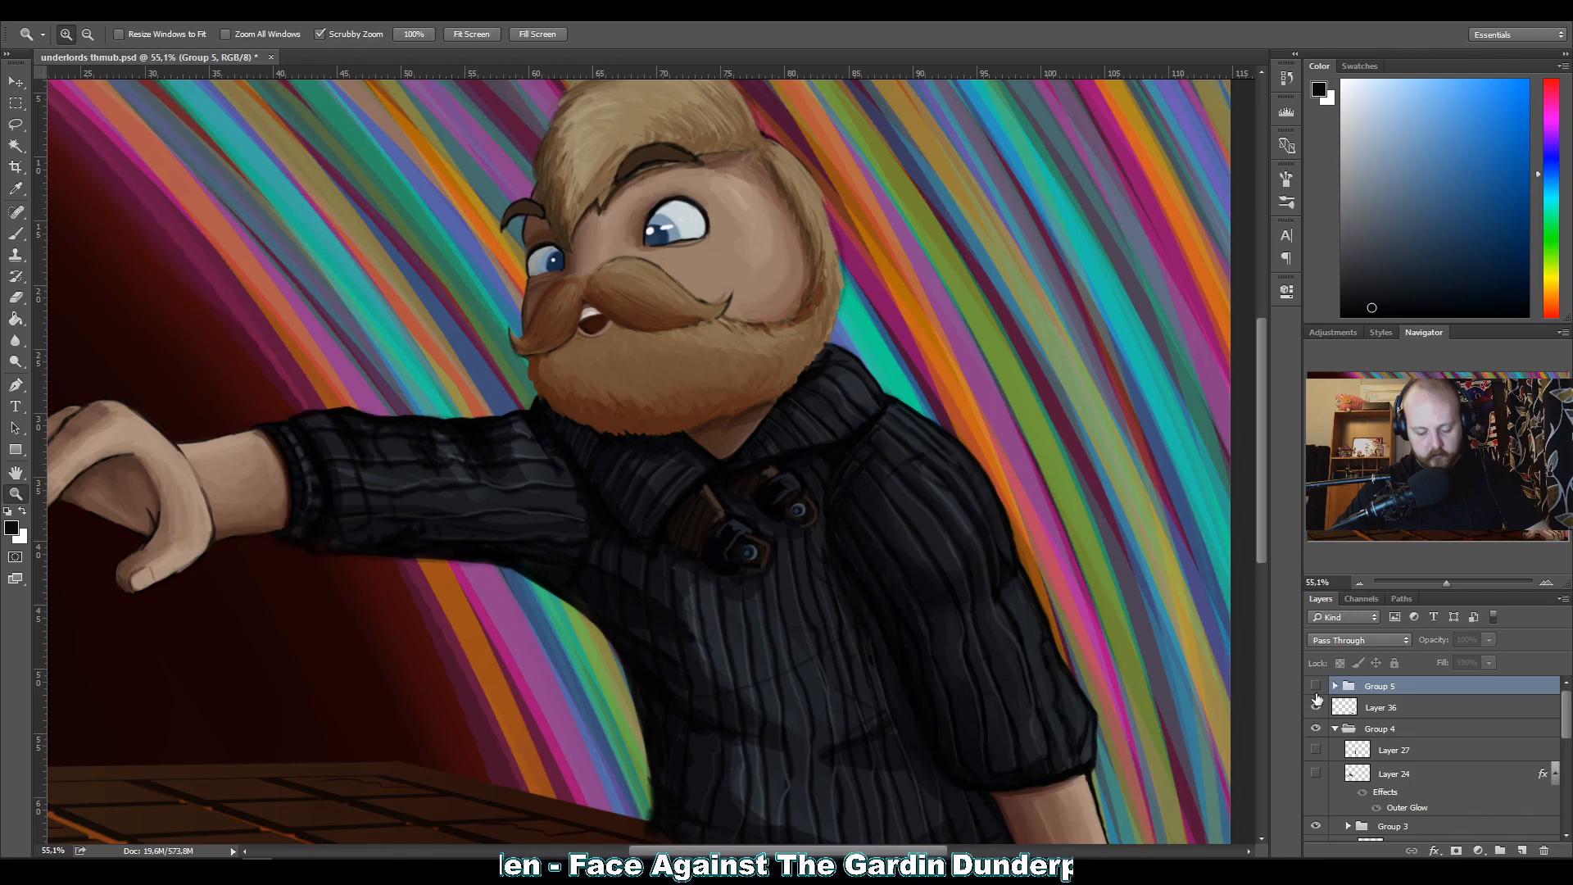
Check what Group 5 and Layer 36 contain by toggling their visibility, and move Layer 36 into Group 5.
left_click(1314, 686)
left_click(1315, 686)
left_click(1315, 707)
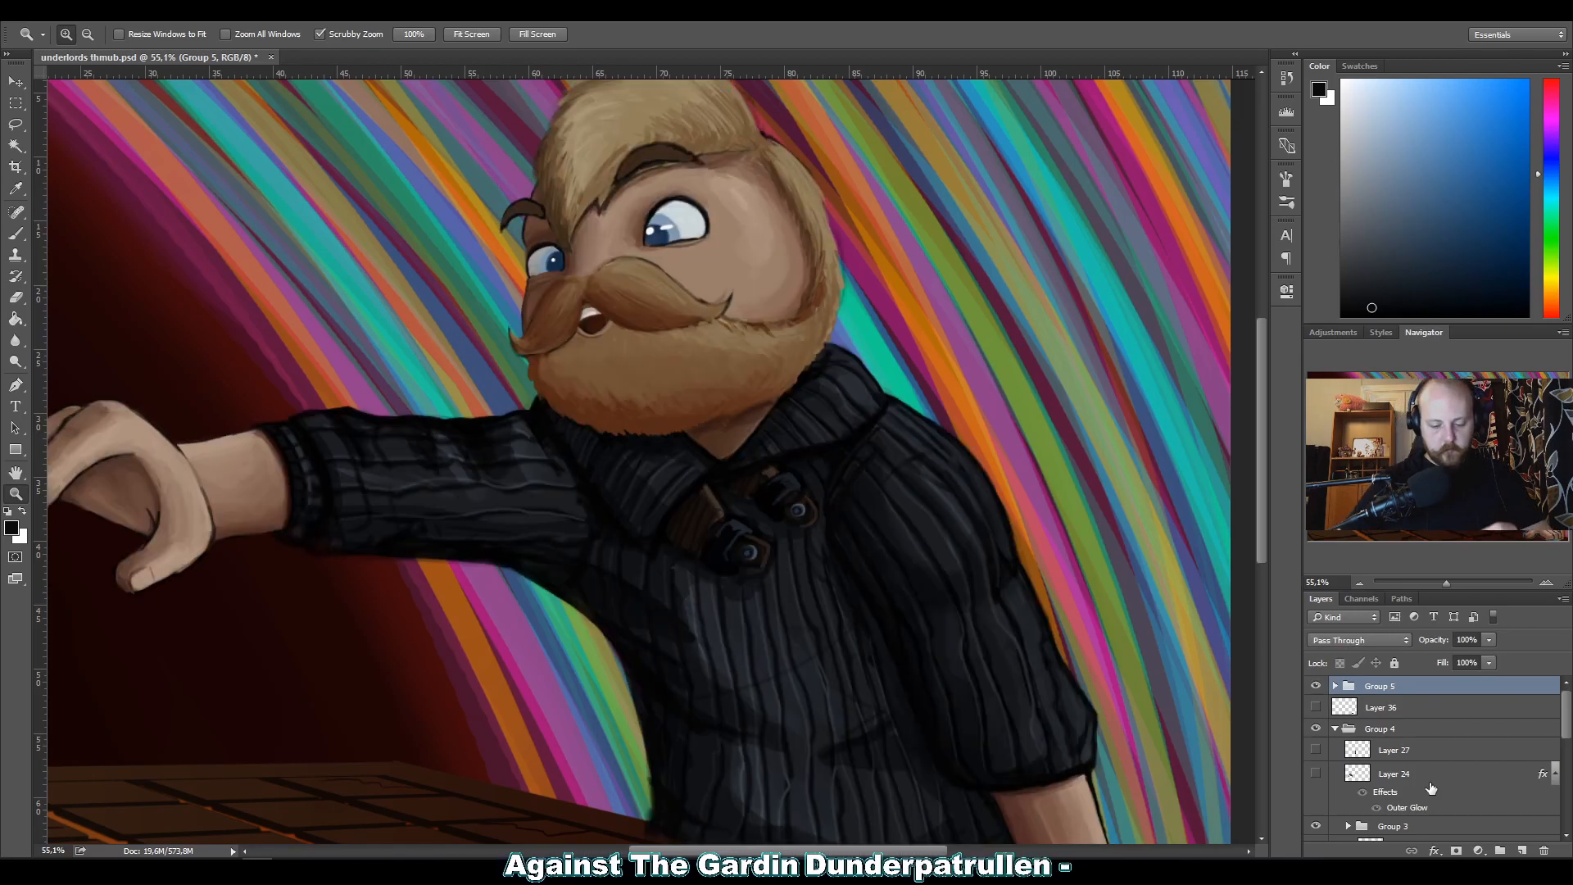
left_click(1315, 686)
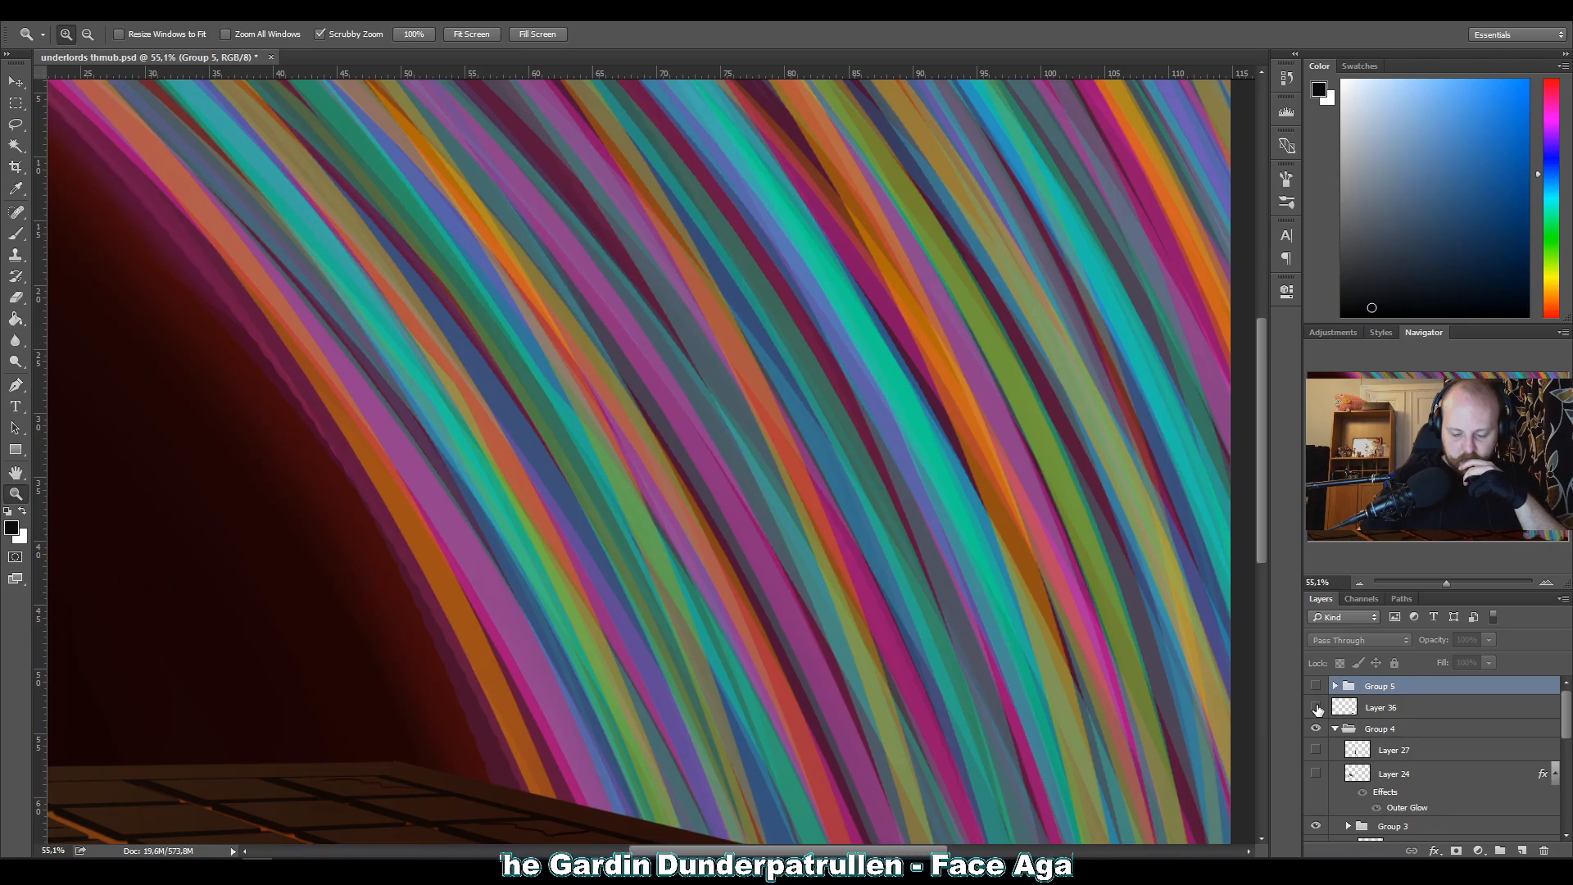
left_click_drag(1442, 537, 1452, 556)
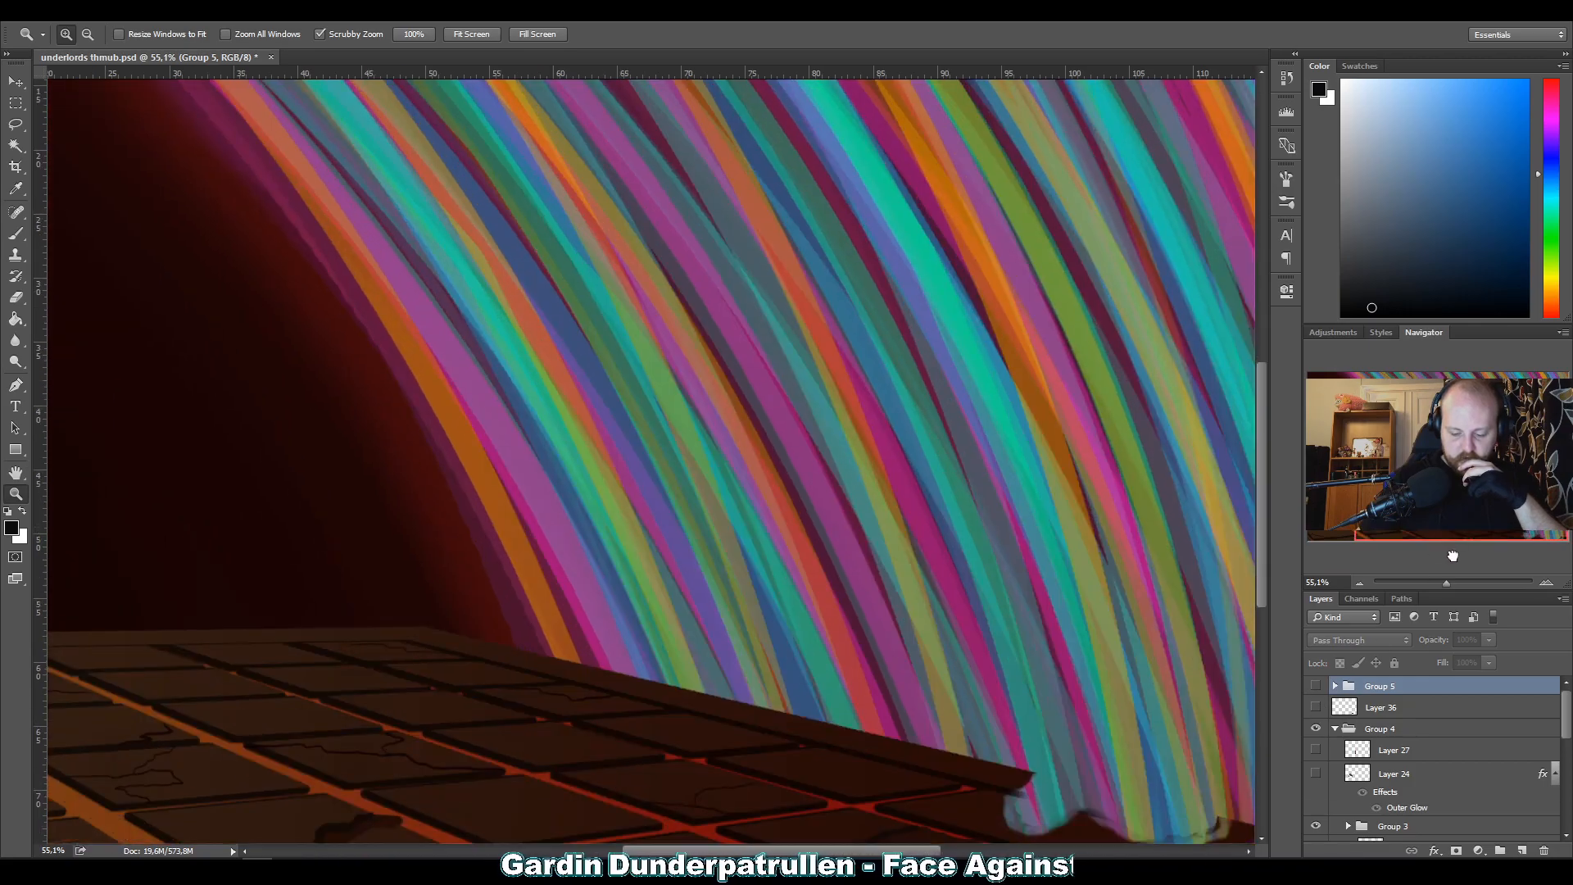
left_click(1316, 707)
left_click(1316, 707)
left_click(1315, 685)
left_click_drag(1335, 708, 1352, 692)
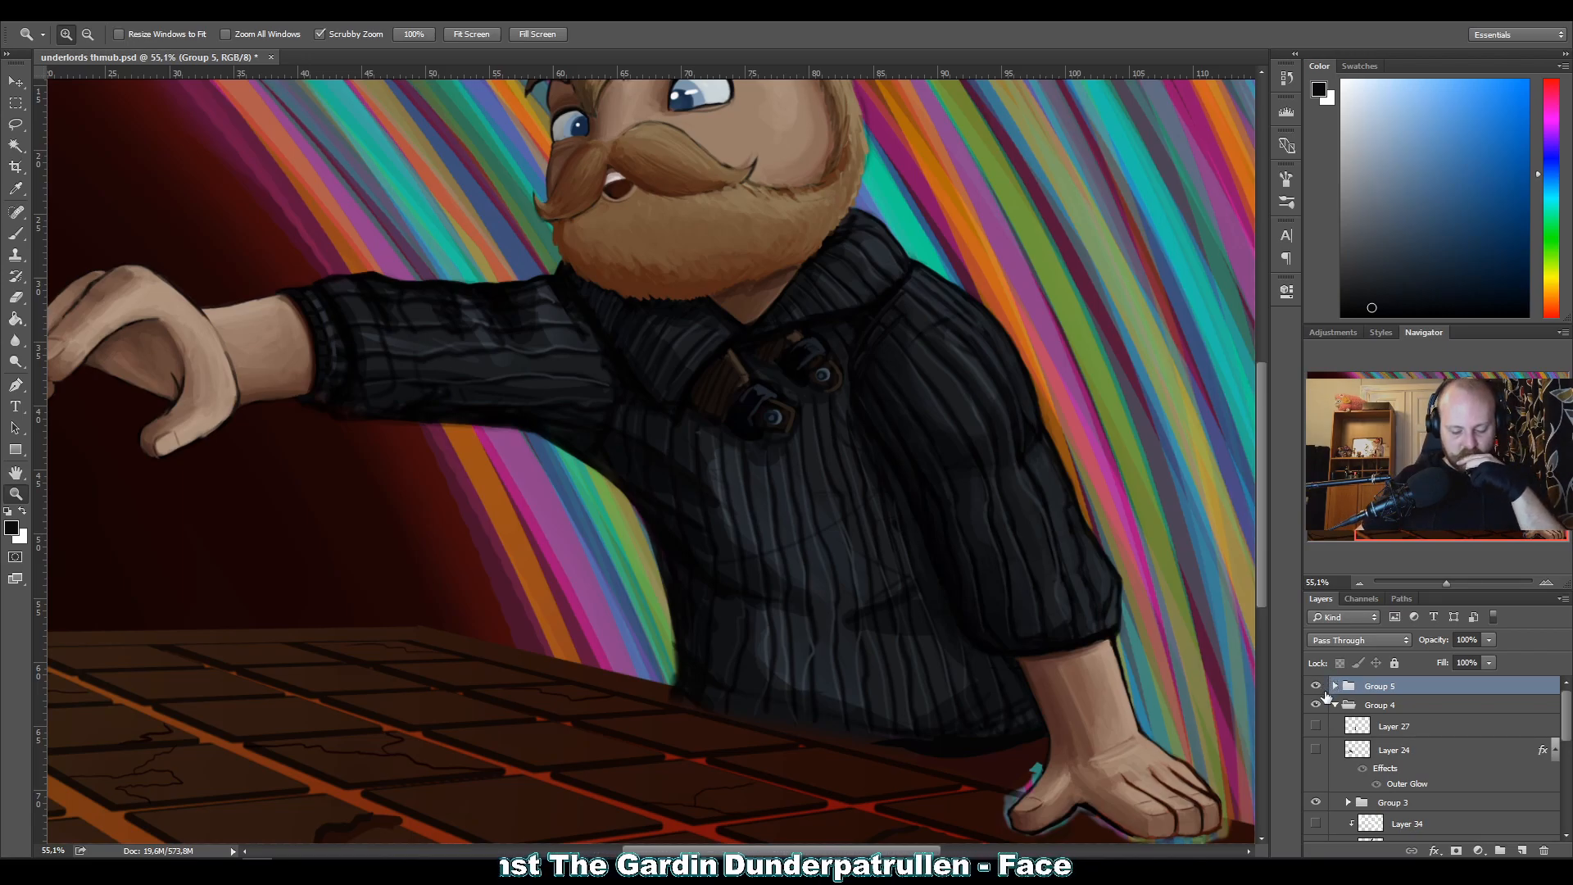
Compare the character with the Group 4 background hidden and shown, and view the whole composition.
left_click(1316, 706)
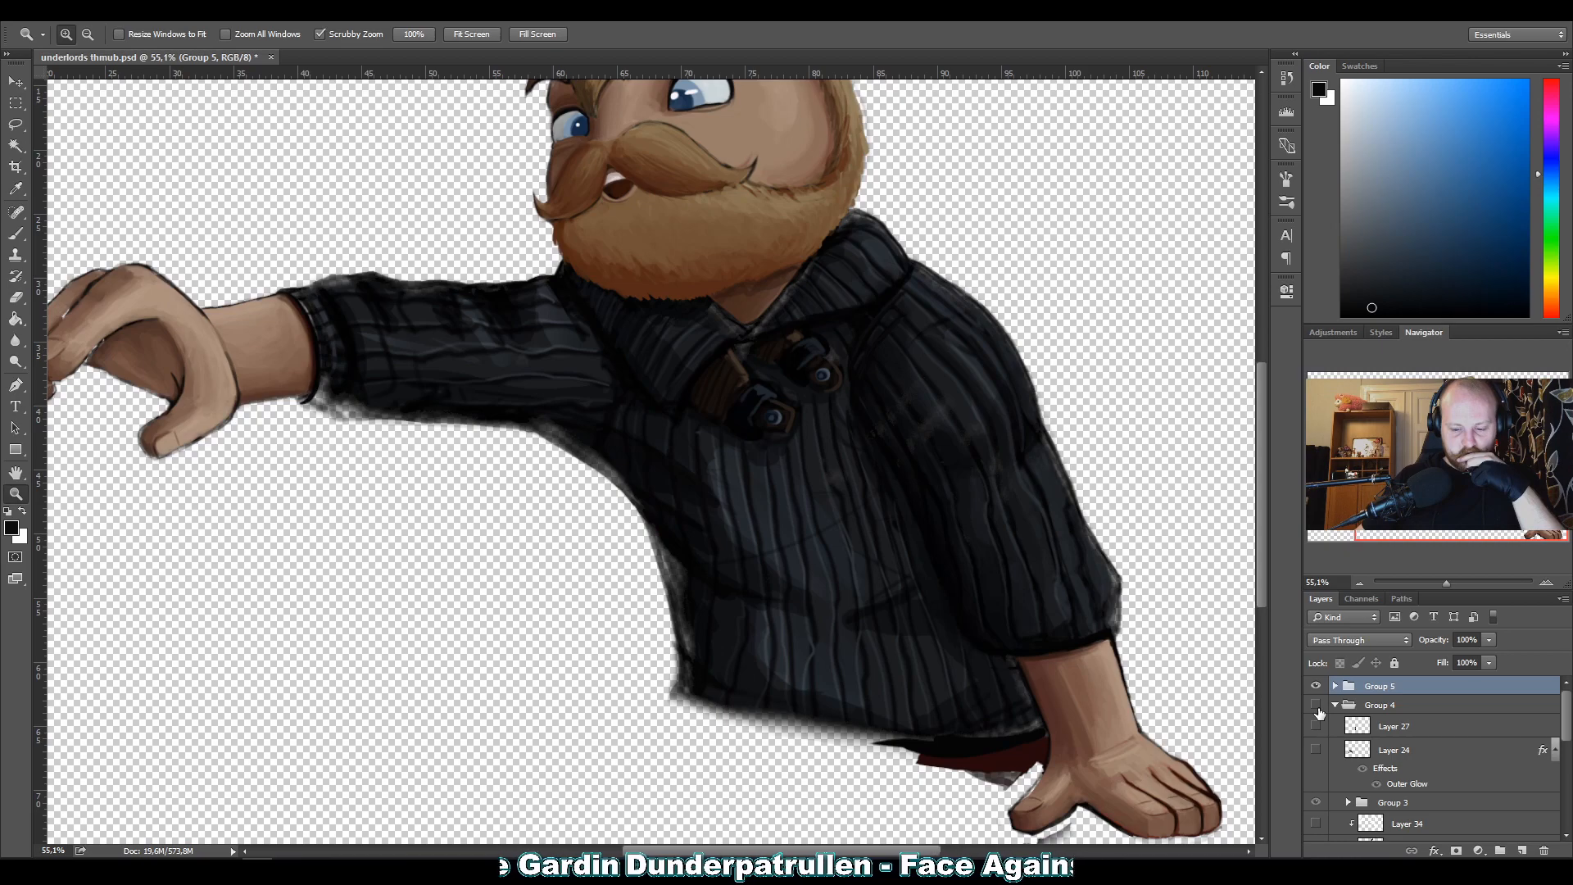
left_click(1316, 706)
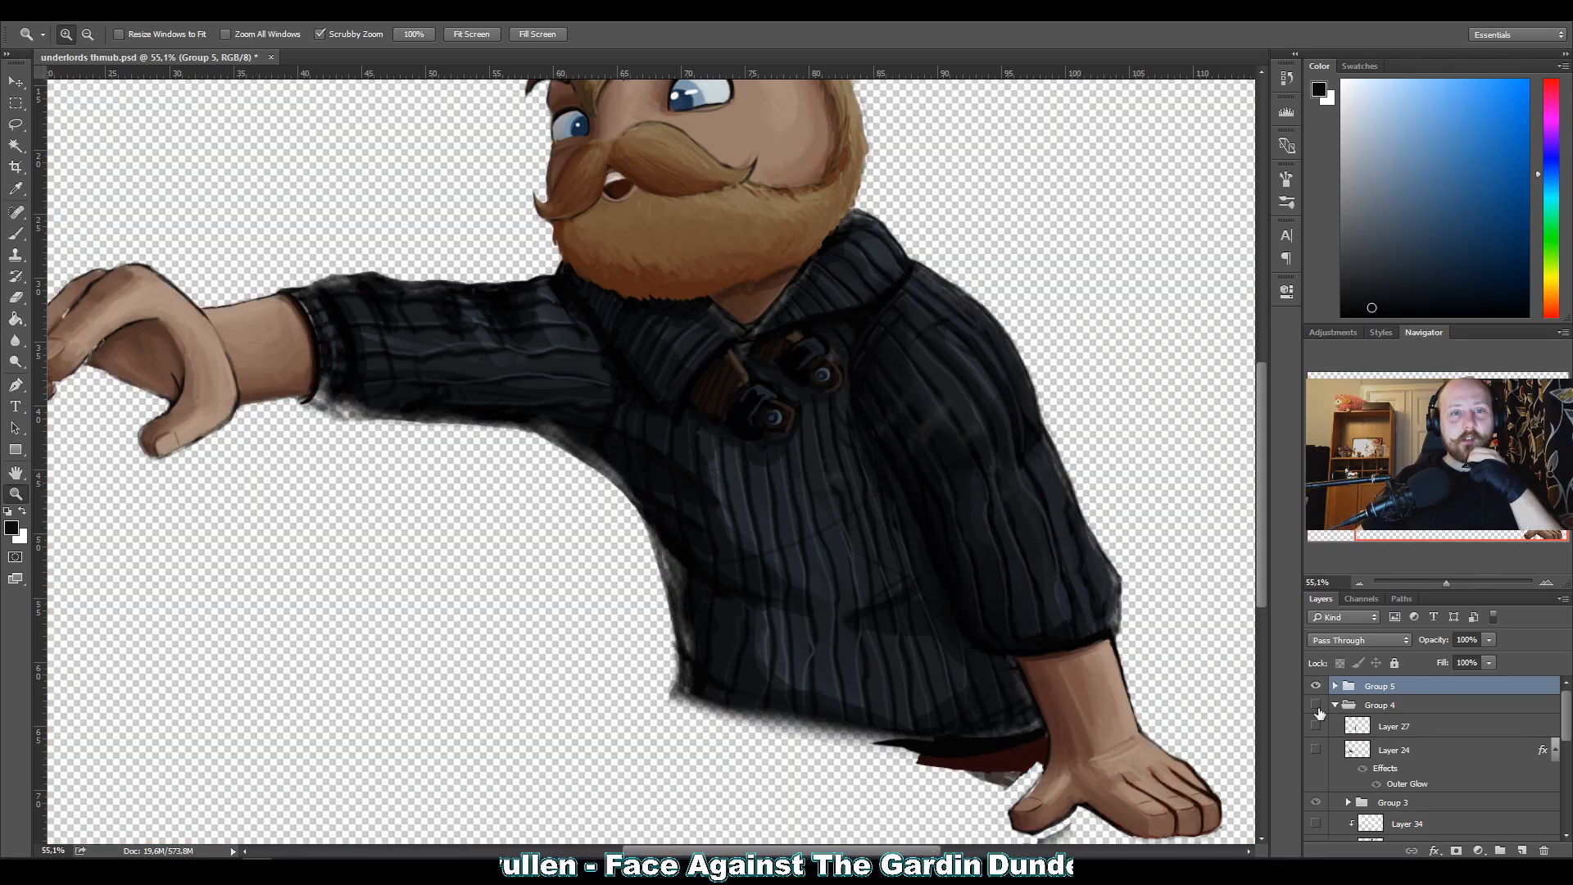
left_click(1316, 706)
left_click(1316, 706)
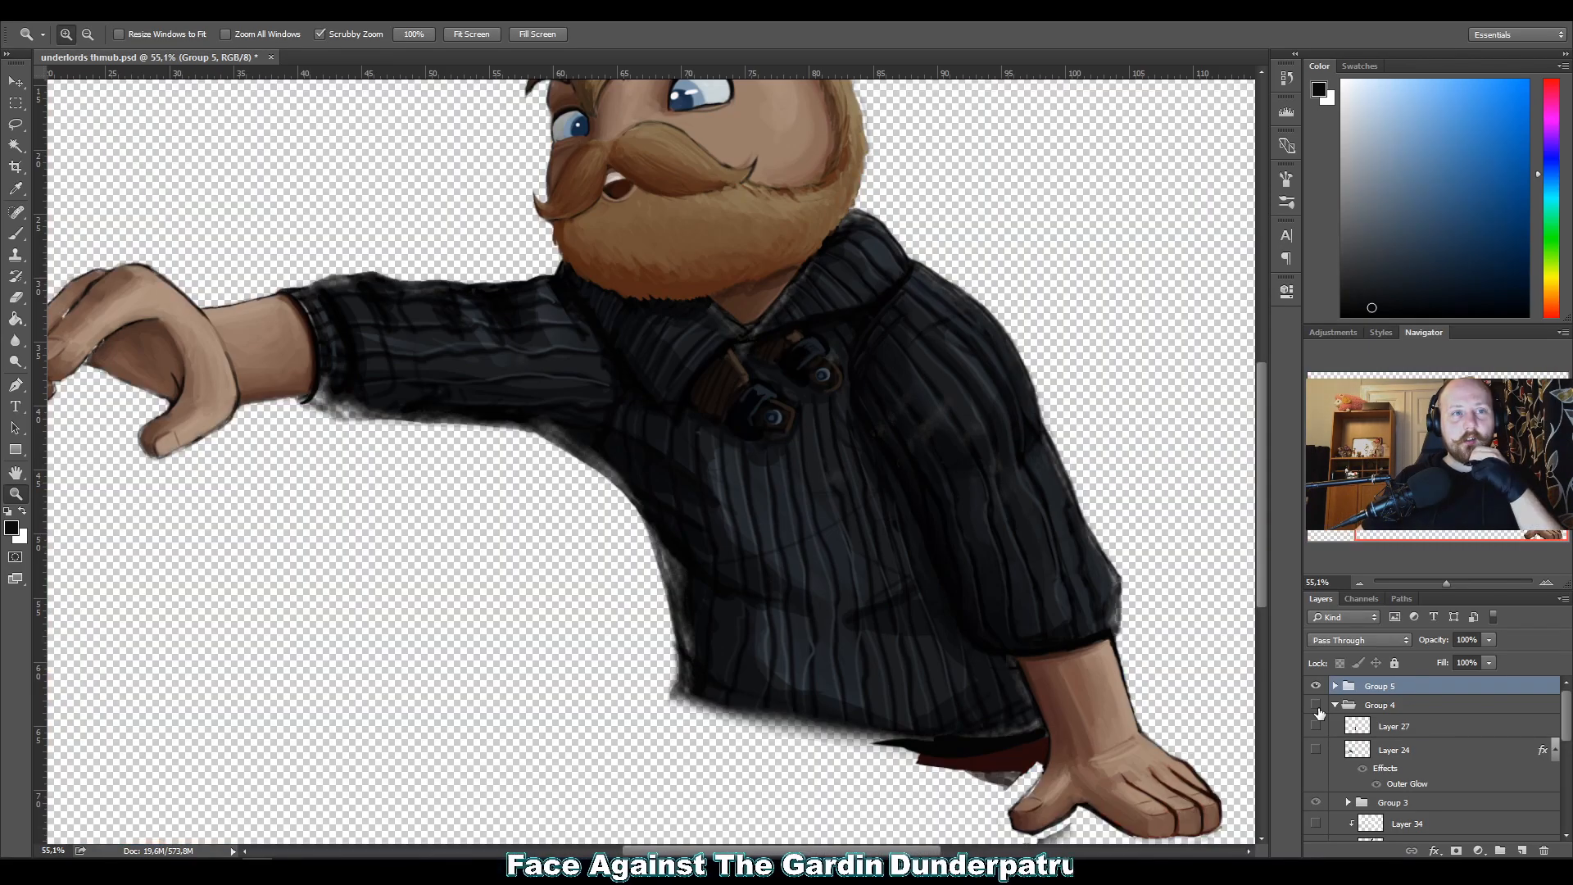
left_click(1316, 706)
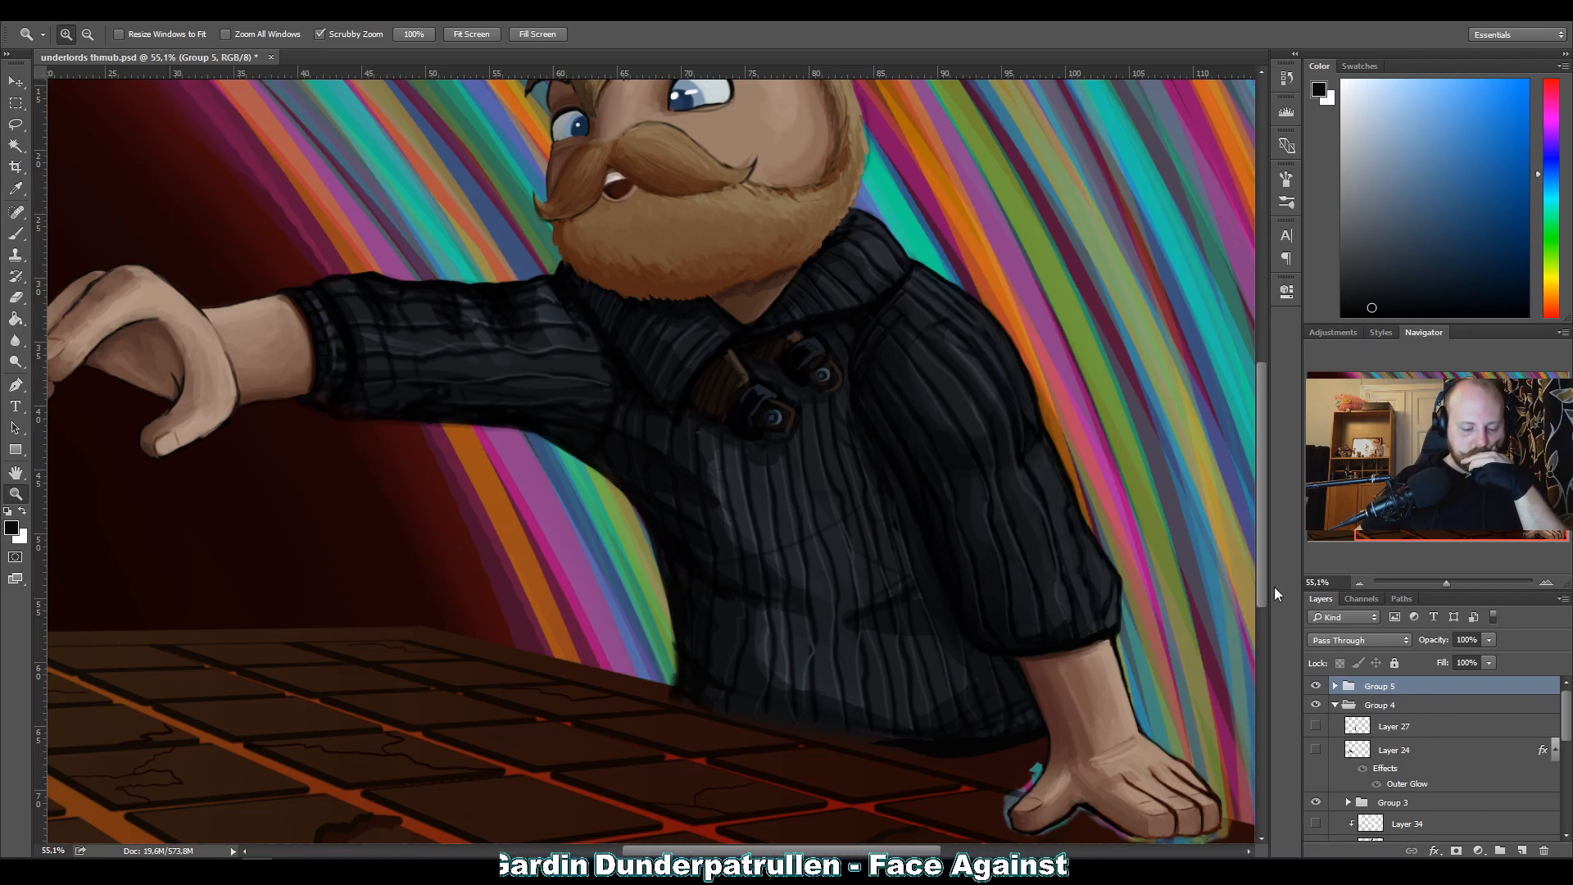
left_click_drag(1241, 564, 1342, 751)
left_click_drag(990, 436, 888, 436)
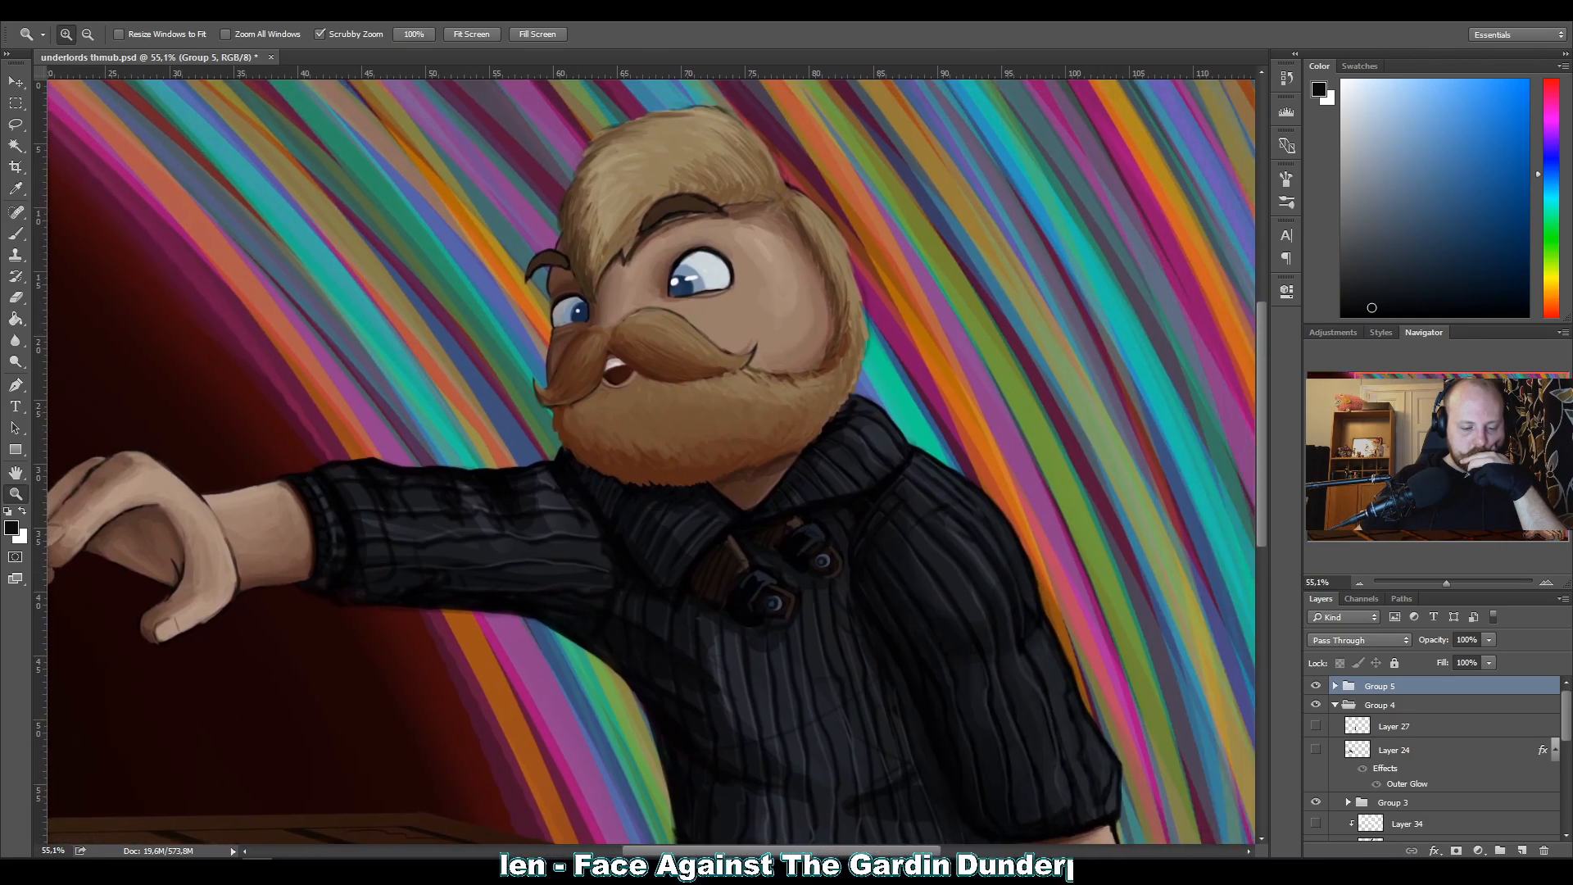
left_click_drag(478, 474, 445, 519)
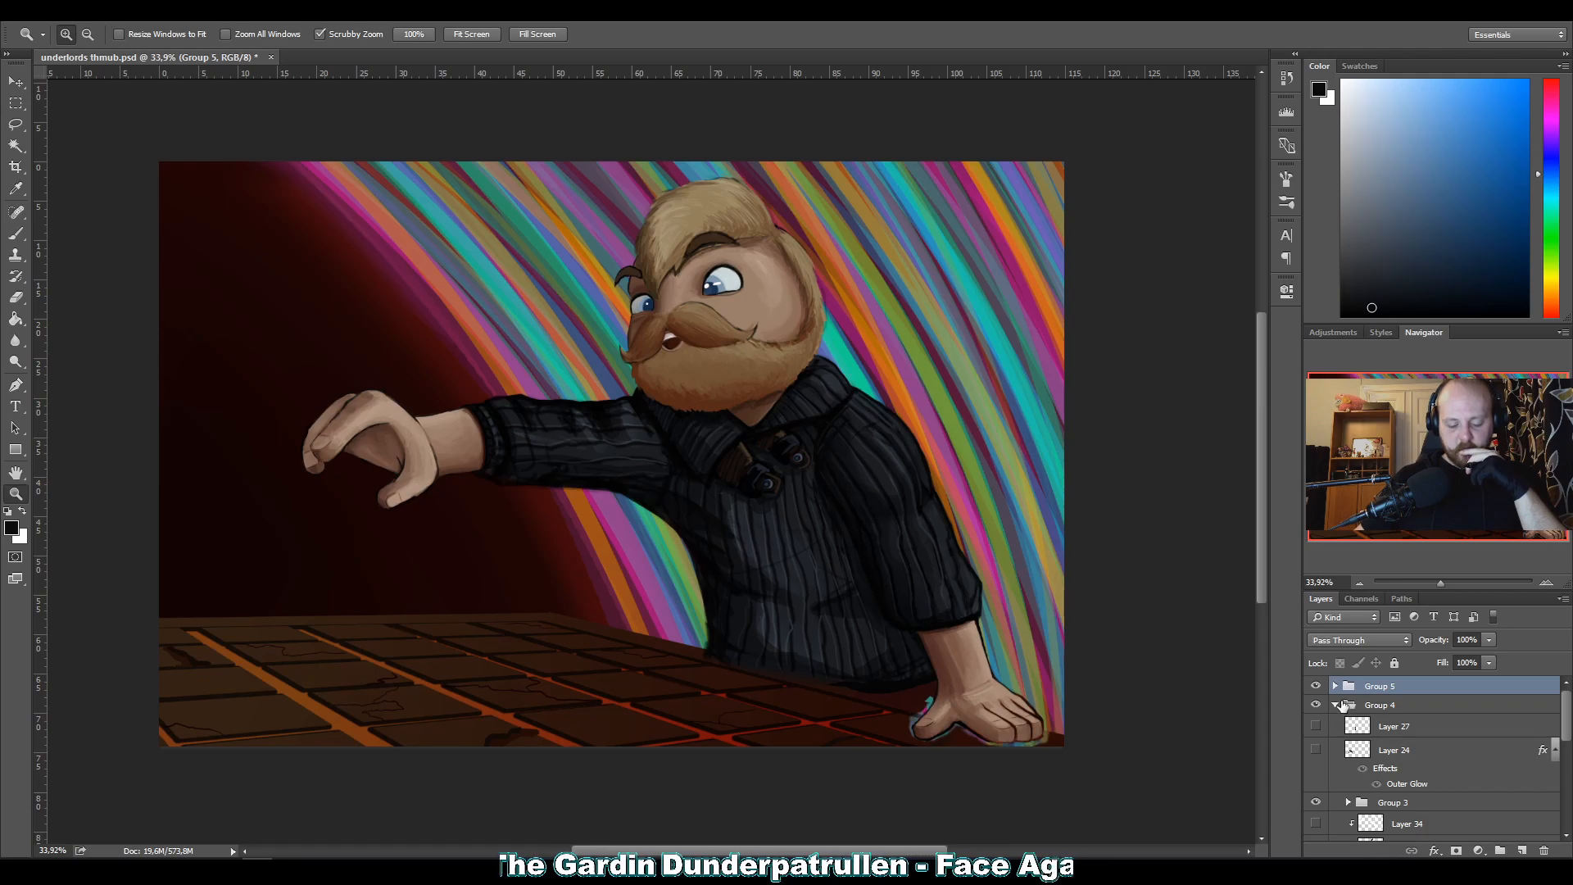
Identify the plain brown Layer 0 at the bottom of Group 4, select it, and hide Group 4.
scroll(1340, 706, "down", 5)
scroll(1376, 787, "down", 4)
left_click(1318, 829)
left_click(1317, 829)
mouse_move(1357, 826)
left_mouse_down()
mouse_move(1359, 842)
mouse_move(1363, 825)
left_mouse_up()
scroll(1363, 824, "up", 4)
scroll(1343, 720, "up", 2)
left_click(1314, 706)
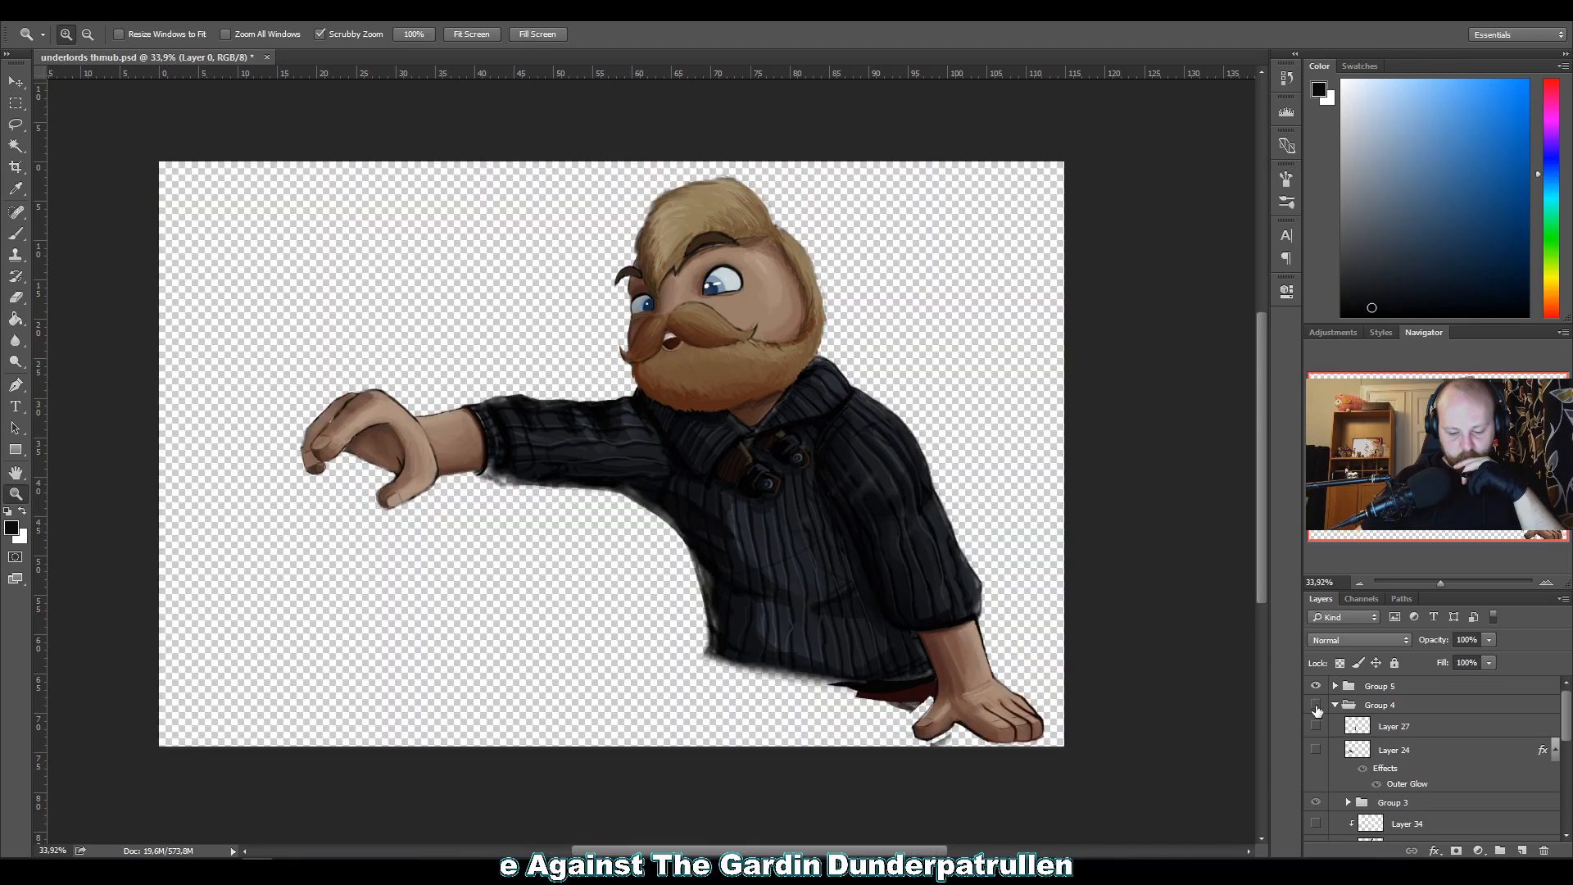
Move Layer 0 out of Group 4 to the bottom of the layer stack and add an empty layer above it.
left_click(1333, 706)
left_click(1333, 706)
scroll(1377, 801, "down", 5)
left_click_drag(1374, 832, 1365, 742)
left_click(1334, 728)
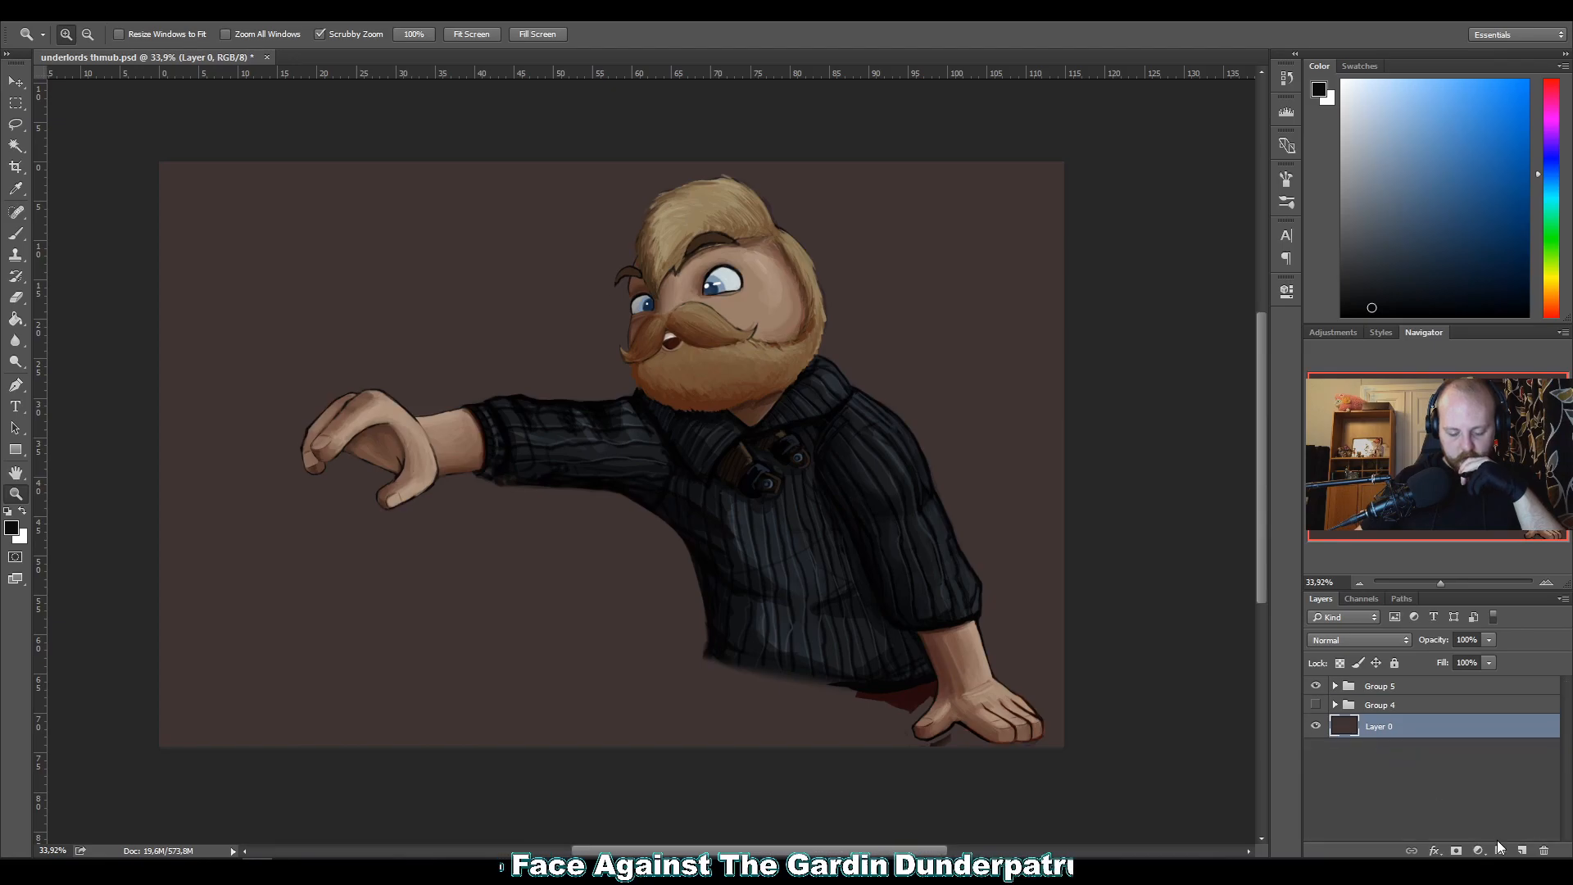
left_click(1519, 849)
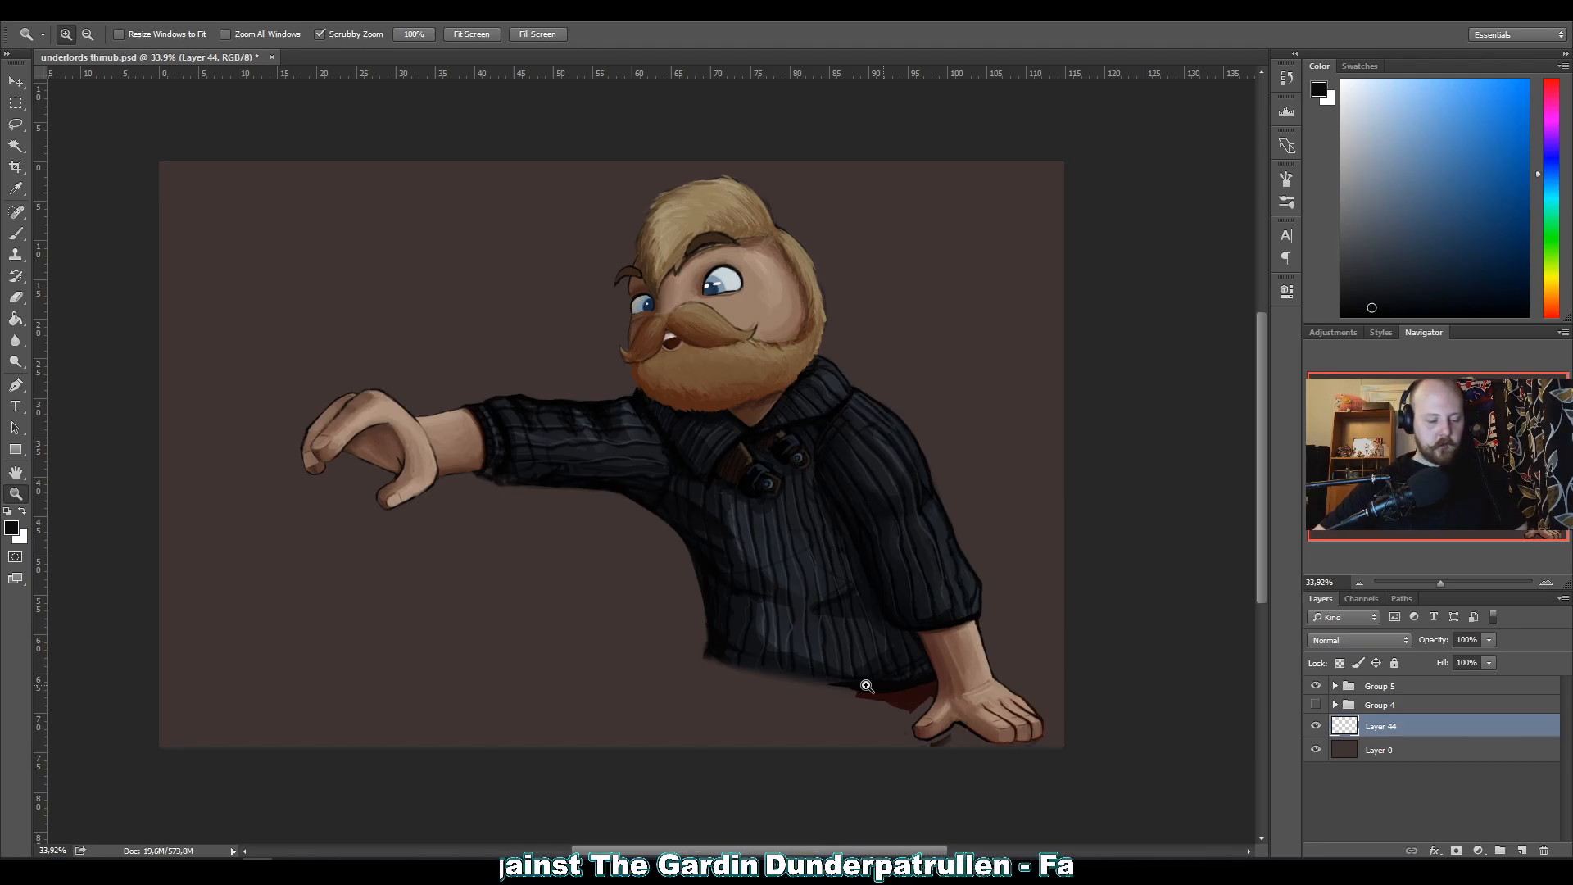
Sketch rough black ground lines from the supporting hand to a corner behind the sweater's hem and out to the canvas's far edge.
key("b")
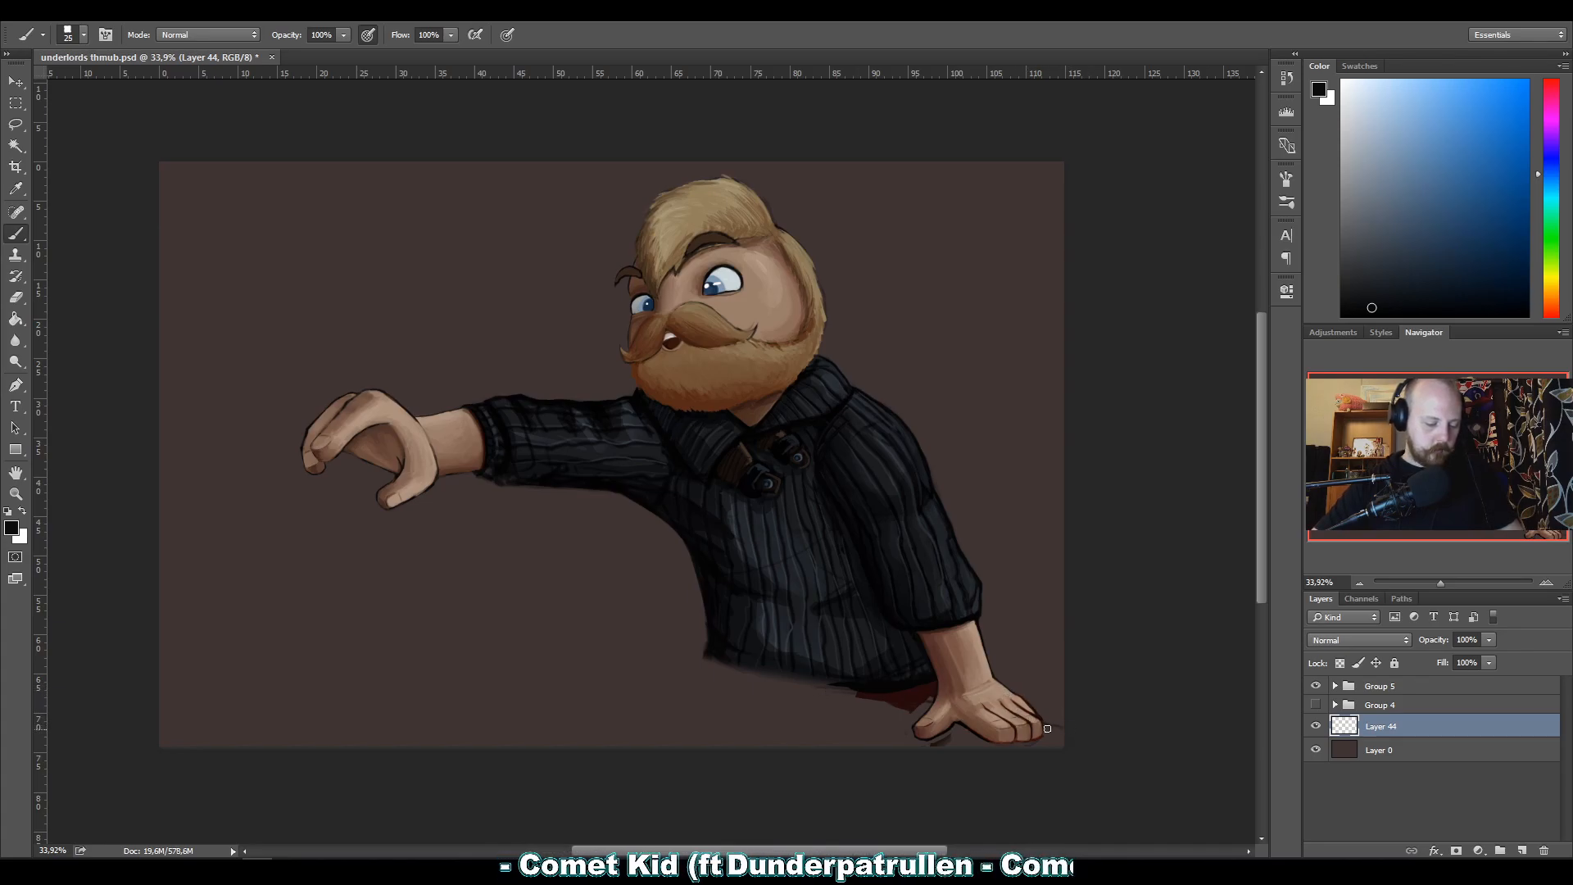
mouse_move(981, 714)
left_mouse_down()
mouse_move(675, 657)
mouse_move(1030, 715)
mouse_move(627, 653)
left_mouse_up()
left_click_drag(1054, 734, 609, 655)
left_click_drag(1062, 732, 578, 640)
mouse_move(713, 662)
left_mouse_down()
mouse_move(530, 639)
mouse_move(201, 689)
left_mouse_up()
left_click_drag(201, 690, 626, 632)
left_click_drag(566, 640, 159, 697)
left_click_drag(160, 696, 577, 638)
left_click_drag(484, 652, 56, 709)
left_click_drag(591, 638, 101, 620)
left_click_drag(365, 632, 159, 614)
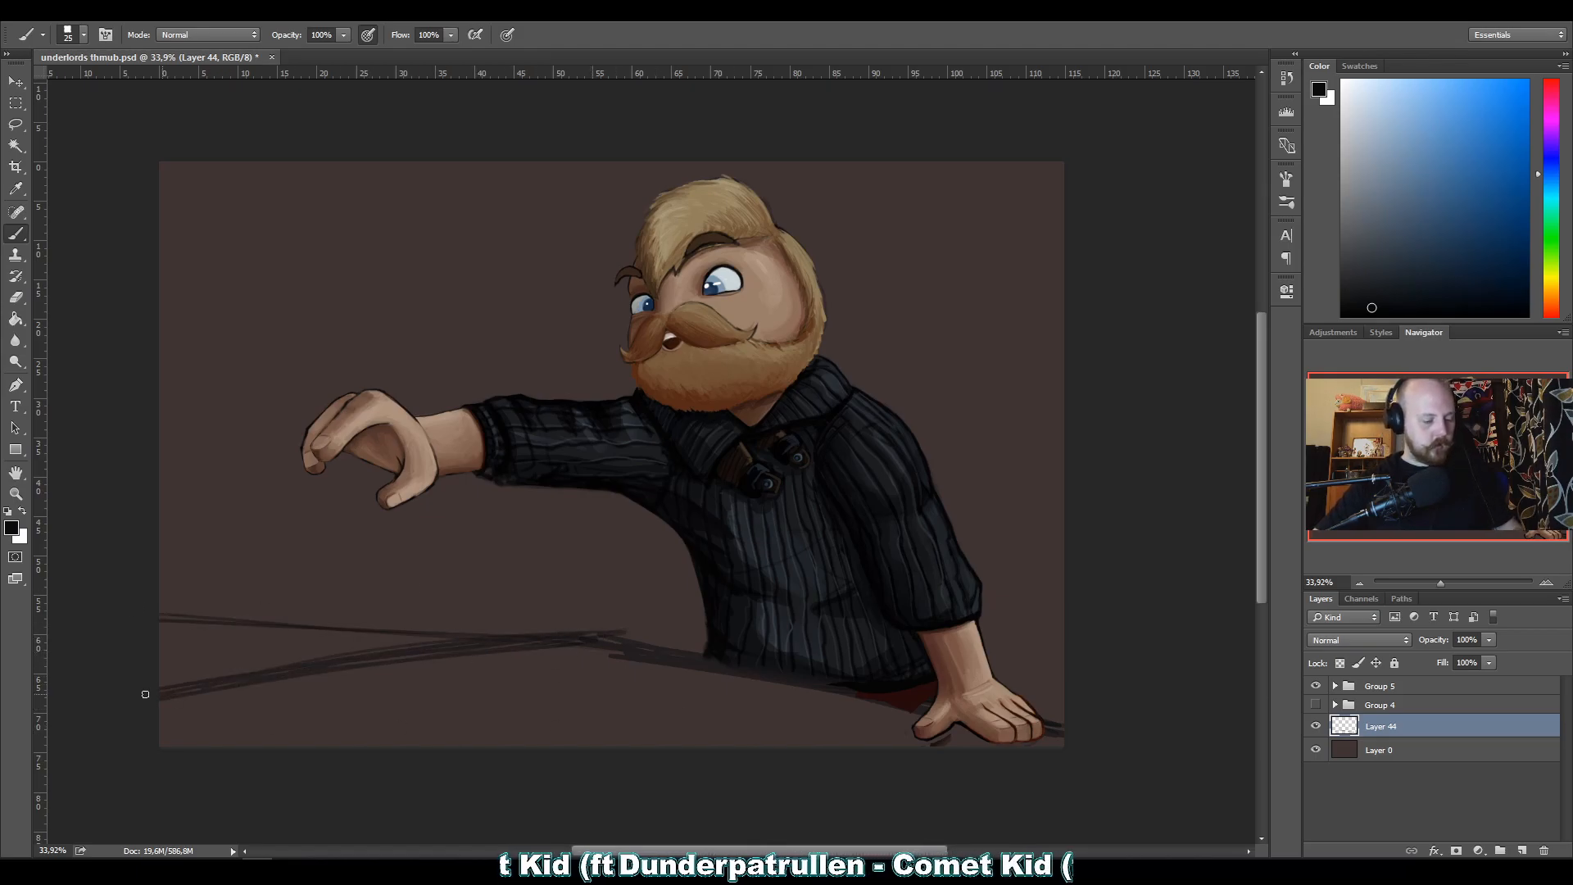
Clear the angled ground lines, try a curved horizon arching past the sweater's hem, and remove the trial strokes.
mouse_move(170, 690)
left_mouse_down()
mouse_move(232, 700)
mouse_move(160, 668)
mouse_move(170, 699)
mouse_move(341, 678)
mouse_move(208, 649)
mouse_move(599, 669)
mouse_move(366, 646)
mouse_move(629, 680)
mouse_move(483, 636)
mouse_move(690, 699)
mouse_move(576, 634)
mouse_move(373, 588)
mouse_move(135, 608)
left_mouse_up()
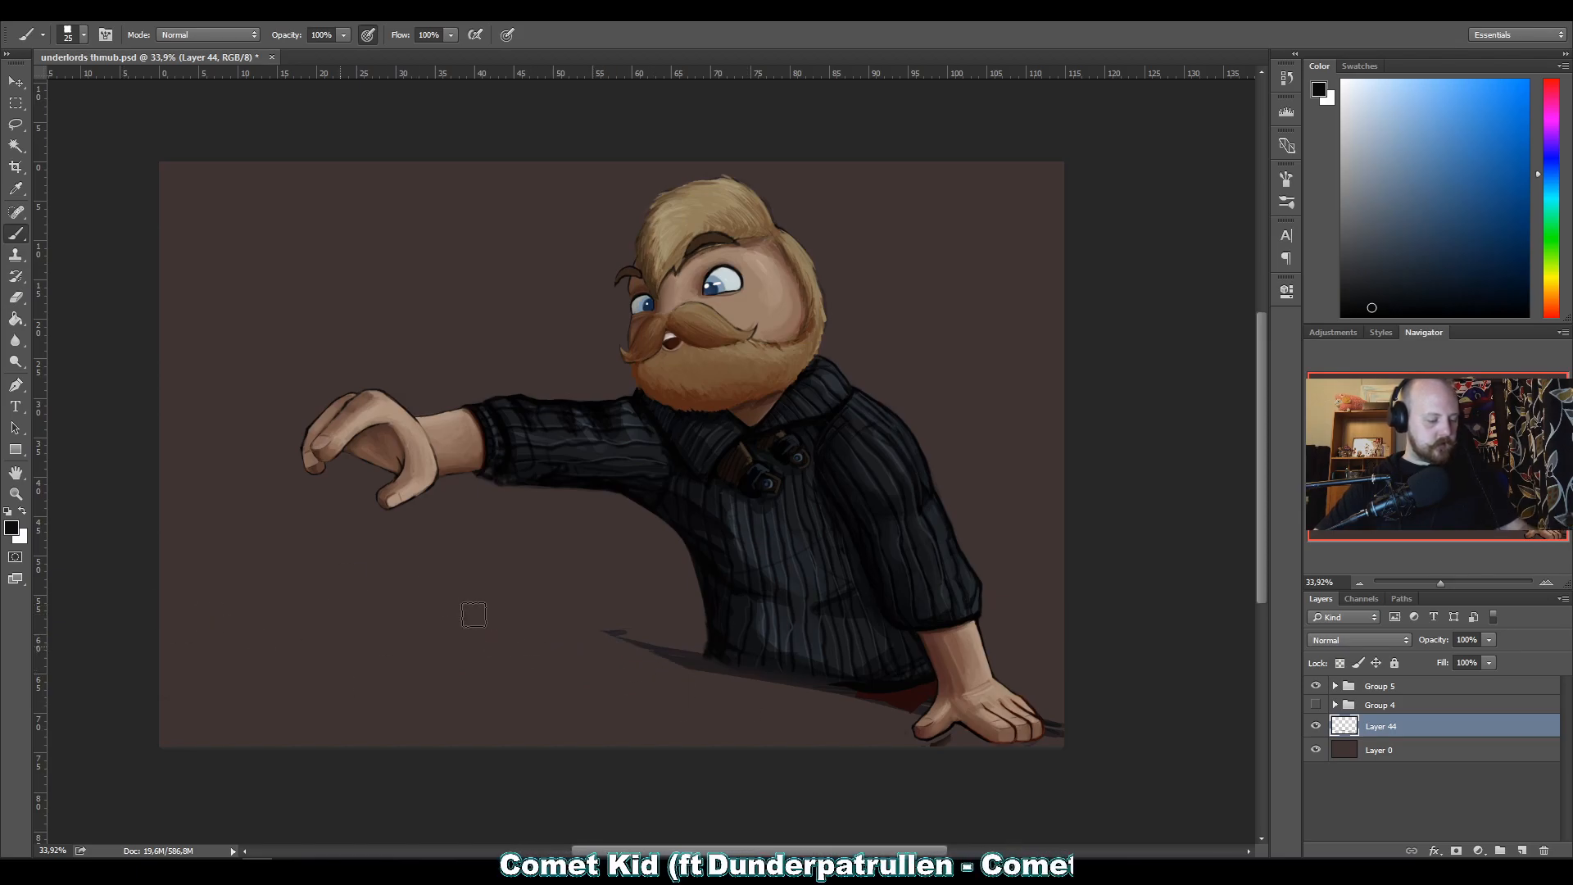
left_click_drag(467, 614, 238, 639)
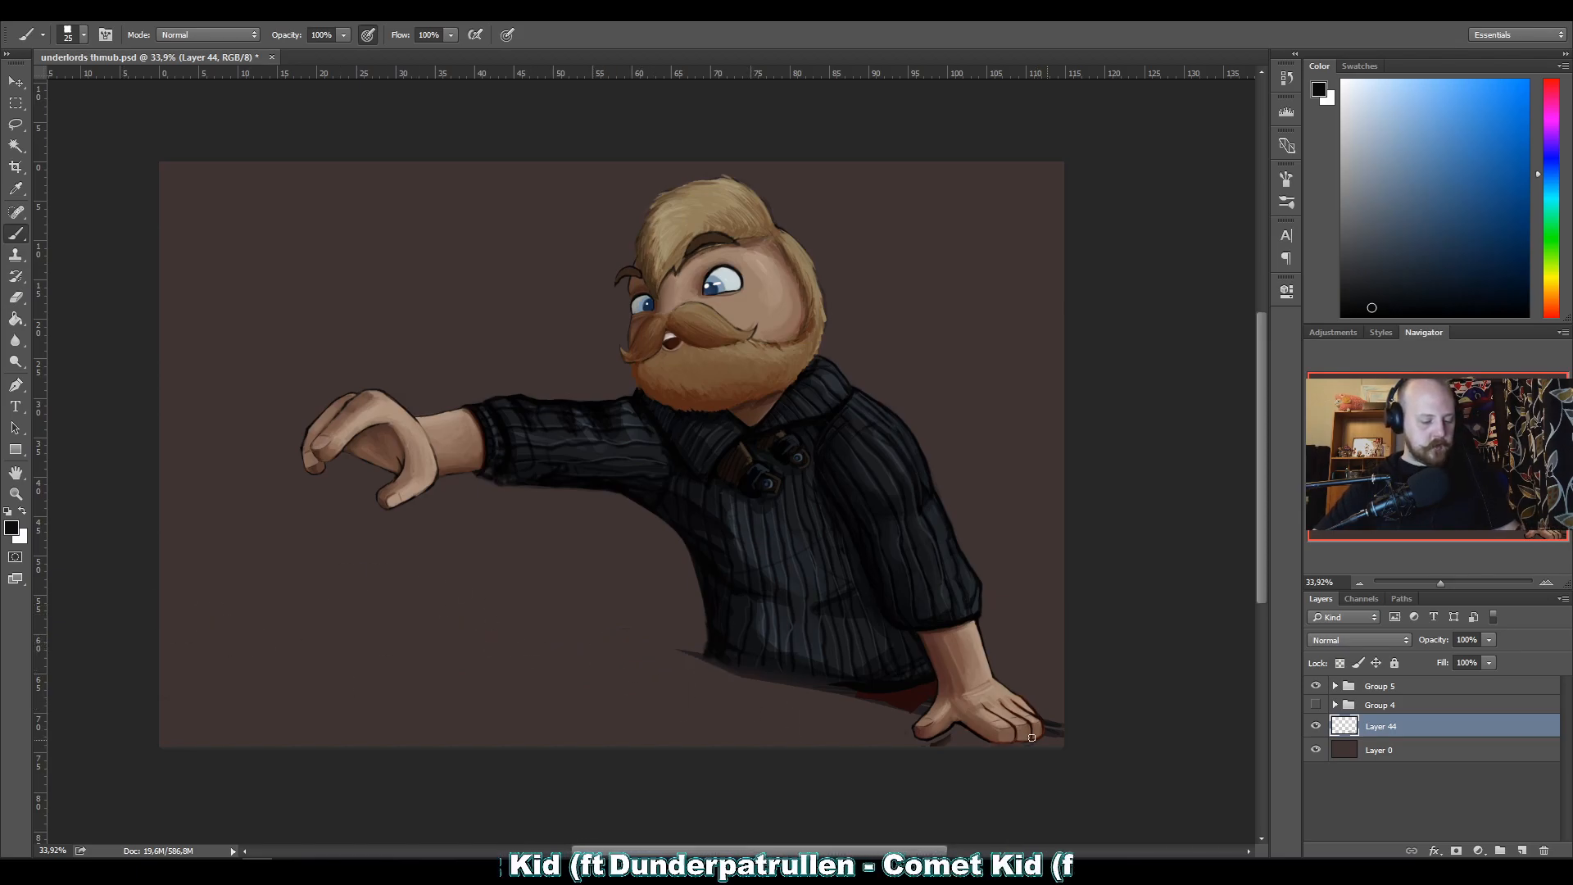
mouse_move(714, 653)
left_mouse_down()
mouse_move(579, 639)
mouse_move(642, 635)
mouse_move(432, 635)
mouse_move(964, 734)
mouse_move(483, 641)
mouse_move(606, 635)
mouse_move(426, 643)
mouse_move(570, 684)
left_mouse_up()
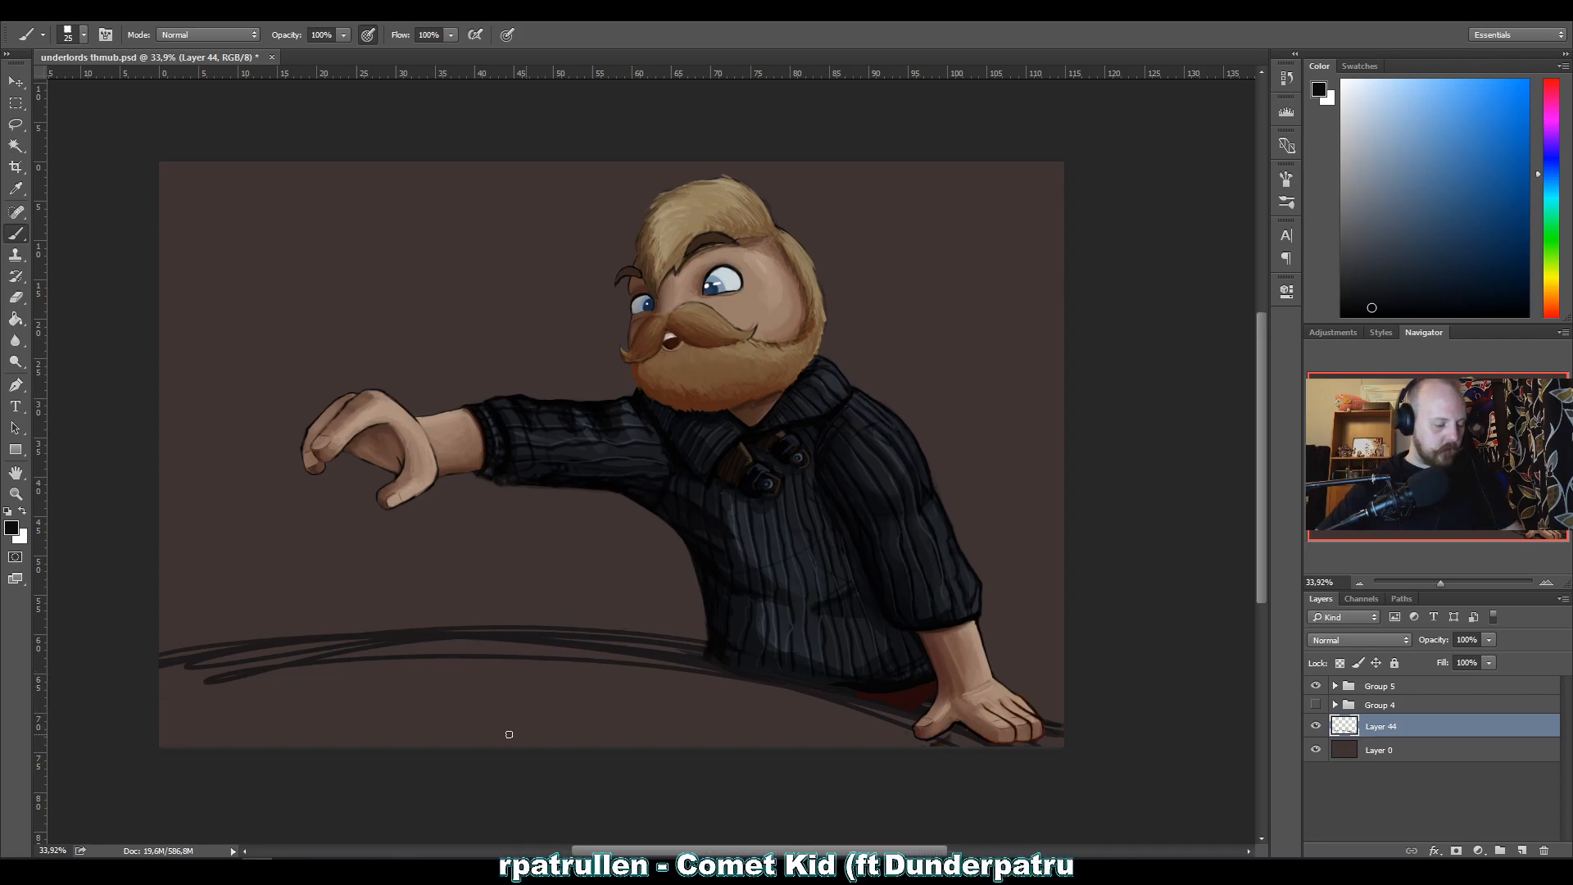
key("ctrl+z")
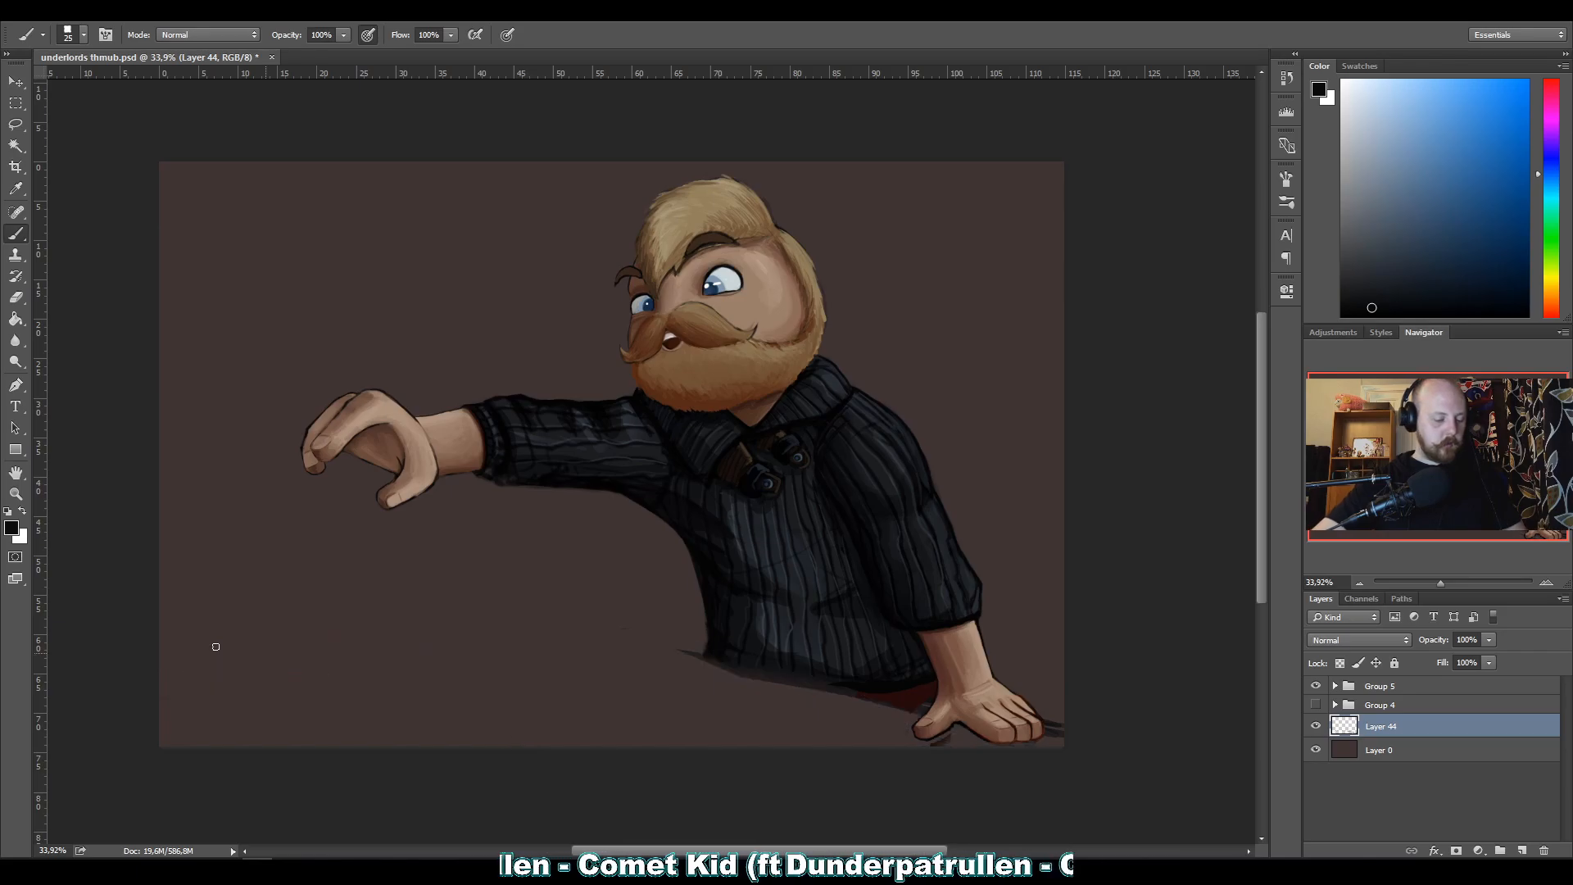
mouse_move(709, 662)
left_mouse_down()
mouse_move(1070, 754)
mouse_move(890, 711)
mouse_move(814, 662)
mouse_move(903, 709)
mouse_move(1044, 714)
left_mouse_up()
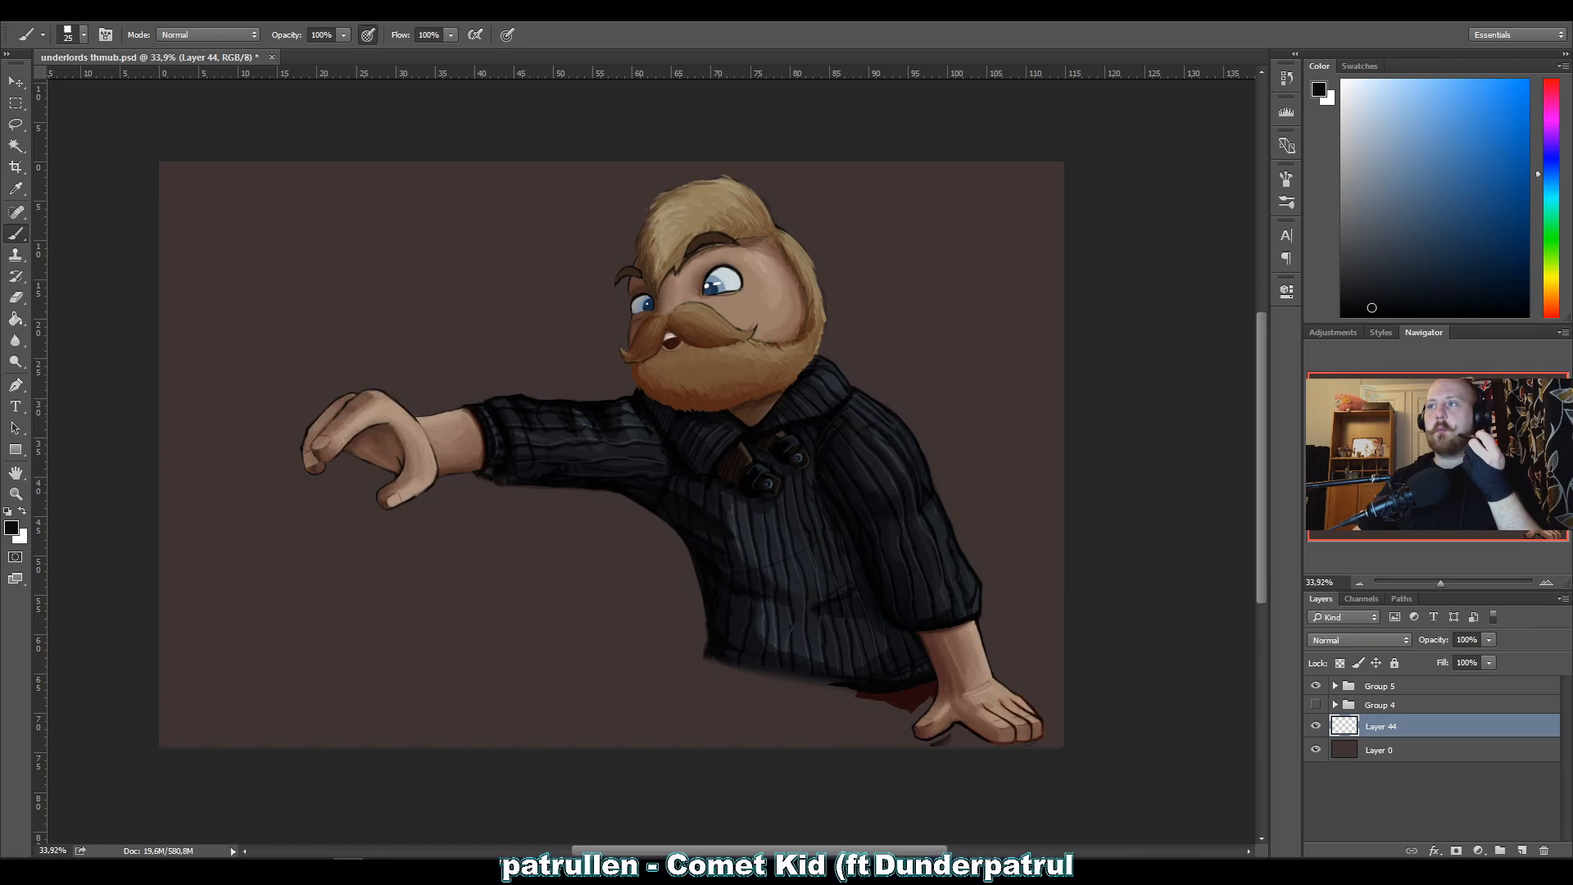
Switch to the Honeyview image viewer and place the CK action pose.png reference image over the canvas.
left_click_drag(1572, 23, 536, 25)
left_click(1174, 379)
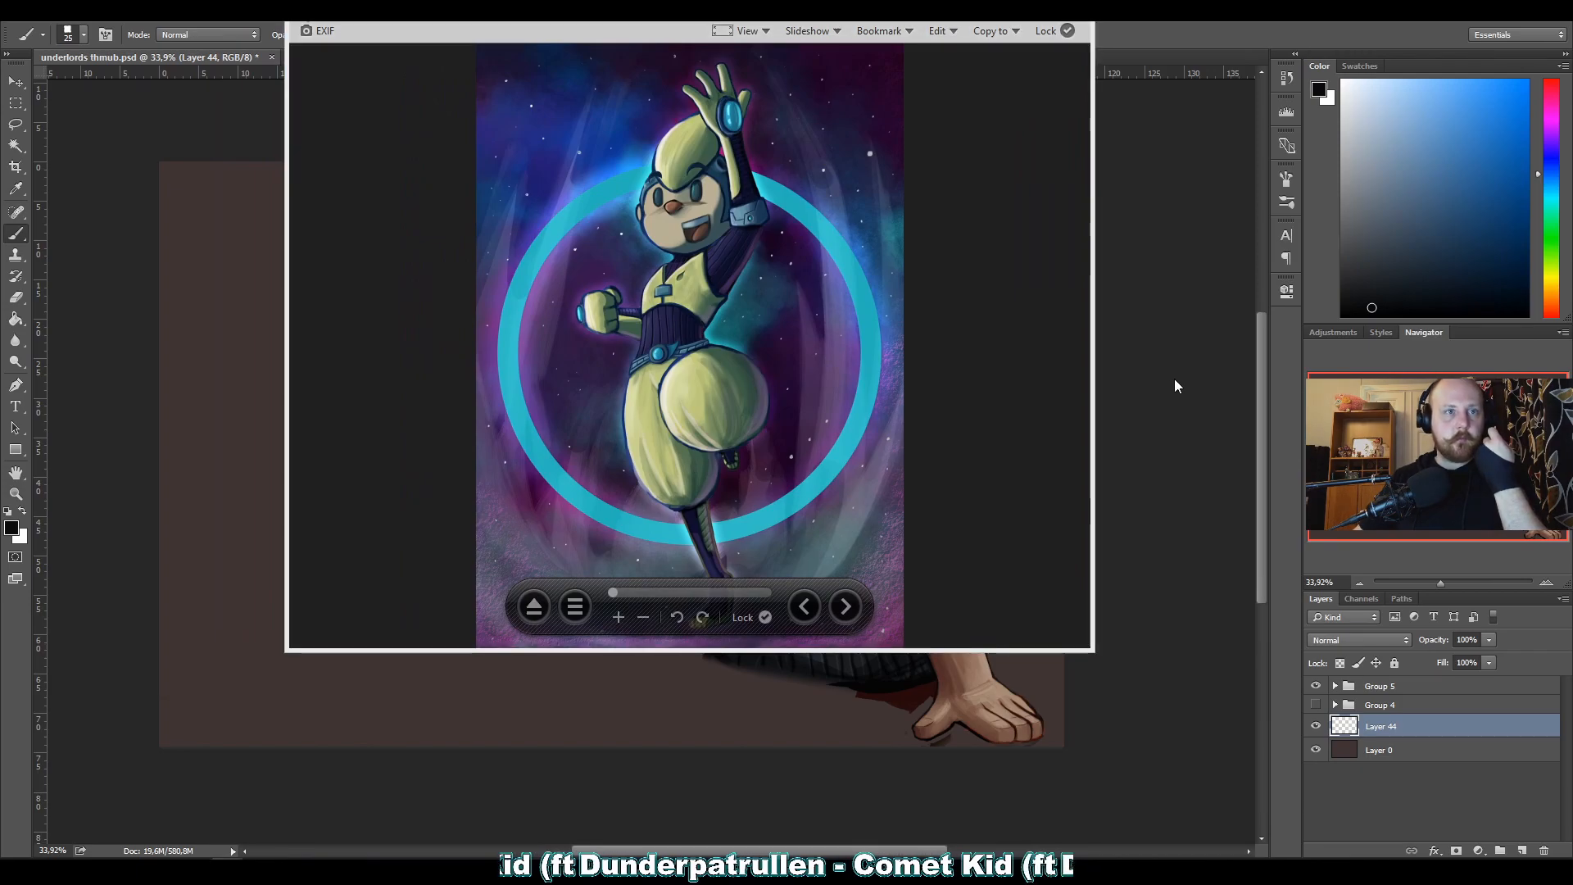
left_click_drag(889, 9, 942, 125)
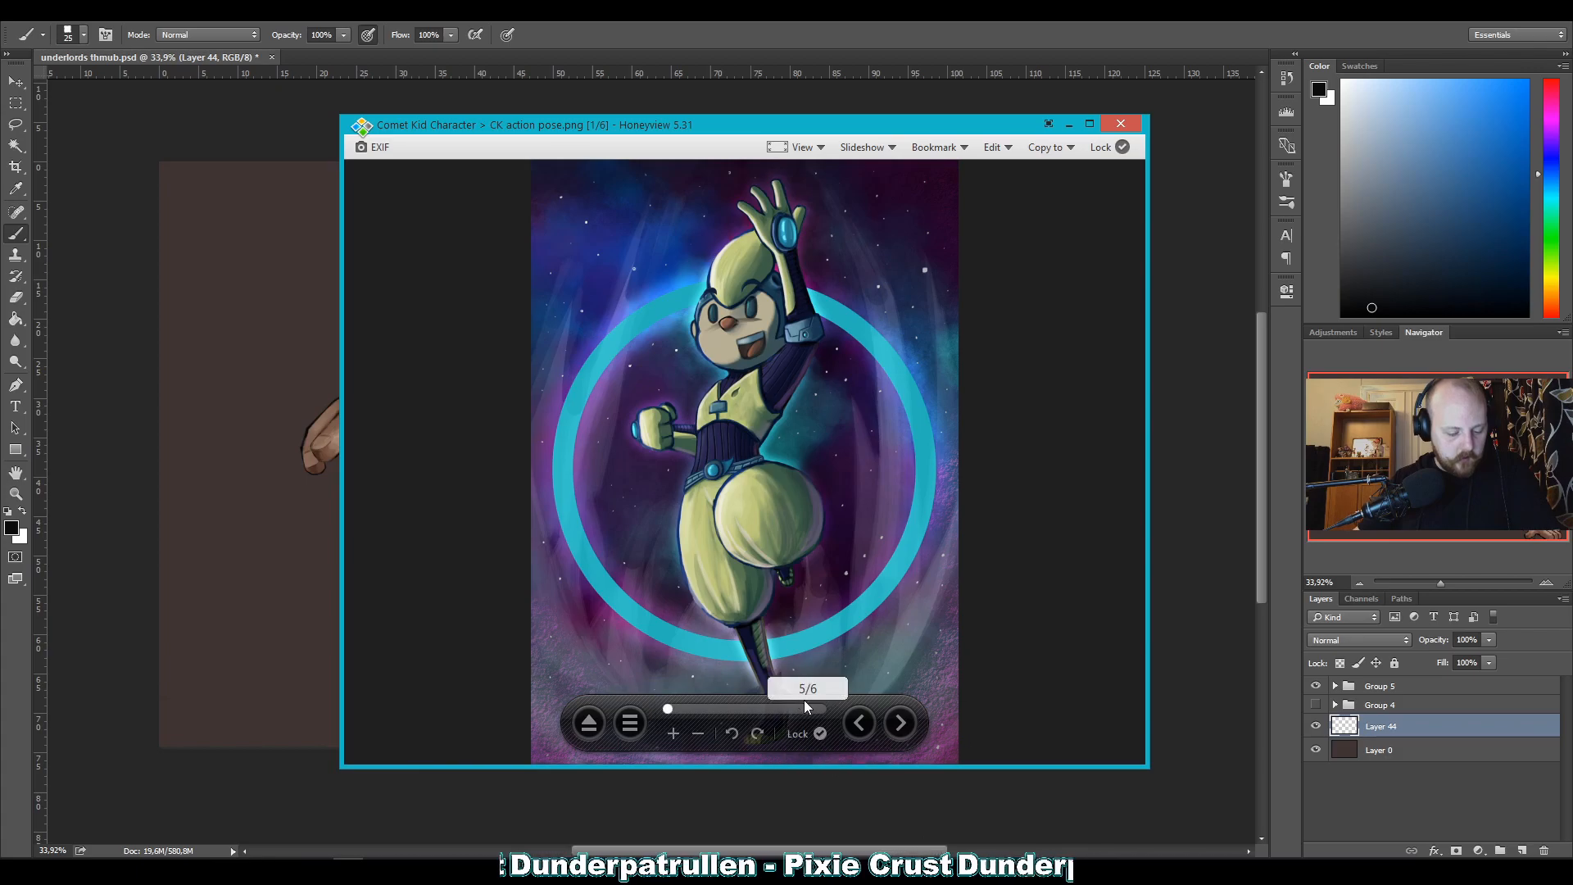
Bring up comet-kid.jpg in the image viewer and examine the crowned figure's head, fur collar and outline up close.
left_click_drag(849, 699, 854, 708)
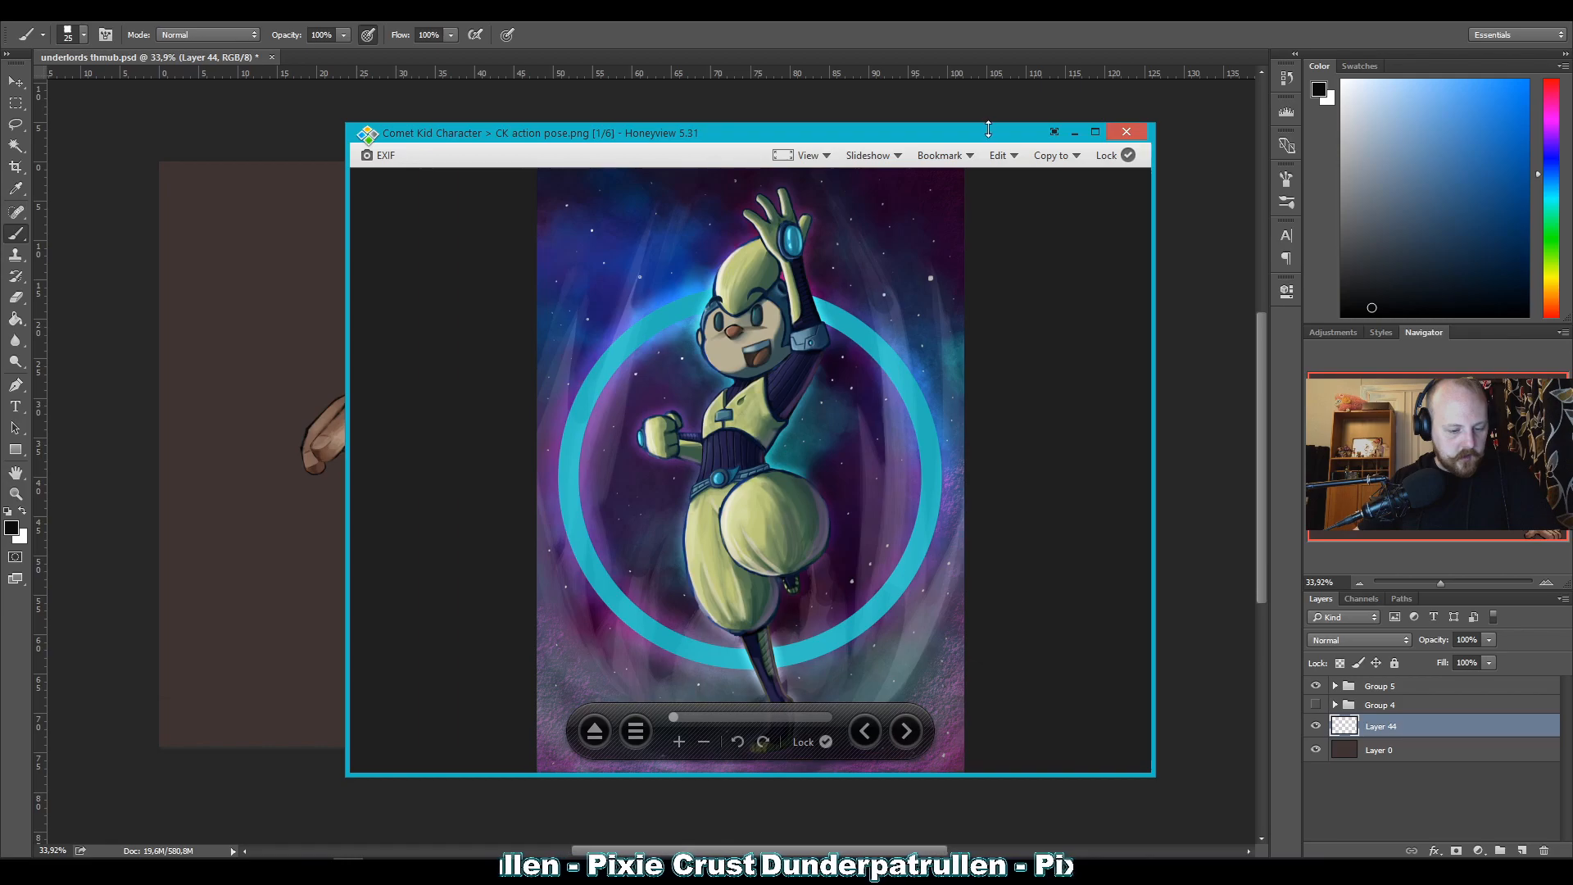
right_click(481, 147)
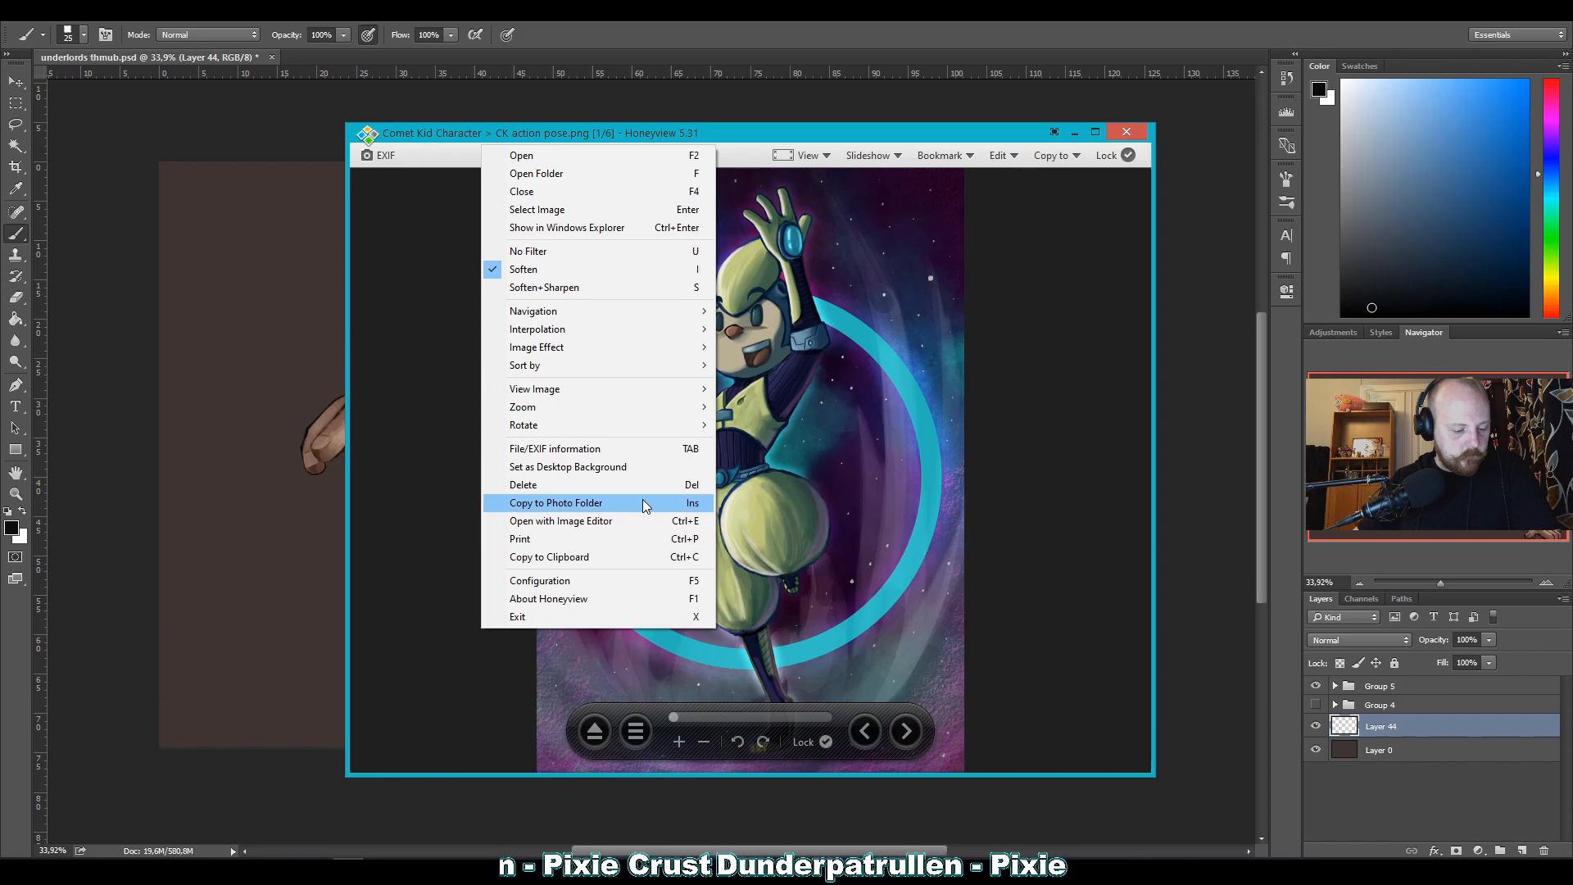
left_click(1125, 475)
key("Right")
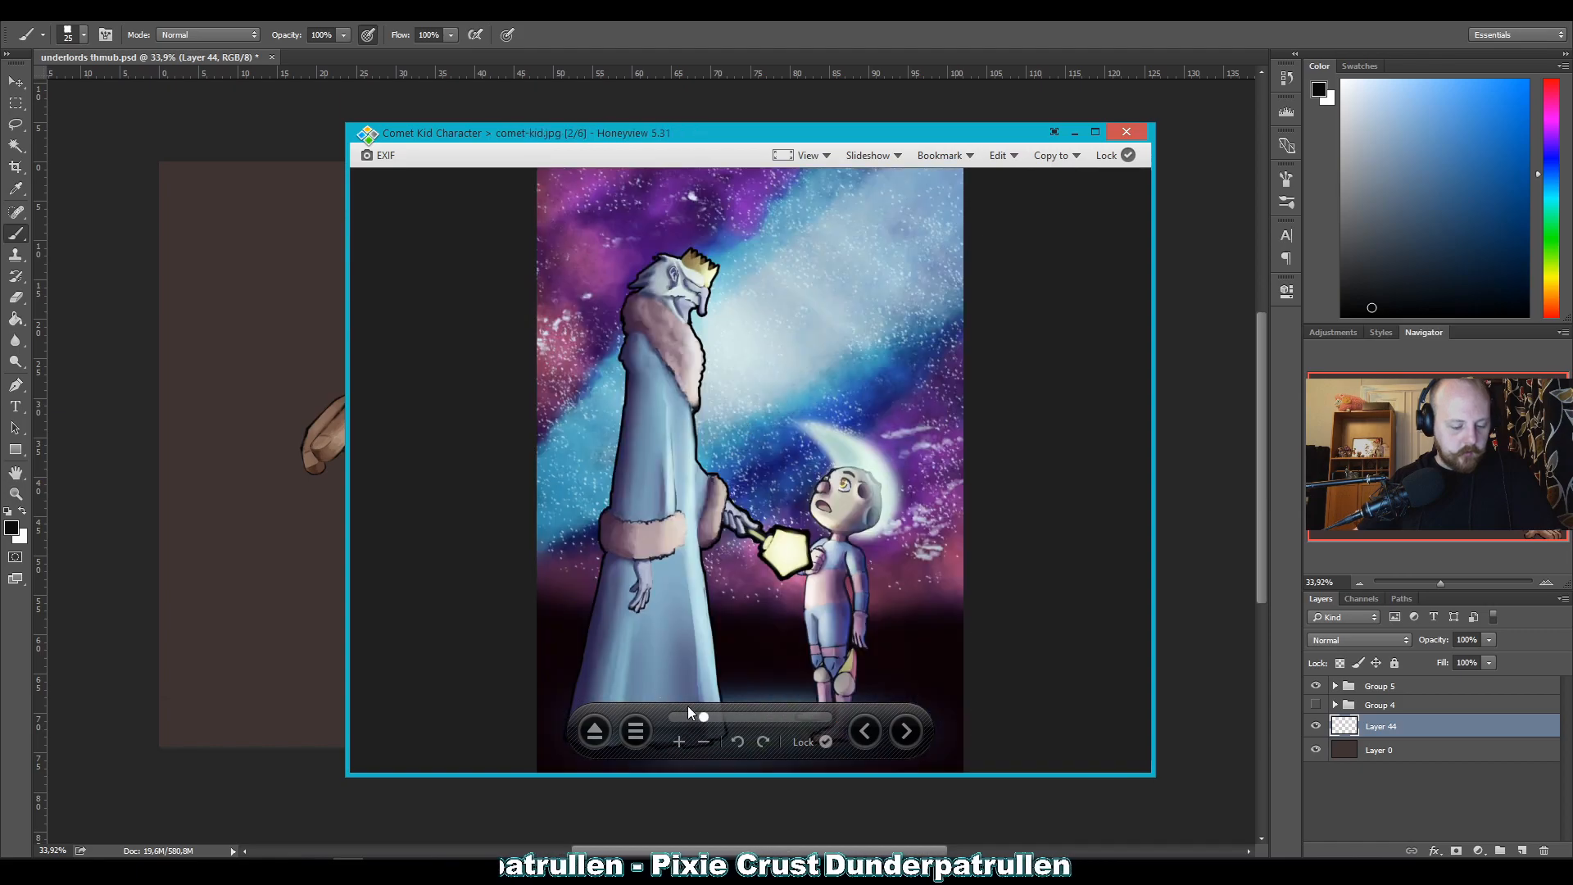
left_click(678, 741)
left_click_drag(754, 336, 805, 429)
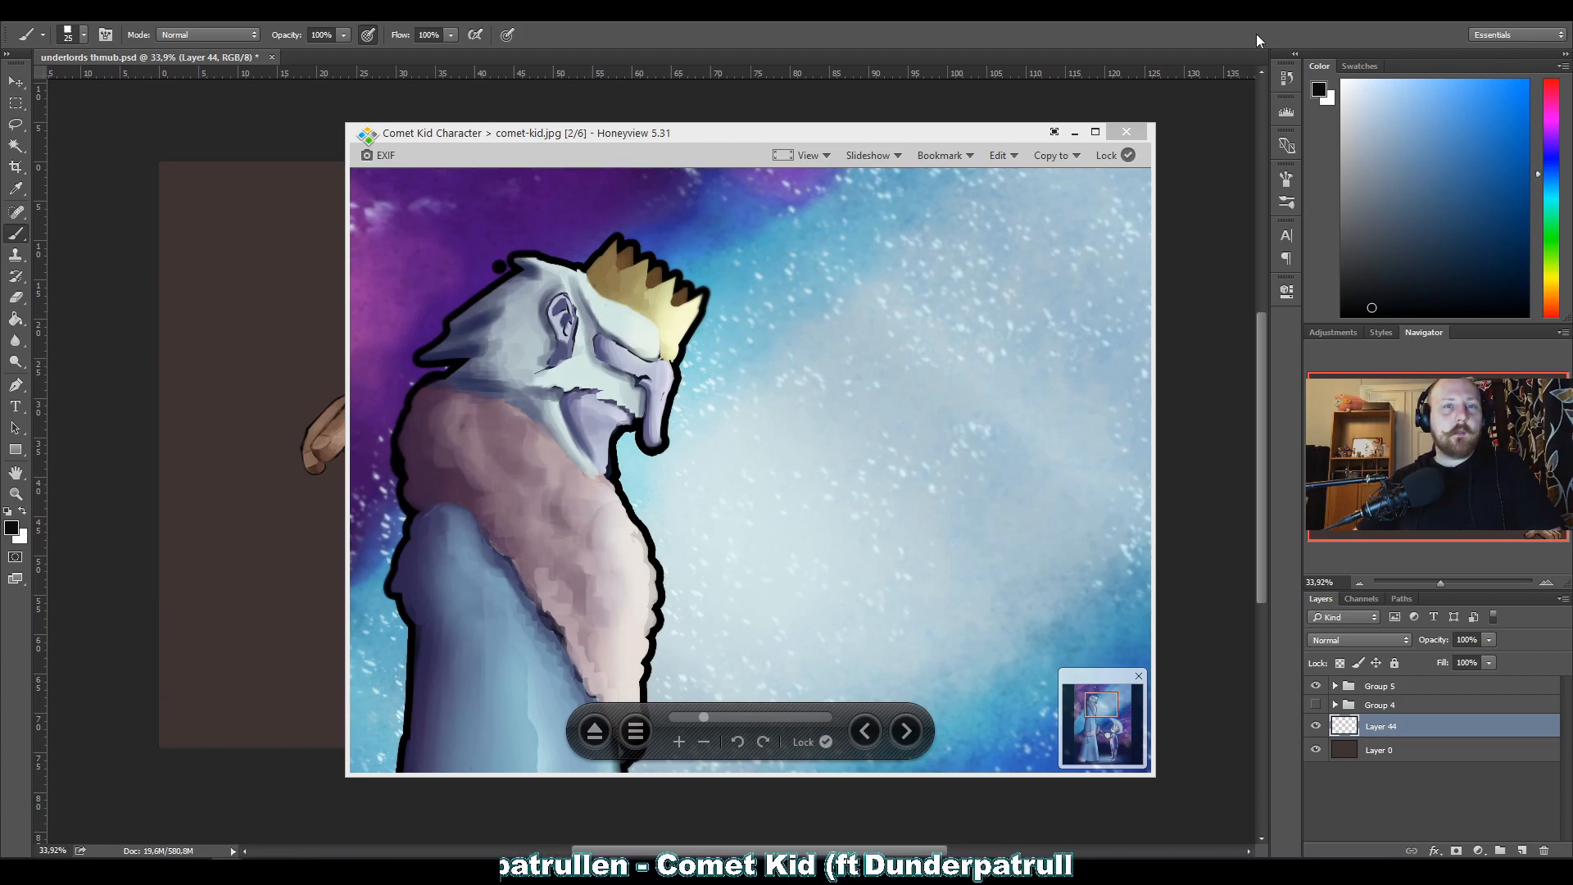
left_click_drag(839, 455, 761, 469)
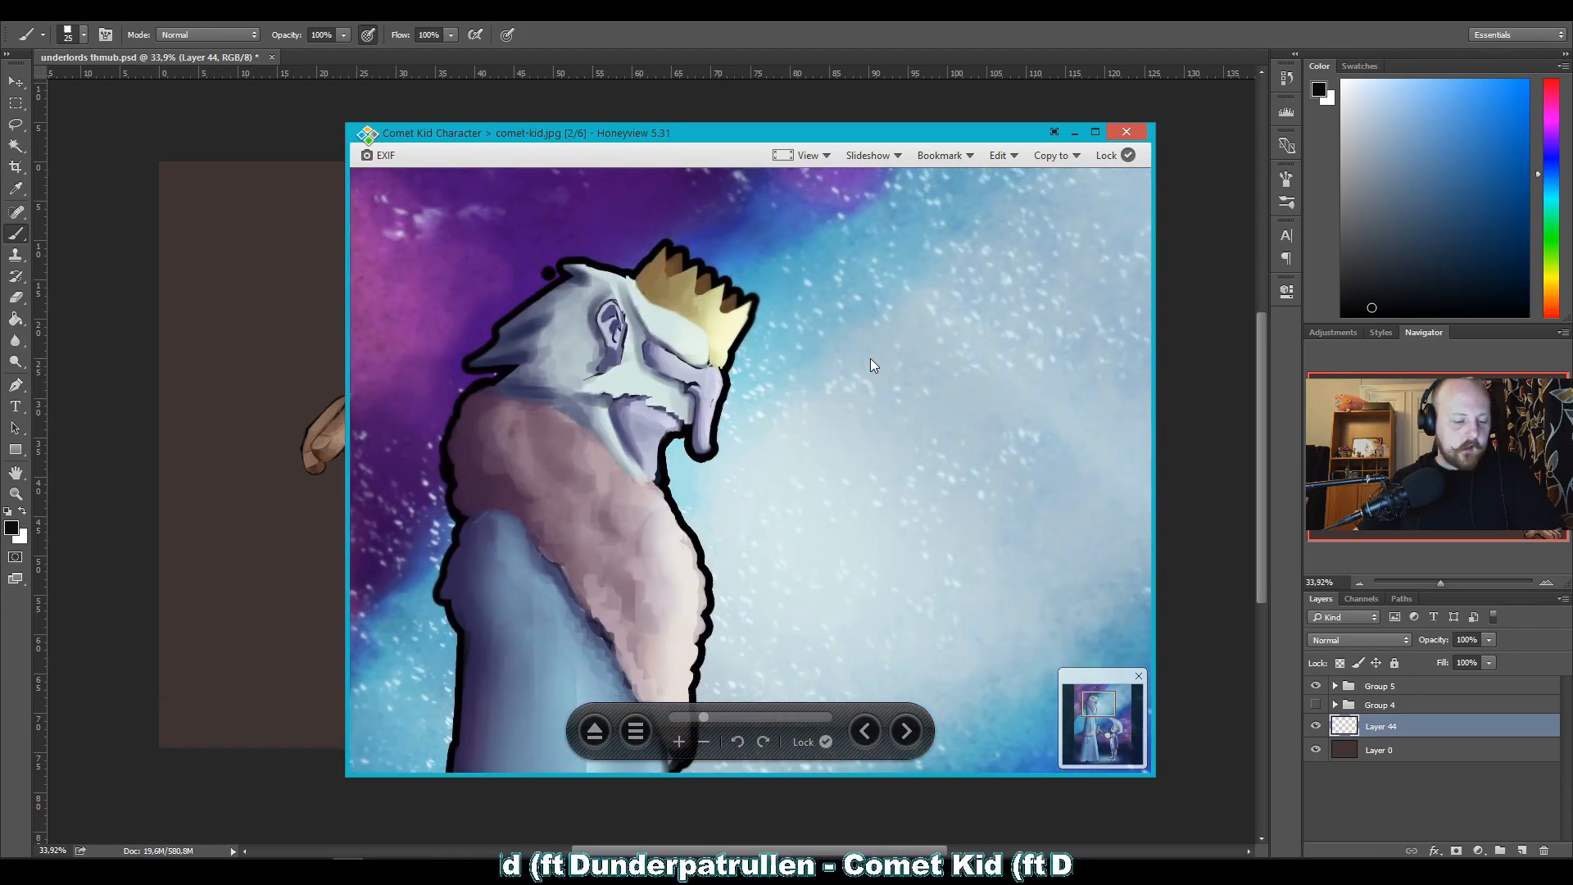
left_click_drag(870, 354, 848, 350)
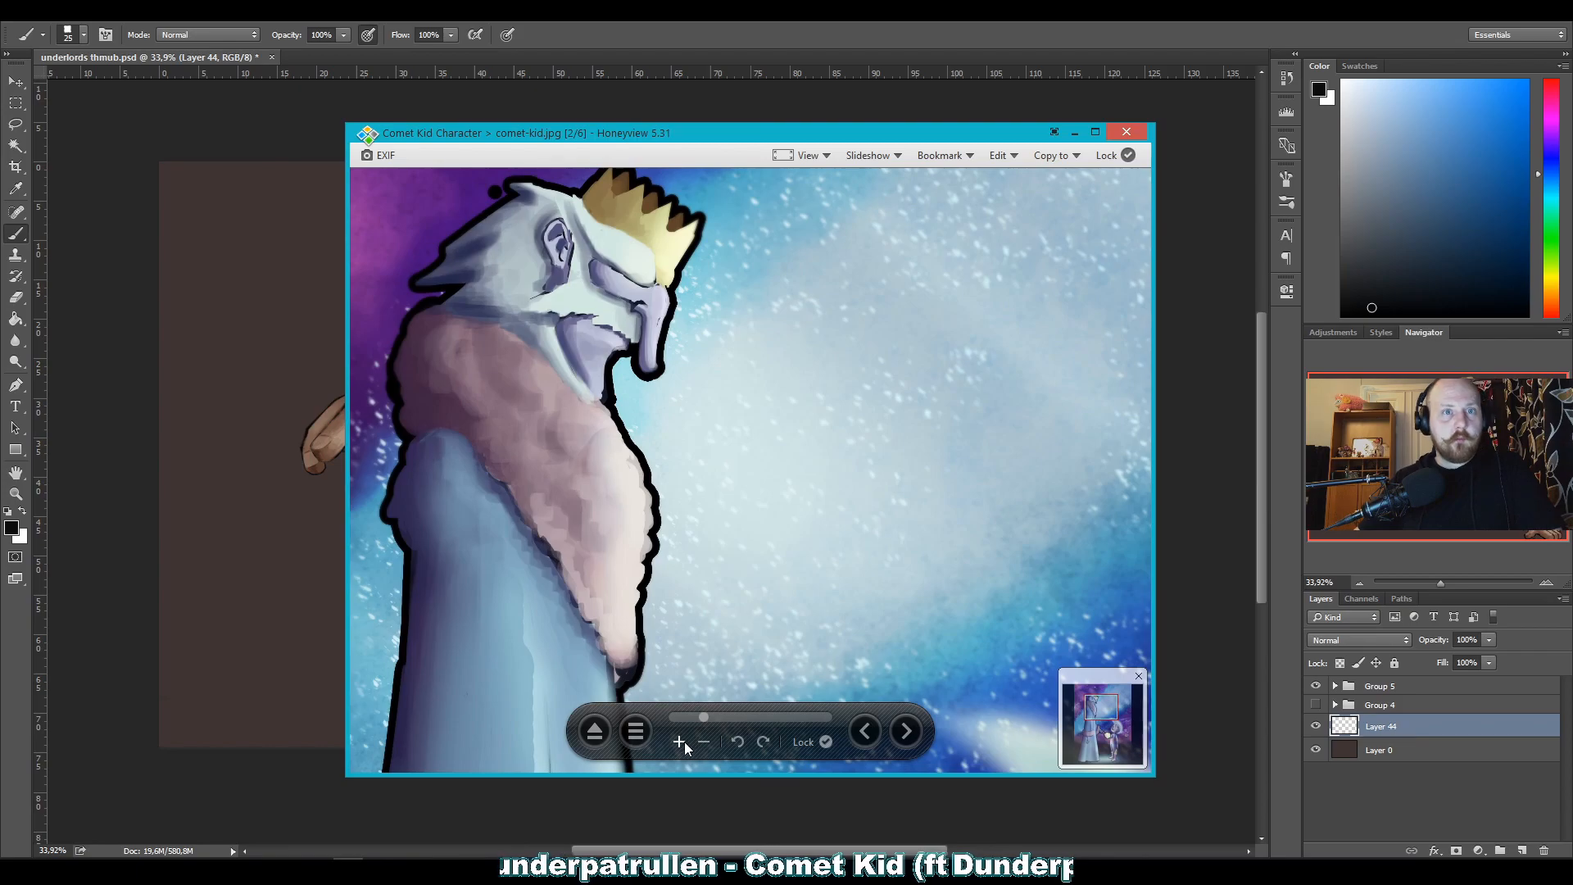
Examine the full comet-kid.jpg composition, then study the moon-headed kid, the star wand and the starry sky at closer range.
left_click(706, 742)
left_click(709, 743)
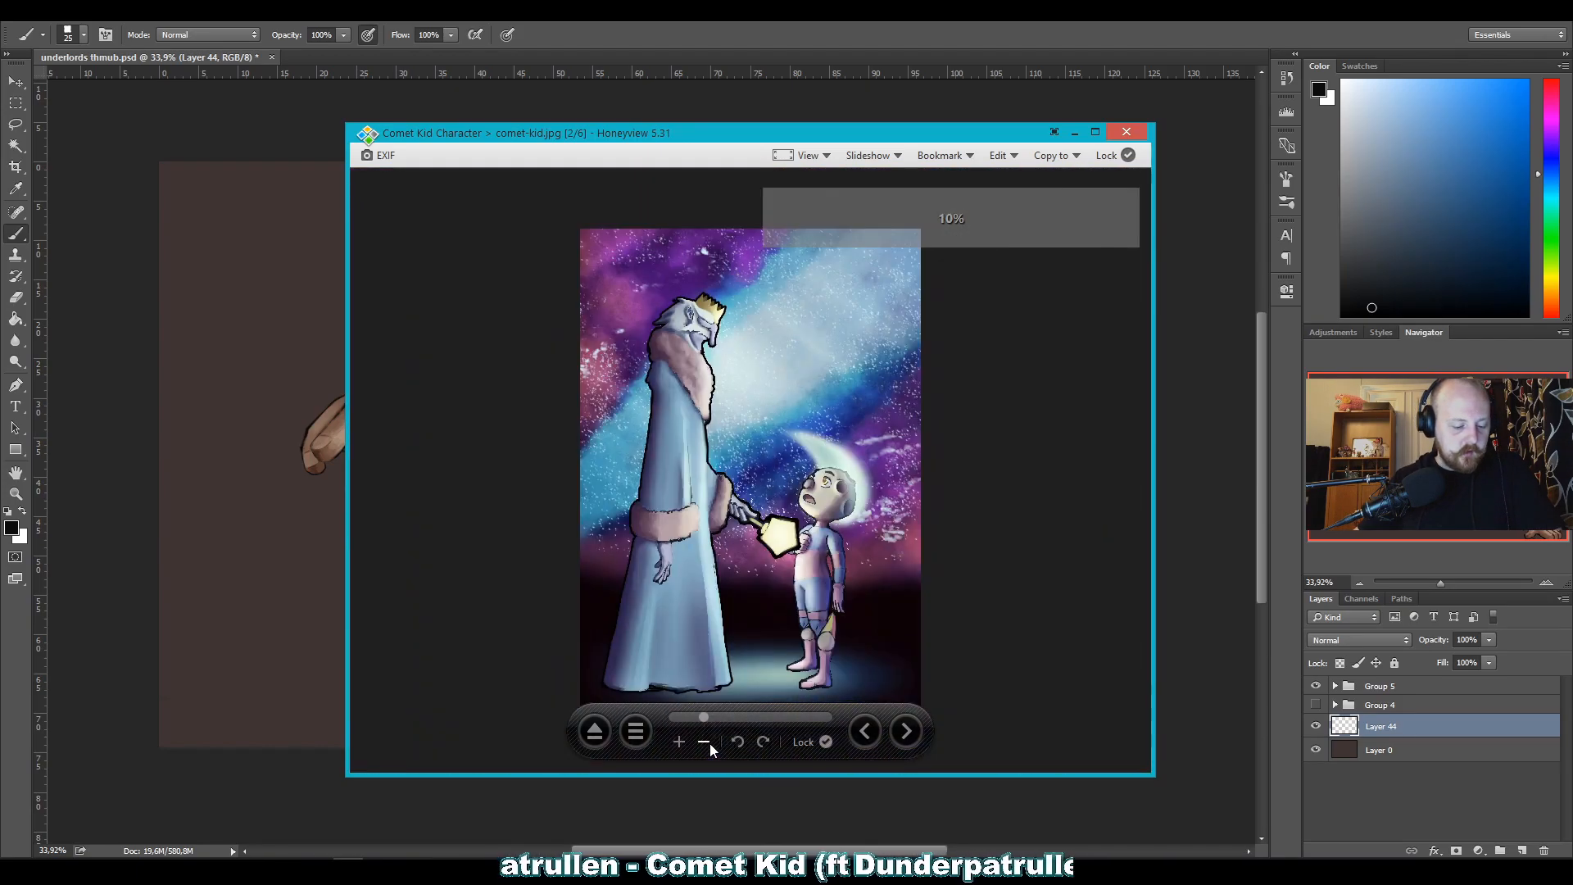
left_click(709, 743)
left_click(685, 740)
left_click(685, 741)
left_click_drag(774, 467, 849, 530)
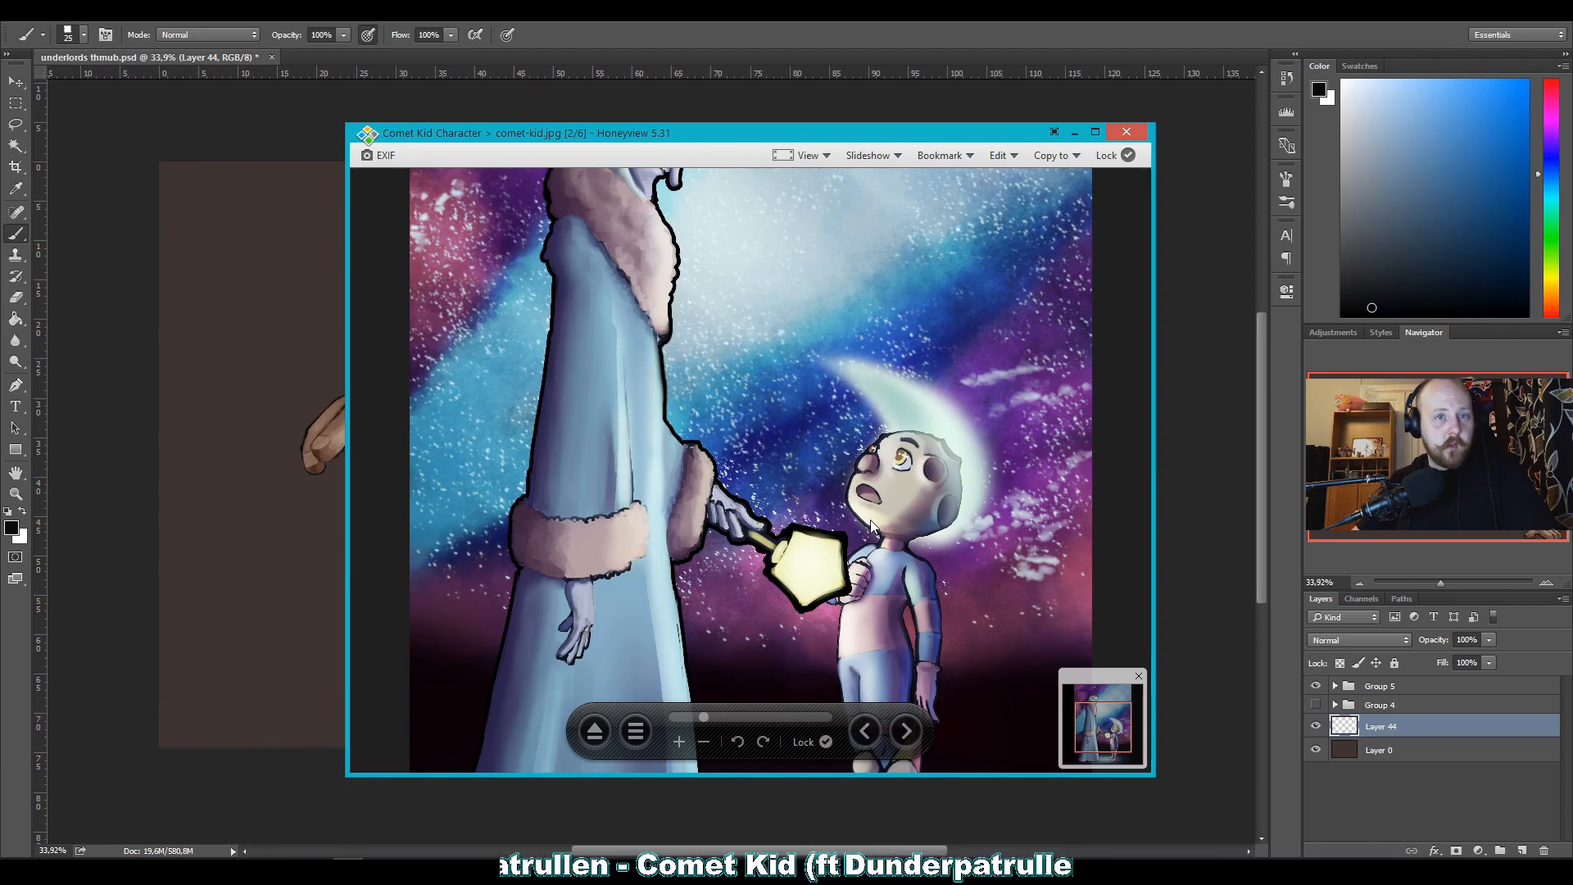
scroll(880, 442, "down", 1)
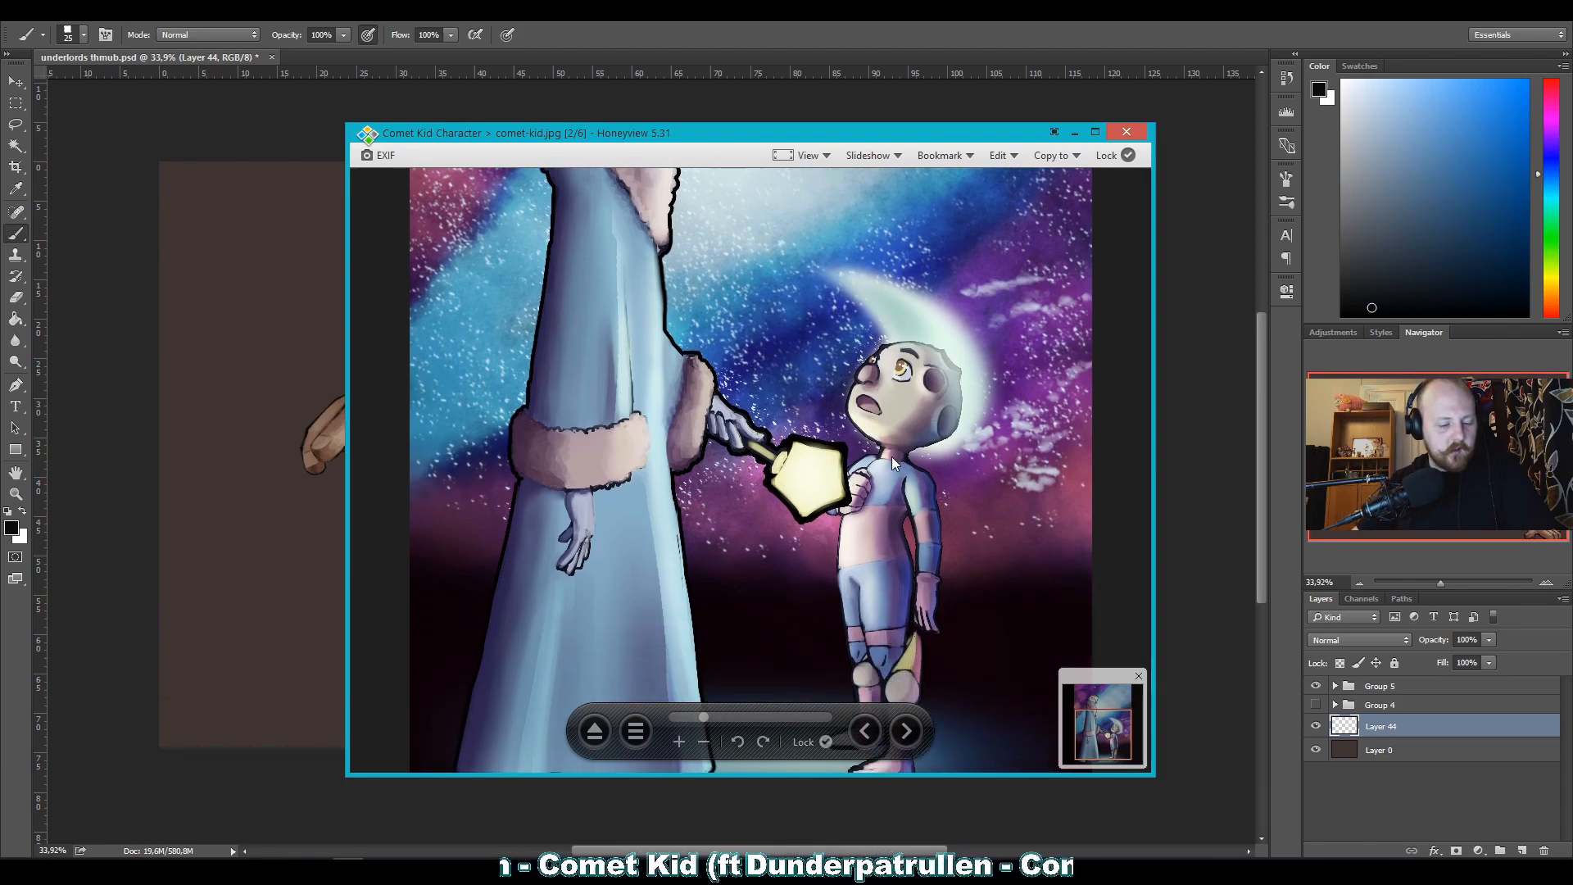
scroll(905, 418, "up", 4)
scroll(909, 490, "down", 4)
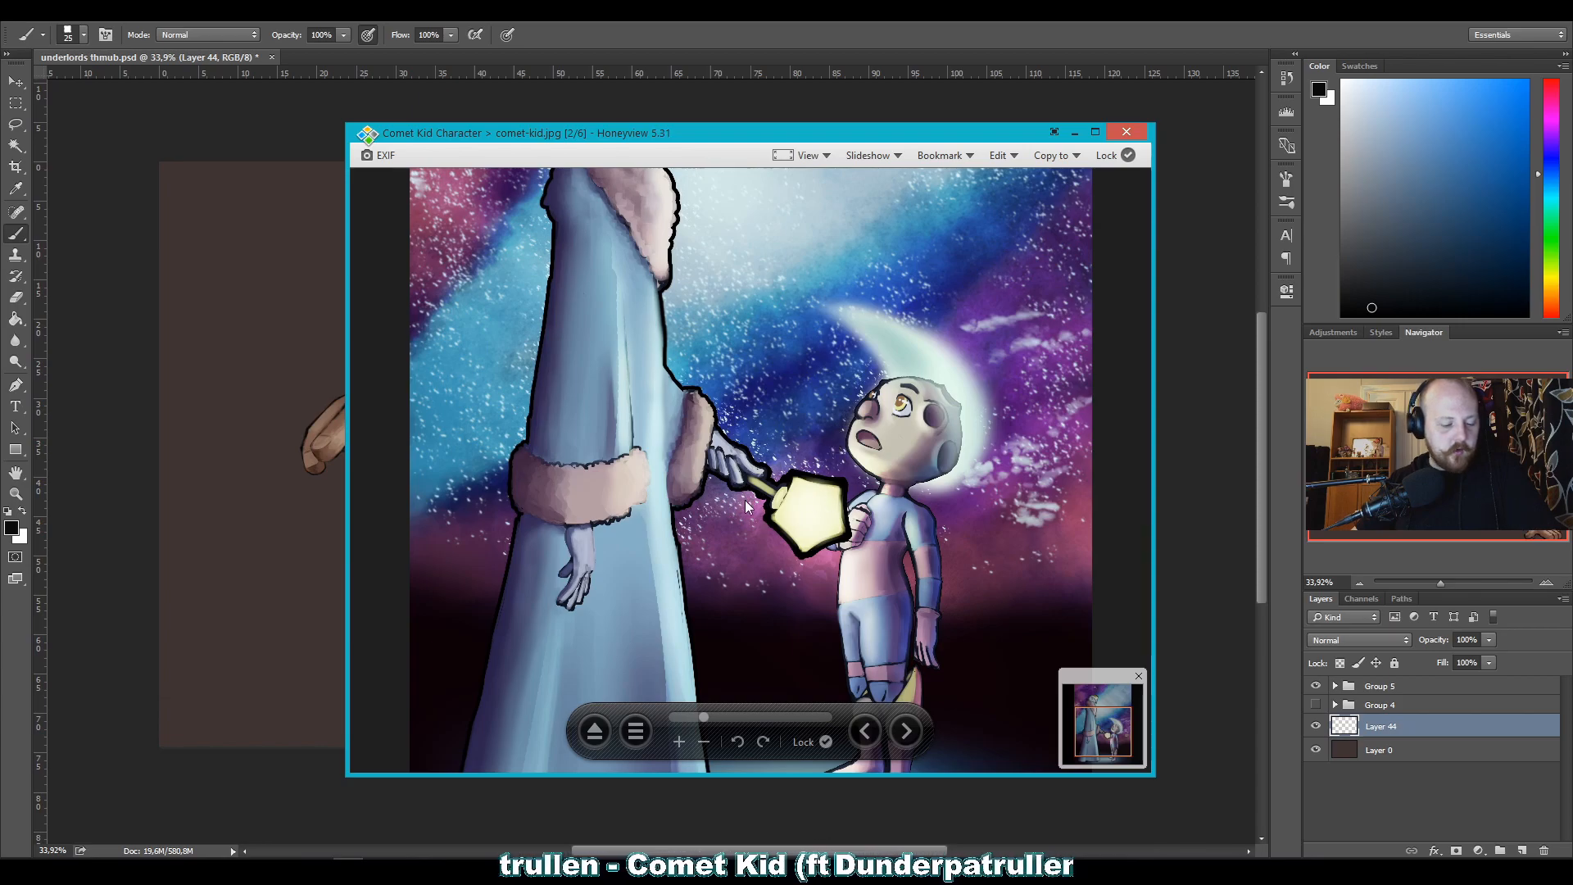
scroll(803, 375, "up", 4)
scroll(823, 514, "down", 4)
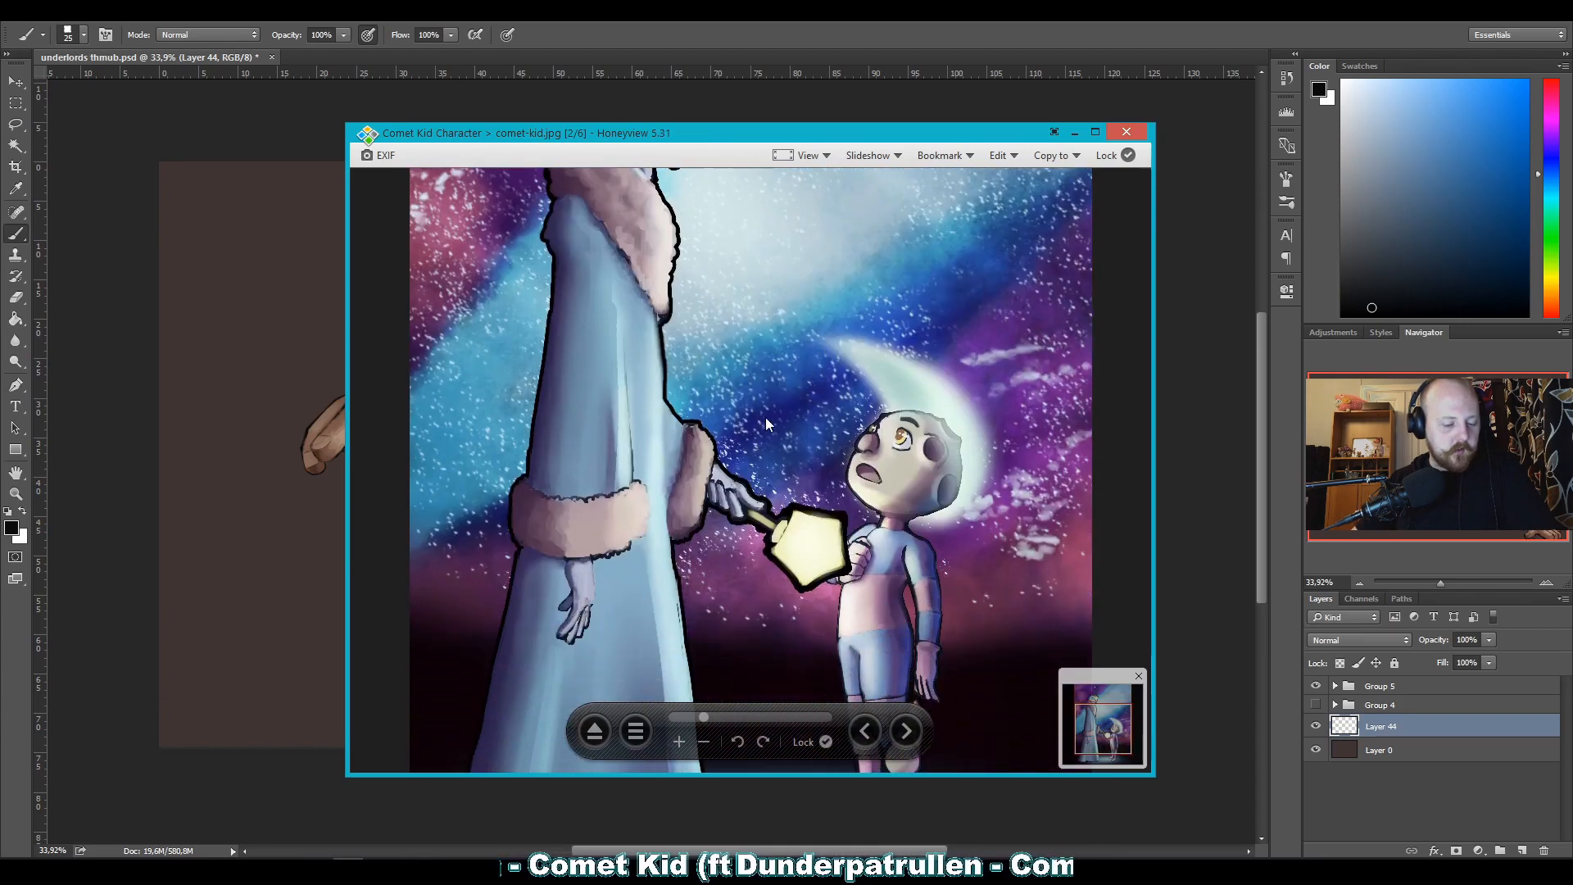
scroll(782, 390, "up", 2)
scroll(793, 404, "down", 1)
scroll(725, 370, "up", 1)
scroll(731, 366, "down", 2)
scroll(838, 440, "up", 4)
scroll(843, 446, "down", 3)
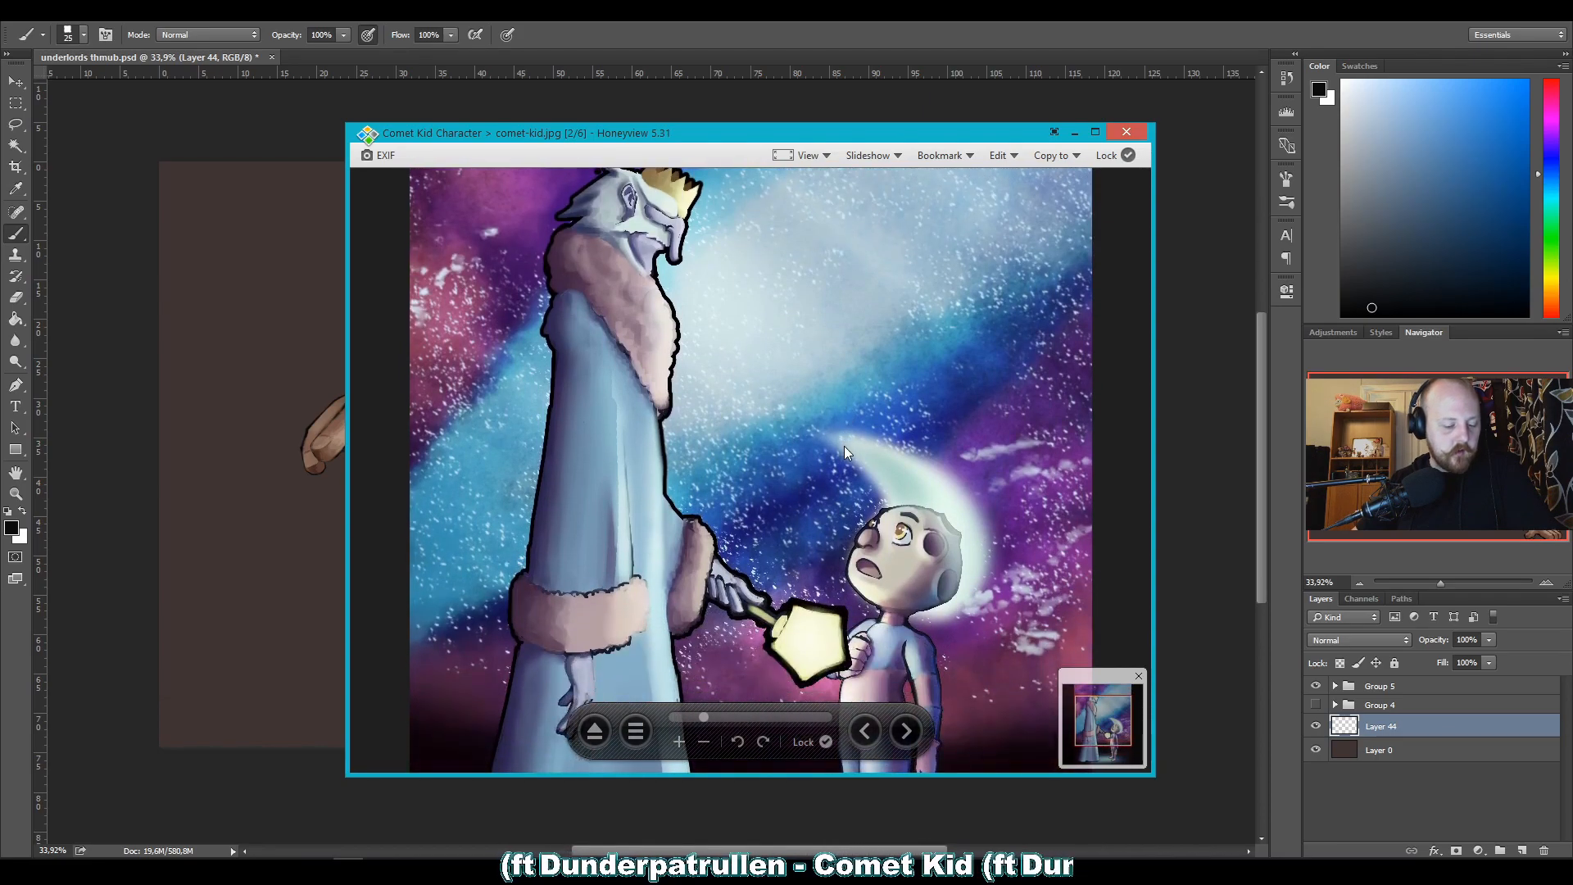
scroll(823, 402, "up", 2)
scroll(823, 401, "down", 2)
scroll(782, 423, "up", 2)
scroll(783, 412, "down", 2)
scroll(781, 385, "down", 2)
scroll(779, 344, "up", 3)
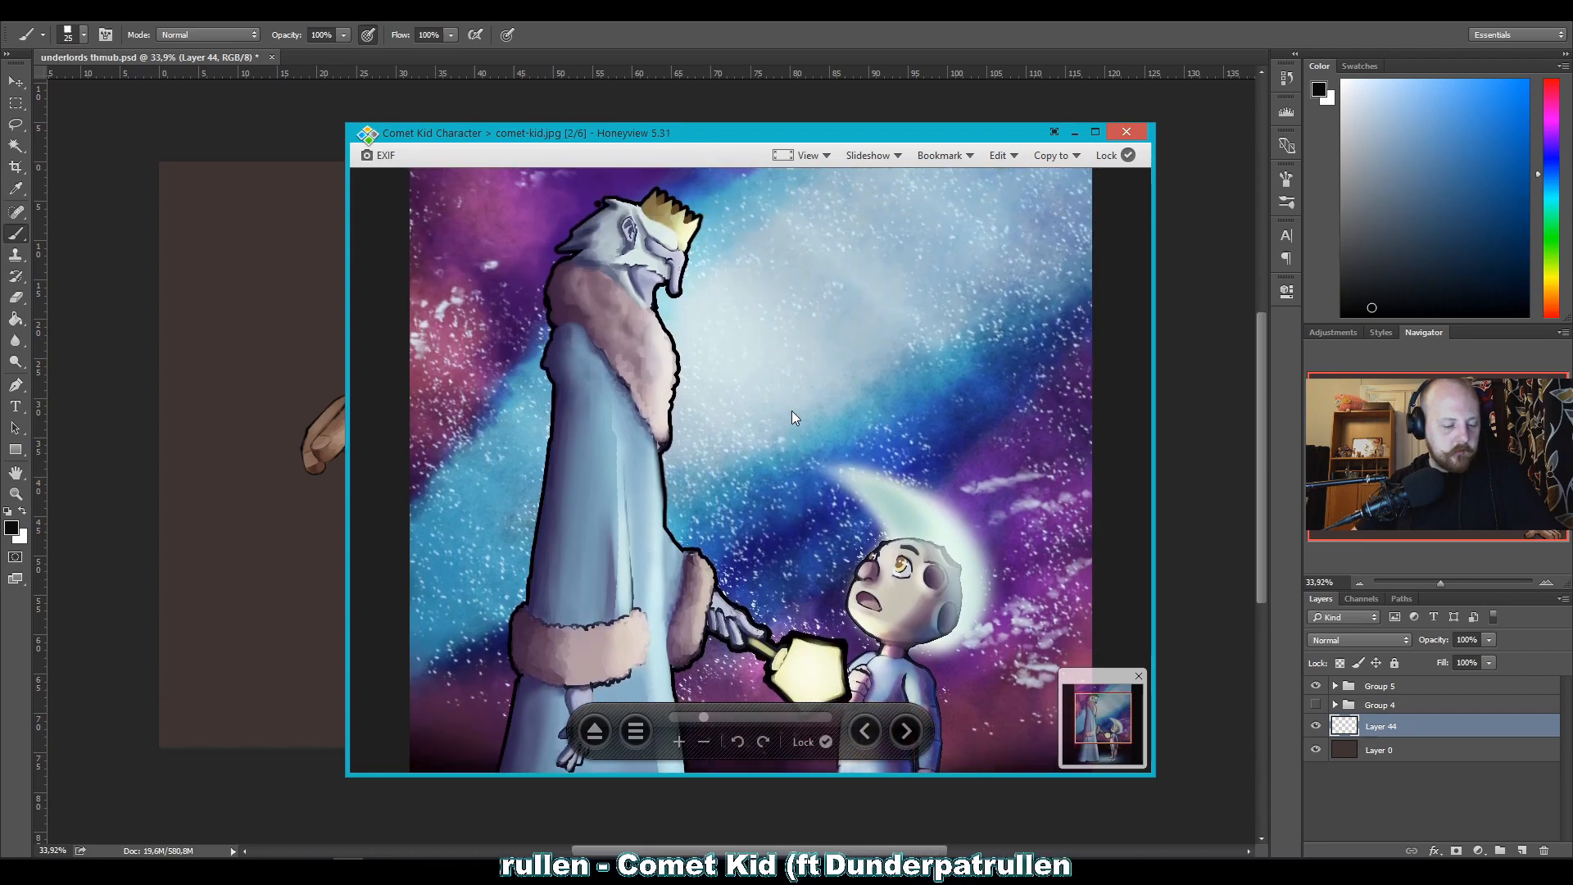
scroll(796, 444, "down", 2)
scroll(755, 378, "up", 3)
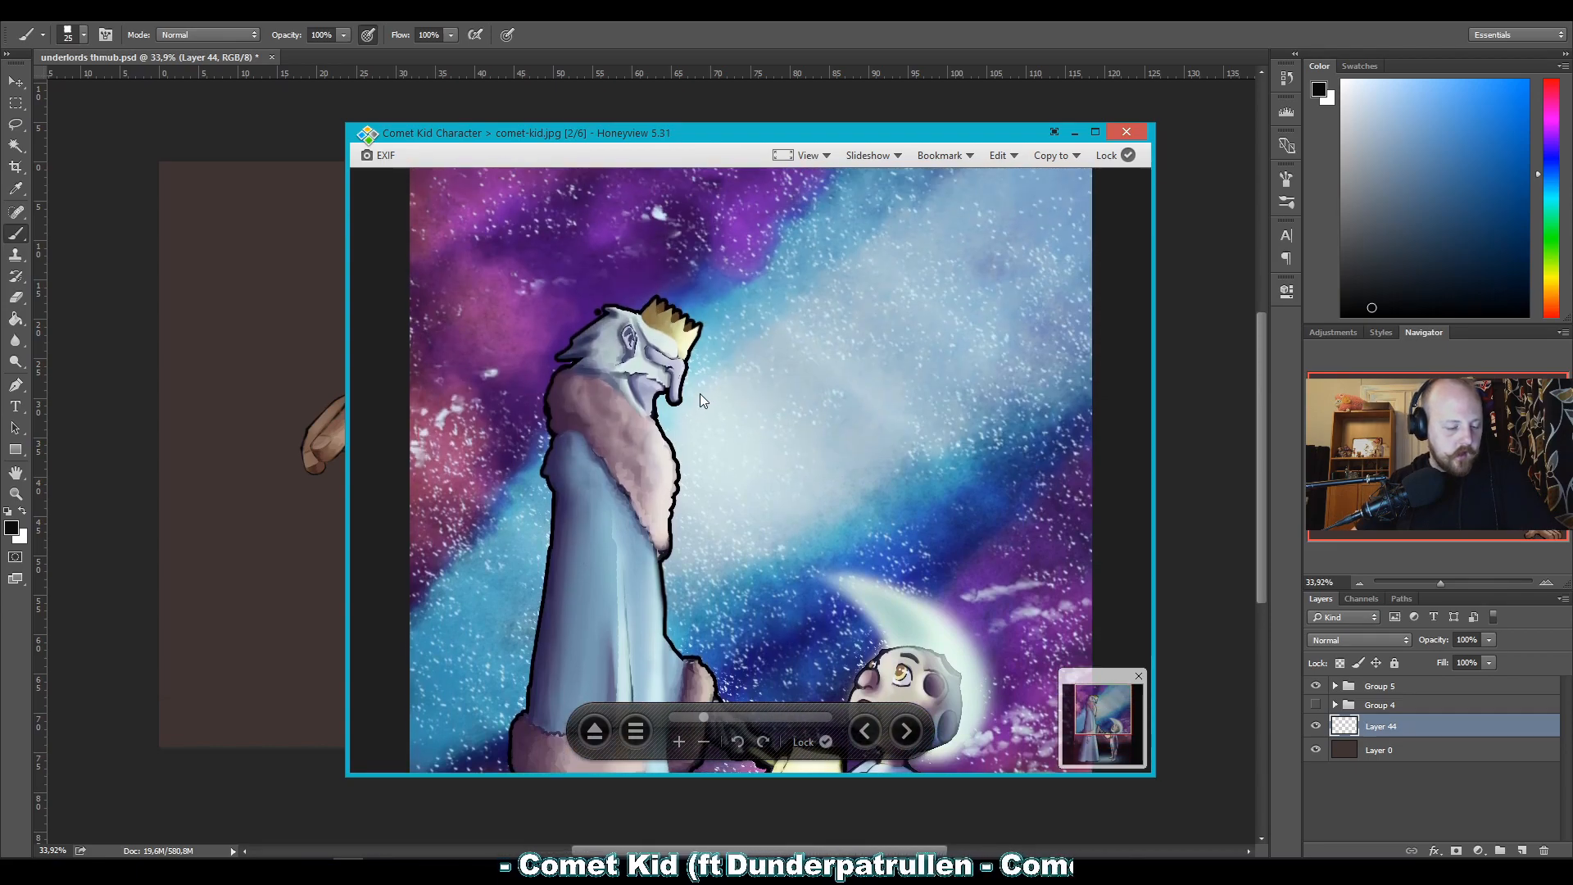
Inspect the crowned figure's outline and the pale sky beside it at 30%, then compare them at a wider view.
left_click(678, 741)
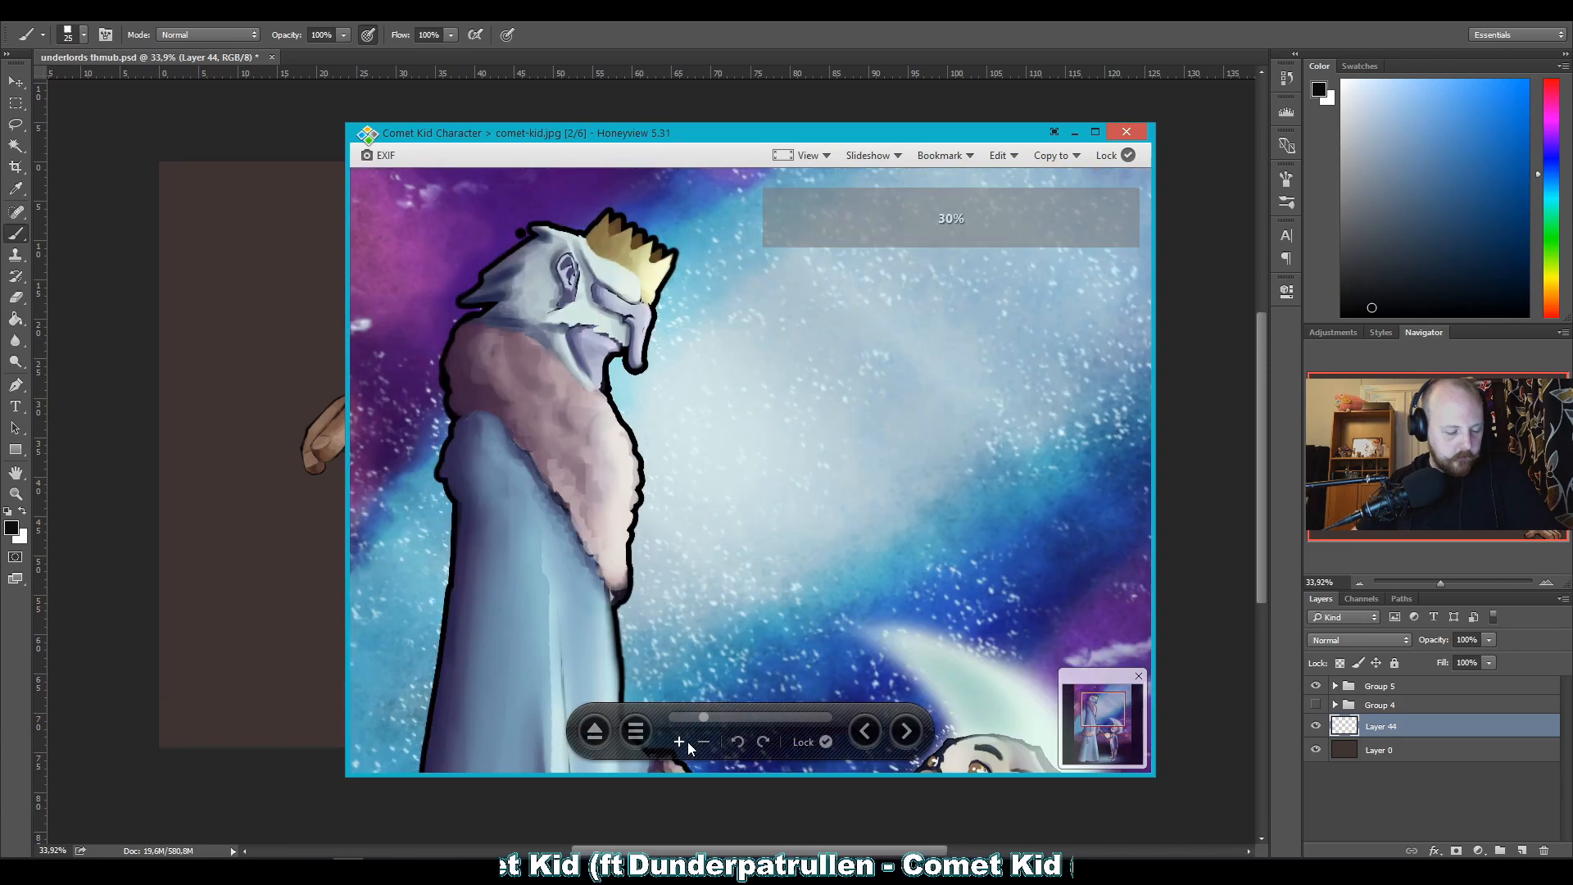
left_click_drag(966, 505, 836, 488)
mouse_move(858, 421)
left_mouse_down()
mouse_move(791, 322)
mouse_move(936, 539)
mouse_move(837, 440)
left_mouse_up()
left_click_drag(755, 357, 823, 399)
left_click(704, 742)
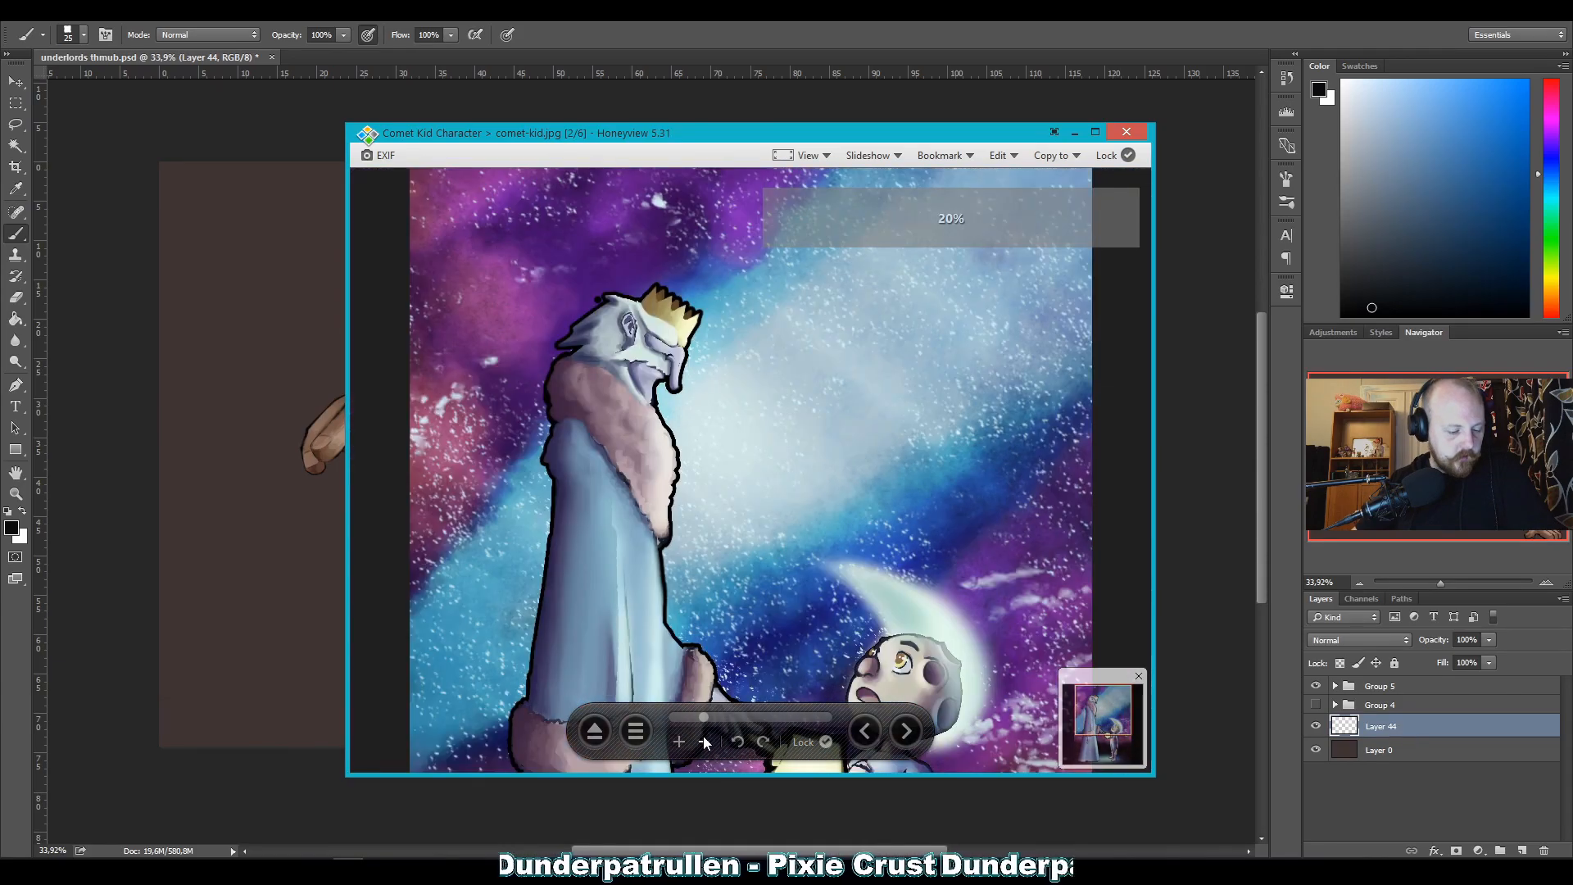
left_click(704, 742)
left_click(679, 743)
left_click(680, 742)
left_click_drag(651, 221, 636, 338)
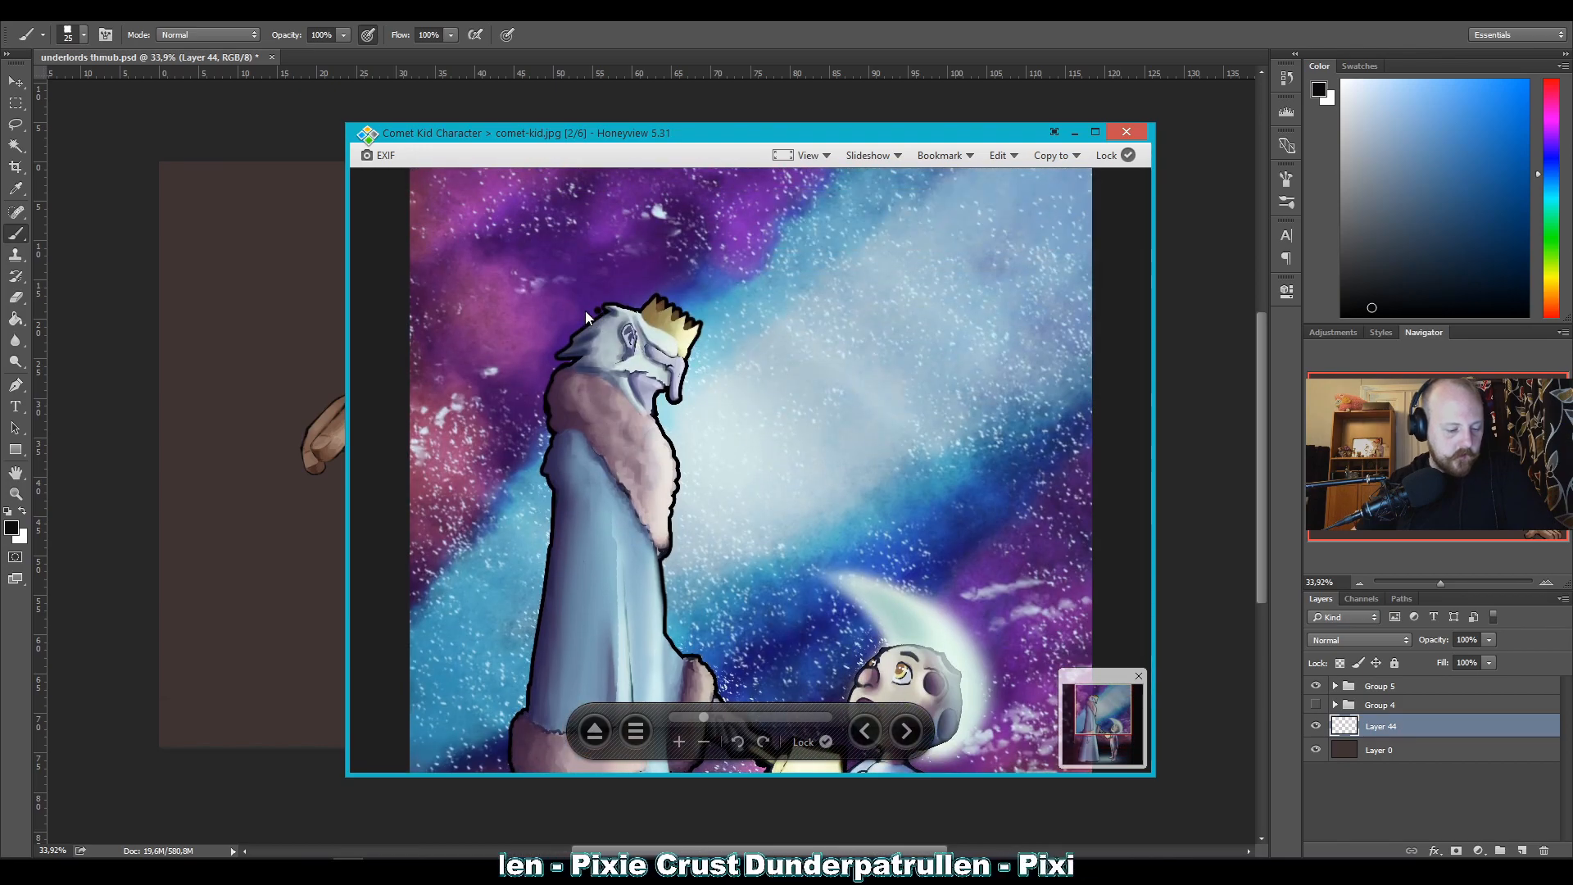
Compare the dark ground and the kid's lighting in the lower half of comet-kid.jpg with the bright sky above.
scroll(763, 488, "down", 4)
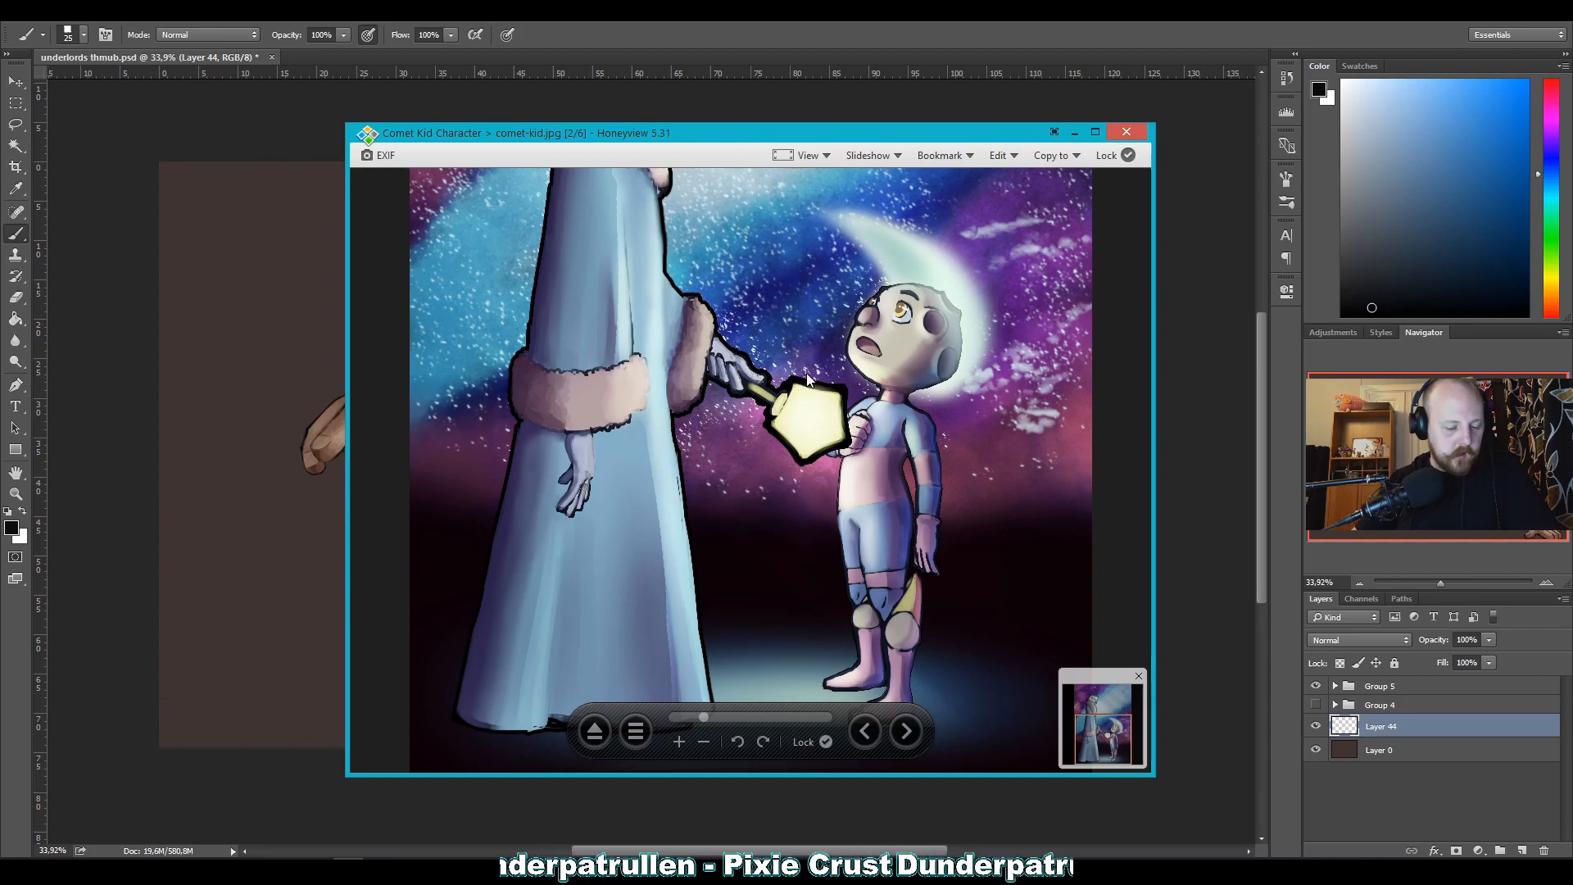
scroll(828, 328, "up", 5)
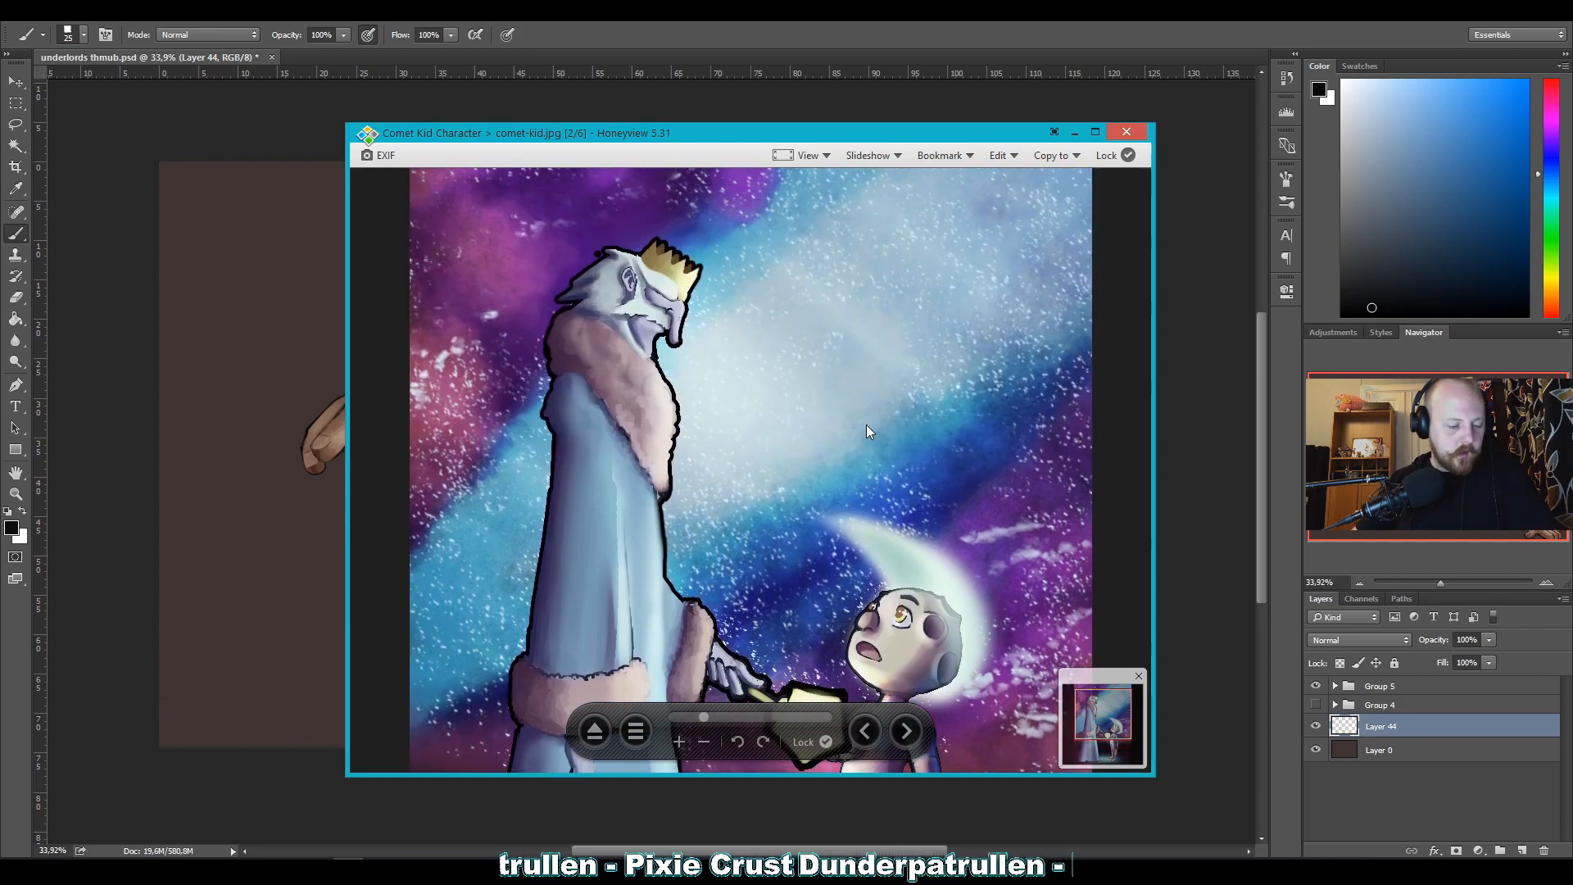
scroll(860, 393, "down", 4)
scroll(847, 348, "down", 1)
scroll(844, 369, "up", 3)
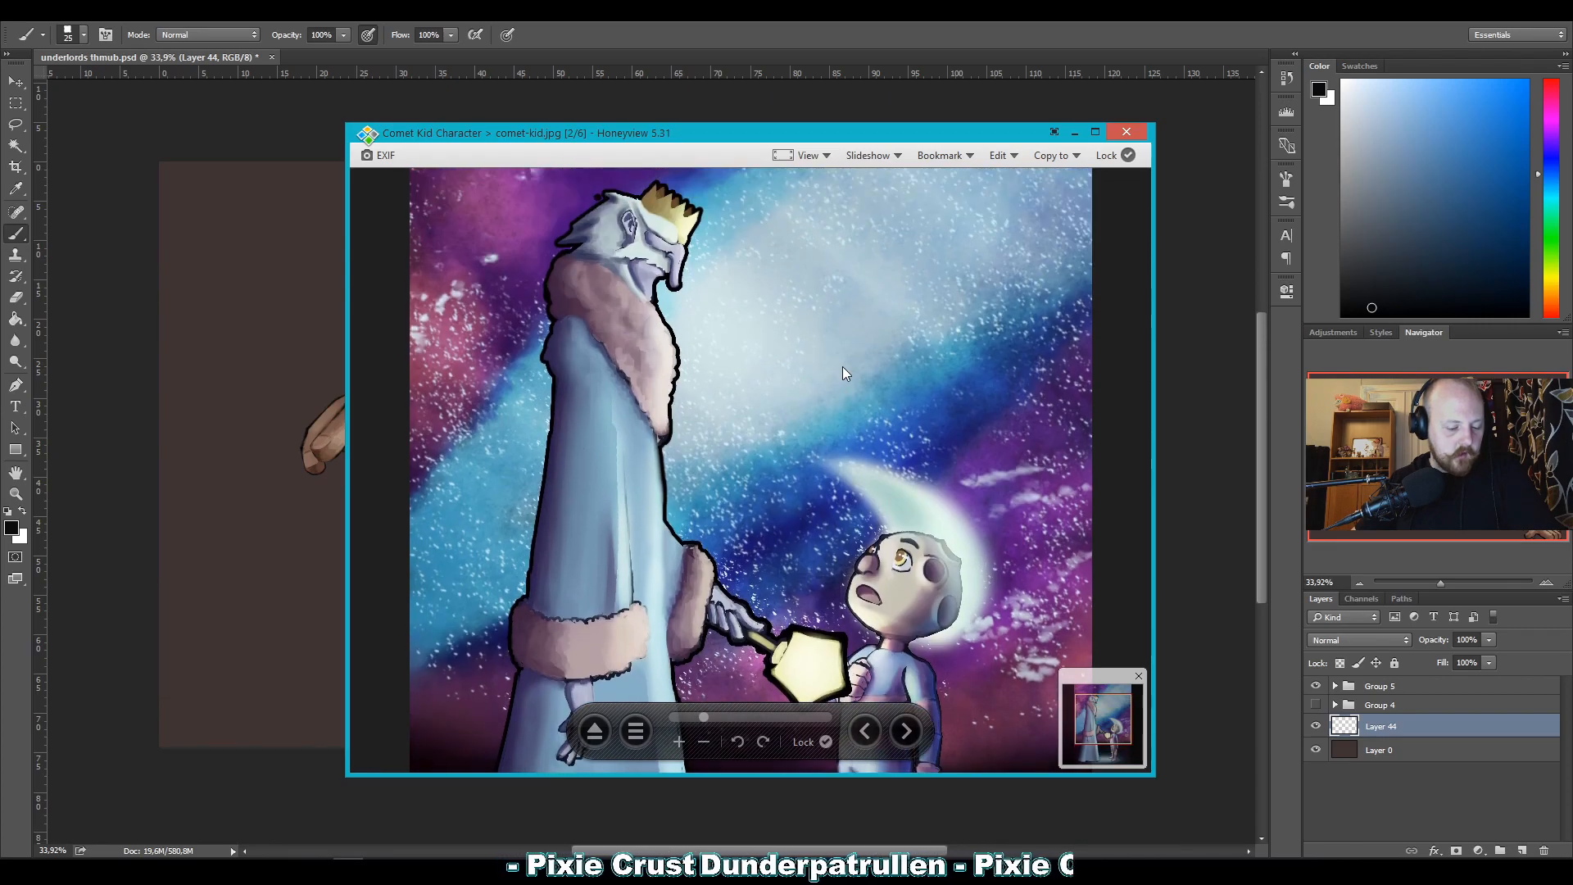
scroll(842, 366, "down", 1)
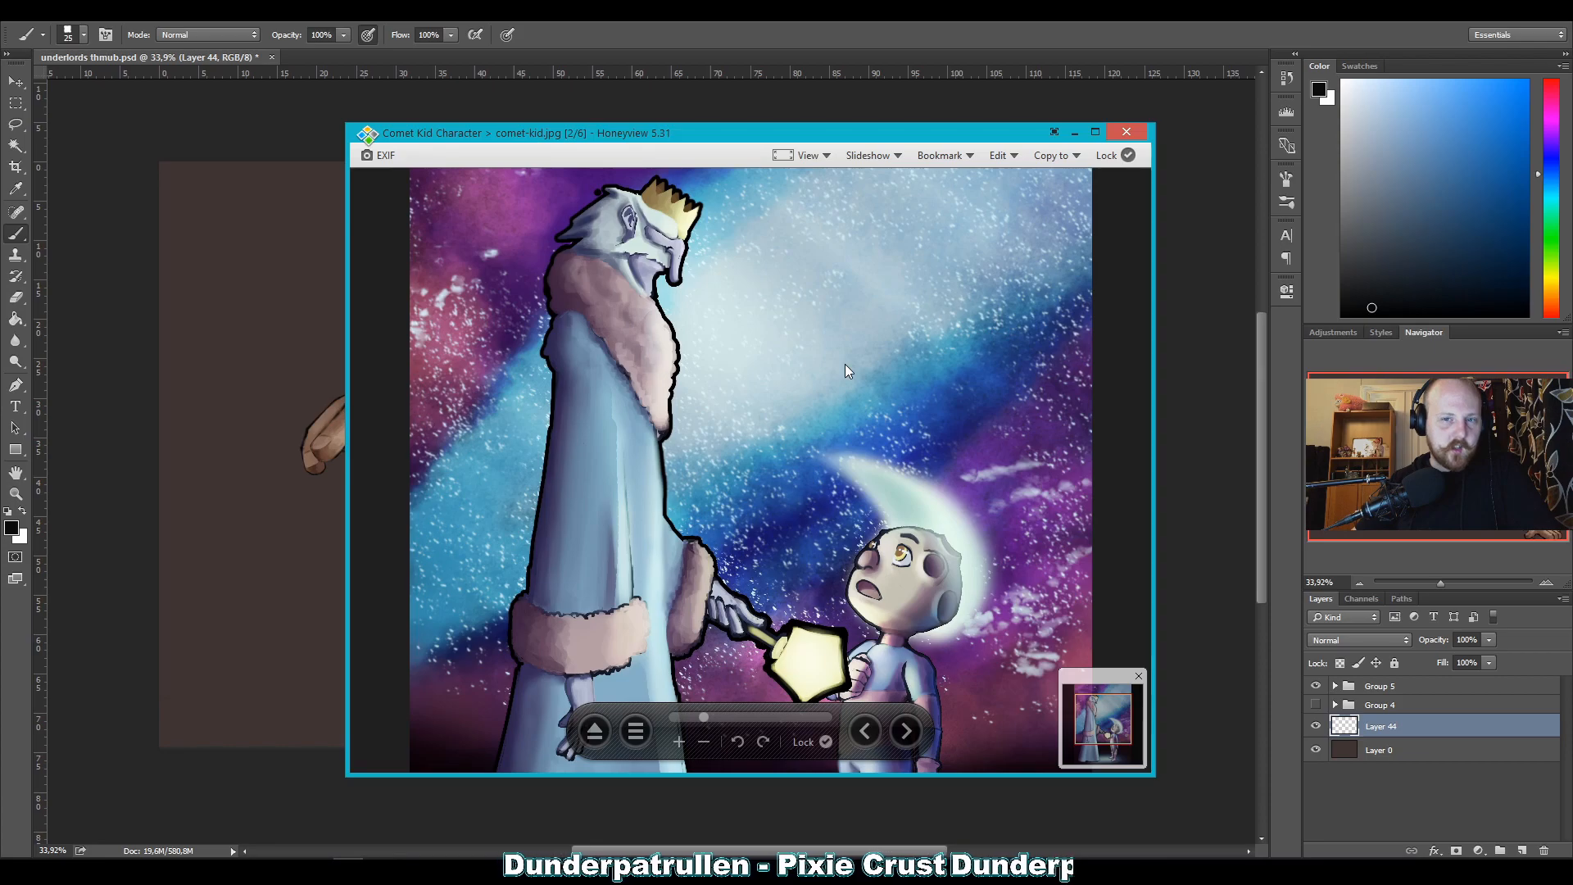
scroll(843, 361, "down", 5)
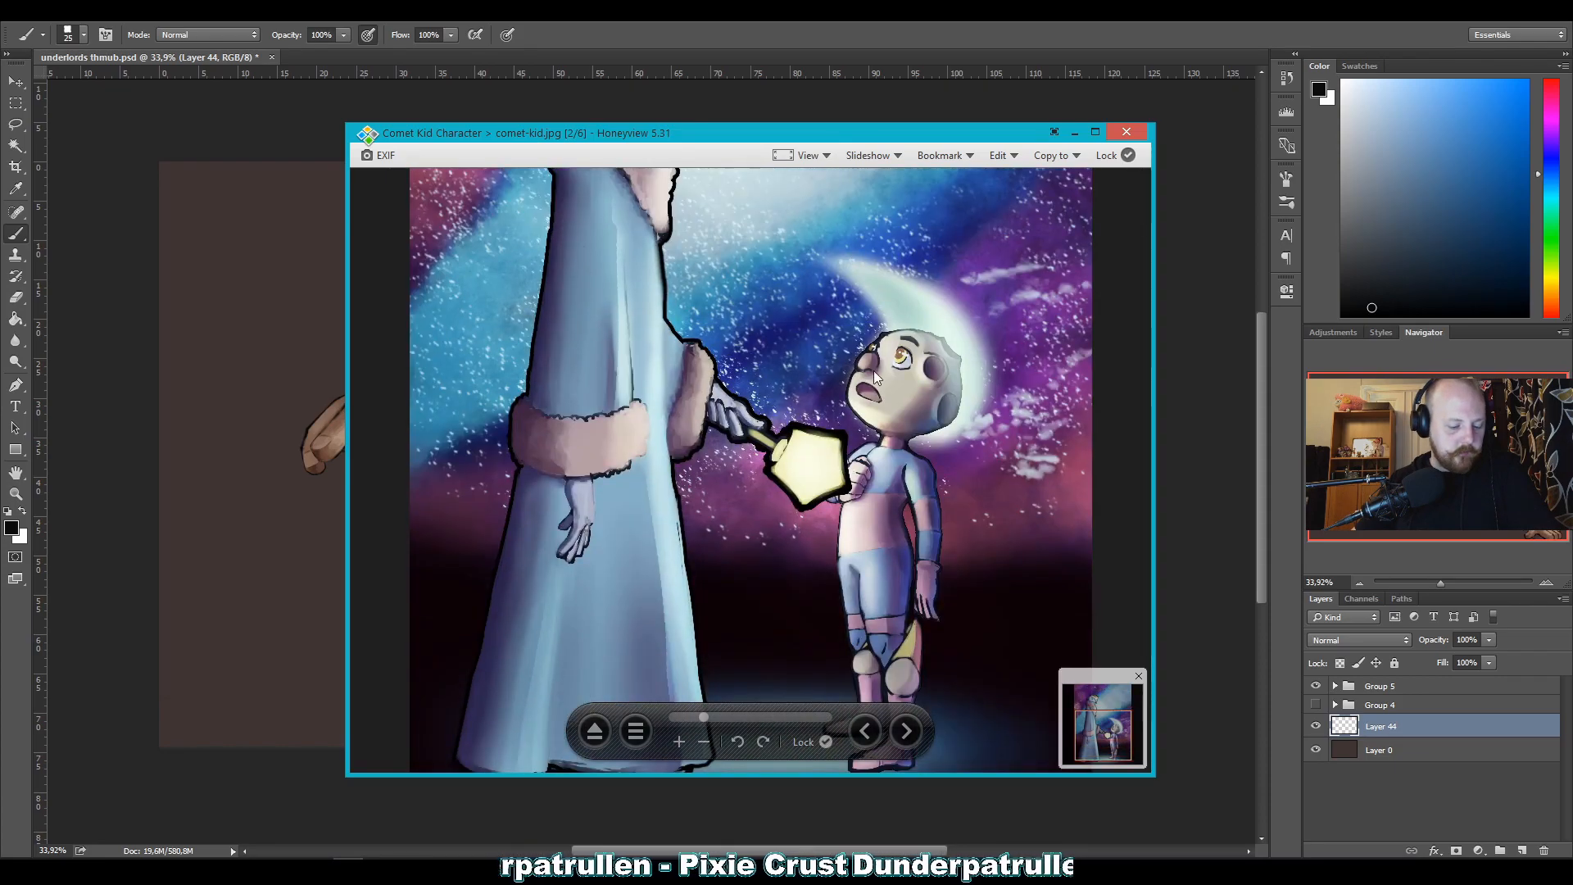
scroll(869, 352, "down", 1)
scroll(862, 373, "up", 1)
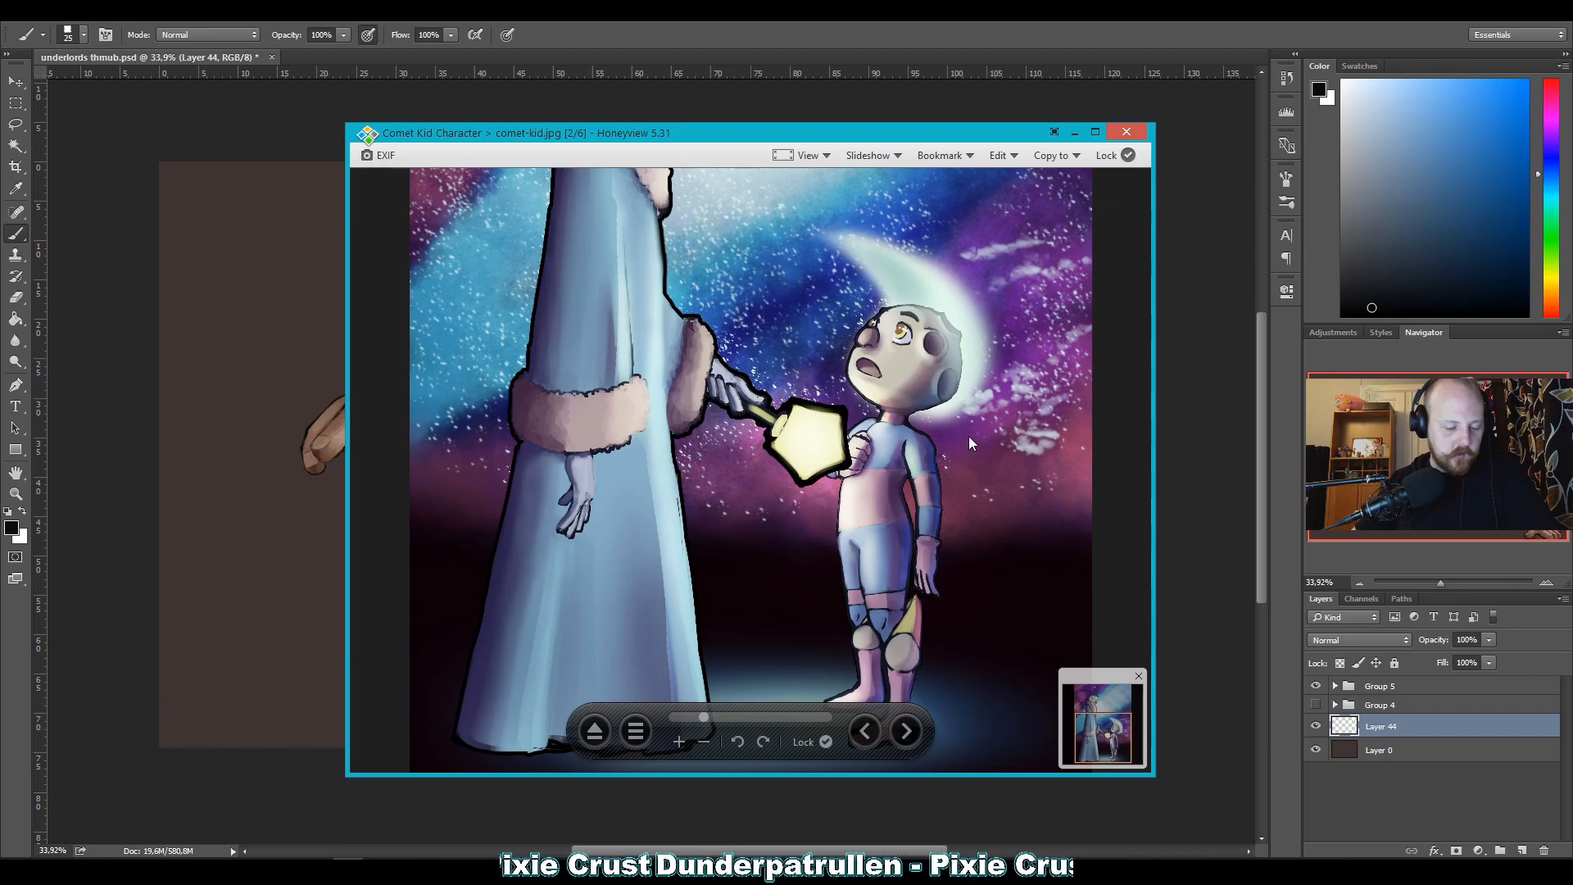
scroll(986, 441, "up", 1)
scroll(992, 409, "down", 1)
scroll(983, 401, "up", 1)
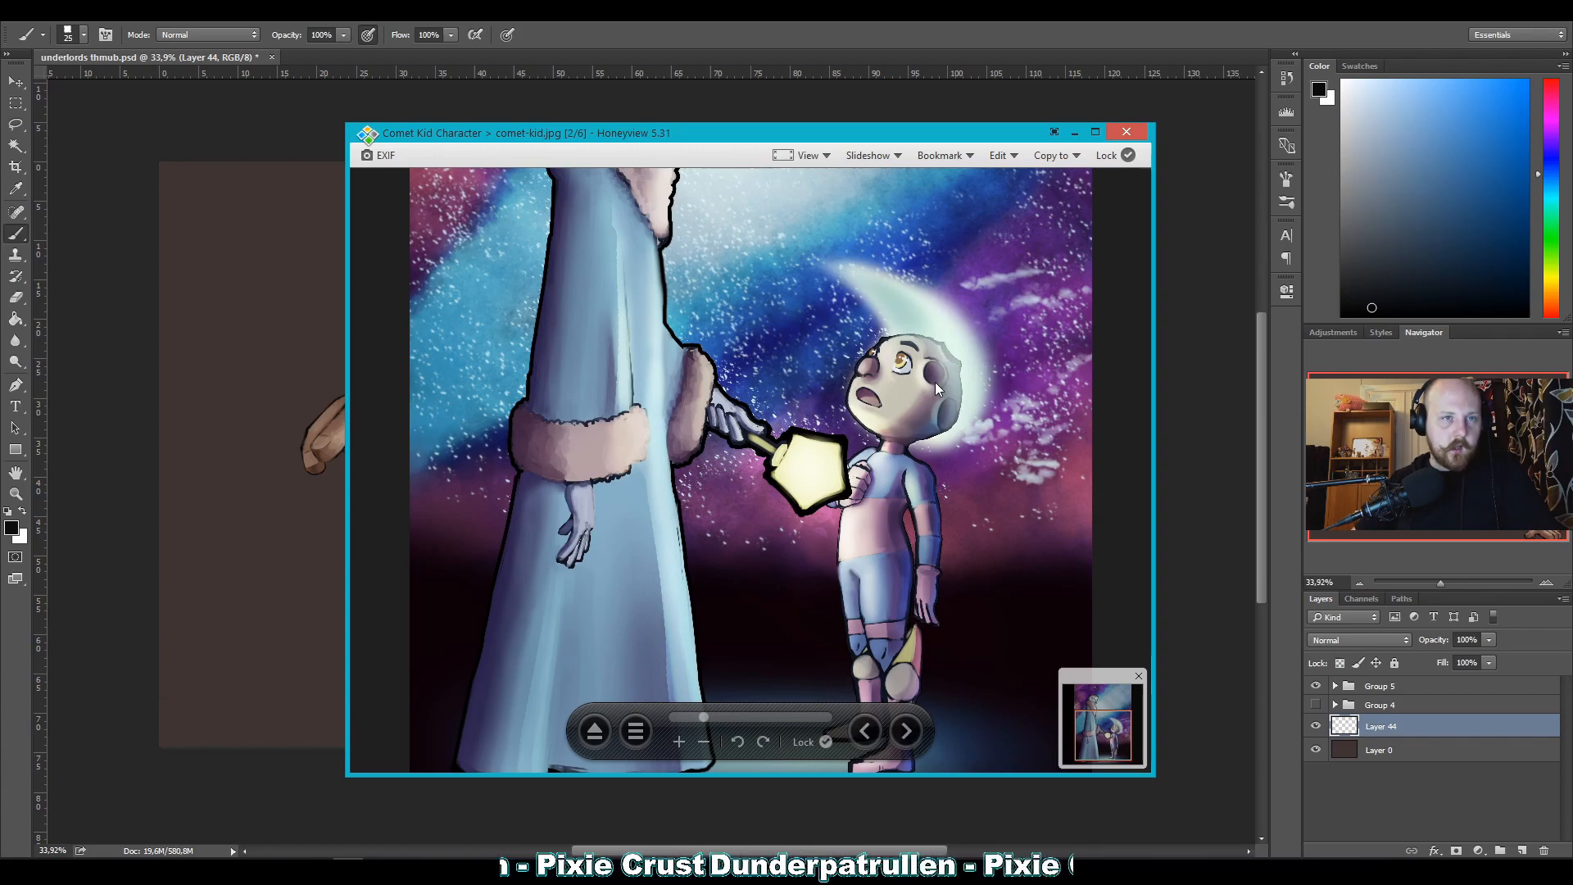
scroll(985, 389, "up", 1)
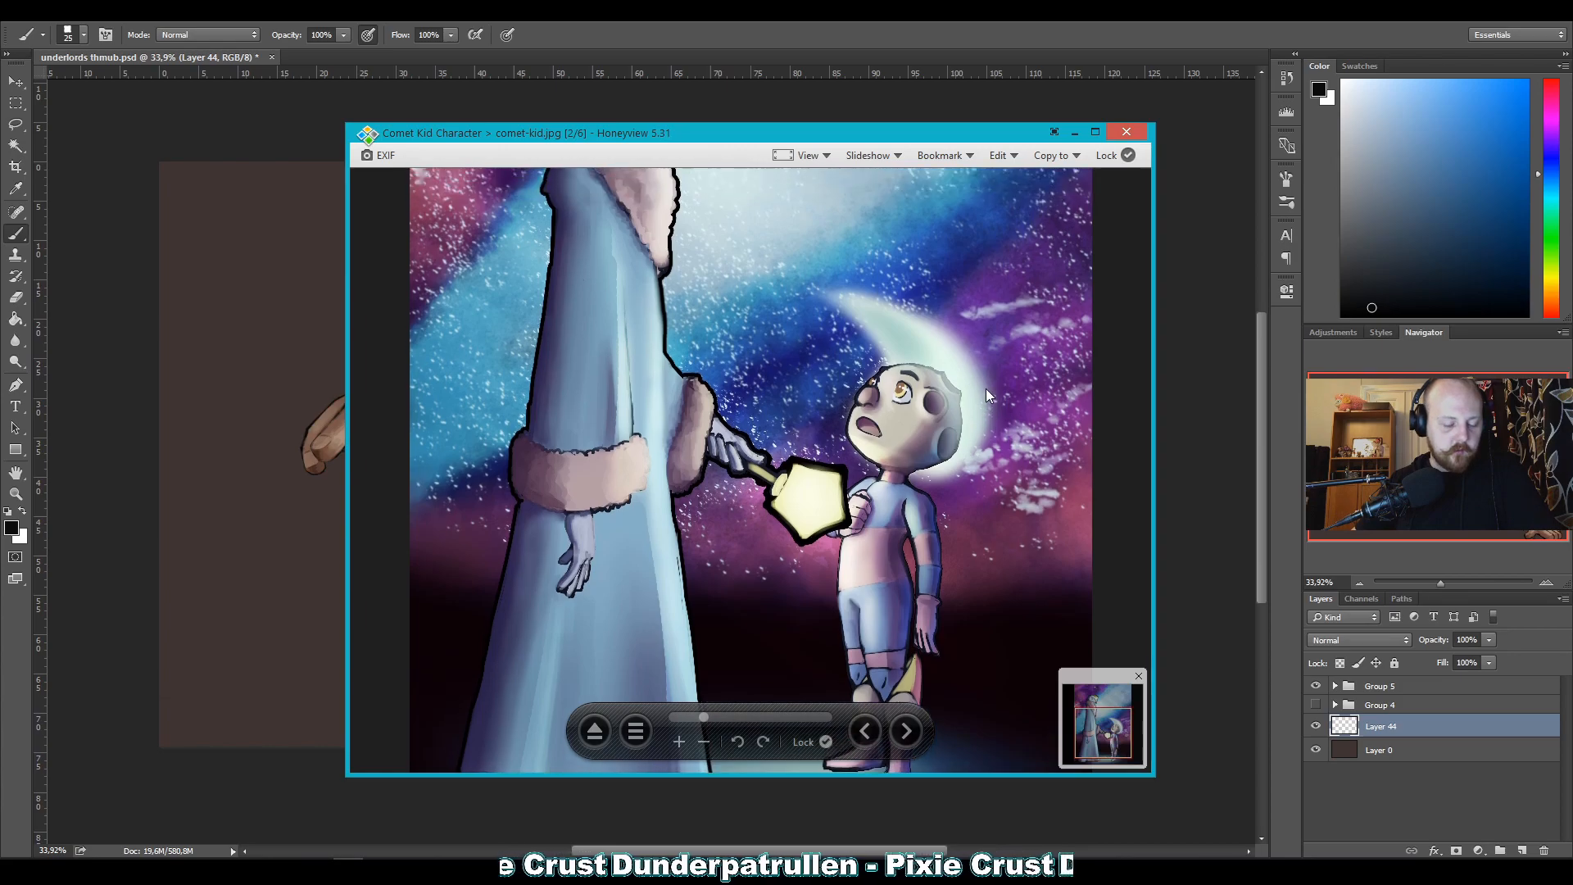
scroll(974, 385, "down", 1)
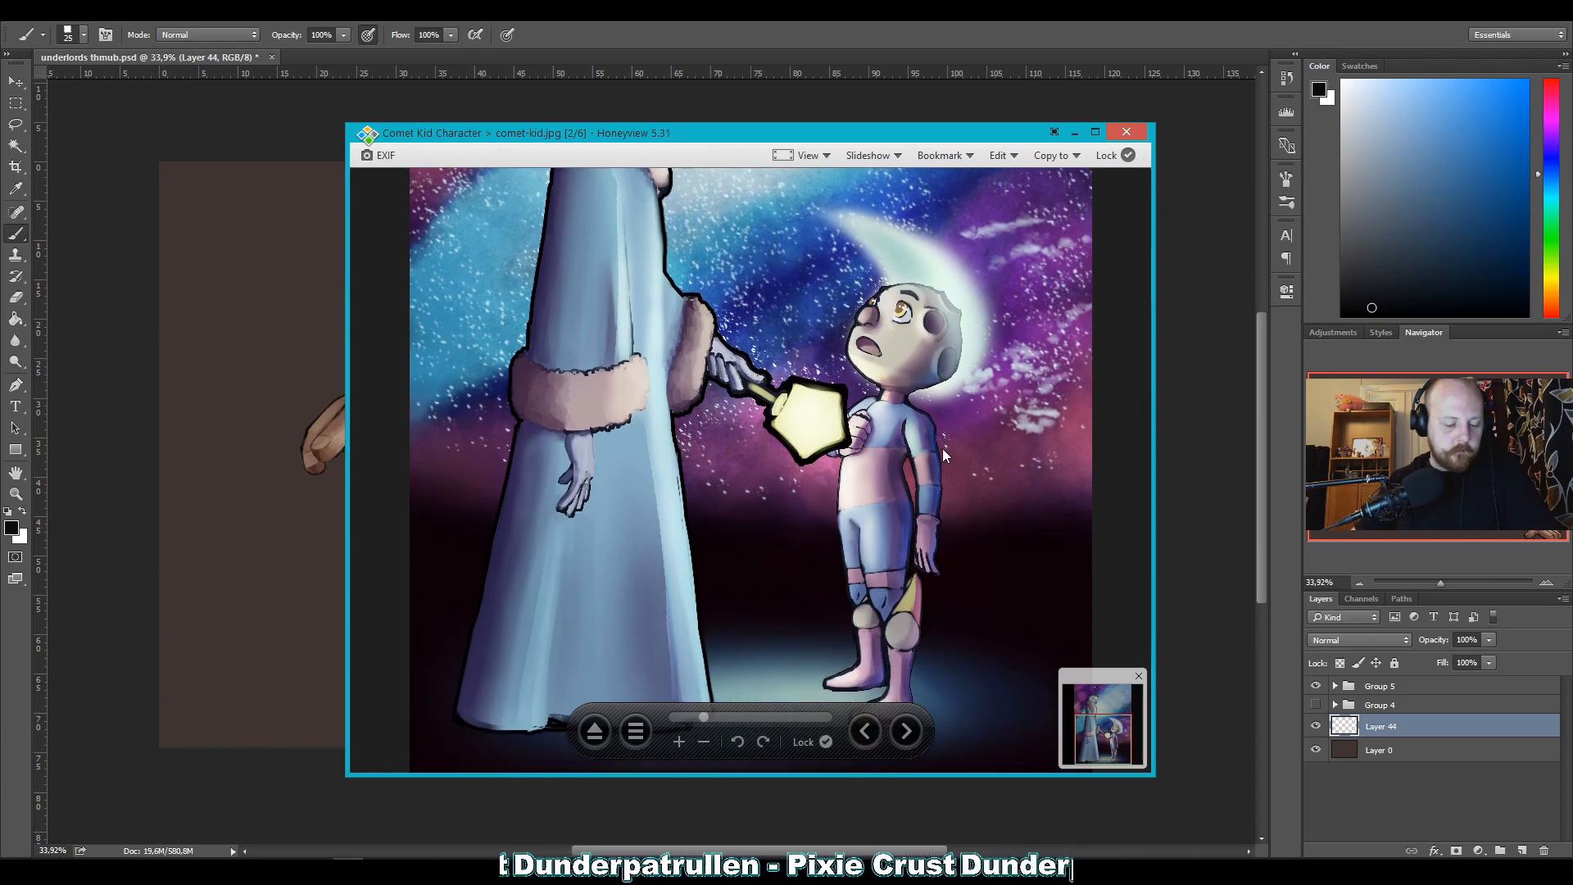
scroll(930, 459, "up", 3)
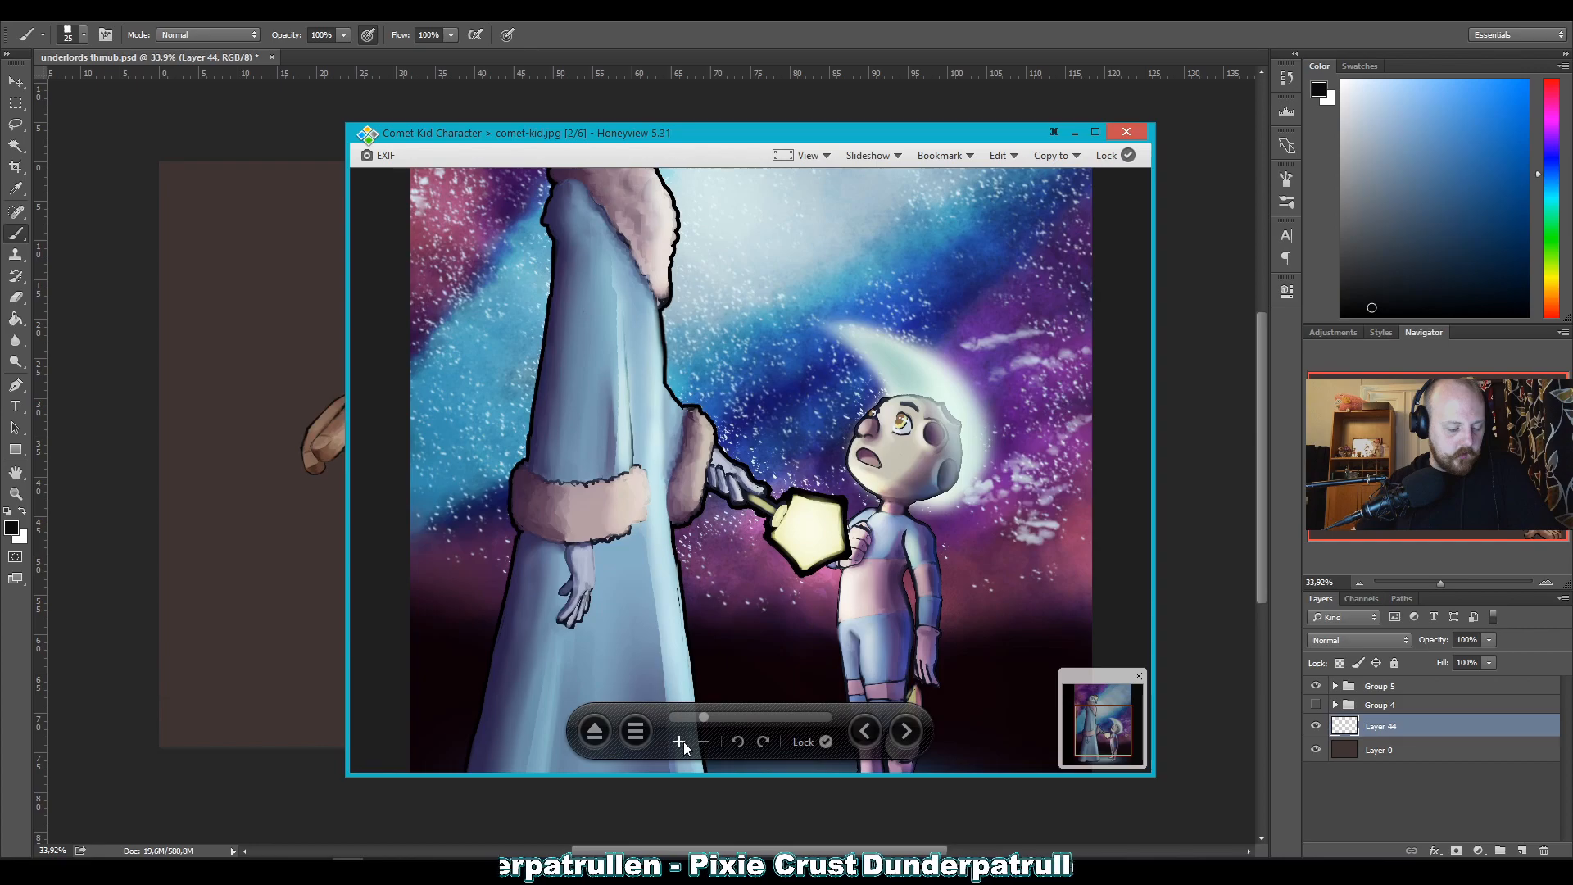
scroll(729, 557, "up", 7)
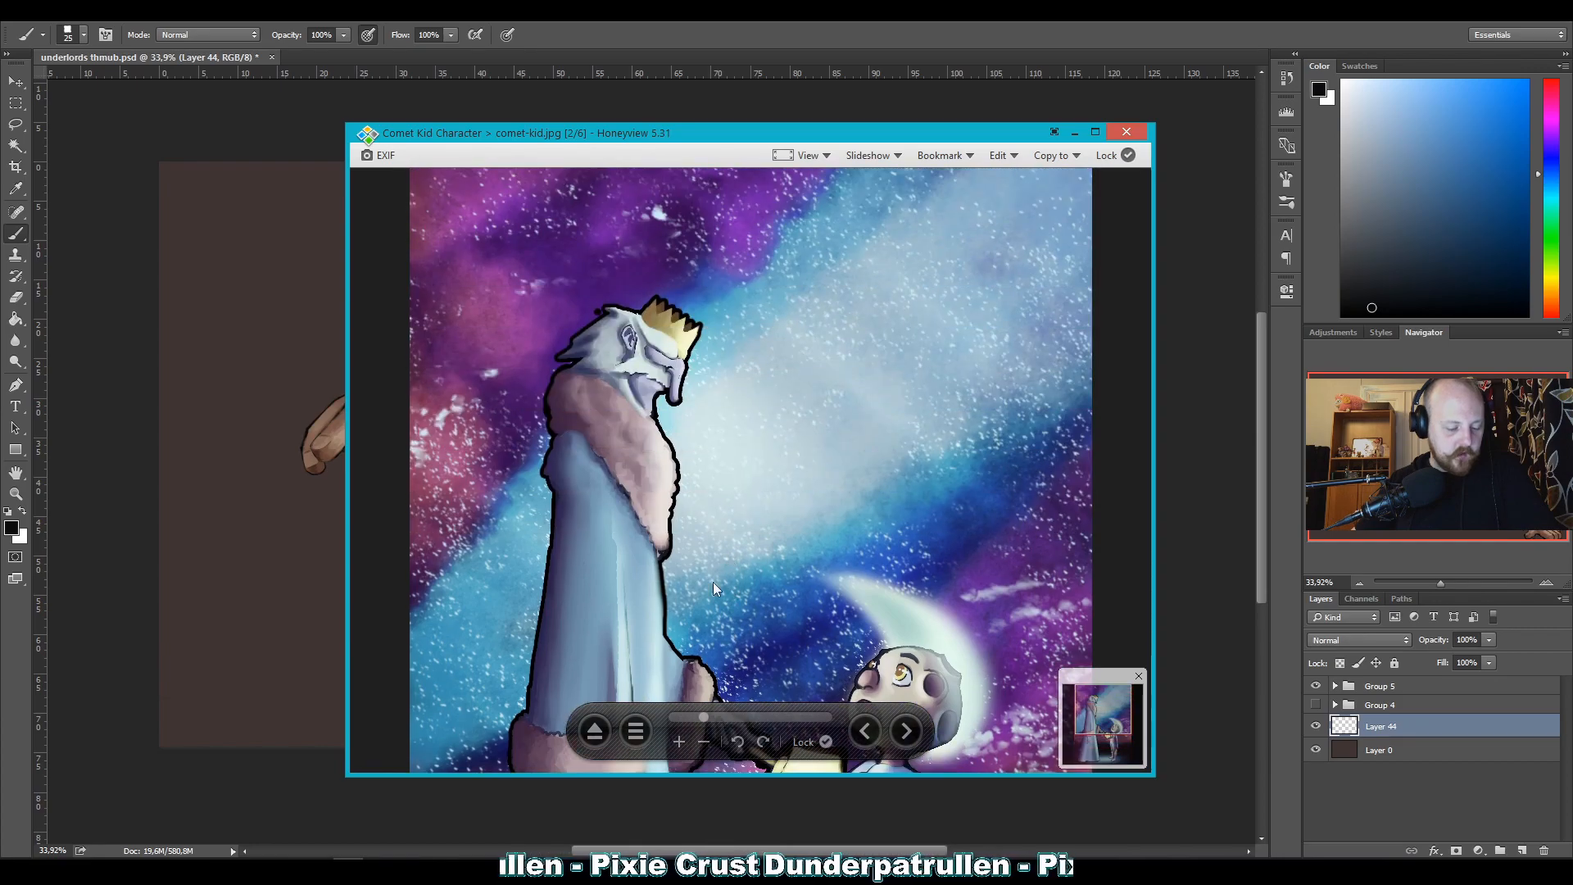
Return to CK action pose.png in the image viewer and reposition the viewer window over the canvas.
left_click(705, 742)
scroll(770, 534, "up", 1)
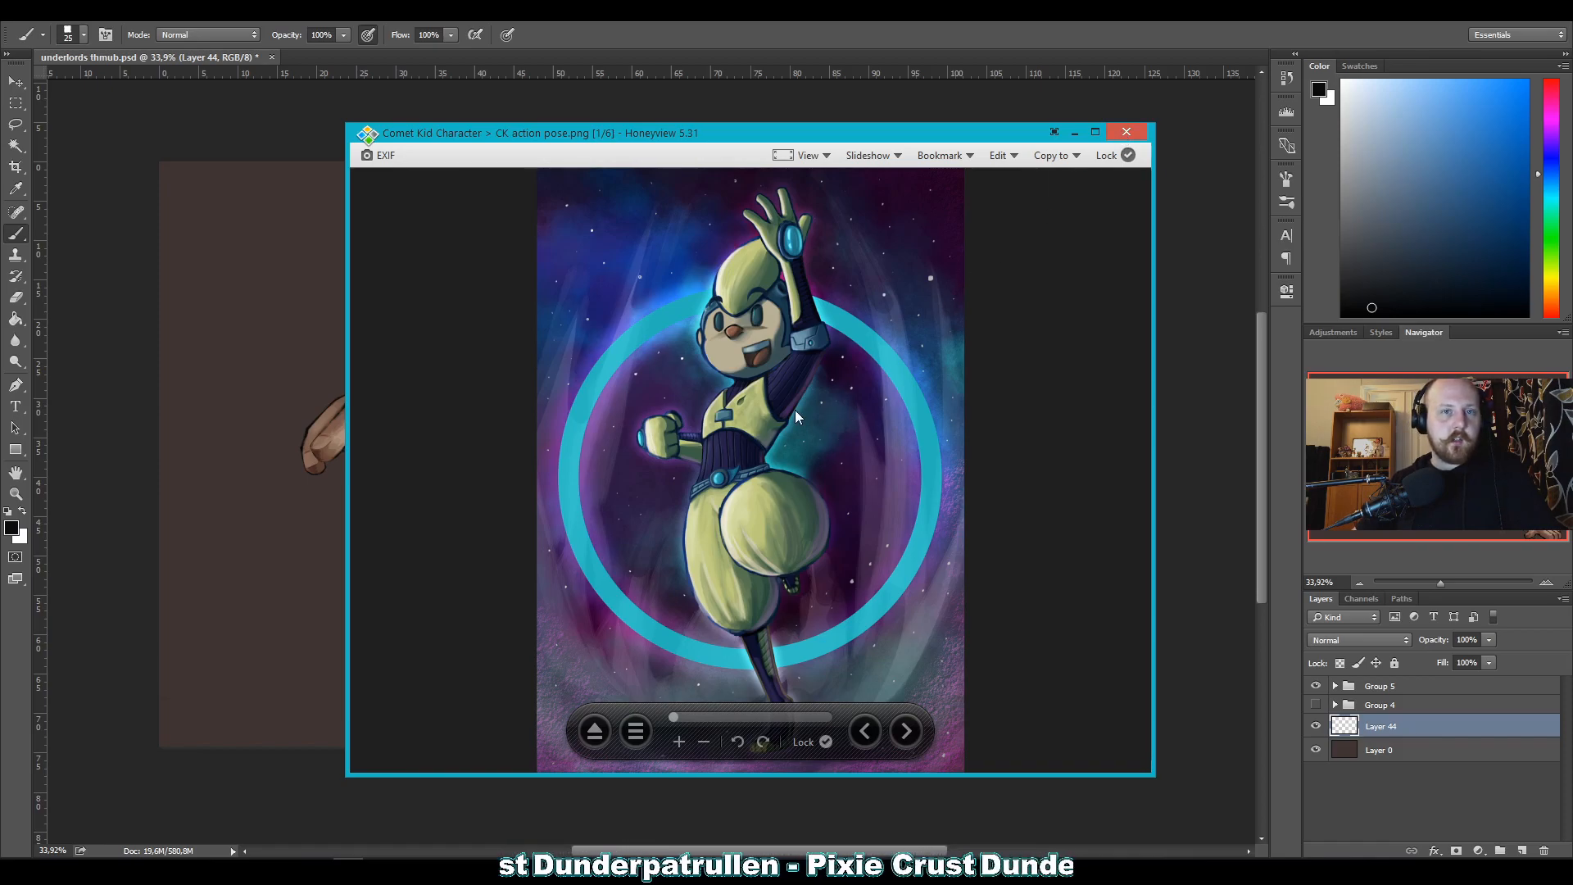
left_click_drag(916, 134, 852, 123)
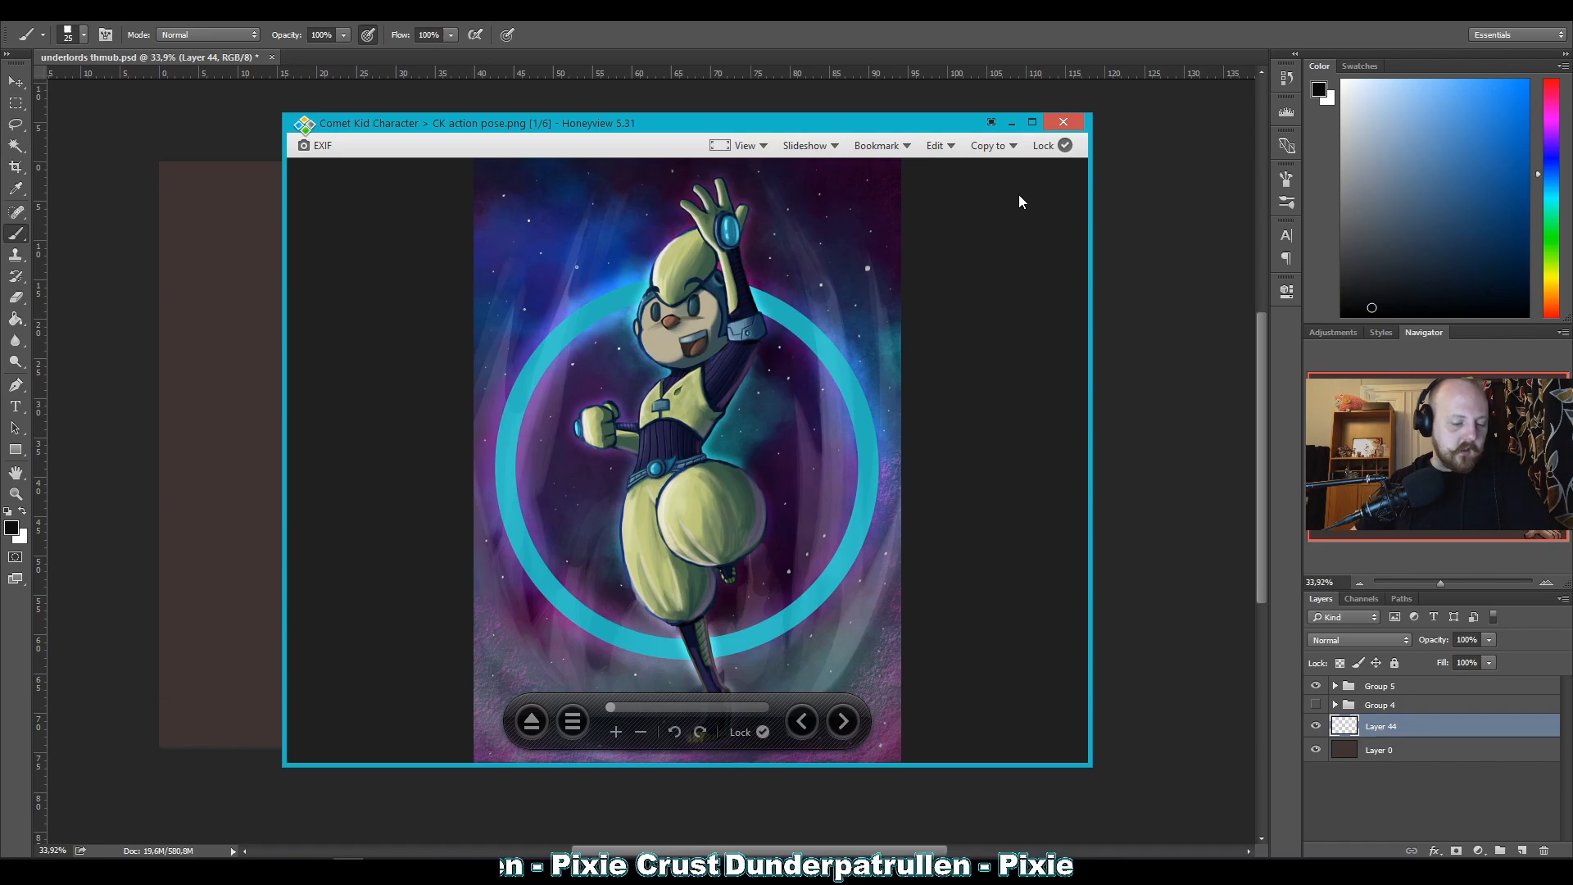
Browse backward through walk-cycle.png, walk-cycle.gif, outfit ideas.jpg and comet-kid-basics-animation.gif to comet-kid.jpg.
key("Left")
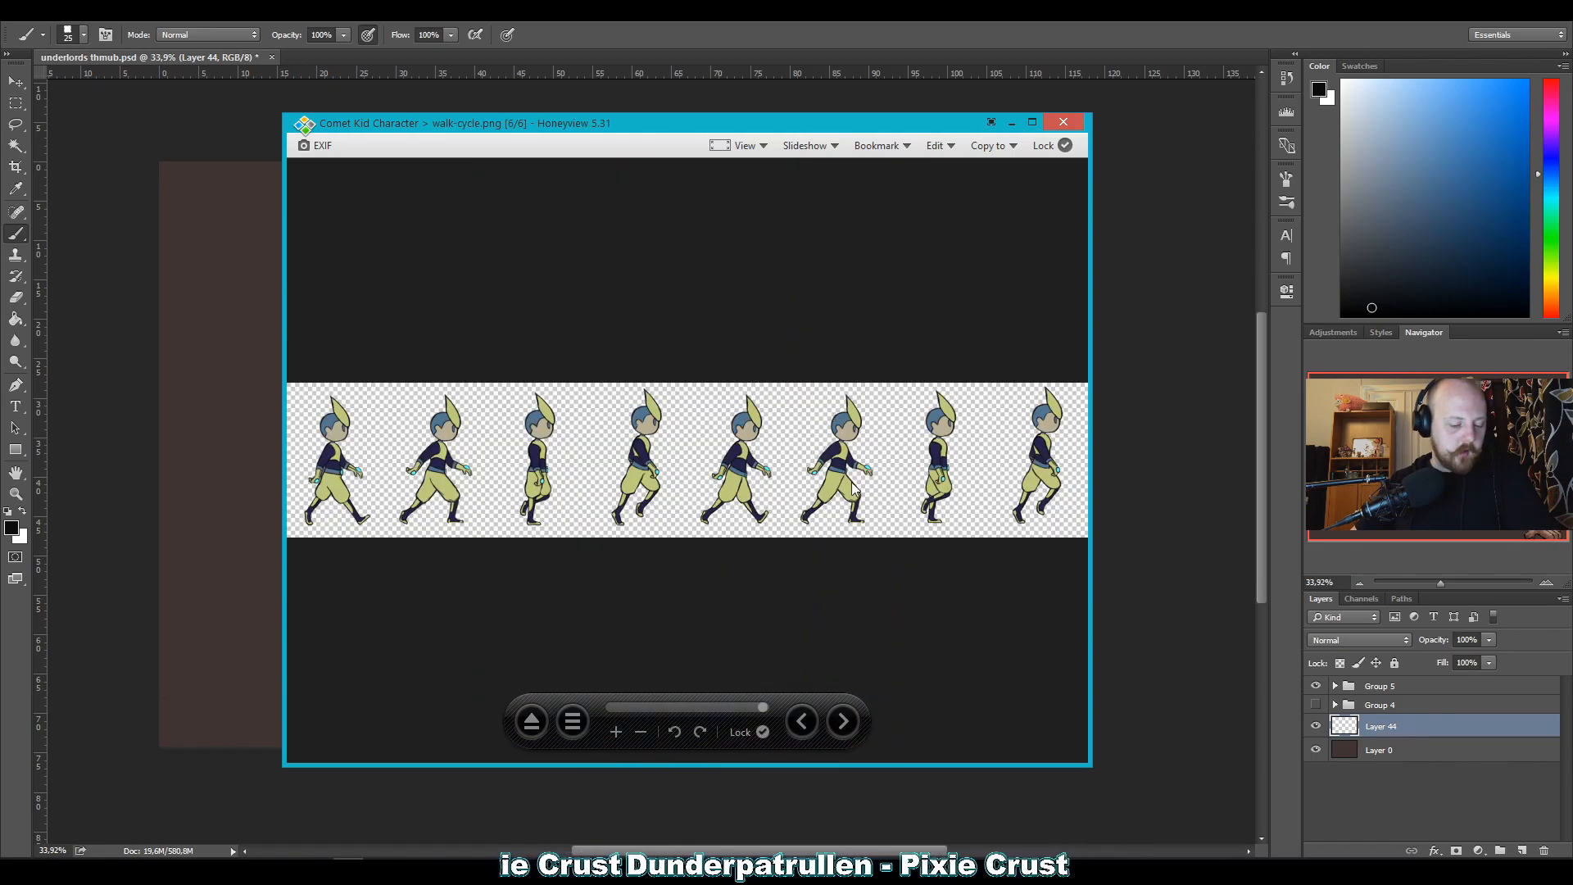
key("Left")
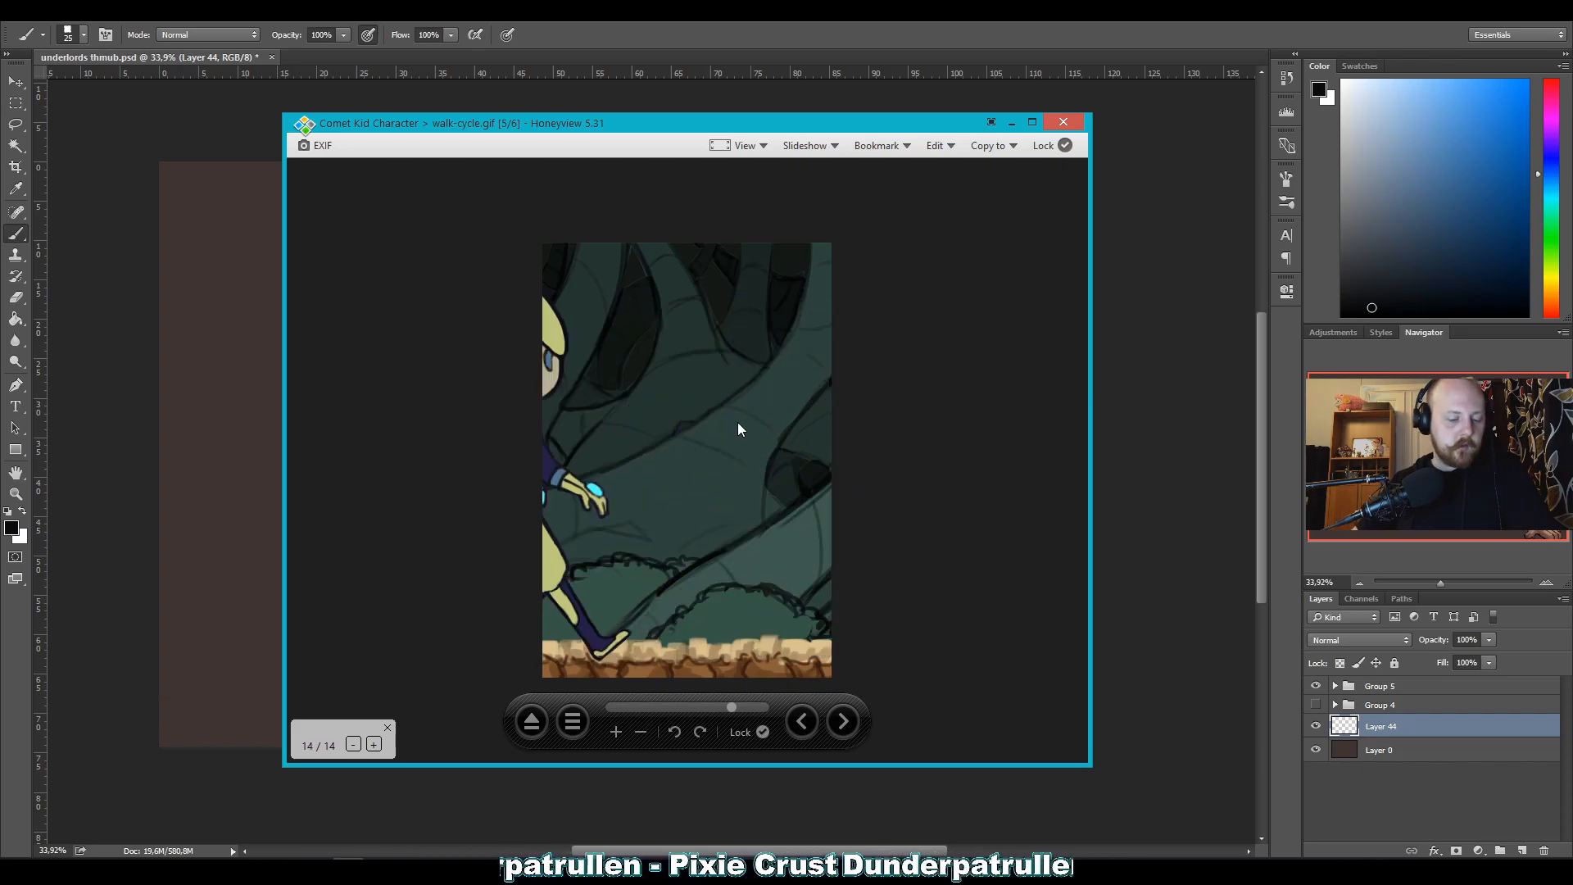
key("Left")
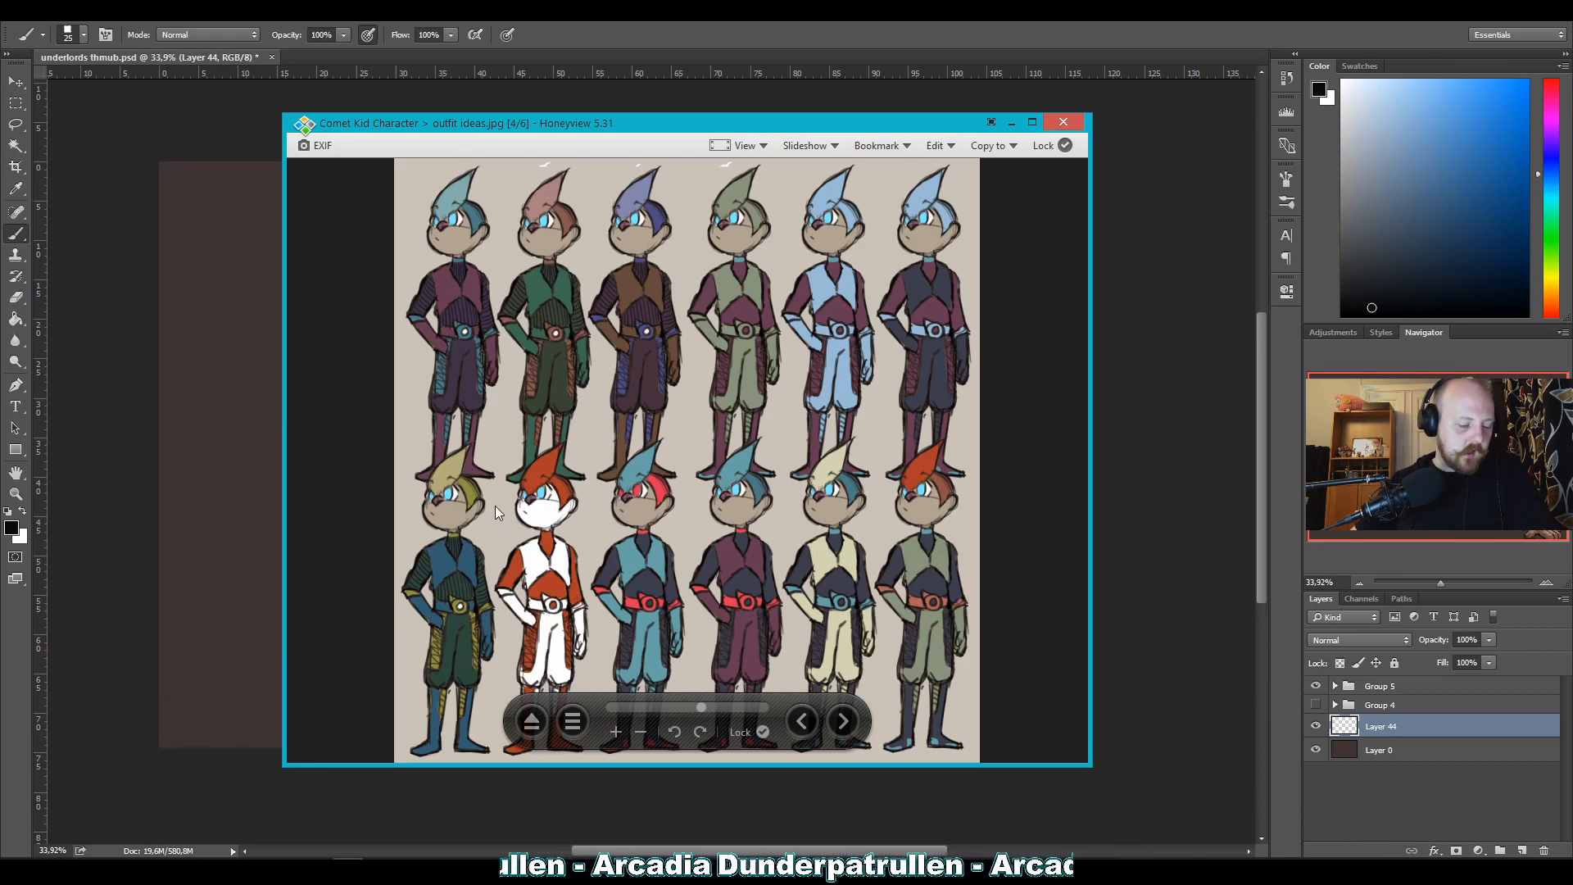
key("Left")
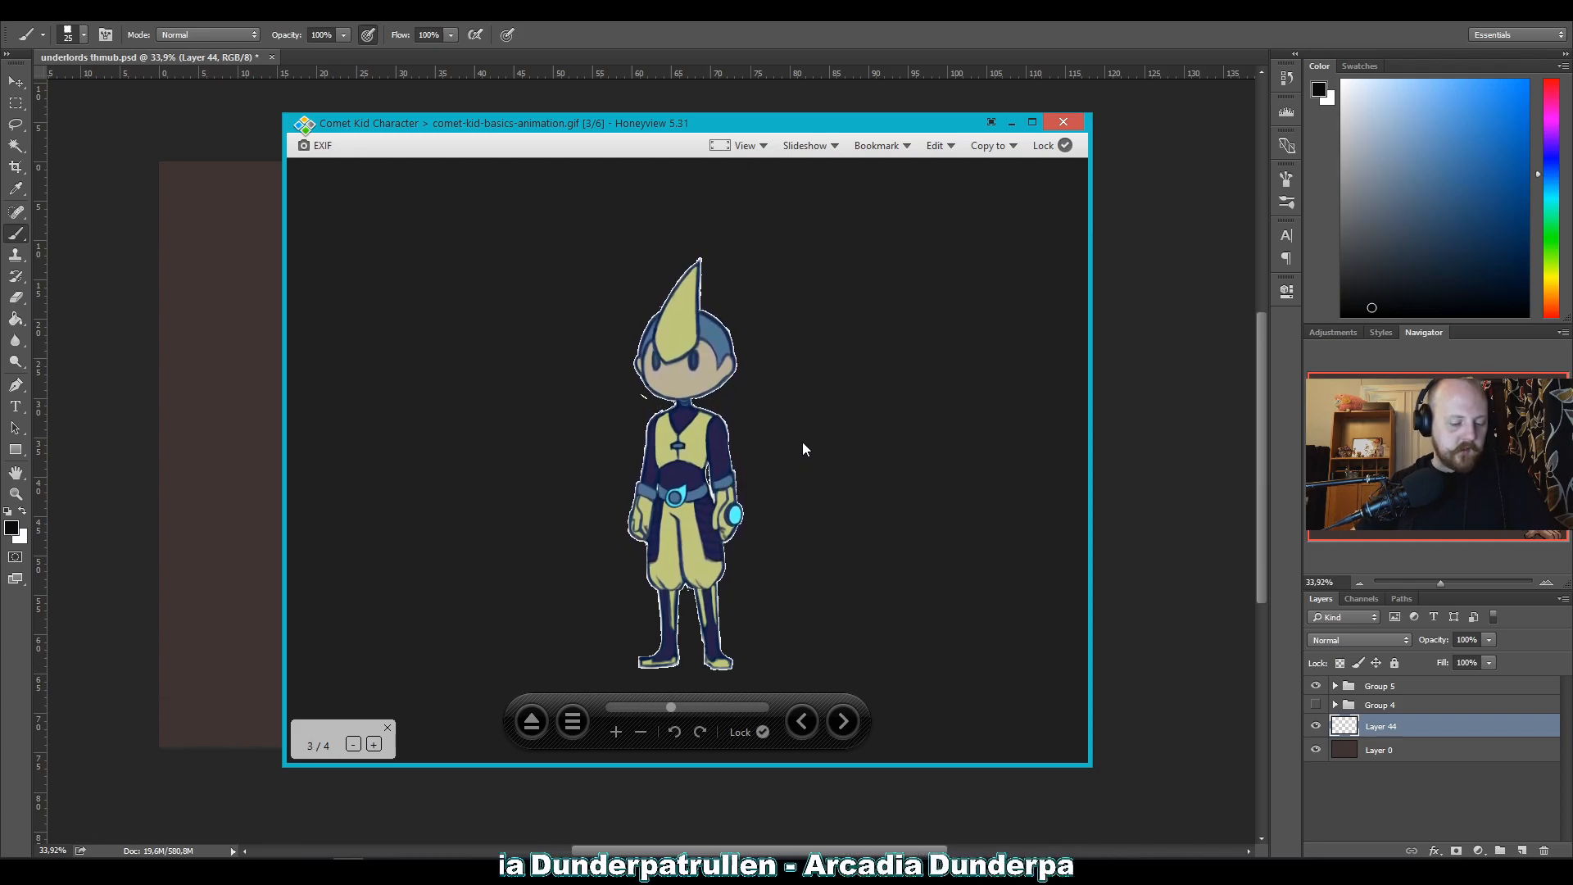
key("Left")
scroll(811, 431, "up", 2)
scroll(811, 431, "down", 2)
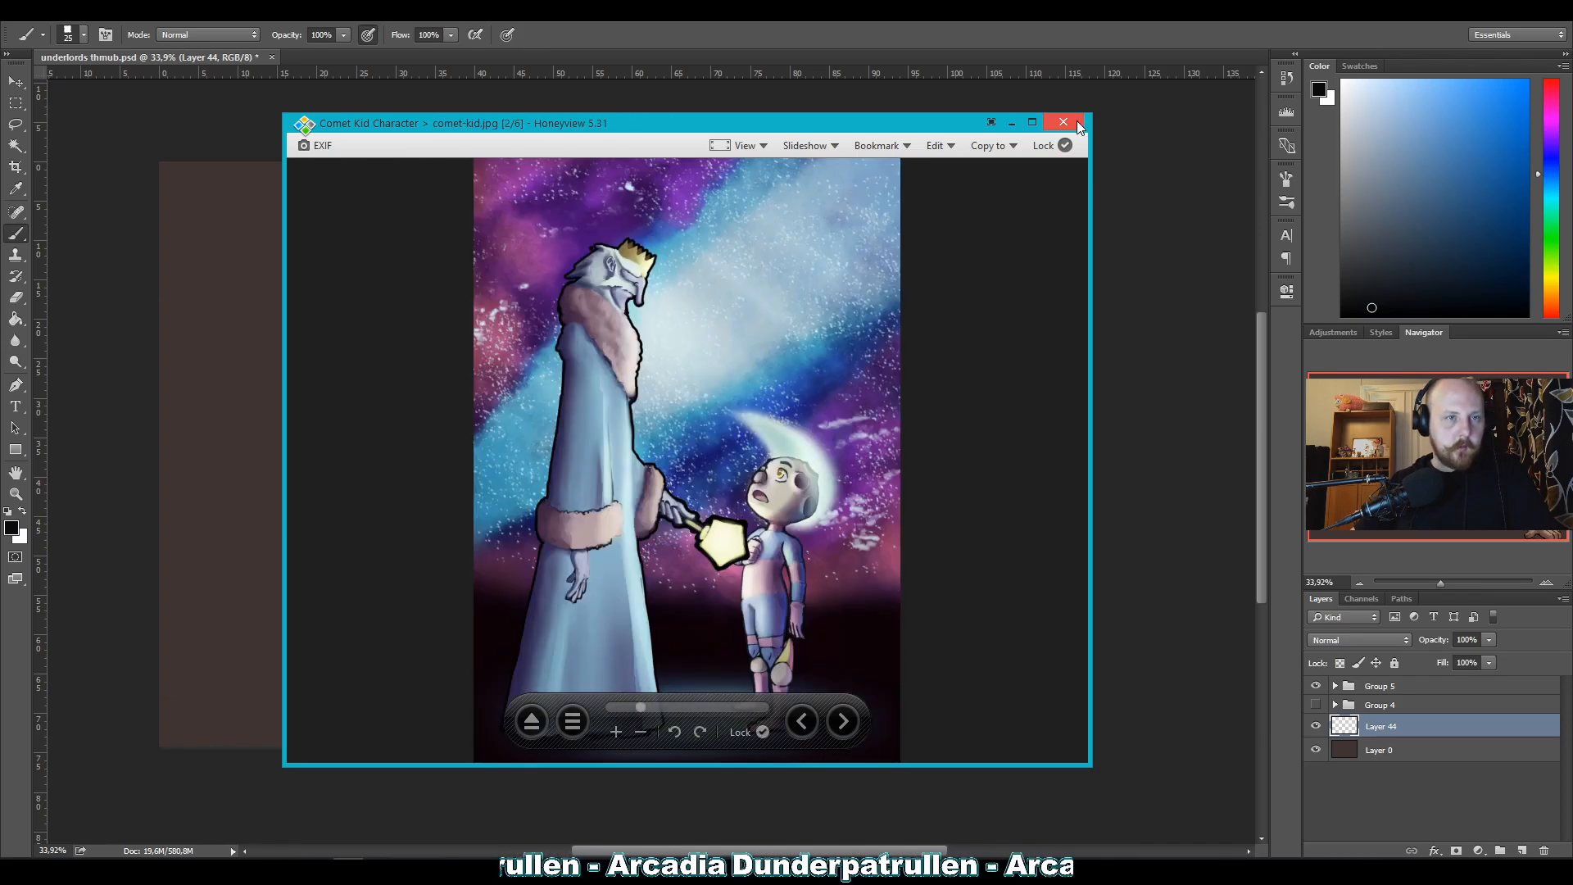
Close the comet-kid.jpg reference and return to brush work on Layer 44 with a slightly closer canvas view.
left_click(1075, 123)
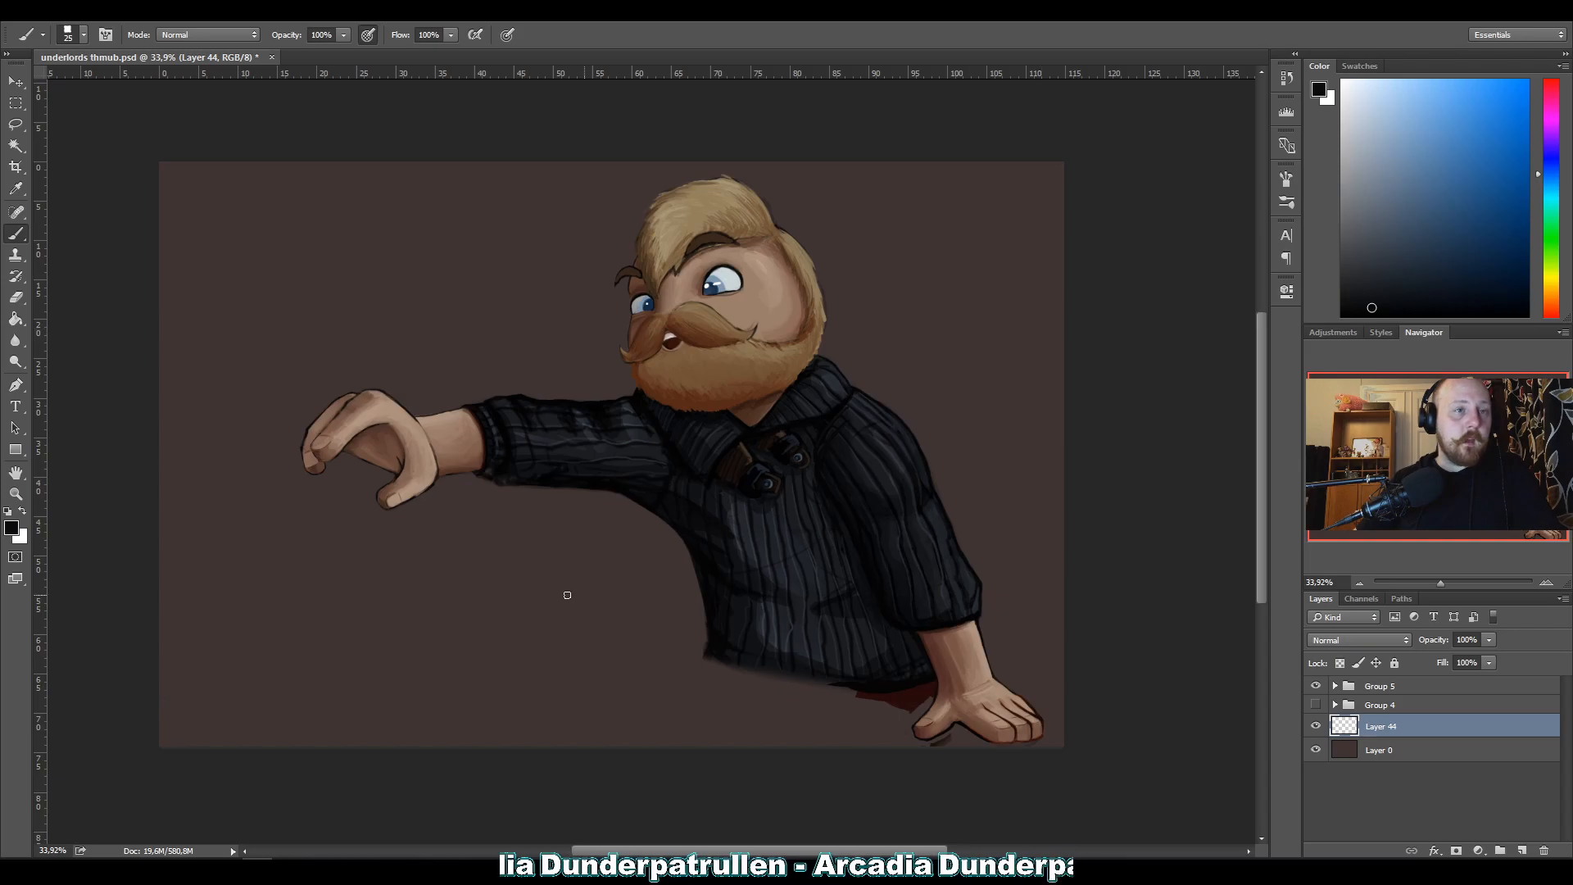
left_click(15, 493)
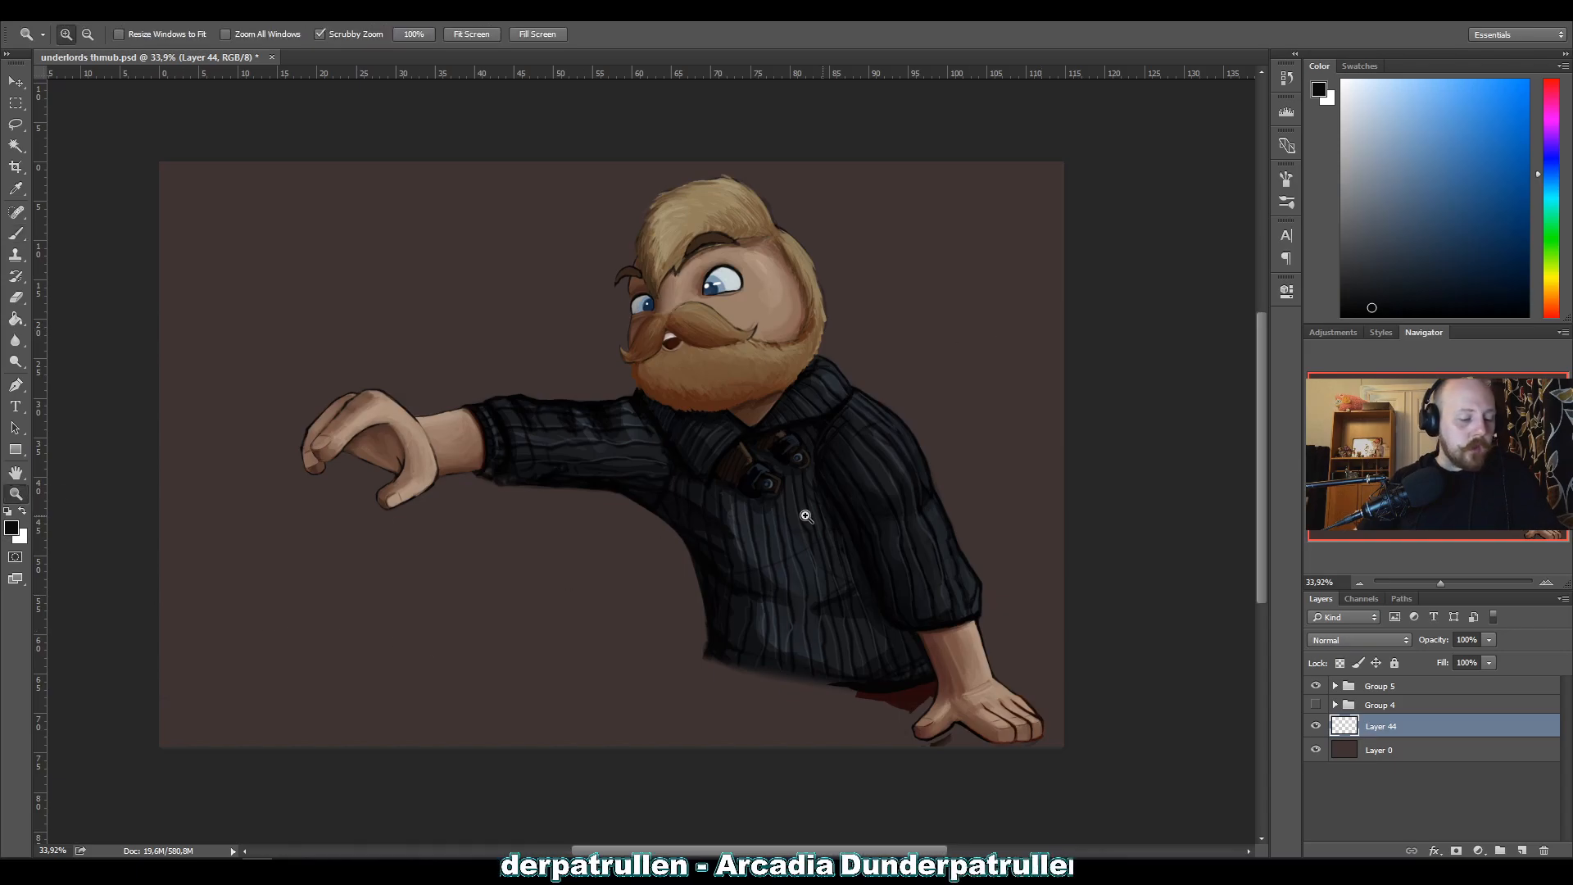
mouse_move(808, 467)
left_mouse_down()
mouse_move(638, 461)
mouse_move(797, 463)
left_mouse_up()
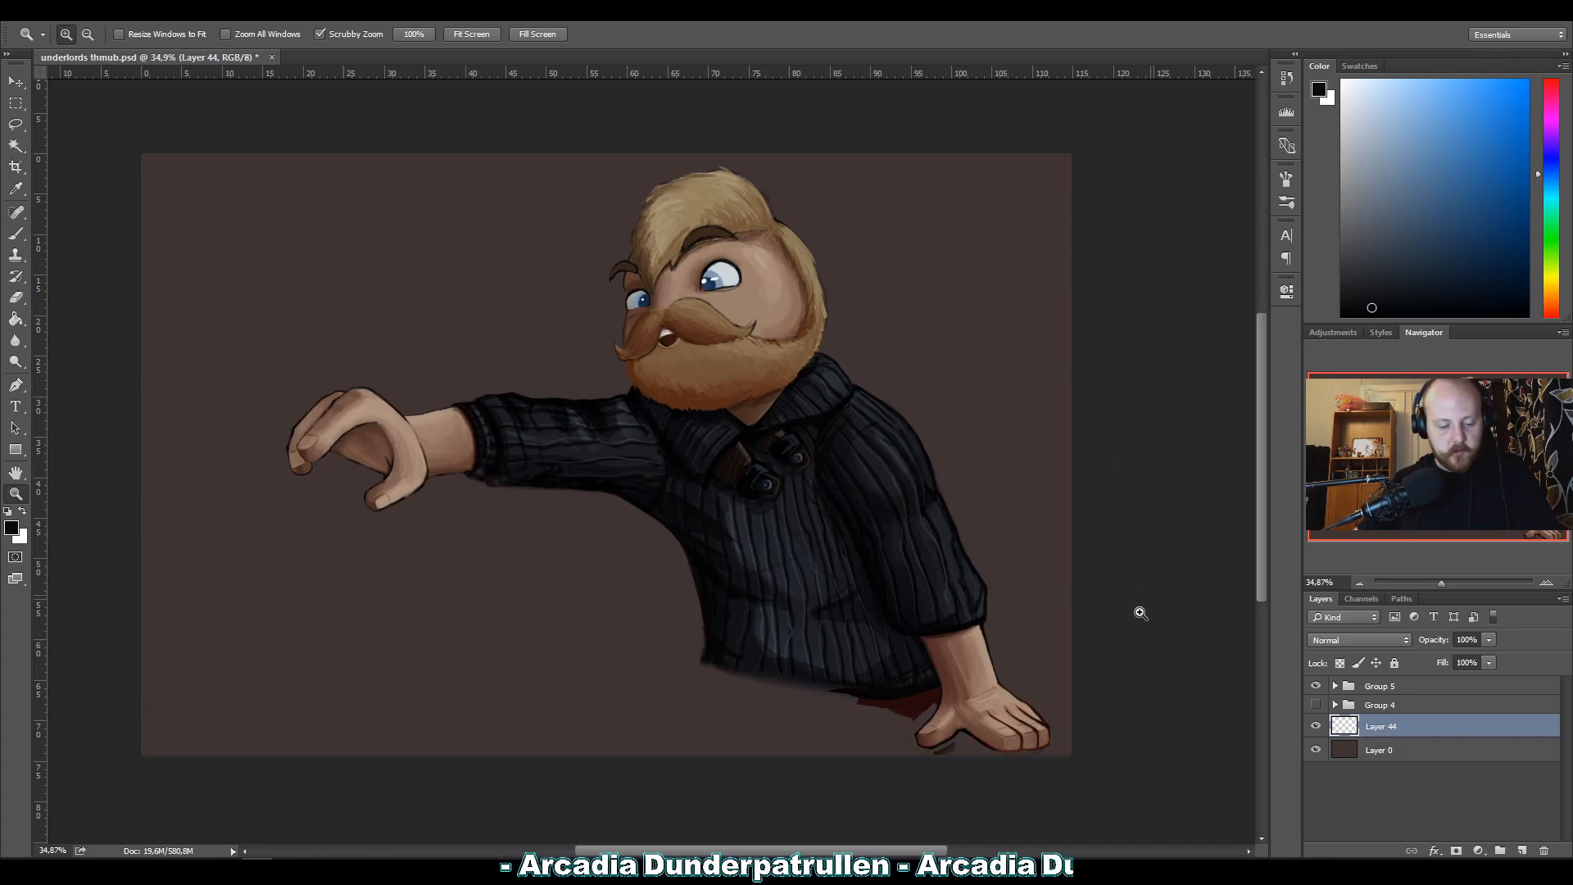
key("b")
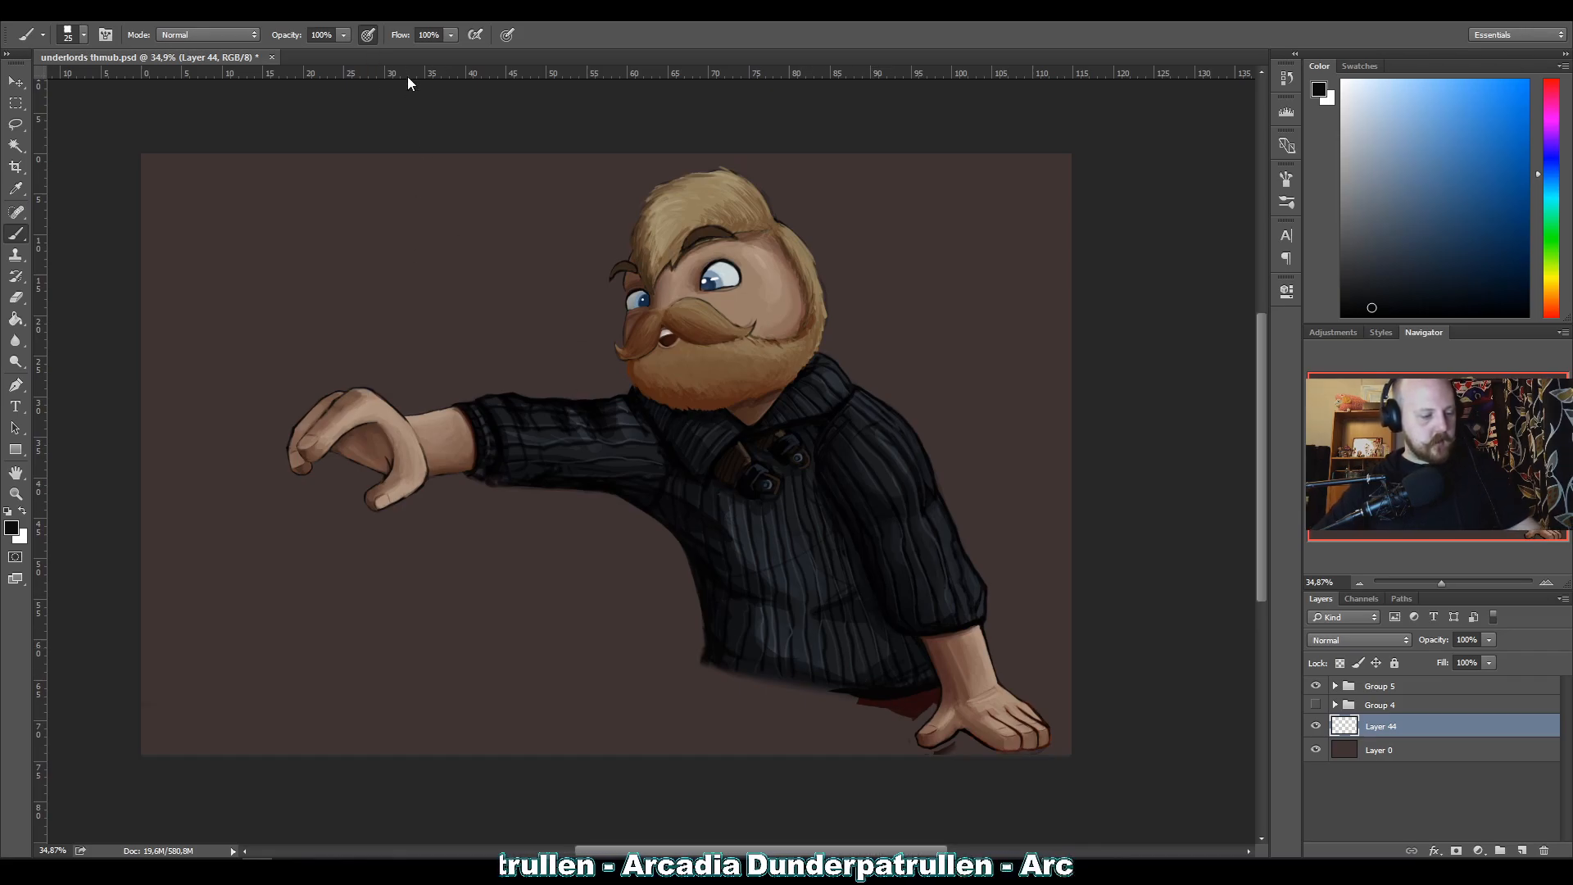
Sketch a rough black tabletop edge sloping beneath the torso toward the planted hand, with a small corner mark.
mouse_move(997, 735)
left_mouse_down()
mouse_move(610, 647)
mouse_move(1081, 751)
mouse_move(579, 634)
mouse_move(981, 743)
mouse_move(626, 635)
mouse_move(1066, 745)
left_mouse_up()
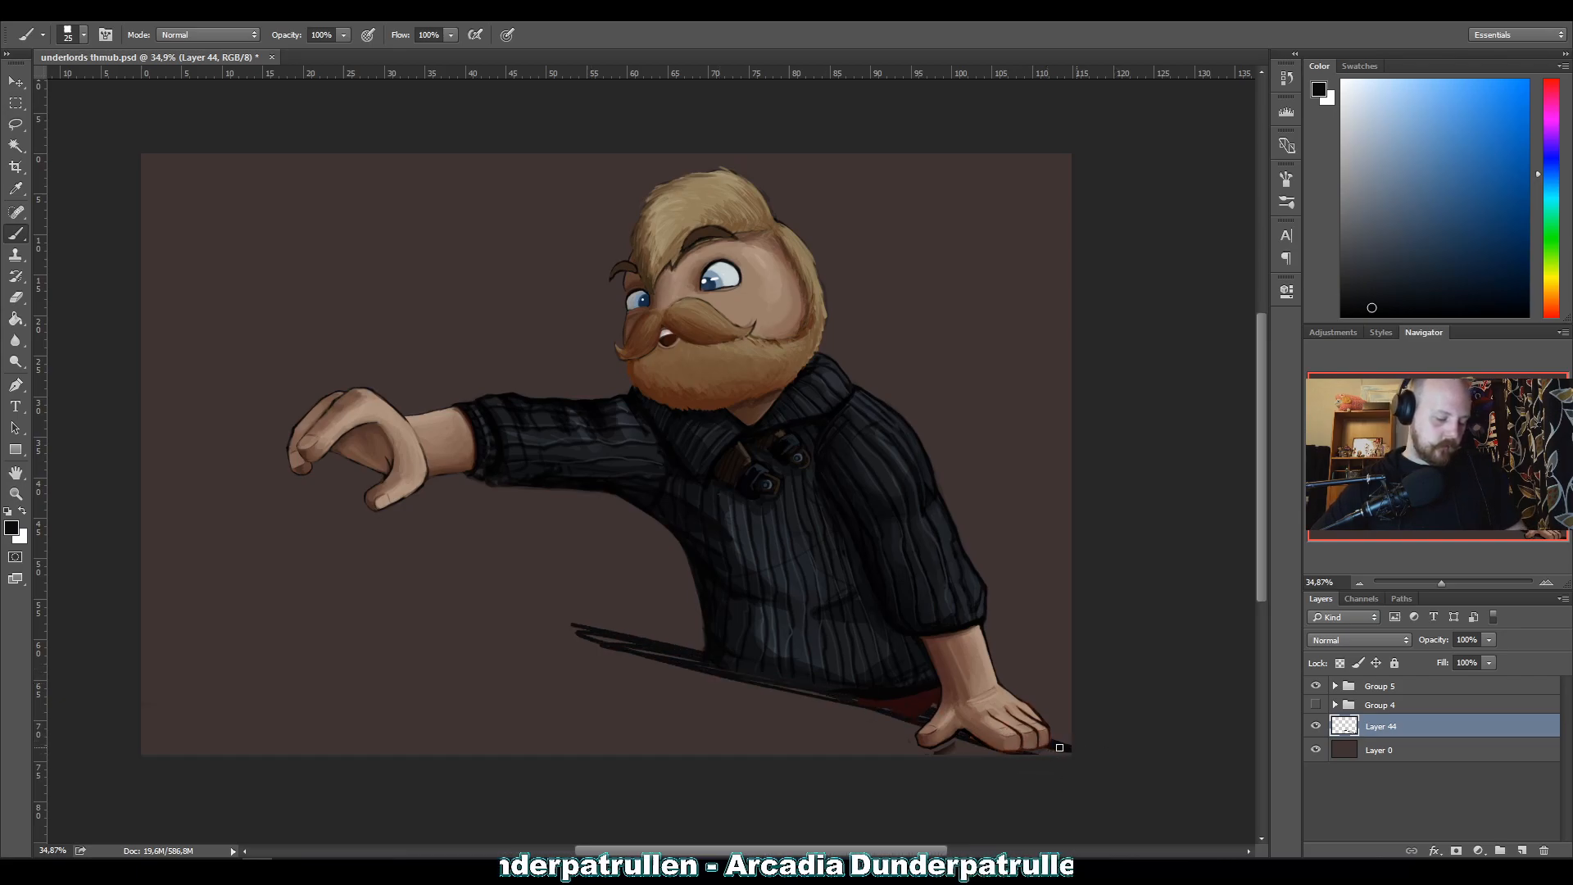
left_click_drag(552, 623, 564, 622)
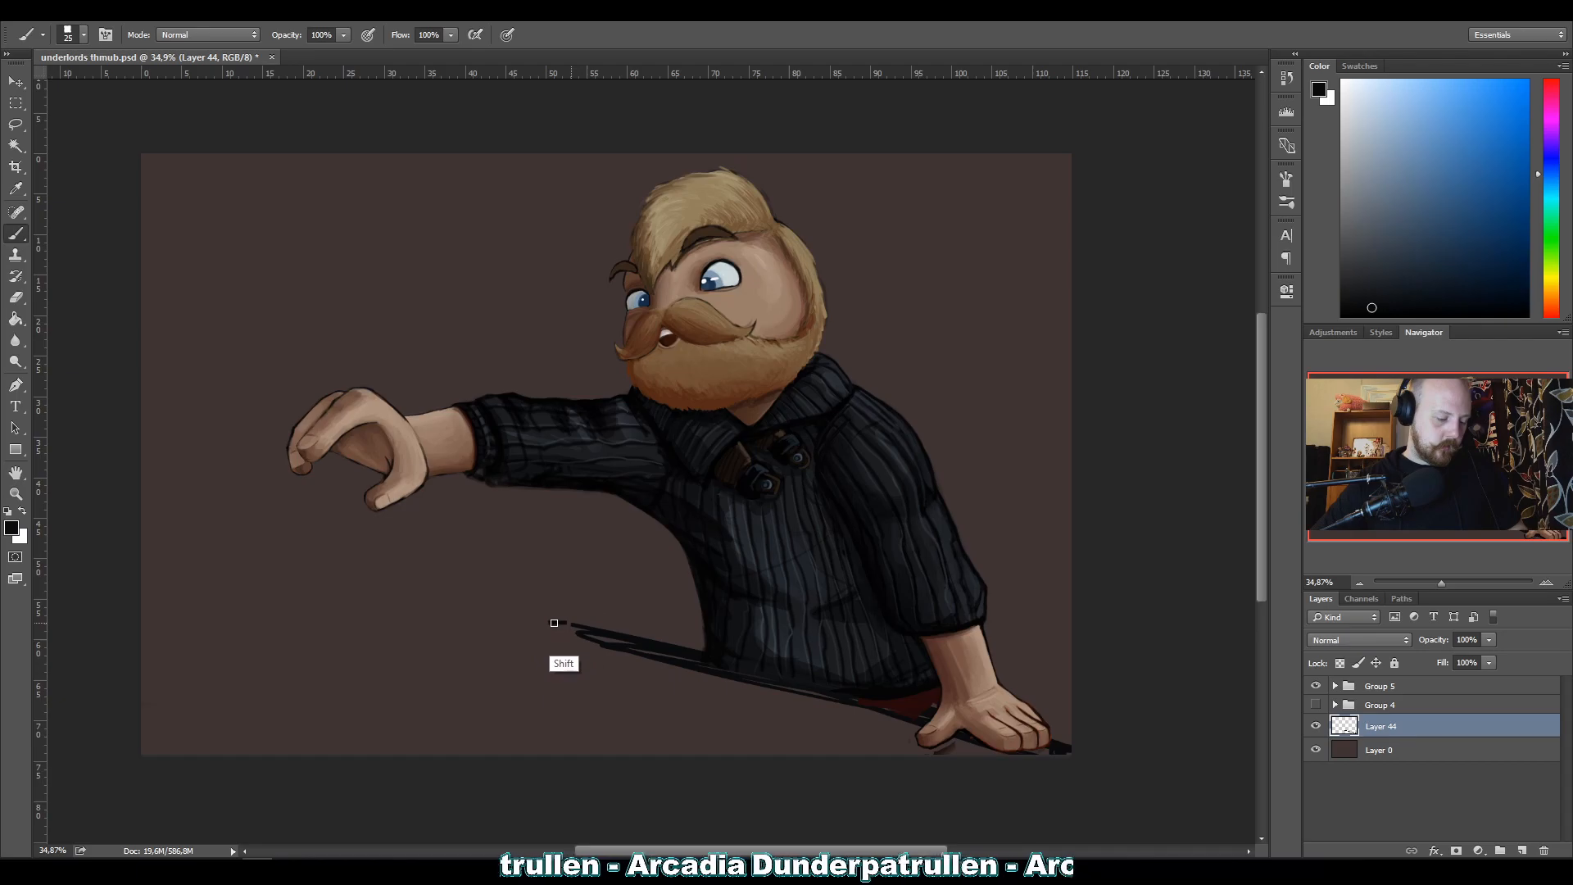
key("shift")
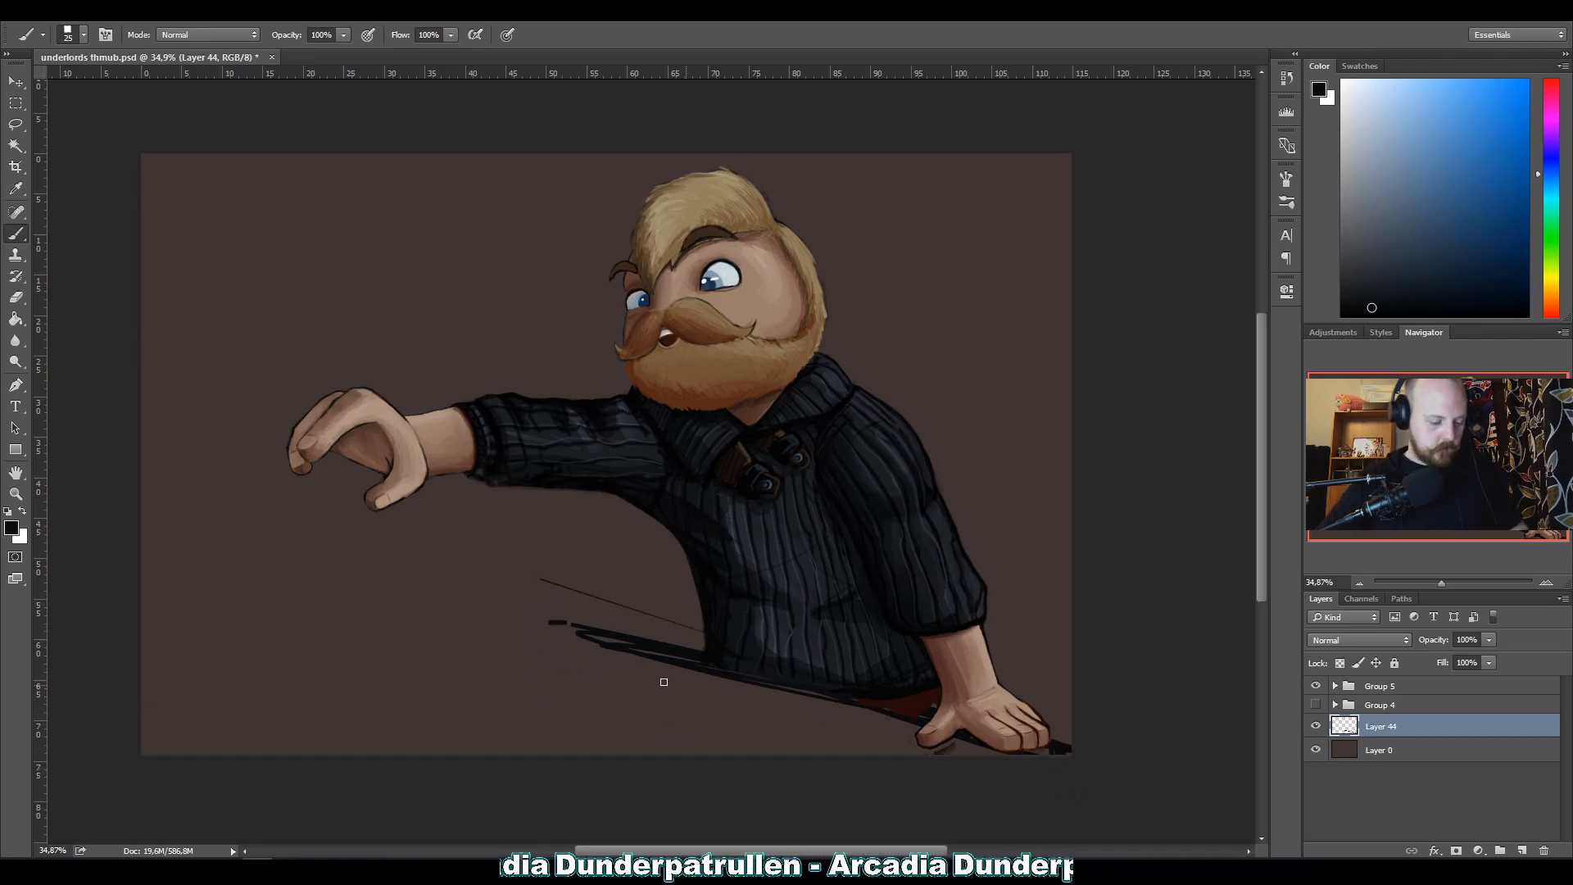
key("ctrl")
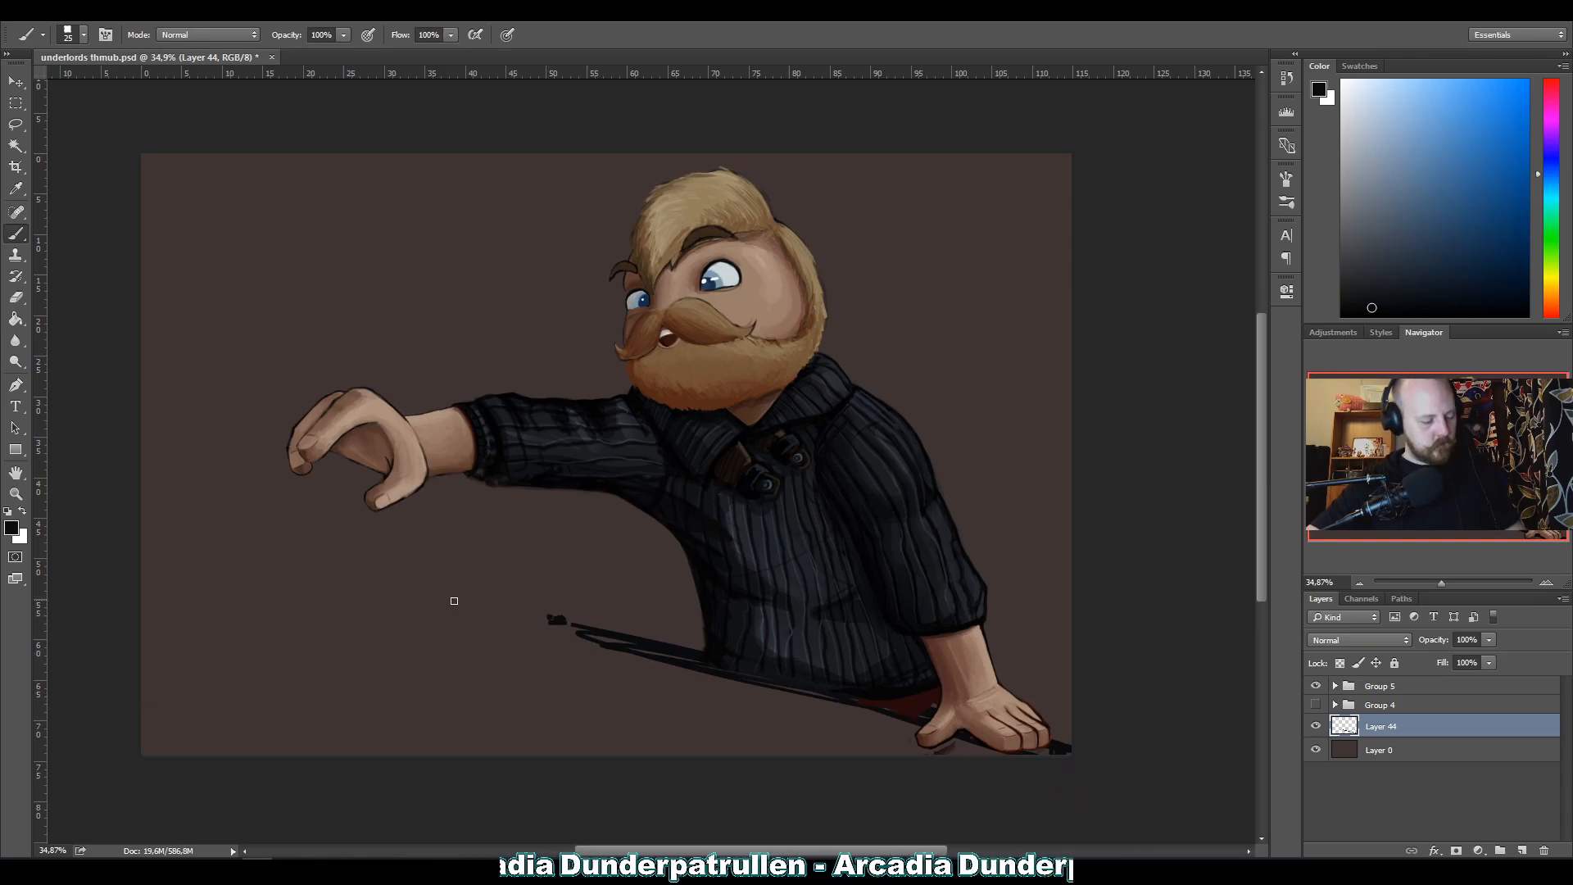
left_click(119, 631, "shift")
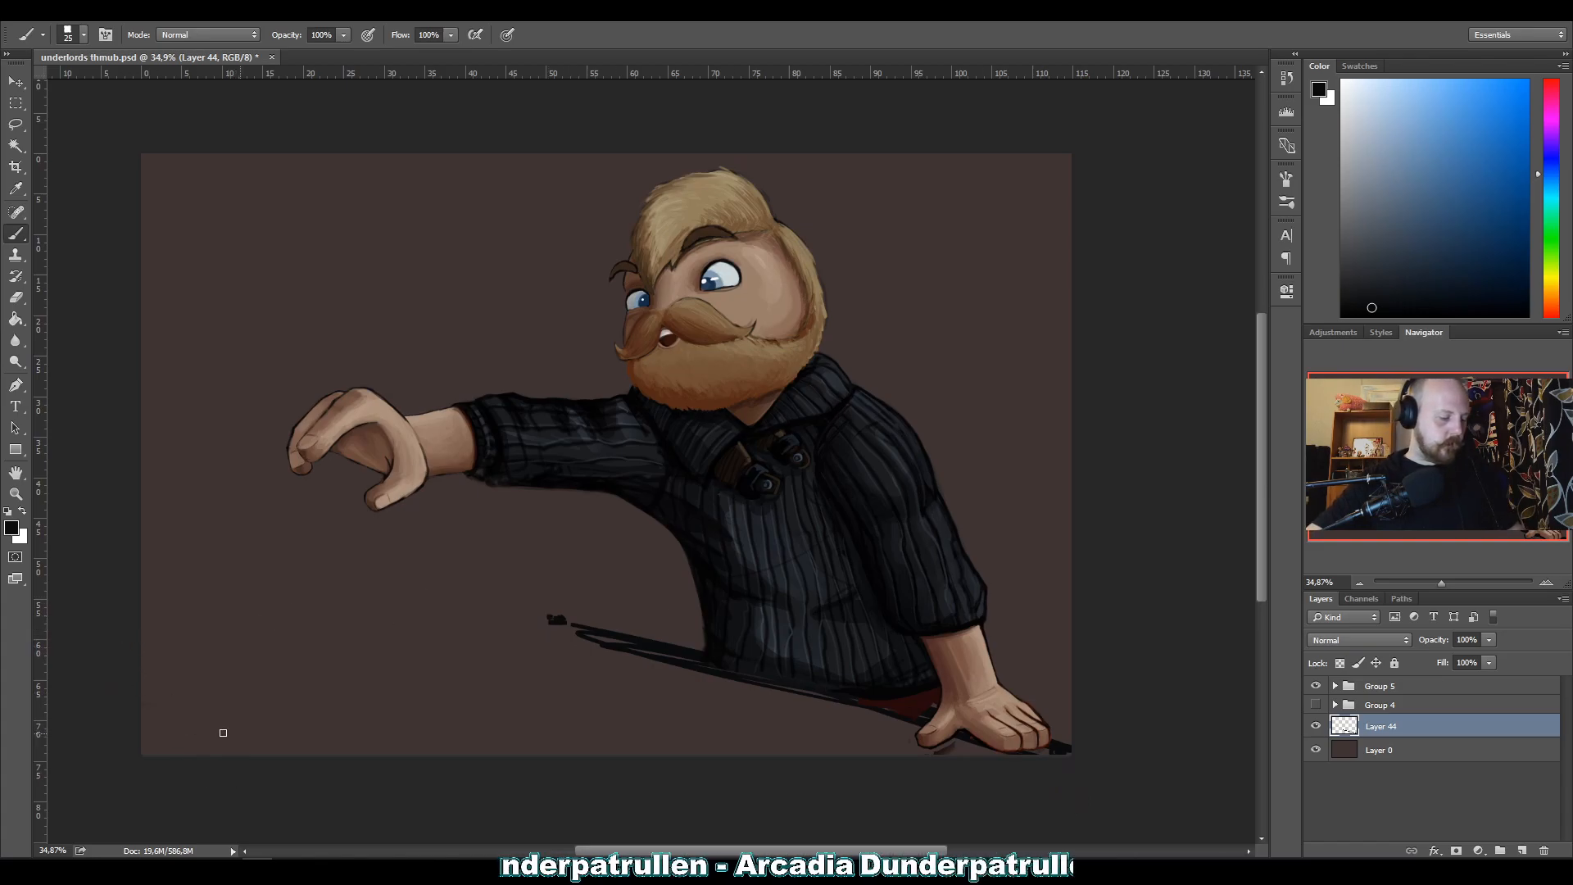
Try several lines from the table's corner mark to the canvas's left edge, undoing each attempt.
left_click_drag(552, 620, 118, 577)
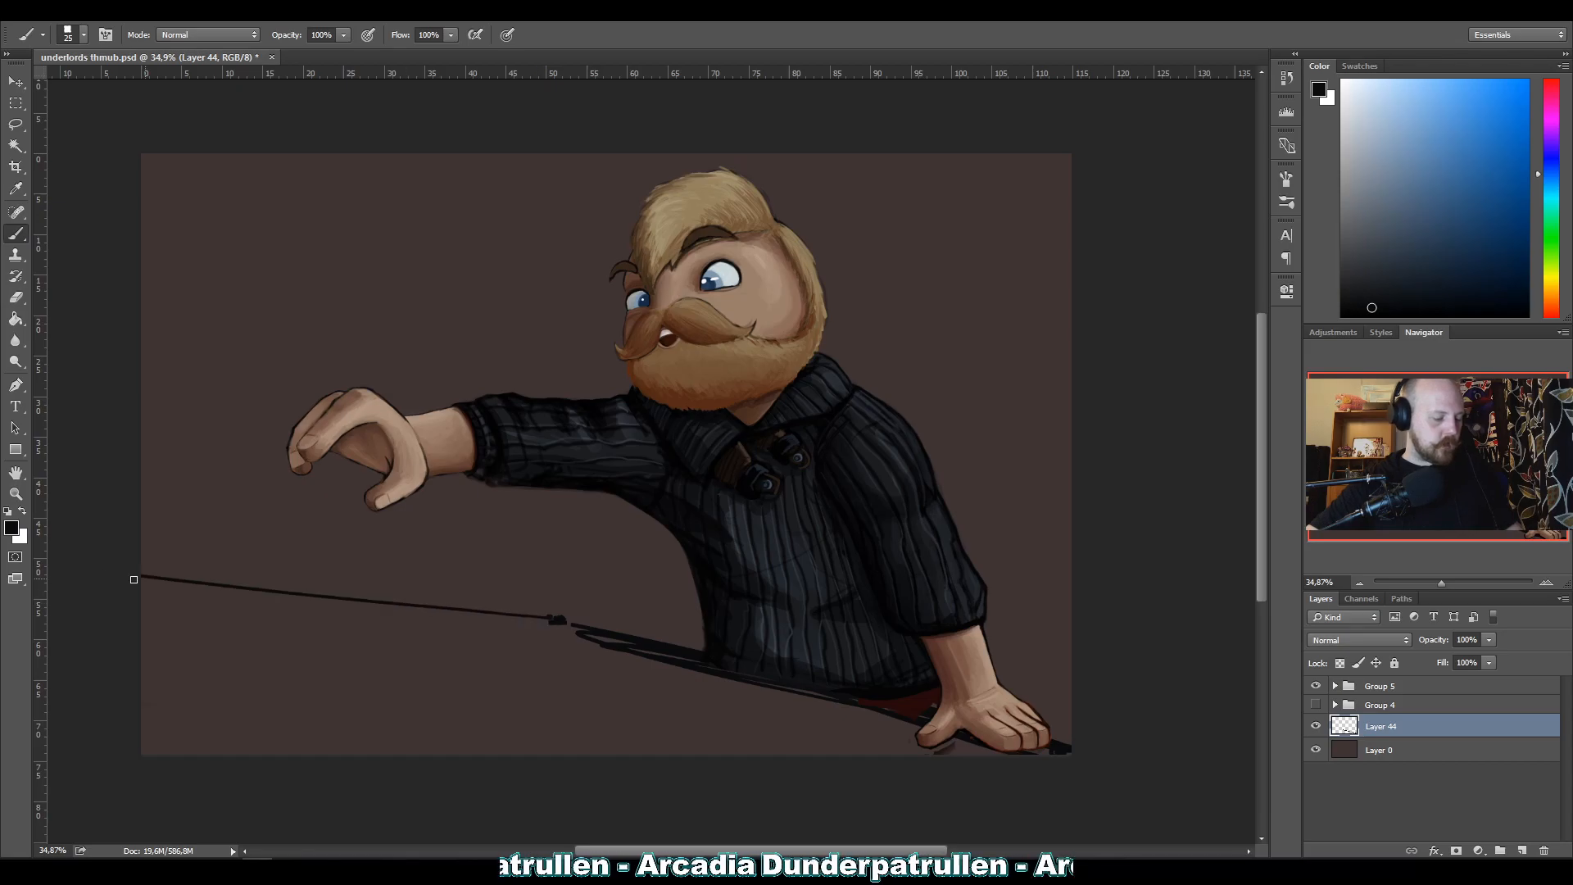
key("ctrl+z")
left_click_drag(543, 625, 134, 652)
key("ctrl+z")
left_click_drag(548, 621, 17, 647)
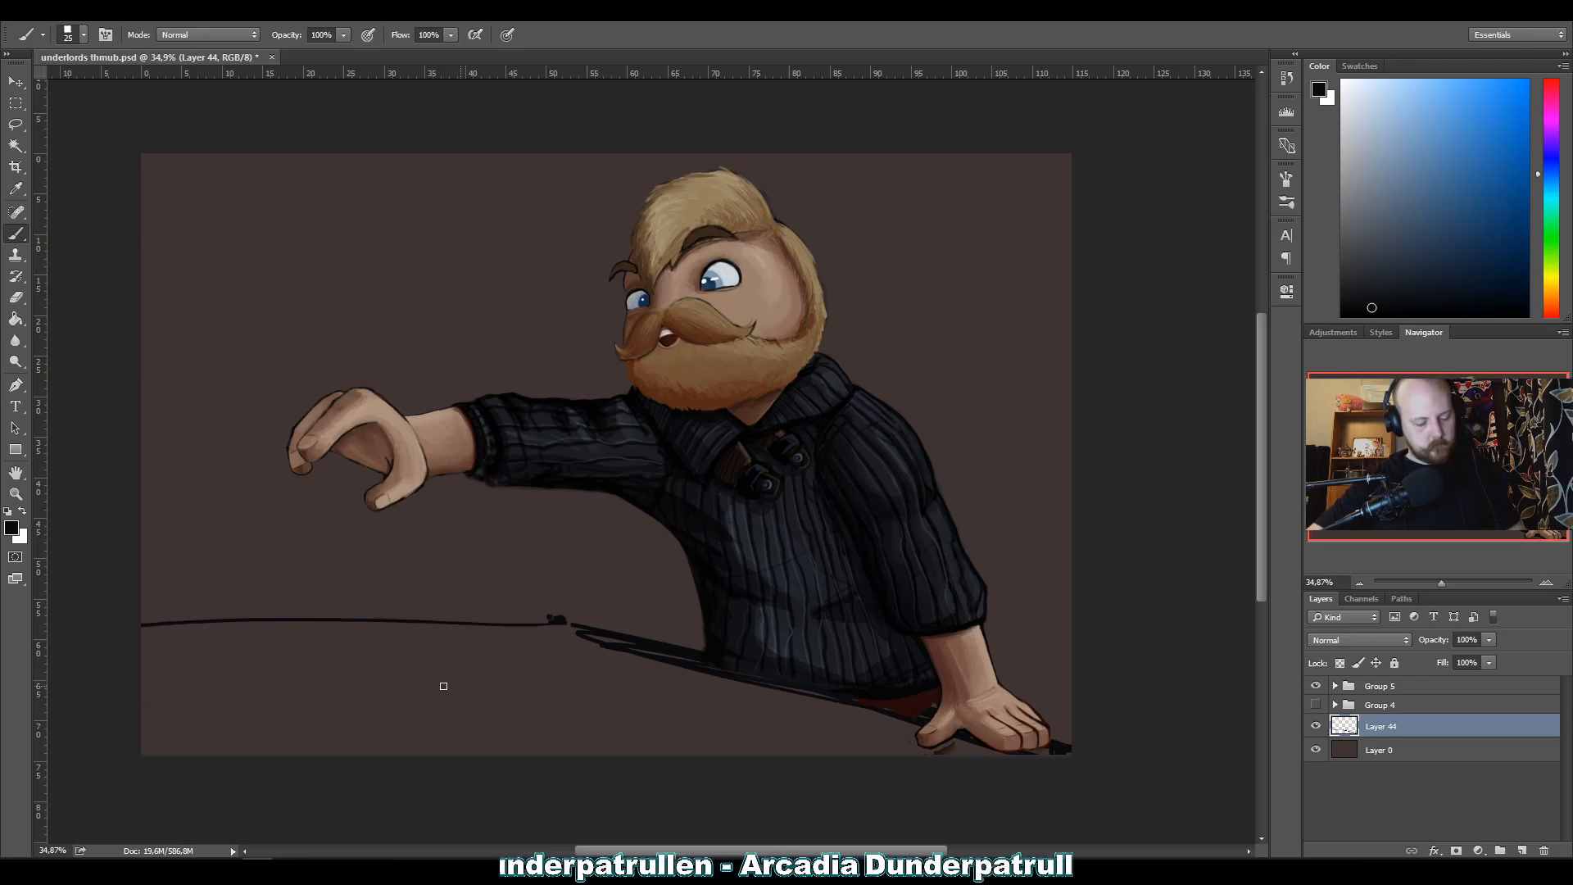
key("ctrl+z")
left_click_drag(547, 621, 115, 594)
key("ctrl+z")
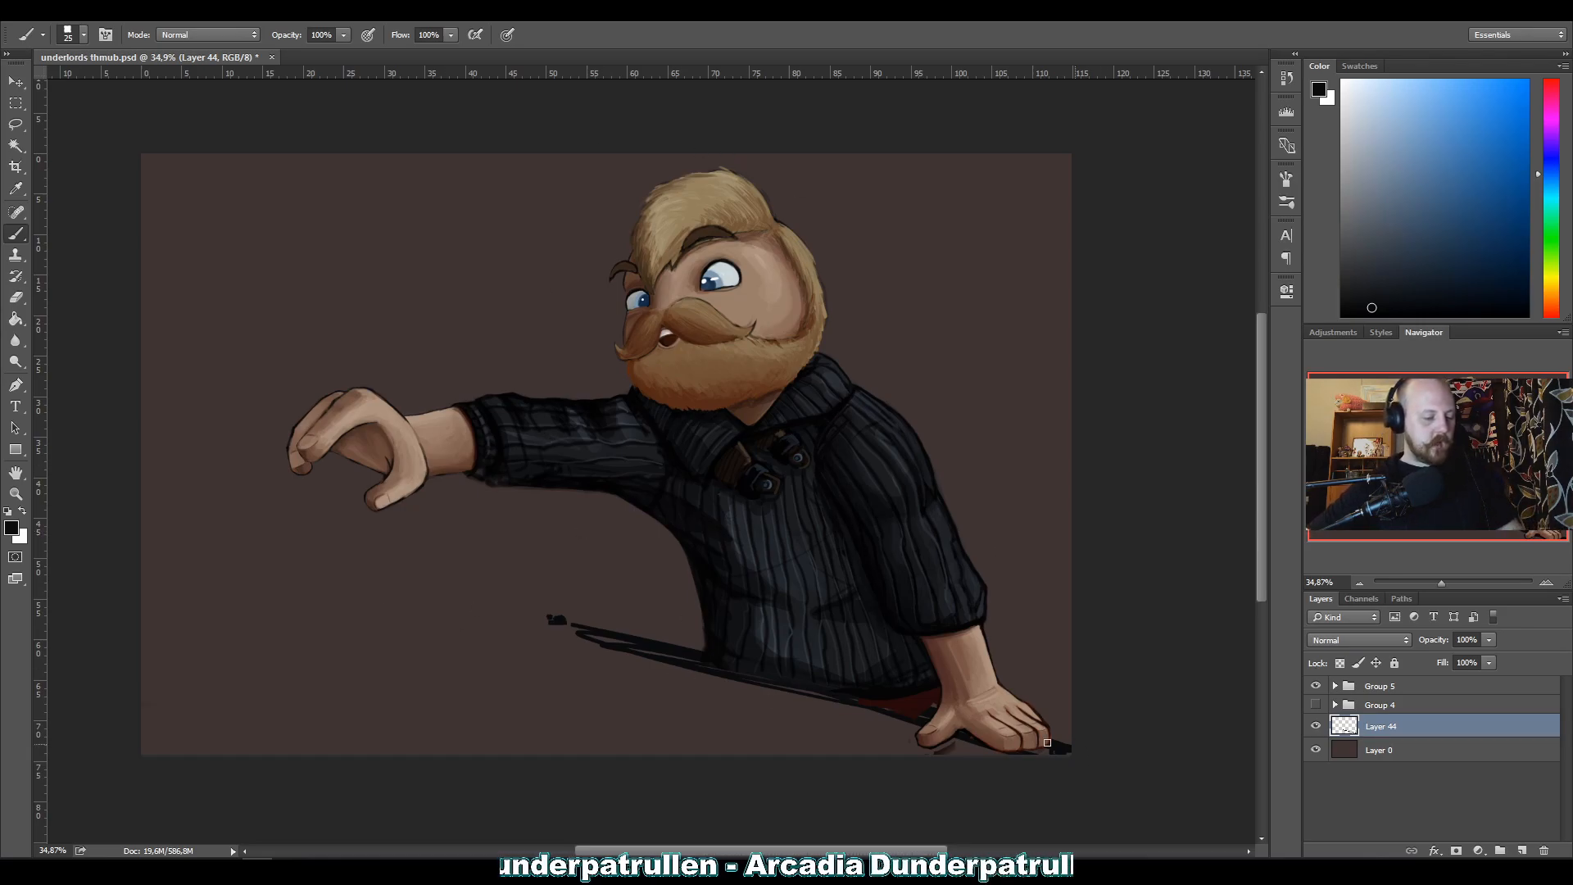
Sketch a vertical wall corner behind the outstretched arm and erase the table edge beneath the torso.
left_click_drag(467, 152, 487, 565)
left_click_drag(472, 216, 496, 394)
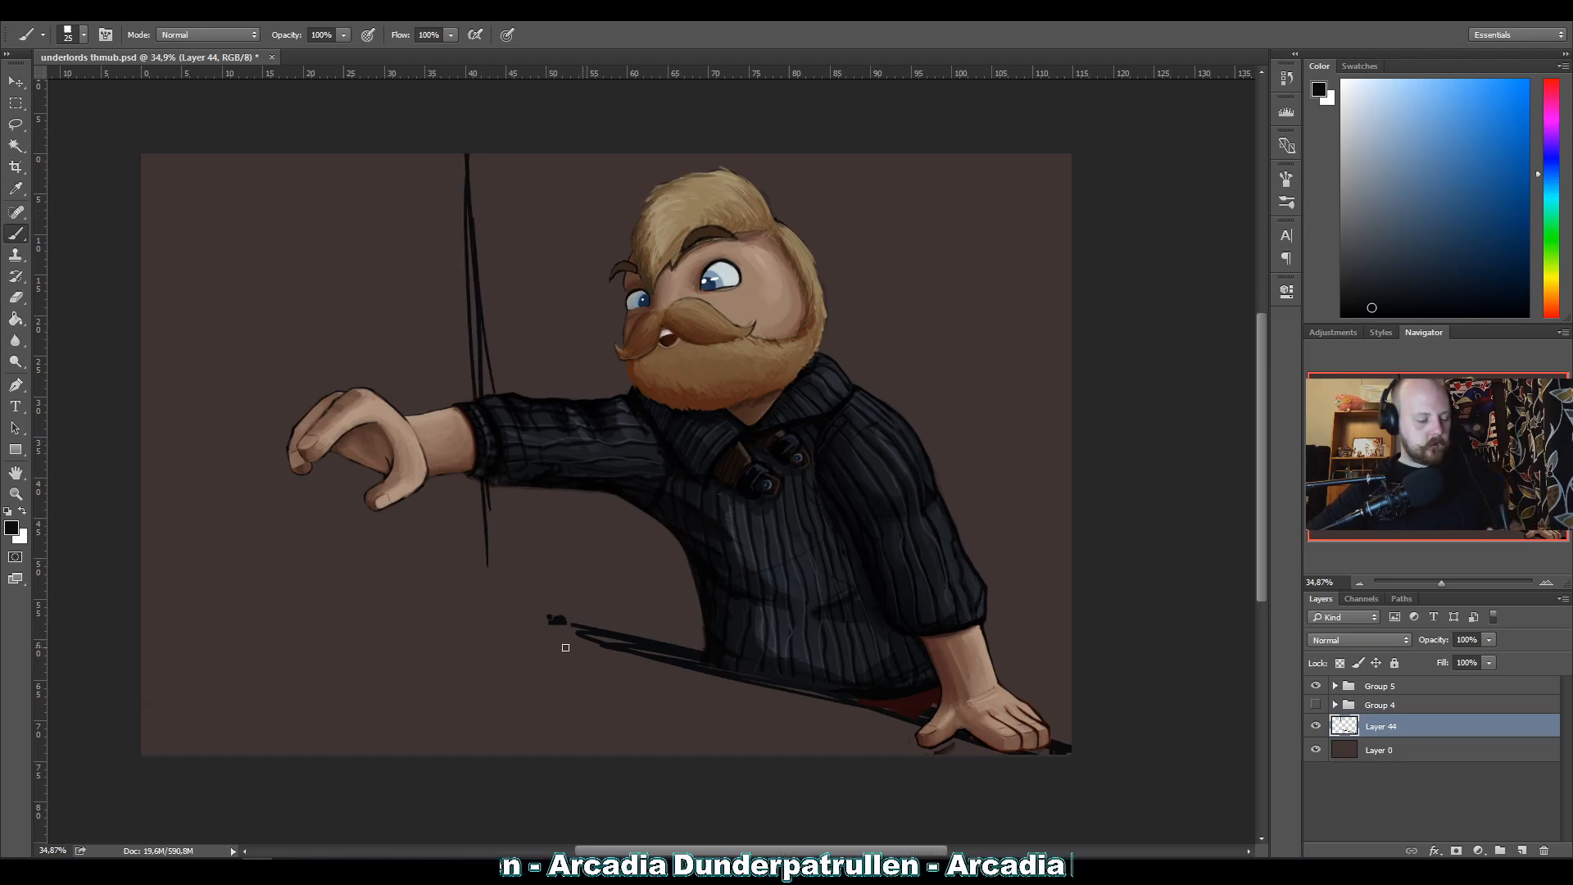
mouse_move(668, 685)
left_mouse_down()
mouse_move(643, 639)
mouse_move(942, 763)
mouse_move(1065, 747)
left_mouse_up()
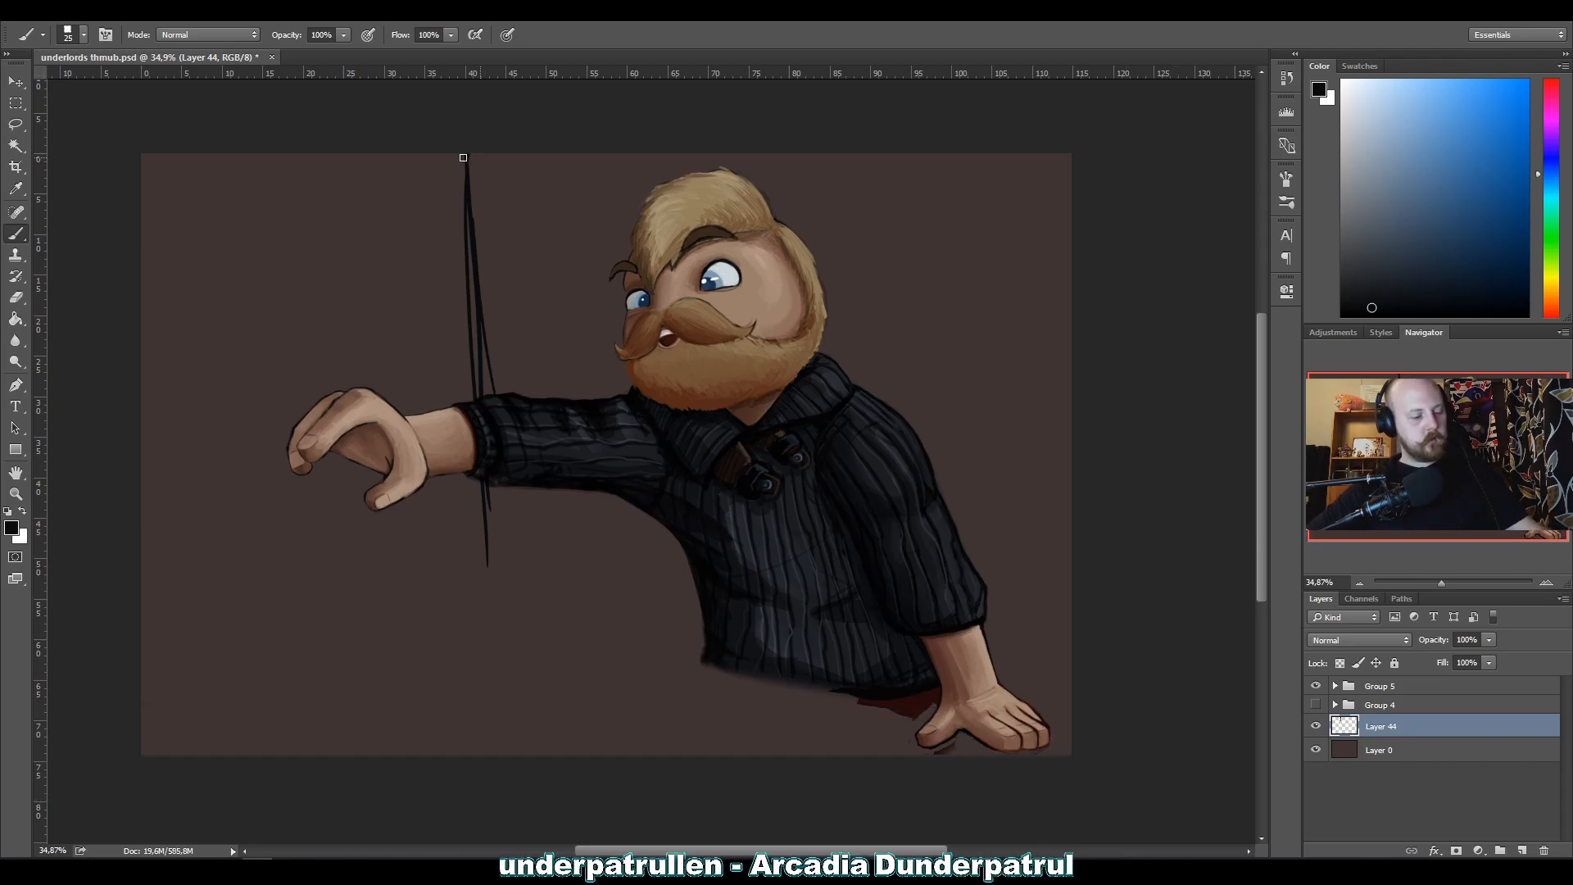
Undo the wall corner and table edge strokes back to an empty Layer 44.
key("ctrl+z")
key("ctrl+alt+z")
key("ctrl+alt+z")
key("ctrl+alt+z")
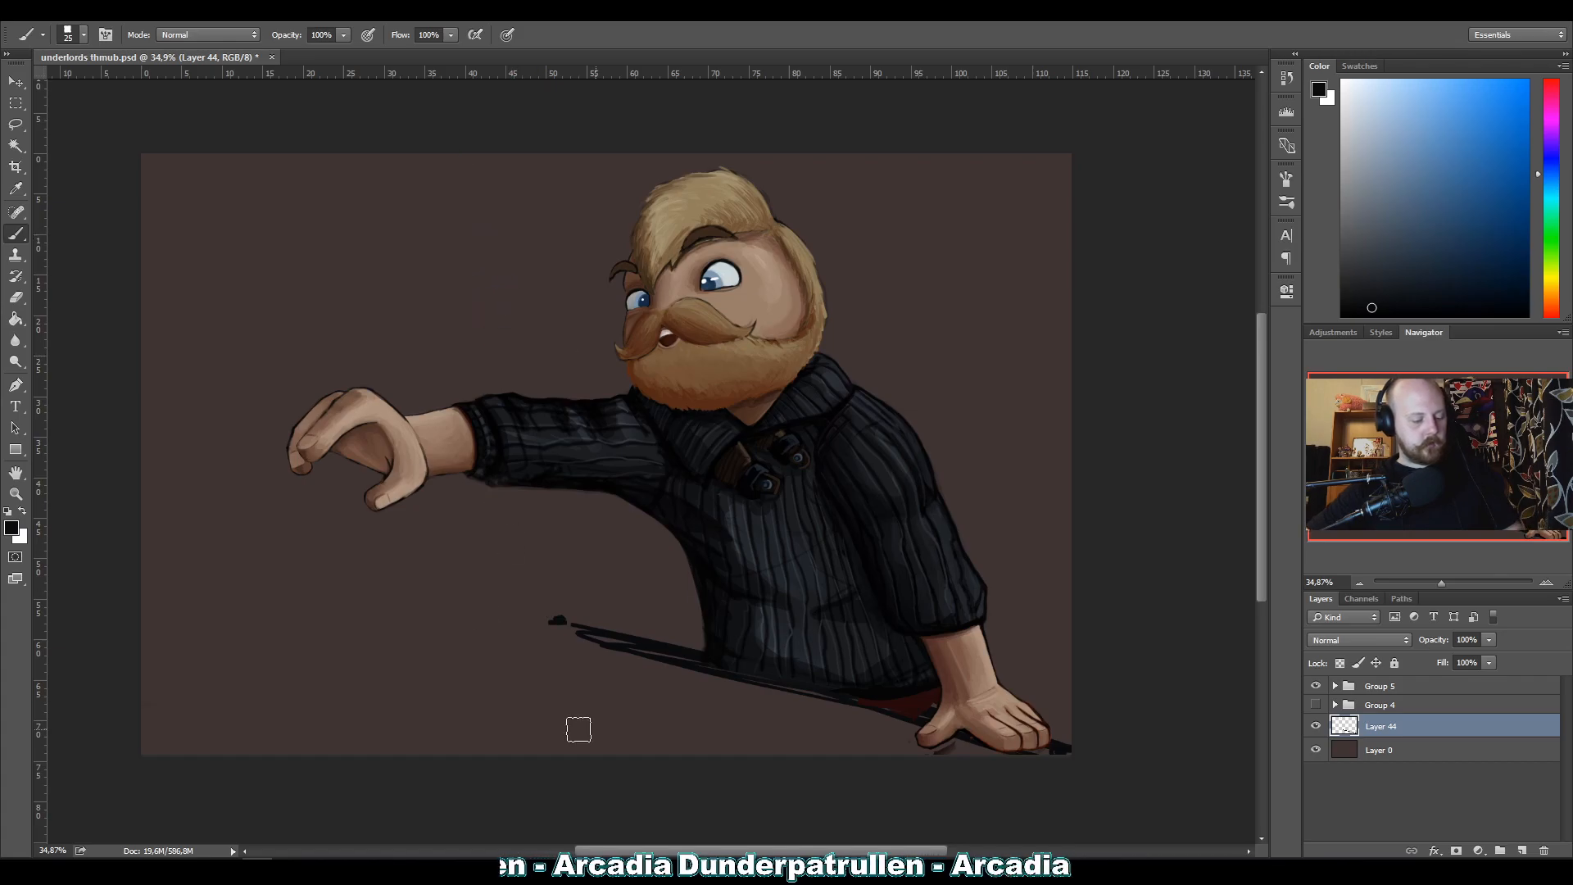
key("ctrl+alt+z")
key("ctrl+alt+z")
key("ctrl+alt+z")
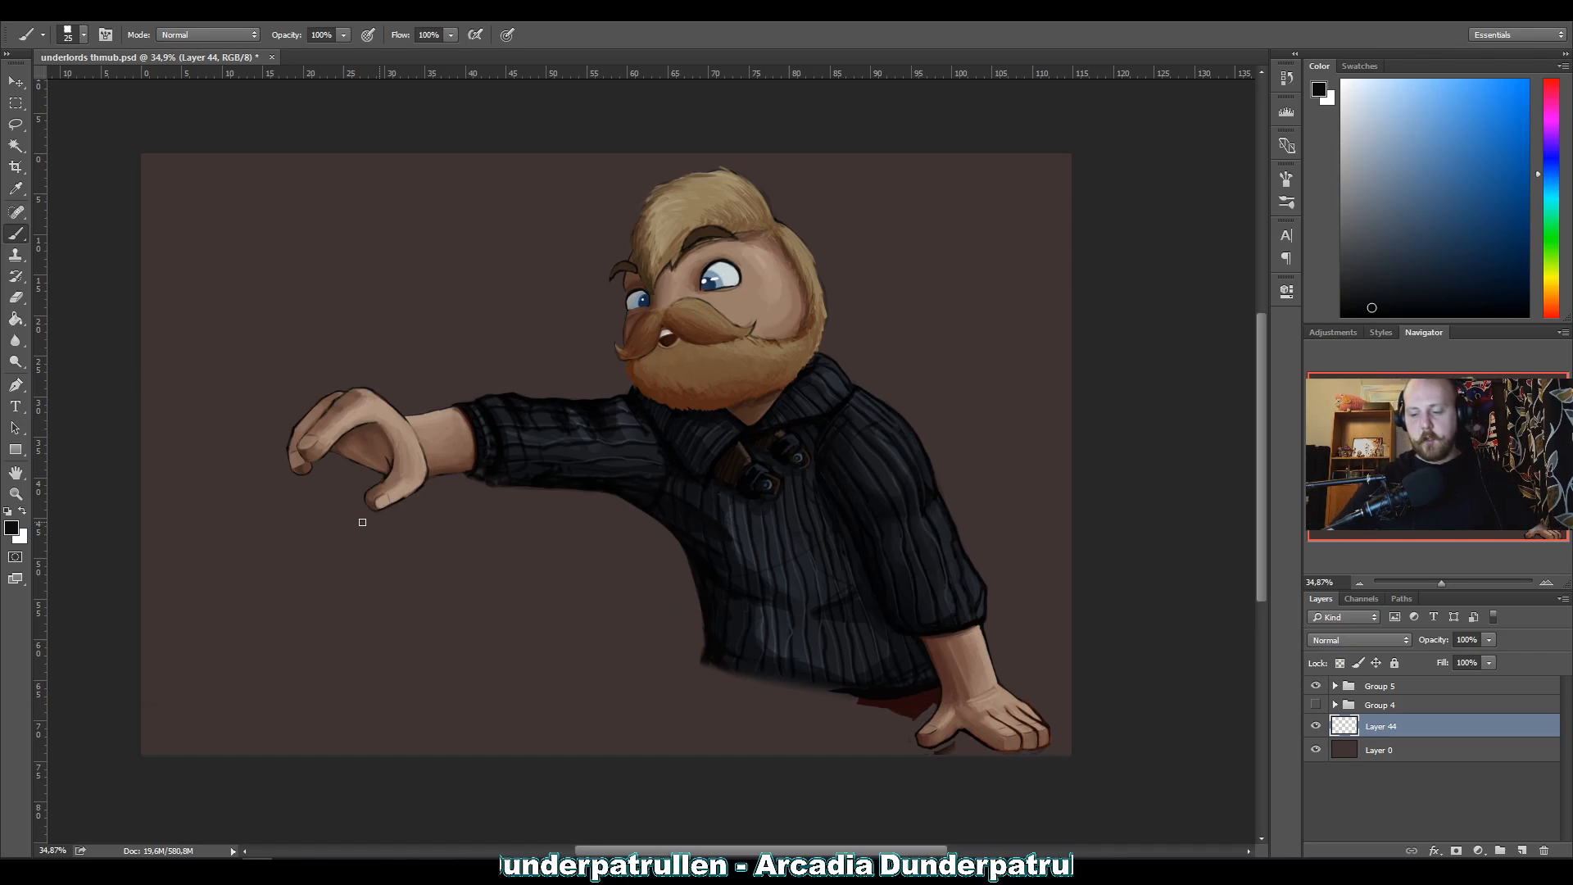
Sketch a narrow vertical post behind the outstretched wrist and fill it with hatching.
left_click_drag(465, 153, 492, 449)
left_click(447, 155)
left_click(445, 636, "shift")
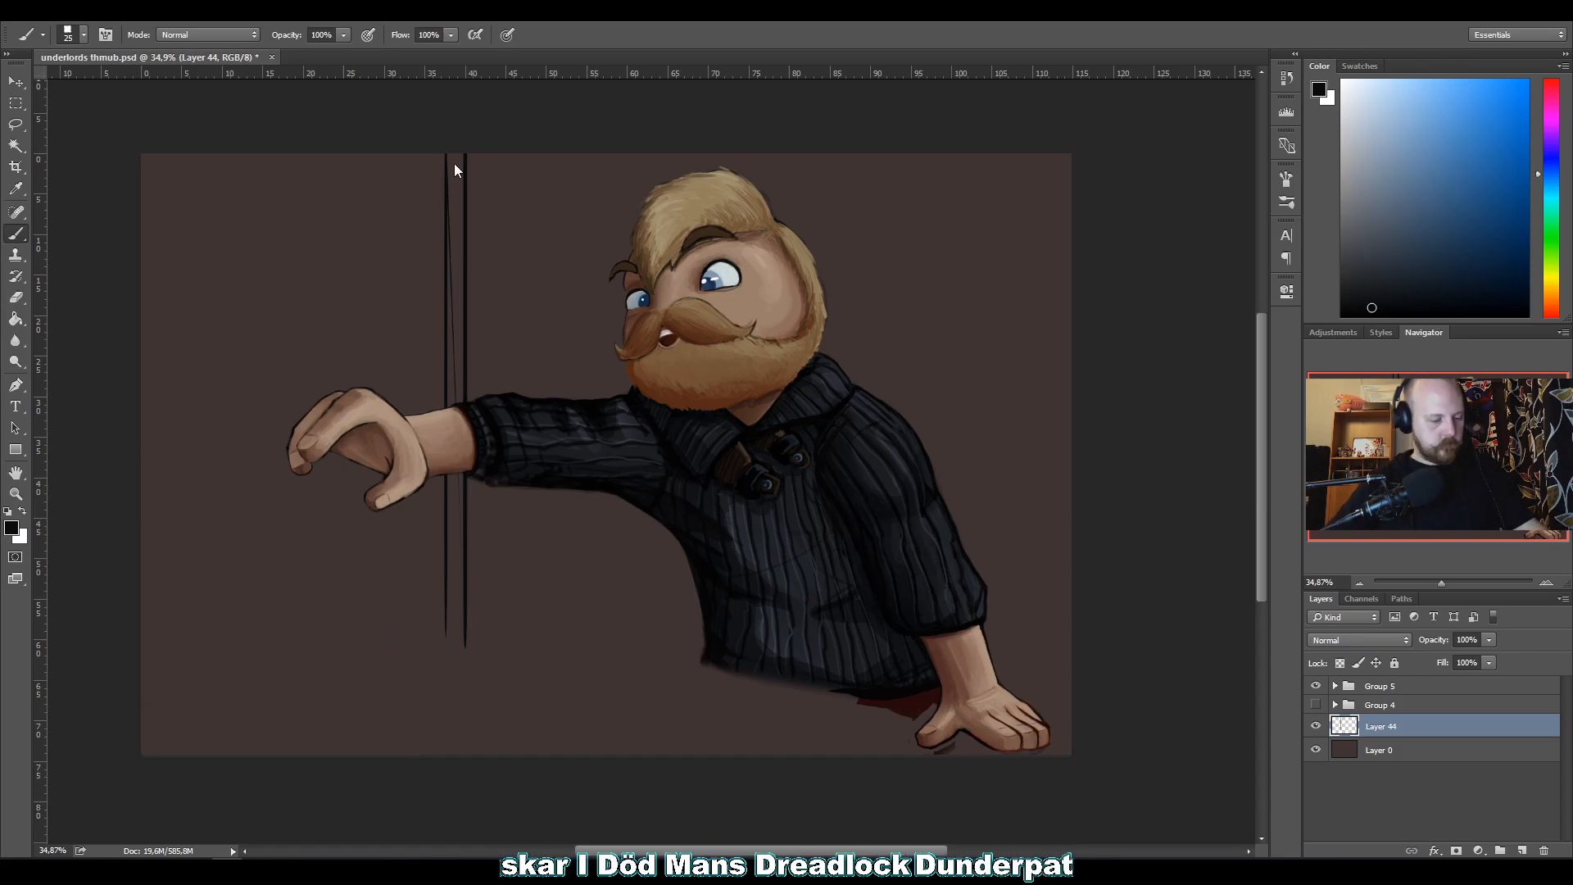
mouse_move(457, 157)
left_mouse_down()
mouse_move(461, 241)
mouse_move(443, 253)
mouse_move(467, 313)
mouse_move(445, 330)
mouse_move(472, 392)
mouse_move(453, 516)
left_mouse_up()
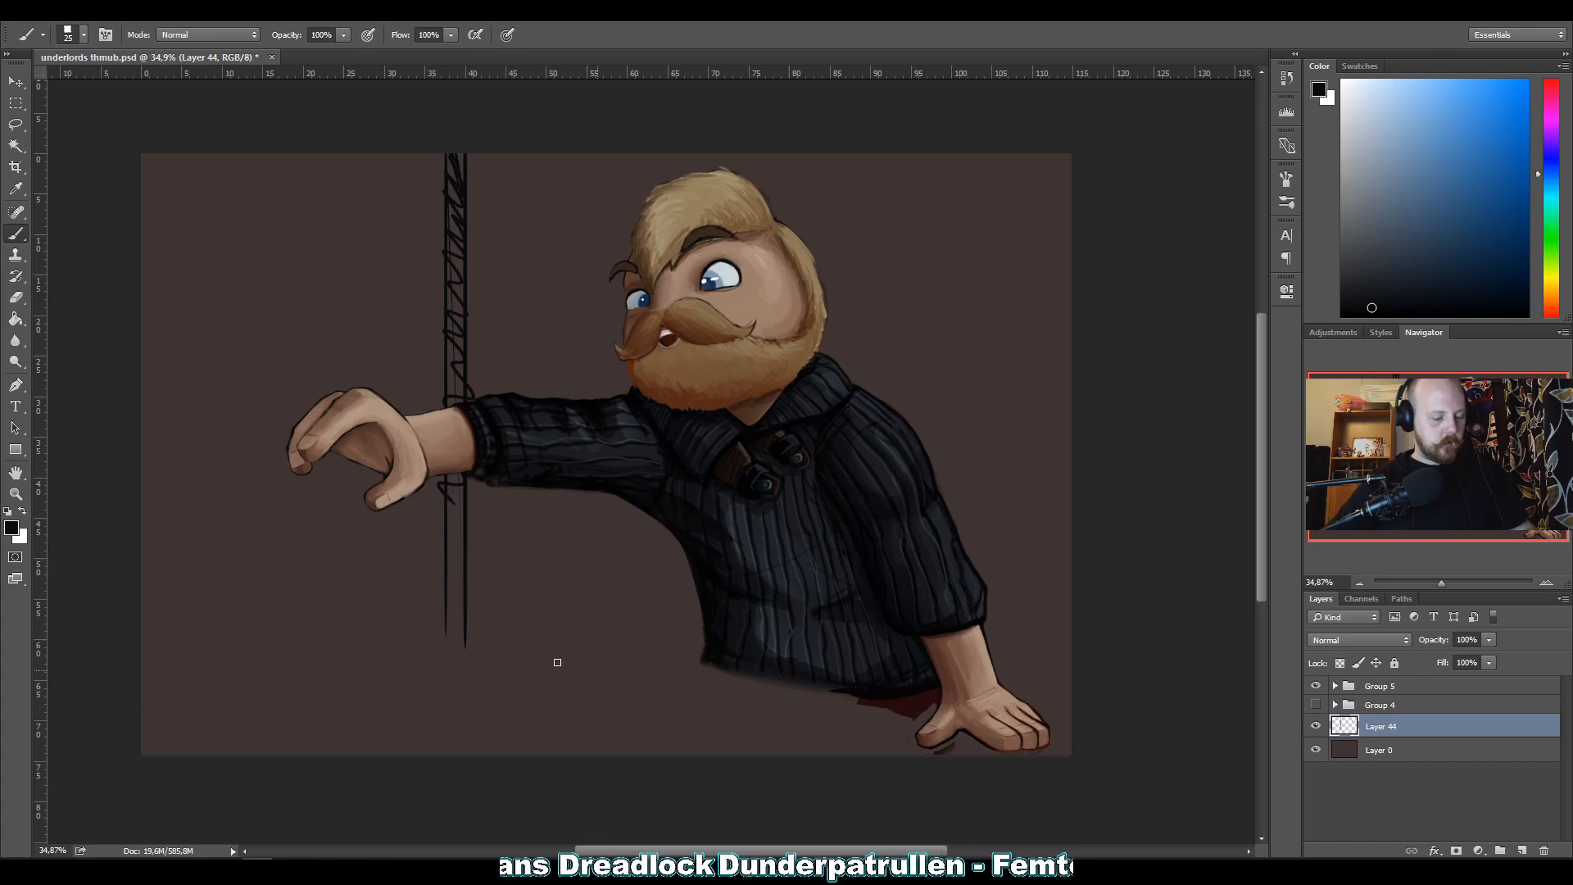
Sketch table edges from the planted hand to the canvas's left side, then erase the left part.
left_click_drag(501, 644, 995, 752)
left_click_drag(634, 646, 1007, 747)
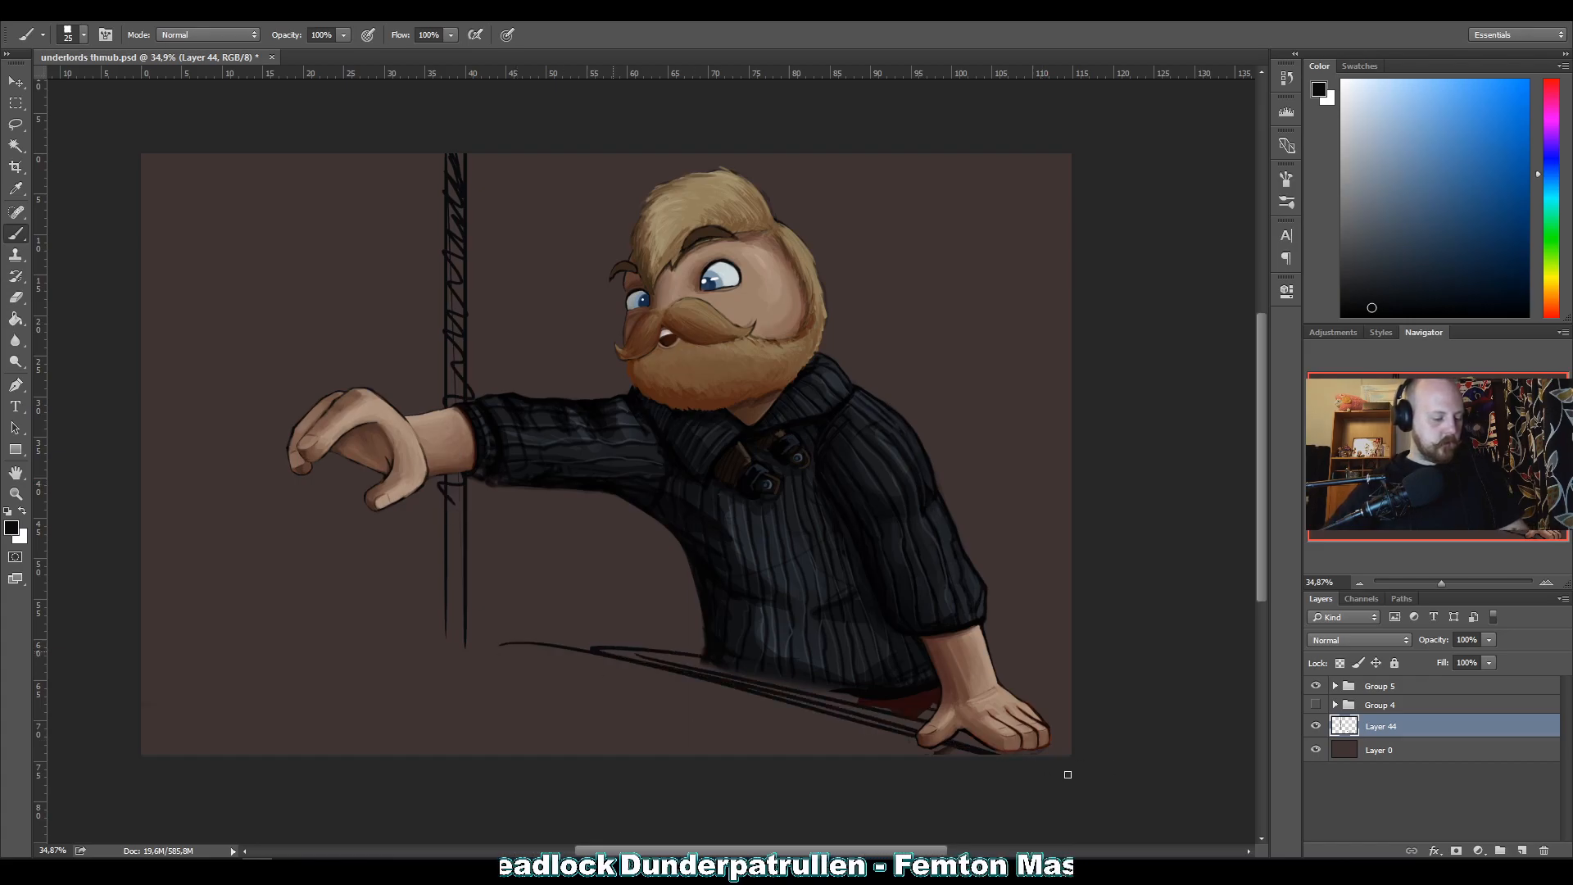
mouse_move(578, 633)
left_mouse_down()
mouse_move(275, 634)
mouse_move(553, 634)
mouse_move(141, 610)
mouse_move(384, 607)
mouse_move(16, 605)
left_mouse_up()
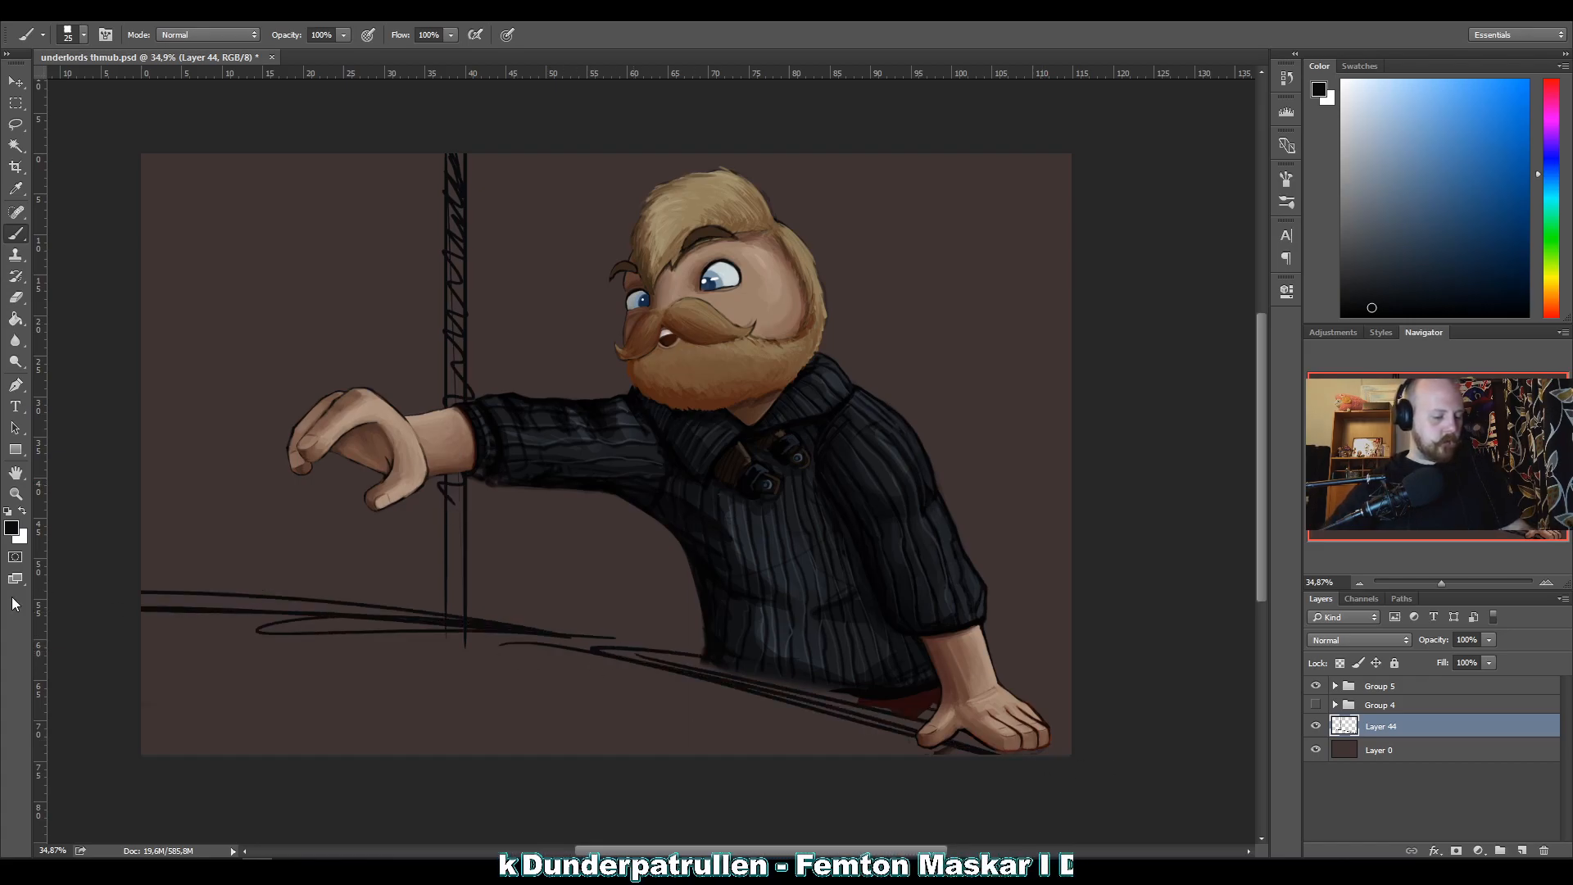
mouse_move(182, 572)
left_mouse_down()
mouse_move(235, 651)
mouse_move(148, 604)
mouse_move(386, 647)
mouse_move(369, 601)
mouse_move(341, 588)
mouse_move(481, 632)
left_mouse_up()
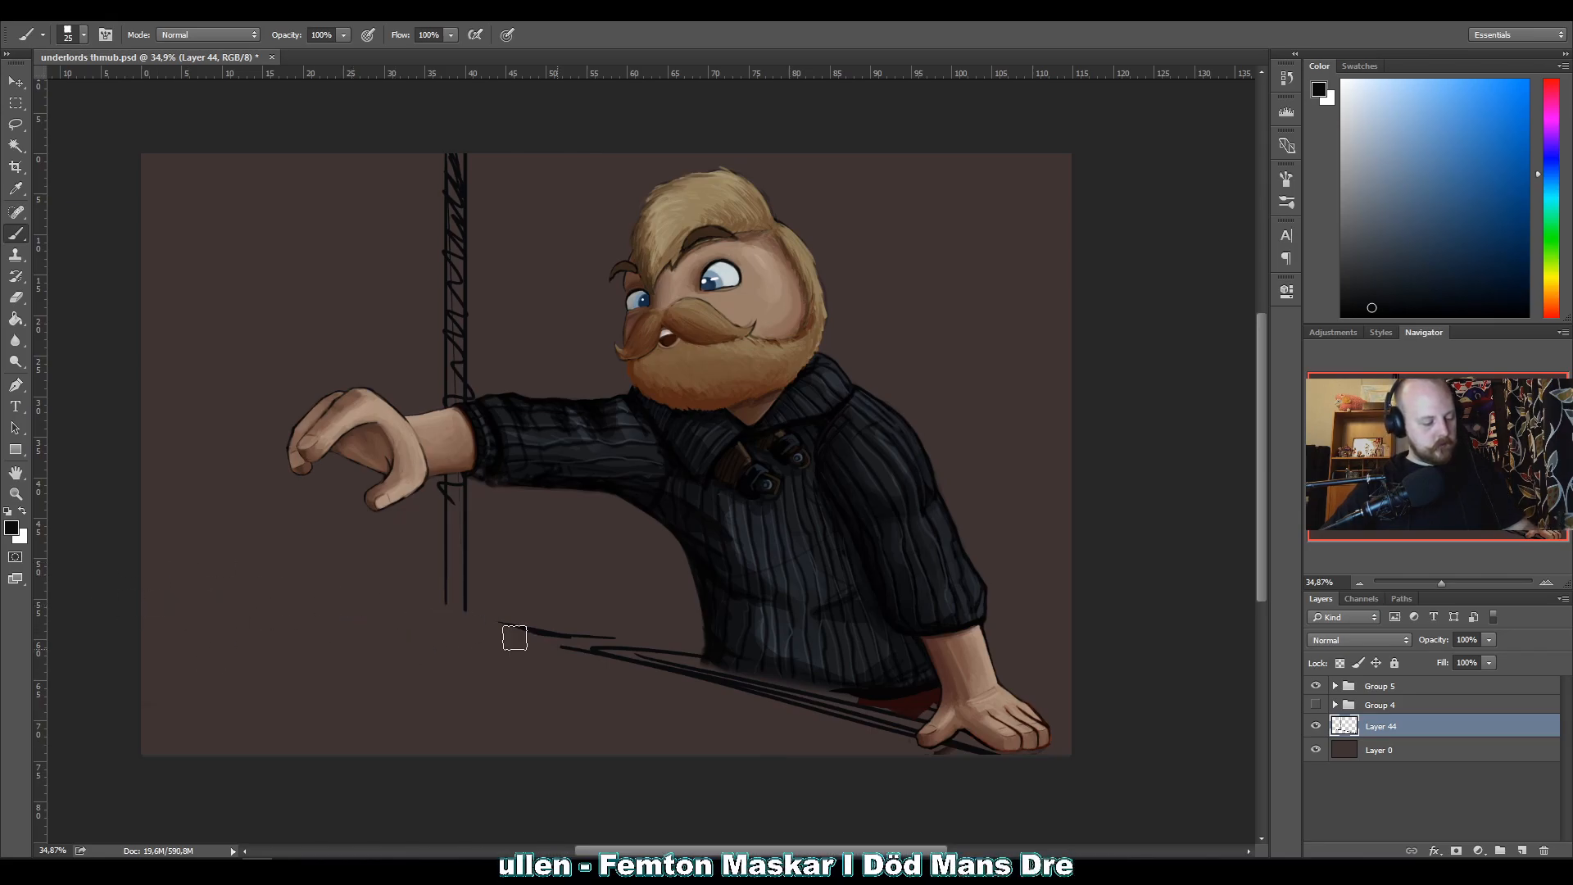
Build up a bold diagonal table edge from the canvas's left side down to the planted hand.
mouse_move(624, 653)
left_mouse_down()
mouse_move(492, 620)
mouse_move(1018, 754)
left_mouse_up()
left_click_drag(553, 670, 1119, 794)
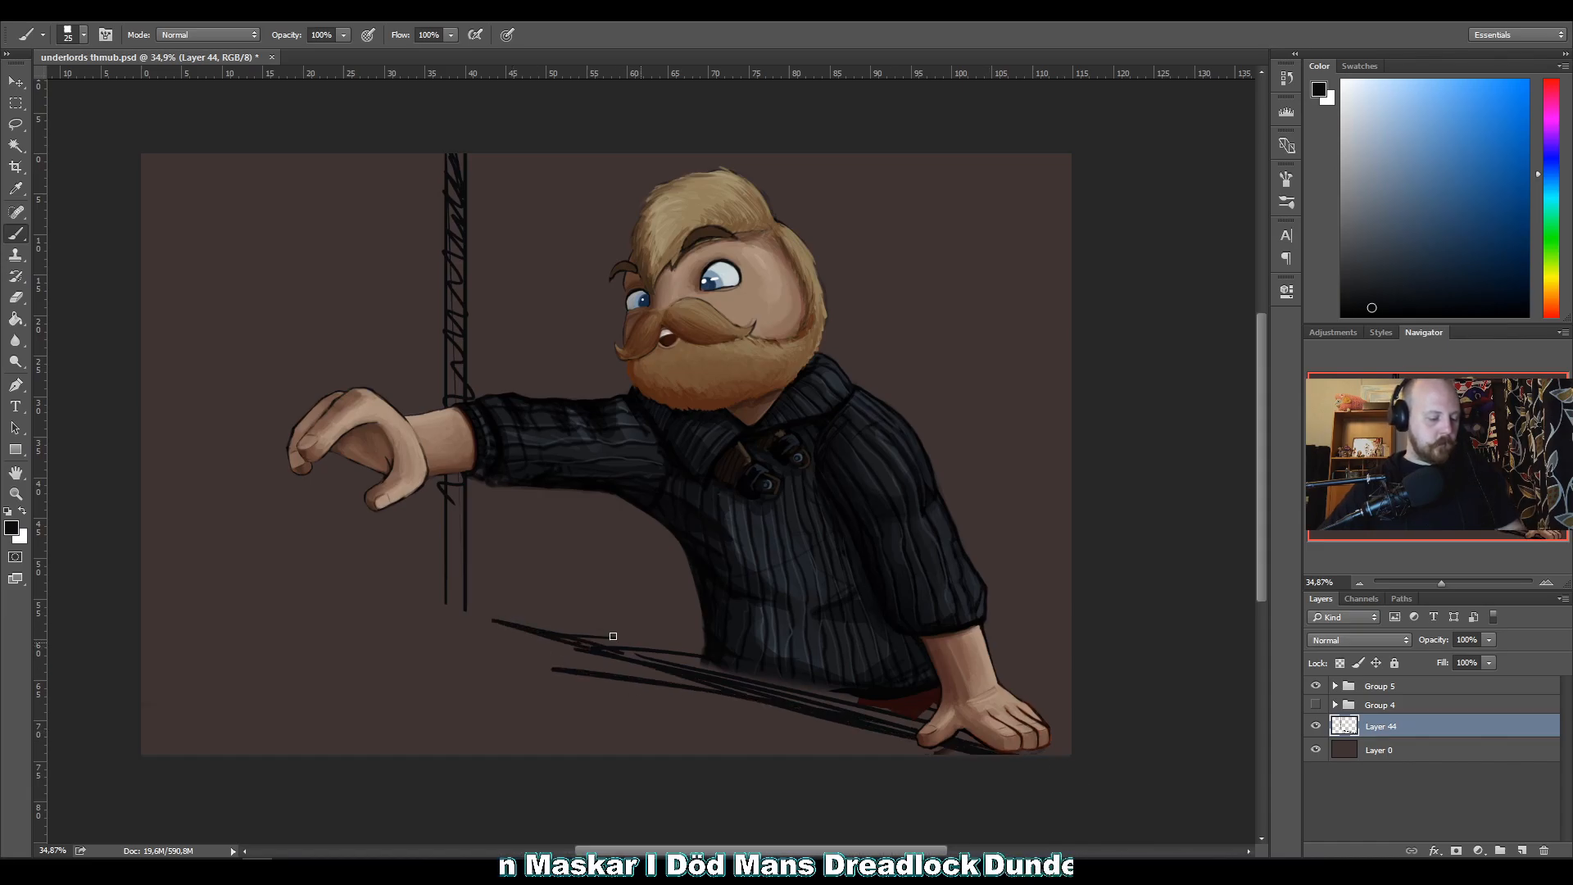
left_click_drag(383, 588, 543, 629)
left_click_drag(279, 542, 575, 647)
left_click_drag(198, 535, 748, 688)
left_click_drag(141, 523, 844, 733)
mouse_move(142, 525)
left_mouse_down()
mouse_move(312, 557)
mouse_move(919, 749)
left_mouse_up()
left_click_drag(704, 659, 292, 616)
left_click_drag(292, 617, 812, 698)
left_click_drag(610, 639, 141, 509)
left_click_drag(141, 510, 1145, 859)
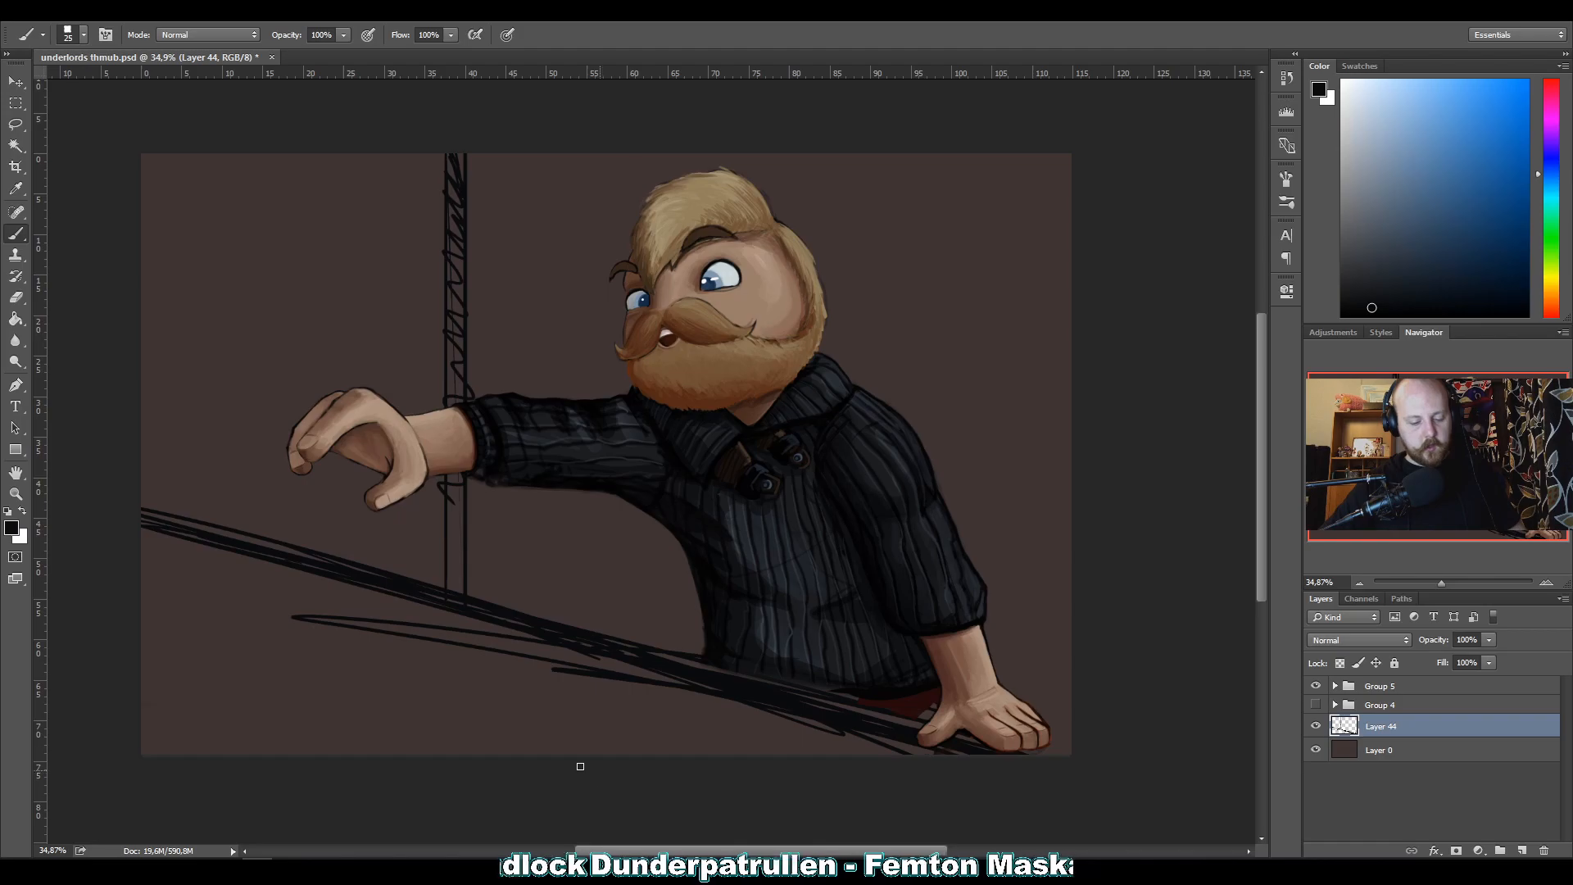
Erase the diagonal left of the post and redraw the table with a thick corner and a left edge.
left_click_drag(146, 517, 136, 526)
mouse_move(150, 581)
left_mouse_down()
mouse_move(144, 501)
mouse_move(195, 524)
mouse_move(213, 580)
mouse_move(232, 524)
mouse_move(270, 543)
mouse_move(278, 605)
mouse_move(250, 560)
mouse_move(301, 584)
mouse_move(287, 538)
mouse_move(348, 650)
mouse_move(361, 547)
mouse_move(394, 639)
mouse_move(392, 567)
mouse_move(407, 559)
mouse_move(387, 578)
mouse_move(348, 567)
mouse_move(401, 593)
mouse_move(429, 580)
mouse_move(447, 632)
mouse_move(458, 590)
mouse_move(469, 642)
left_mouse_up()
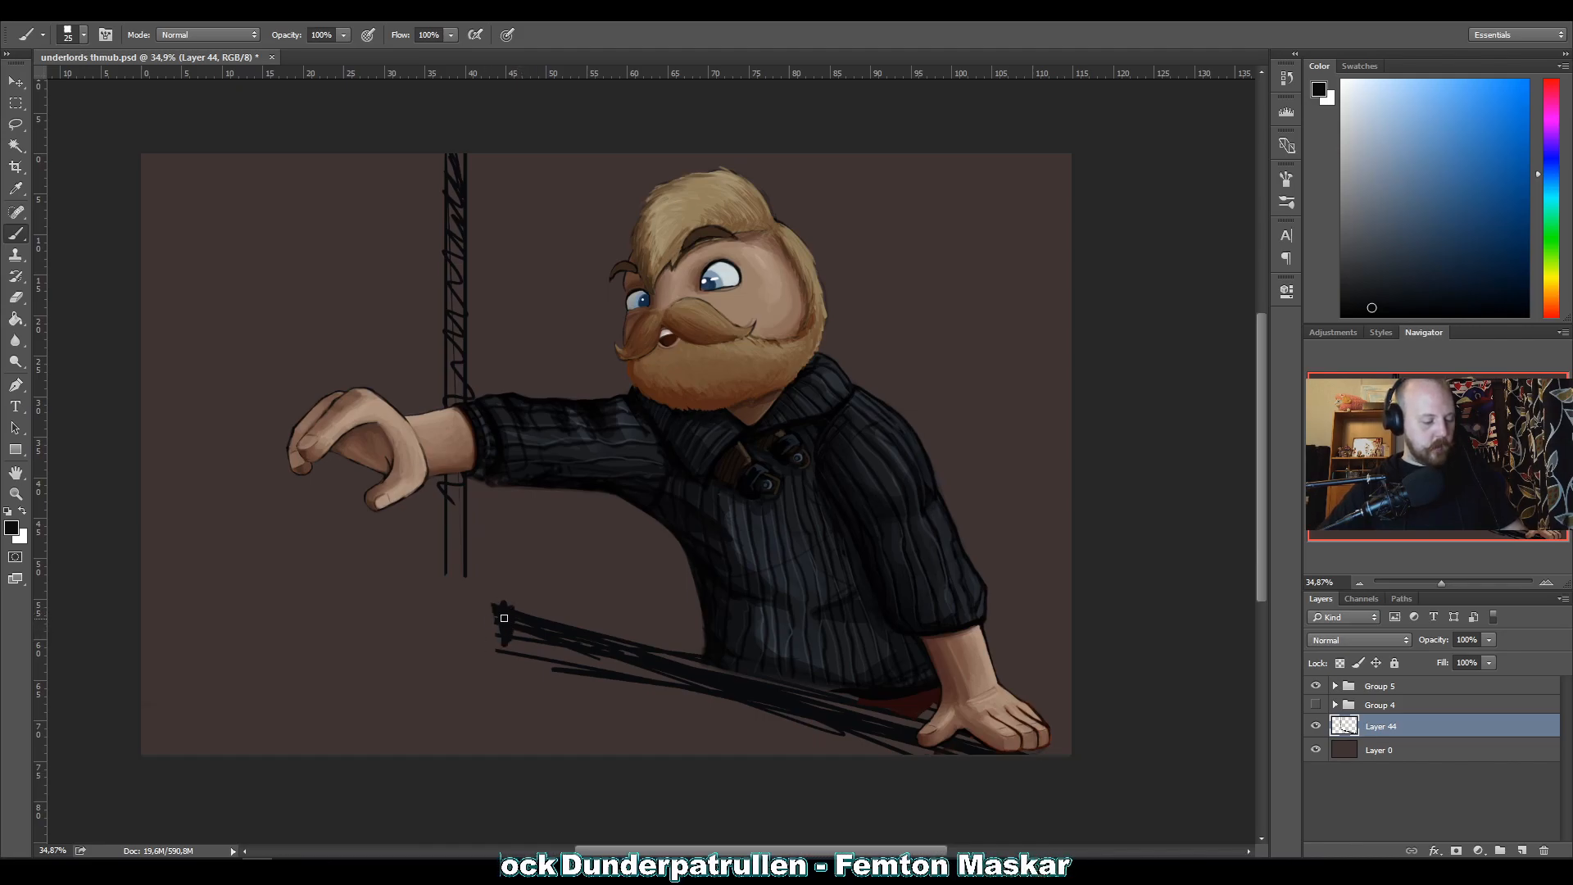
mouse_move(499, 610)
left_mouse_down()
mouse_move(281, 650)
mouse_move(130, 653)
mouse_move(292, 635)
mouse_move(152, 654)
left_mouse_up()
left_click_drag(493, 626, 59, 661)
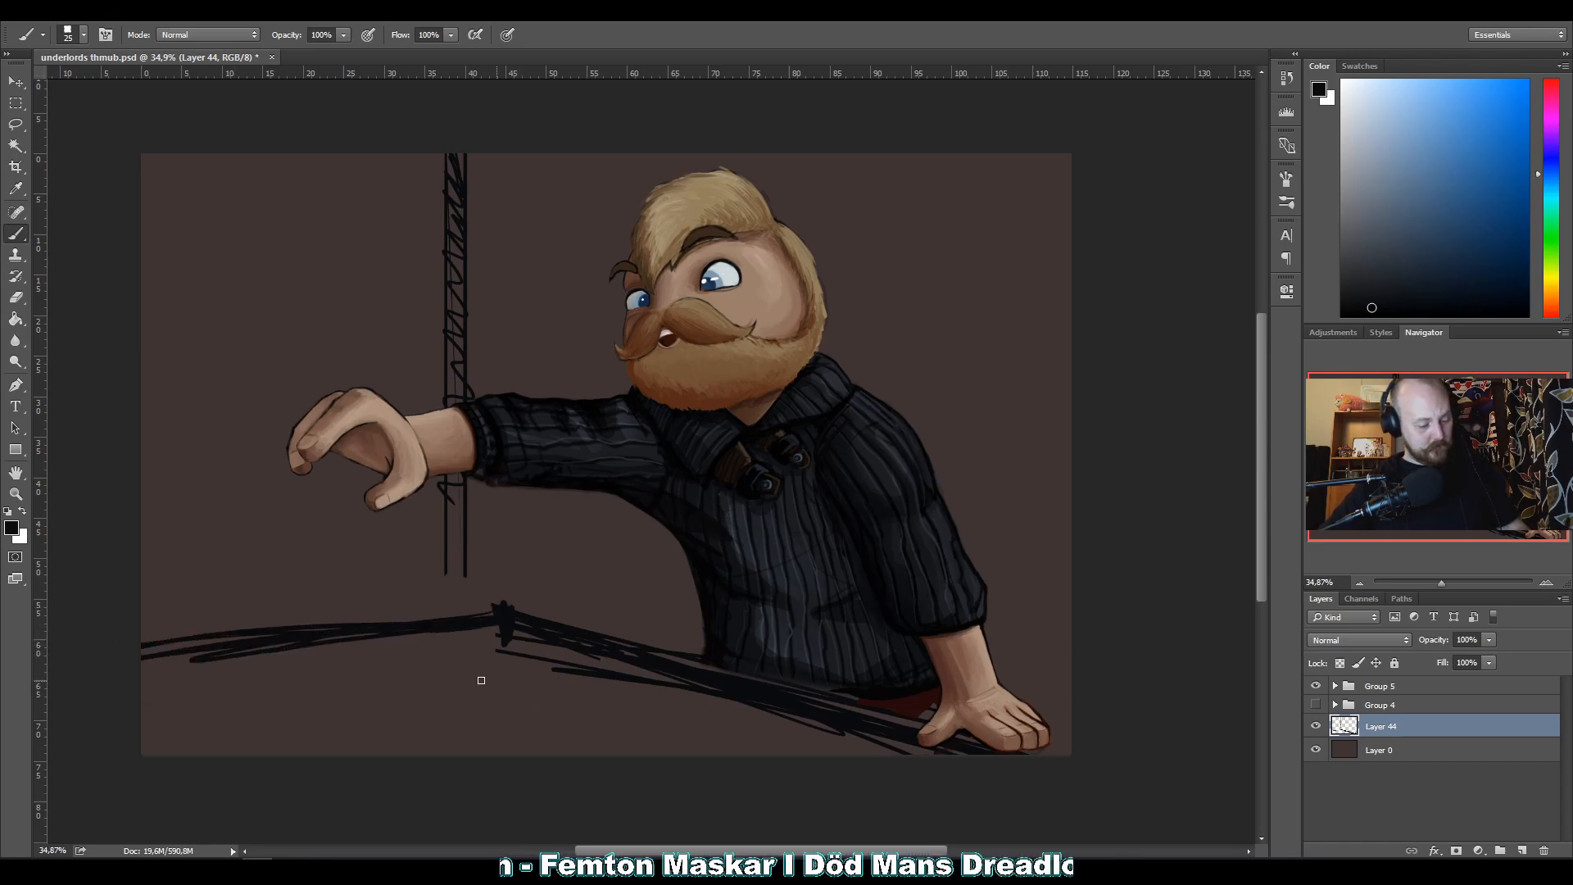
left_click_drag(500, 645, 91, 673)
left_click_drag(482, 648, 743, 715)
left_click_drag(821, 760, 790, 762)
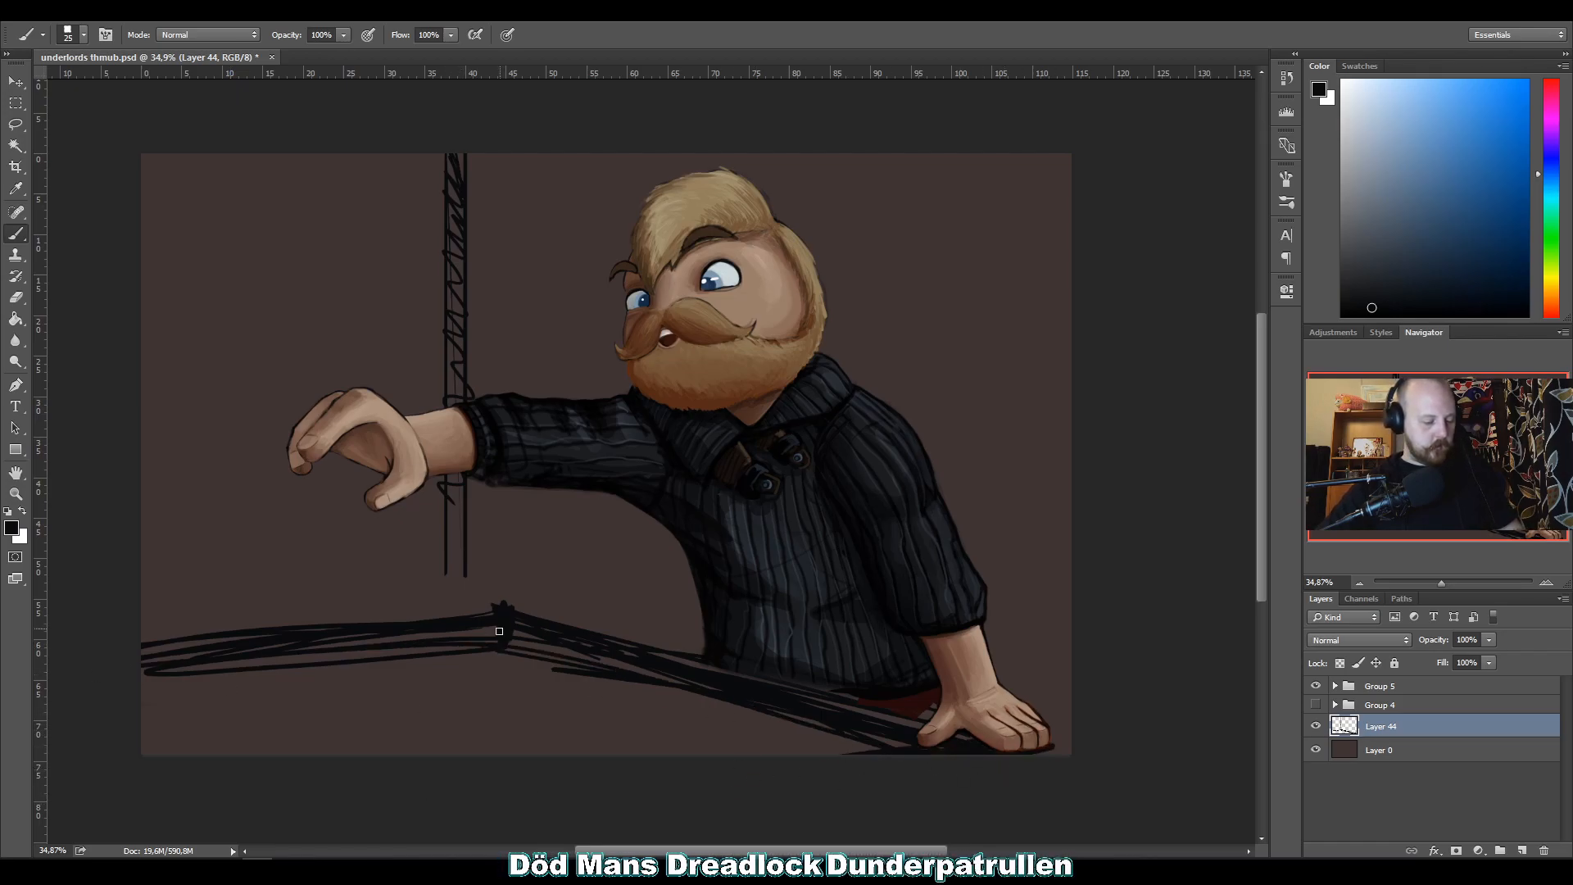
Thicken the table's sloping front edge, add a higher left edge, and erase the lower left lines.
left_click_drag(972, 746, 867, 715)
left_click_drag(511, 610, 909, 725)
mouse_move(909, 725)
left_mouse_down()
mouse_move(519, 611)
mouse_move(142, 606)
left_mouse_up()
left_click_drag(142, 606, 467, 615)
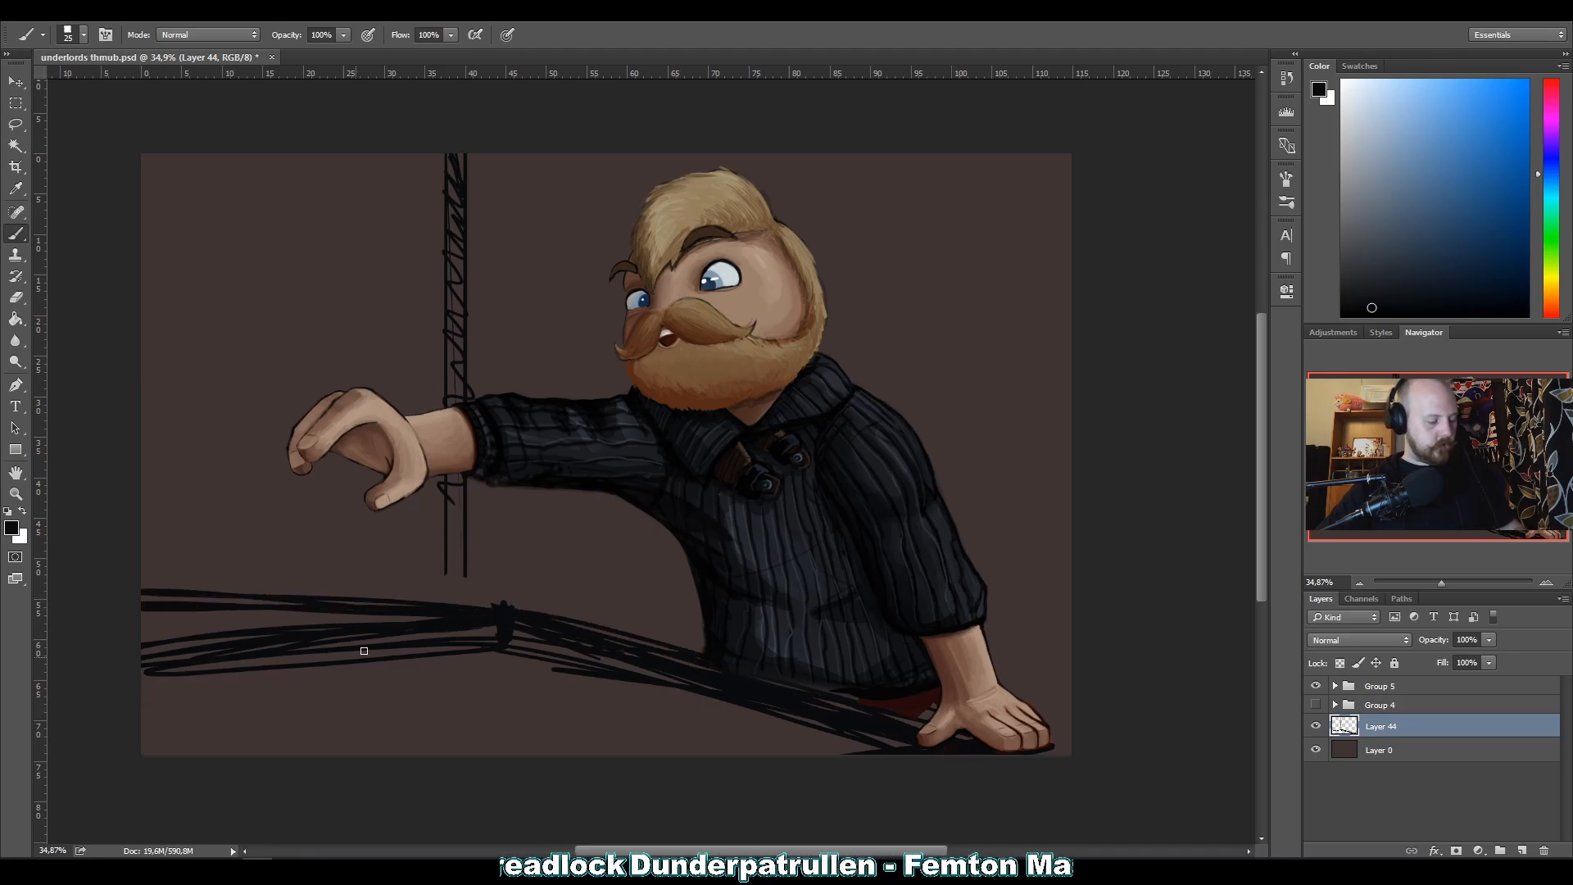
mouse_move(158, 660)
left_mouse_down()
mouse_move(316, 680)
mouse_move(328, 650)
mouse_move(447, 668)
left_mouse_up()
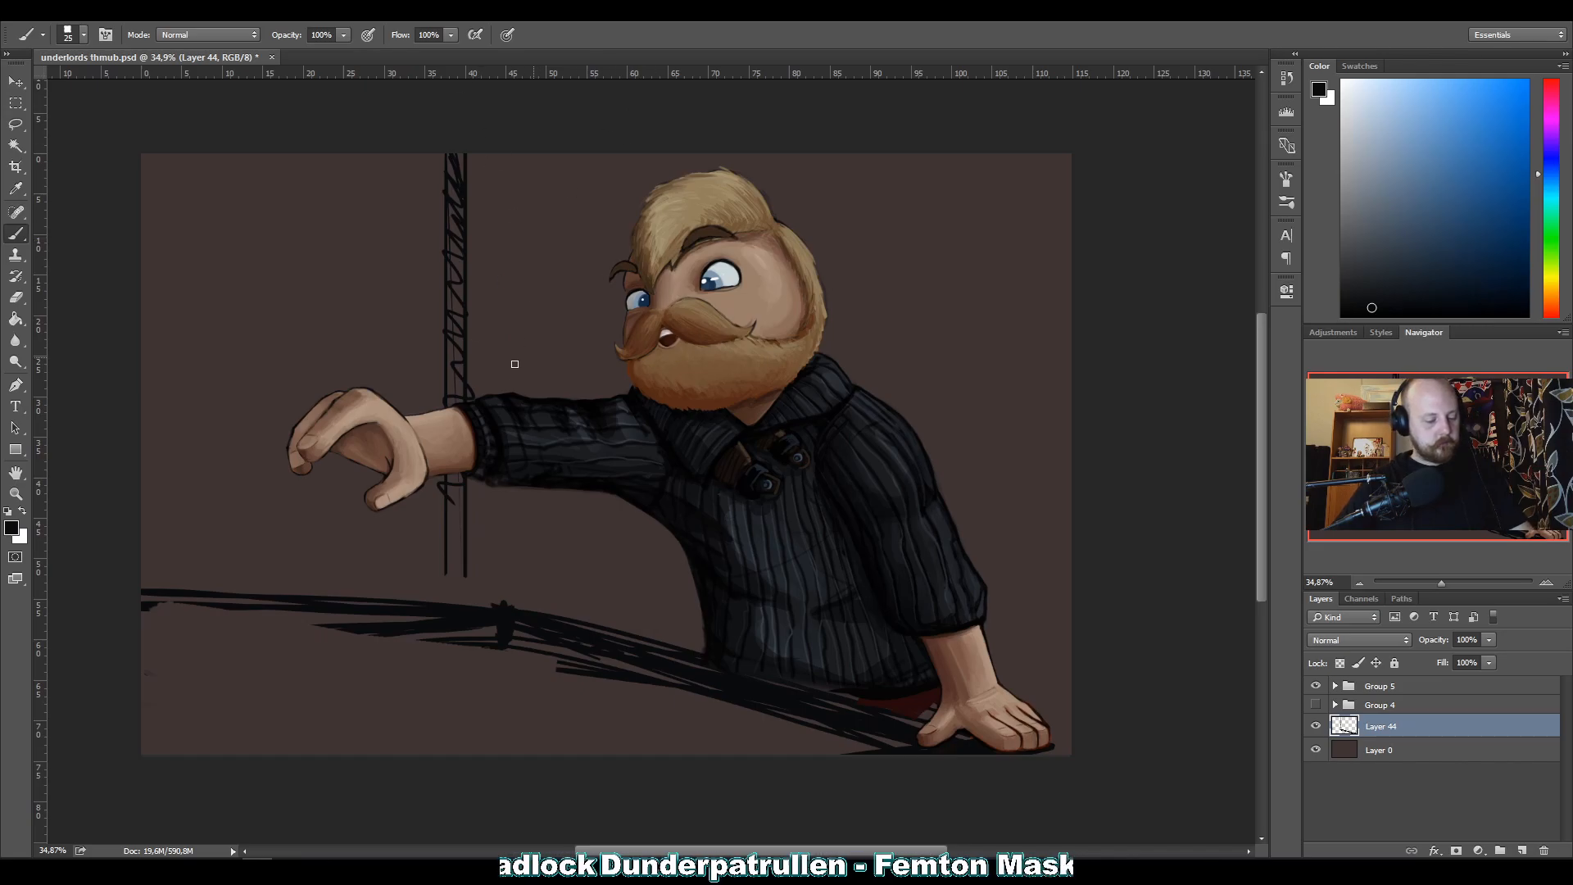
Extend the vertical post down to the table edge and undo the strokes that overshoot below it.
left_click_drag(457, 205, 459, 605)
left_click_drag(455, 493, 469, 742)
left_click_drag(450, 661, 452, 795)
key("ctrl+alt+z")
key("ctrl+alt+z")
key("ctrl+alt+z")
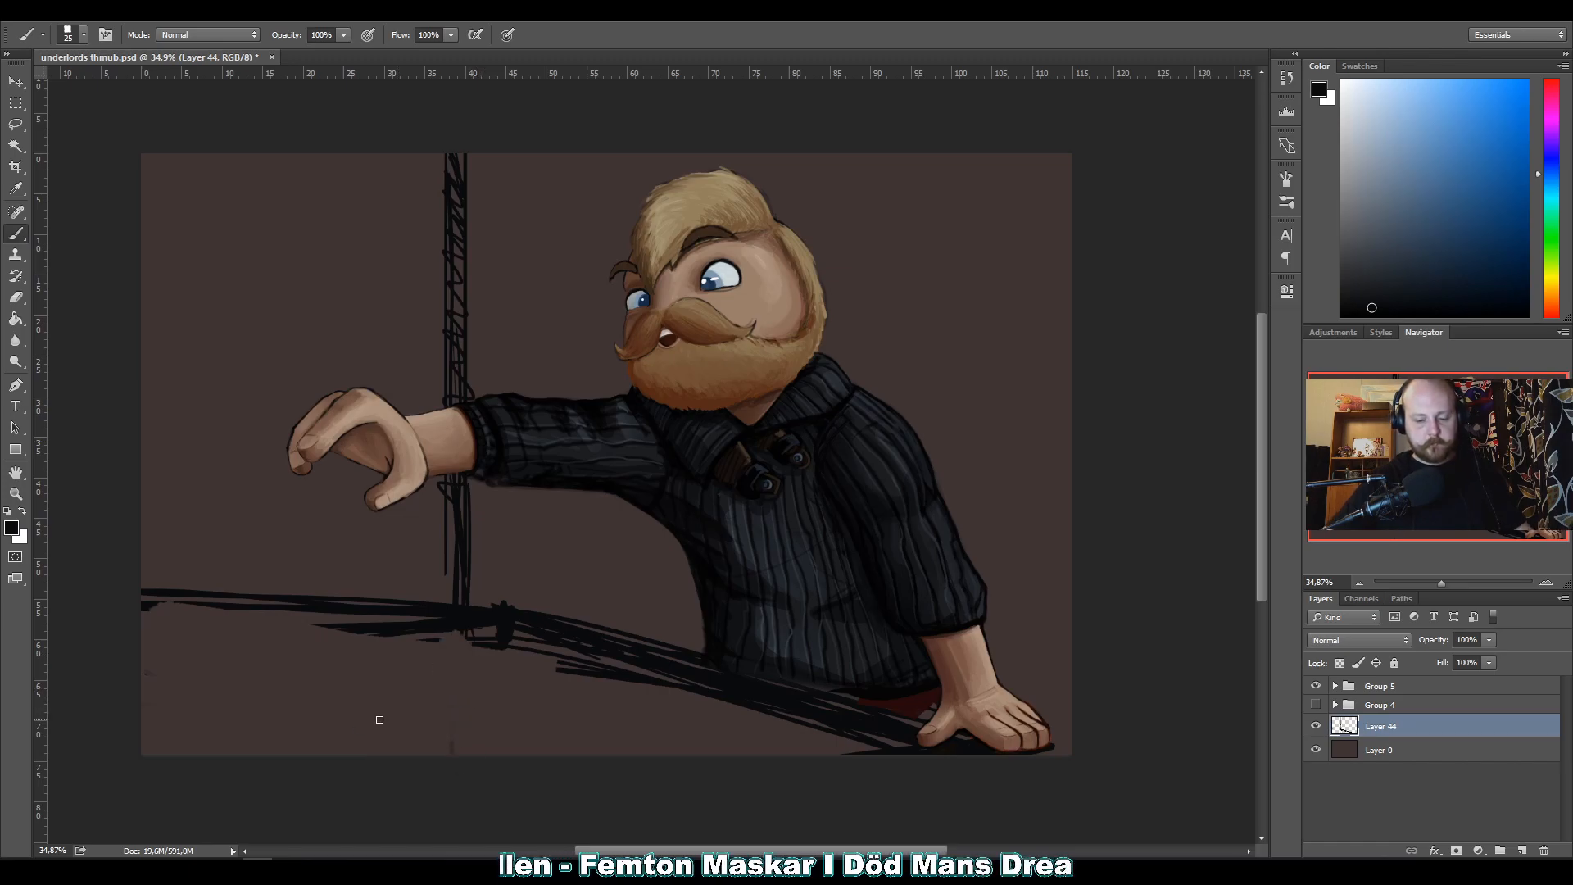
Sketch long, slightly curved plank lines across the walls on both sides of the post.
left_click_drag(438, 185, 135, 170)
left_click_drag(441, 259, 135, 237)
left_click_drag(438, 317, 135, 295)
left_click_drag(442, 386, 98, 362)
left_click_drag(462, 465, 135, 442)
mouse_move(442, 538)
left_mouse_down()
mouse_move(135, 516)
mouse_move(897, 742)
left_mouse_up()
left_click_drag(550, 490, 787, 598)
mouse_move(486, 354)
left_mouse_down()
mouse_move(737, 447)
mouse_move(1035, 588)
left_mouse_up()
mouse_move(504, 226)
left_mouse_down()
mouse_move(762, 315)
mouse_move(1085, 464)
left_mouse_up()
left_click_drag(550, 152, 1158, 344)
left_click_drag(801, 152, 1079, 264)
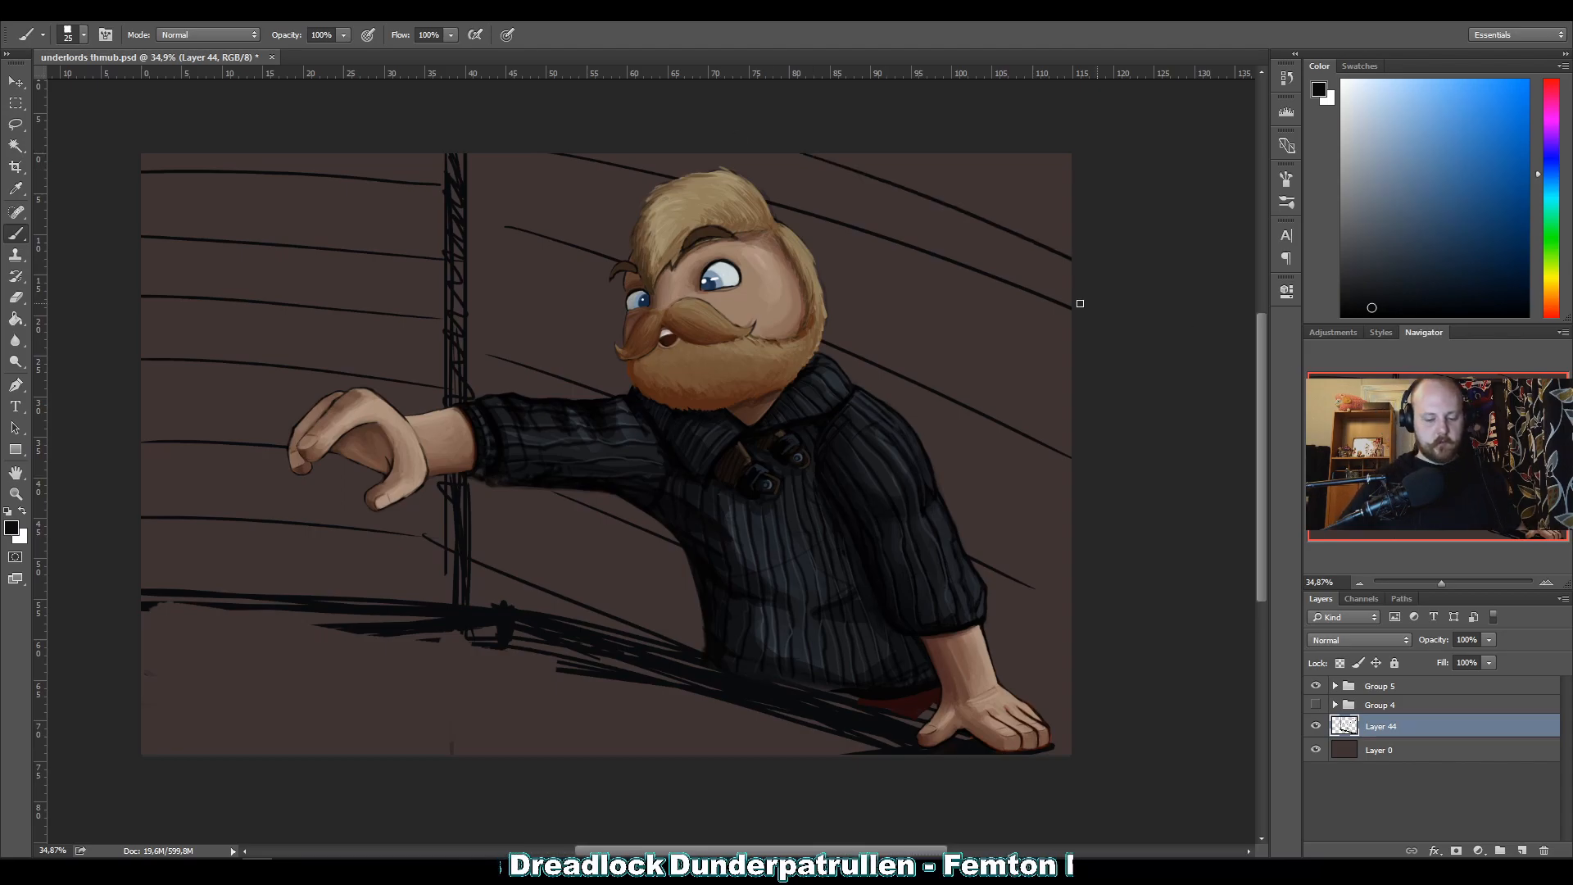
Undo the plank lines on both walls.
key("ctrl+alt+z")
key("ctrl+alt+z")
key("ctrl+alt+z")
key("ctrl+alt+z")
key("ctrl+alt+z")
key("ctrl+alt+z")
key("ctrl+alt+z")
key("ctrl+alt+z")
key("ctrl+alt+z")
key("ctrl+alt+z")
key("ctrl+alt+z")
key("ctrl+alt+z")
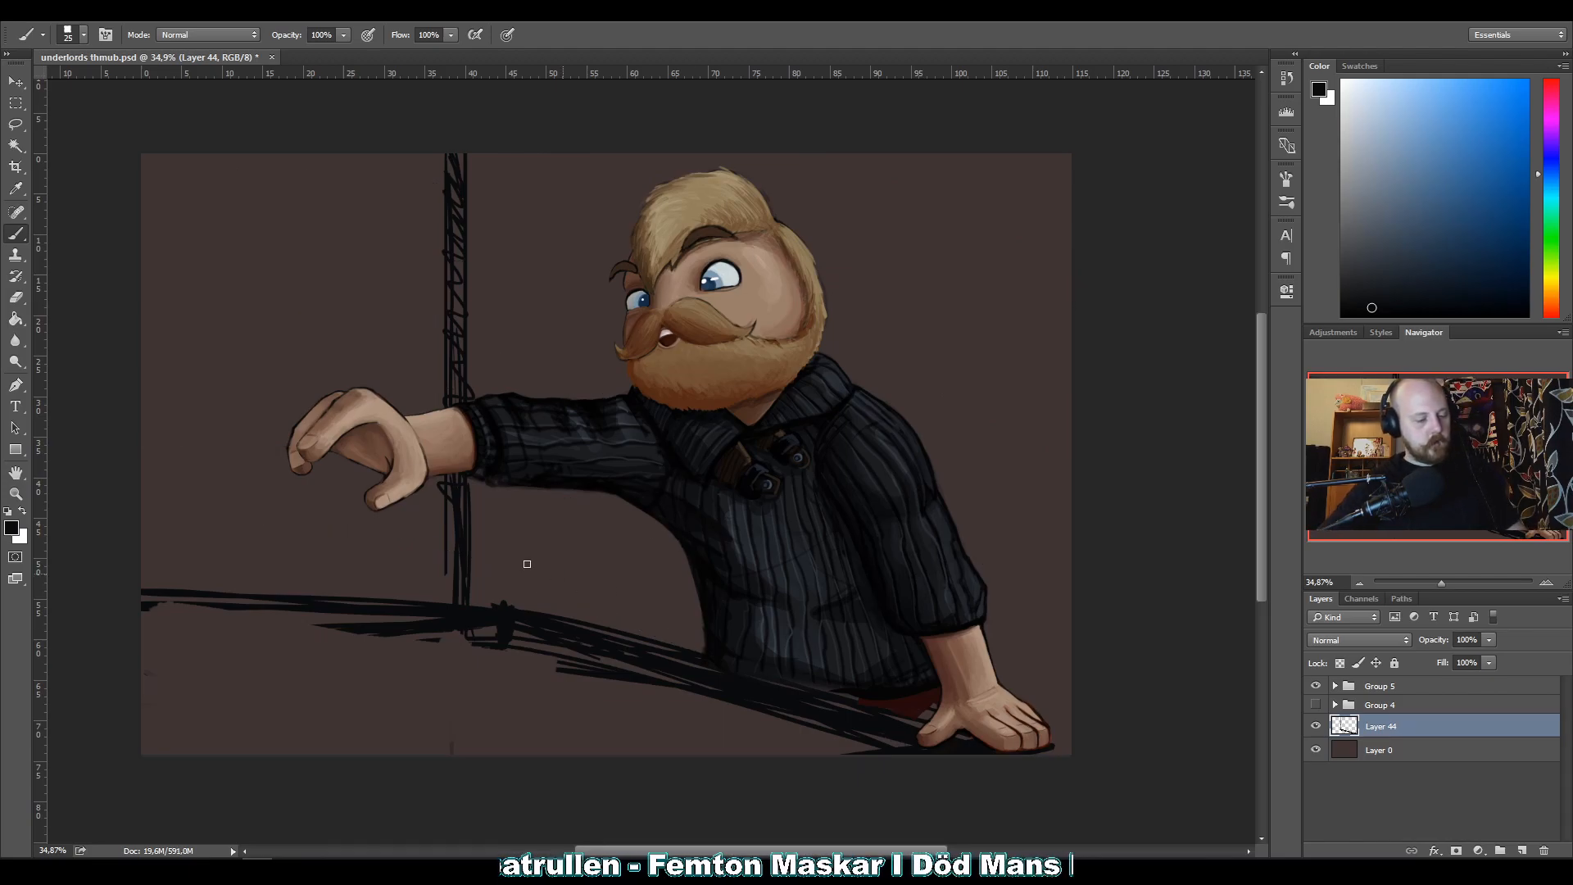
Erase the post and part of the table edge, then lasso and delete the remaining sketch on Layer 44.
mouse_move(461, 156)
left_mouse_down()
mouse_move(475, 222)
mouse_move(426, 162)
mouse_move(453, 362)
mouse_move(432, 446)
mouse_move(441, 534)
mouse_move(462, 556)
mouse_move(336, 622)
mouse_move(204, 606)
left_mouse_up()
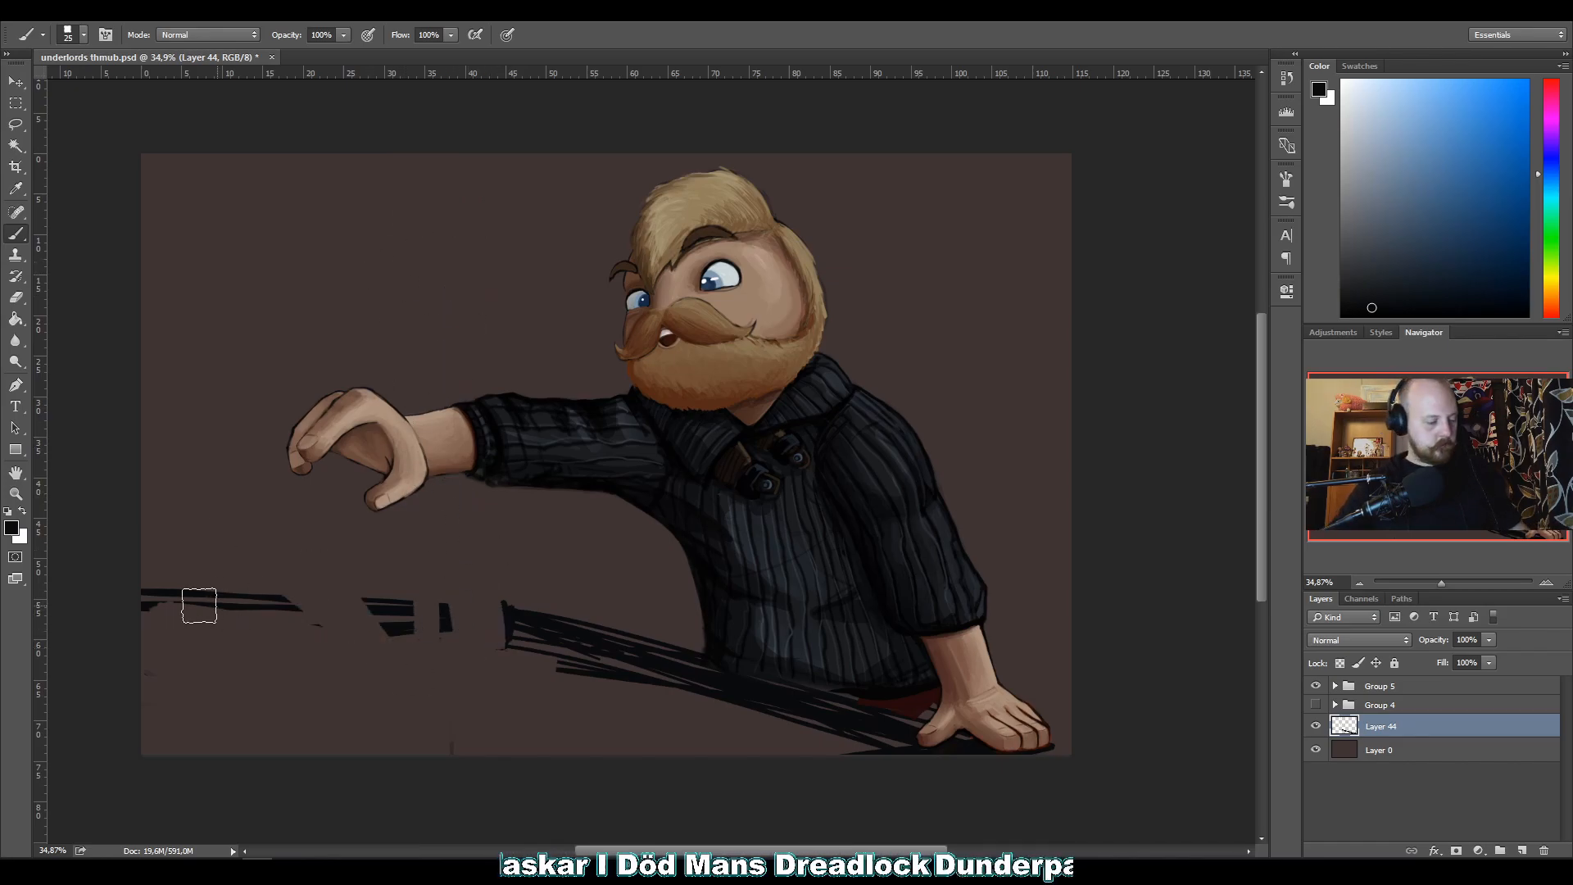
key("l")
right_click(205, 625)
left_click(154, 773)
mouse_move(153, 773)
left_mouse_down()
mouse_move(121, 540)
mouse_move(488, 546)
mouse_move(906, 689)
mouse_move(1076, 817)
mouse_move(416, 820)
mouse_move(77, 788)
left_mouse_up()
key("Delete")
key("ctrl+d")
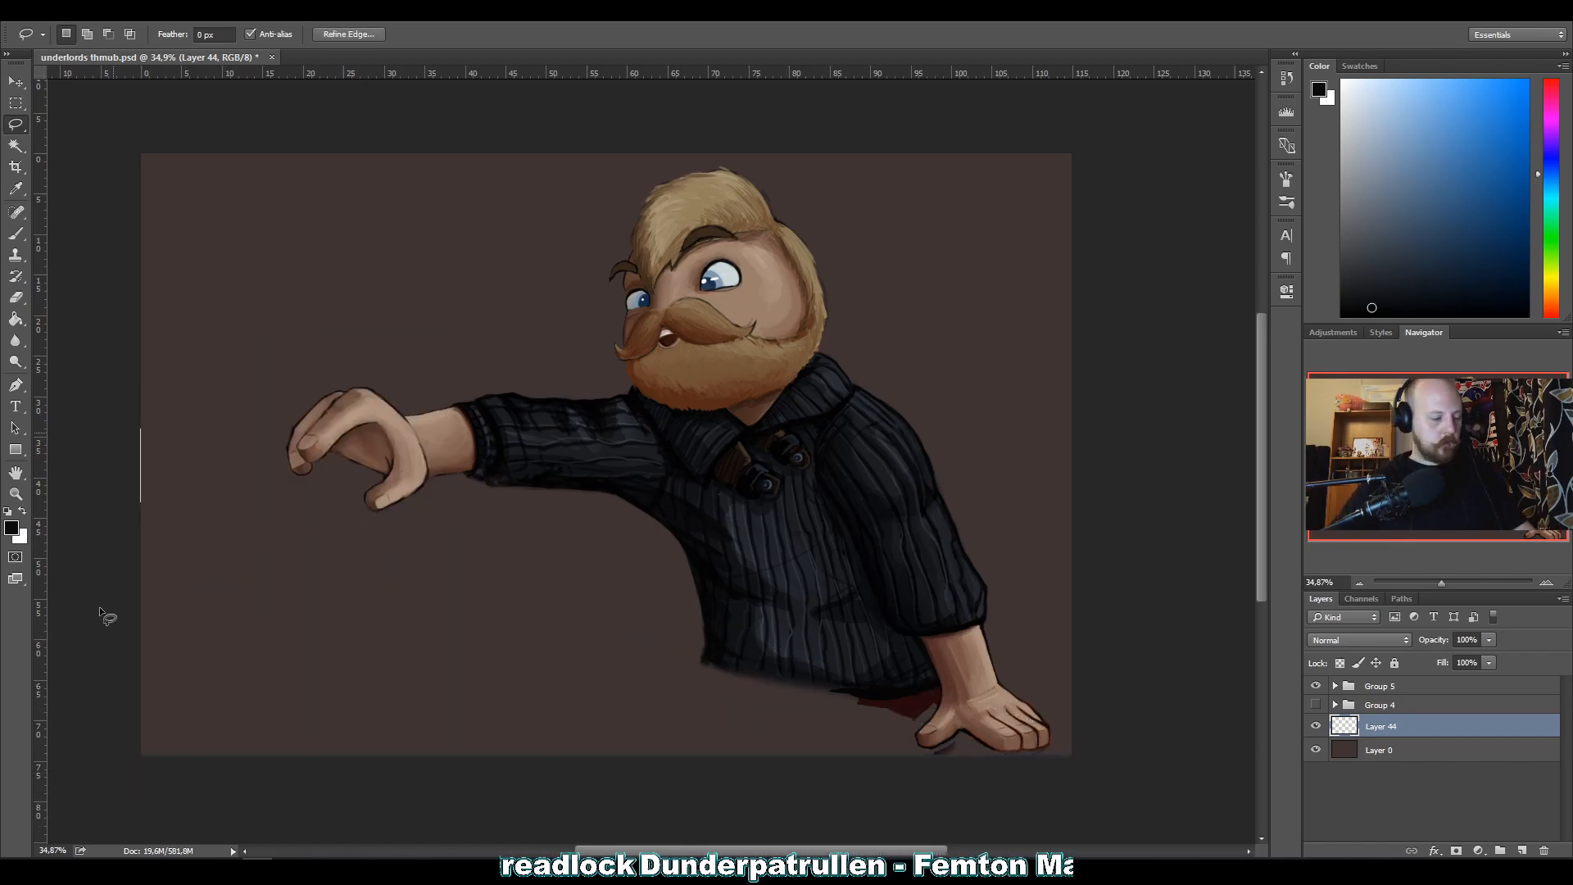
Paste the copied purple stone-courtyard reference image as a new layer above Layer 44, behind the character.
key("b")
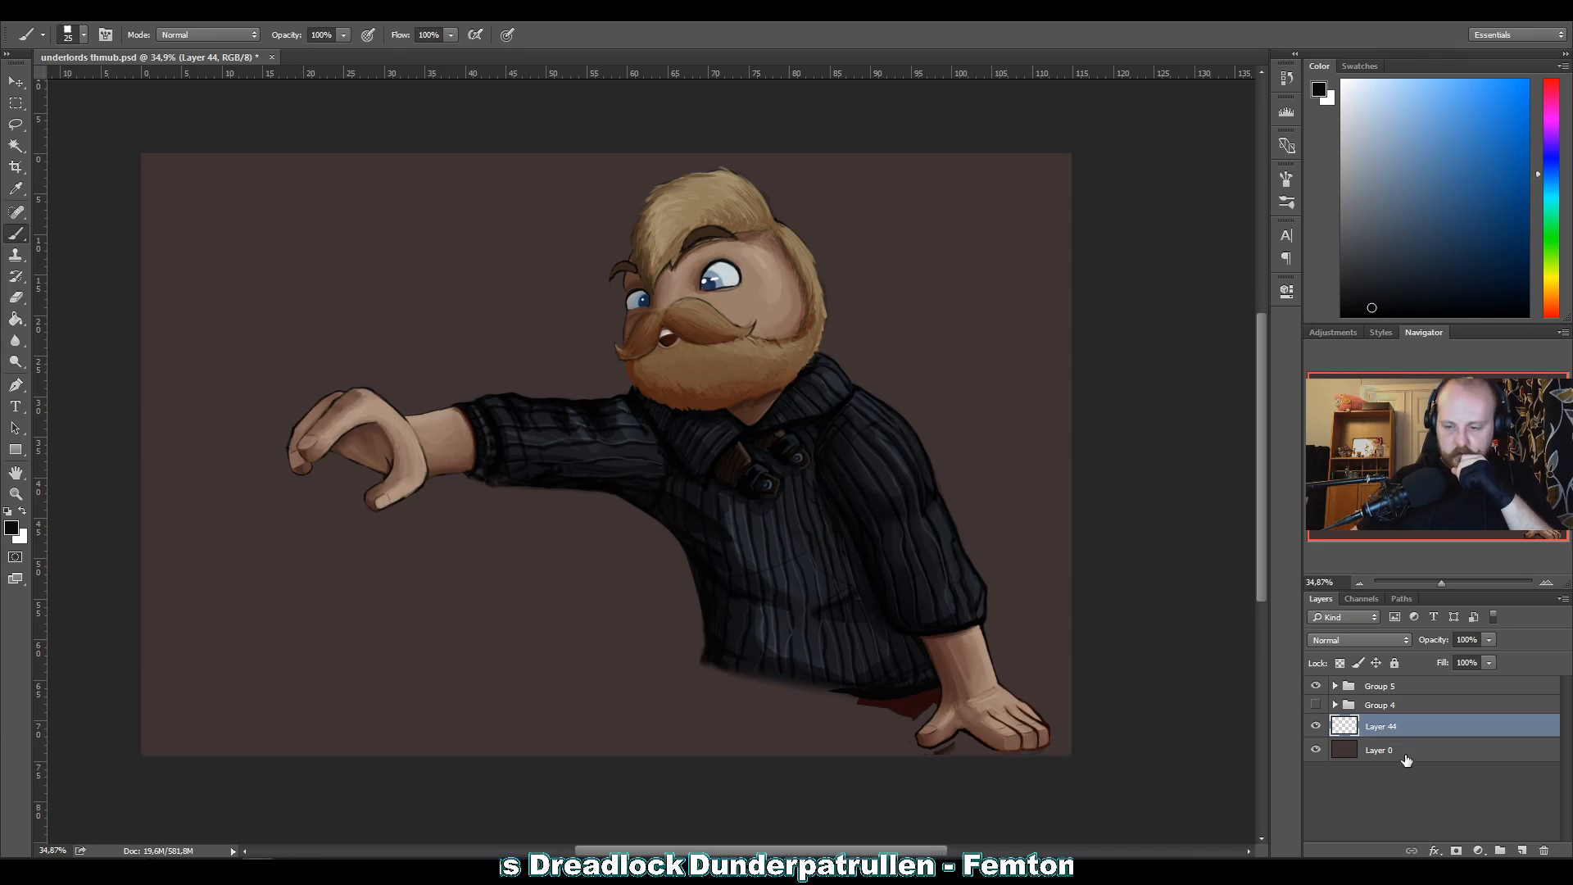
key("ctrl+v")
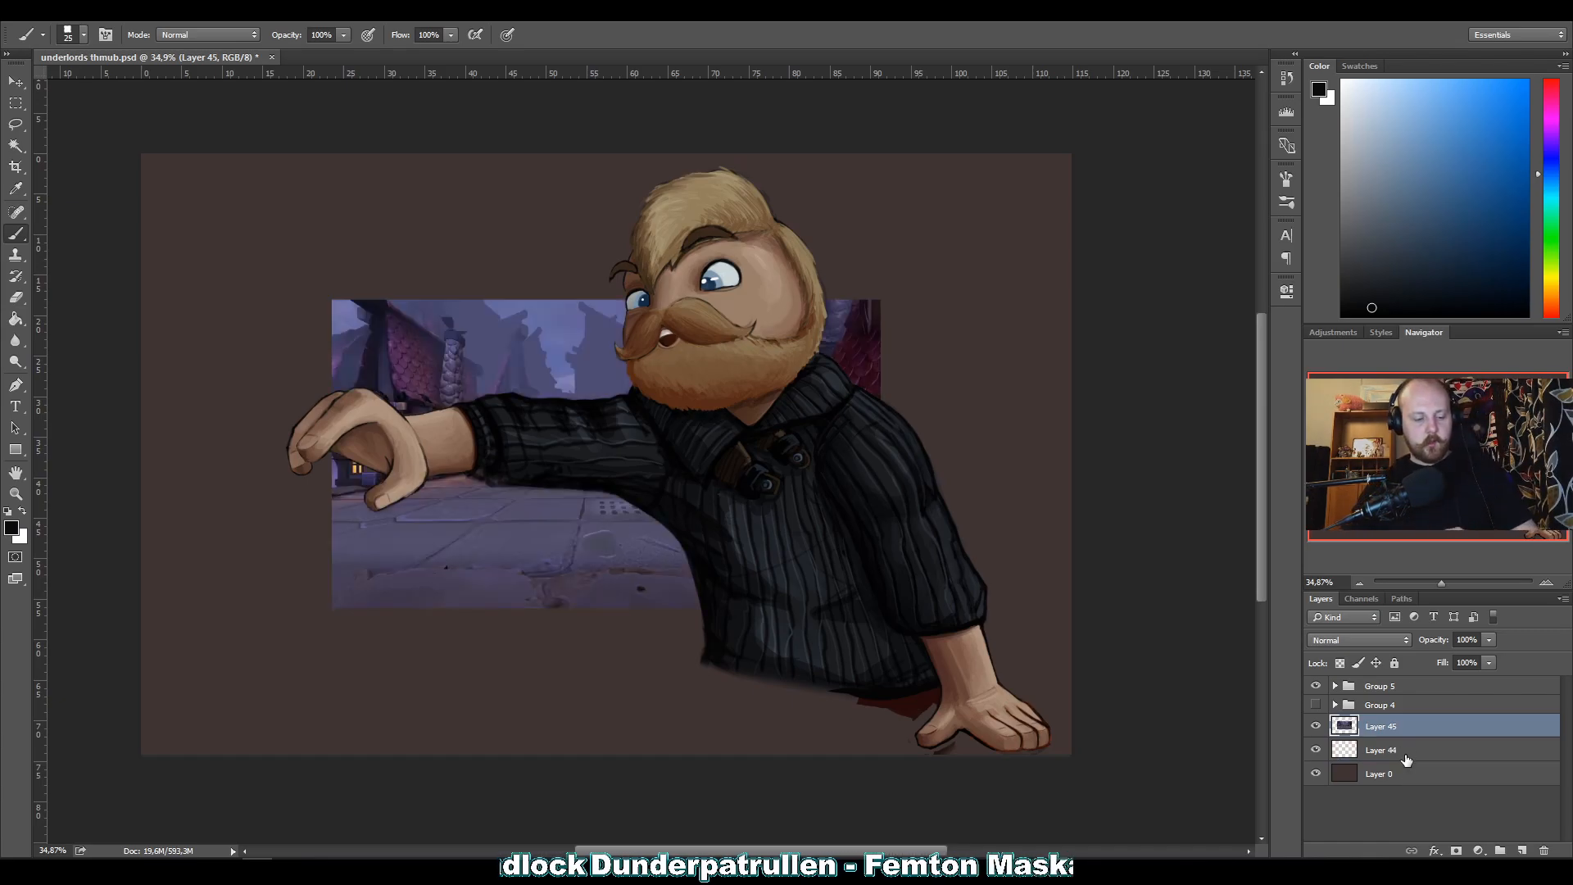
Scale the purple courtyard image on Layer 45 to fill the whole canvas, and place Layer 44 above it.
key("ctrl+t")
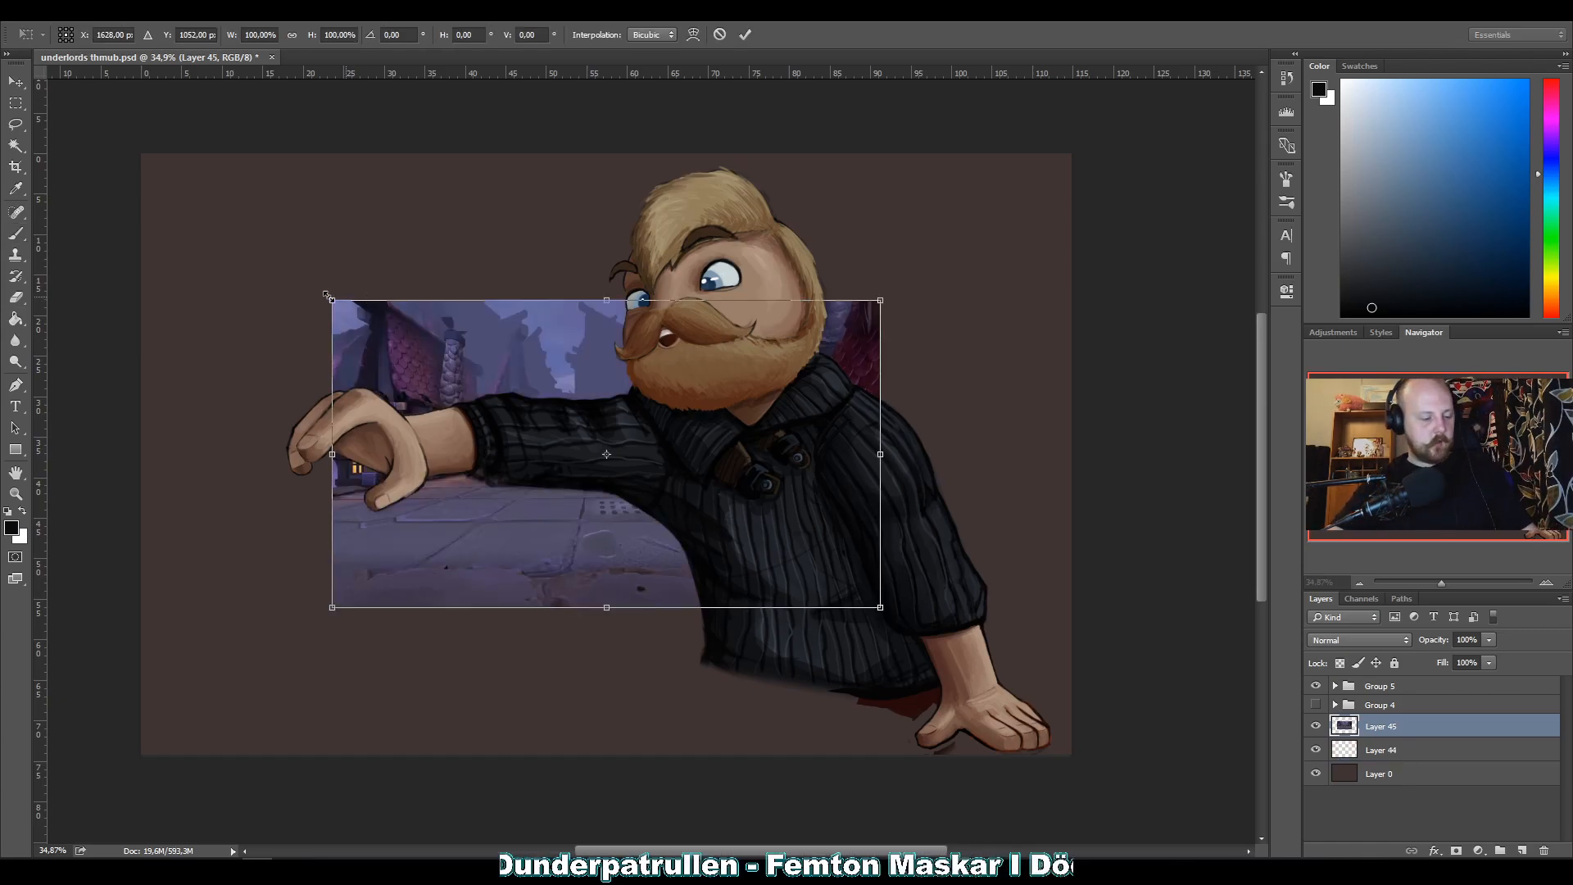
left_click_drag(332, 299, 141, 153)
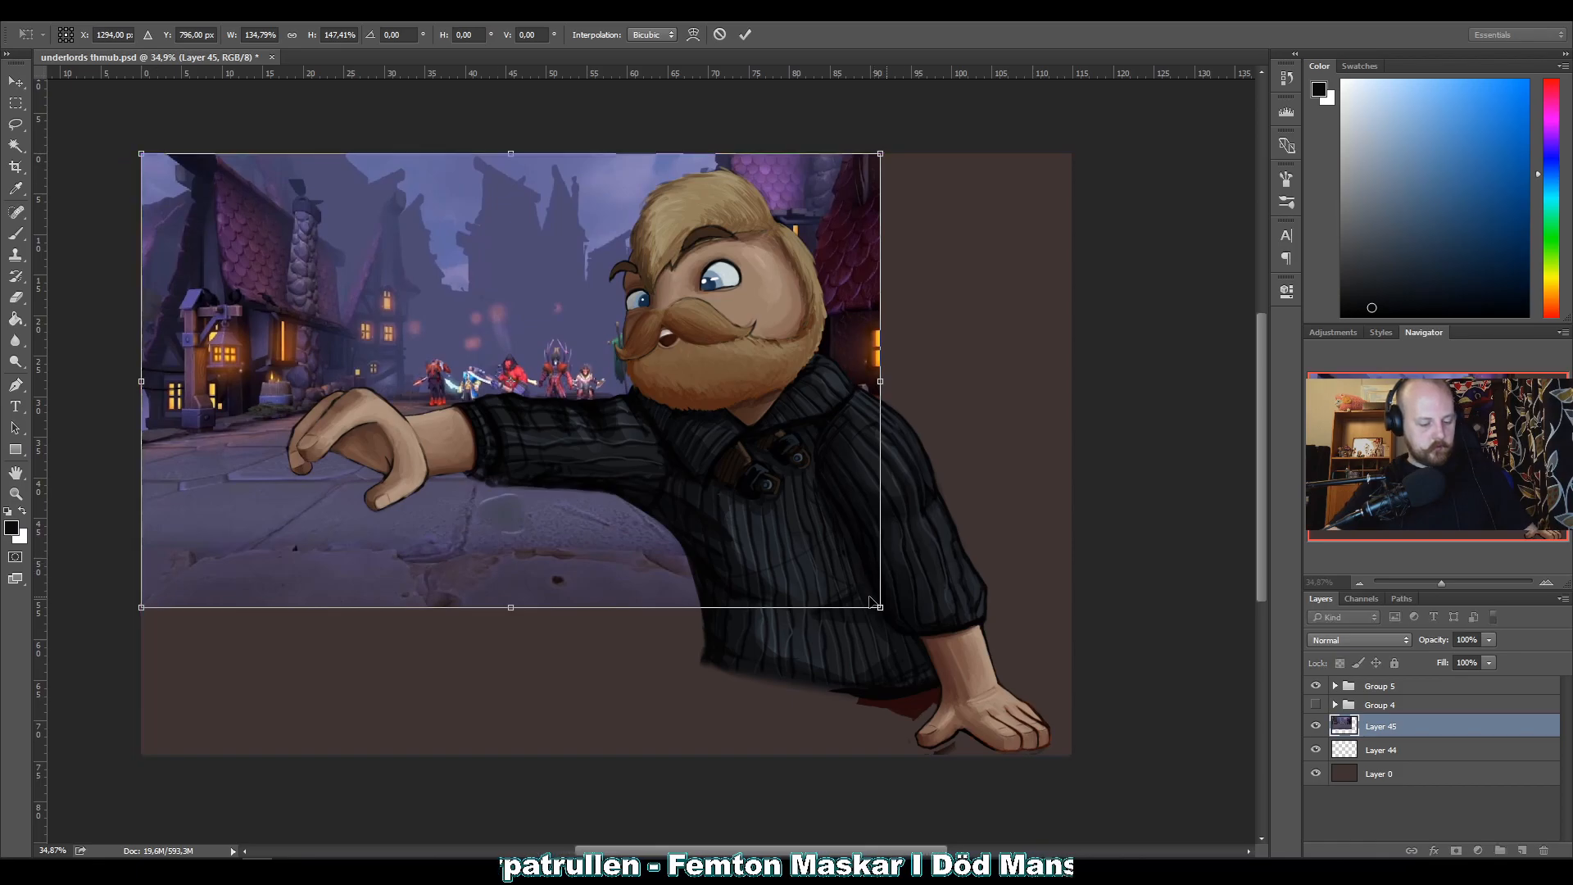
left_click_drag(875, 604, 1083, 771)
left_click_drag(328, 299, 133, 153)
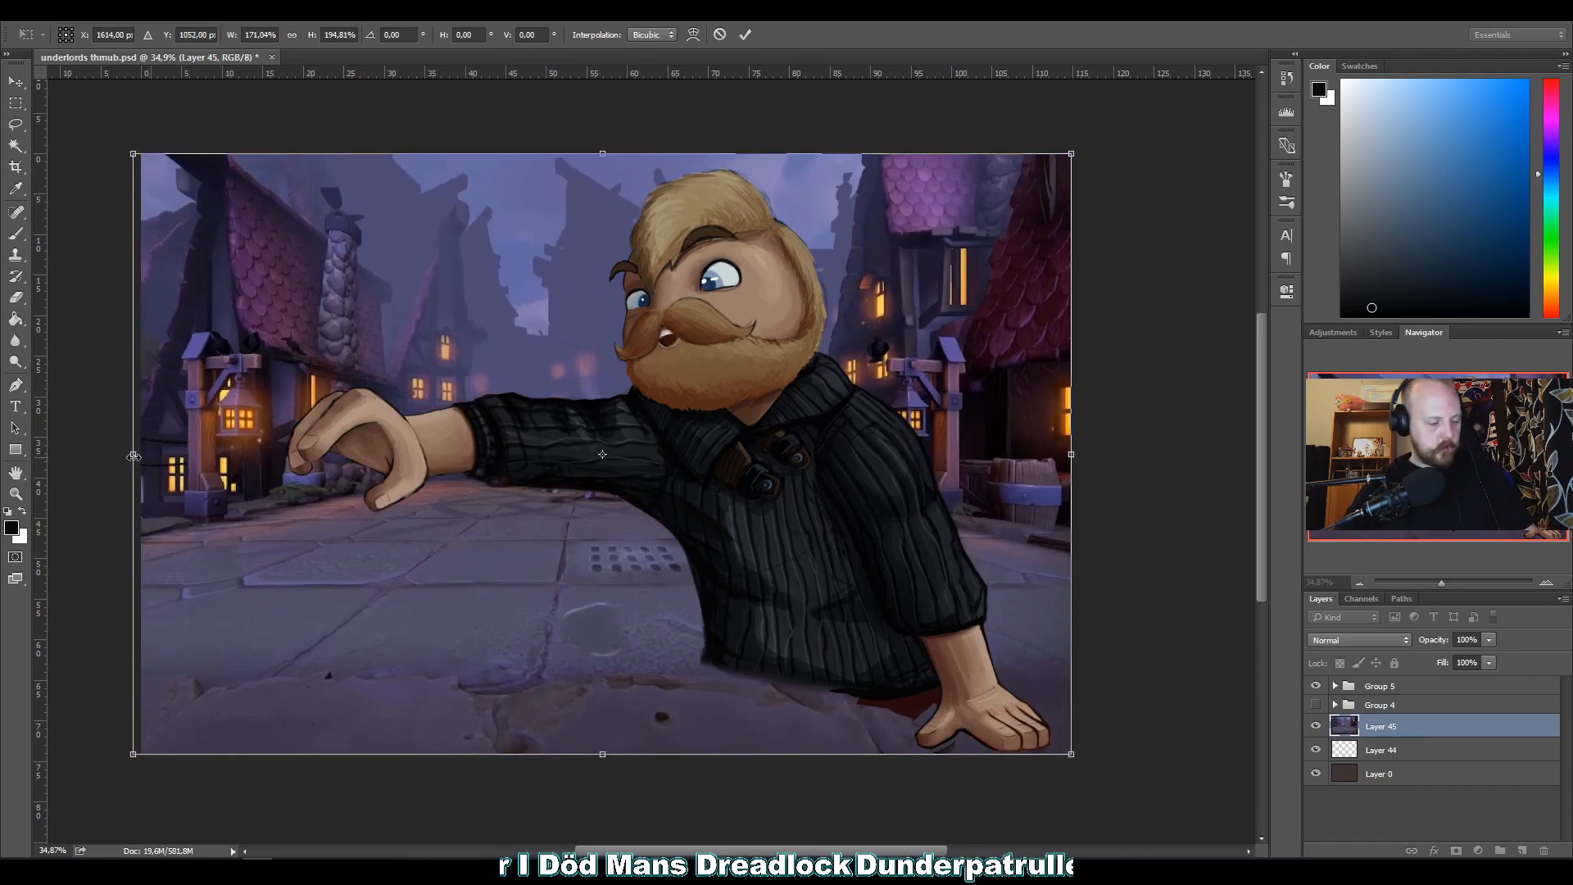
left_click_drag(140, 453, 141, 454)
key("Return")
key("b")
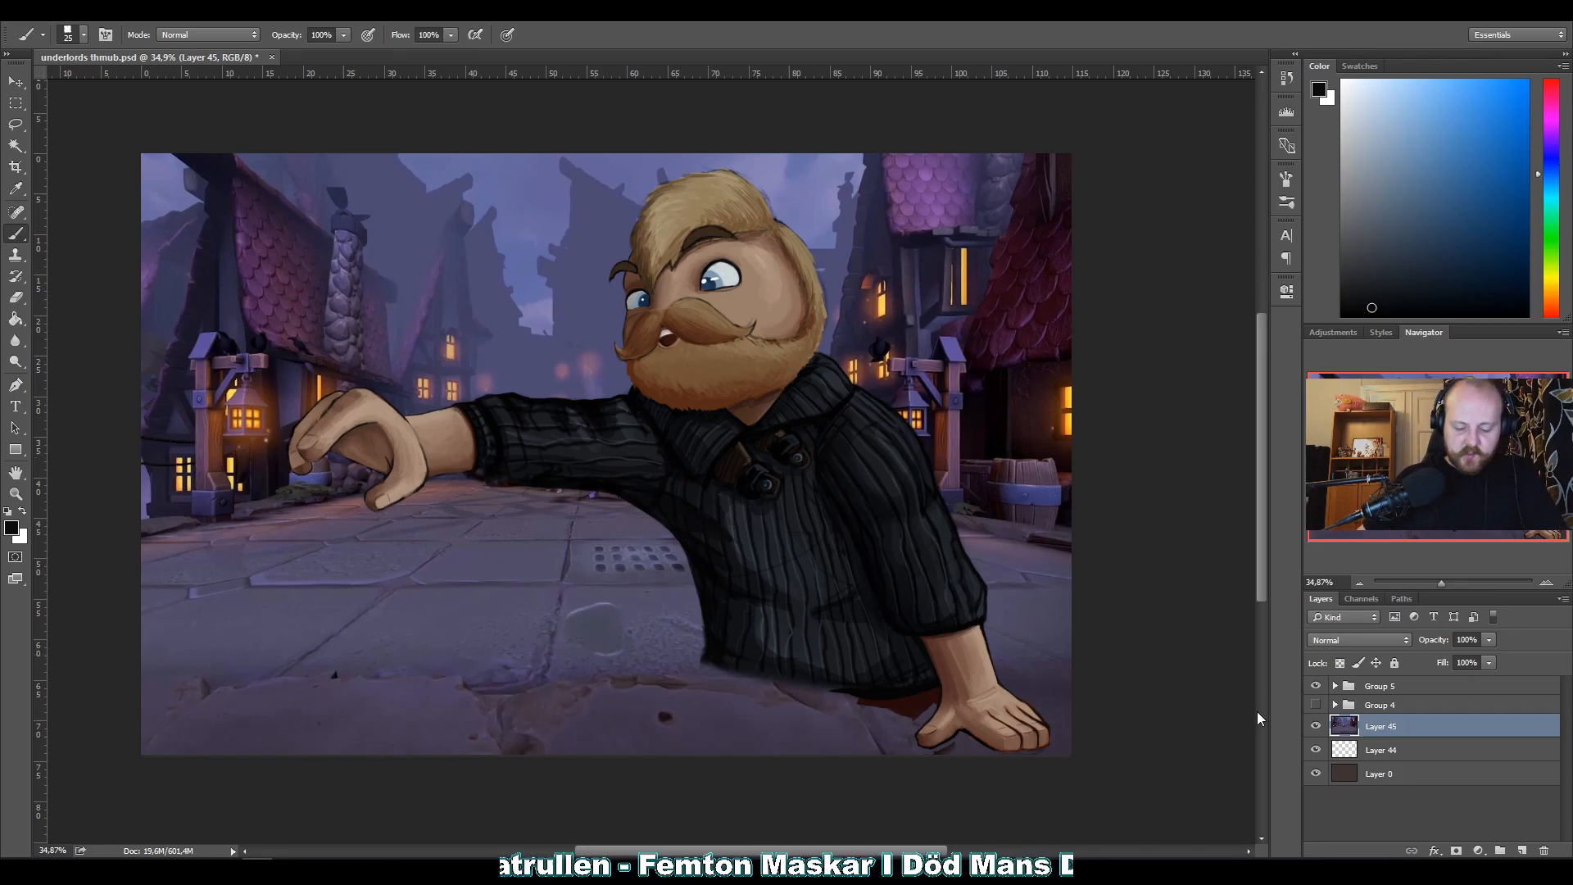
left_click_drag(1360, 751, 1371, 725)
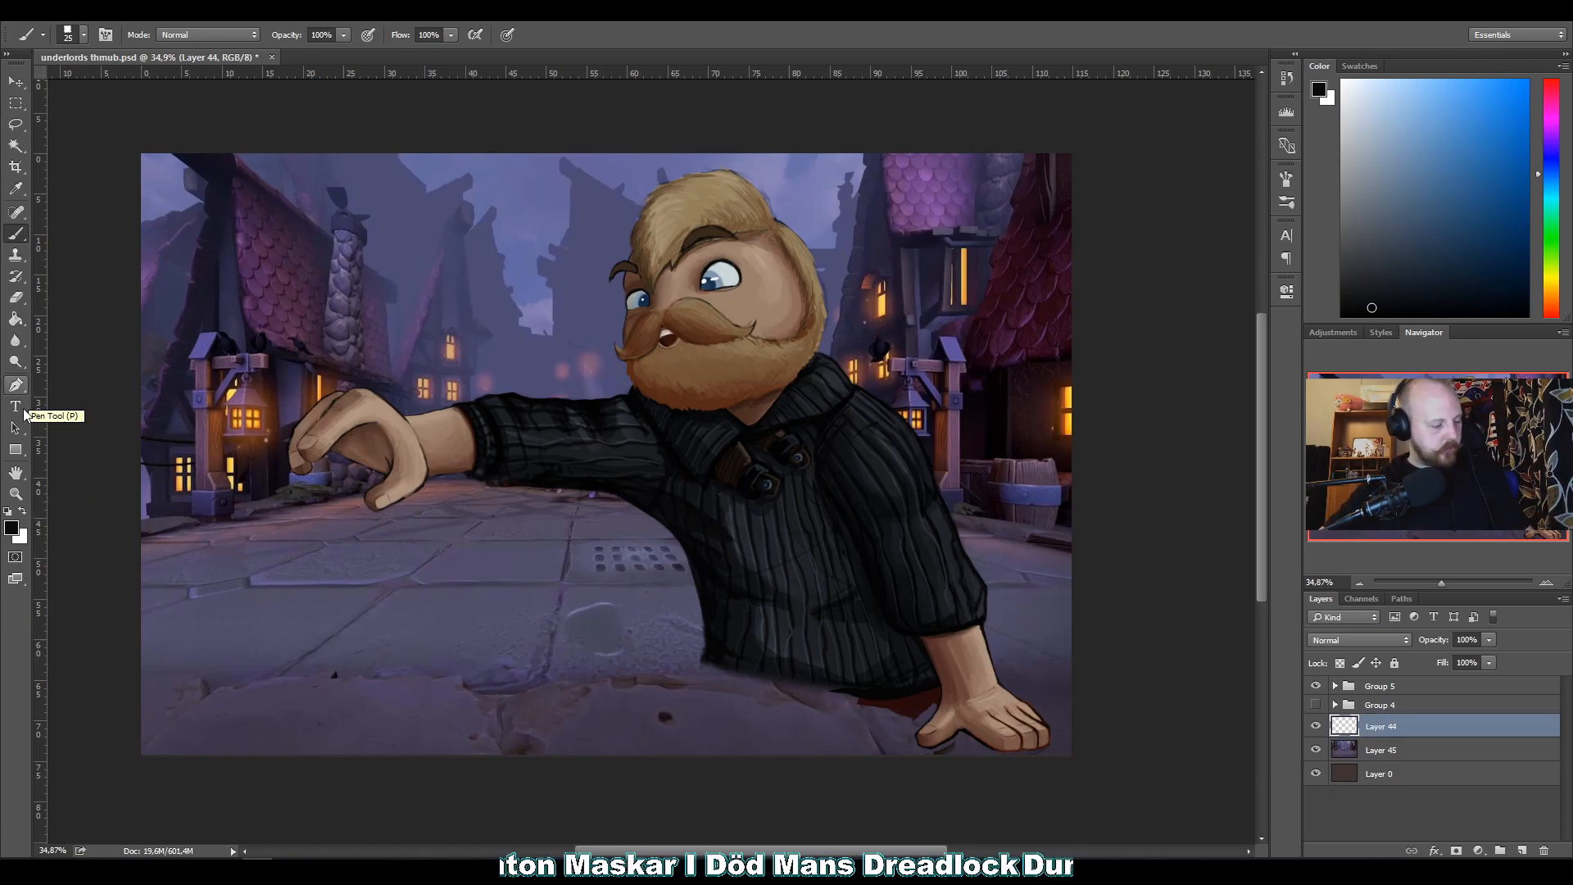
Draw a black angled tabletop shape about 3420 by 580 px along the canvas's lower edge with the Pen tool, and hide the courtyard layer.
left_click(15, 382)
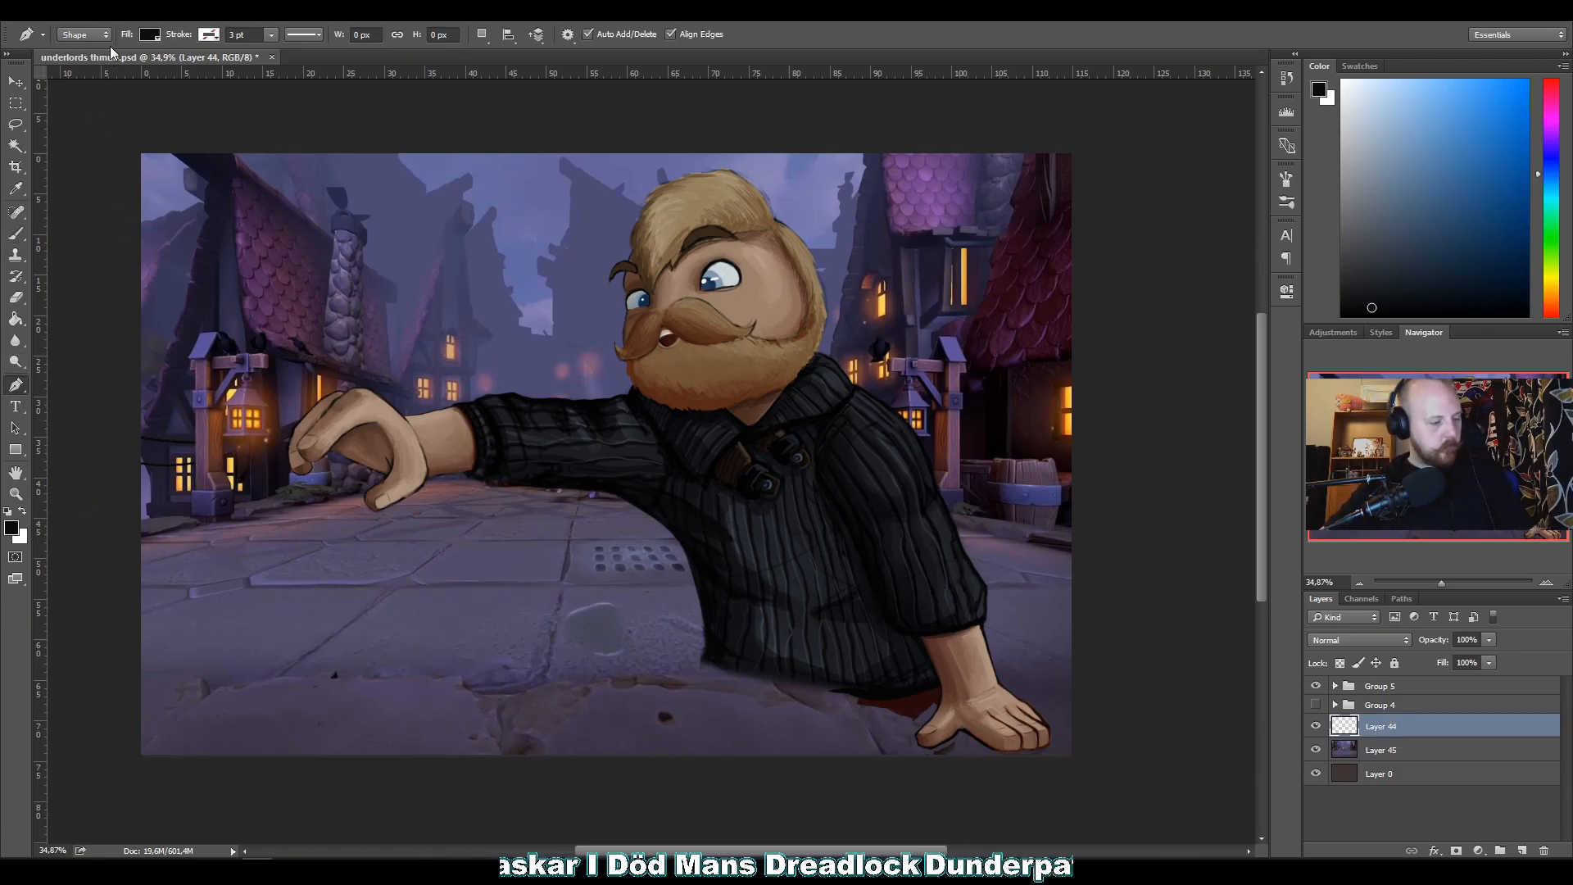
left_click(1079, 748)
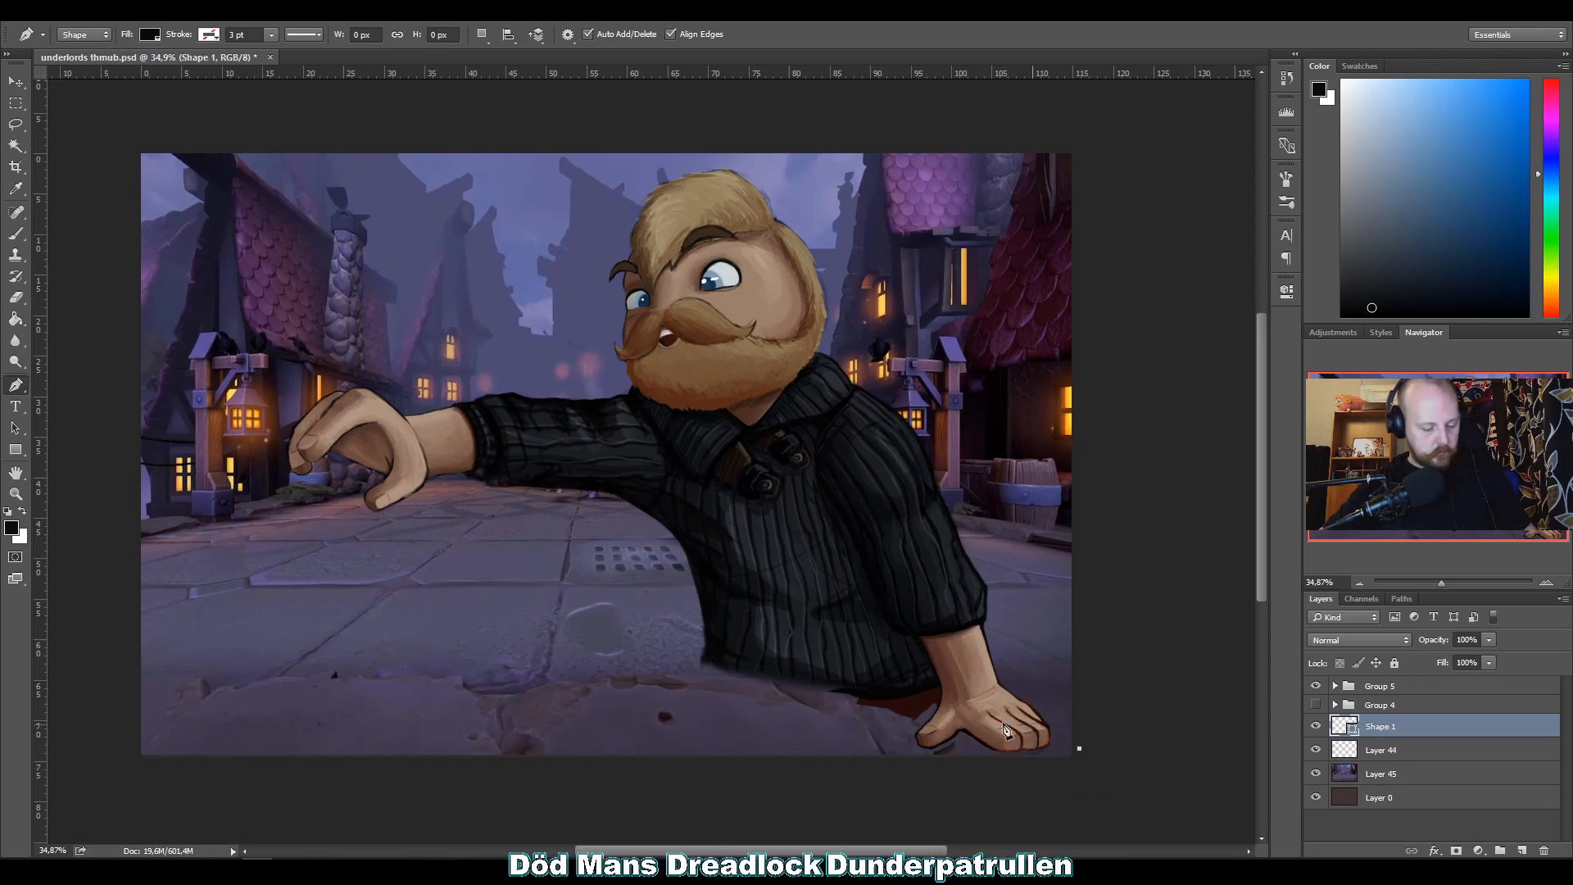
left_click(621, 634)
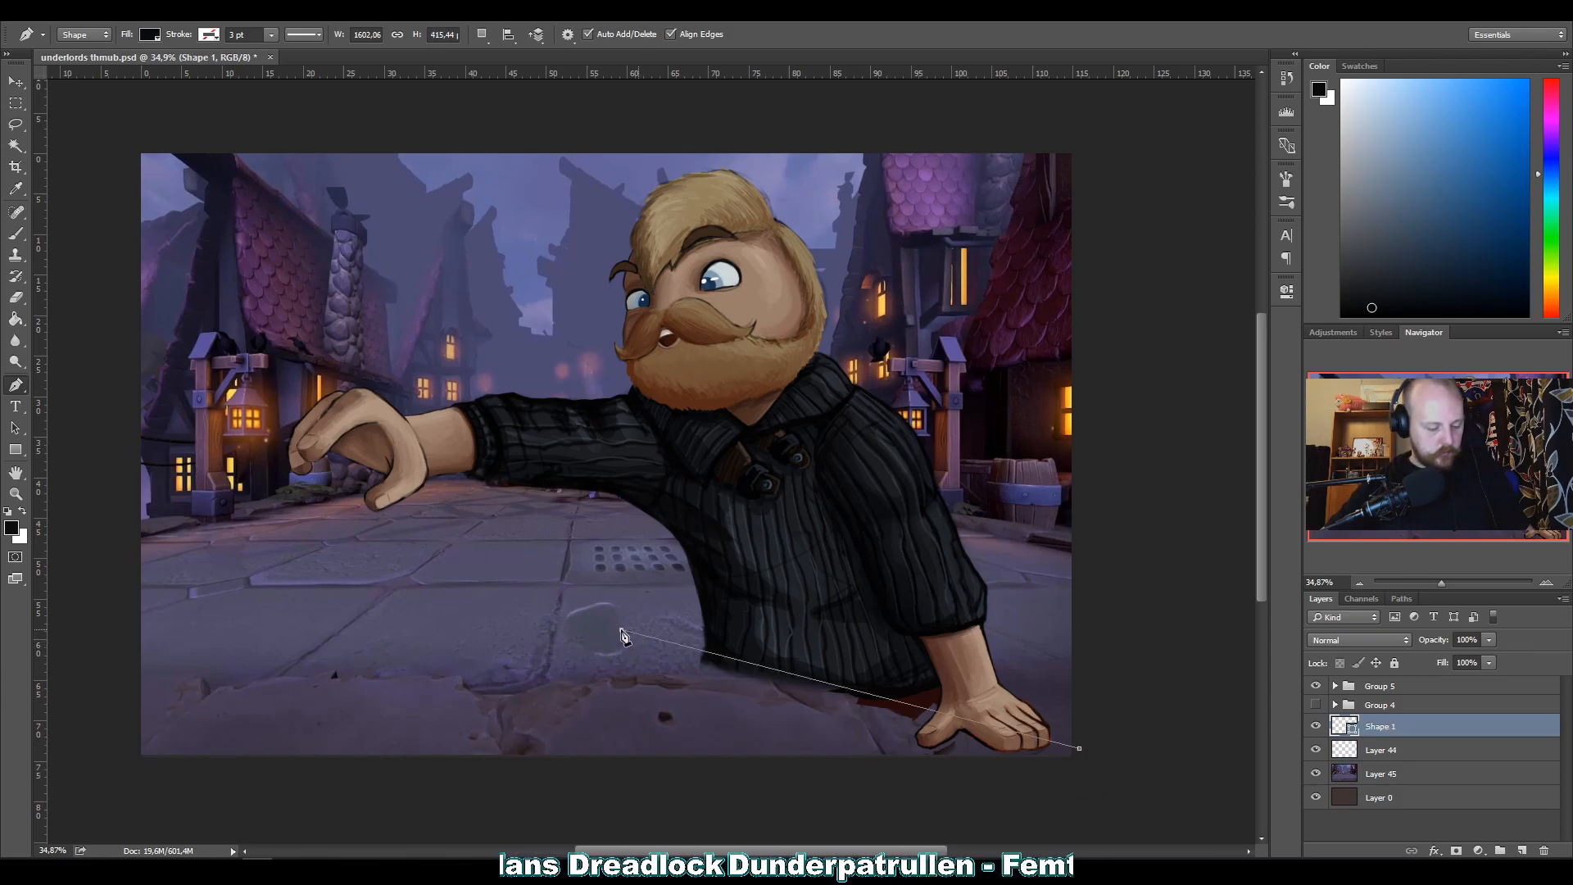
left_click(113, 618)
left_click(102, 761)
left_click(1072, 784)
key("Return")
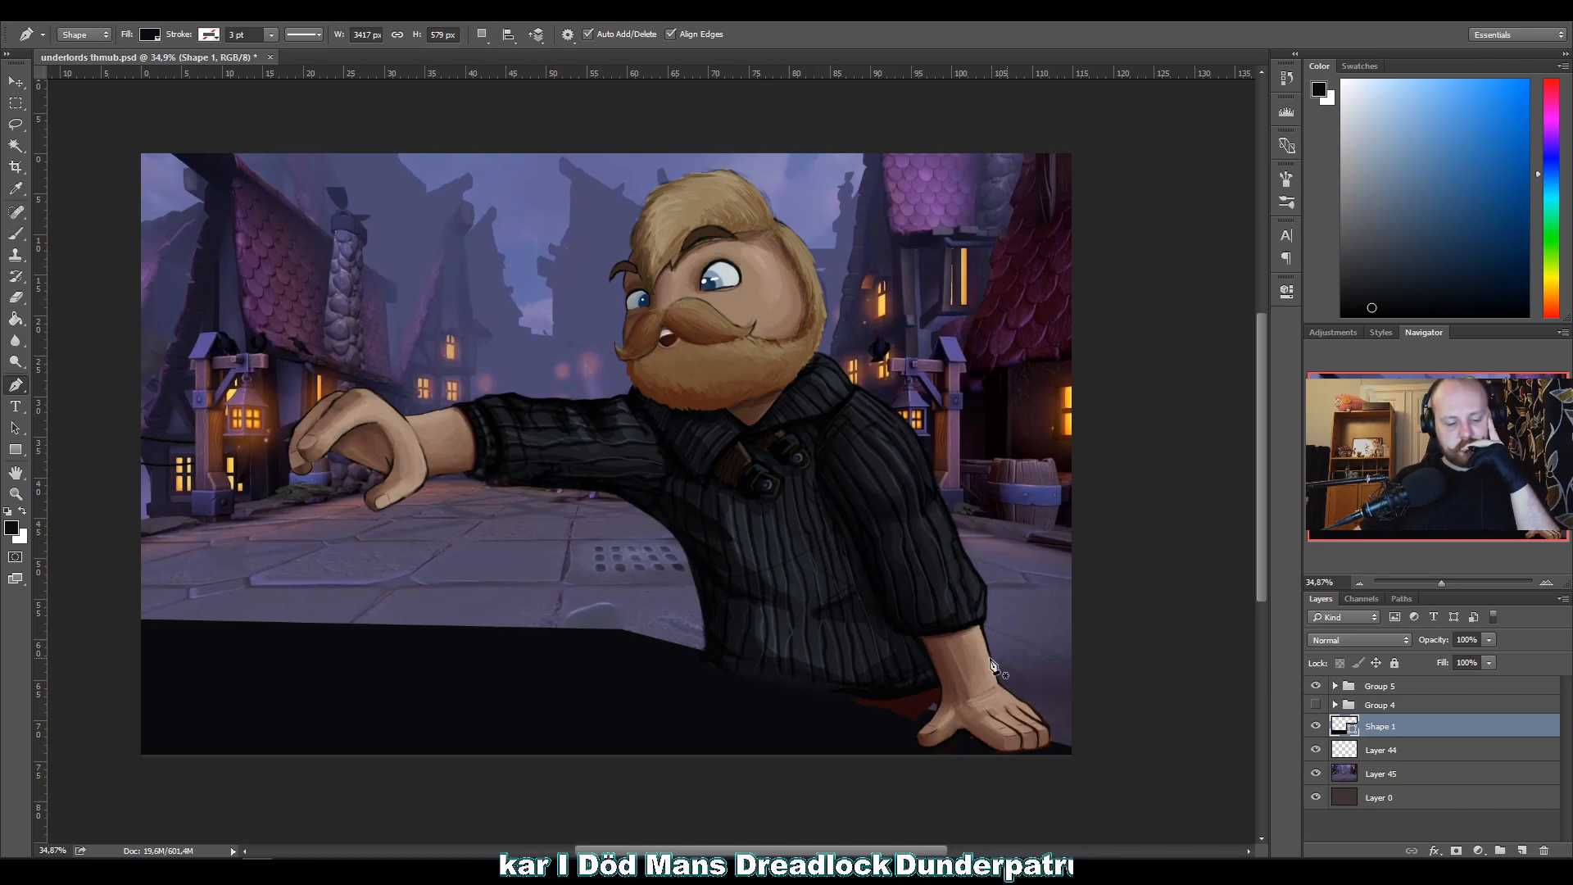
left_click(1316, 774)
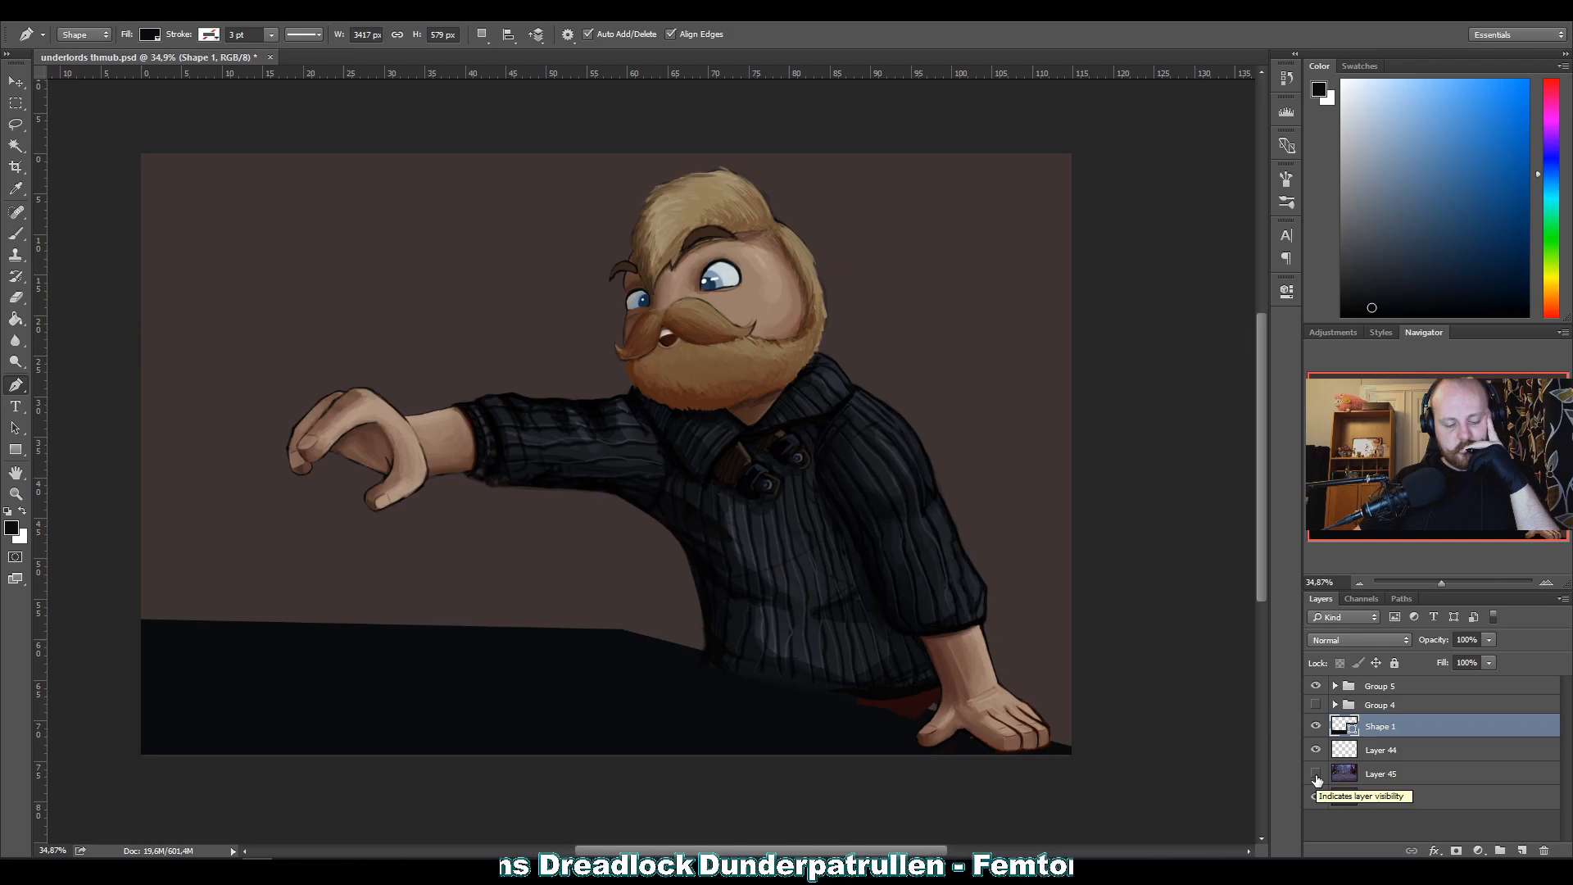
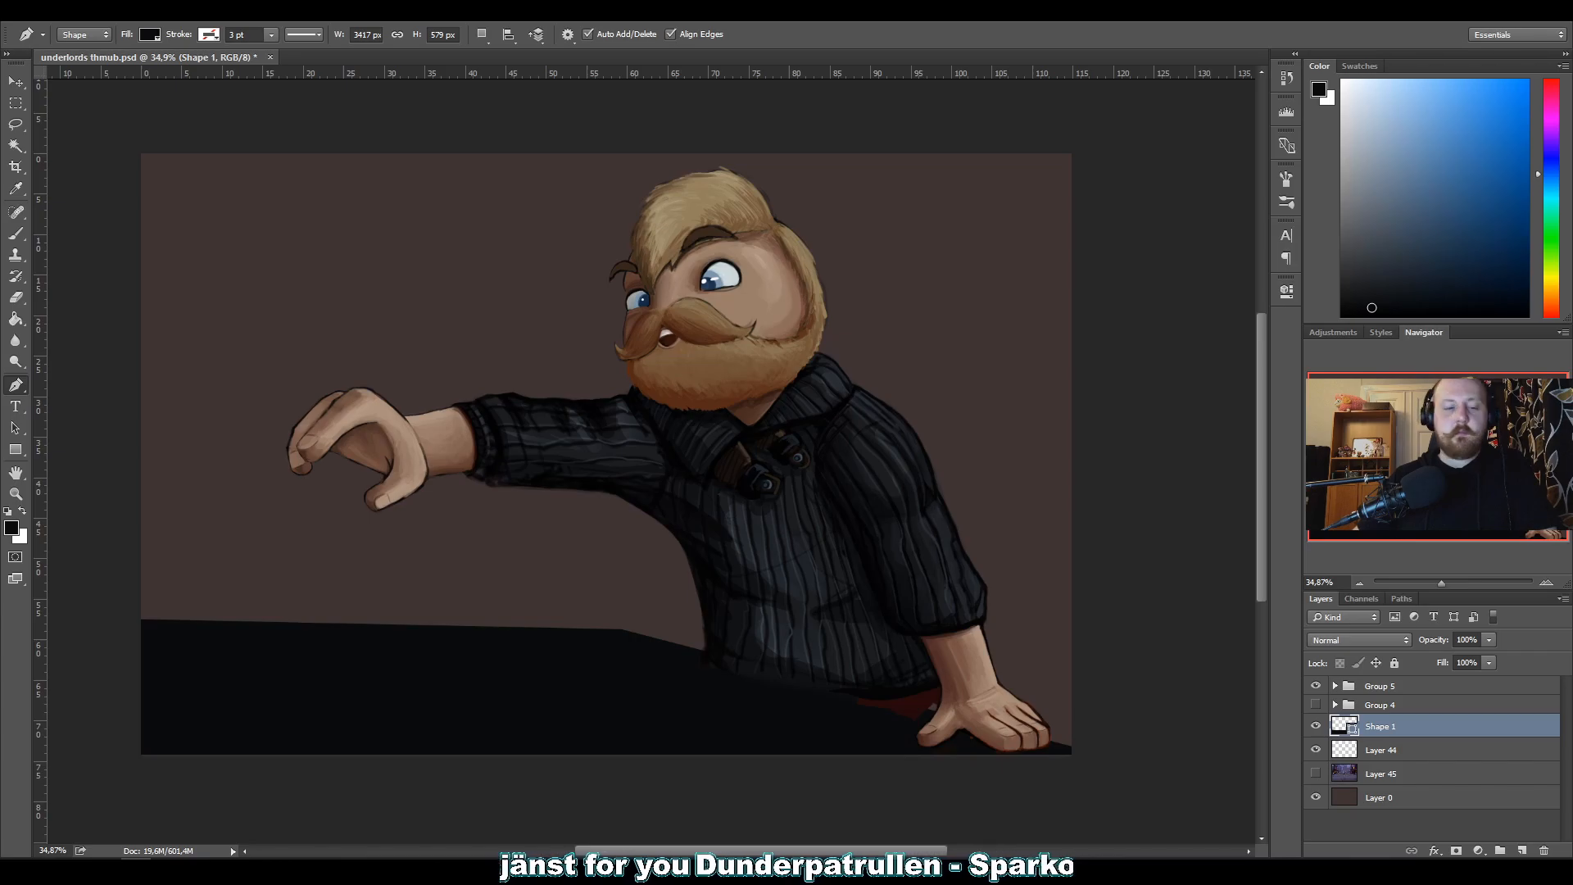
Show the courtyard image on Layer 45, hide the Shape 1 tabletop, and nudge the image slightly.
left_click(1331, 776)
left_click(1316, 774)
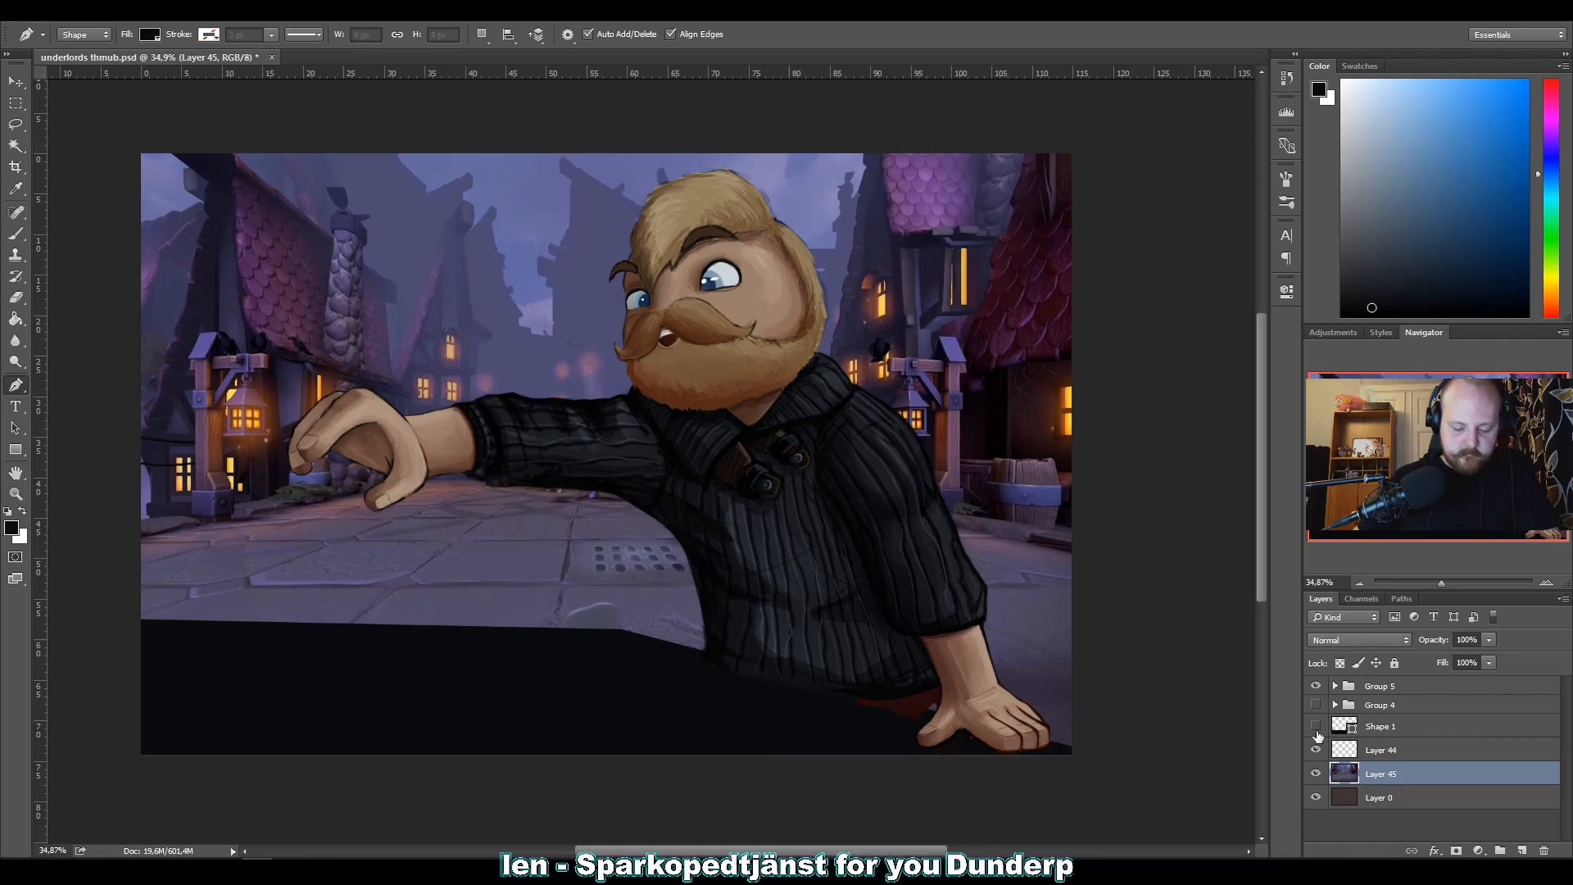
left_click(1315, 732)
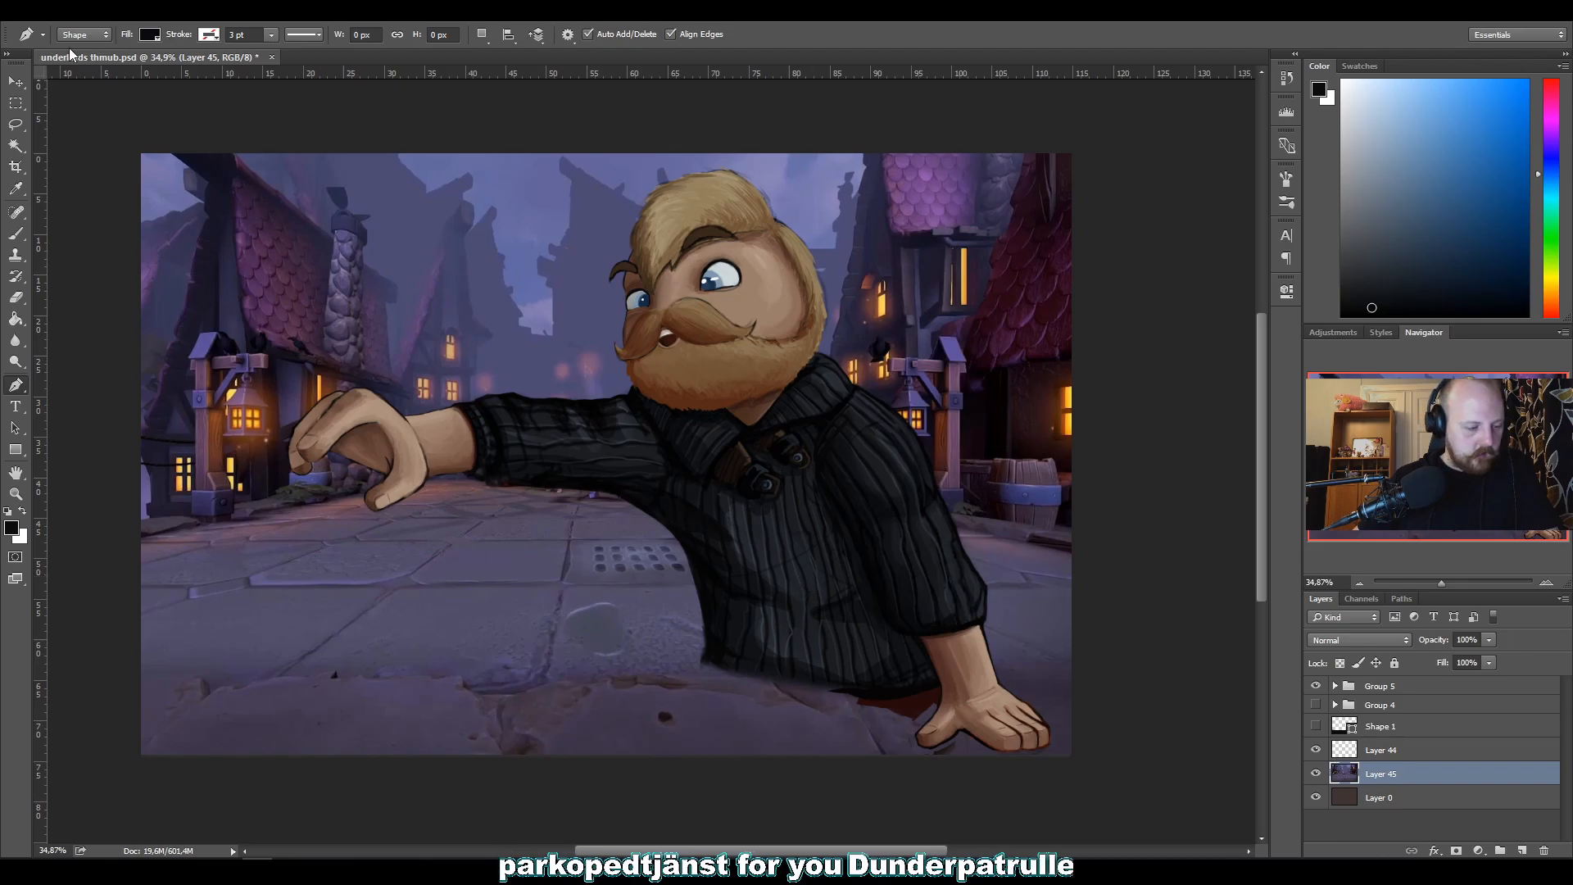
left_click(15, 81)
mouse_move(459, 462)
left_mouse_down()
mouse_move(451, 533)
mouse_move(475, 547)
mouse_move(574, 541)
mouse_move(385, 573)
mouse_move(456, 461)
left_mouse_up()
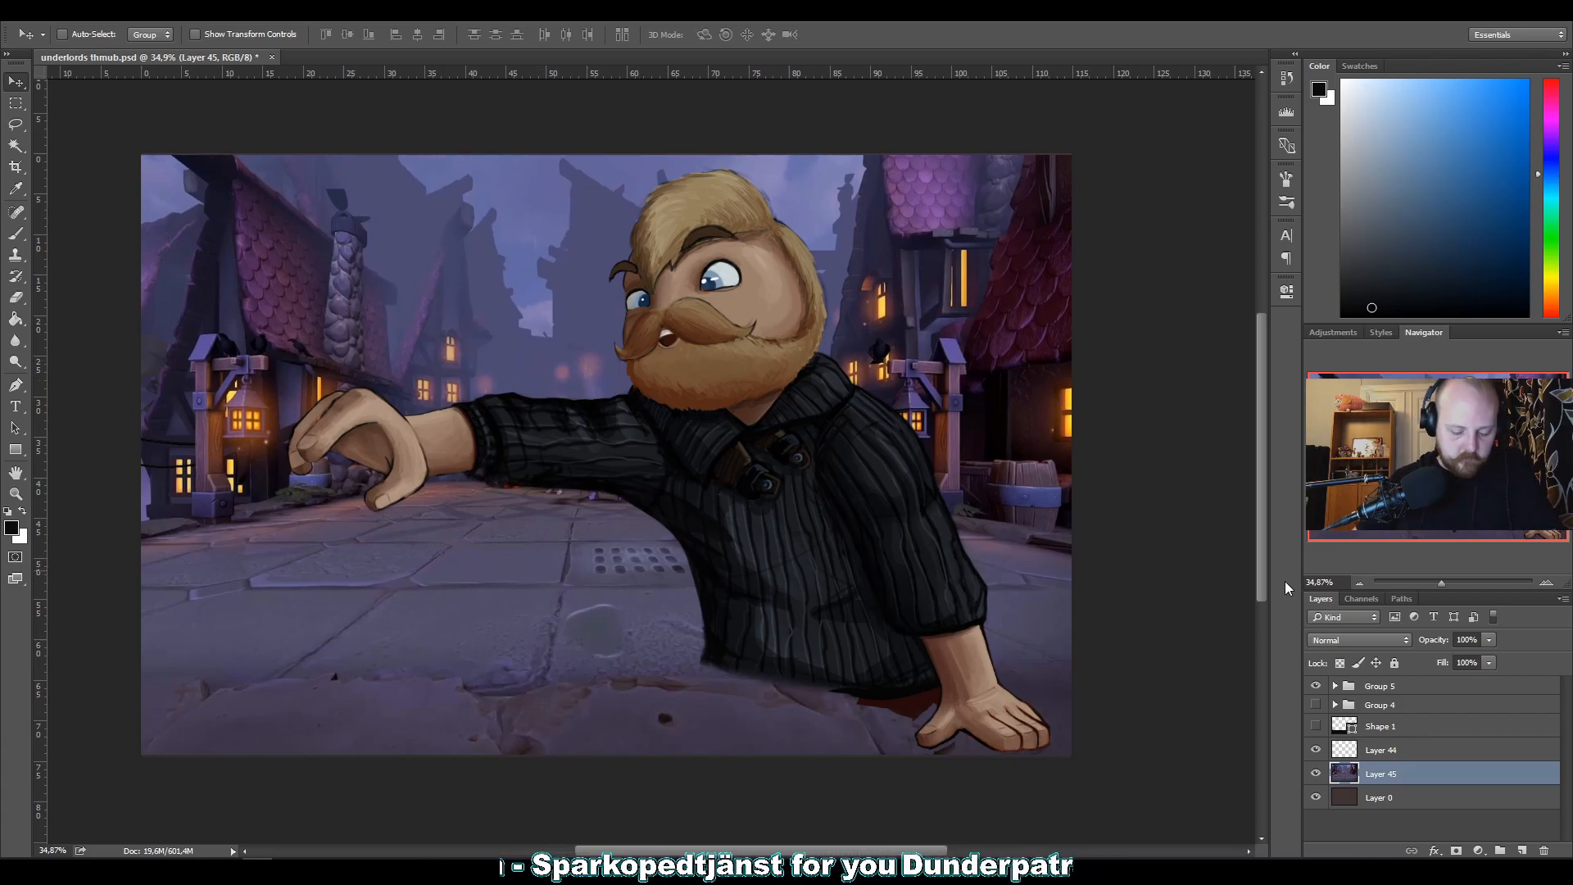
Lasso a four-sided patch of the courtyard's stone floor below the outstretched hand and trim the selection's edges.
key("l")
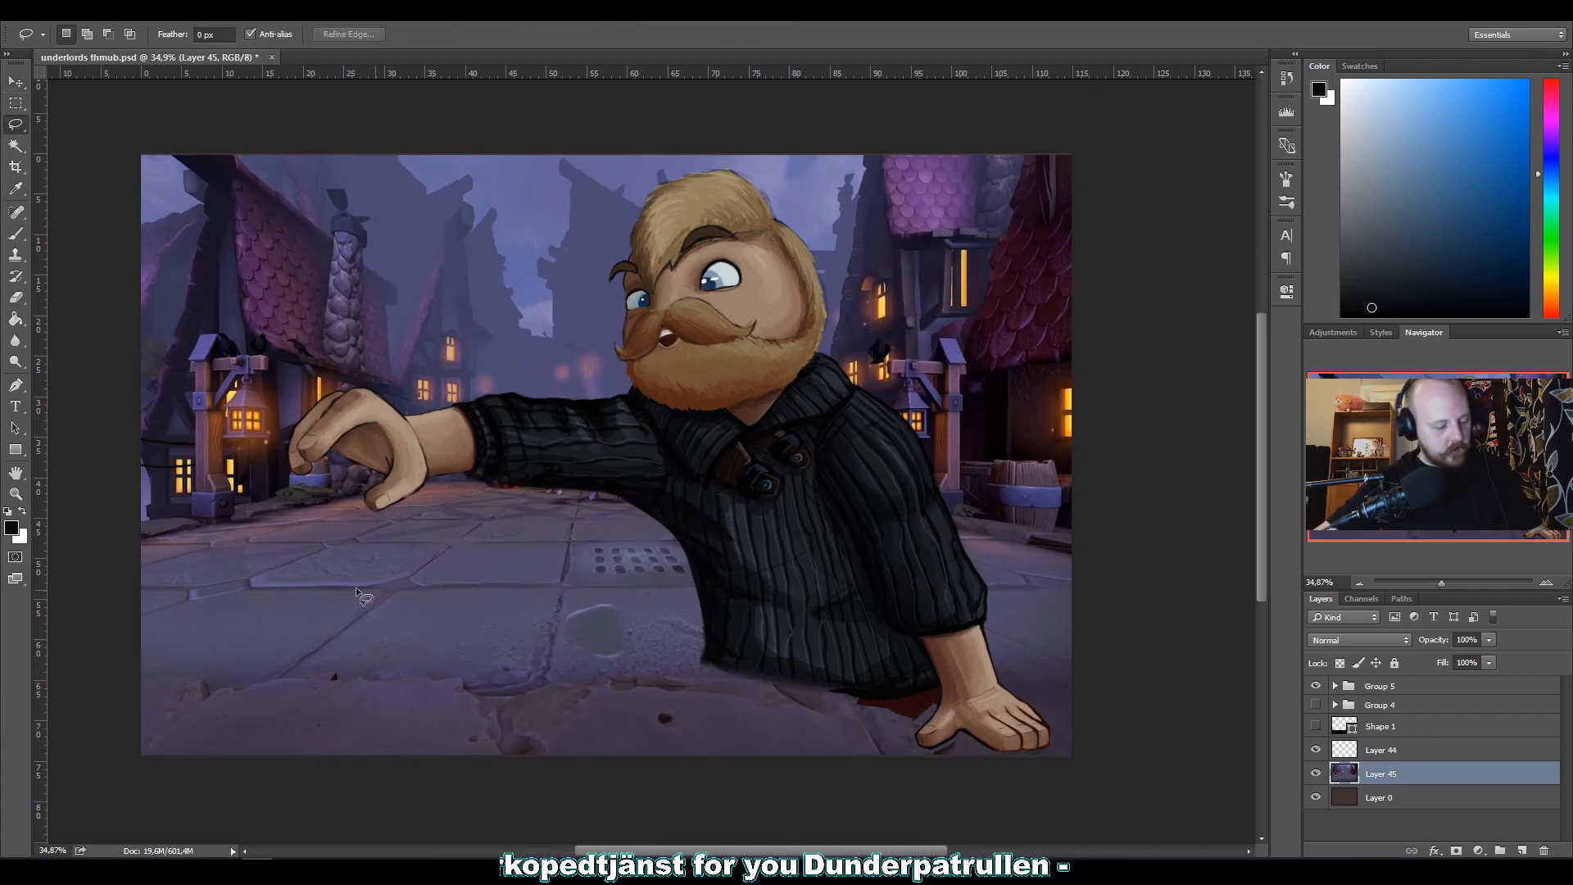
mouse_move(541, 687)
left_mouse_down()
mouse_move(557, 584)
mouse_move(431, 575)
mouse_move(400, 576)
mouse_move(269, 693)
mouse_move(541, 687)
left_mouse_up()
key("alt")
mouse_move(275, 688)
left_mouse_down()
mouse_move(571, 690)
mouse_move(378, 719)
mouse_move(228, 694)
left_mouse_up()
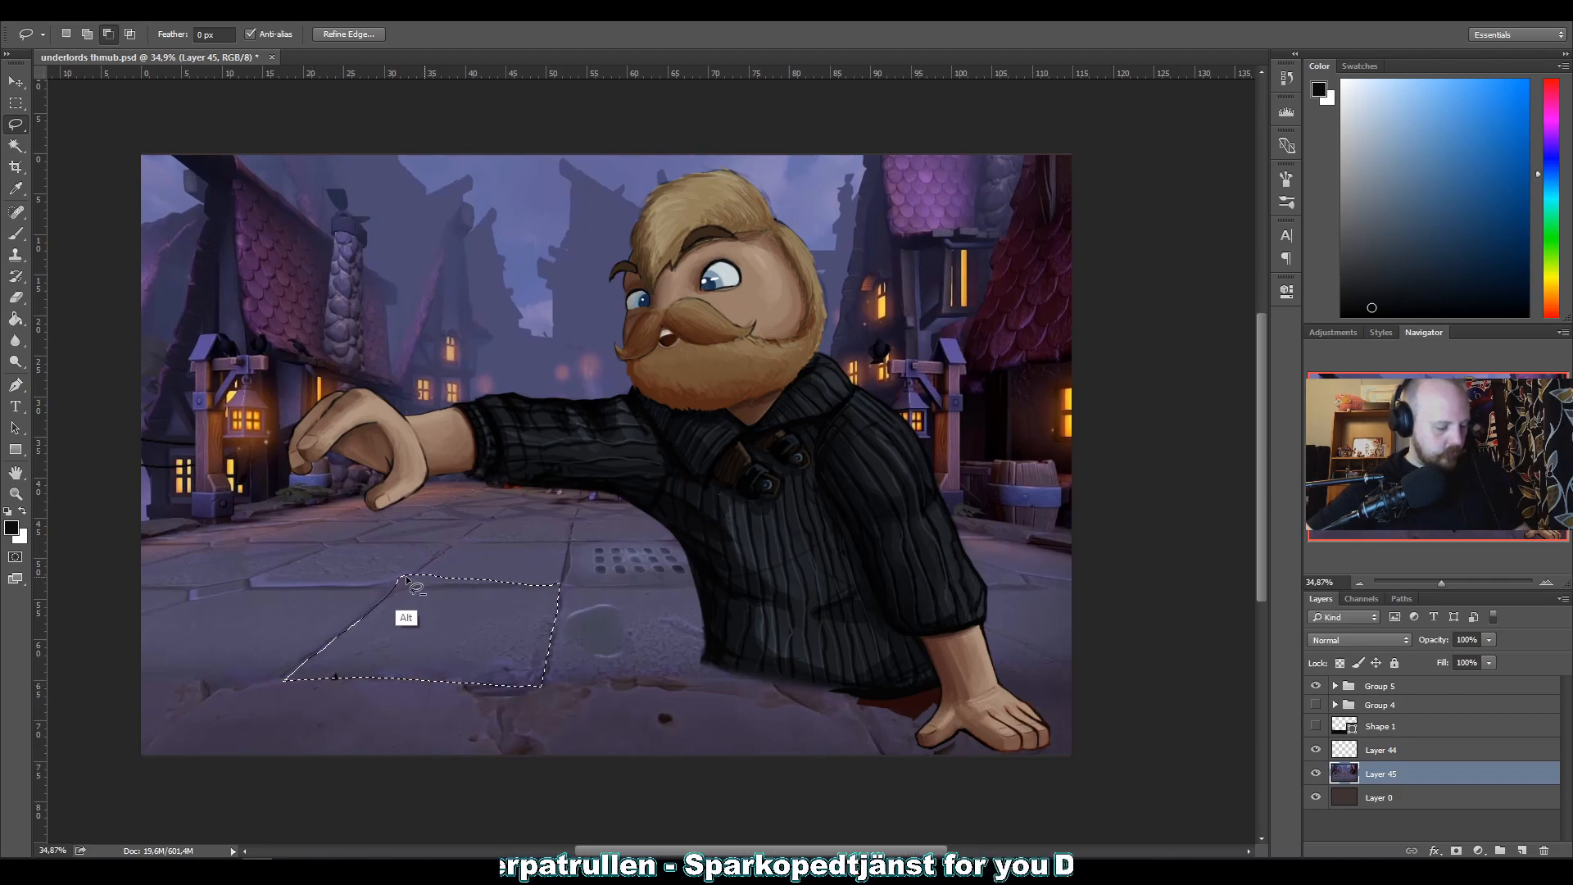
mouse_move(383, 583)
left_mouse_down()
mouse_move(415, 554)
mouse_move(393, 573)
left_mouse_up()
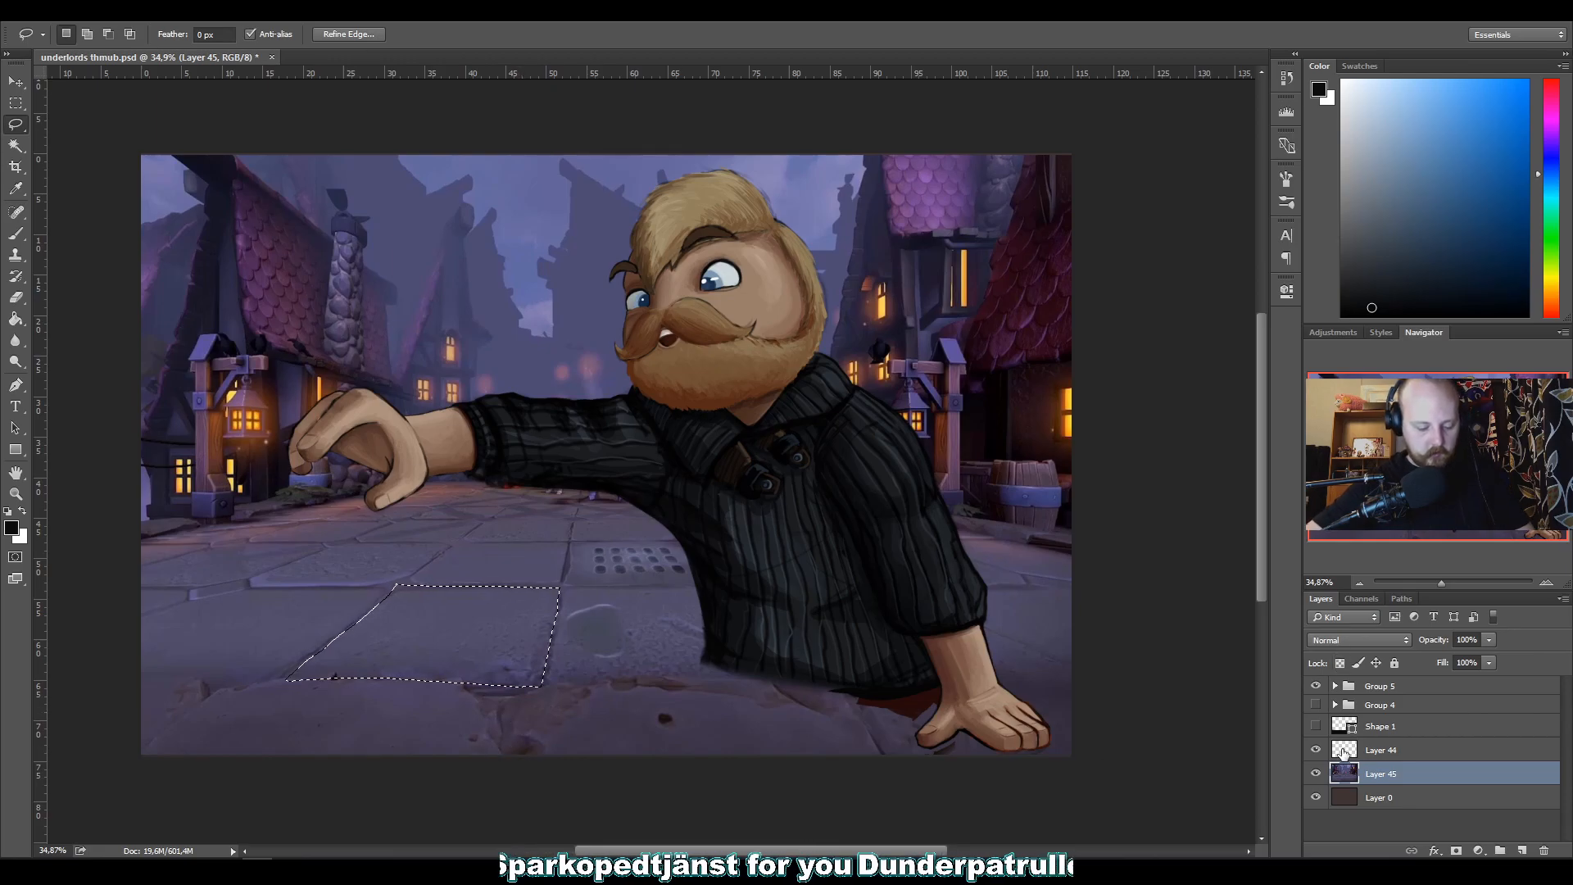
Delete the courtyard image layer, show the Shape 1 tabletop again, and clear the selection.
left_click_drag(1344, 774, 1543, 851)
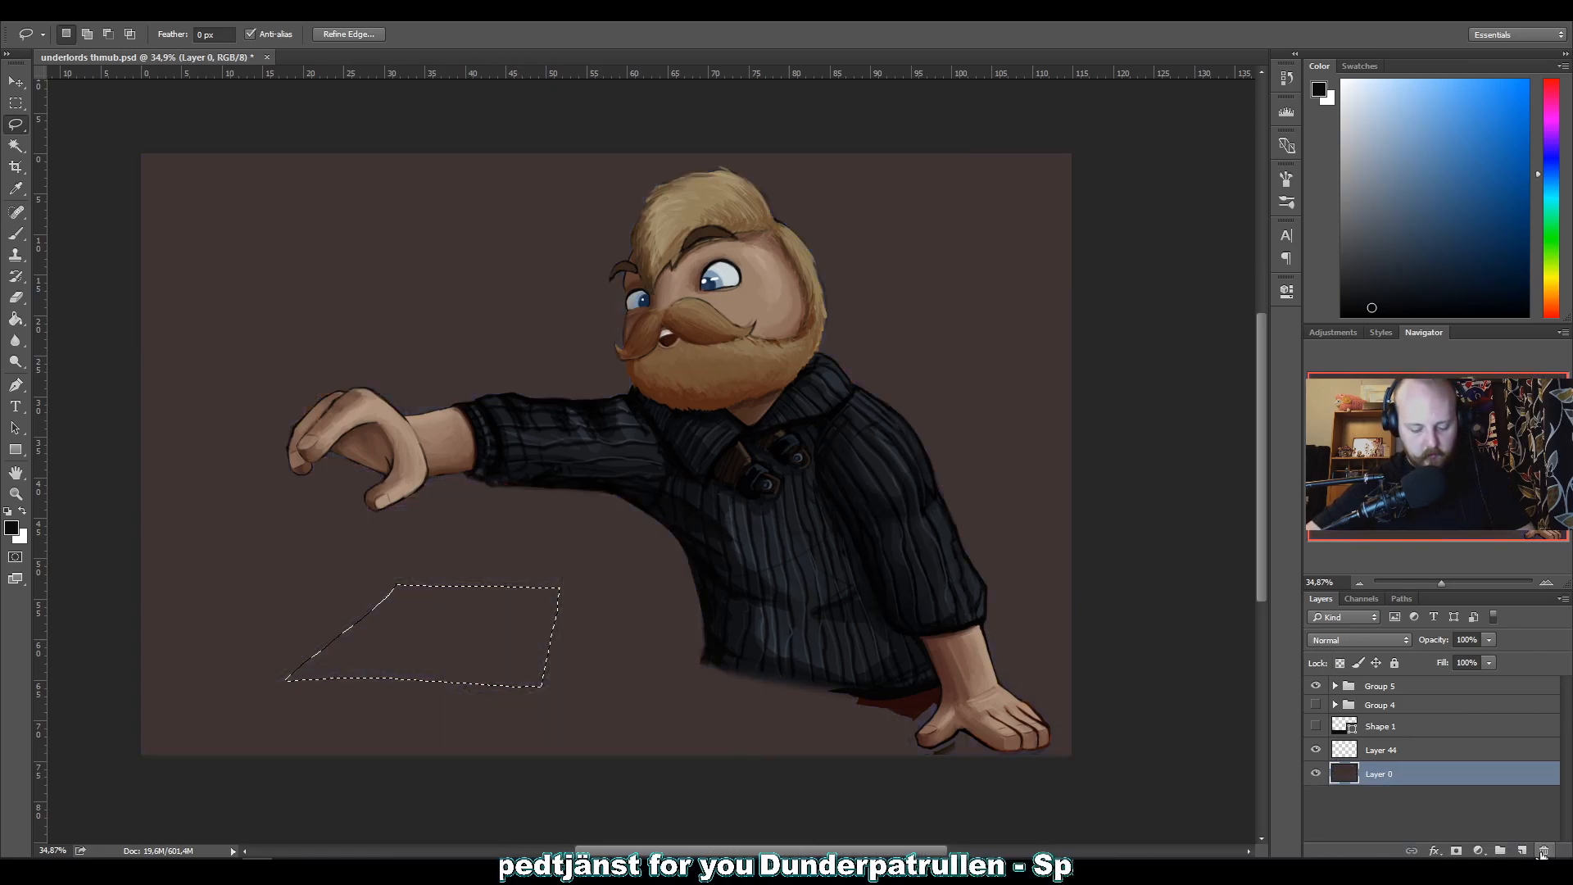
left_click(1346, 726)
left_click(1315, 726)
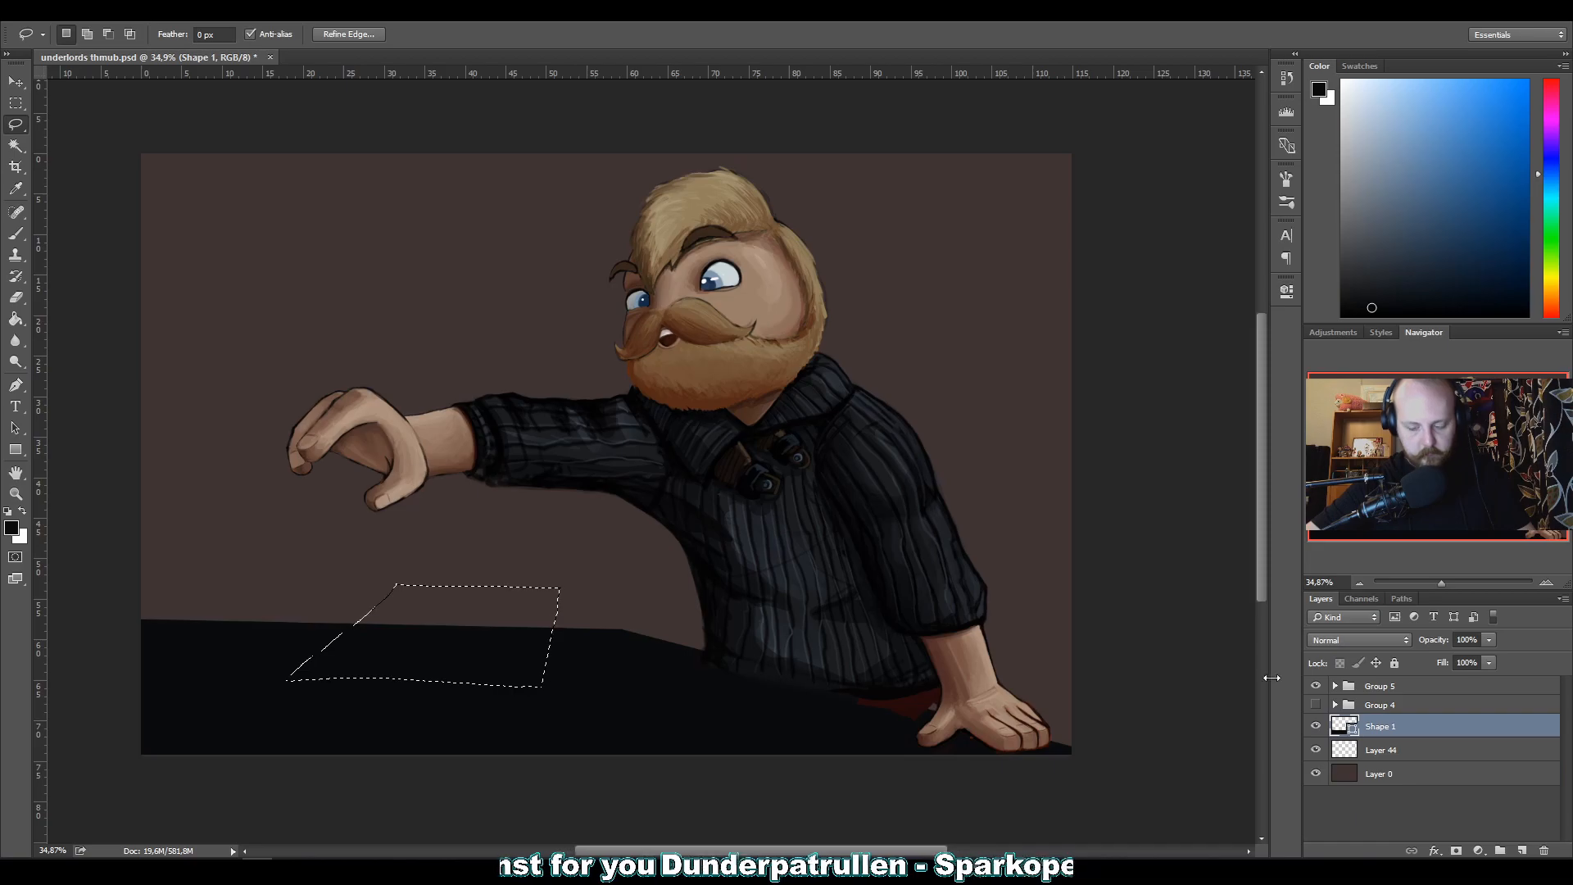
key("ctrl+d")
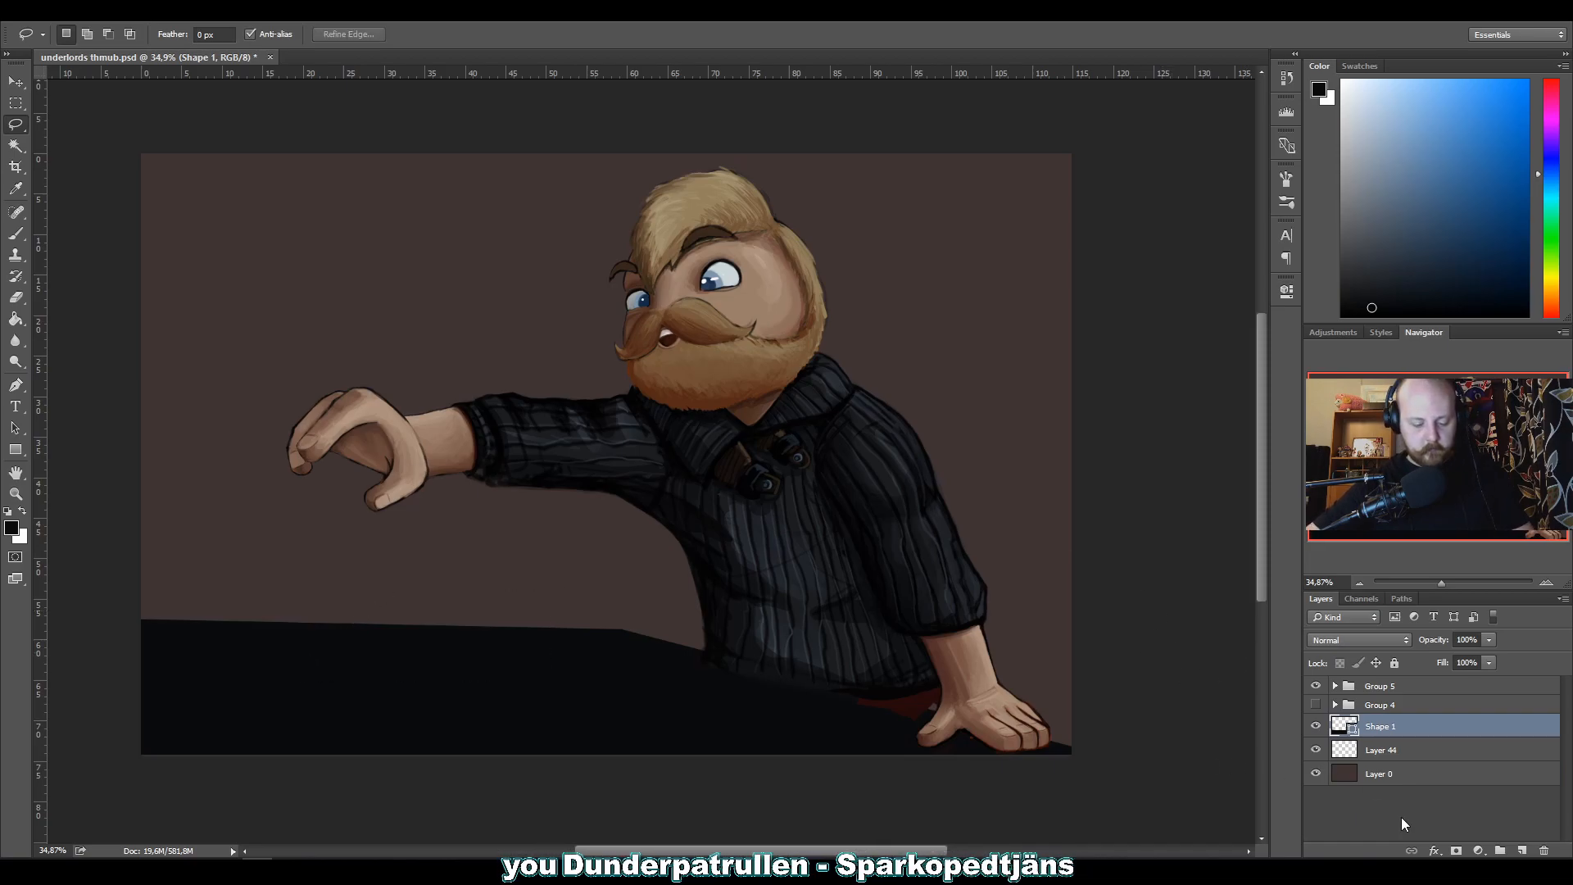
Paste the copied stone-floor patch as a new layer above Shape 1 and move it onto the black tabletop.
key("ctrl+v")
key("v")
left_click_drag(522, 501, 390, 715)
Distort the pasted stone patch so its corners stretch in perspective over the whole tabletop and past the canvas edges.
key("ctrl+t")
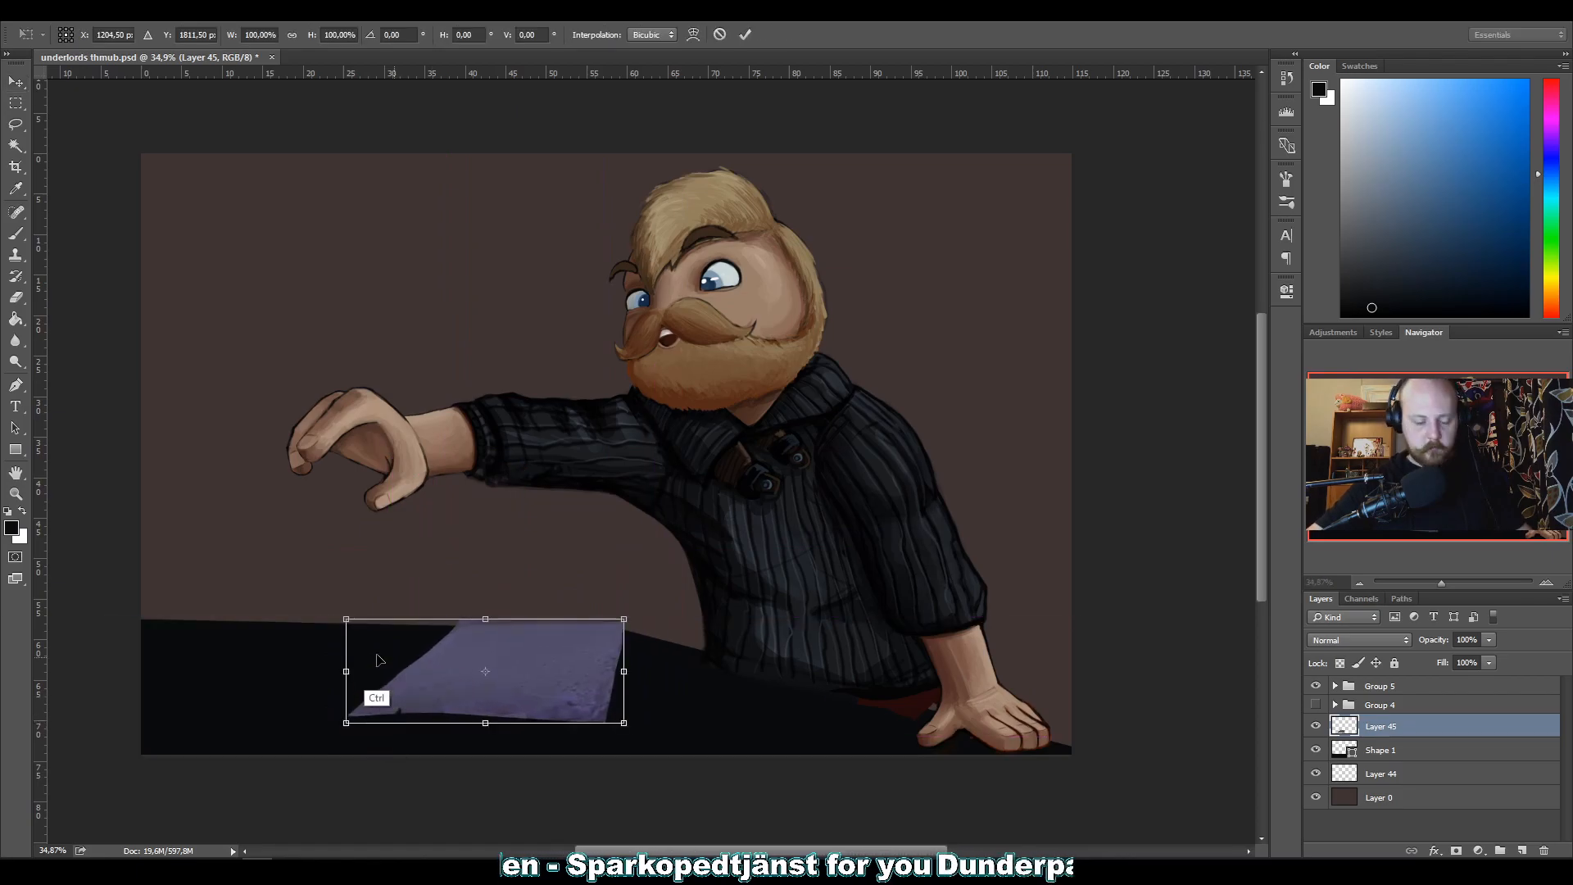
right_click(416, 667)
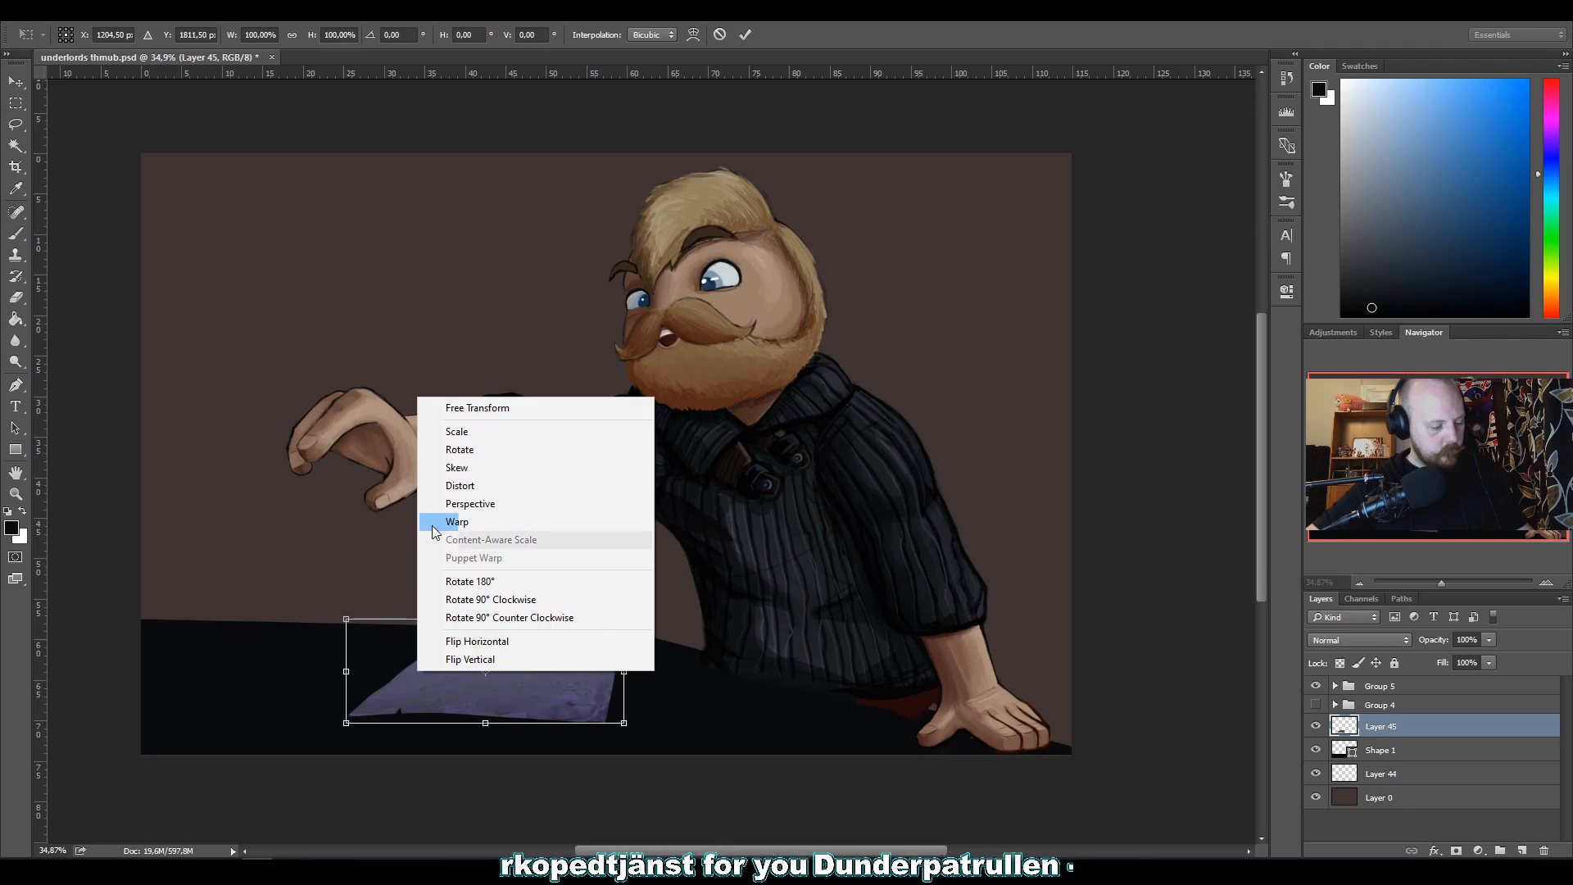
left_click(457, 486)
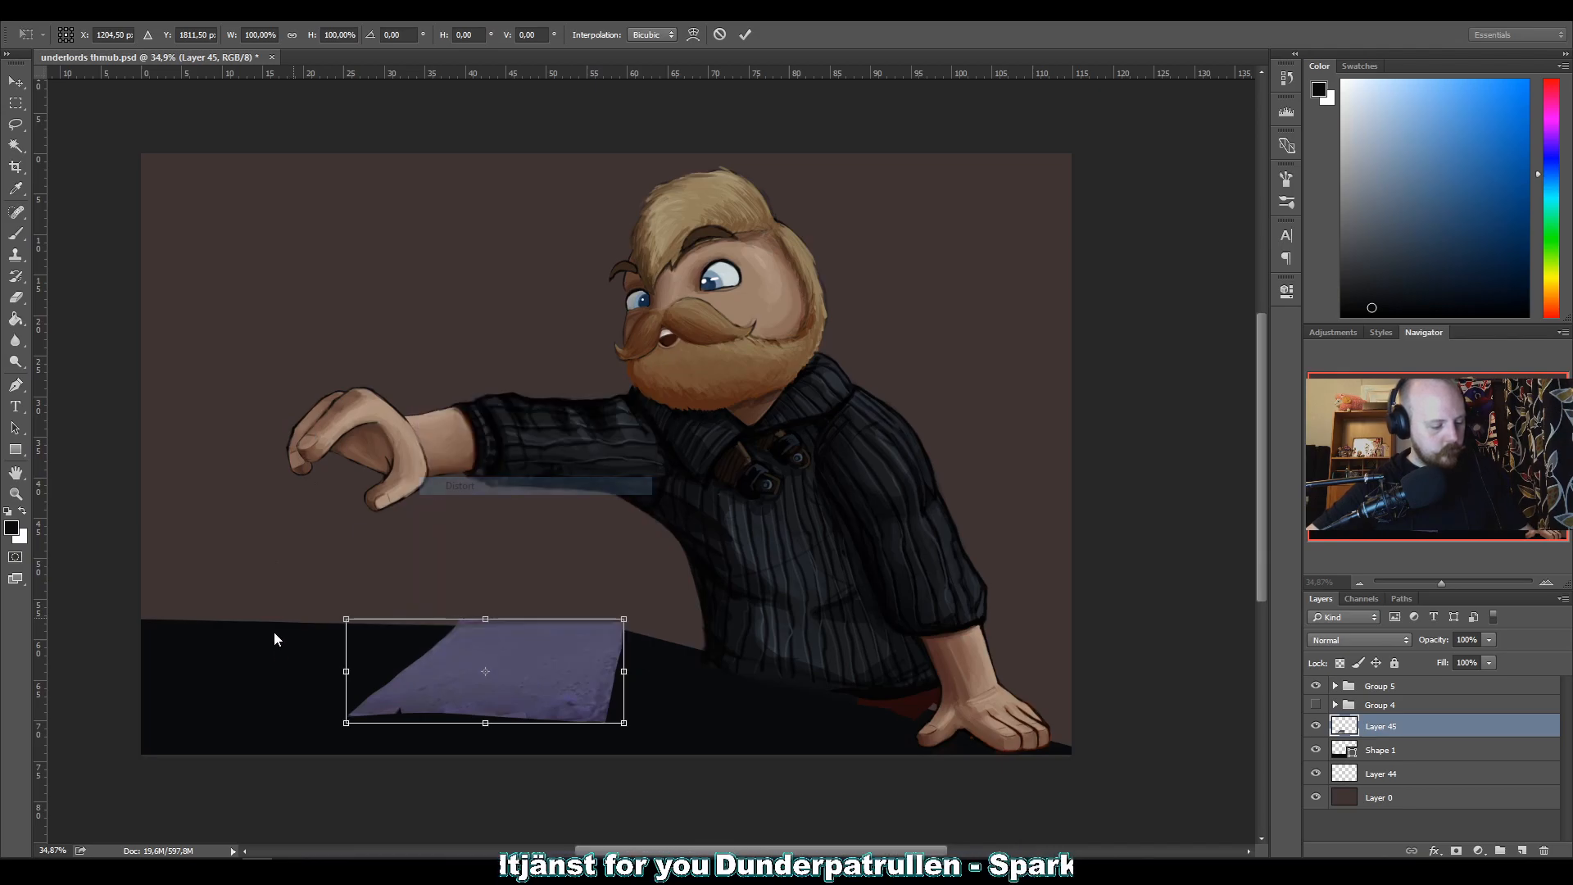
left_click_drag(349, 618, 298, 620)
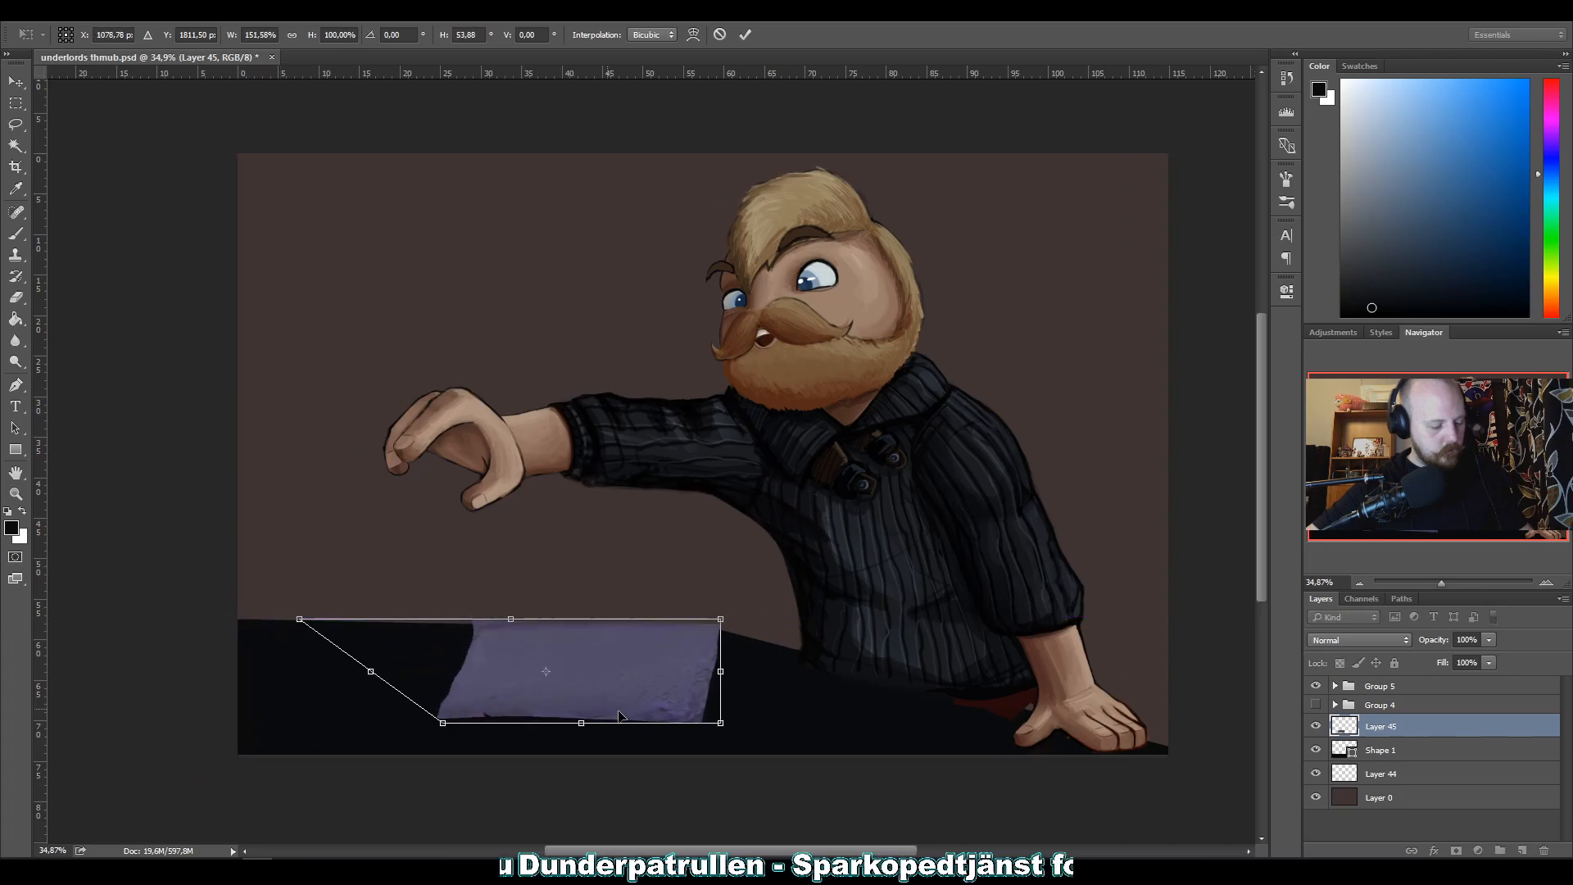
left_click_drag(712, 726, 1211, 766)
left_click_drag(443, 725, 158, 830)
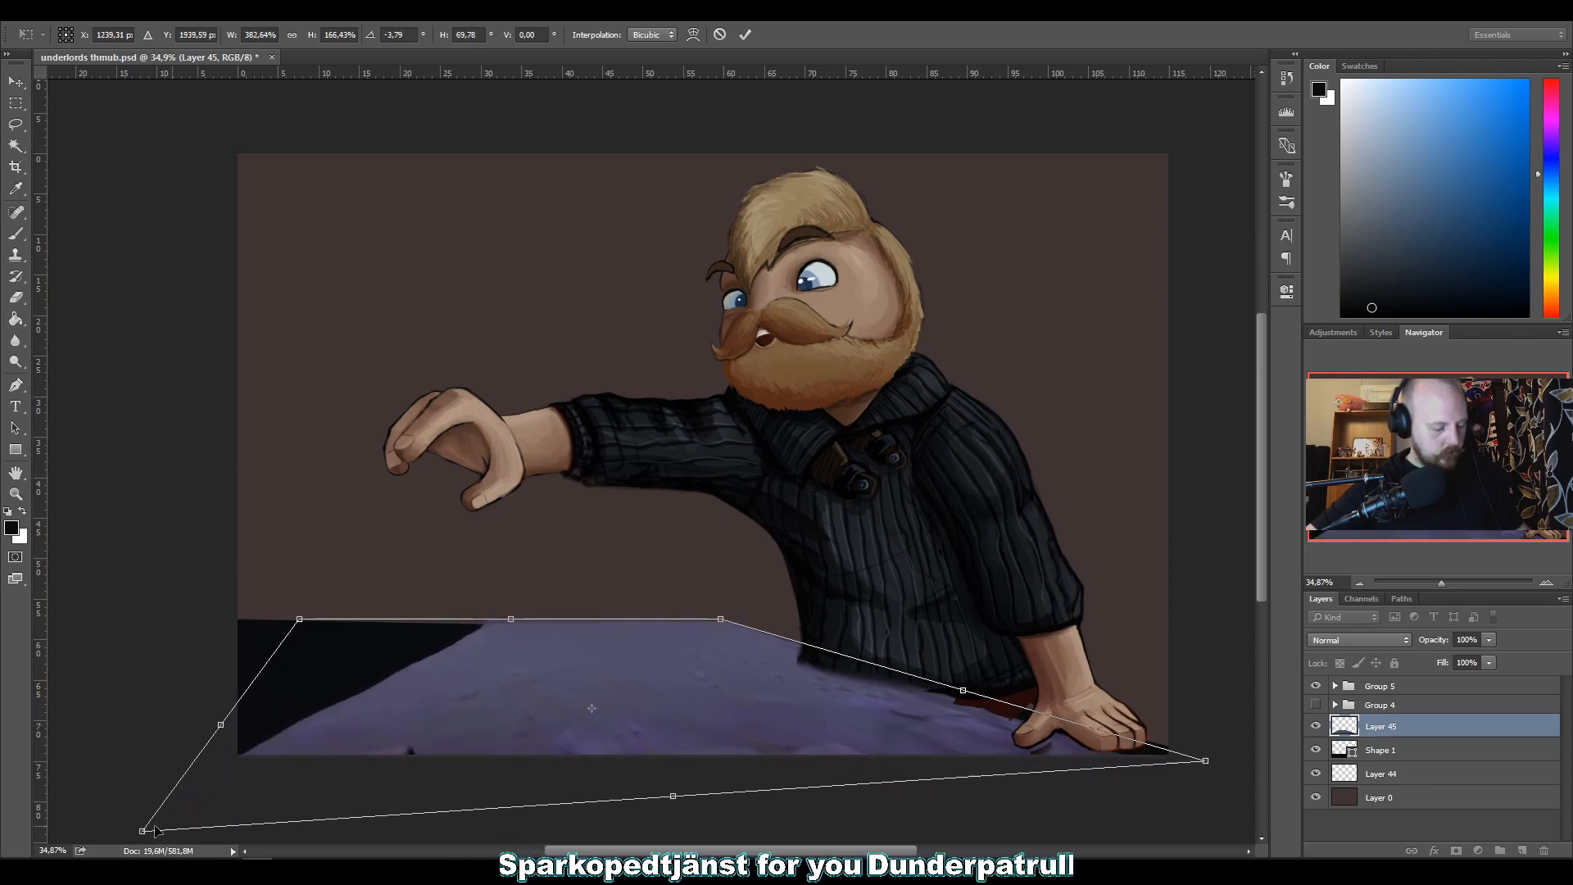
left_click_drag(293, 635, 70, 621)
key("Return")
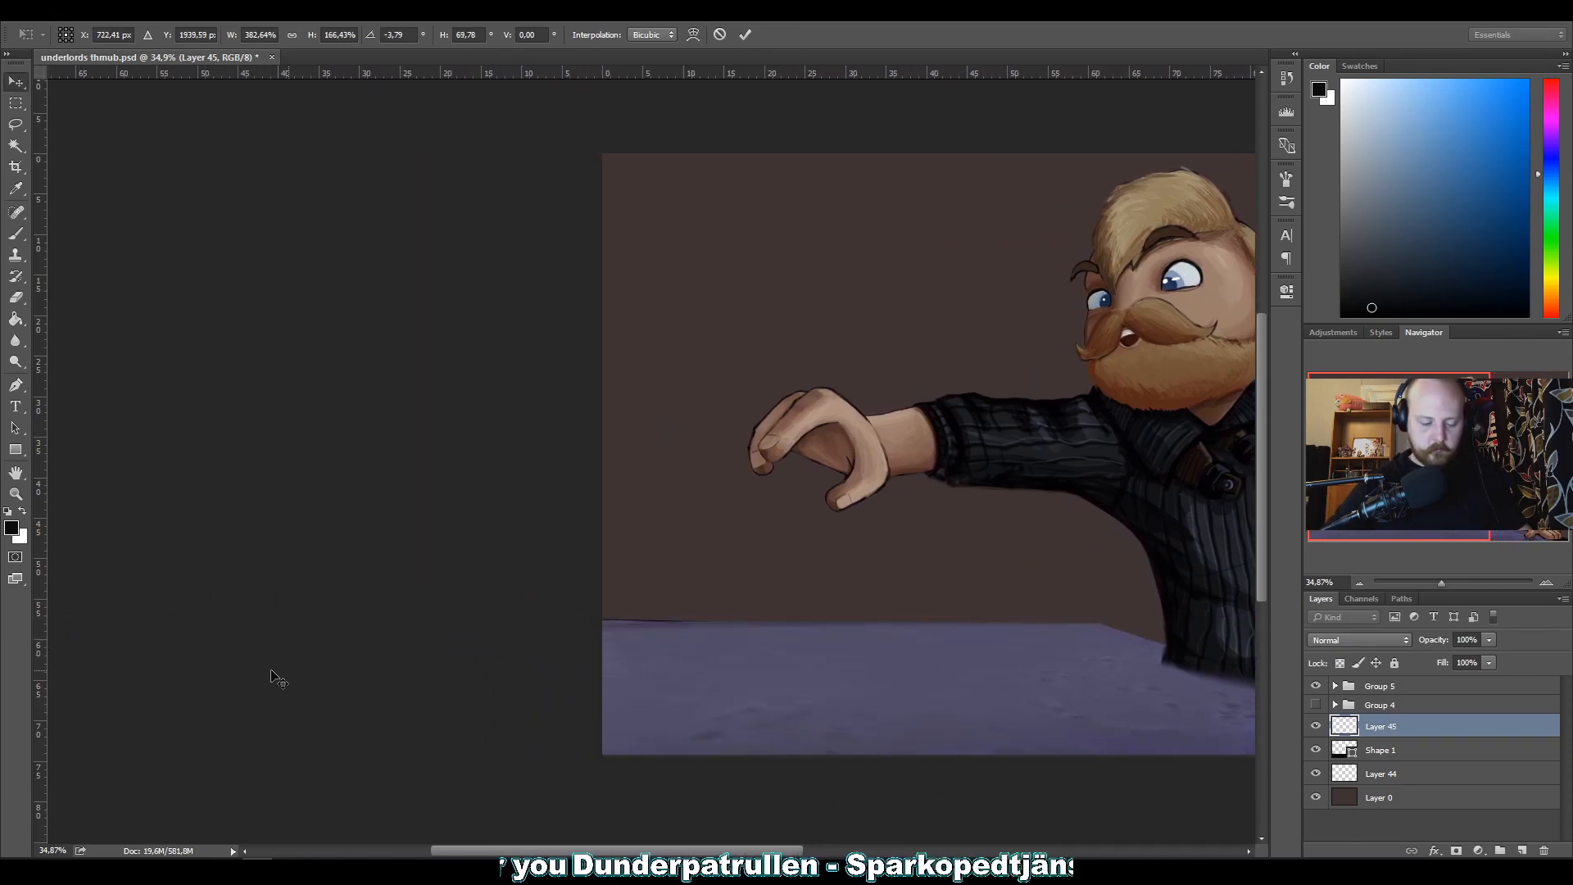
Try Soft Light on the stone patch layer, and settle on the Overlay blend mode.
left_click(1312, 640)
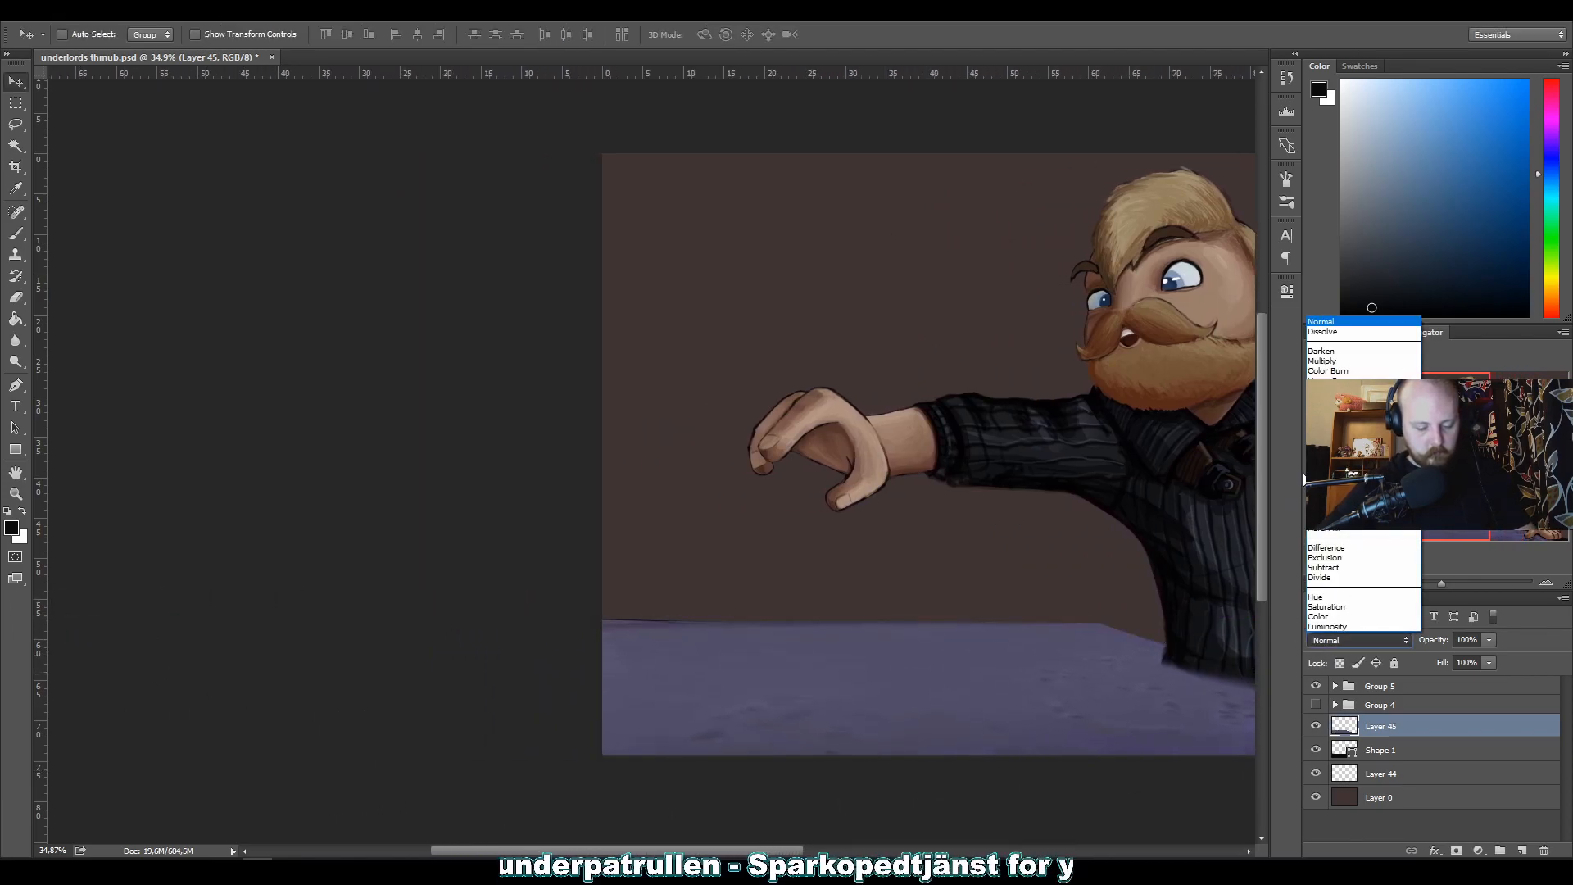
left_click(1304, 479)
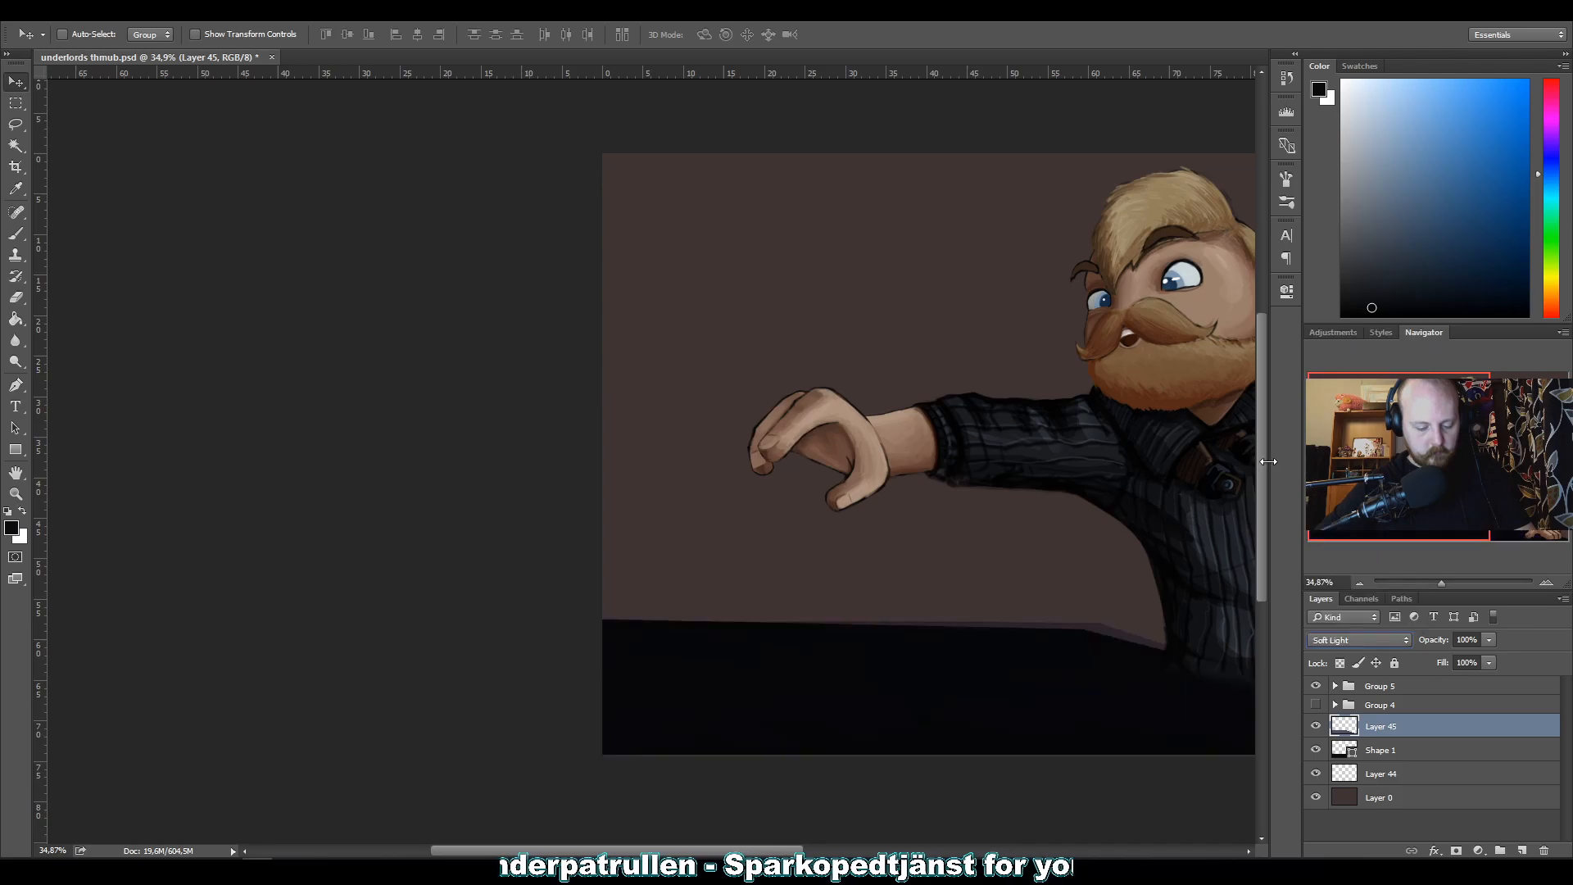
left_click(1313, 635)
left_click(1303, 466)
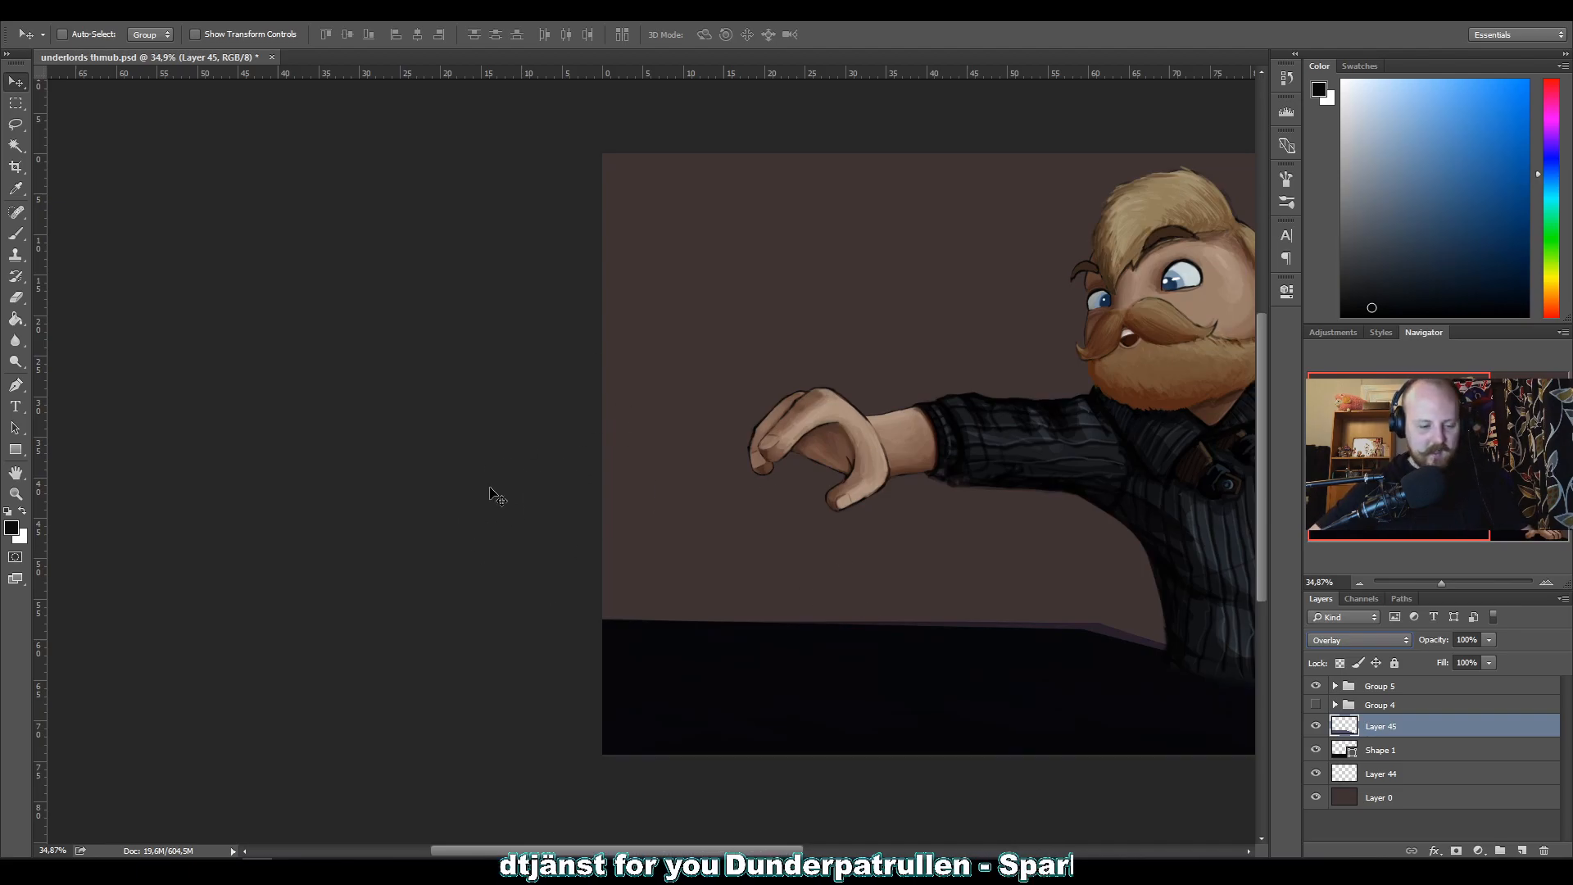
left_click(1318, 636)
left_click(443, 443)
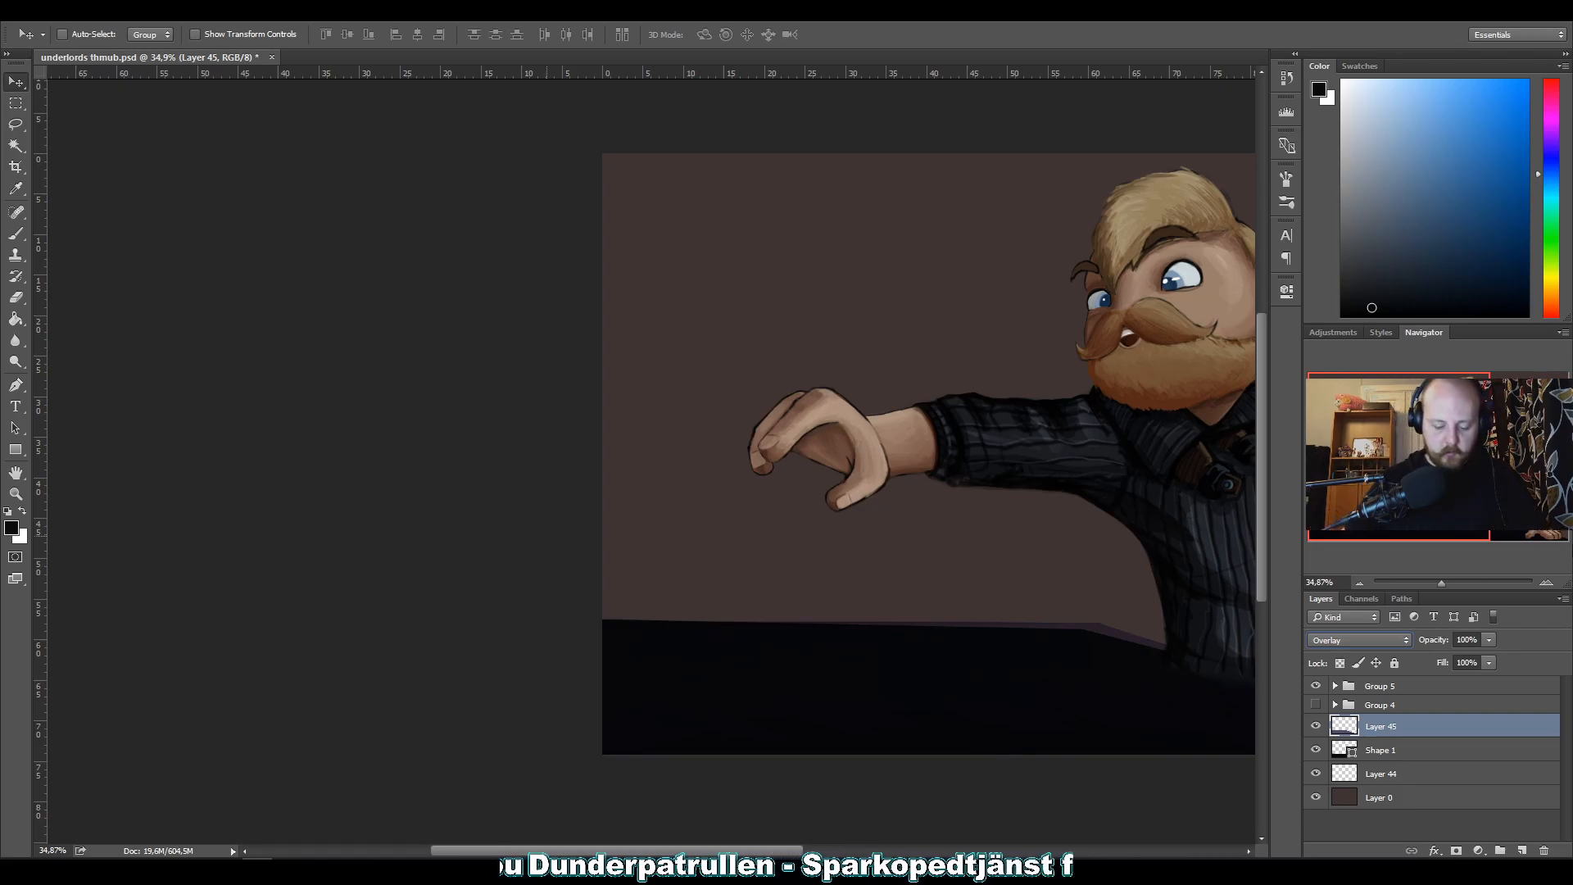
Hide Shape 1 and shift the stone tabletop on Layer 45 slightly down to the left.
left_click(1362, 760)
scroll(789, 453, "right", 5)
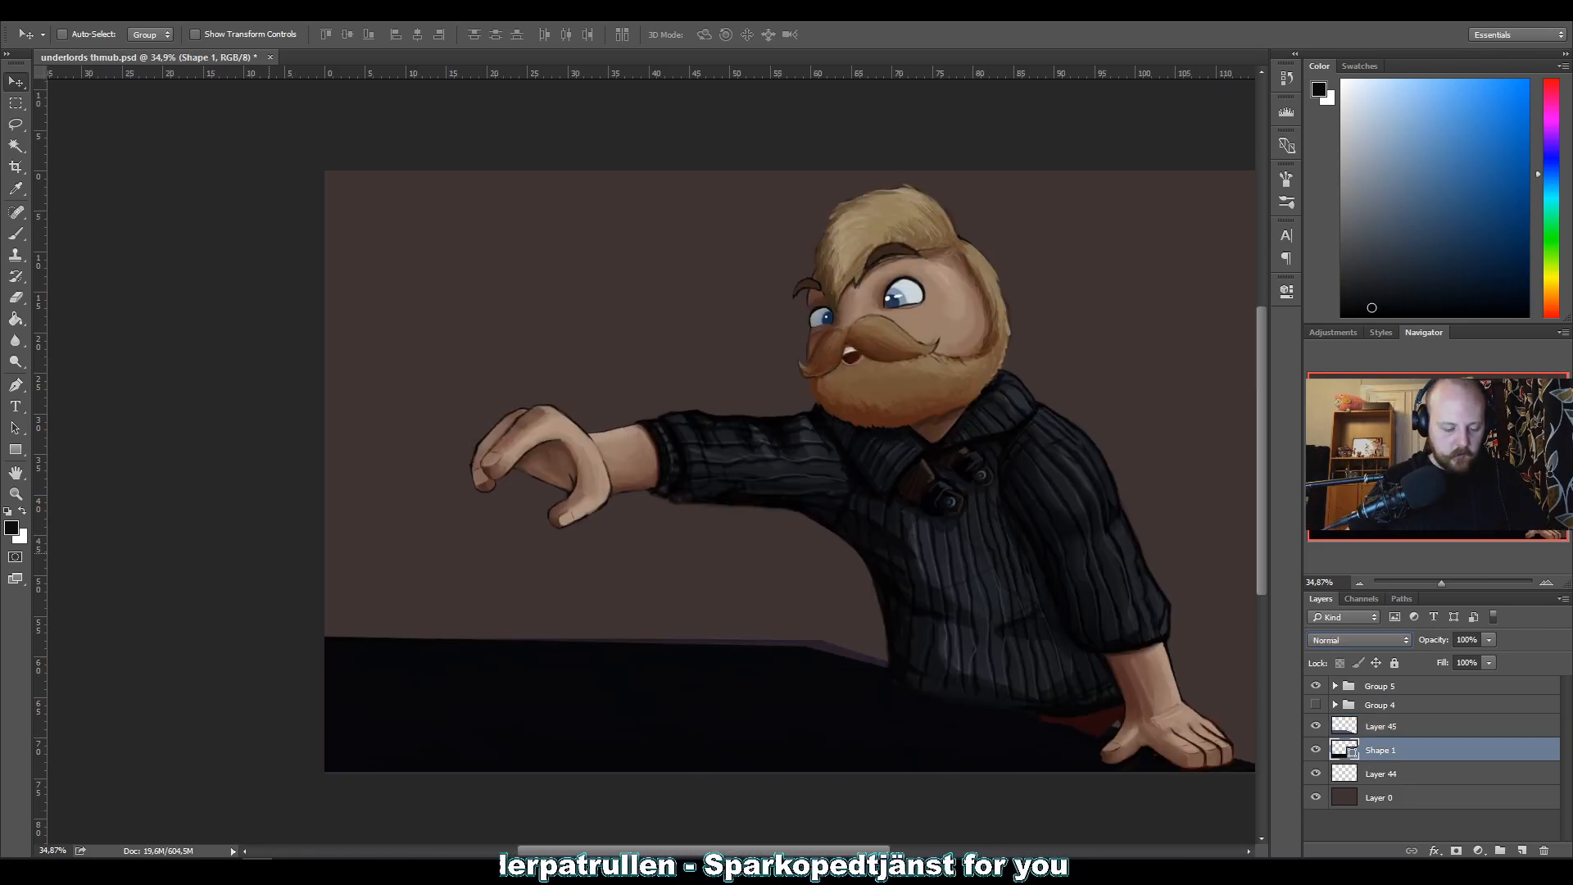
left_click(1314, 749)
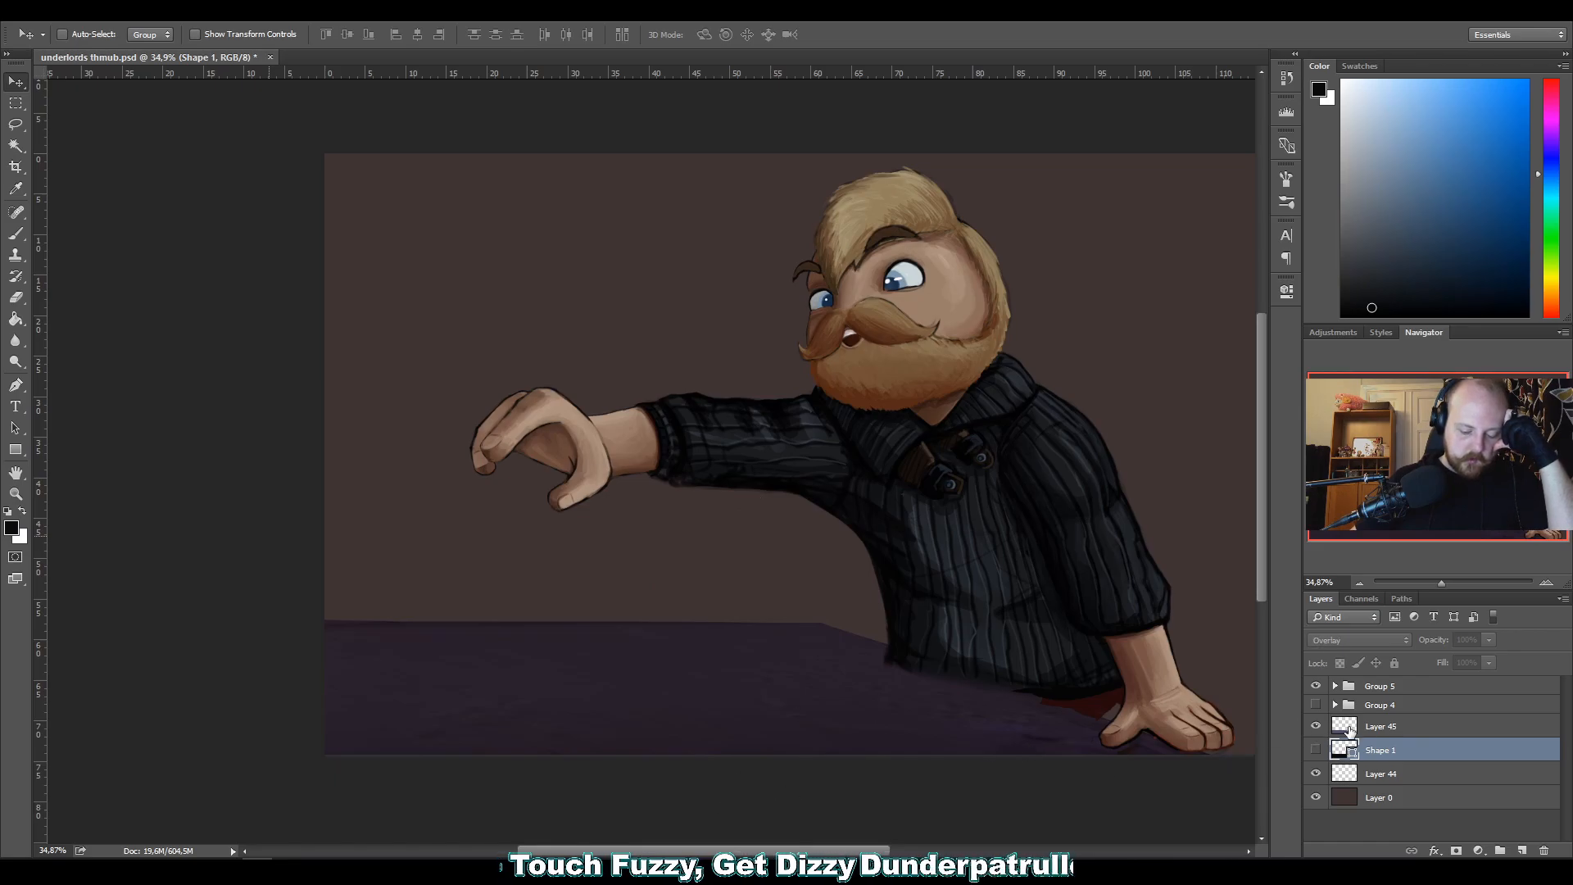
left_click(1353, 729)
left_click_drag(805, 693, 789, 704)
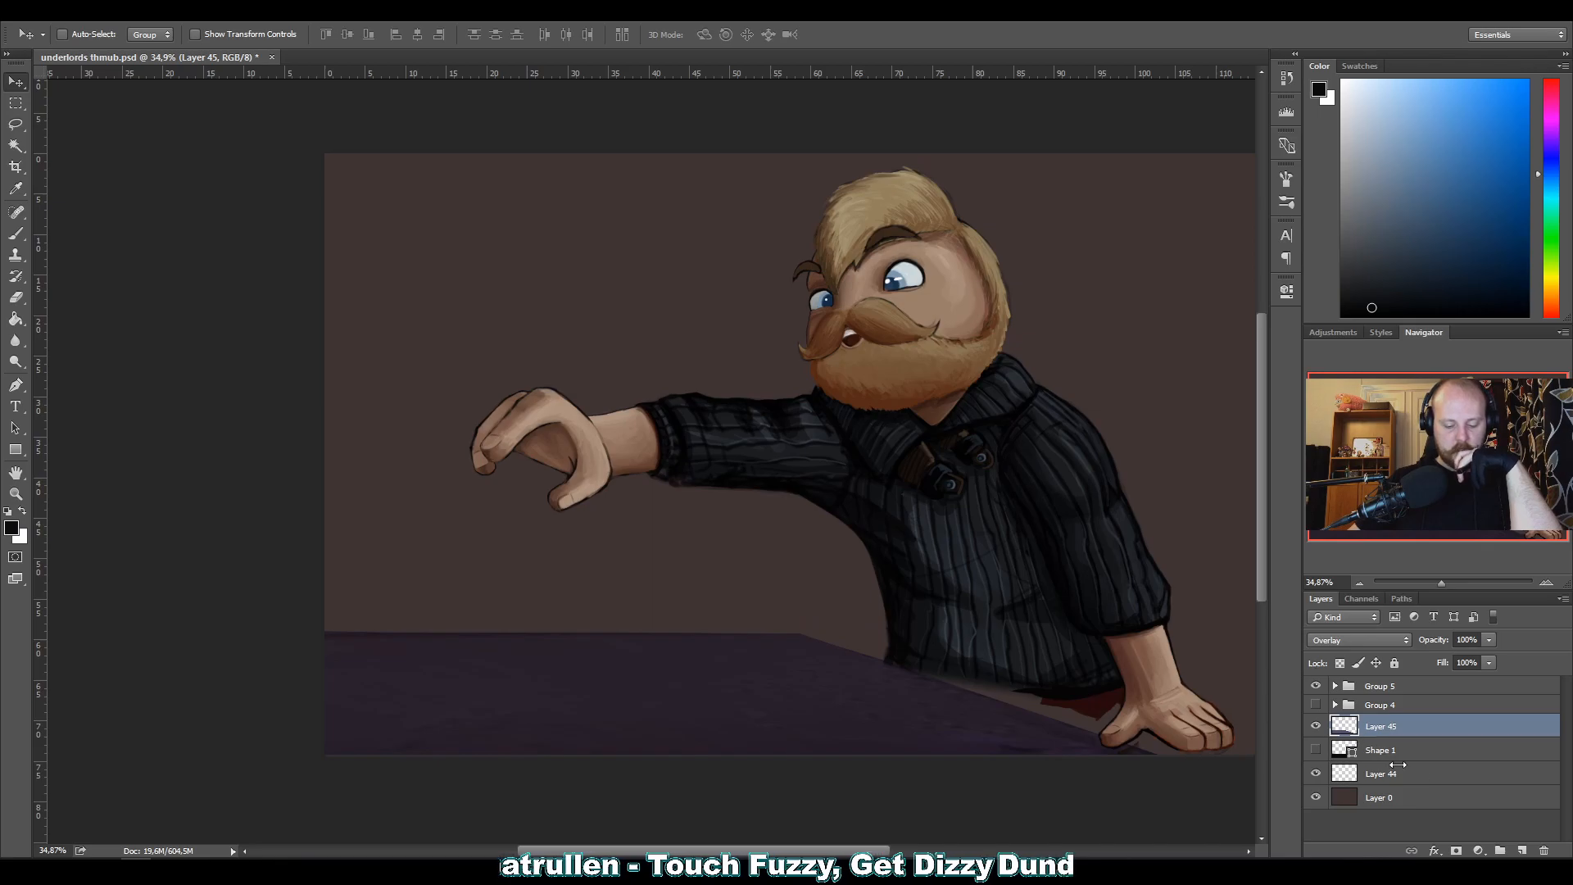
On a new layer above Group 5, sketch a raised table edge and a box around the planted hand with a black 25 px brush.
left_click(1521, 850)
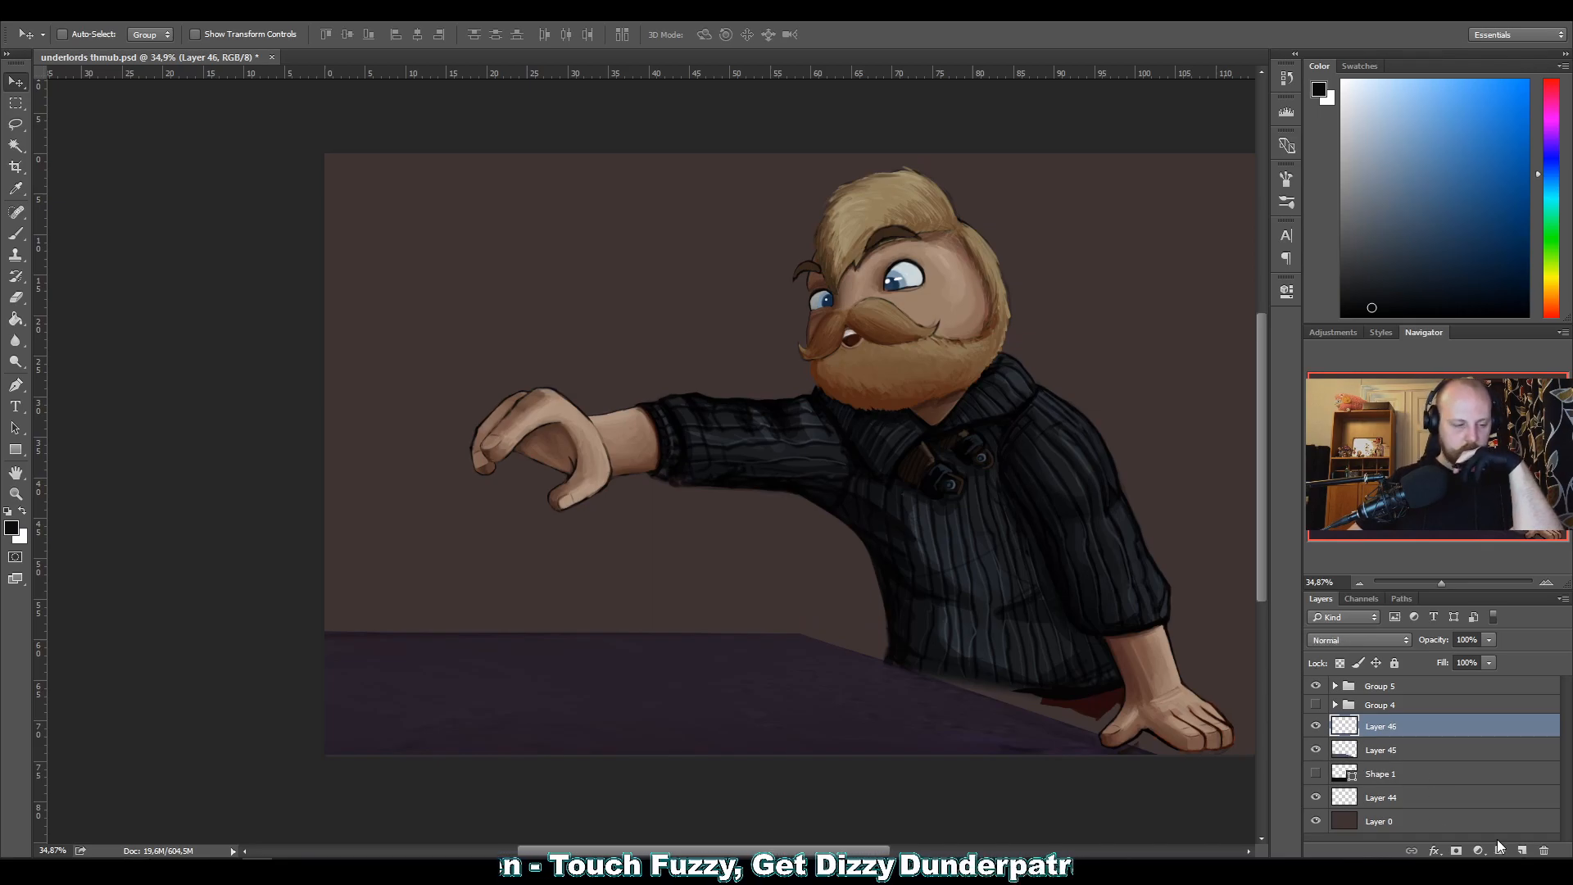
left_click(15, 233)
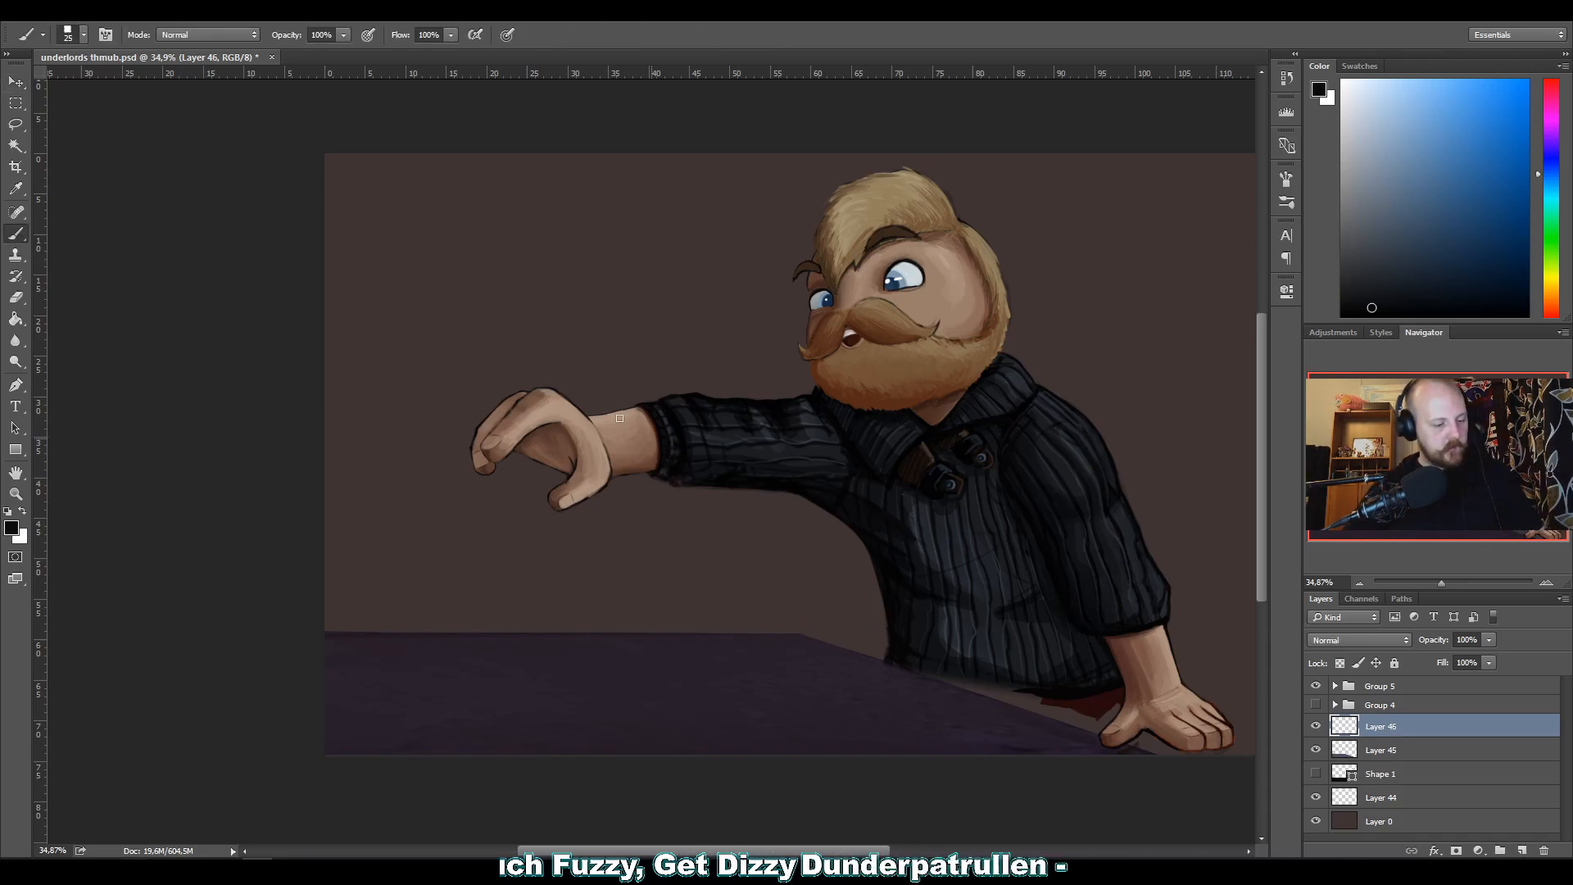
mouse_move(804, 586)
left_mouse_down()
mouse_move(801, 632)
mouse_move(884, 608)
left_mouse_up()
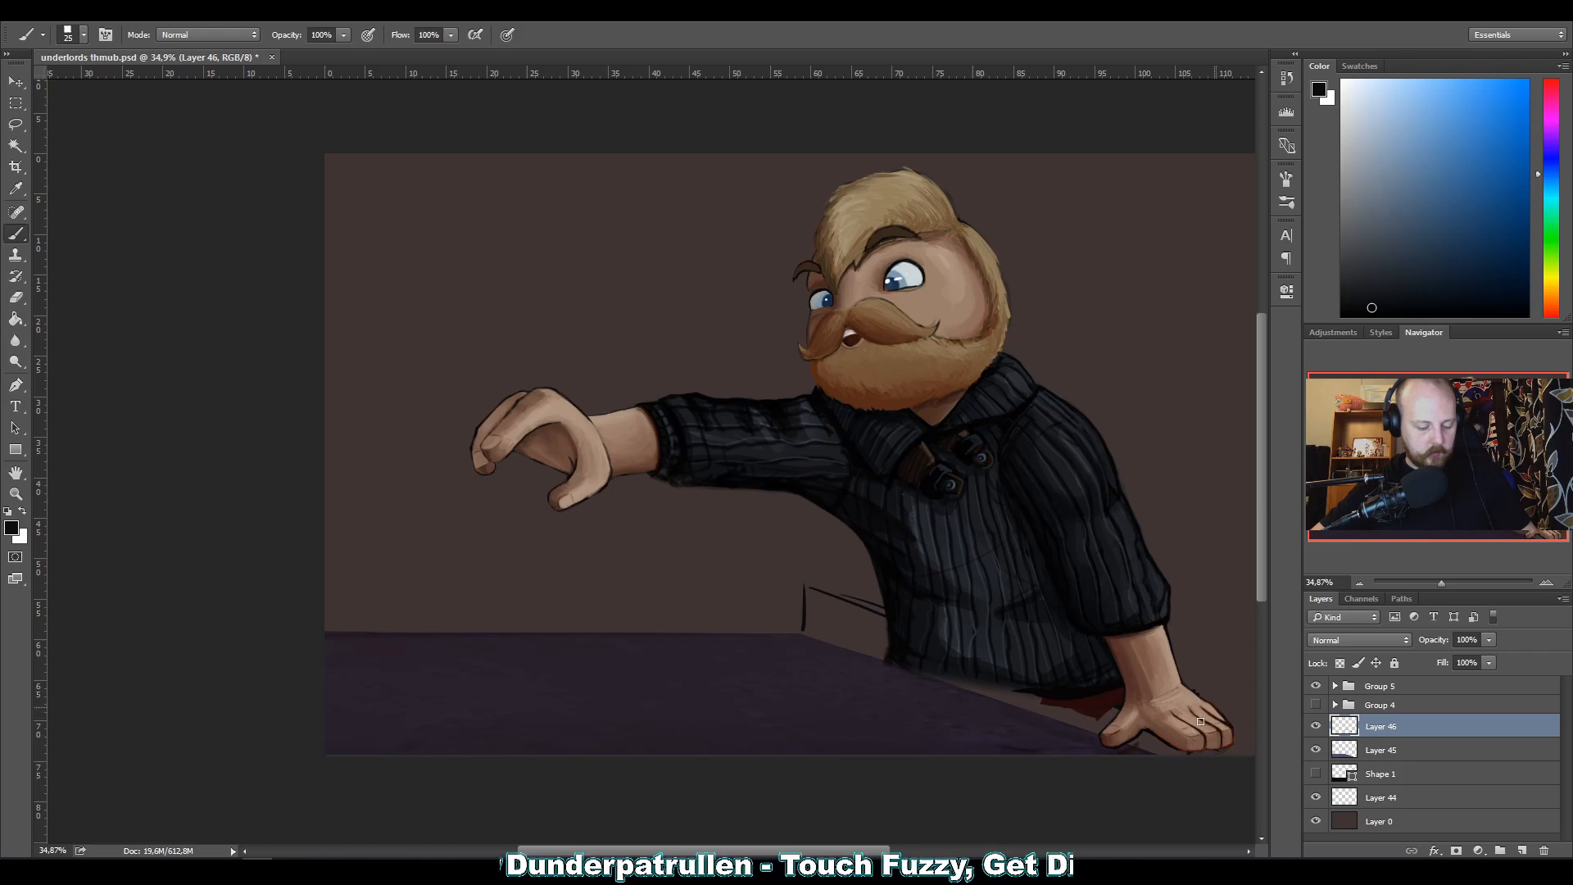
left_click_drag(1341, 732, 1346, 678)
mouse_move(798, 575)
left_mouse_down()
mouse_move(799, 627)
mouse_move(803, 611)
left_mouse_up()
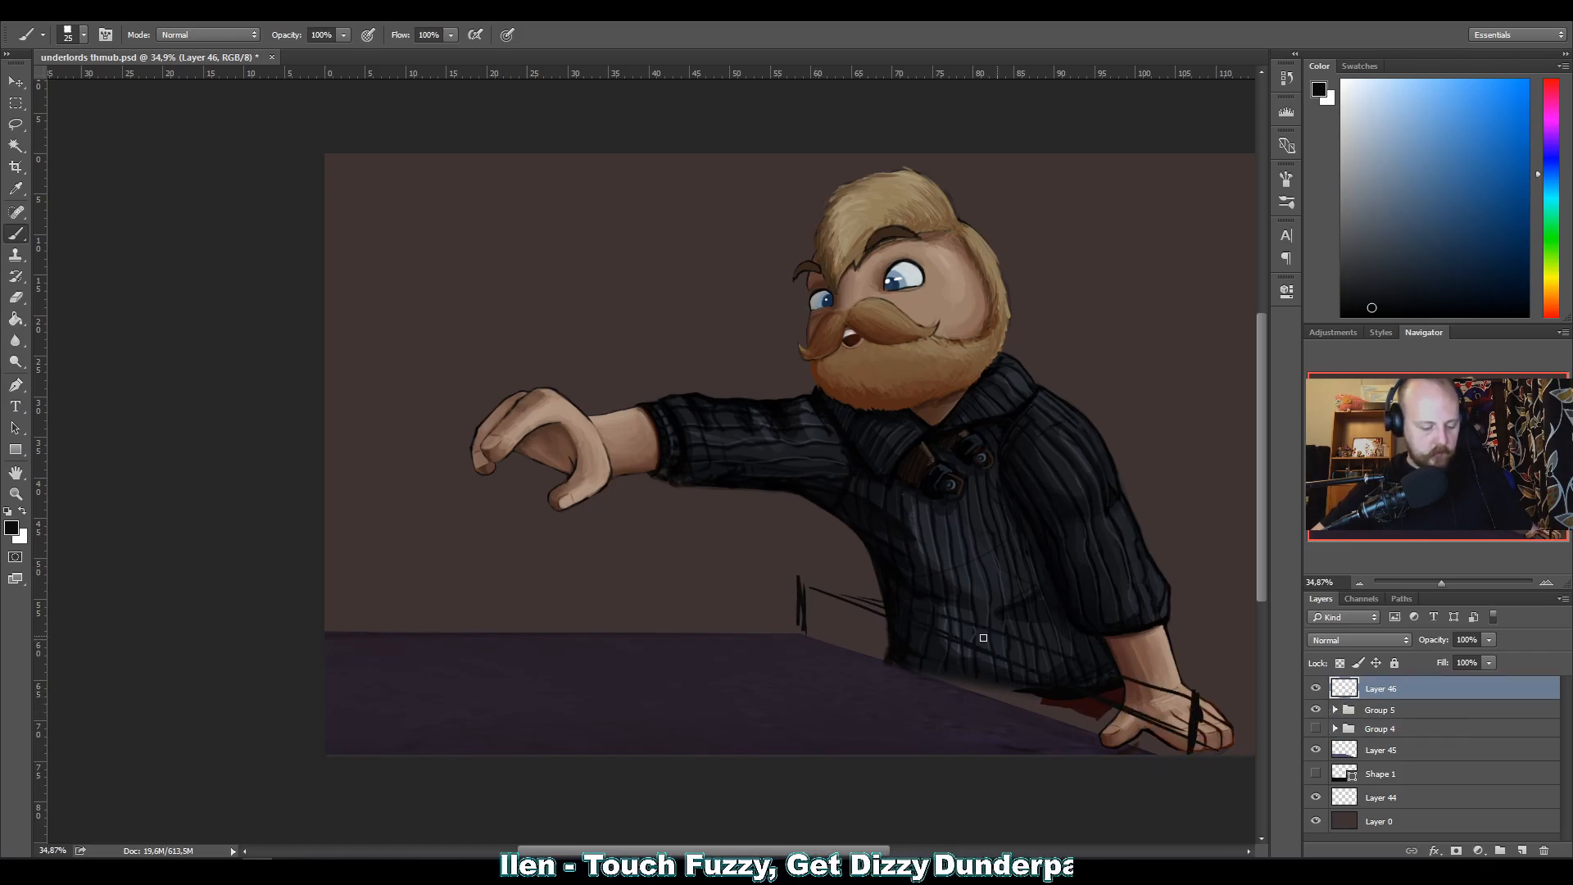
mouse_move(998, 702)
left_mouse_down()
mouse_move(1000, 675)
mouse_move(965, 685)
mouse_move(878, 655)
left_mouse_up()
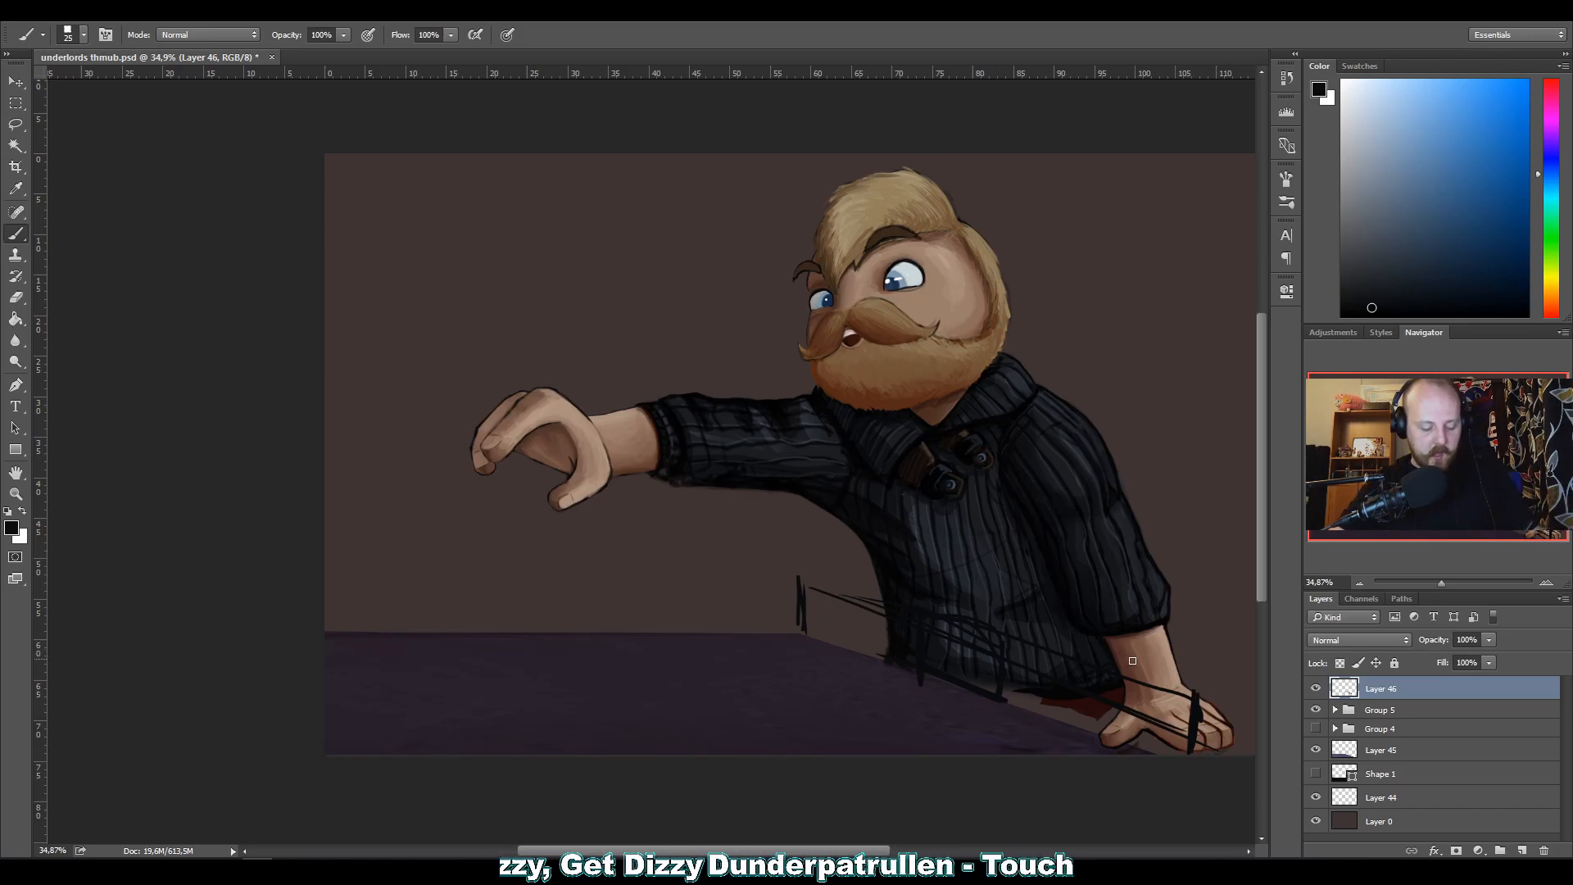
mouse_move(1102, 732)
left_mouse_down()
mouse_move(1162, 732)
mouse_move(1169, 685)
mouse_move(1134, 665)
mouse_move(1115, 672)
mouse_move(1105, 720)
mouse_move(1160, 726)
mouse_move(1118, 668)
left_mouse_up()
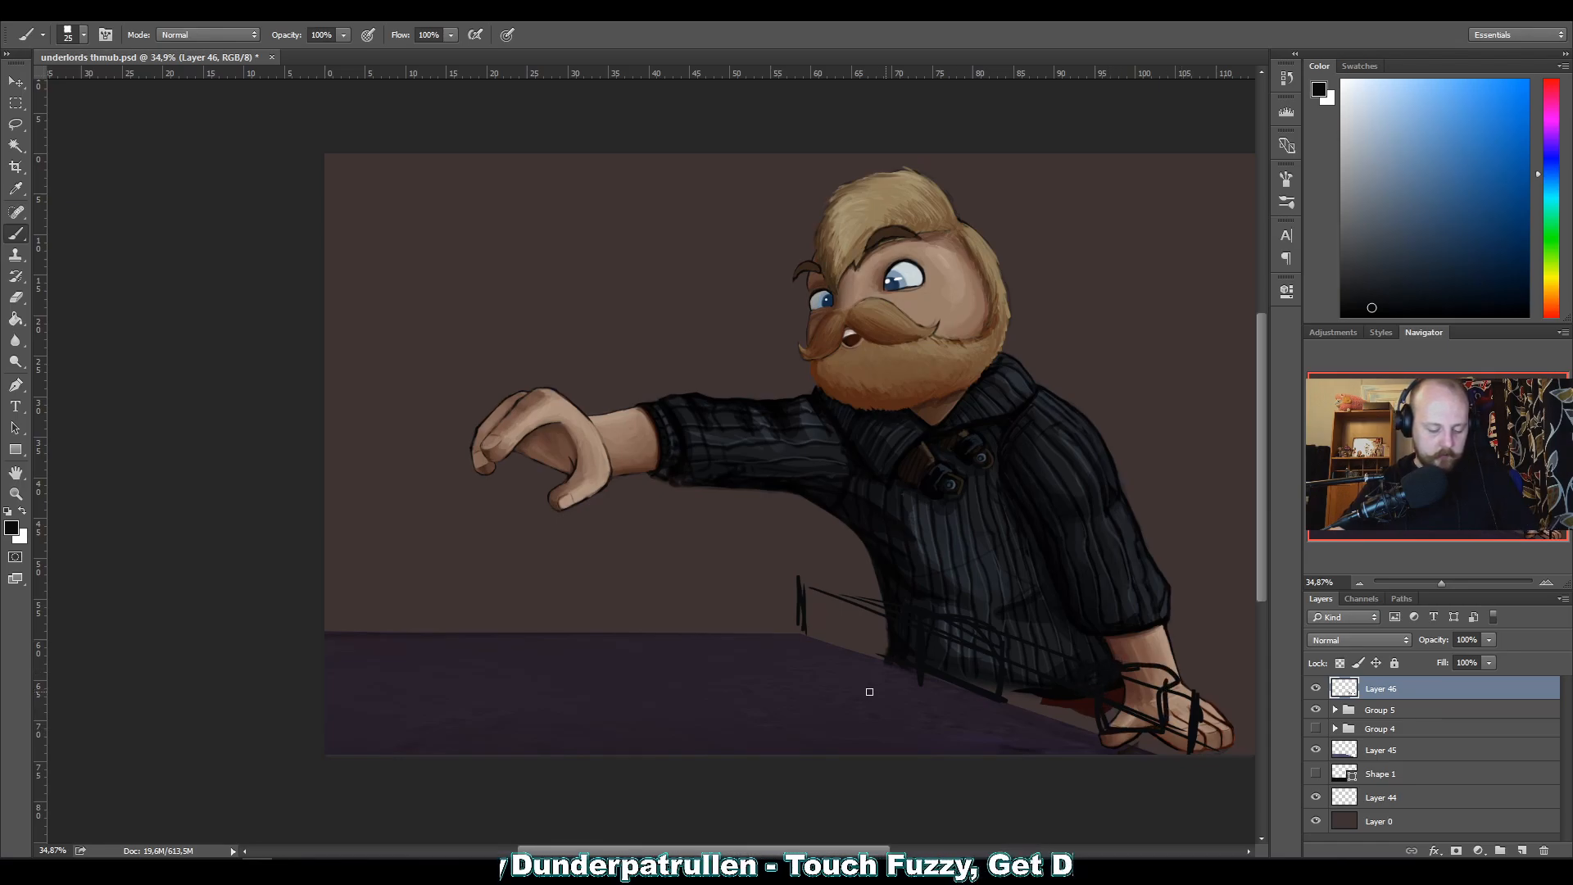
Sketch black construction lines for a bent arm from the shoulder through a protruding elbow to the planted hand.
left_click_drag(1158, 668, 1209, 562)
right_click(1209, 562)
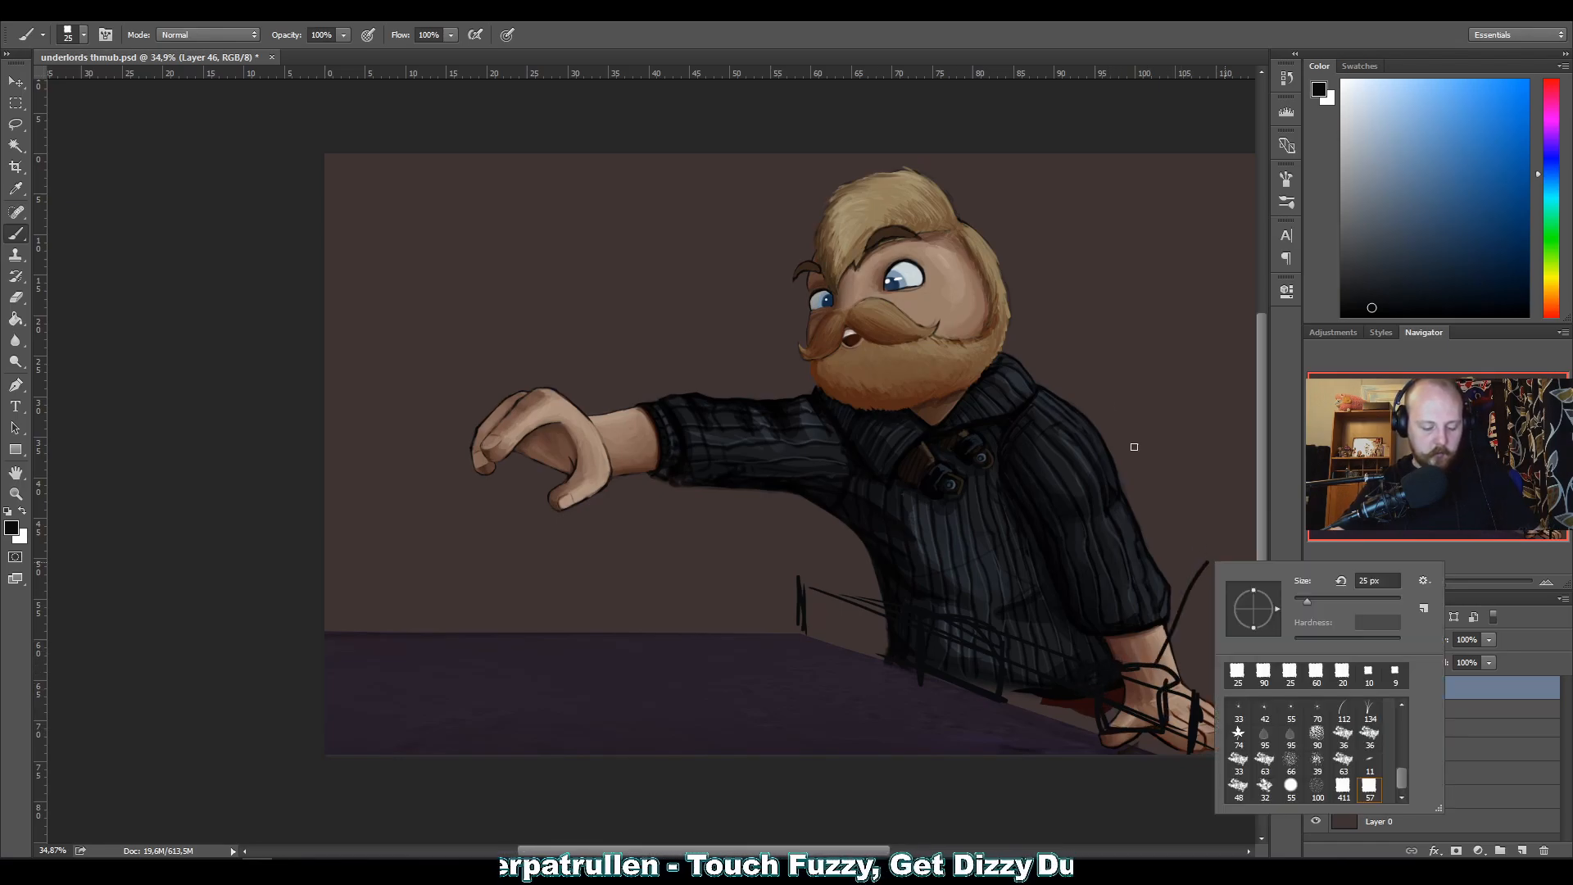
left_click(1112, 483, "shift")
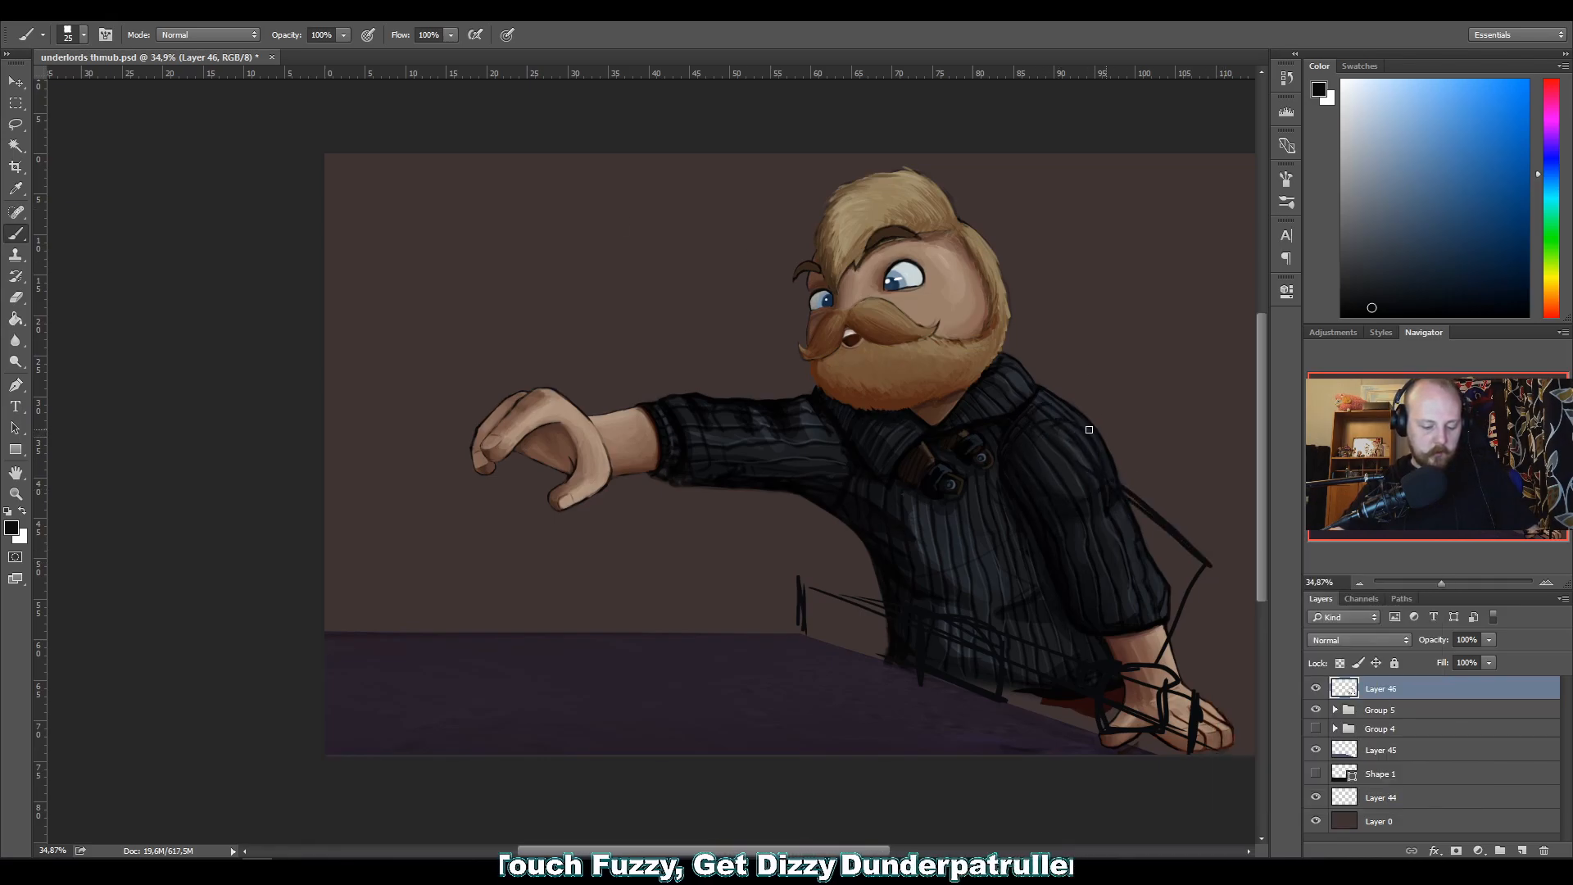
left_click_drag(1102, 434, 1235, 534)
mouse_move(1131, 509)
left_mouse_down()
mouse_move(1209, 531)
mouse_move(1143, 663)
left_mouse_up()
mouse_move(1178, 575)
left_mouse_down()
mouse_move(1171, 662)
mouse_move(1241, 543)
left_mouse_up()
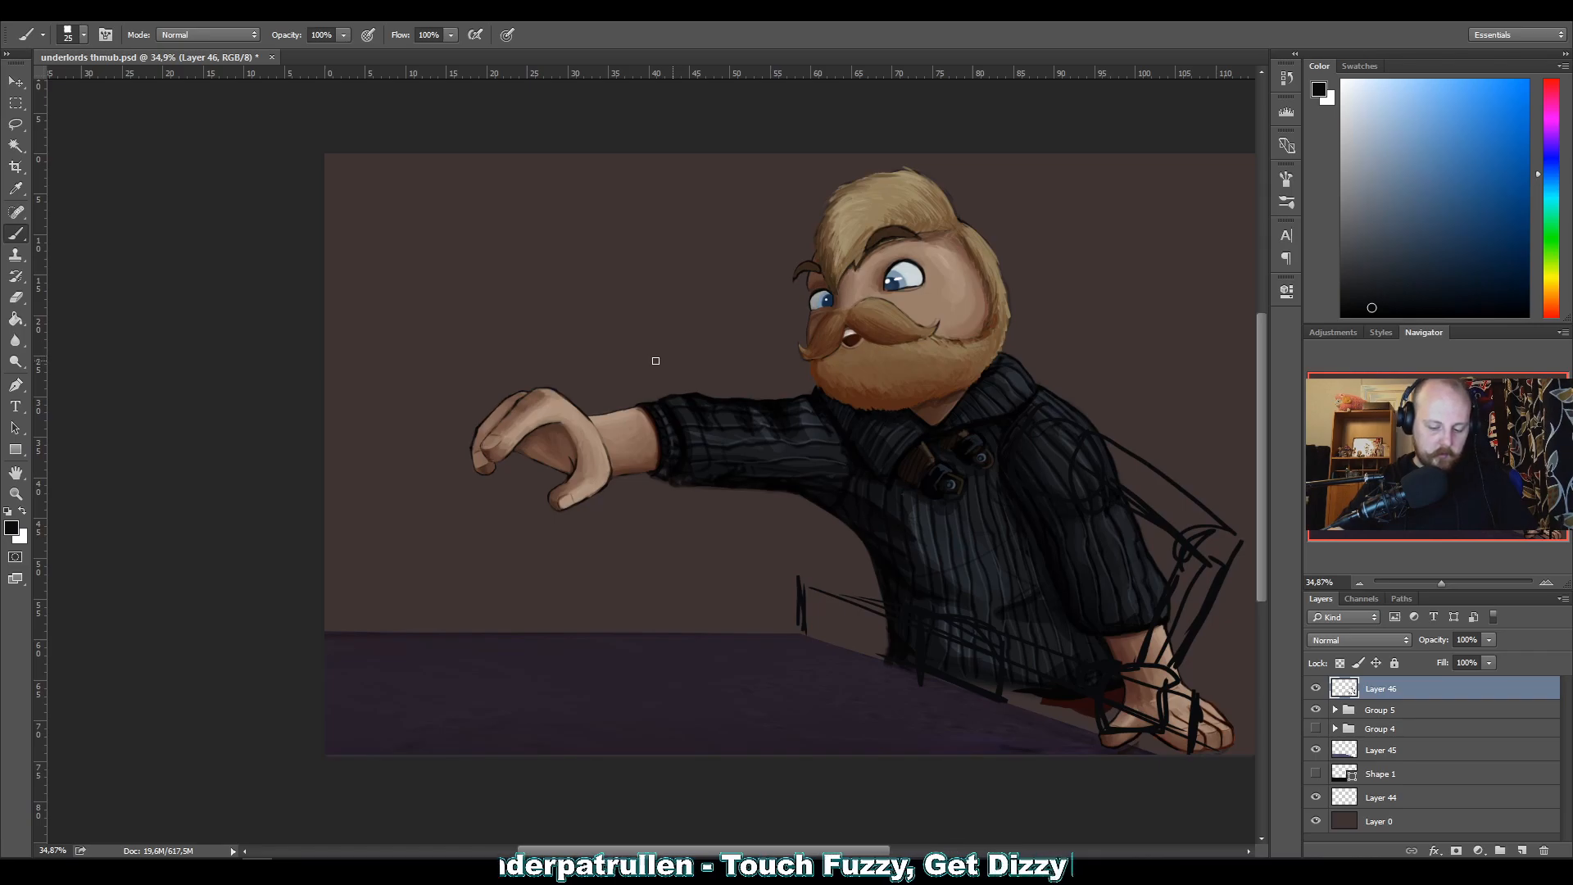
left_click_drag(1135, 530, 1180, 547)
mouse_move(1088, 515)
left_mouse_down()
mouse_move(1194, 554)
mouse_move(1134, 542)
mouse_move(1185, 553)
mouse_move(1207, 528)
mouse_move(1142, 647)
left_mouse_up()
left_click_drag(1181, 552, 1144, 655)
left_click_drag(1232, 549, 1222, 565)
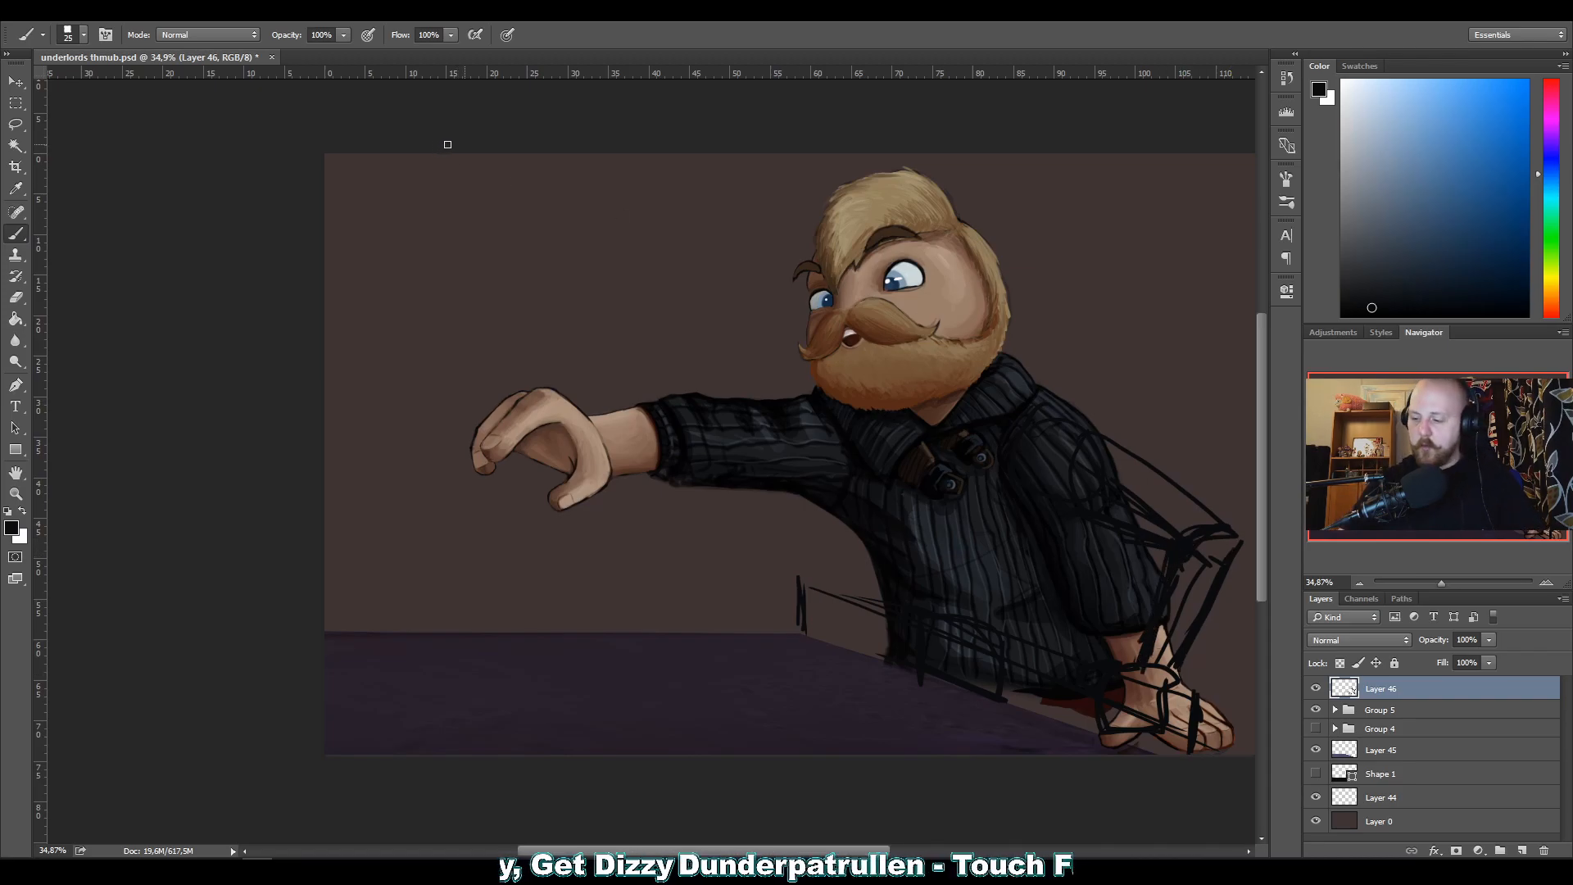
Colorize the black construction sketch red with saturation 100 and lightness +17, and sample that red as the brush colour.
key("ctrl+u")
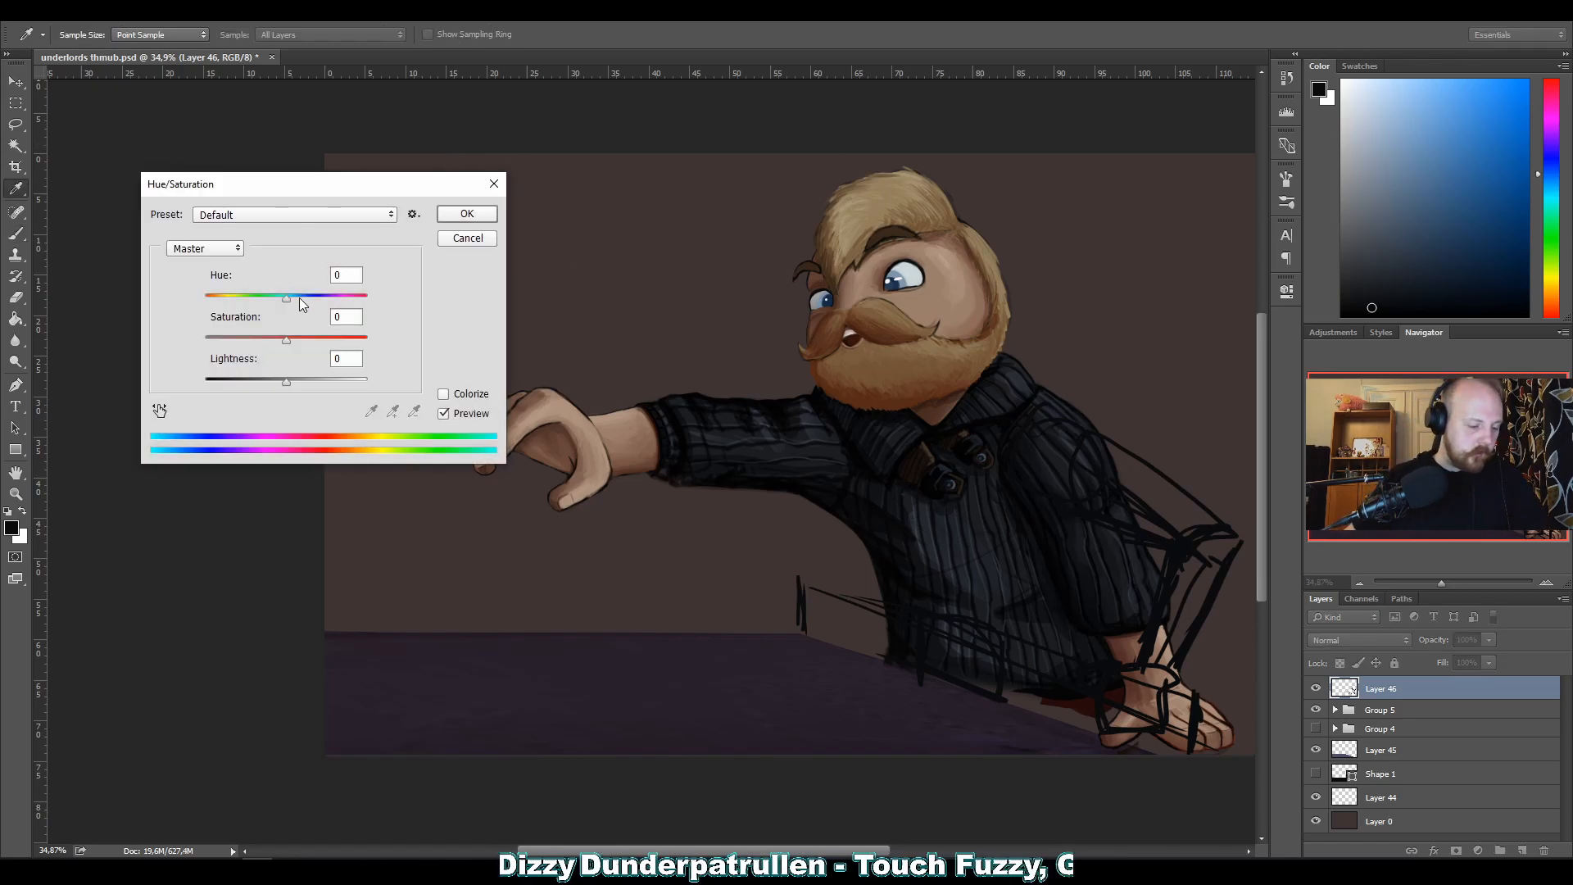
mouse_move(286, 382)
left_mouse_down()
mouse_move(321, 378)
mouse_move(346, 336)
mouse_move(263, 297)
mouse_move(205, 293)
left_mouse_up()
left_click(443, 394)
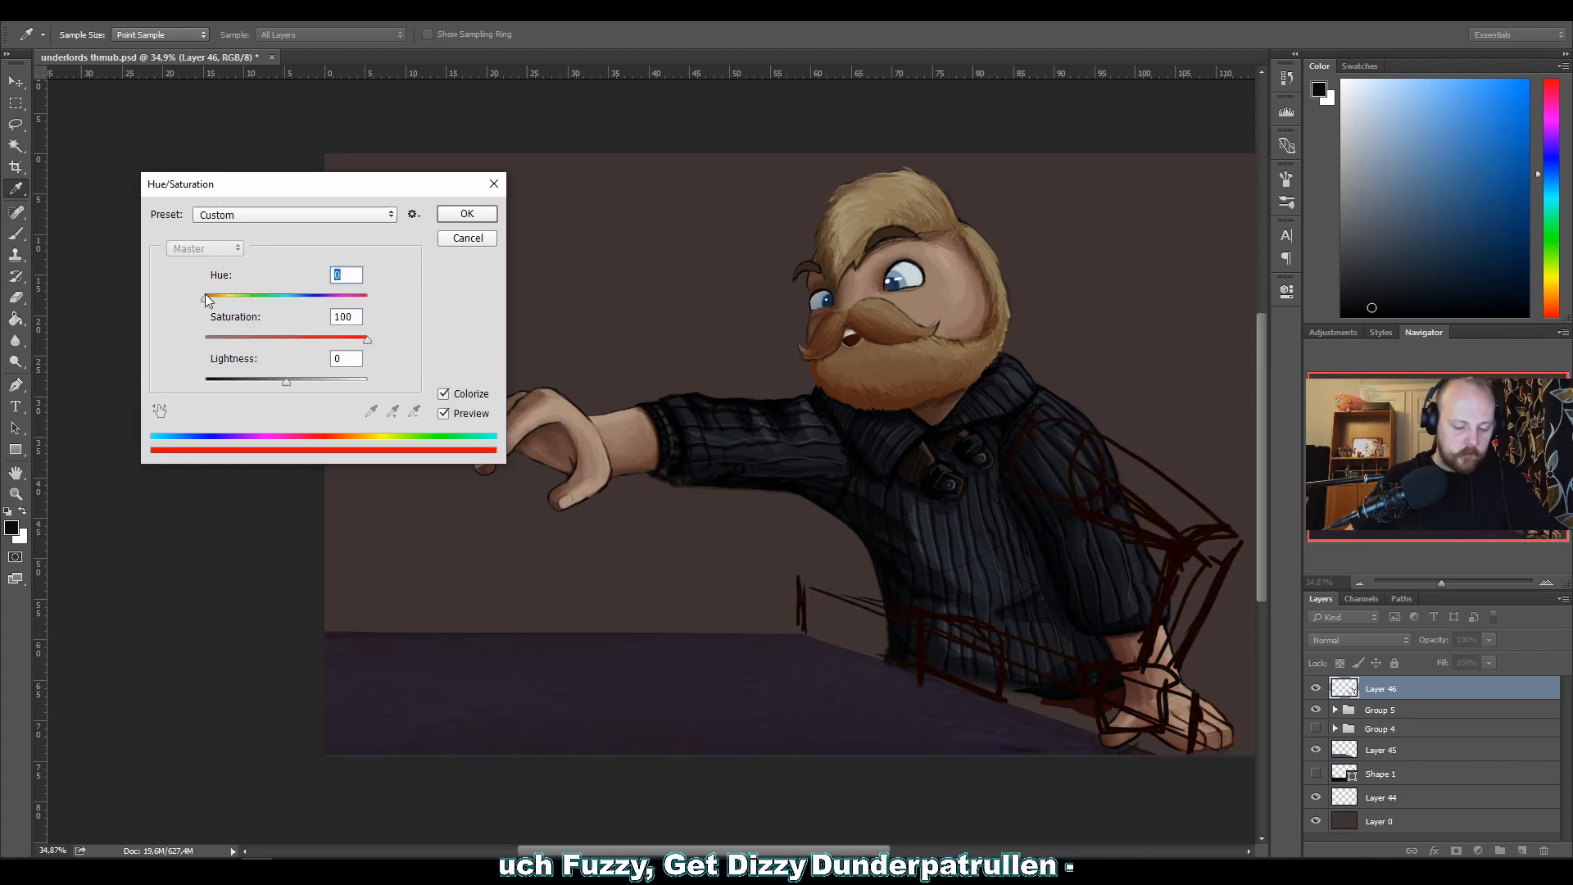
left_click(297, 382)
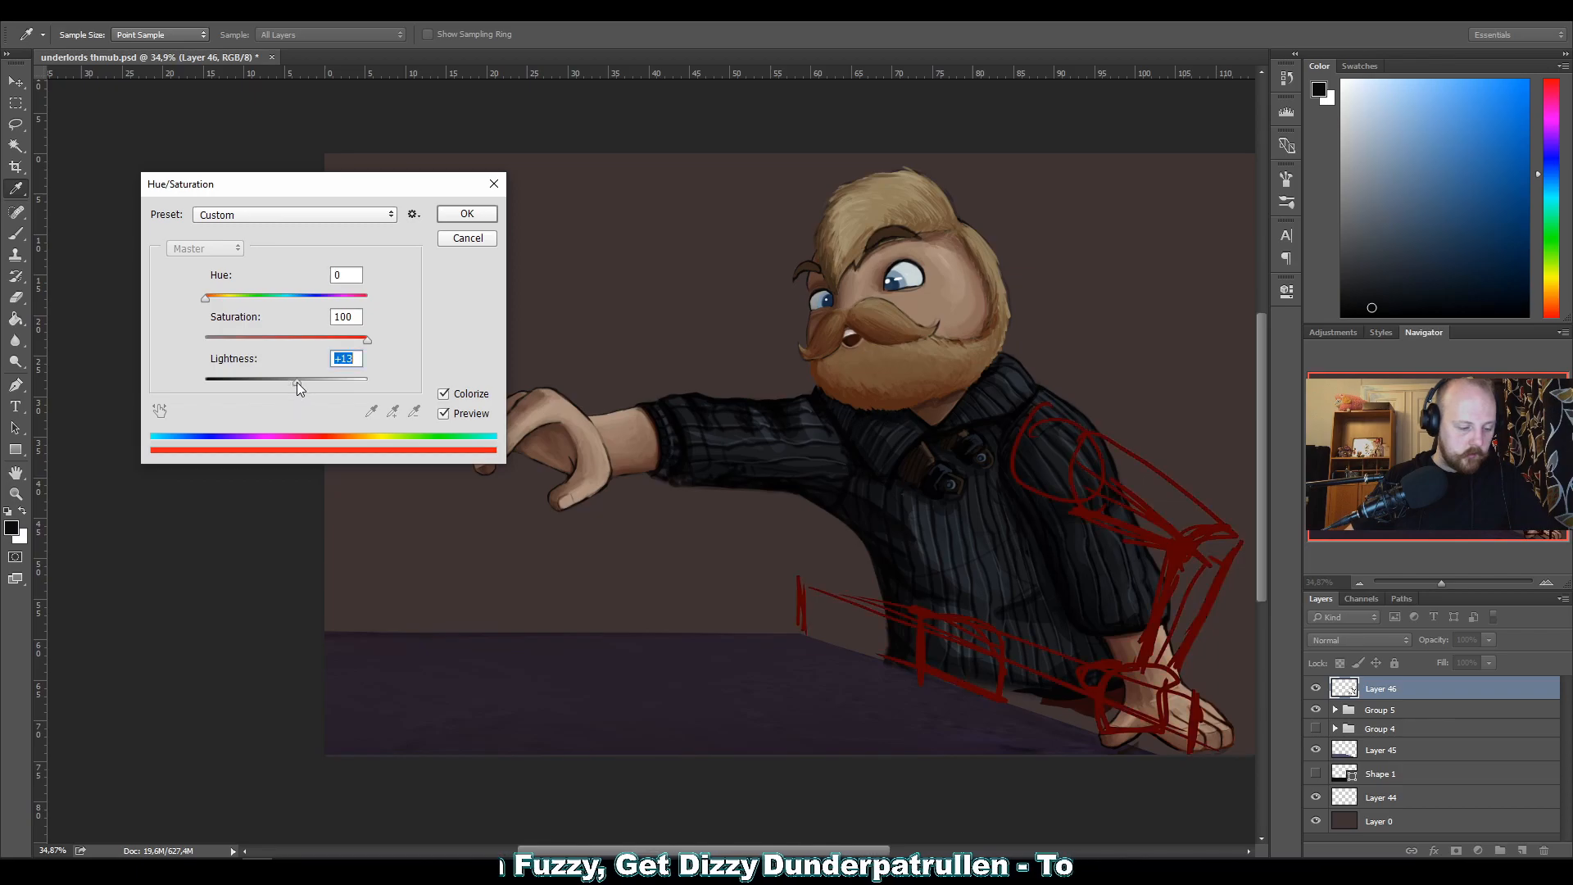
left_click(465, 214)
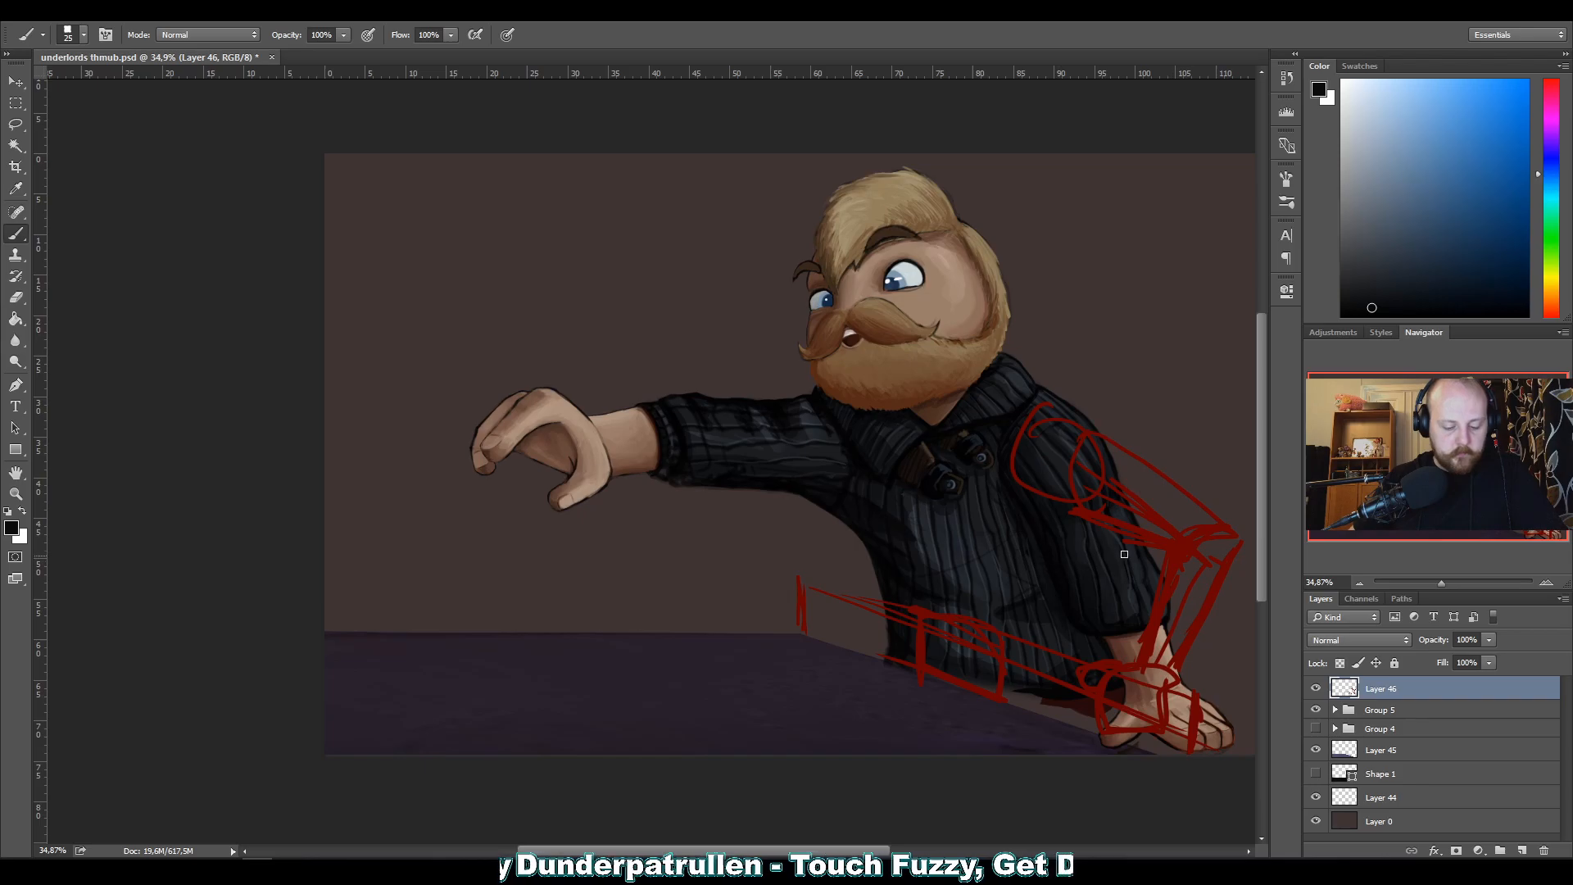
left_click(1171, 543, "alt")
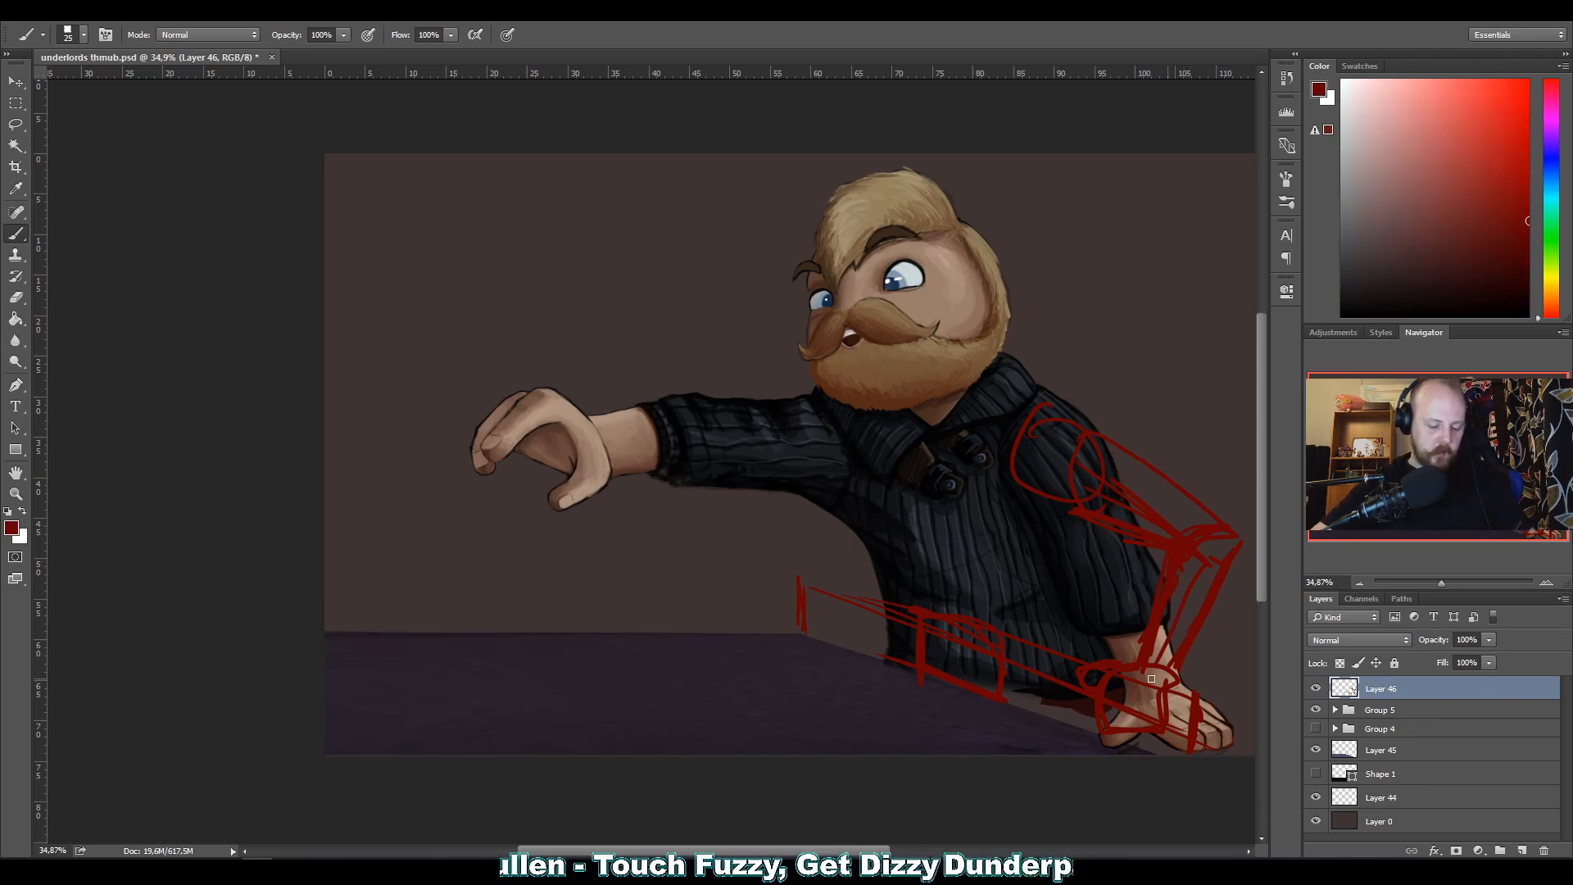
Sketch red construction lines over the planted hand, around the shoulder and along the bent upper arm.
mouse_move(1139, 668)
left_mouse_down()
mouse_move(1150, 712)
mouse_move(1119, 684)
mouse_move(1132, 719)
mouse_move(1096, 697)
mouse_move(1135, 726)
mouse_move(1098, 670)
left_mouse_up()
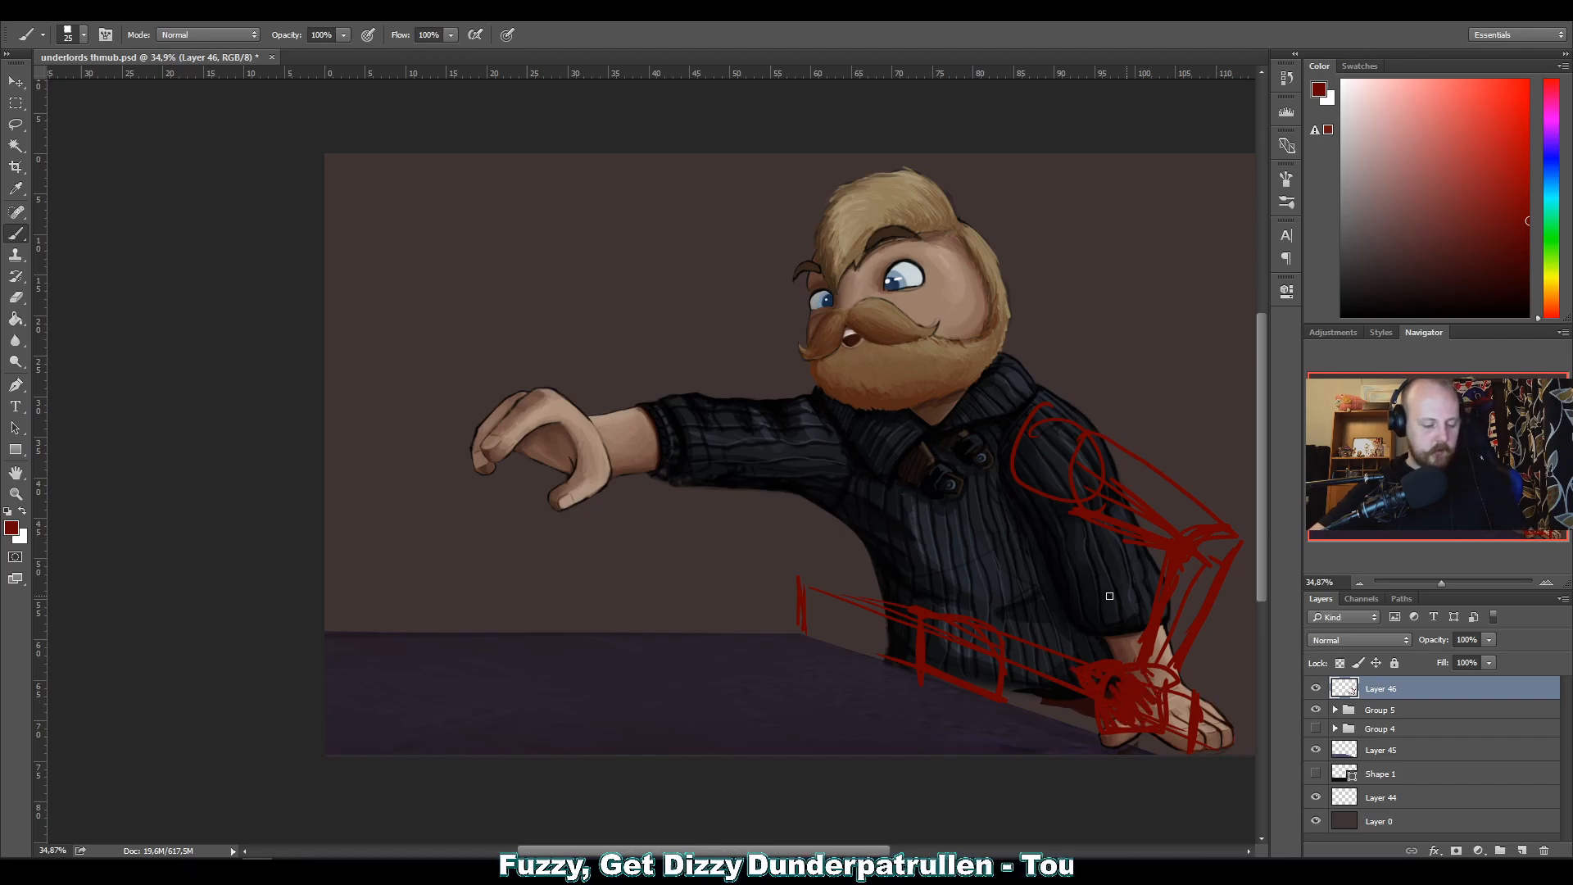
left_click_drag(1055, 396, 1225, 517)
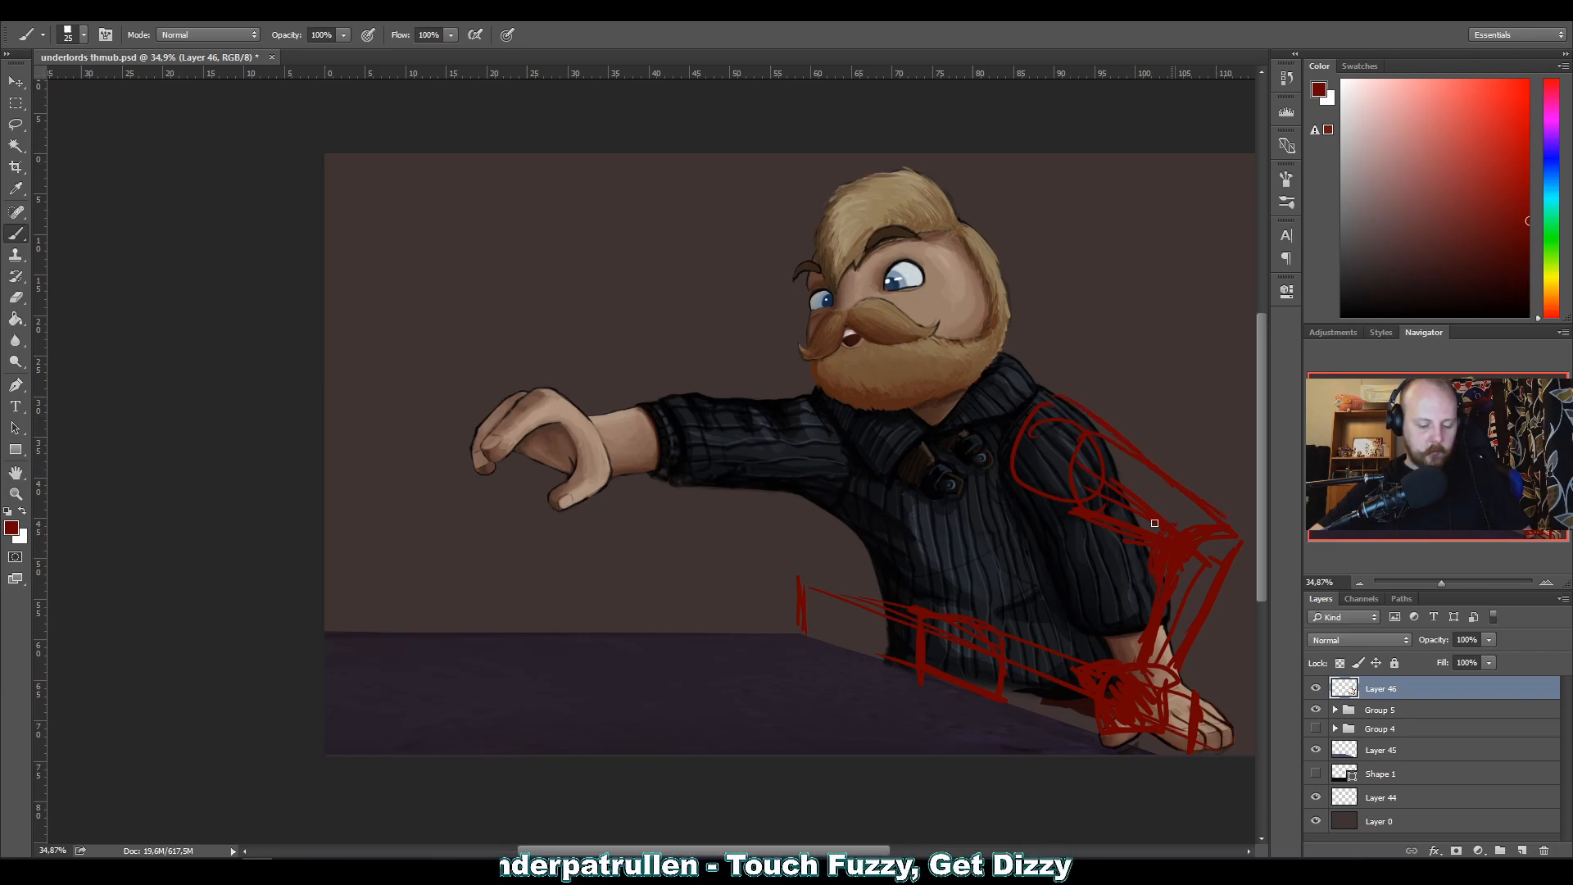
left_click_drag(1113, 537, 1046, 506)
mouse_move(1135, 545)
left_mouse_down()
mouse_move(1017, 493)
mouse_move(1002, 422)
left_mouse_up()
mouse_move(1021, 500)
left_mouse_down()
mouse_move(1064, 389)
mouse_move(1093, 411)
left_mouse_up()
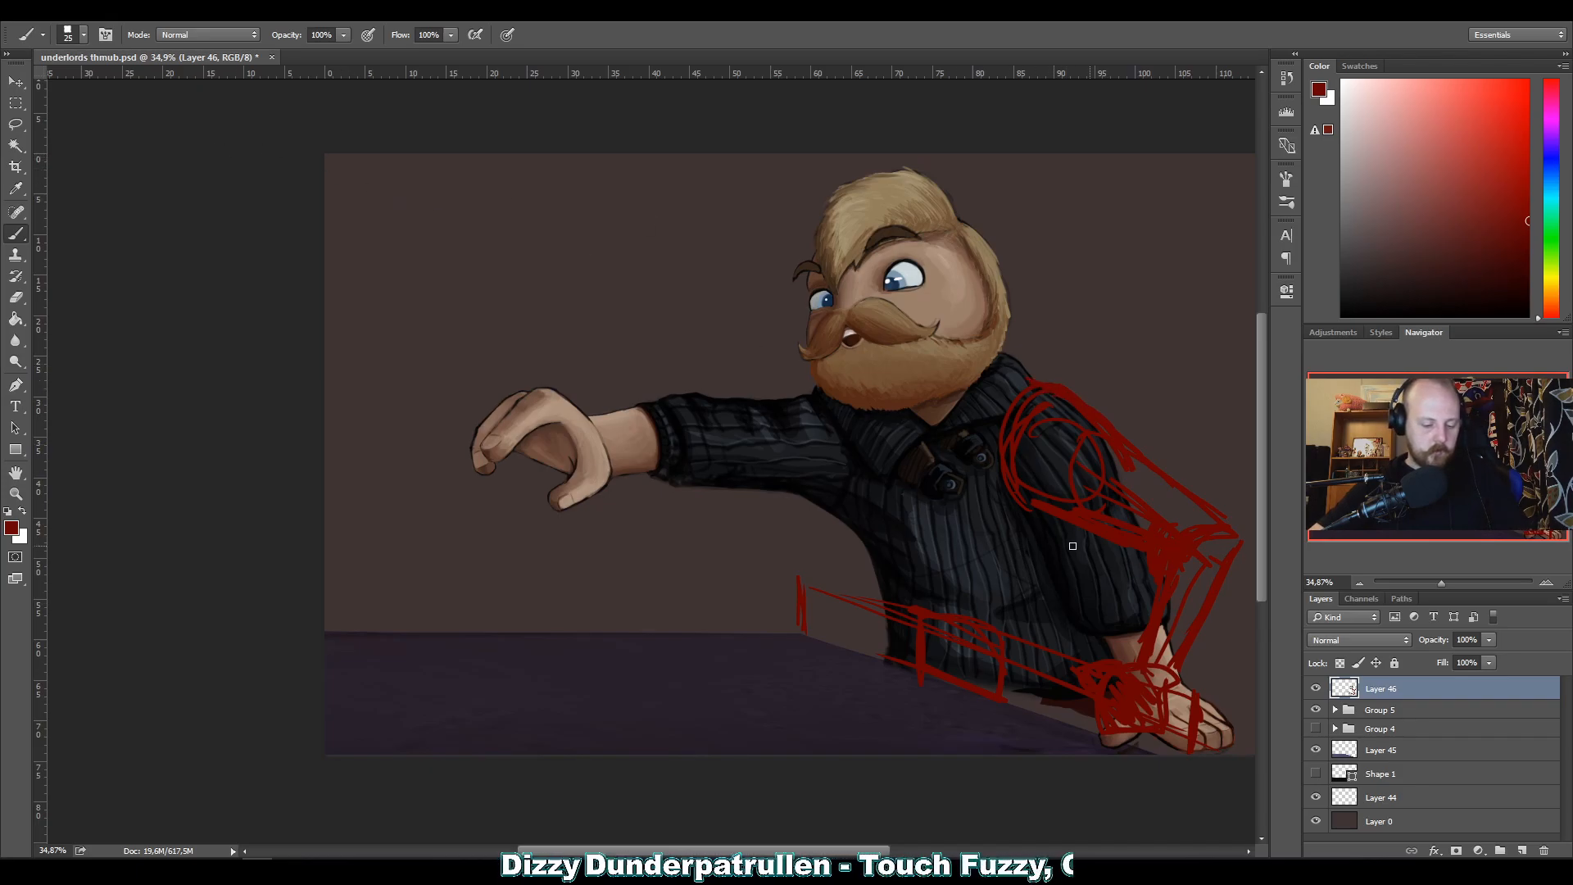
Sketch the torso's side outlines, curved contour lines across the sweater and the chest shapes.
left_click_drag(1084, 524, 1112, 630)
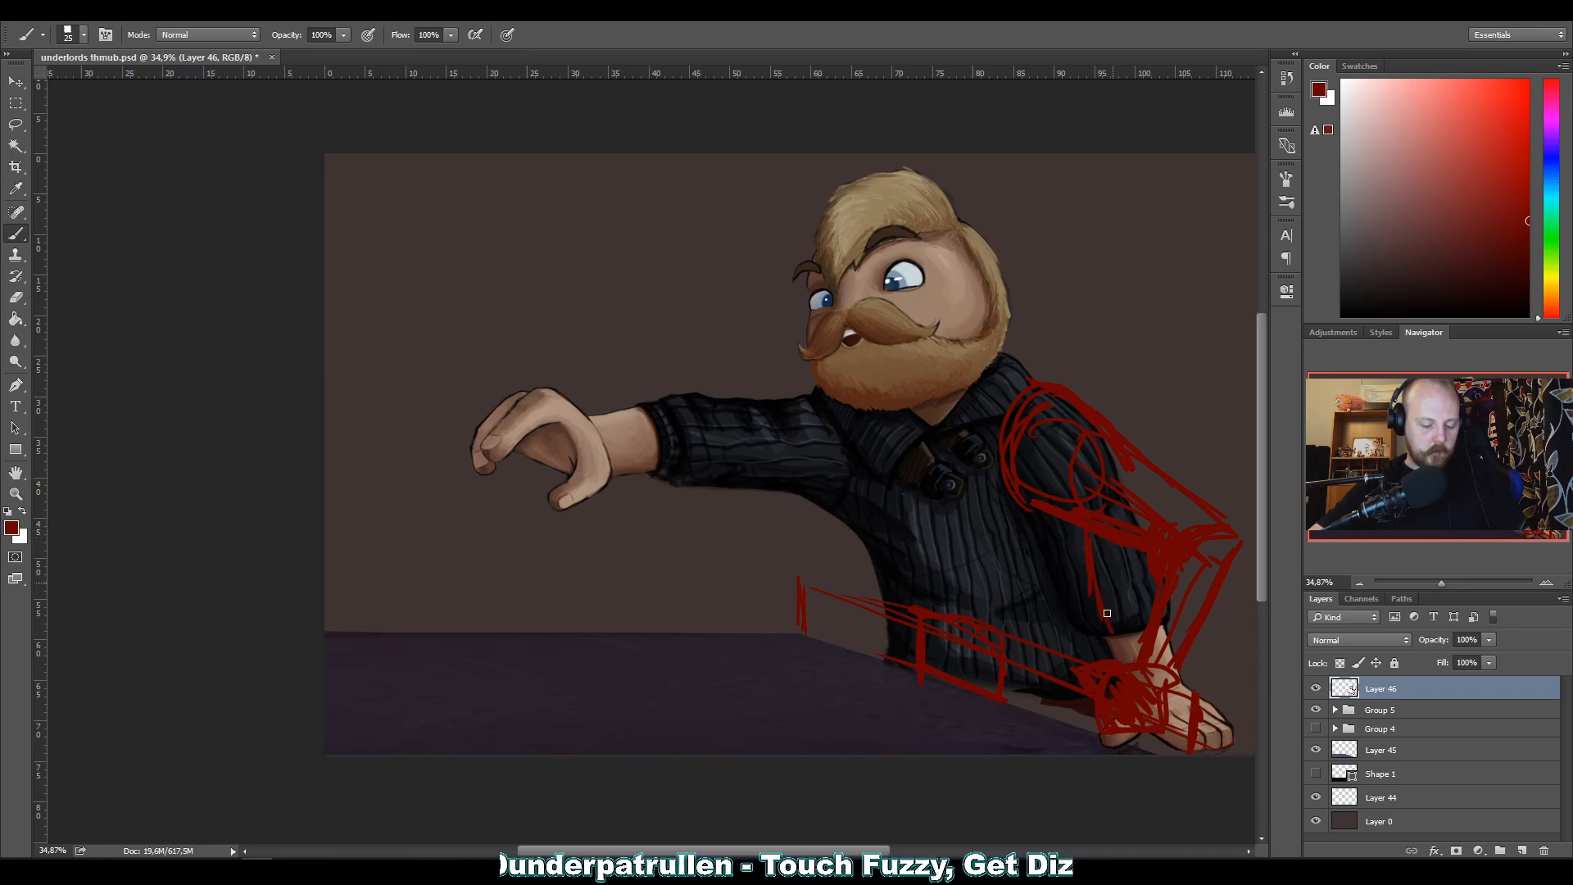
mouse_move(850, 513)
left_mouse_down()
mouse_move(906, 620)
mouse_move(884, 560)
mouse_move(889, 648)
left_mouse_up()
mouse_move(841, 580)
left_mouse_down()
mouse_move(976, 642)
mouse_move(1091, 601)
left_mouse_up()
left_click_drag(876, 534, 1087, 540)
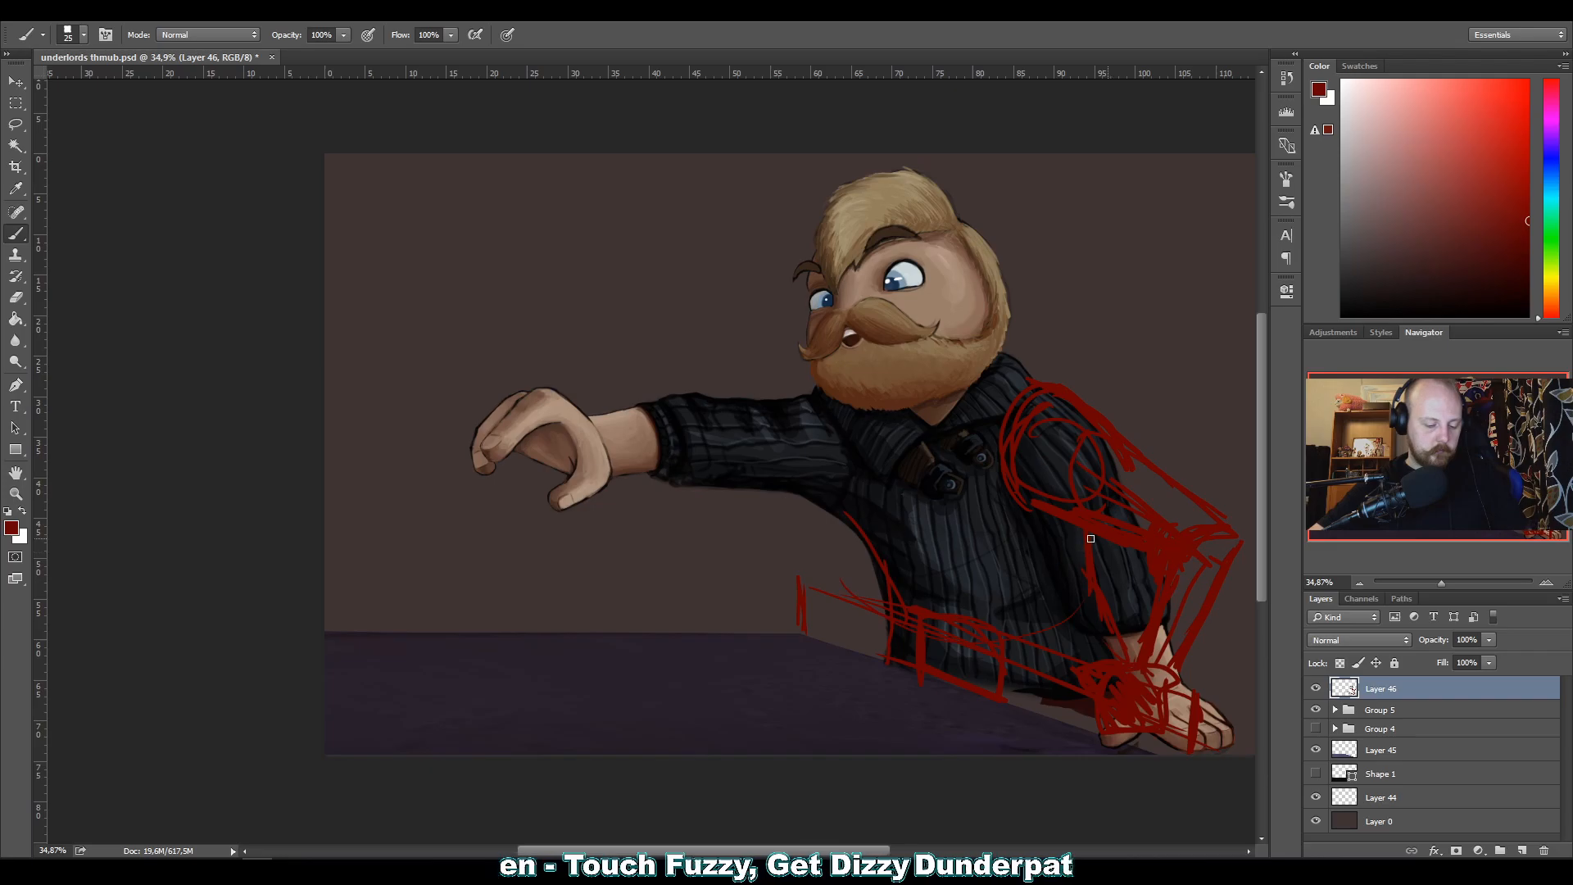
mouse_move(997, 484)
left_mouse_down()
mouse_move(847, 477)
mouse_move(844, 501)
mouse_move(901, 452)
mouse_move(978, 450)
mouse_move(833, 496)
mouse_move(986, 440)
left_mouse_up()
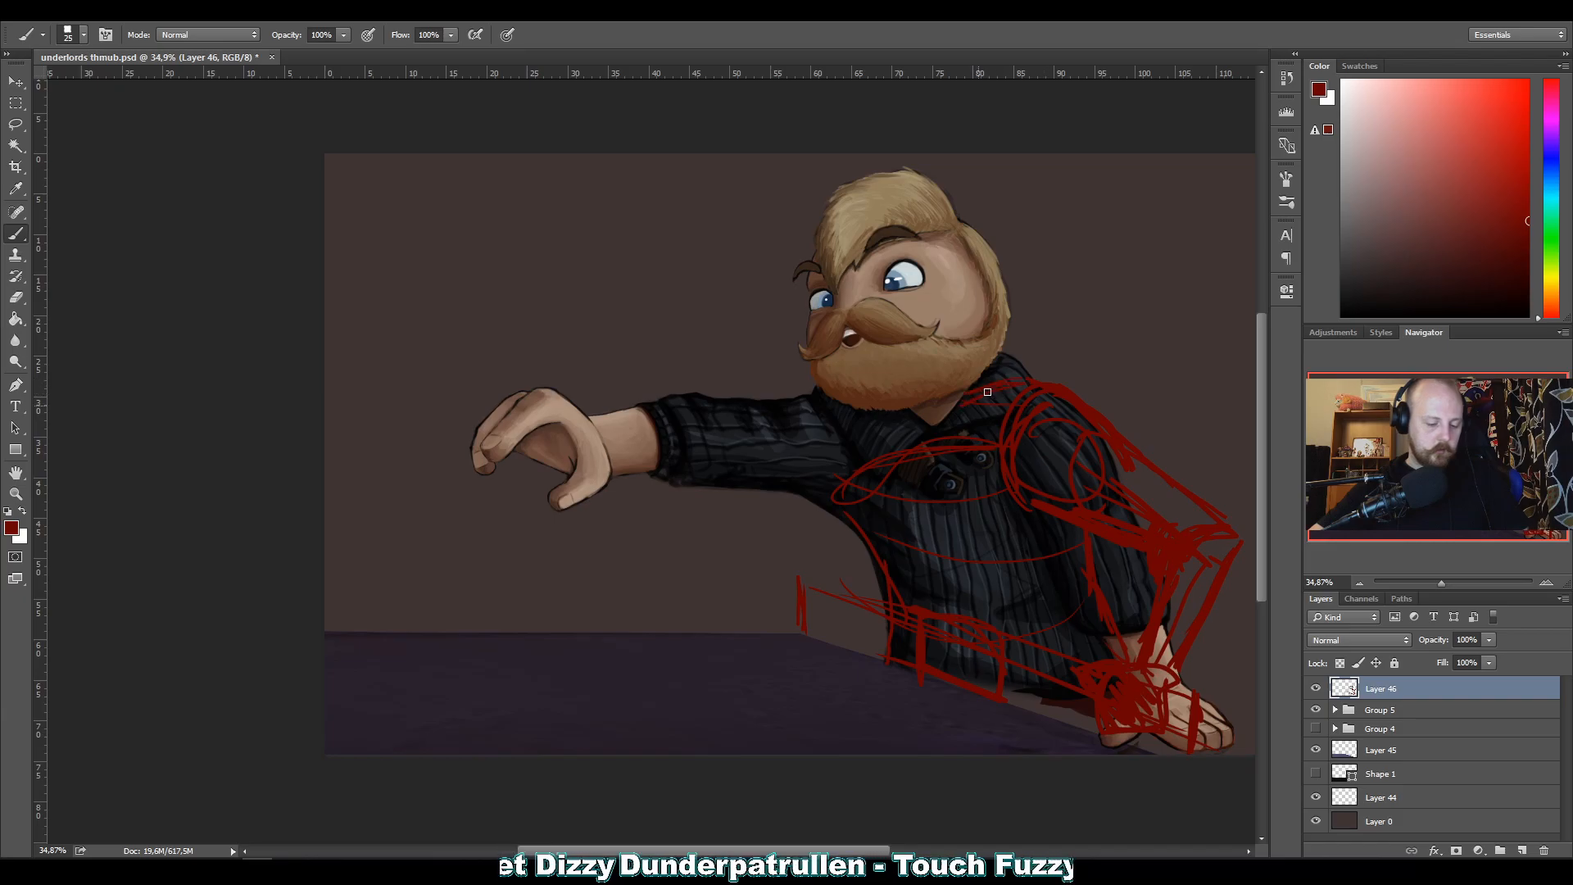
Sketch the neckline and far shoulder, and block out the outstretched arm down to its wrist.
mouse_move(939, 393)
left_mouse_down()
mouse_move(941, 424)
mouse_move(822, 402)
mouse_move(811, 446)
mouse_move(841, 490)
left_mouse_up()
left_click_drag(821, 397, 794, 402)
left_click_drag(855, 413, 834, 473)
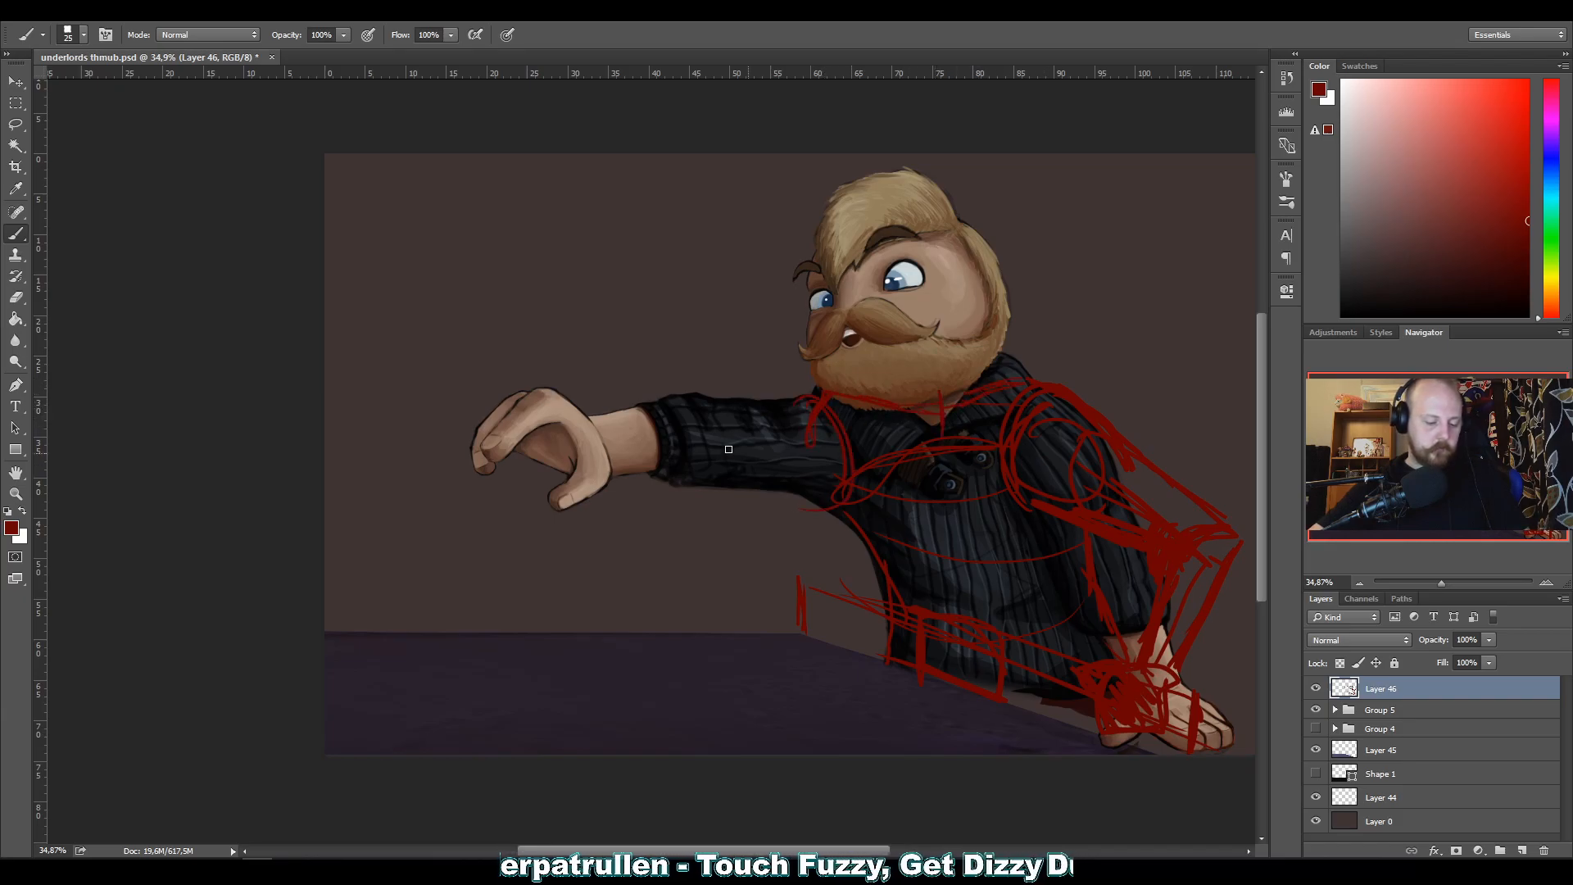
left_click_drag(723, 478, 832, 507)
left_click_drag(710, 418, 806, 414)
mouse_move(592, 415)
left_mouse_down()
mouse_move(716, 417)
mouse_move(616, 418)
mouse_move(644, 475)
mouse_move(725, 477)
left_mouse_up()
left_click_drag(672, 466, 610, 450)
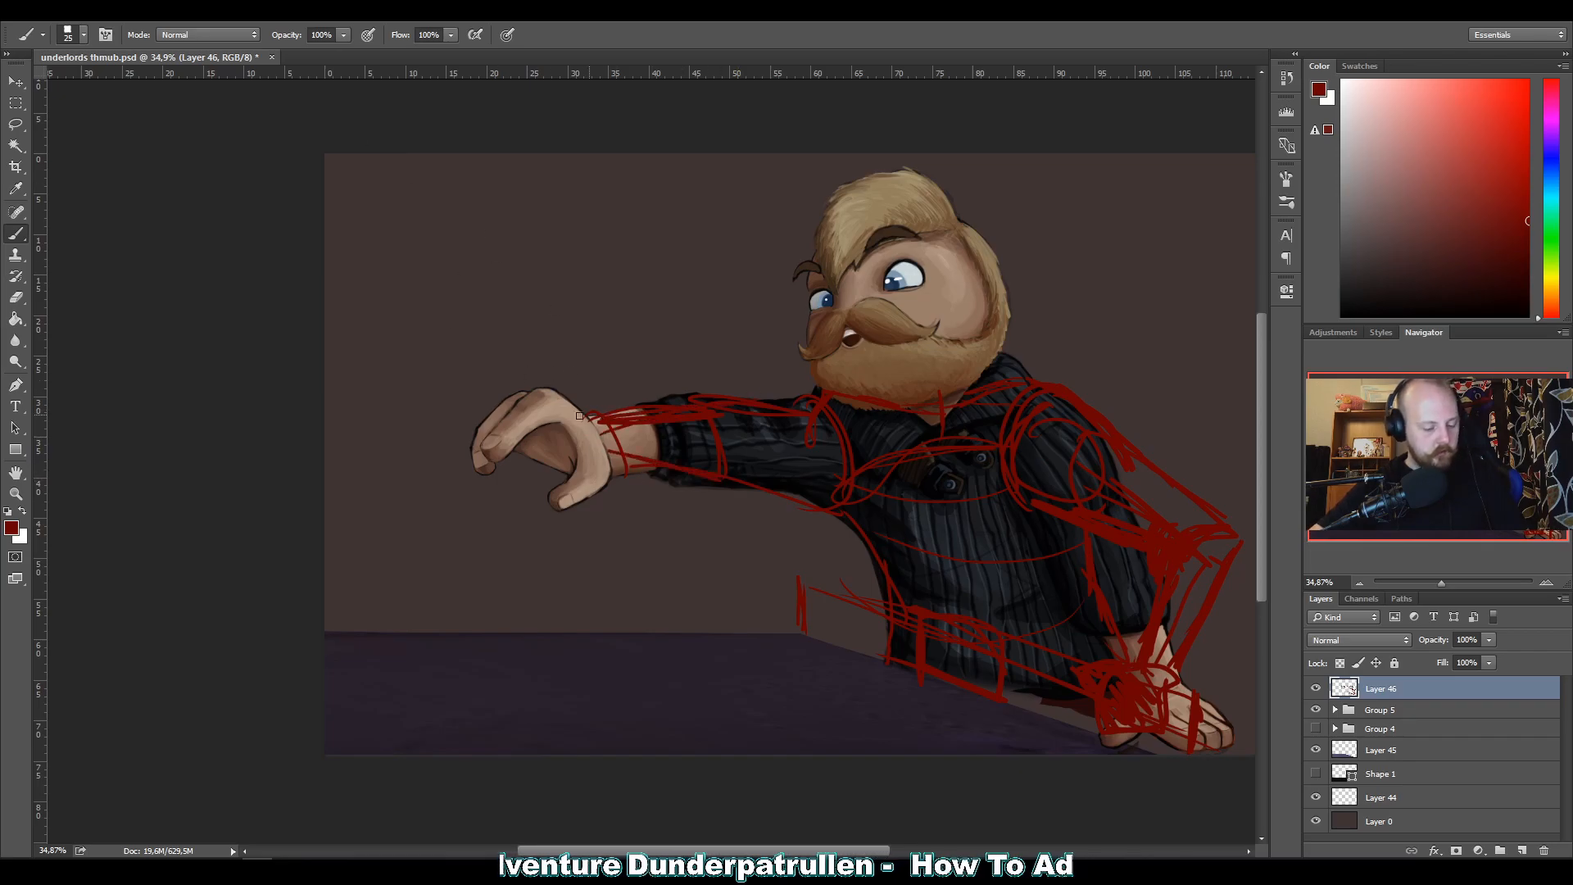
Sketch red construction lines for the palm, thumb and curled fingers of the outstretched hand.
left_click_drag(534, 396, 600, 416)
mouse_move(608, 464)
left_mouse_down()
mouse_move(519, 446)
mouse_move(561, 395)
mouse_move(593, 479)
mouse_move(577, 463)
mouse_move(603, 443)
mouse_move(511, 388)
mouse_move(475, 456)
left_mouse_up()
mouse_move(563, 401)
left_mouse_down()
mouse_move(525, 409)
mouse_move(472, 432)
mouse_move(492, 470)
left_mouse_up()
left_click_drag(496, 401, 477, 424)
mouse_move(512, 436)
left_mouse_down()
mouse_move(518, 480)
mouse_move(489, 455)
left_mouse_up()
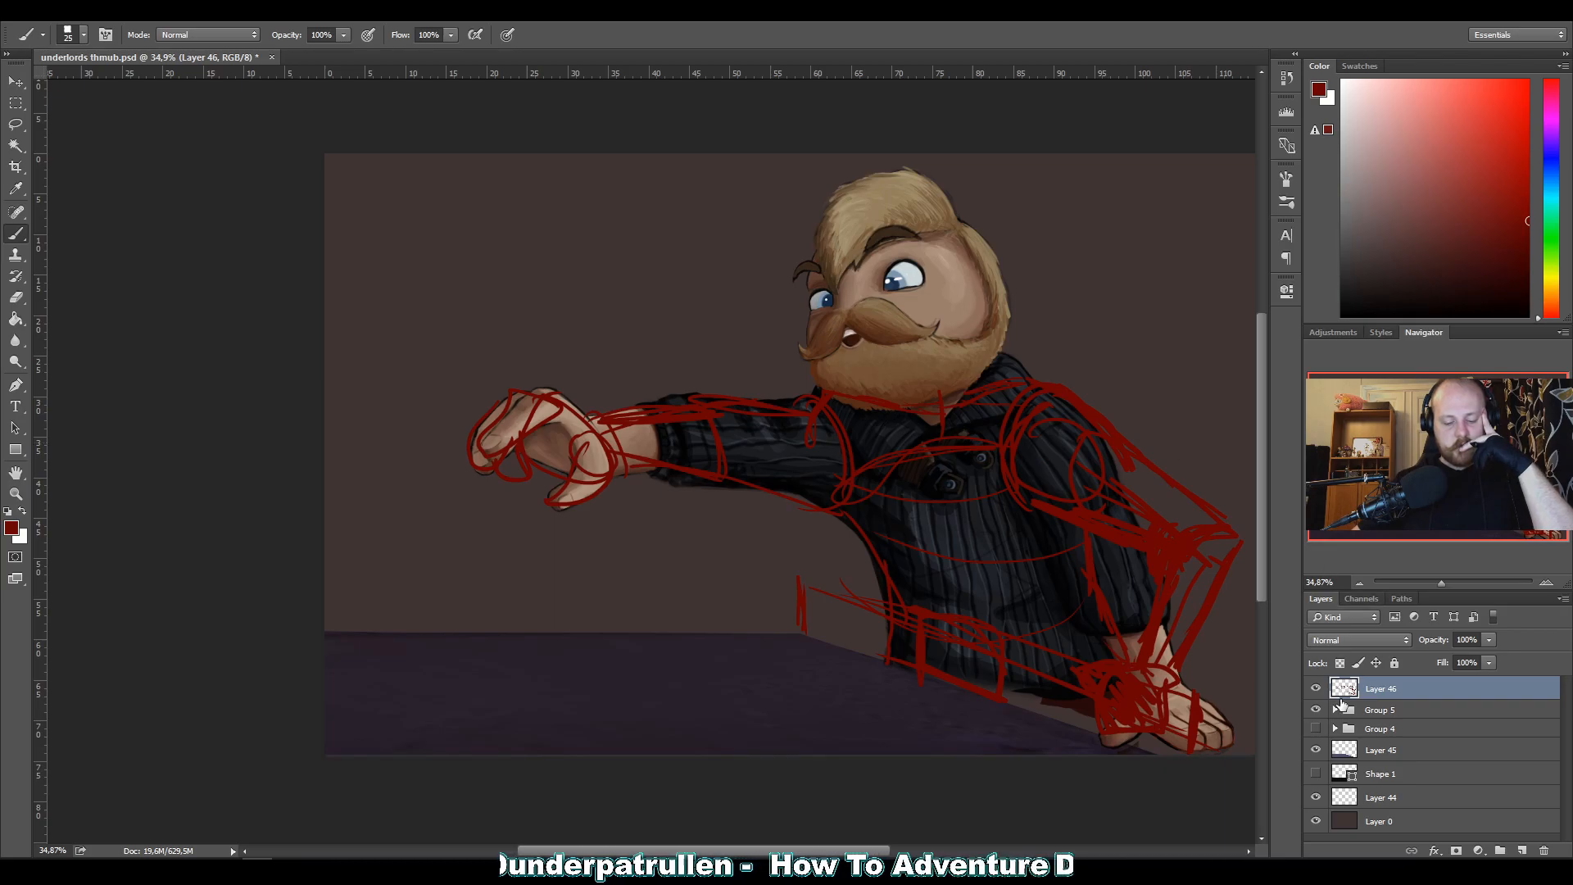
Toggle the visibility of Layer 46 to compare the painted figure with and without the construction sketch.
left_click(1315, 689)
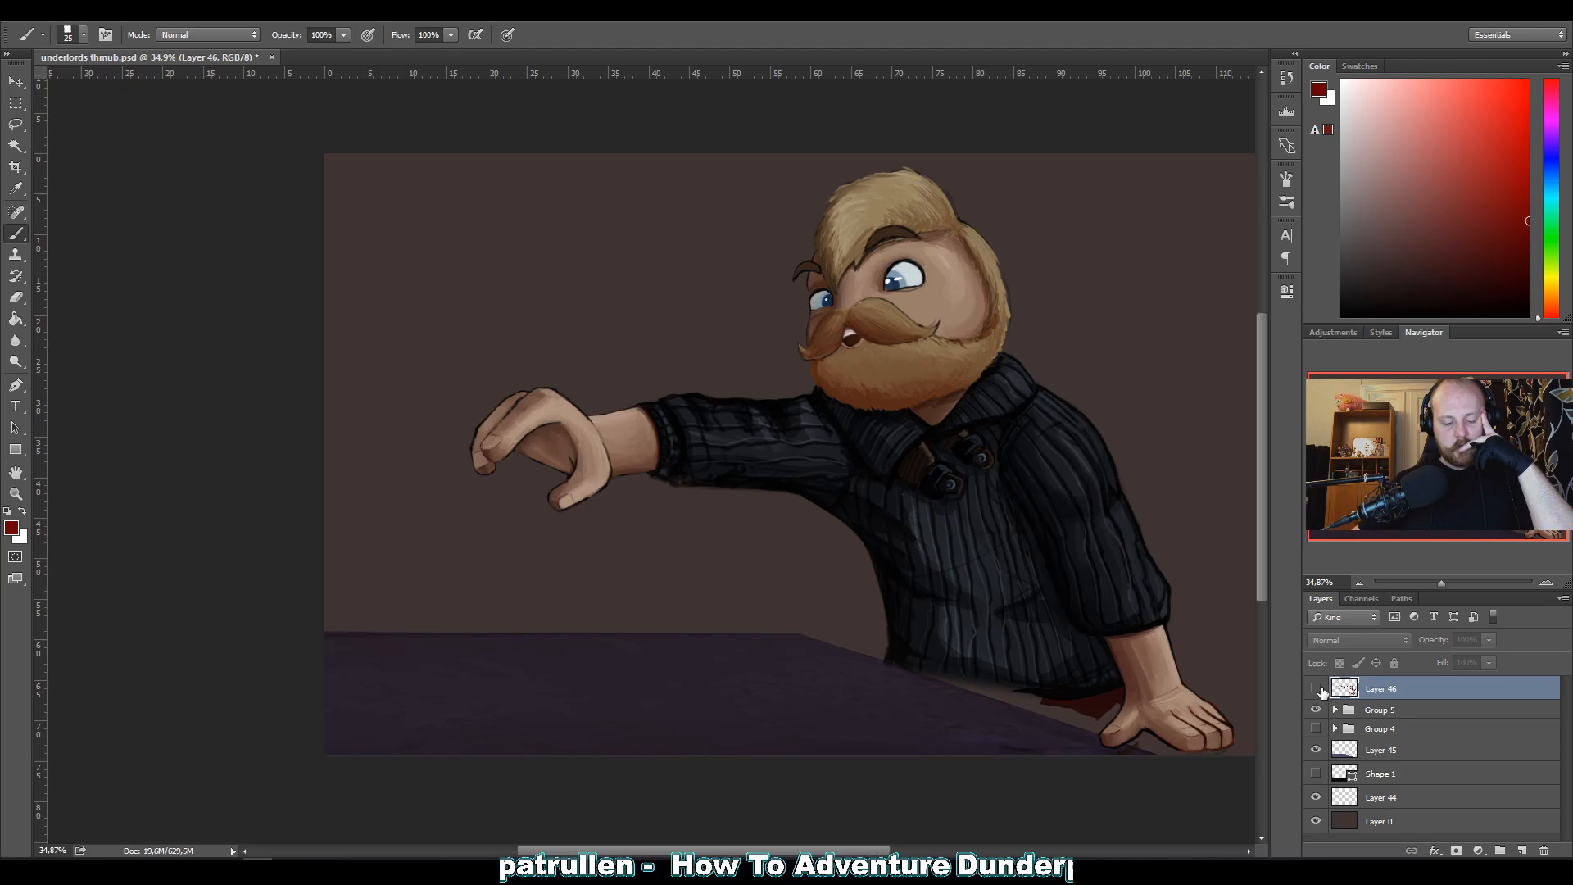
left_click(1317, 689)
left_click(1316, 689)
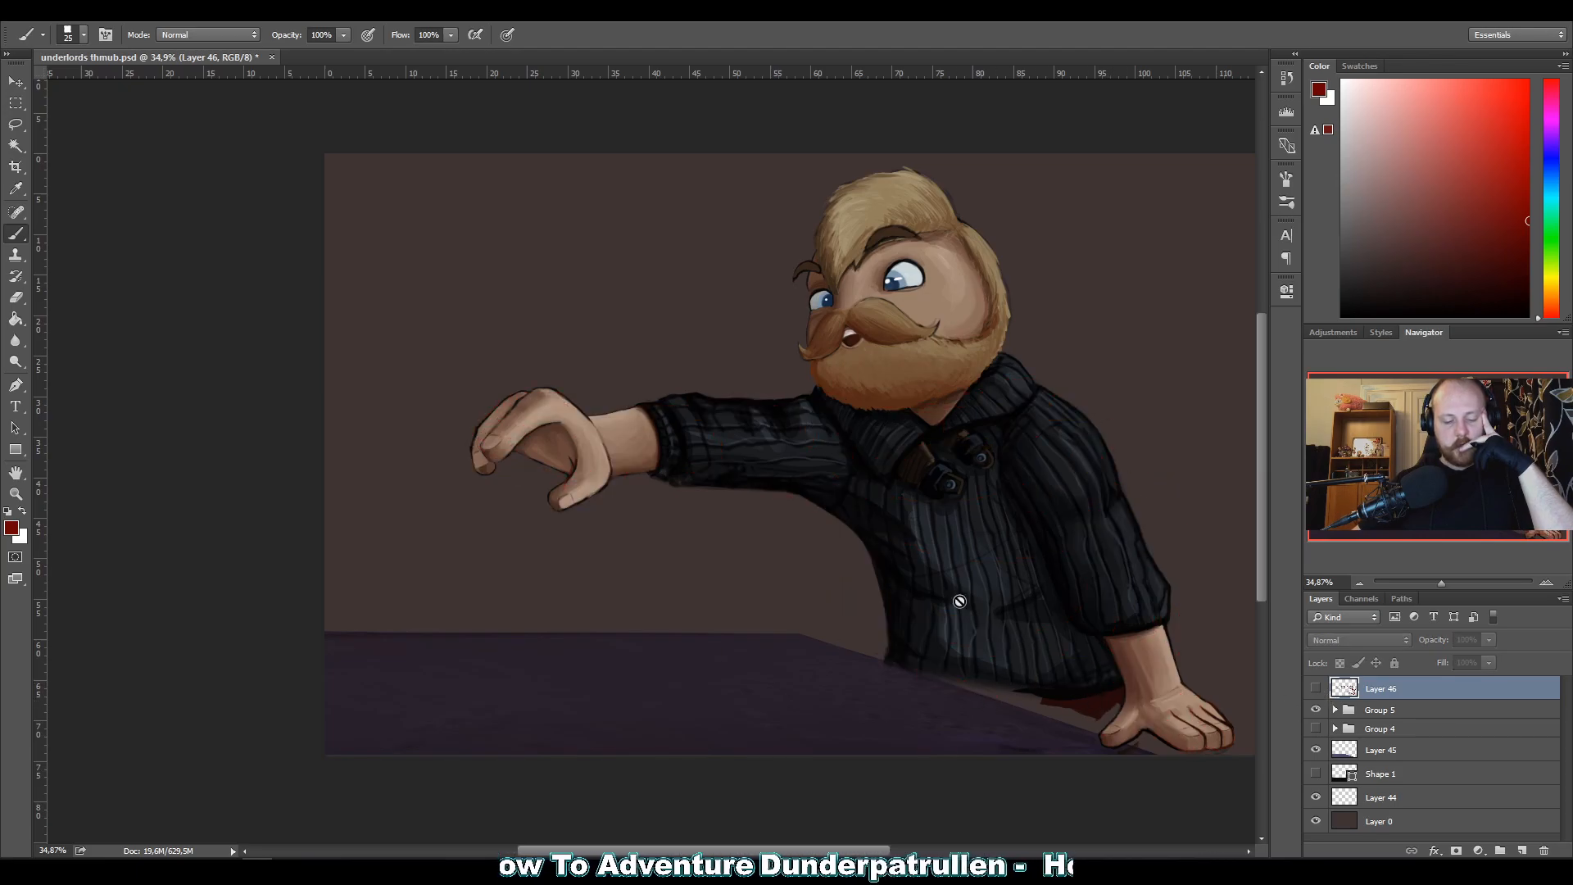
left_click(1317, 689)
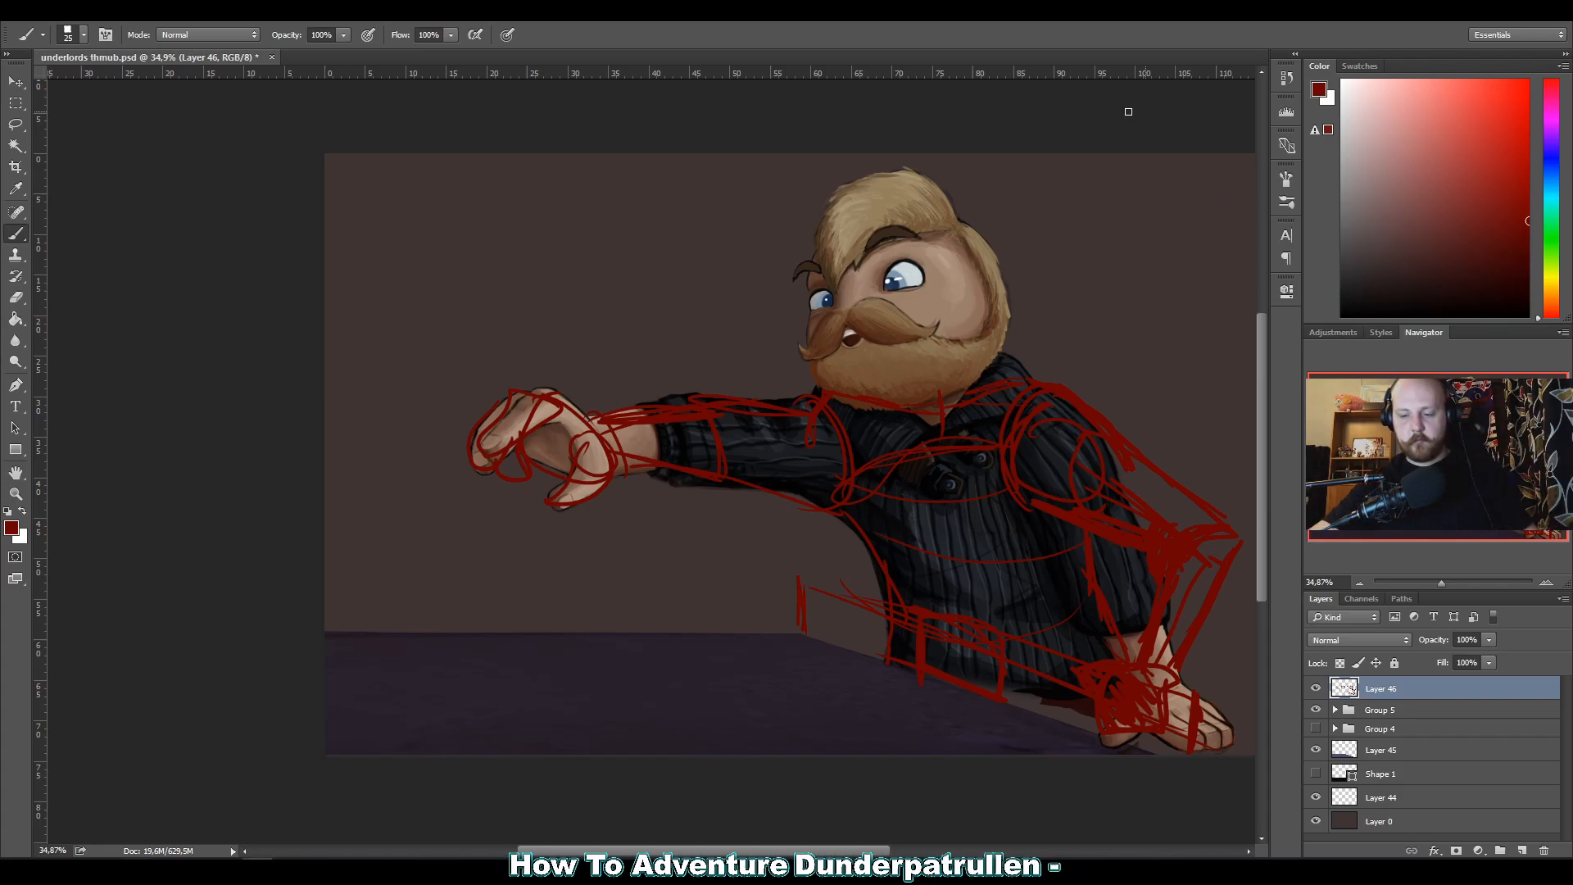
Lasso the body and arm construction lines on Layer 46 and delete them, keeping the table edge sketch.
key("l")
mouse_move(1082, 635)
left_mouse_down()
mouse_move(1079, 748)
mouse_move(1260, 713)
mouse_move(1221, 374)
mouse_move(871, 267)
mouse_move(640, 545)
mouse_move(815, 556)
mouse_move(881, 600)
mouse_move(983, 621)
mouse_move(1056, 672)
mouse_move(1073, 737)
left_mouse_up()
key("Delete")
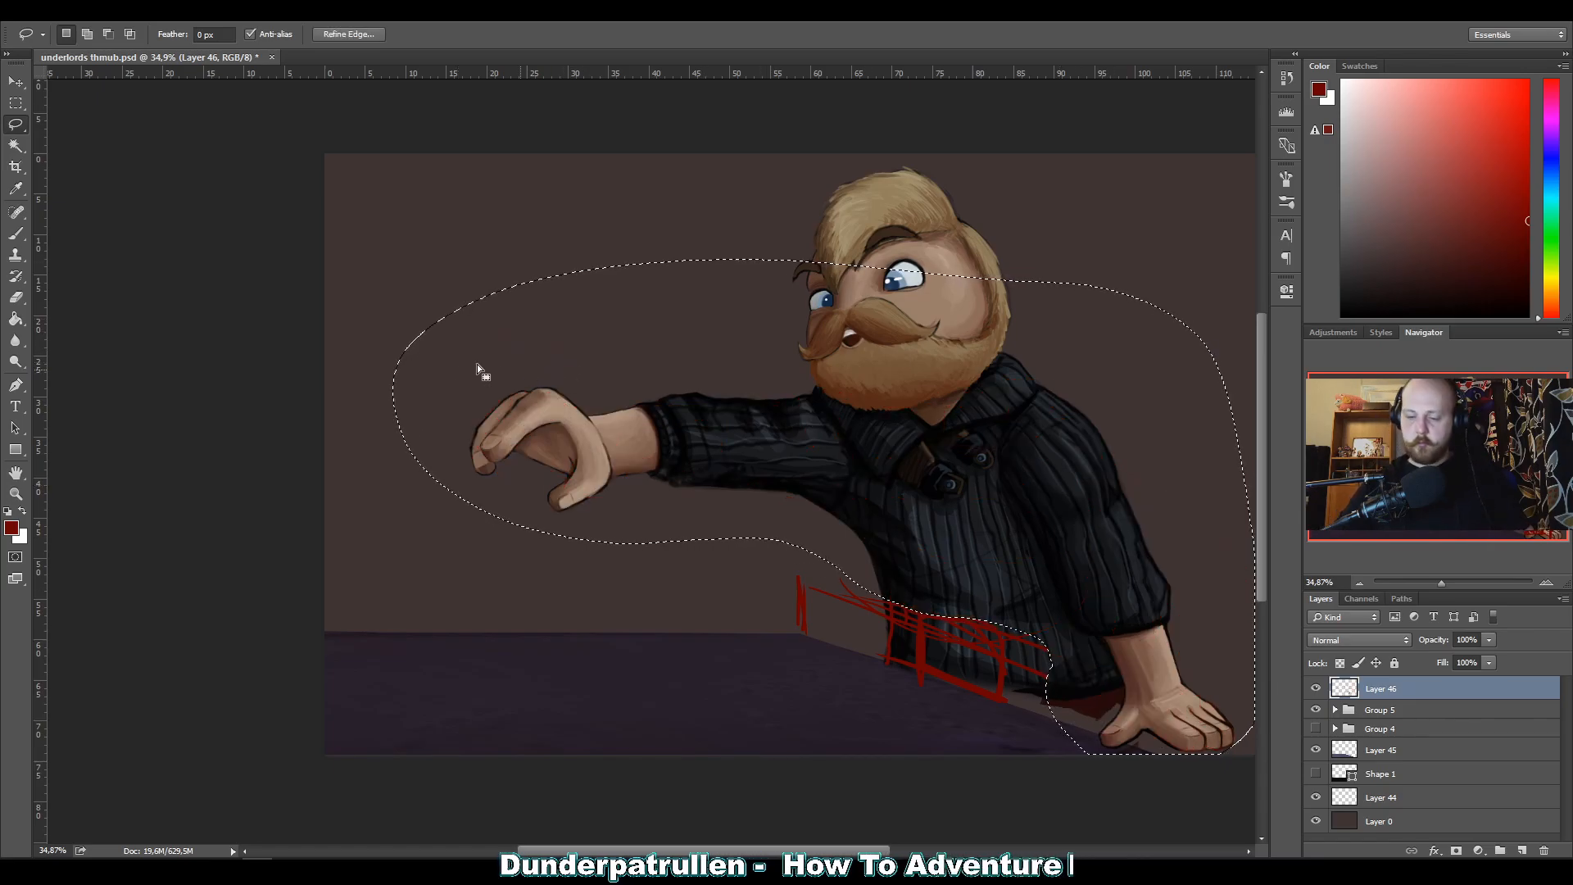
key("ctrl+d")
key("b")
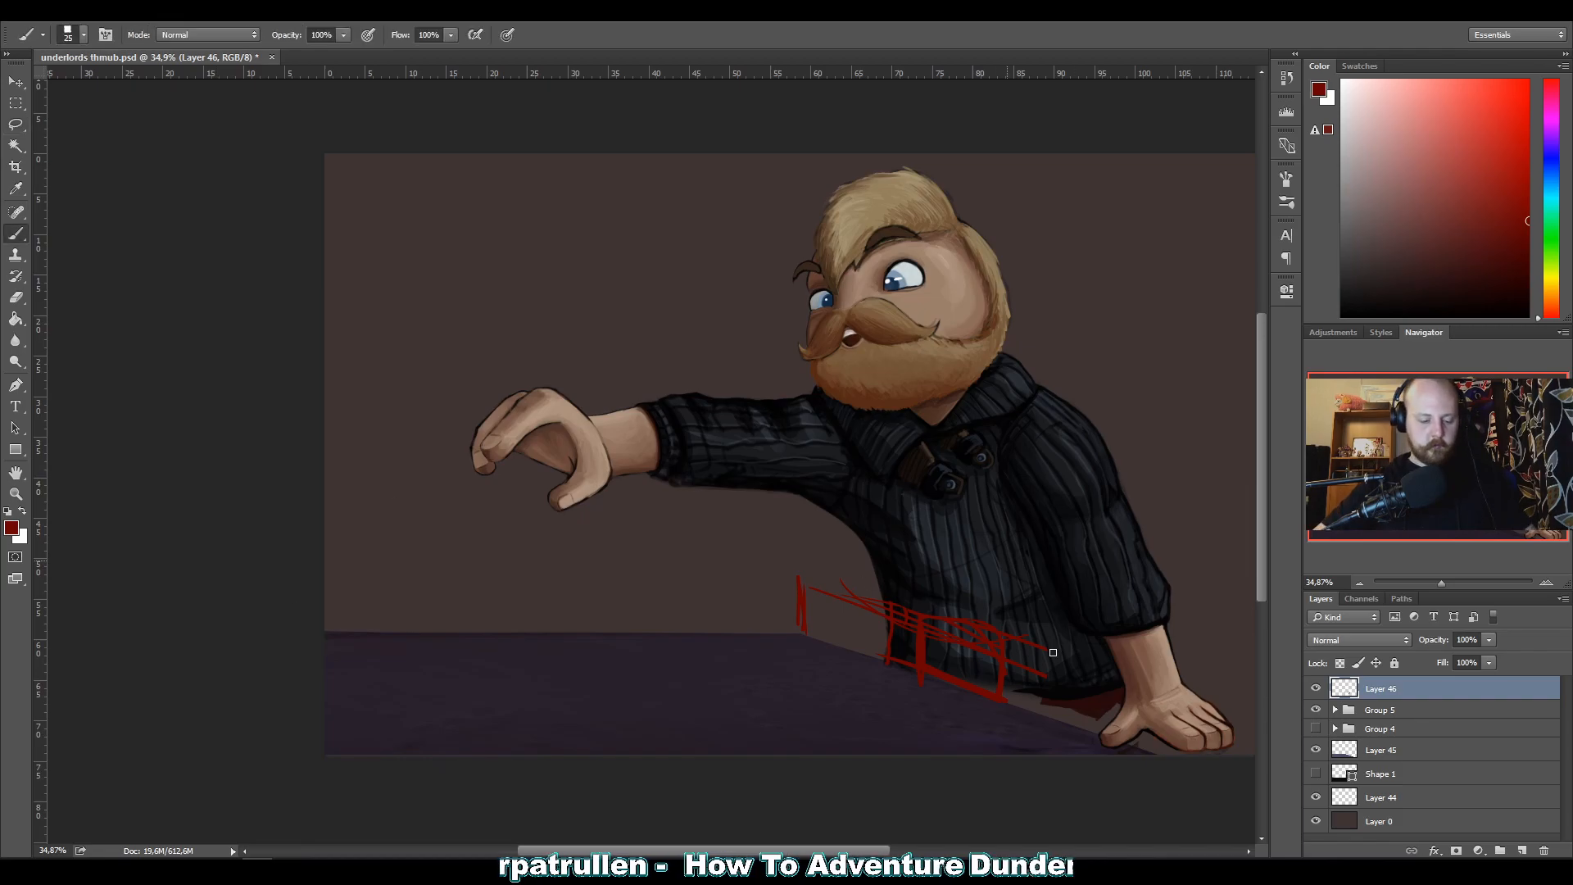
Sketch an end post beside the planted hand, a thick top rail along the raised edge and a knobbed corner post.
mouse_move(1081, 660)
left_mouse_down()
mouse_move(1075, 709)
mouse_move(1094, 731)
left_mouse_up()
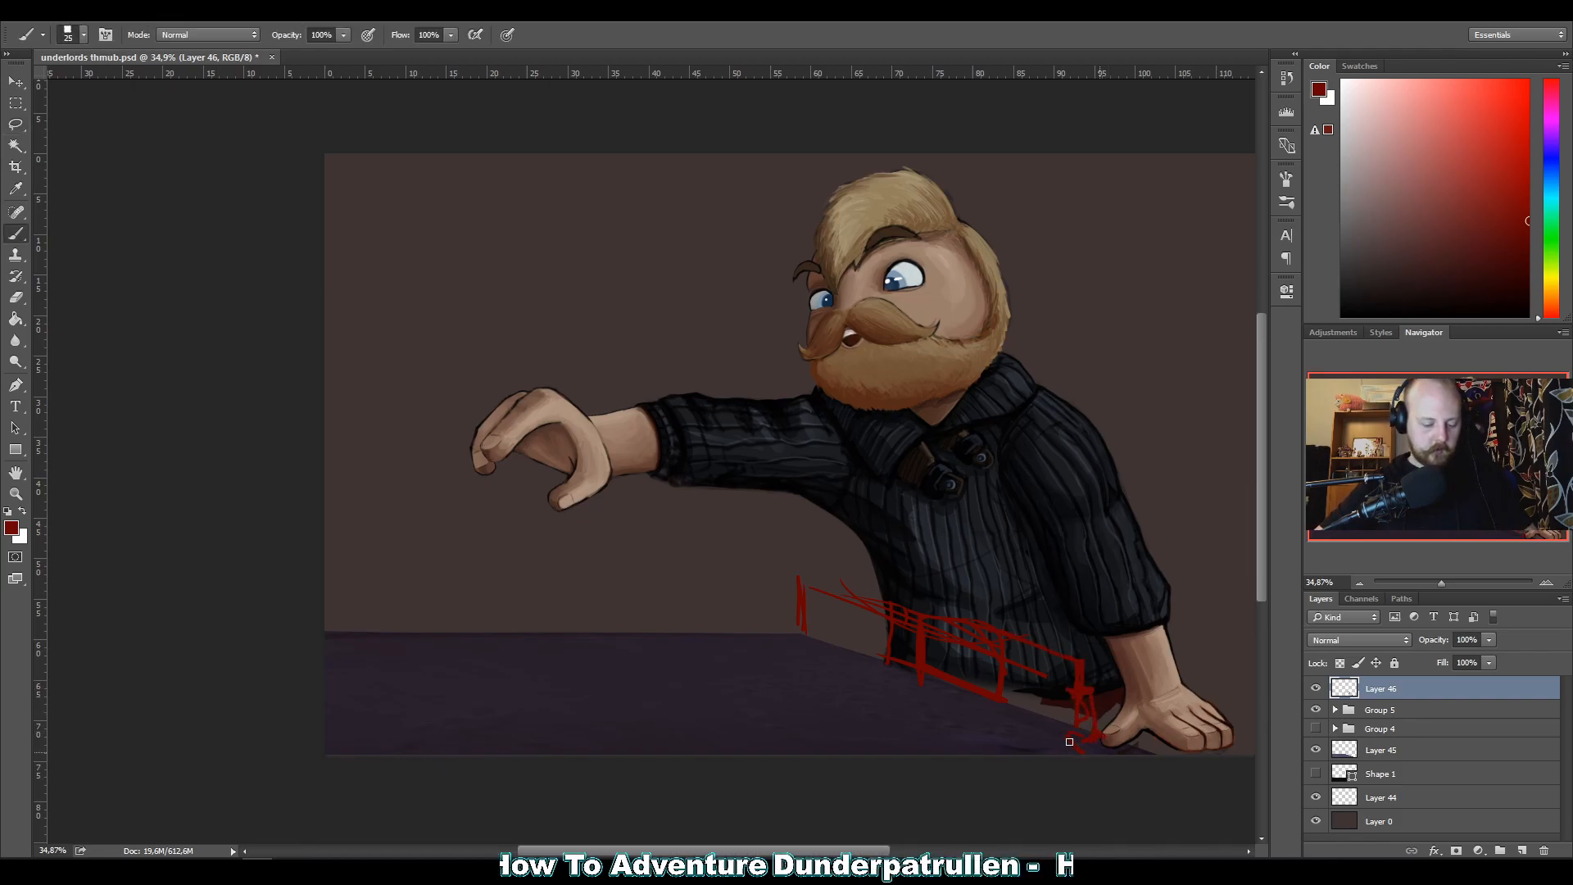
left_click_drag(1149, 742, 1179, 749)
left_click_drag(1102, 711, 1105, 669)
mouse_move(1020, 624)
left_mouse_down()
mouse_move(881, 584)
mouse_move(644, 562)
mouse_move(889, 585)
mouse_move(810, 567)
left_mouse_up()
left_click_drag(920, 598, 870, 599)
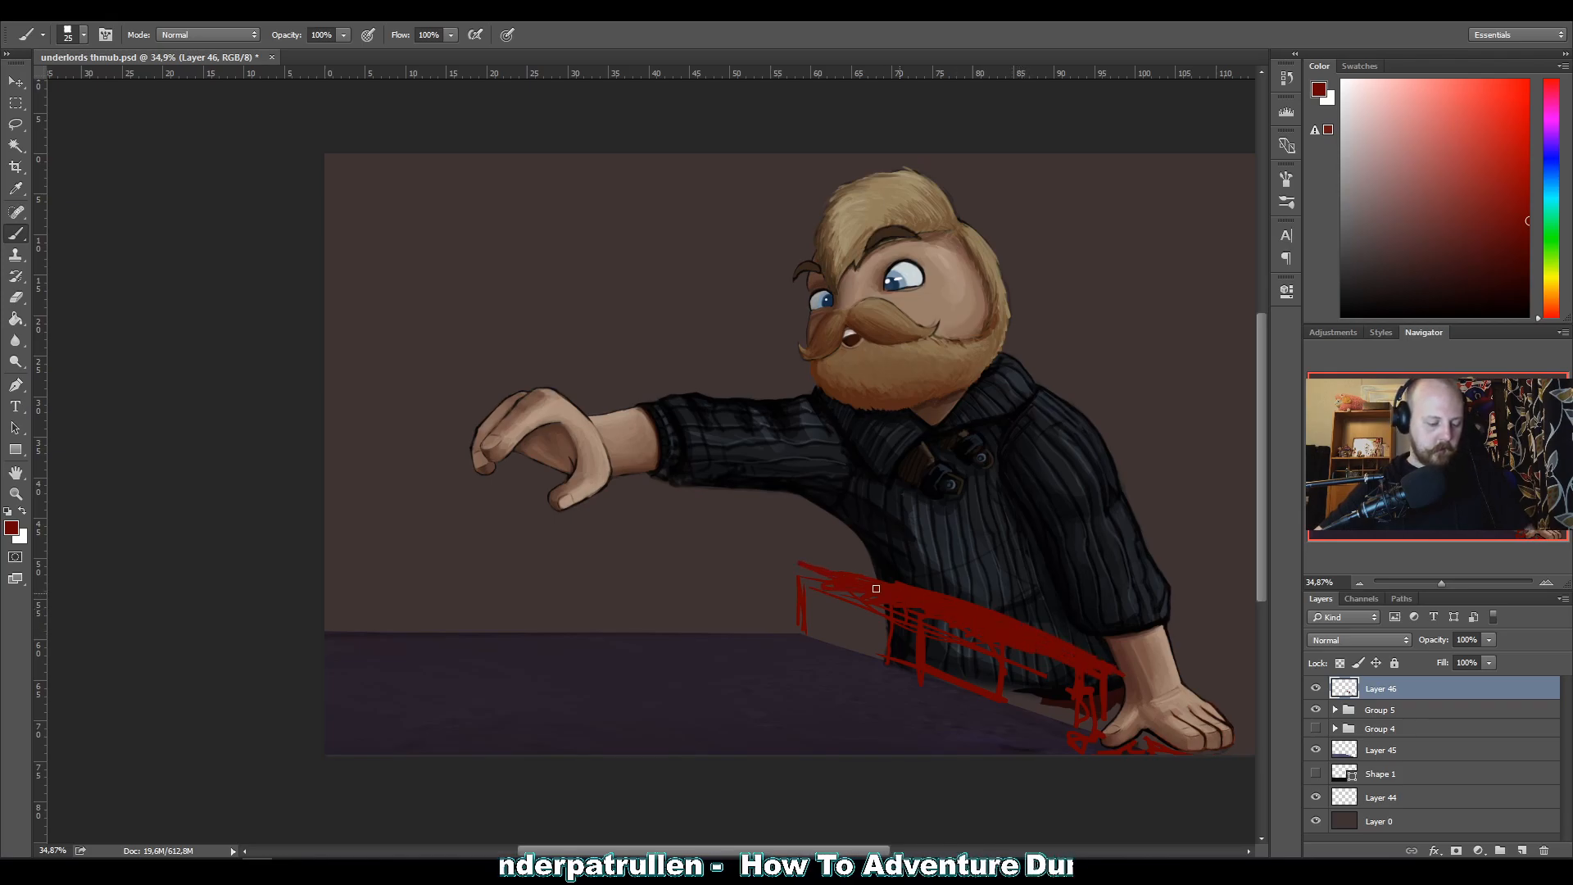
left_click_drag(805, 559, 831, 578)
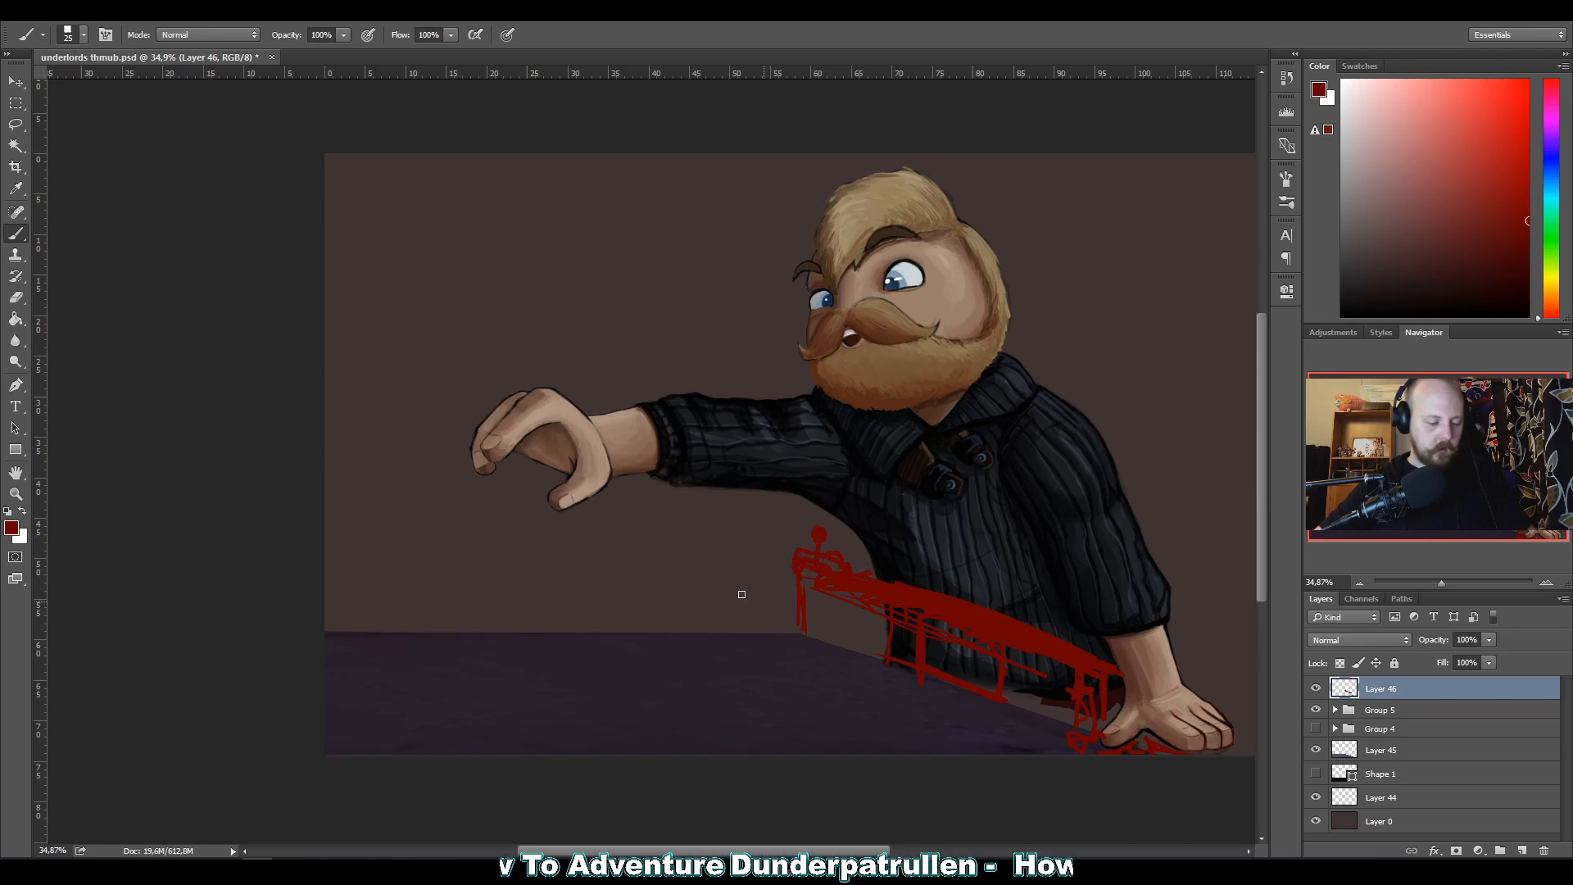
Sketch the far side of the raised table border with top and bottom rails, a corner post and panel dividers.
left_click_drag(784, 574, 435, 541)
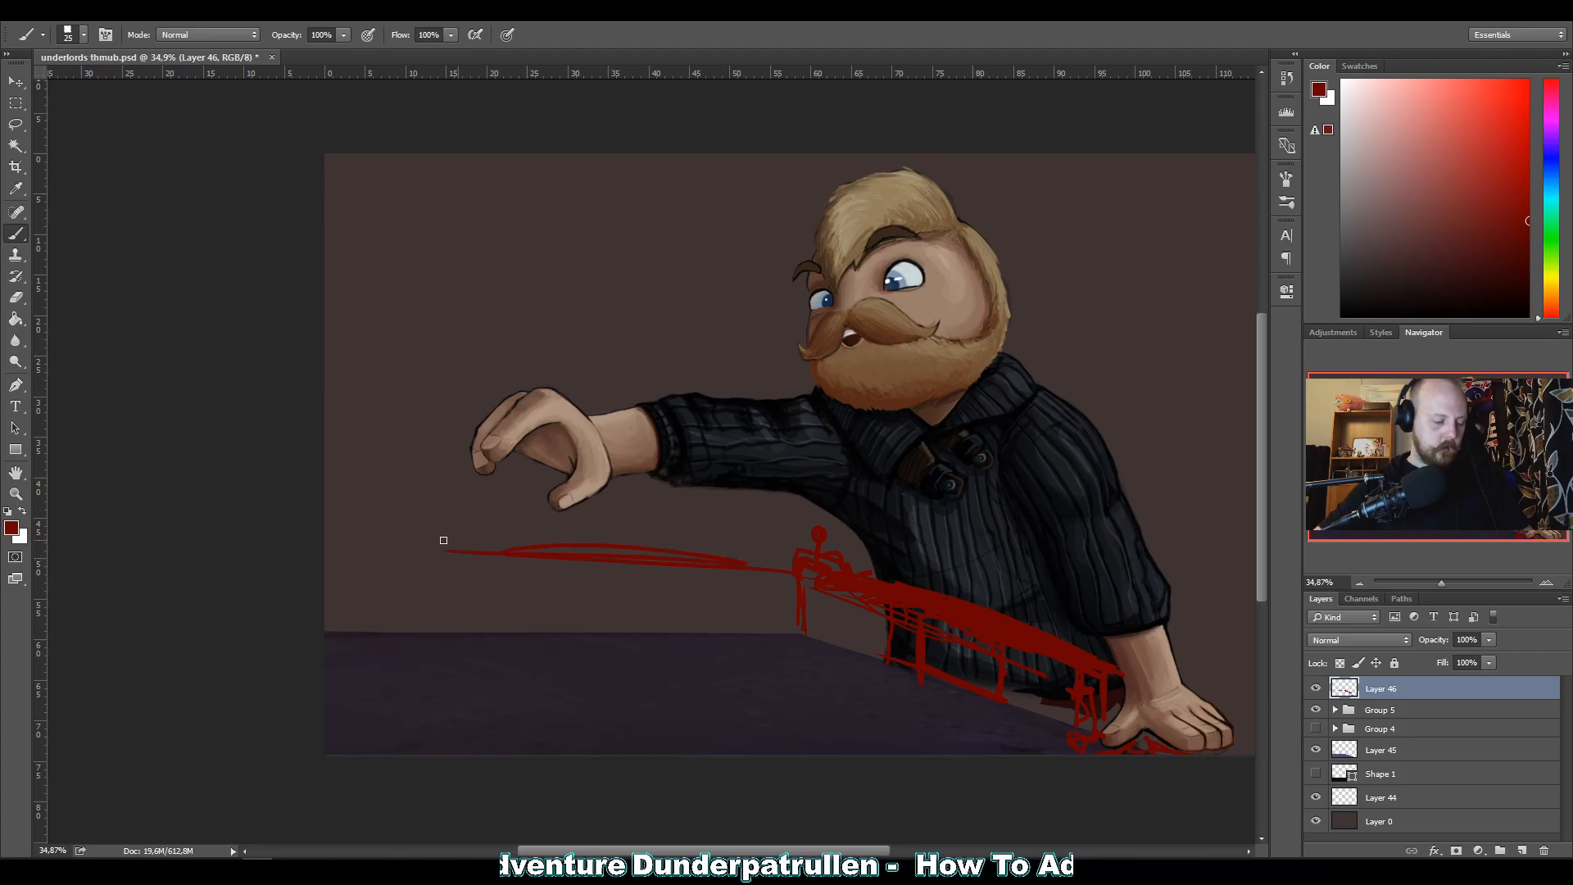
left_click_drag(535, 572, 650, 652)
left_click_drag(773, 573, 766, 647)
mouse_move(589, 563)
left_mouse_down()
mouse_move(563, 632)
mouse_move(594, 643)
left_mouse_up()
left_click_drag(606, 625, 773, 616)
left_click_drag(551, 628, 565, 617)
Strengthen the bottom and top rails of the border section running from the corner to the planted hand.
mouse_move(793, 636)
left_mouse_down()
mouse_move(468, 634)
mouse_move(721, 642)
mouse_move(647, 576)
mouse_move(1094, 738)
left_mouse_up()
left_click_drag(823, 638, 1139, 755)
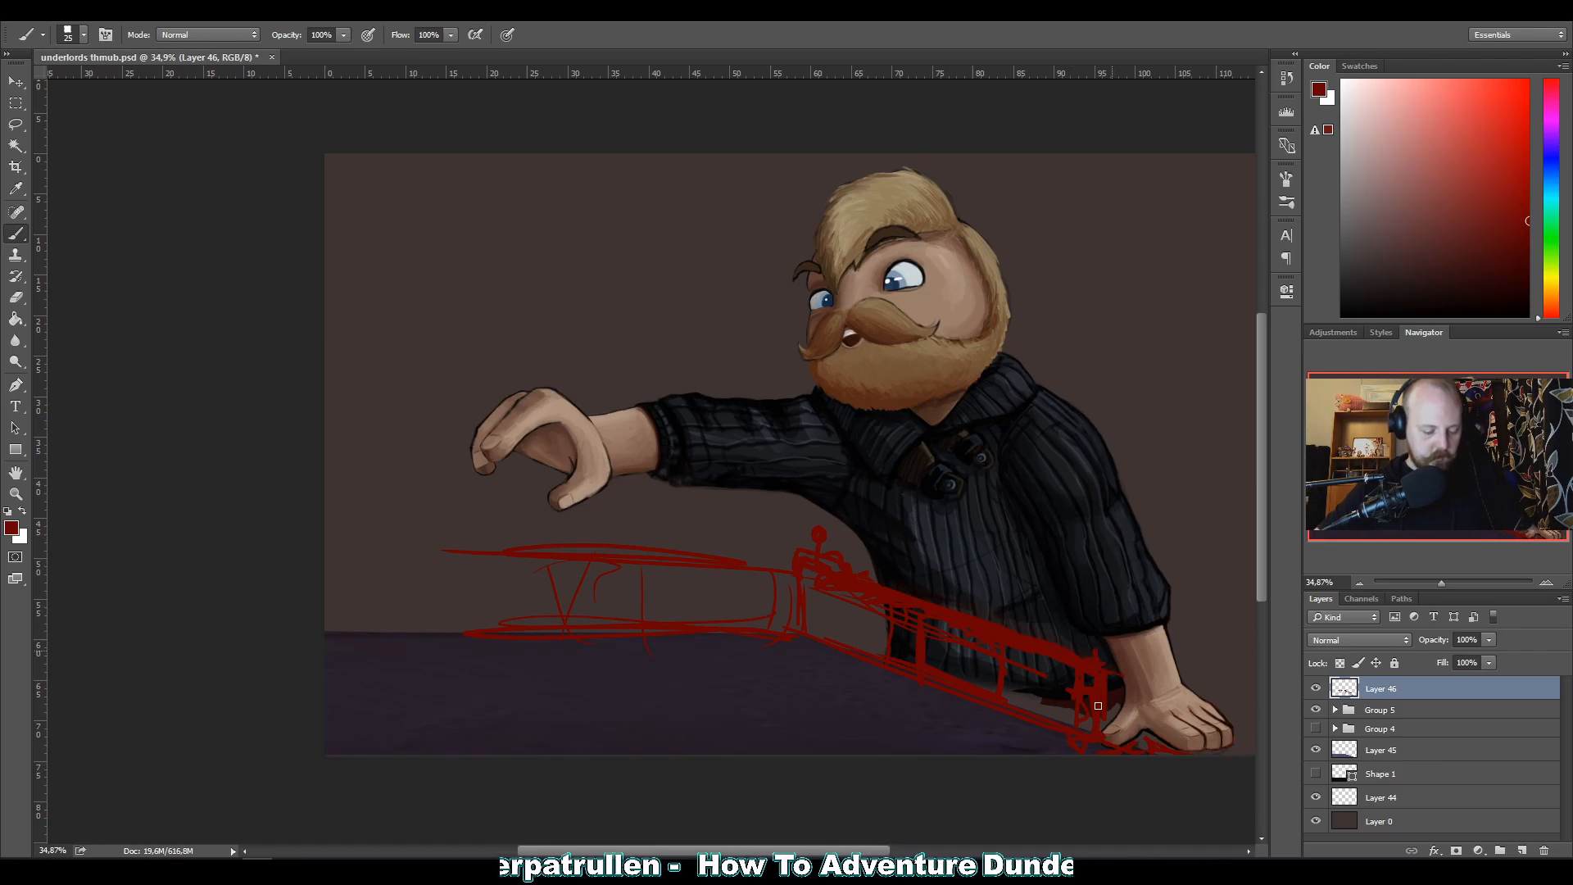
left_click_drag(1000, 631, 899, 594)
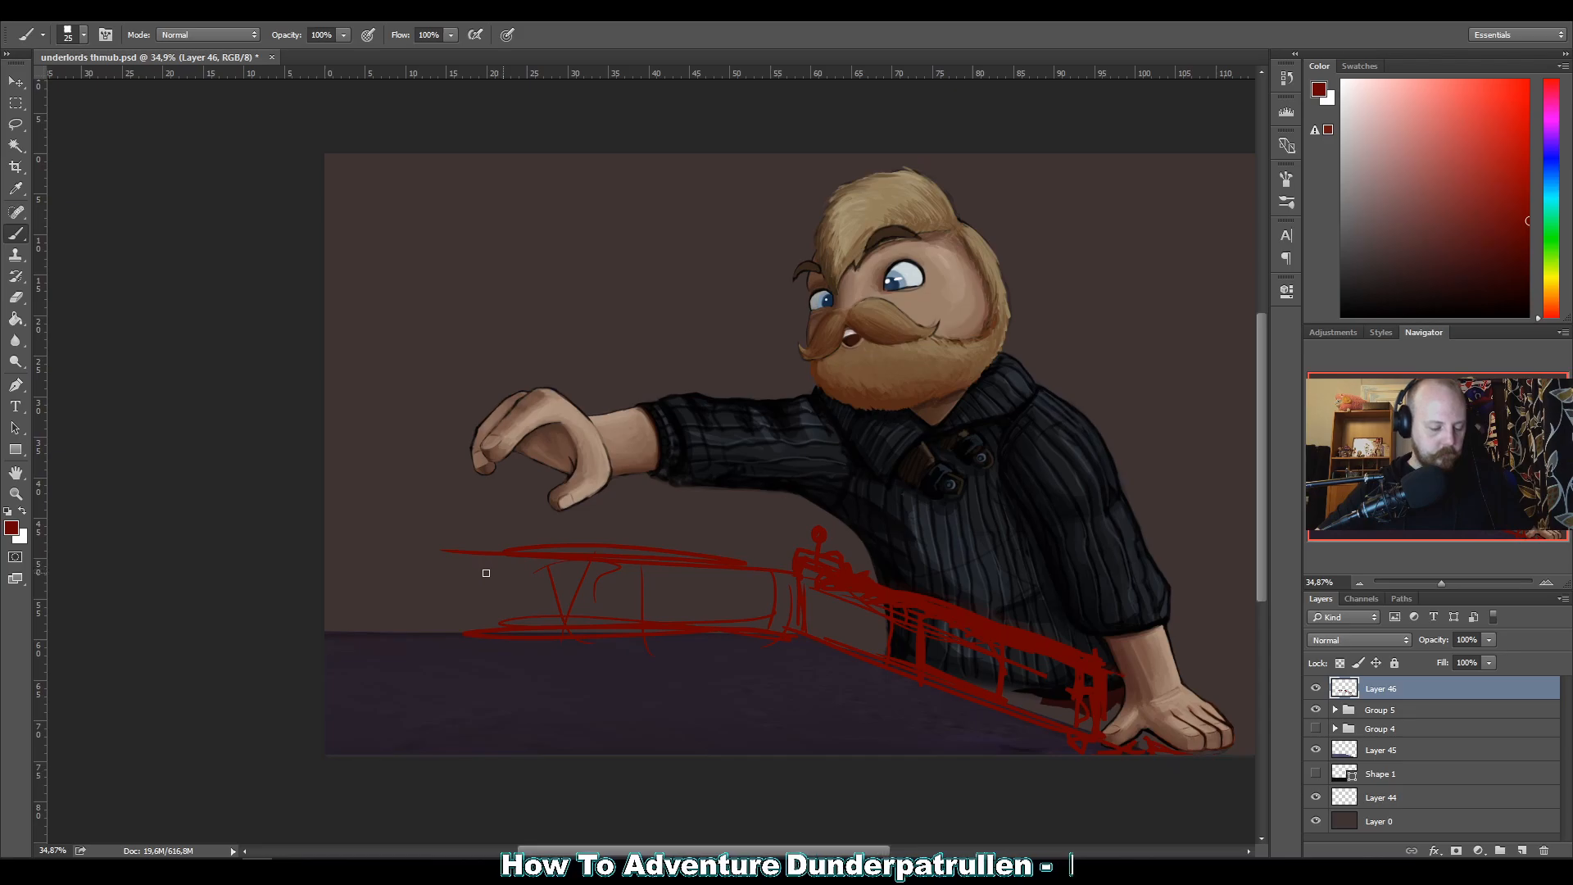
Delete the purple stone tabletop on Layer 45 and the black Shape 1 layer.
left_click_drag(1342, 751, 1543, 849)
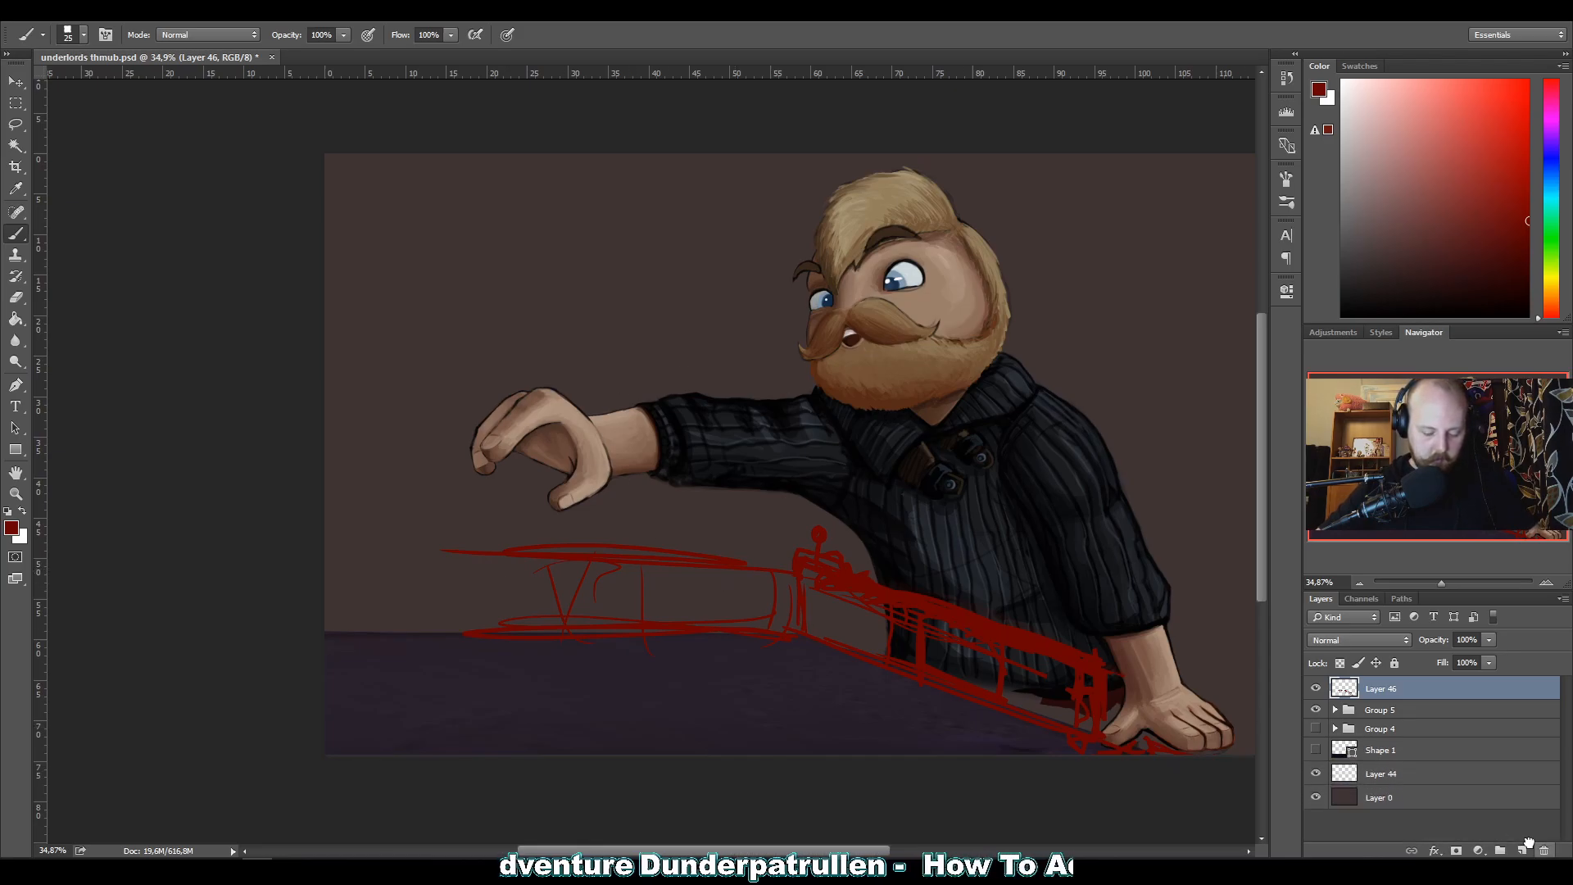
left_click(1315, 749)
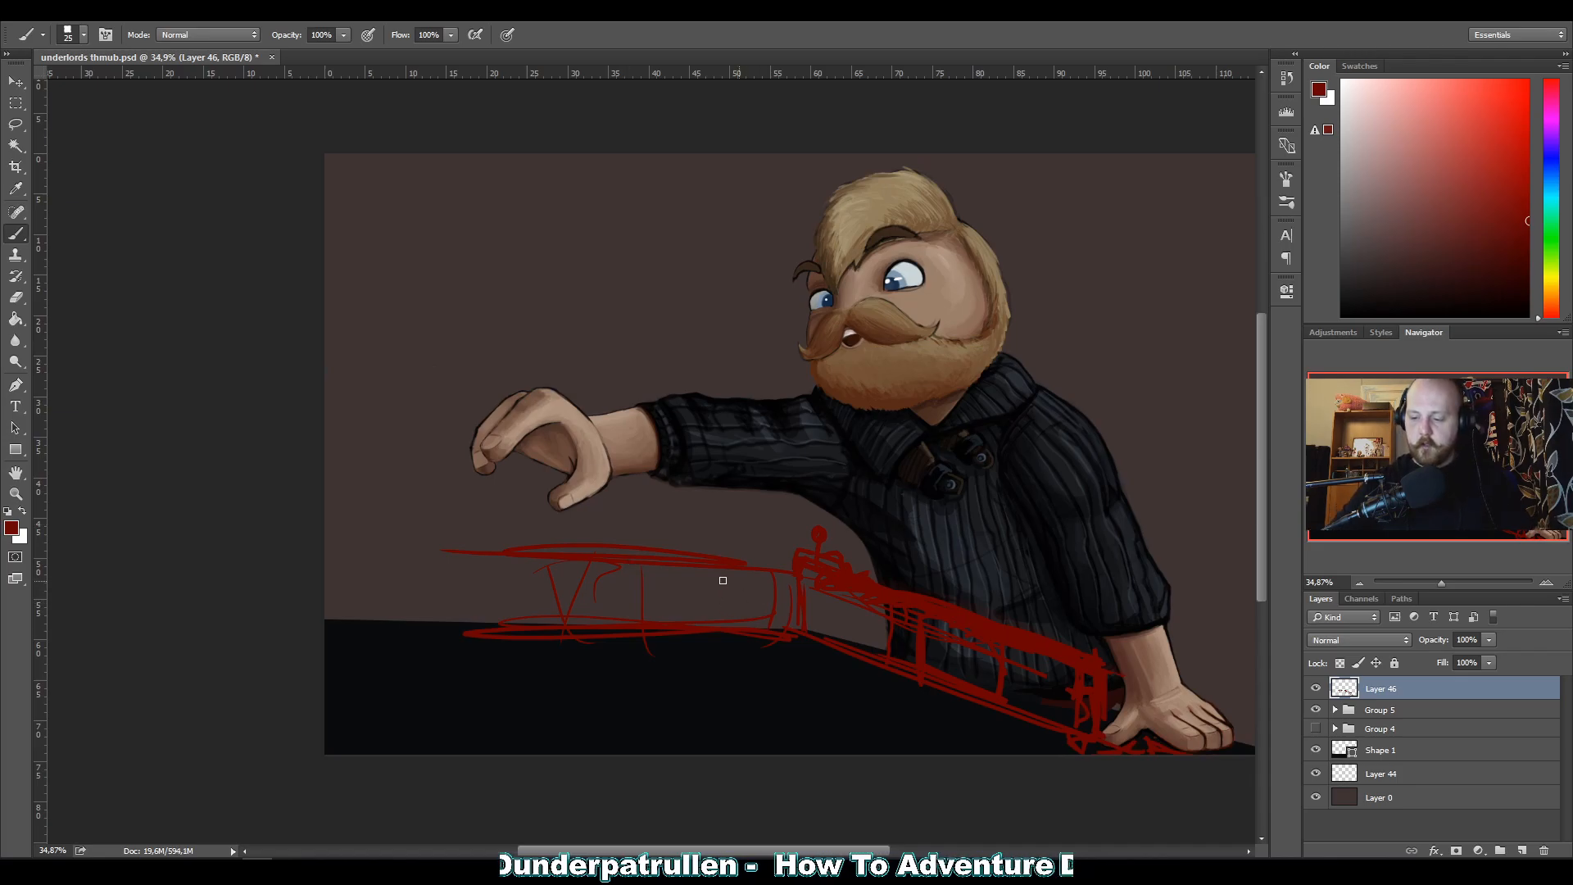
left_click_drag(1352, 752, 1540, 850)
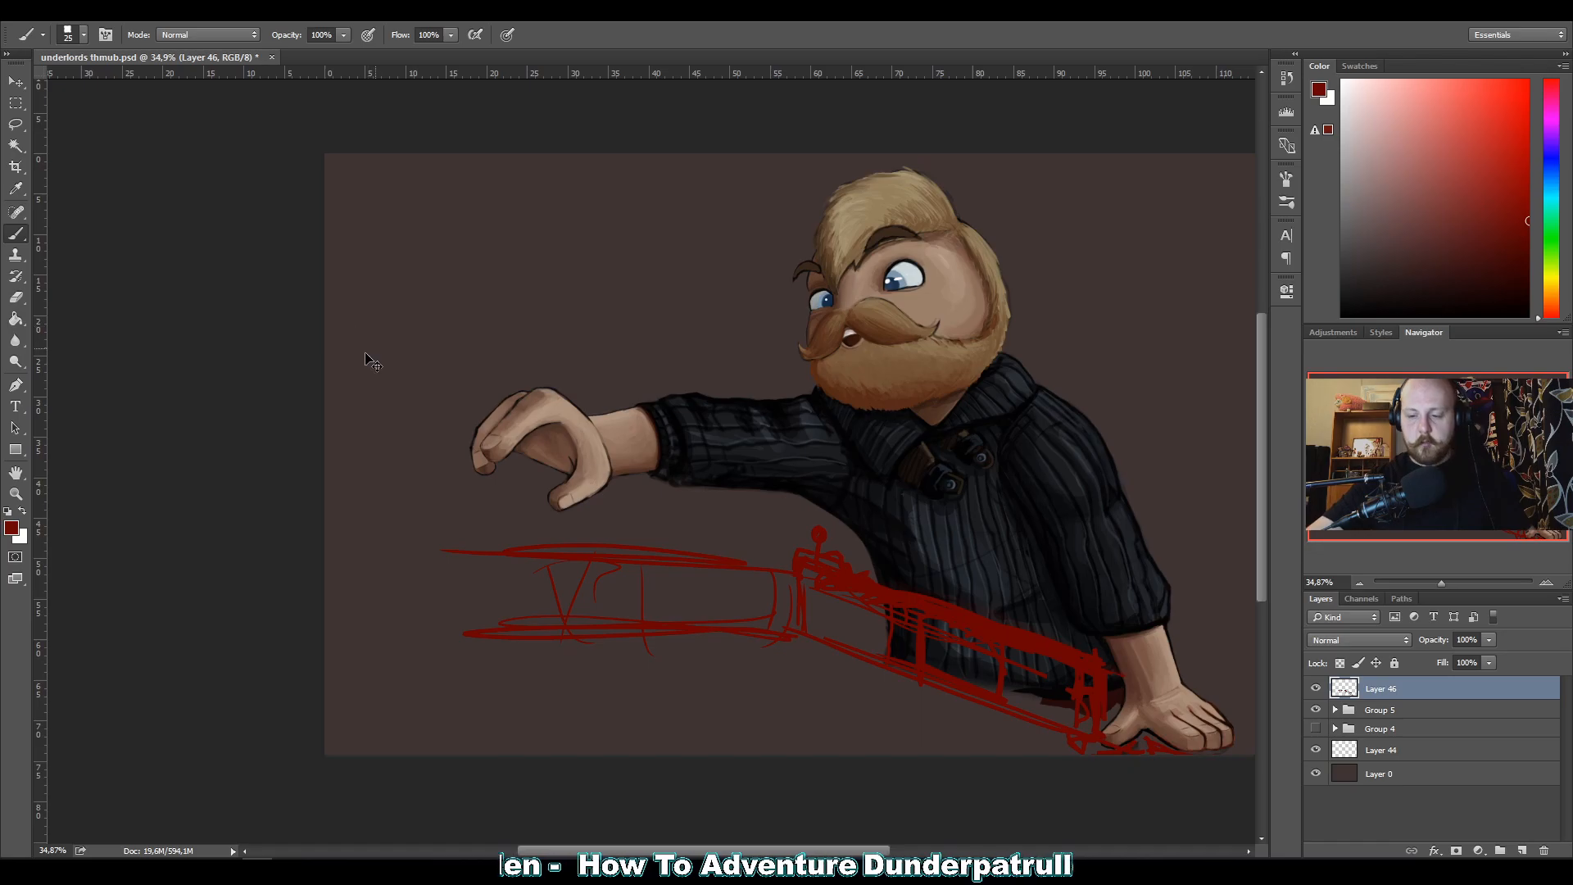
Rotate the whole table border sketch slightly counterclockwise and move it down with Free Transform.
key("ctrl+t")
mouse_move(353, 458)
left_mouse_down()
mouse_move(348, 536)
mouse_move(412, 552)
left_mouse_up()
mouse_move(881, 630)
left_mouse_down()
mouse_move(895, 666)
mouse_move(882, 666)
left_mouse_up()
key("Escape")
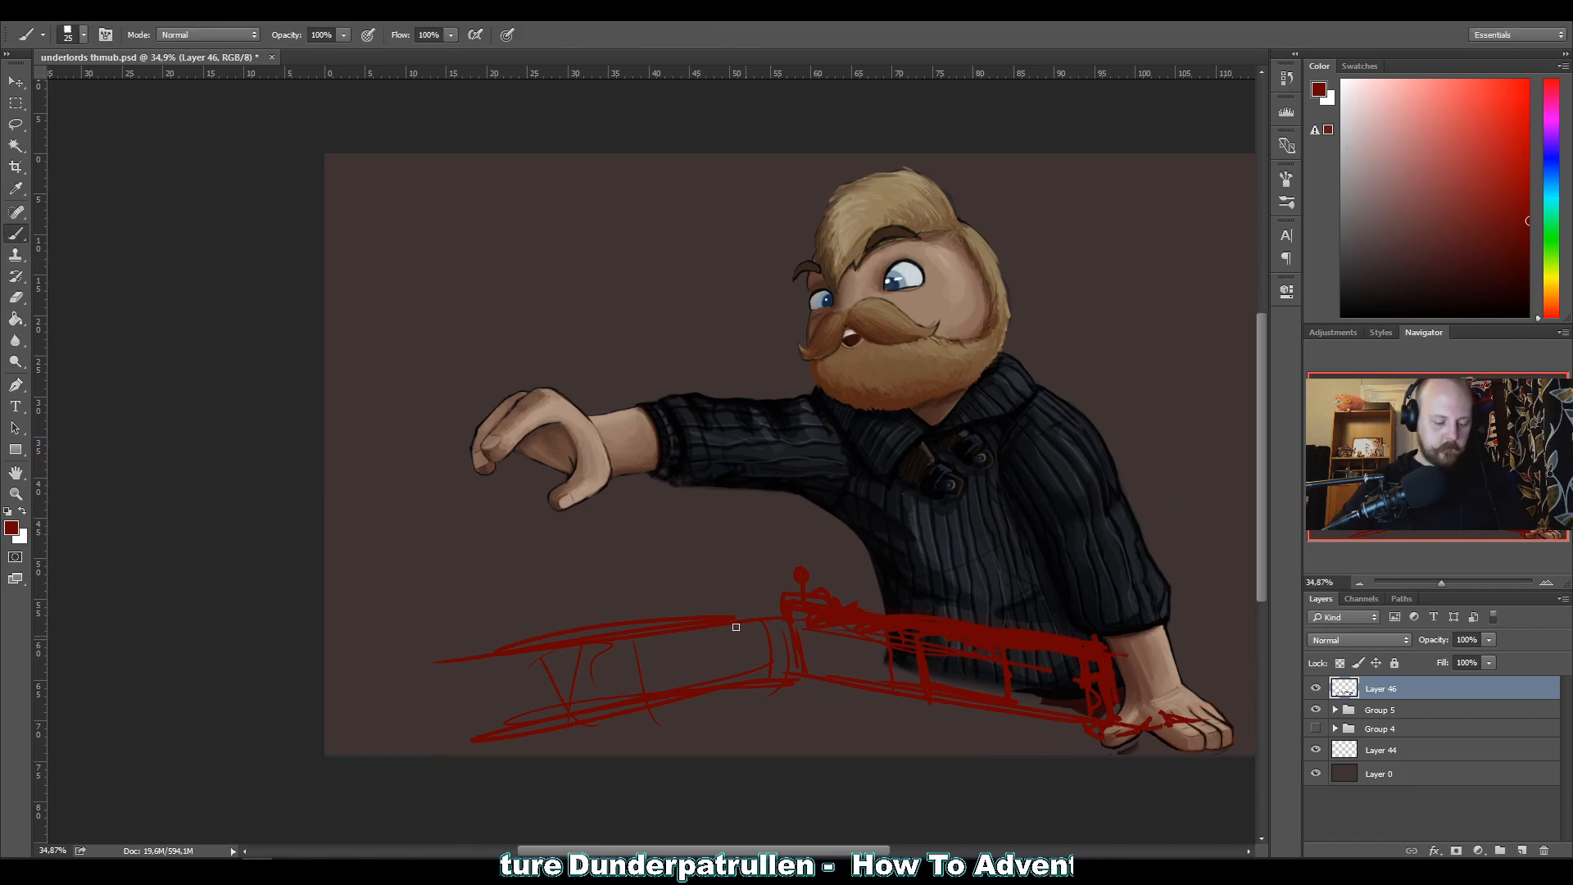
Lasso the far border section below the outstretched hand and rotate it clockwise until its rails run nearly level.
key("l")
mouse_move(754, 603)
left_mouse_down()
mouse_move(801, 655)
mouse_move(565, 753)
mouse_move(573, 524)
mouse_move(766, 592)
left_mouse_up()
key("ctrl+t")
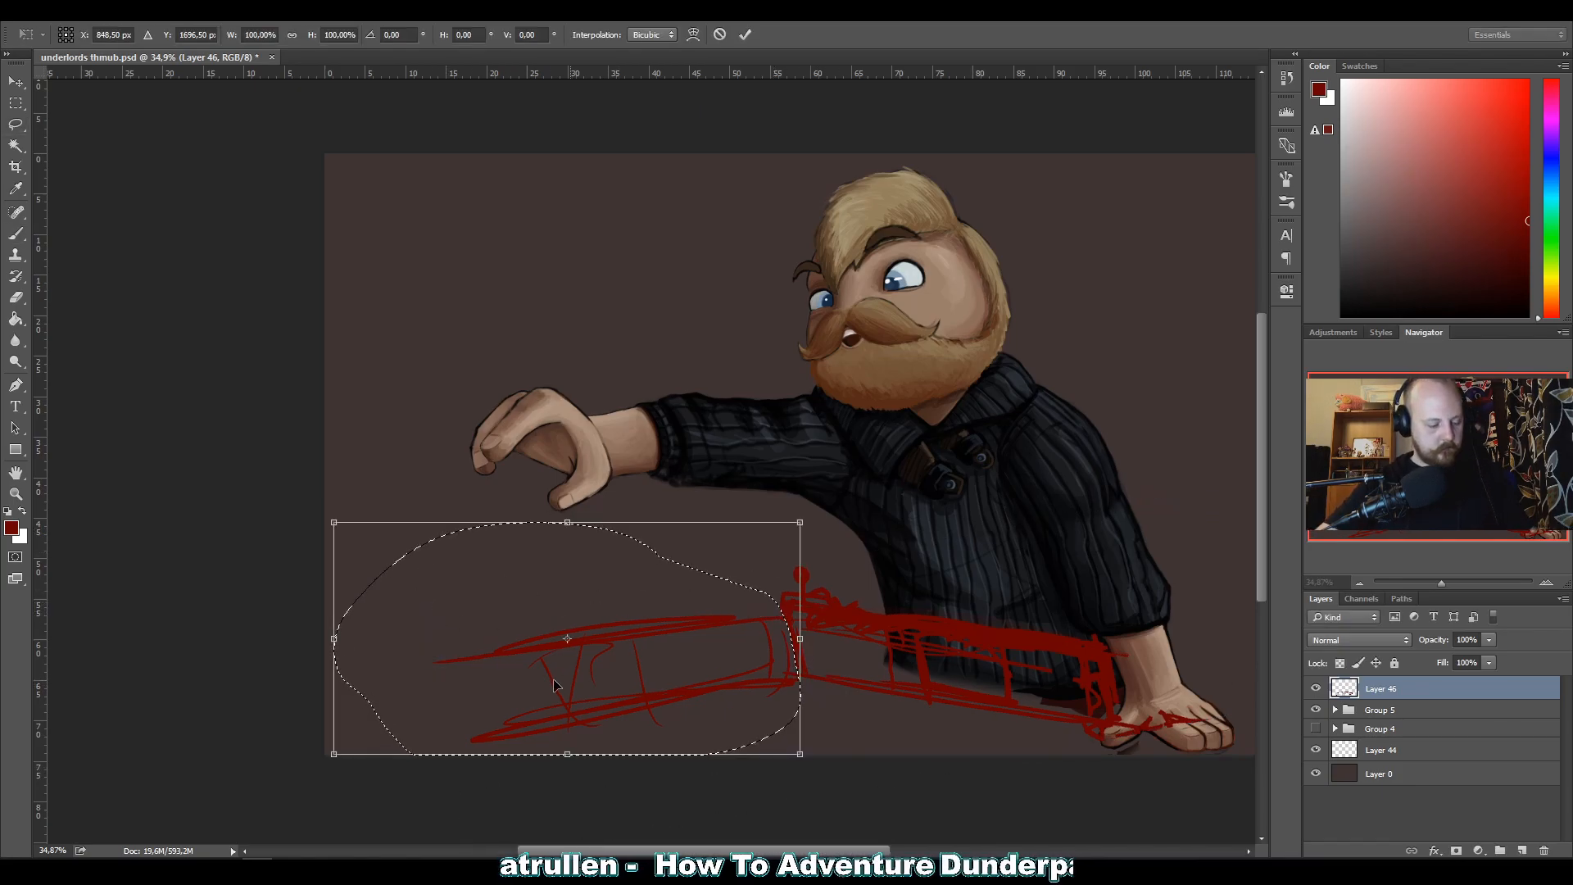
left_click_drag(774, 660, 781, 653)
mouse_move(312, 496)
left_mouse_down()
mouse_move(368, 422)
mouse_move(354, 437)
left_mouse_up()
key("Return")
key("ctrl+d")
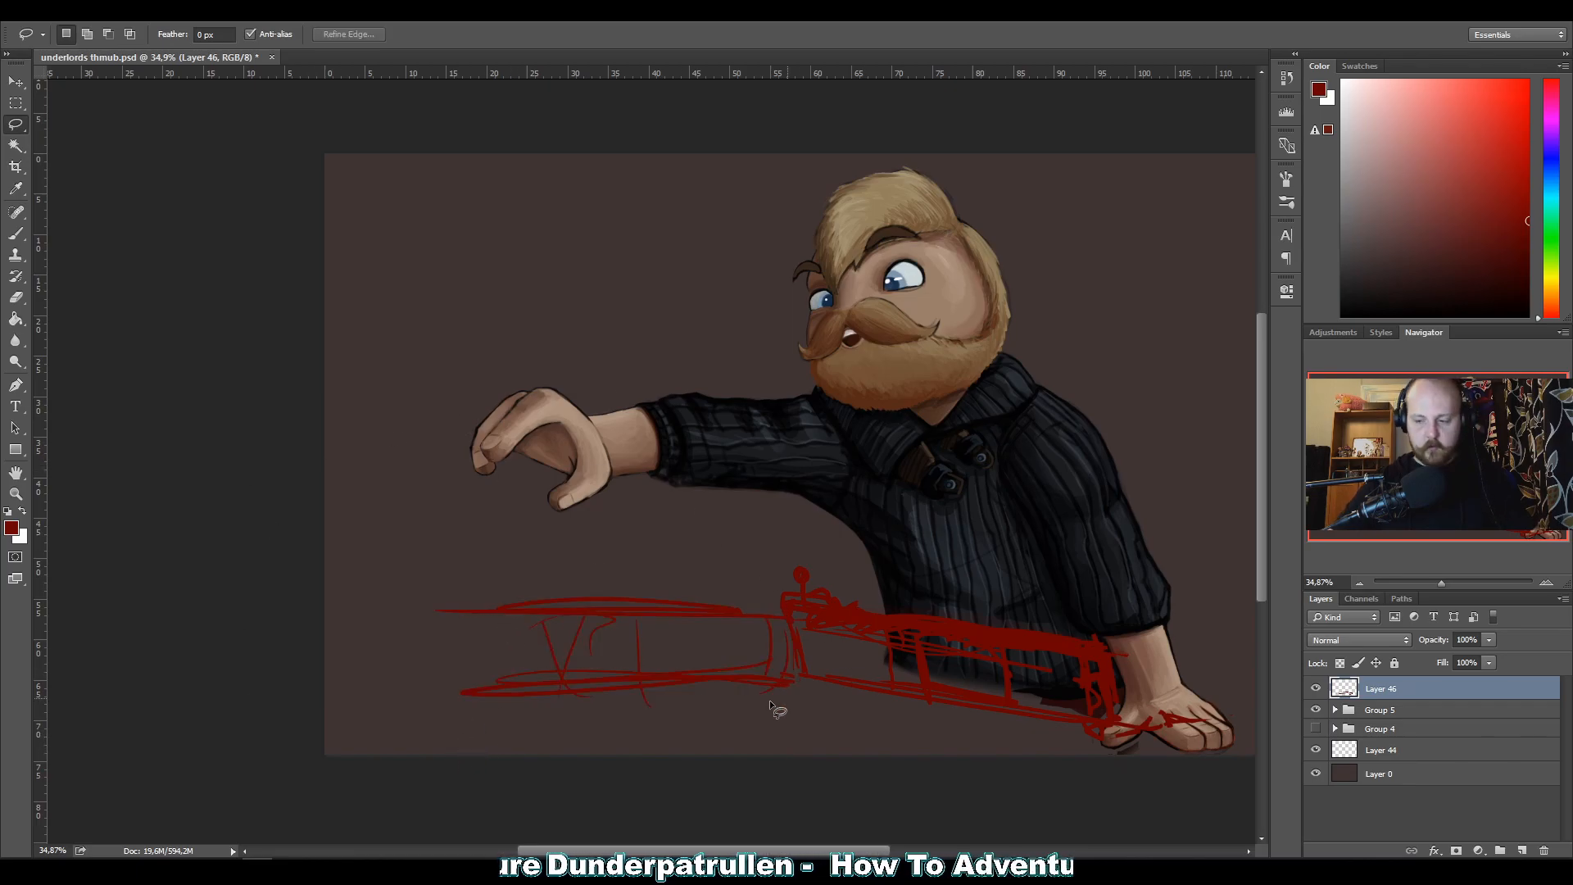
Lasso the border section by the planted hand and skew its upper edge to the right, then deselect it.
mouse_move(804, 701)
left_mouse_down()
mouse_move(773, 544)
mouse_move(982, 579)
mouse_move(1179, 638)
mouse_move(1071, 788)
mouse_move(739, 750)
left_mouse_up()
key("ctrl+t")
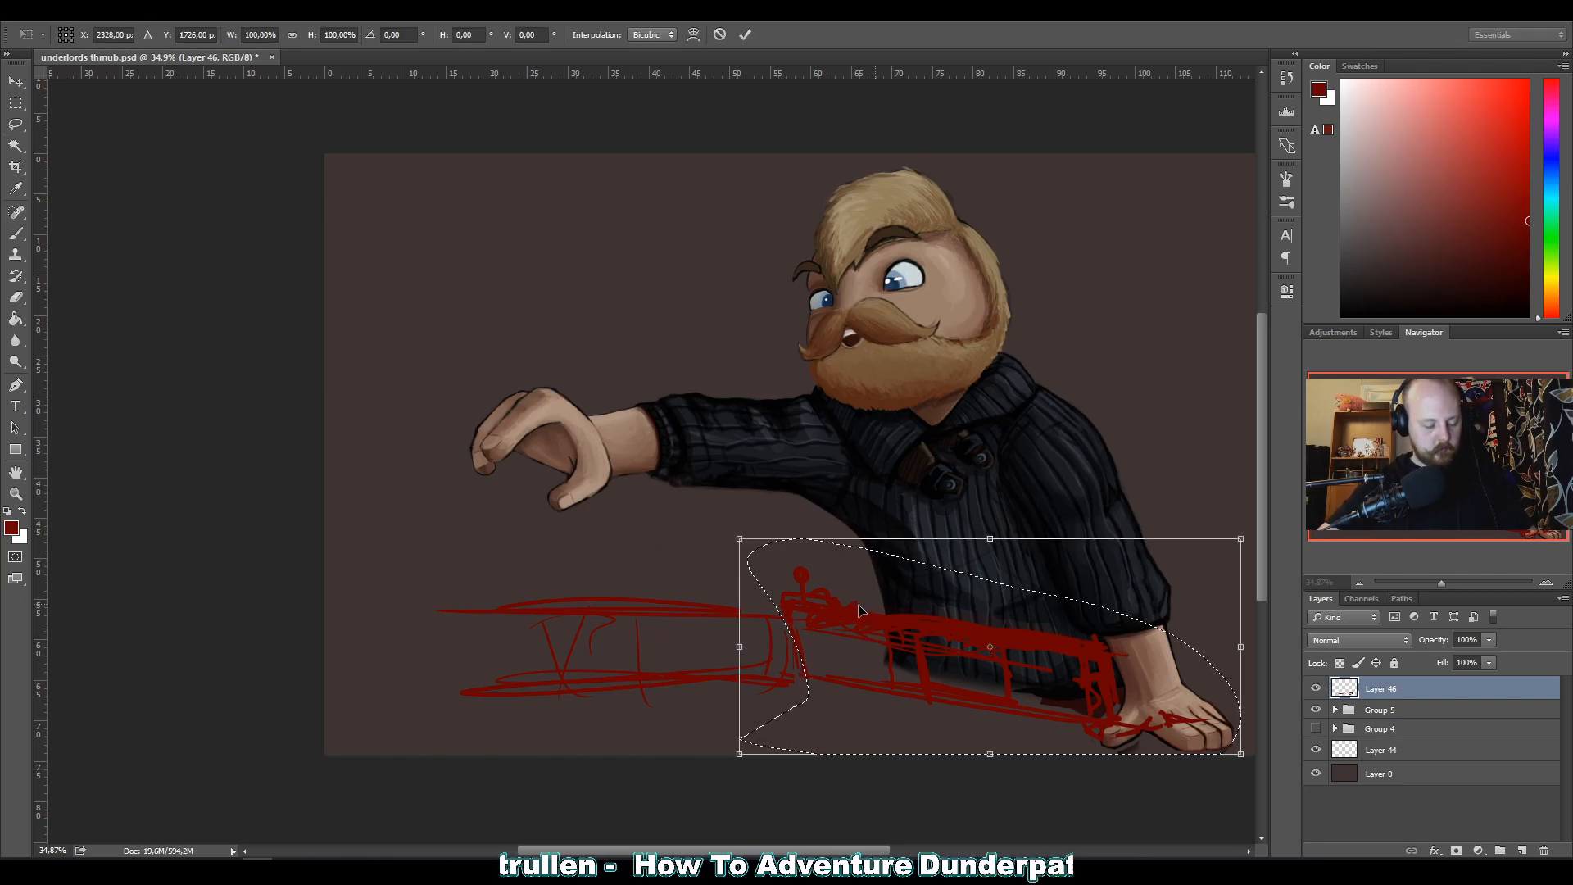
right_click(865, 337)
left_click(895, 405)
left_click_drag(990, 539, 1027, 539)
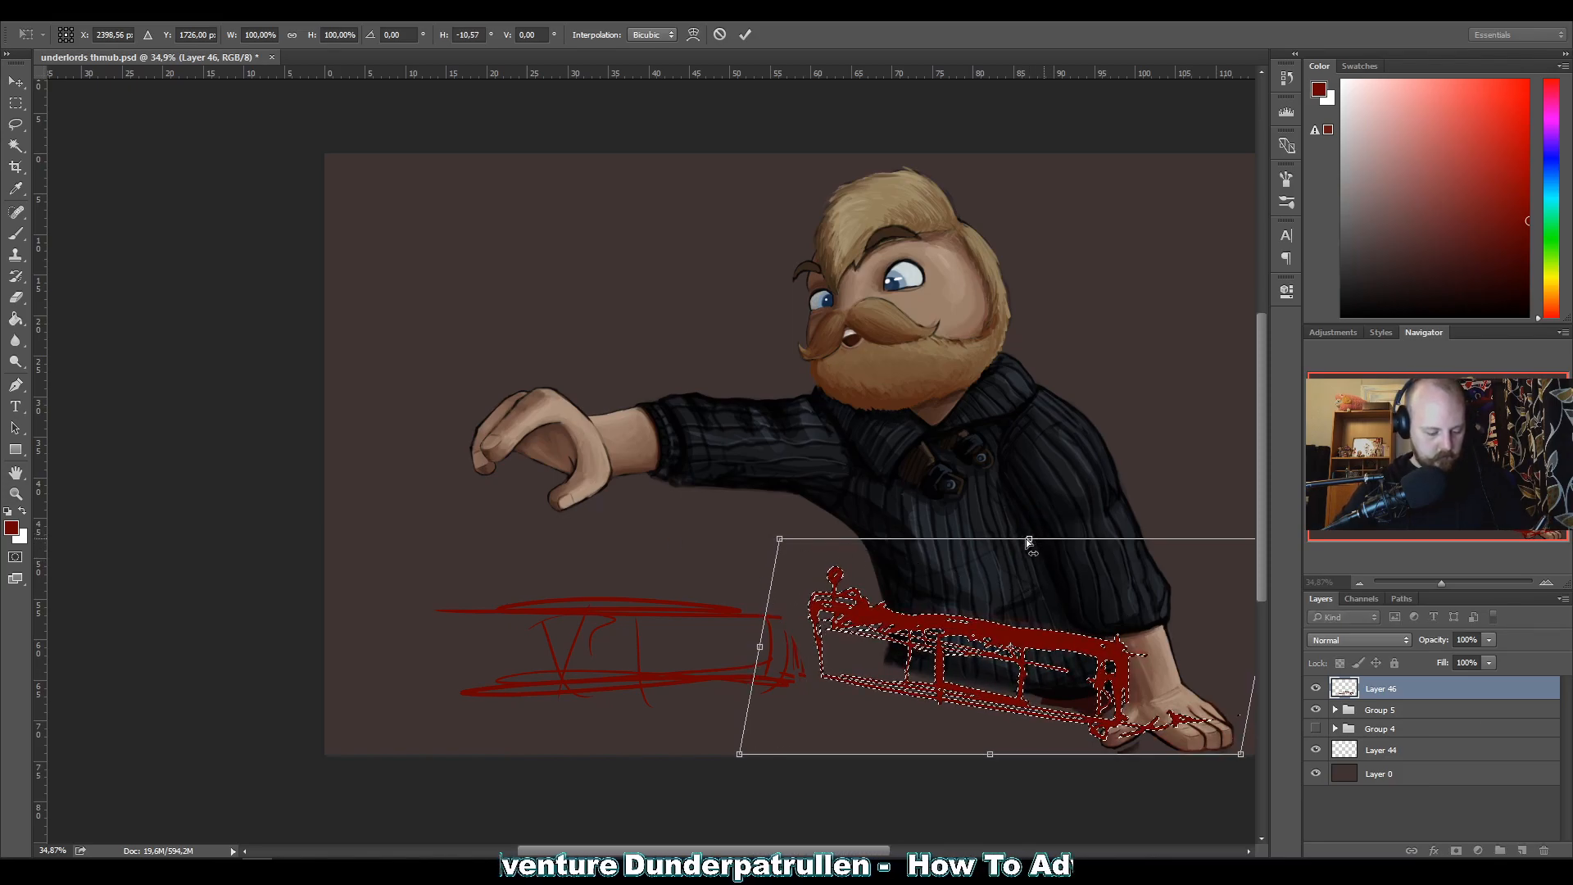
left_click_drag(1026, 538, 1039, 541)
key("Return")
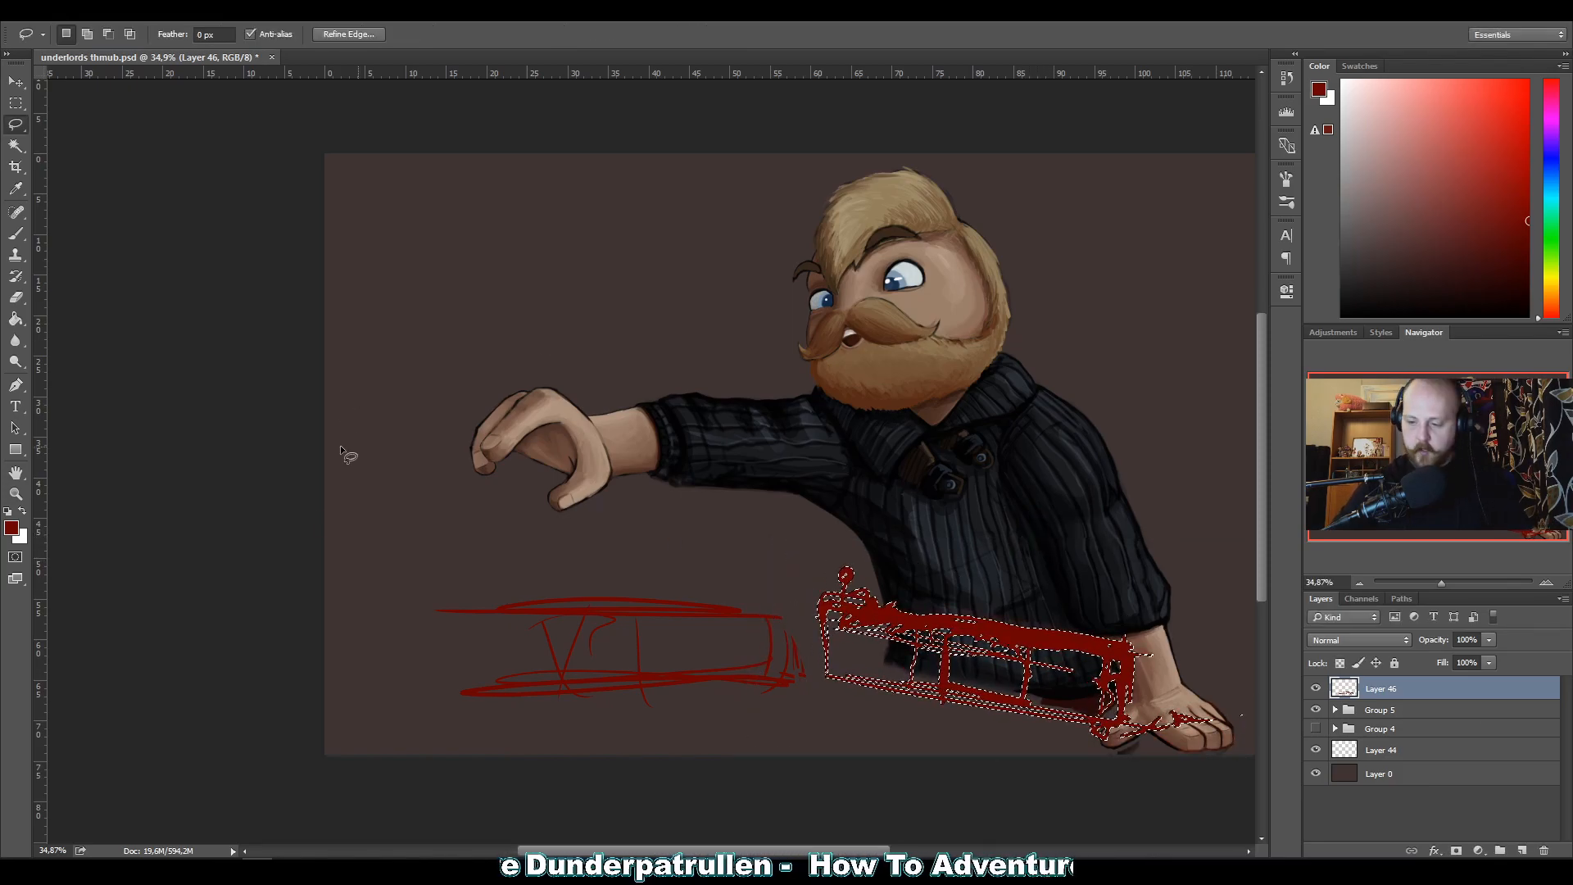
key("ctrl+d")
Lasso the far border section and move it about 5 cm right and 0.95 cm up to meet the corner post.
key("l")
mouse_move(426, 624)
left_mouse_down()
mouse_move(797, 586)
mouse_move(799, 769)
mouse_move(330, 680)
left_mouse_up()
key("v")
left_click_drag(578, 652, 618, 643)
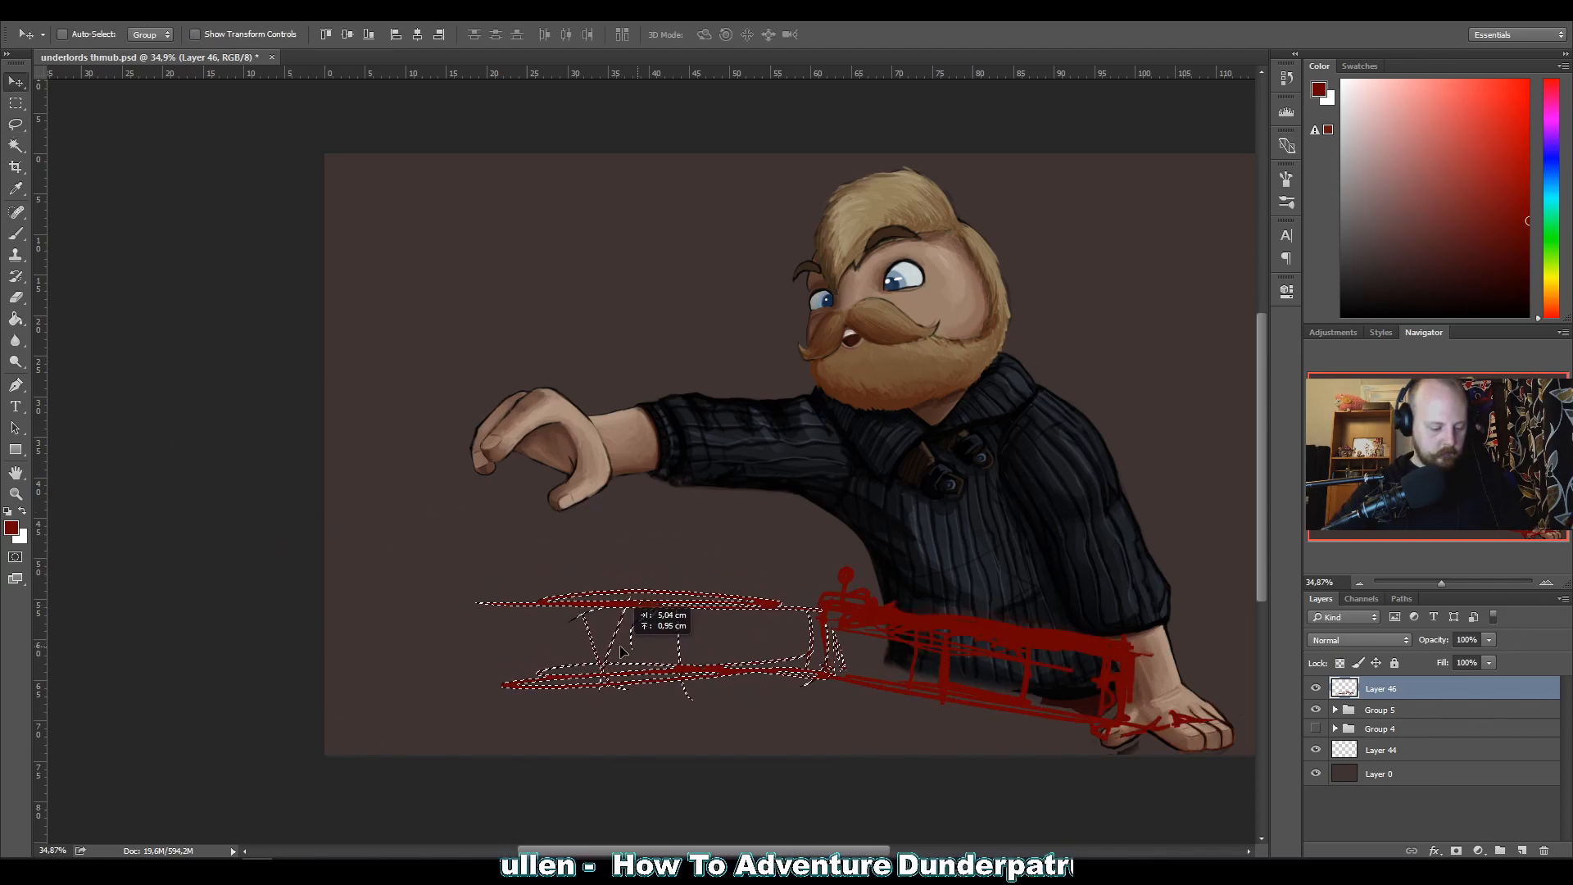
Taper the lassoed far border section with a Perspective transform so its outer end is narrower, then deselect it.
right_click(591, 629)
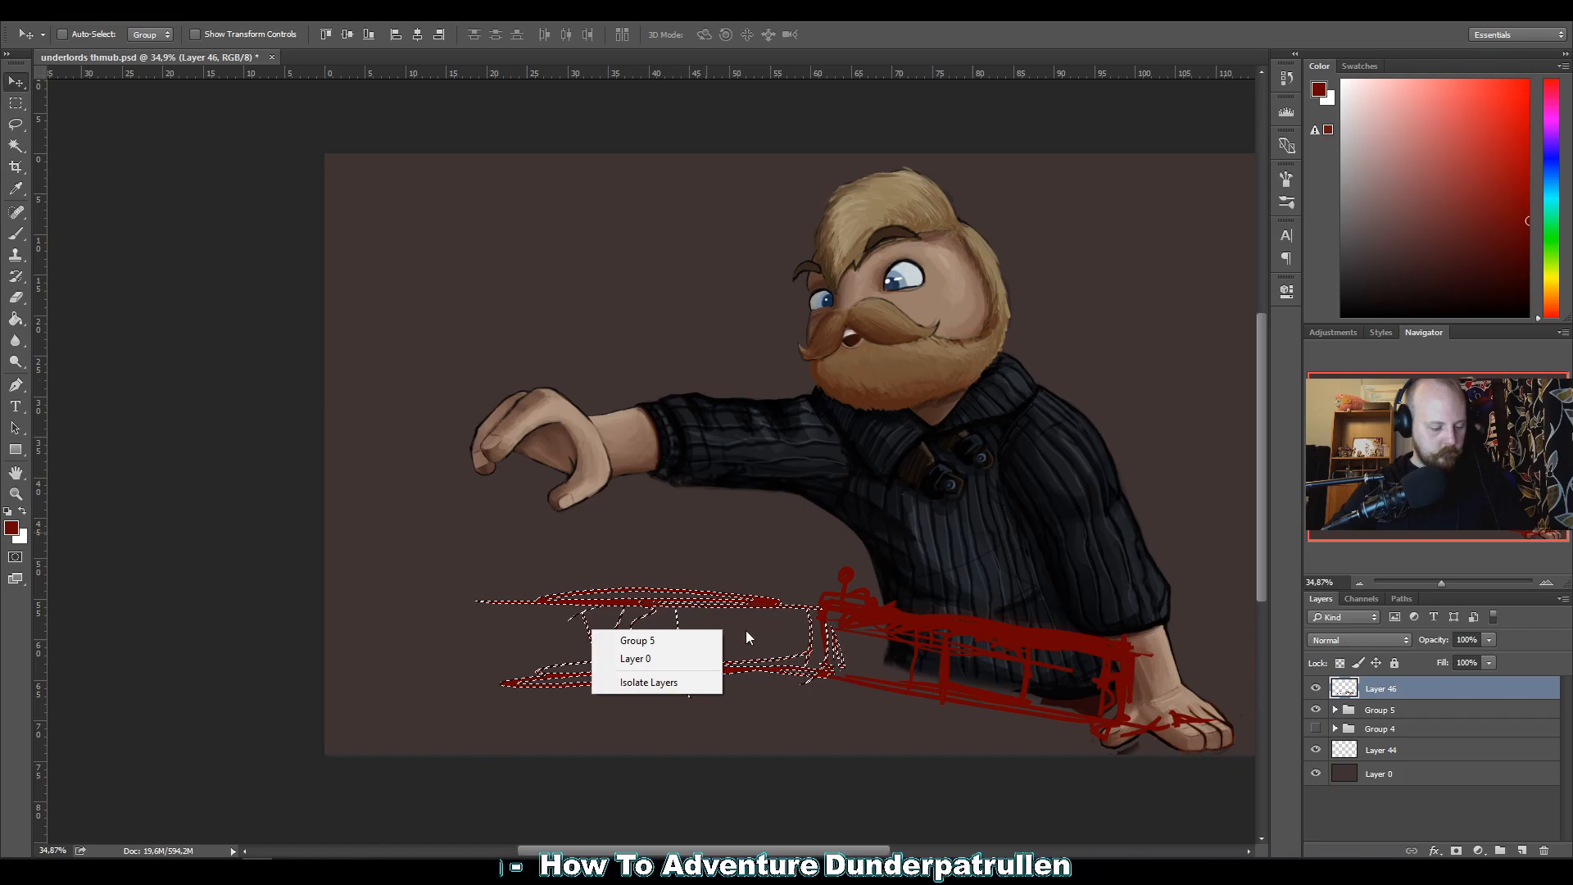
left_click(364, 479)
key("ctrl+t")
right_click(602, 630)
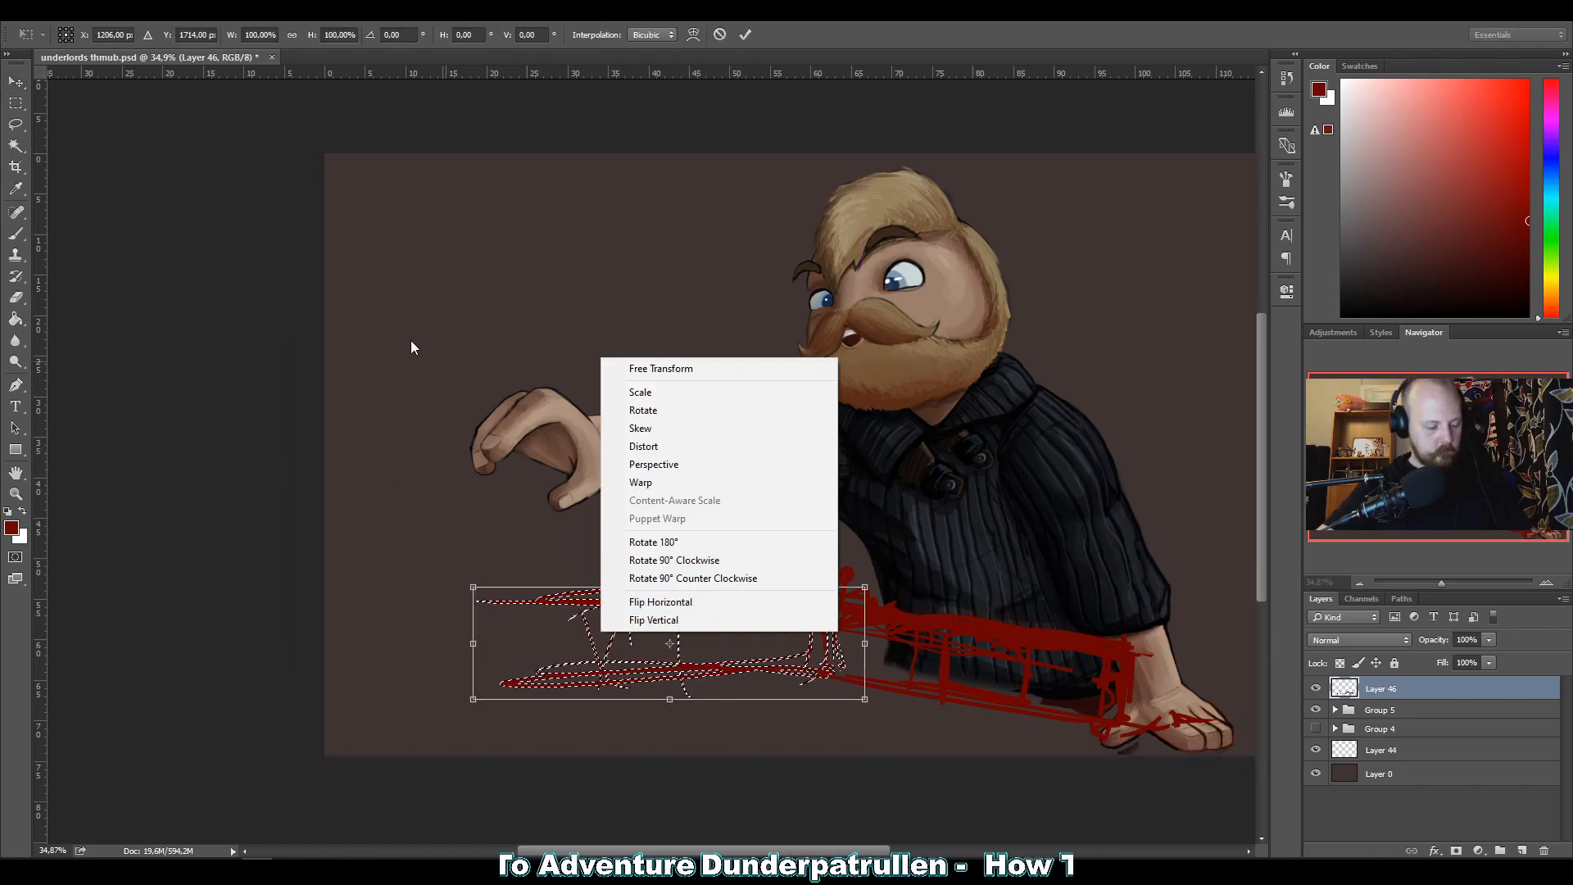
left_click(643, 446)
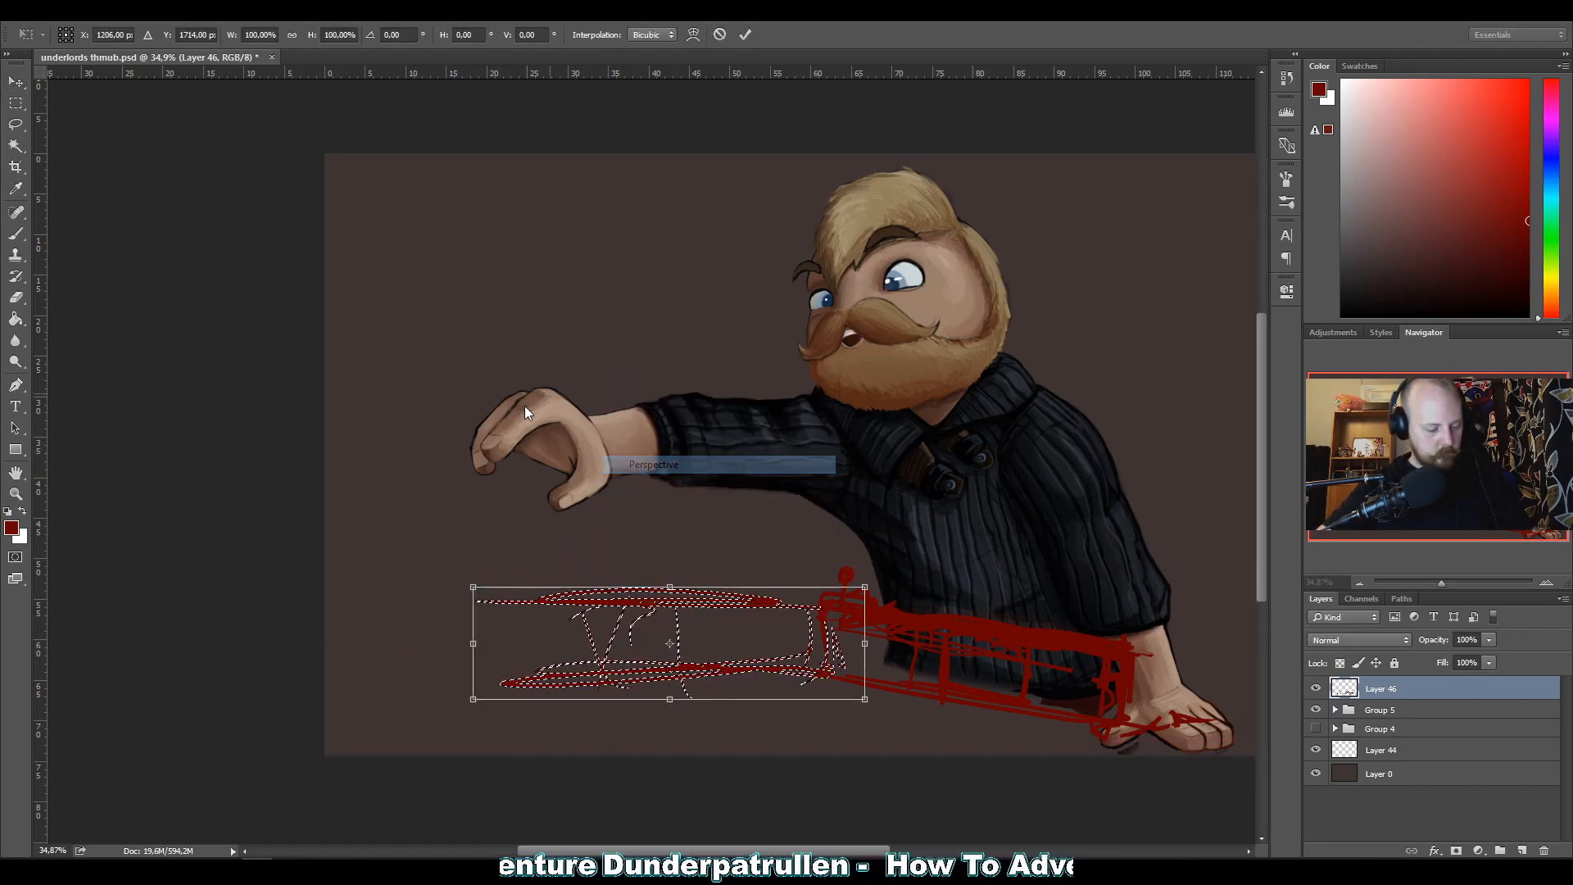
left_click_drag(475, 591, 474, 606)
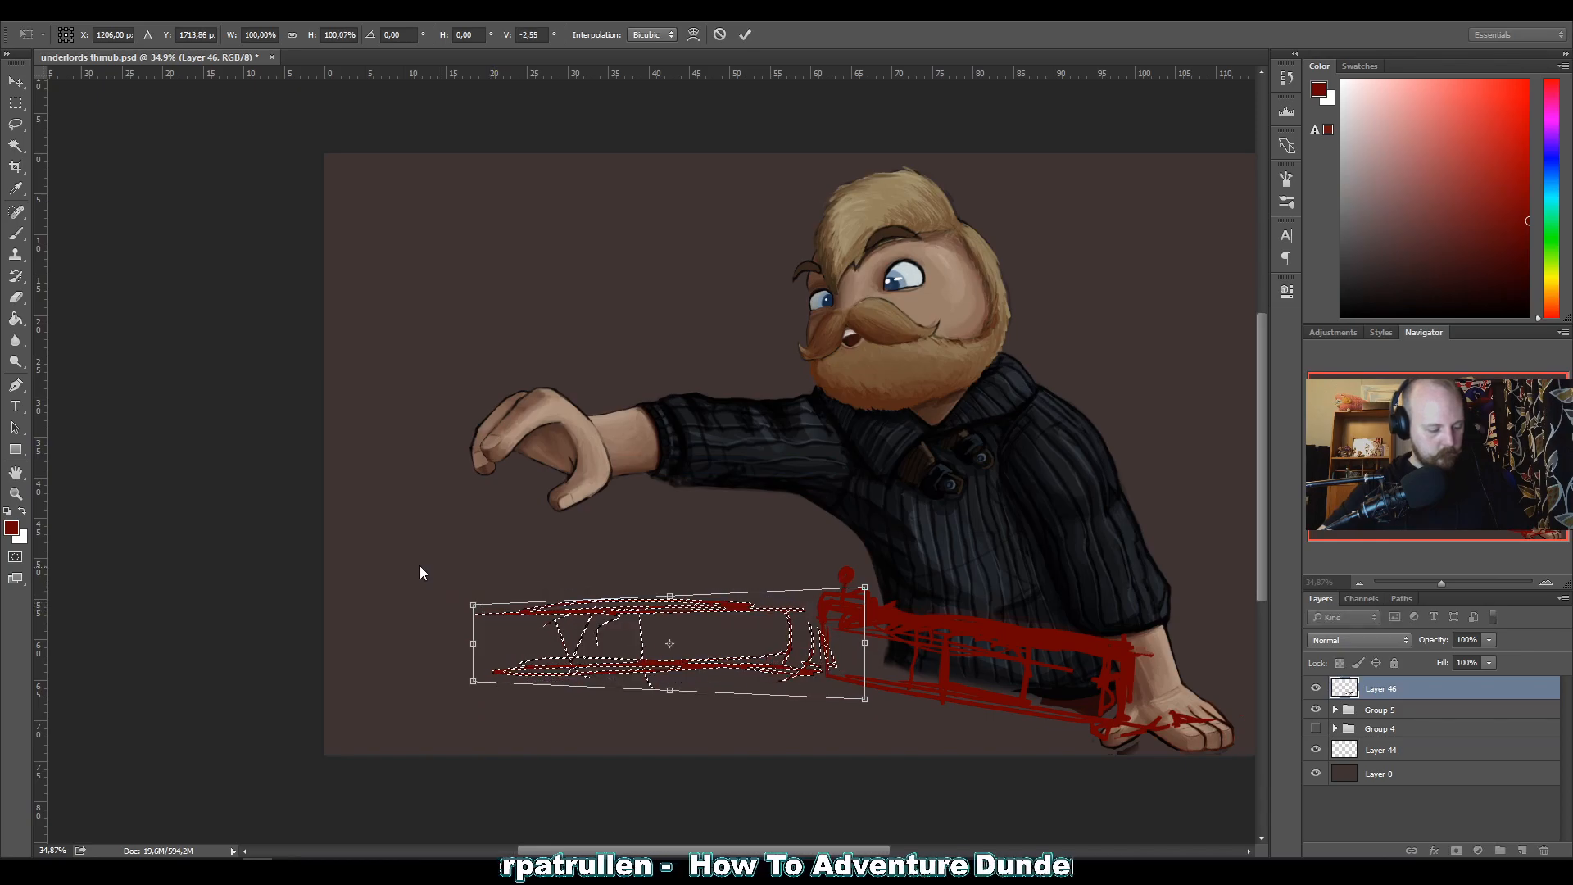
key("Return")
key("ctrl+d")
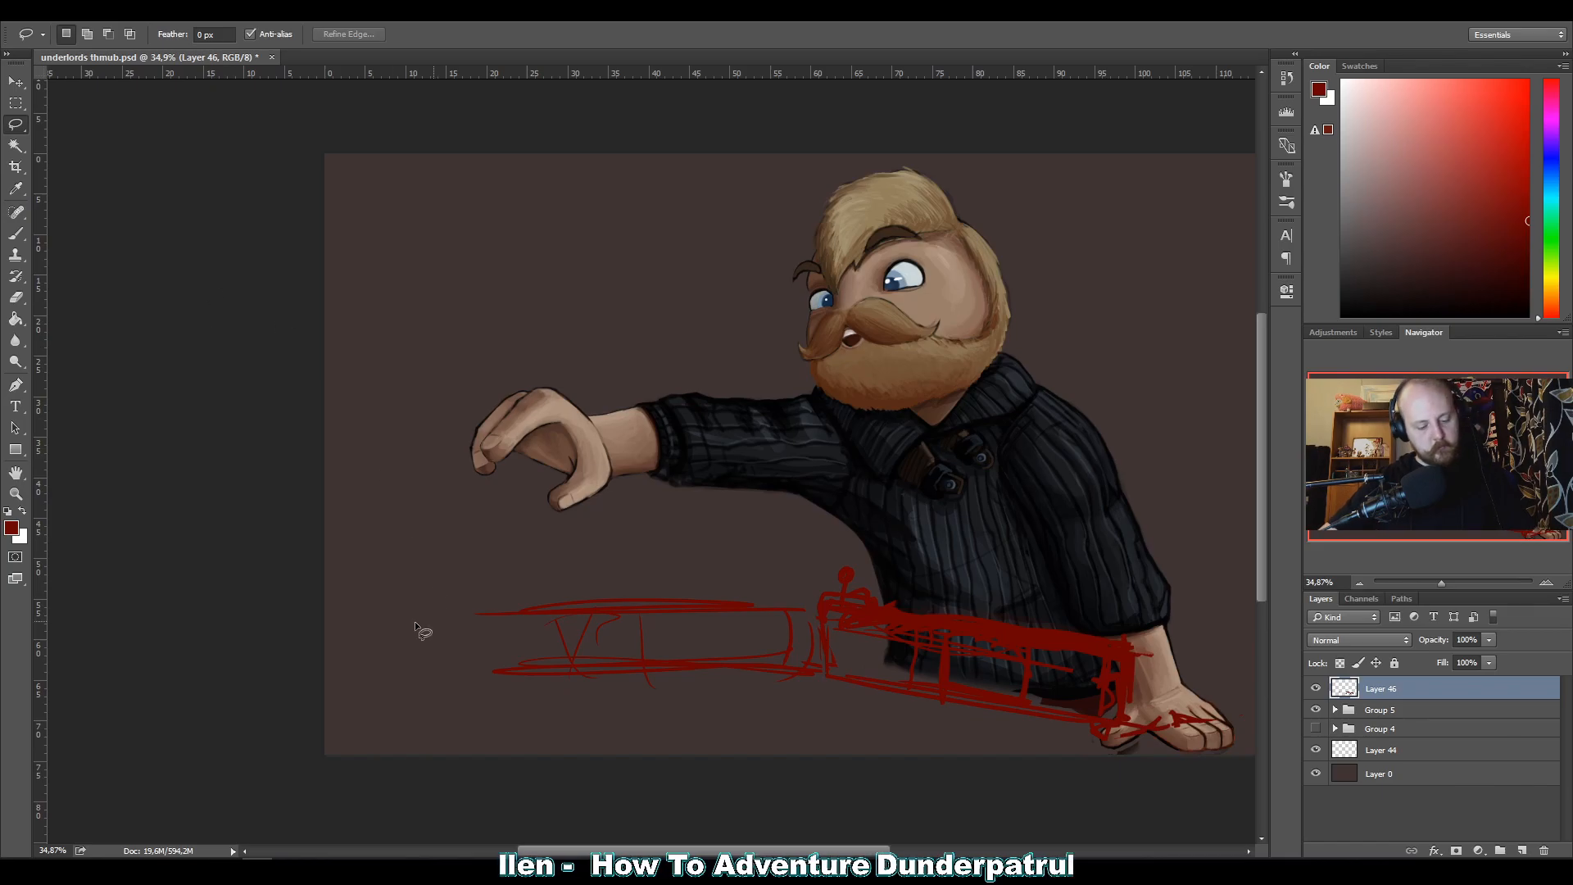
Brush red lines beneath and around the planted hand to sketch the near edge of the table.
key("b")
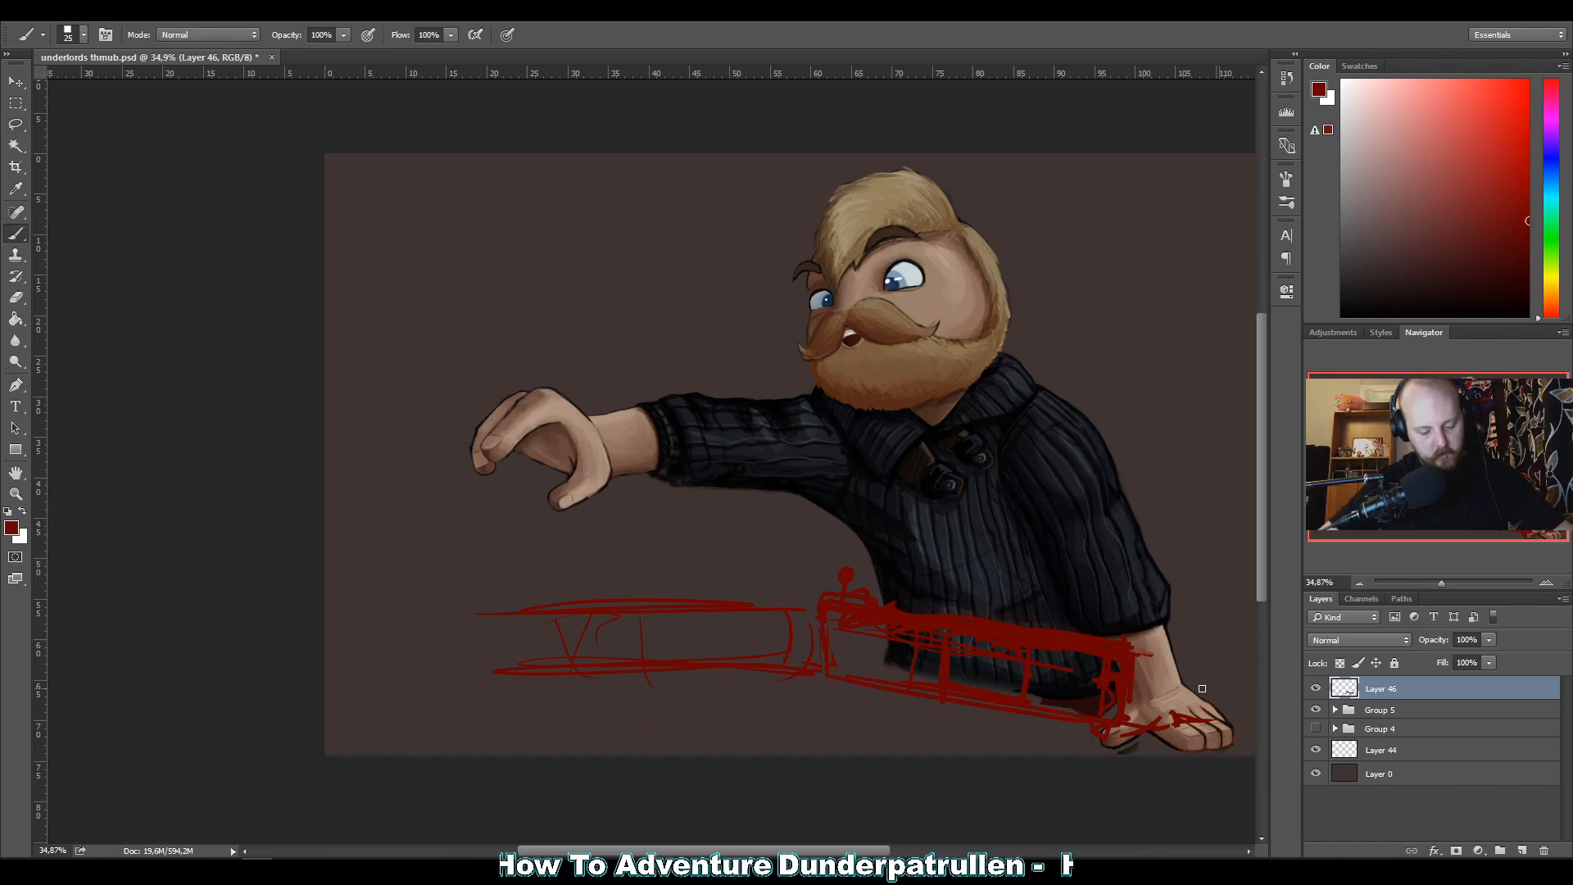
mouse_move(1194, 755)
left_mouse_down()
mouse_move(963, 767)
mouse_move(1135, 734)
mouse_move(968, 751)
mouse_move(1101, 723)
mouse_move(870, 760)
left_mouse_up()
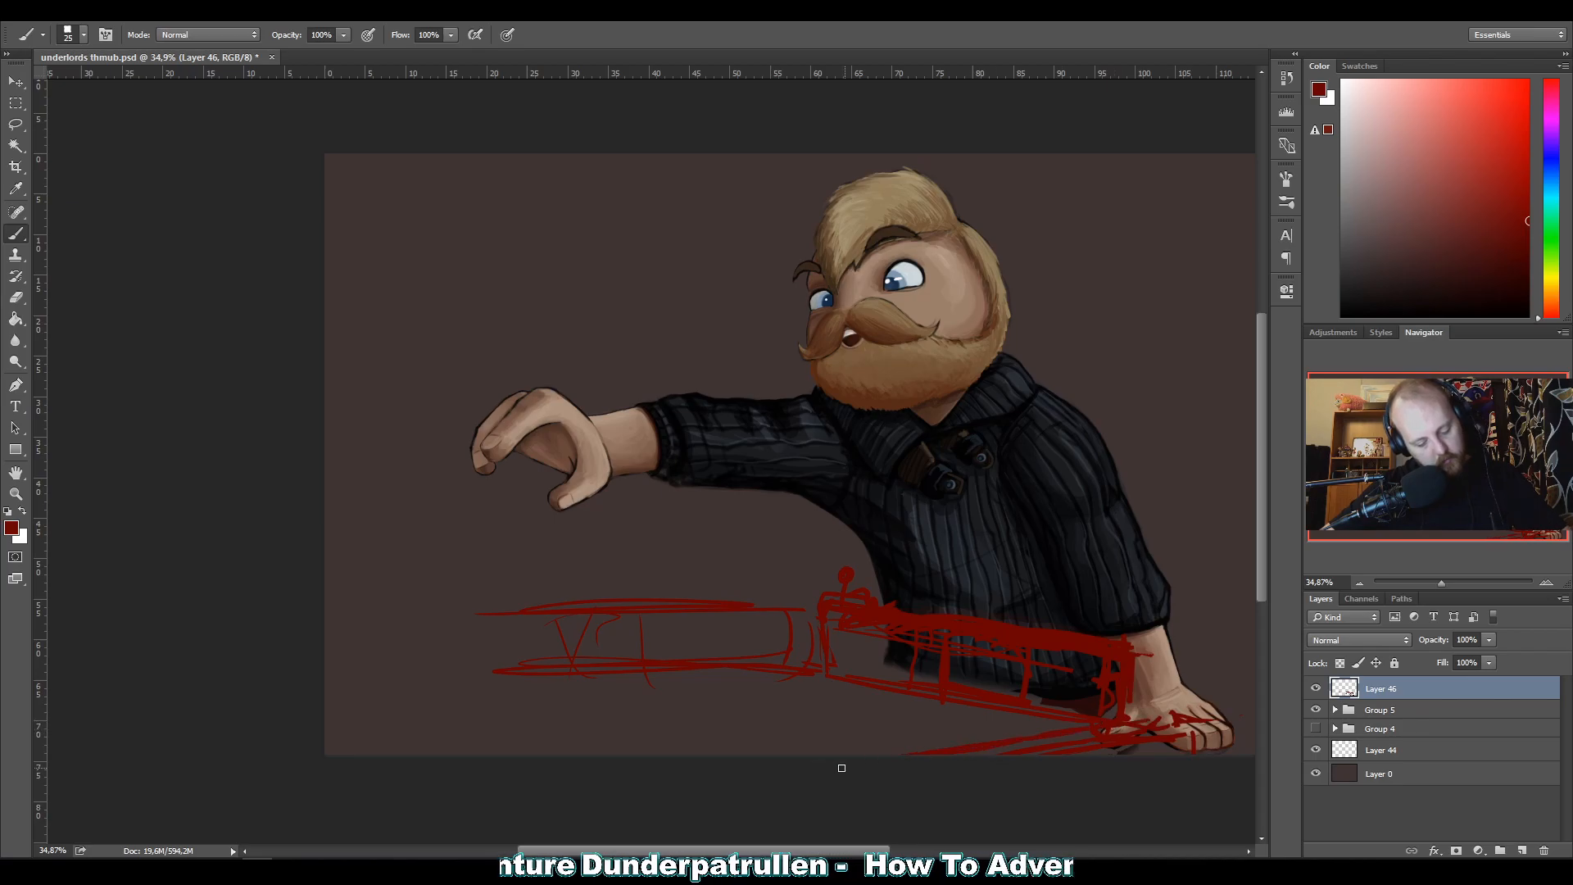
left_click_drag(1115, 723, 1195, 730)
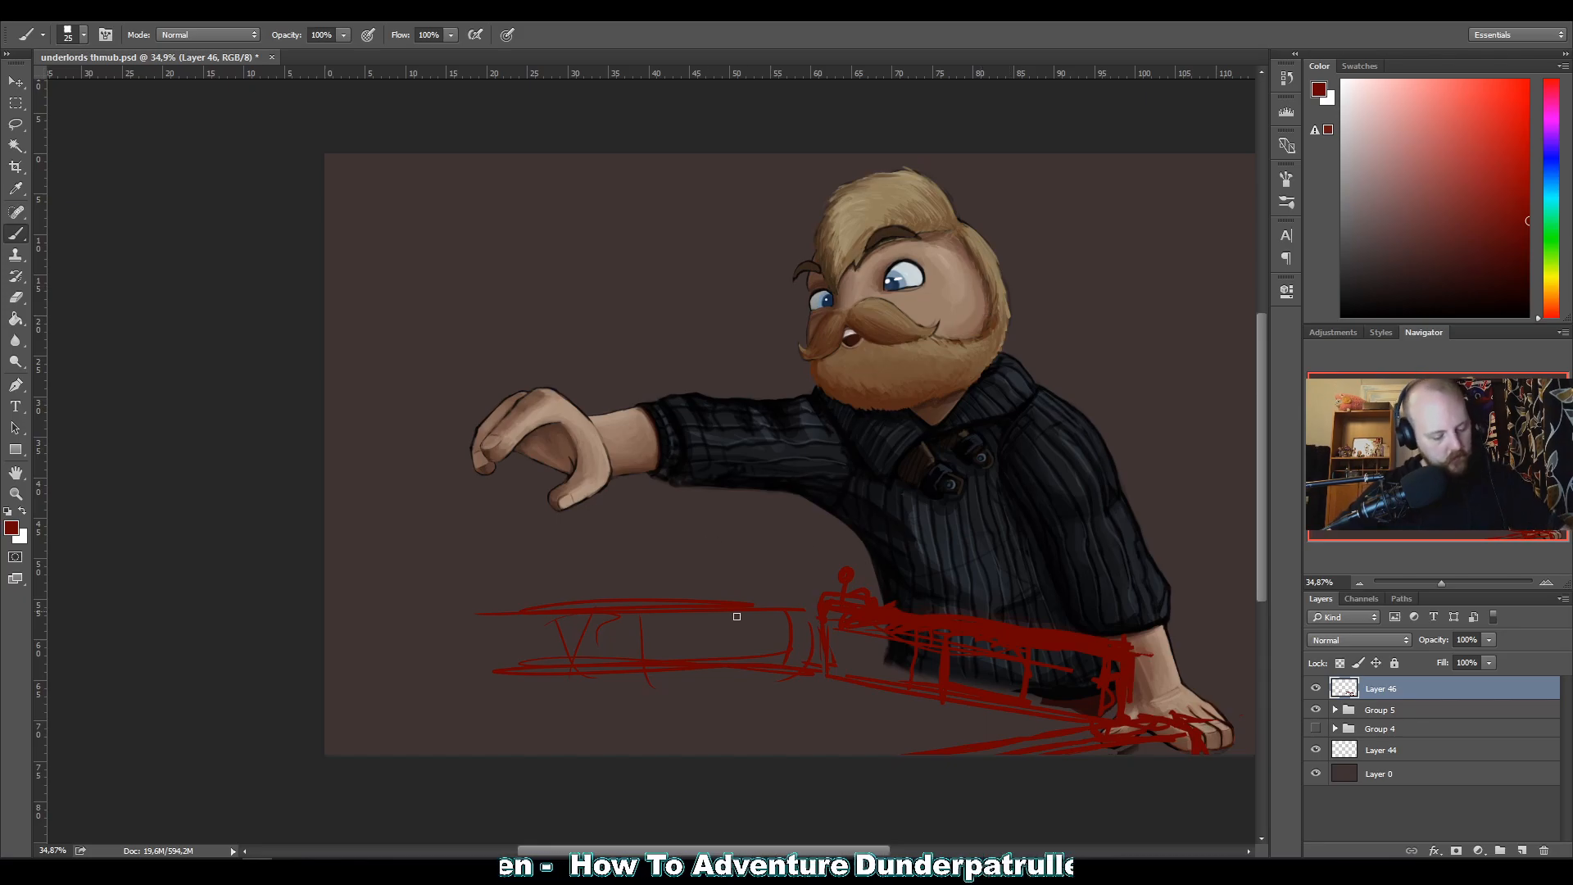
Extend the upper and lower rails of the far border in red towards the canvas edge below the outstretched hand.
left_click_drag(720, 616, 354, 616)
left_click_drag(776, 673, 436, 678)
left_click_drag(655, 680, 328, 673)
mouse_move(565, 693)
left_mouse_down()
mouse_move(319, 691)
mouse_move(629, 681)
left_mouse_up()
mouse_move(786, 671)
left_mouse_down()
mouse_move(577, 669)
mouse_move(553, 686)
mouse_move(570, 691)
left_mouse_up()
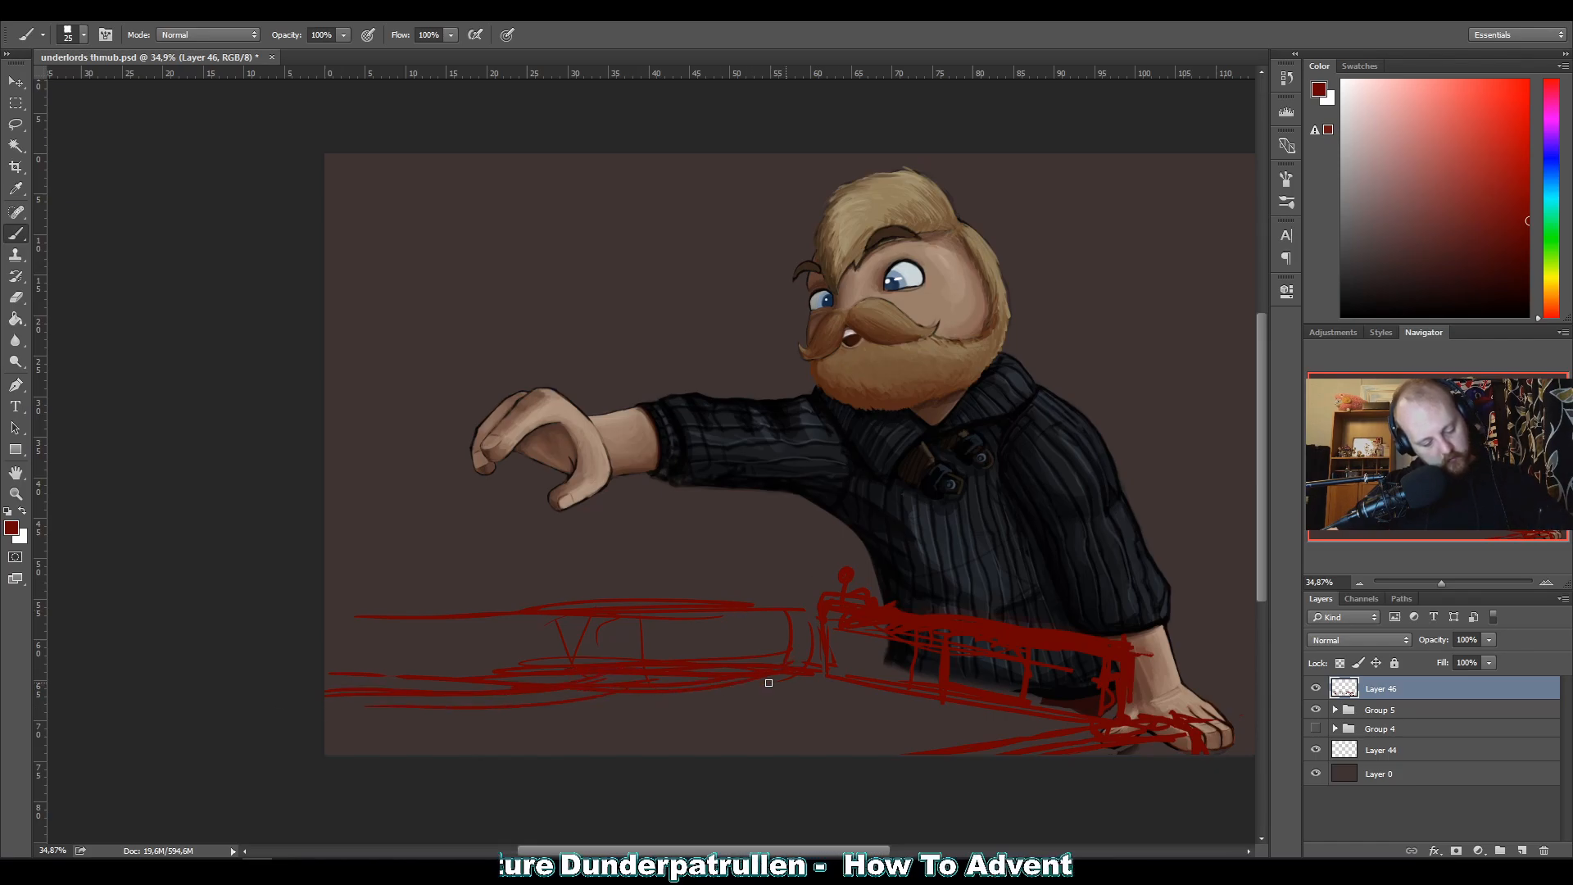
Sketch crossing red perspective lines over the tabletop between the far border and the near edge.
left_click_drag(704, 698, 761, 685)
left_click_drag(1020, 722, 657, 783)
left_click_drag(917, 712, 601, 781)
left_click_drag(897, 680, 580, 754)
left_click_drag(819, 680, 487, 737)
left_click_drag(943, 749, 632, 697)
left_click_drag(762, 755, 565, 720)
mouse_move(606, 754)
left_mouse_down()
mouse_move(438, 736)
mouse_move(338, 702)
left_mouse_up()
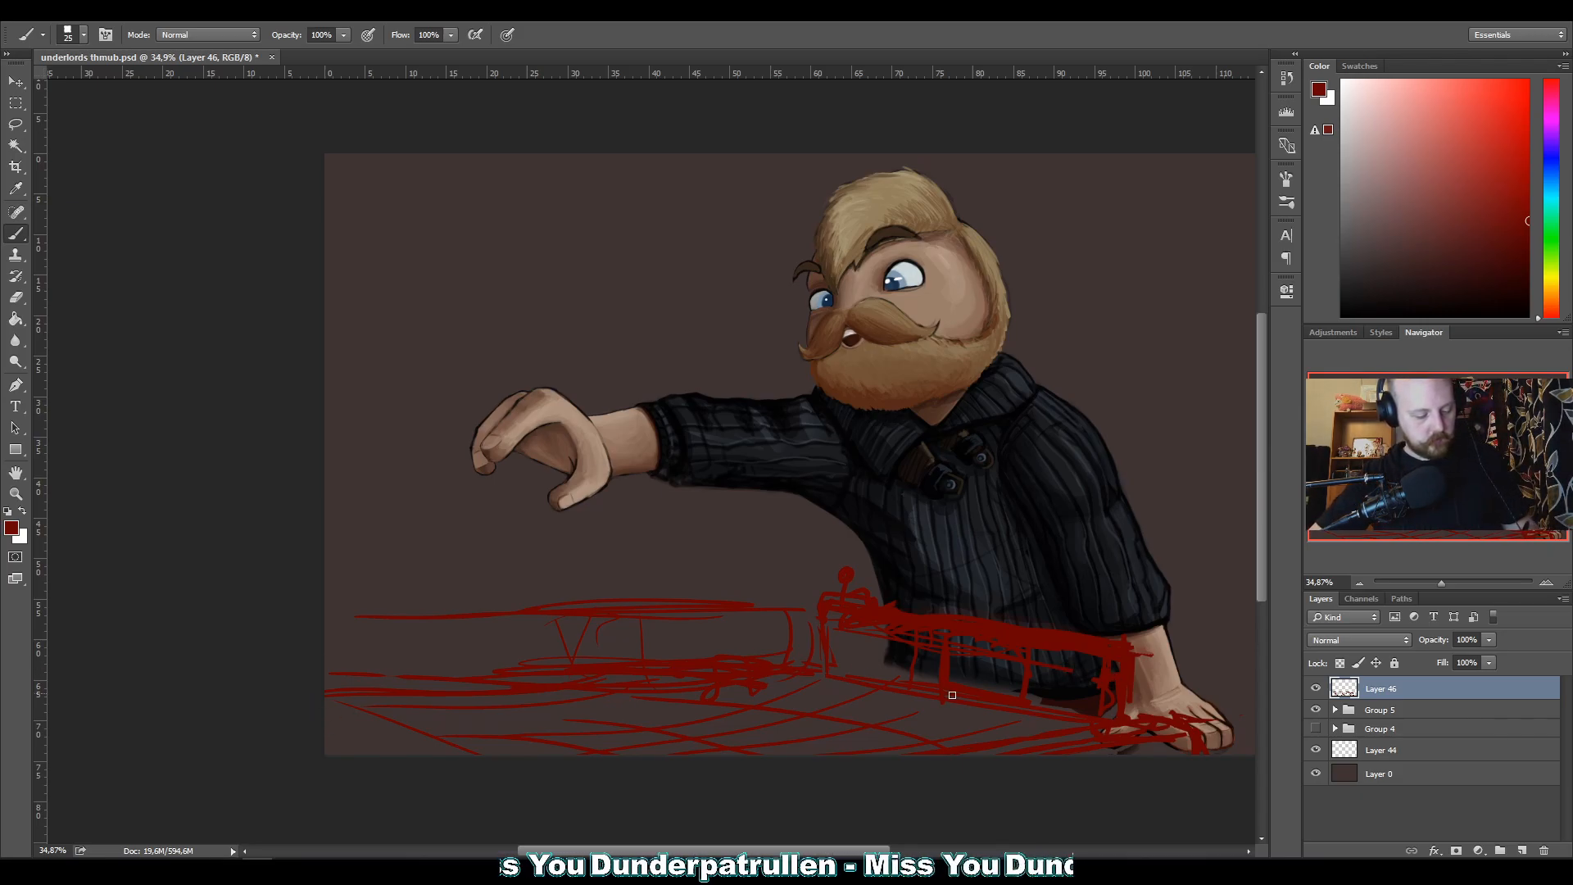
Lasso and delete the tabletop perspective lines and the whole far border section, keeping the section in front of the sweater.
key("l")
mouse_move(324, 676)
left_mouse_down()
mouse_move(868, 686)
mouse_move(1098, 727)
mouse_move(218, 805)
mouse_move(221, 667)
mouse_move(238, 673)
left_mouse_up()
key("Delete")
key("ctrl+d")
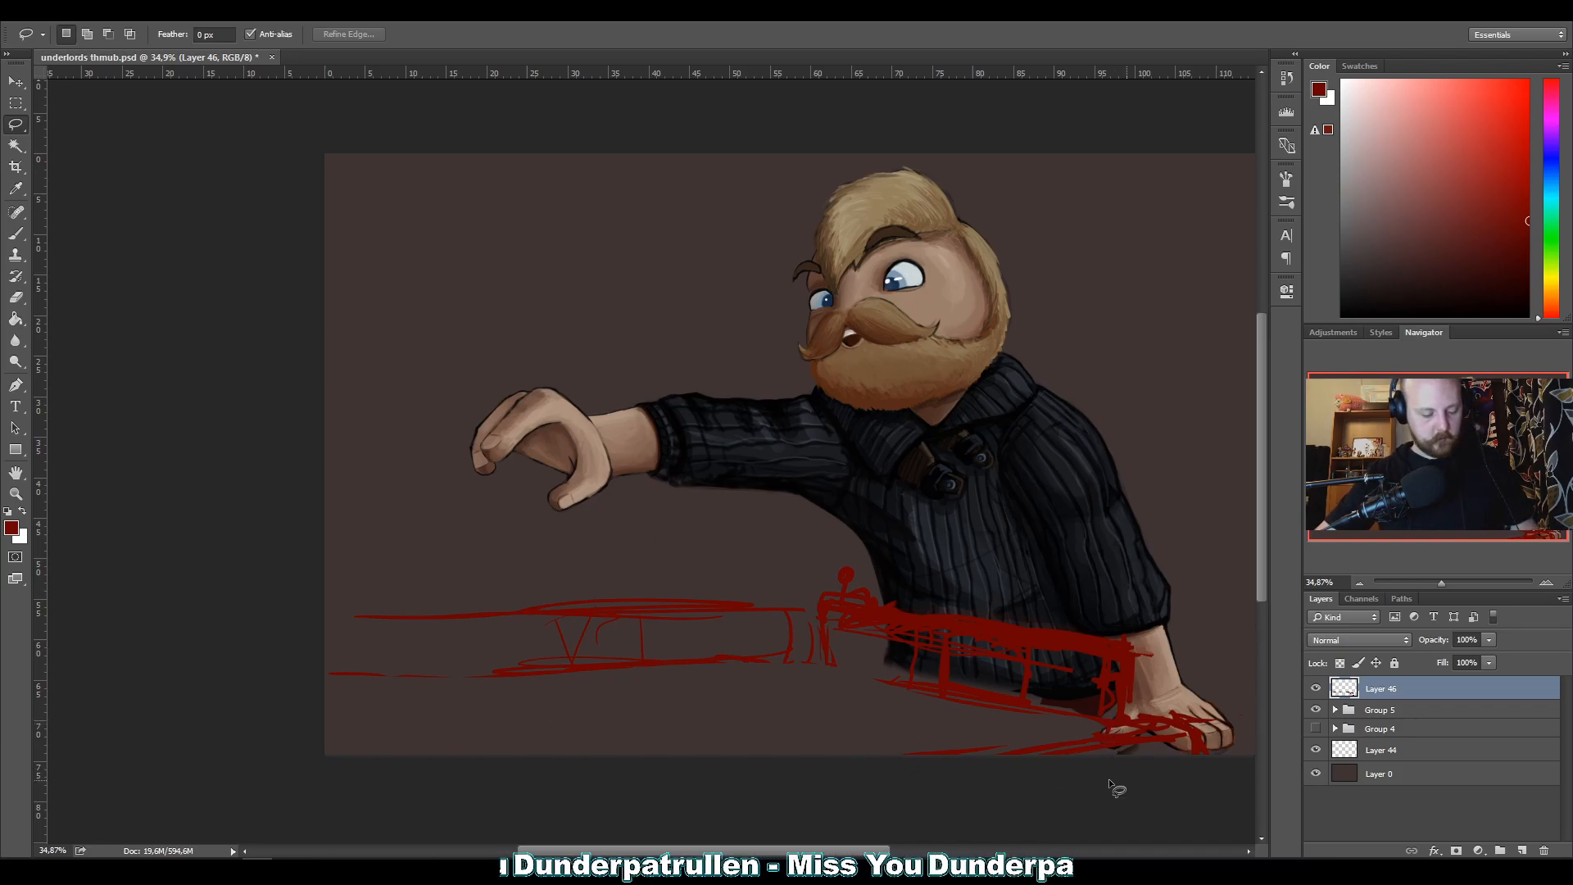
mouse_move(325, 590)
left_mouse_down()
mouse_move(368, 561)
mouse_move(770, 585)
mouse_move(802, 599)
mouse_move(795, 720)
mouse_move(313, 759)
mouse_move(324, 557)
left_mouse_up()
key("Delete")
key("ctrl+d")
Lasso the border section in front of the sweater, skew its far upper corner outward by about 12.84°, and deselect it.
mouse_move(793, 692)
left_mouse_down()
mouse_move(1054, 579)
mouse_move(1158, 631)
mouse_move(807, 742)
mouse_move(748, 652)
left_mouse_up()
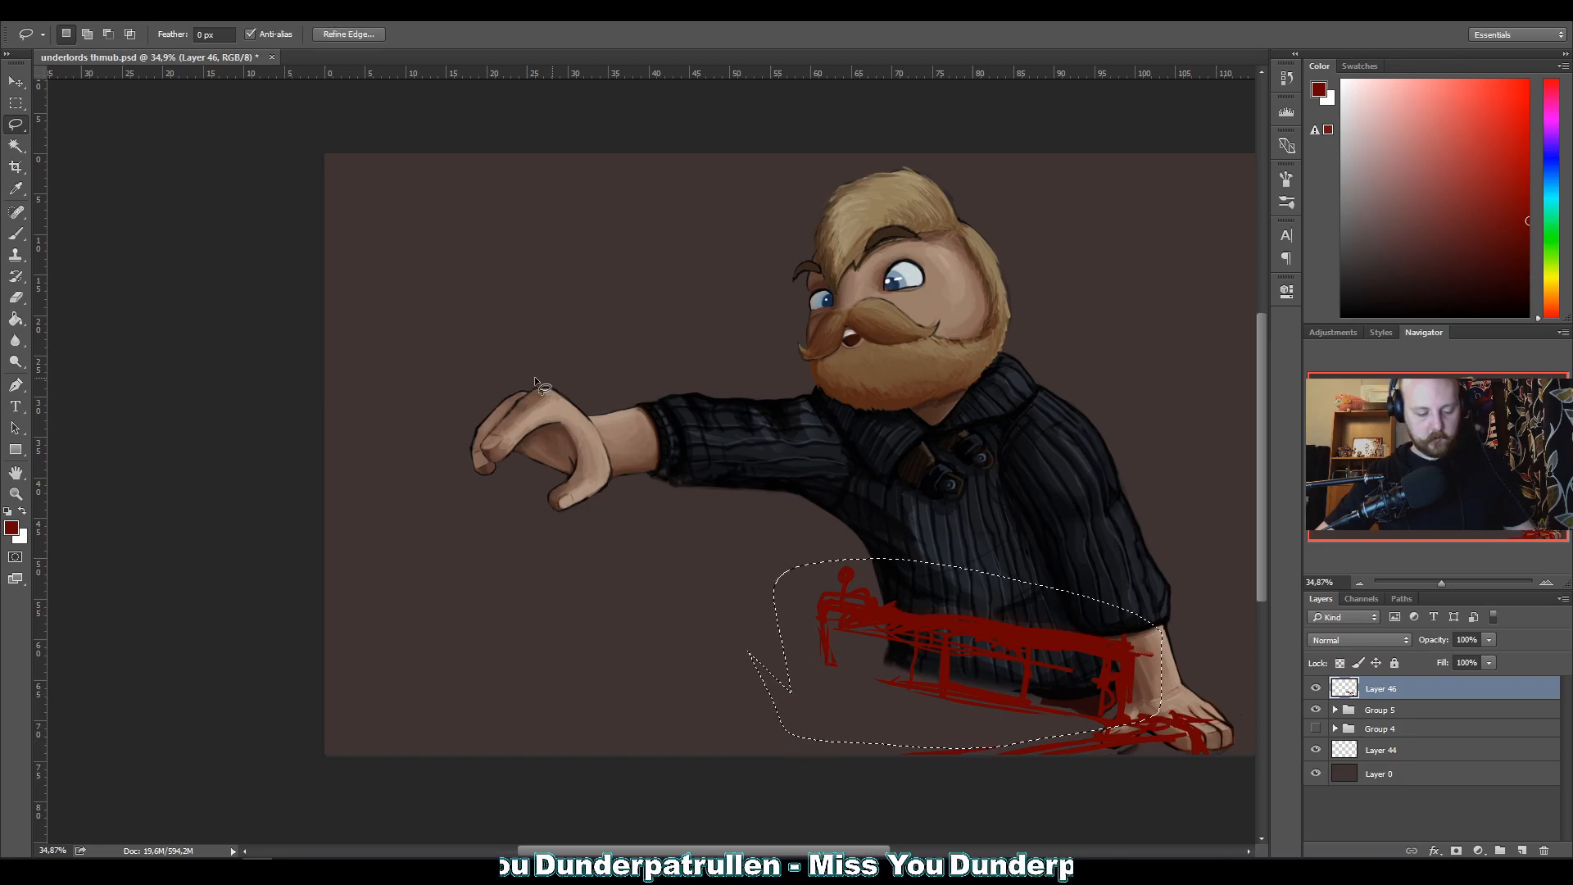
key("ctrl+t")
right_click(824, 665)
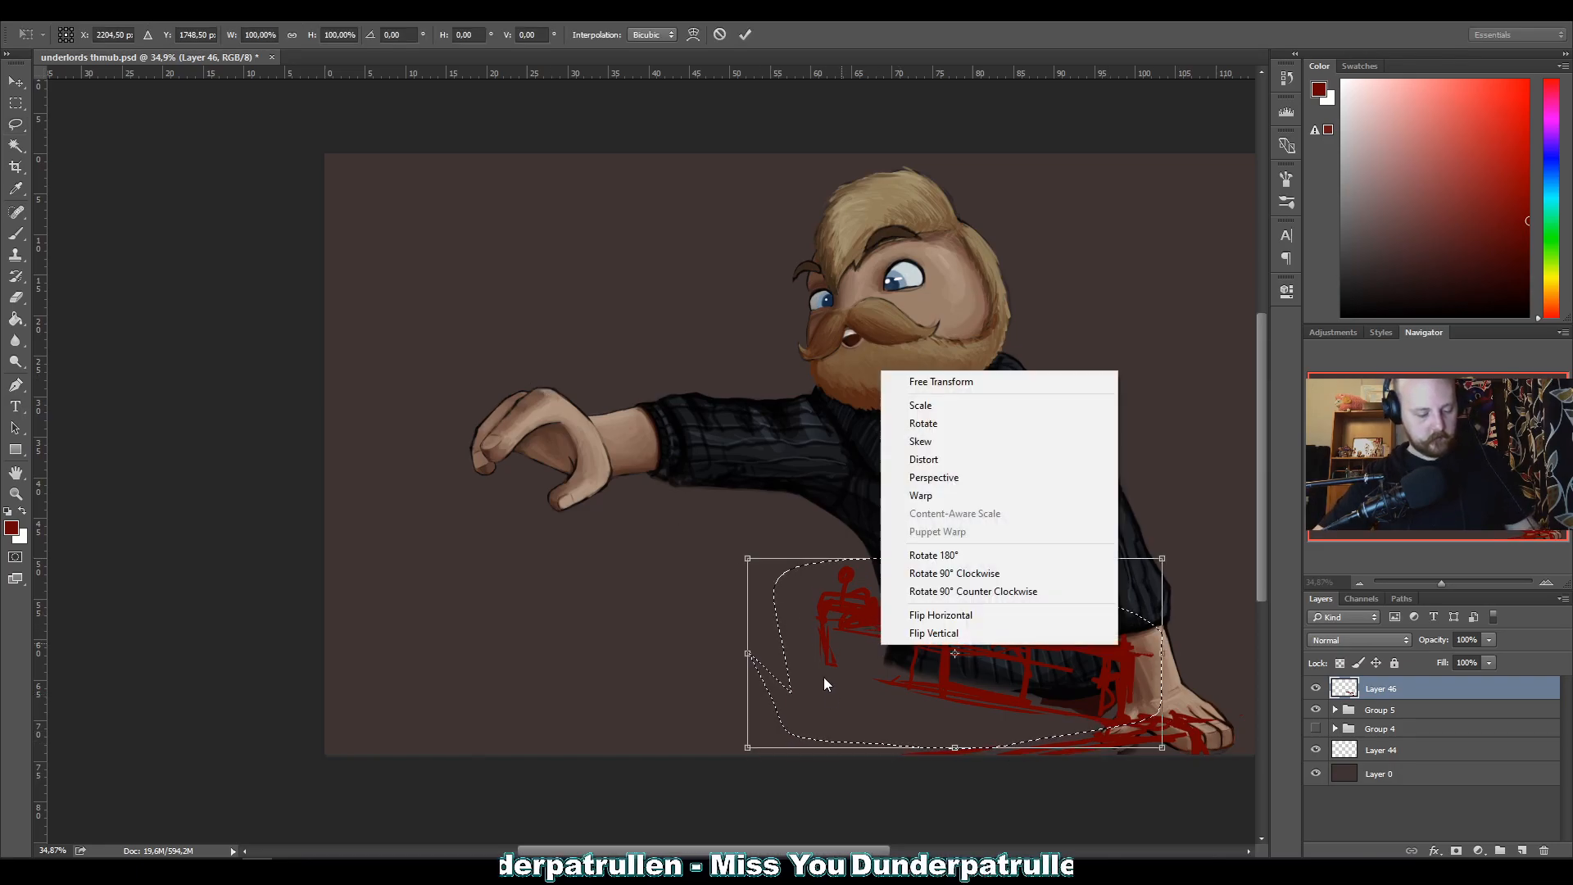
left_click(922, 441)
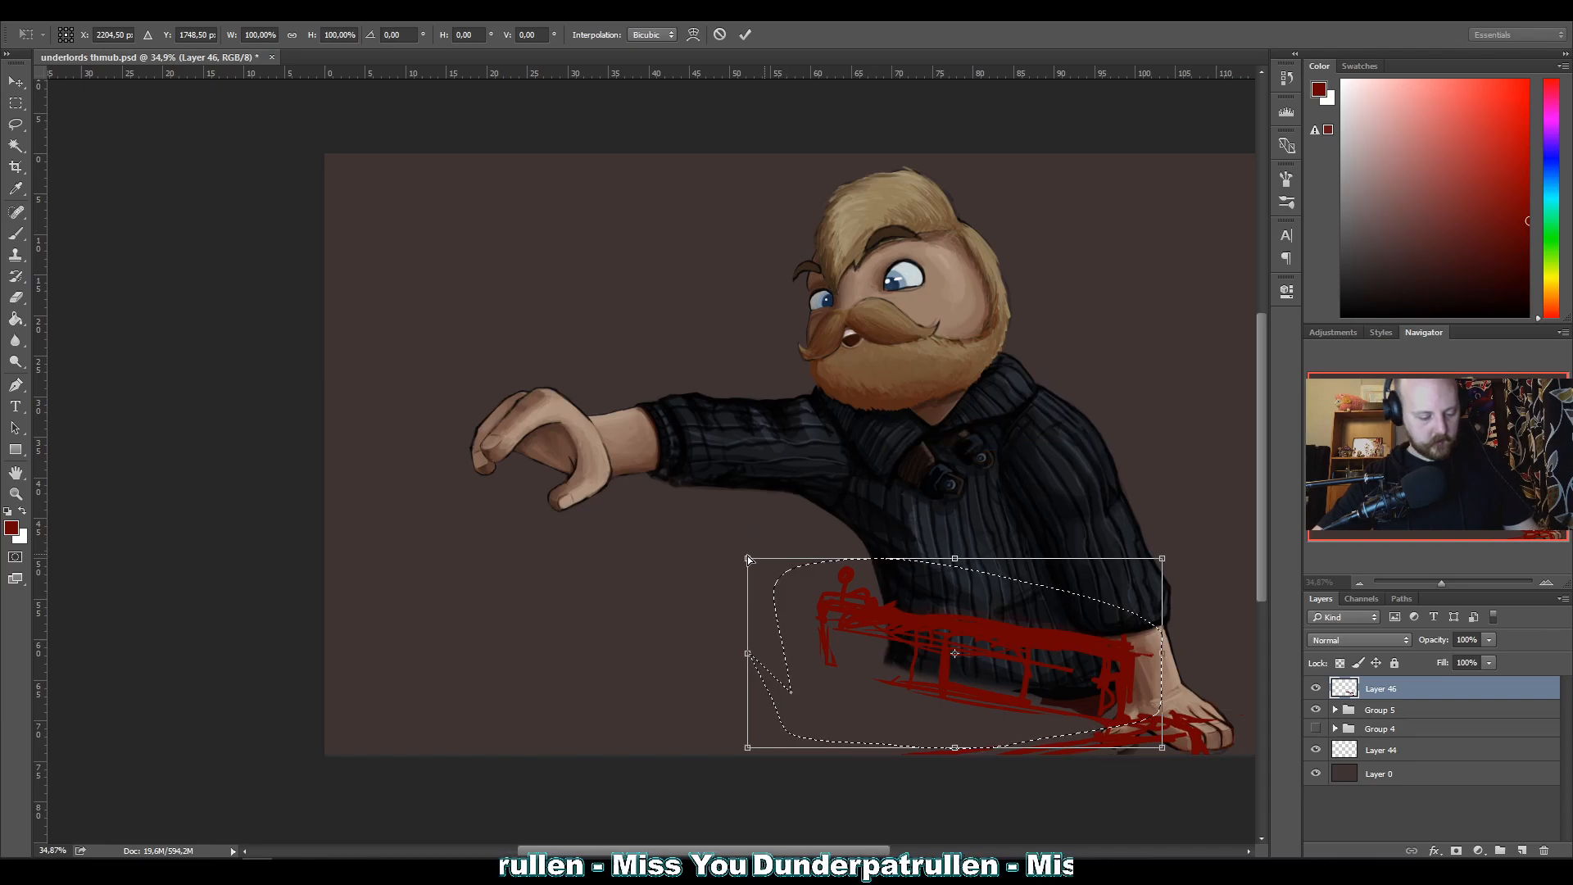
left_click_drag(746, 558, 702, 579)
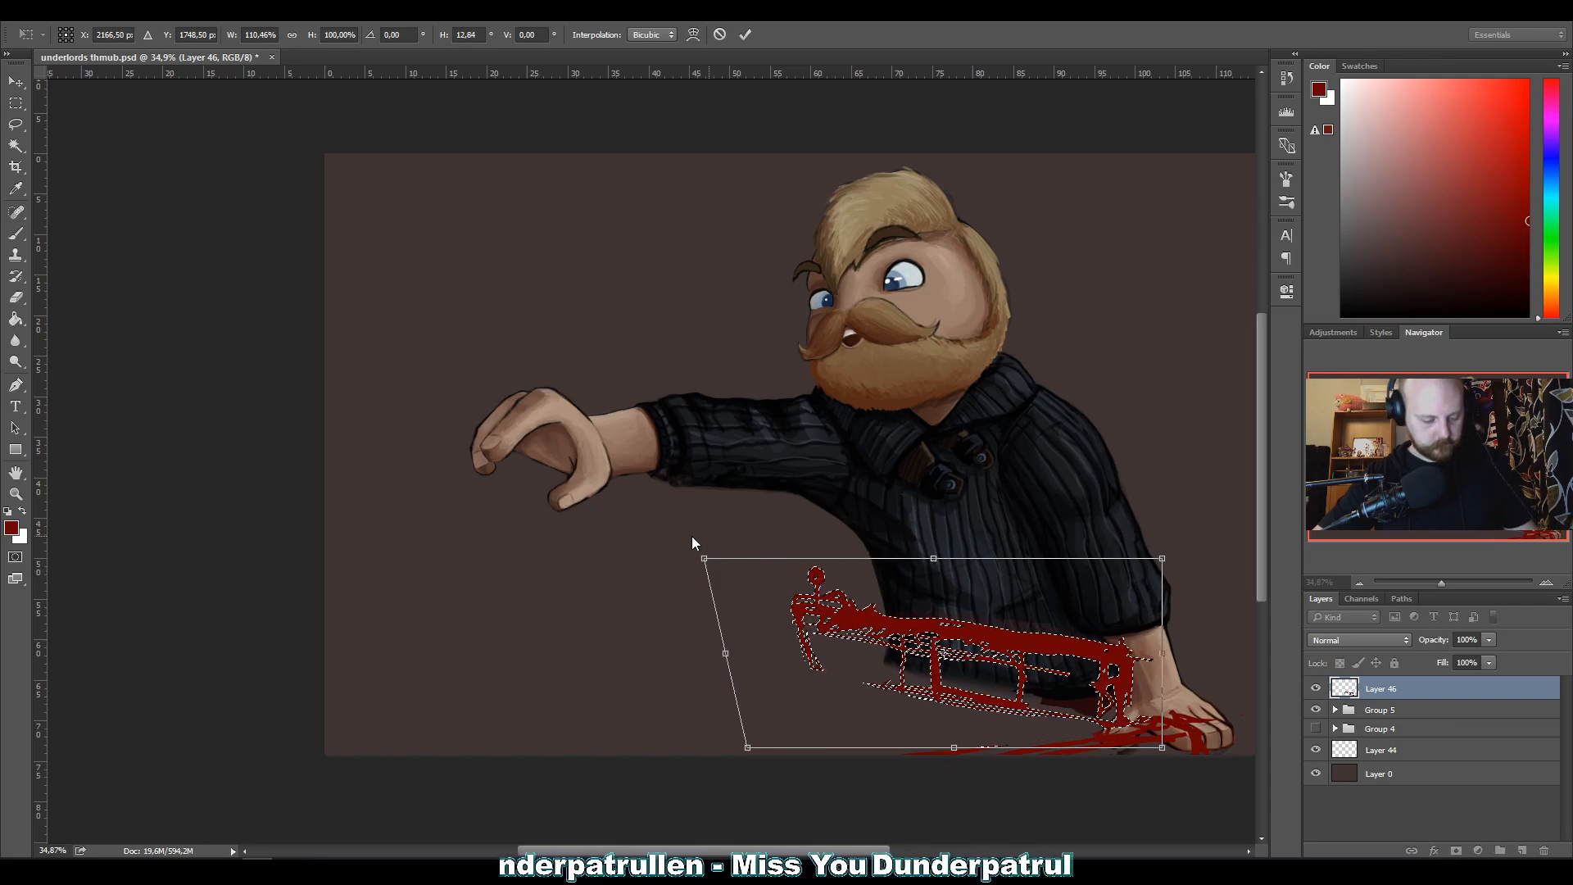
key("Return")
key("l")
key("ctrl+d")
Lock the border sketch on Layer 46 and open the keyboard shortcut settings.
key("ctrl+slash")
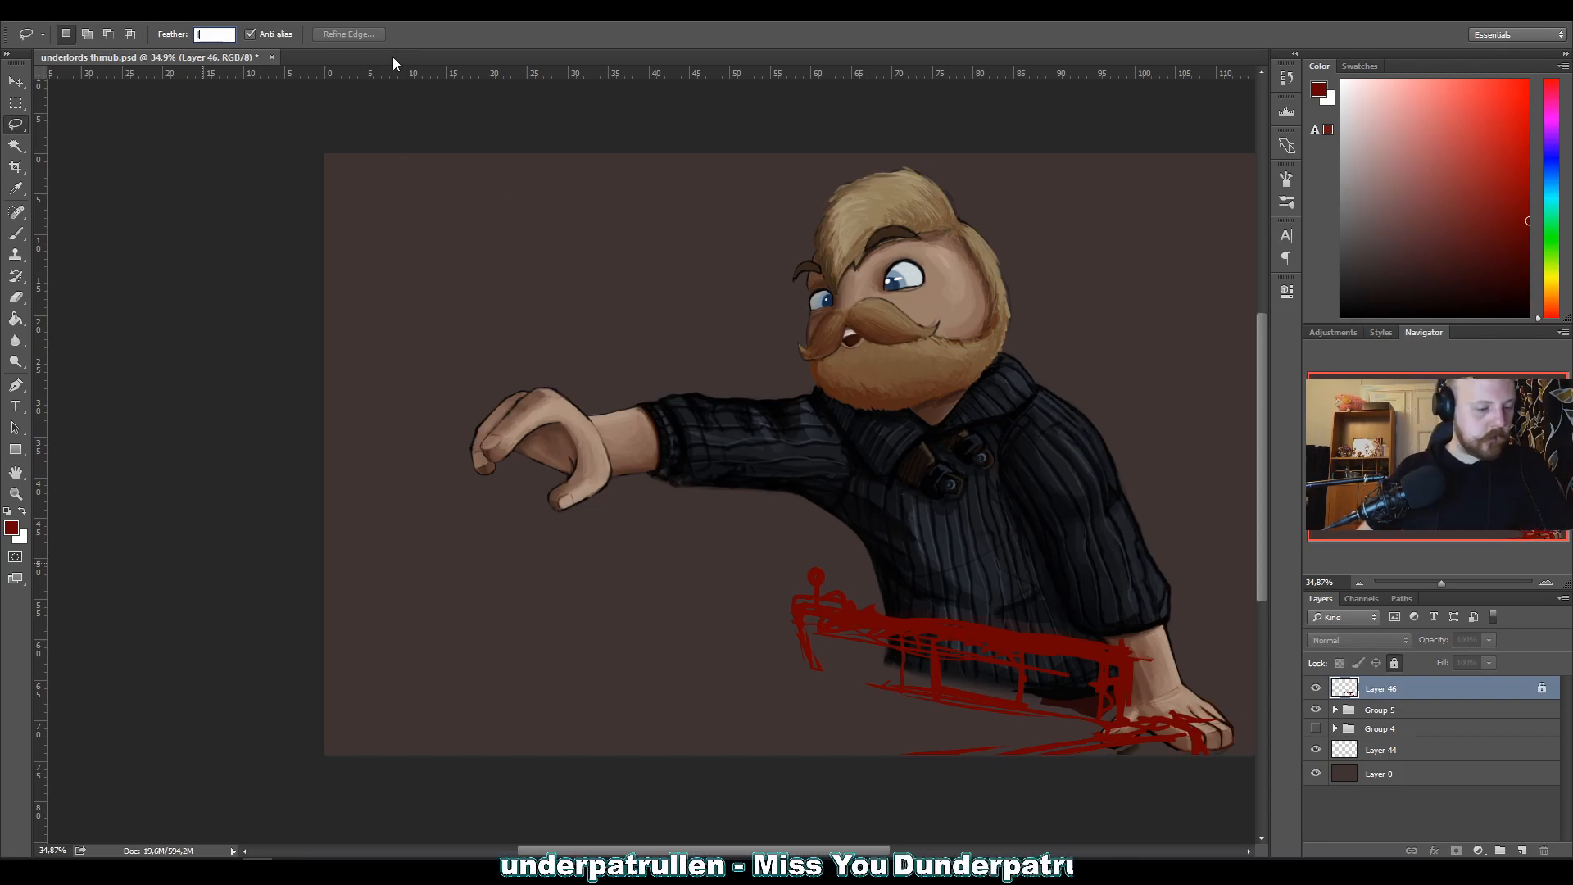
left_click(74, 11)
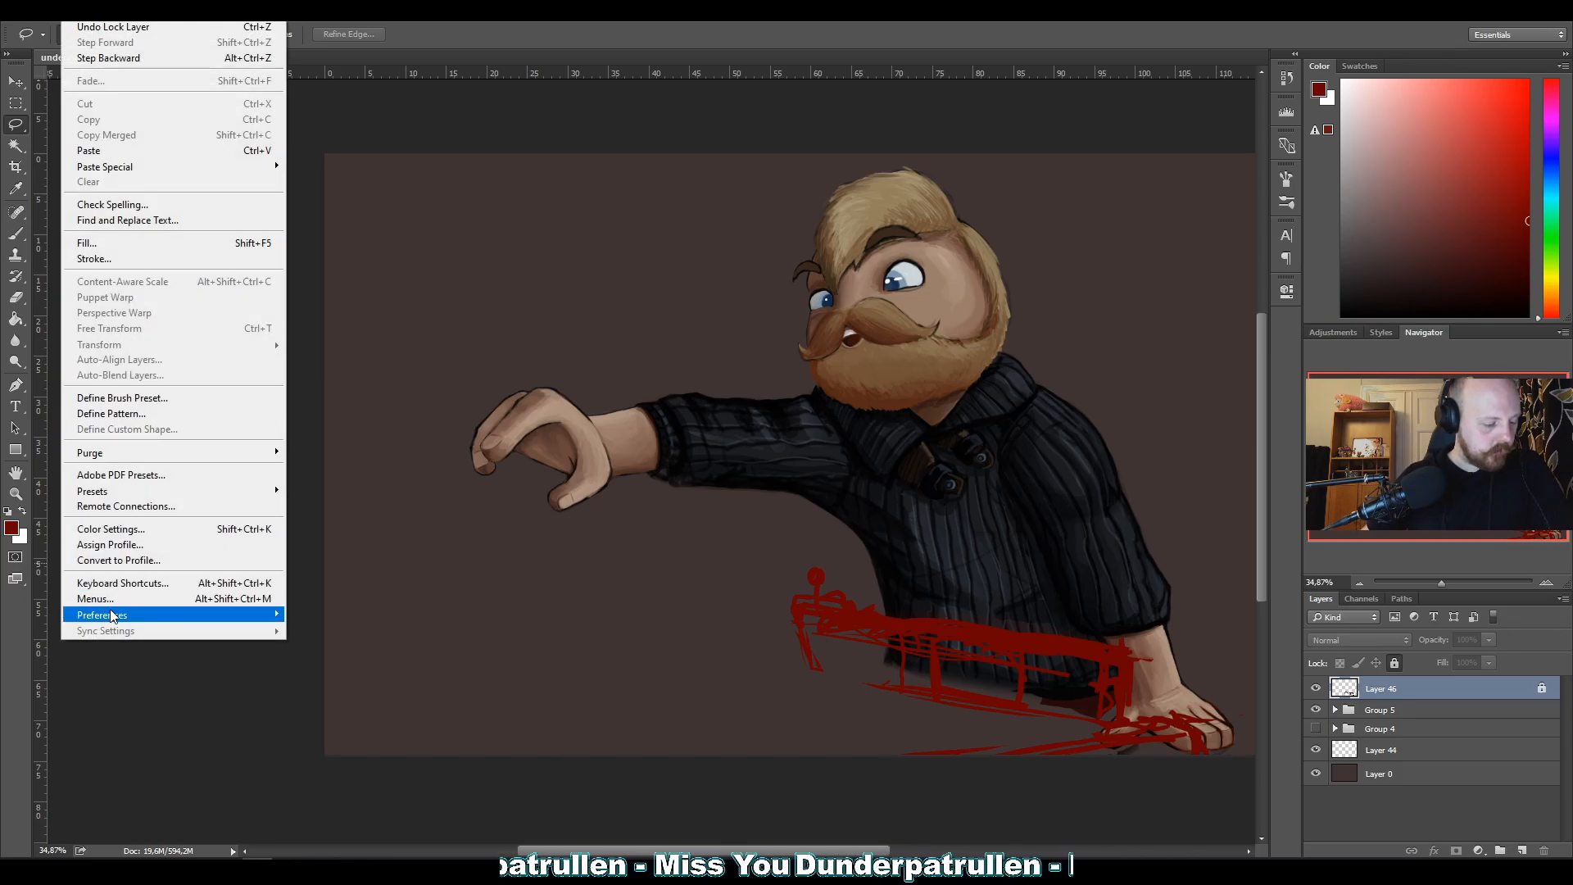
mouse_move(158, 615)
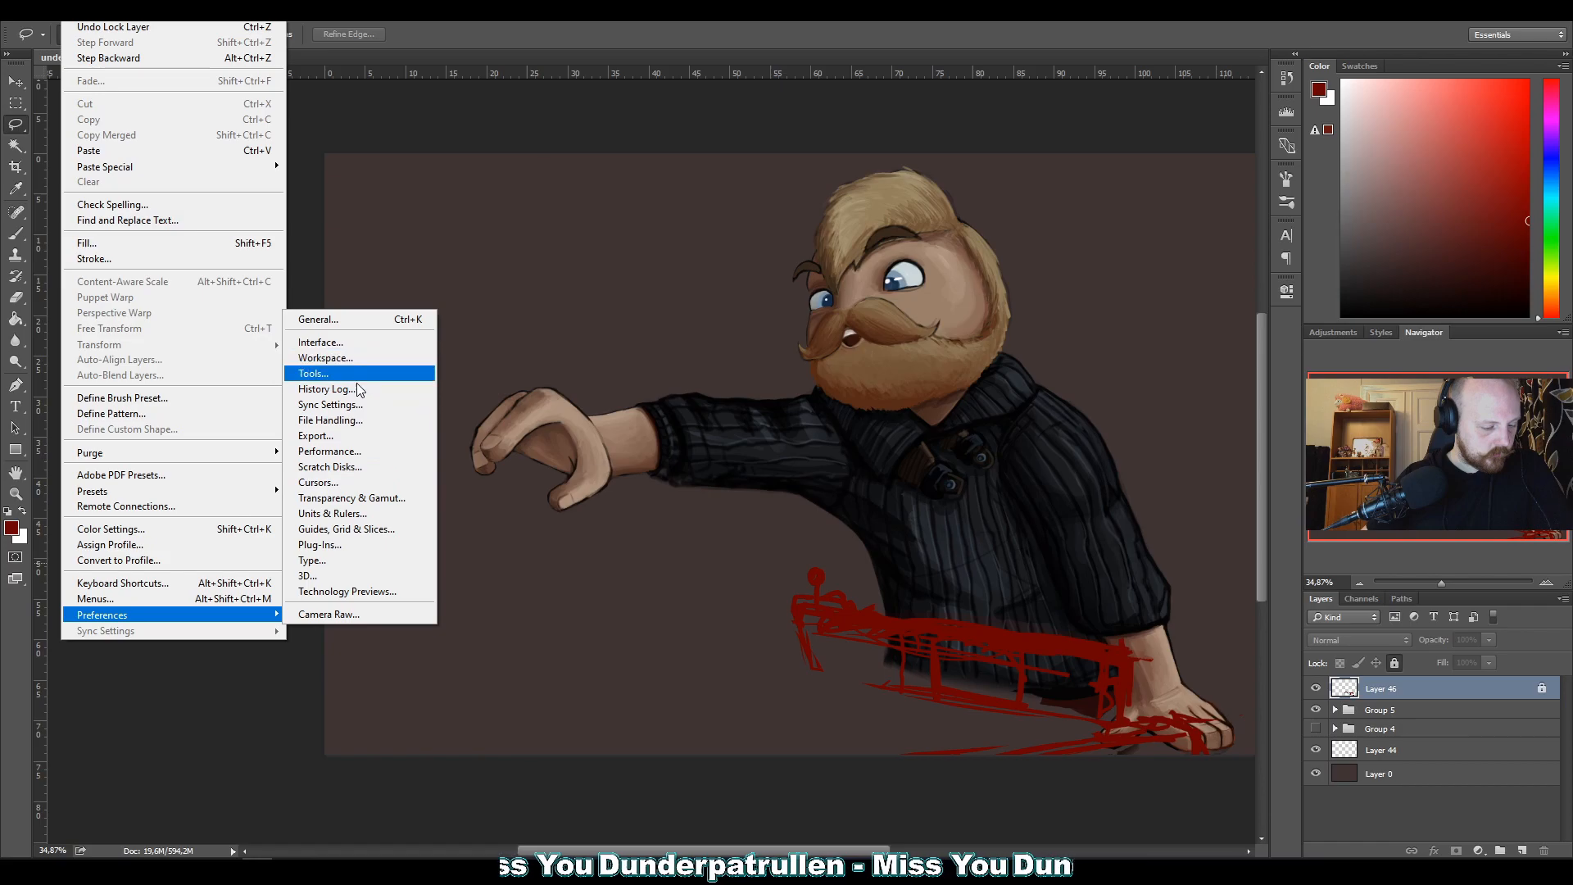
left_click(166, 587)
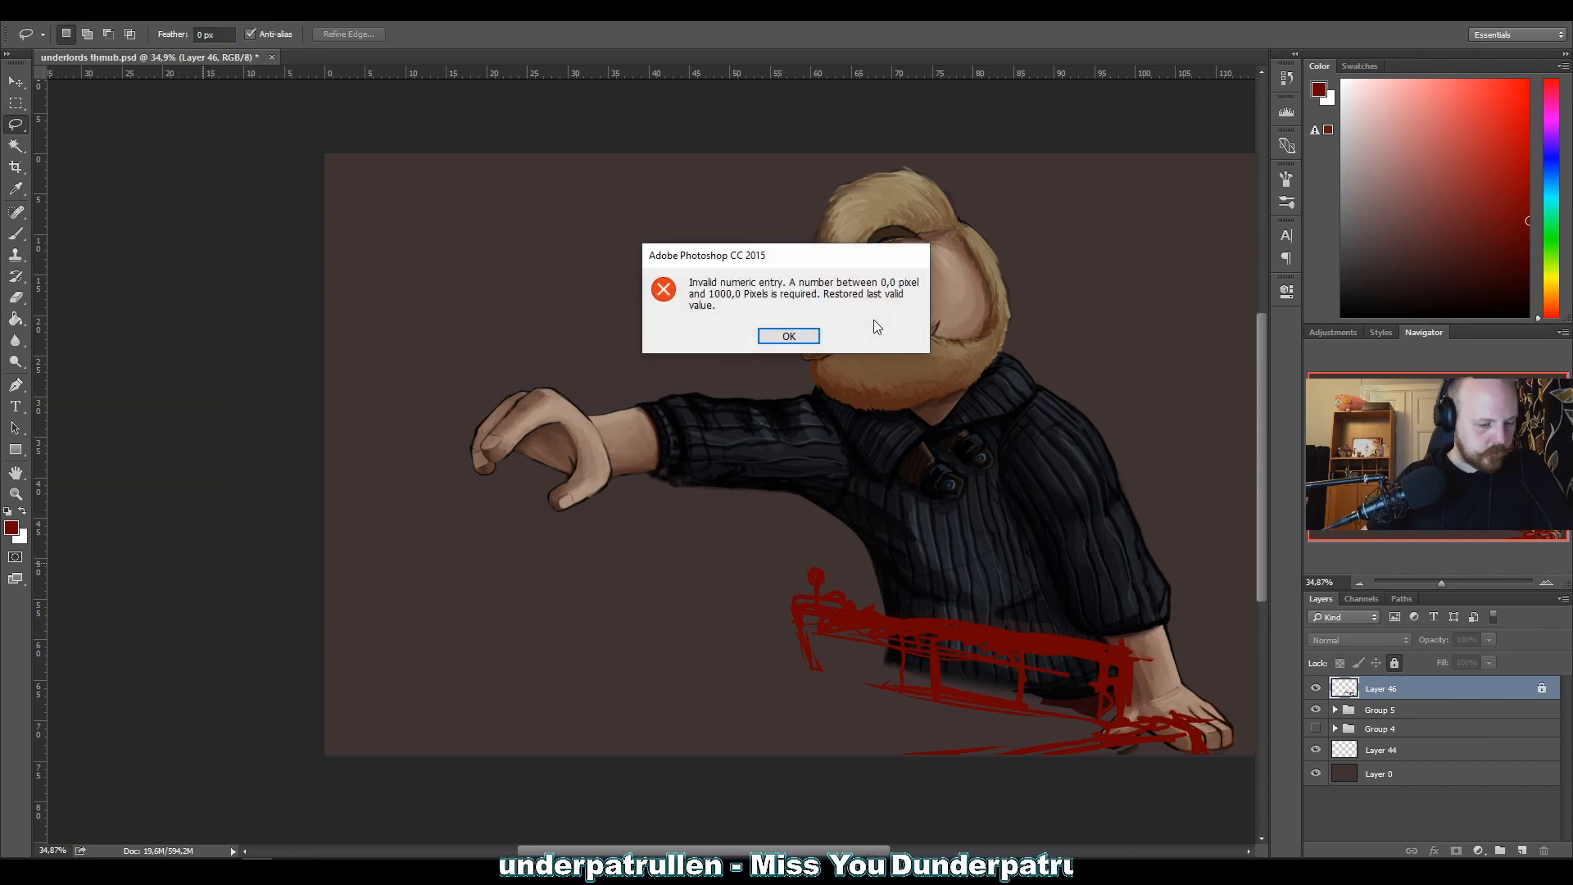
left_click(791, 336)
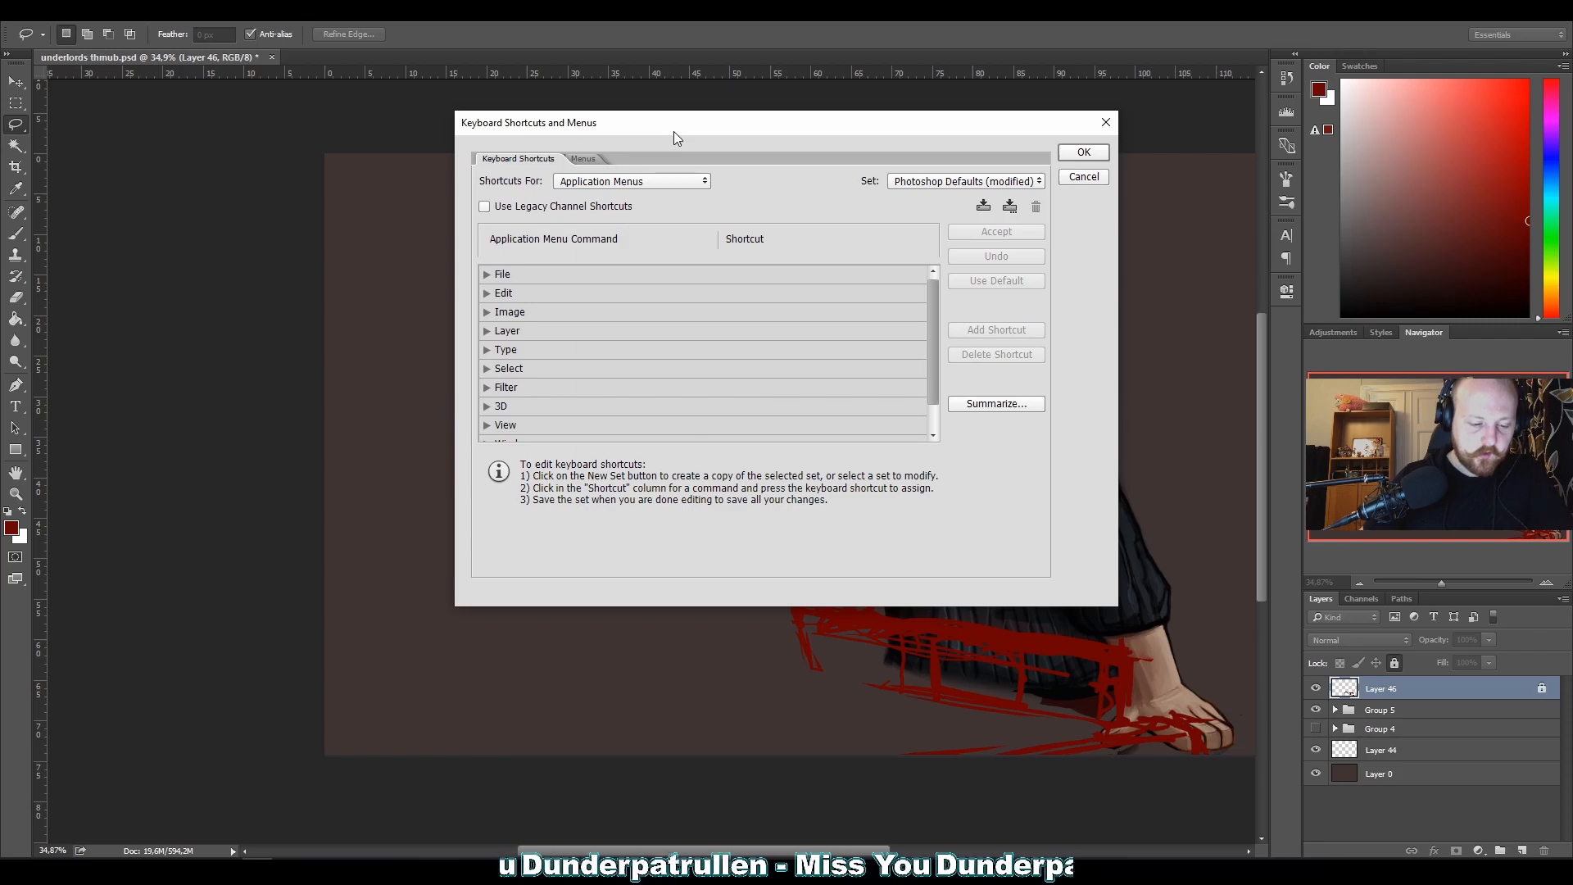
Look up the shortcut assigned to Flip Canvas Horizontal among the Image commands and close the shortcut settings.
scroll(602, 336, "down", 1)
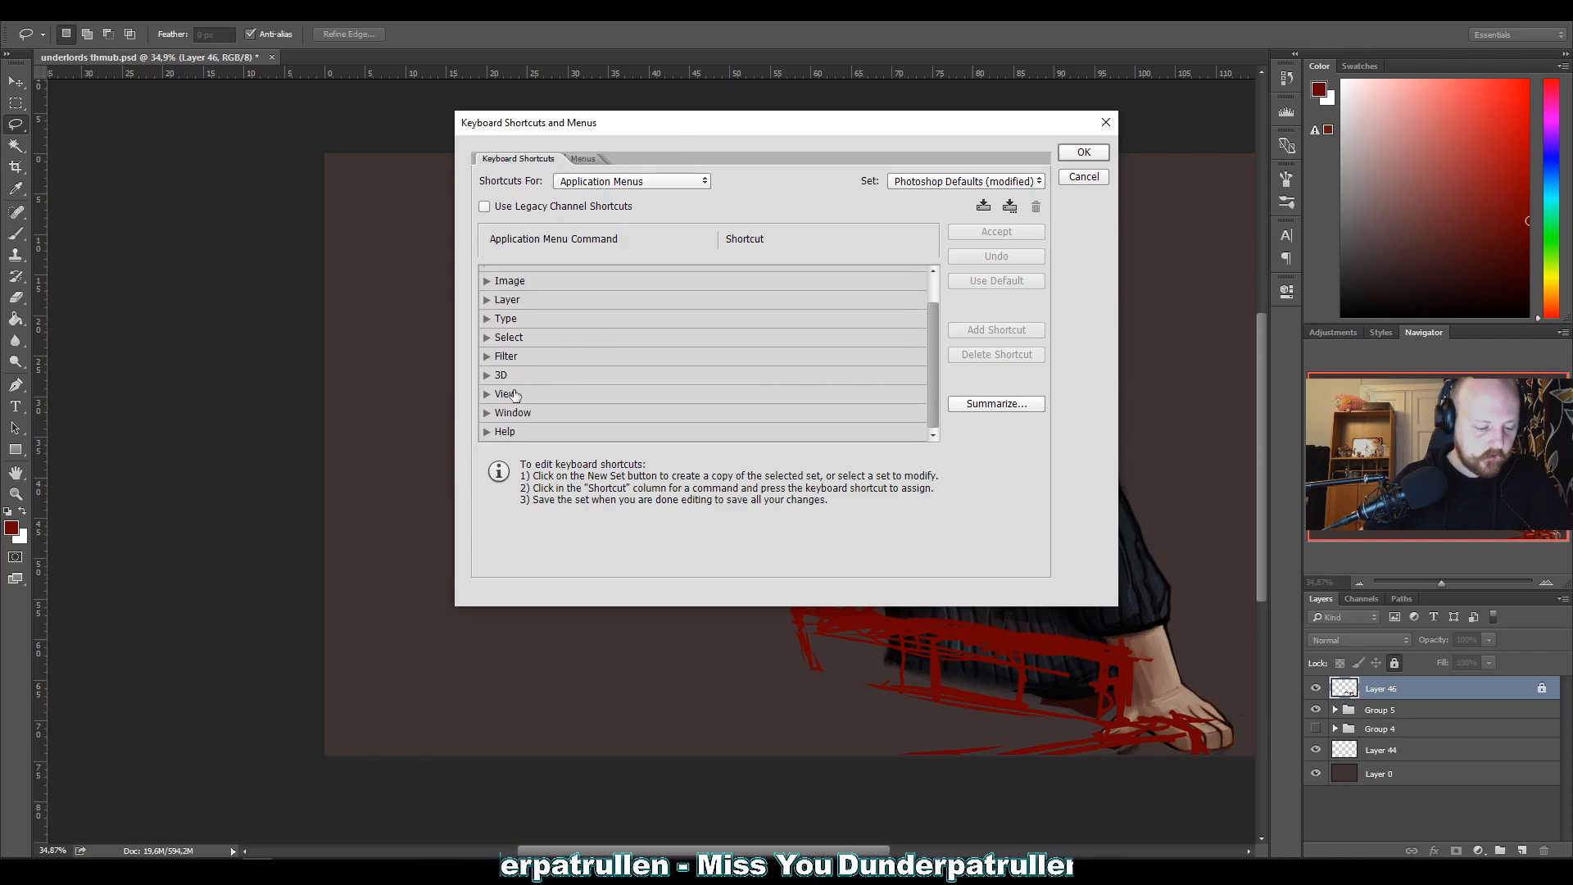
scroll(535, 336, "up", 1)
left_click(484, 311)
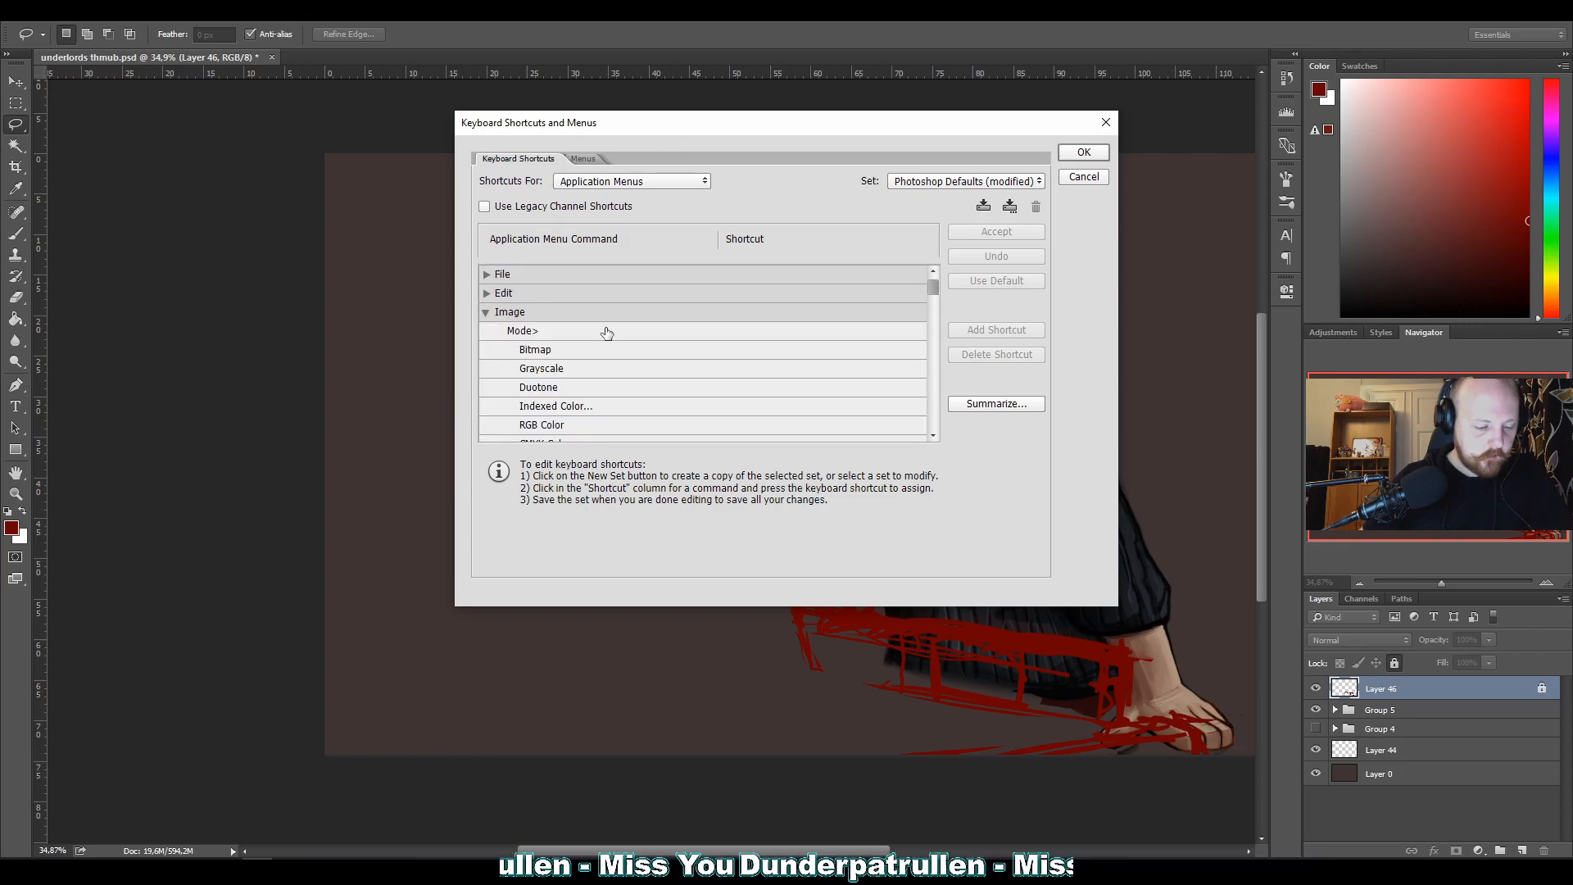
scroll(606, 340, "down", 3)
scroll(610, 350, "down", 5)
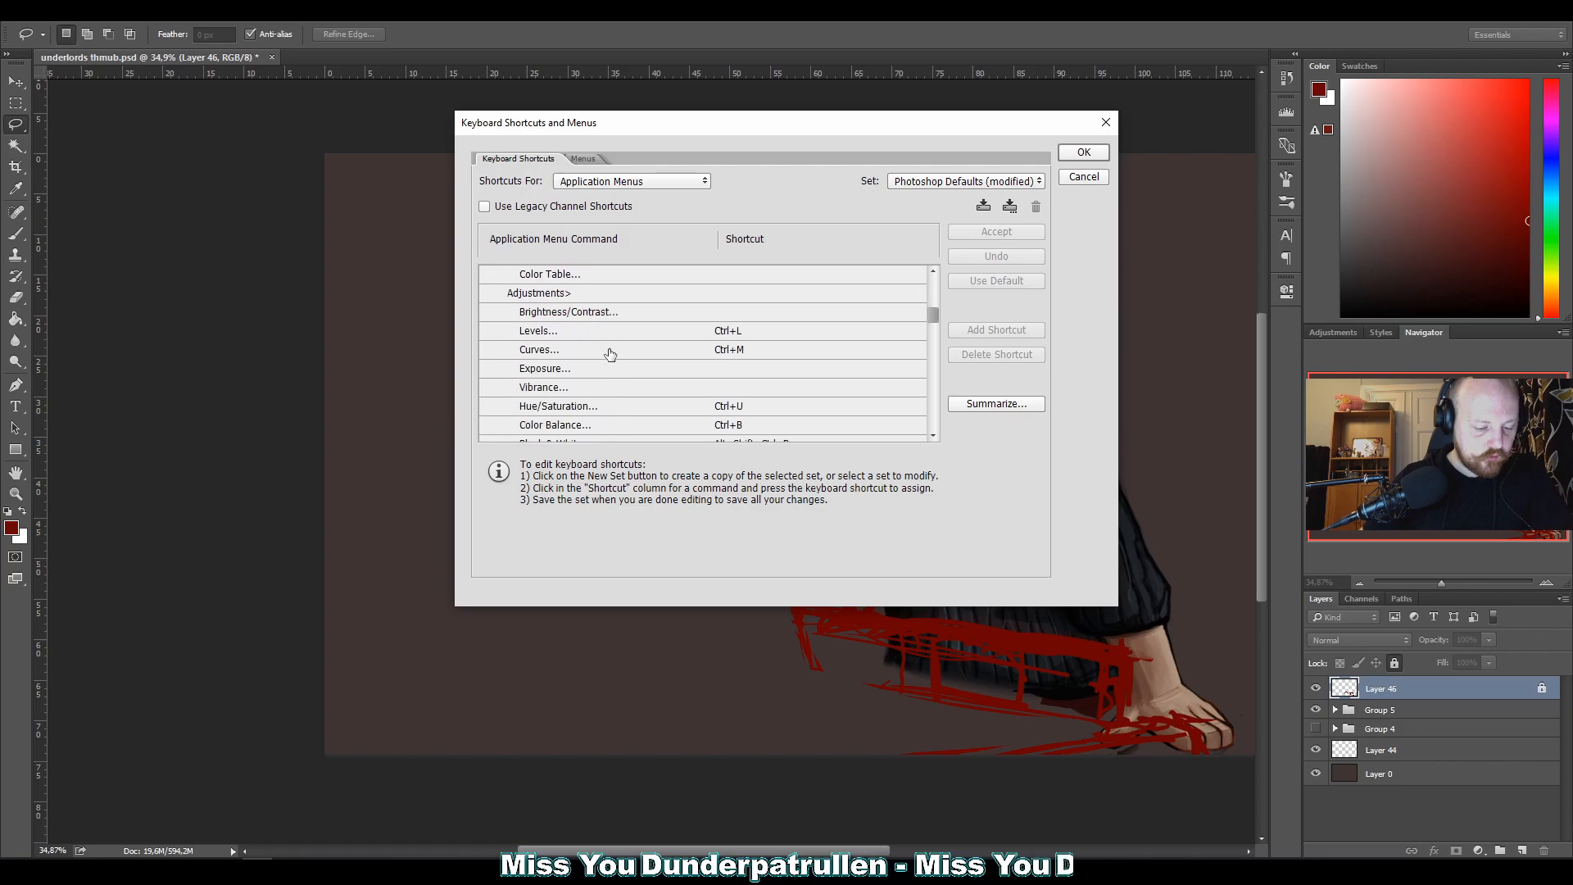
scroll(608, 354, "down", 5)
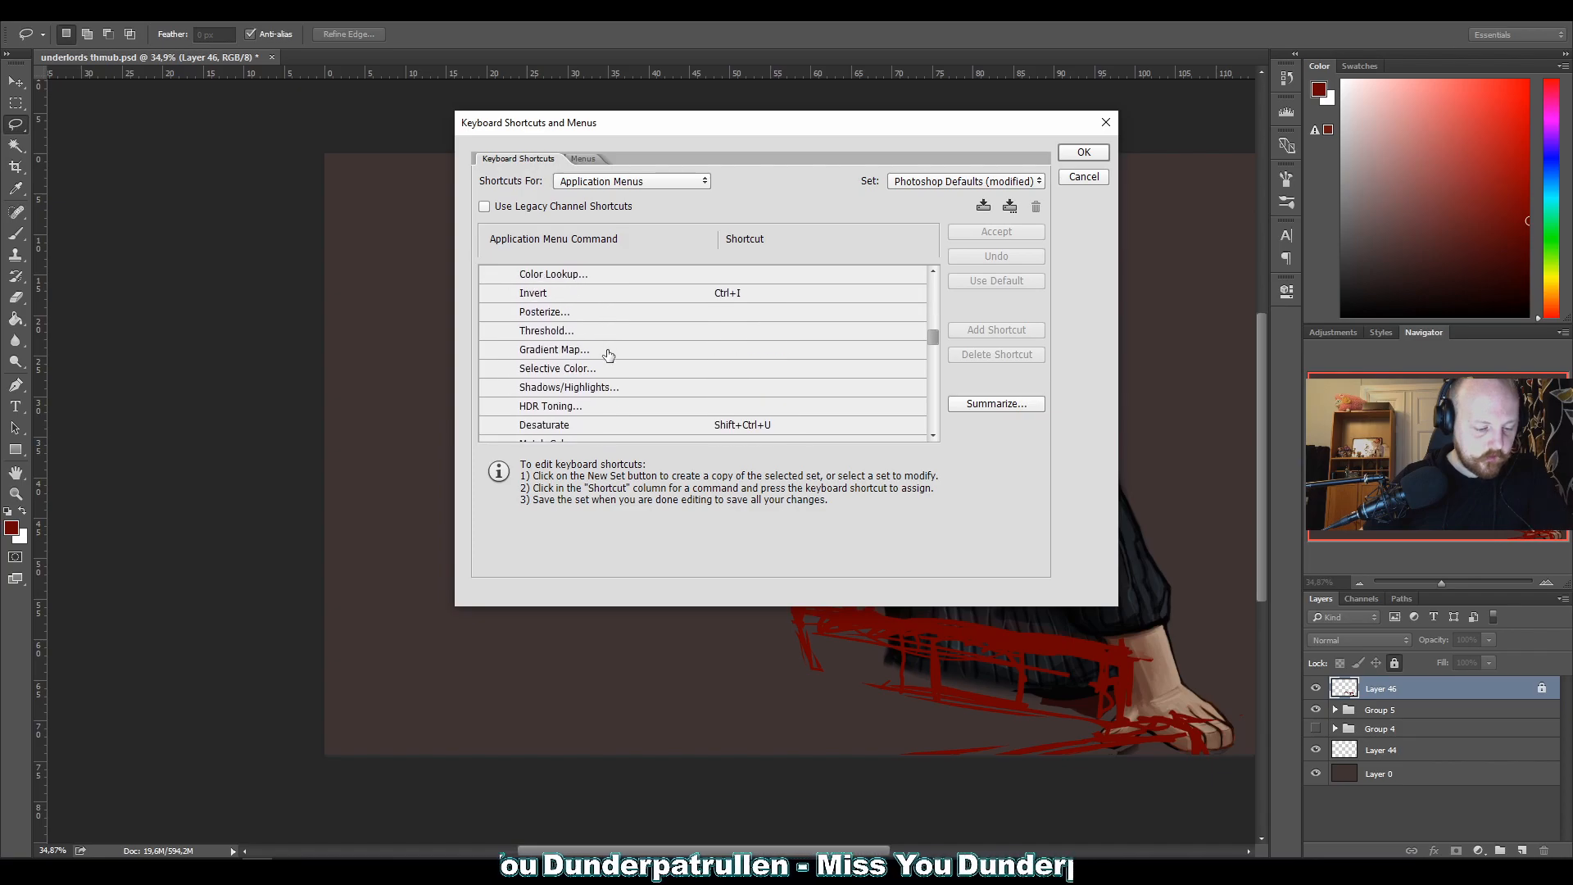
scroll(608, 354, "down", 6)
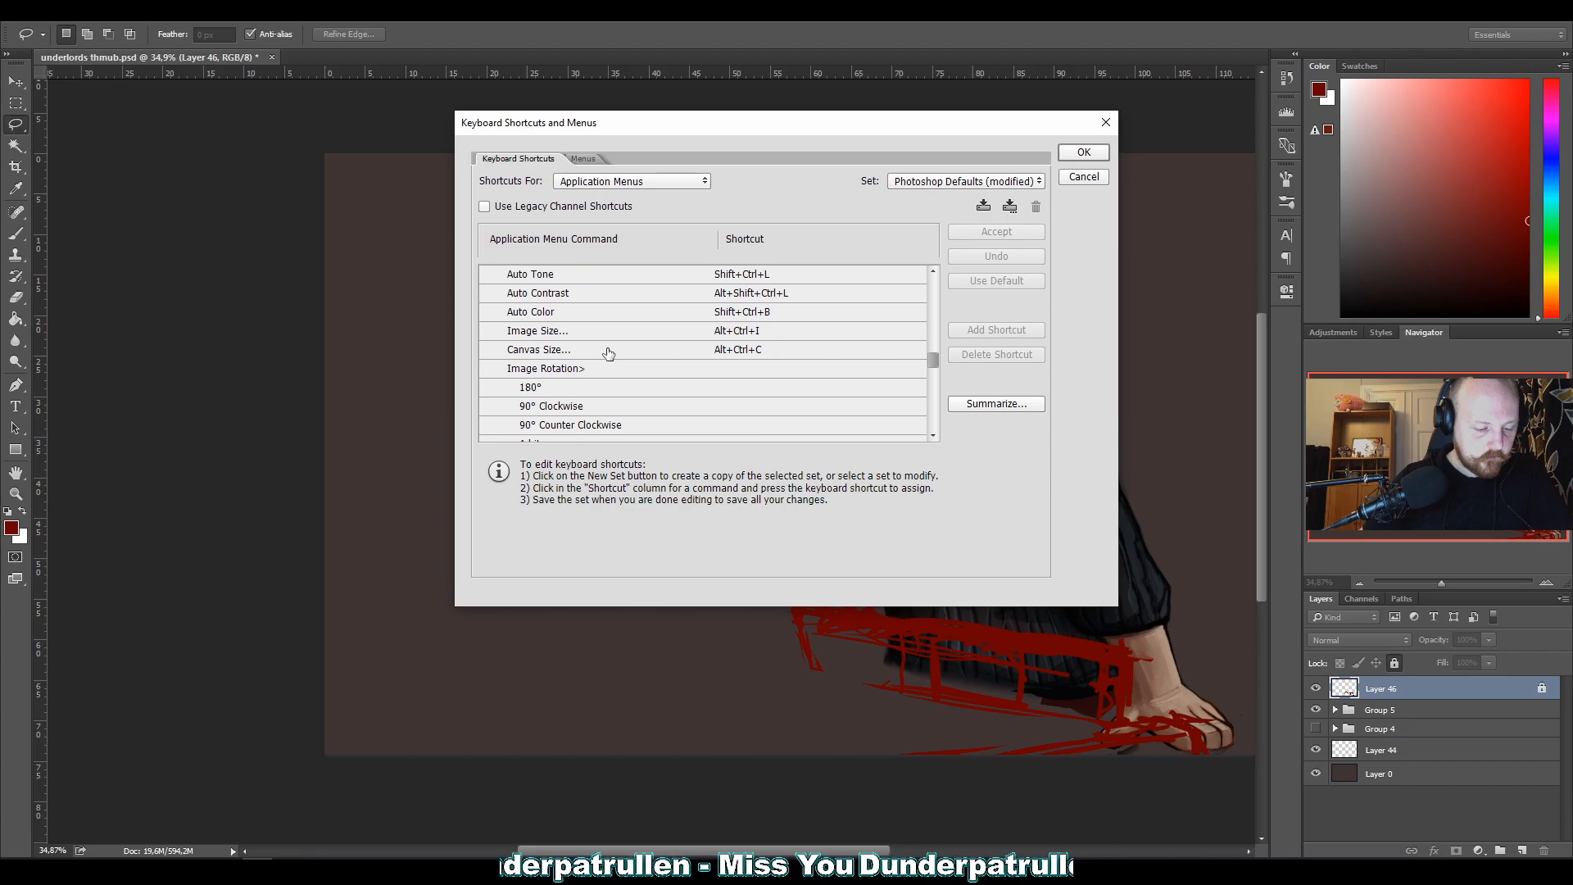
scroll(608, 354, "down", 1)
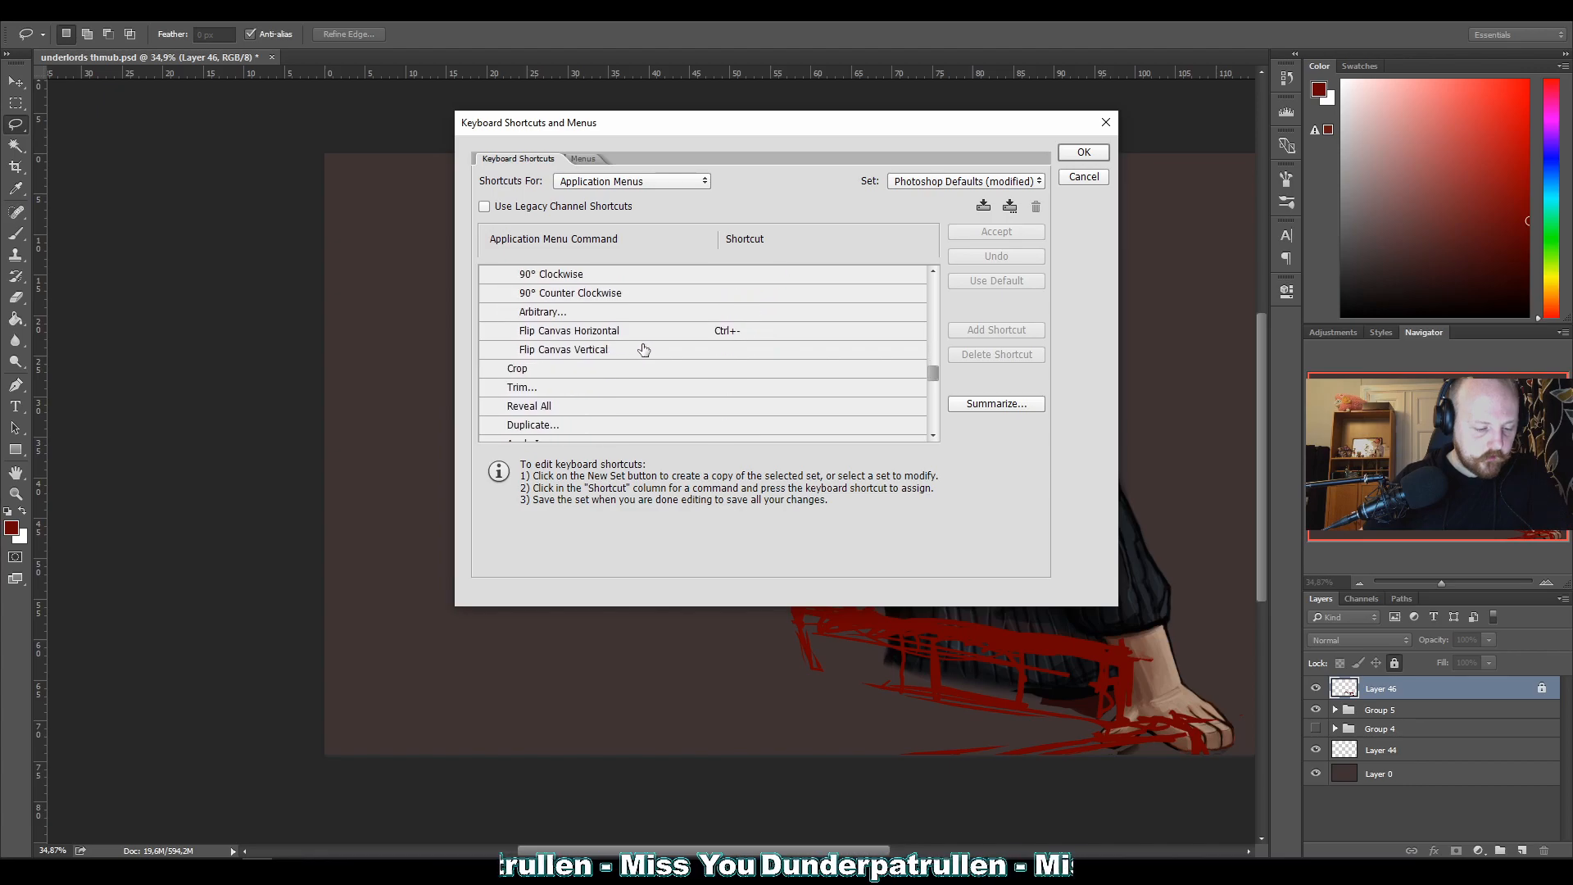
left_click(643, 335)
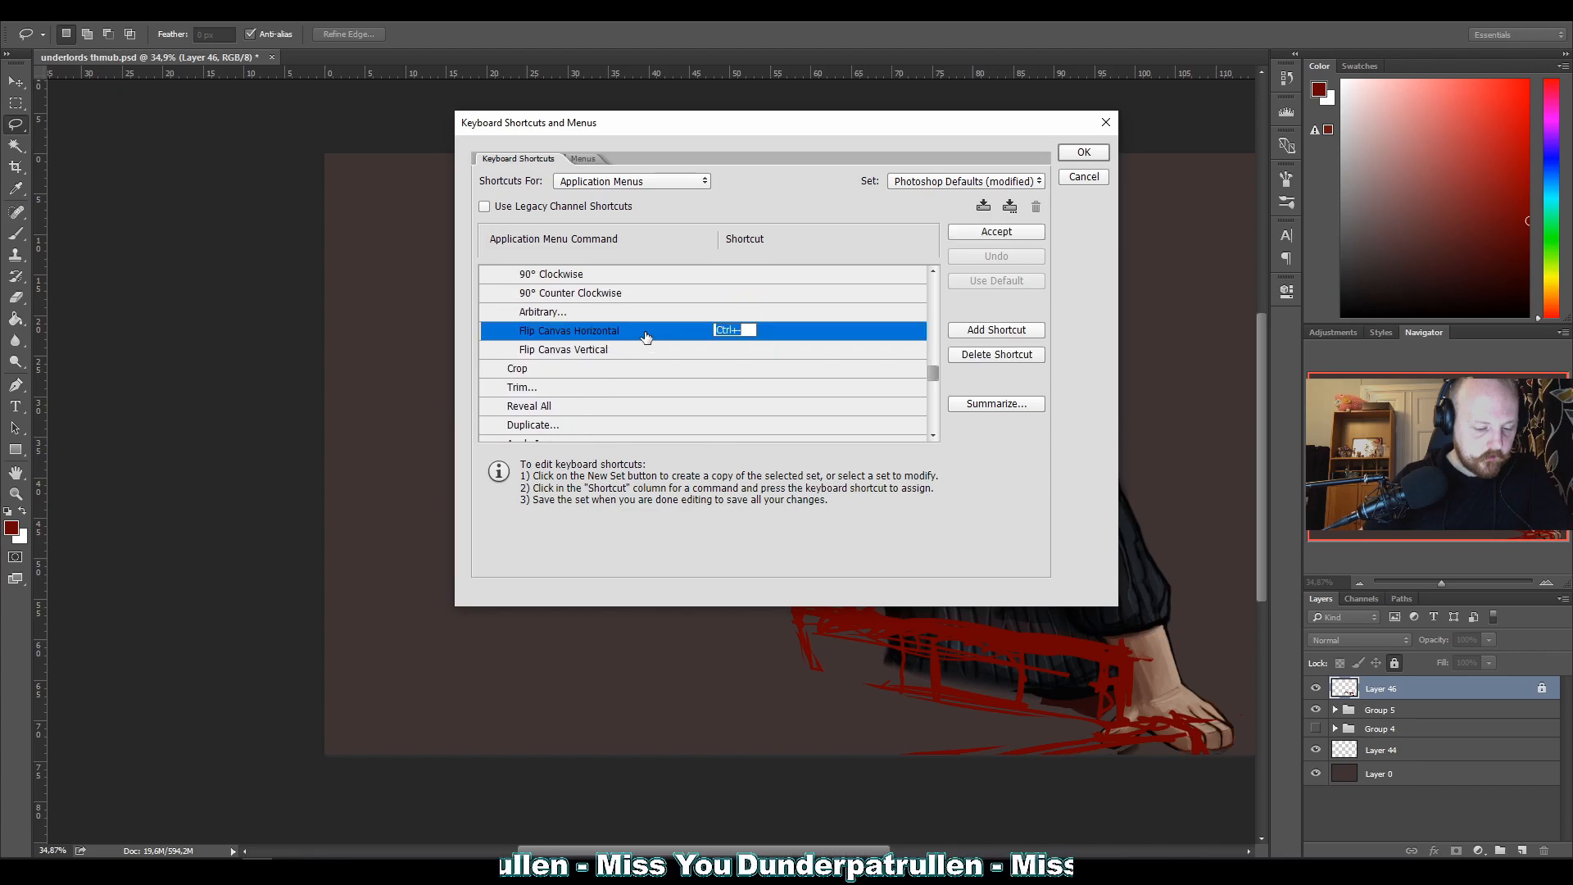
left_click(1084, 157)
left_click(1083, 154)
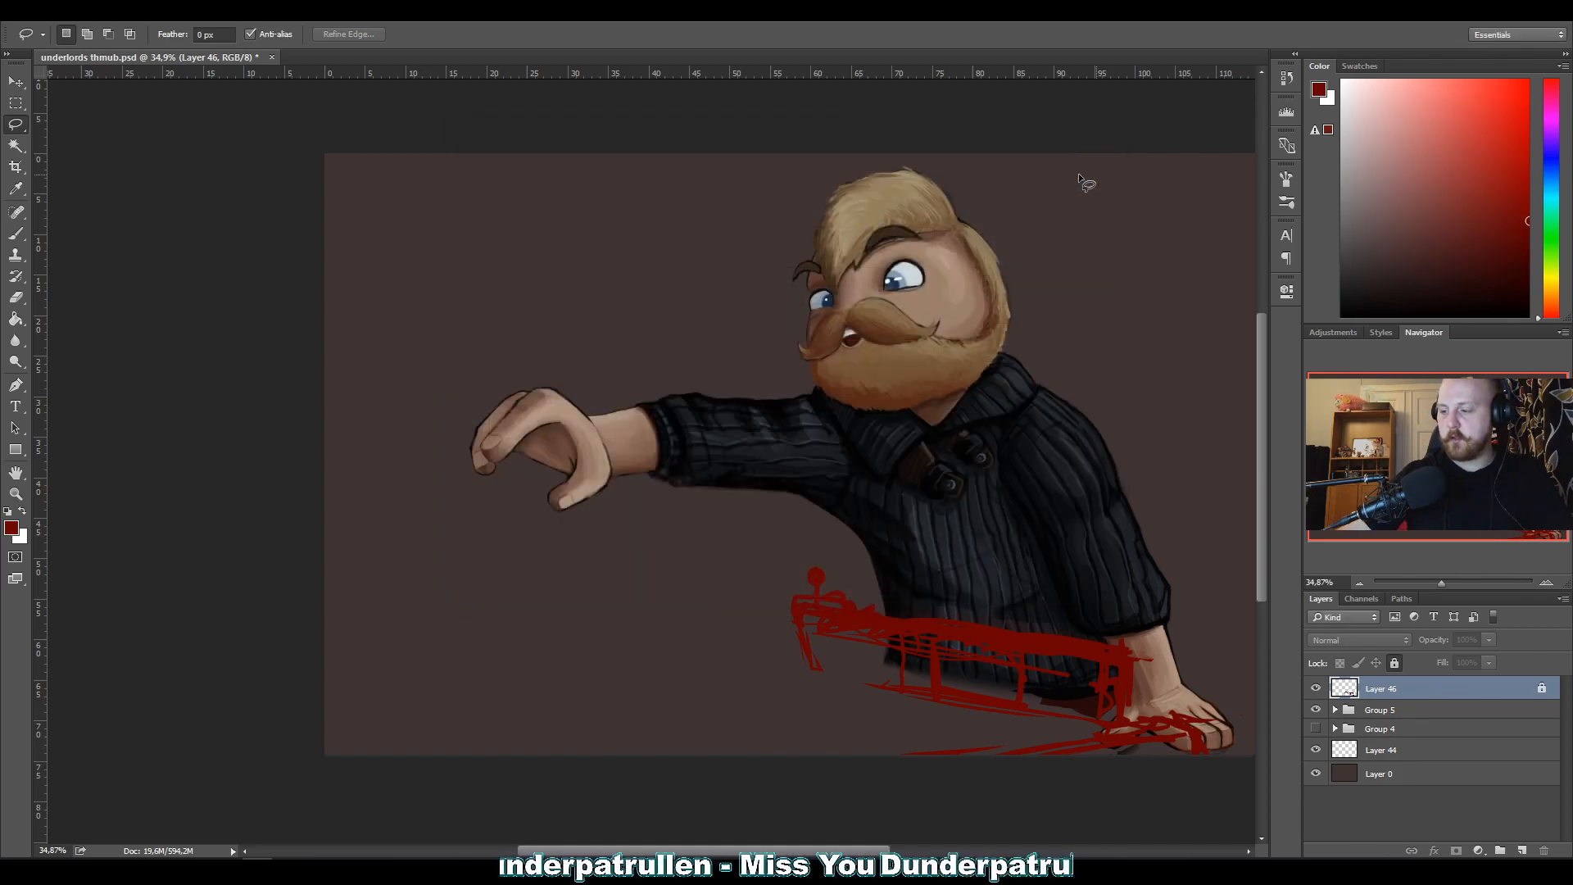
Flip the canvas horizontally back and forth to compare the composition, ending on the mirrored version.
key("ctrl+minus")
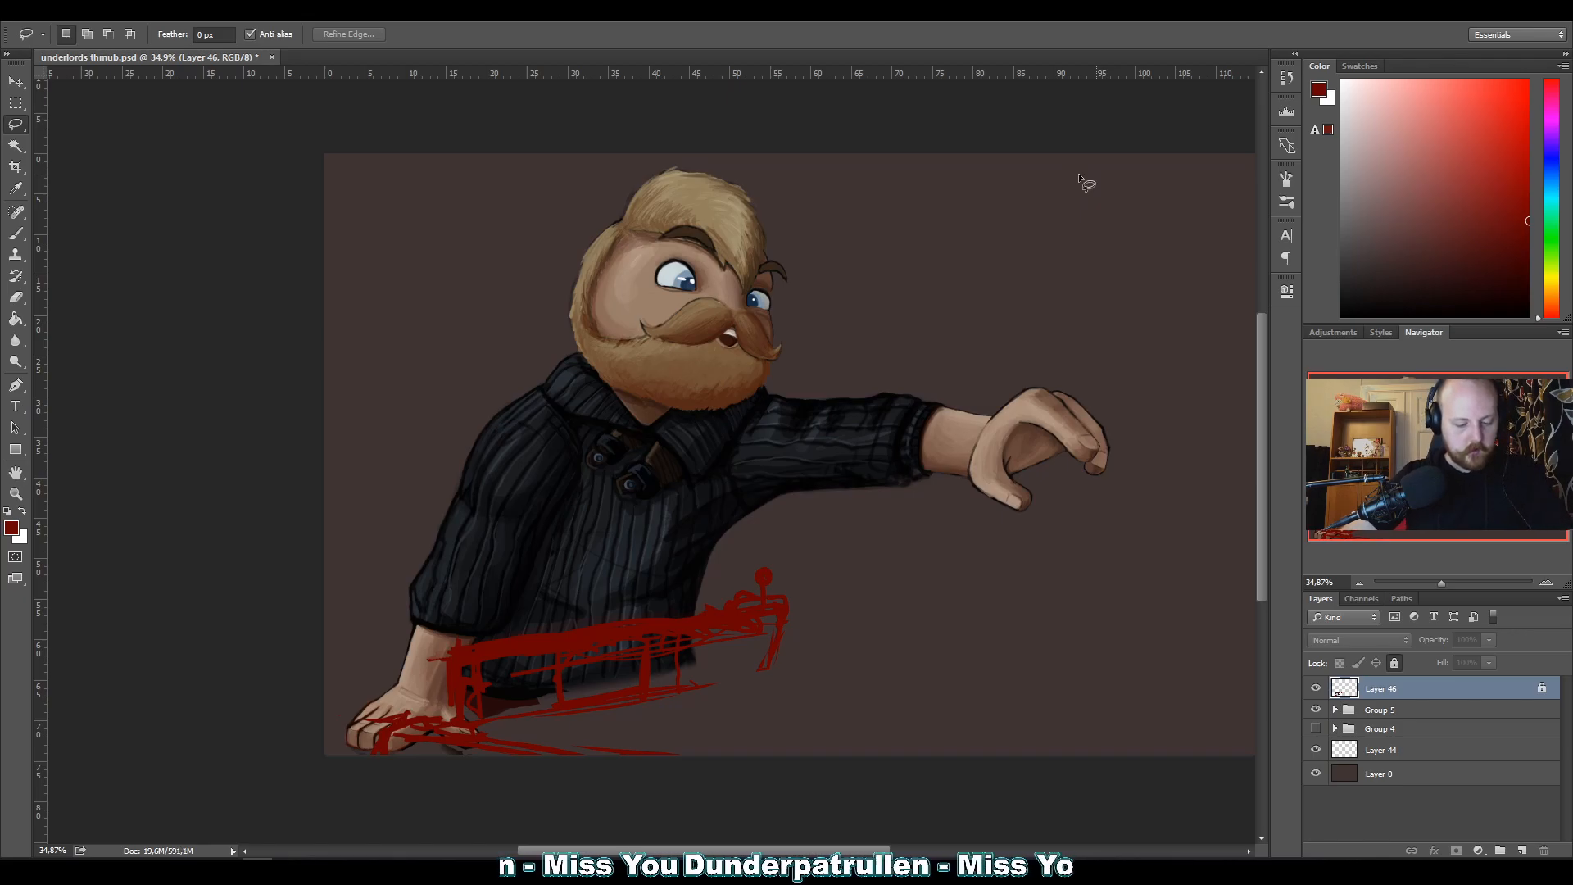
key("ctrl+minus")
key("ctrl+minus")
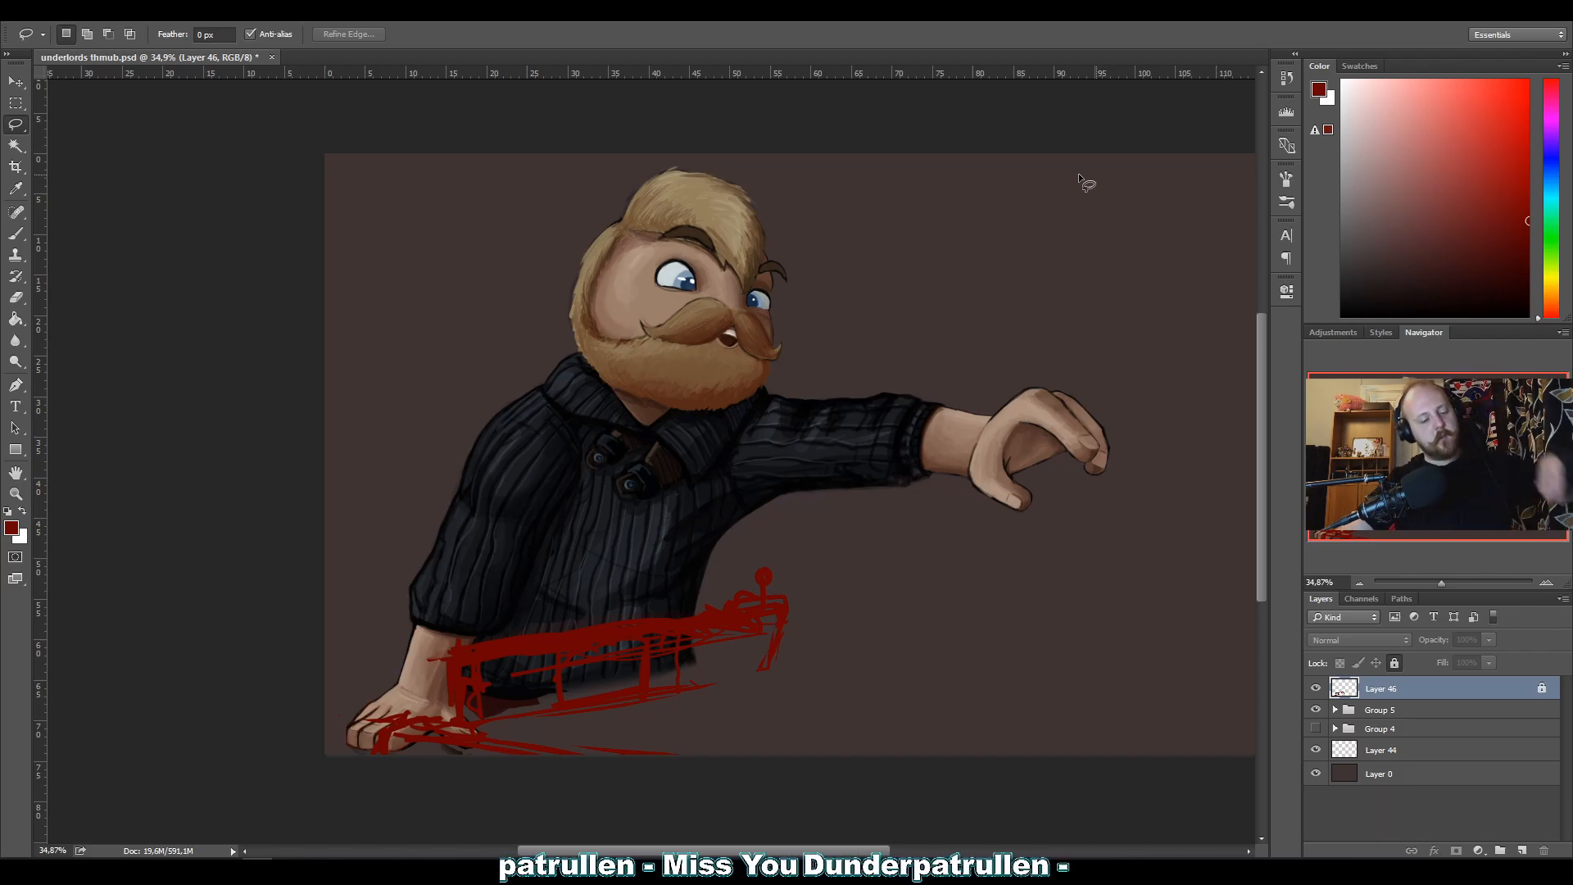
key("ctrl+minus")
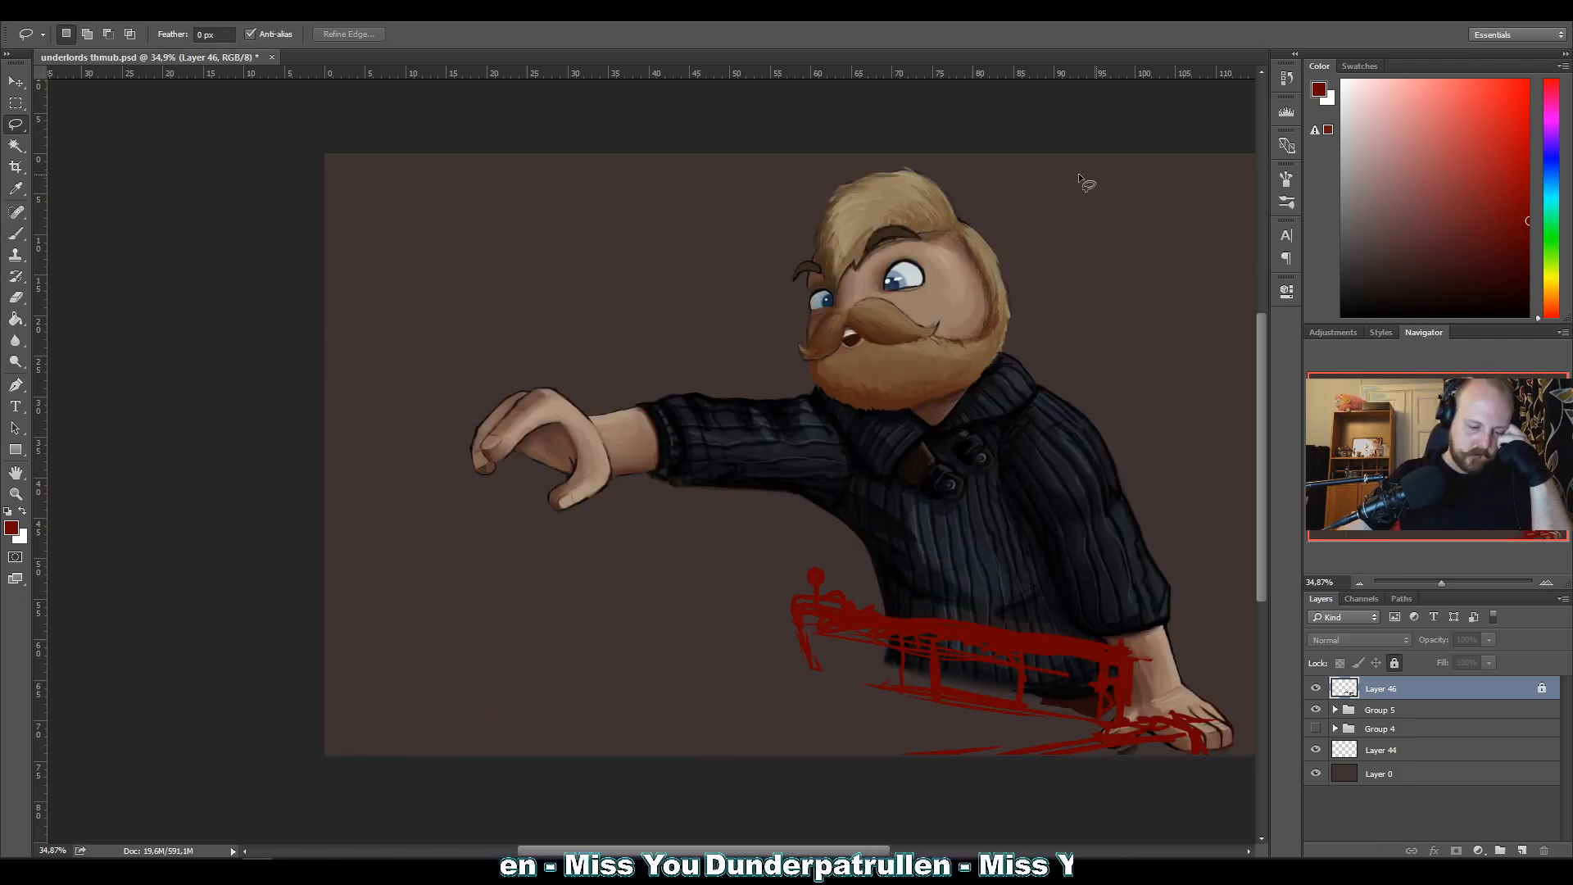
key("ctrl+minus")
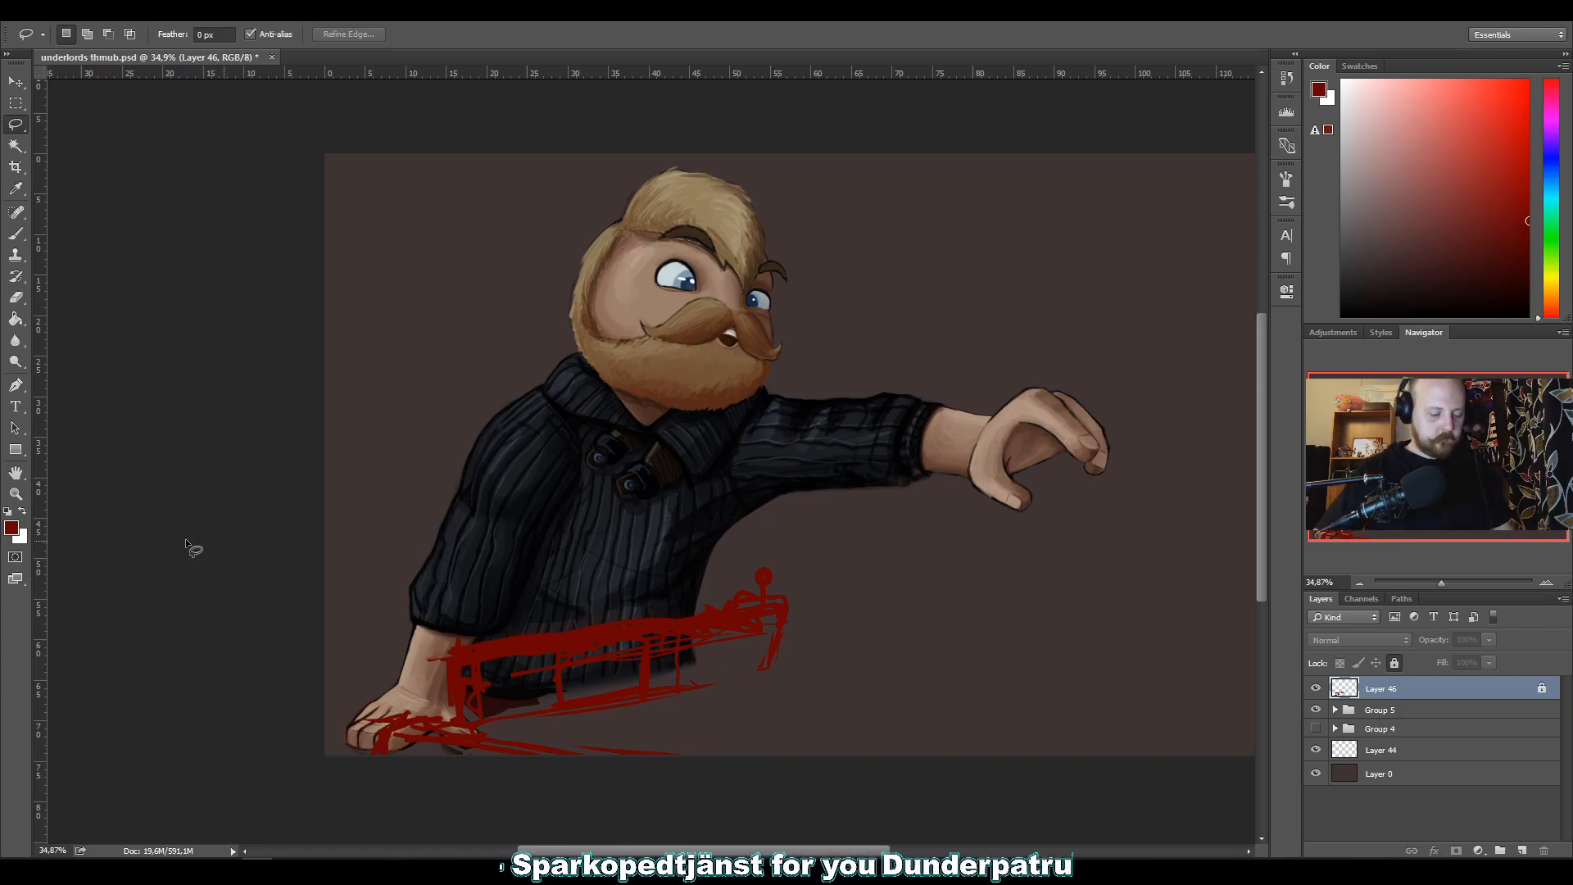
Switch to the Brush tool and try to paint on the locked Layer 46.
left_click(19, 253)
left_click(15, 235)
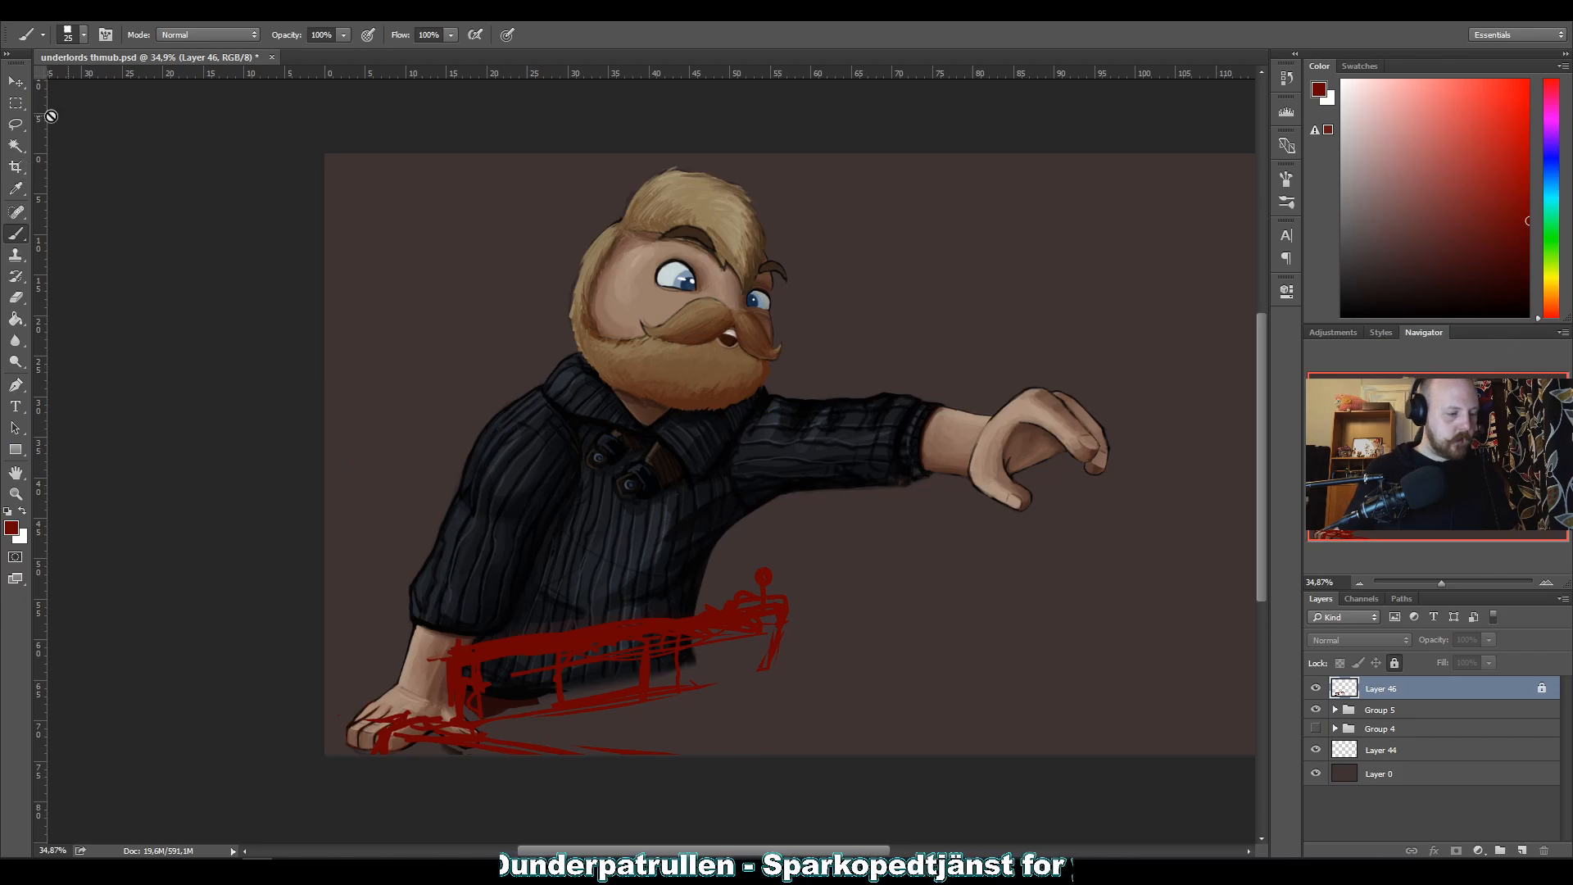
left_click(135, 318)
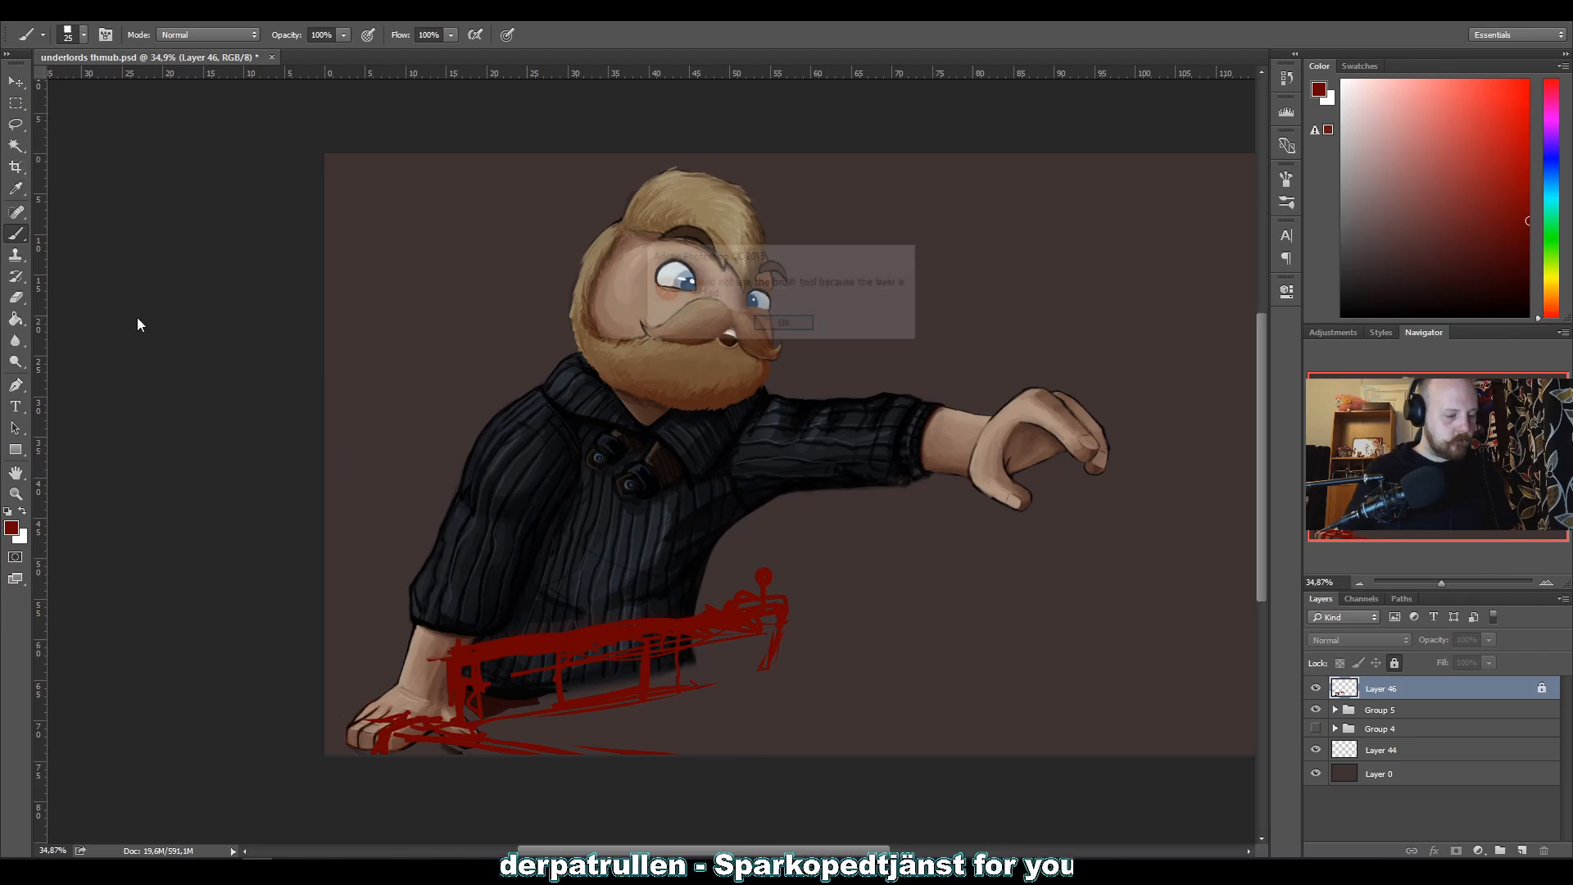
left_click(784, 324)
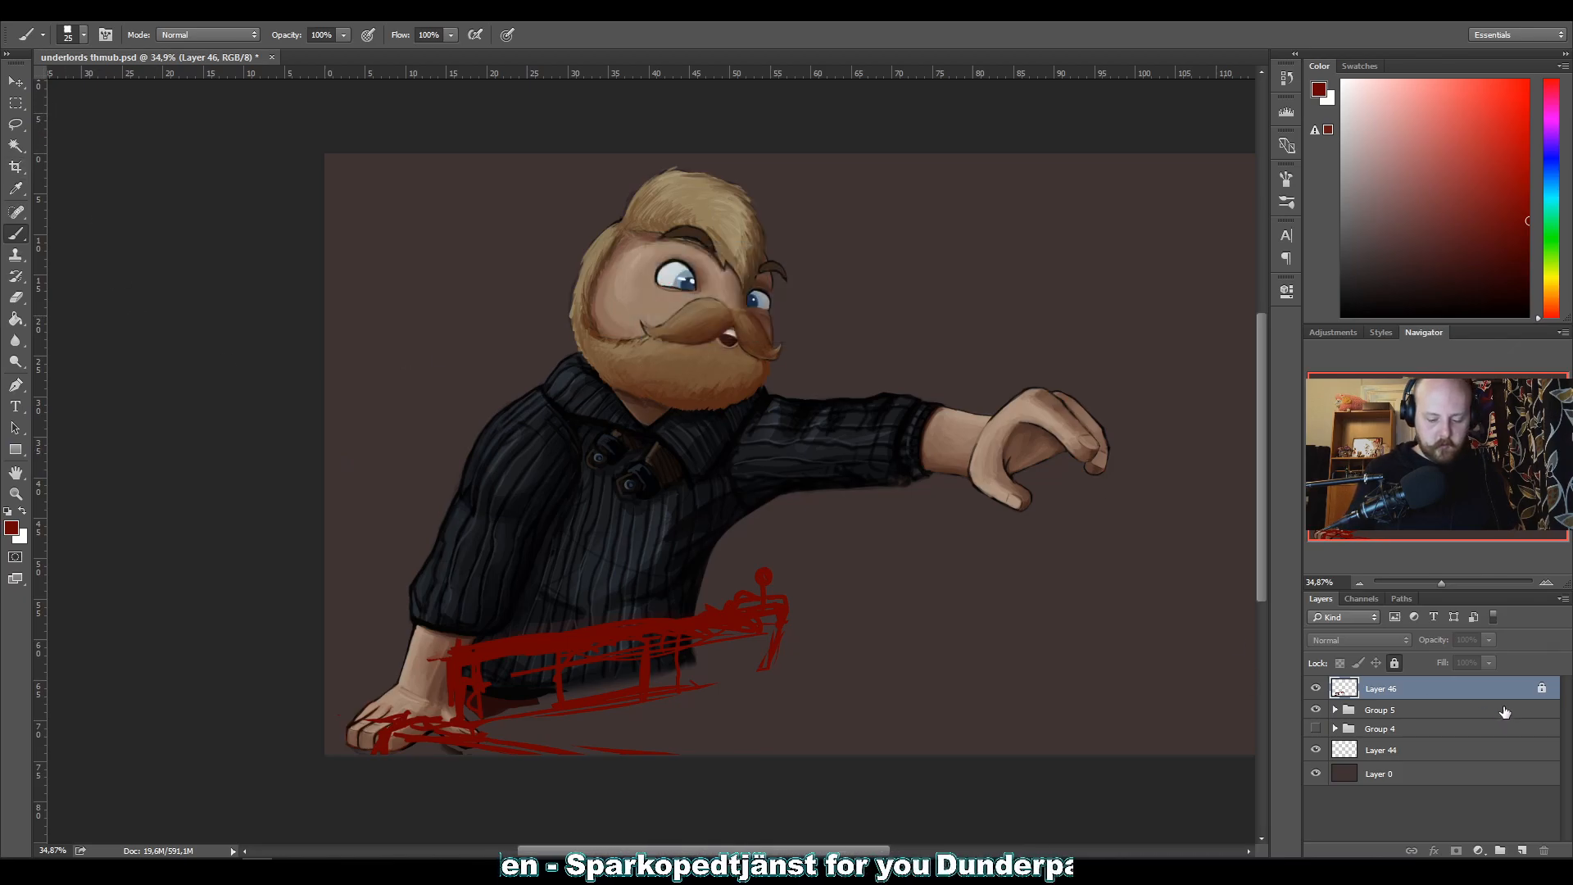
Unlock Layer 46 and paint the table's lower border line in red from the corner post's base toward the canvas's right edge.
left_click(1542, 688)
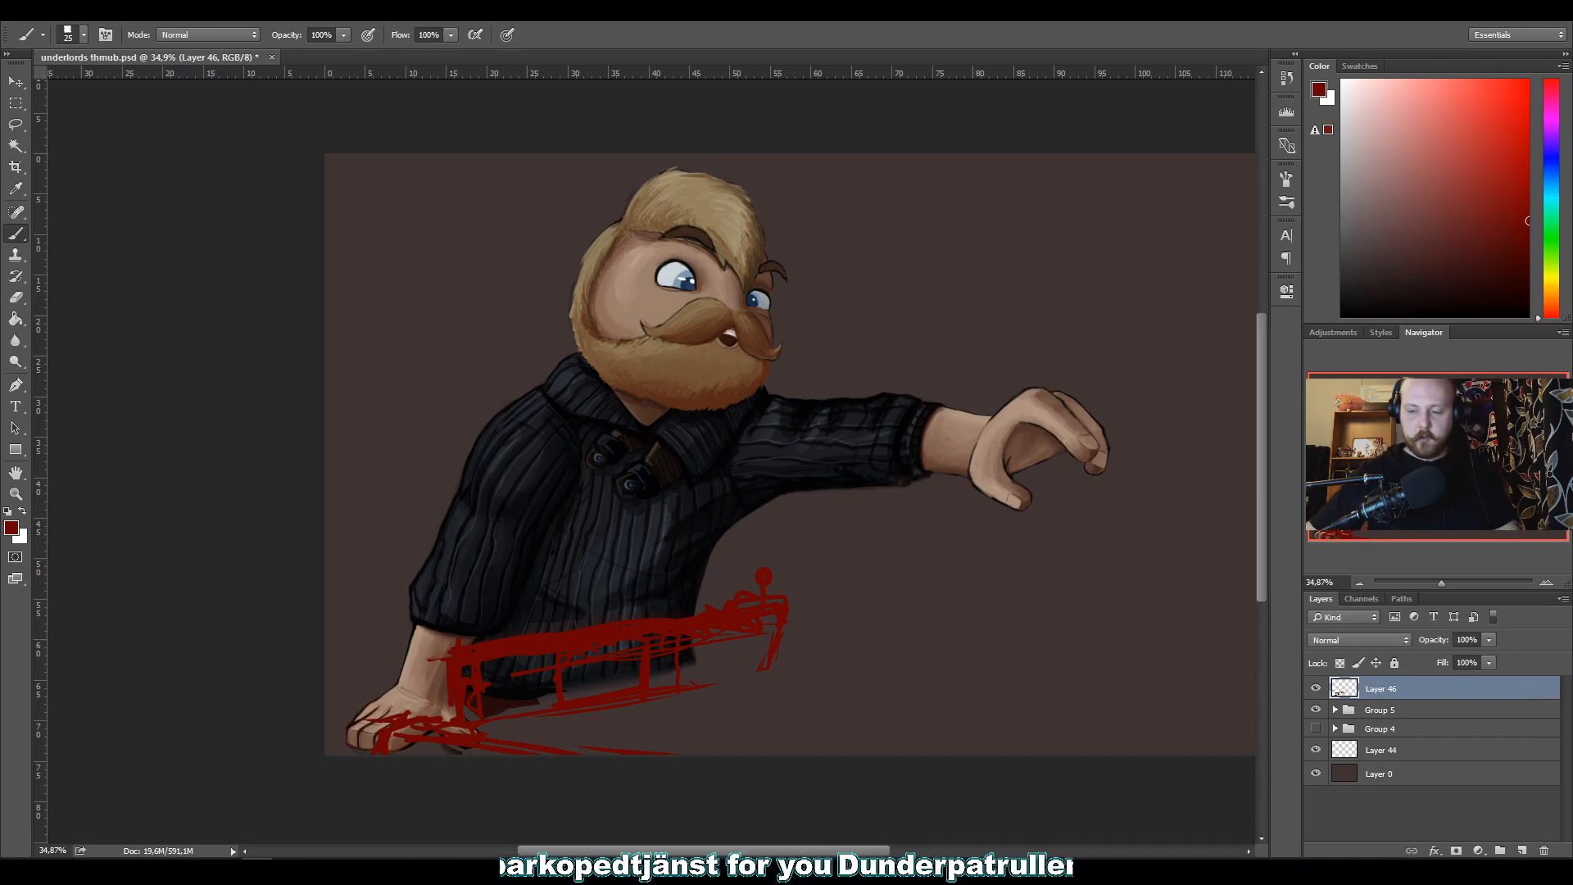
left_click_drag(760, 668, 1081, 715)
left_click_drag(767, 669, 1150, 745)
left_click_drag(934, 697, 1252, 754)
left_click_drag(1072, 718, 1234, 752)
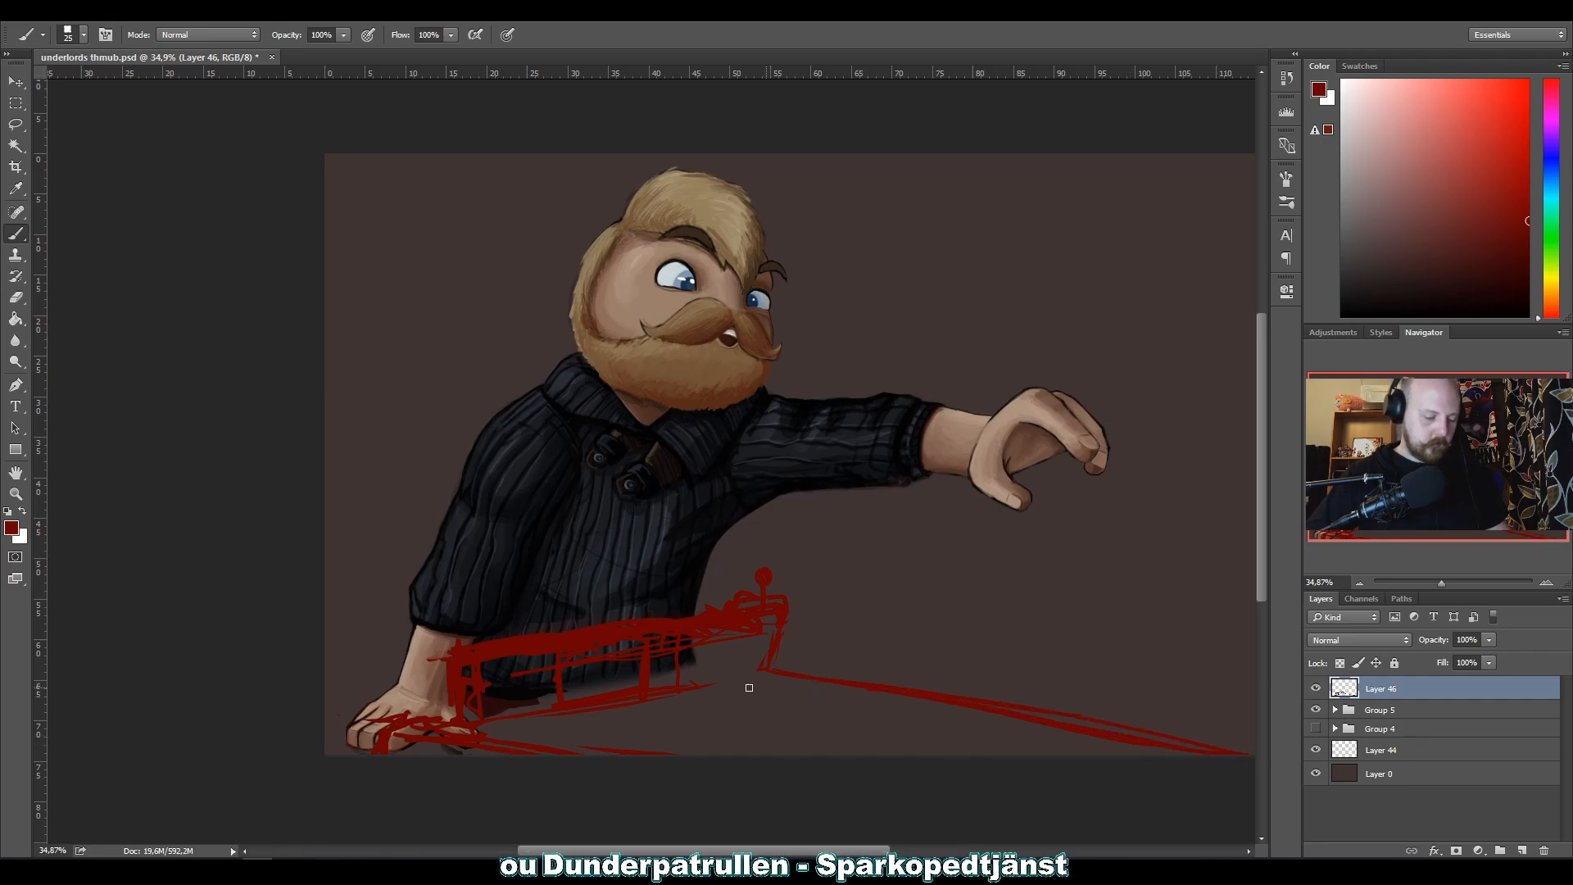
Sketch the border's upper rail line from the corner post to the canvas's right edge and reinforce the lower line.
left_click_drag(495, 751, 322, 736)
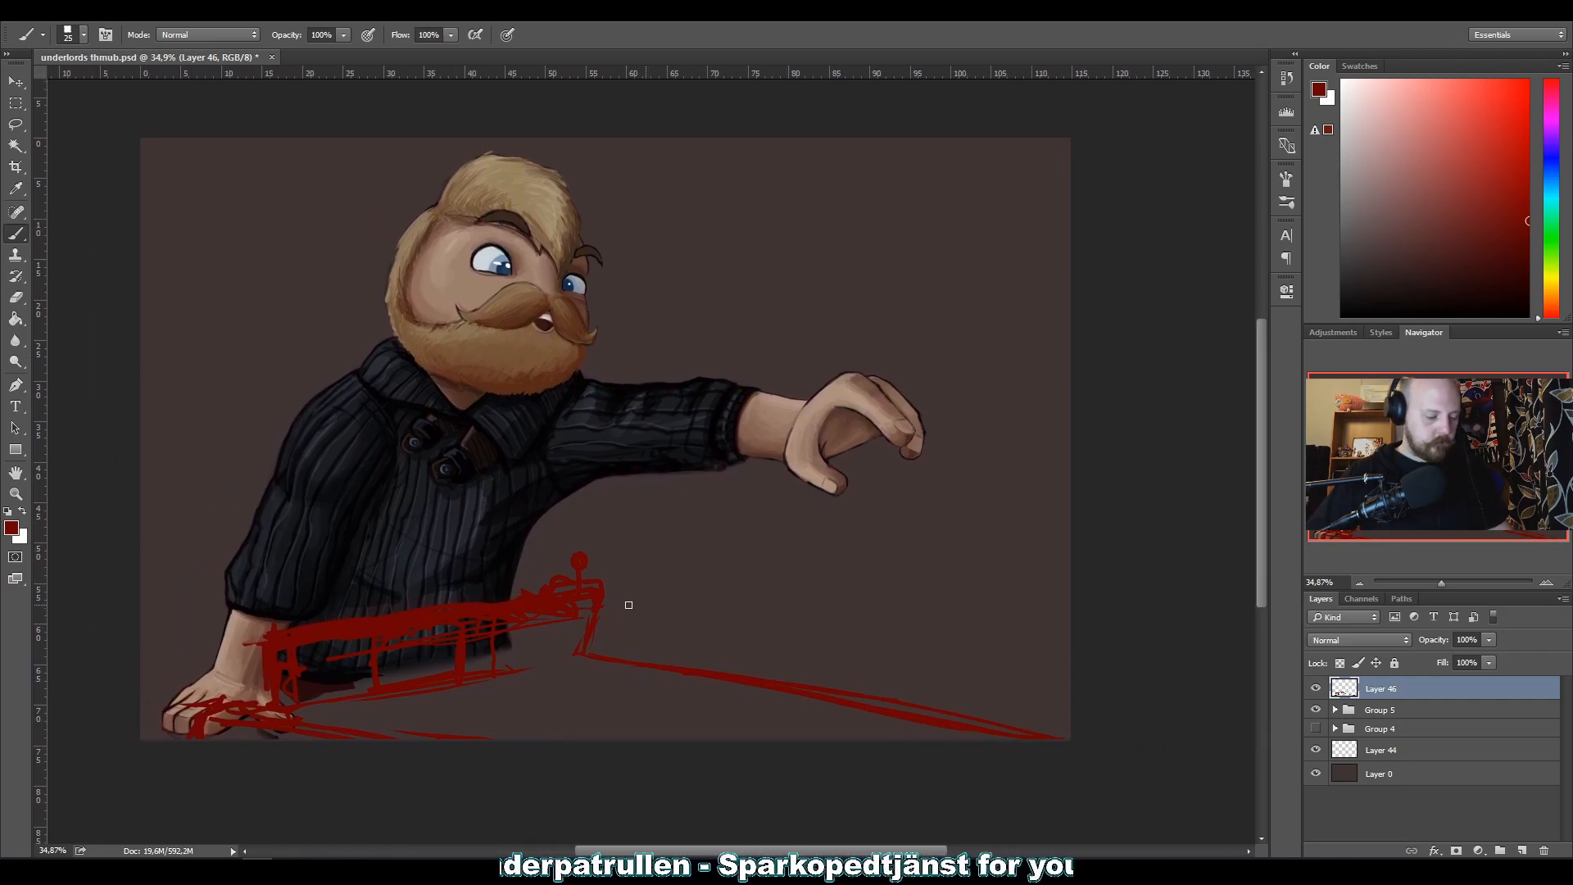
left_click_drag(603, 594, 1072, 664)
left_click_drag(627, 602, 1101, 682)
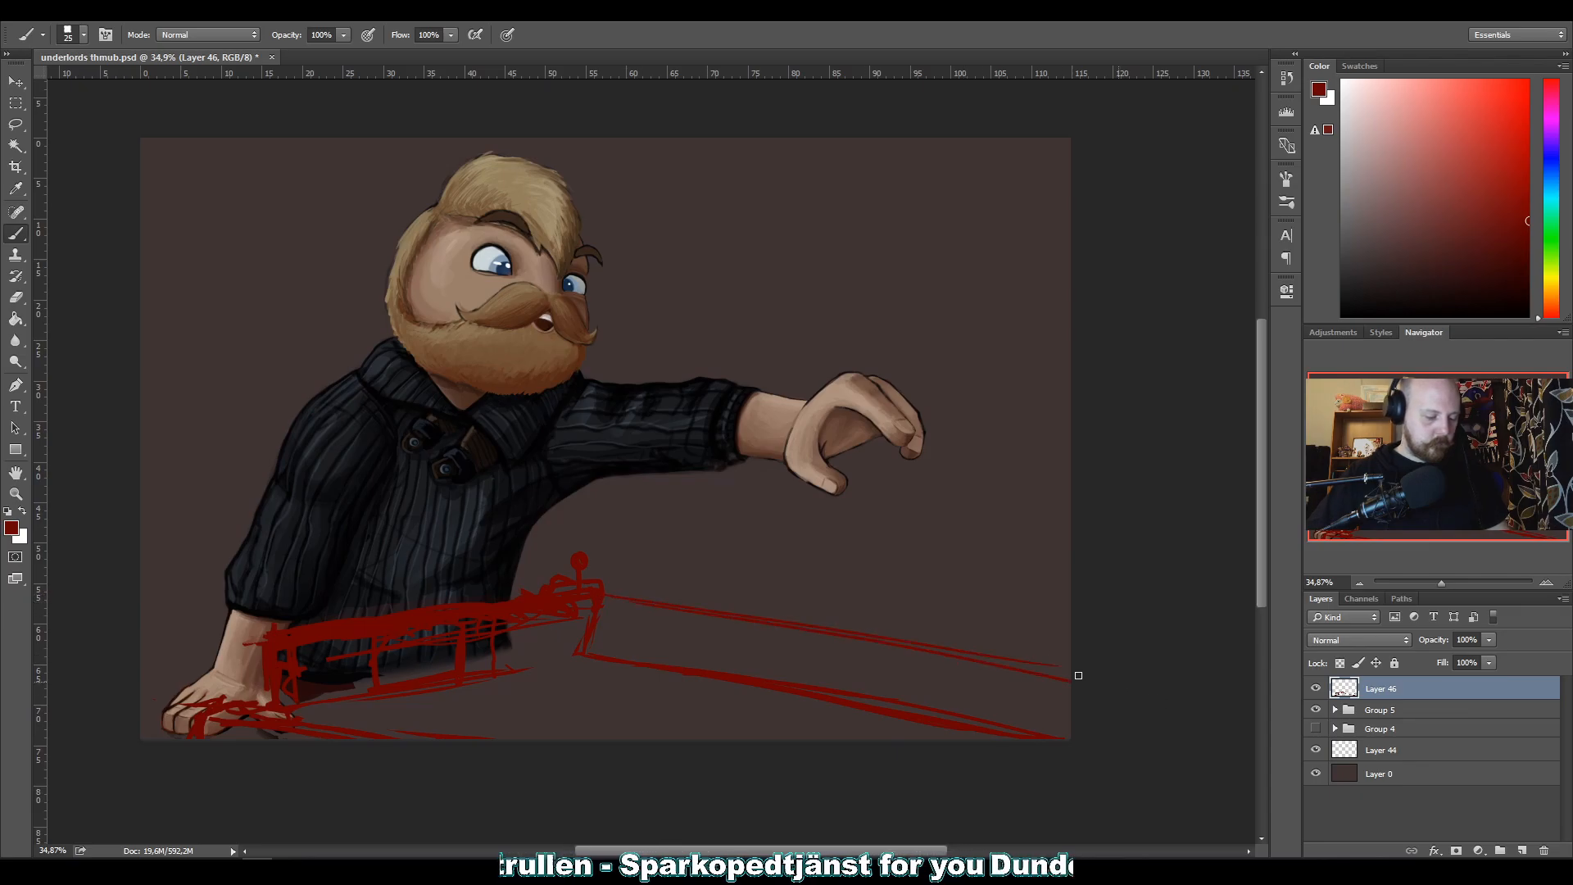
left_click_drag(944, 659, 1080, 693)
left_click_drag(627, 600, 1143, 666)
left_click_drag(754, 615, 1197, 667)
left_click_drag(631, 667, 1198, 760)
left_click_drag(668, 658, 1077, 739)
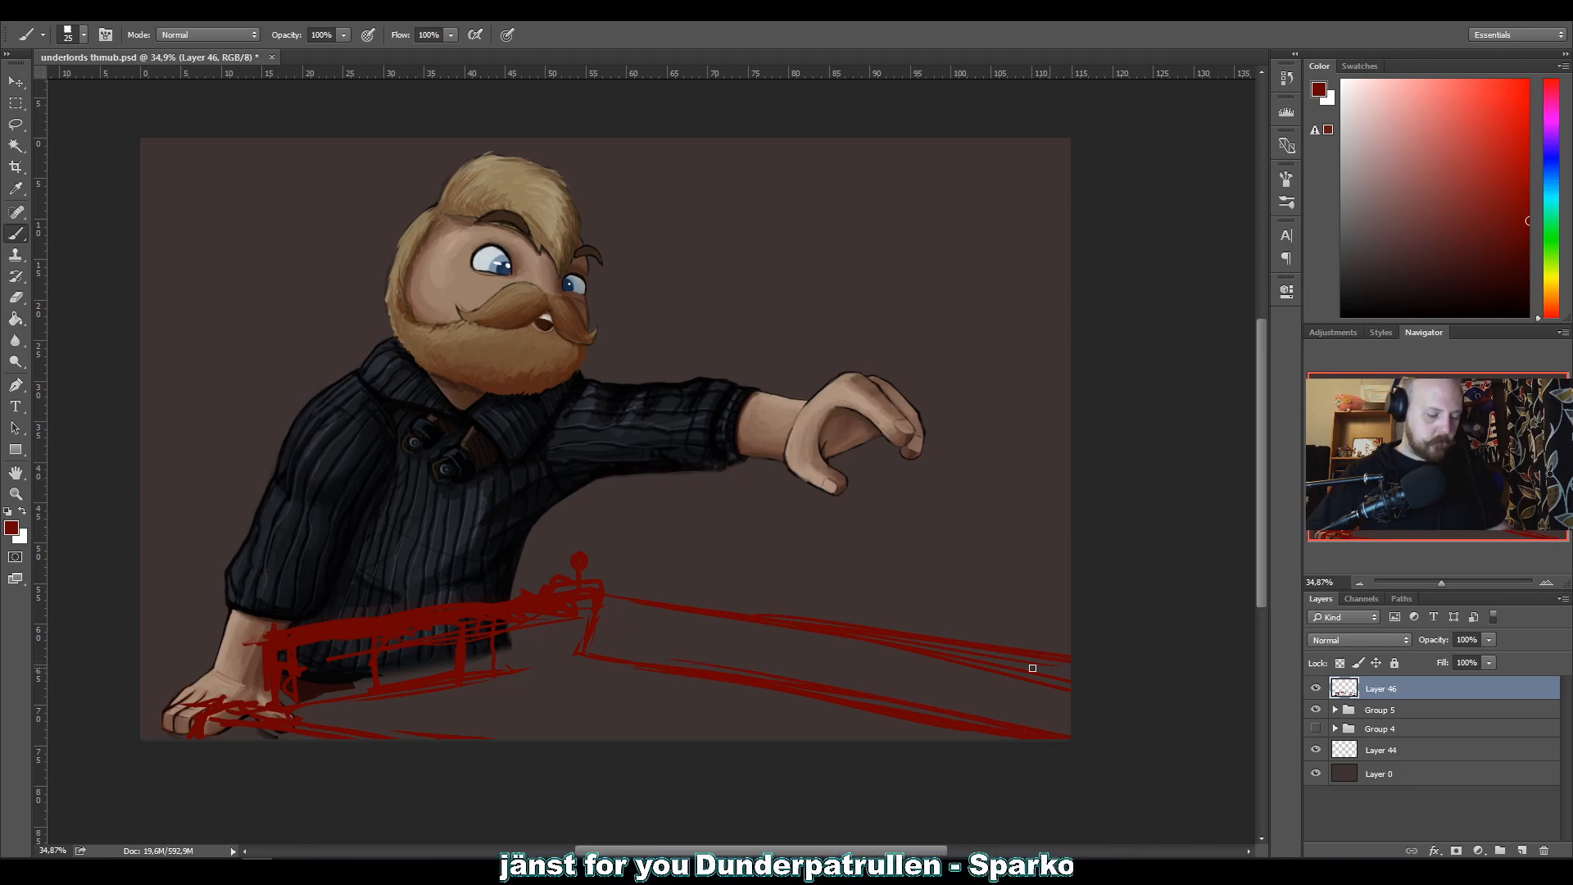
Clean up the stray strokes below the upper rail line and repaint it as one thicker line.
left_click_drag(878, 667, 1042, 678)
mouse_move(770, 632)
left_mouse_down()
mouse_move(964, 659)
mouse_move(902, 642)
left_mouse_up()
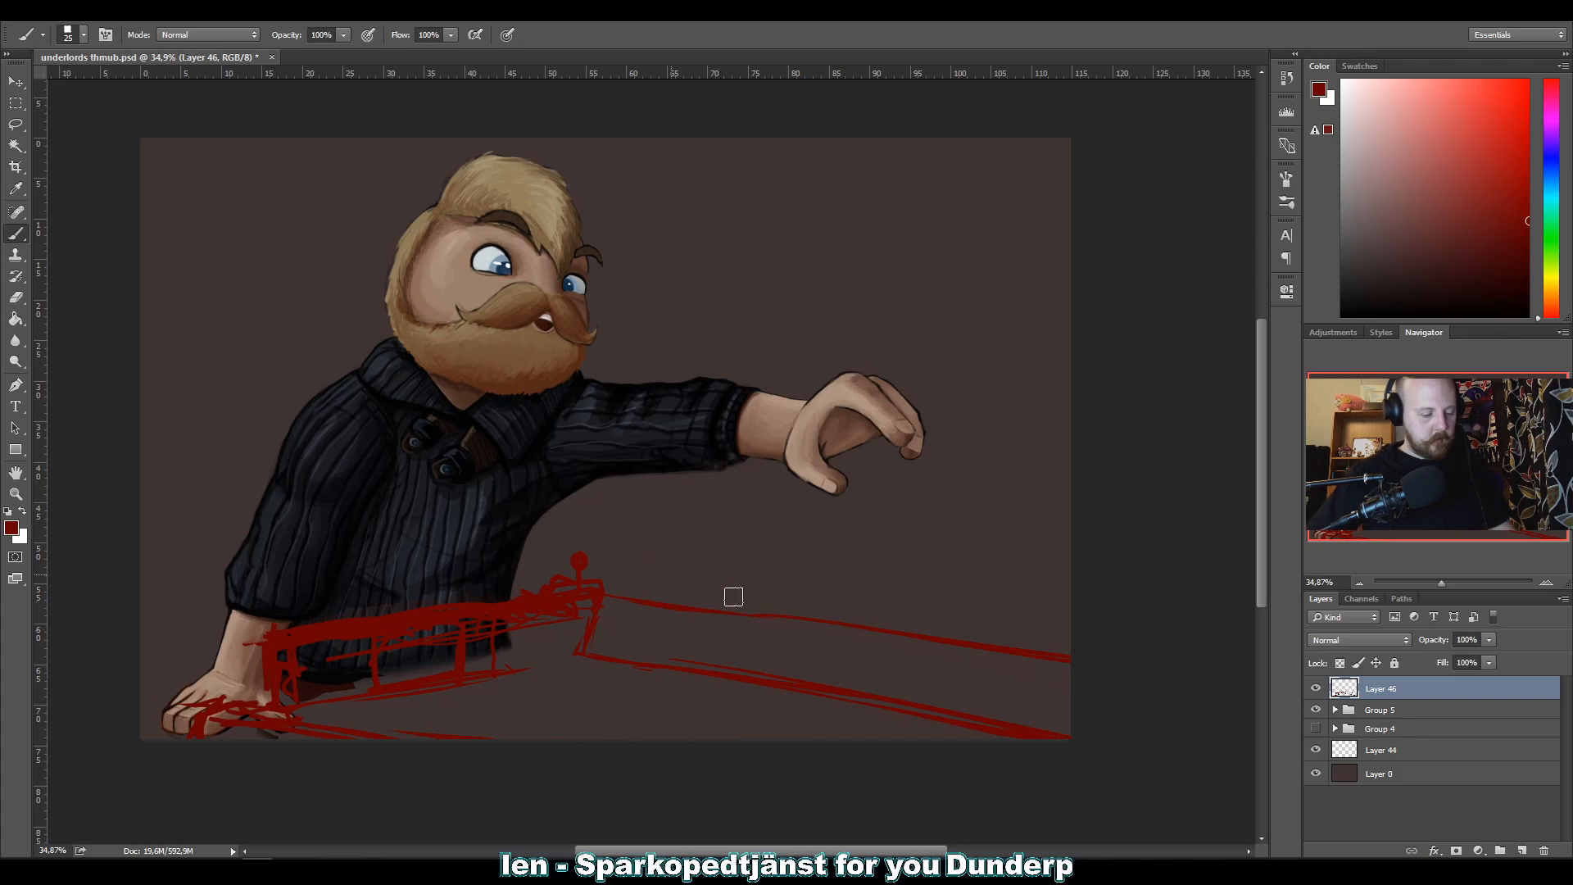
mouse_move(597, 596)
left_mouse_down()
mouse_move(1000, 640)
mouse_move(1073, 667)
left_mouse_up()
left_click_drag(654, 608, 1124, 682)
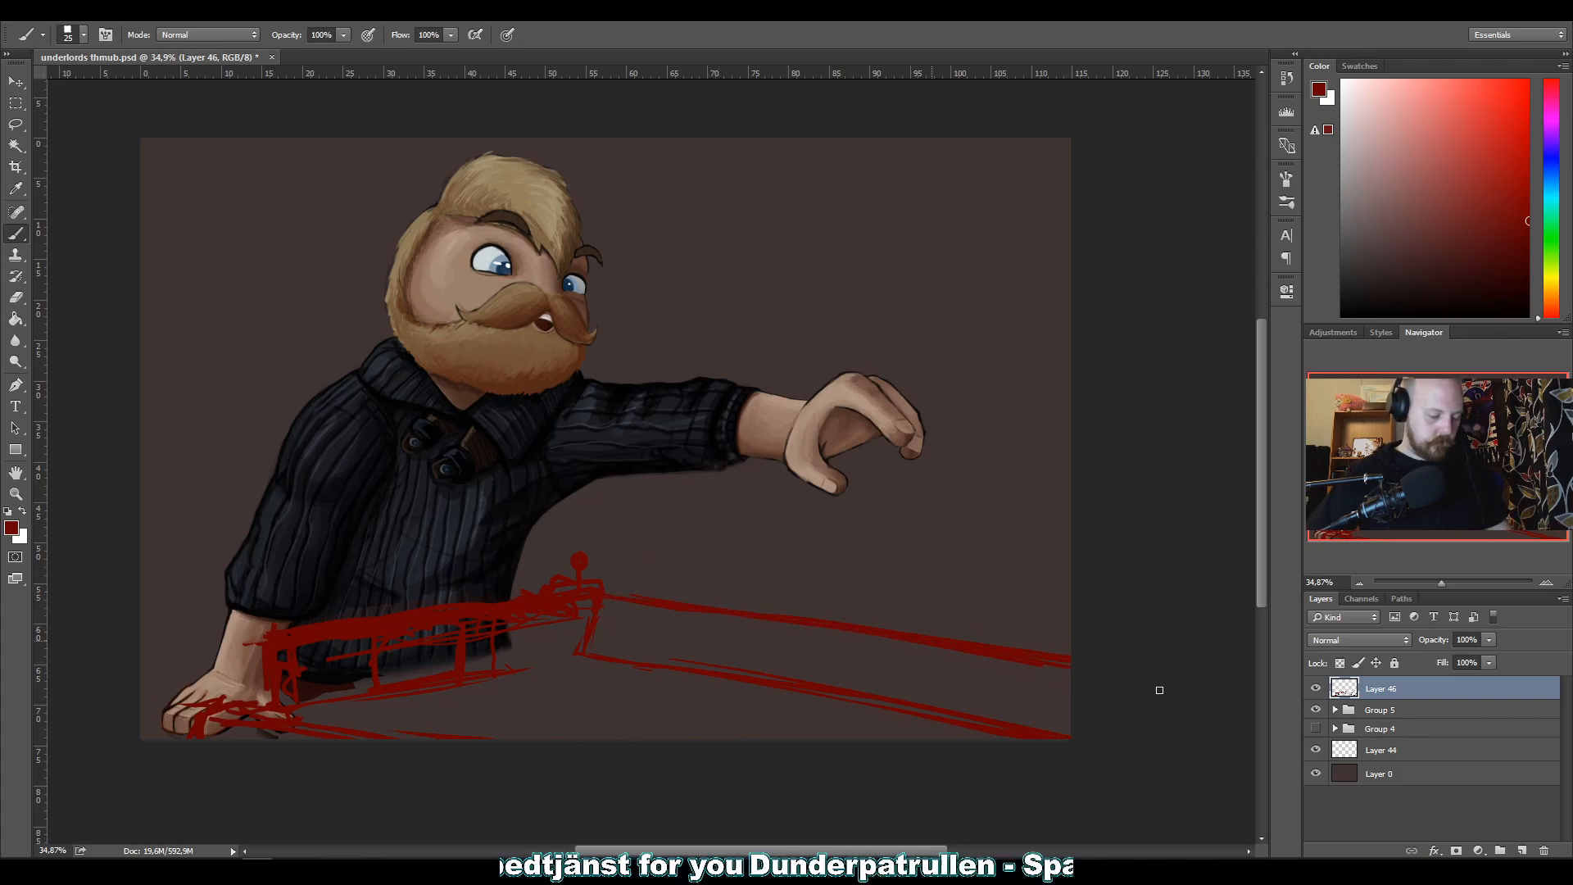
Sketch extra base lines on both sides of the corner post and erase the red strokes over the resting hand.
left_click_drag(597, 642, 1014, 709)
left_click_drag(656, 668, 934, 737)
mouse_move(586, 654)
left_mouse_down()
mouse_move(354, 690)
mouse_move(612, 652)
mouse_move(474, 674)
left_mouse_up()
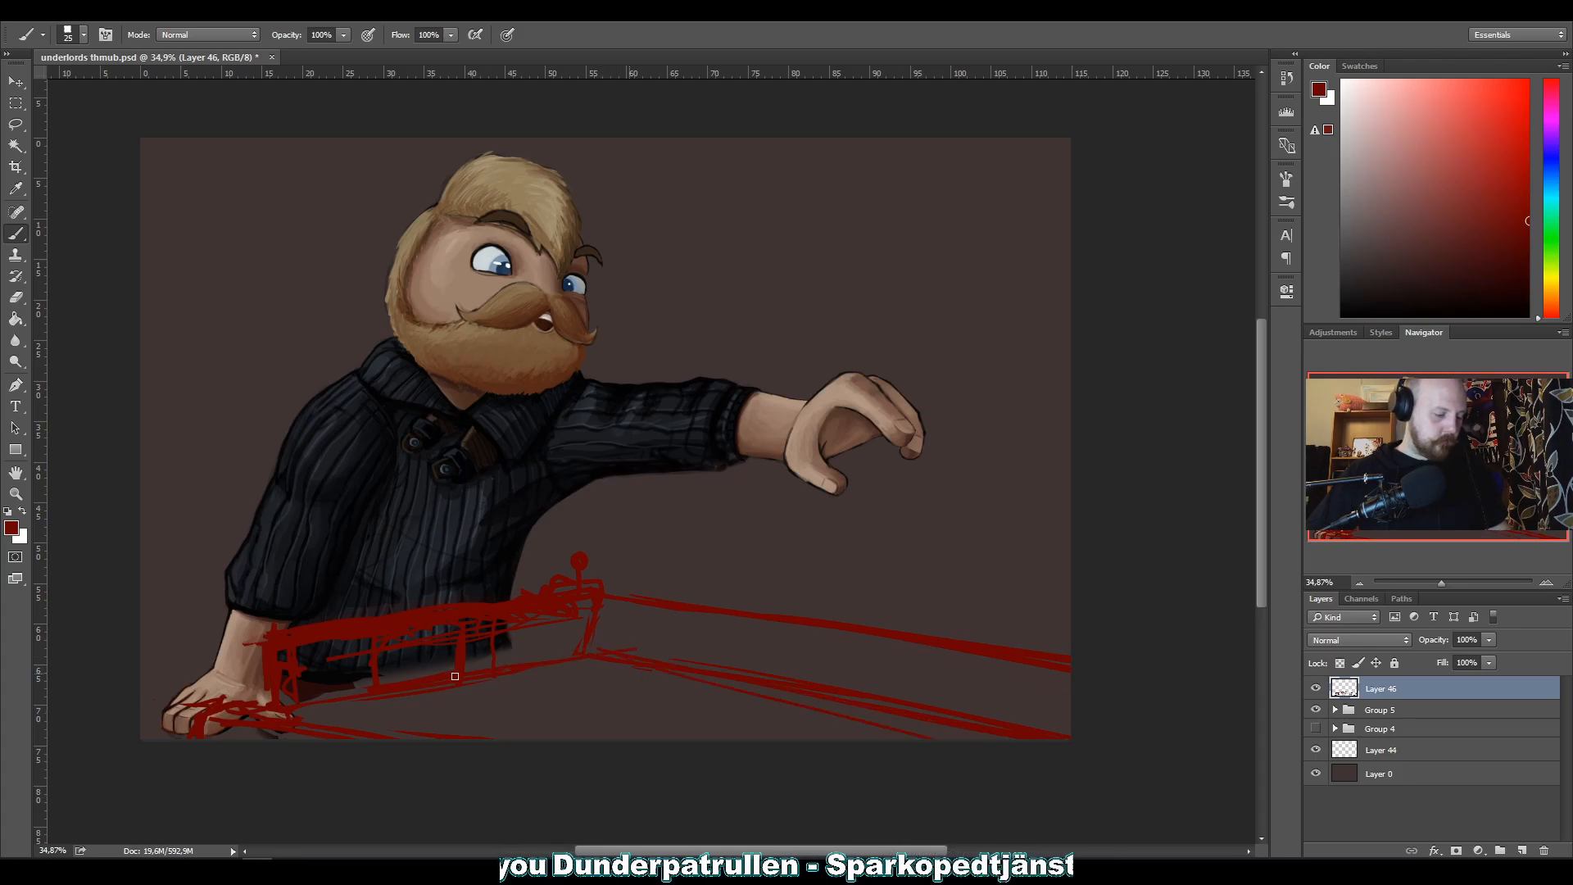
left_click_drag(669, 653, 246, 699)
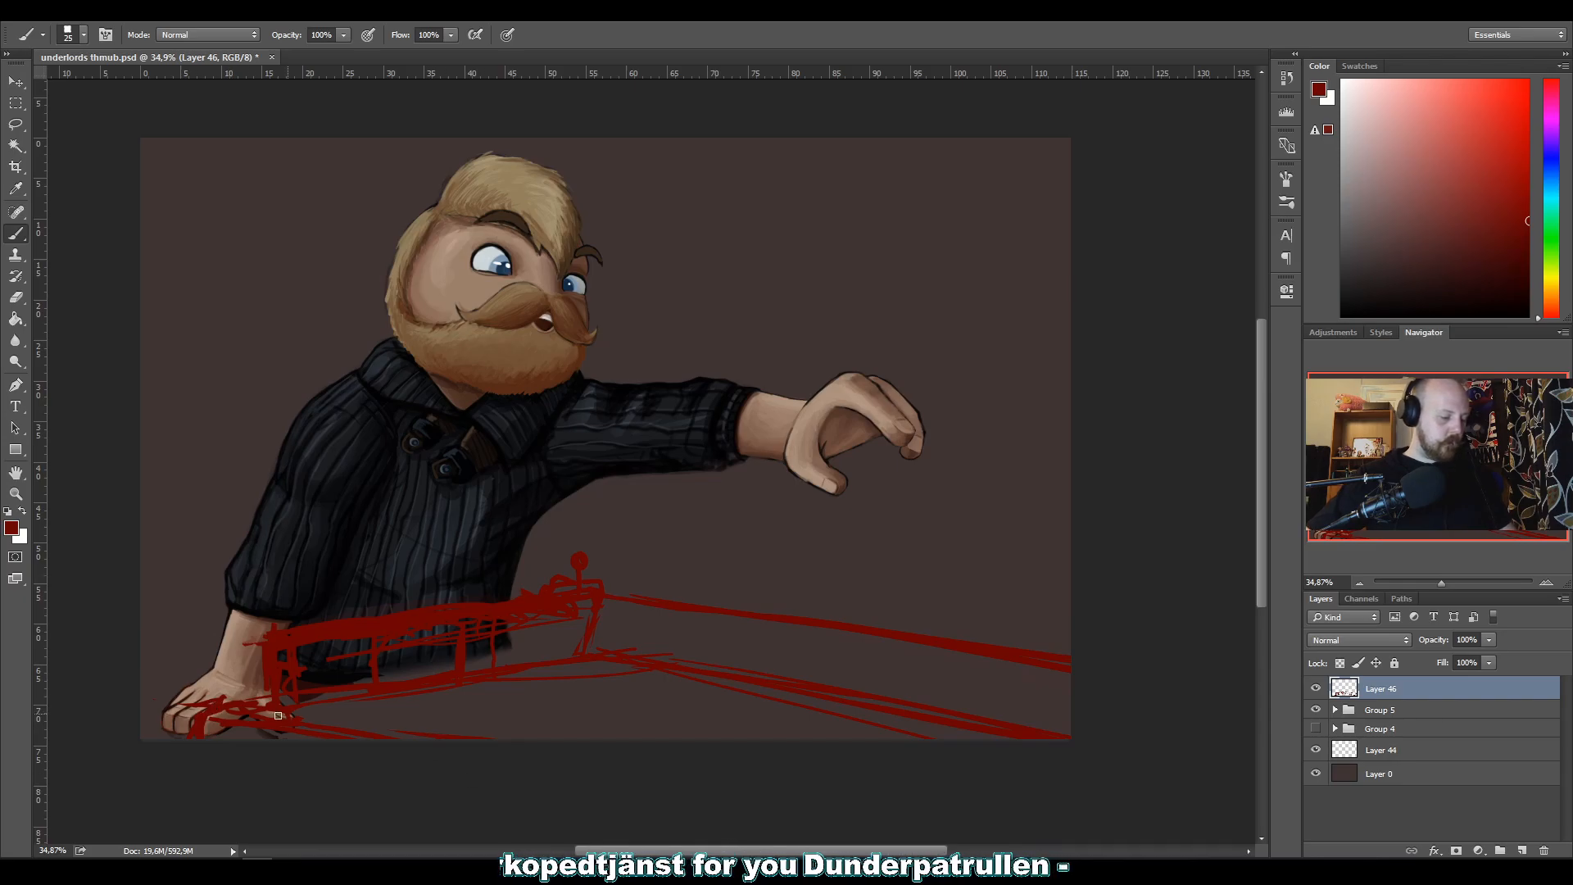
mouse_move(229, 718)
left_mouse_down()
mouse_move(298, 741)
mouse_move(212, 715)
mouse_move(145, 730)
mouse_move(448, 758)
mouse_move(354, 730)
left_mouse_up()
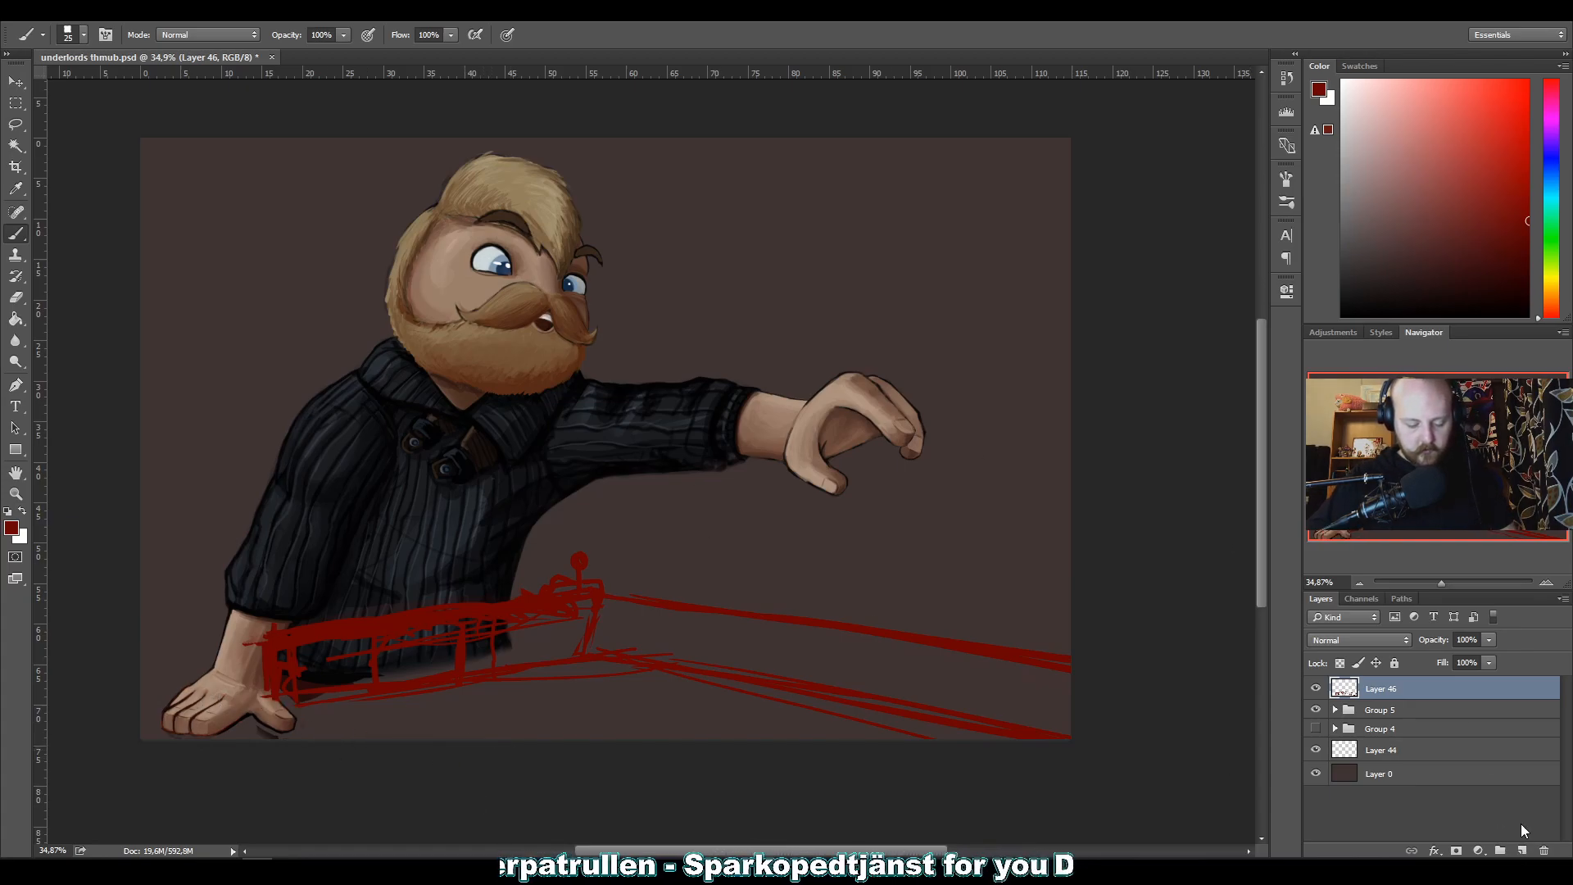
Add a new layer and sketch the near railing's corner and receding rails around the resting hand in red.
left_click(1521, 852)
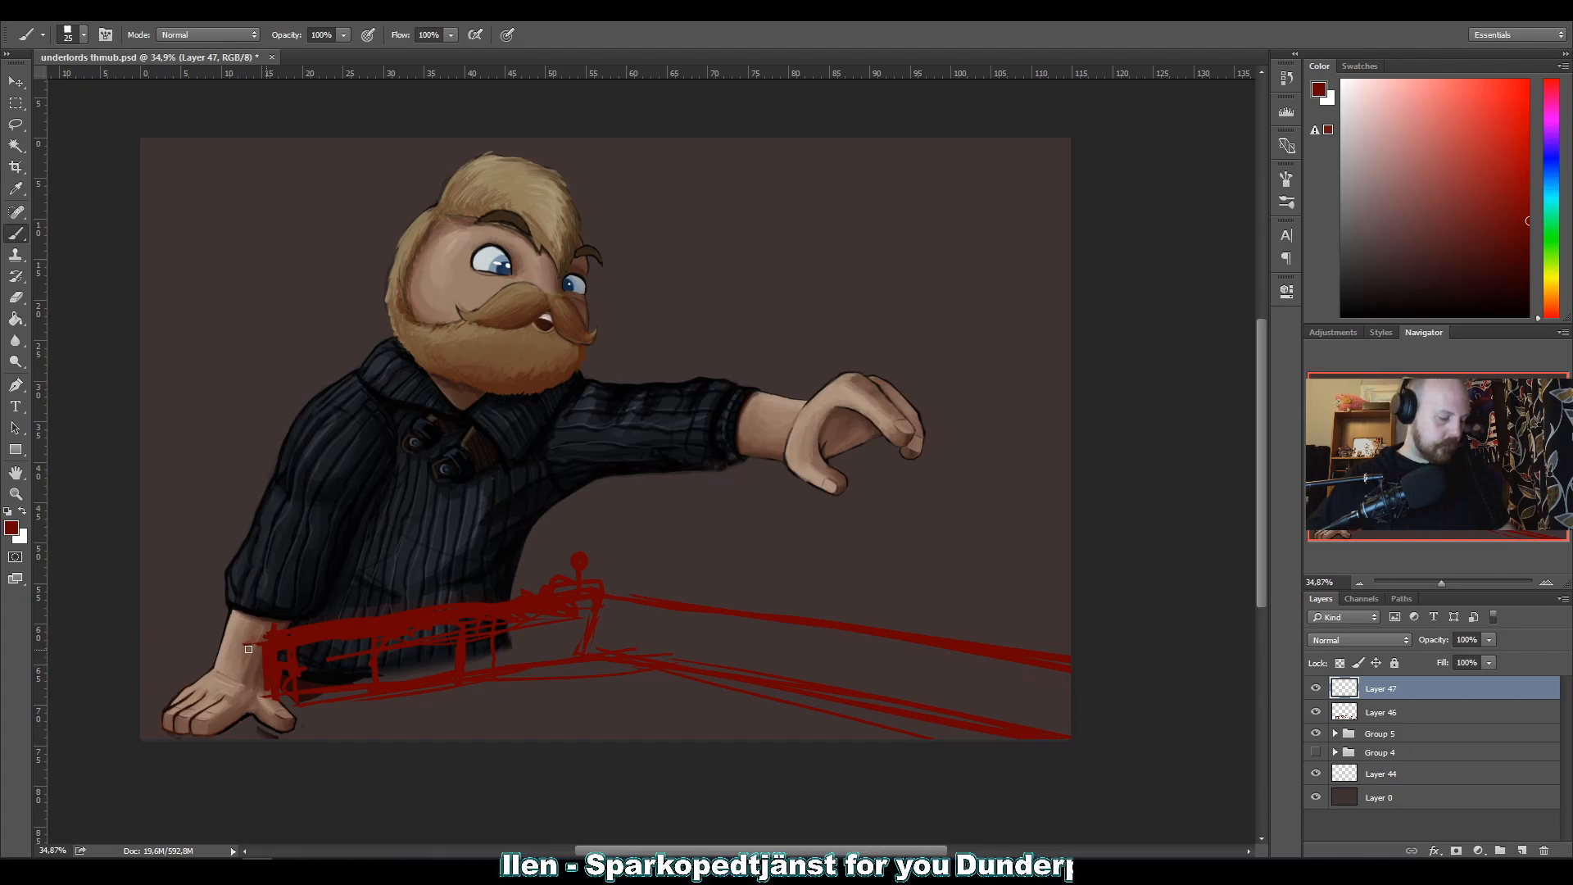
mouse_move(254, 643)
left_mouse_down()
mouse_move(558, 740)
mouse_move(171, 654)
mouse_move(431, 738)
left_mouse_up()
mouse_move(252, 677)
left_mouse_down()
mouse_move(421, 741)
mouse_move(400, 739)
left_mouse_up()
left_click_drag(172, 660, 171, 740)
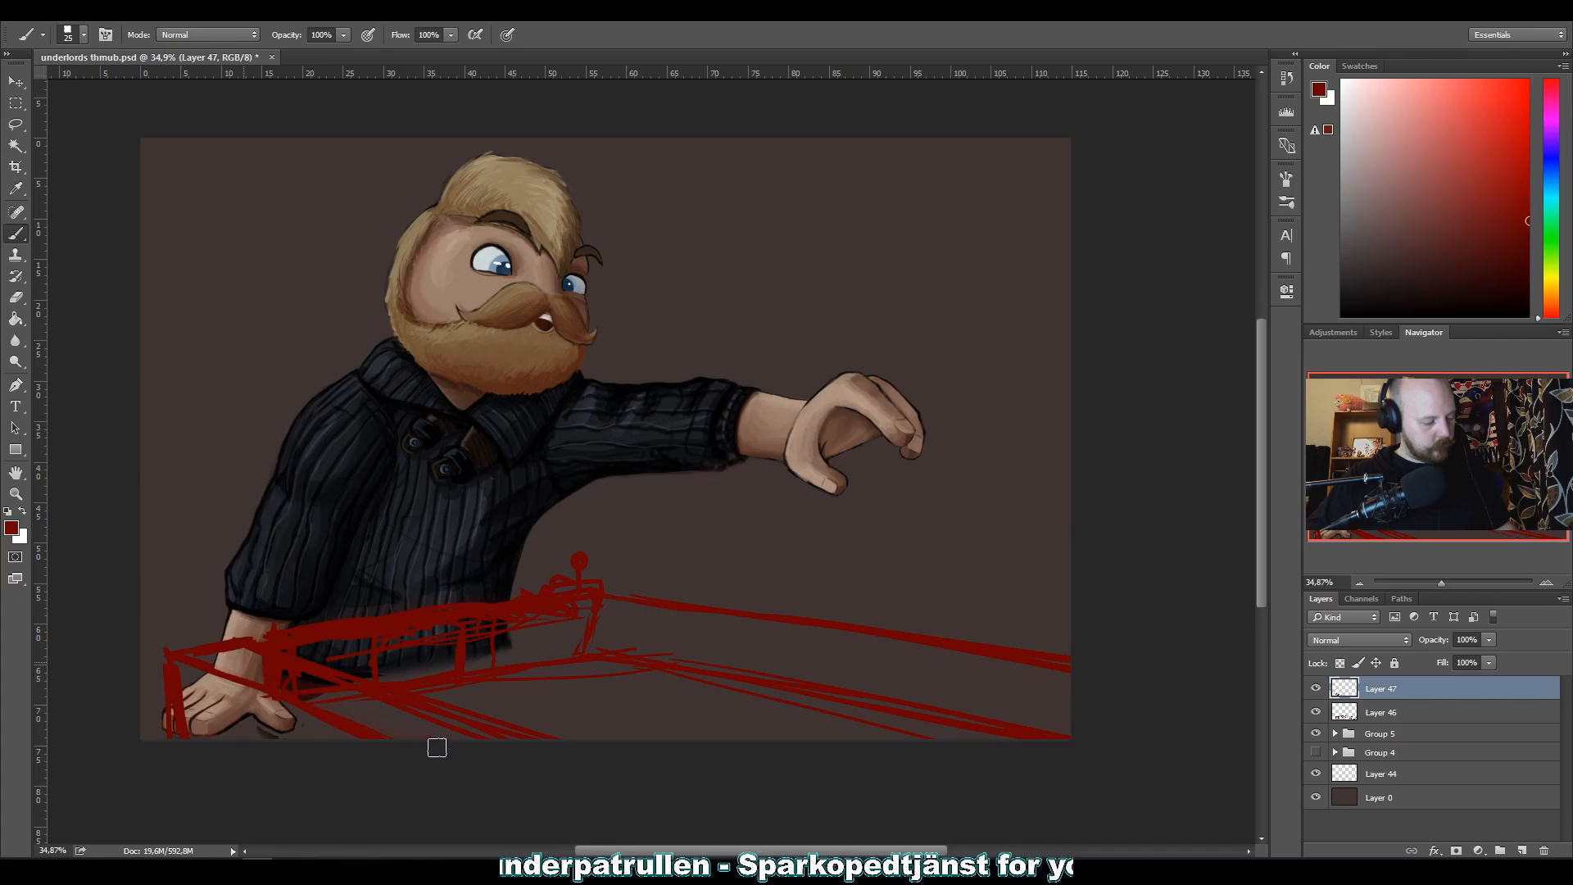
Erase the old end post on Layer 46 and add bars and a lower rail to the near railing on Layer 47.
left_click(1321, 712)
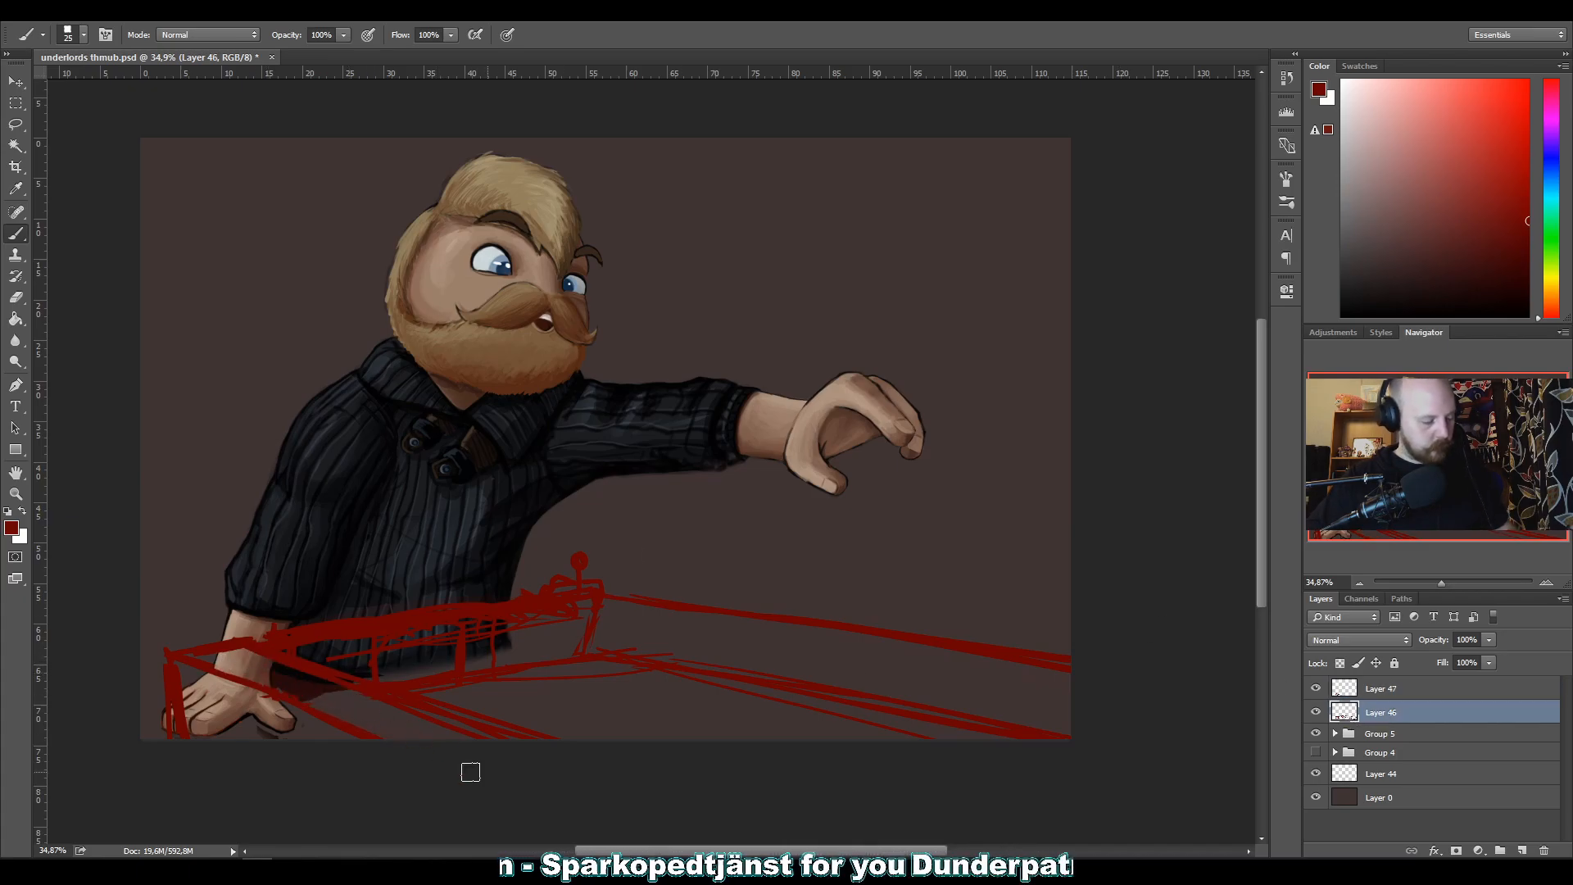
left_click(1336, 688)
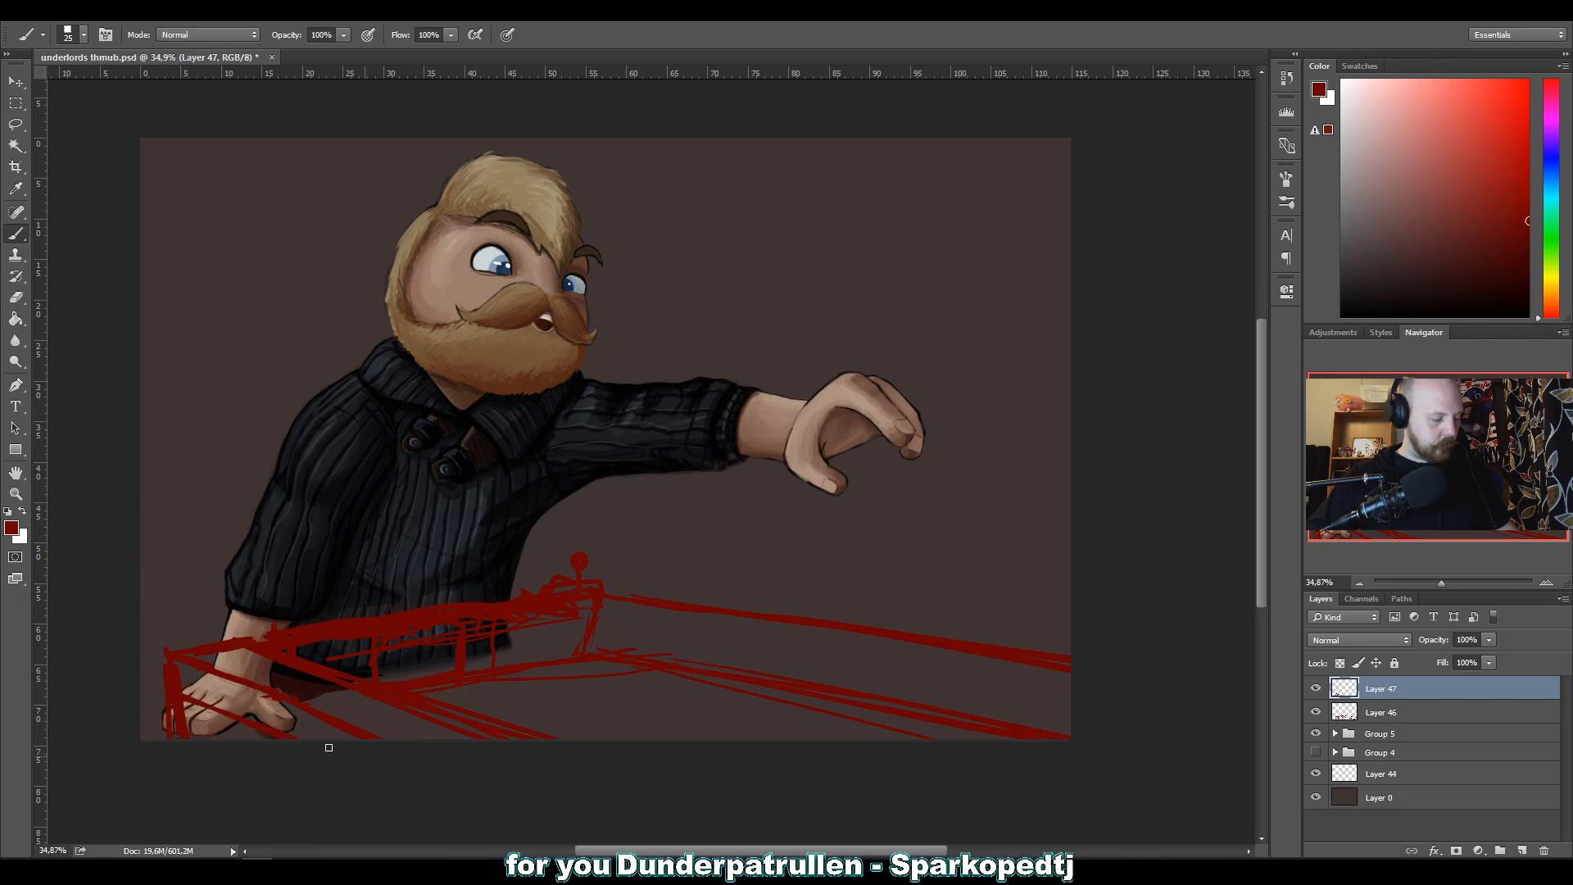
left_click_drag(214, 706, 217, 733)
mouse_move(201, 669)
left_mouse_down()
mouse_move(207, 705)
mouse_move(271, 725)
left_mouse_up()
mouse_move(216, 666)
left_mouse_down()
mouse_move(340, 690)
mouse_move(318, 697)
mouse_move(326, 717)
mouse_move(390, 714)
mouse_move(385, 732)
mouse_move(459, 730)
left_mouse_up()
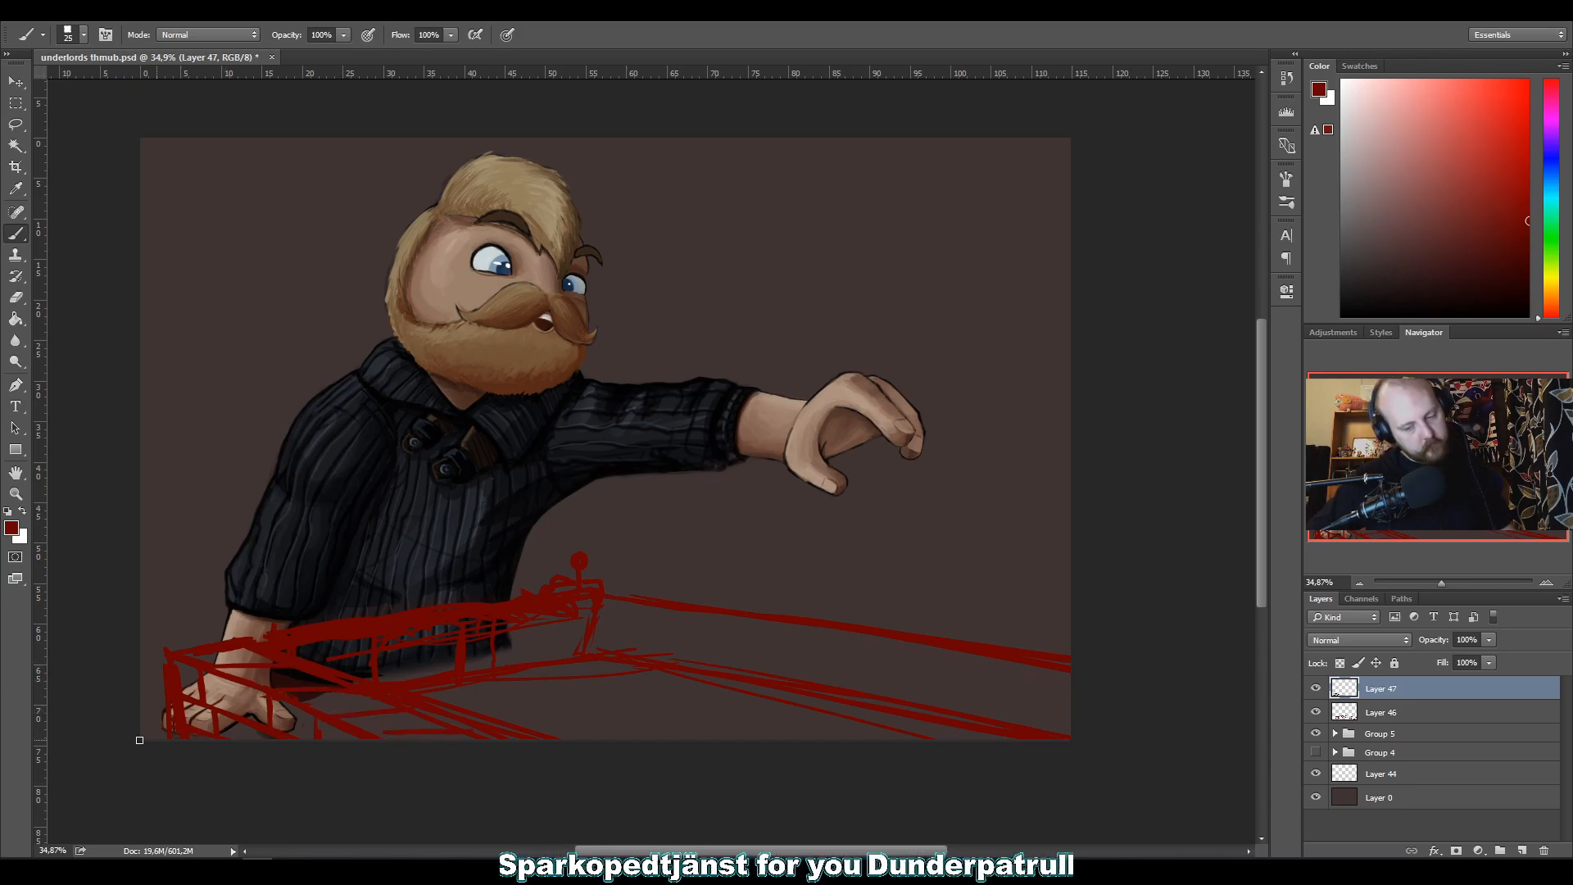
Undo the latest strokes on Layer 47, then select Layer 46 and toggle its visibility to check its contents.
key("ctrl+alt+z")
key("ctrl+alt+z")
key("ctrl+alt+z")
key("ctrl+alt+z")
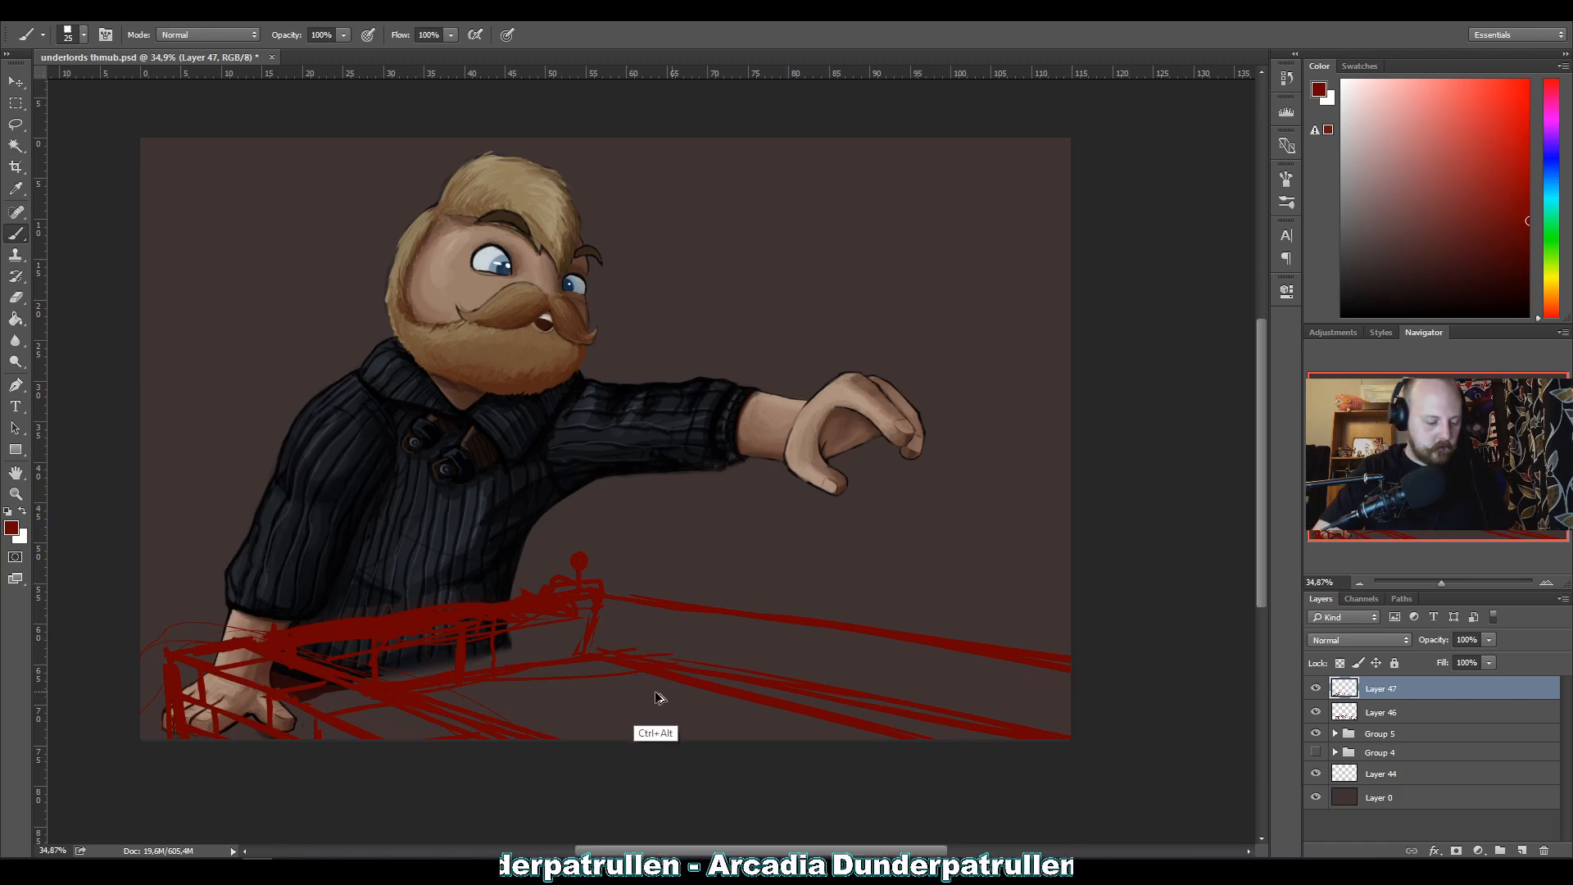
key("ctrl+alt+z")
left_click(1339, 711)
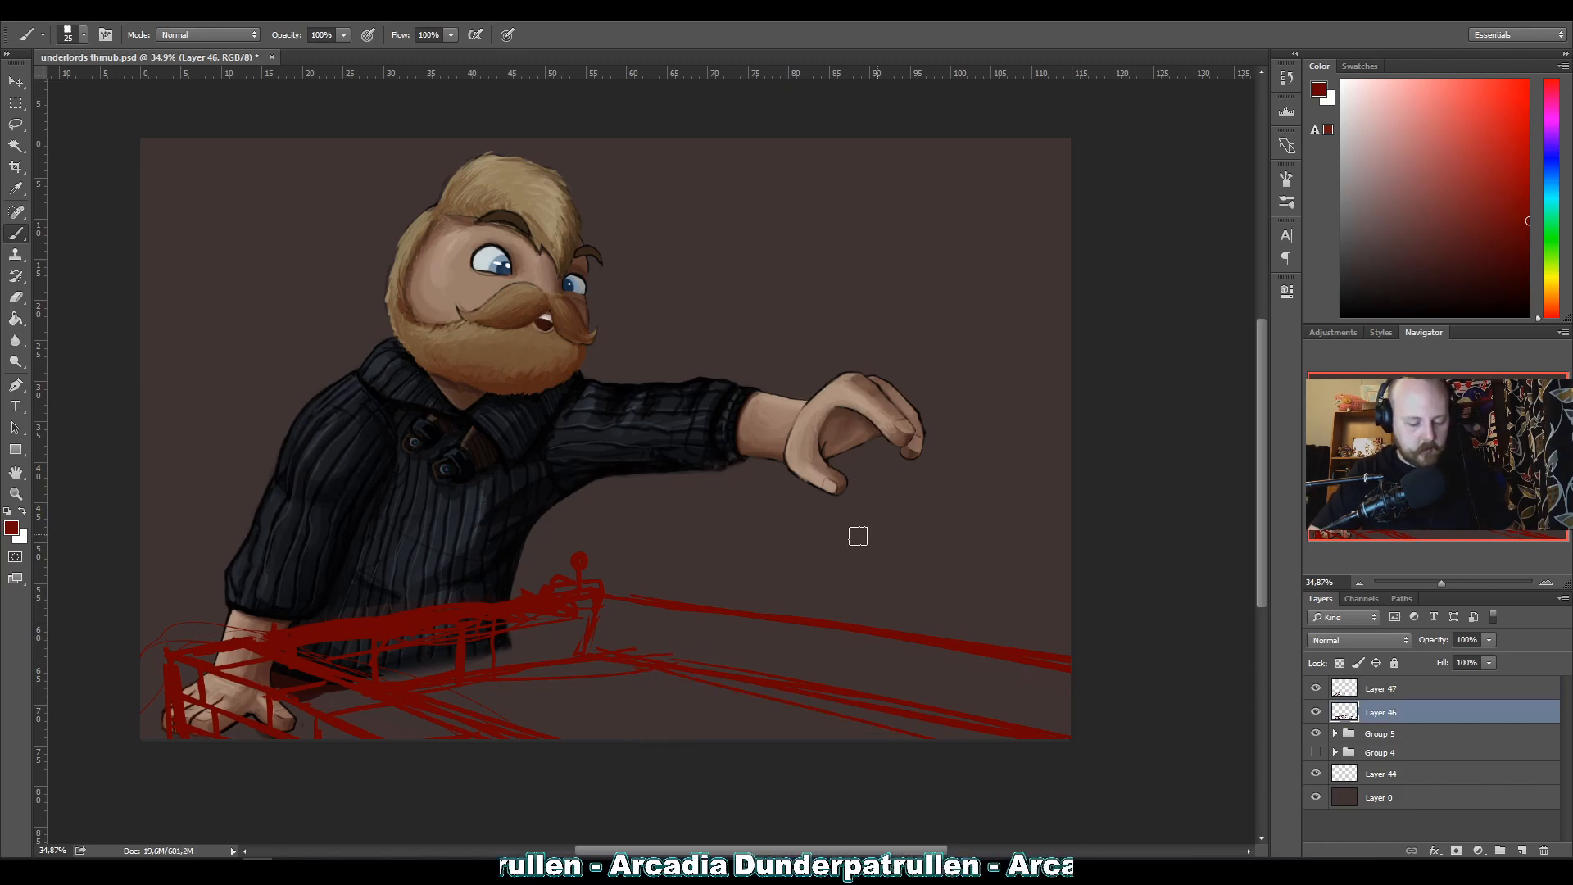
left_click(1316, 712)
left_click(1316, 711)
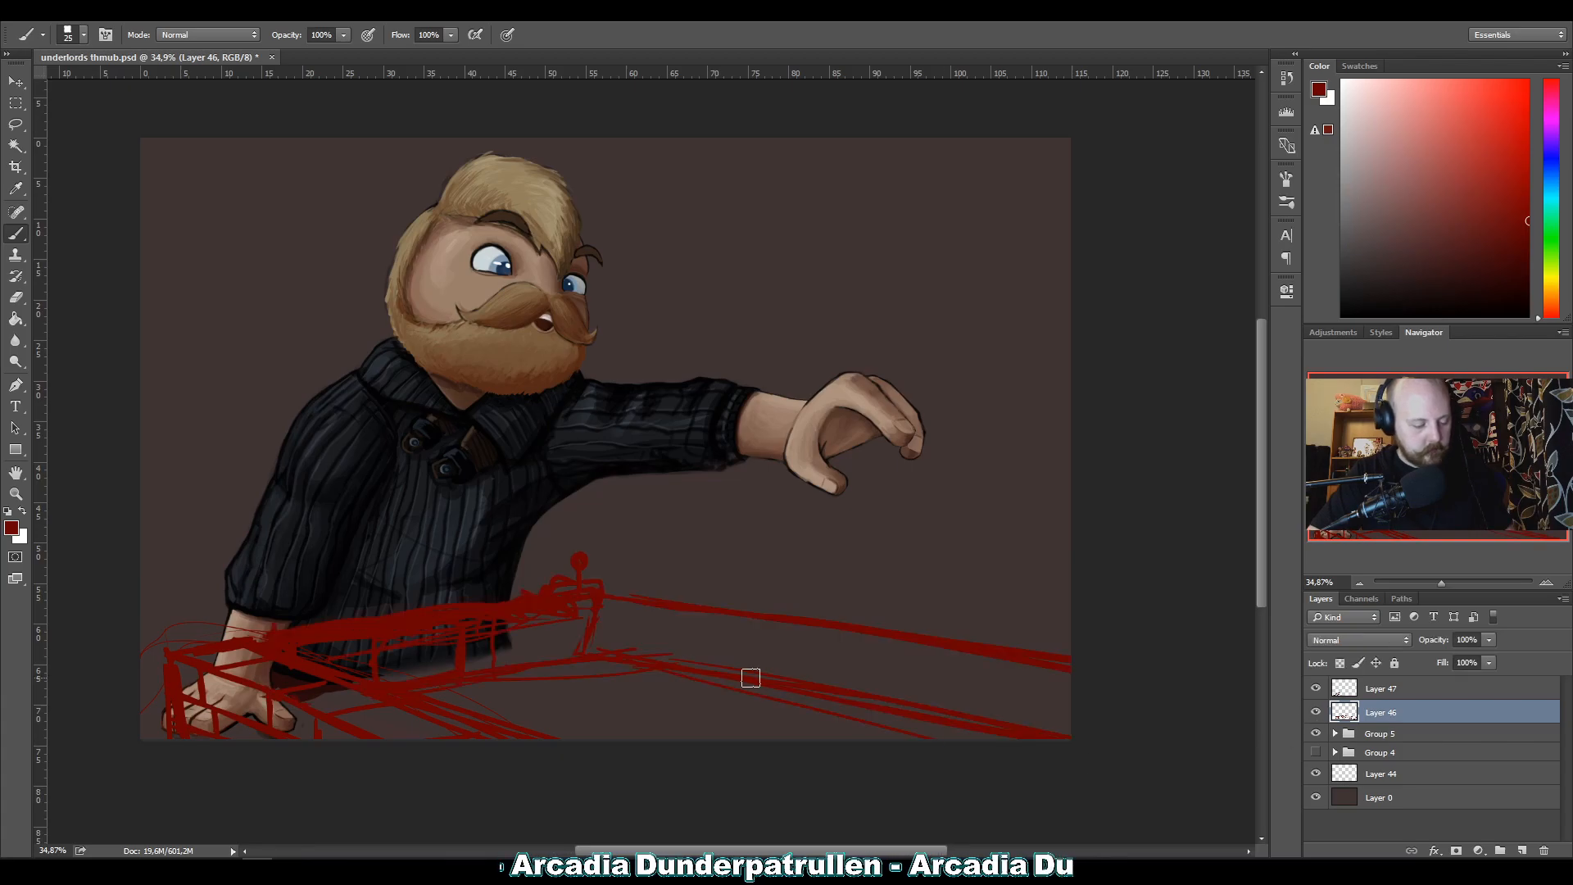
Redraw the lower border line at a steeper angle on Layer 46, erase the old line, and undo the last thickening stroke.
left_click_drag(640, 667, 904, 740)
left_click_drag(713, 674, 917, 739)
mouse_move(775, 669)
left_mouse_down()
mouse_move(932, 713)
mouse_move(671, 665)
left_mouse_up()
left_click_drag(942, 716, 1066, 739)
mouse_move(951, 720)
left_mouse_down()
mouse_move(597, 649)
mouse_move(937, 741)
left_mouse_up()
left_click_drag(769, 699, 916, 739)
left_click_drag(745, 693, 863, 719)
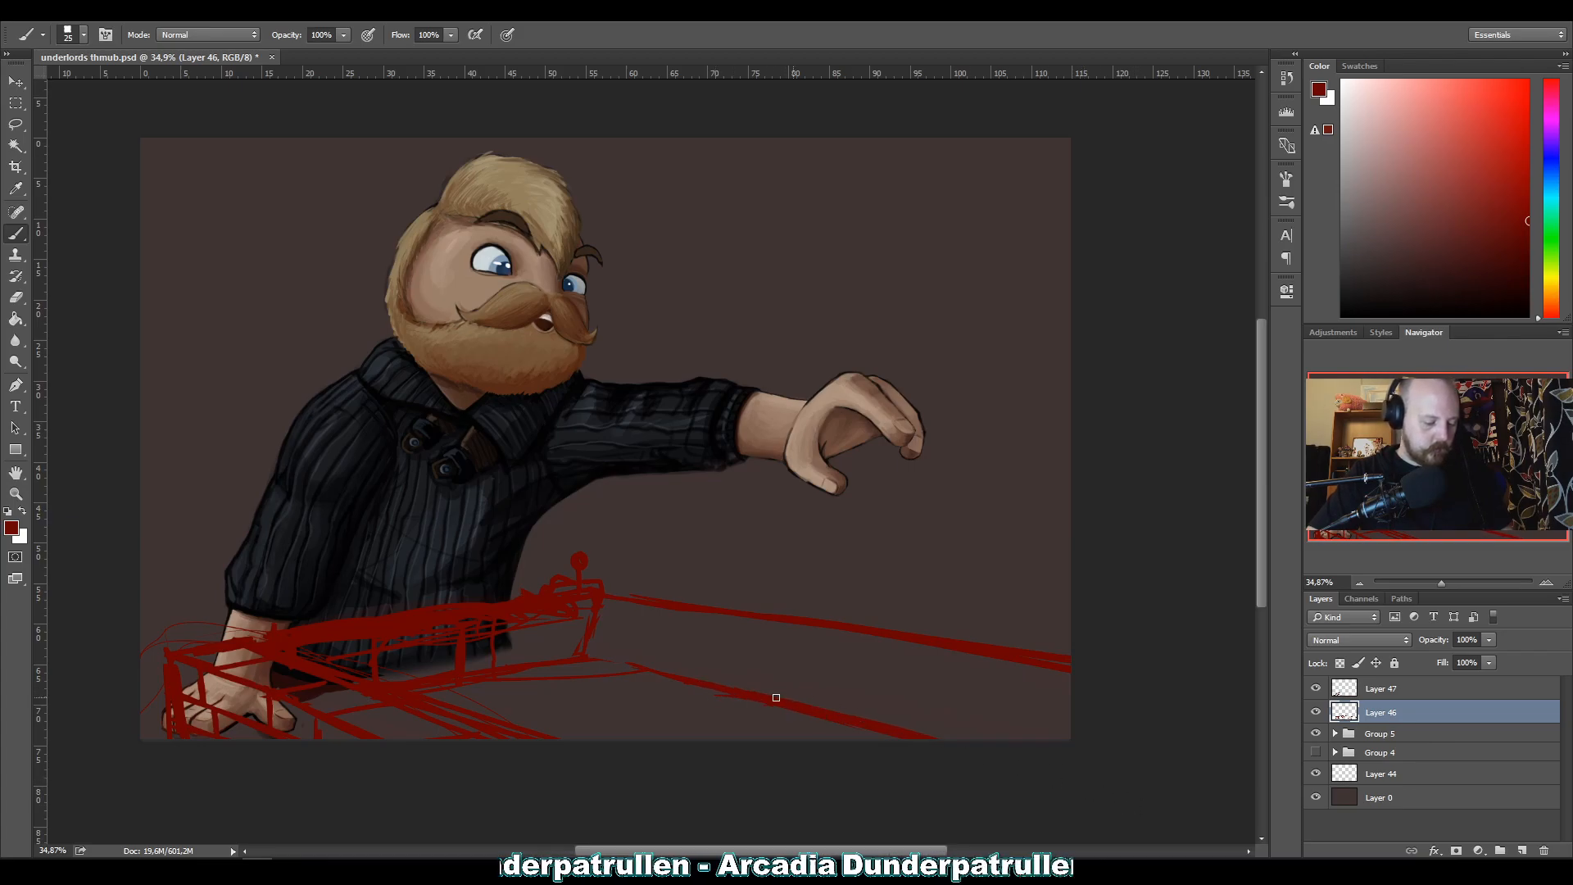
left_click_drag(754, 692, 974, 740)
left_click_drag(674, 667, 762, 690)
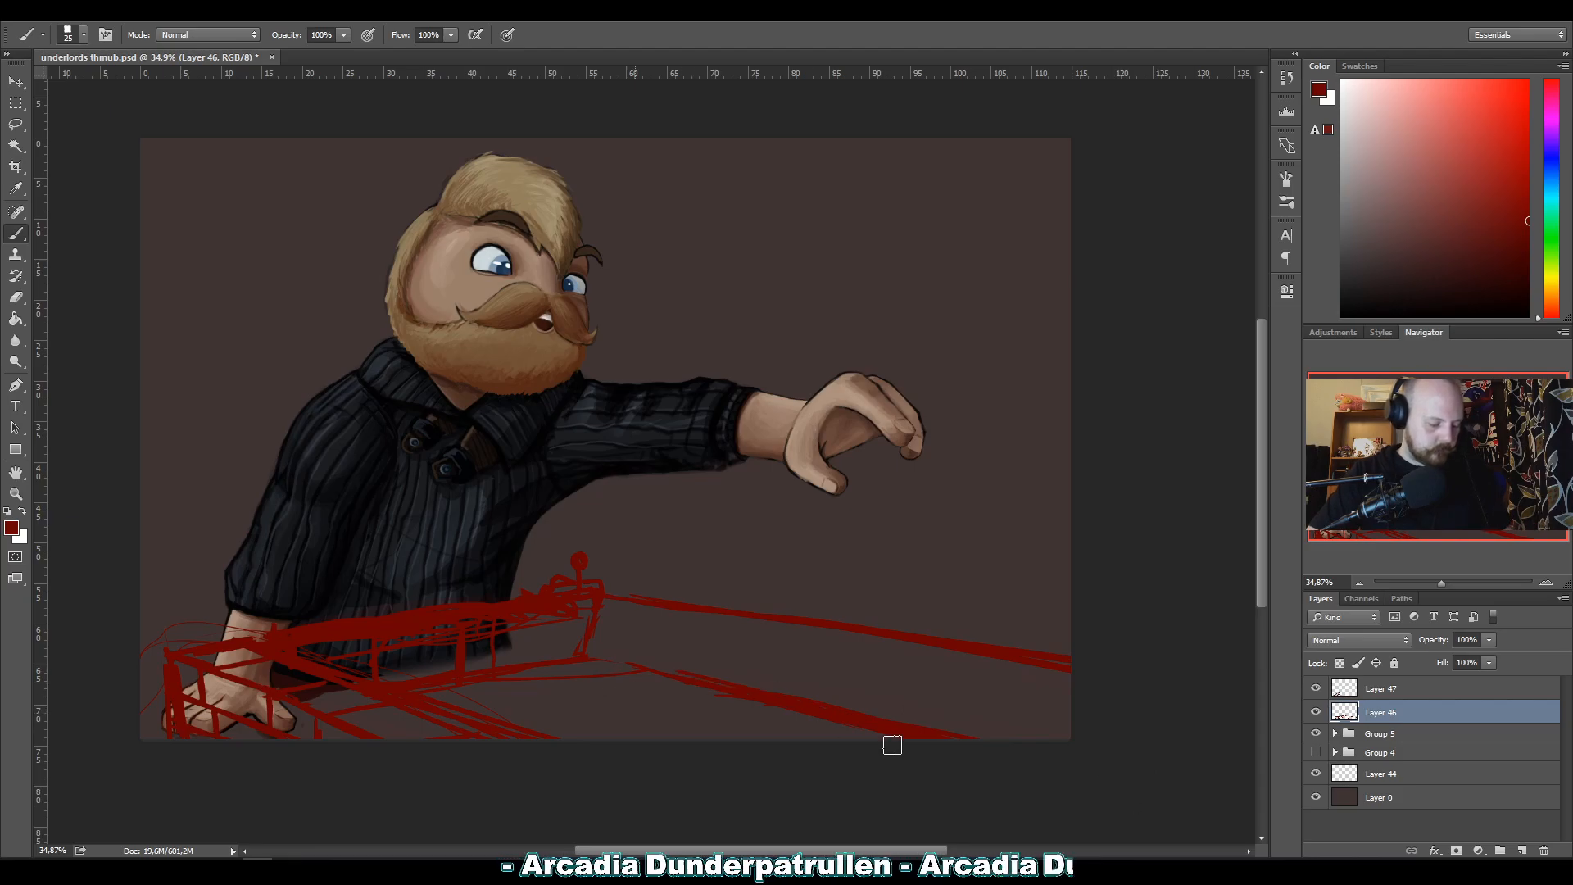
key("ctrl+z")
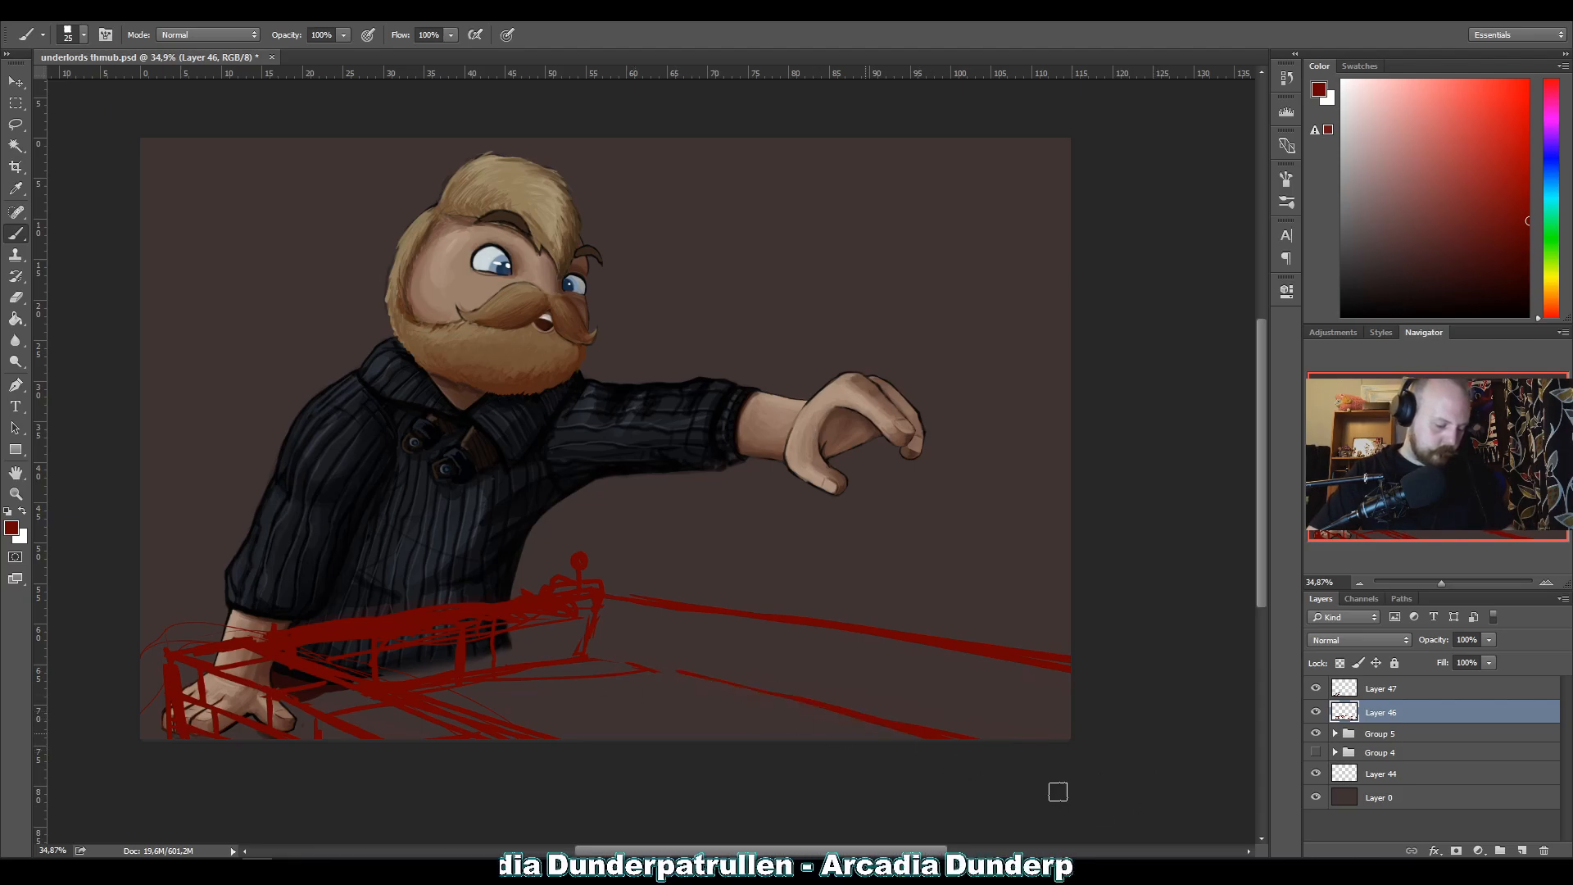
key("ctrl+z")
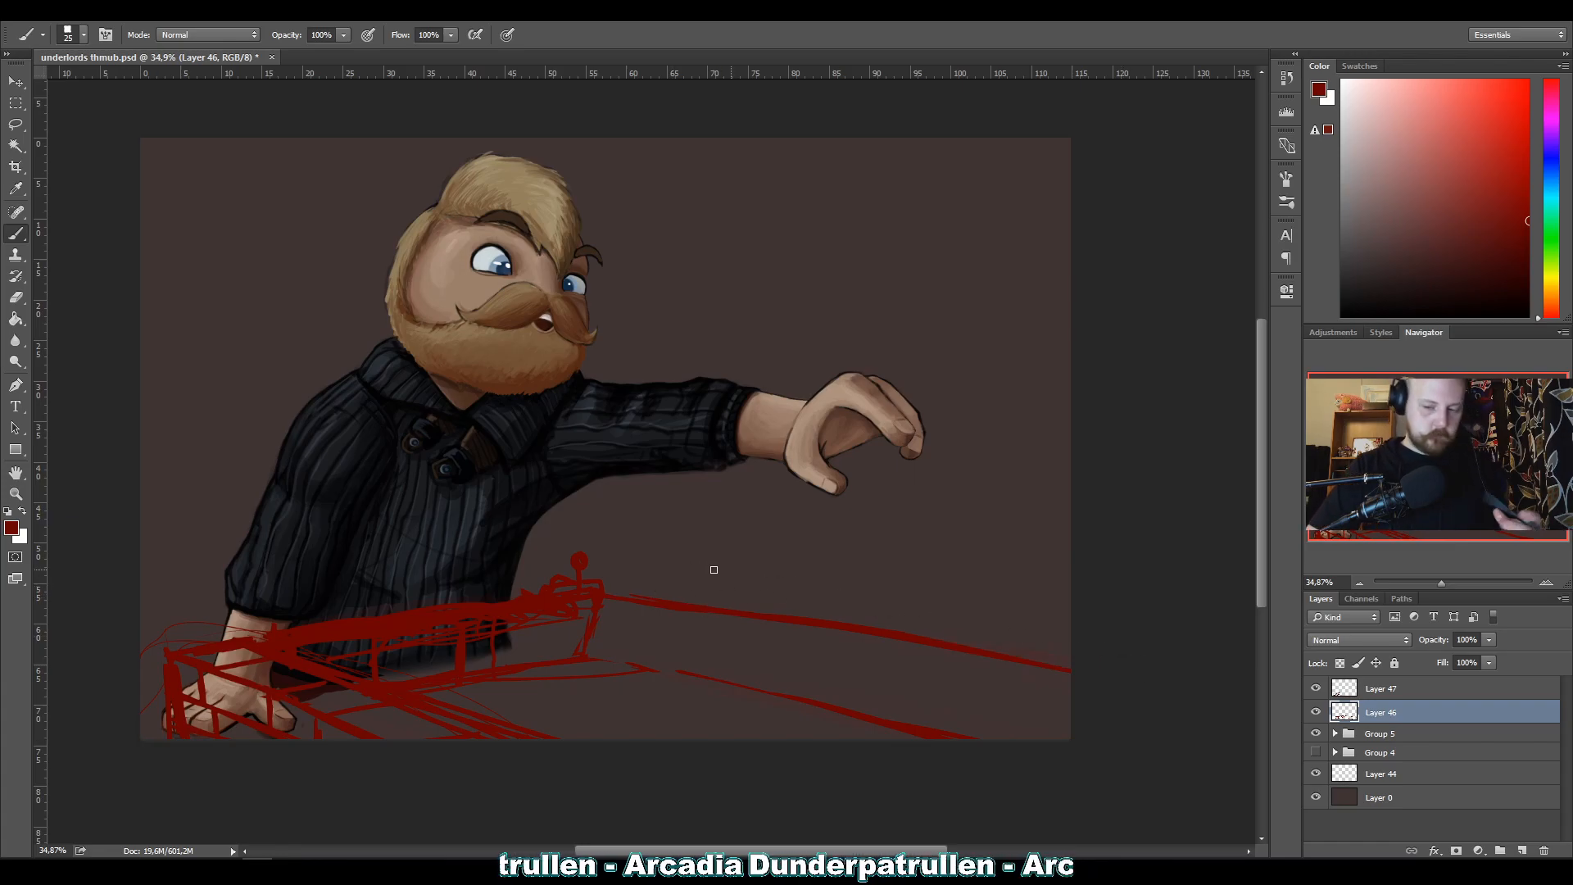
key("p")
left_click(603, 596)
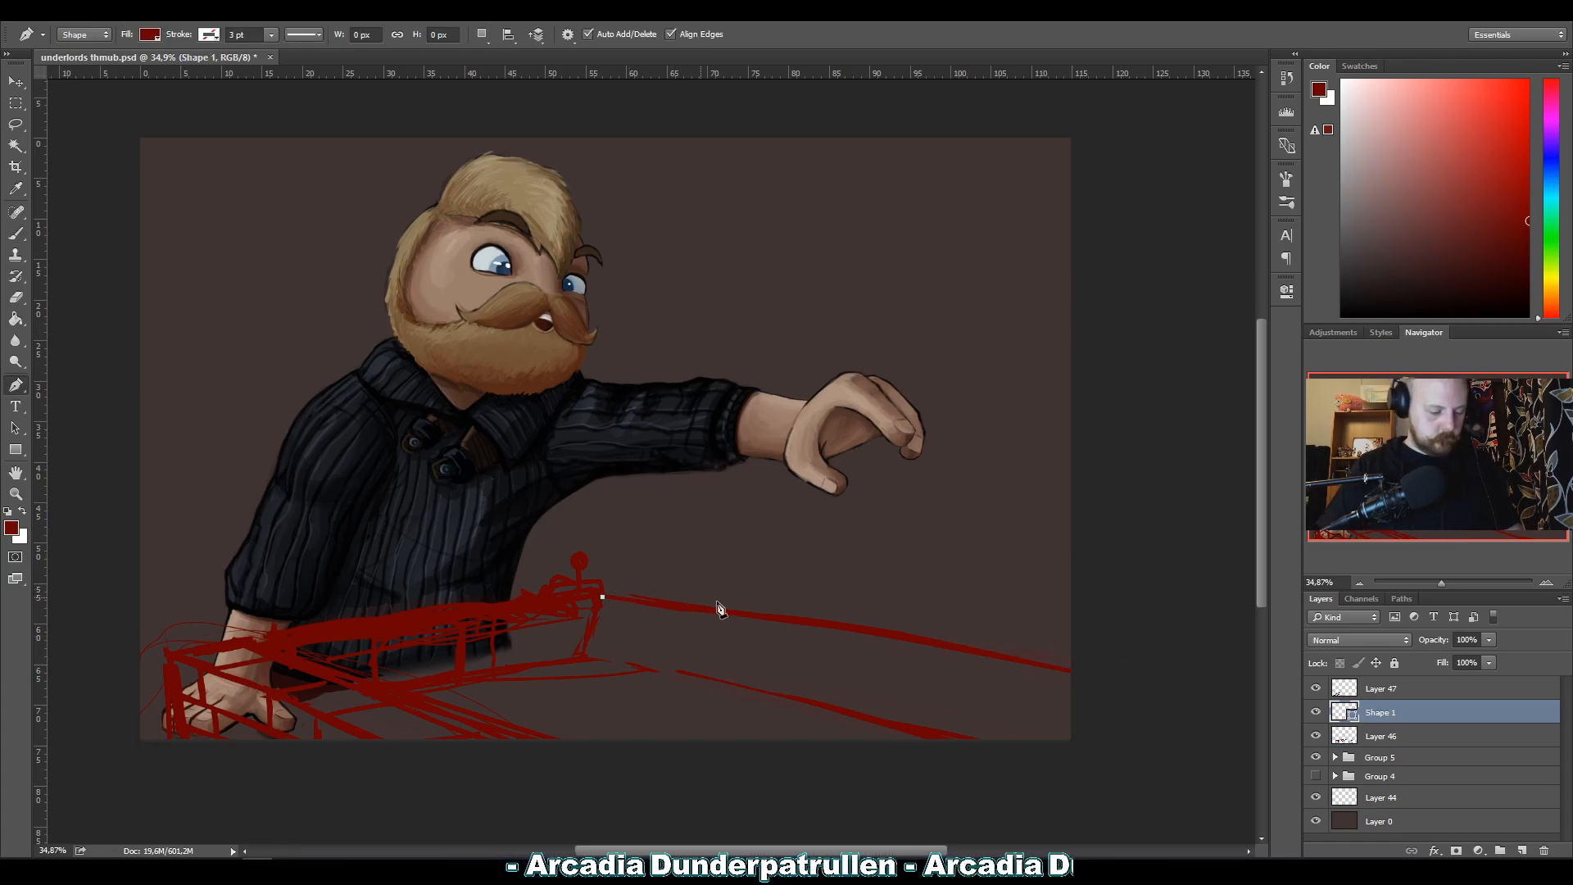
left_click(1075, 660)
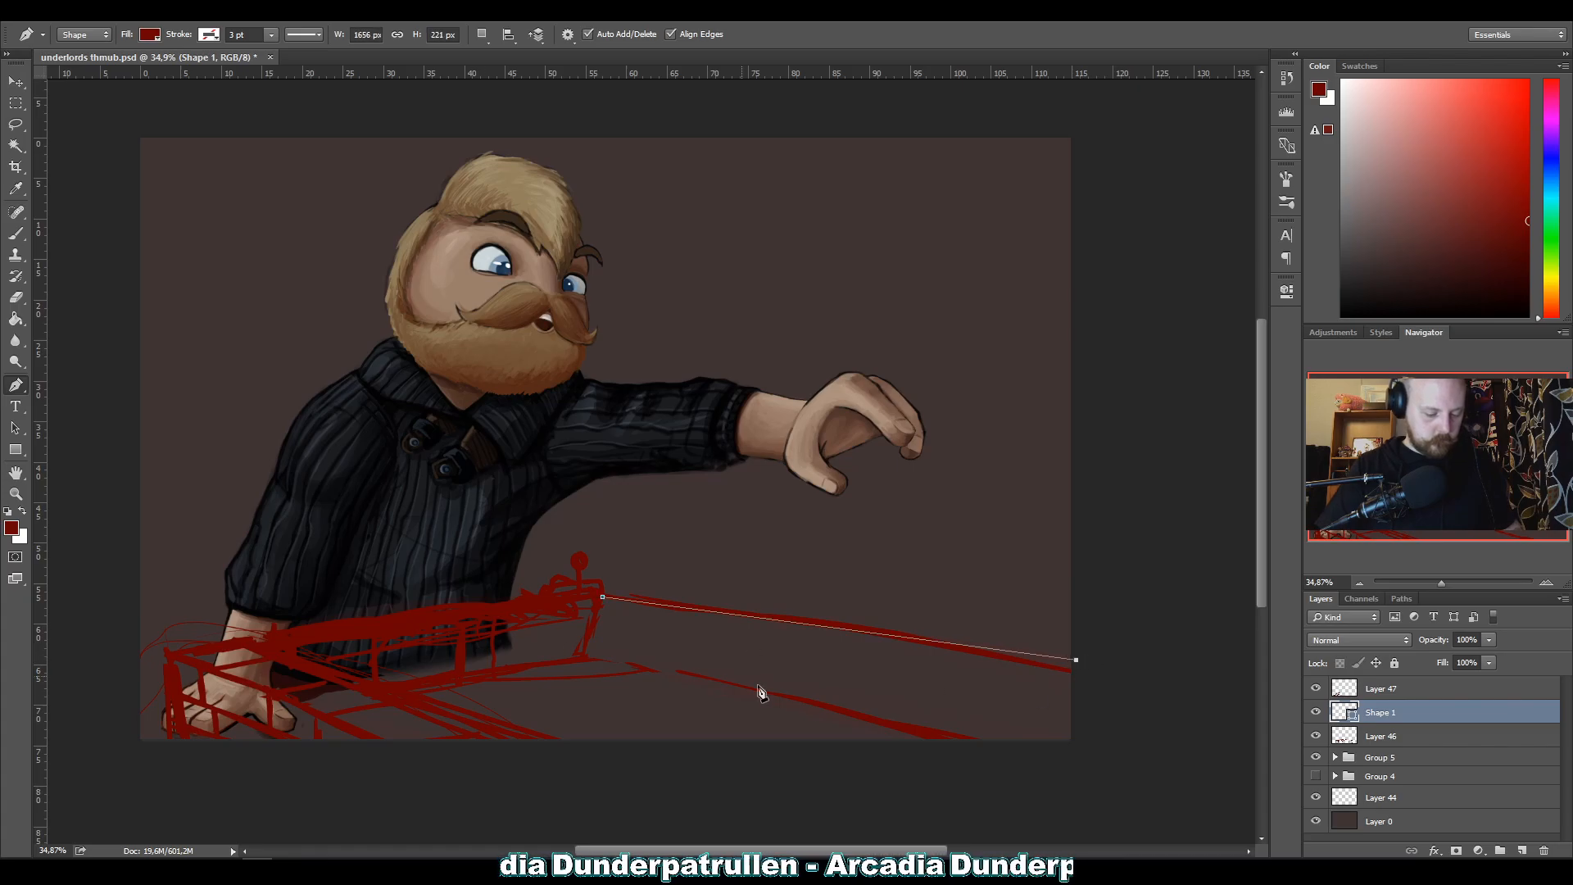
left_click(17, 235)
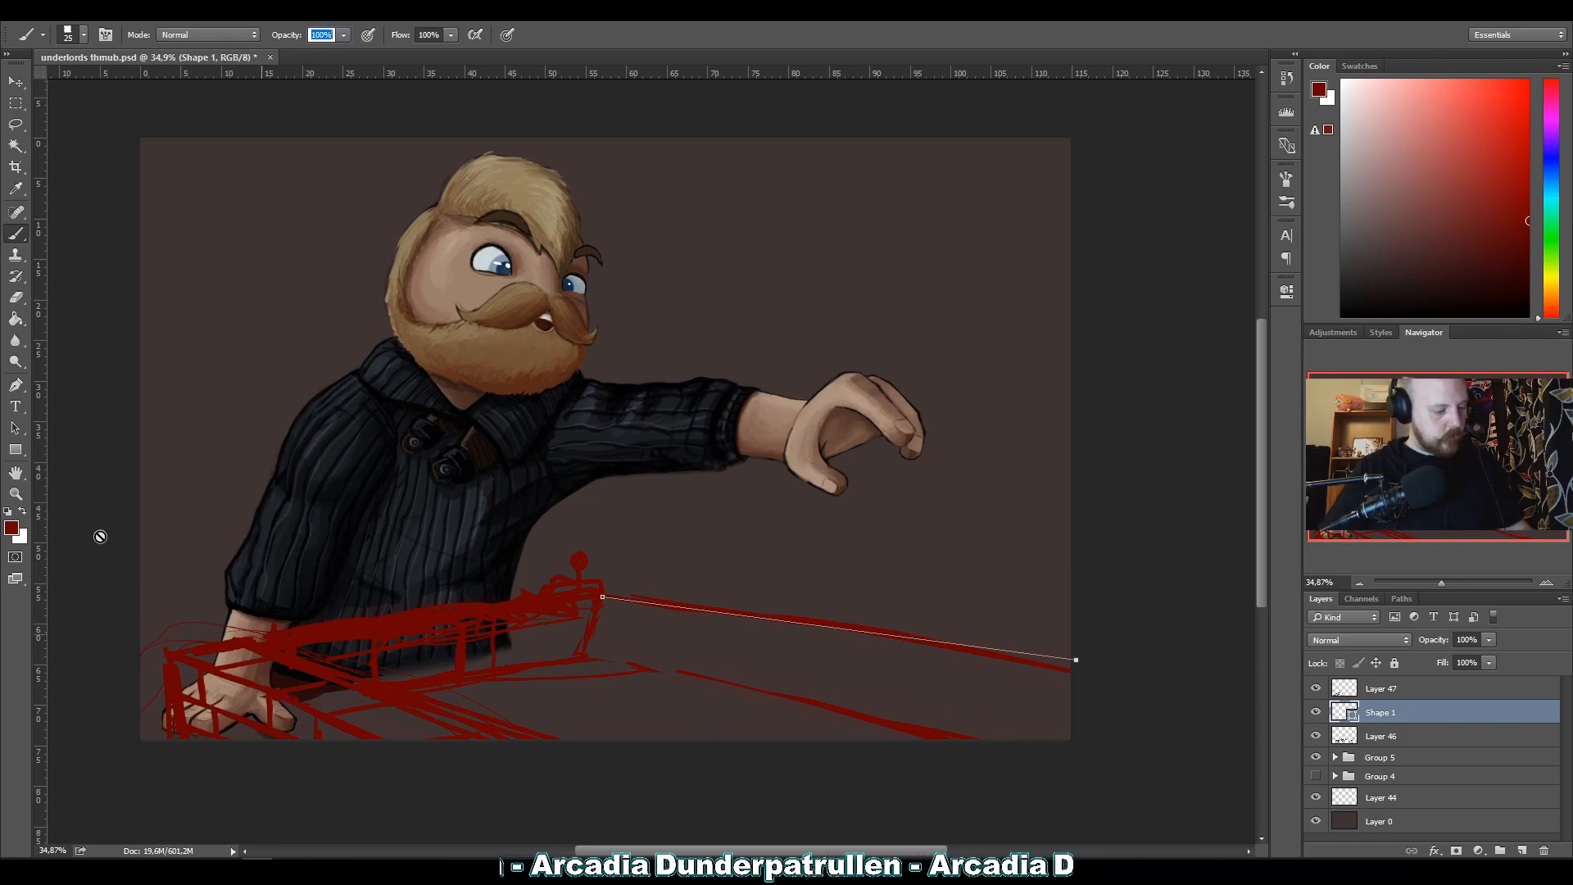
left_click(16, 386)
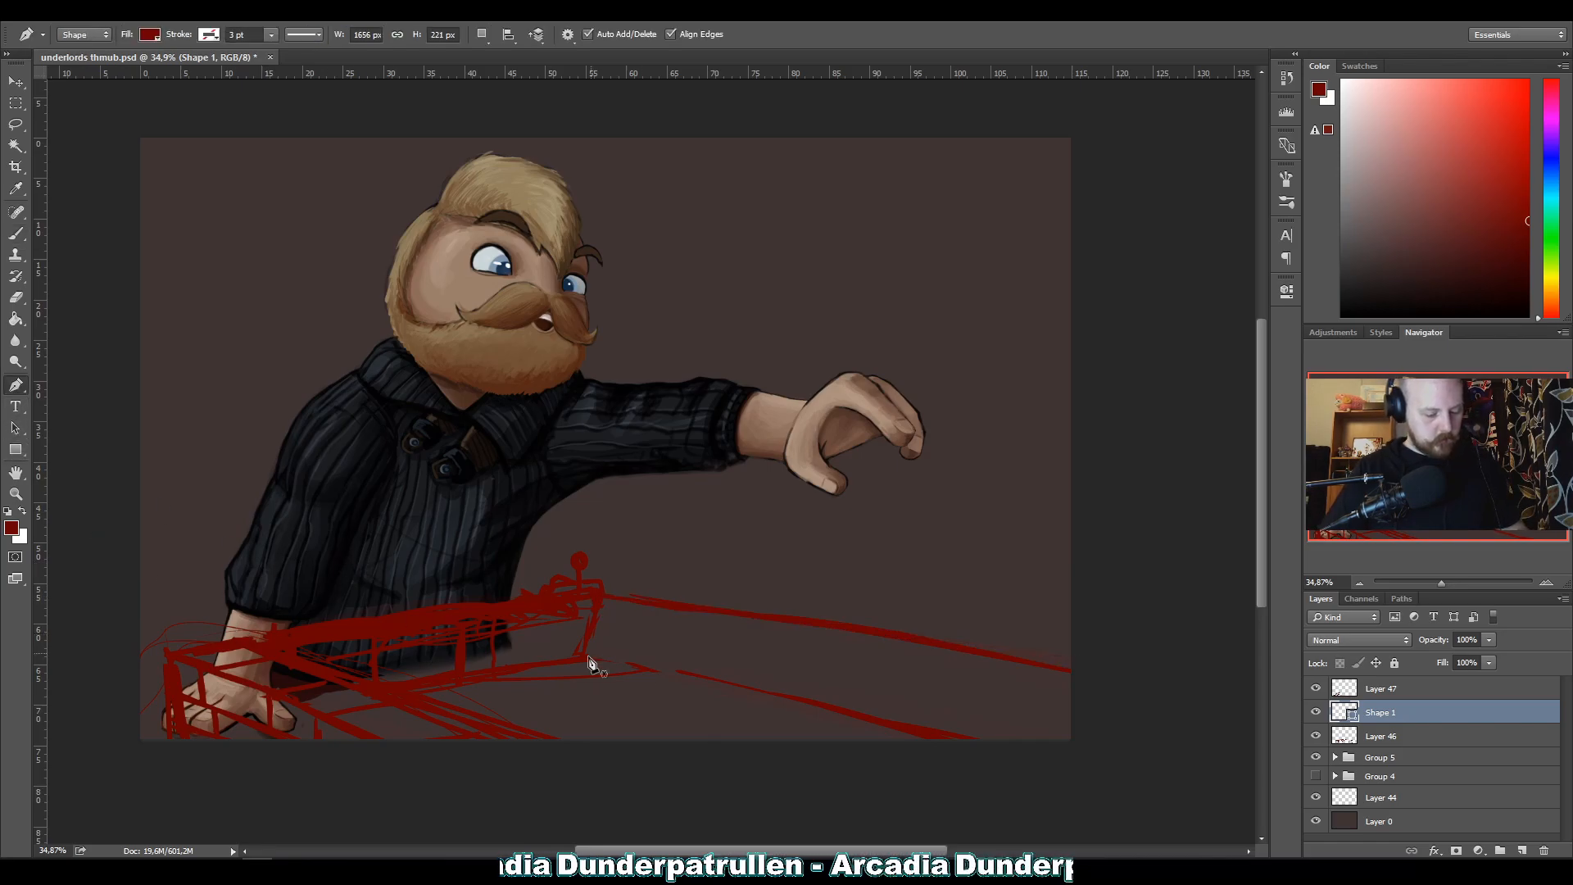
key("b")
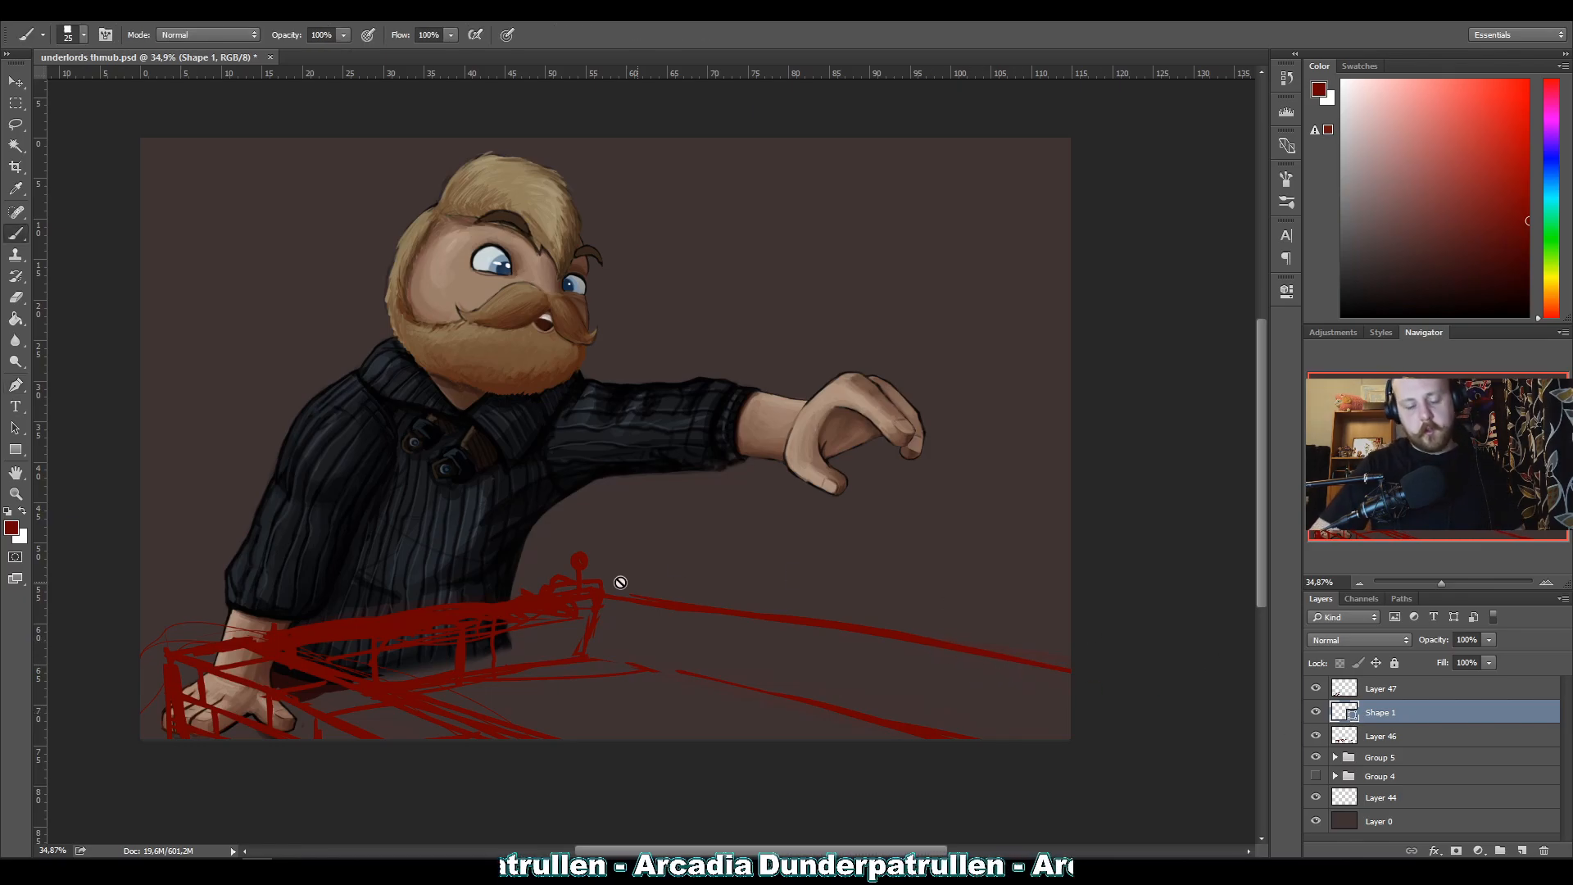
key("Delete")
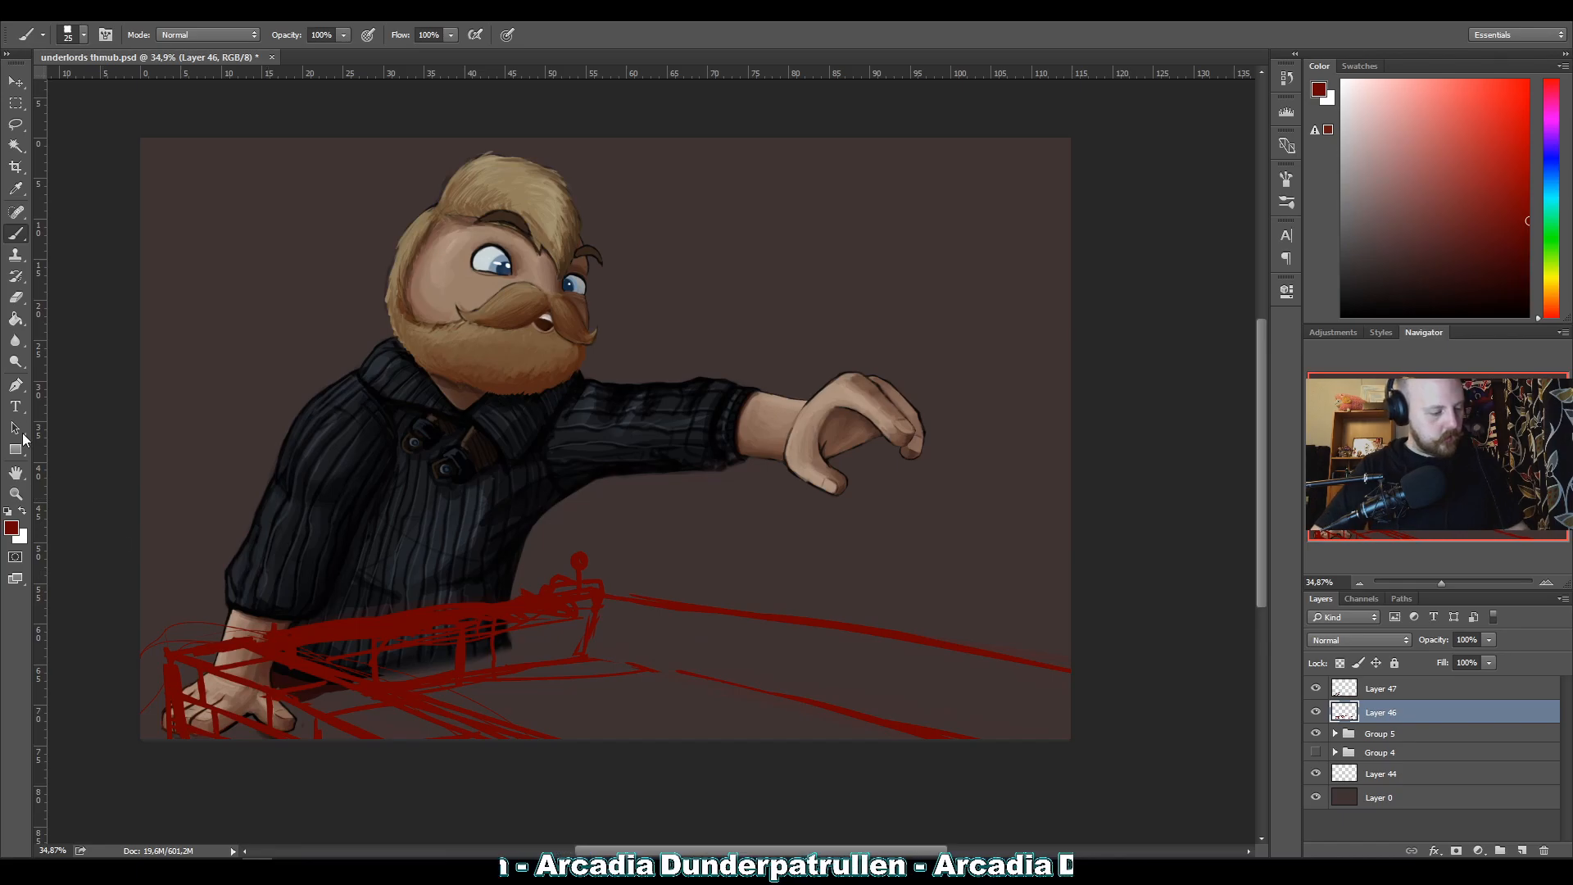
Set the Pen tool to Path mode and draw a straight path along the upper rail from the corner post to the canvas's right edge.
left_click(17, 385)
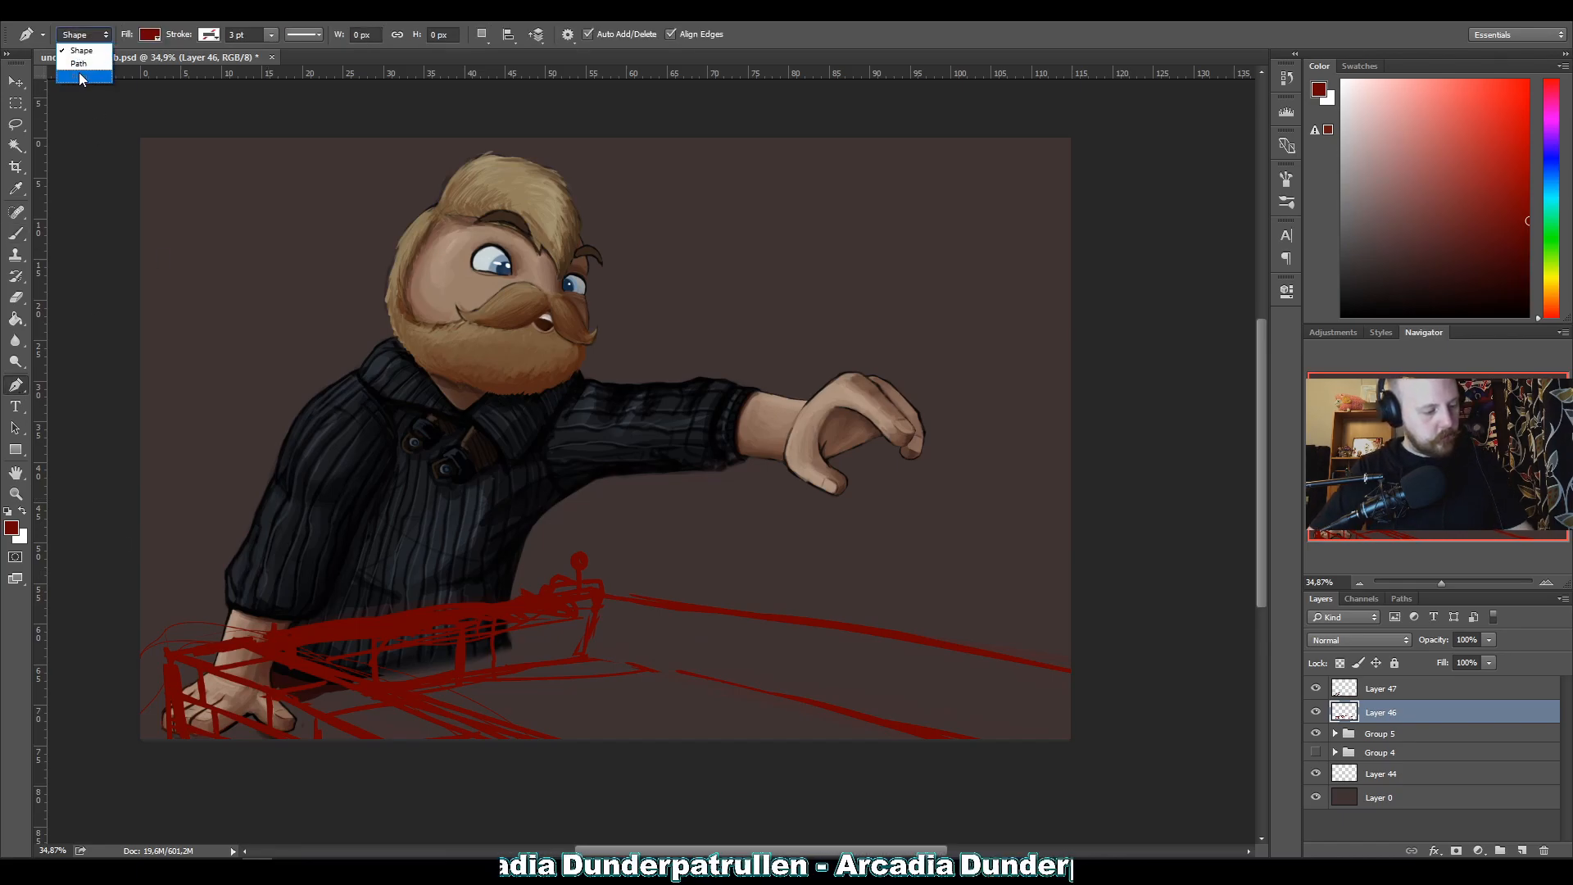
left_click(79, 65)
left_click(1316, 712)
left_click(1316, 712)
left_click(606, 593)
left_click(1076, 649)
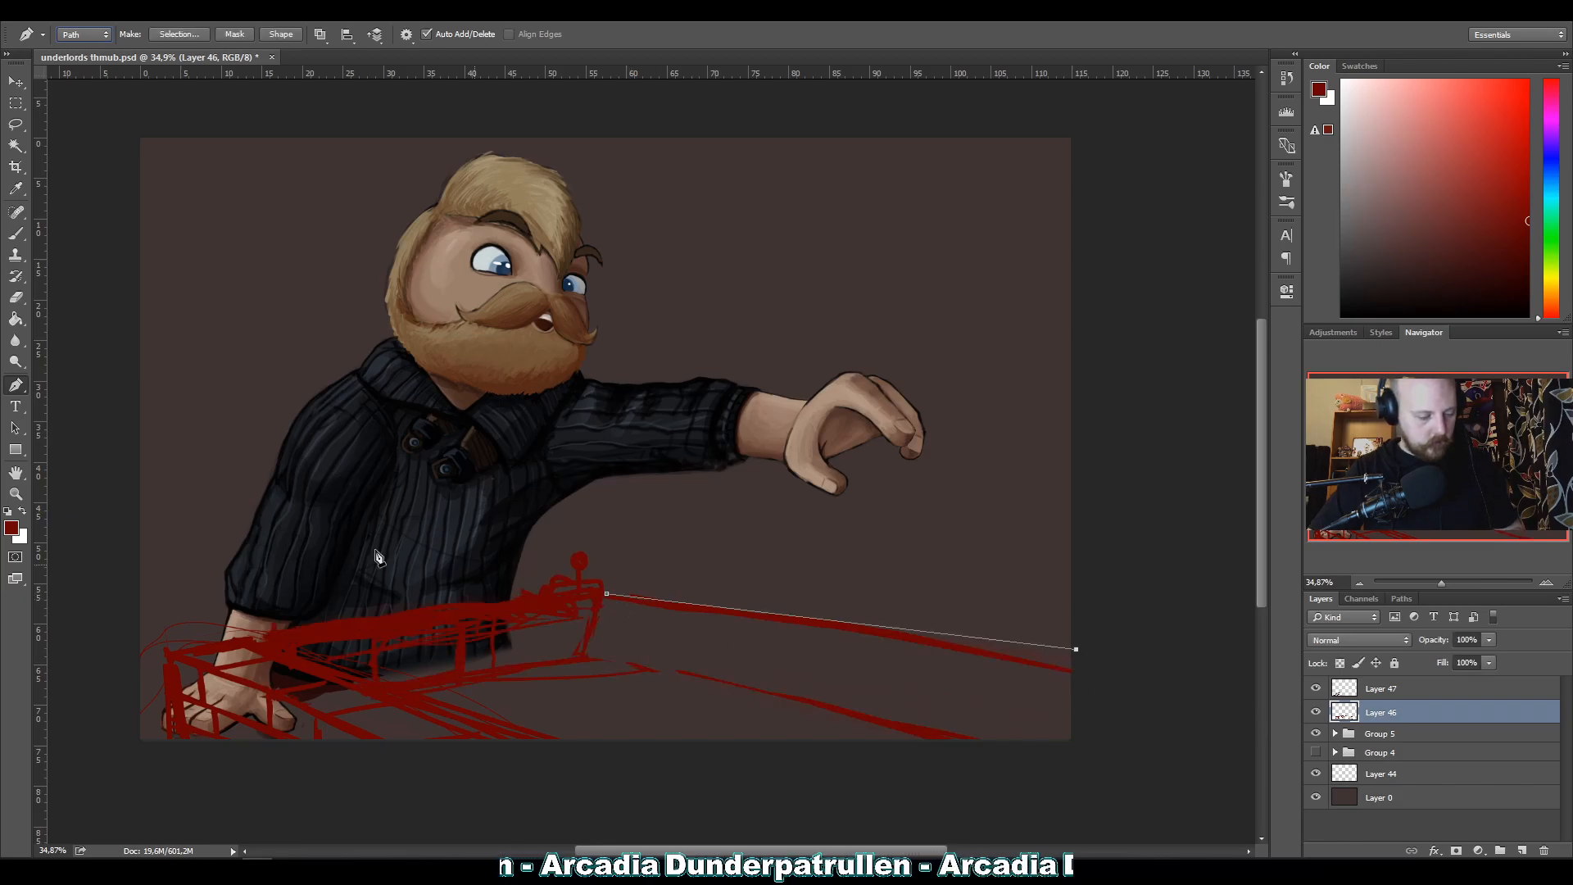
key("ctrl+z")
left_click(1072, 654)
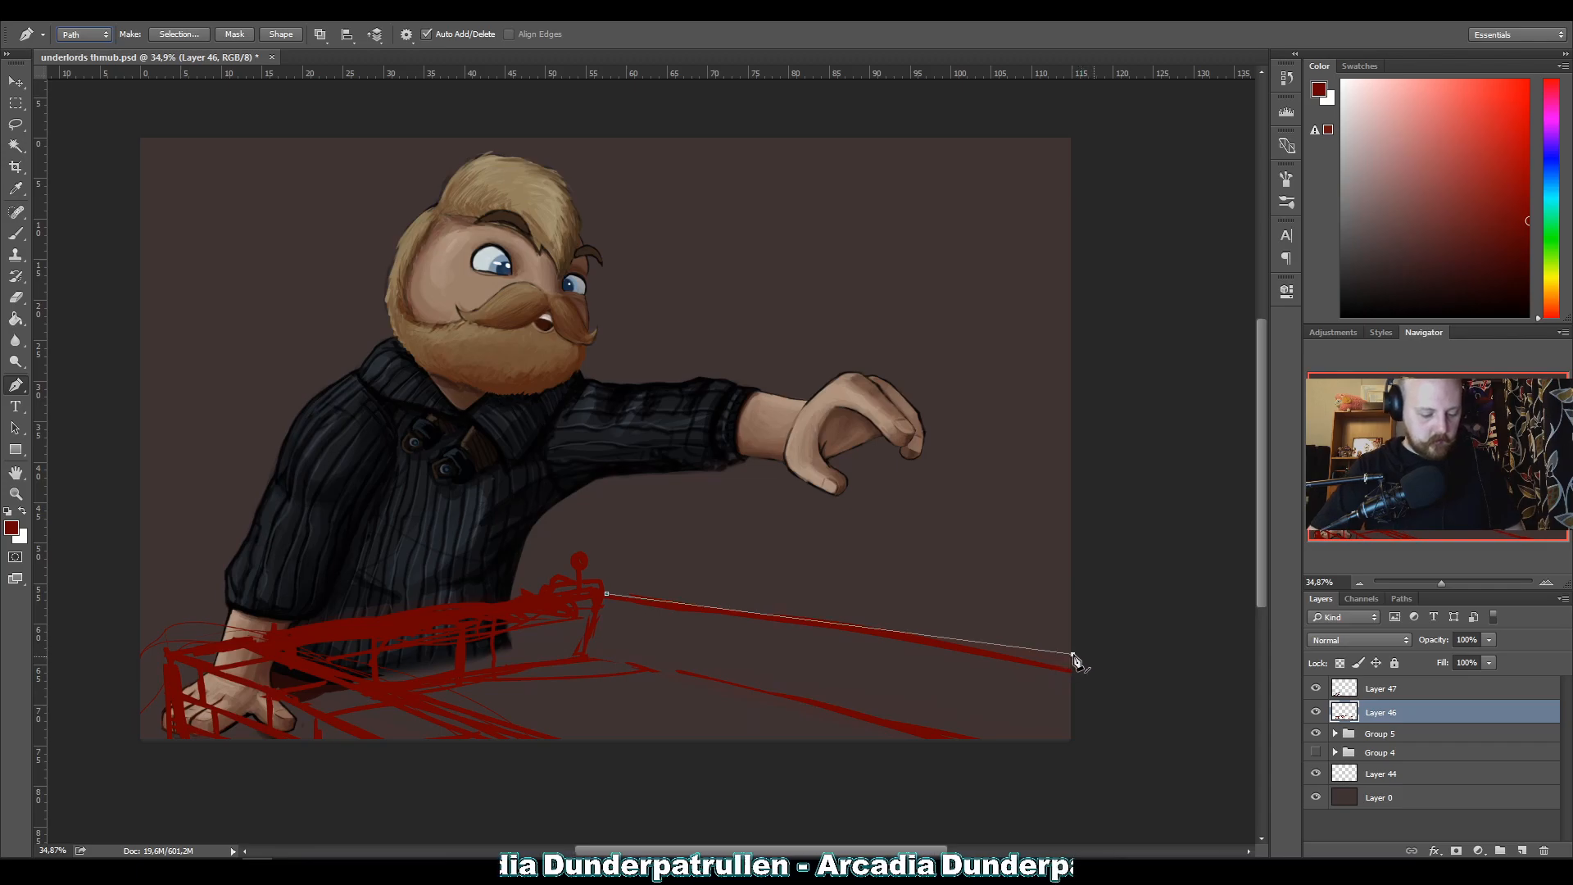
Stroke the upper rail path with the red brush on Layer 46 and dismiss the path.
left_click(26, 229)
key("Return")
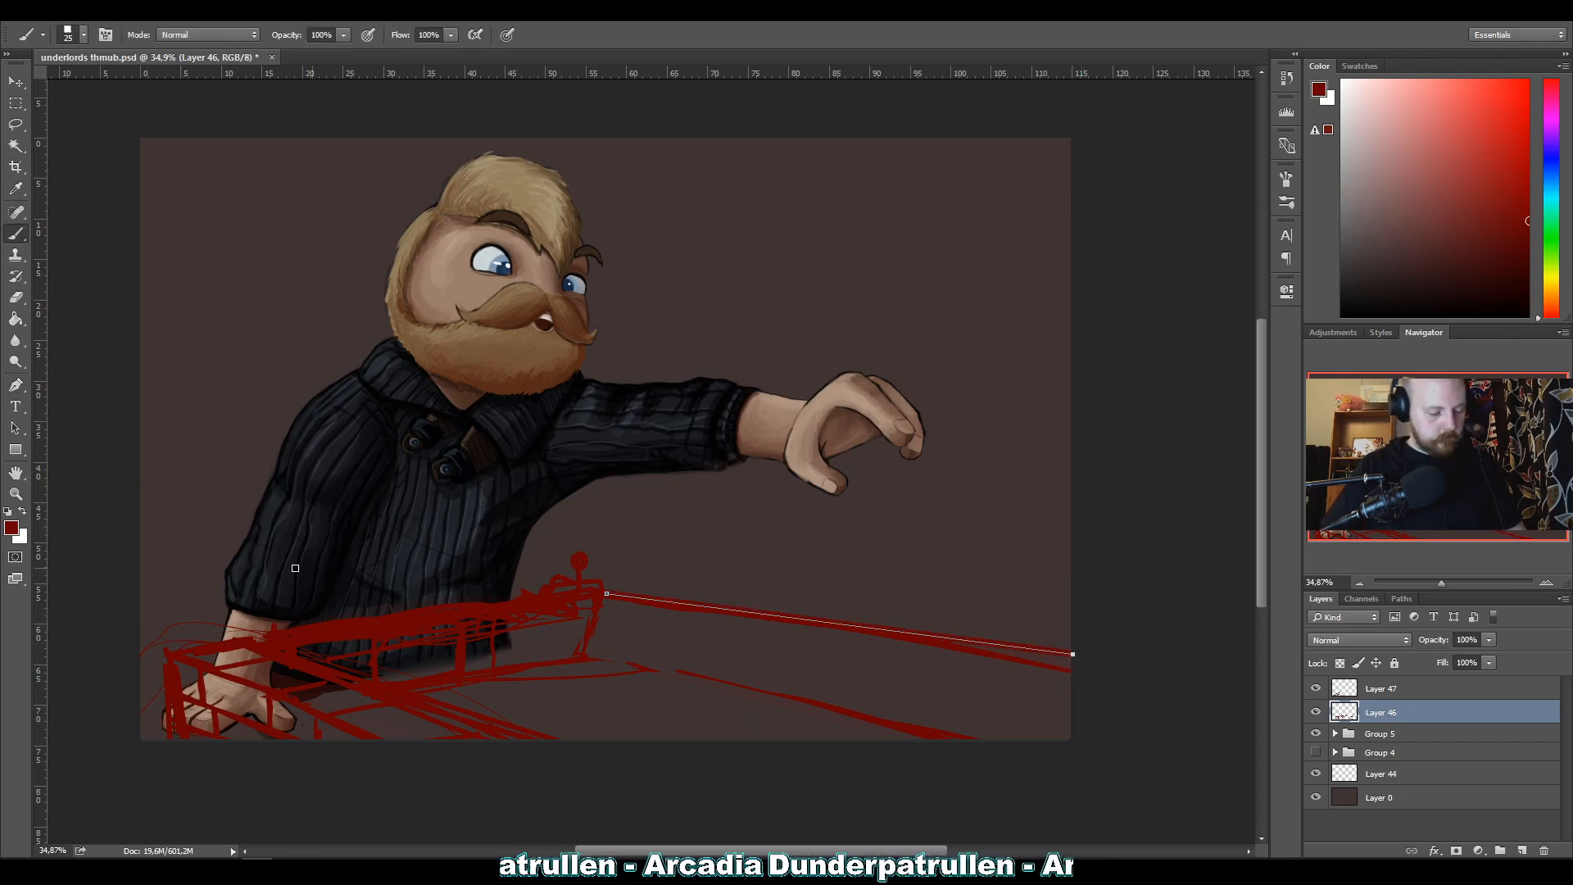
left_click(15, 384)
key("Return")
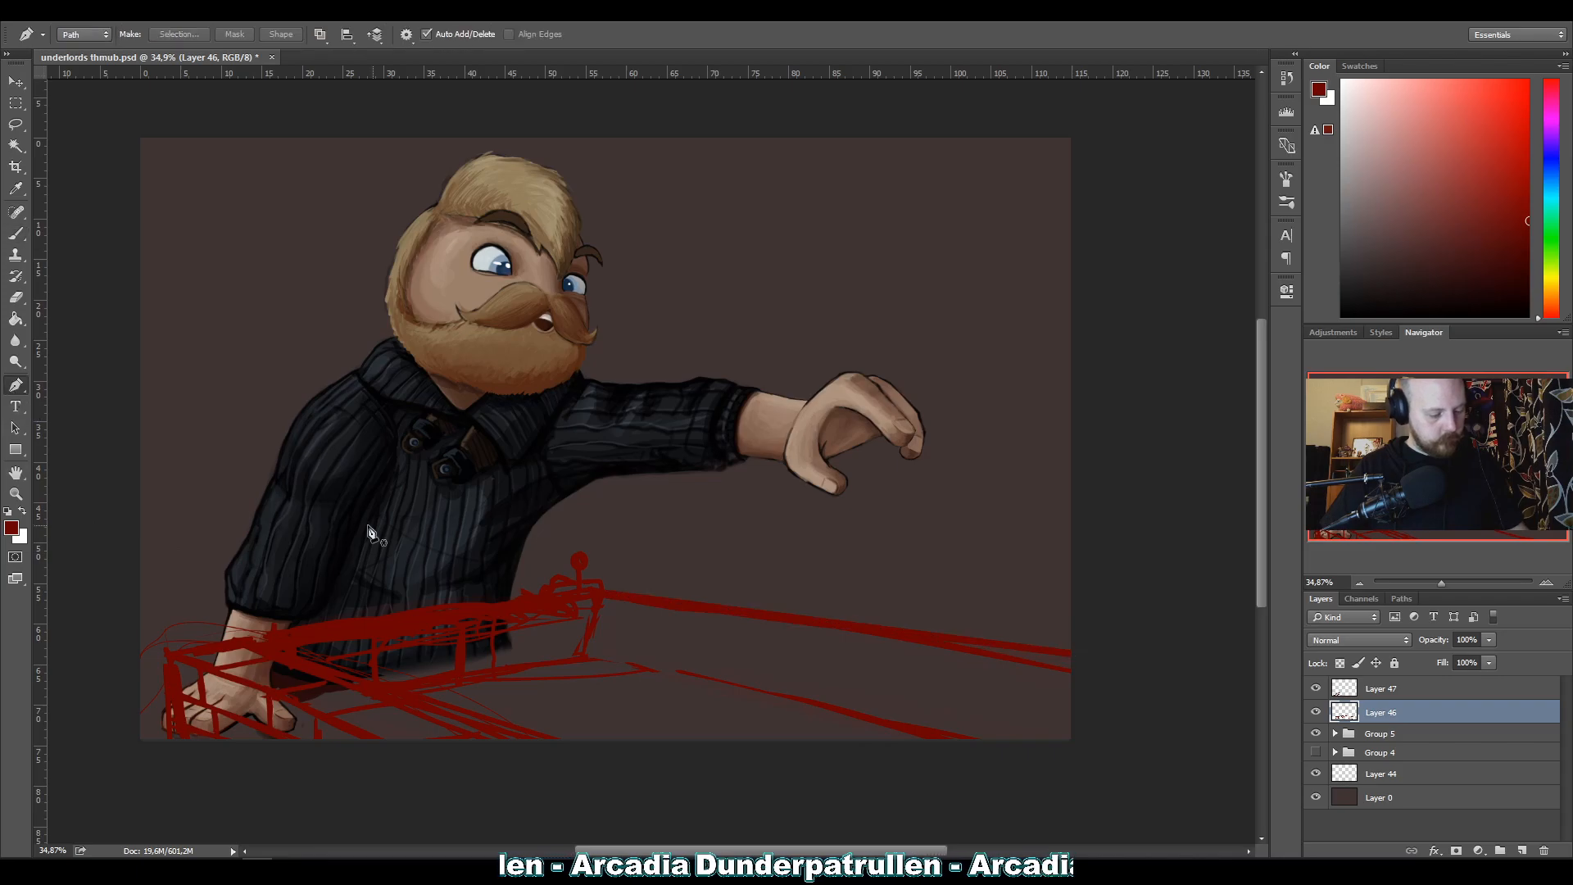
Draw a straight pen path along the lower border line from the corner post's base past the canvas's bottom edge, and stroke it in red.
left_click(587, 658)
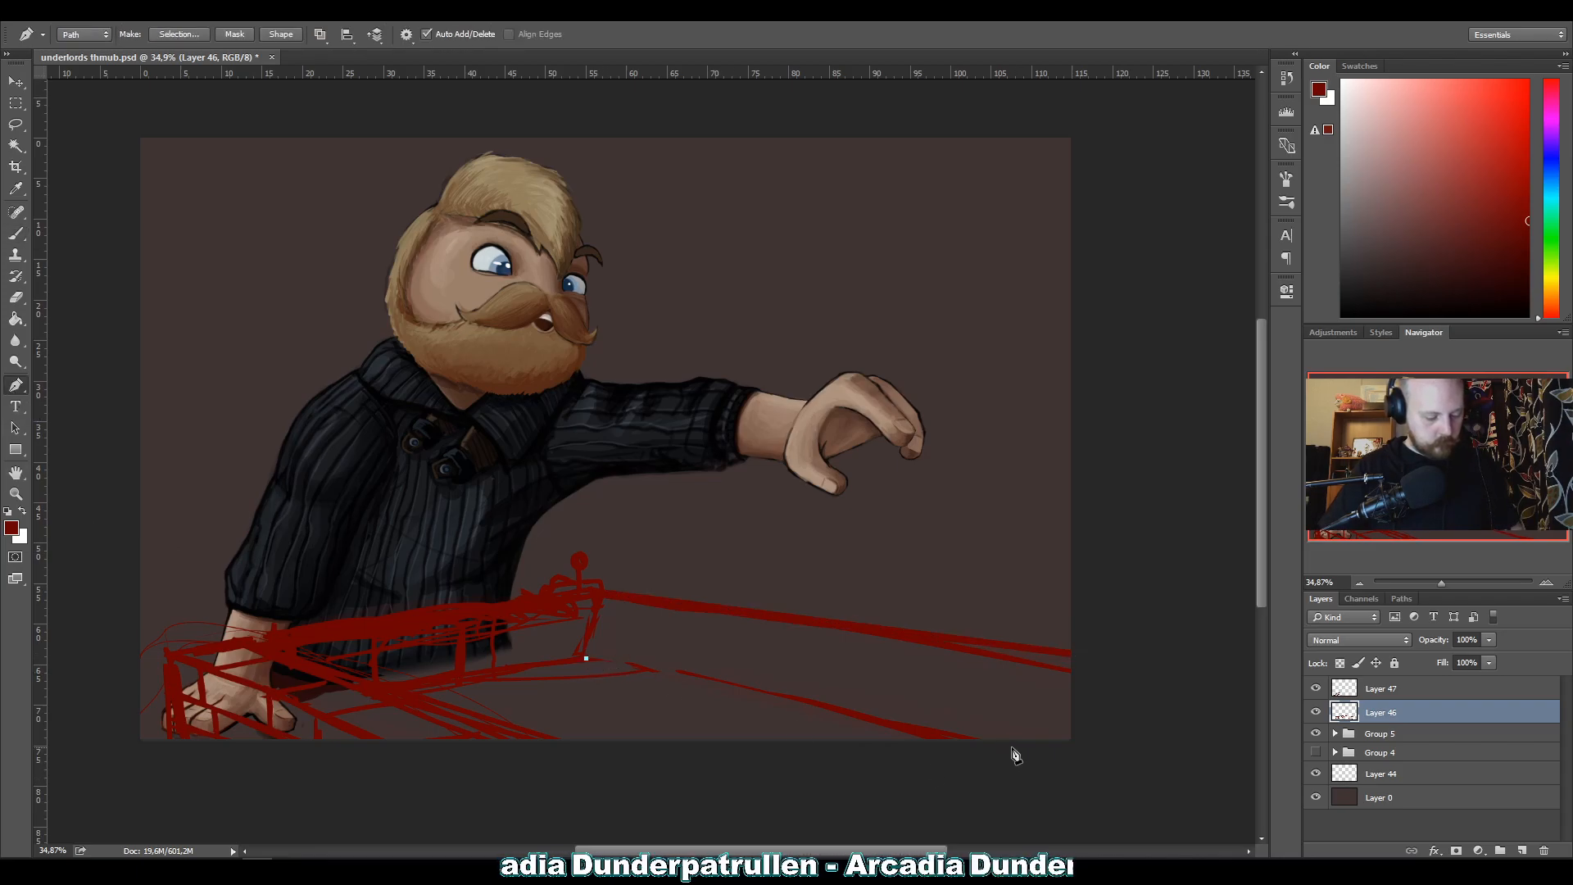
left_click(1016, 750)
left_click(15, 232)
key("Return")
left_click(16, 384)
left_click(97, 354)
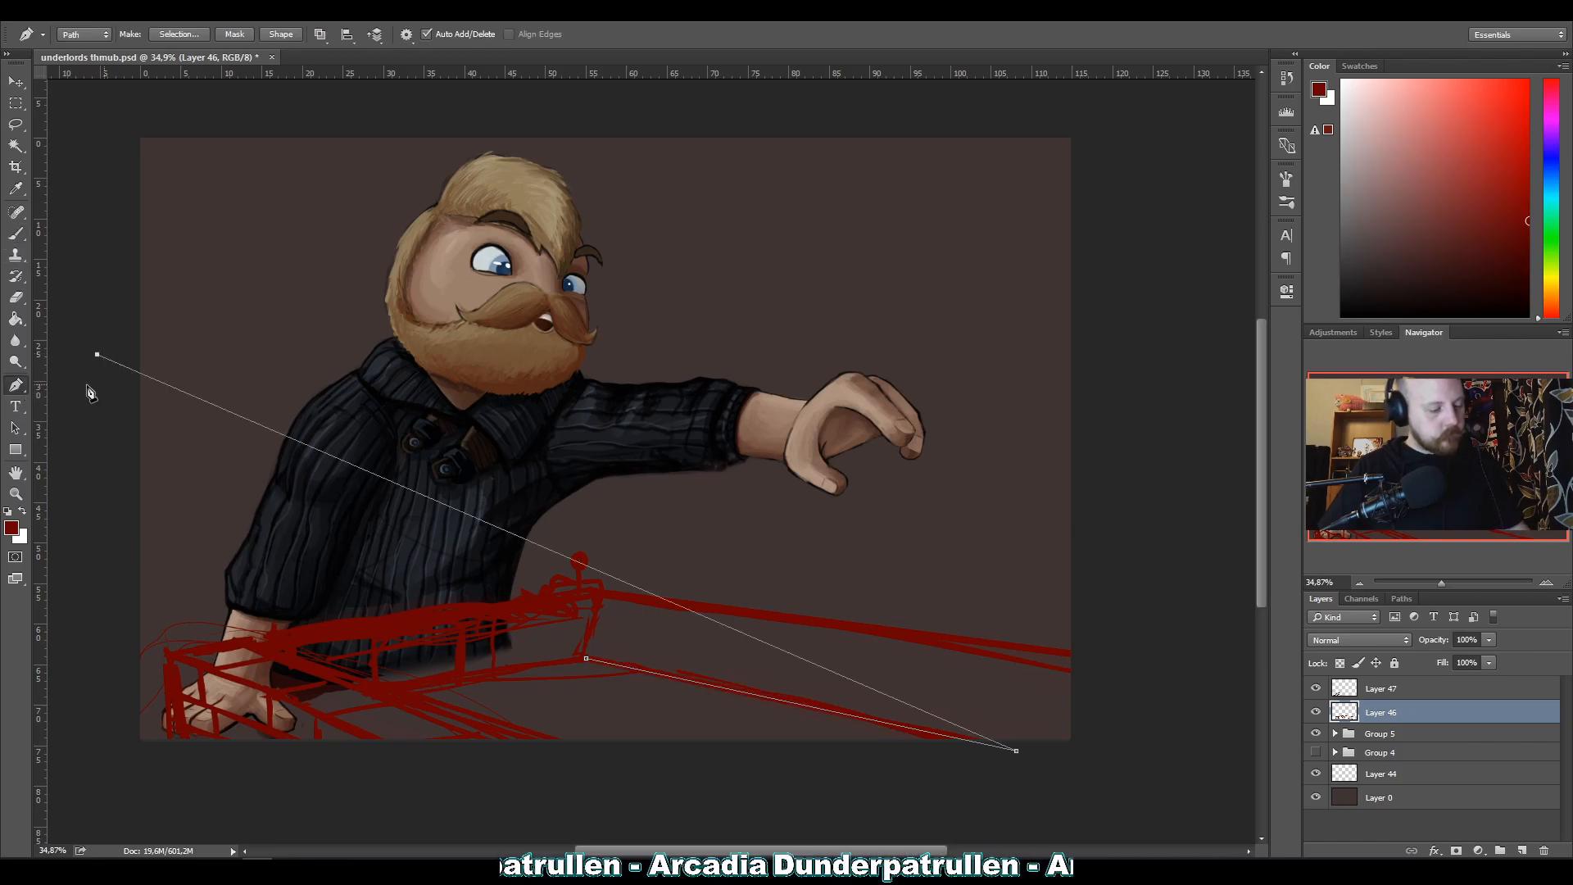
key("BackSpace")
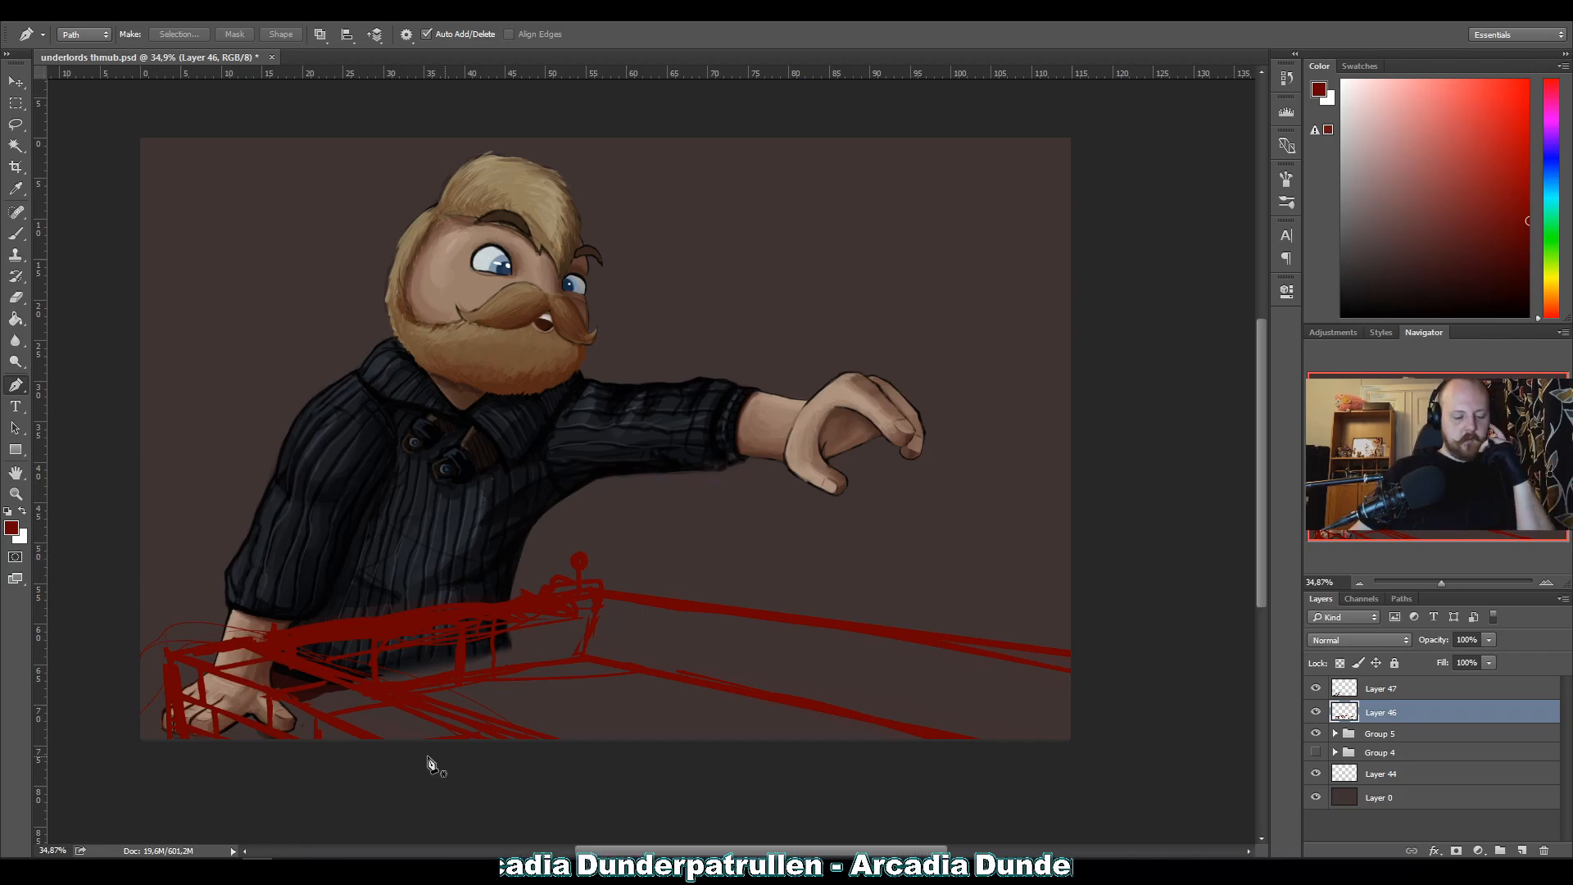
Lower Layer 46's opacity to 40% and hide Layer 47.
left_click(1489, 639)
left_click_drag(1459, 657, 1422, 661)
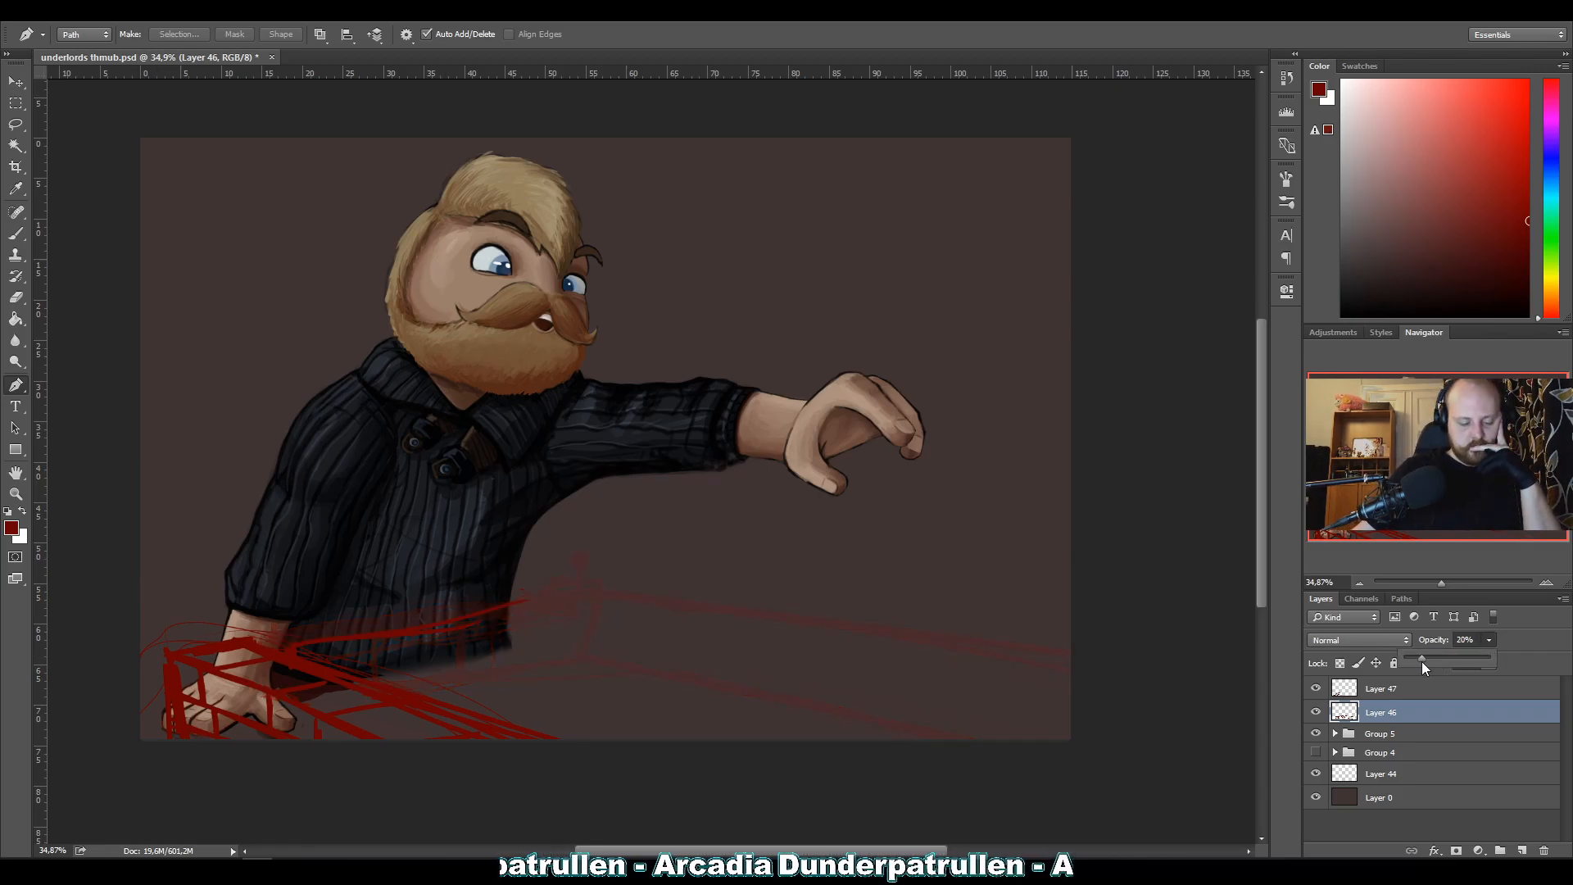
left_click(1315, 688)
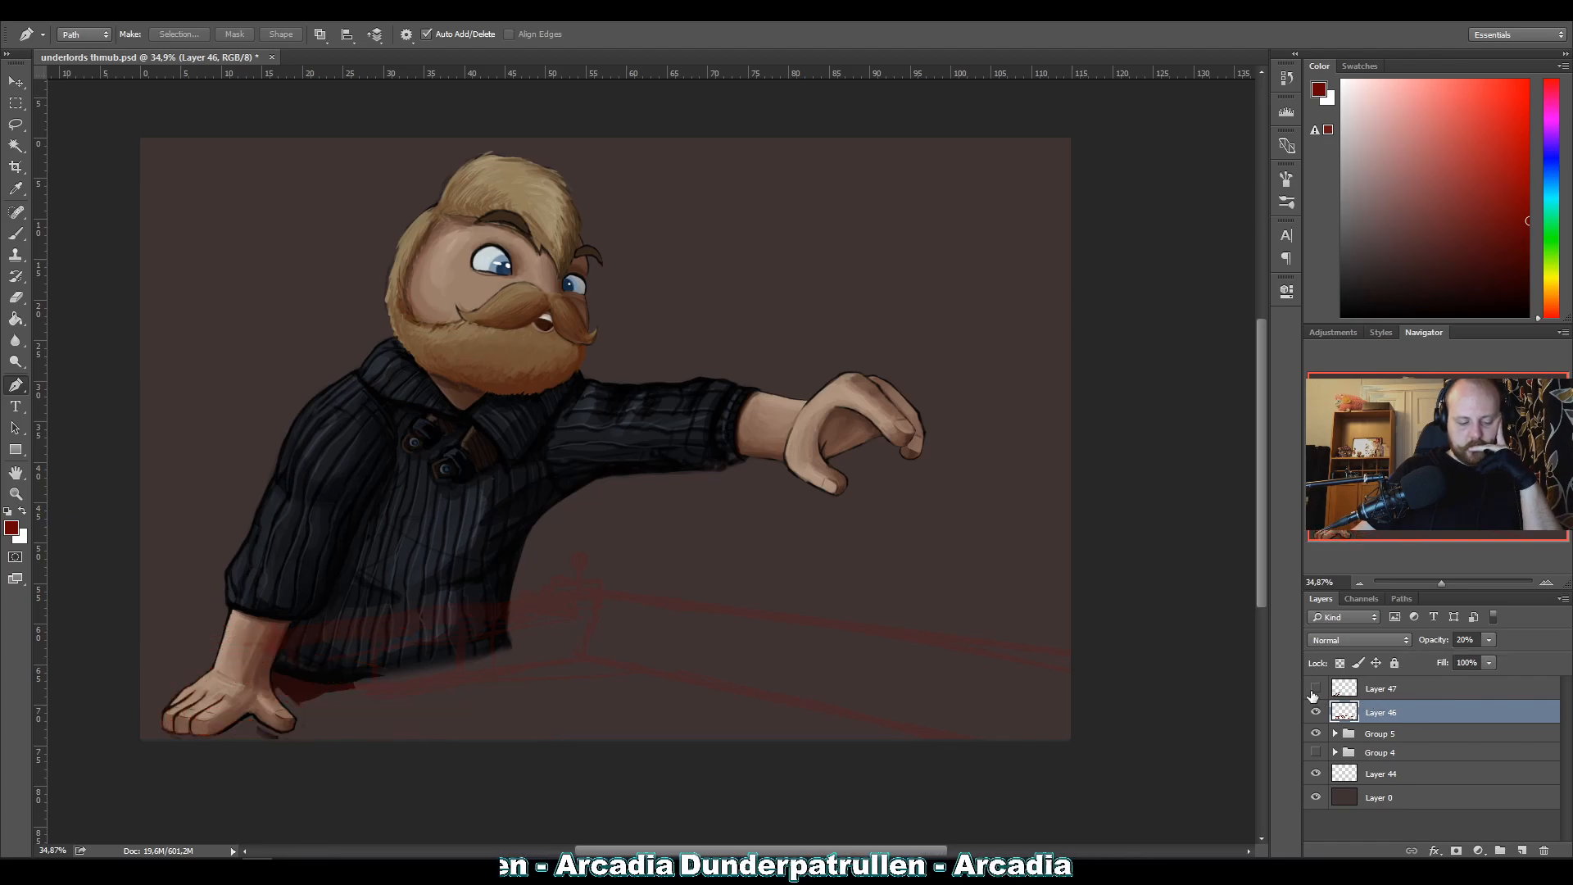
left_click(1489, 639)
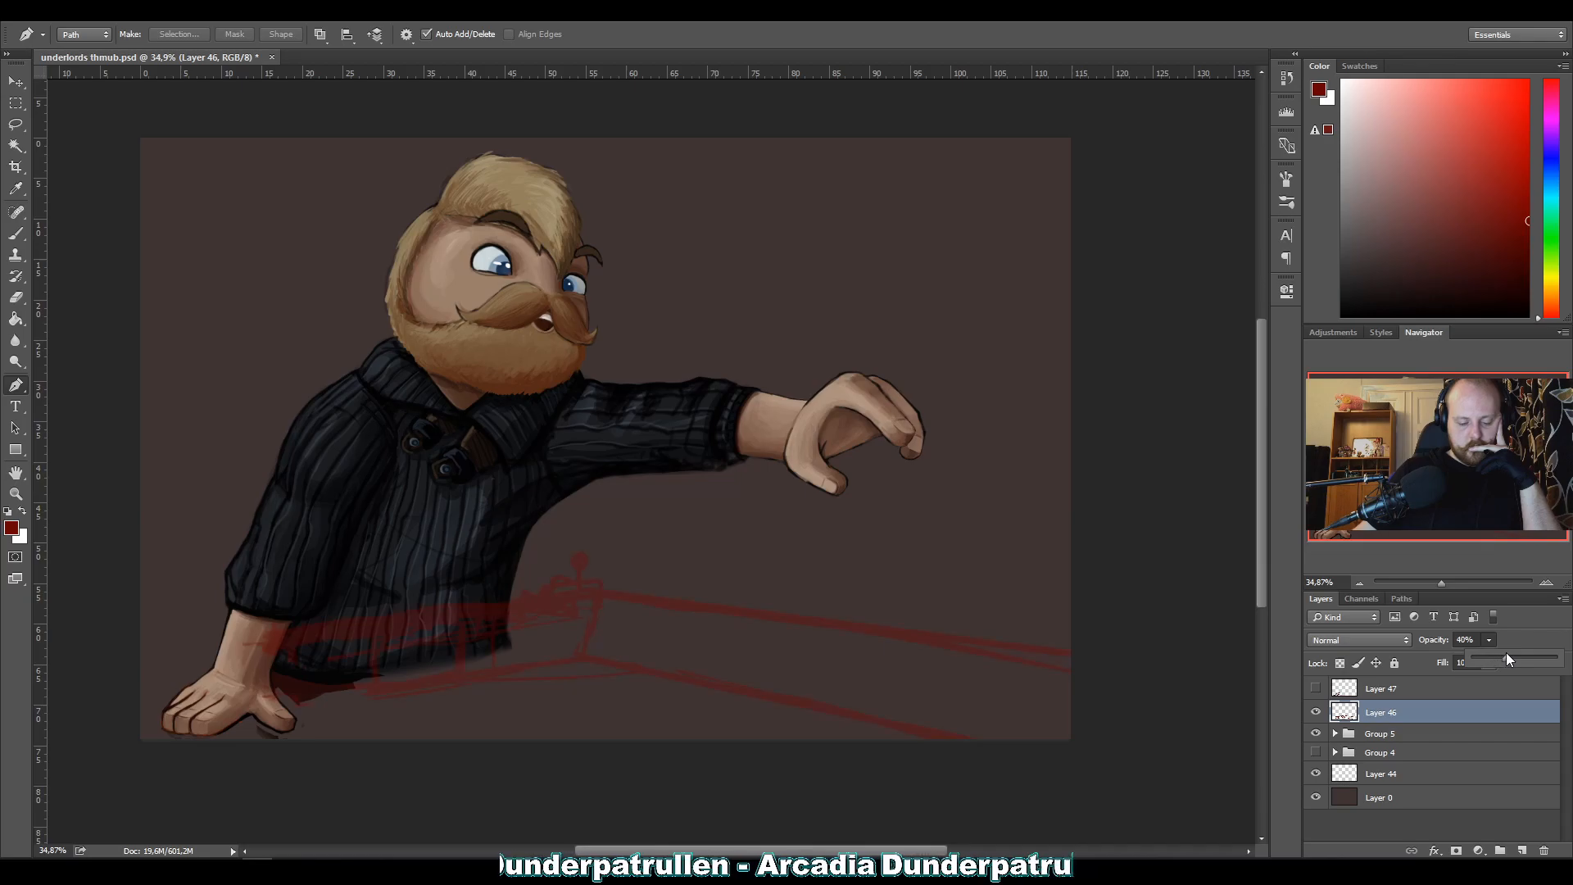
left_click(1523, 631)
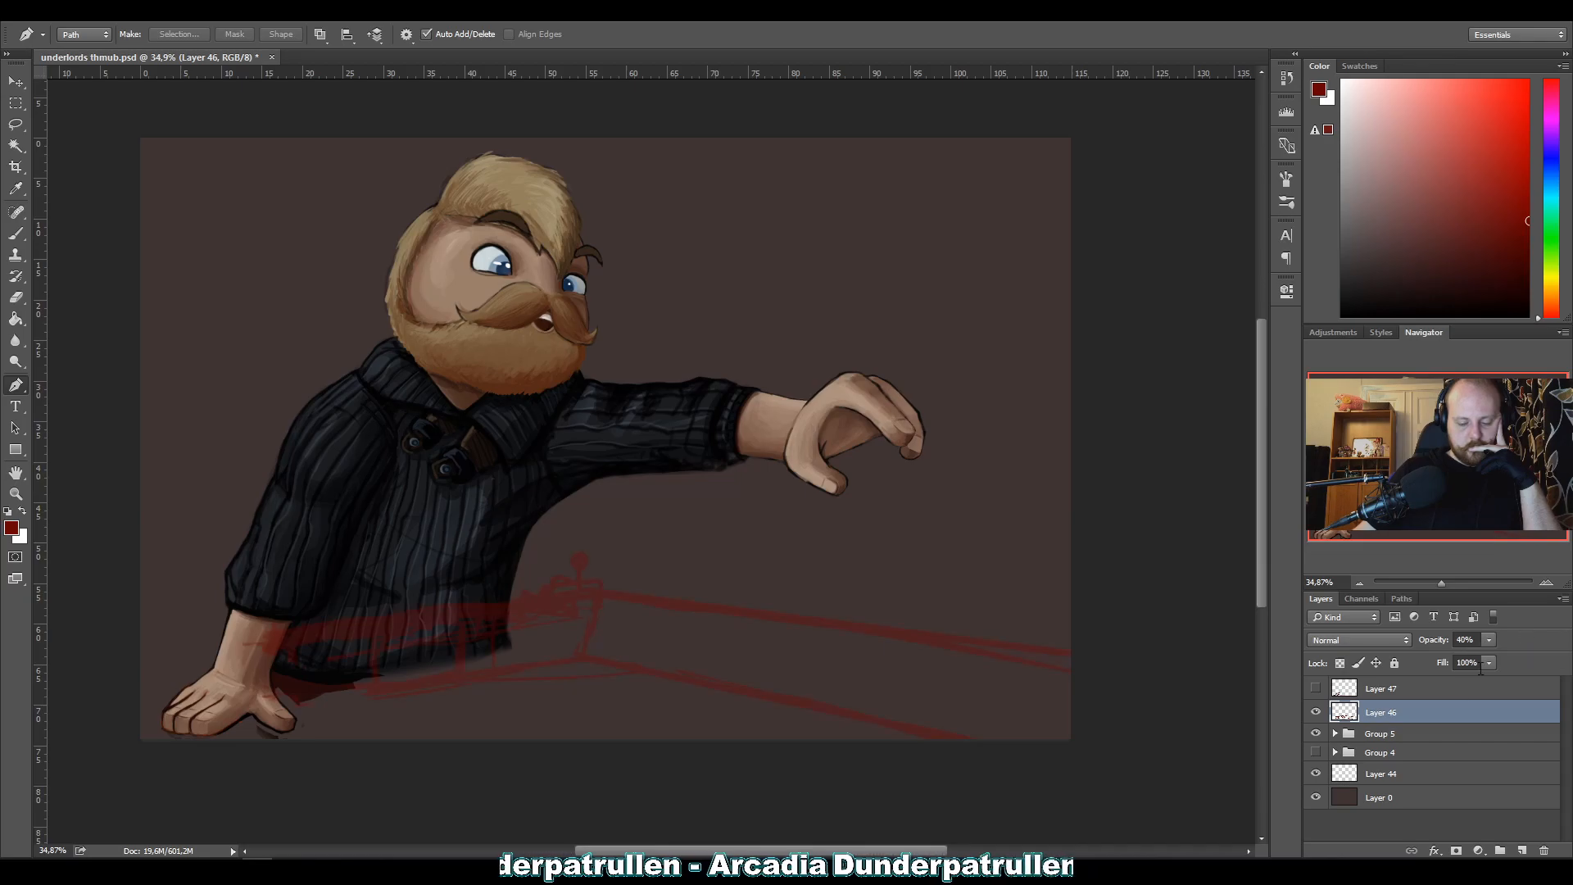
Darken the Layer 0 background with Hue/Saturation at Lightness -24, and compare it with the original by undoing and redoing.
left_click(1348, 803)
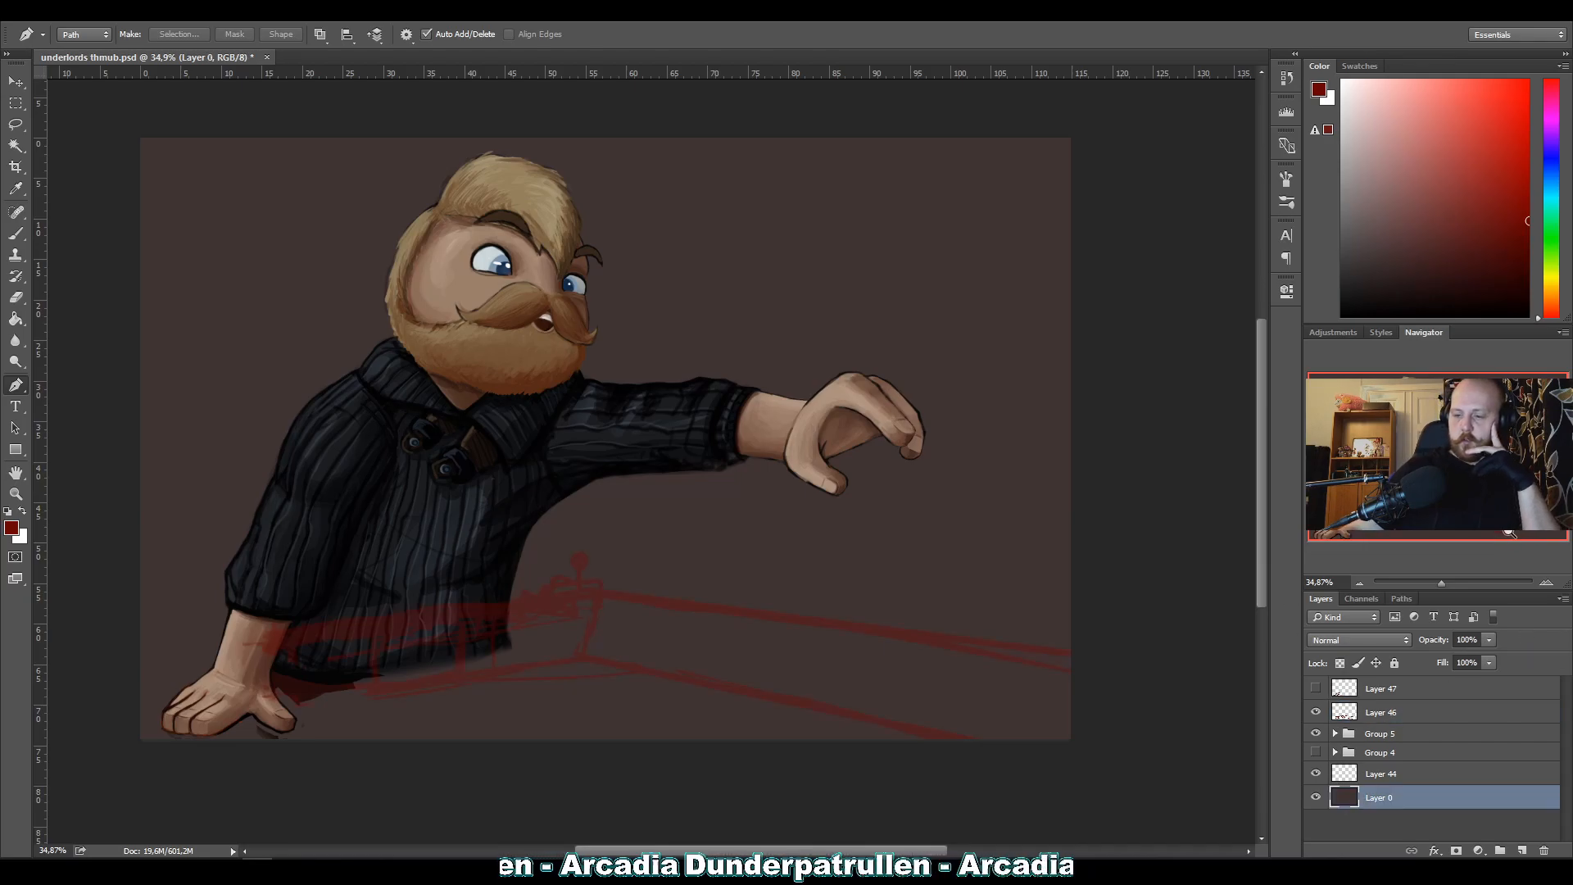
key("ctrl+u")
mouse_move(285, 379)
left_mouse_down()
mouse_move(238, 380)
mouse_move(283, 380)
mouse_move(267, 384)
left_mouse_up()
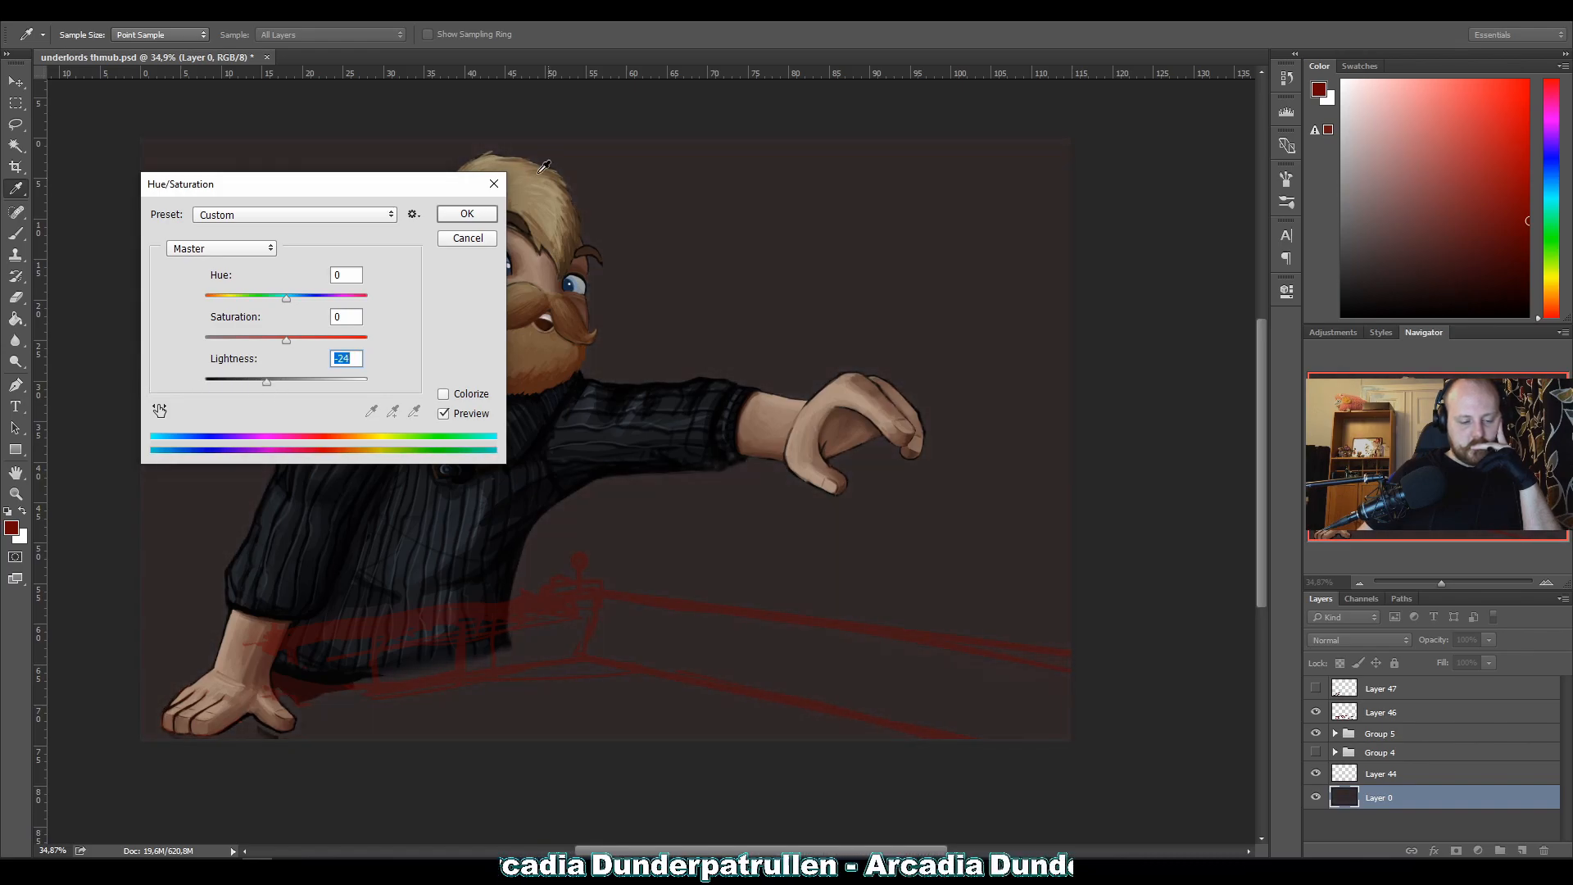
left_click(465, 214)
key("p")
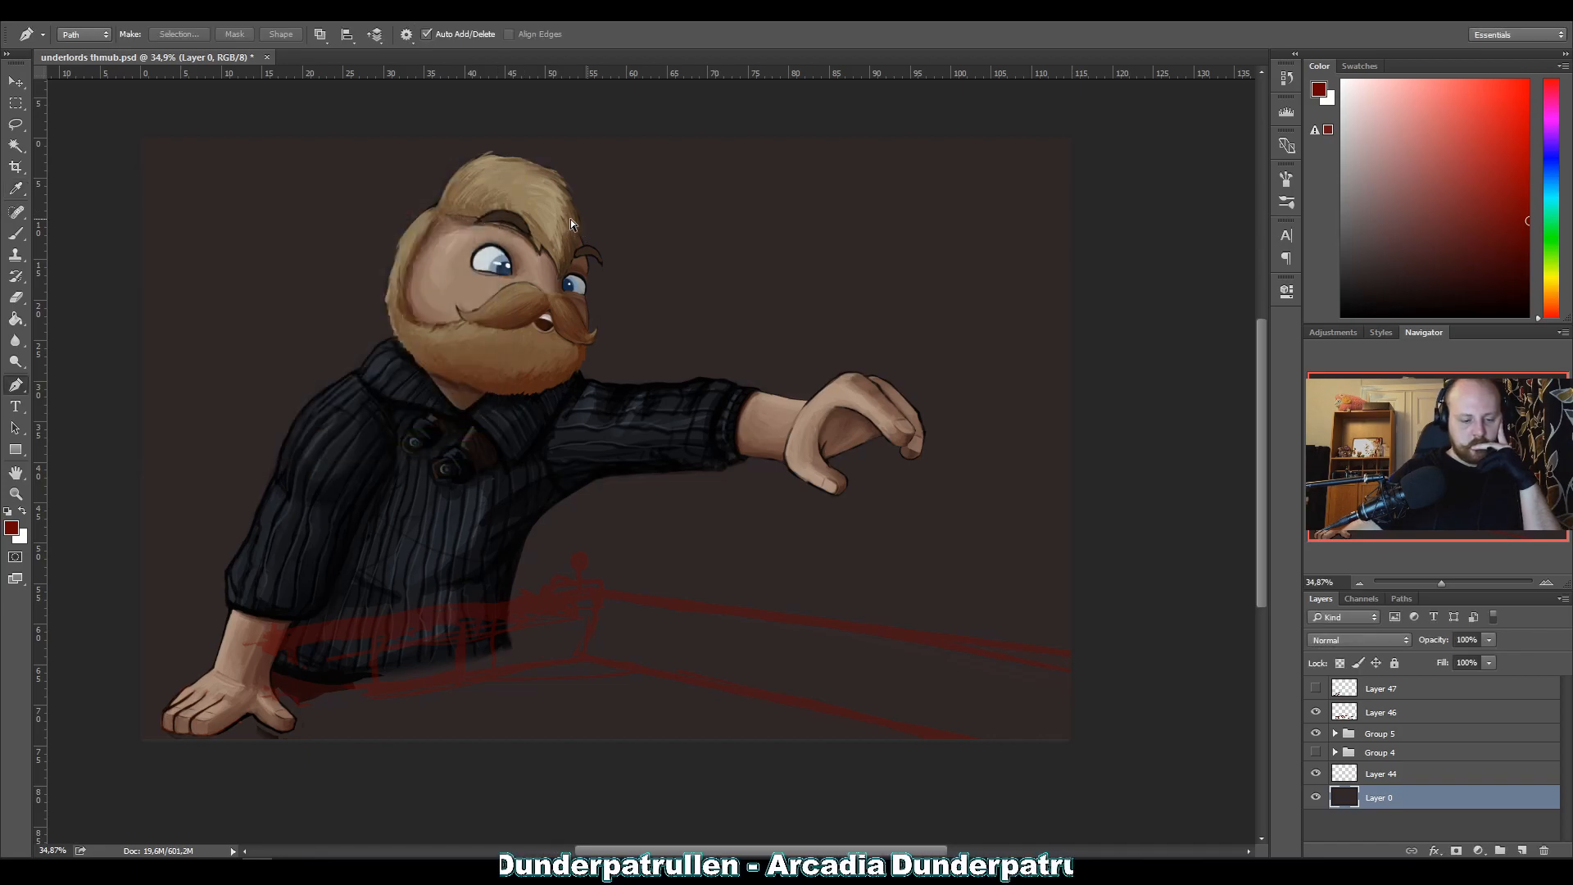
key("ctrl+z")
key("ctrl+z")
key("ctrl+z")
key("ctrl+z")
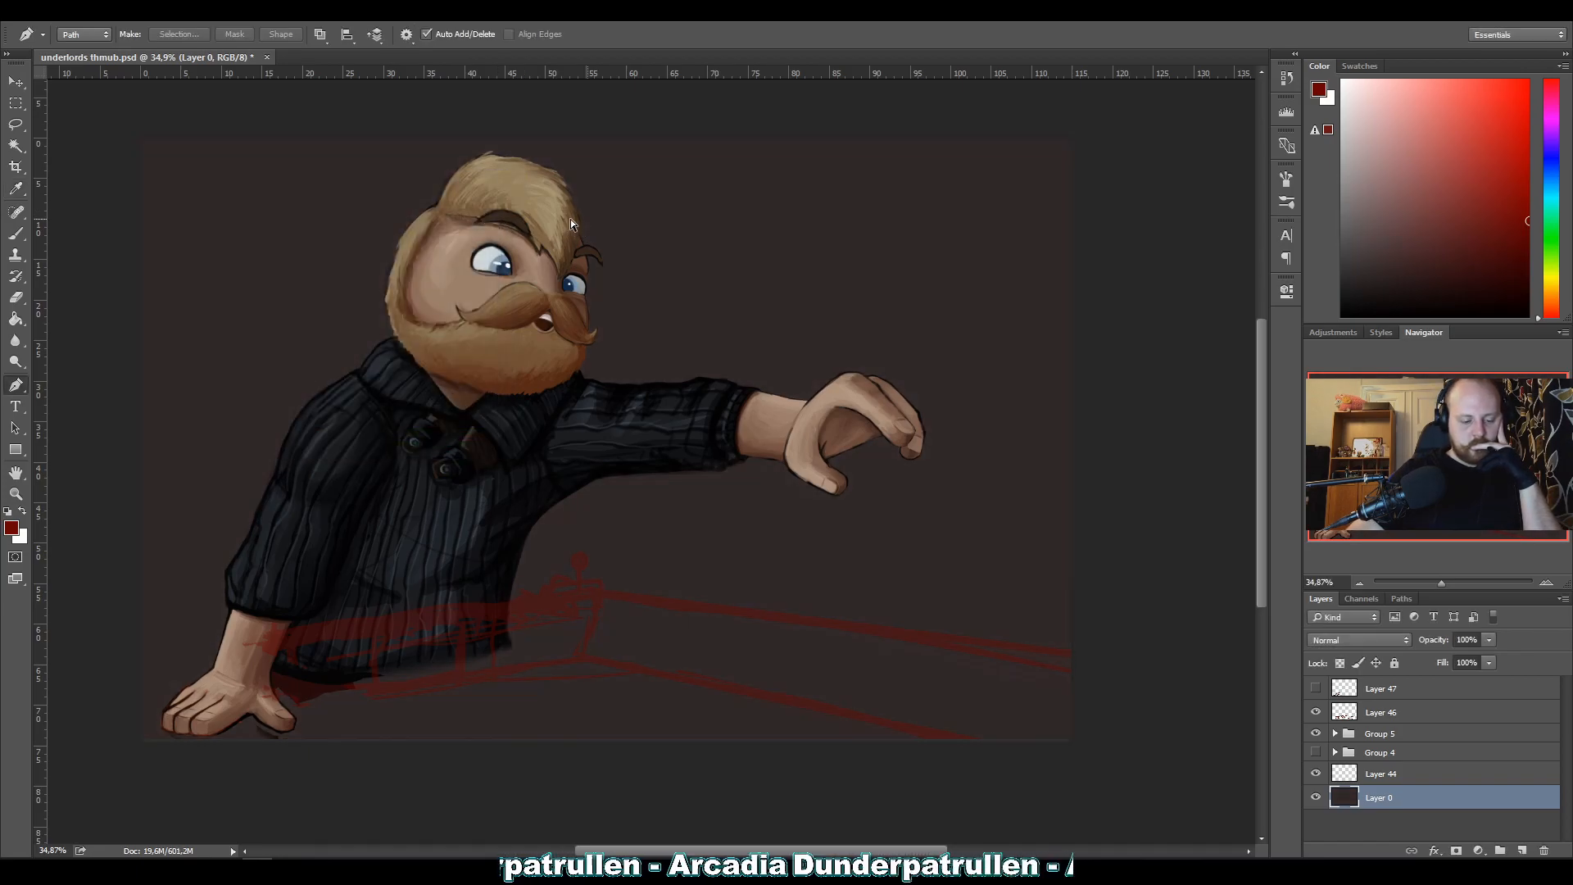
Save the document, mirror the canvas horizontally to check the composition, and flip it back.
key("ctrl+s")
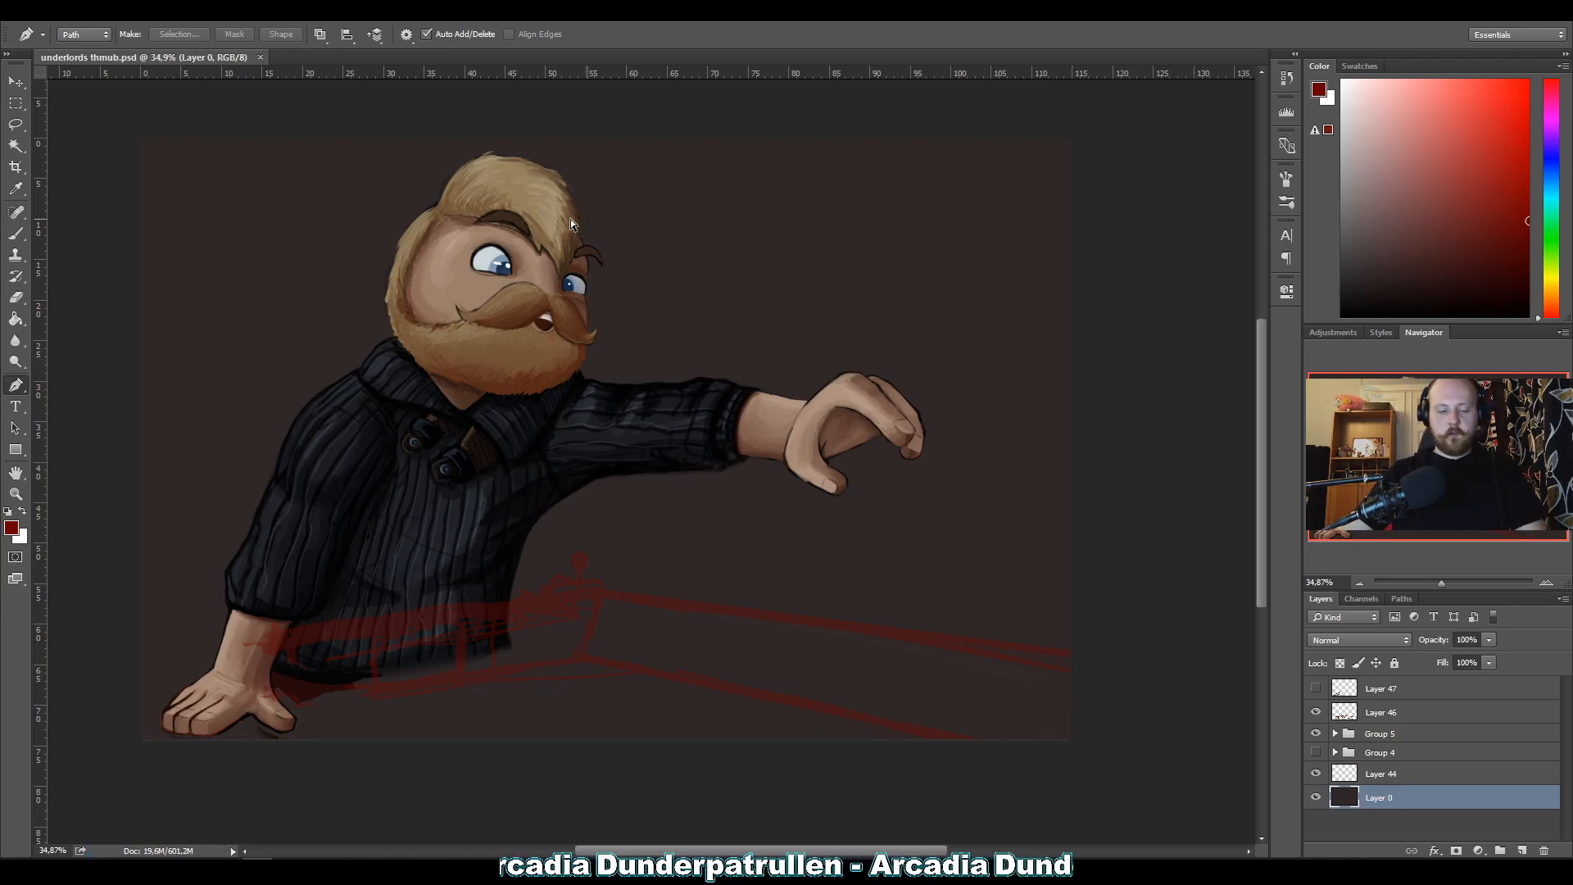
key("ctrl+shift+h")
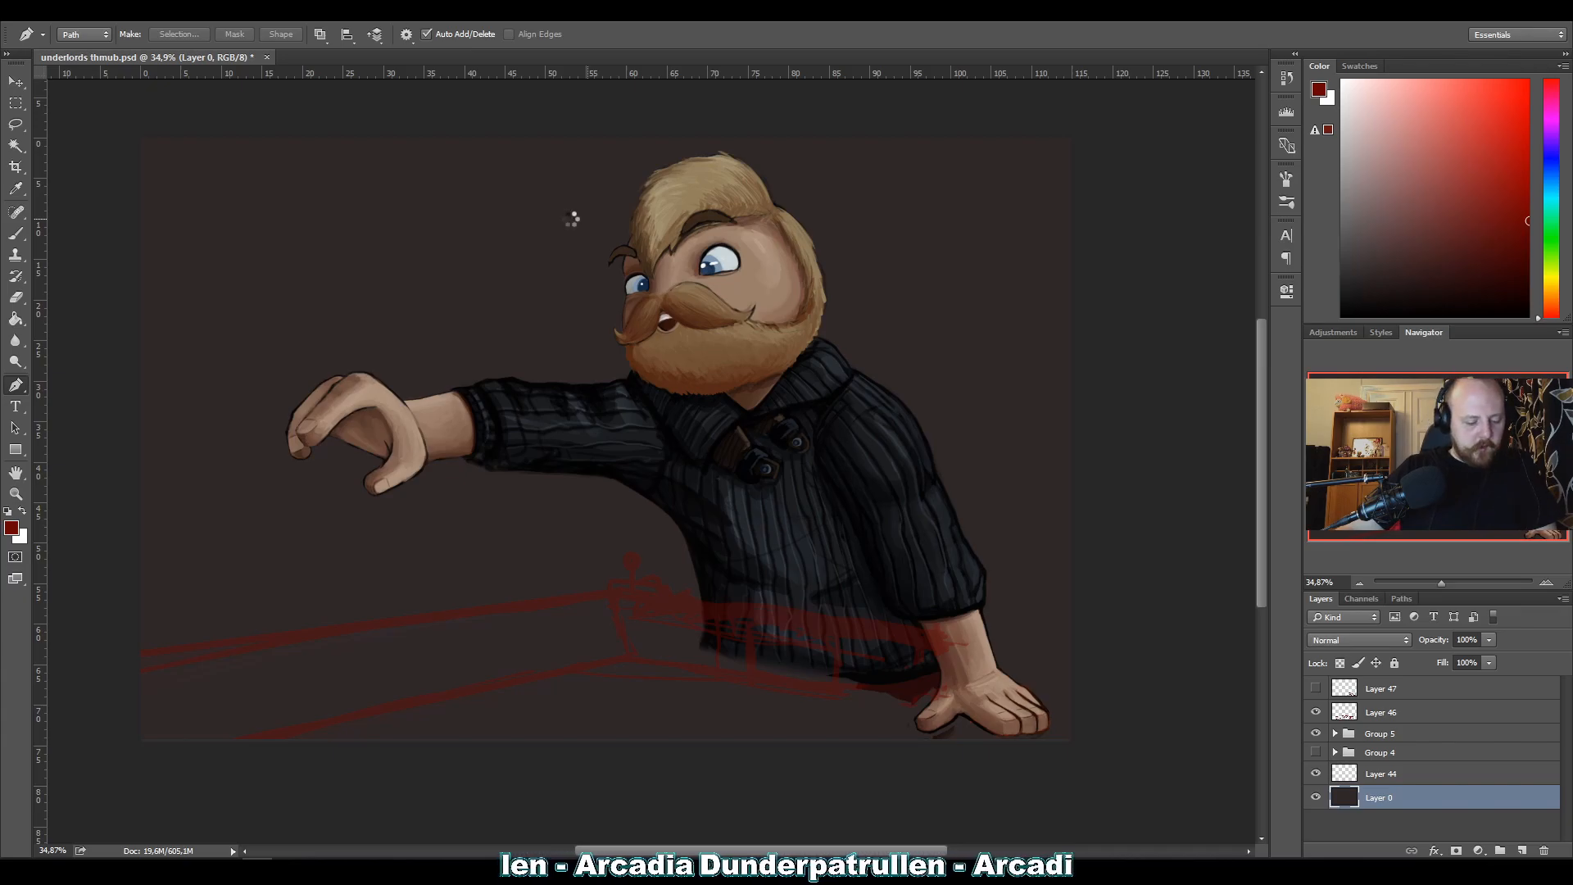
key("ctrl+shift+h")
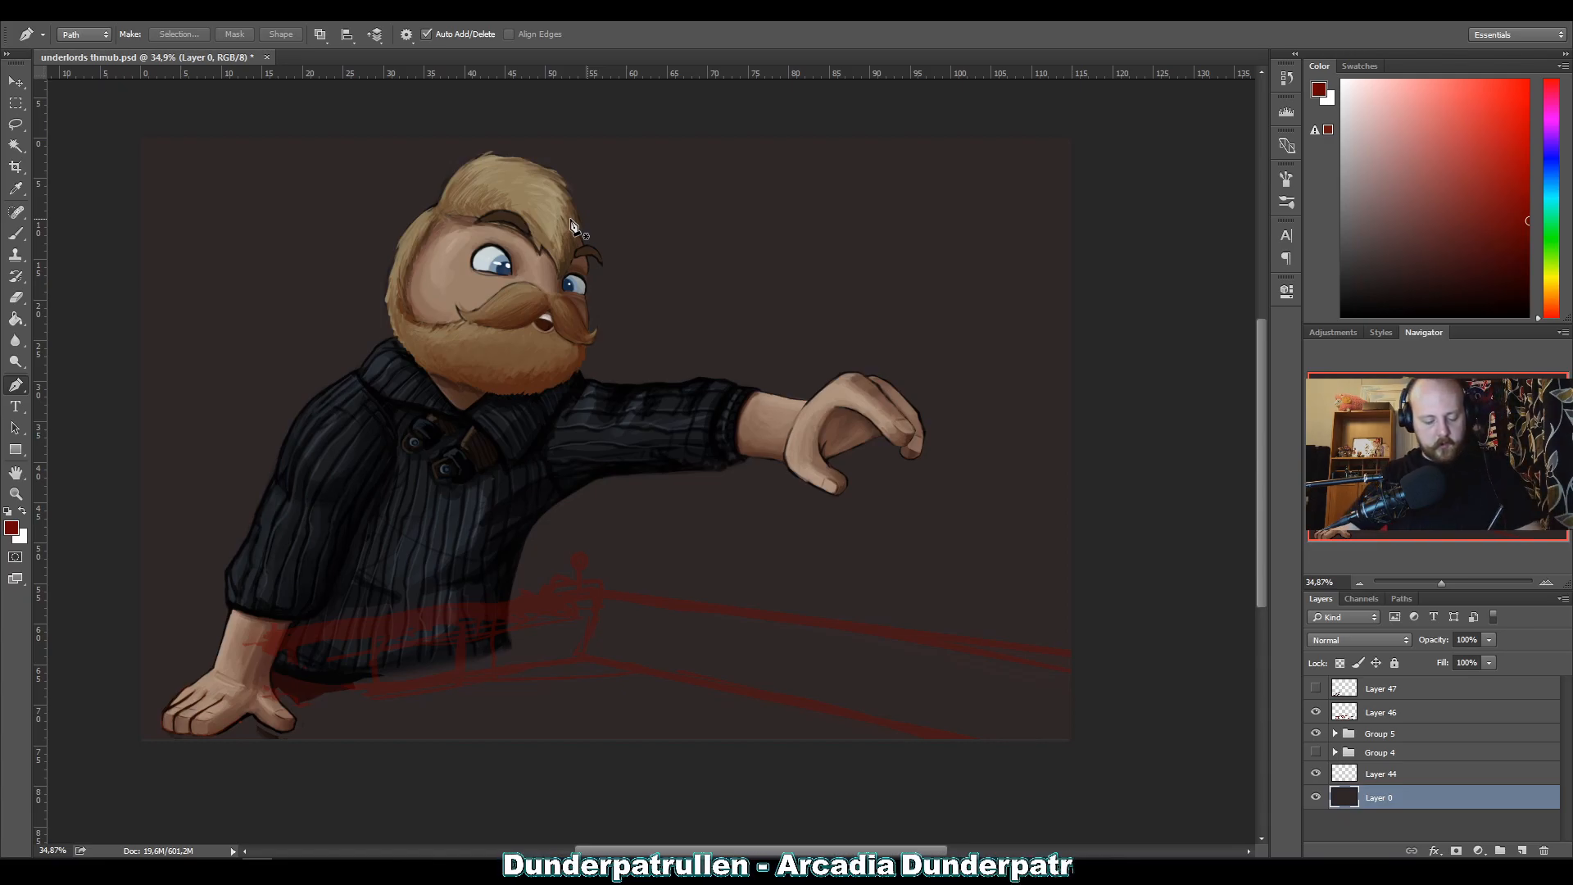
On Layer 46, thicken the corner post with the red brush and erase the lower border line running away from it.
left_click(1341, 717)
key("l")
mouse_move(583, 665)
left_mouse_down()
mouse_move(607, 603)
mouse_move(737, 562)
mouse_move(1069, 738)
left_mouse_up()
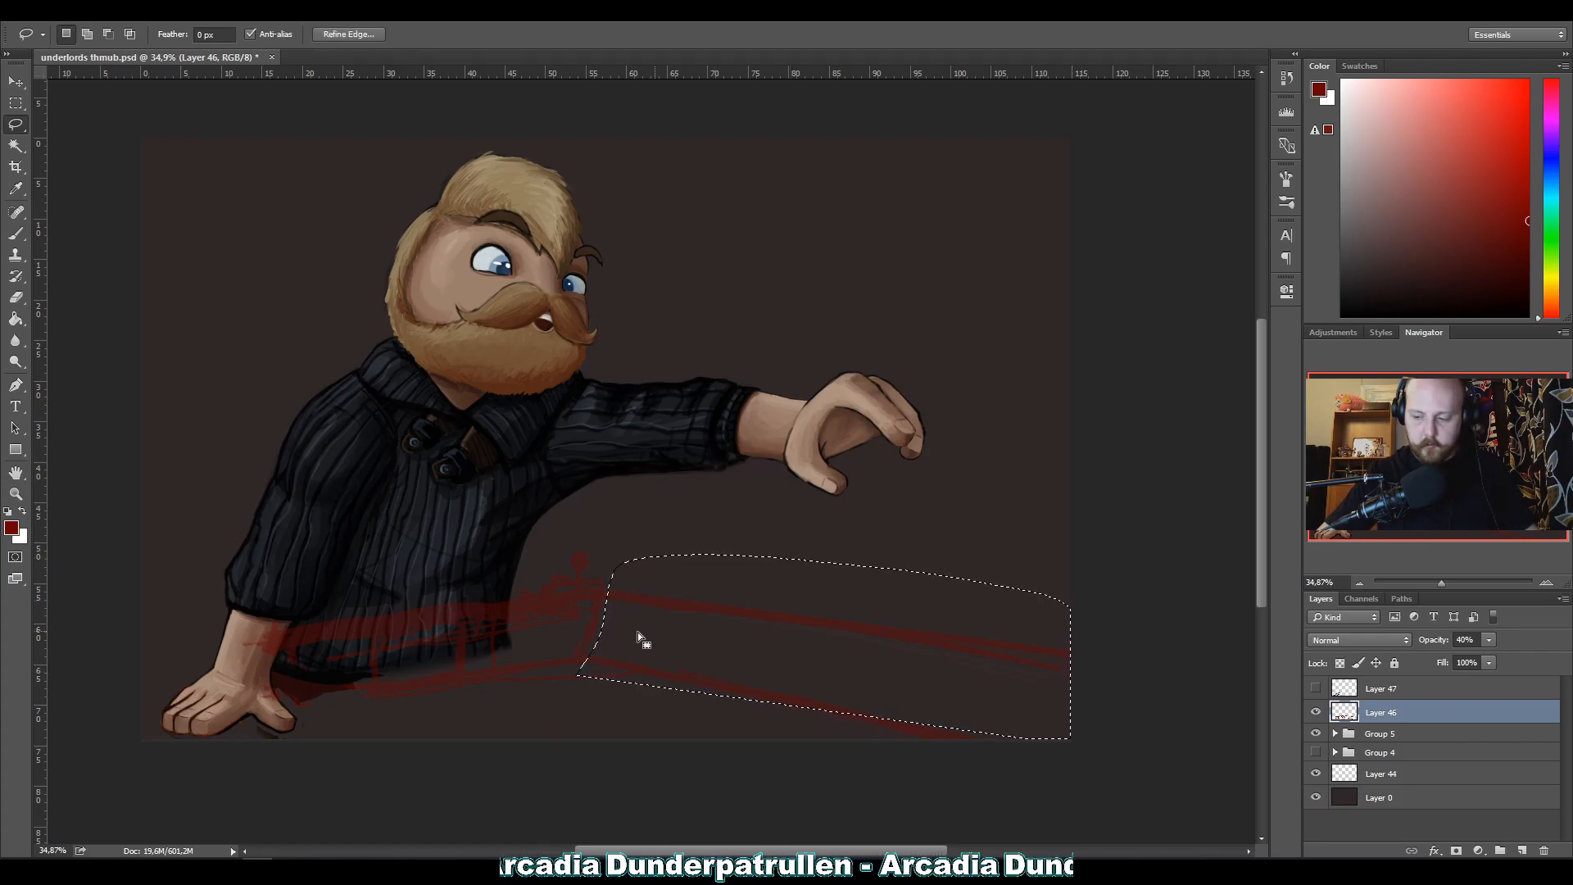
key("ctrl+d")
key("b")
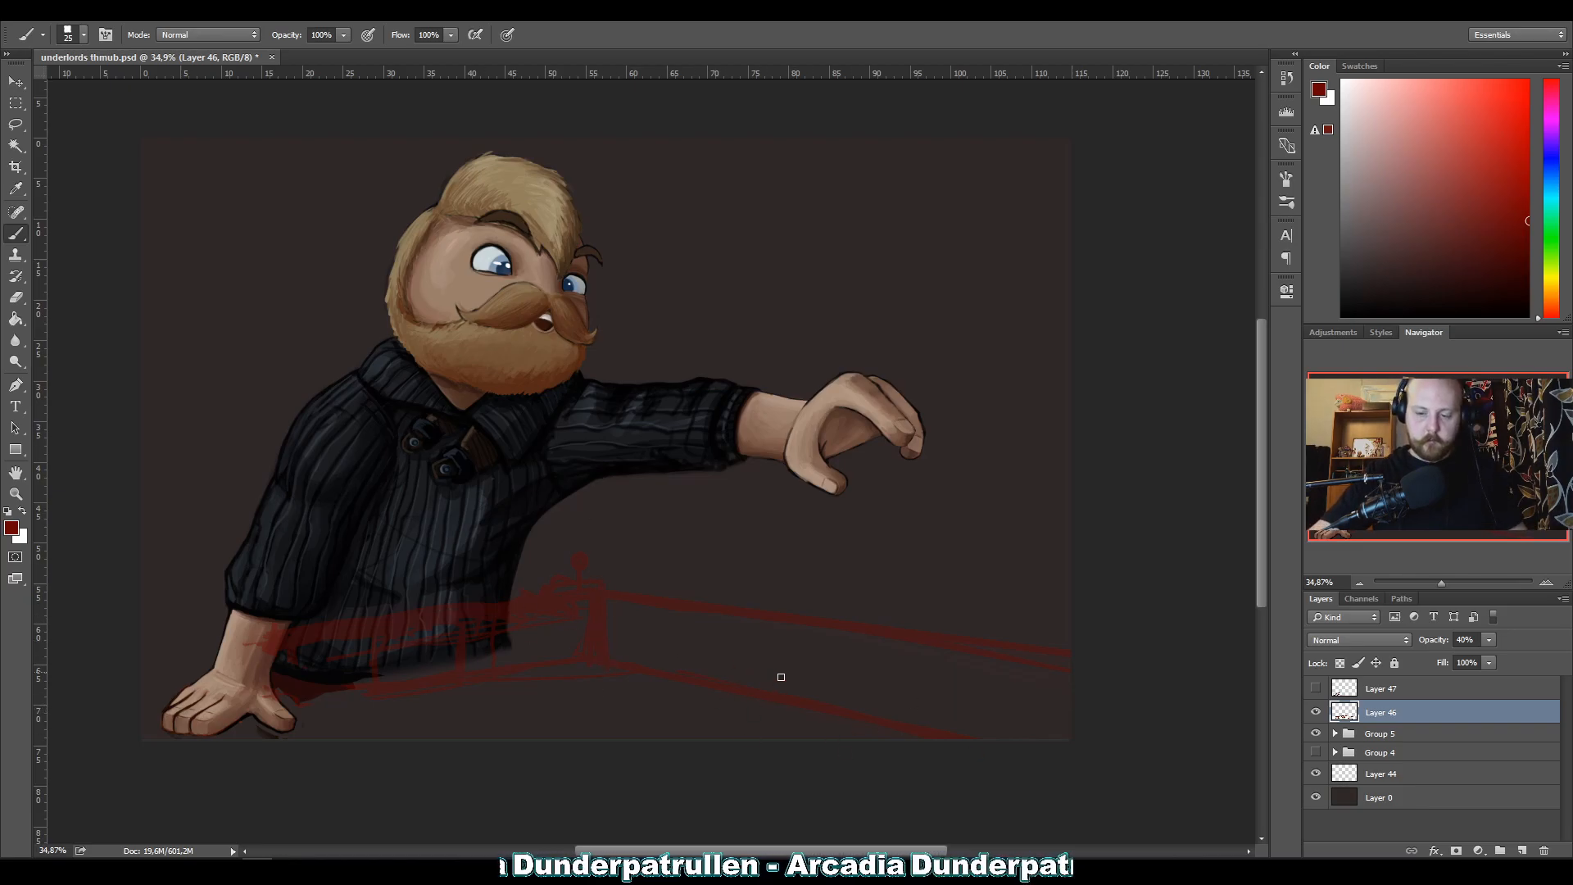
key("e")
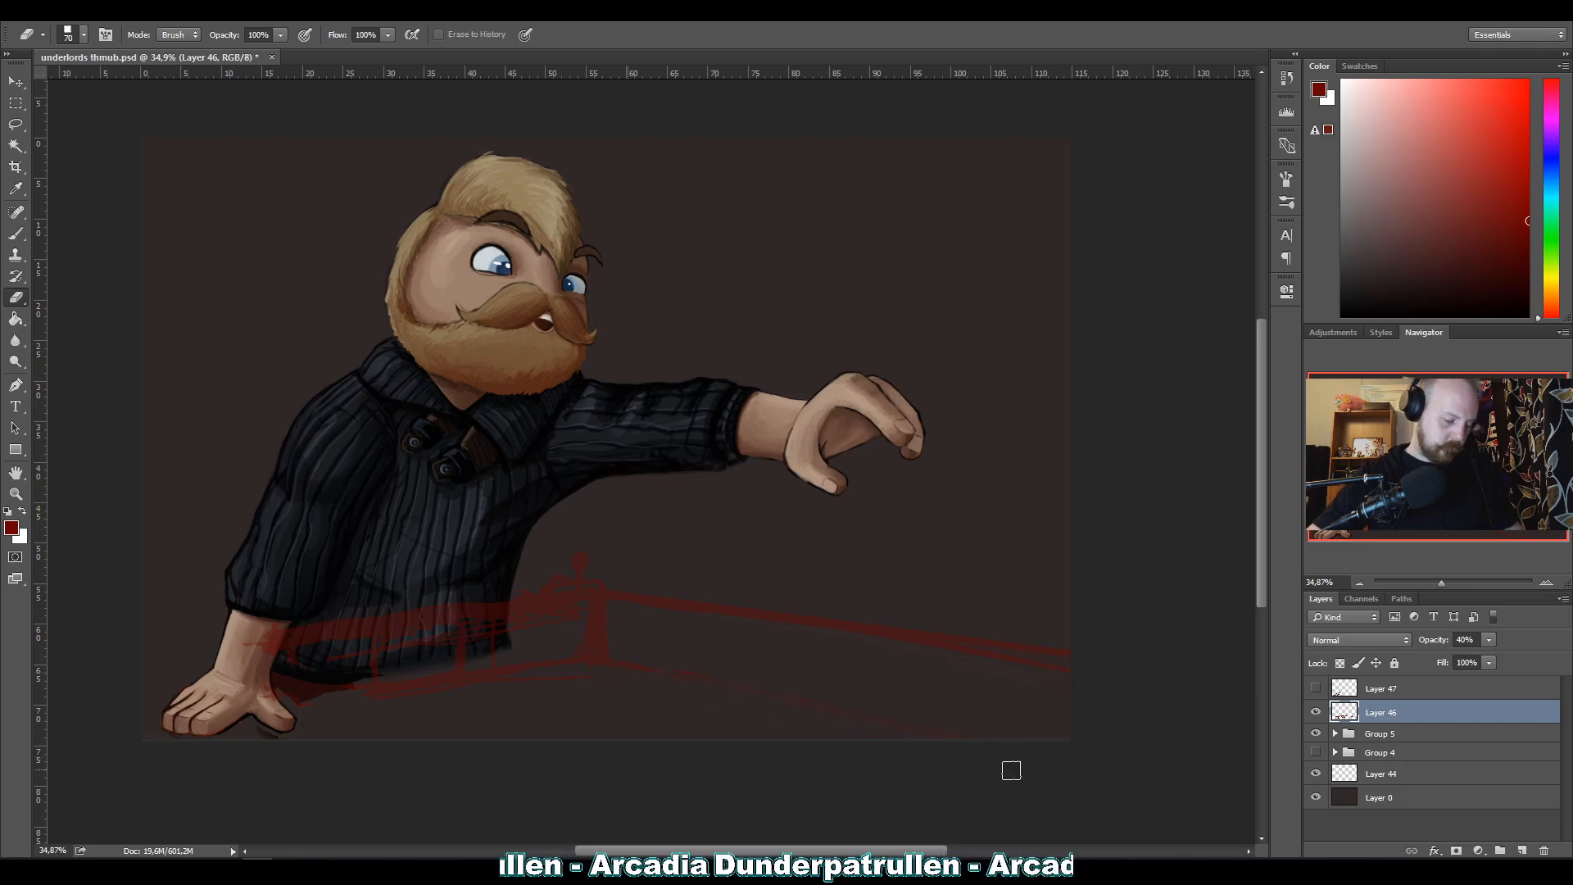
Draw a straight pen path from the thickened post's base to the canvas's lower-right corner, stroke it in red on Layer 46, and dismiss the path.
key("p")
left_click(604, 661)
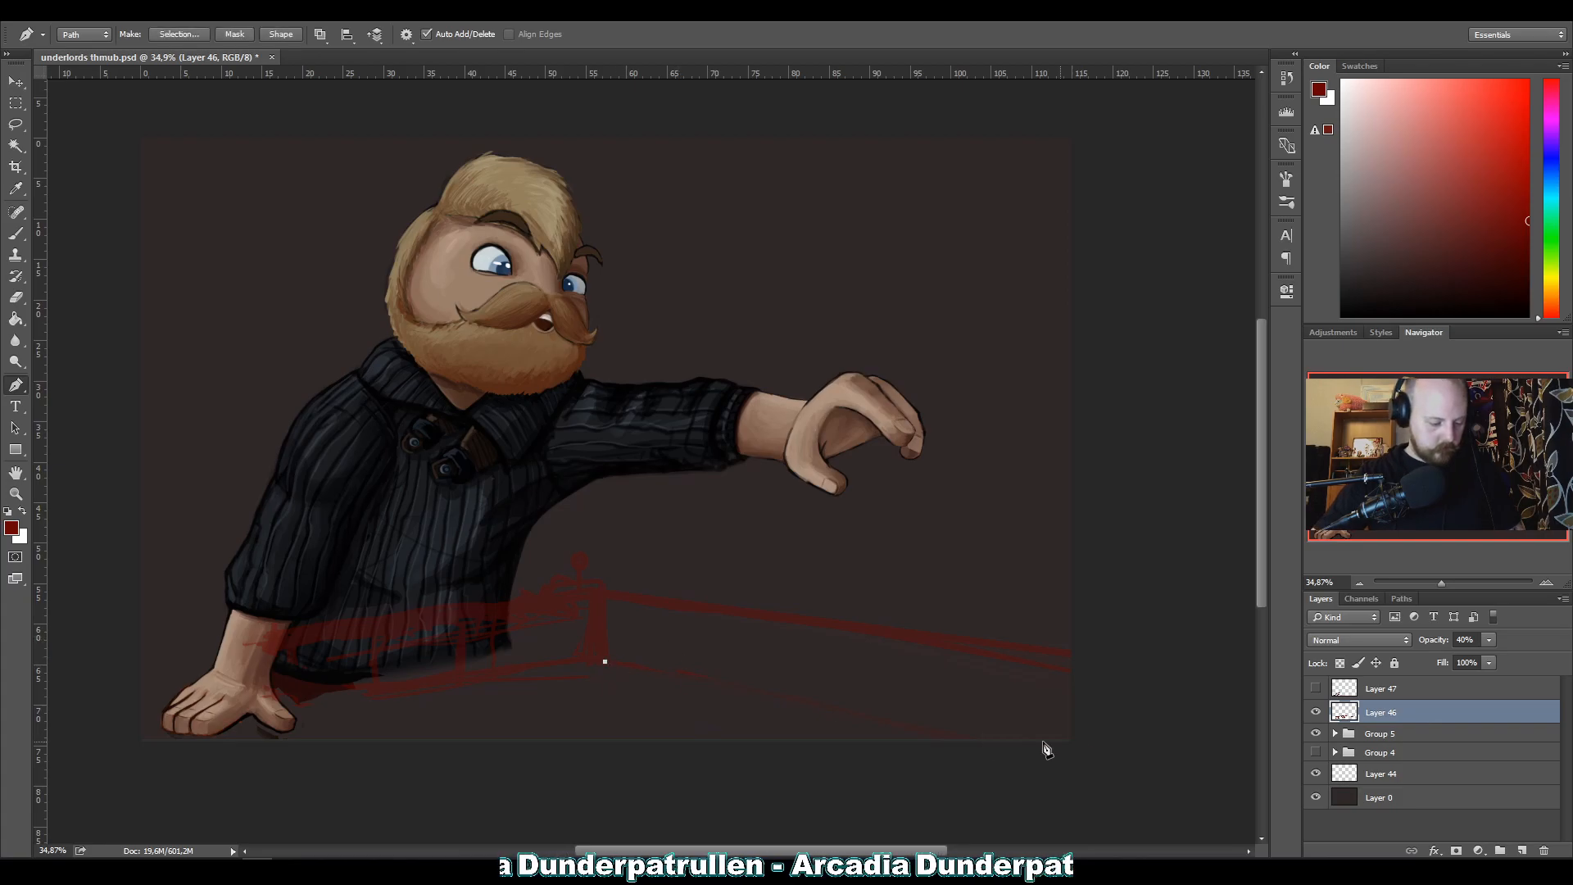
left_click(1075, 744)
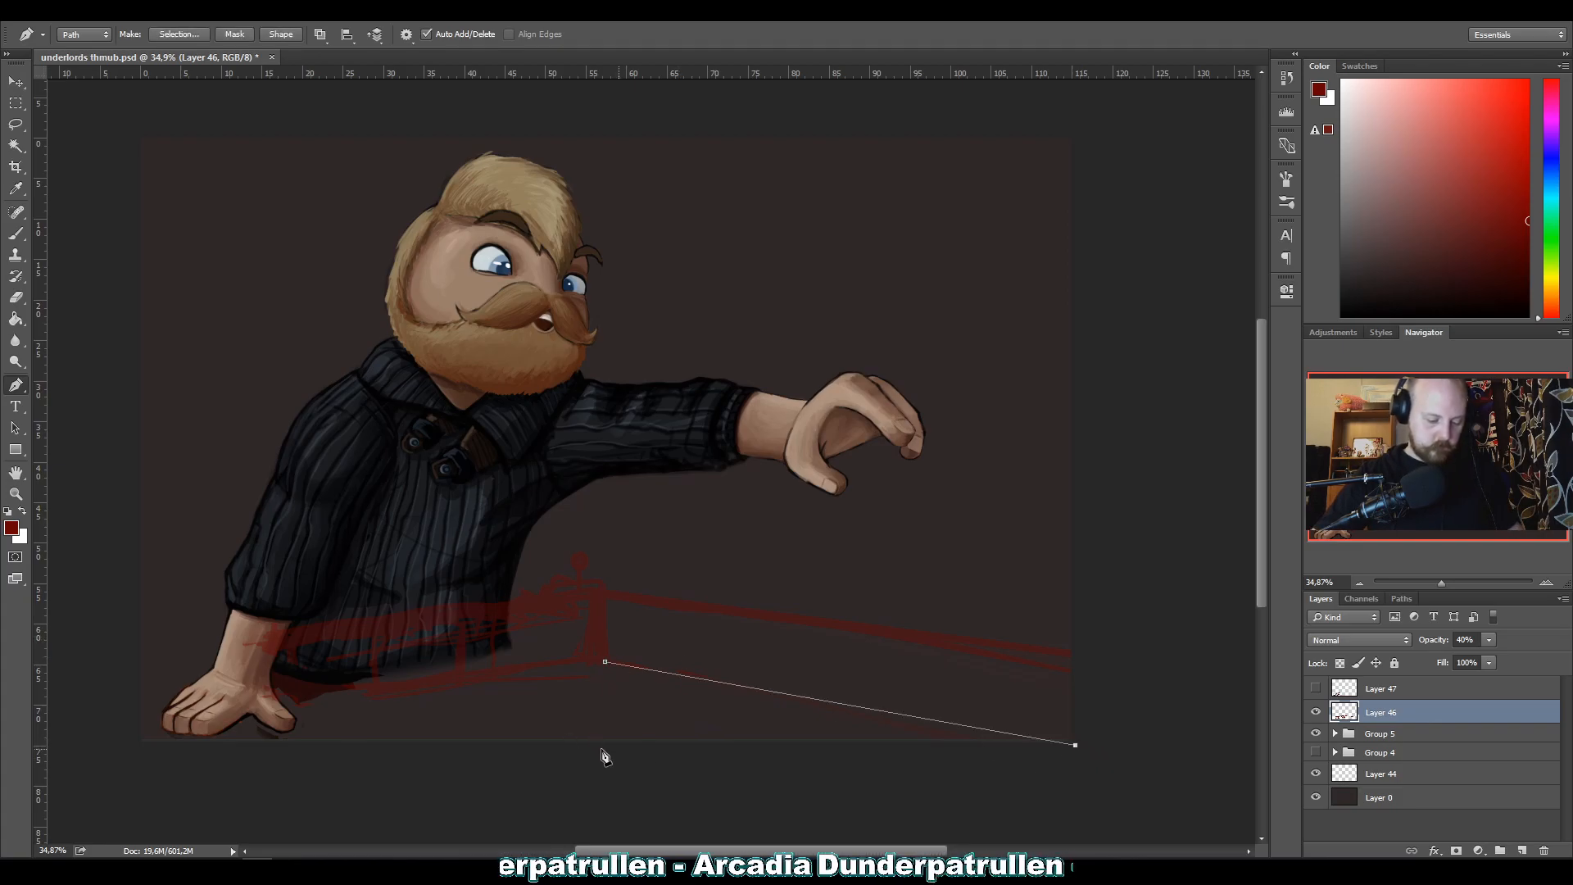
left_click(17, 235)
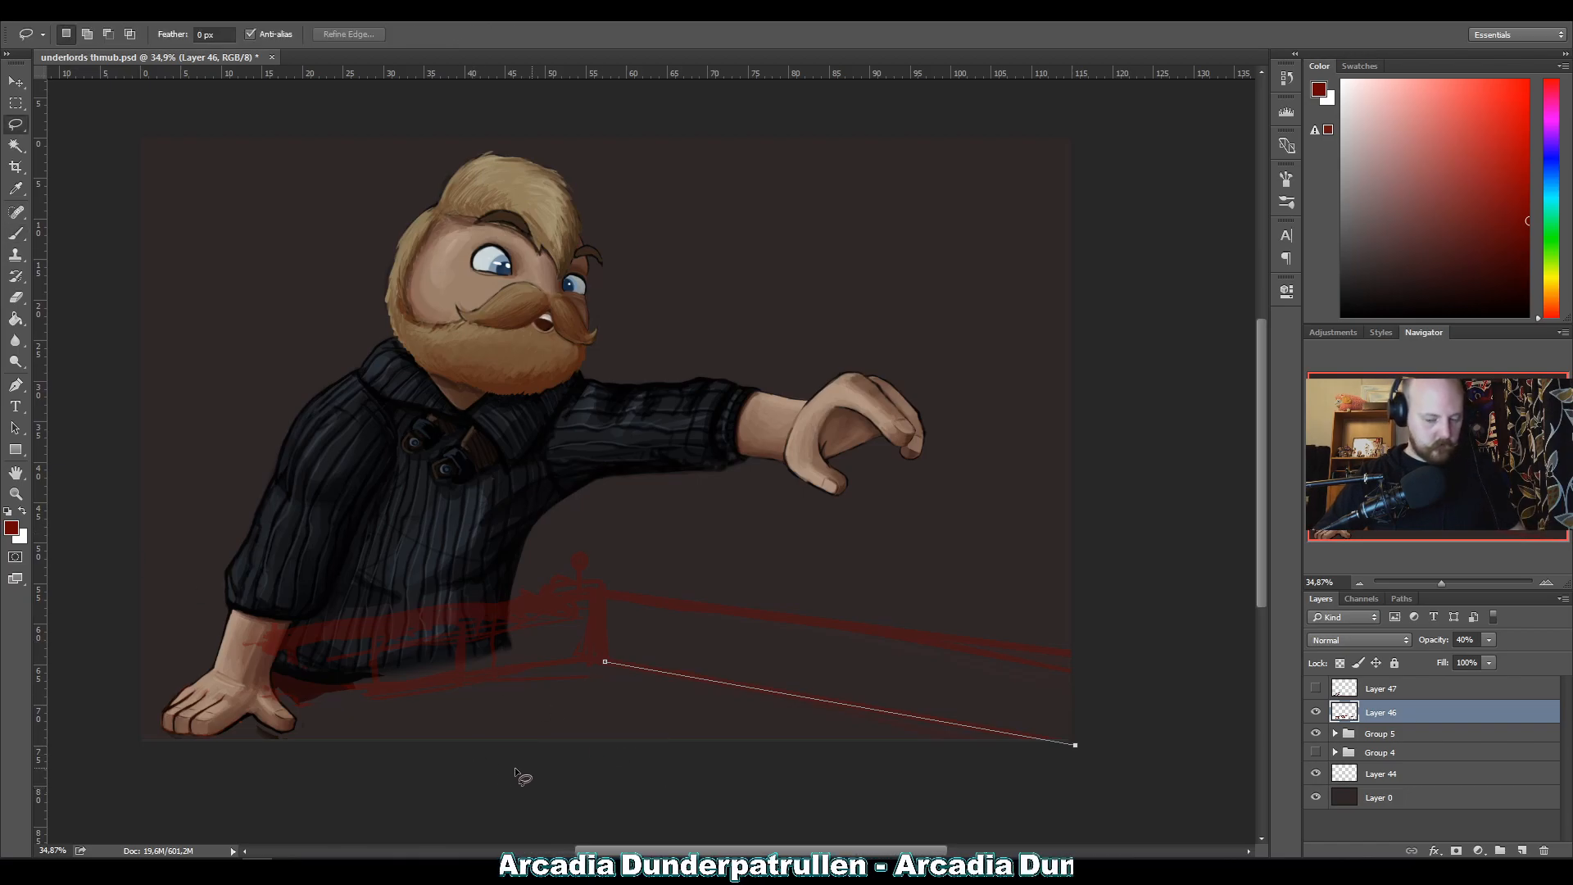
key("p")
left_click_drag(496, 770, 637, 804)
key("Return")
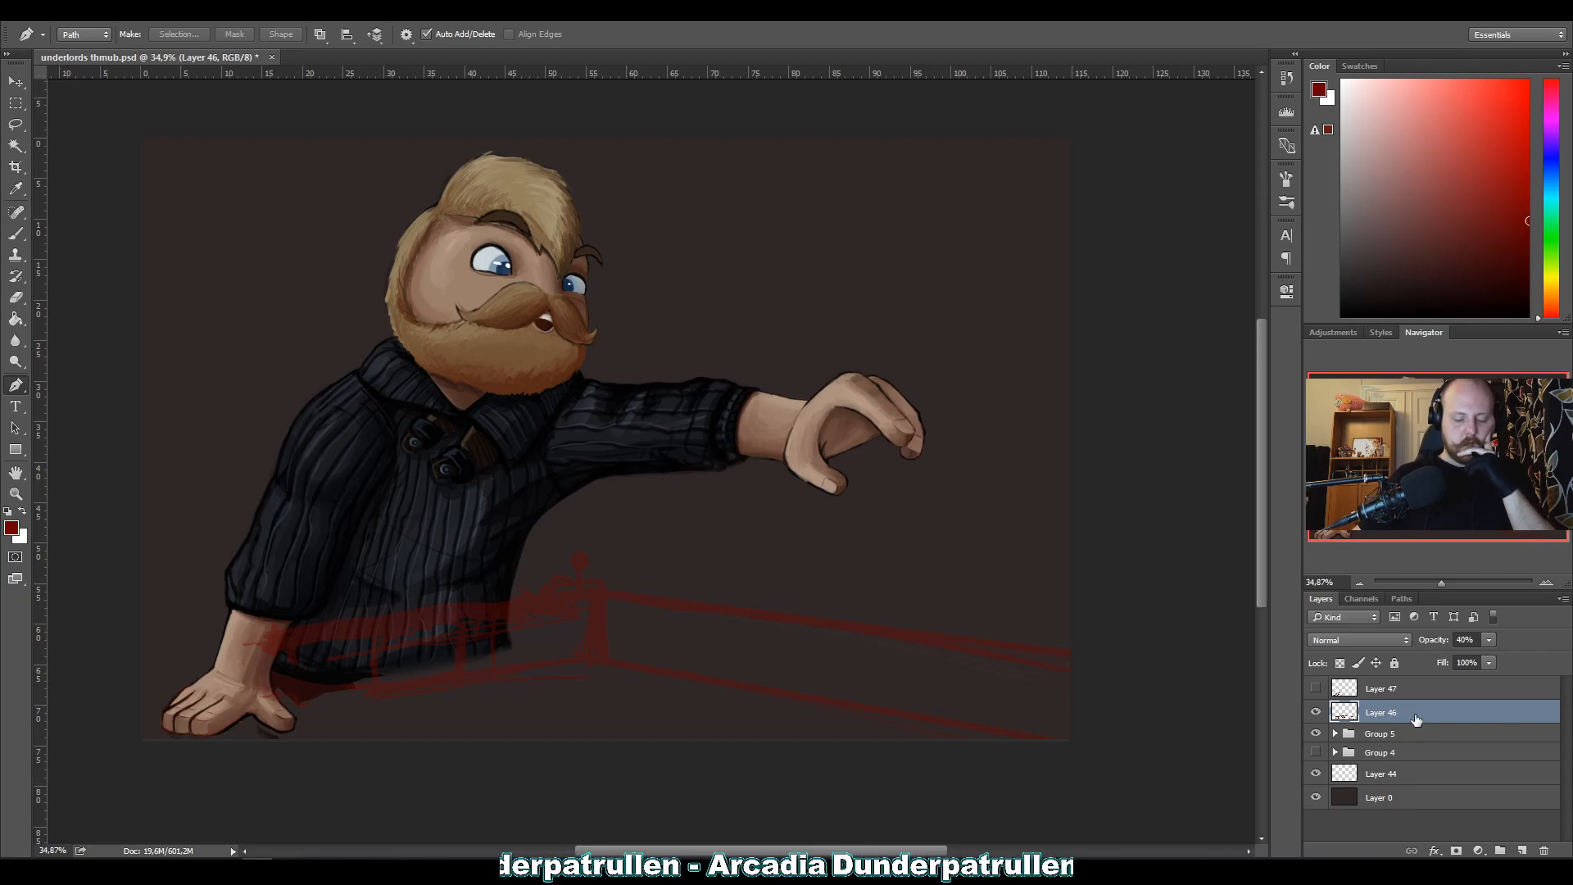
Show Layer 47 again and save the document.
left_click(1316, 688)
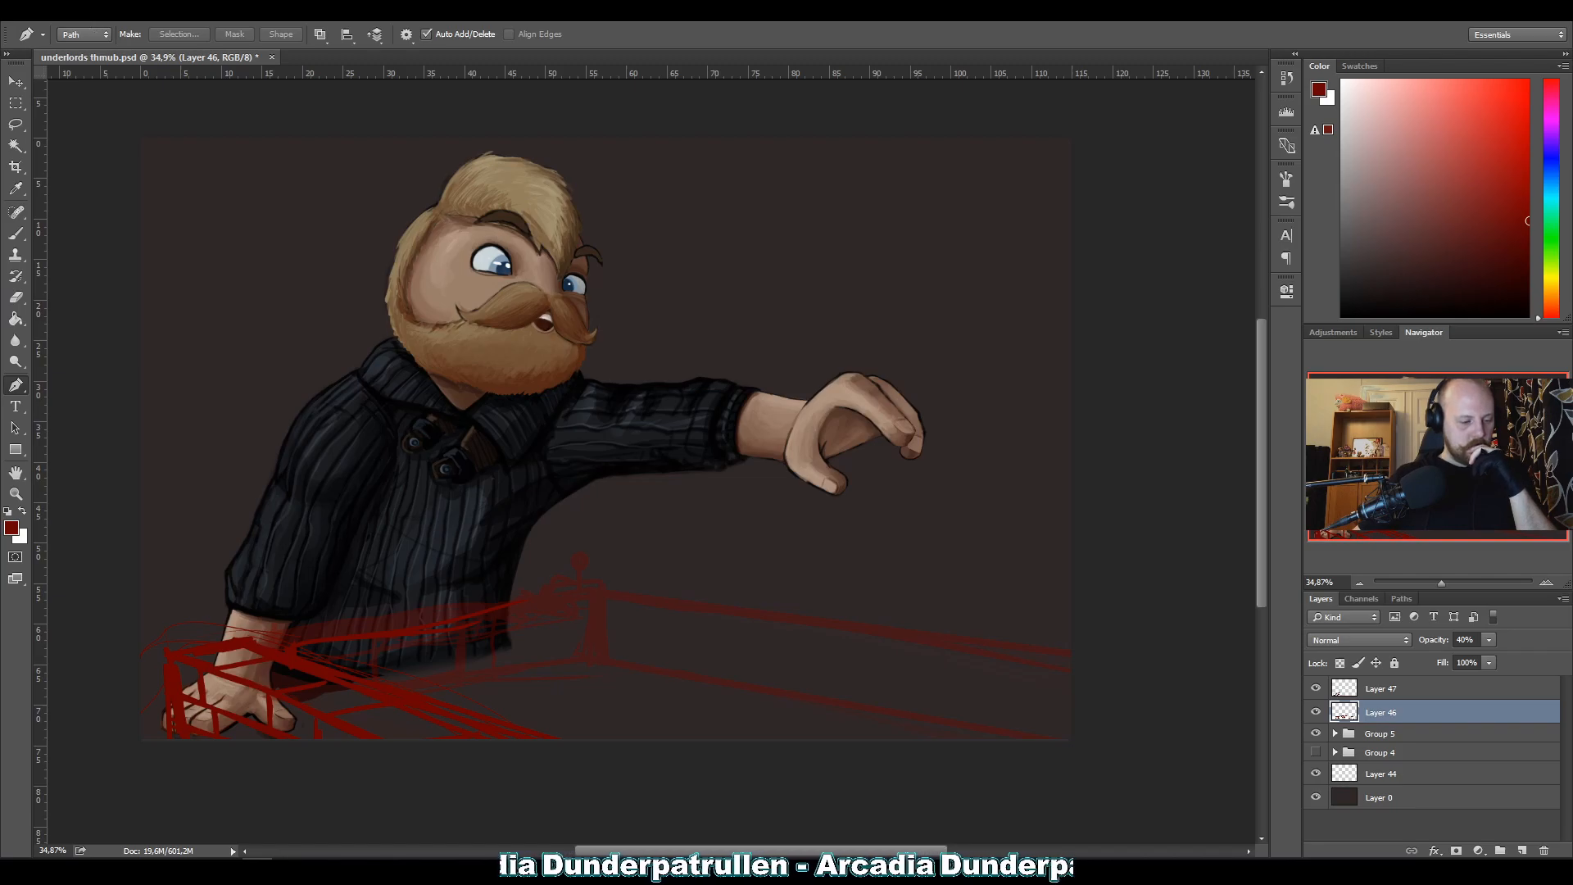
left_click(14, 10)
left_click(80, 172)
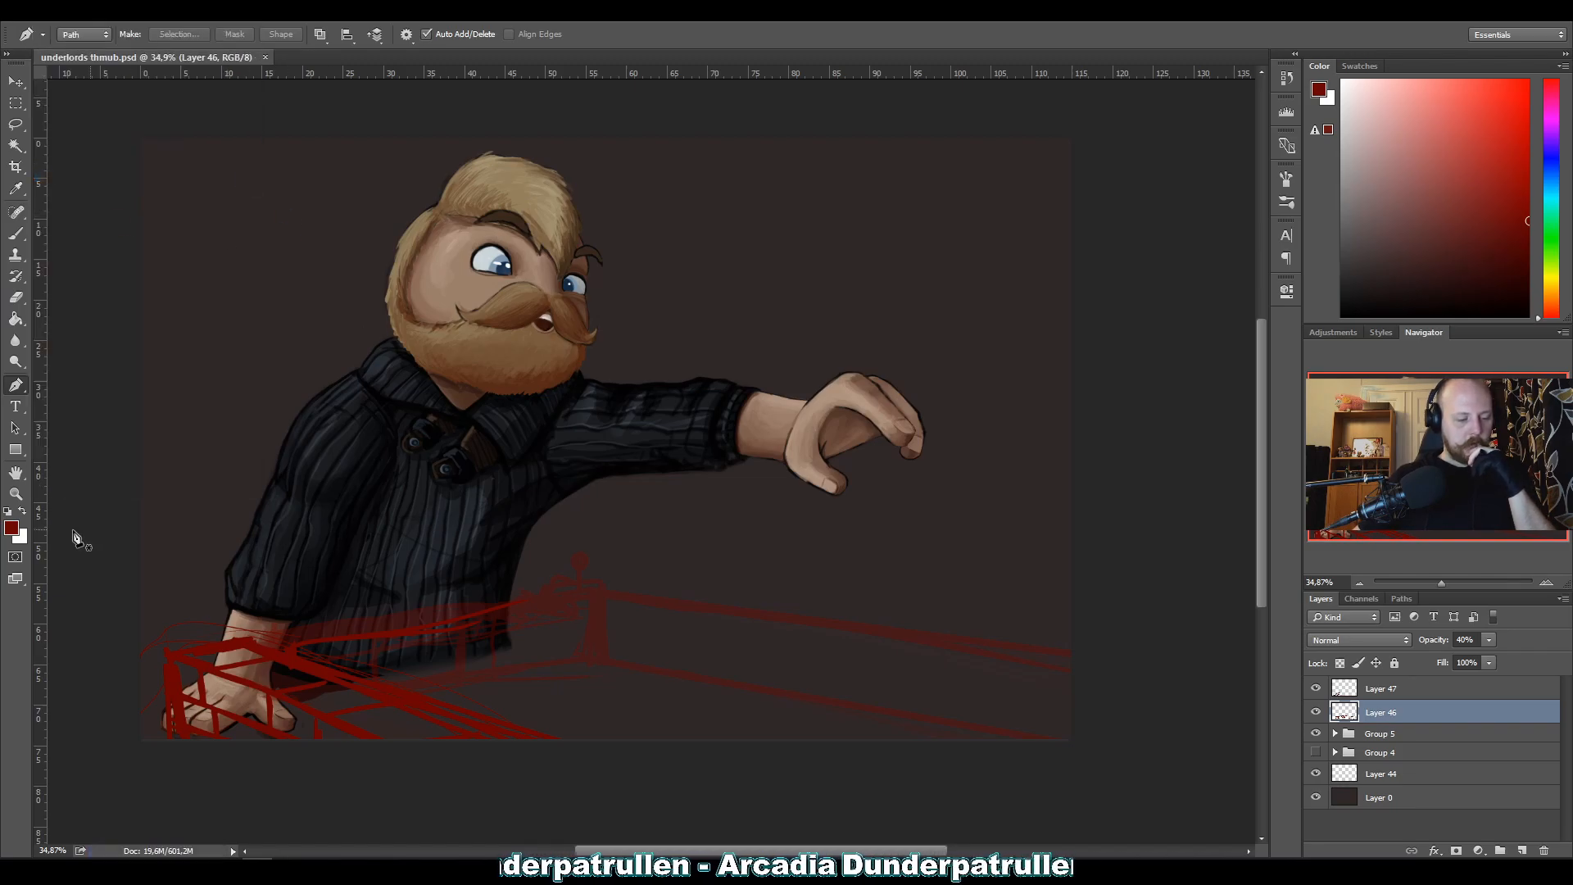